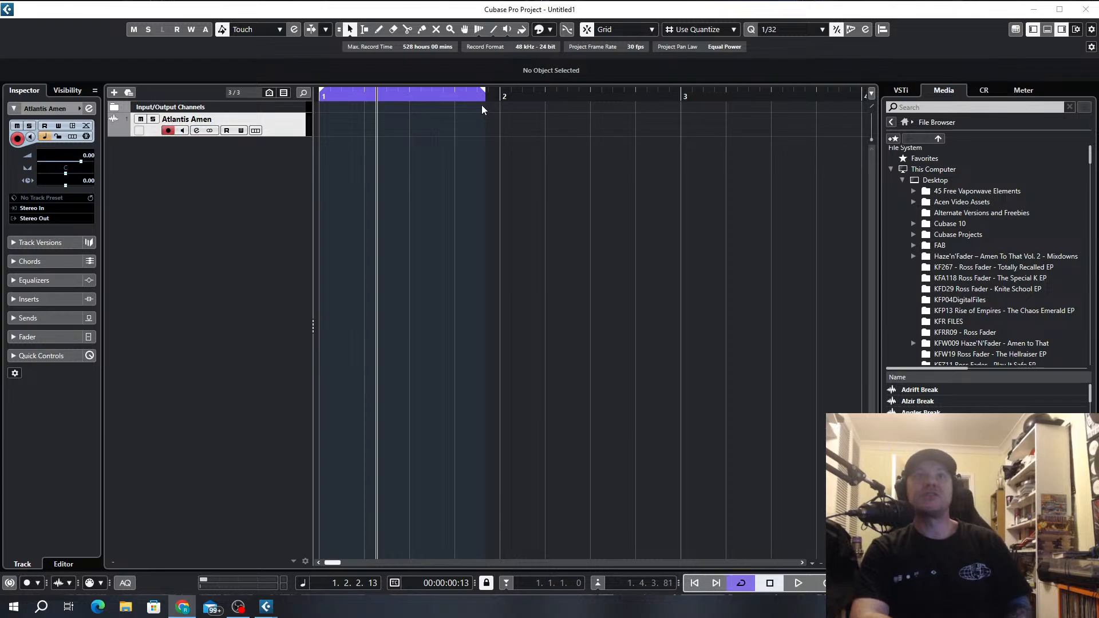
Extend the end of the cycle range in the ruler to the start of bar 2.
{"action": "left_click_drag", "start_coordinate": [484, 94], "coordinate": [500, 96]}
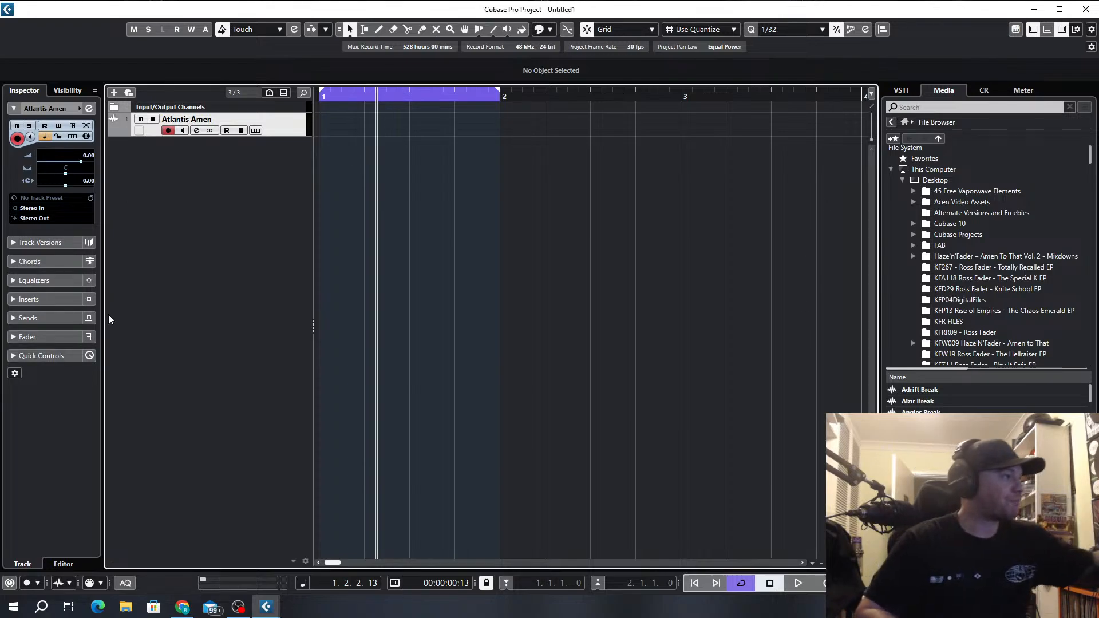
{"action": "key", "text": "alt+Tab"}
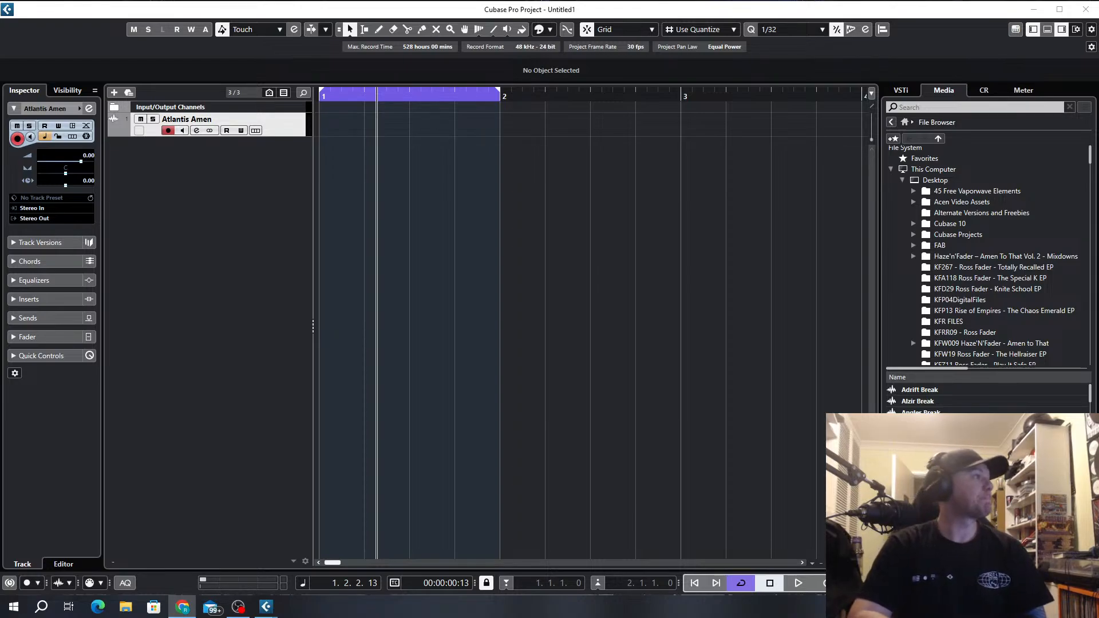
{"action": "key", "text": "alt+Tab"}
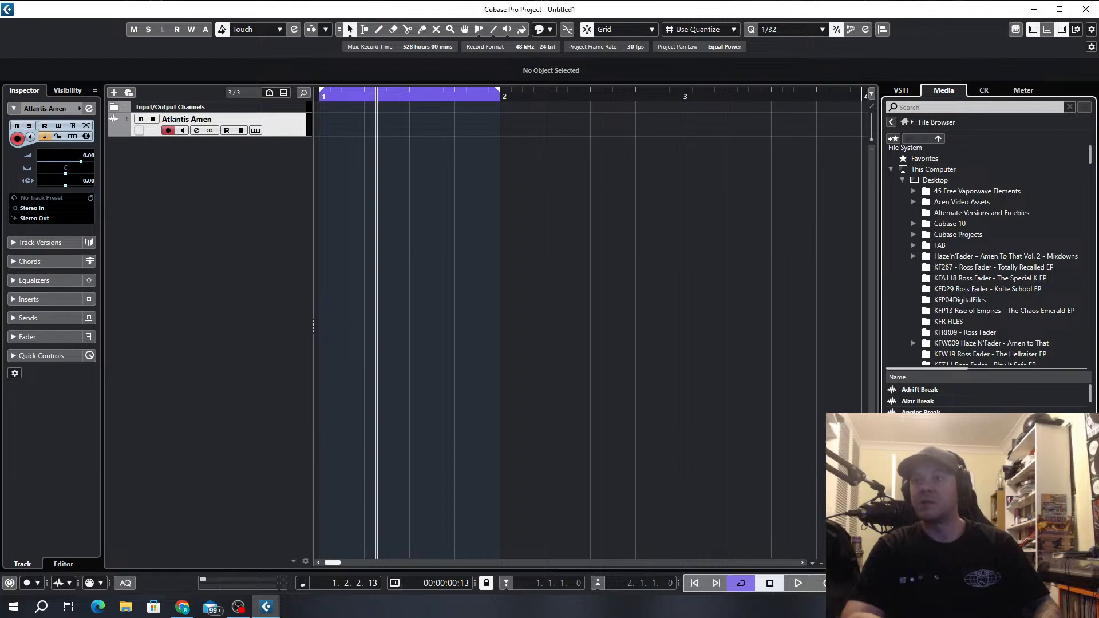
{"action": "scroll", "coordinate": [1022, 246], "scroll_direction": "down", "scroll_amount": 5}
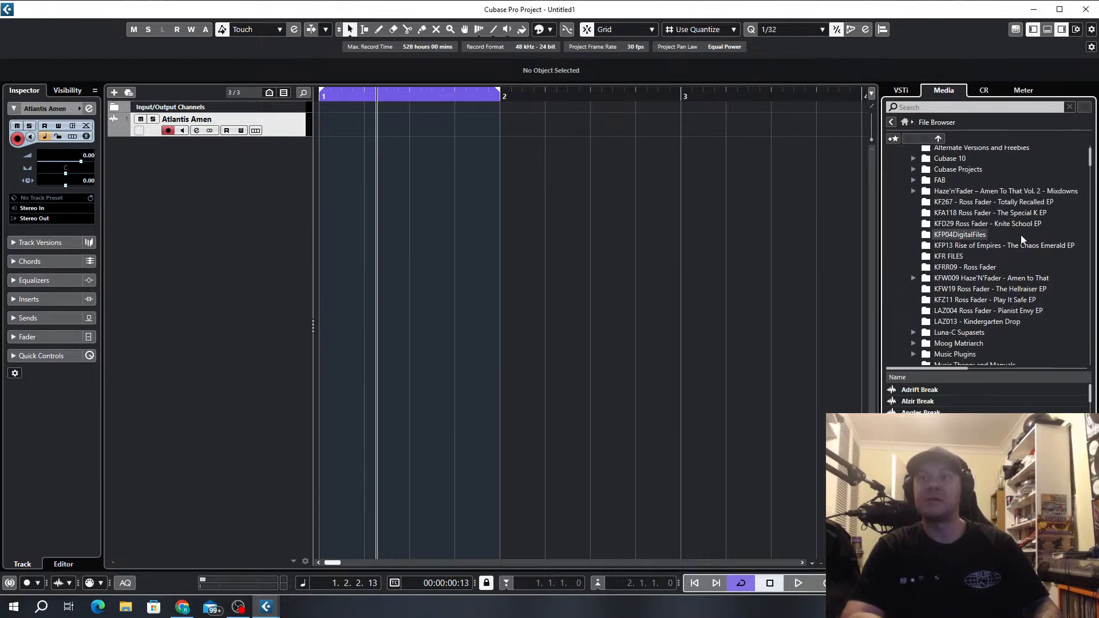
{"action": "scroll", "coordinate": [1022, 240], "scroll_direction": "down", "scroll_amount": 10}
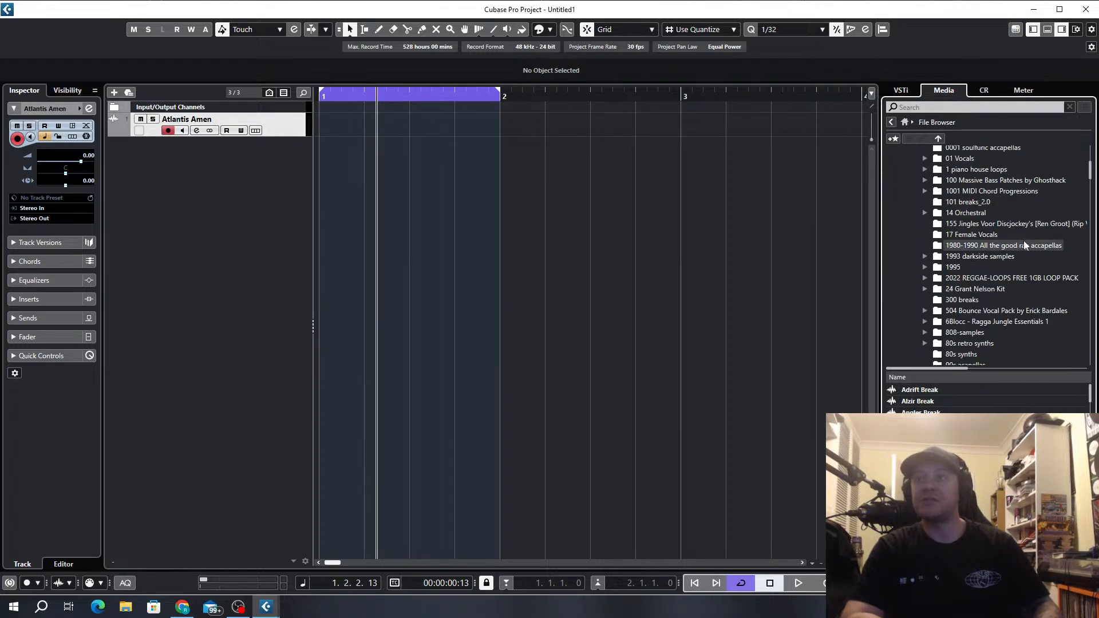
{"action": "scroll", "coordinate": [1025, 244], "scroll_direction": "down", "scroll_amount": 2}
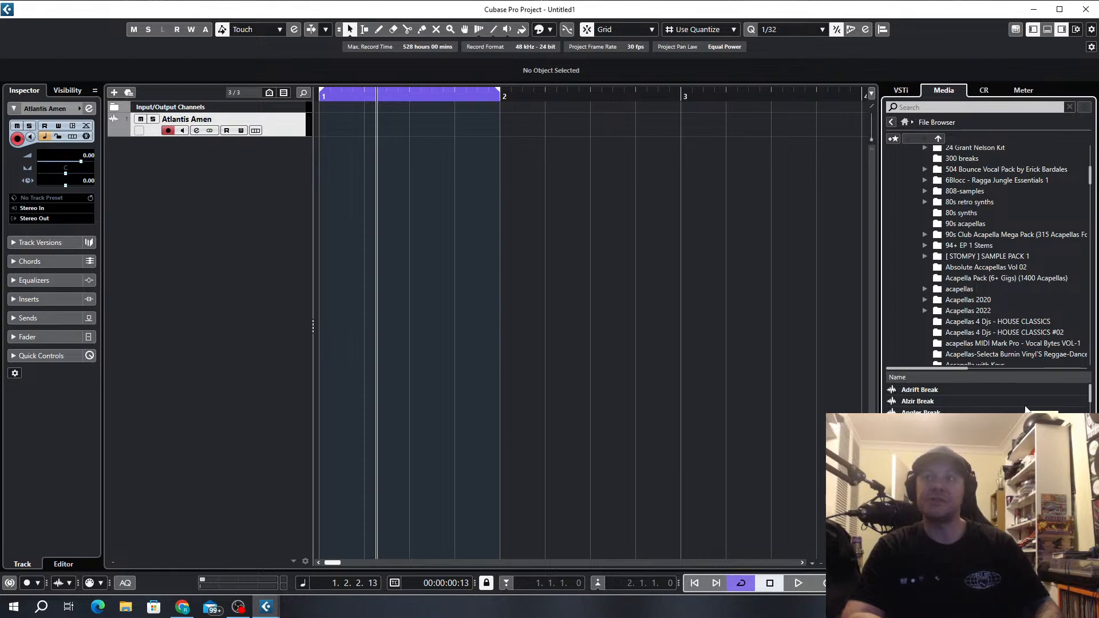
{"action": "key", "text": "b"}
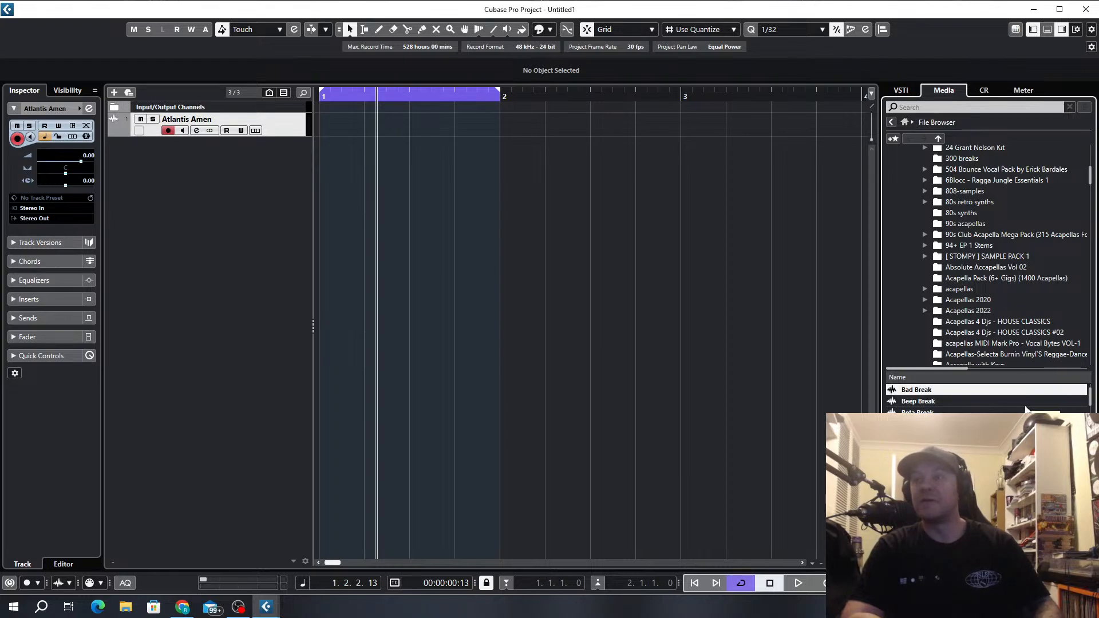
{"action": "key", "text": "Down"}
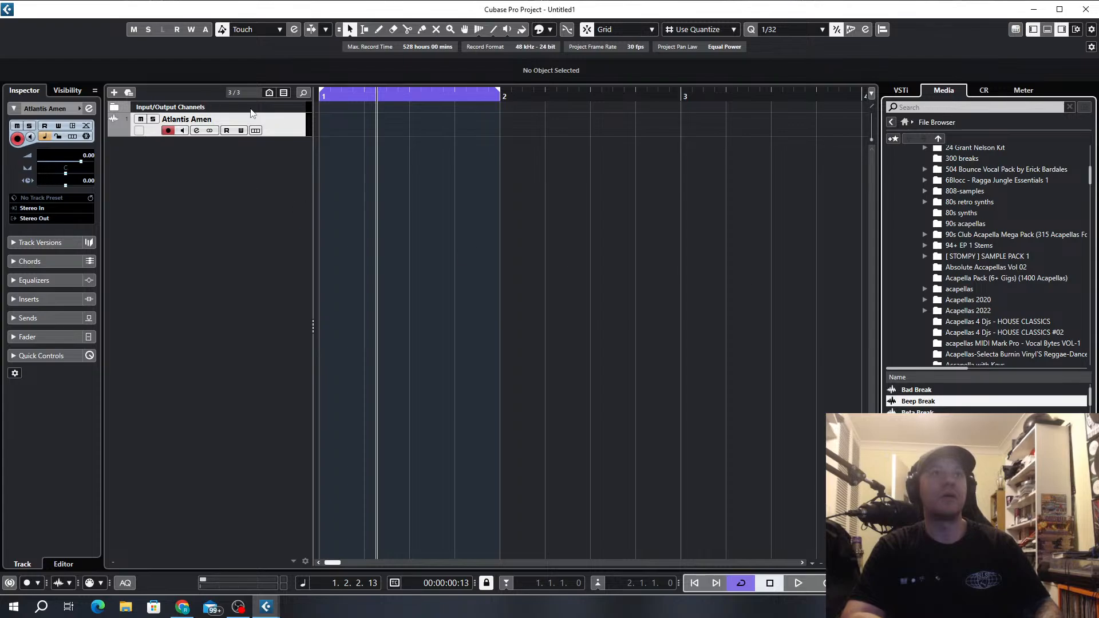
Remove the Atlantis Amen audio track from the project.
{"action": "right_click", "coordinate": [286, 119]}
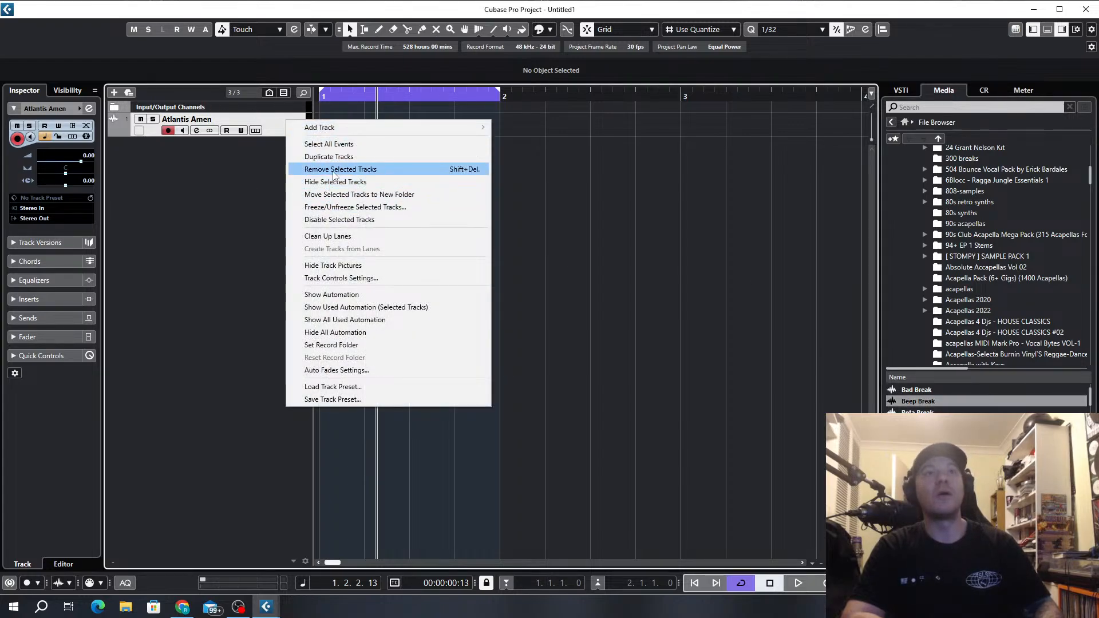
{"action": "left_click", "coordinate": [335, 170]}
{"action": "left_click", "coordinate": [938, 403]}
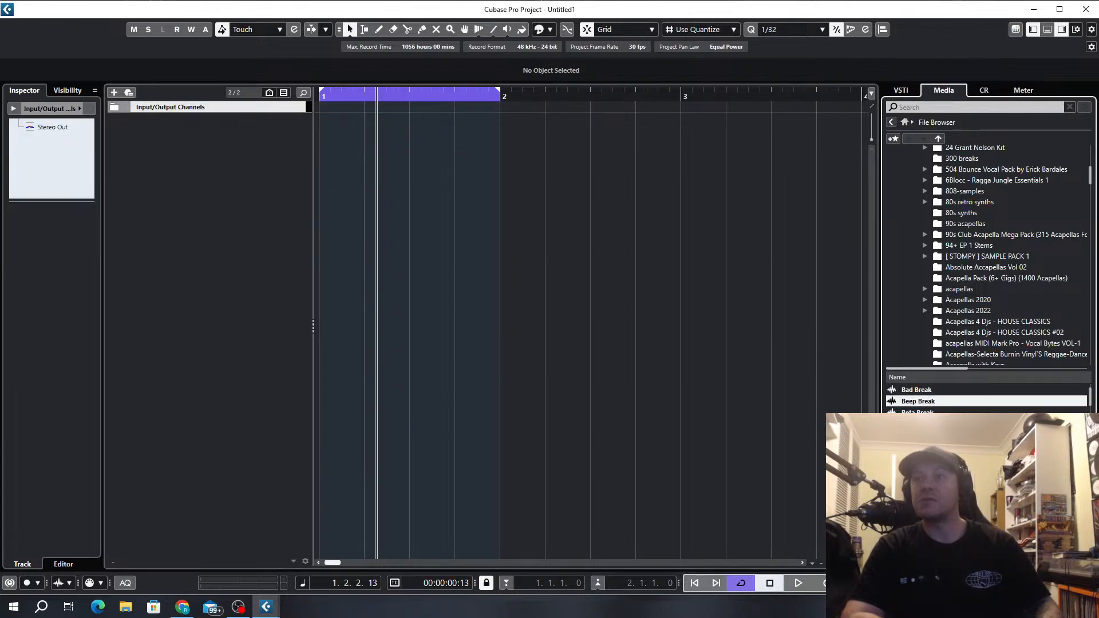
{"action": "key", "text": "Down"}
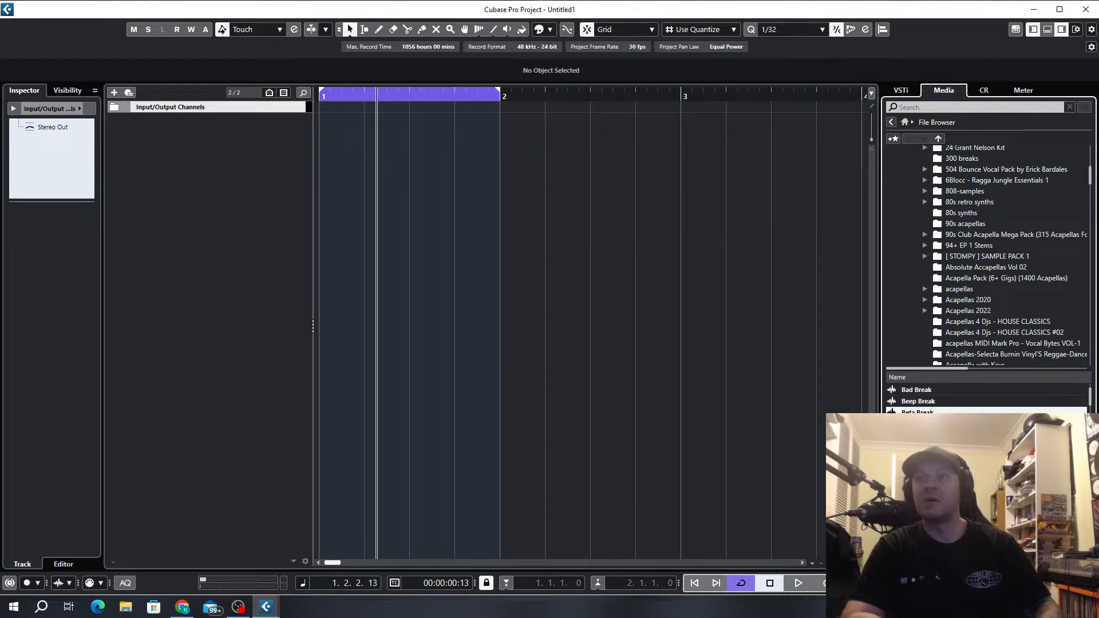
{"action": "key", "text": "Down"}
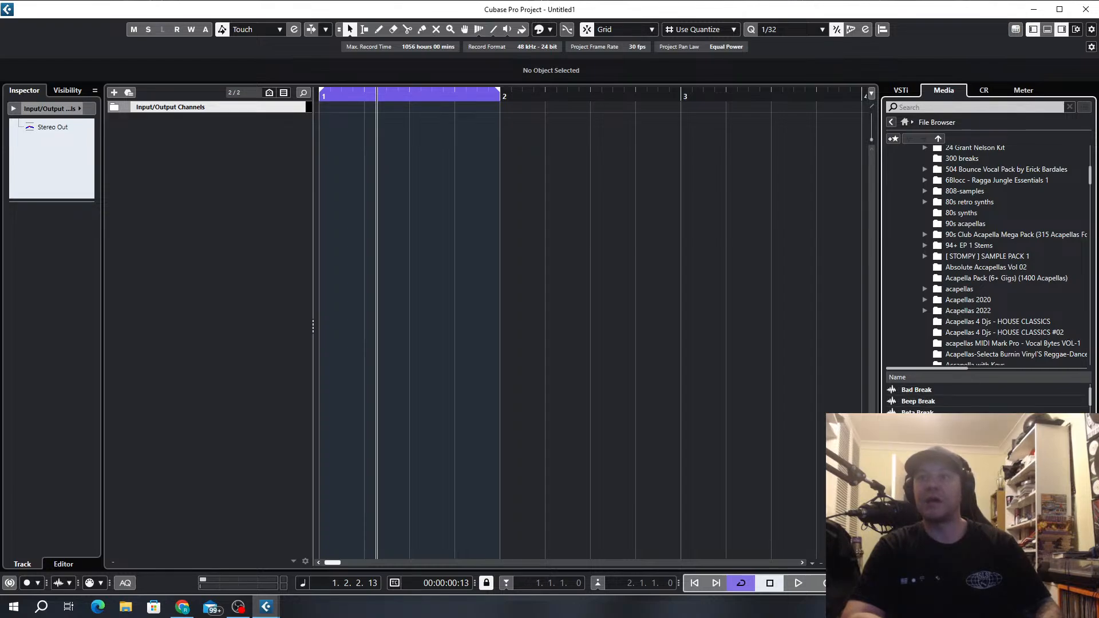
{"action": "scroll", "coordinate": [939, 447], "scroll_direction": "up", "scroll_amount": 2}
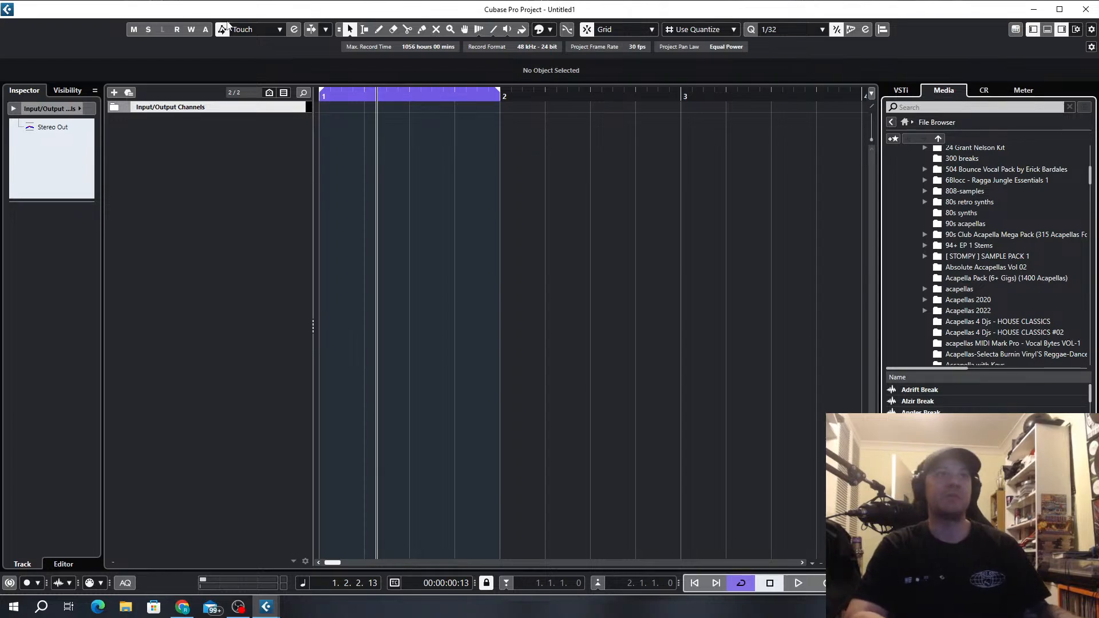
Add an instrument track with the Amigo sampler routed to Stereo Out, and enlarge and reposition the sampler's window.
{"action": "left_click", "coordinate": [114, 95]}
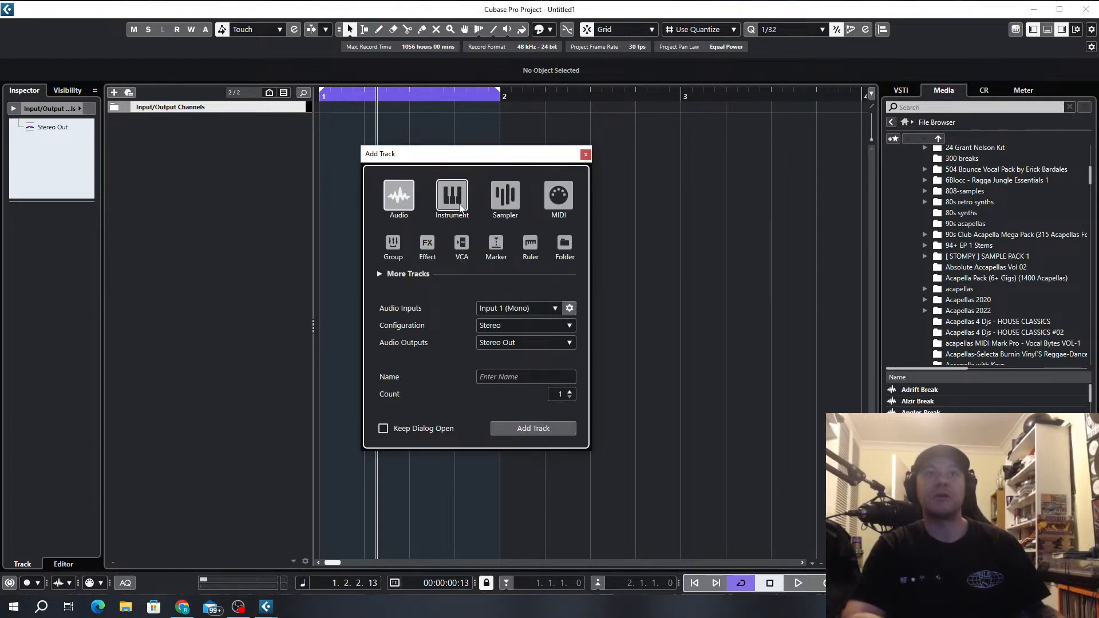
{"action": "left_click", "coordinate": [466, 215]}
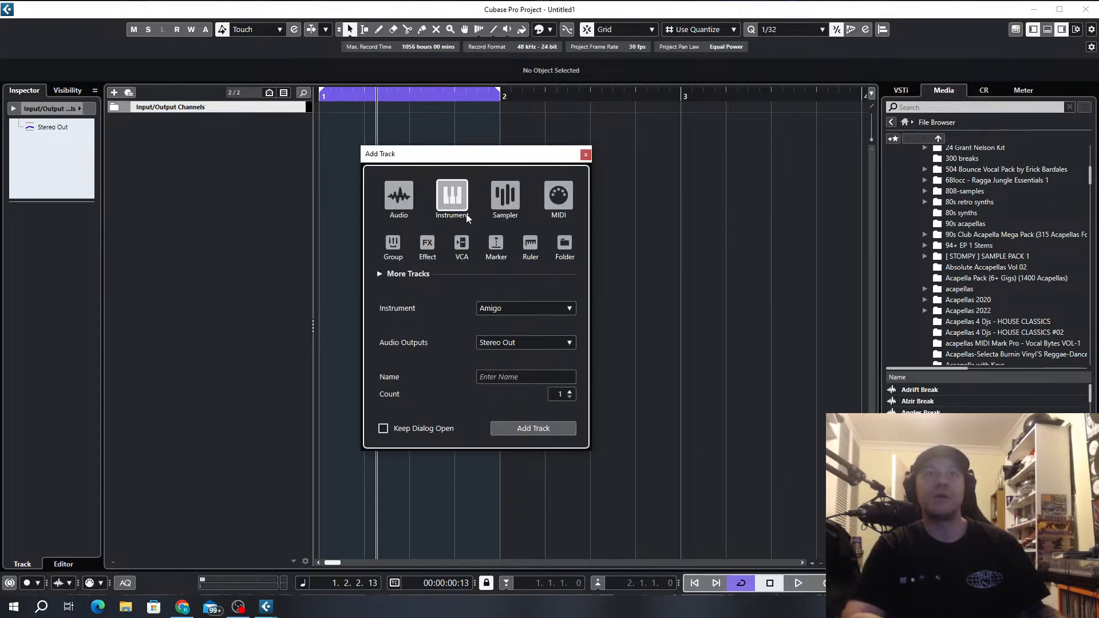
{"action": "left_click", "coordinate": [533, 428]}
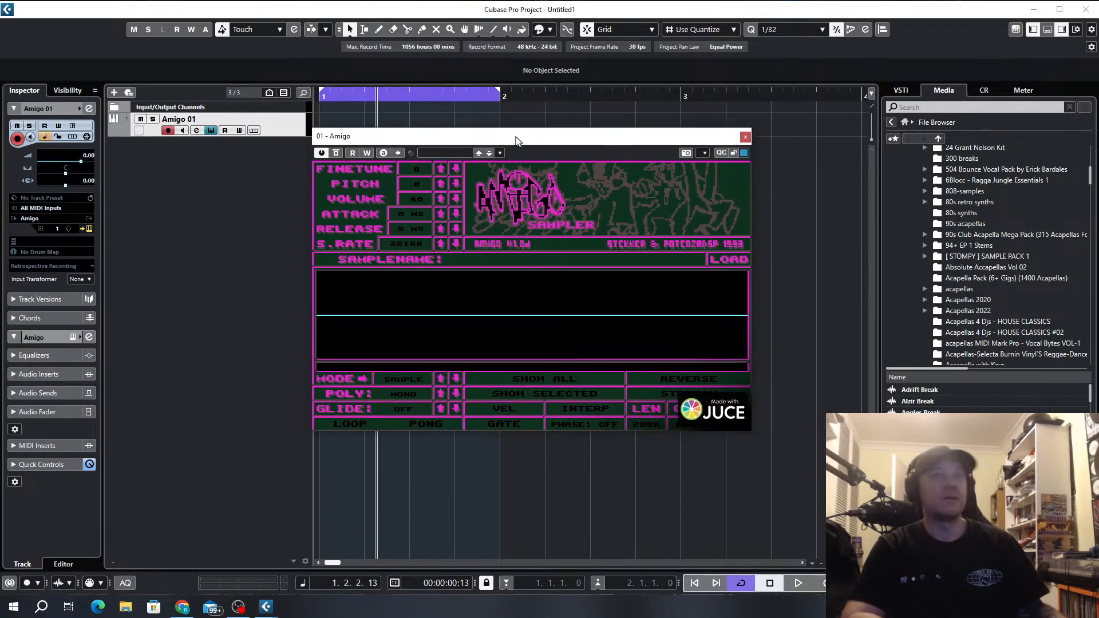
{"action": "left_click_drag", "start_coordinate": [639, 401], "coordinate": [783, 471]}
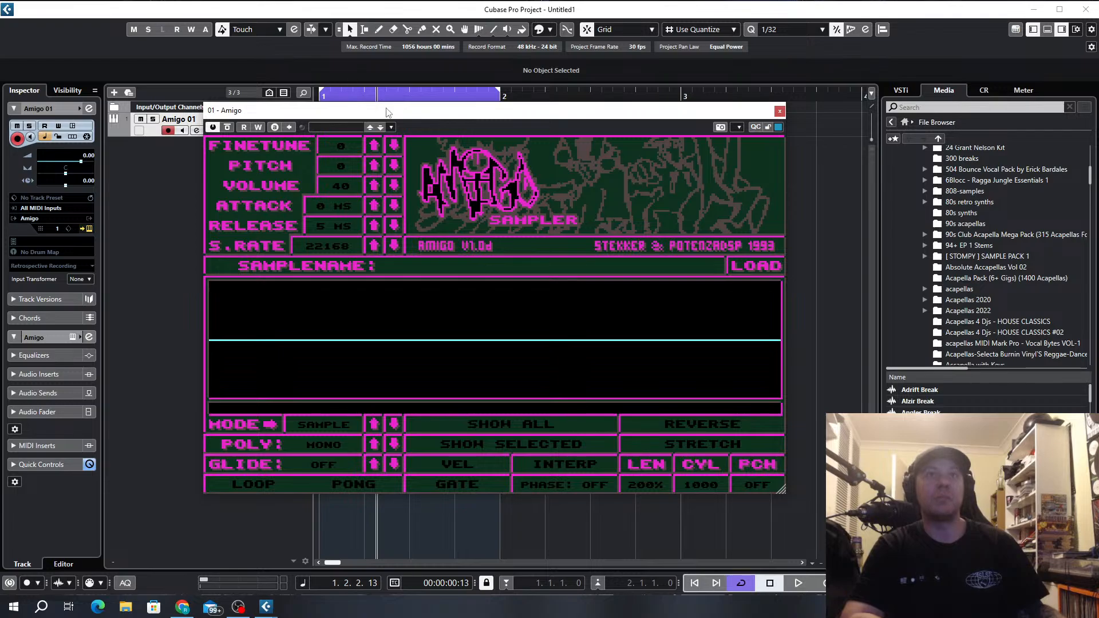
{"action": "left_click_drag", "start_coordinate": [389, 111], "coordinate": [332, 101]}
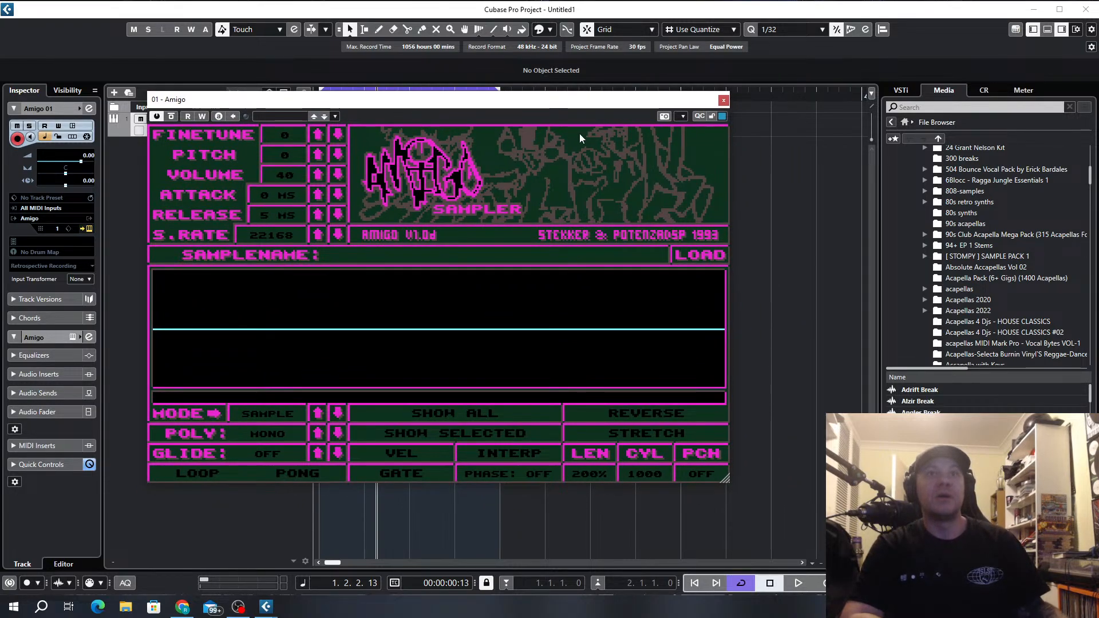
Load the Atlantis Amen sample into Amigo and auto-slice it in Slice mode with trigger mode at threshold 3.
{"action": "left_click", "coordinate": [927, 447]}
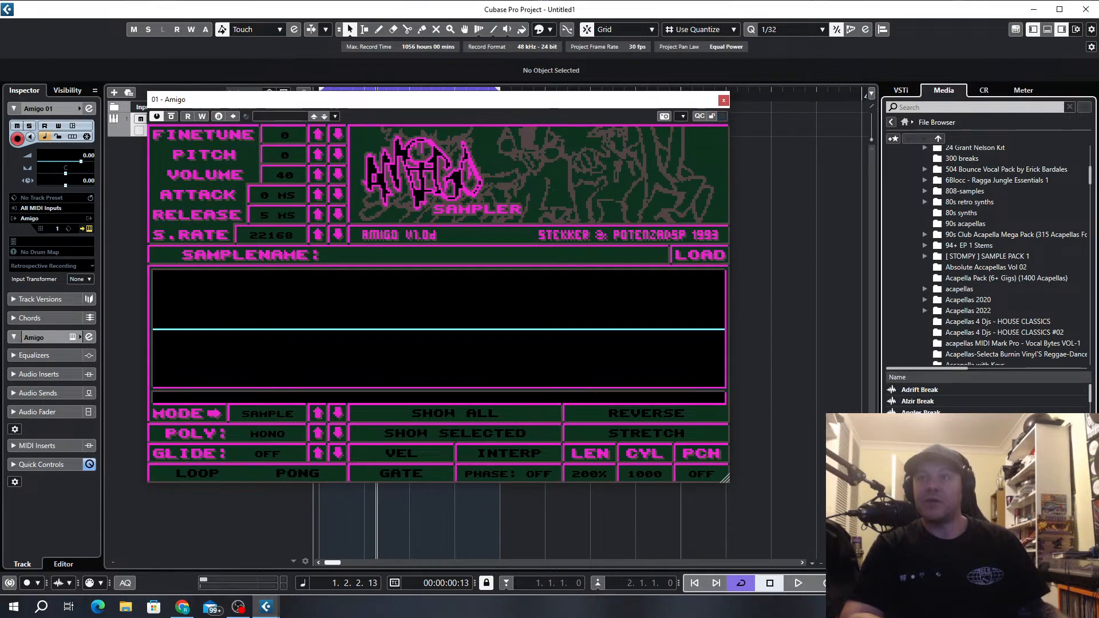
{"action": "left_click_drag", "start_coordinate": [365, 338], "coordinate": [367, 337]}
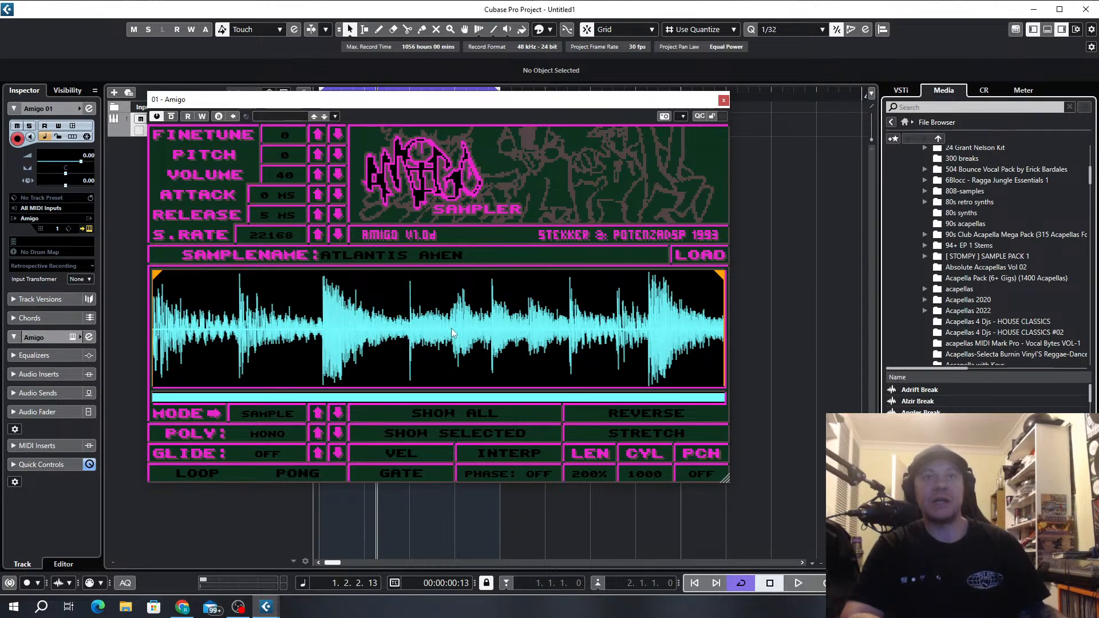
{"action": "left_click", "coordinate": [276, 411]}
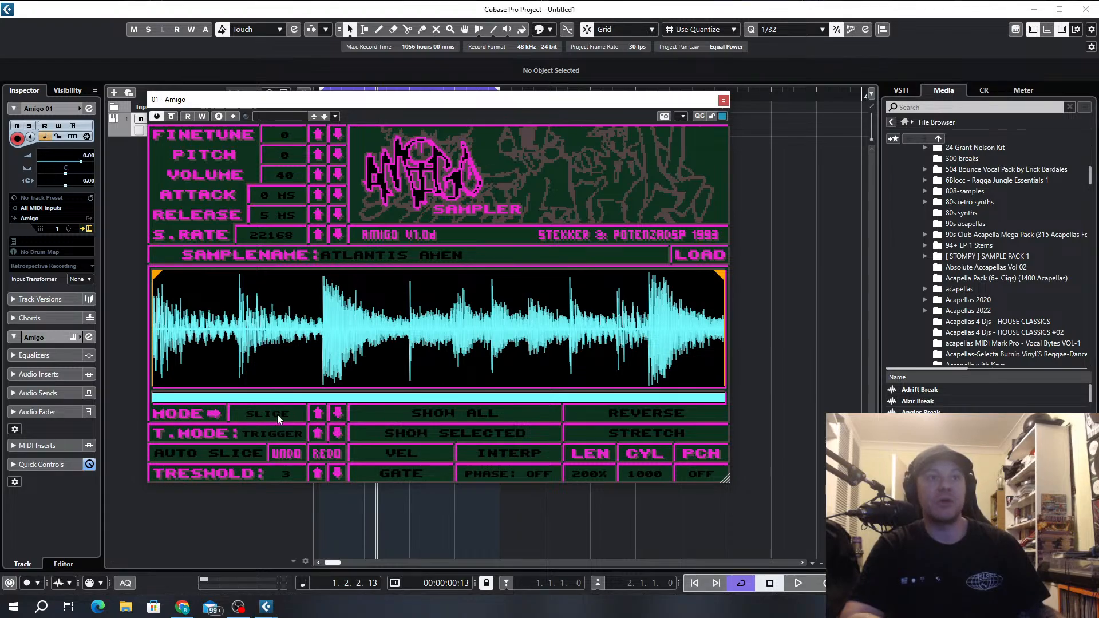
{"action": "left_click", "coordinate": [235, 455]}
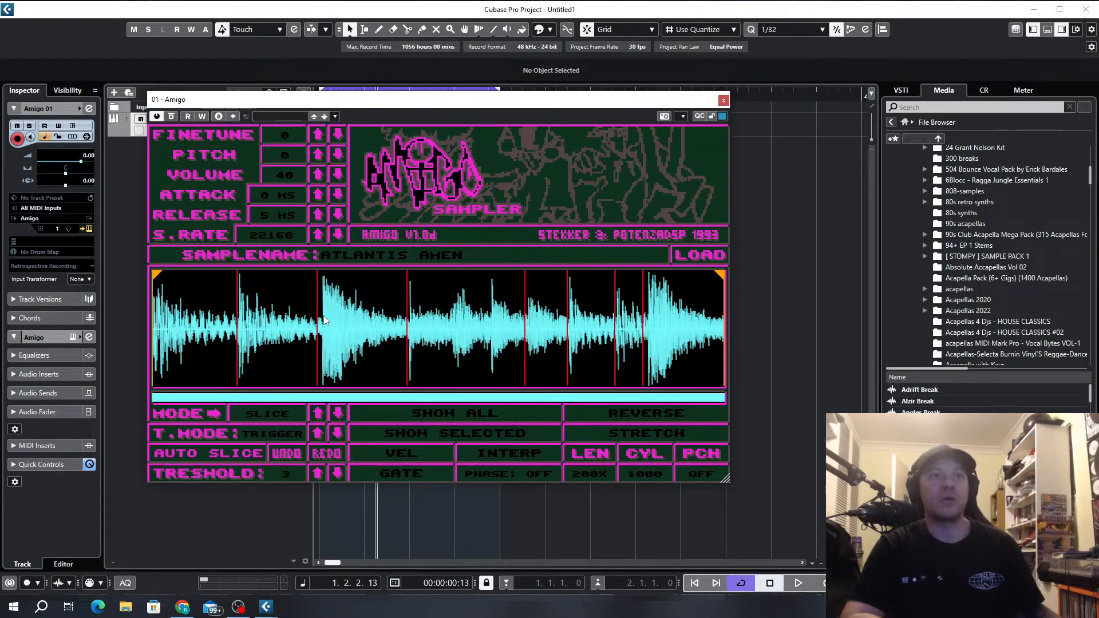
Move the slice marker of the loud third hit onto the exact start of its transient.
{"action": "scroll", "coordinate": [319, 320], "scroll_direction": "up", "scroll_amount": 5}
{"action": "scroll", "coordinate": [368, 319], "scroll_direction": "up", "scroll_amount": 3}
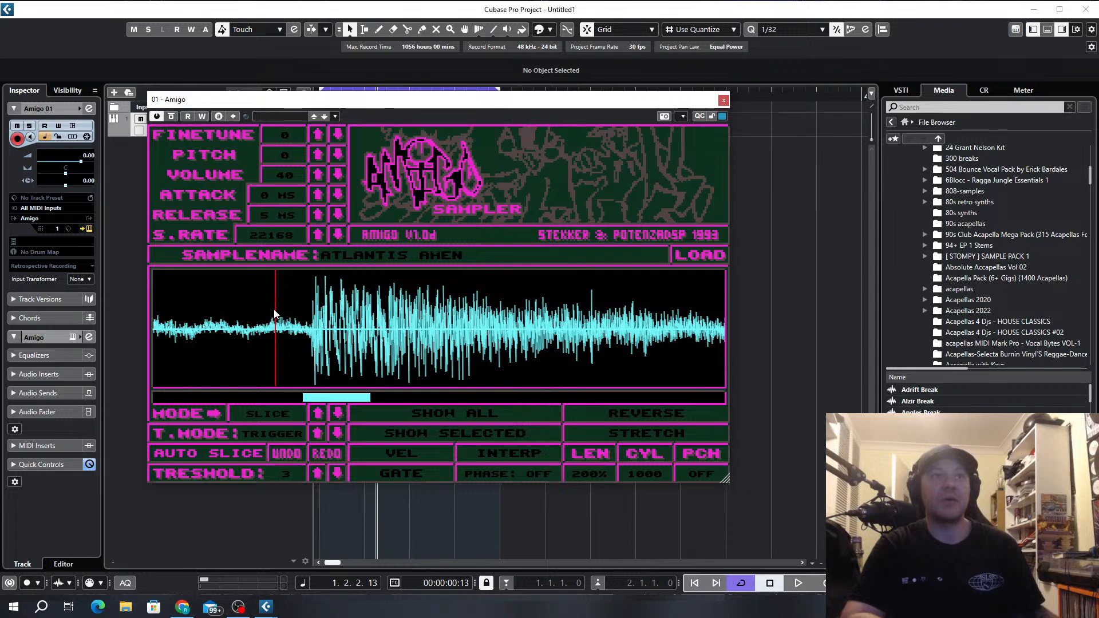
{"action": "left_click_drag", "start_coordinate": [275, 312], "coordinate": [312, 329]}
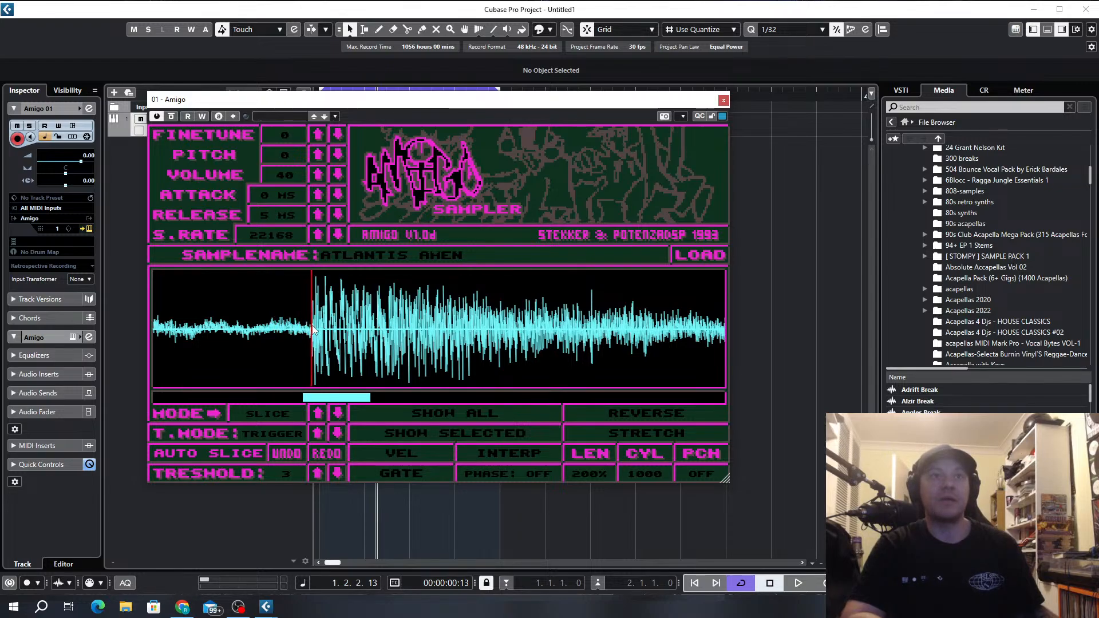
{"action": "scroll", "coordinate": [268, 343], "scroll_direction": "down", "scroll_amount": 5}
{"action": "scroll", "coordinate": [269, 344], "scroll_direction": "up", "scroll_amount": 4}
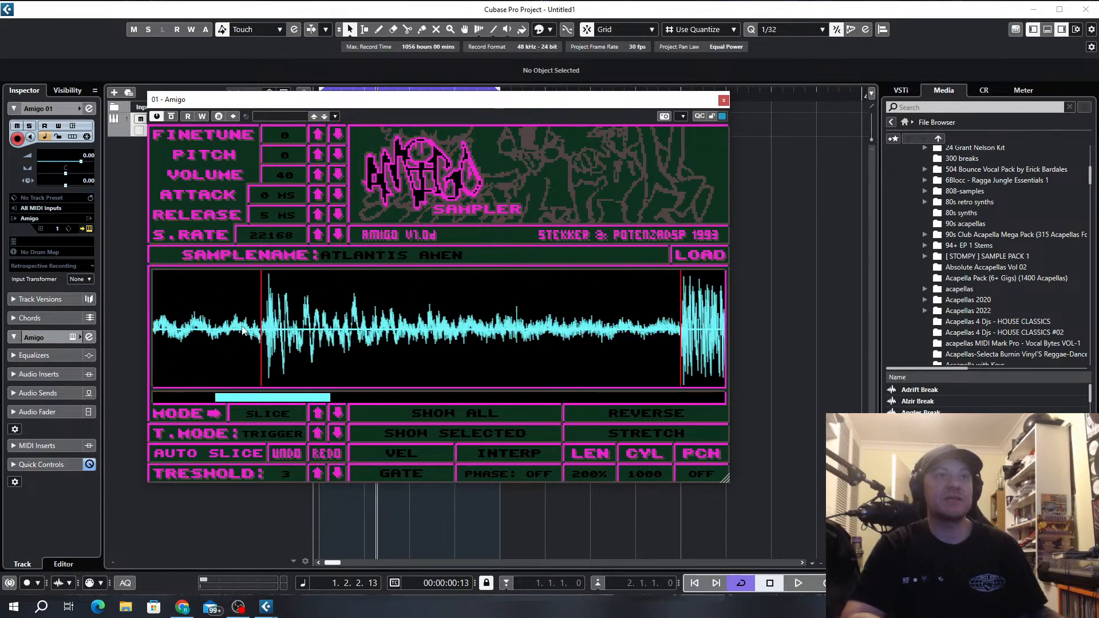
{"action": "scroll", "coordinate": [255, 332], "scroll_direction": "up", "scroll_amount": 2}
{"action": "scroll", "coordinate": [326, 329], "scroll_direction": "down", "scroll_amount": 4}
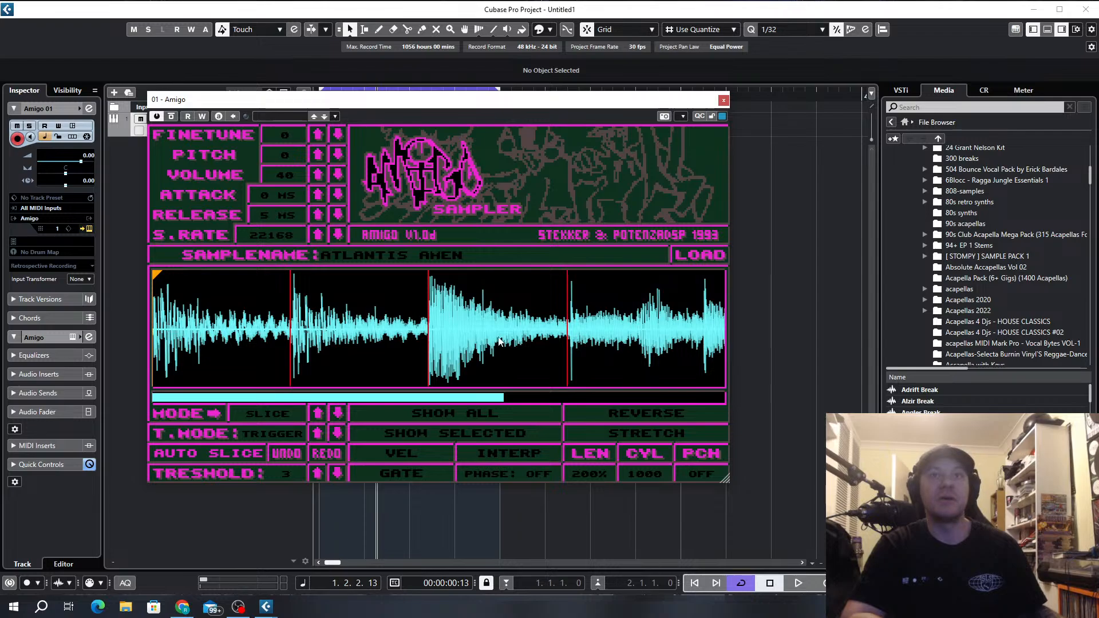
Fine-tune the slice markers after the third hit so the fourth slice and the two following it start on their transients.
{"action": "scroll", "coordinate": [536, 338], "scroll_direction": "up", "scroll_amount": 1}
{"action": "left_click_drag", "start_coordinate": [579, 326], "coordinate": [583, 328]}
{"action": "left_click_drag", "start_coordinate": [451, 399], "coordinate": [580, 394]}
{"action": "left_click_drag", "start_coordinate": [553, 321], "coordinate": [556, 318]}
{"action": "left_click_drag", "start_coordinate": [644, 309], "coordinate": [645, 312]}
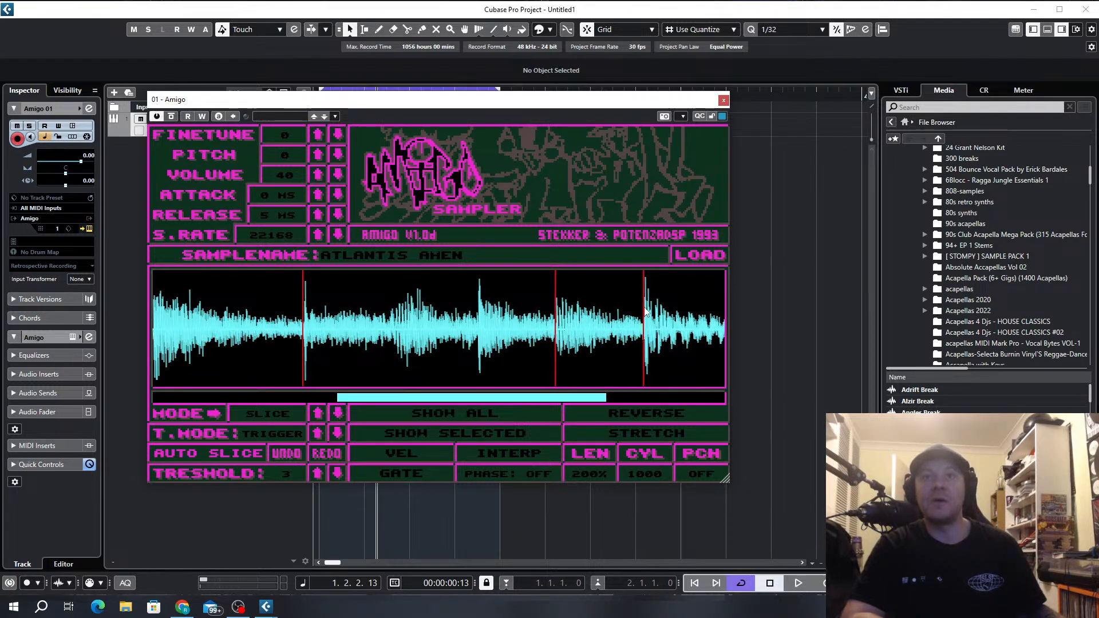
Move the last slice marker onto the start of the final loud hit near the end of the waveform.
{"action": "left_click_drag", "start_coordinate": [564, 401], "coordinate": [674, 405]}
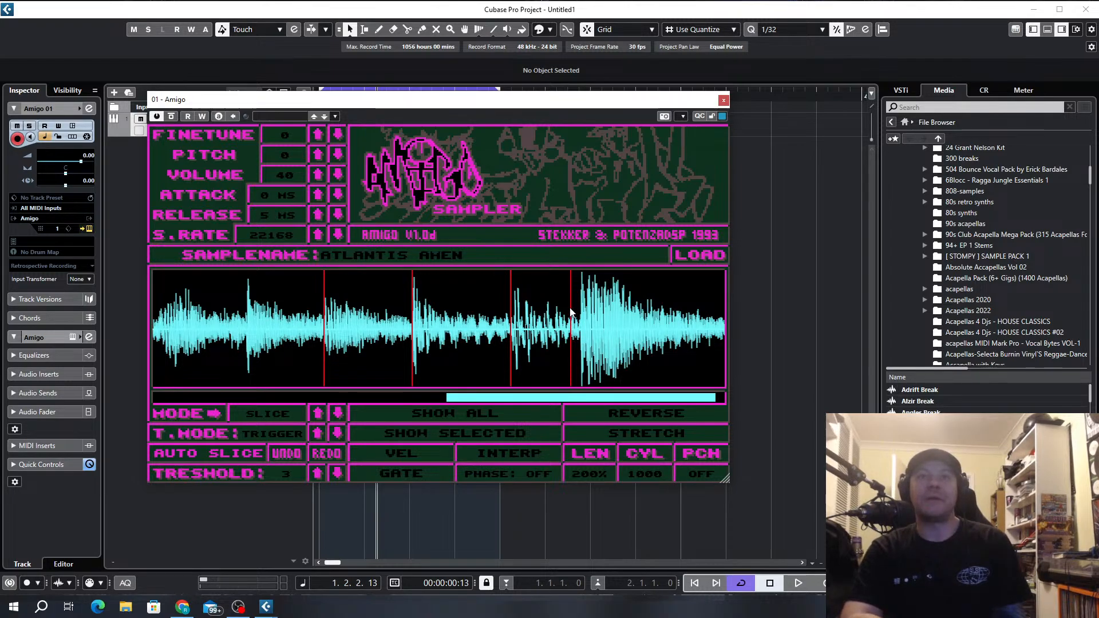
{"action": "left_click_drag", "start_coordinate": [571, 309], "coordinate": [582, 320]}
{"action": "left_click_drag", "start_coordinate": [600, 401], "coordinate": [635, 405]}
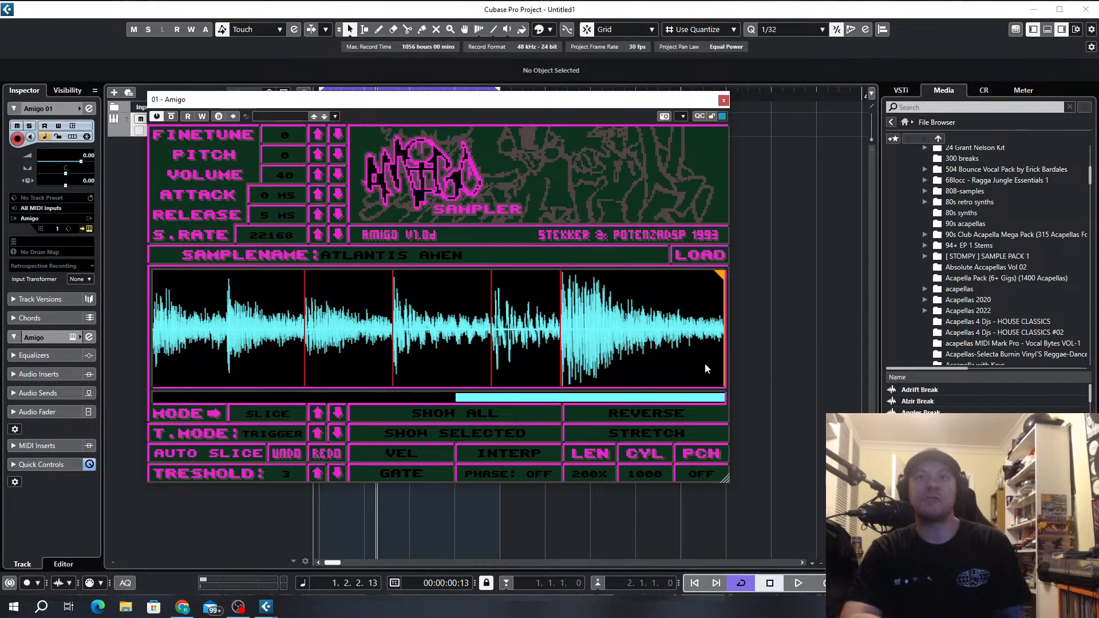
{"action": "left_click_drag", "start_coordinate": [521, 401], "coordinate": [214, 389]}
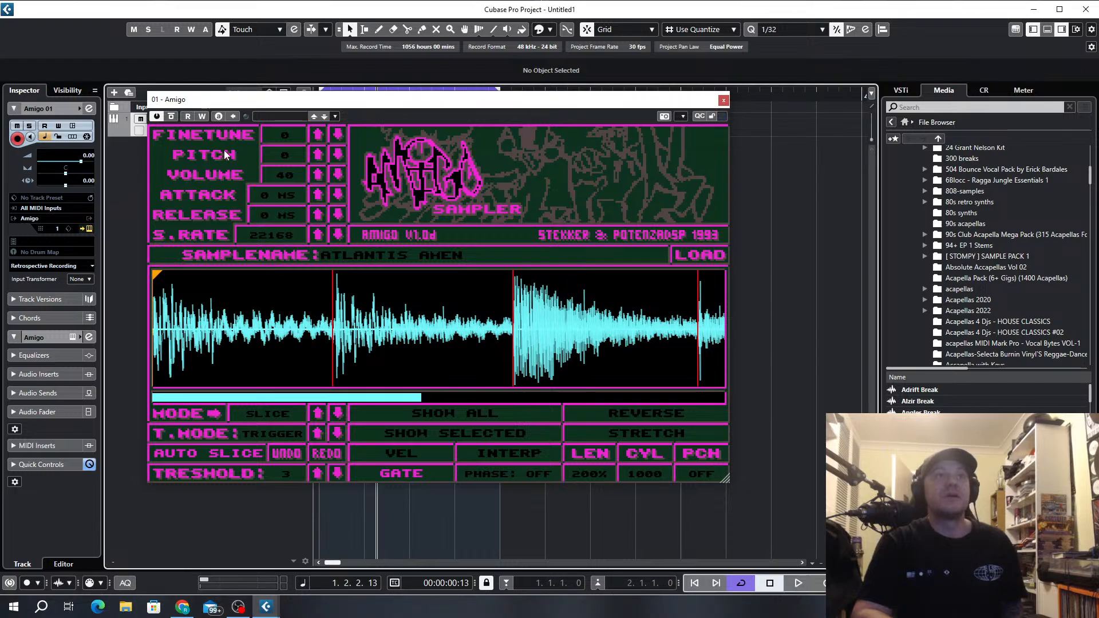
Shrink the Amigo sampler window, move it clear of the track list, and close it.
{"action": "left_click_drag", "start_coordinate": [636, 92], "coordinate": [852, 84]}
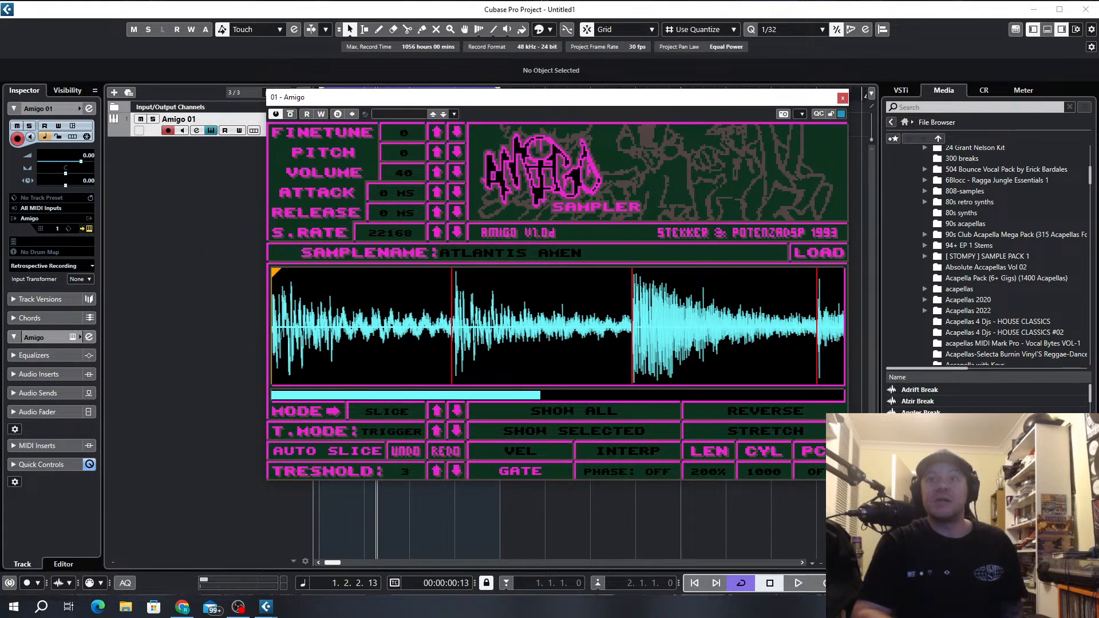
{"action": "left_click_drag", "start_coordinate": [844, 476], "coordinate": [635, 347]}
{"action": "left_click_drag", "start_coordinate": [520, 93], "coordinate": [783, 128]}
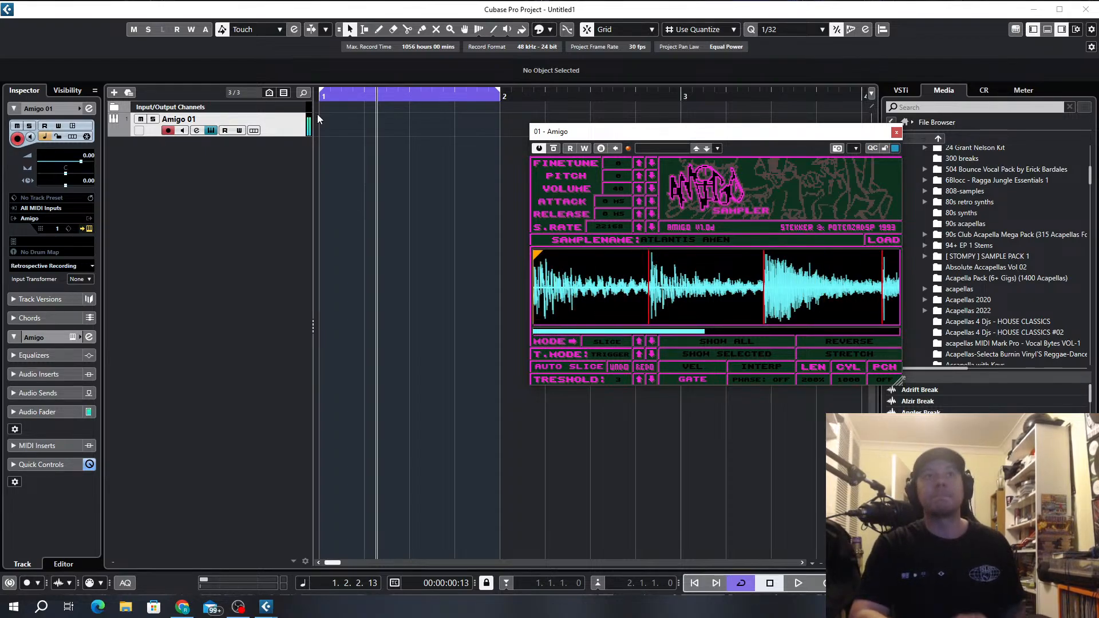
{"action": "left_click", "coordinate": [897, 132]}
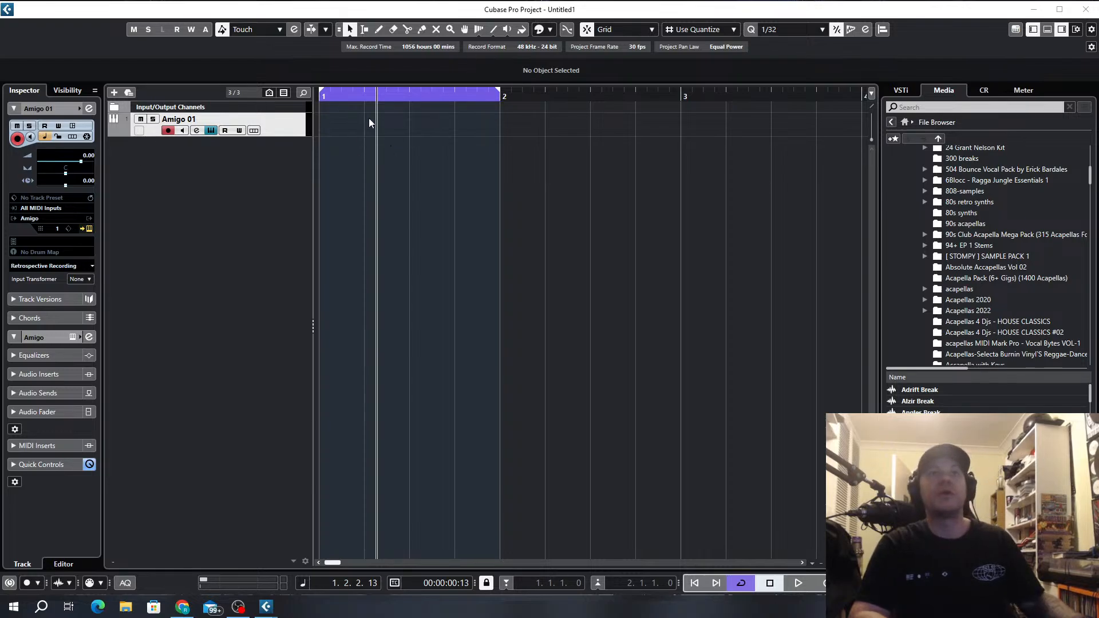
Create an empty one-bar MIDI part on the Amigo 01 track from bar 1 to bar 2.
{"action": "left_click_drag", "start_coordinate": [324, 120], "coordinate": [501, 131]}
{"action": "key", "text": "g"}
{"action": "left_click_drag", "start_coordinate": [921, 436], "coordinate": [321, 156]}
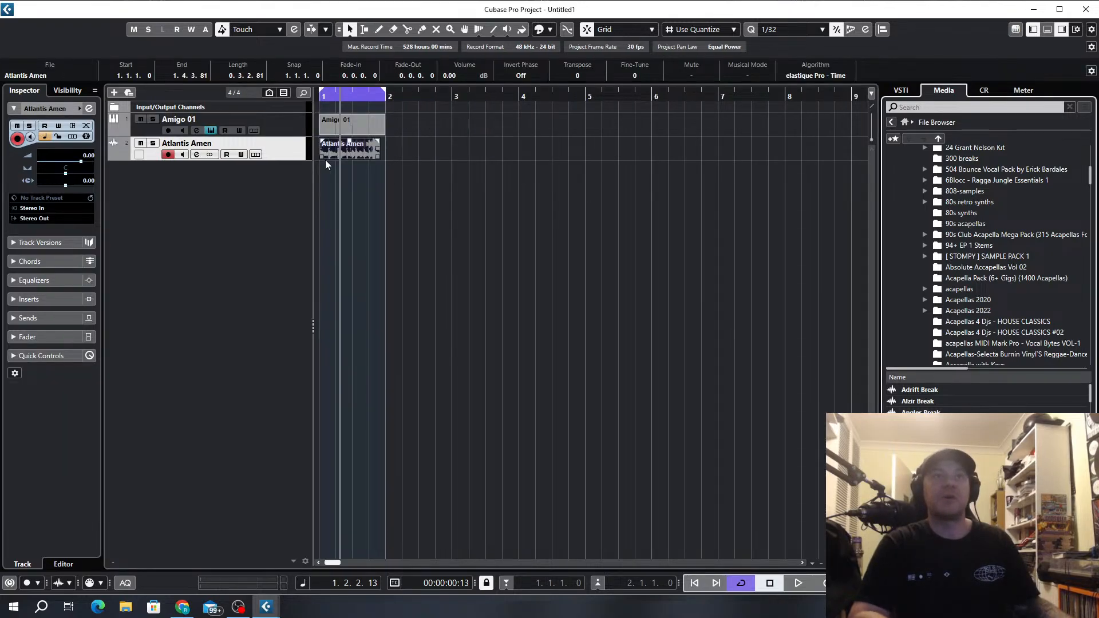
{"action": "right_click", "coordinate": [269, 146]}
{"action": "left_click", "coordinate": [332, 198]}
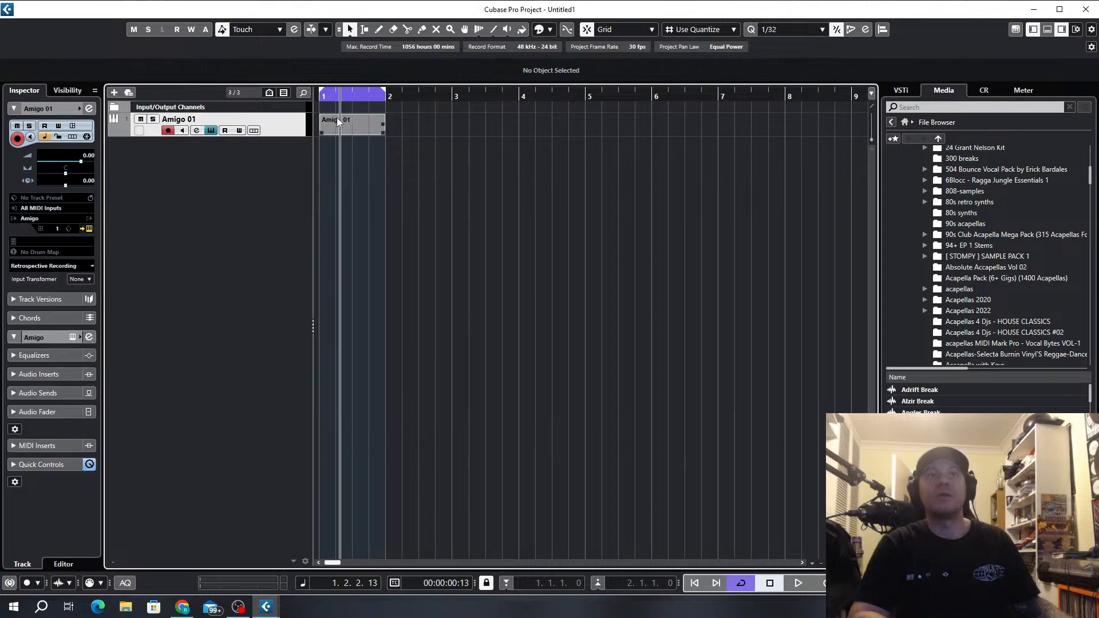
Open the Amigo 01 part for editing and draw eighth notes C3, C#3, D3 and D#3 in sequence from 1.1.1.
{"action": "double_click", "coordinate": [337, 119]}
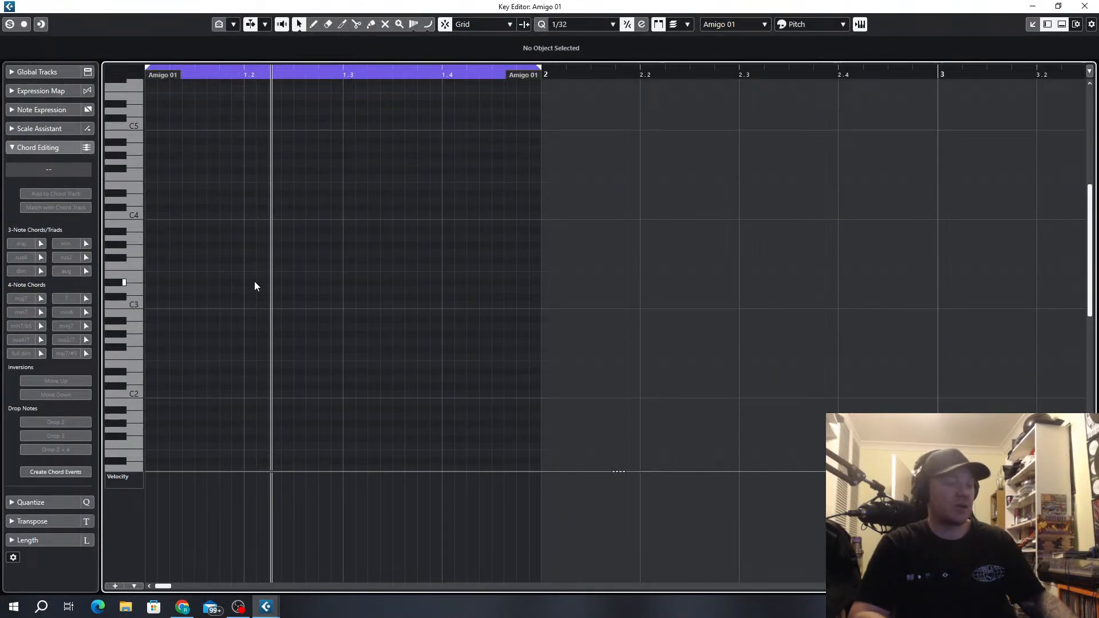
{"action": "key", "text": "alt+4"}
{"action": "left_click", "coordinate": [187, 304]}
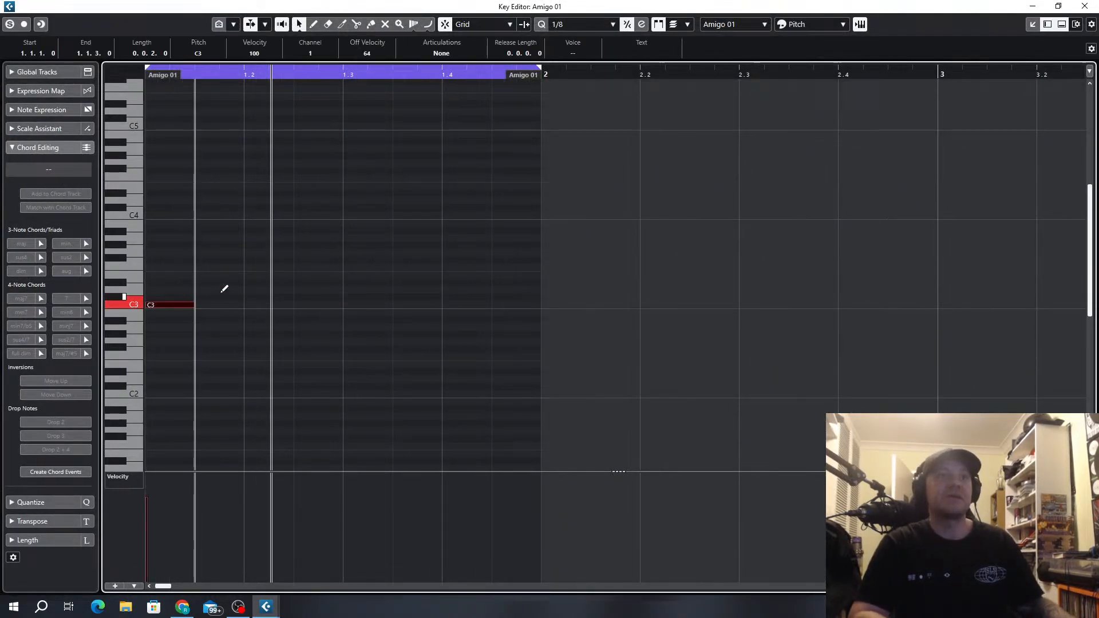
{"action": "left_click", "coordinate": [221, 297]}
{"action": "left_click", "coordinate": [269, 290]}
{"action": "left_click", "coordinate": [315, 282]}
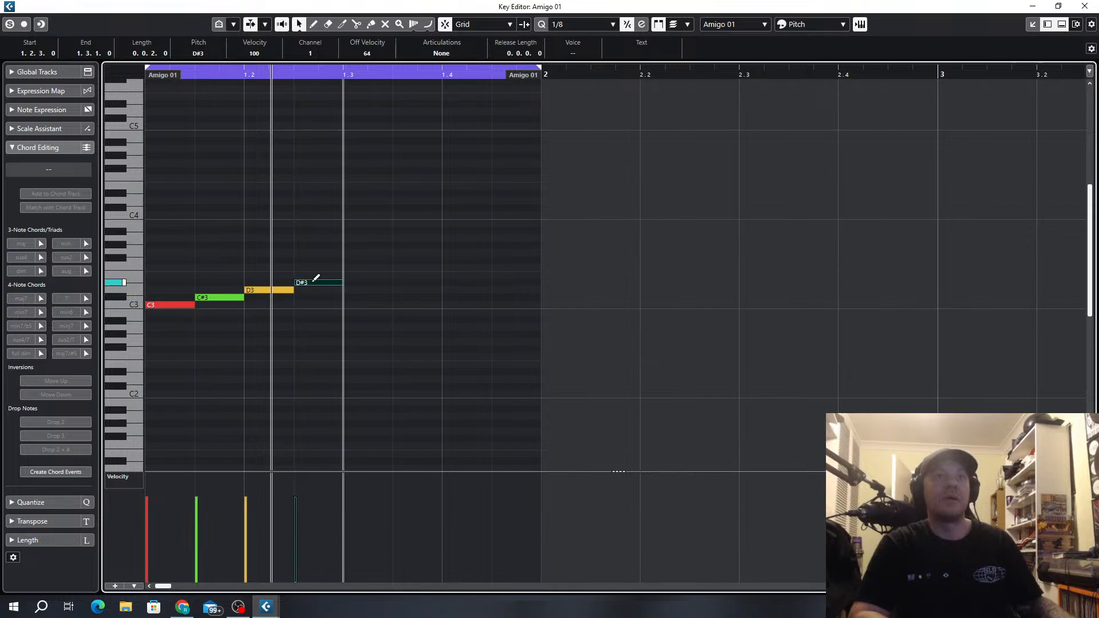
Continue the rising run with sixteenth notes E3, F3, F#3 and G3 from beat 1.3, plus an eighth-note G#3 at 1.4.1.
{"action": "key", "text": "alt+5"}
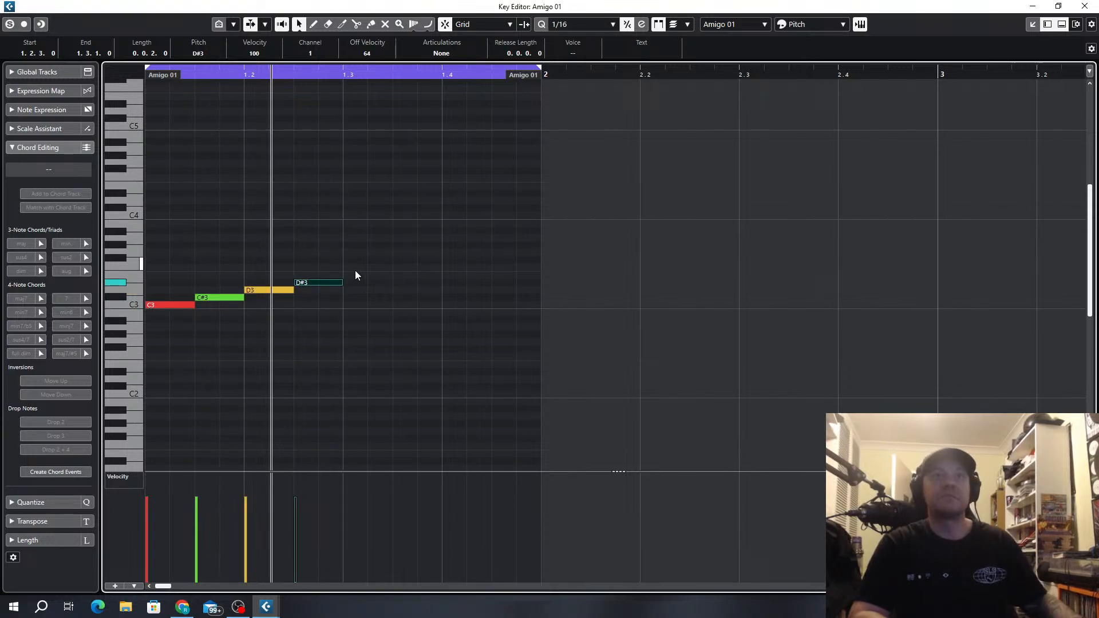
{"action": "left_click", "coordinate": [355, 275]}
{"action": "left_click", "coordinate": [379, 267]}
{"action": "left_click", "coordinate": [405, 260]}
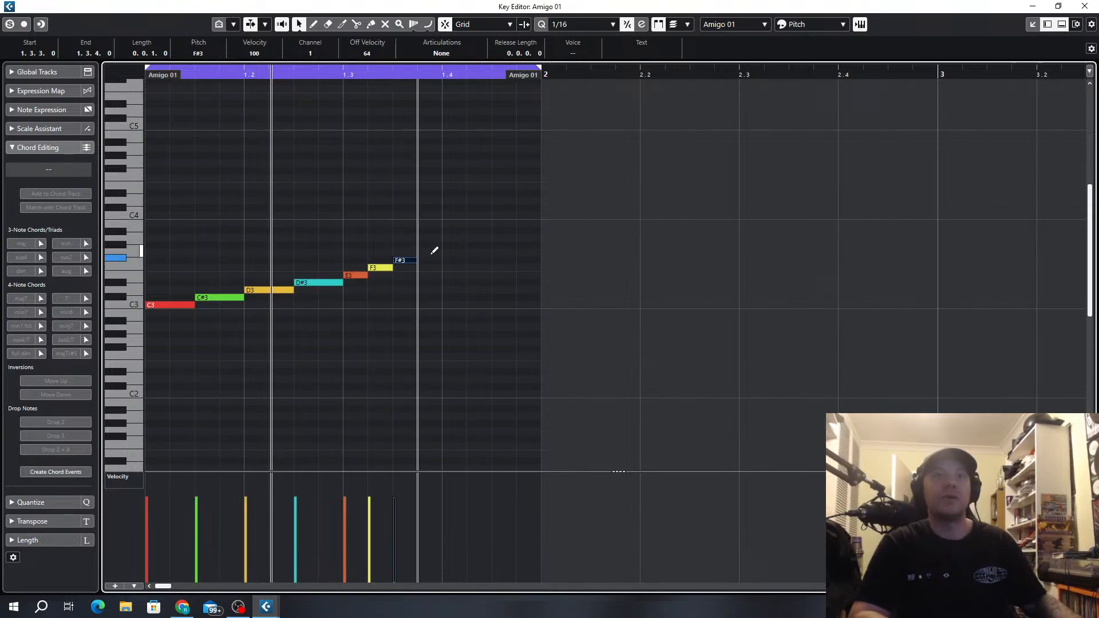
{"action": "left_click", "coordinate": [429, 253]}
{"action": "left_click", "coordinate": [456, 244]}
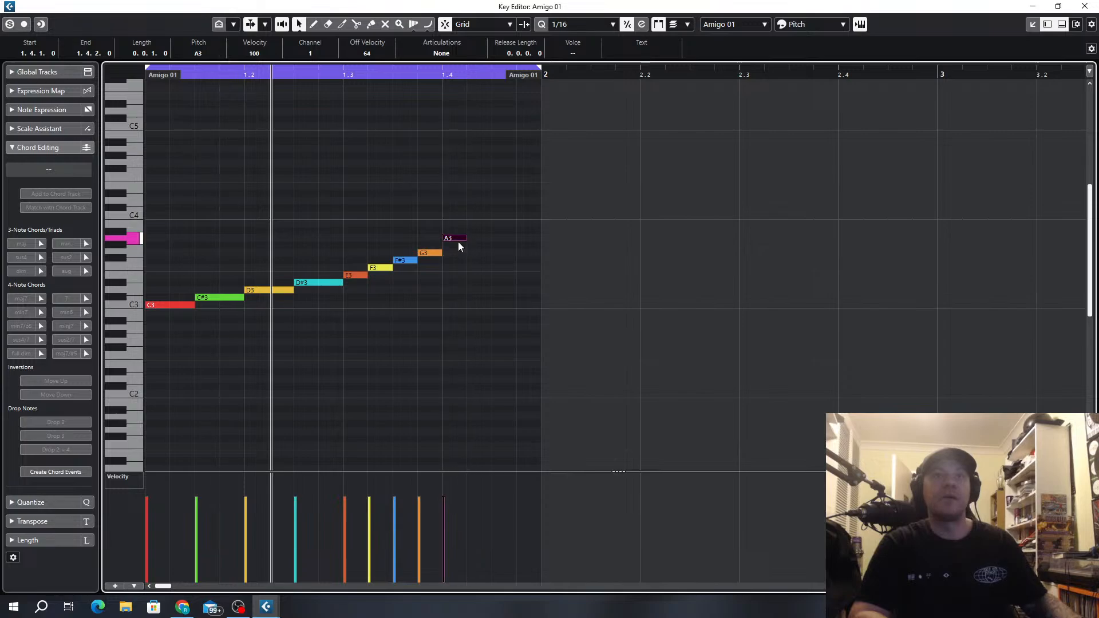
{"action": "left_click_drag", "start_coordinate": [462, 245], "coordinate": [479, 250]}
Play the loop and fill the end of the bar with an eighth-note C3 at 1.4.3.
{"action": "key", "text": "space"}
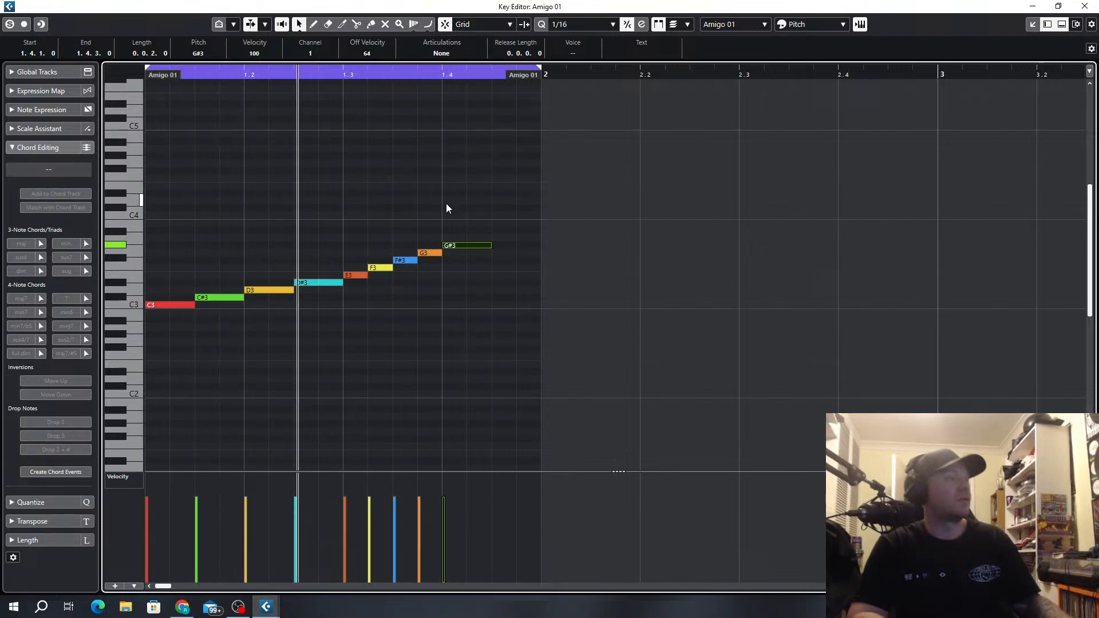
{"action": "mouse_move", "coordinate": [490, 246]}
{"action": "left_mouse_down"}
{"action": "mouse_move", "coordinate": [531, 251]}
{"action": "mouse_move", "coordinate": [483, 250]}
{"action": "mouse_move", "coordinate": [499, 246]}
{"action": "left_mouse_up"}
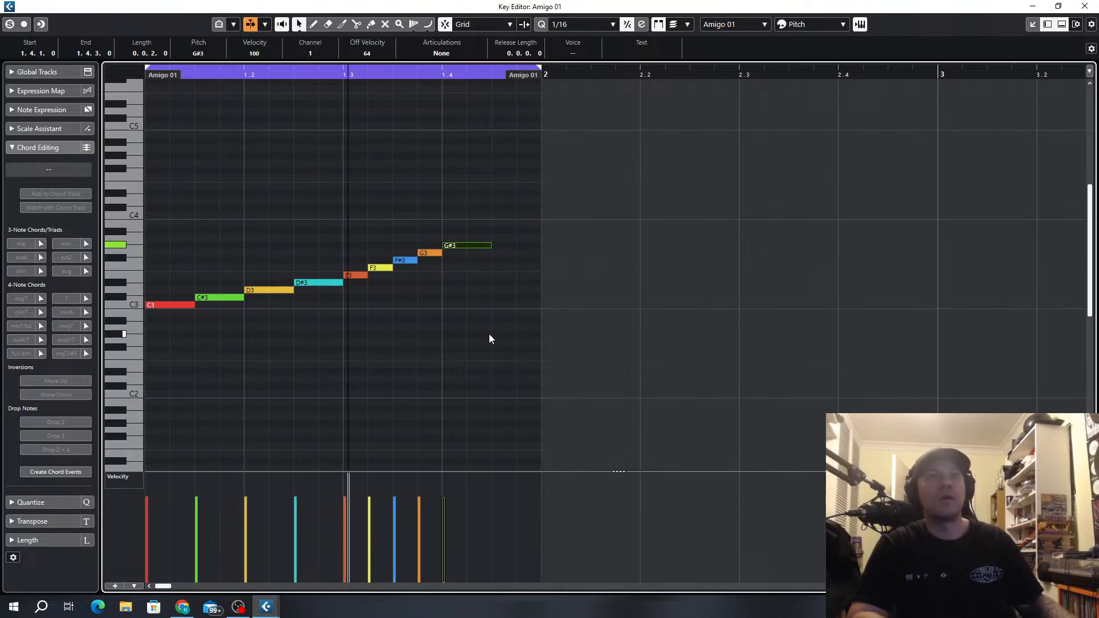
{"action": "left_click_drag", "start_coordinate": [495, 305], "coordinate": [535, 309]}
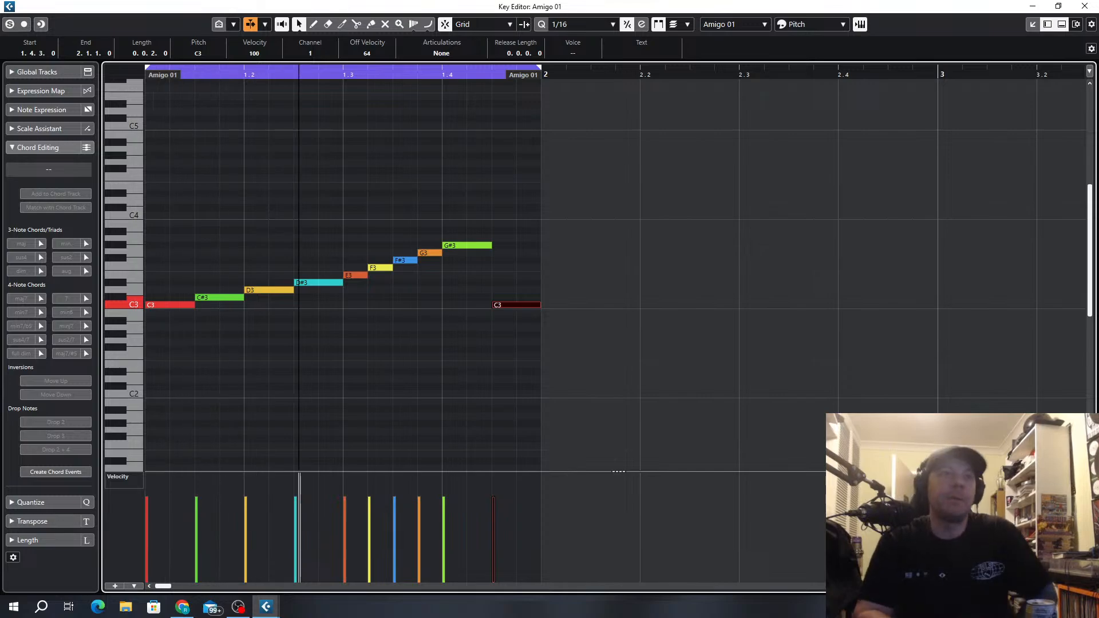
Bring up the Amigo sampler window and audition its Reverse and Stretch options, switching each on and off again.
{"action": "left_click_drag", "start_coordinate": [1098, 166], "coordinate": [623, 77]}
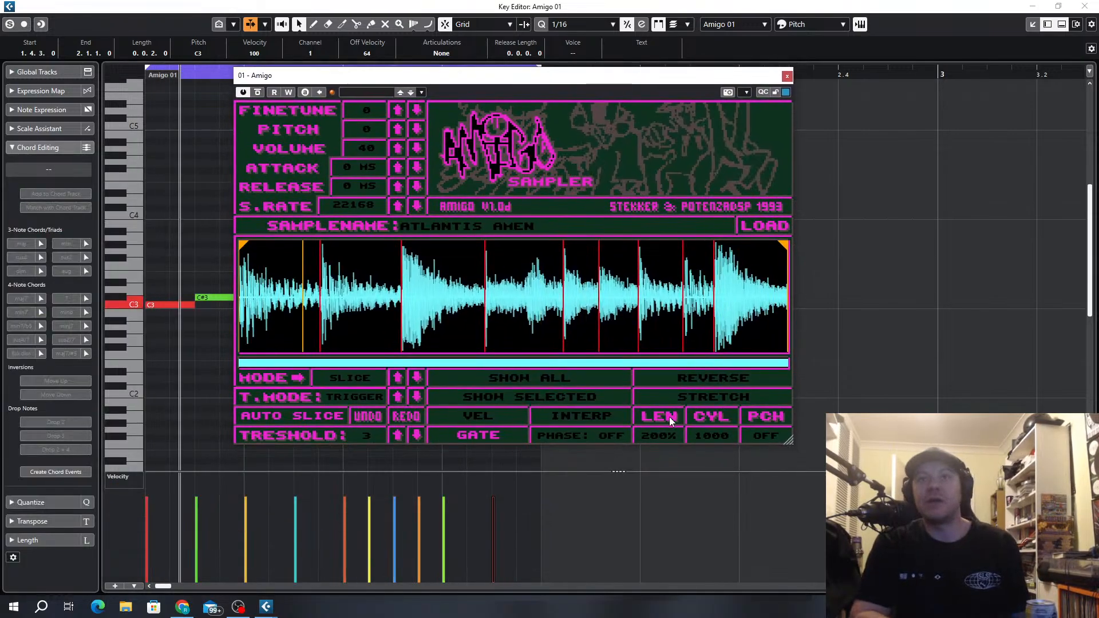
{"action": "left_click", "coordinate": [710, 376]}
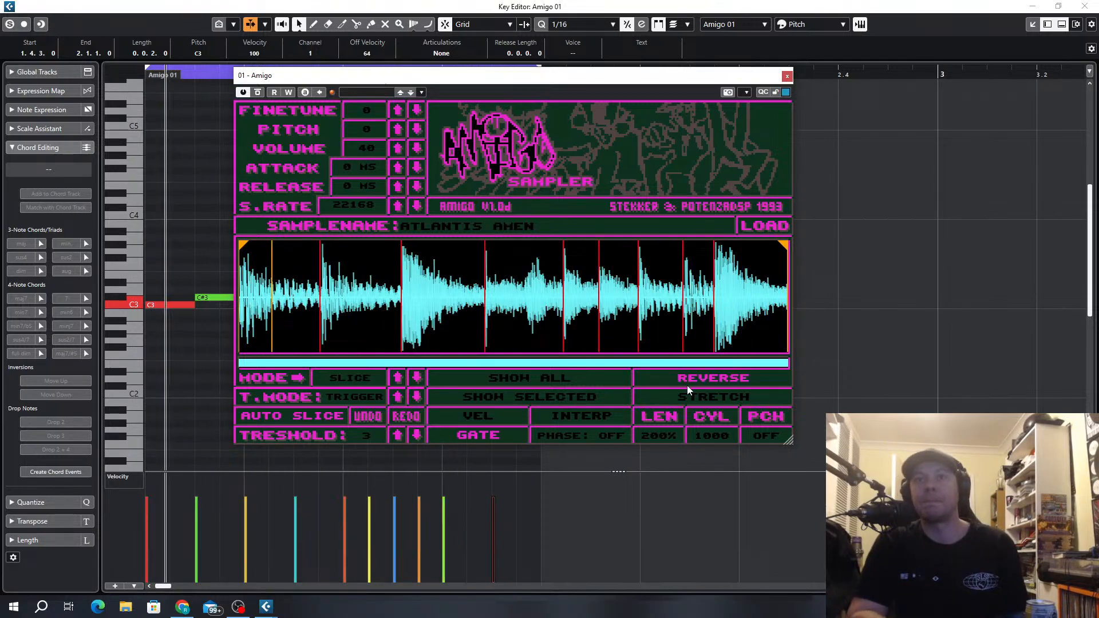
{"action": "left_click", "coordinate": [715, 377]}
{"action": "left_click", "coordinate": [725, 399]}
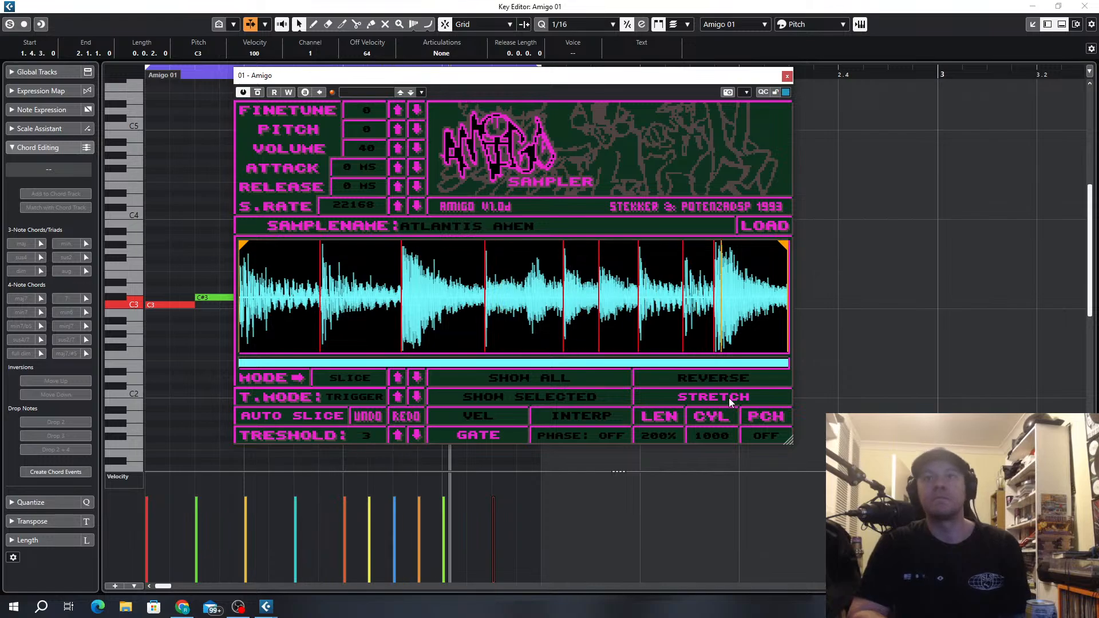
{"action": "left_click", "coordinate": [727, 378]}
{"action": "left_click", "coordinate": [729, 376]}
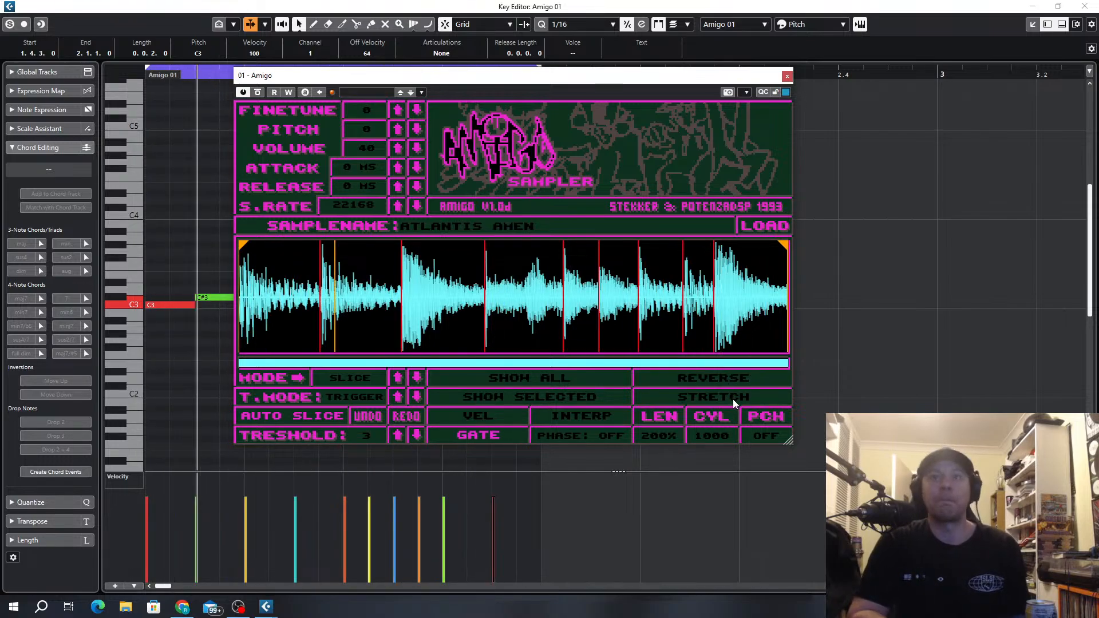
{"action": "left_click", "coordinate": [732, 398]}
{"action": "left_click", "coordinate": [733, 398]}
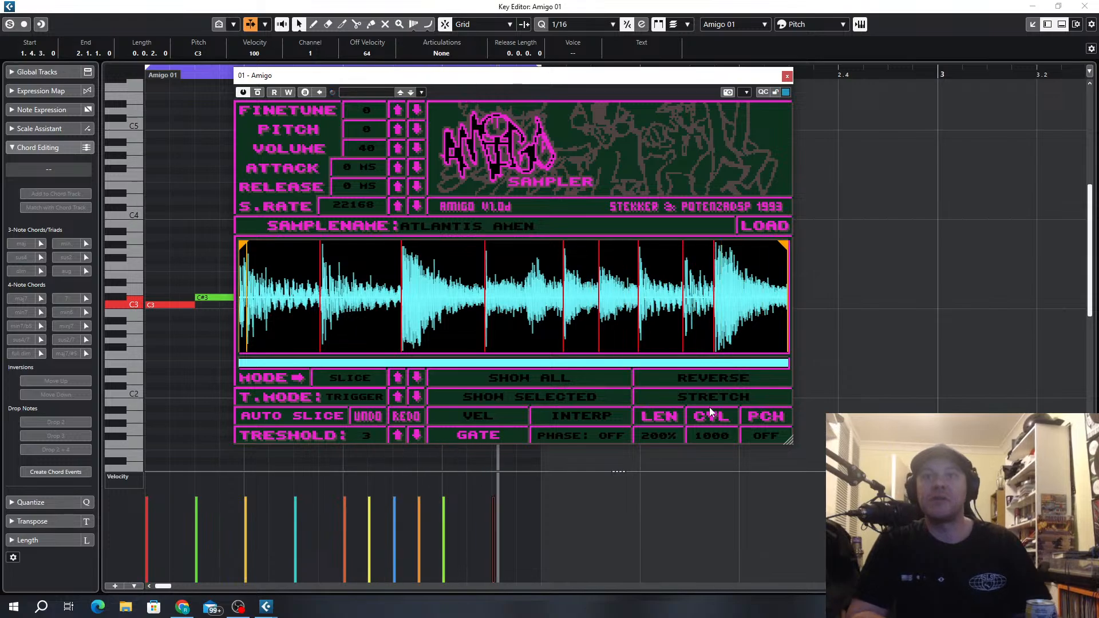
Enable Stretch in the Amigo sampler with LEN at 100% and PCH on, and close the sampler window.
{"action": "left_click", "coordinate": [664, 435]}
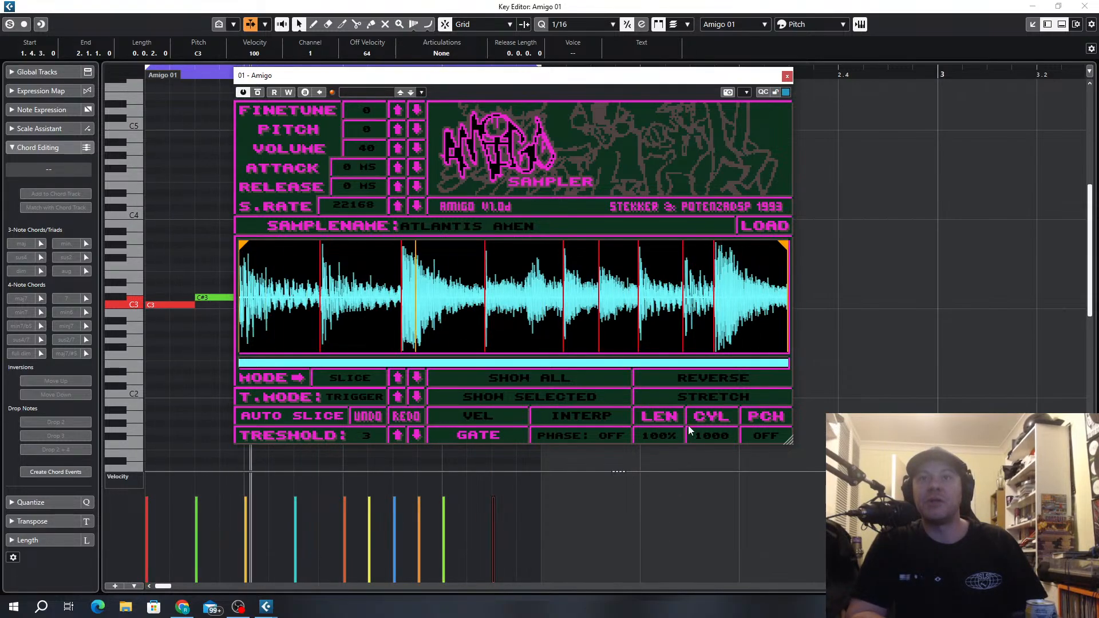
{"action": "left_click", "coordinate": [728, 400]}
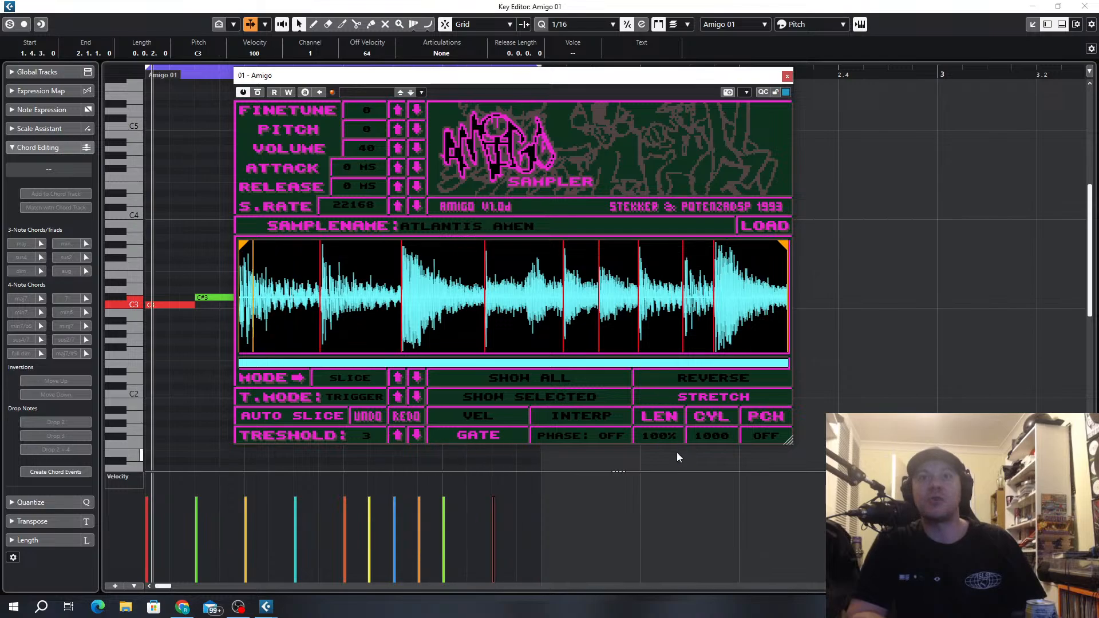
{"action": "left_click_drag", "start_coordinate": [664, 435], "coordinate": [730, 238]}
{"action": "left_click_drag", "start_coordinate": [716, 313], "coordinate": [671, 447]}
{"action": "left_click", "coordinate": [757, 435]}
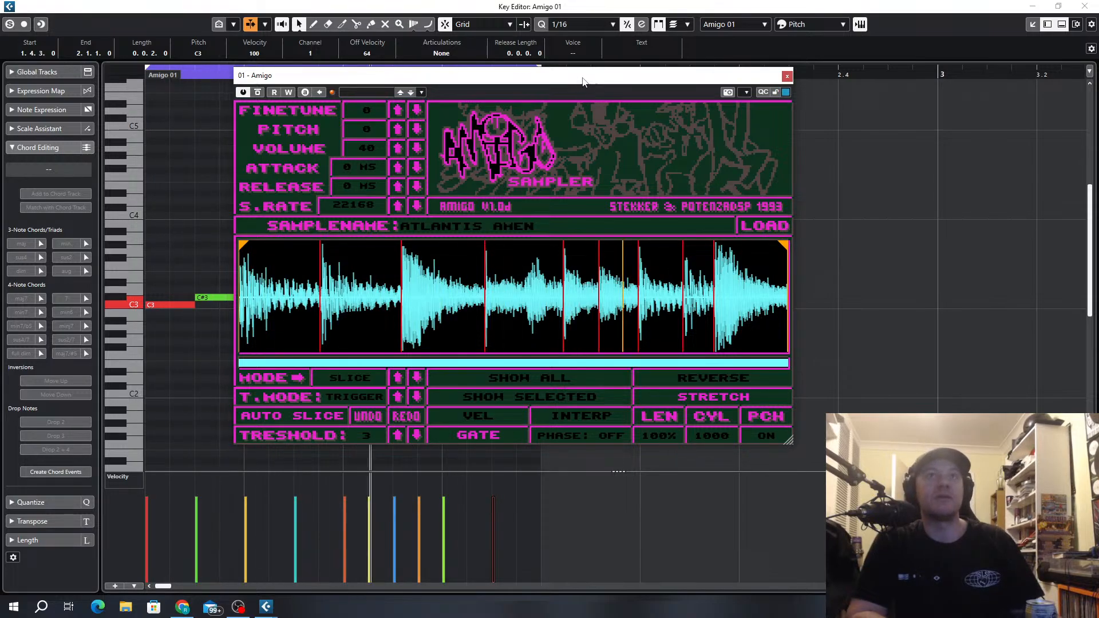
{"action": "left_click", "coordinate": [787, 76]}
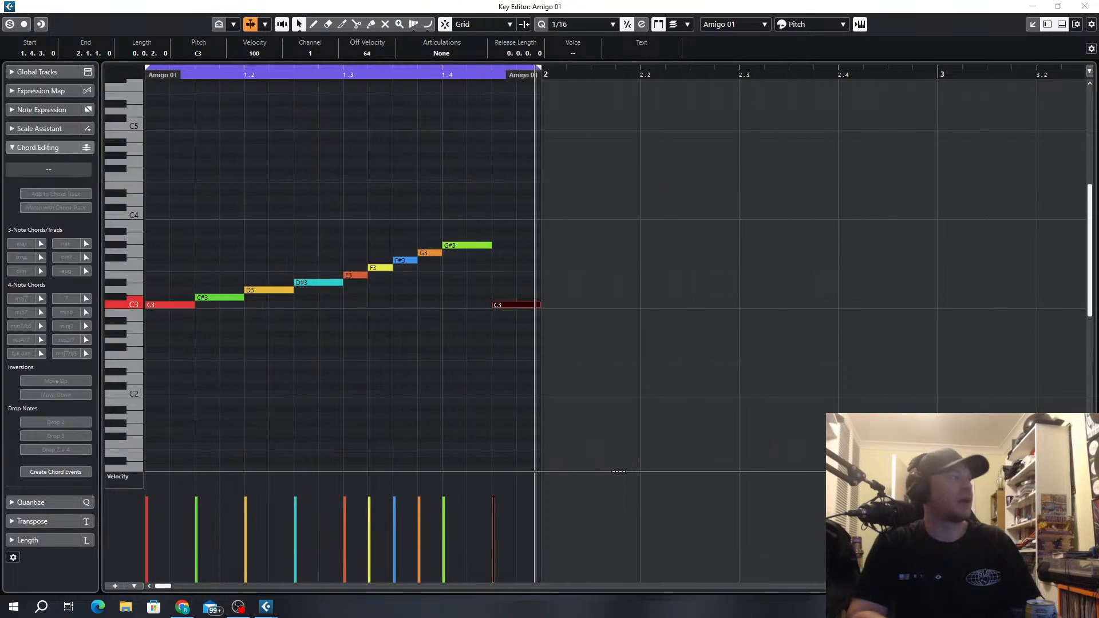
Back in the project, duplicate the one-bar Amigo 01 part three times and extend the loop range to bar 5.
{"action": "left_click", "coordinate": [1084, 7]}
{"action": "scroll", "coordinate": [375, 145], "scroll_direction": "down", "scroll_amount": 1}
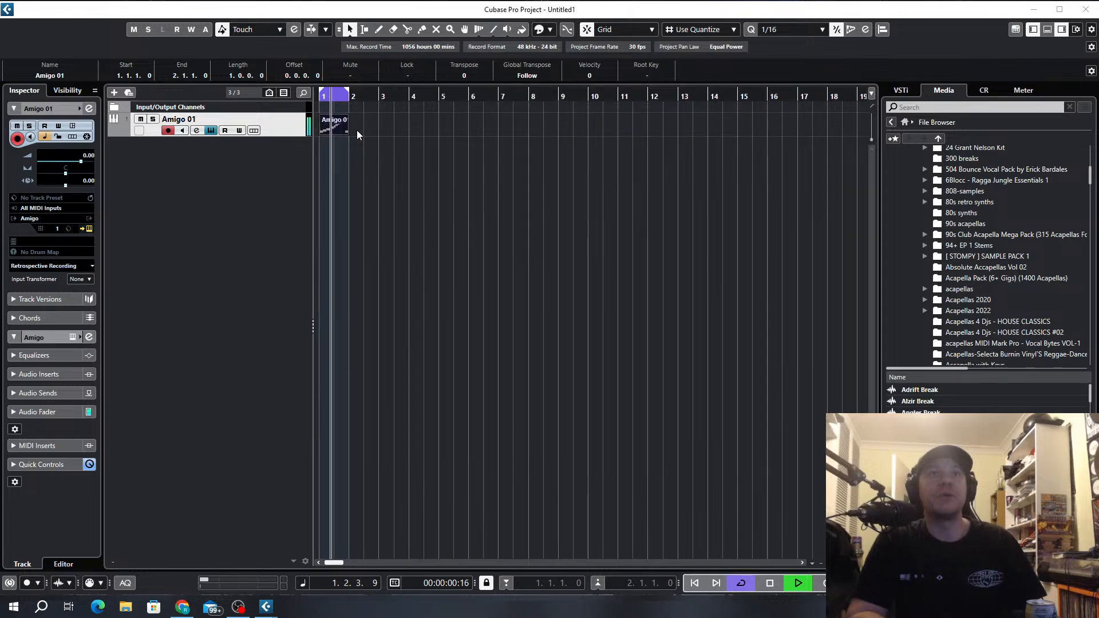
{"action": "left_click", "coordinate": [338, 126]}
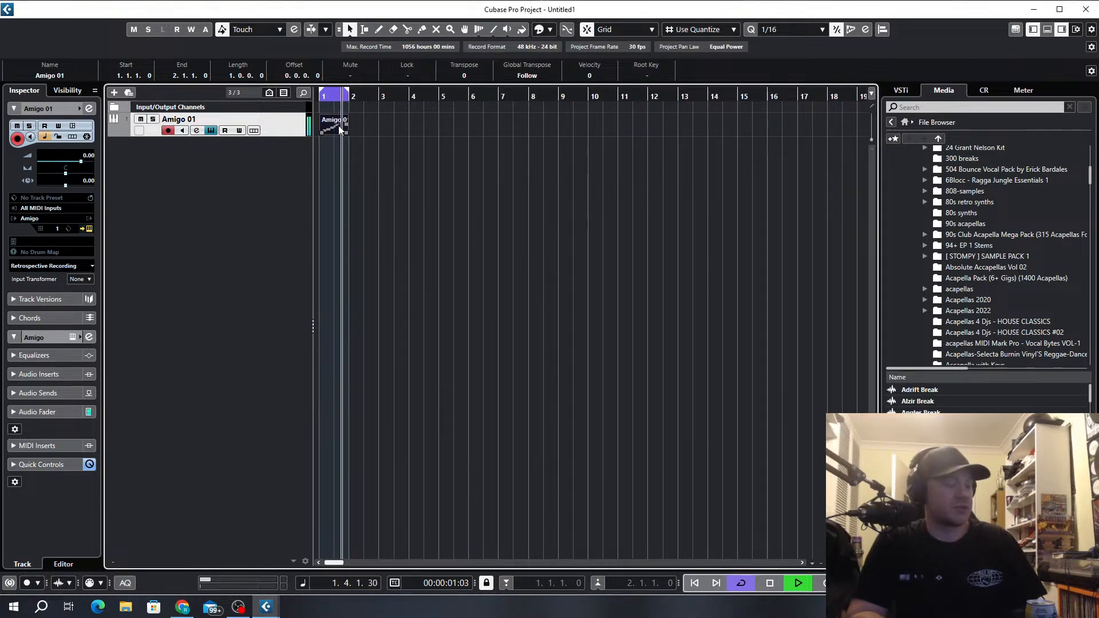
{"action": "key", "text": "ctrl+d"}
{"action": "key", "text": "ctrl+d"}
{"action": "key", "text": "ctrl+d"}
{"action": "left_click_drag", "start_coordinate": [343, 95], "coordinate": [439, 107]}
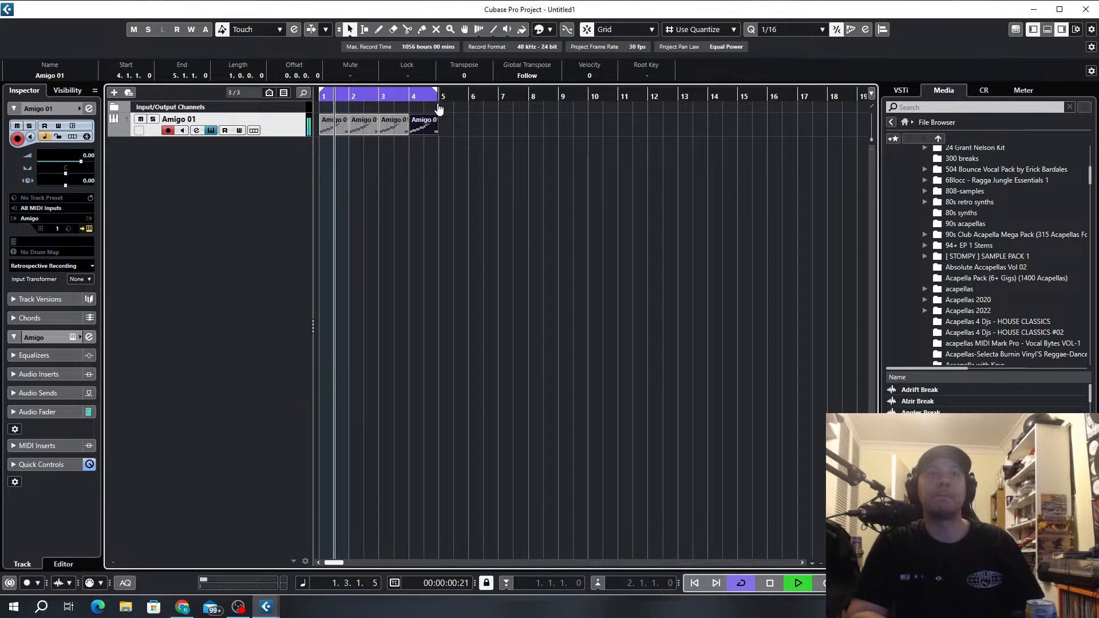
Select all four Amigo 01 parts and glue them into a single four-bar part.
{"action": "left_click", "coordinate": [460, 132]}
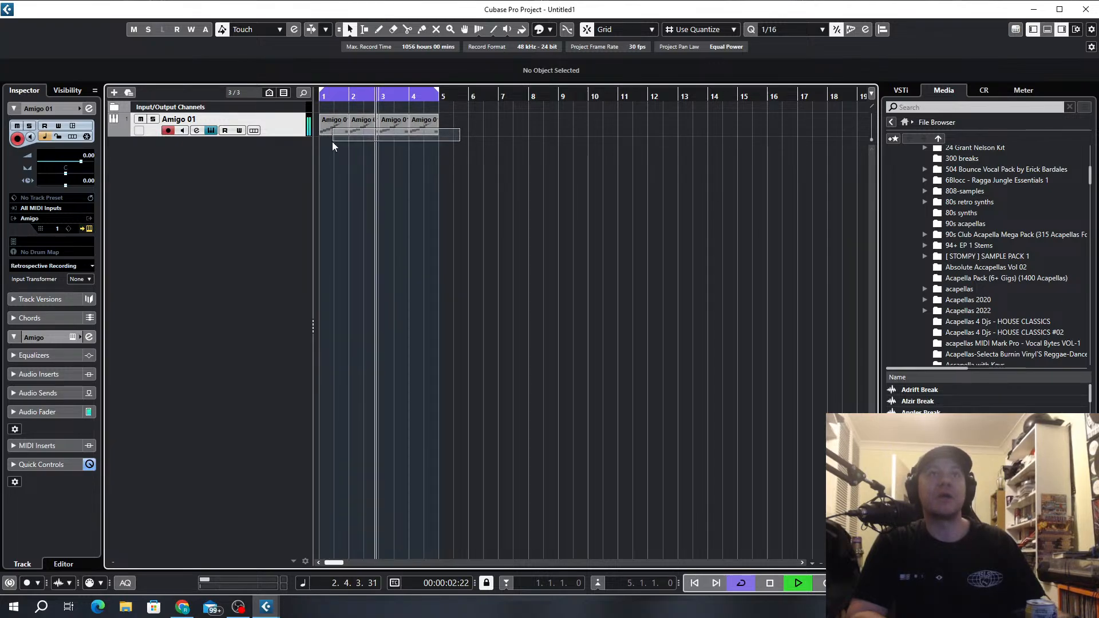
{"action": "key", "text": "ctrl+a"}
{"action": "left_click", "coordinate": [422, 29]}
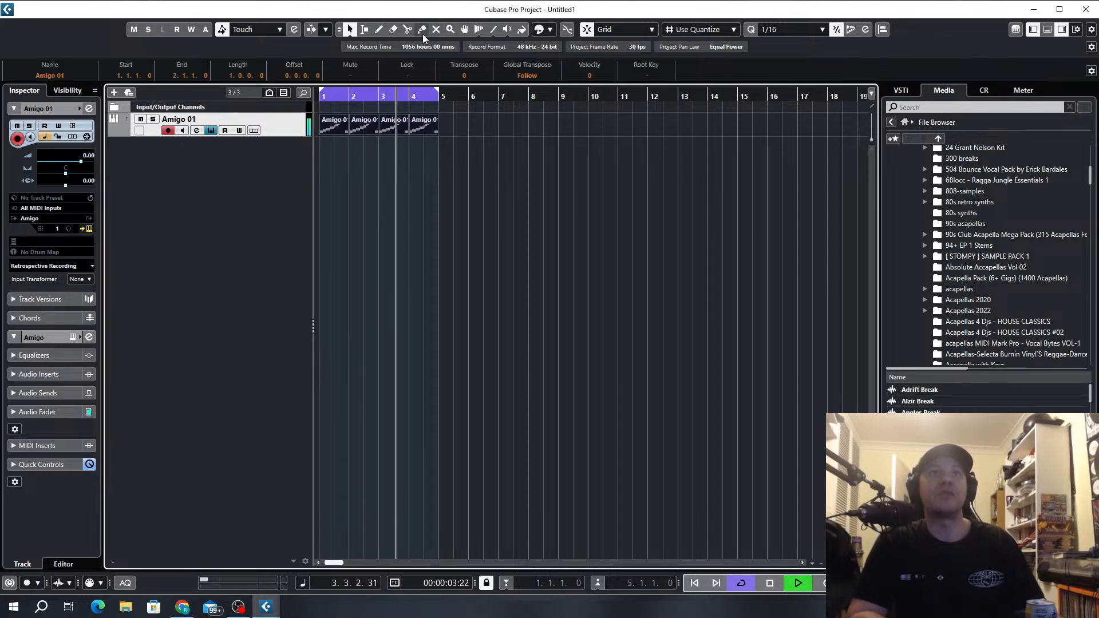
{"action": "left_click", "coordinate": [338, 129]}
{"action": "left_click", "coordinate": [350, 29]}
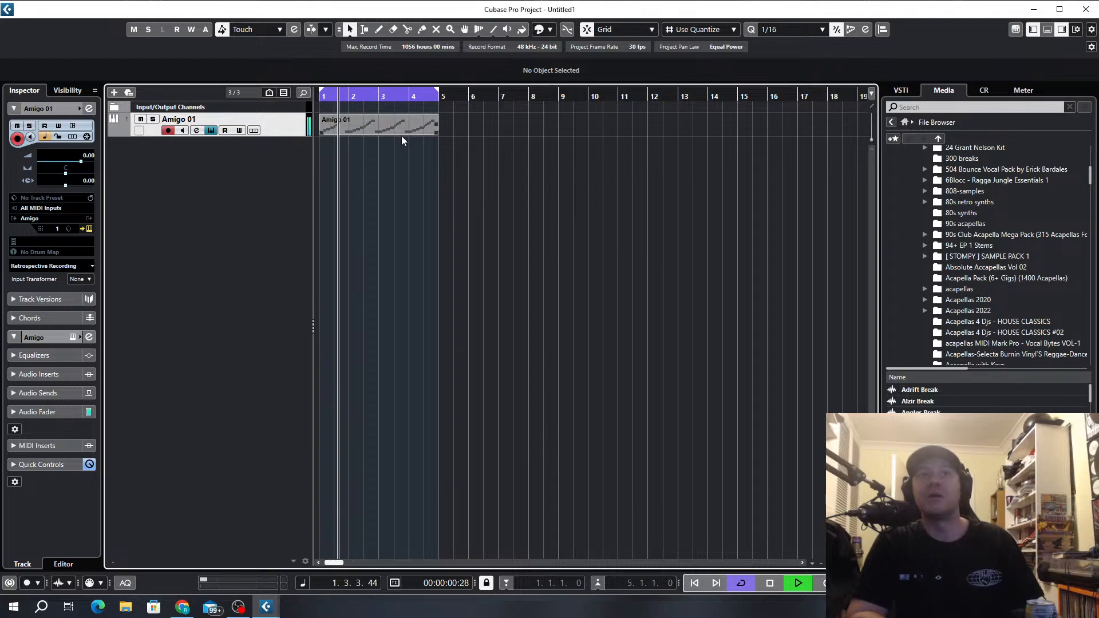
Open the glued part and, in bar 2, change the D#3 at 2.2.3 to D3 and add an eighth-note C3 at 2.3.1.
{"action": "double_click", "coordinate": [366, 123]}
{"action": "key", "text": "g"}
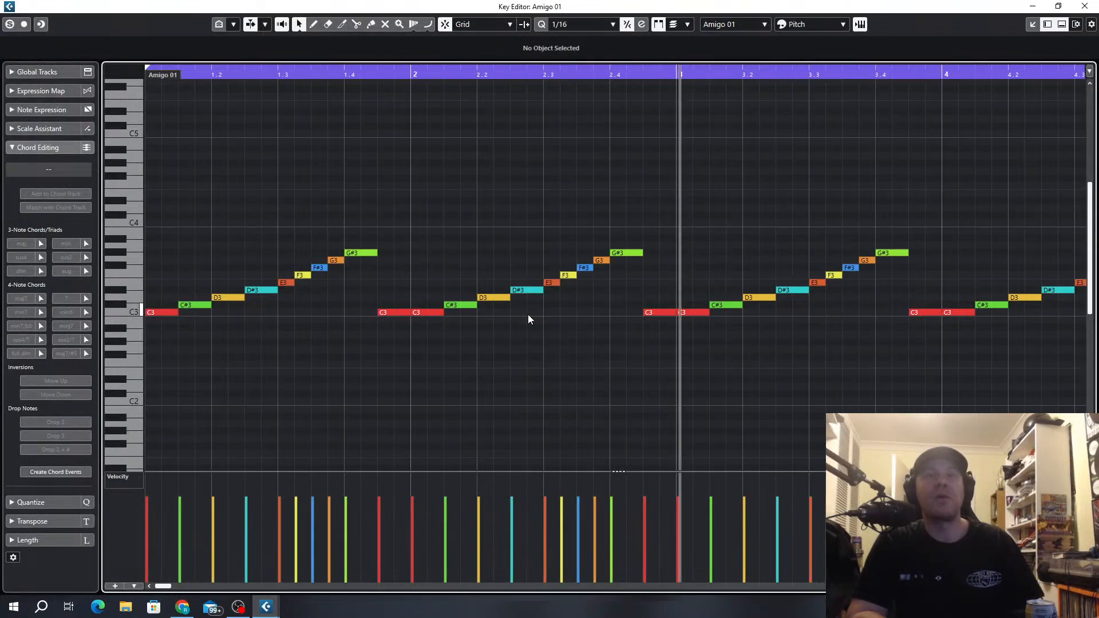
{"action": "left_click", "coordinate": [470, 306]}
{"action": "left_click", "coordinate": [490, 299]}
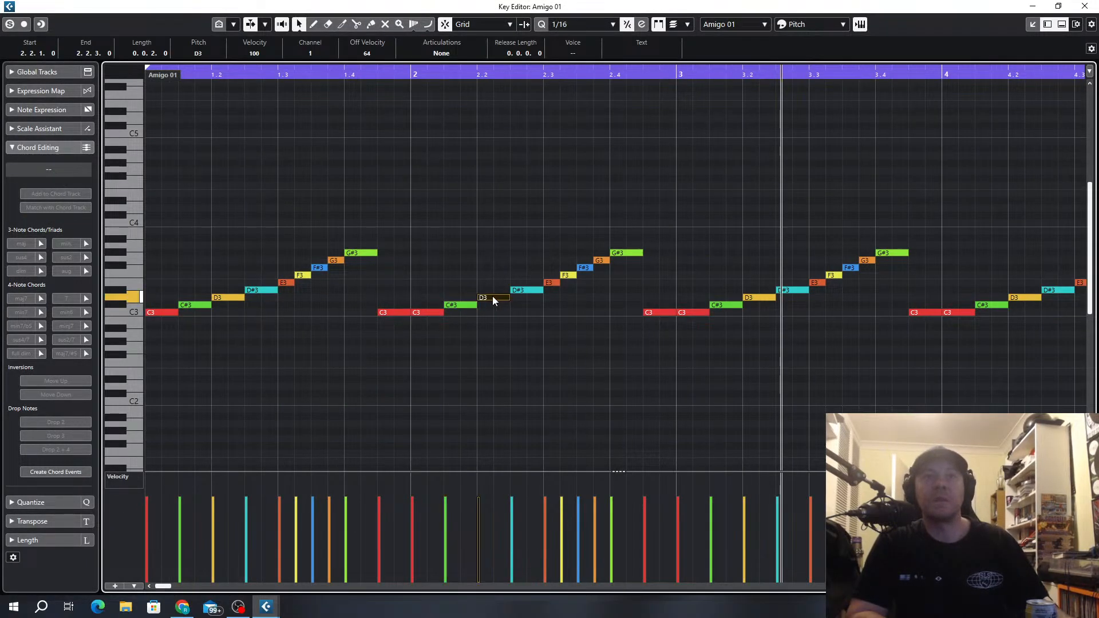
{"action": "left_click_drag", "start_coordinate": [521, 293], "coordinate": [521, 294]}
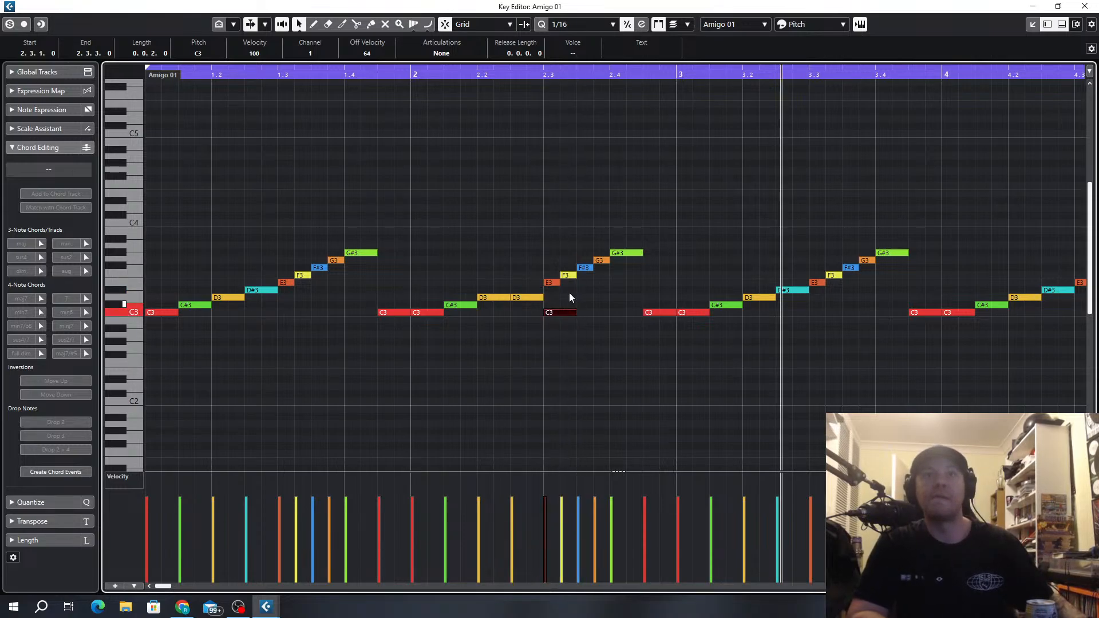
Delete the E3 and F3 sixteenths at beat 2.3, and swap the two preceding hits to C3 at 2.2.3 and D3 at 2.3.1.
{"action": "left_click_drag", "start_coordinate": [570, 259], "coordinate": [552, 298]}
{"action": "key", "text": "Delete"}
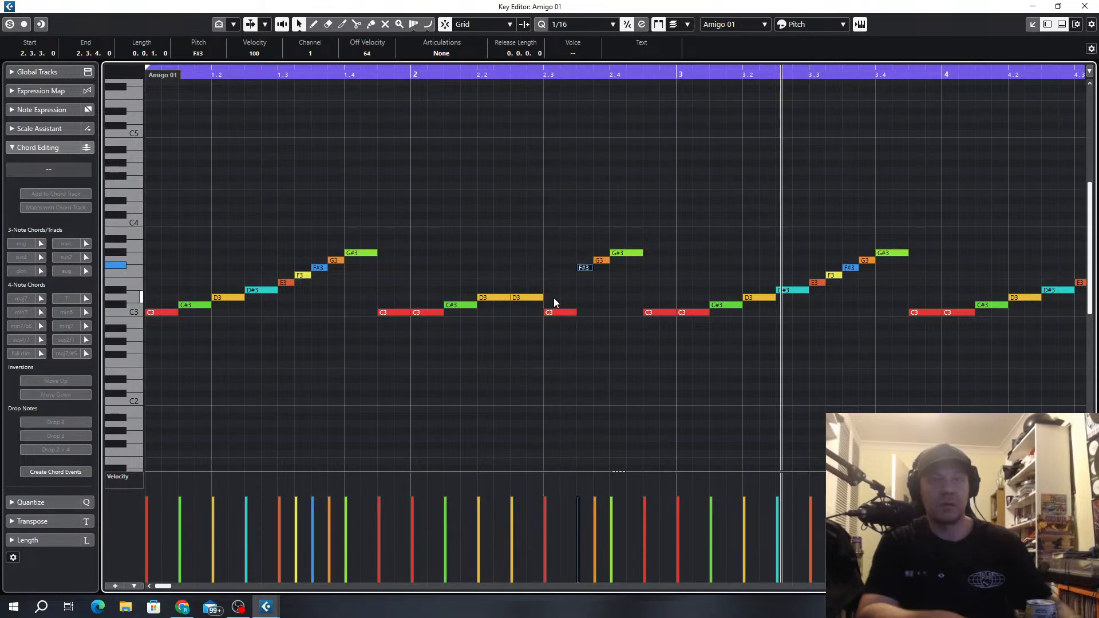
{"action": "key", "text": "space"}
{"action": "key", "text": "g"}
{"action": "key", "text": "g"}
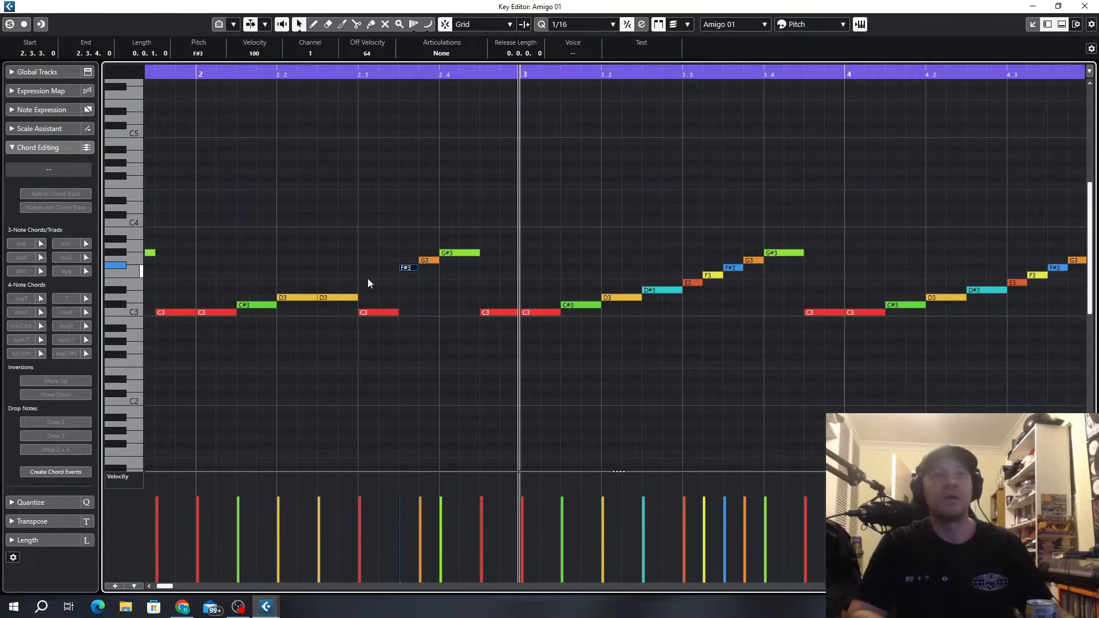
{"action": "key", "text": "h"}
{"action": "key", "text": "h"}
{"action": "left_click_drag", "start_coordinate": [340, 299], "coordinate": [371, 305]}
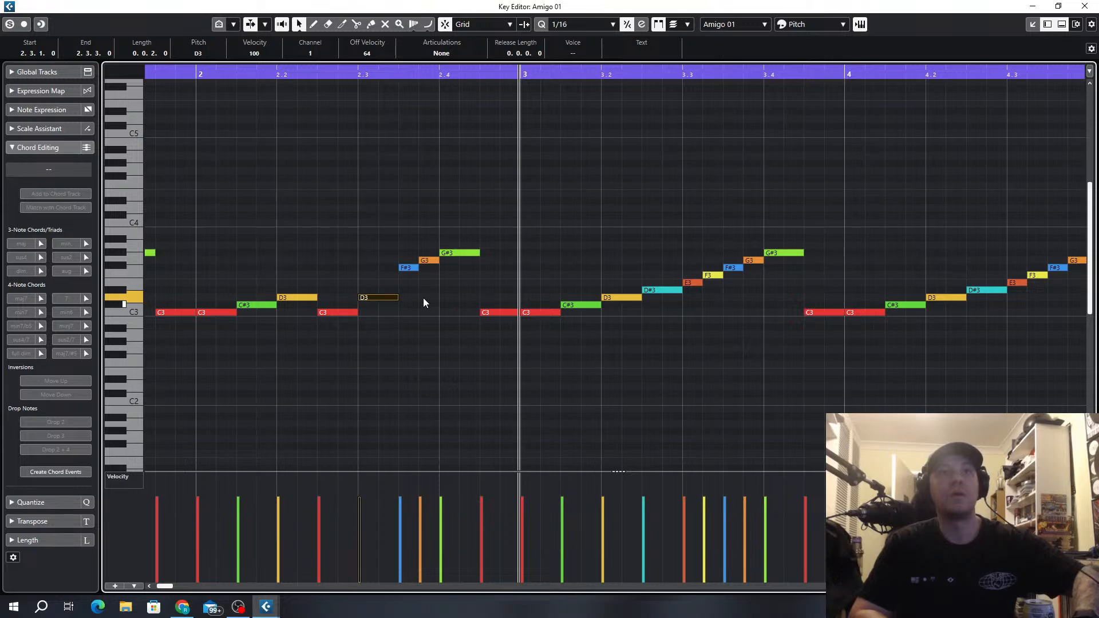
Replace the G#3 at 2.4.1 with copies of the F#3 and G3 sixteenths lowered to E3 at 2.4.1 and F3 at 2.4.2.
{"action": "left_click", "coordinate": [401, 269]}
{"action": "left_click", "coordinate": [431, 257]}
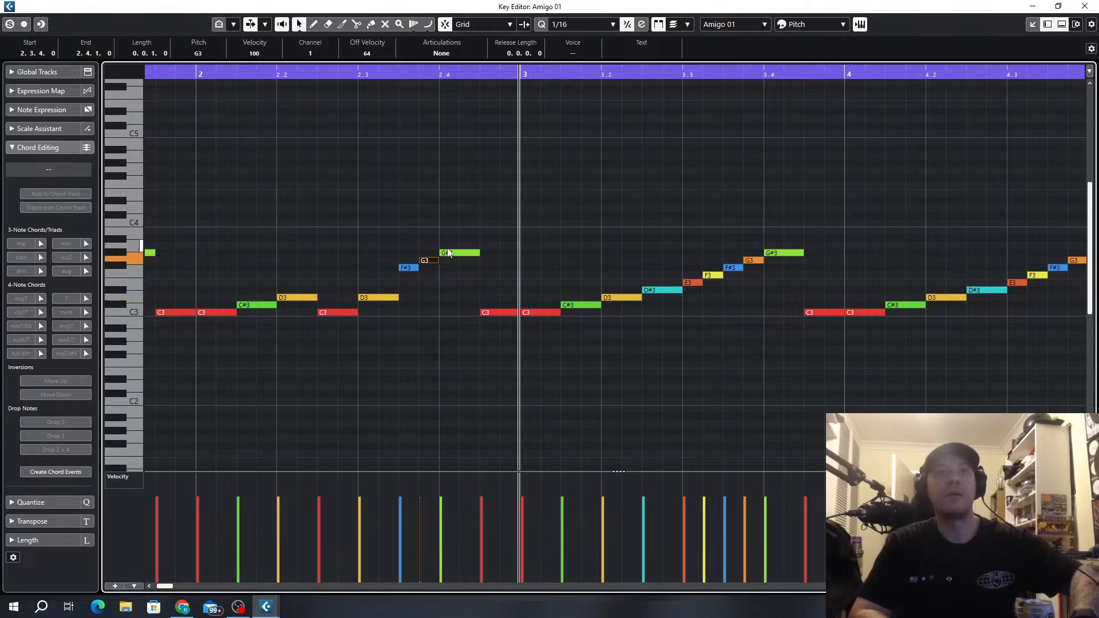
{"action": "left_click", "coordinate": [477, 254]}
{"action": "key", "text": "Delete"}
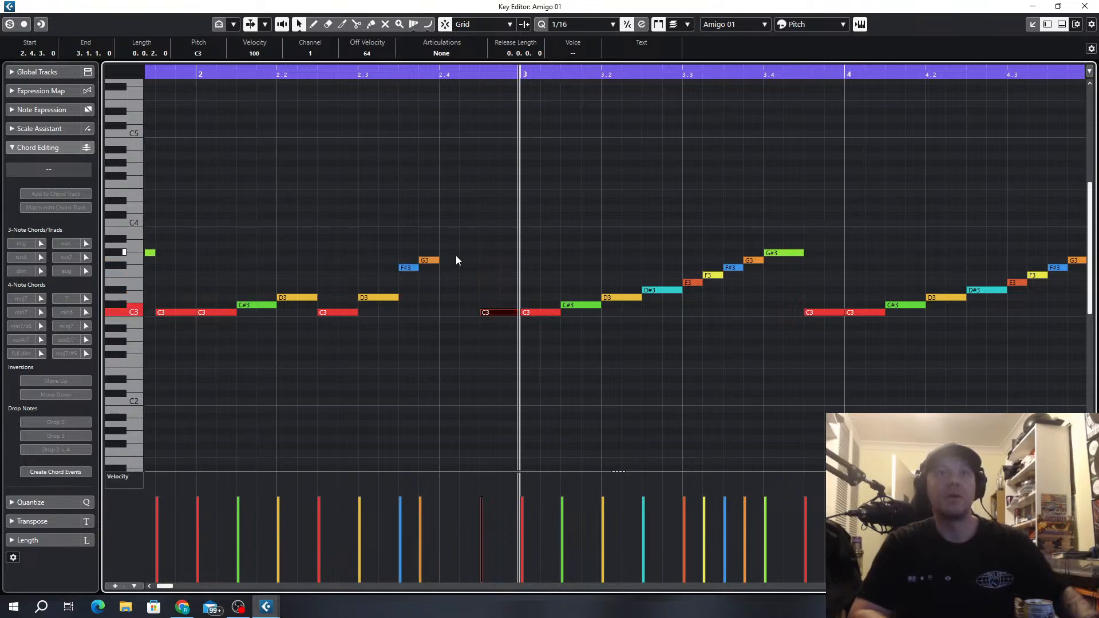
{"action": "left_click_drag", "start_coordinate": [456, 255], "coordinate": [405, 271]}
{"action": "left_click_drag", "start_coordinate": [409, 268], "coordinate": [450, 283]}
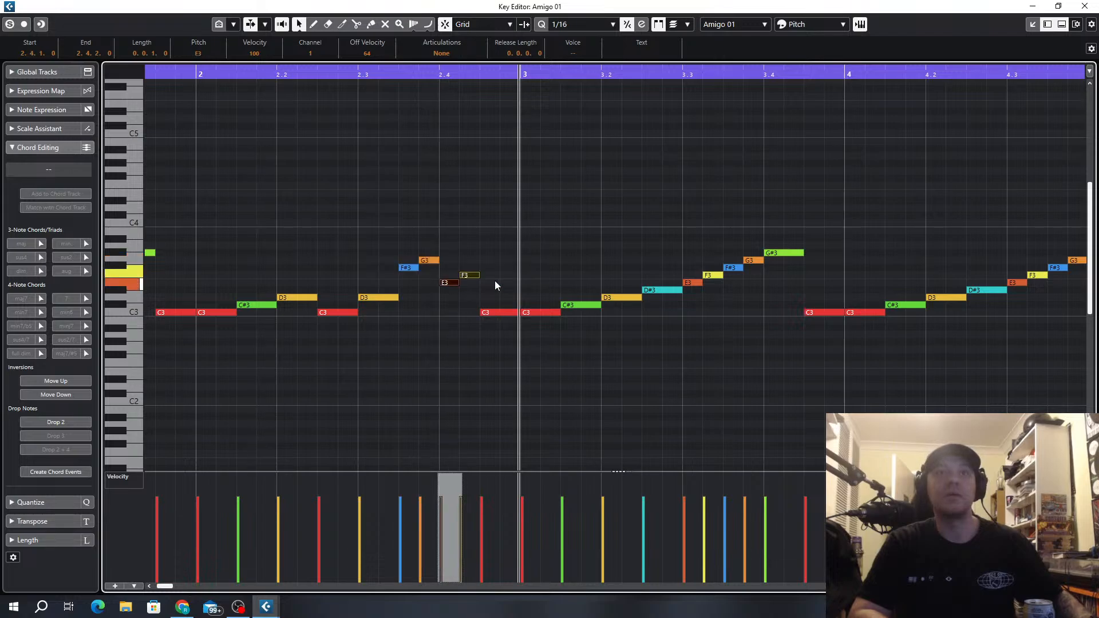
{"action": "left_click", "coordinate": [496, 281]}
Change the C#3 at 3.1.3 to C3 so bar 3 begins with two C3 hits.
{"action": "key", "text": "g"}
{"action": "left_click", "coordinate": [530, 313]}
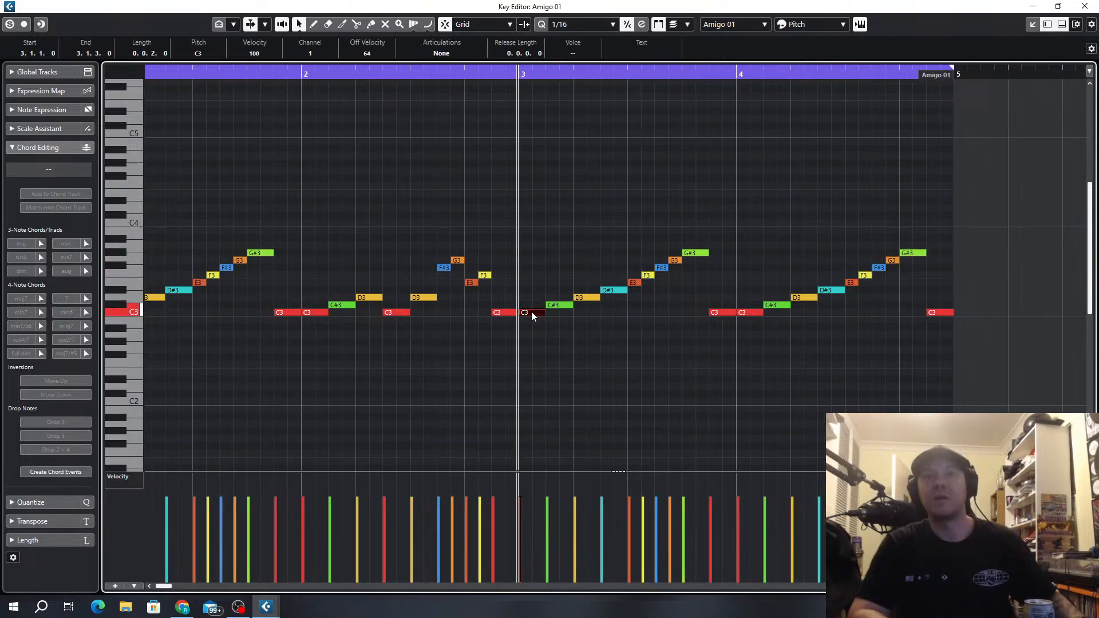
{"action": "left_click_drag", "start_coordinate": [560, 306], "coordinate": [563, 311]}
{"action": "left_click", "coordinate": [620, 336]}
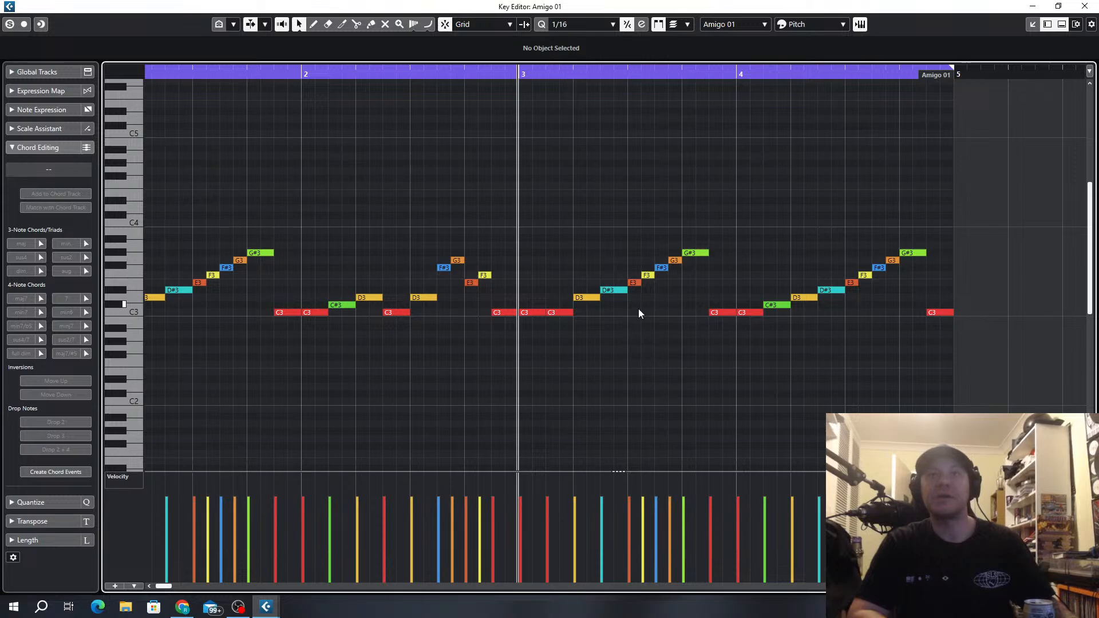
In bar 3, replace the F#3, G3 and G#3 with a C3 eighth at 3.3.3 and D3 sixteenths at 3.4.1 and 3.4.2.
{"action": "left_click_drag", "start_coordinate": [562, 312], "coordinate": [673, 312]}
{"action": "mouse_move", "coordinate": [663, 248]}
{"action": "left_mouse_down"}
{"action": "mouse_move", "coordinate": [689, 295]}
{"action": "mouse_move", "coordinate": [712, 302]}
{"action": "mouse_move", "coordinate": [698, 296]}
{"action": "left_mouse_up"}
{"action": "key", "text": "Delete"}
{"action": "left_click", "coordinate": [692, 253]}
{"action": "double_click", "coordinate": [700, 297]}
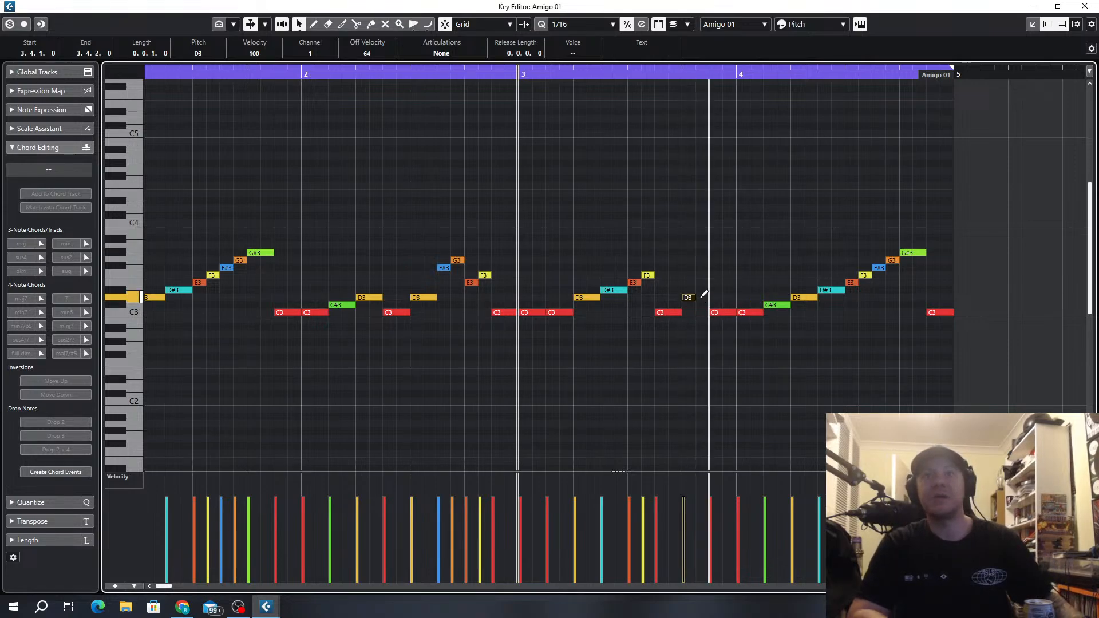
{"action": "key", "text": "space"}
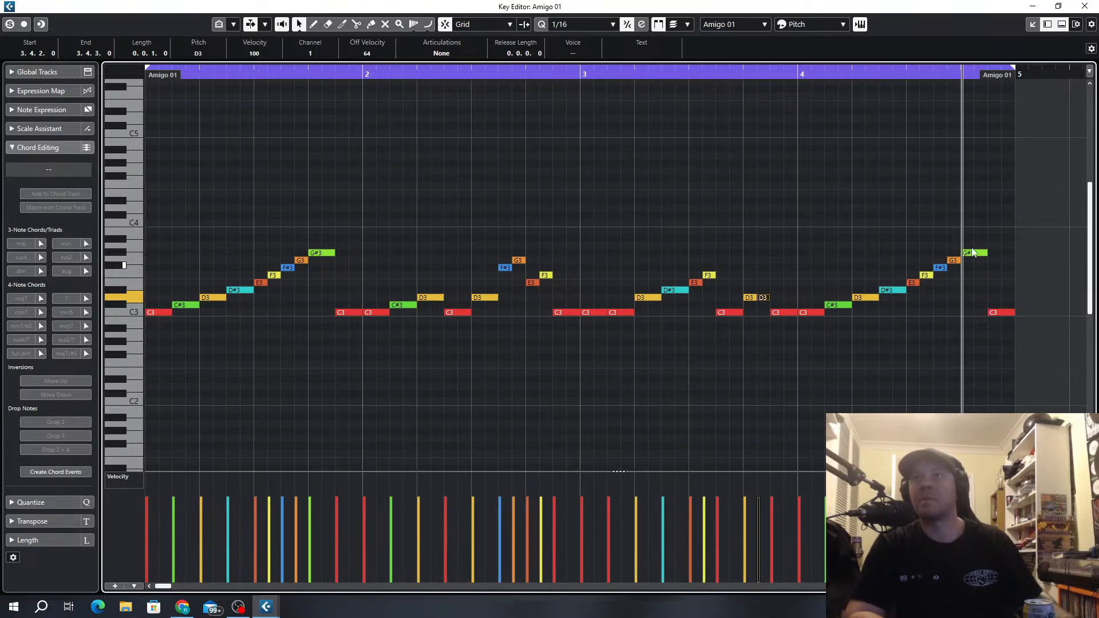
Replace the G#3 and C3 in beat 4.4 with four D3 sixteenths and ramp their velocities upward.
{"action": "left_click_drag", "start_coordinate": [973, 217], "coordinate": [1002, 325]}
{"action": "key", "text": "Delete"}
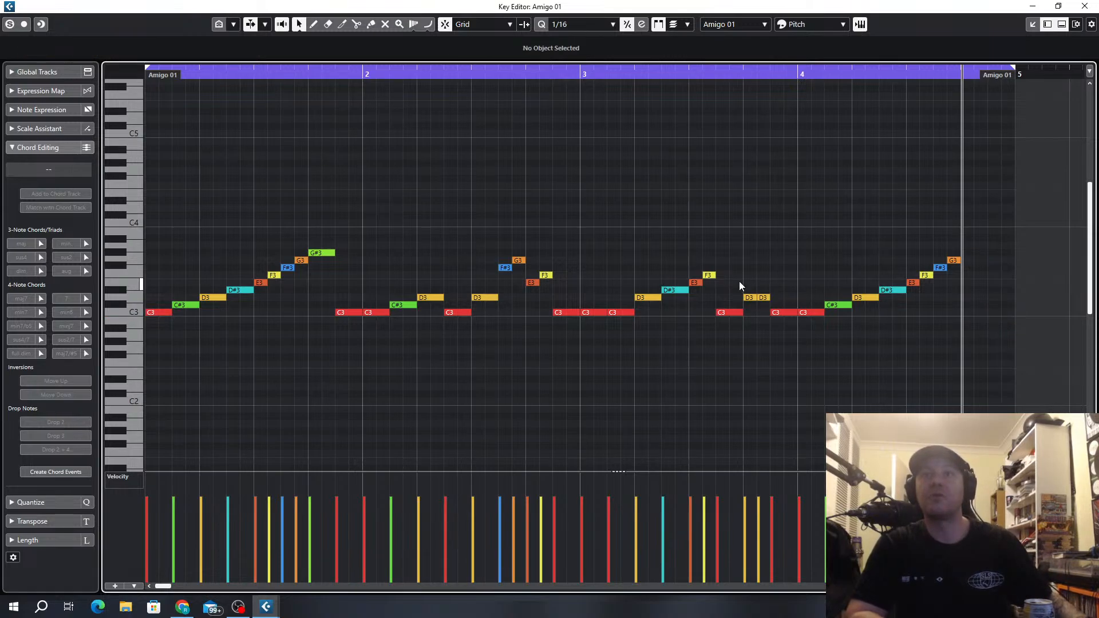
{"action": "left_click_drag", "start_coordinate": [765, 299], "coordinate": [973, 298]}
{"action": "key", "text": "alt+d"}
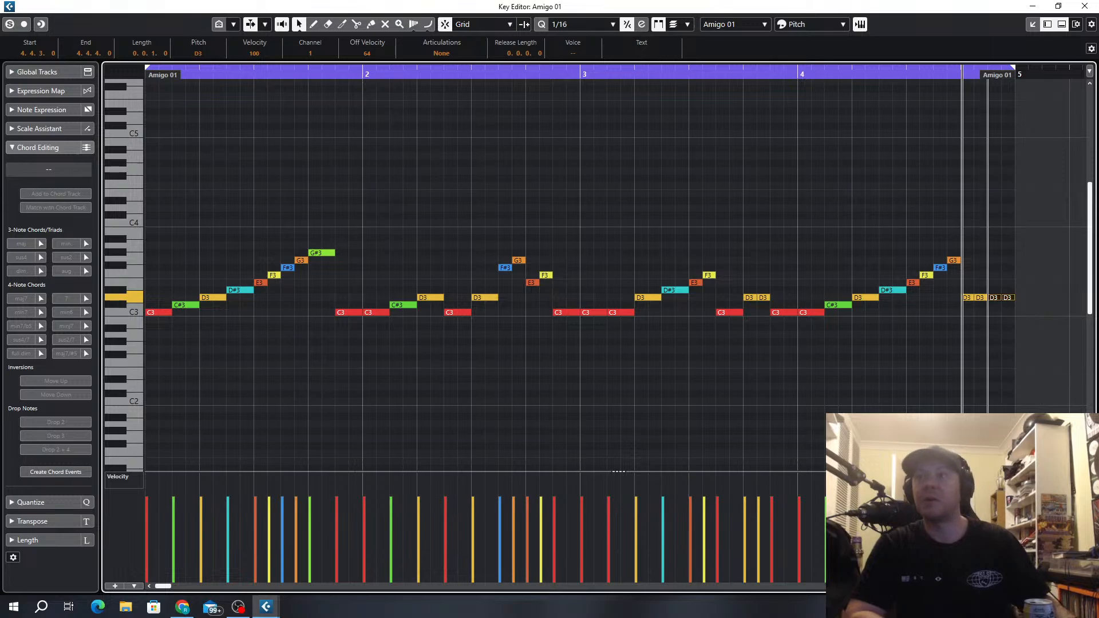
{"action": "left_click_drag", "start_coordinate": [961, 496], "coordinate": [1044, 487]}
{"action": "left_click", "coordinate": [982, 241]}
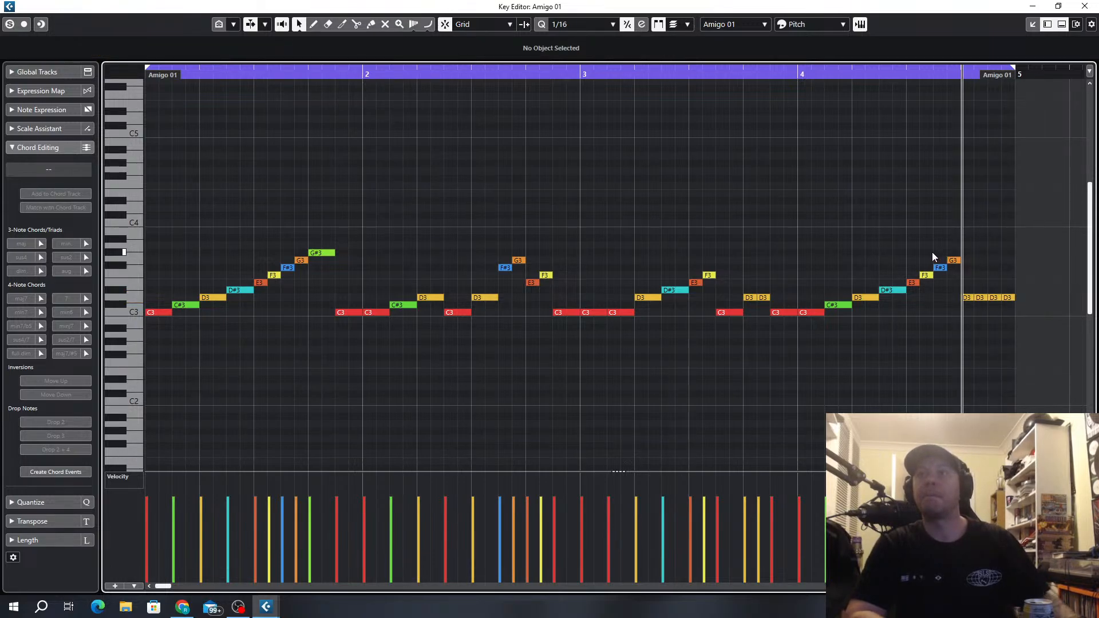
Delete the F#3 and G3 at 4.3.3 and 4.3.4 and put a copy of the C3 eighth at 4.3.3.
{"action": "left_click_drag", "start_coordinate": [958, 273], "coordinate": [959, 275]}
{"action": "key", "text": "Delete"}
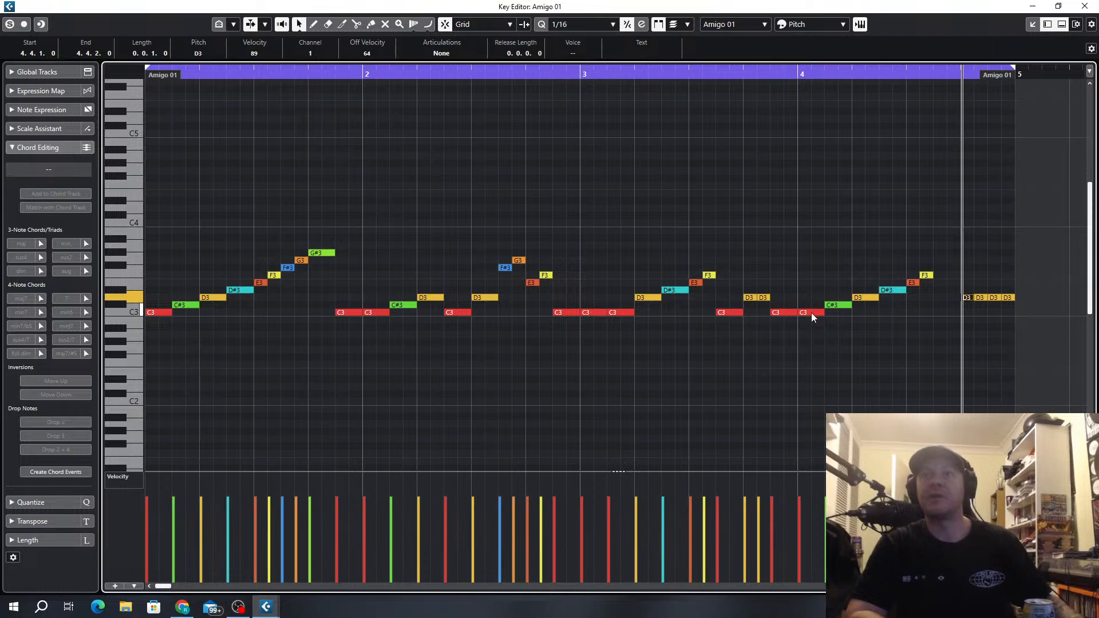
{"action": "left_click_drag", "start_coordinate": [811, 313], "coordinate": [952, 313]}
{"action": "left_click", "coordinate": [938, 389]}
Play the whole four-bar pattern from its start.
{"action": "key", "text": "g"}
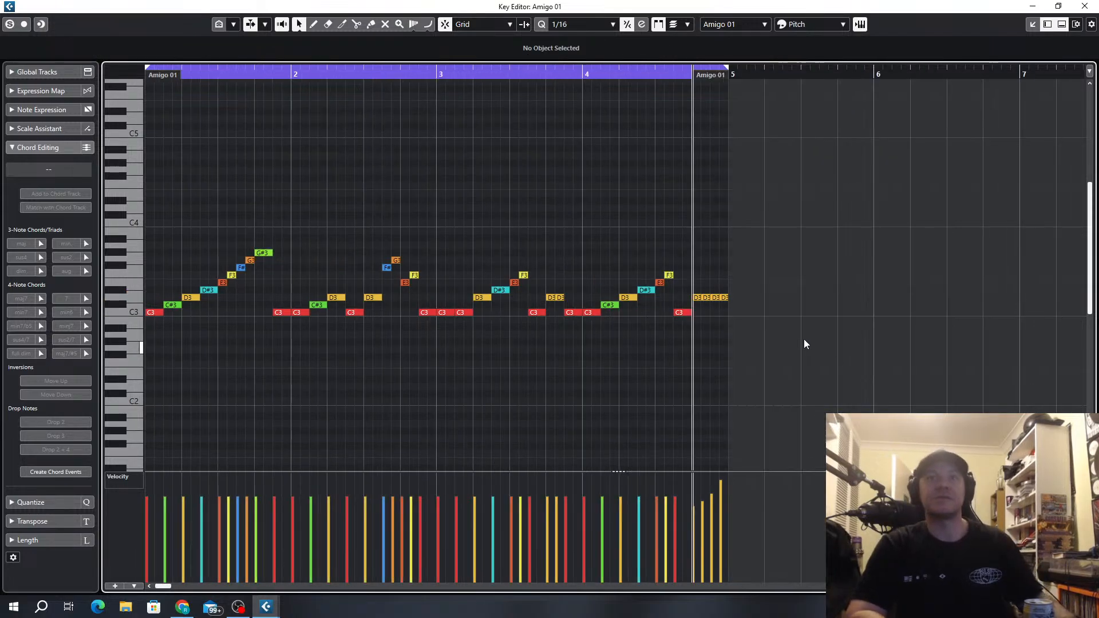
{"action": "key", "text": "KP_Decimal"}
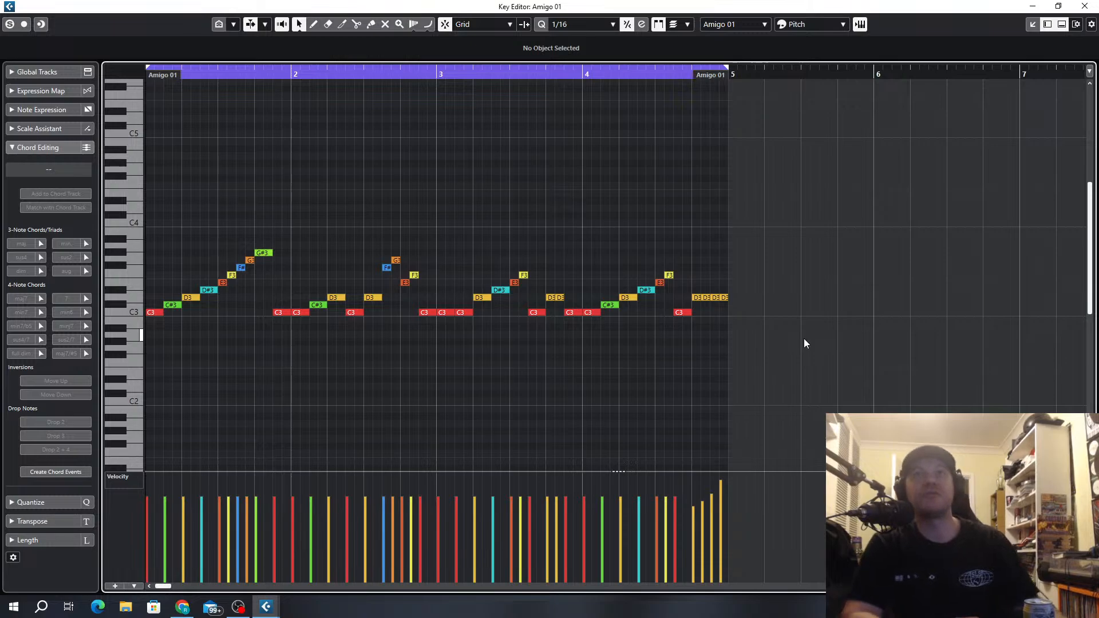
{"action": "key", "text": "space"}
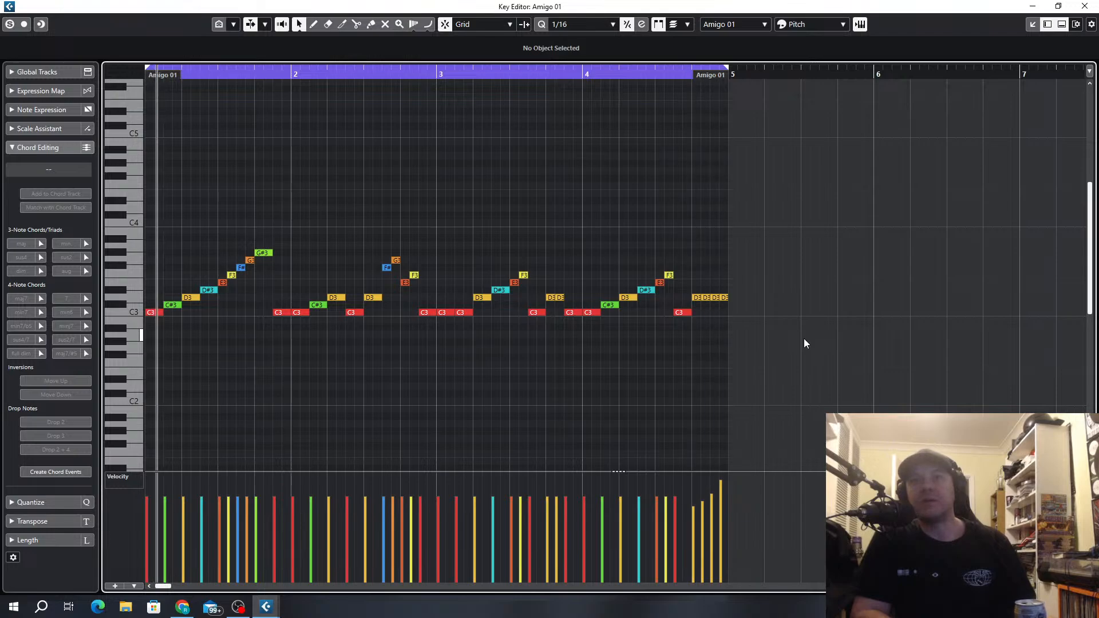
Duplicate the four-bar part to bars 5 to 8, set the loop range to the copy, and open it for note editing.
{"action": "left_click", "coordinate": [1087, 6]}
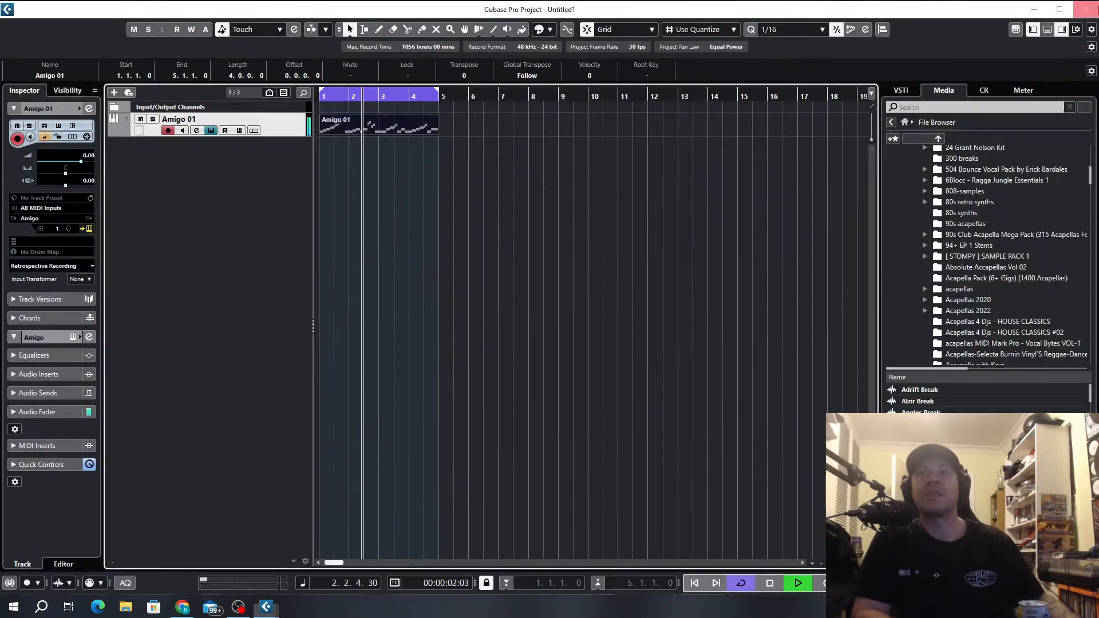
{"action": "key", "text": "ctrl+d"}
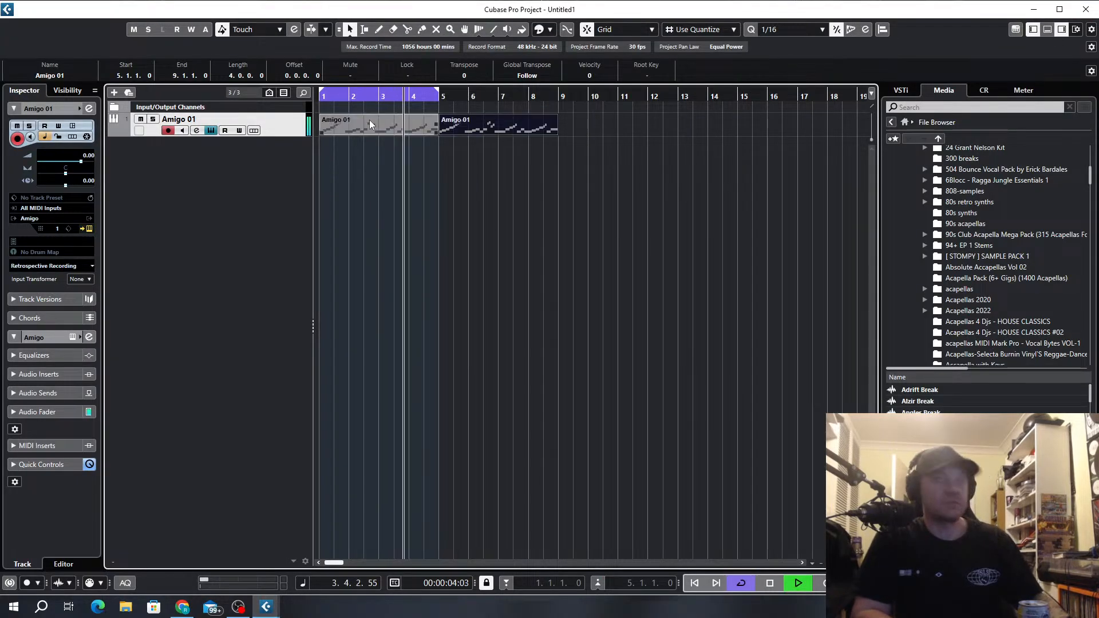
{"action": "key", "text": "p"}
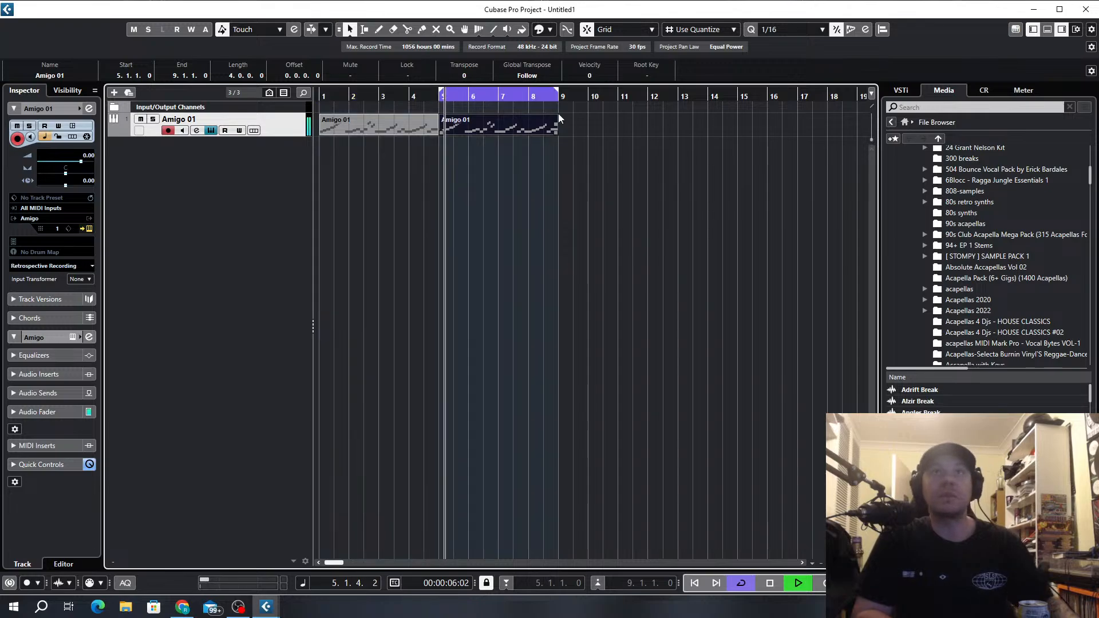
{"action": "double_click", "coordinate": [539, 125]}
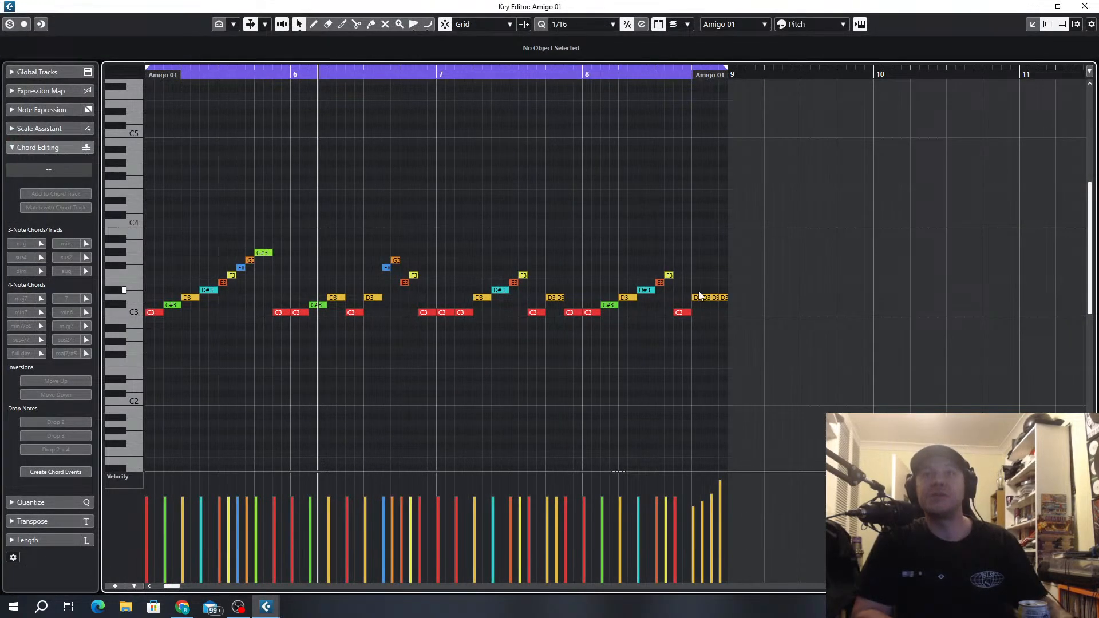
{"action": "left_click_drag", "start_coordinate": [699, 292], "coordinate": [727, 310]}
{"action": "key", "text": "Delete"}
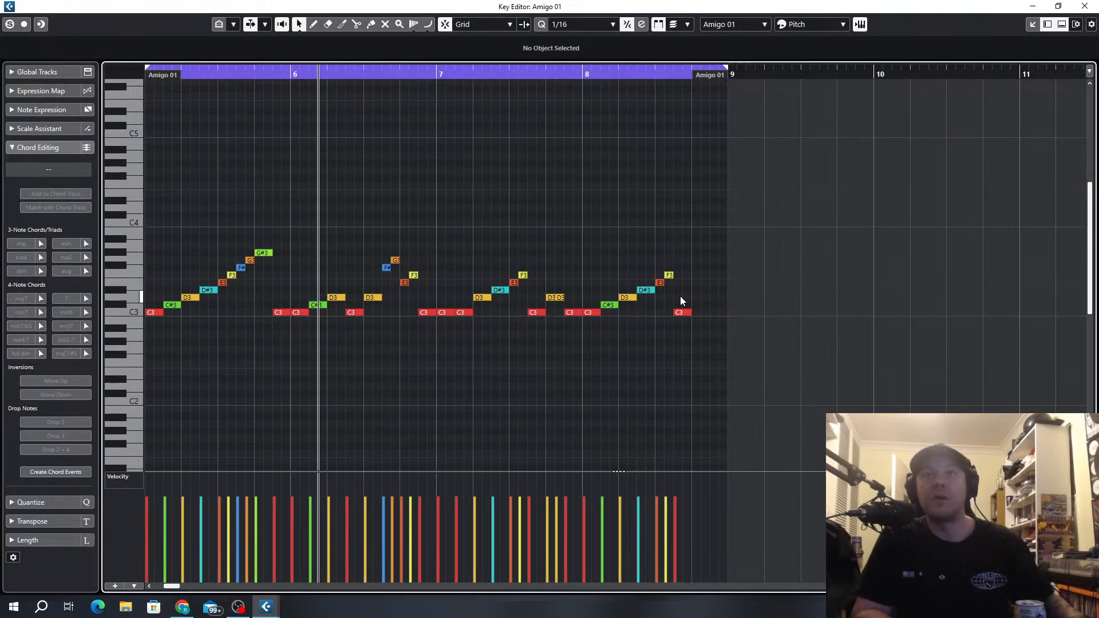
{"action": "key", "text": "ctrl+z"}
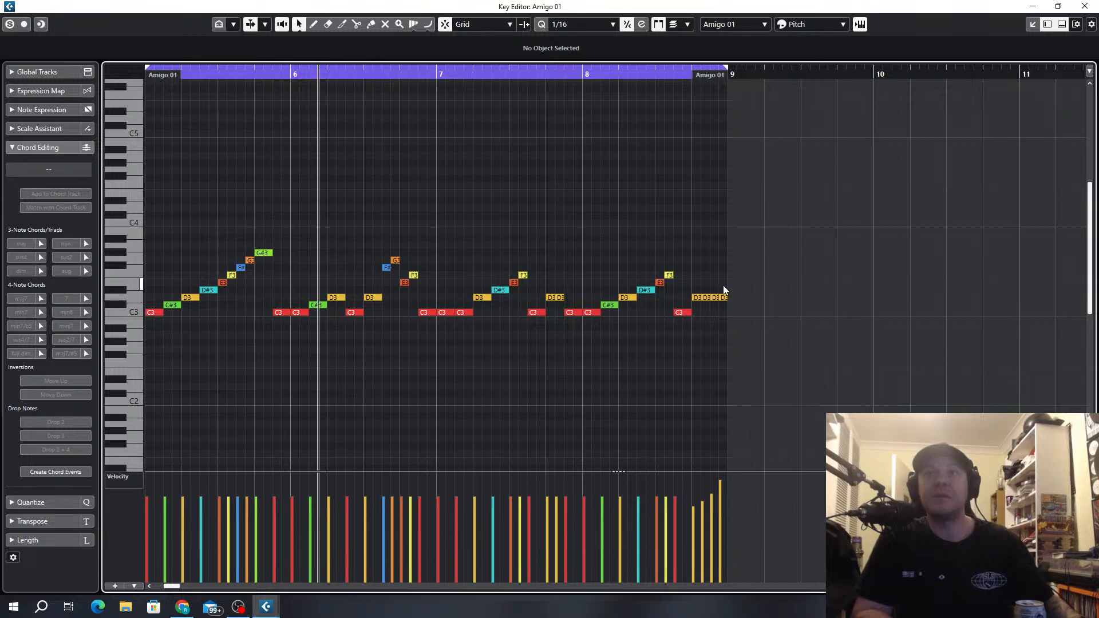
Move the four D3 sixteenths to beat 8.3 in place of its E3 and F3, followed by C3 eighths at 8.4.1 and 8.4.3.
{"action": "left_click_drag", "start_coordinate": [723, 285], "coordinate": [704, 319]}
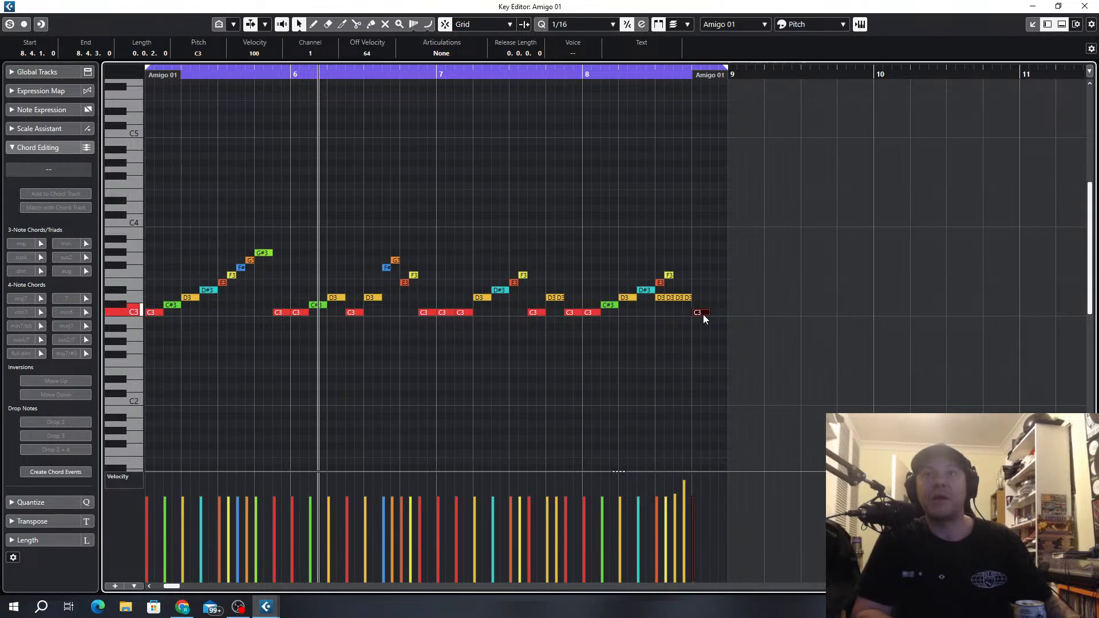
{"action": "left_click", "coordinate": [715, 312], "text": "alt"}
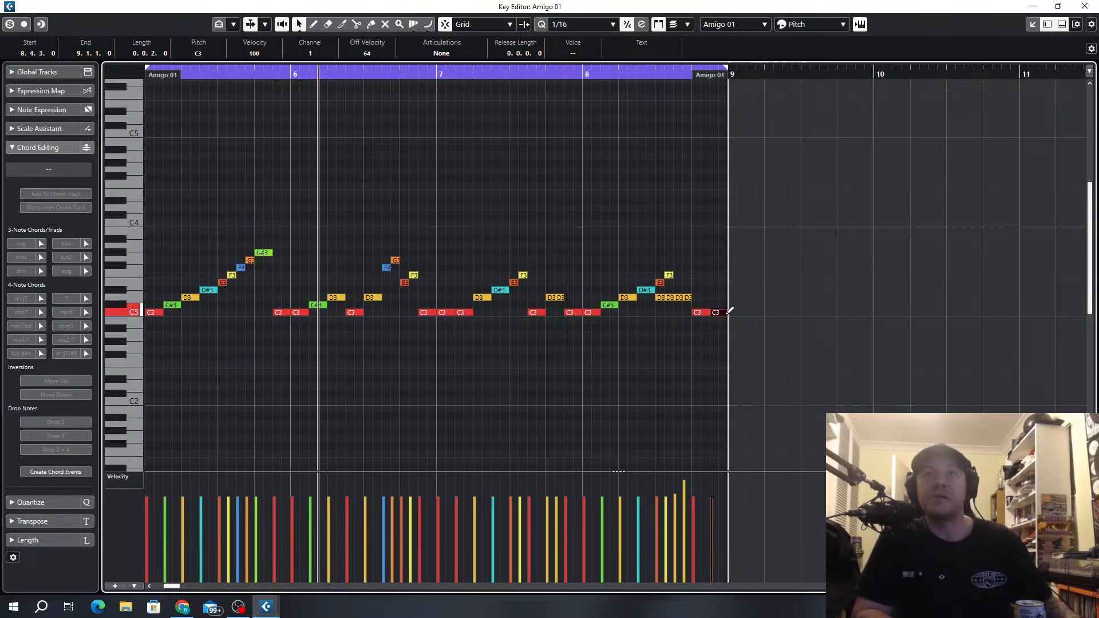
{"action": "left_click", "coordinate": [667, 269]}
{"action": "left_click_drag", "start_coordinate": [654, 289], "coordinate": [658, 289]}
{"action": "key", "text": "Delete"}
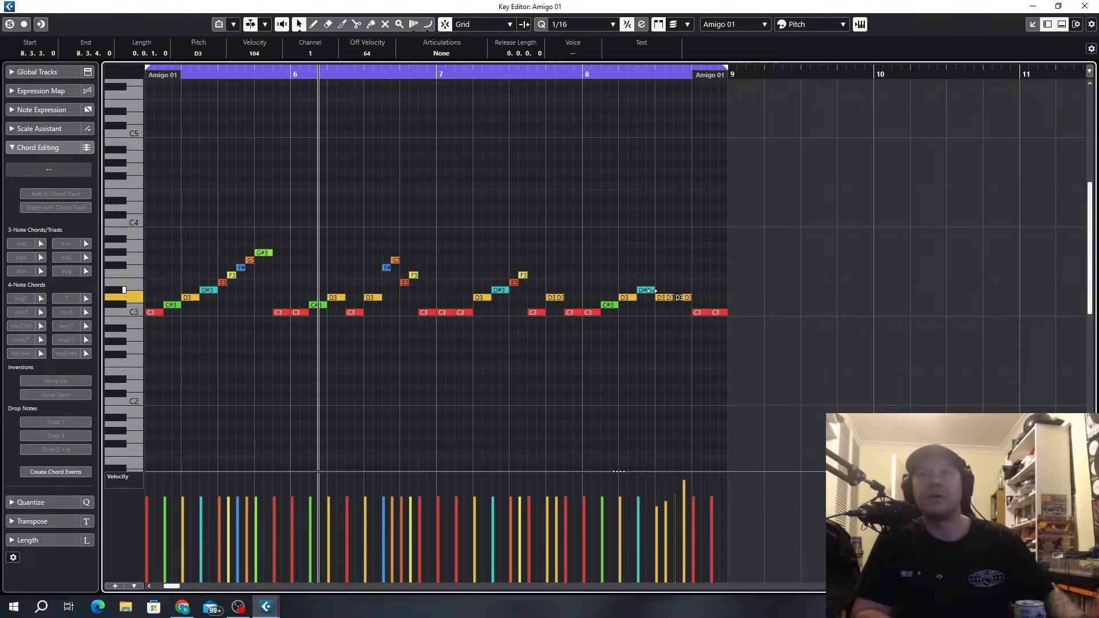
Change the D#3 at 8.2.3 to C3 and briefly play the pattern.
{"action": "scroll", "coordinate": [638, 300], "scroll_direction": "up", "scroll_amount": 4}
{"action": "left_click", "coordinate": [644, 292]}
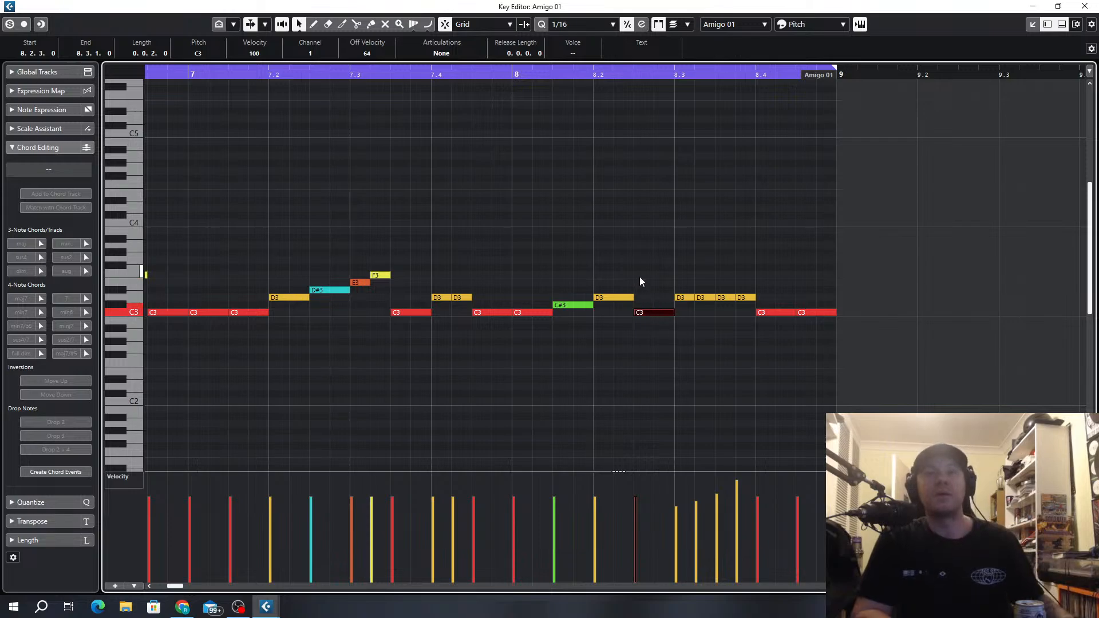
{"action": "scroll", "coordinate": [640, 281], "scroll_direction": "down", "scroll_amount": 5}
{"action": "key", "text": "space"}
Rework beat 6.3 with sixteenths D3 at 6.3.1, F#3 at 6.3.2 and D3 at 6.3.3, removing the F#3 at 6.3.3.
{"action": "scroll", "coordinate": [529, 301], "scroll_direction": "up", "scroll_amount": 3}
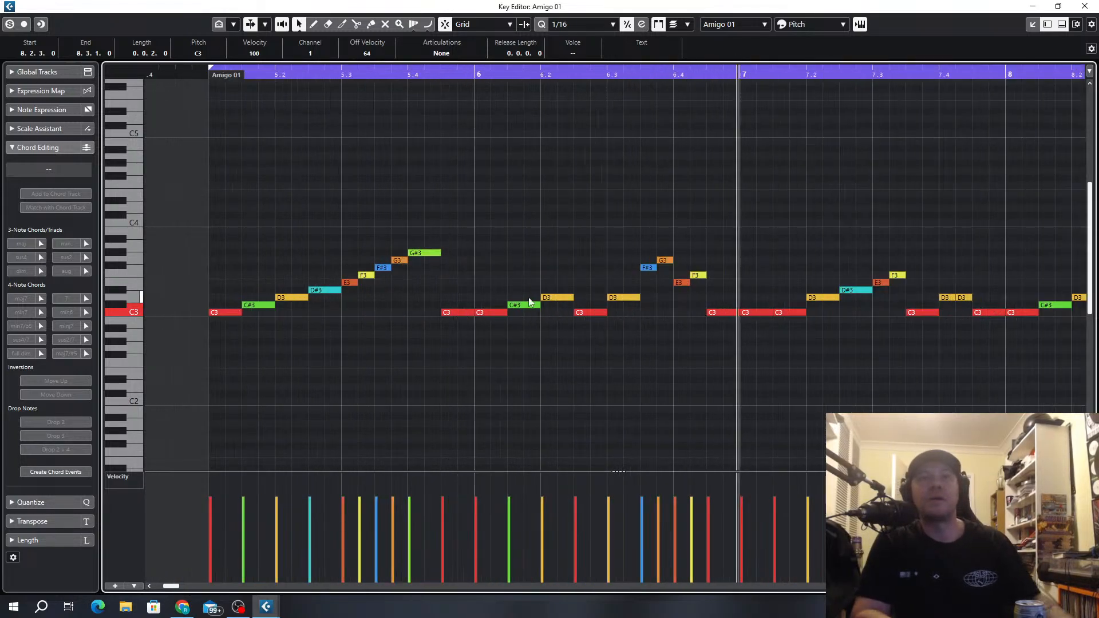
{"action": "scroll", "coordinate": [582, 318], "scroll_direction": "up", "scroll_amount": 2}
{"action": "left_click", "coordinate": [672, 296]}
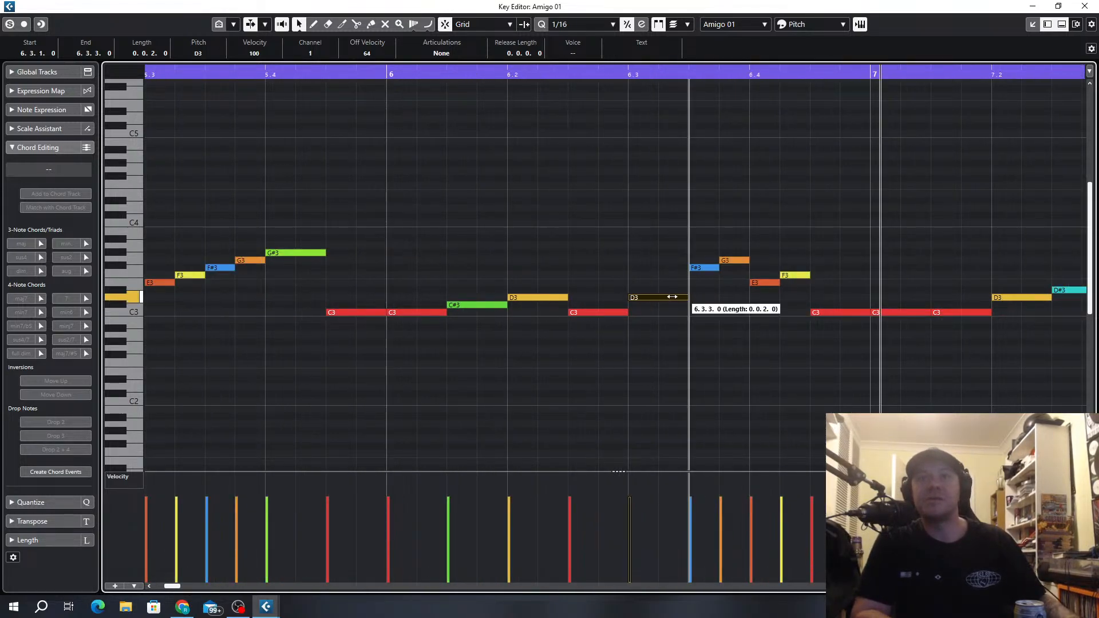
{"action": "left_click_drag", "start_coordinate": [671, 297], "coordinate": [659, 297]}
{"action": "double_click", "coordinate": [709, 298]}
{"action": "double_click", "coordinate": [680, 268]}
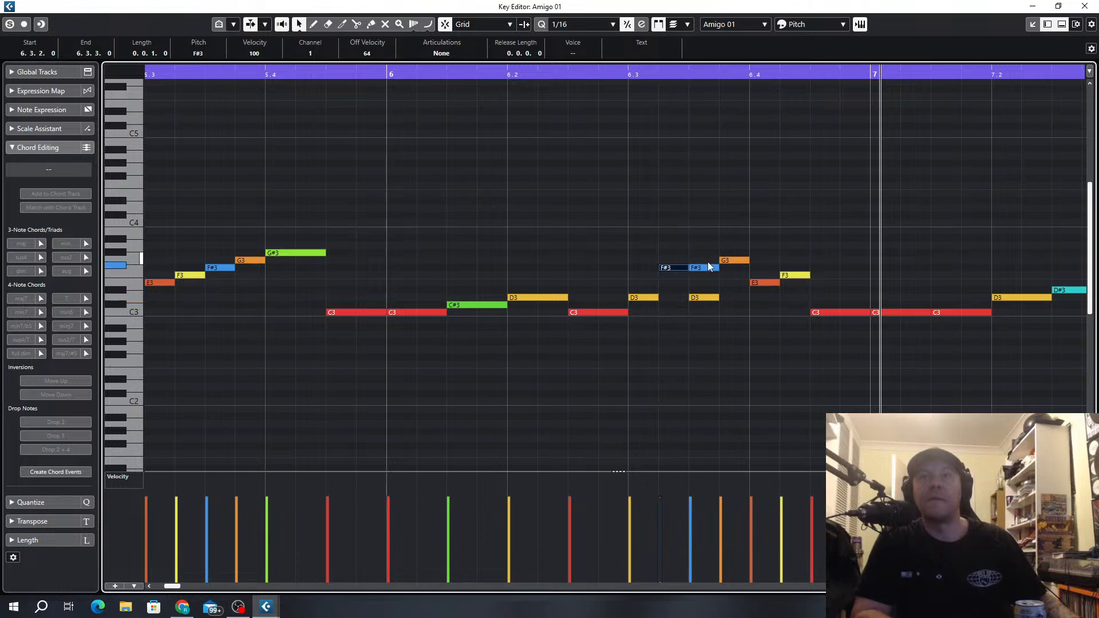
{"action": "double_click", "coordinate": [708, 269]}
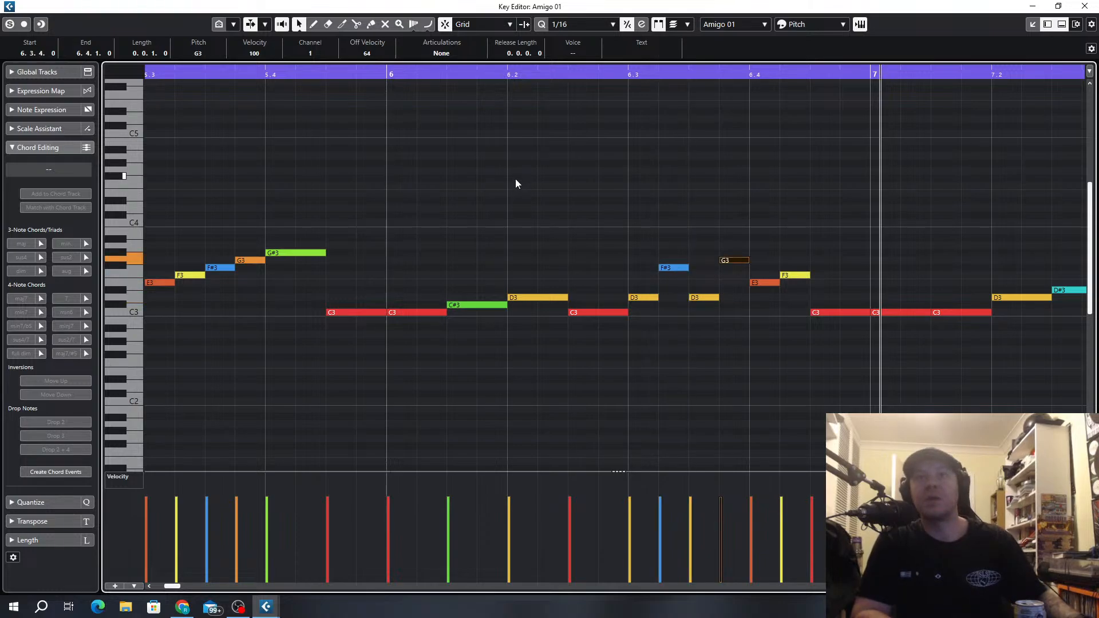
Lengthen the D3 at 6.3.1 to an eighth note and delete the F#3 at 6.3.2.
{"action": "left_click", "coordinate": [462, 74]}
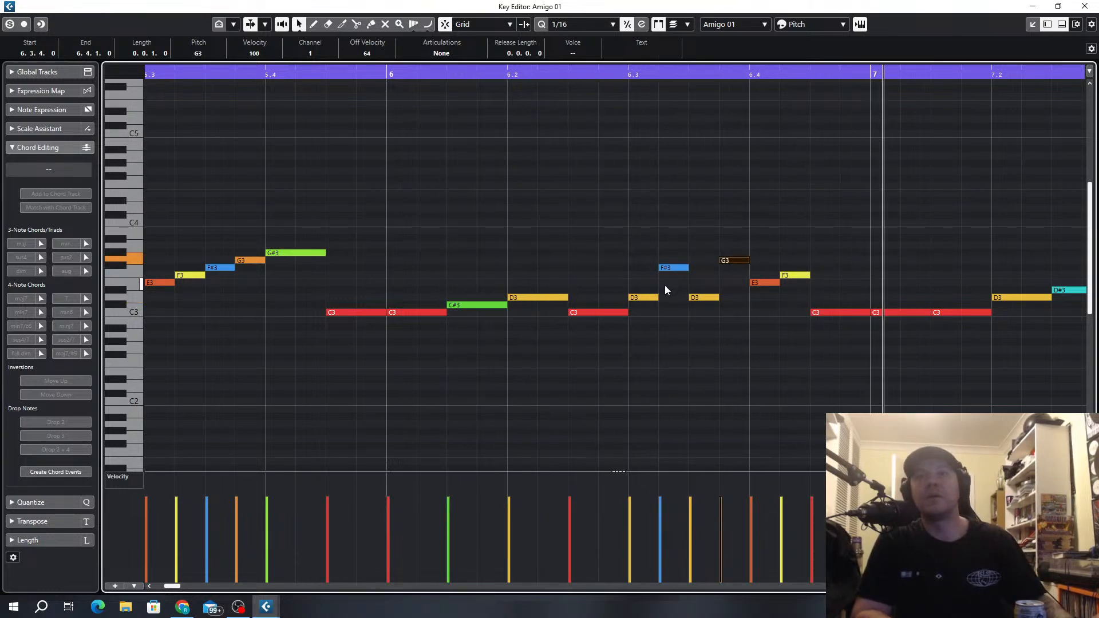
{"action": "left_click_drag", "start_coordinate": [654, 298], "coordinate": [688, 299]}
{"action": "double_click", "coordinate": [679, 268]}
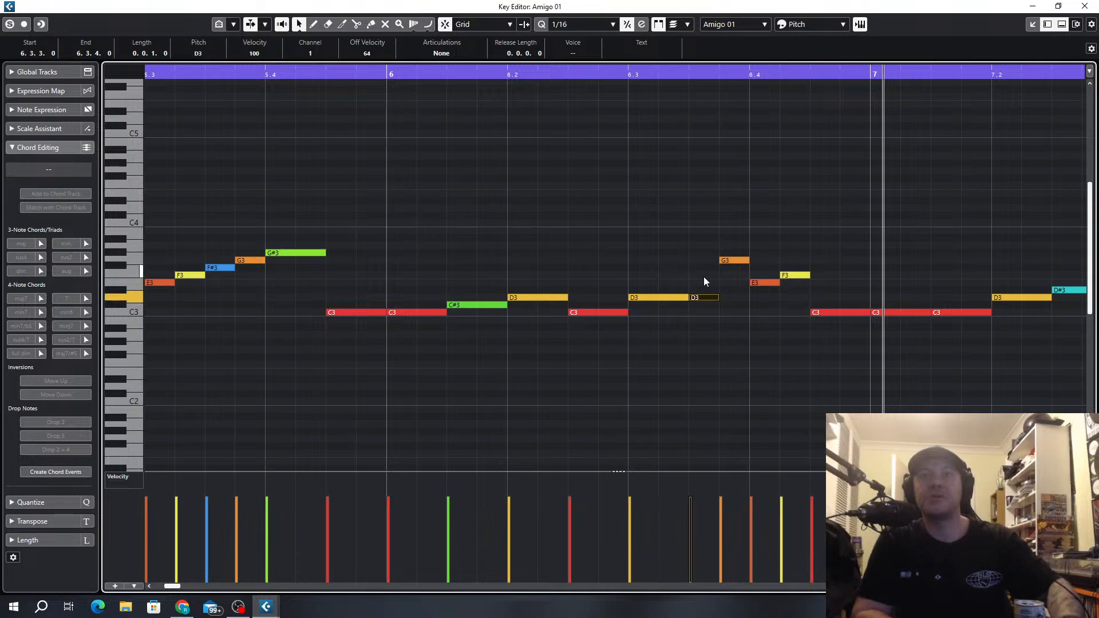
Lower the G3 sixteenth at 6.3.4 to E3.
{"action": "left_click", "coordinate": [729, 261]}
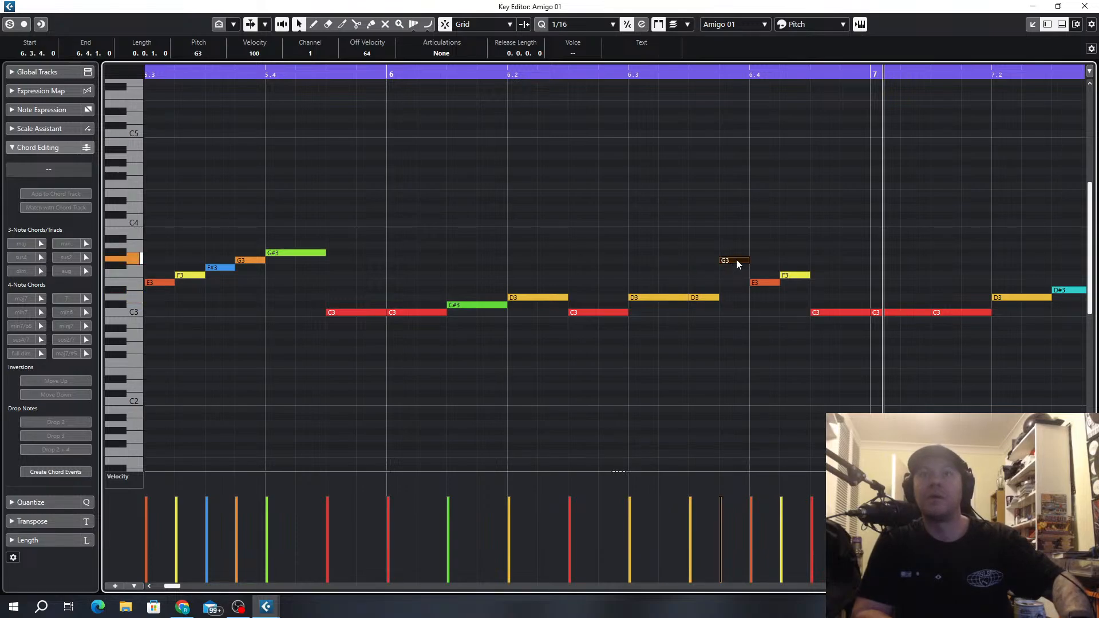
{"action": "left_click", "coordinate": [770, 283]}
{"action": "left_click", "coordinate": [805, 275]}
{"action": "left_click", "coordinate": [770, 283]}
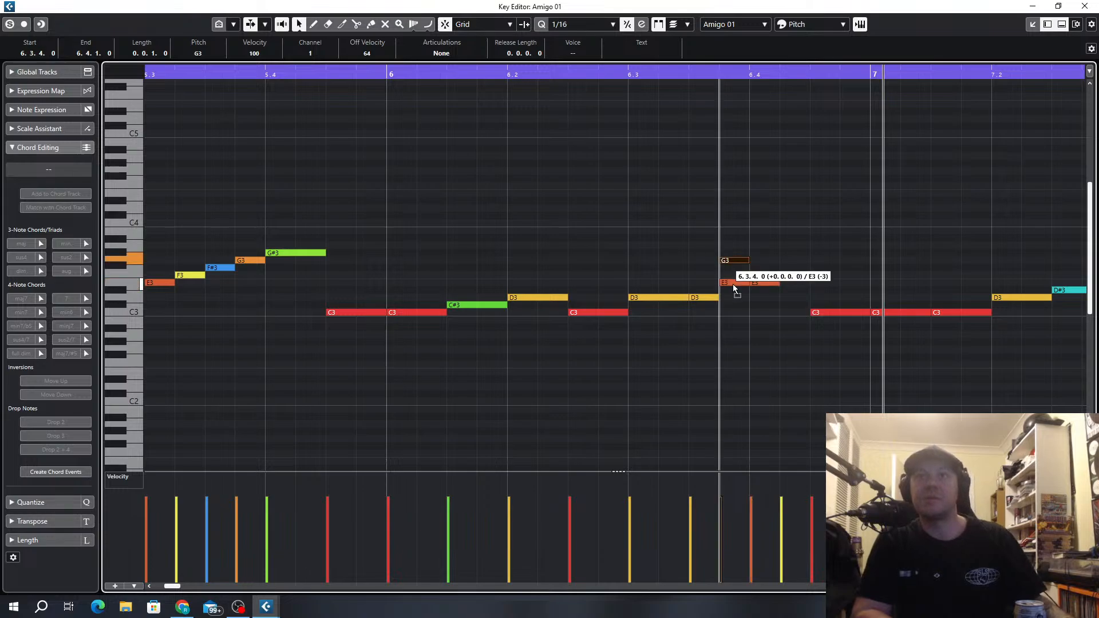
{"action": "left_click", "coordinate": [714, 270]}
Play the edited copy from bar 5 through to the end of bar 8.
{"action": "scroll", "coordinate": [608, 237], "scroll_direction": "down", "scroll_amount": 3}
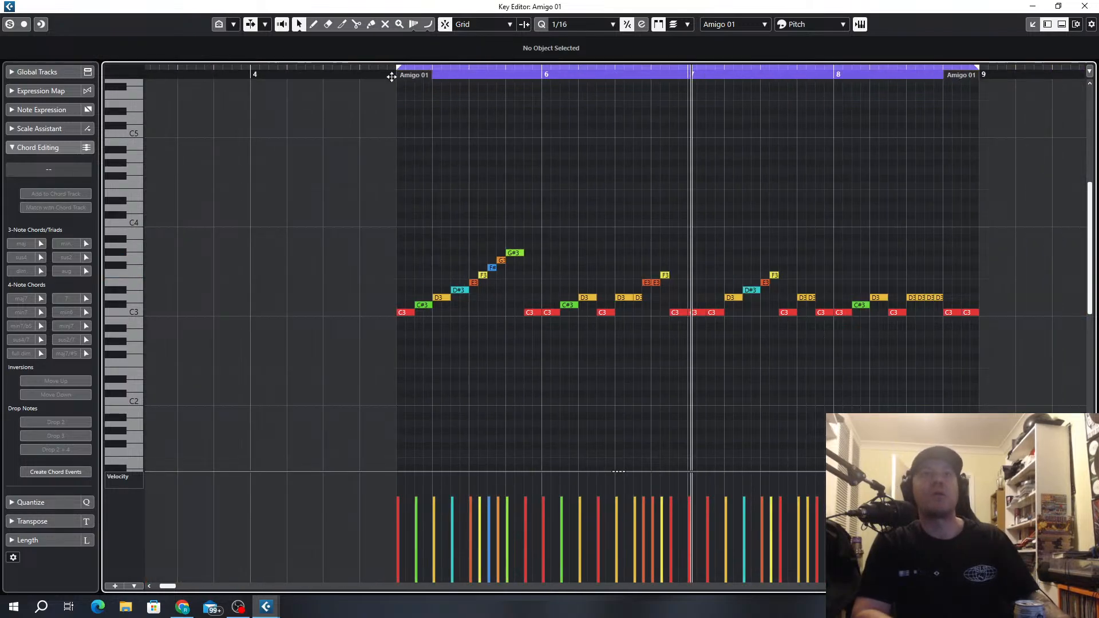
{"action": "left_click", "coordinate": [393, 75]}
{"action": "key", "text": "space"}
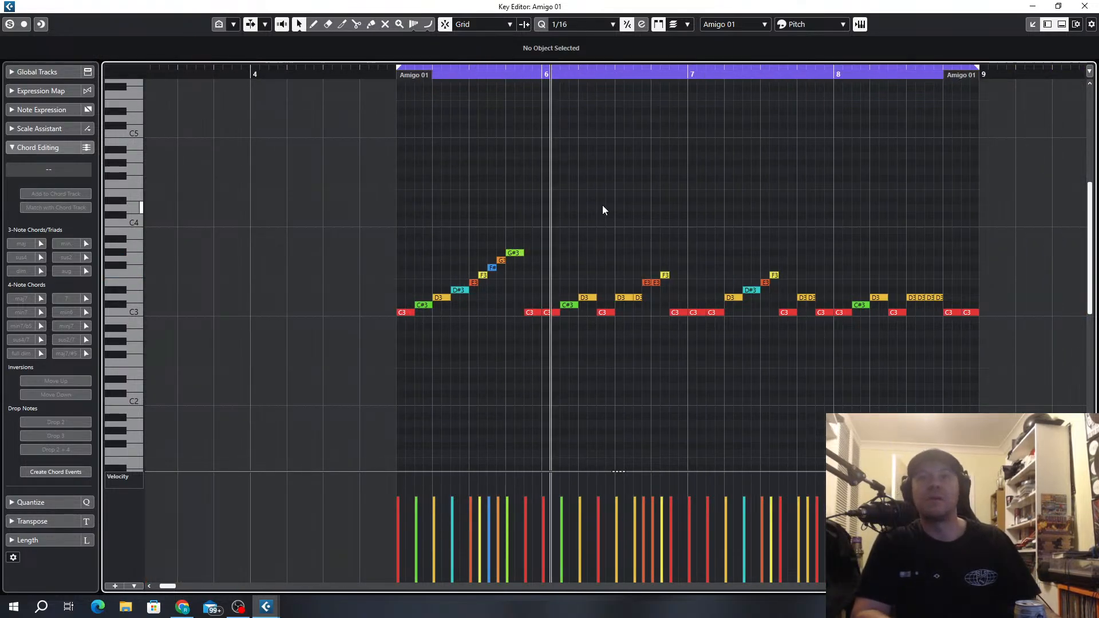
{"action": "scroll", "coordinate": [642, 294], "scroll_direction": "up", "scroll_amount": 5}
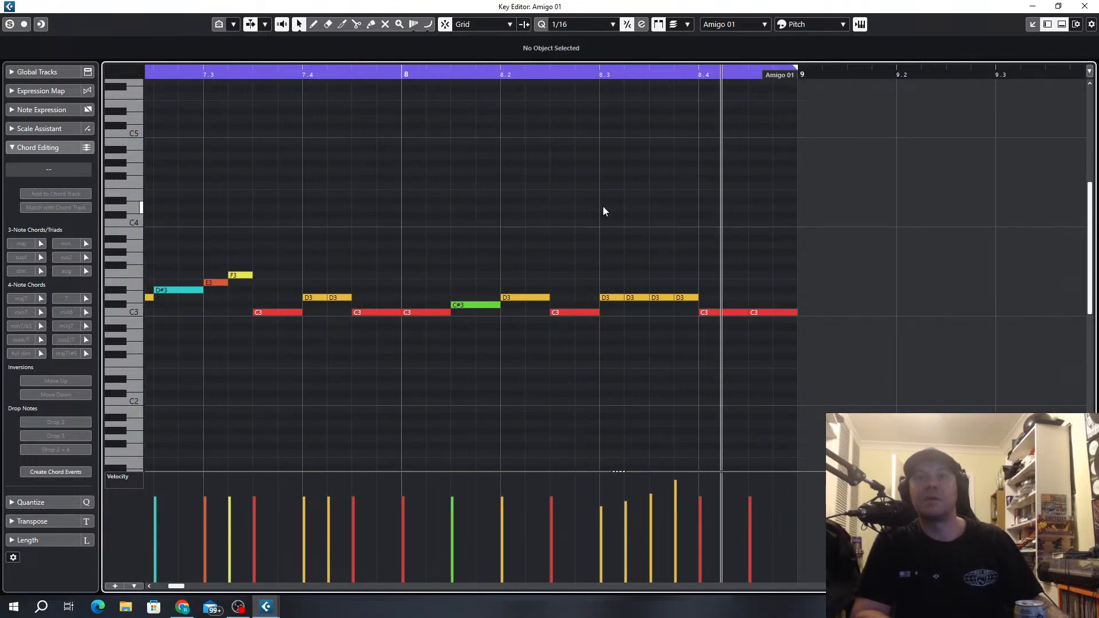
{"action": "key", "text": "space"}
Raise the velocity of the C3 at 8.4.1 to about 110 and slightly raise the C3 at 8.4.3.
{"action": "scroll", "coordinate": [673, 228], "scroll_direction": "down", "scroll_amount": 4}
{"action": "scroll", "coordinate": [730, 288], "scroll_direction": "right", "scroll_amount": 3}
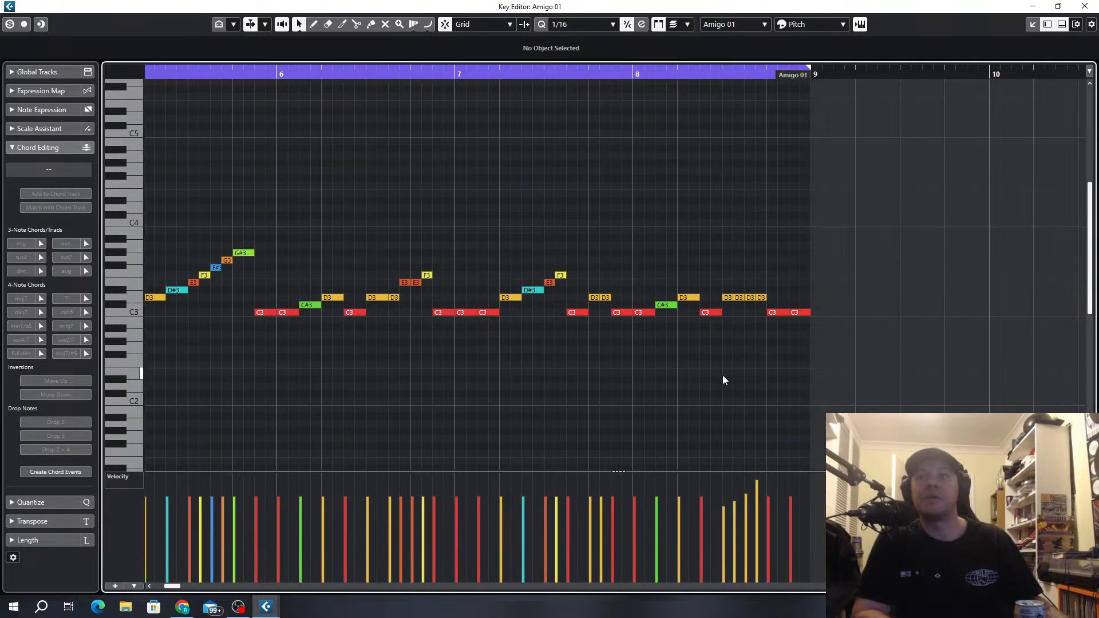
{"action": "left_click", "coordinate": [769, 488]}
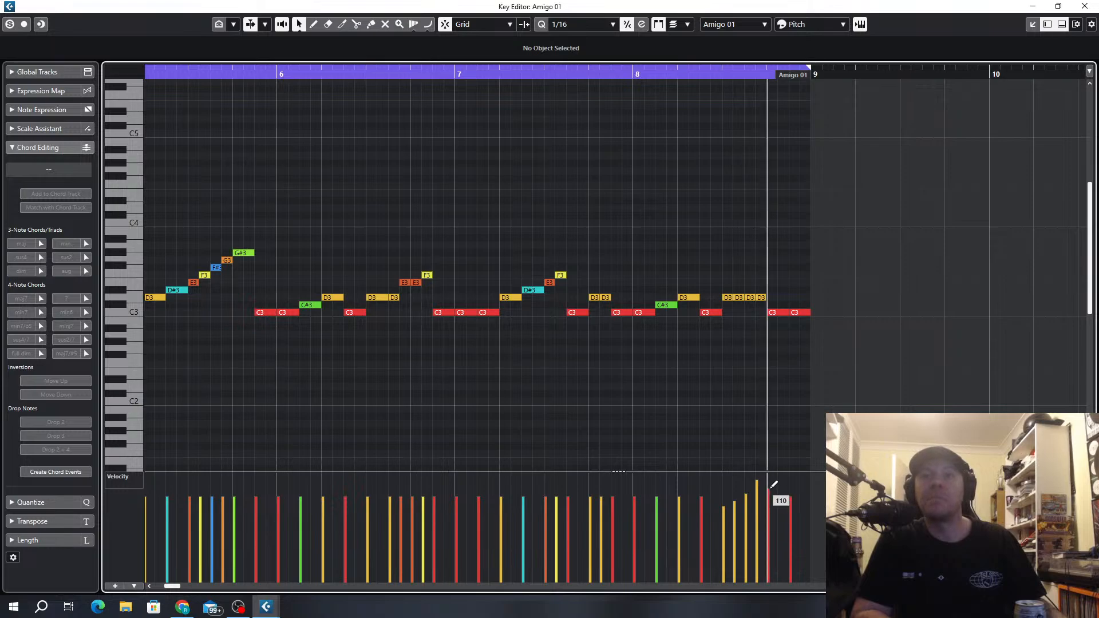
{"action": "left_click", "coordinate": [791, 492]}
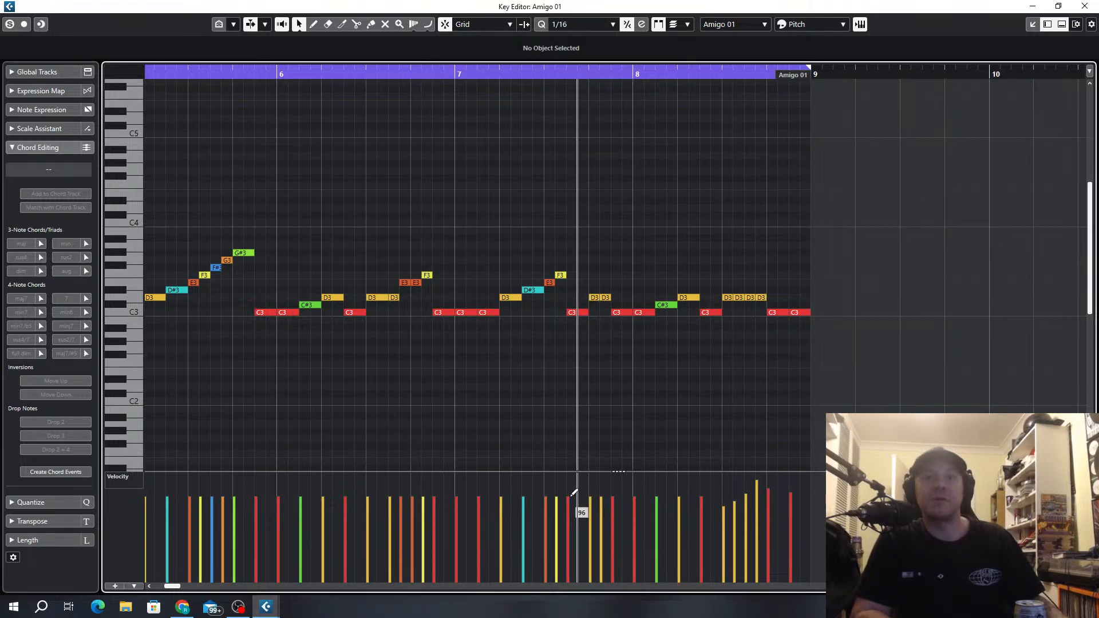
Lengthen the D3 at 6.3.3 to an eighth note and delete the E3 at 6.3.4.
{"action": "scroll", "coordinate": [428, 305], "scroll_direction": "up", "scroll_amount": 2}
{"action": "scroll", "coordinate": [490, 303], "scroll_direction": "up", "scroll_amount": 2}
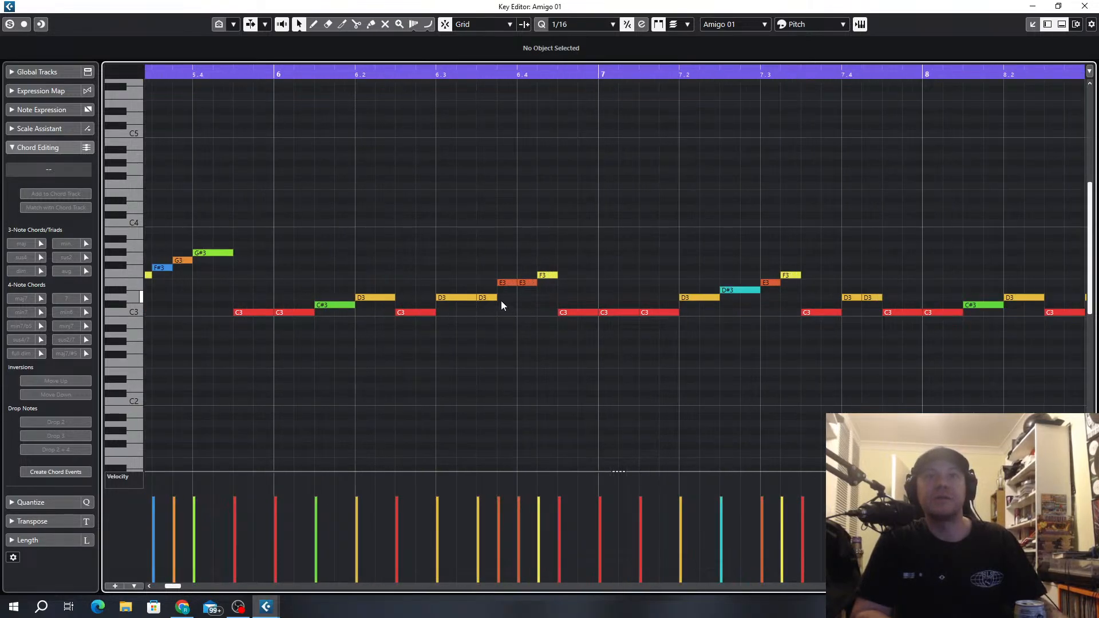
{"action": "left_click_drag", "start_coordinate": [497, 299], "coordinate": [518, 296]}
{"action": "left_click", "coordinate": [508, 284]}
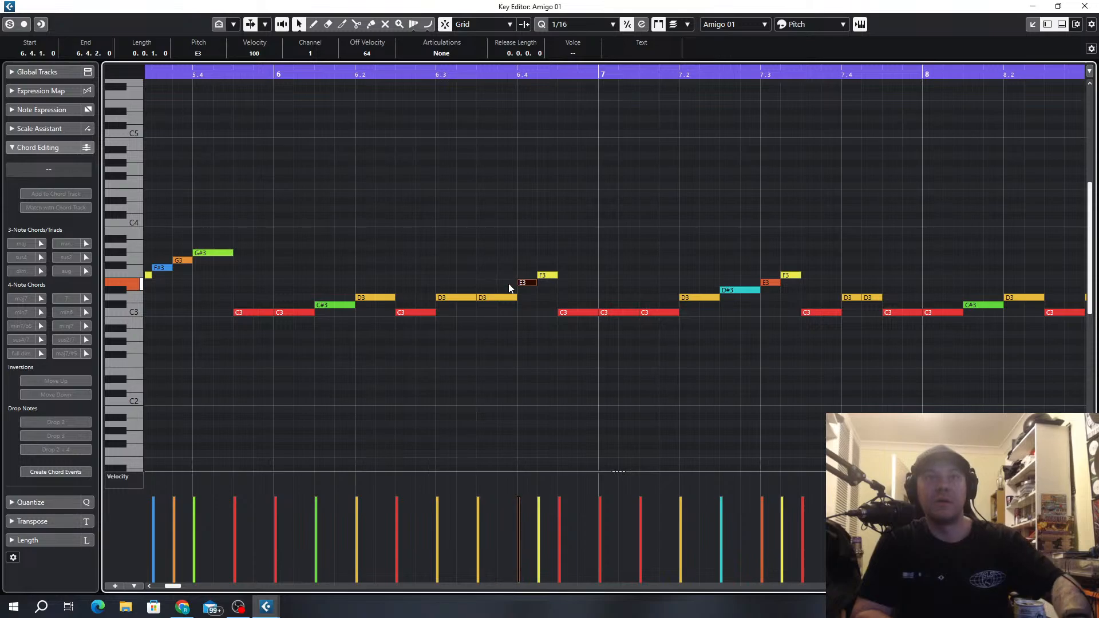
Delete the E3 and F3 sixteenths on beat 5.3 and draw an eighth-note C3 at 5.3.1 in their place.
{"action": "scroll", "coordinate": [546, 211], "scroll_direction": "down", "scroll_amount": 5}
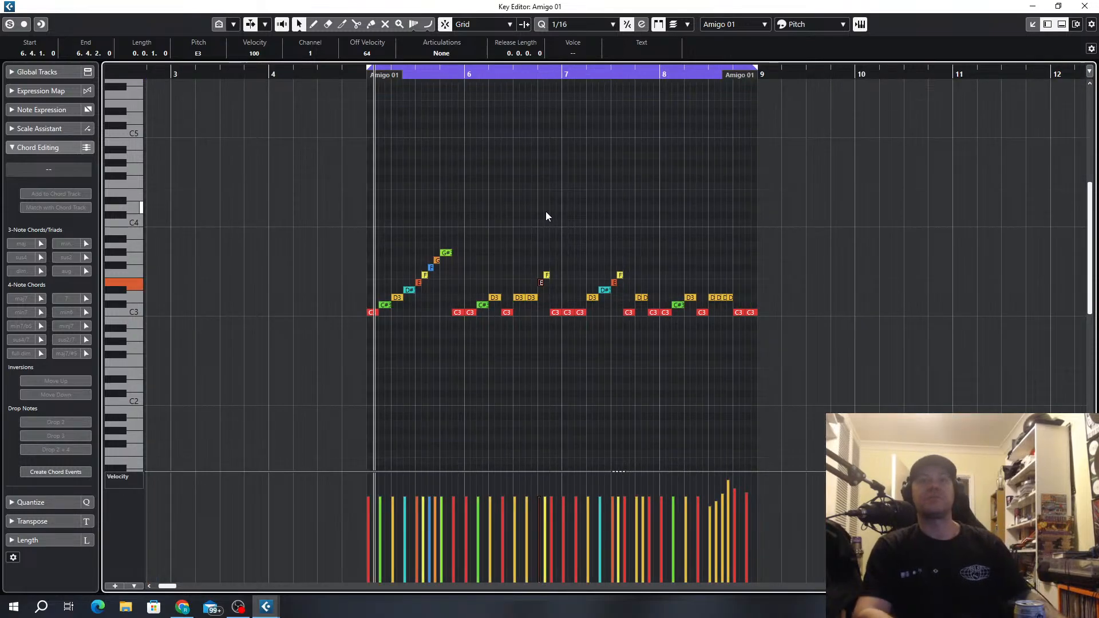
{"action": "scroll", "coordinate": [397, 307], "scroll_direction": "up", "scroll_amount": 4}
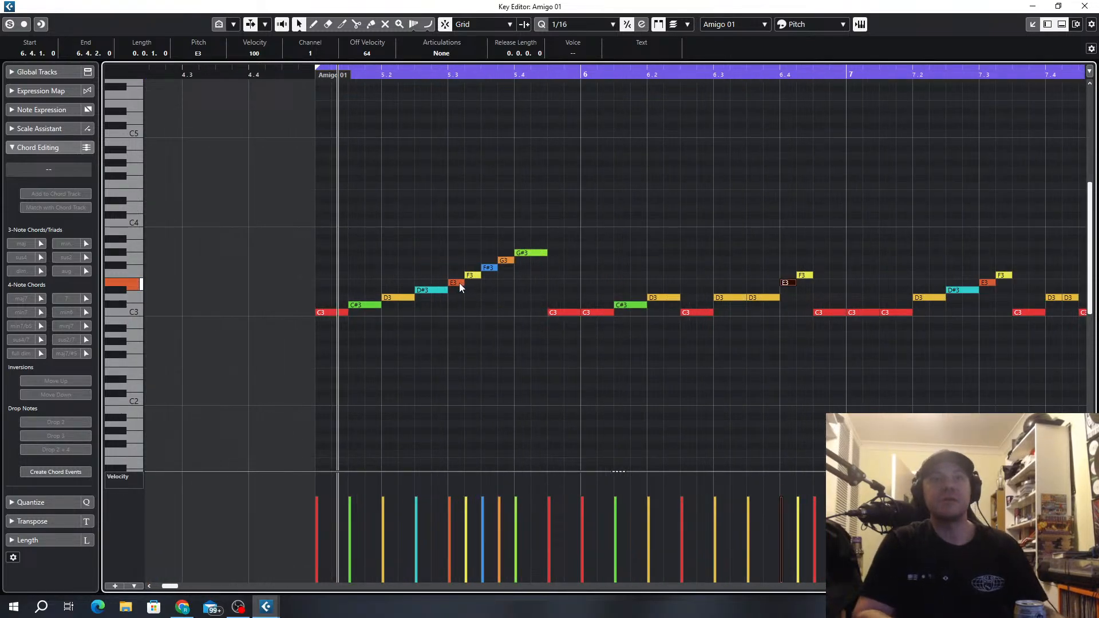
{"action": "left_click", "coordinate": [473, 276], "text": "shift"}
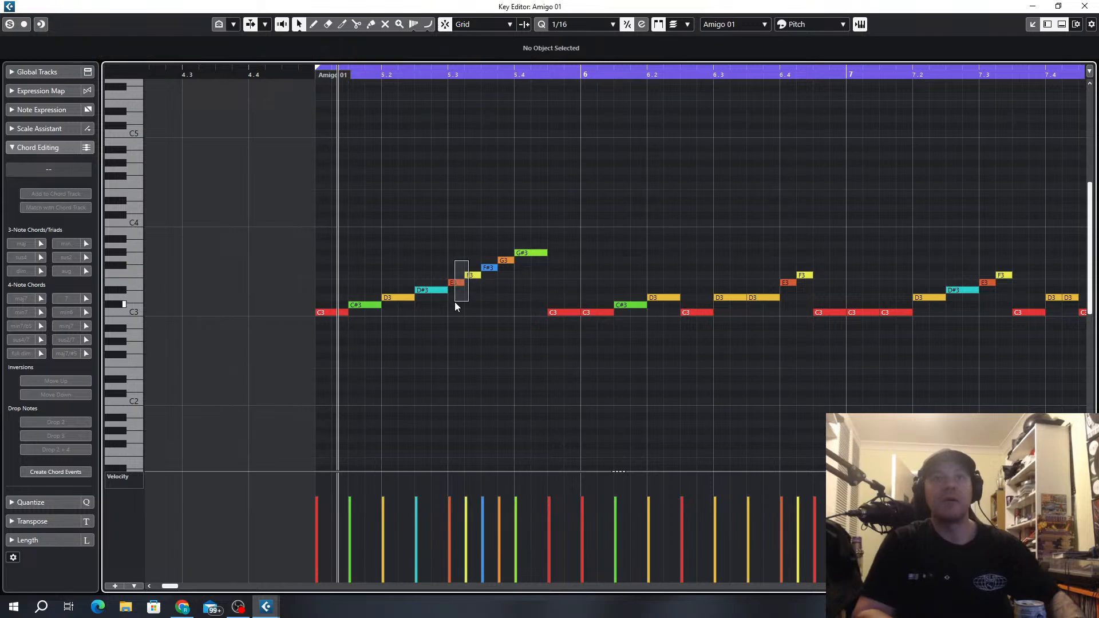
{"action": "key", "text": "Delete"}
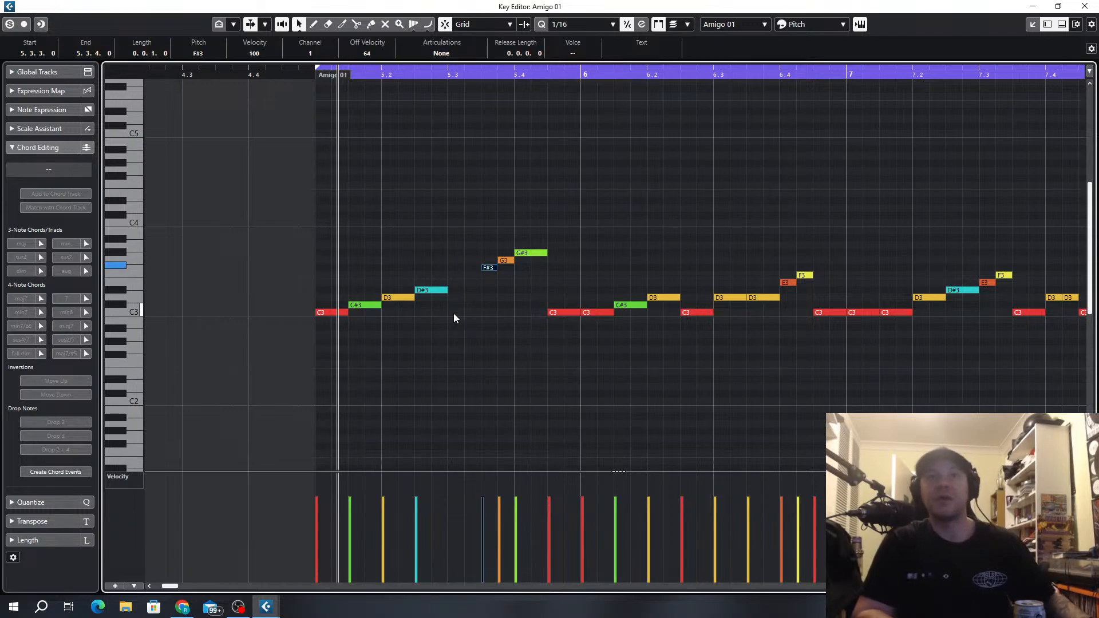
{"action": "left_click_drag", "start_coordinate": [454, 313], "coordinate": [480, 312]}
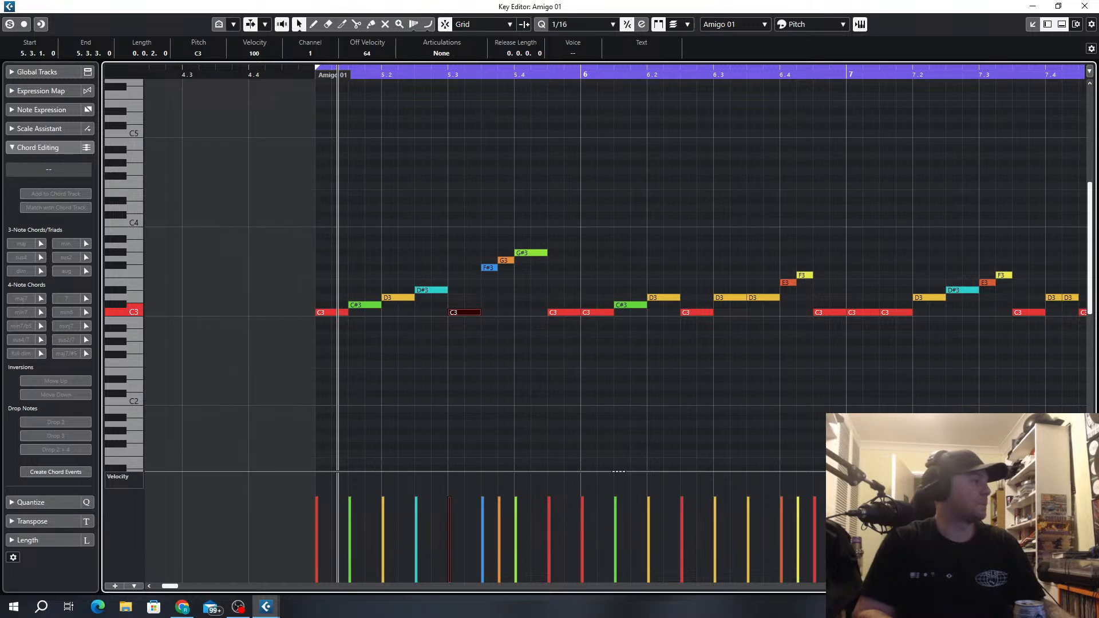
Play the edited copy in bars 5 to 8 through to the end of bar 8.
{"action": "key", "text": "alt+Tab"}
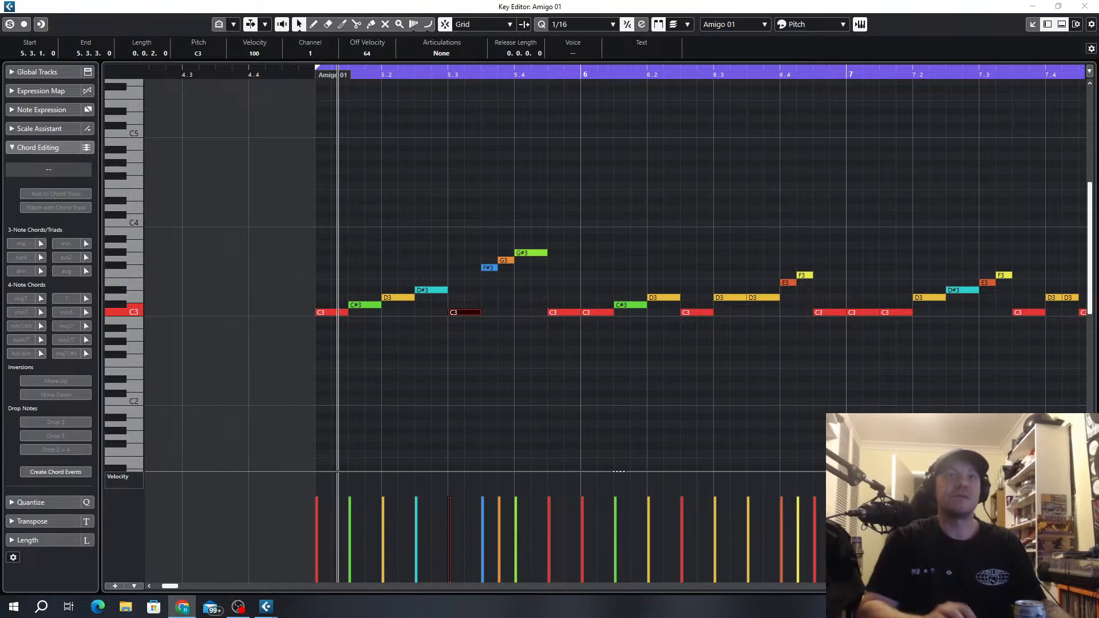
{"action": "left_click", "coordinate": [662, 201]}
{"action": "key", "text": "space"}
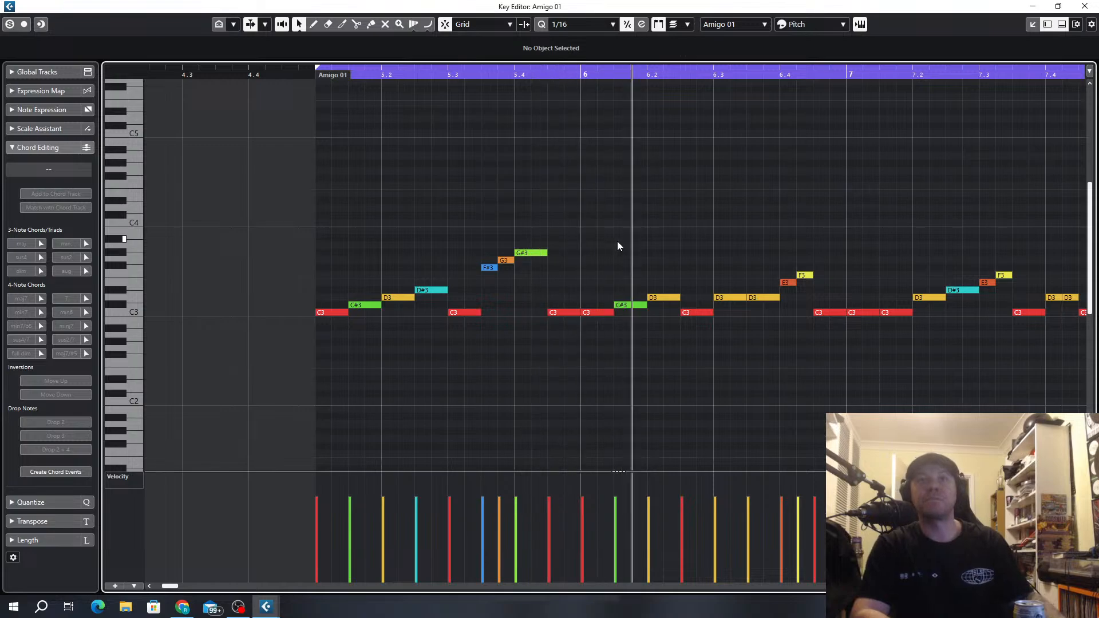
{"action": "scroll", "coordinate": [616, 246], "scroll_direction": "down", "scroll_amount": 3}
{"action": "scroll", "coordinate": [526, 306], "scroll_direction": "up", "scroll_amount": 4}
{"action": "scroll", "coordinate": [520, 308], "scroll_direction": "down", "scroll_amount": 3}
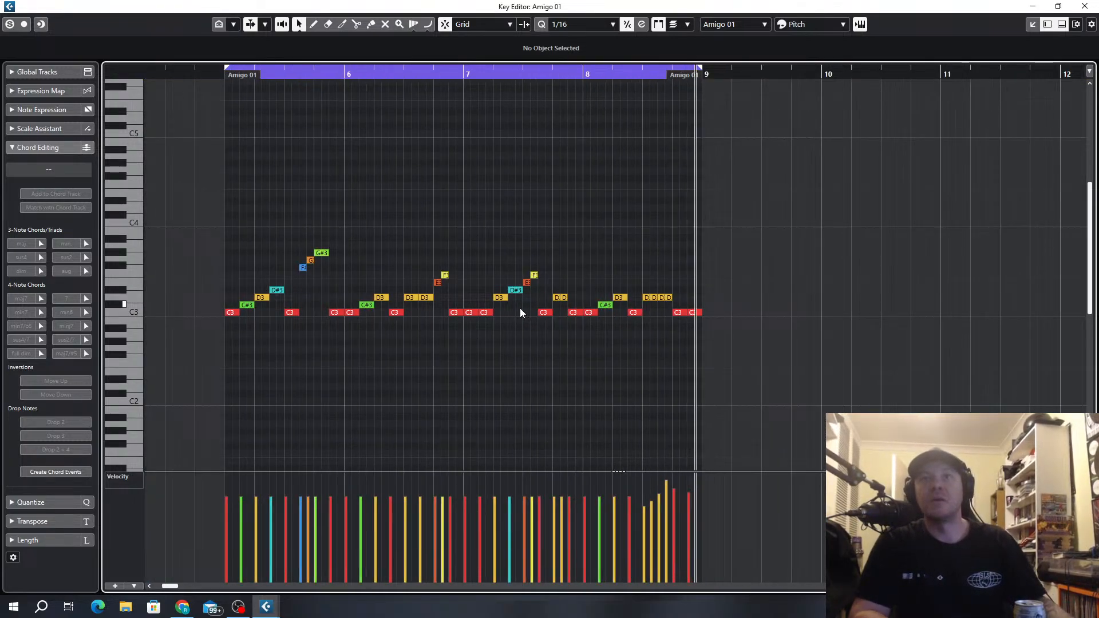
Leave the note editor, extend the loop range to cover bars 1 to 8, and bring the Amigo instrument fully into view.
{"action": "left_click", "coordinate": [1084, 6]}
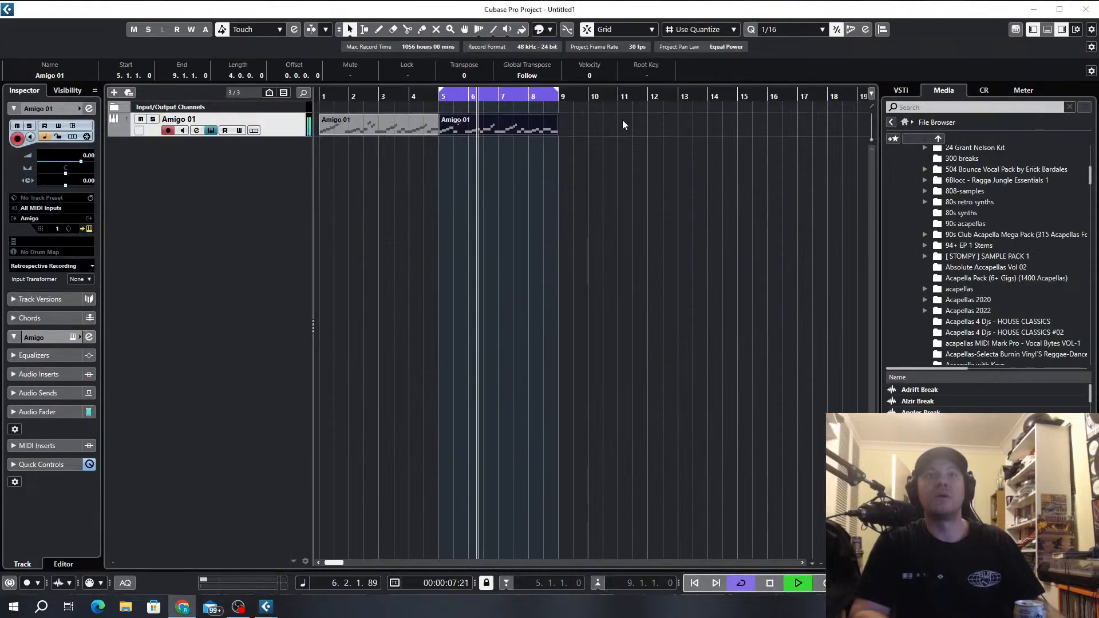
{"action": "left_click_drag", "start_coordinate": [442, 91], "coordinate": [321, 92]}
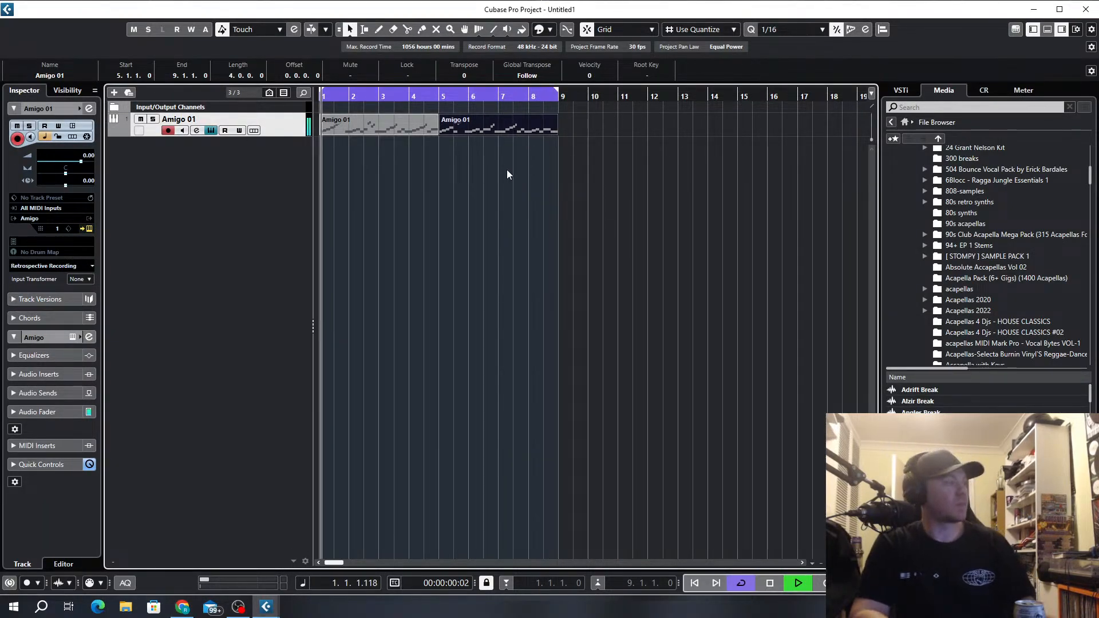
{"action": "left_click", "coordinate": [210, 131]}
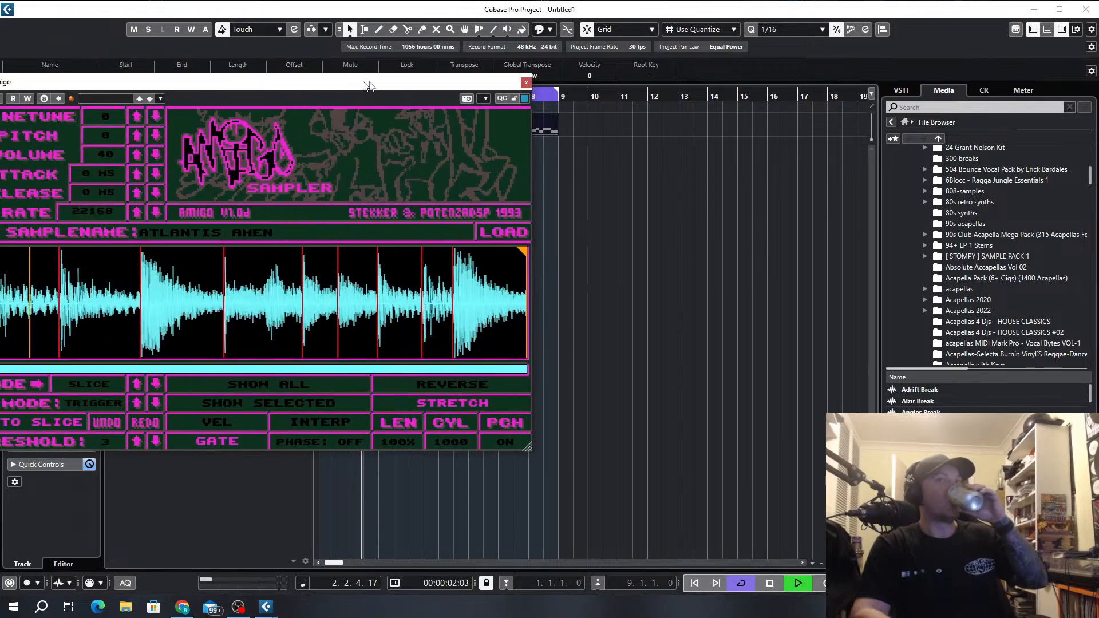
{"action": "left_click_drag", "start_coordinate": [368, 83], "coordinate": [562, 61]}
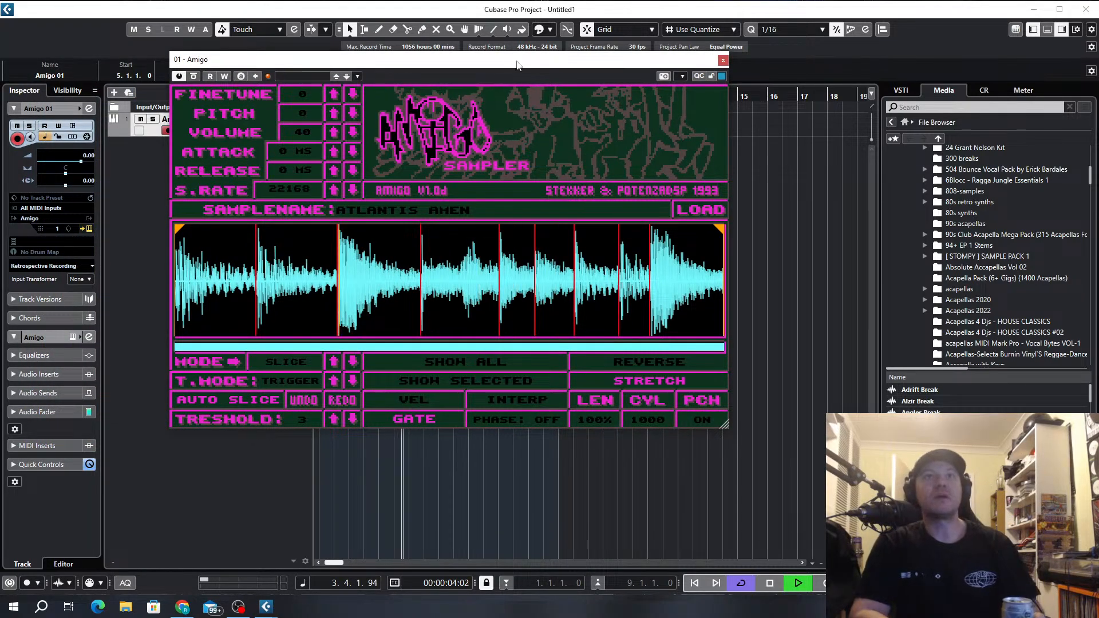
Try Reverse on the Atlantis Amen sample in Amigo while the pattern loops.
{"action": "left_click", "coordinate": [650, 360]}
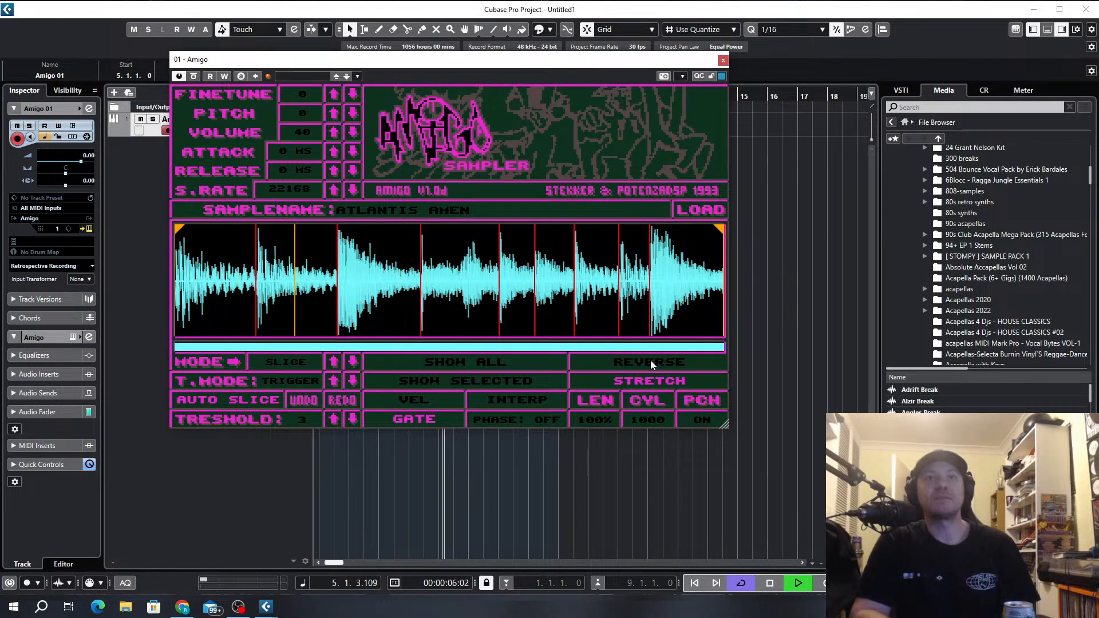
{"action": "left_click", "coordinate": [650, 360]}
{"action": "left_click", "coordinate": [651, 360]}
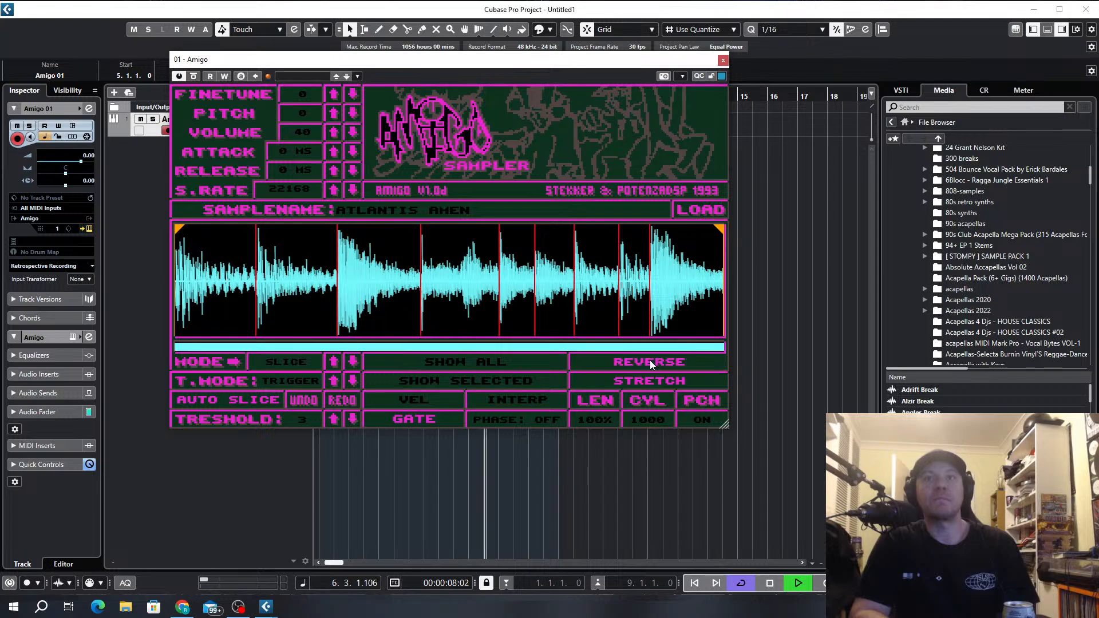
{"action": "left_click", "coordinate": [651, 361]}
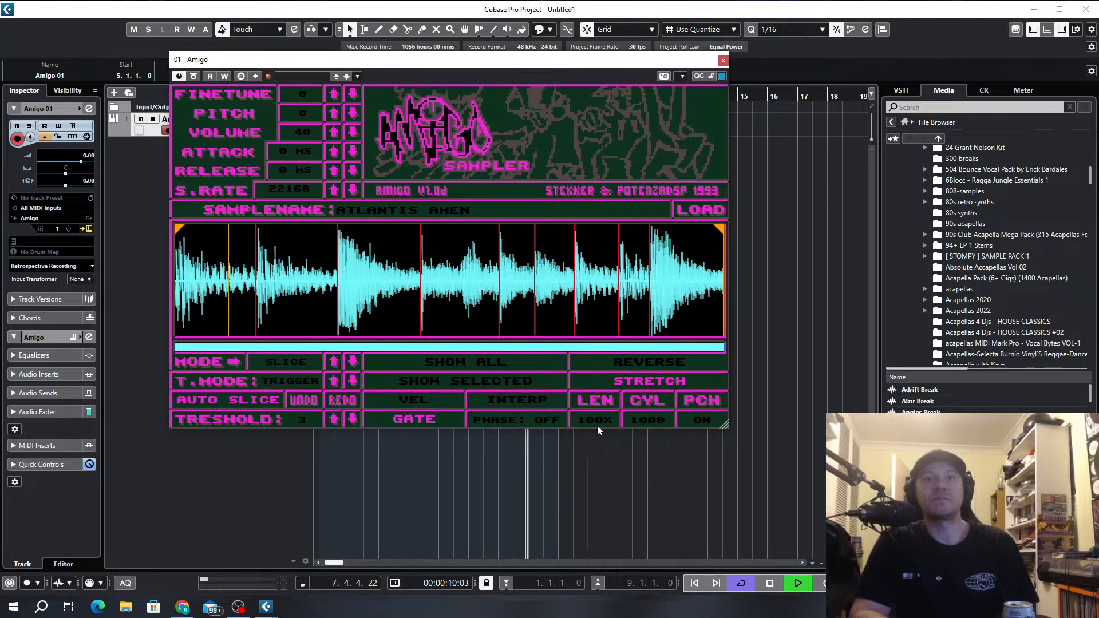
Turn Amigo's stretch pitch option off, try a stretch length of 140%, and return the length to 100%.
{"action": "mouse_move", "coordinate": [597, 425]}
{"action": "left_mouse_down"}
{"action": "mouse_move", "coordinate": [603, 396]}
{"action": "mouse_move", "coordinate": [602, 428]}
{"action": "left_mouse_up"}
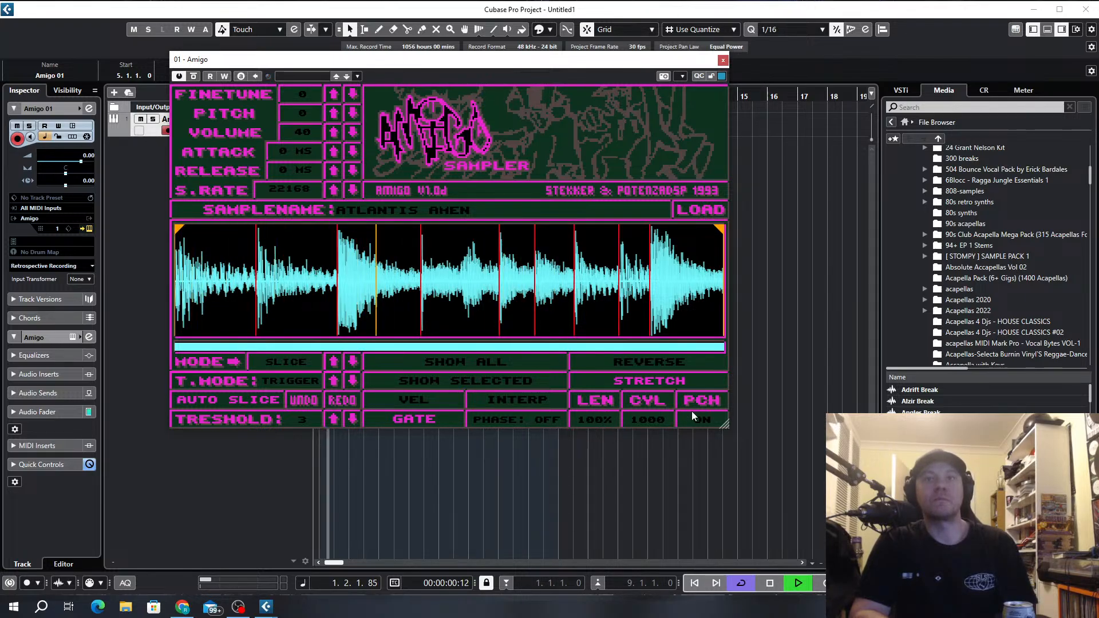
{"action": "left_click", "coordinate": [702, 423]}
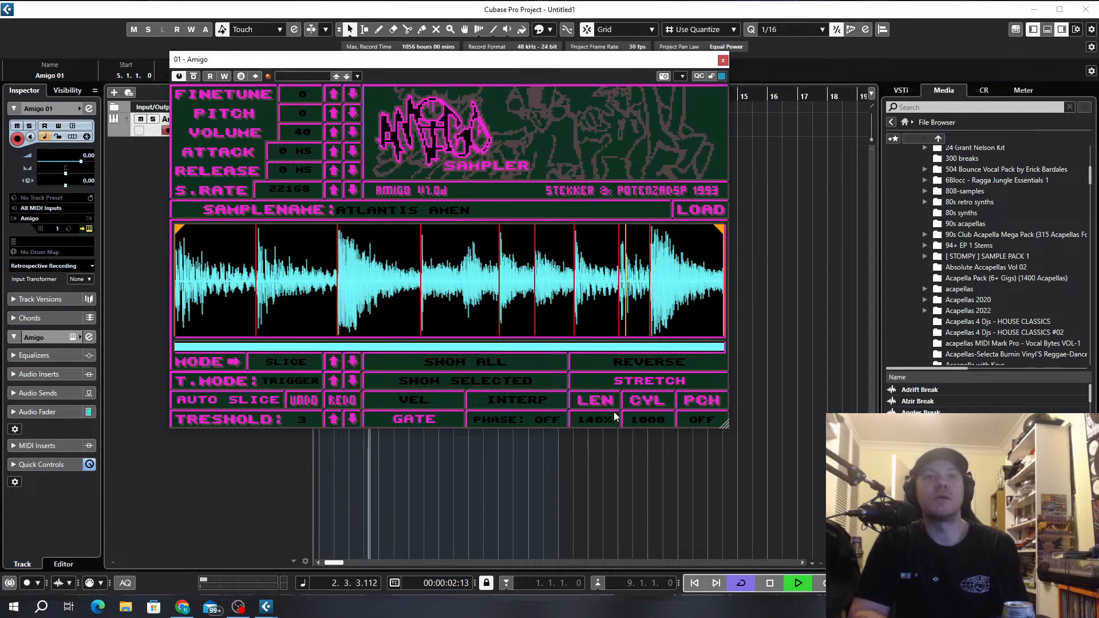
{"action": "left_click_drag", "start_coordinate": [540, 424], "coordinate": [569, 462]}
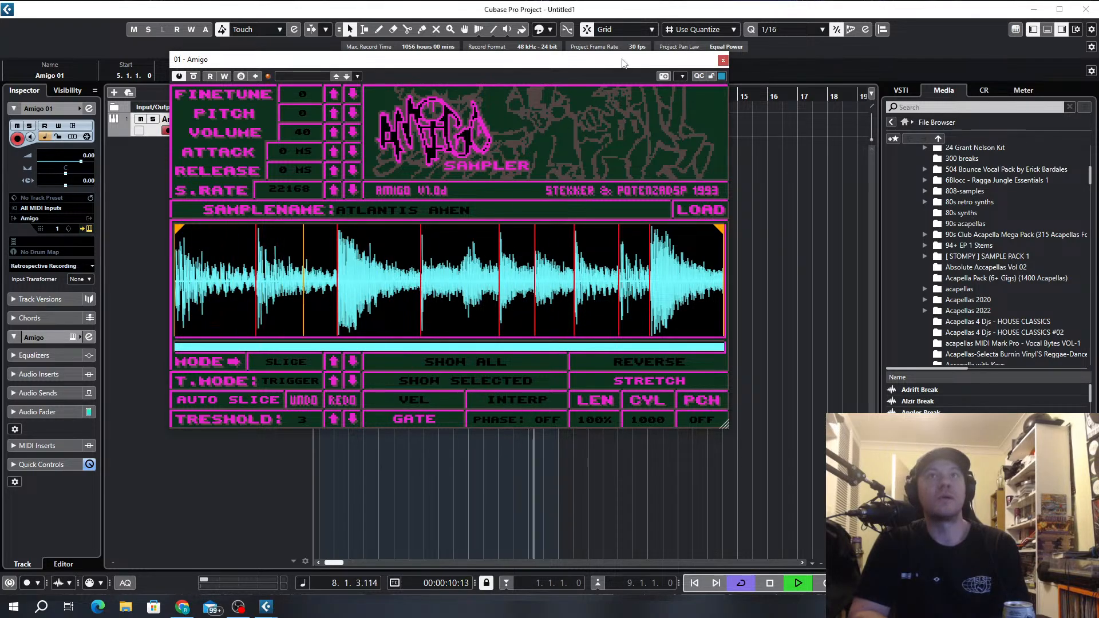
Close Amigo and open both Amigo 01 parts together in the Key Editor with all their notes selected.
{"action": "left_click", "coordinate": [723, 60]}
{"action": "left_click_drag", "start_coordinate": [588, 114], "coordinate": [367, 157]}
{"action": "double_click", "coordinate": [383, 129]}
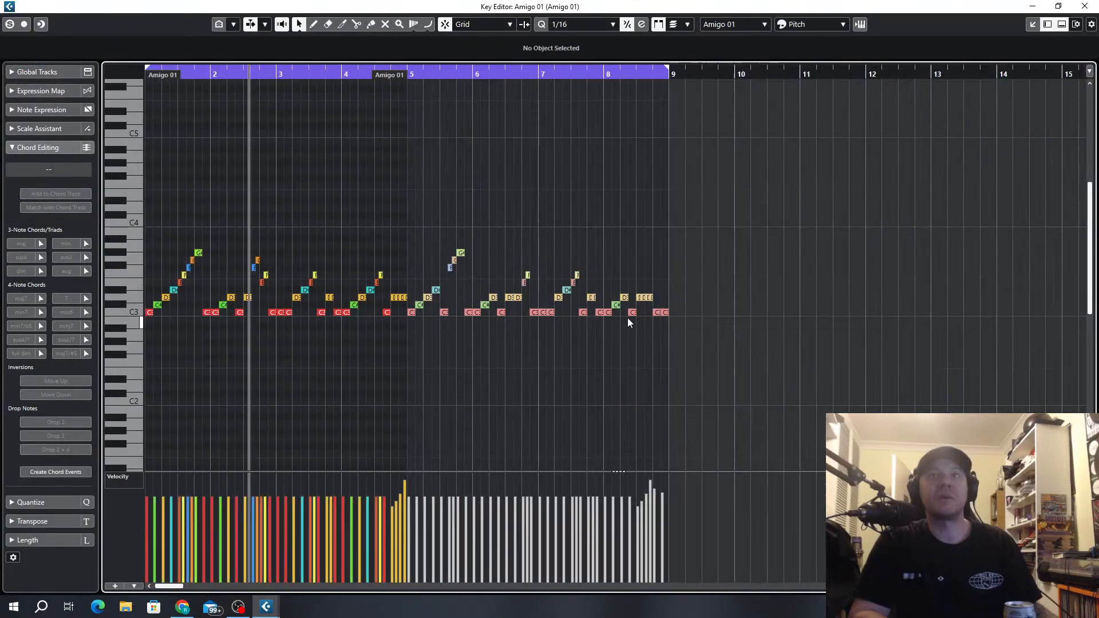
{"action": "scroll", "coordinate": [271, 325], "scroll_direction": "up", "scroll_amount": 4}
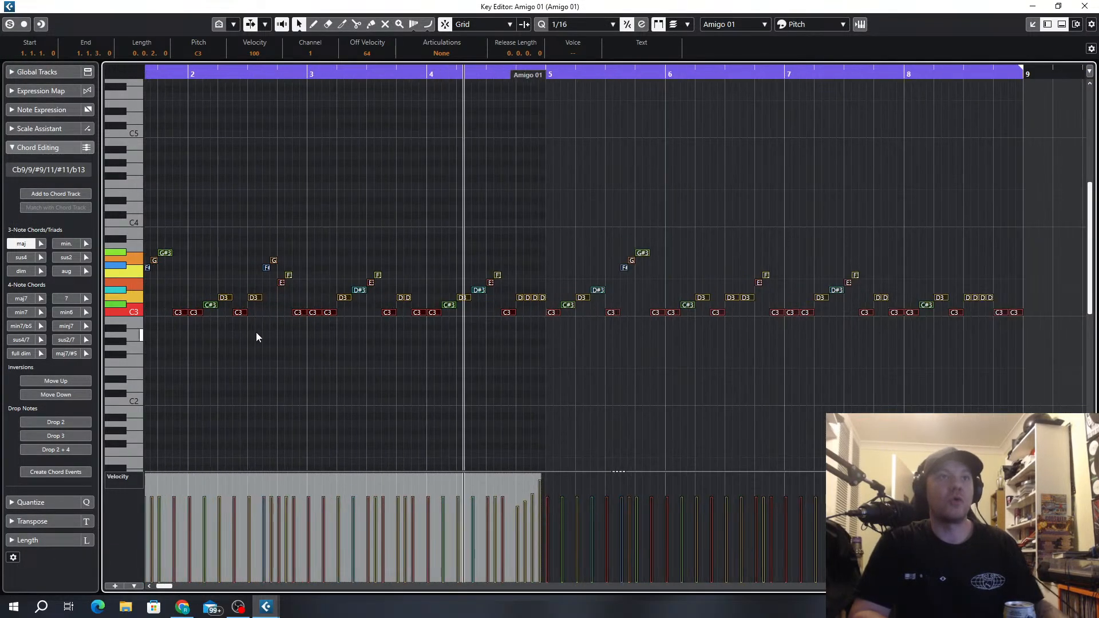
{"action": "scroll", "coordinate": [256, 329], "scroll_direction": "left", "scroll_amount": 2}
{"action": "scroll", "coordinate": [256, 318], "scroll_direction": "up", "scroll_amount": 4}
{"action": "scroll", "coordinate": [395, 378], "scroll_direction": "left", "scroll_amount": 1}
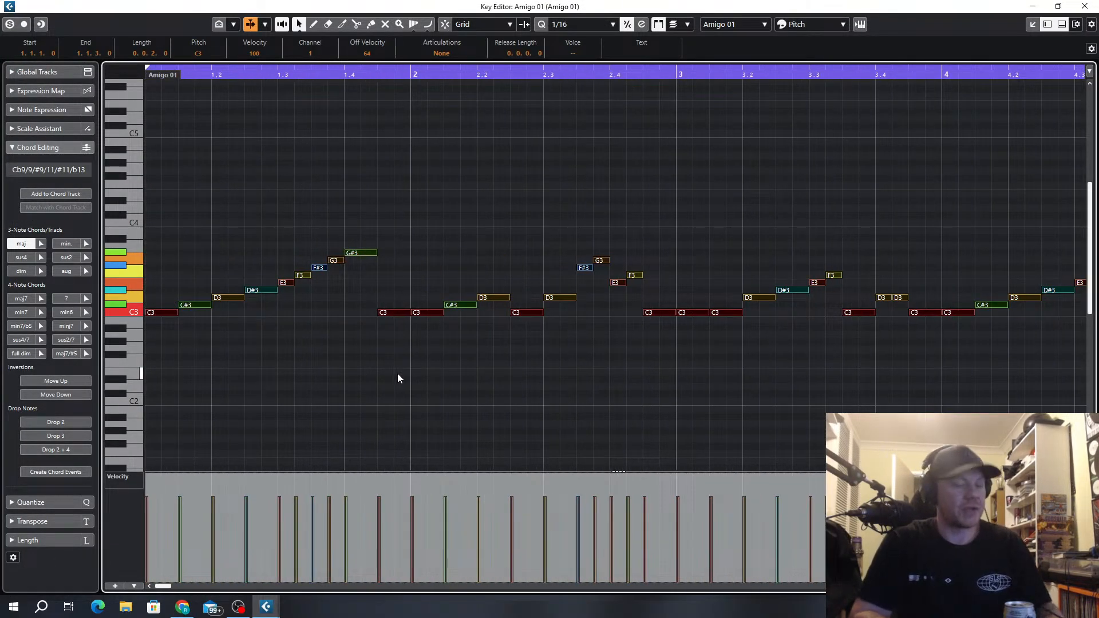
Shorten all notes in both parts to leave small gaps, with the eighth notes at 0.0.1.102, and close the note editor.
{"action": "left_click_drag", "start_coordinate": [174, 310], "coordinate": [163, 309]}
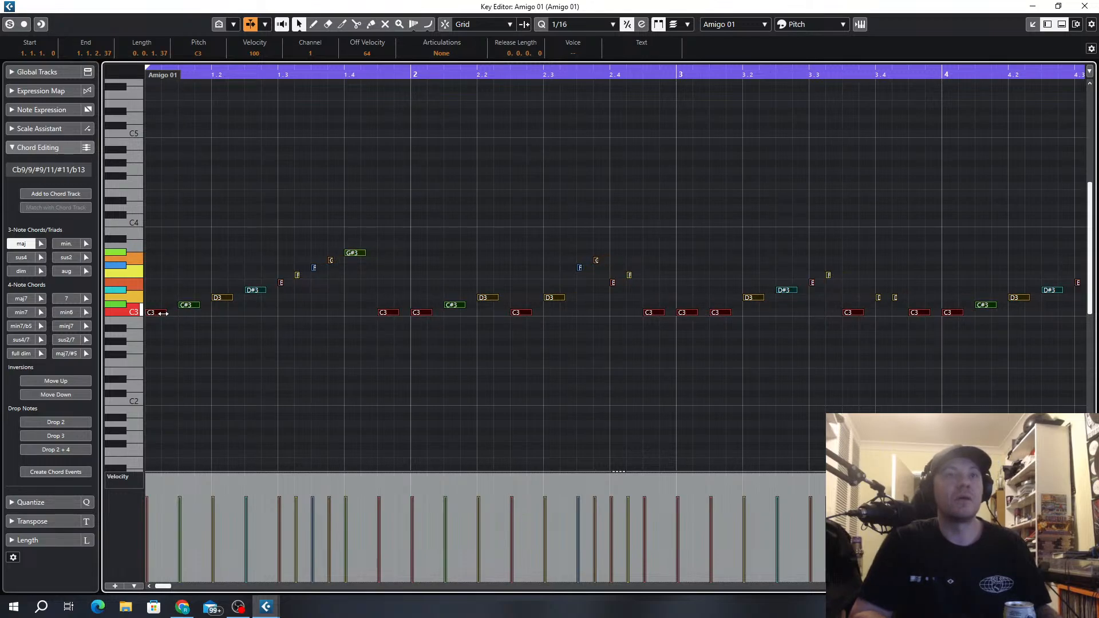
{"action": "key", "text": "space"}
{"action": "left_click_drag", "start_coordinate": [165, 312], "coordinate": [169, 312]}
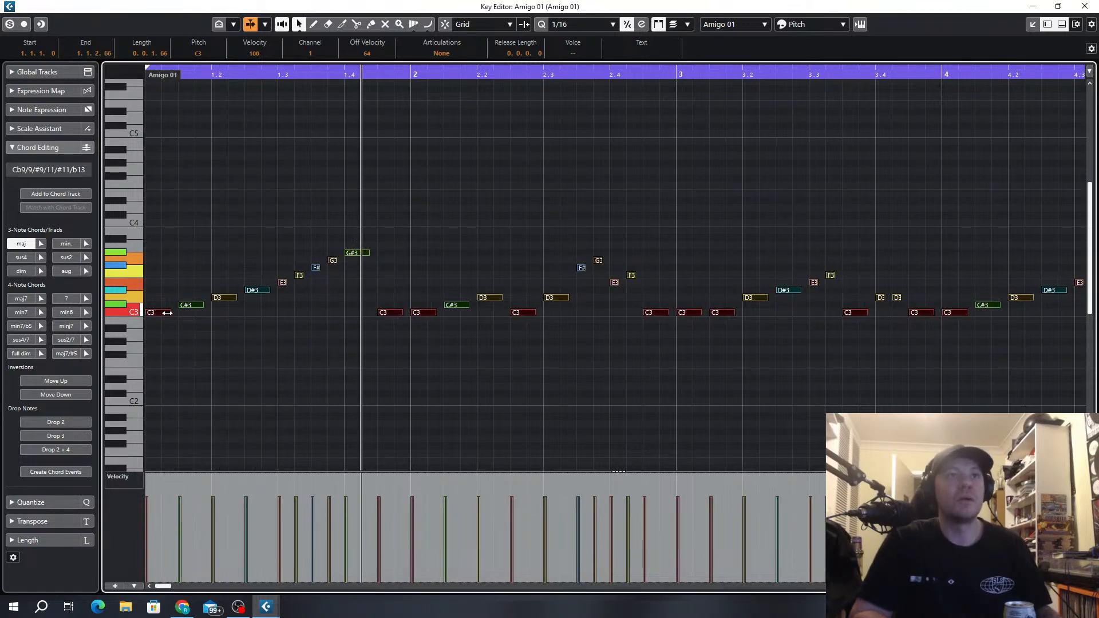
{"action": "scroll", "coordinate": [167, 313], "scroll_direction": "up", "scroll_amount": 2}
{"action": "scroll", "coordinate": [175, 318], "scroll_direction": "up", "scroll_amount": 2}
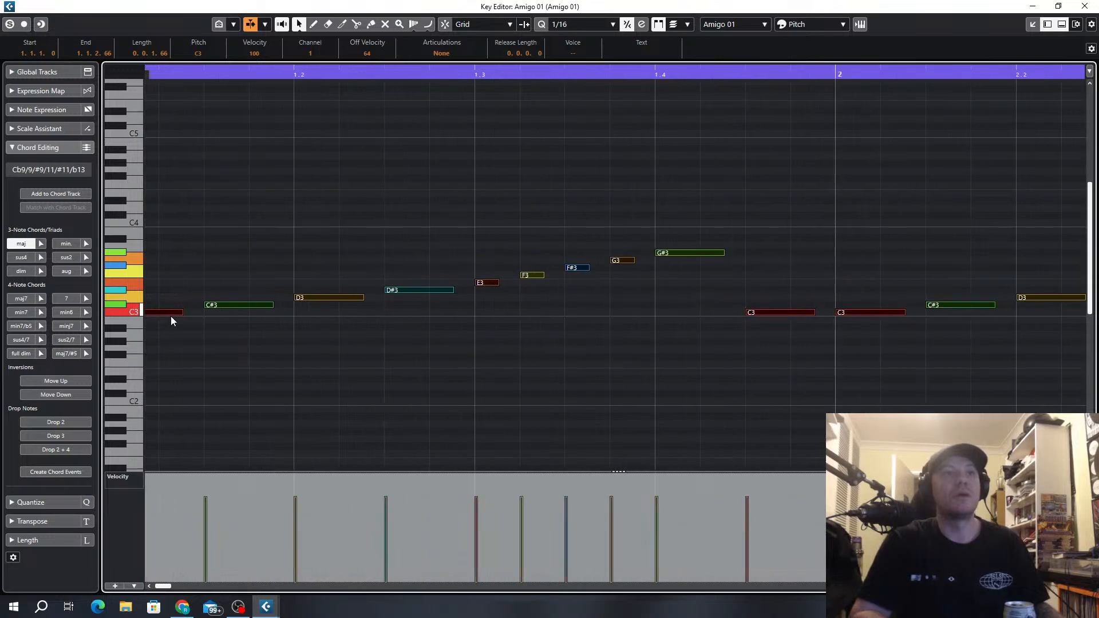
{"action": "left_click_drag", "start_coordinate": [180, 311], "coordinate": [197, 312]}
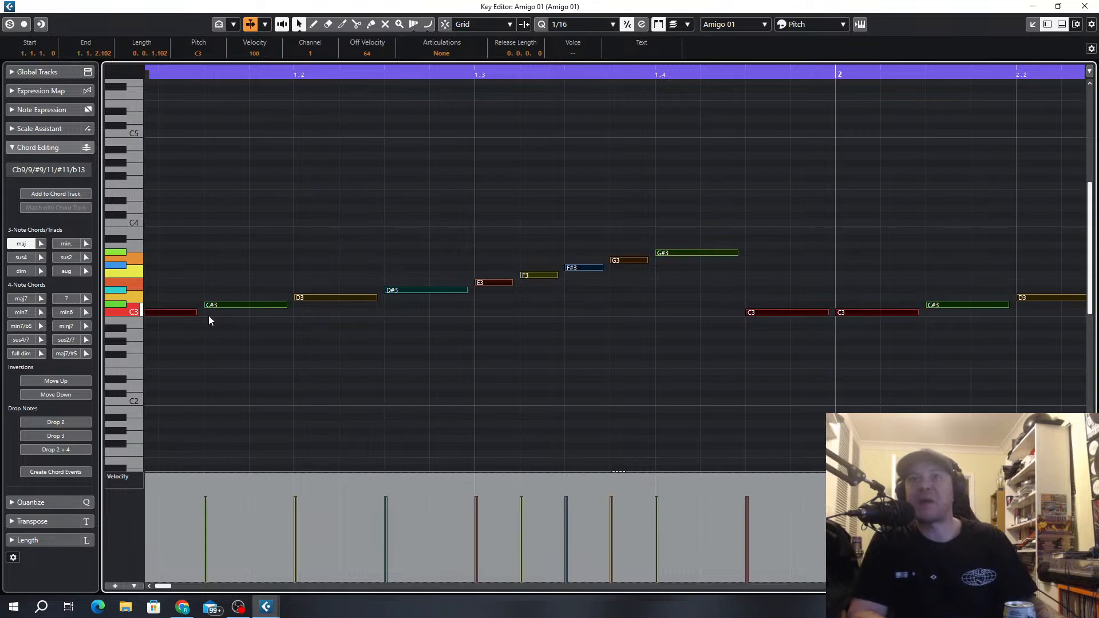
{"action": "left_click_drag", "start_coordinate": [197, 312], "coordinate": [192, 312]}
{"action": "key", "text": "space"}
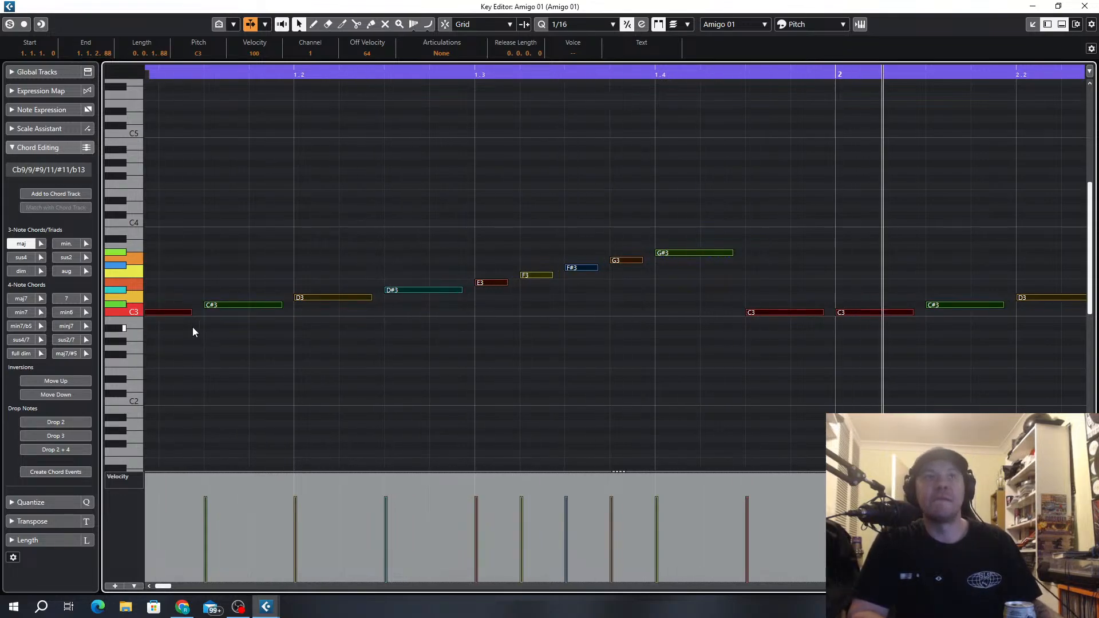
{"action": "left_click", "coordinate": [260, 346]}
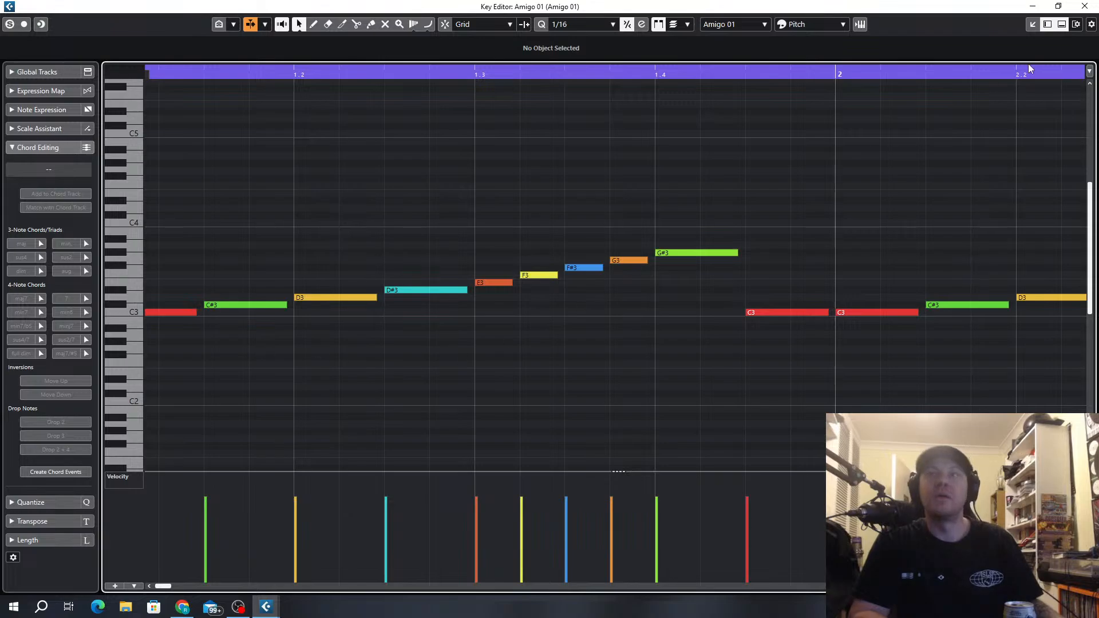
{"action": "left_click", "coordinate": [1085, 7]}
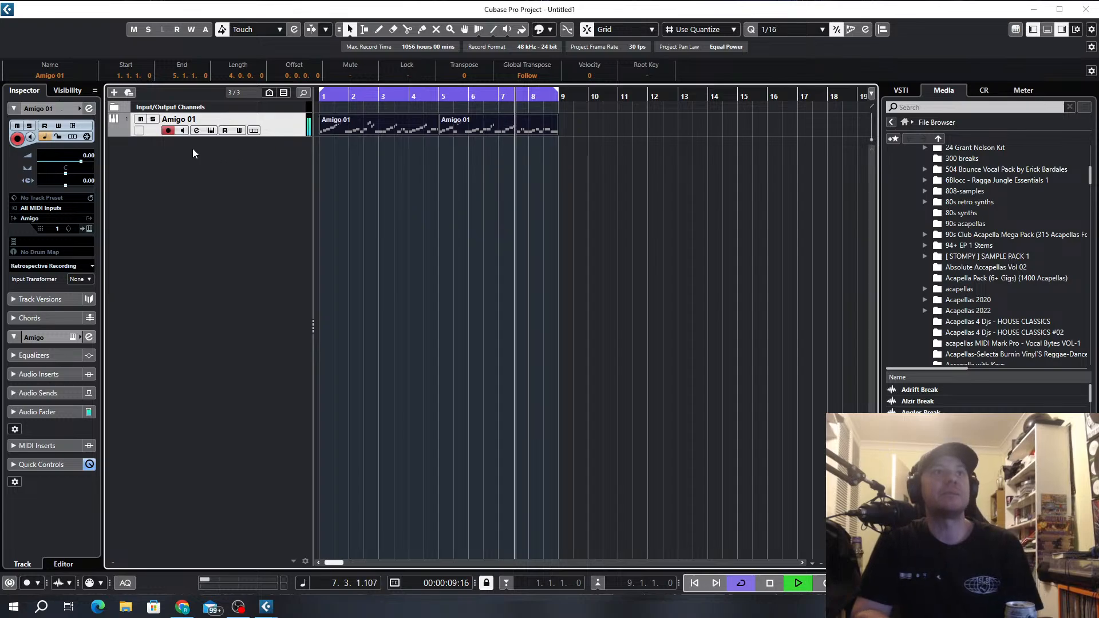
Insert the Sie-Q equalizer in the first insert slot of the Amigo 01 channel.
{"action": "left_click", "coordinate": [200, 133]}
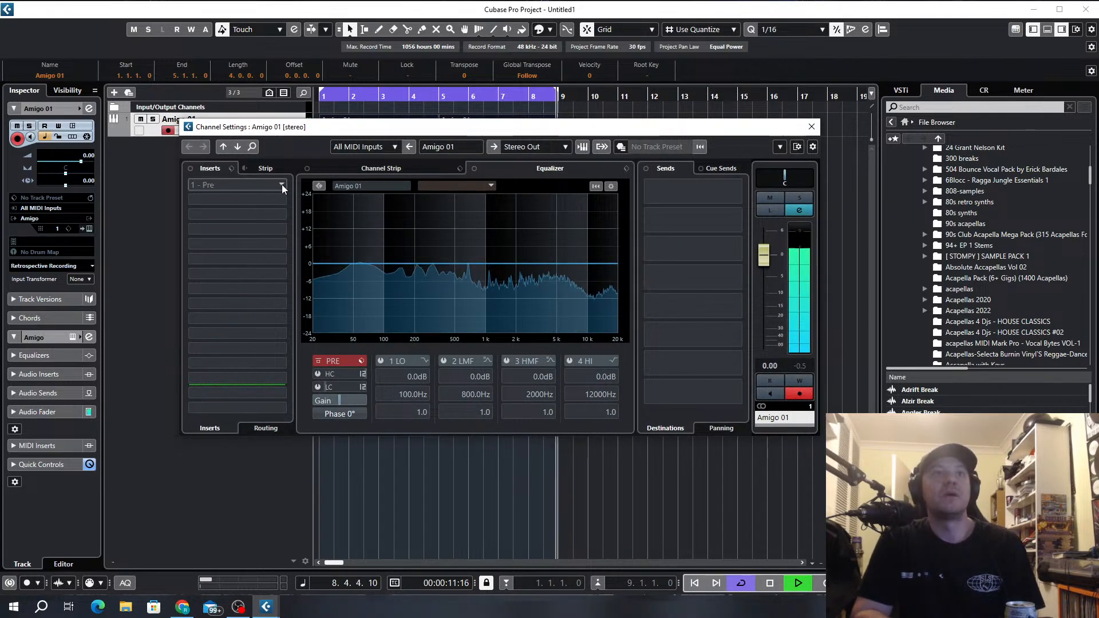
{"action": "left_click", "coordinate": [282, 185]}
{"action": "type", "text": "si"}
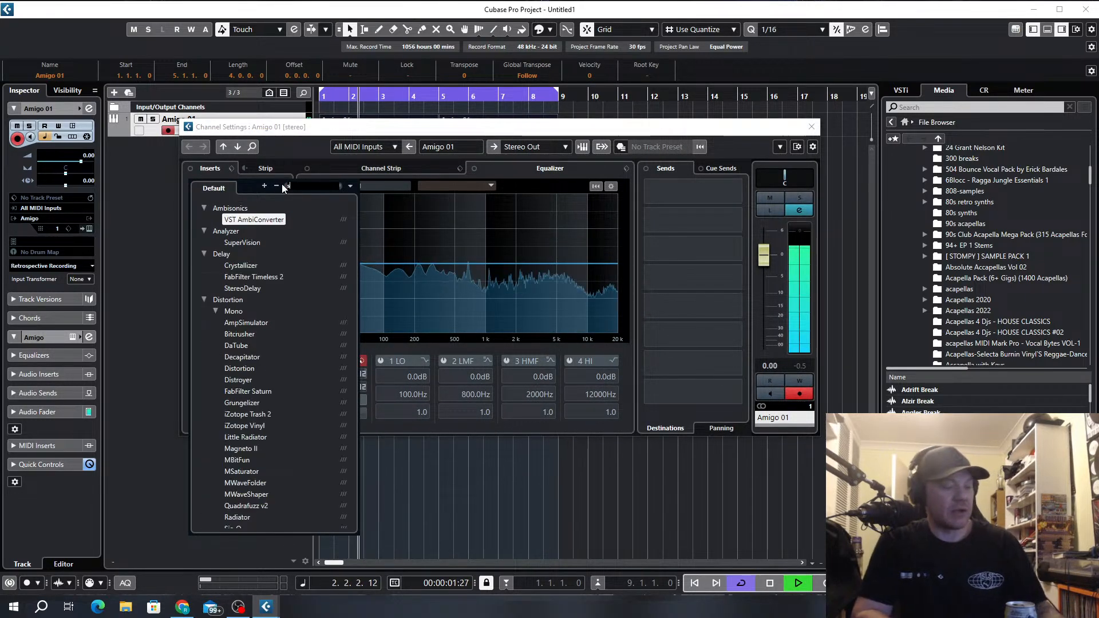
{"action": "type", "text": "e"}
{"action": "left_click", "coordinate": [231, 219]}
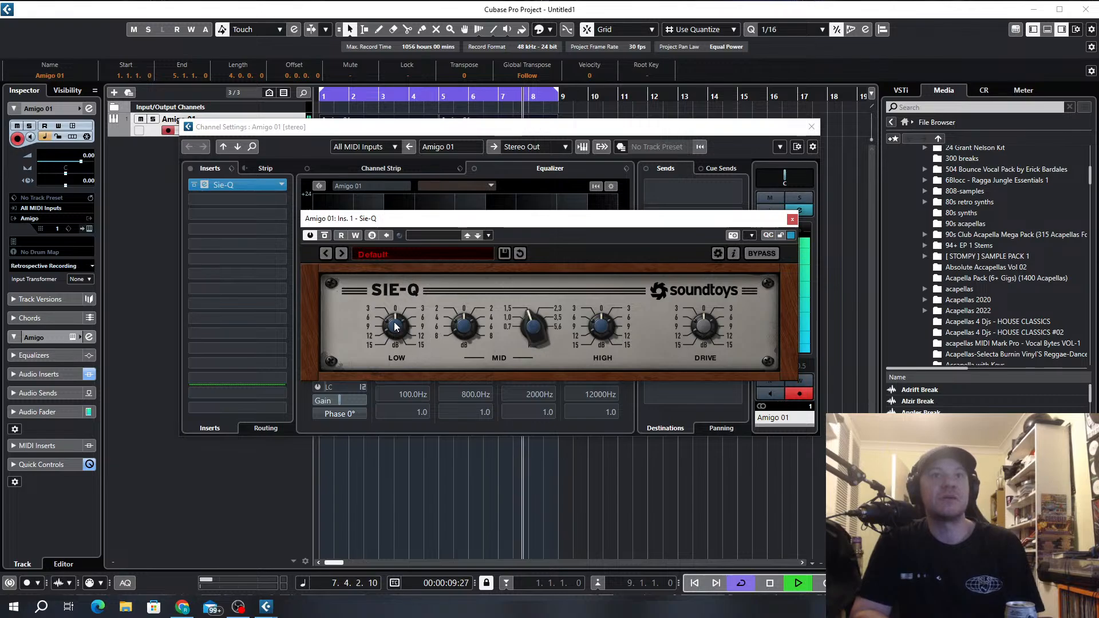
Cut the Sie-Q's Low band, raise its mid frequency to about 2.3 kHz, and close the plug-in.
{"action": "left_click_drag", "start_coordinate": [391, 324], "coordinate": [389, 337]}
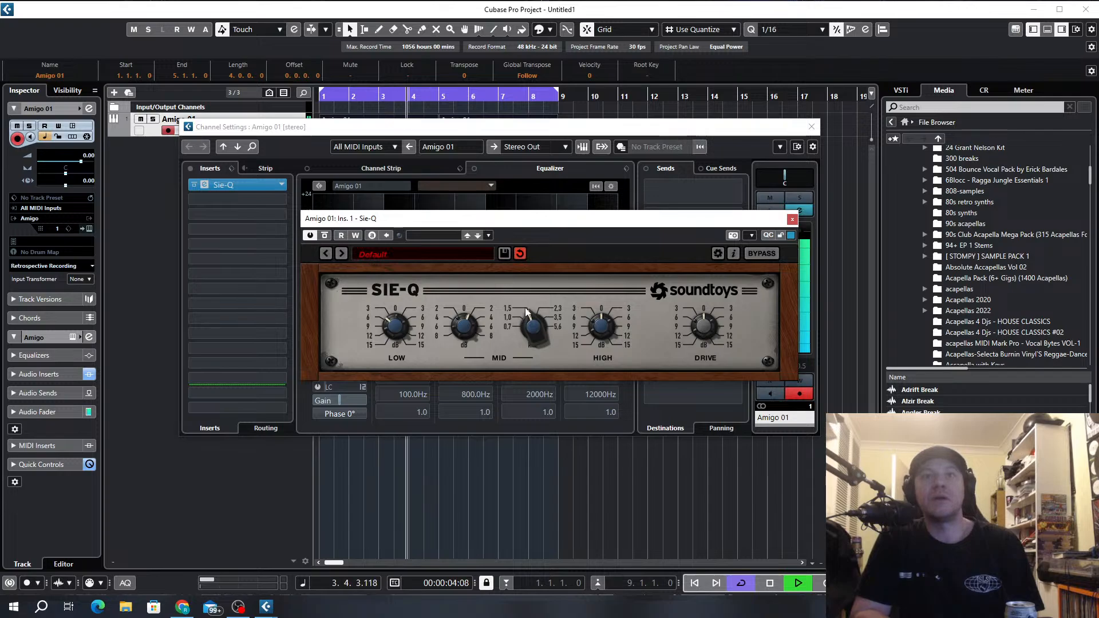
{"action": "left_click_drag", "start_coordinate": [527, 324], "coordinate": [525, 301]}
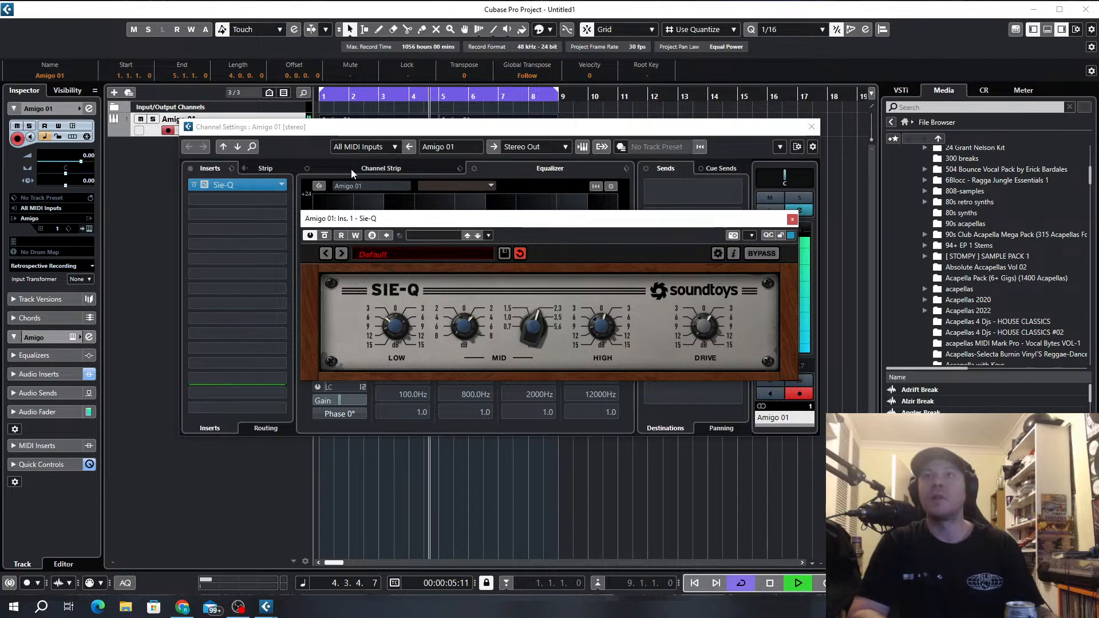
{"action": "left_click", "coordinate": [792, 219]}
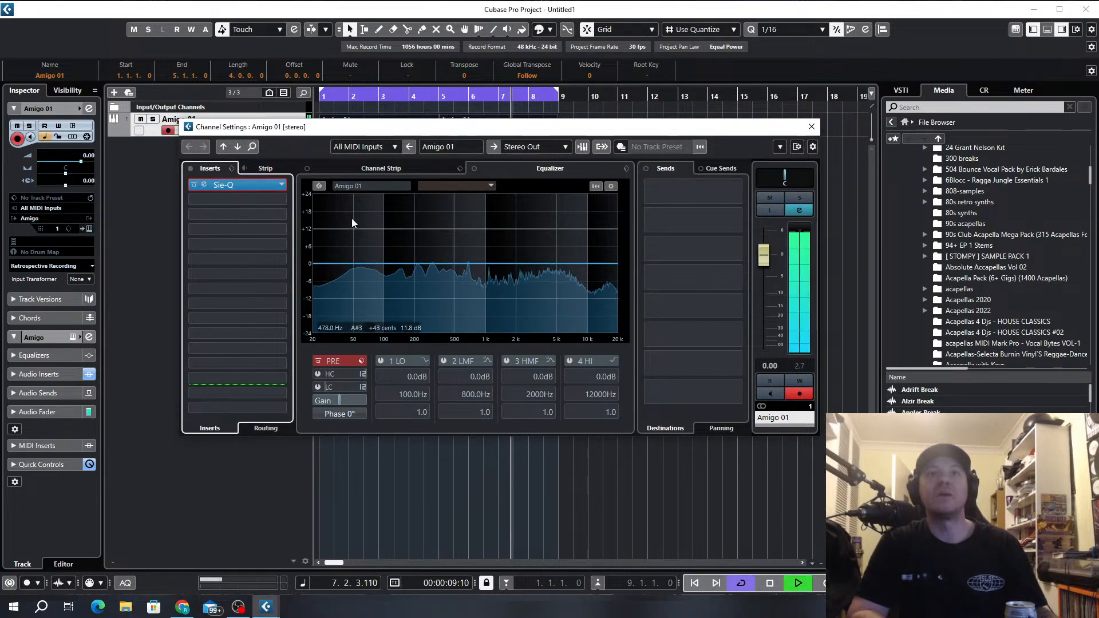
{"action": "left_click", "coordinate": [269, 201]}
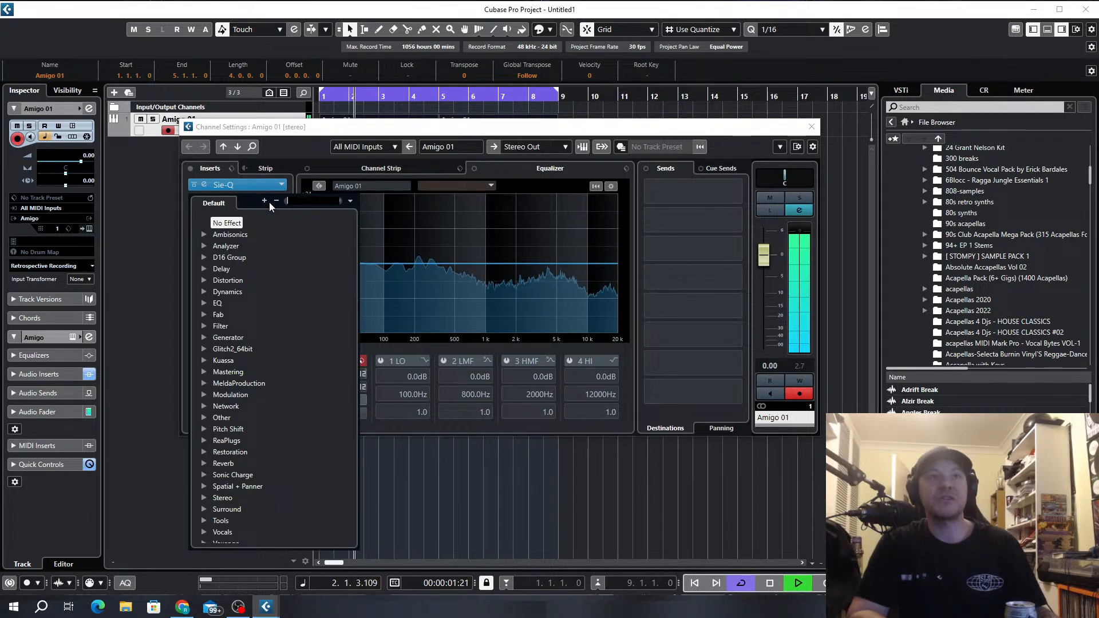
{"action": "left_click", "coordinate": [205, 302]}
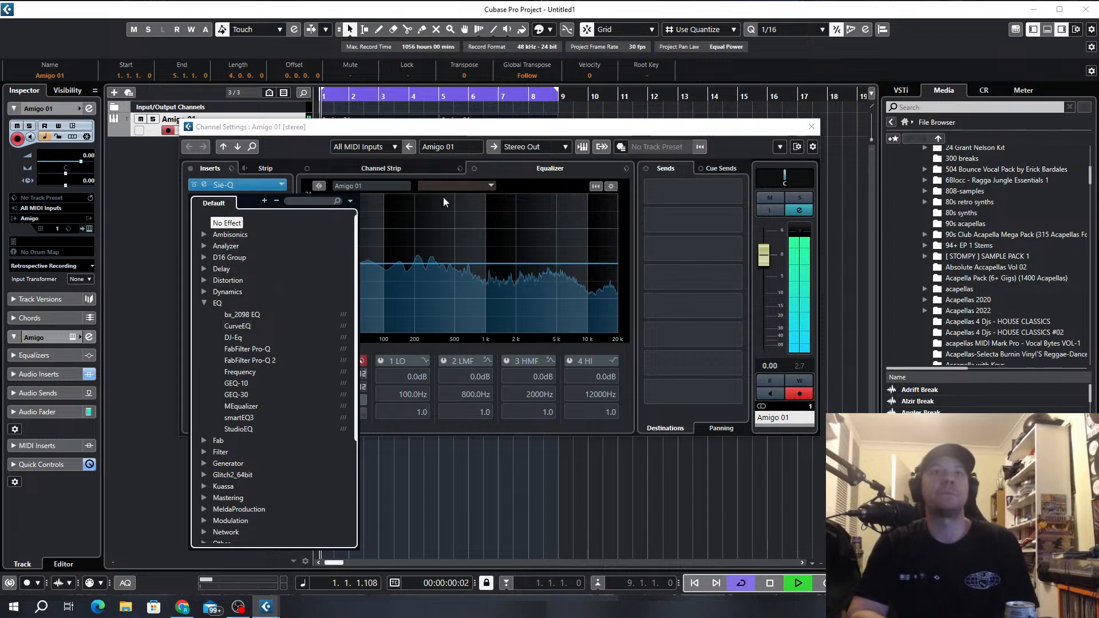
{"action": "left_click", "coordinate": [491, 216]}
{"action": "key", "text": "space"}
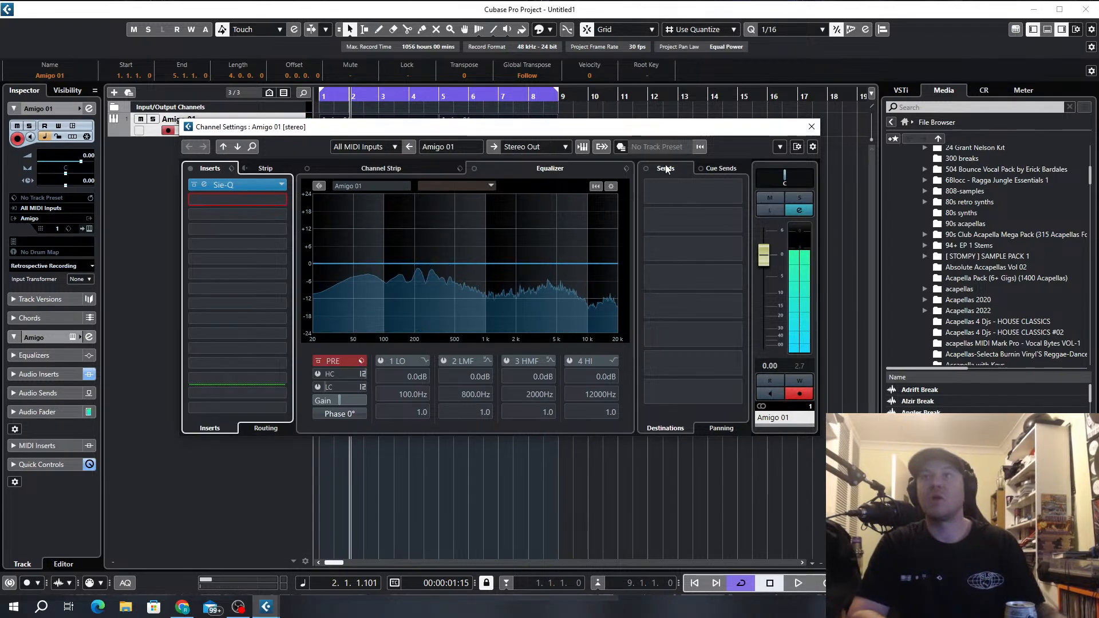
Close the Amigo 01 channel settings and open the My Samples folder in the File Browser.
{"action": "left_click", "coordinate": [812, 126]}
{"action": "scroll", "coordinate": [1076, 229], "scroll_direction": "down", "scroll_amount": 3}
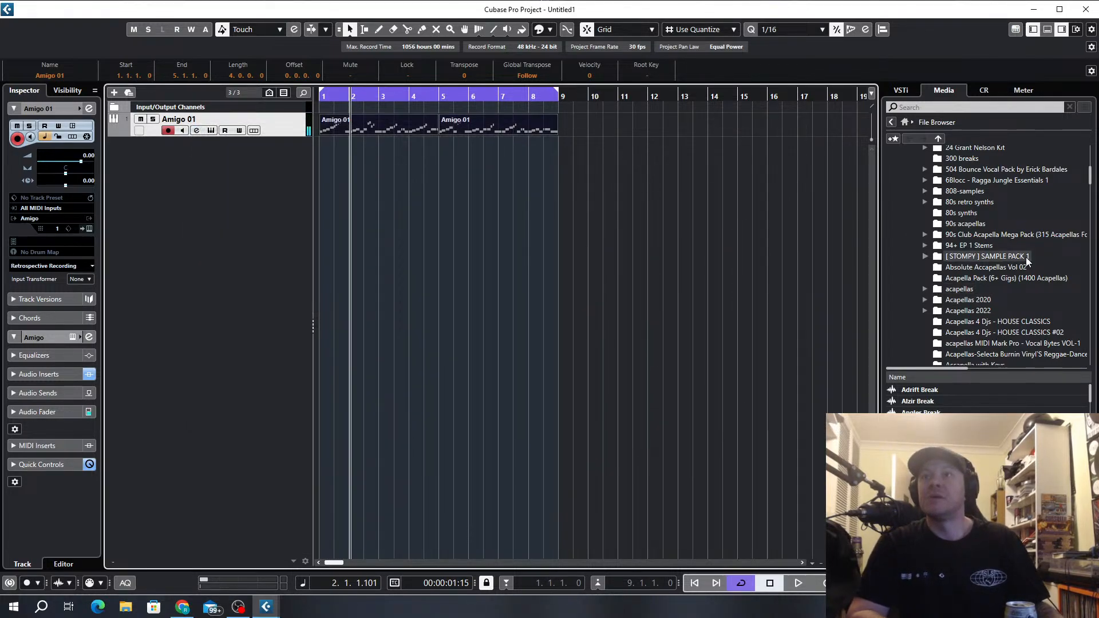
{"action": "left_click_drag", "start_coordinate": [1090, 179], "coordinate": [1093, 281]}
{"action": "scroll", "coordinate": [1025, 282], "scroll_direction": "up", "scroll_amount": 9}
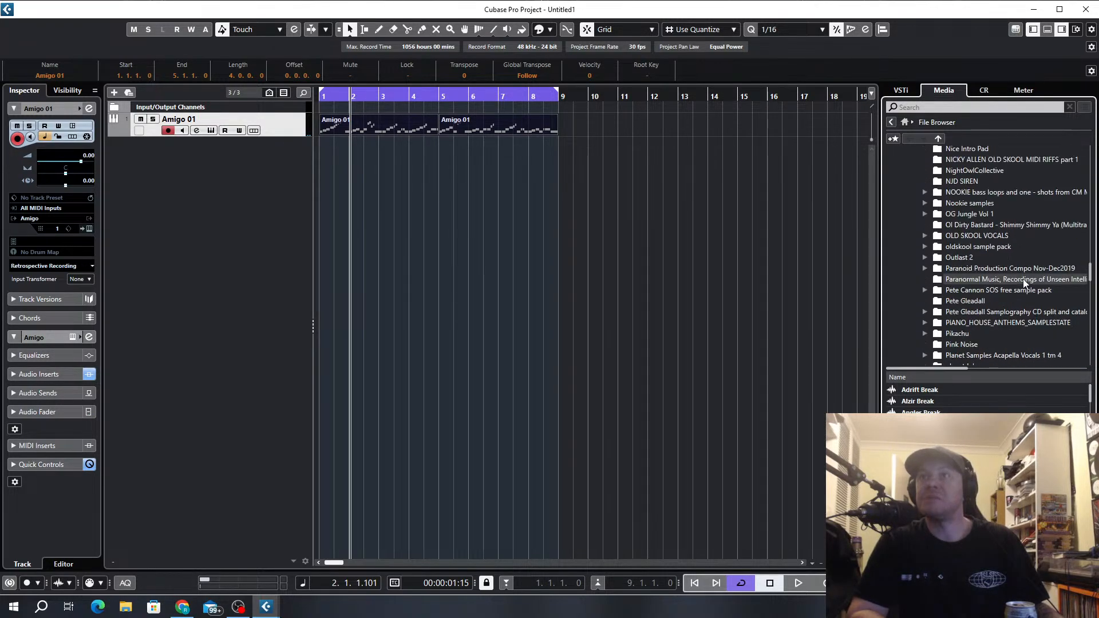
{"action": "scroll", "coordinate": [999, 246], "scroll_direction": "up", "scroll_amount": 2}
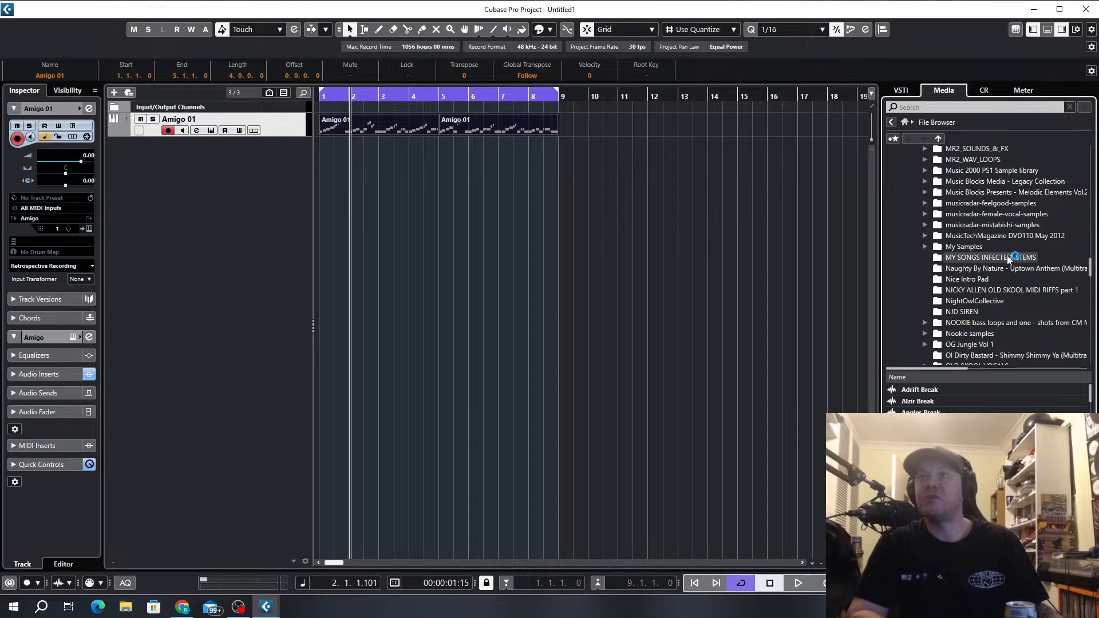
{"action": "left_click", "coordinate": [965, 247]}
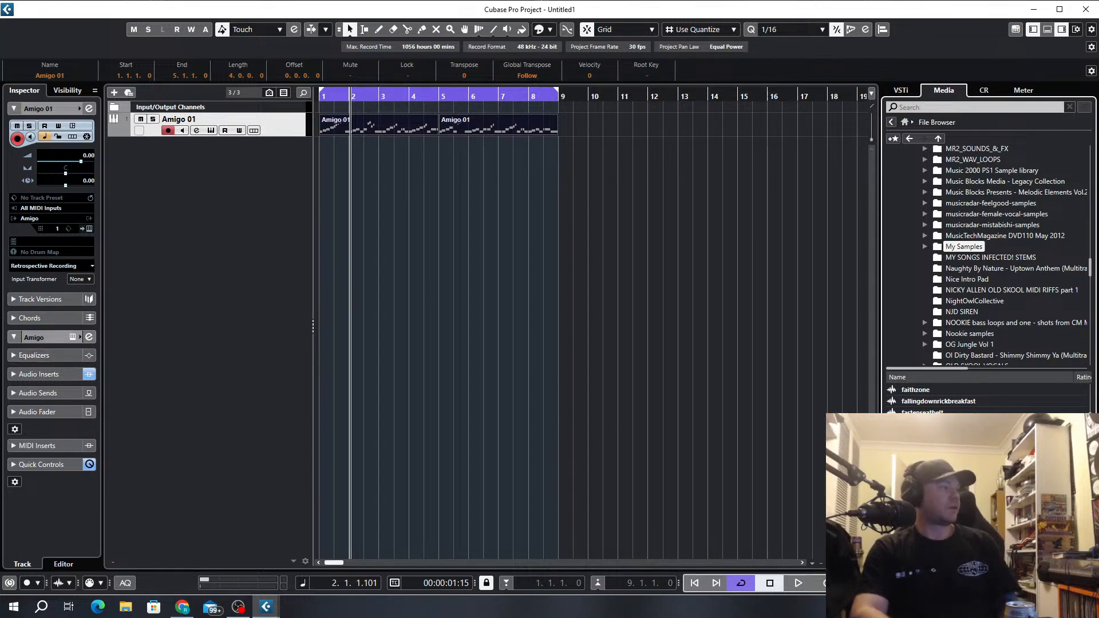
Import the favouritethings audio sample onto a new track below Amigo 01 and enlarge the track's height.
{"action": "key", "text": "alt+Tab"}
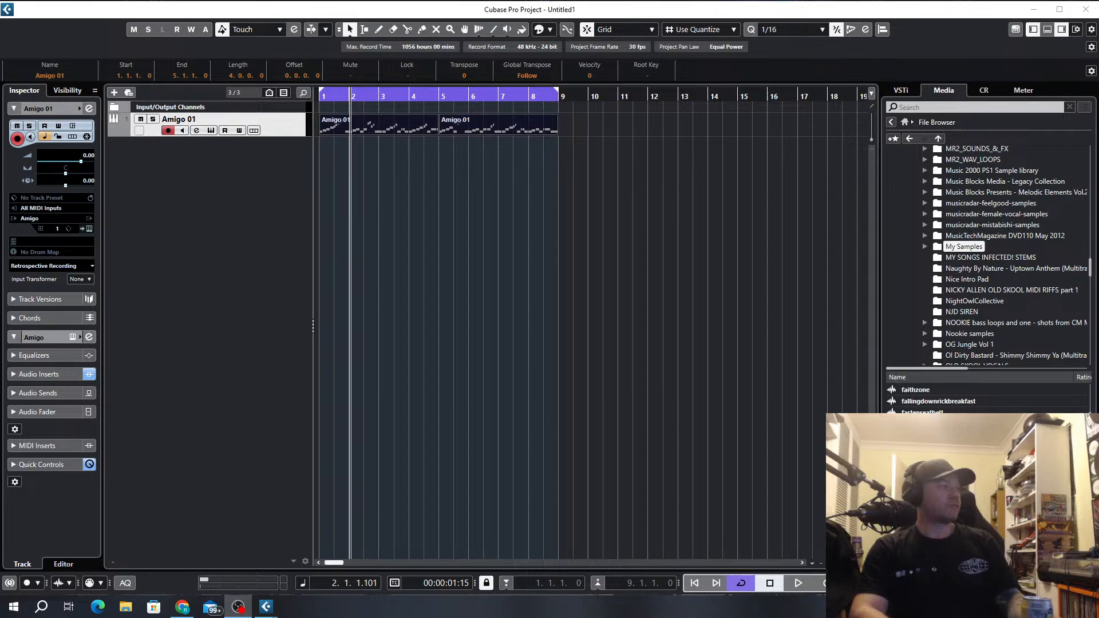
{"action": "key", "text": "alt+Tab"}
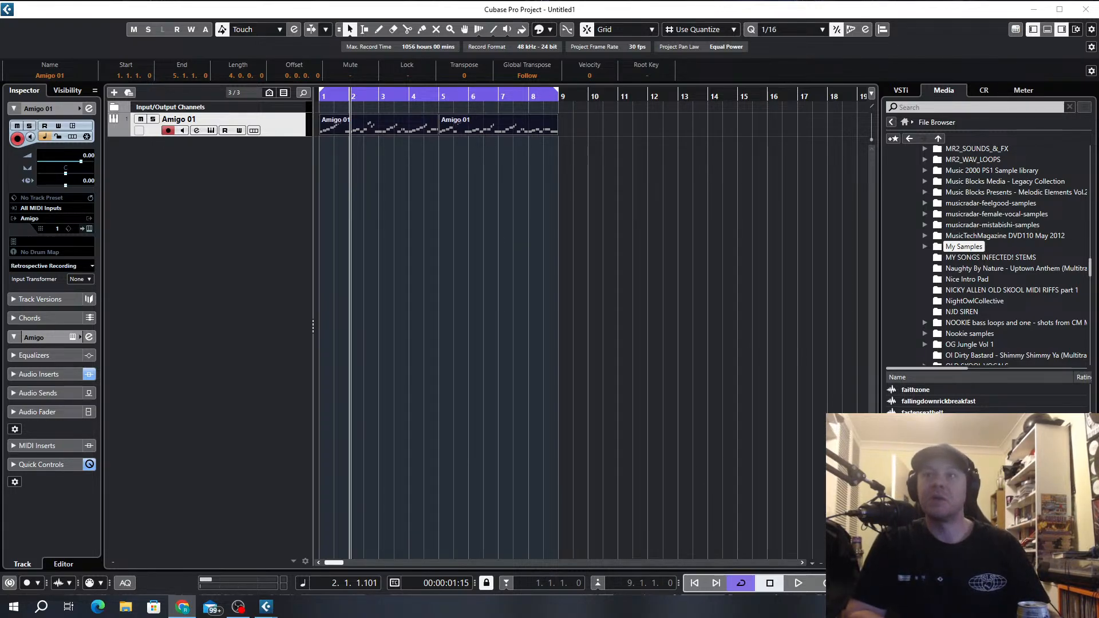
{"action": "key", "text": "alt+Tab"}
{"action": "left_click_drag", "start_coordinate": [916, 424], "coordinate": [363, 150]}
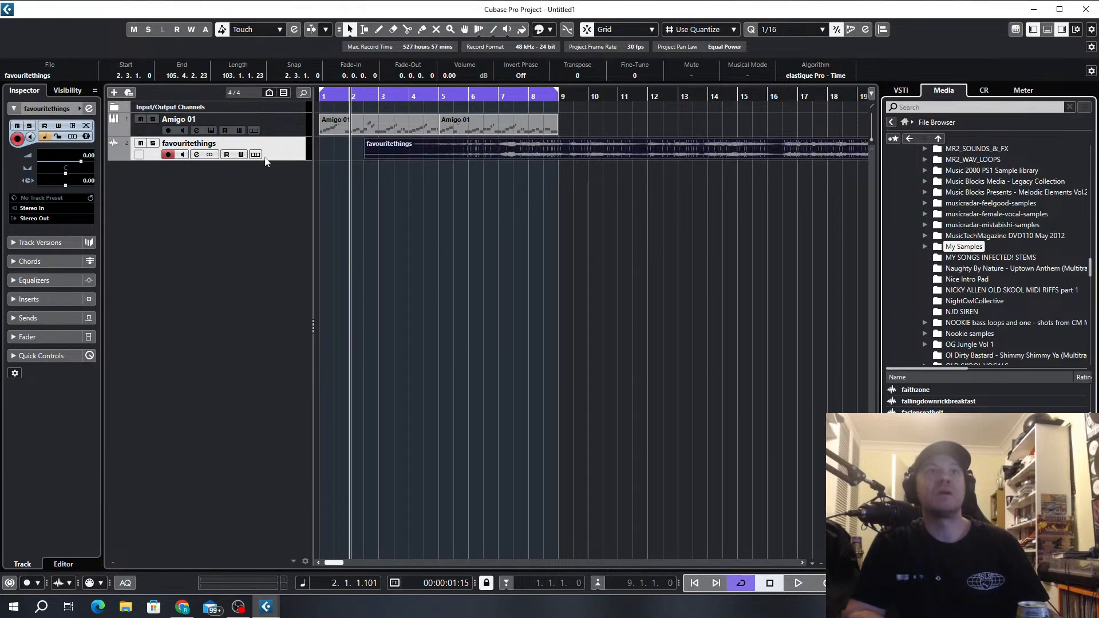
{"action": "left_click_drag", "start_coordinate": [272, 160], "coordinate": [298, 482]}
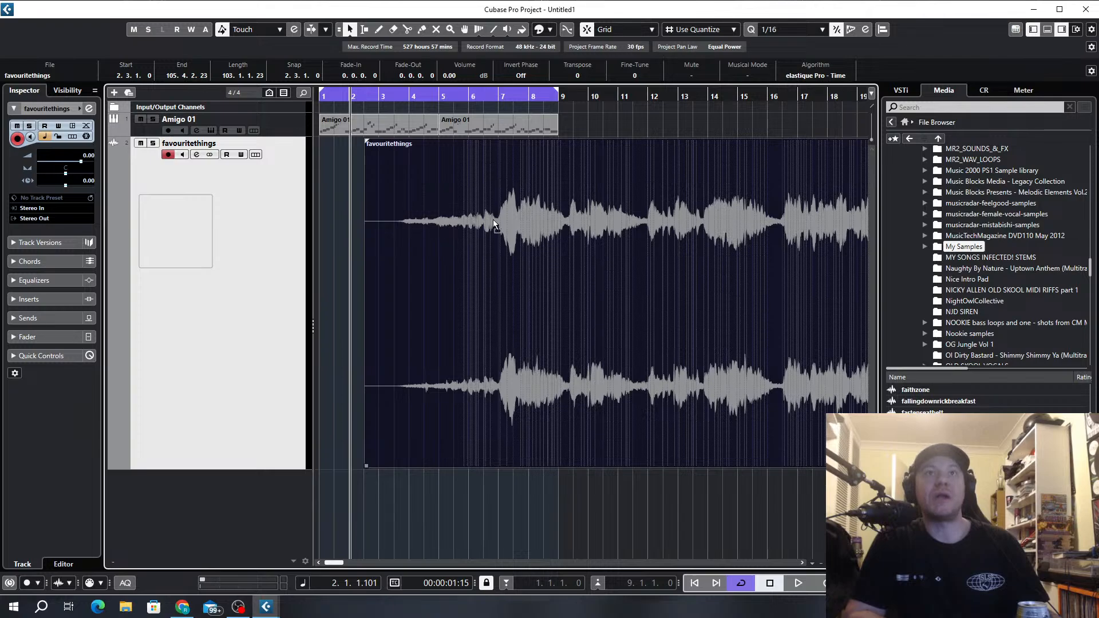
Move the favouritethings event to start at bar 9, set the locators around it, and audition its opening.
{"action": "left_click_drag", "start_coordinate": [493, 218], "coordinate": [618, 225]}
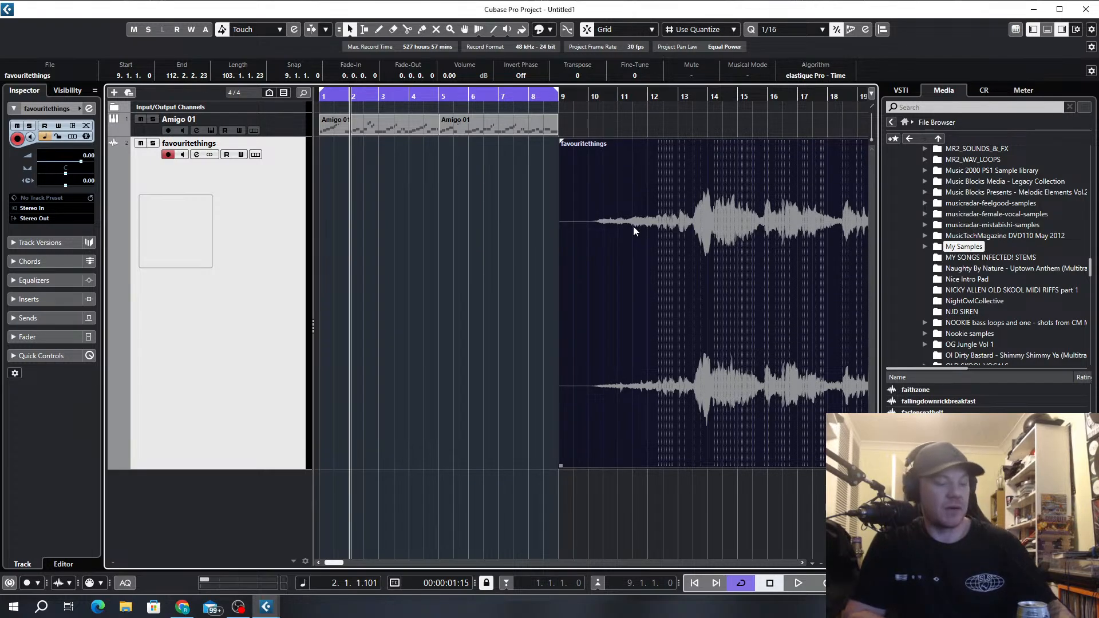
{"action": "key", "text": "p"}
{"action": "key", "text": "KP_1"}
{"action": "key", "text": "space"}
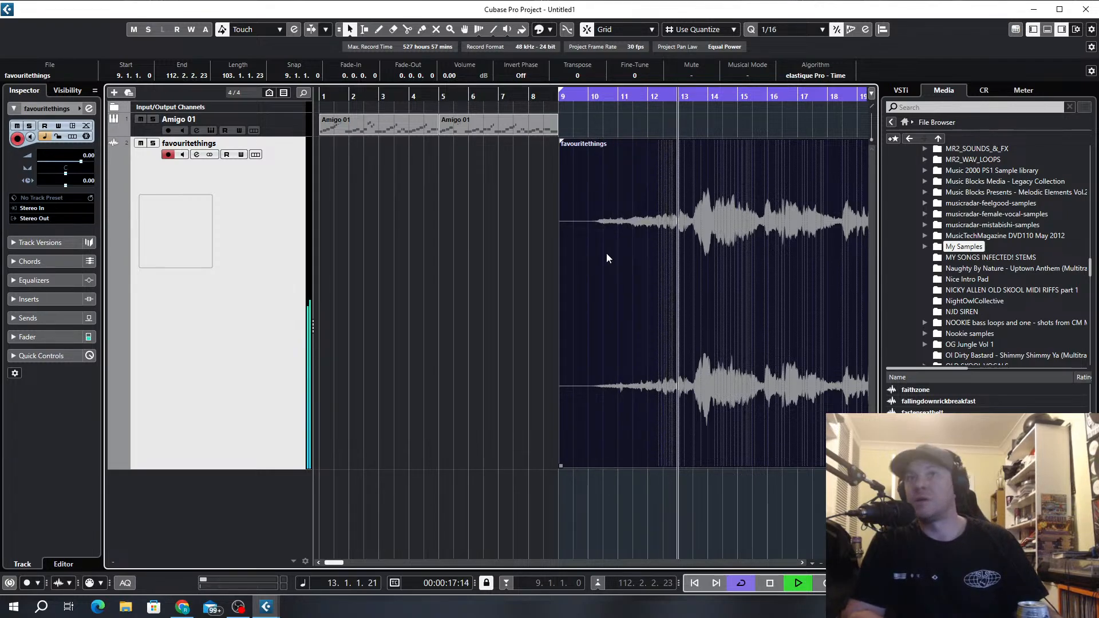
{"action": "key", "text": "space"}
Trim the silence off the favouritethings event so that it starts at 10.2.1.0.
{"action": "left_click_drag", "start_coordinate": [560, 466], "coordinate": [609, 463]}
{"action": "scroll", "coordinate": [582, 441], "scroll_direction": "up", "scroll_amount": 8}
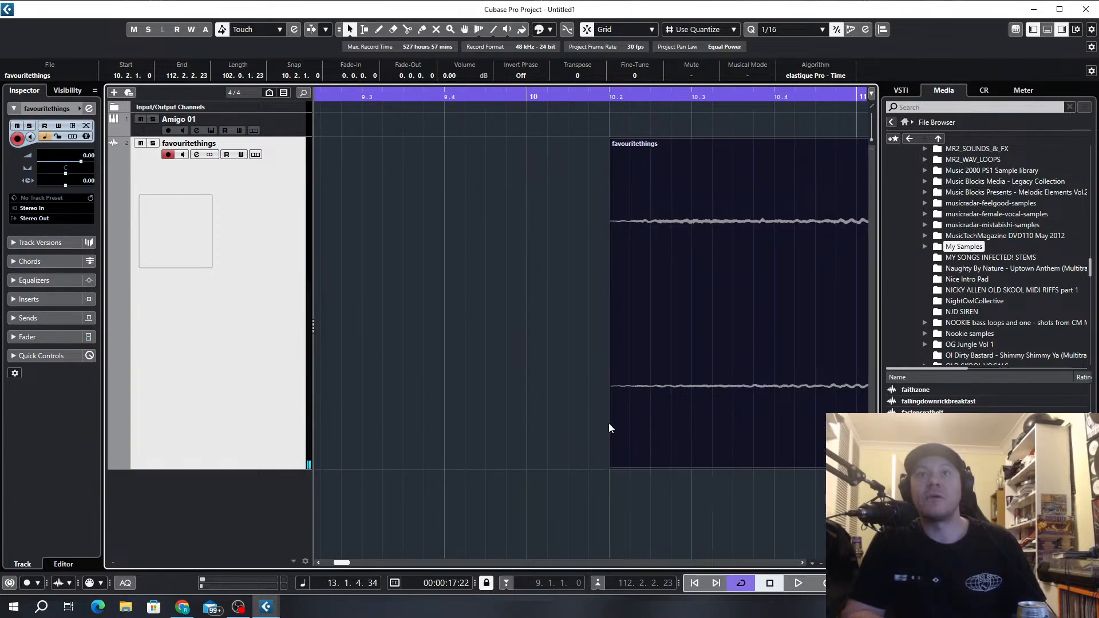
{"action": "scroll", "coordinate": [630, 401], "scroll_direction": "down", "scroll_amount": 6}
Audition the swell up to bar 13 and split the favouritethings event at 13.2.4.48.
{"action": "key", "text": "space"}
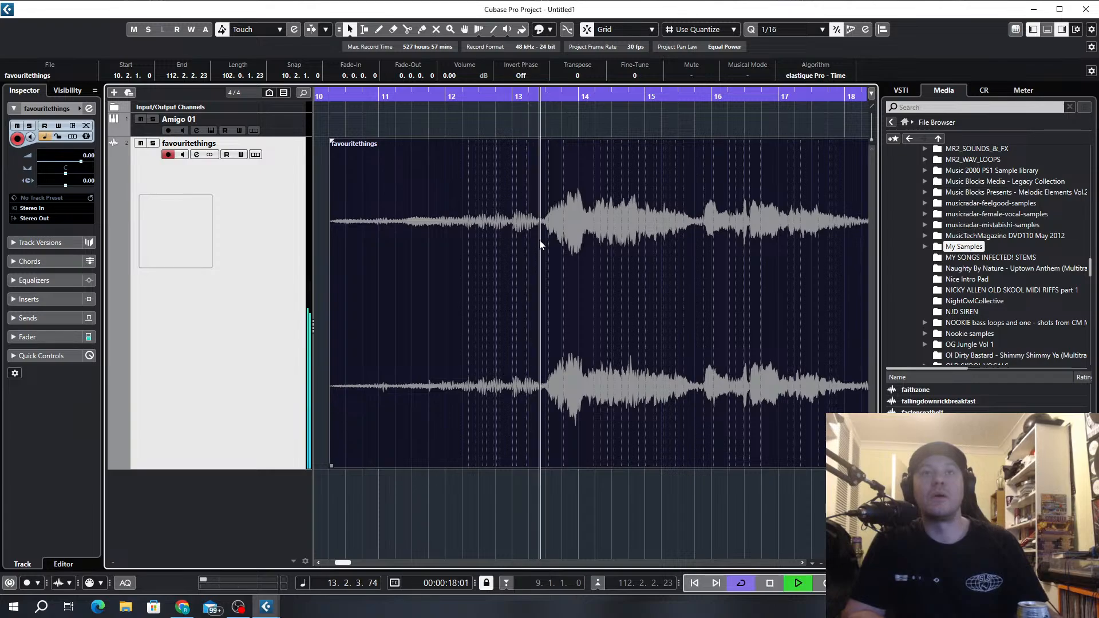
{"action": "scroll", "coordinate": [607, 187], "scroll_direction": "up", "scroll_amount": 5}
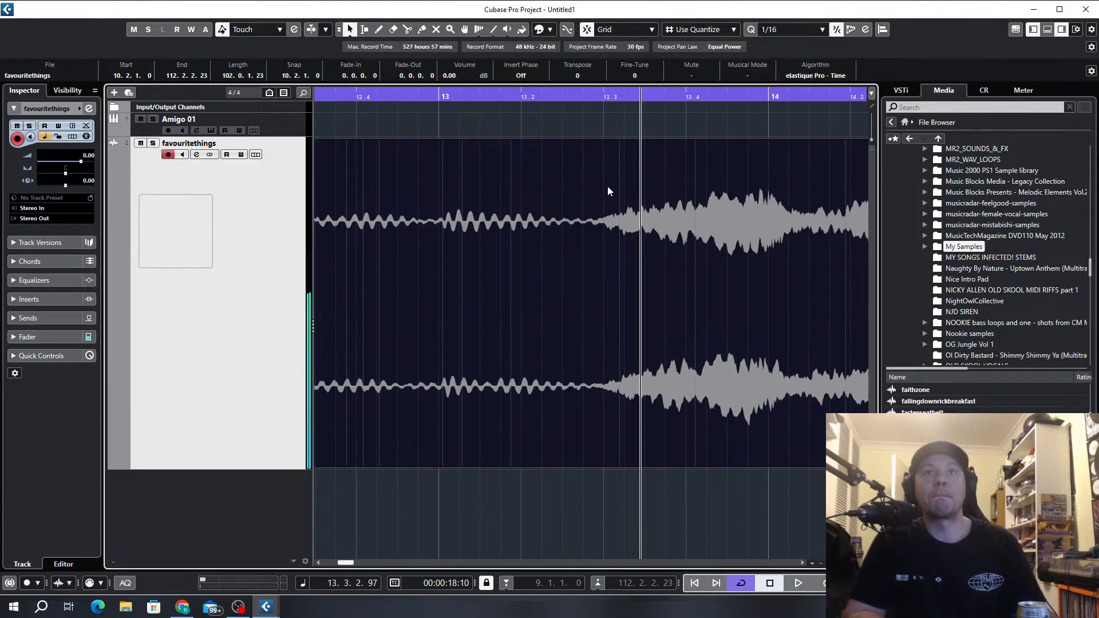
{"action": "left_click", "coordinate": [405, 29]}
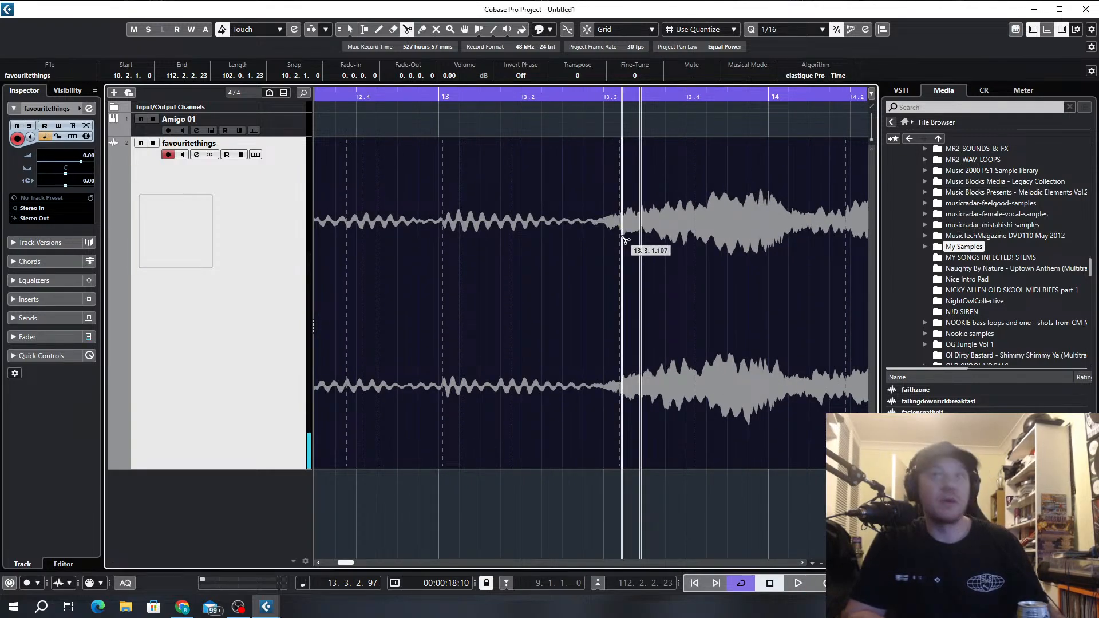
{"action": "scroll", "coordinate": [625, 239], "scroll_direction": "up", "scroll_amount": 3}
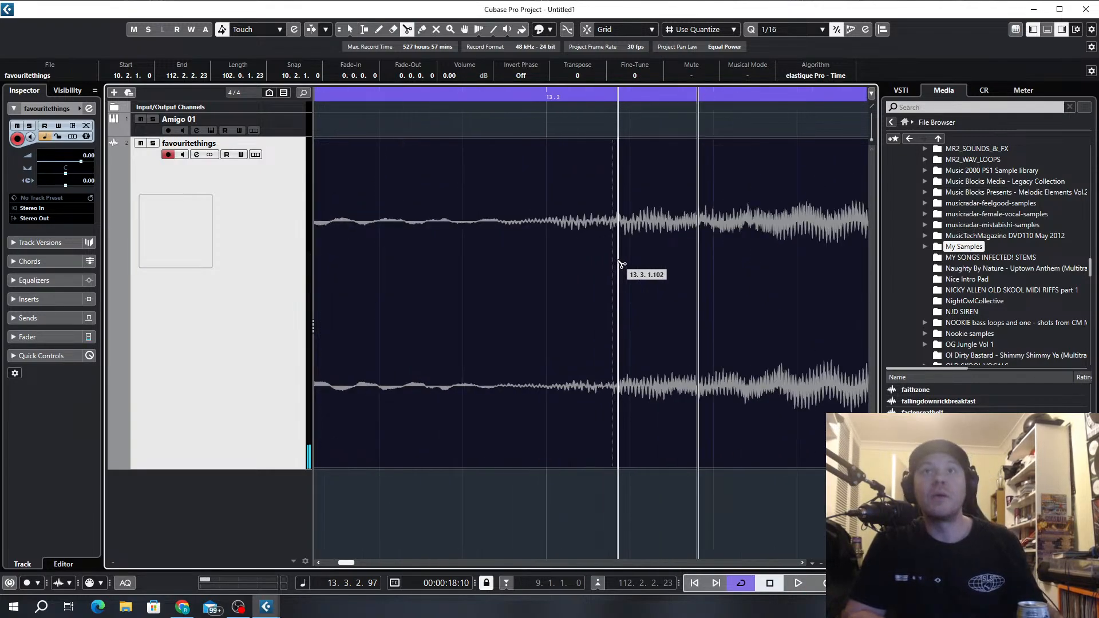
{"action": "left_click", "coordinate": [498, 246]}
{"action": "scroll", "coordinate": [673, 366], "scroll_direction": "down", "scroll_amount": 4}
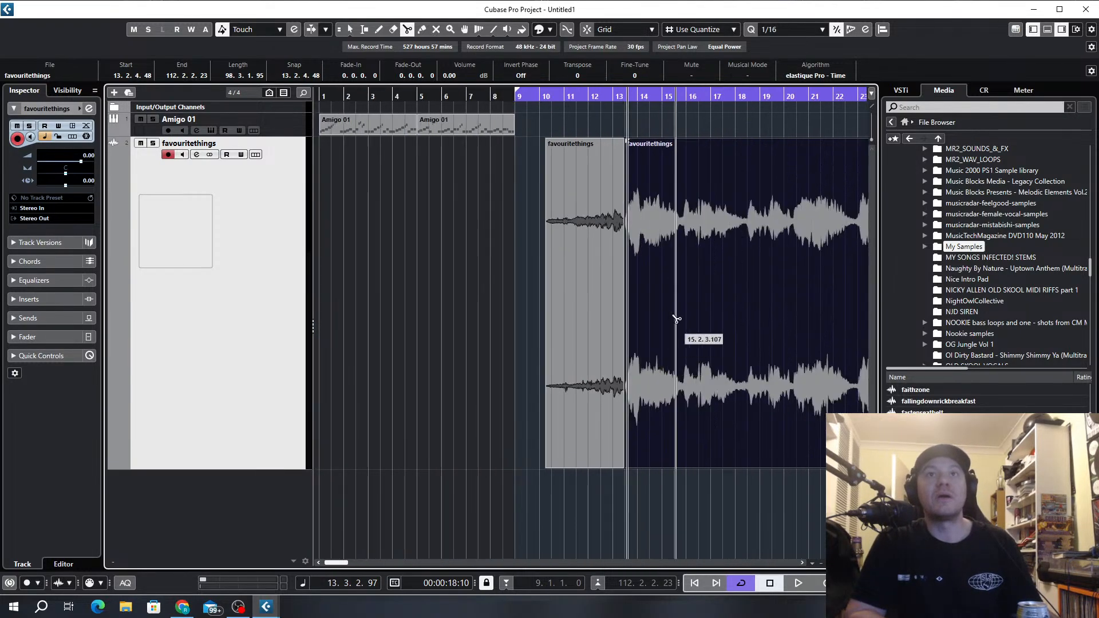
Bounce the short segment before the split to a new audio file and raise its event volume to 4.79 dB.
{"action": "left_click", "coordinate": [353, 29]}
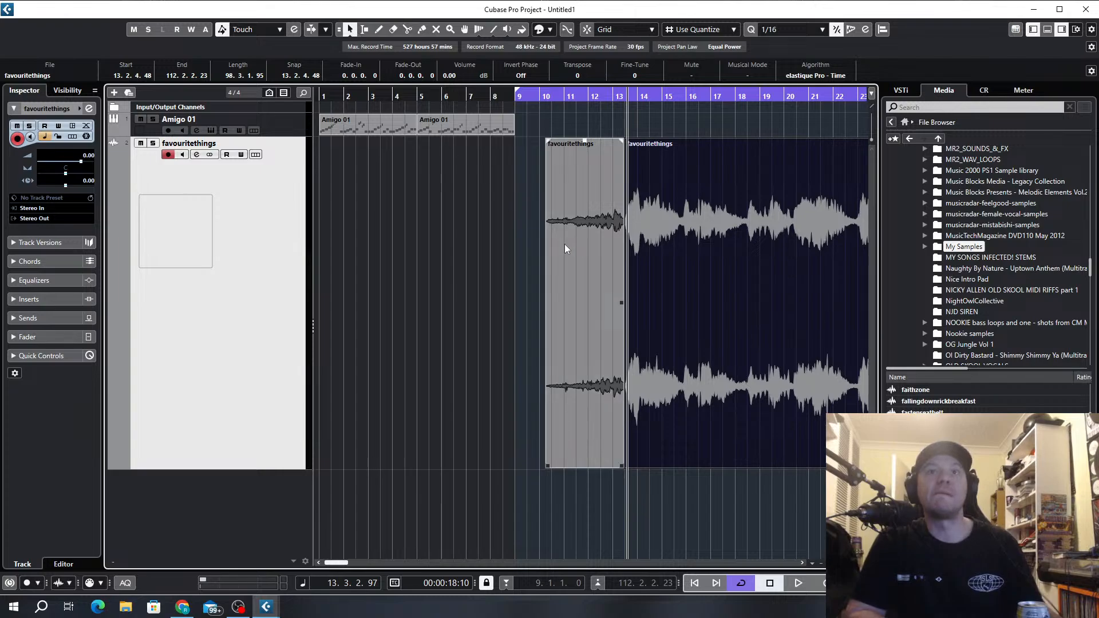
{"action": "left_click", "coordinate": [574, 247]}
{"action": "key", "text": "ctrl+b"}
{"action": "key", "text": "Return"}
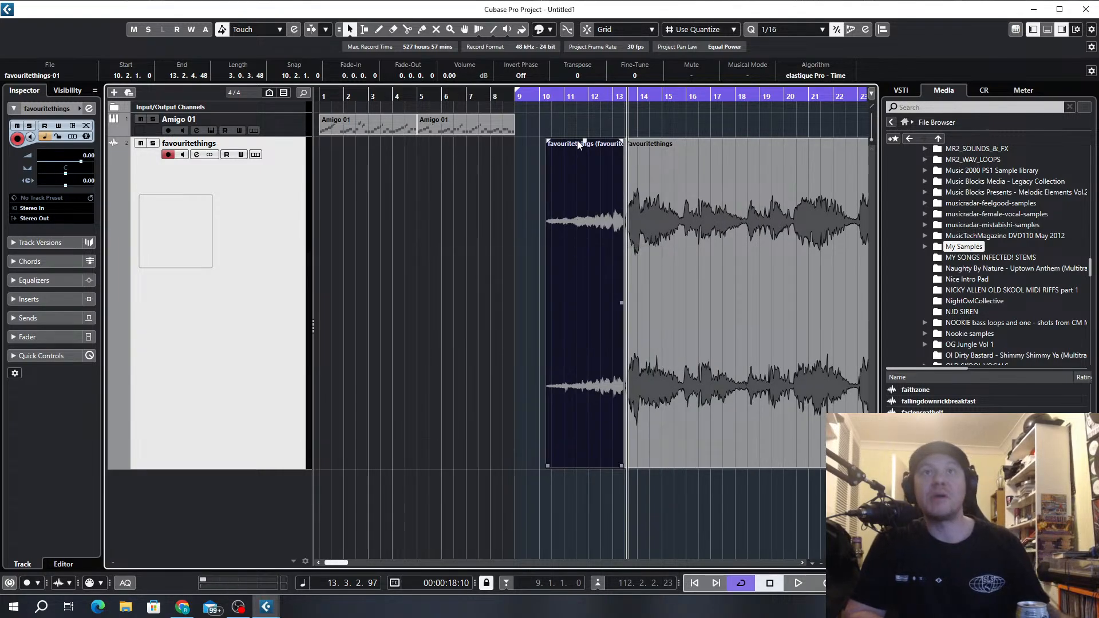
{"action": "left_click_drag", "start_coordinate": [584, 139], "coordinate": [579, 5]}
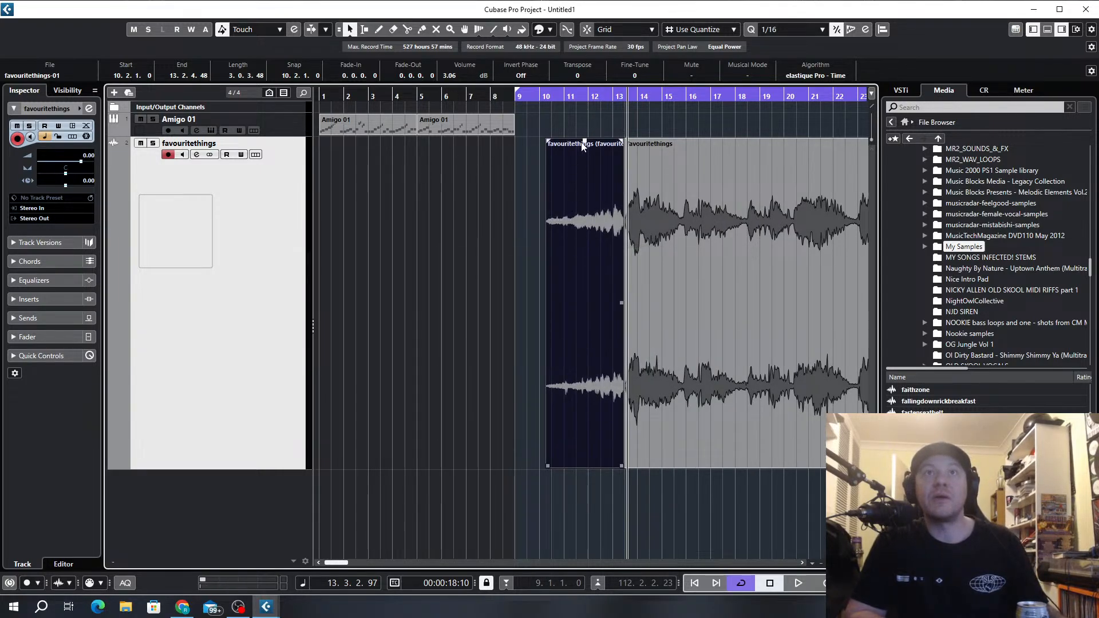
{"action": "left_click_drag", "start_coordinate": [585, 141], "coordinate": [585, 46]}
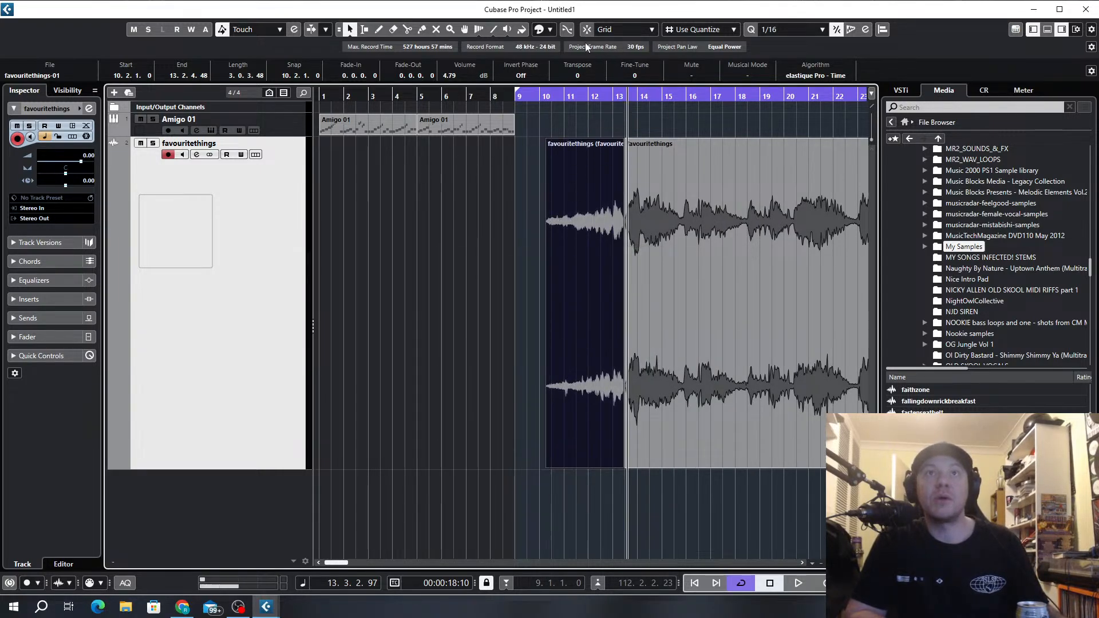
Normalize the bounced segment to a maximum peak level of -3.30 dB with offline processing.
{"action": "right_click", "coordinate": [585, 188]}
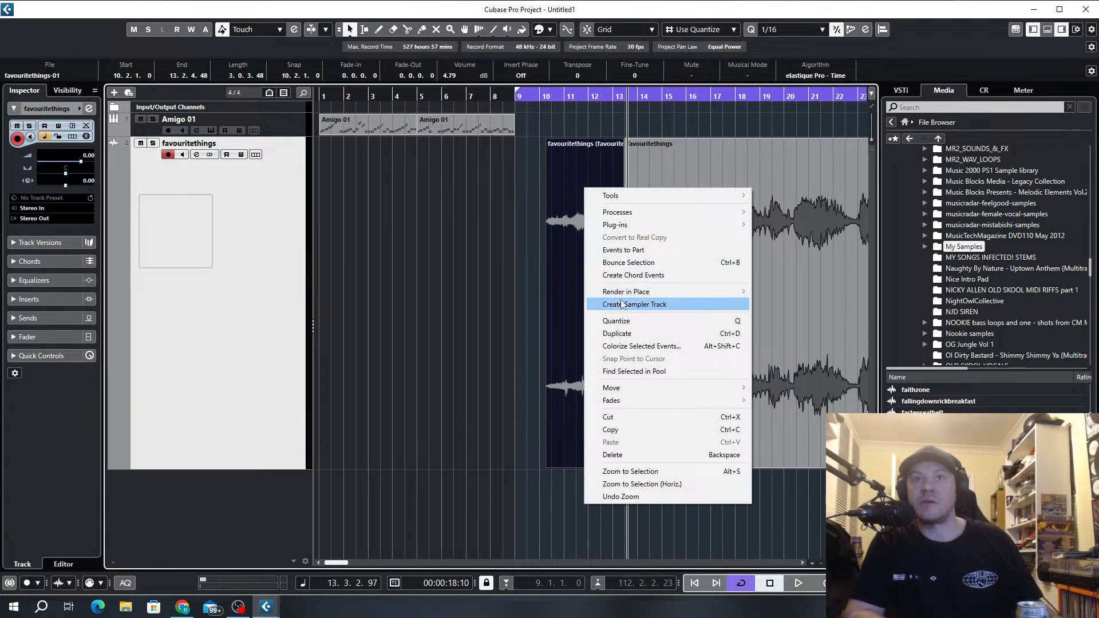
{"action": "mouse_move", "coordinate": [641, 213]}
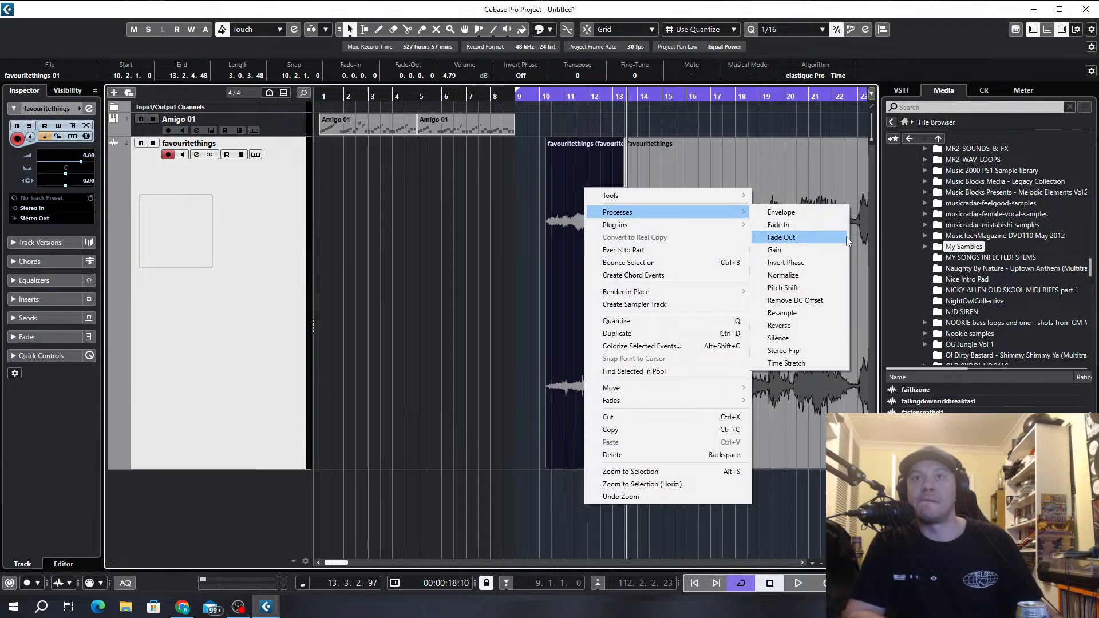
{"action": "left_click", "coordinate": [792, 275]}
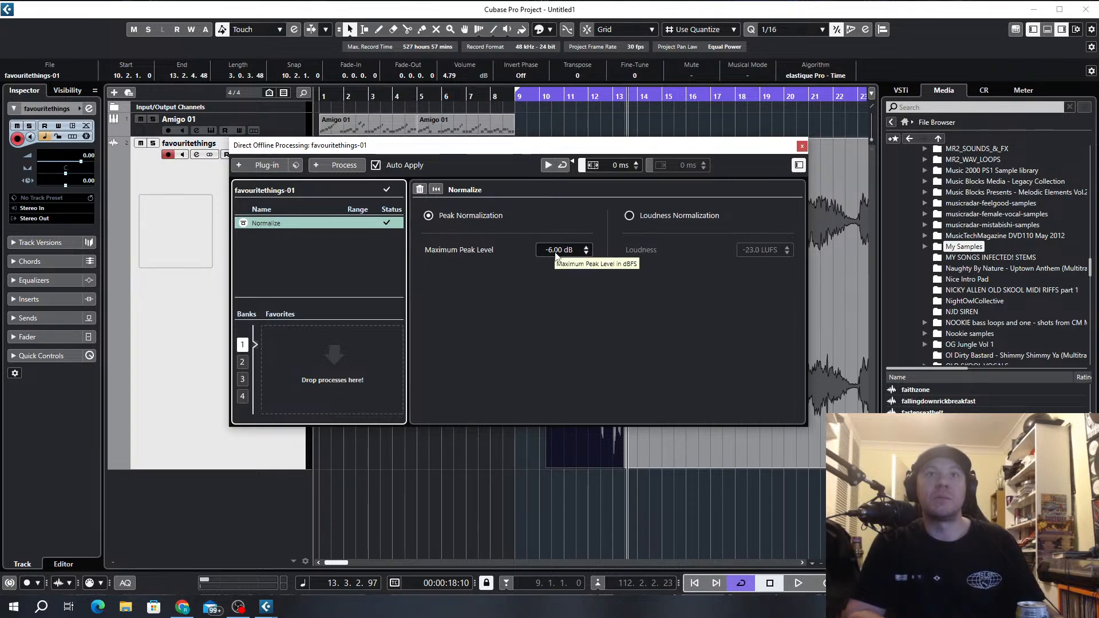
{"action": "left_click_drag", "start_coordinate": [558, 249], "coordinate": [559, 278]}
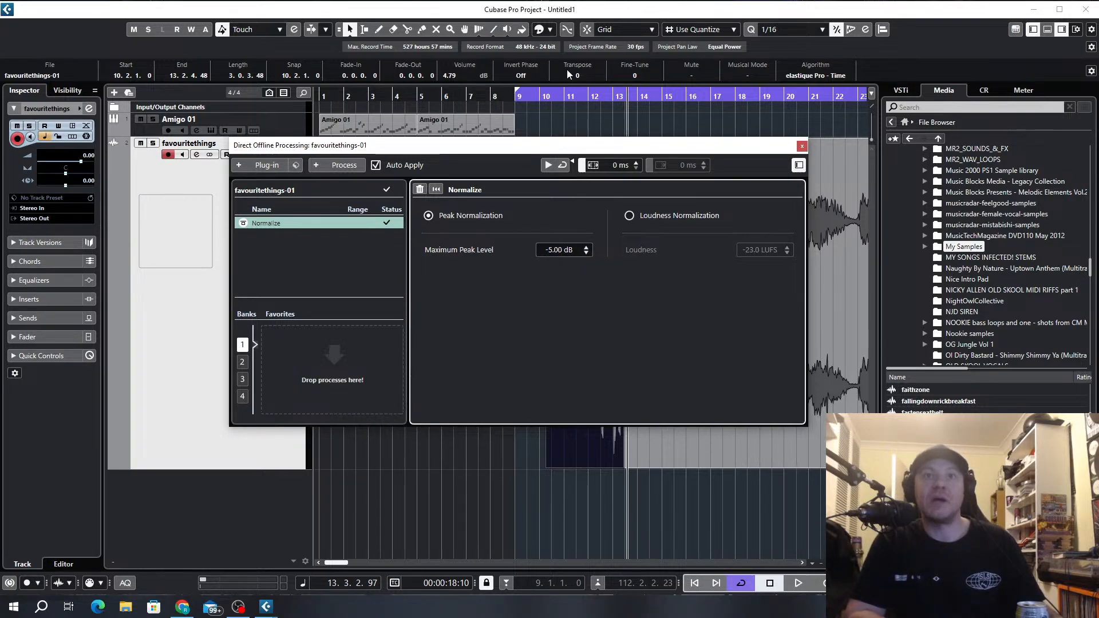
{"action": "left_click_drag", "start_coordinate": [567, 70], "coordinate": [569, 1]}
{"action": "left_click_drag", "start_coordinate": [557, 249], "coordinate": [526, 38]}
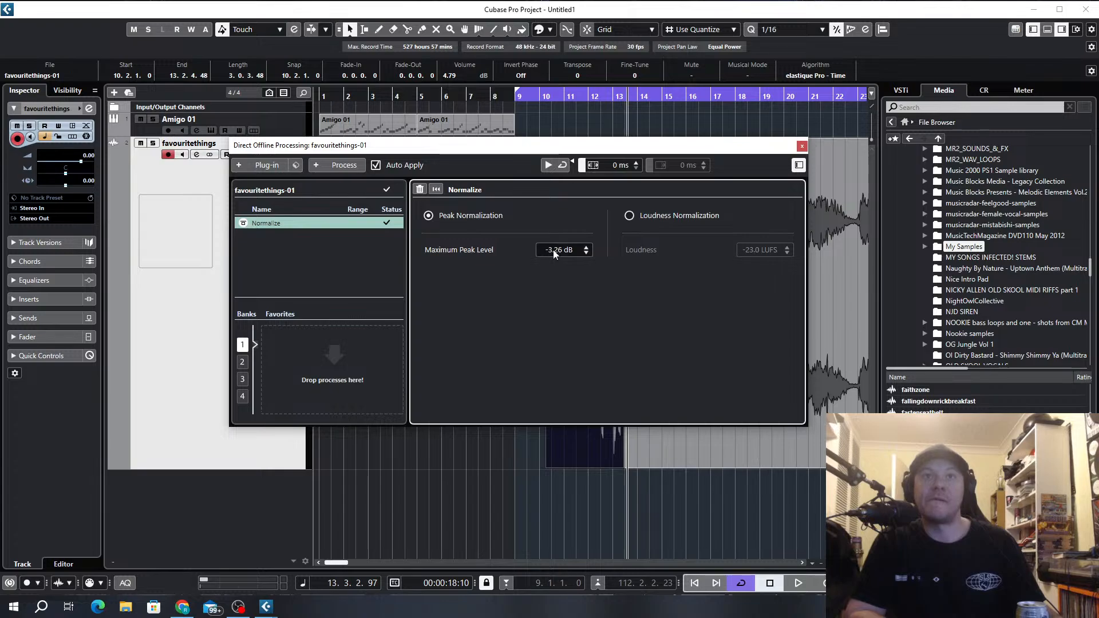
{"action": "left_click_drag", "start_coordinate": [553, 249], "coordinate": [552, 202]}
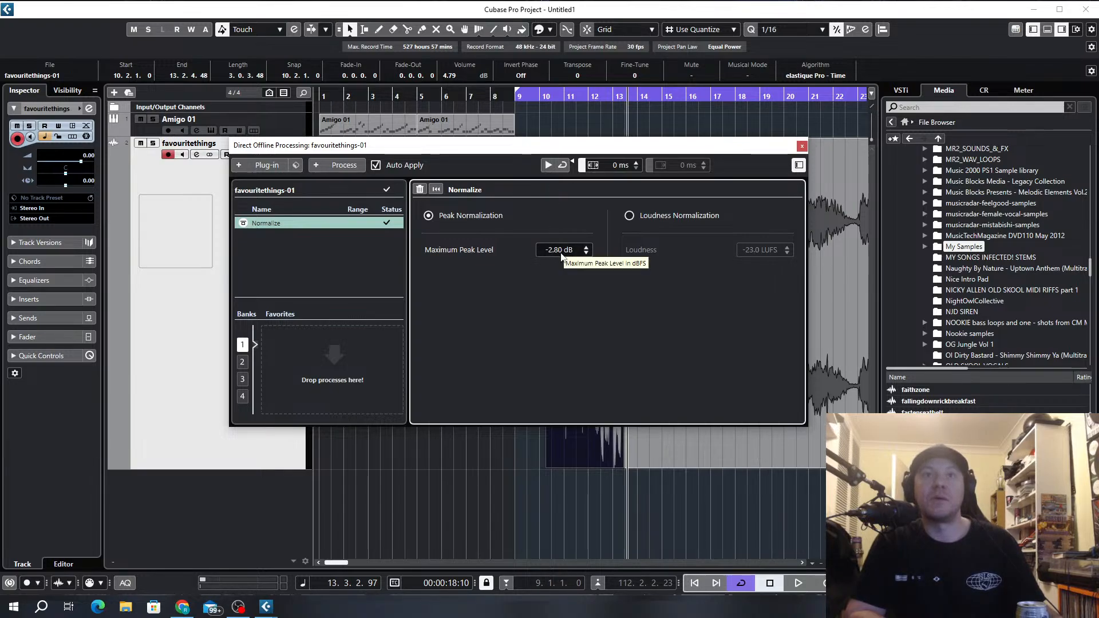
{"action": "left_click_drag", "start_coordinate": [560, 254], "coordinate": [555, 288]}
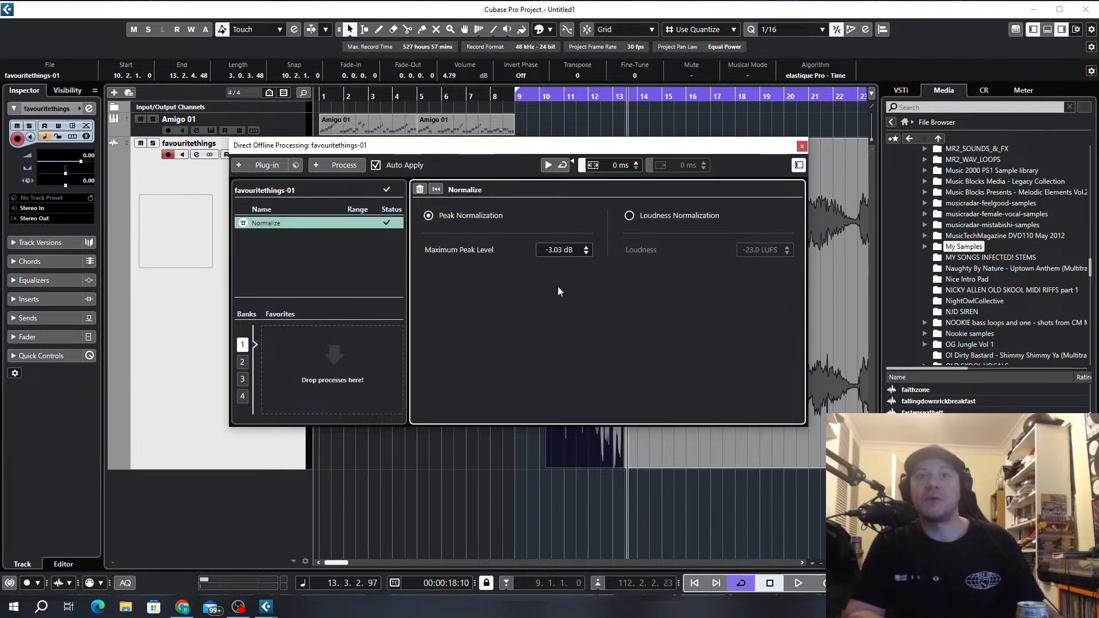
{"action": "left_click_drag", "start_coordinate": [553, 250], "coordinate": [559, 279]}
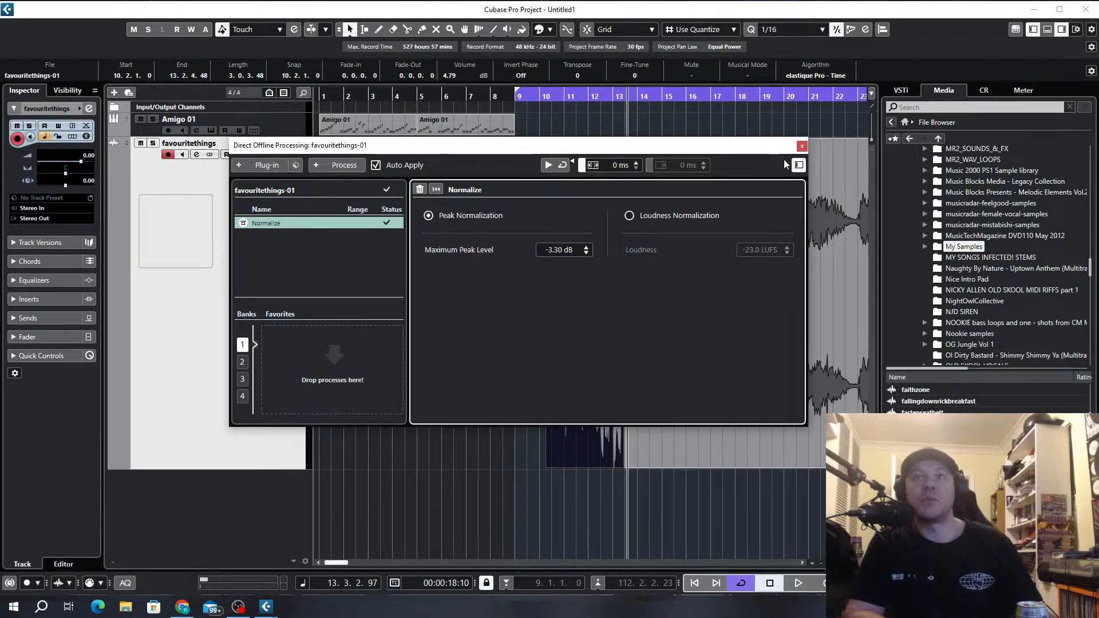
{"action": "left_click", "coordinate": [802, 146]}
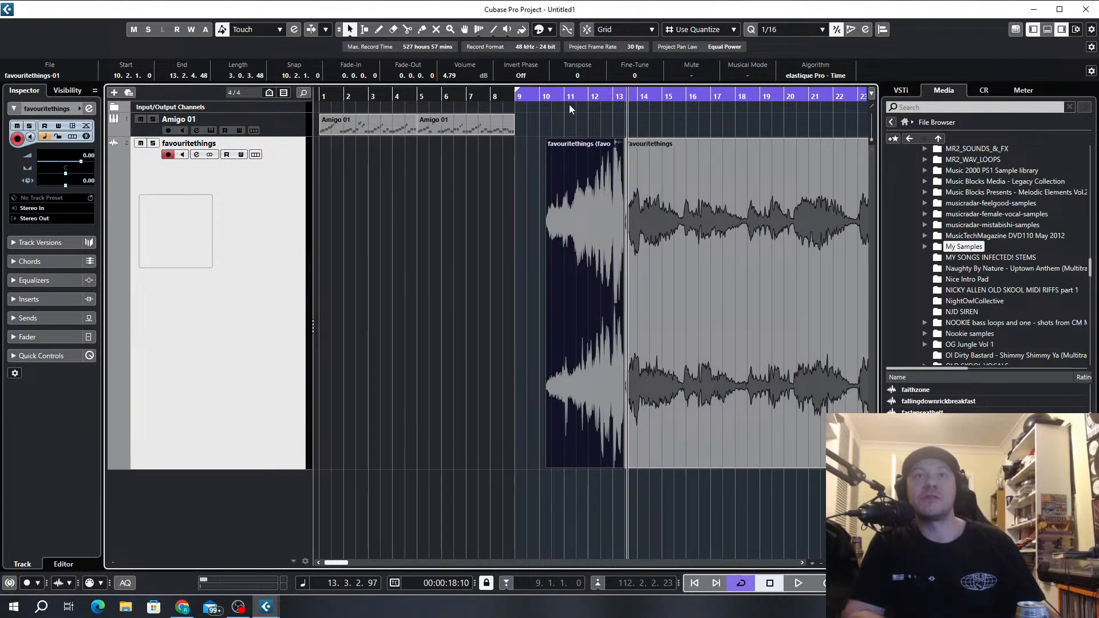
Audition the normalized segment from about bar 10 and lower its event volume to -0.06 dB.
{"action": "left_click", "coordinate": [547, 95]}
{"action": "key", "text": "space"}
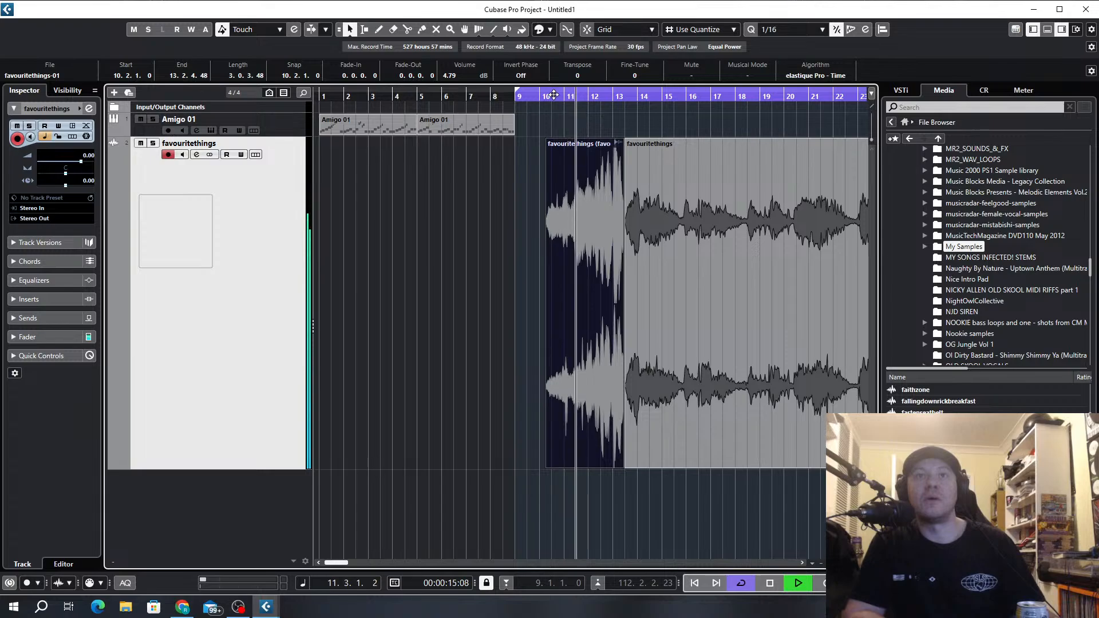
{"action": "key", "text": "space"}
{"action": "left_click_drag", "start_coordinate": [589, 148], "coordinate": [589, 381]}
{"action": "key", "text": "space"}
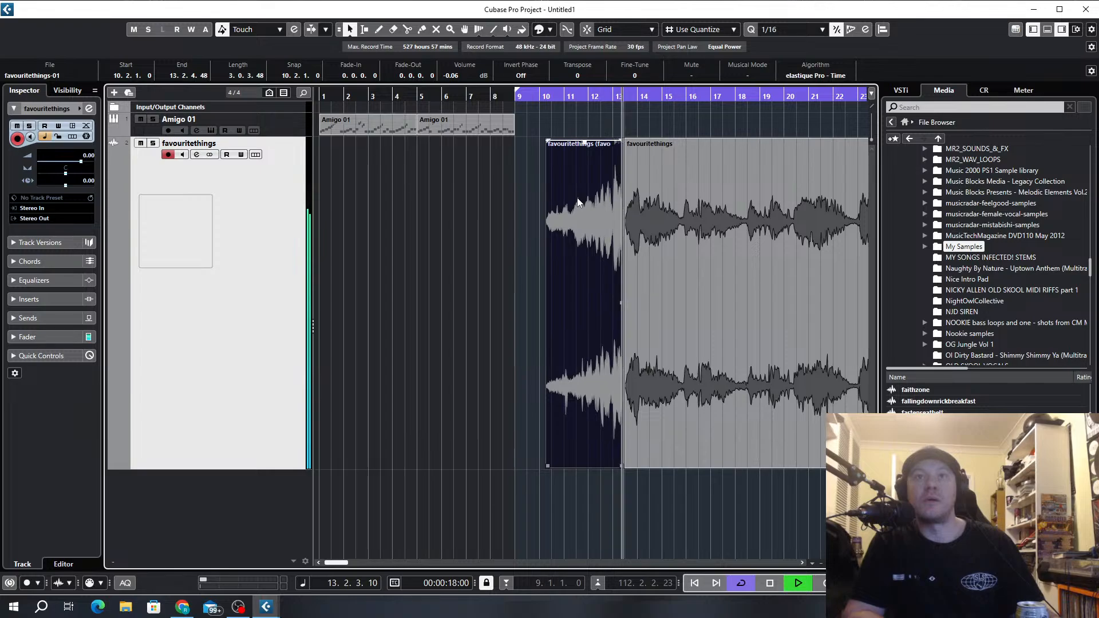
{"action": "key", "text": "space"}
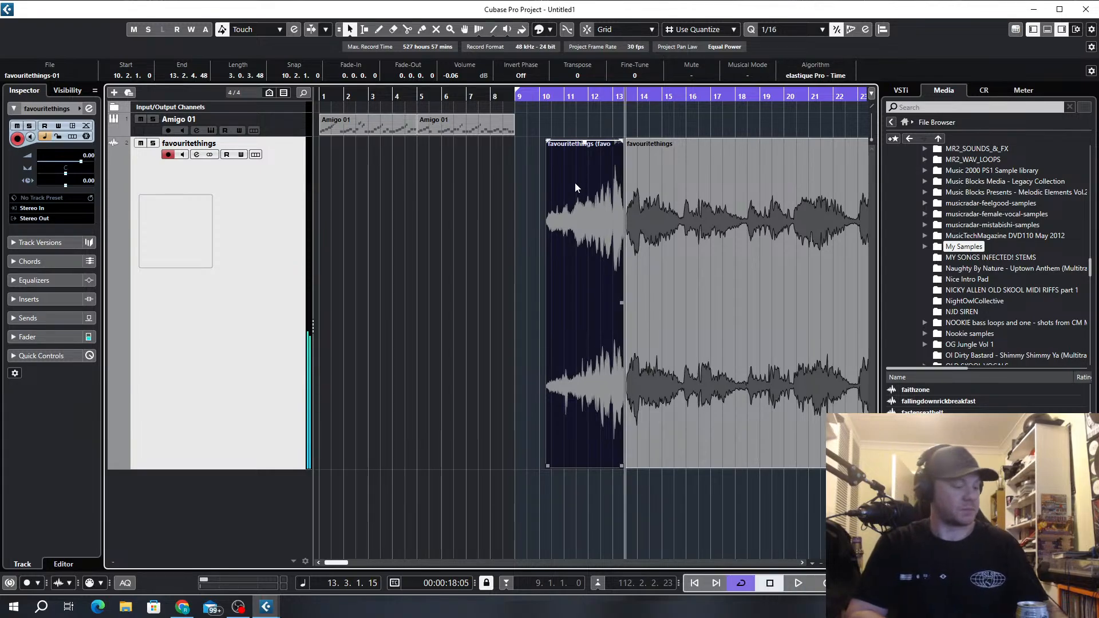
Bounce the volume-adjusted favouritethings segment to a new audio file and move it to start at bar 9.
{"action": "key", "text": "ctrl+b"}
{"action": "key", "text": "Return"}
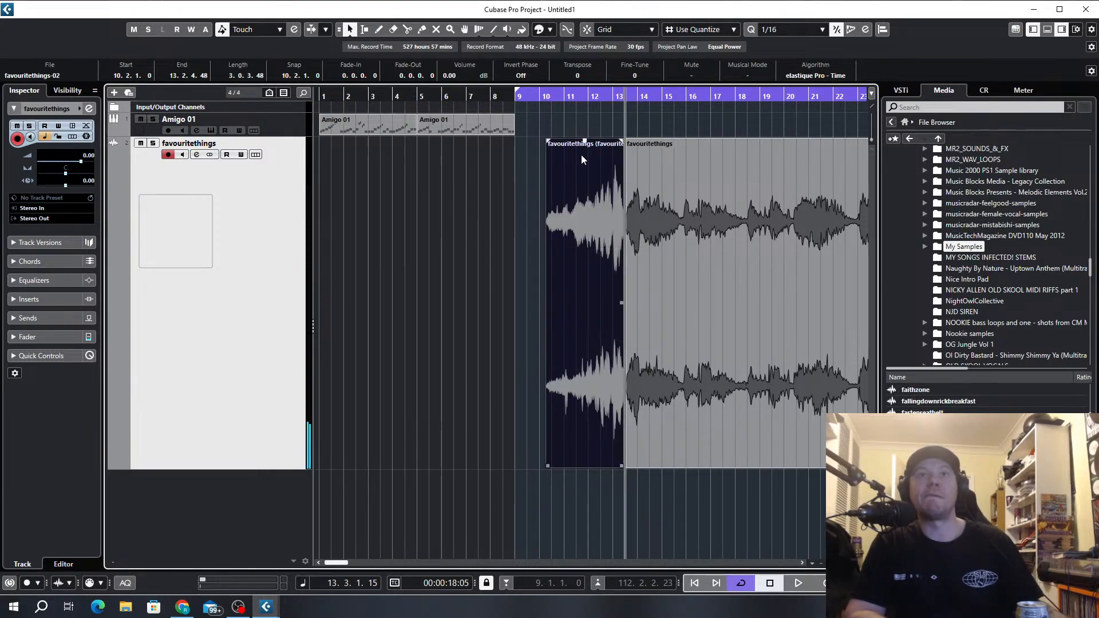
{"action": "left_click_drag", "start_coordinate": [574, 187], "coordinate": [549, 188]}
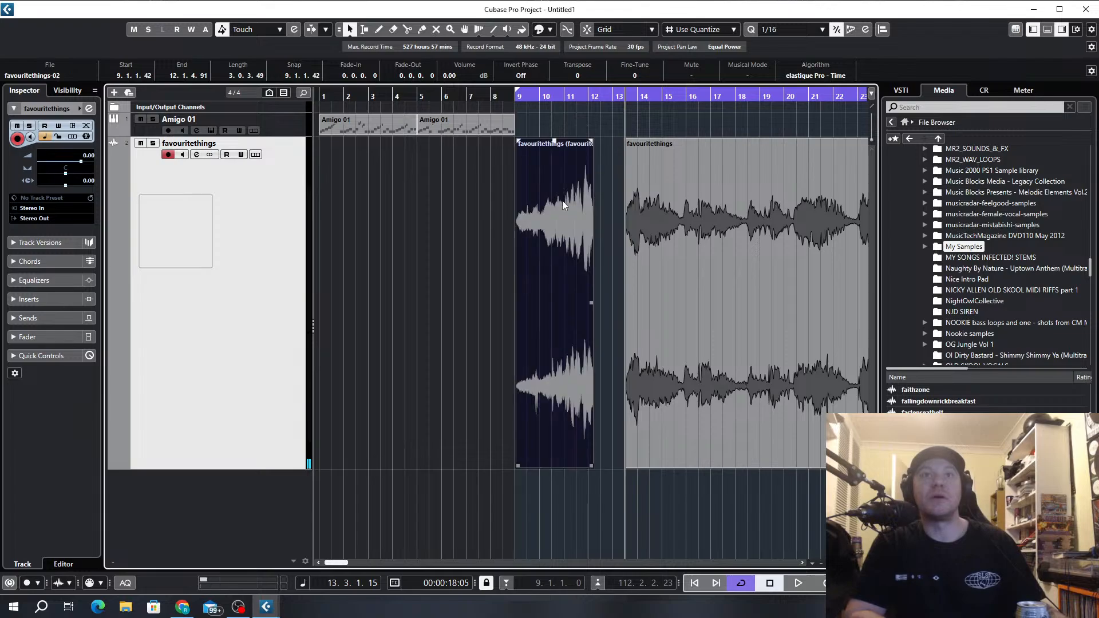
Add a second Amigo instrument track and load favouritethings-02 from the Favourite Things project's Audio folder into its sampler.
{"action": "left_click", "coordinate": [115, 92]}
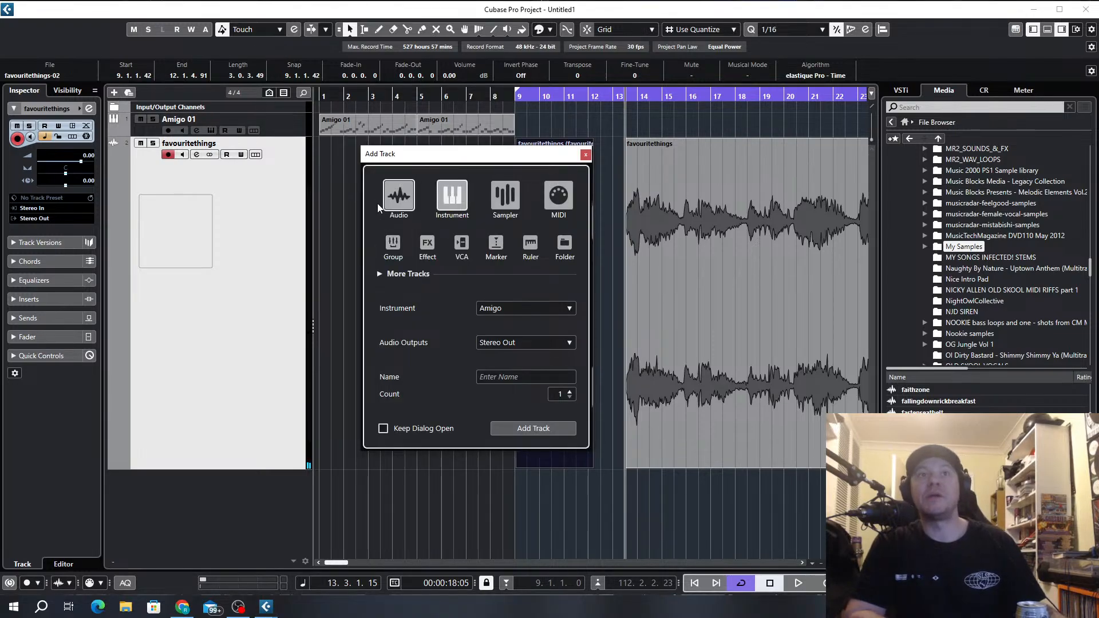
{"action": "left_click", "coordinate": [533, 428]}
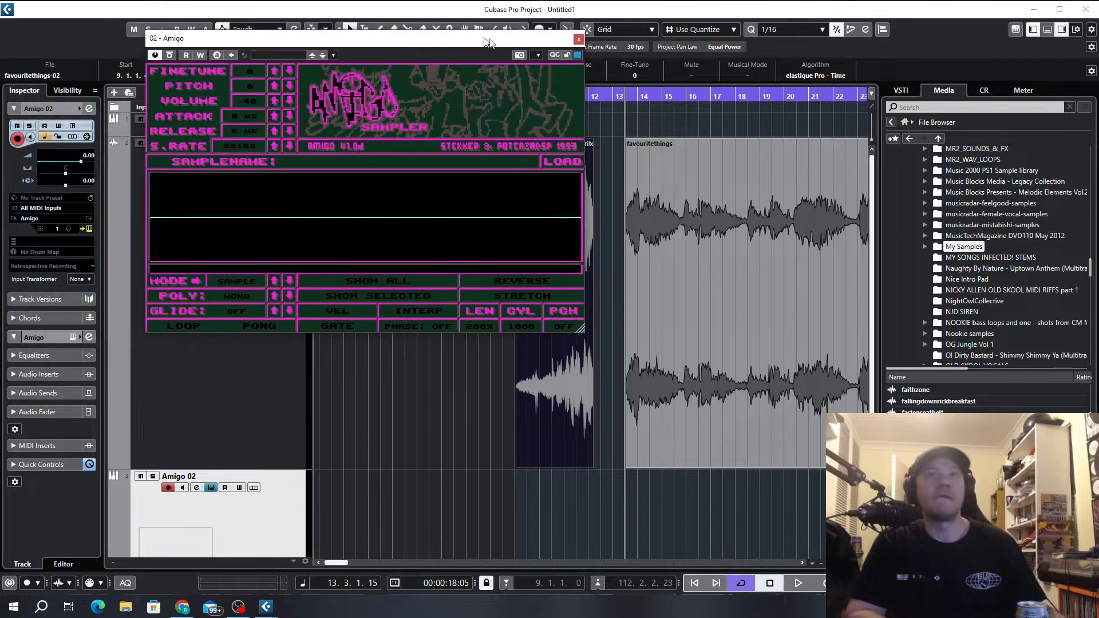
{"action": "left_click", "coordinate": [568, 177]}
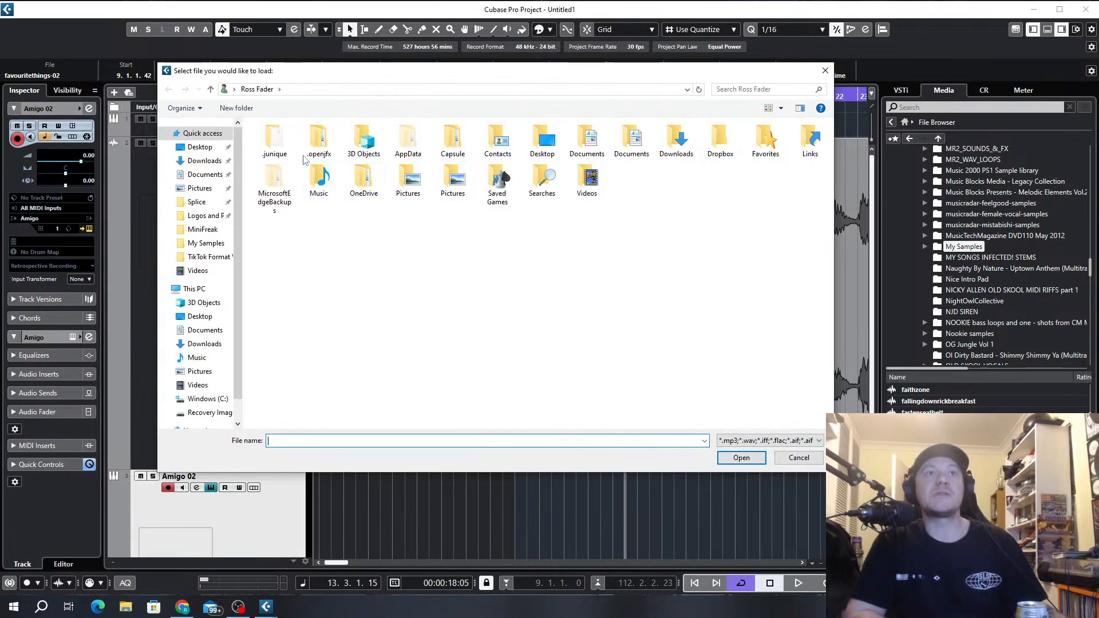
{"action": "left_click", "coordinate": [199, 147]}
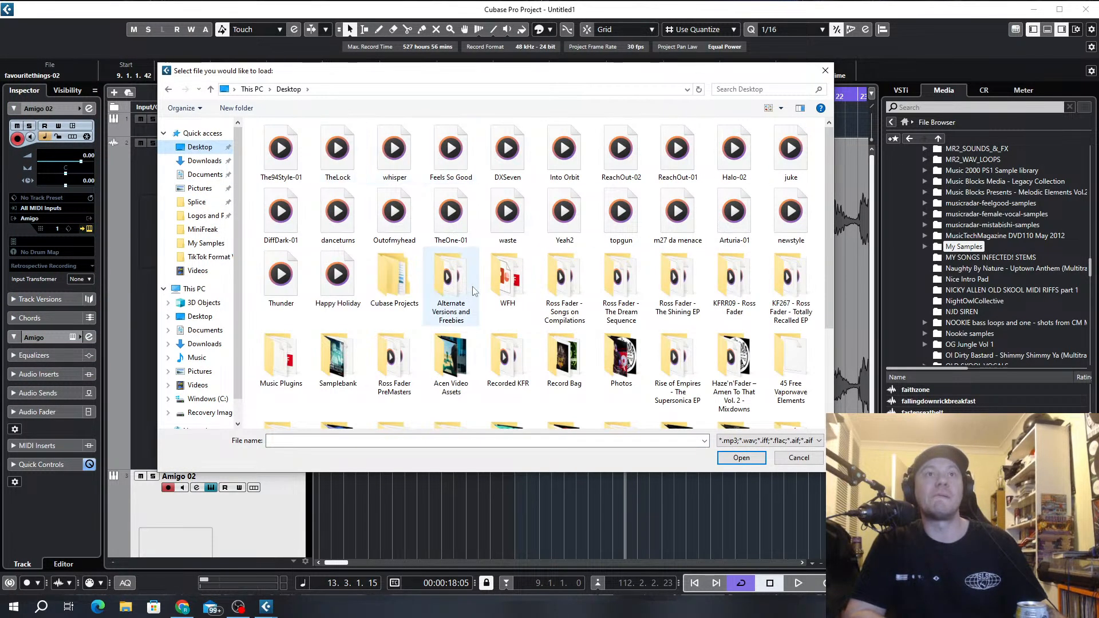
{"action": "double_click", "coordinate": [383, 272]}
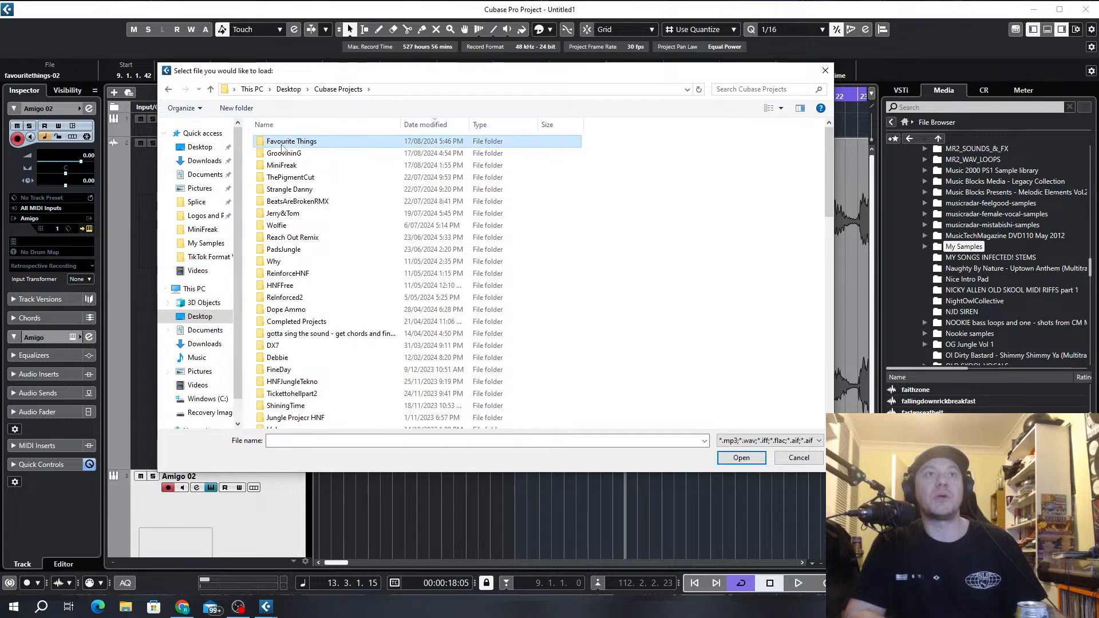
{"action": "double_click", "coordinate": [286, 141]}
{"action": "double_click", "coordinate": [288, 141]}
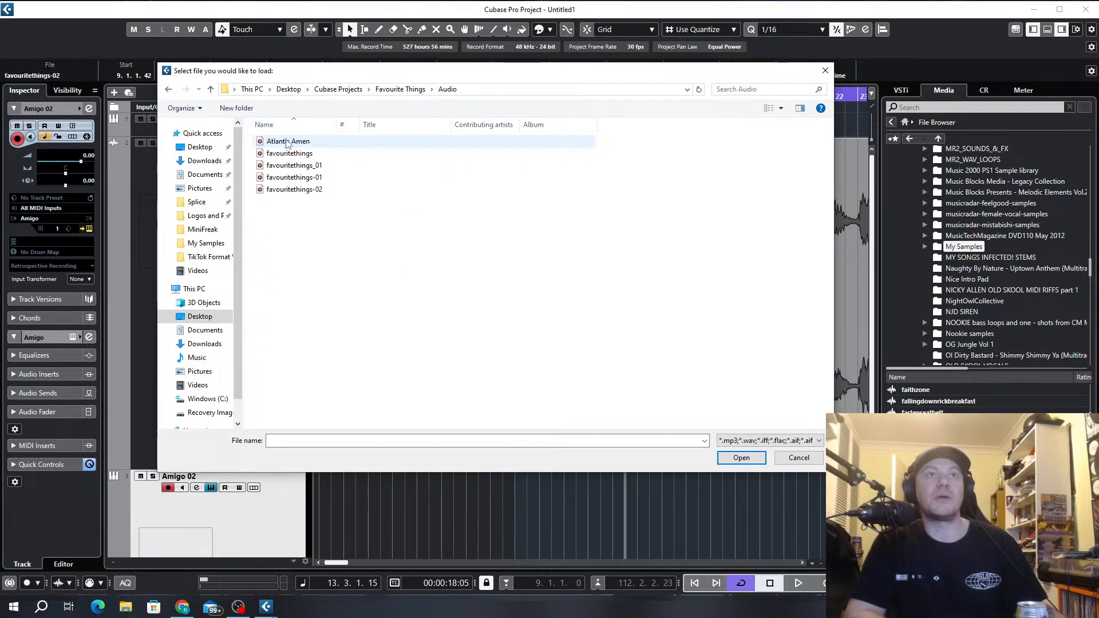
{"action": "left_click", "coordinate": [296, 189]}
{"action": "left_click", "coordinate": [744, 461]}
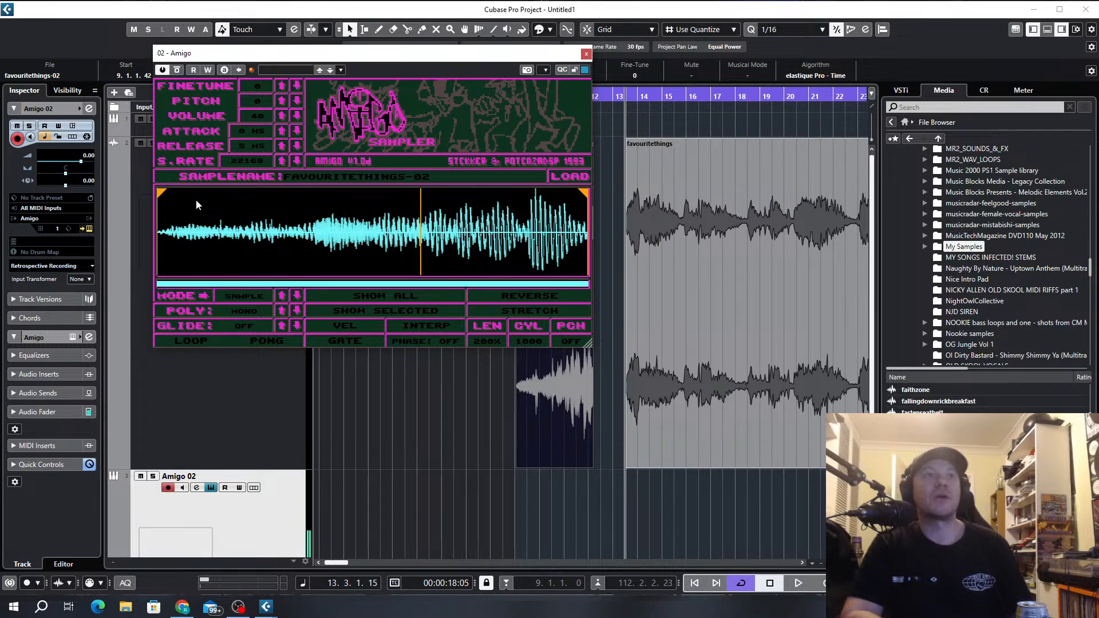
Move the favouritethings-02 sample's start marker slightly inward in Amigo and close the sampler window.
{"action": "mouse_move", "coordinate": [162, 195]}
{"action": "left_mouse_down"}
{"action": "mouse_move", "coordinate": [315, 214]}
{"action": "mouse_move", "coordinate": [379, 197]}
{"action": "mouse_move", "coordinate": [86, 221]}
{"action": "left_mouse_up"}
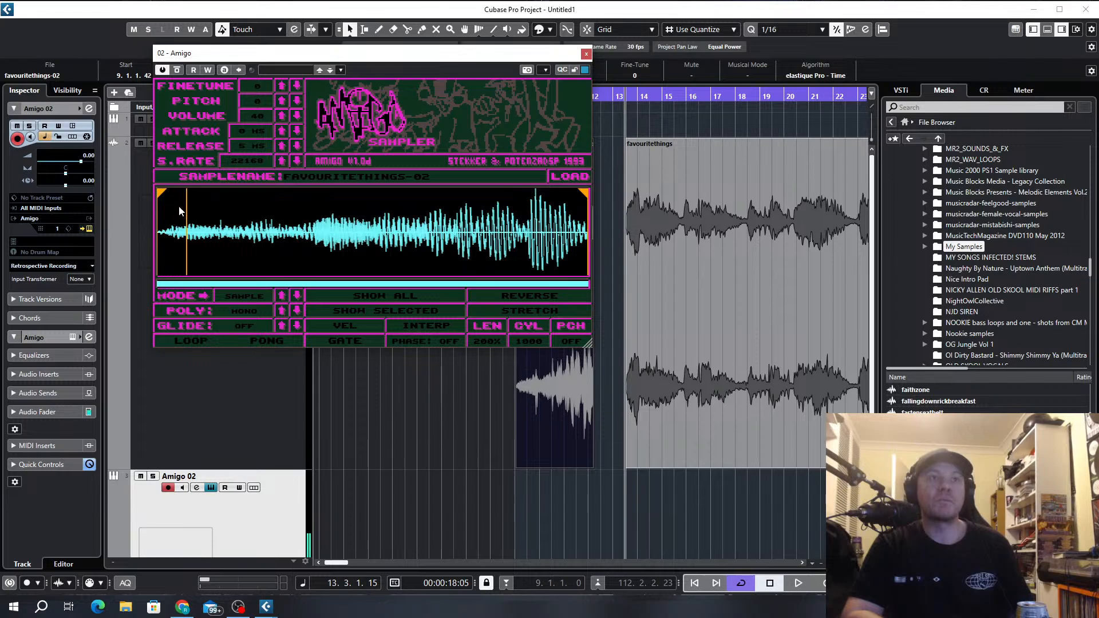
{"action": "left_click_drag", "start_coordinate": [162, 194], "coordinate": [168, 198]}
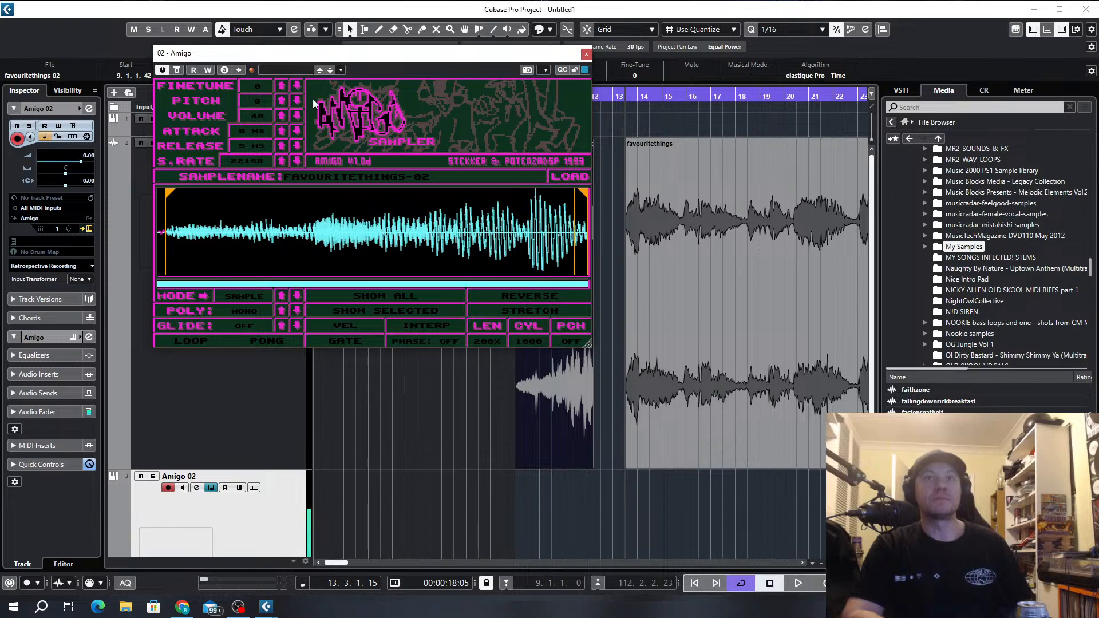
{"action": "left_click", "coordinate": [586, 54]}
Set the loop range to the two Amigo 01 parts over bars 1 to 9 and play it from the start.
{"action": "scroll", "coordinate": [472, 151], "scroll_direction": "down", "scroll_amount": 4}
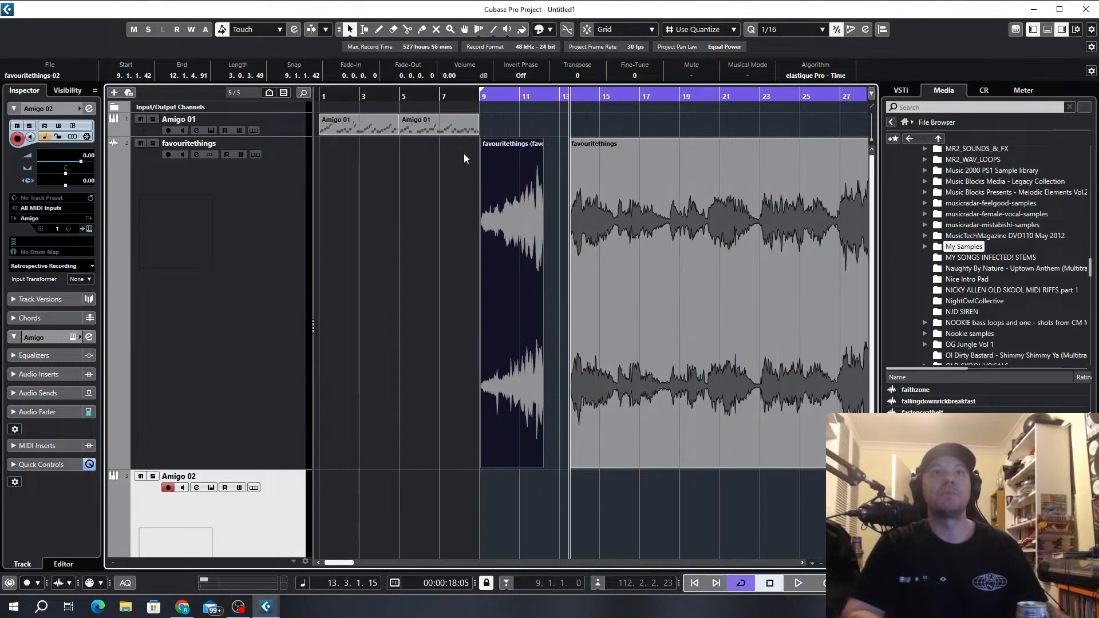
{"action": "left_click_drag", "start_coordinate": [387, 176], "coordinate": [321, 120]}
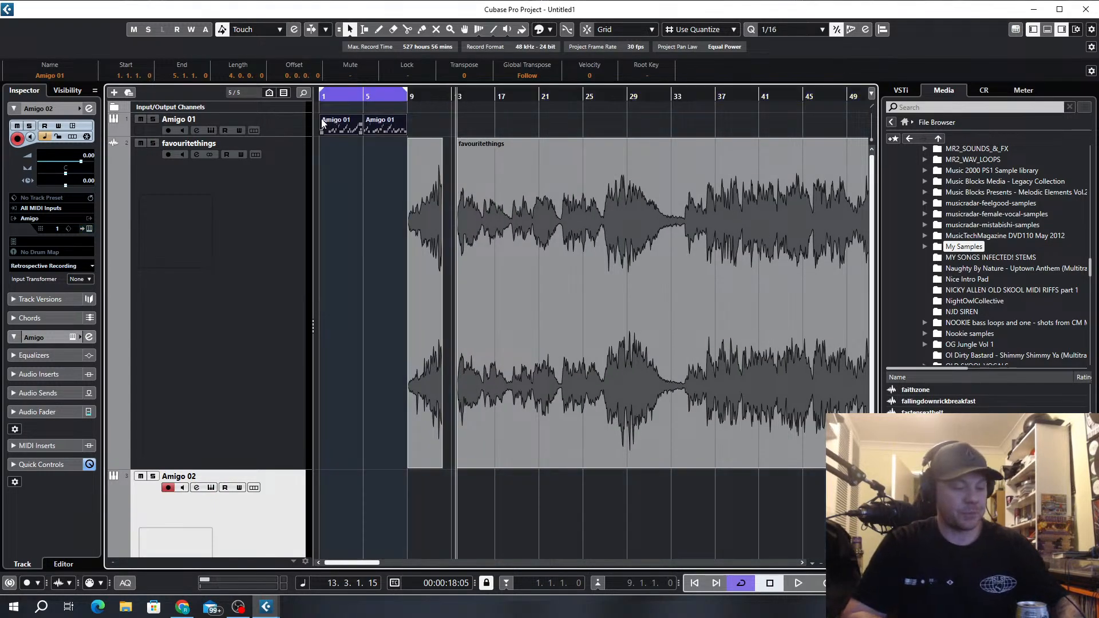
{"action": "key", "text": "p"}
{"action": "key", "text": "KP_1"}
{"action": "key", "text": "space"}
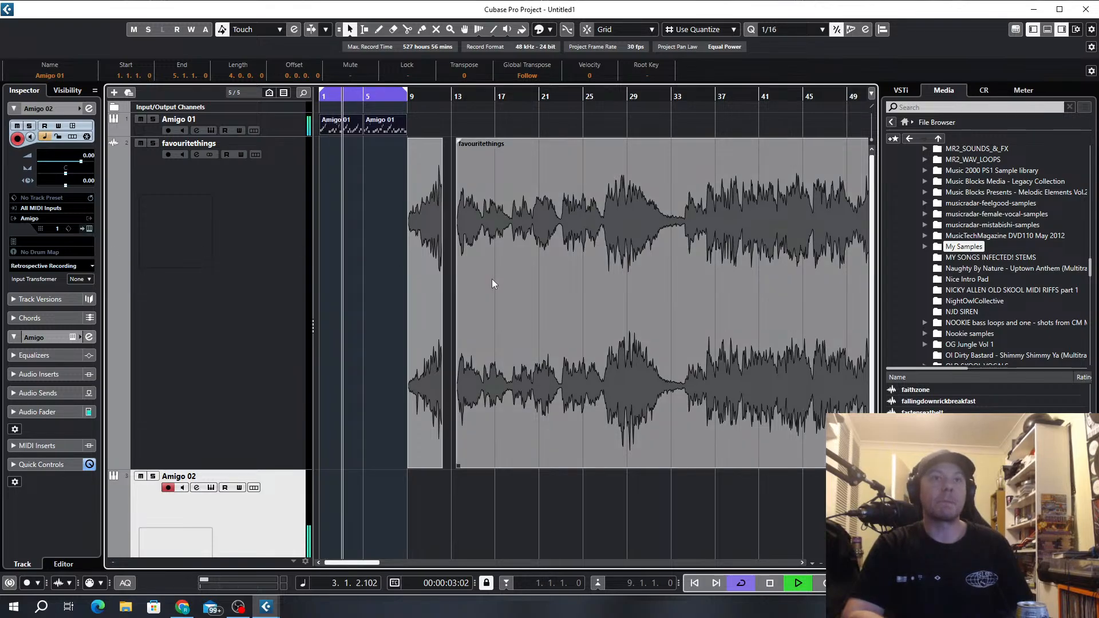
Reduce the height of the favouritethings track and raise the sample volume in the Amigo 02 sampler.
{"action": "left_click_drag", "start_coordinate": [261, 469], "coordinate": [219, 163]}
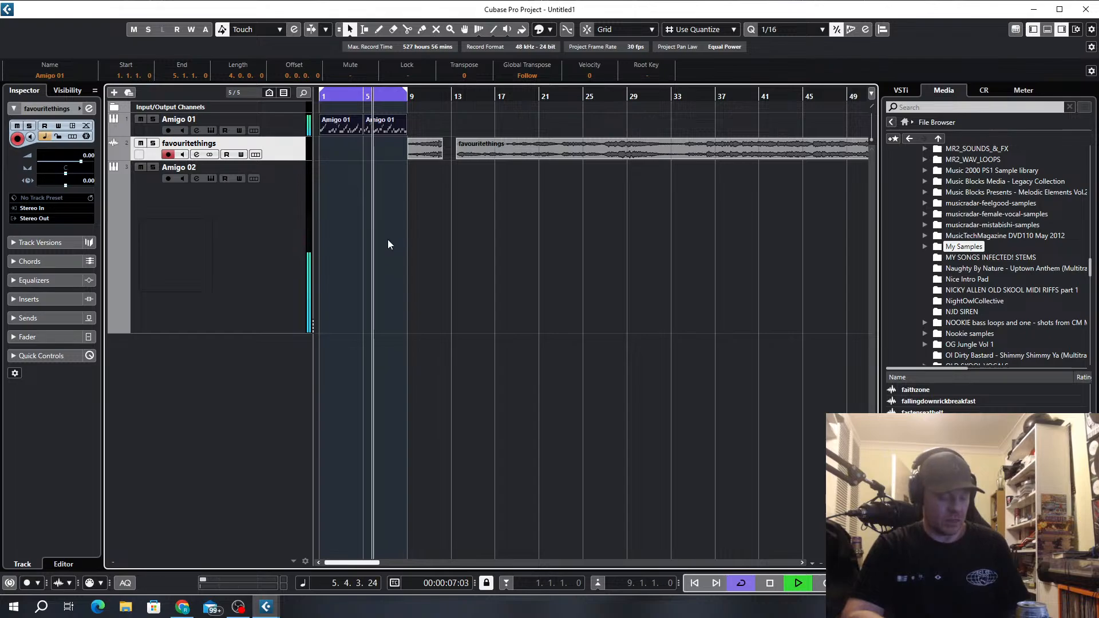
{"action": "left_click", "coordinate": [283, 220]}
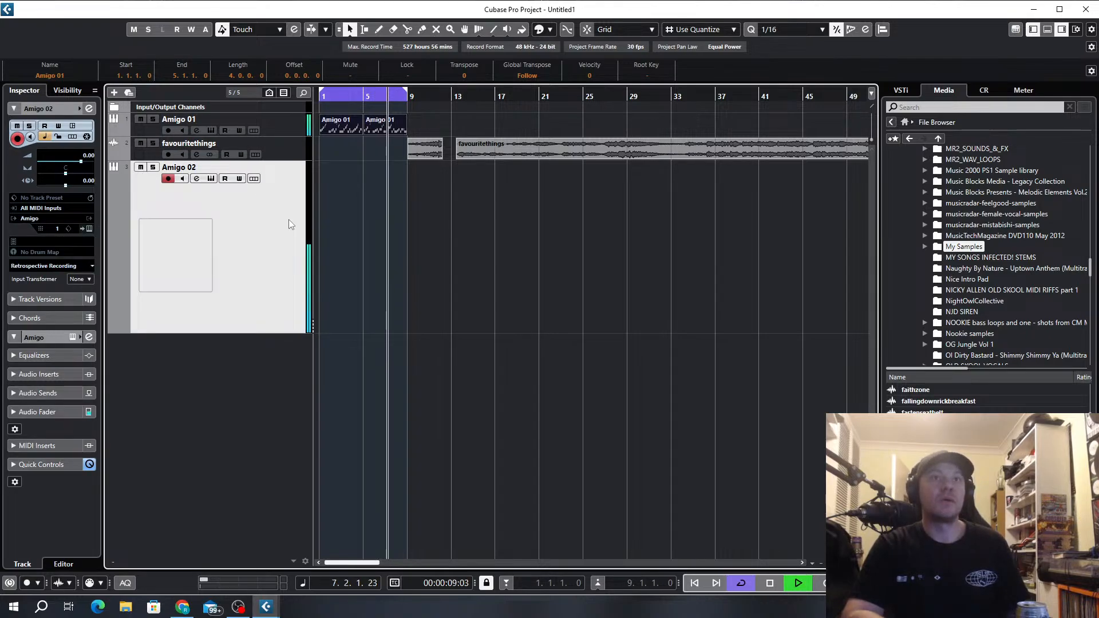
{"action": "left_click", "coordinate": [197, 179]}
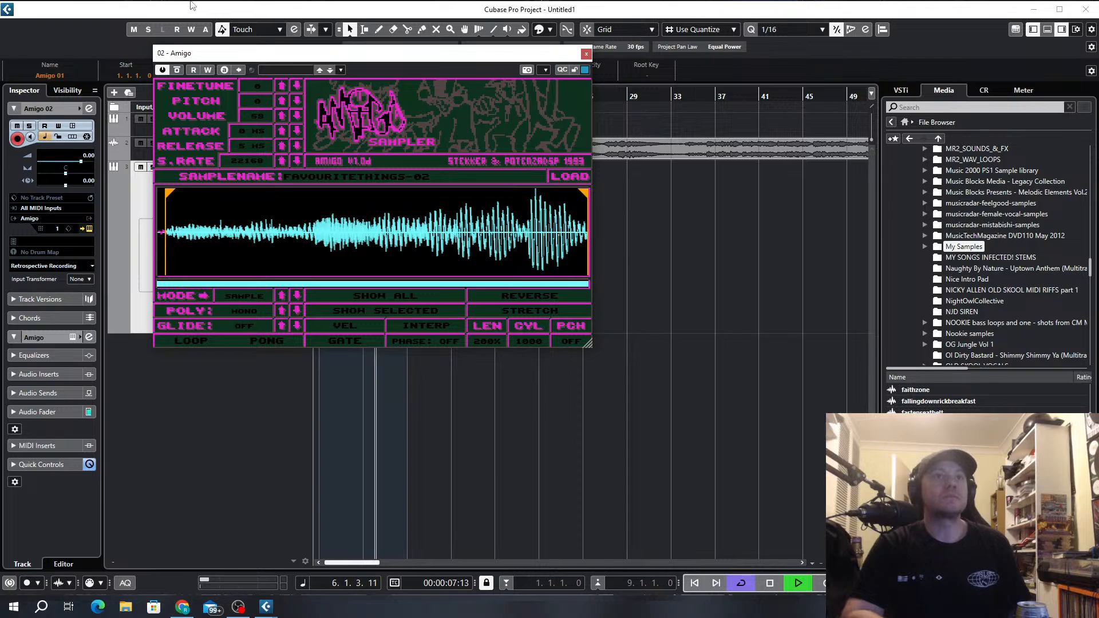
{"action": "left_click_drag", "start_coordinate": [244, 110], "coordinate": [488, 123]}
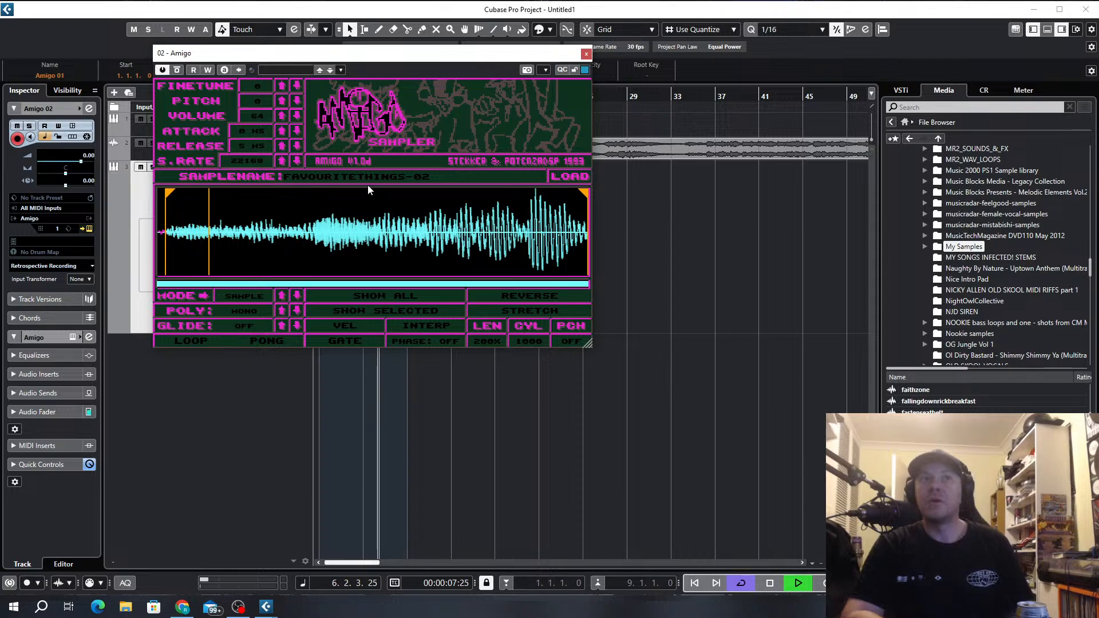
{"action": "left_click", "coordinate": [583, 55]}
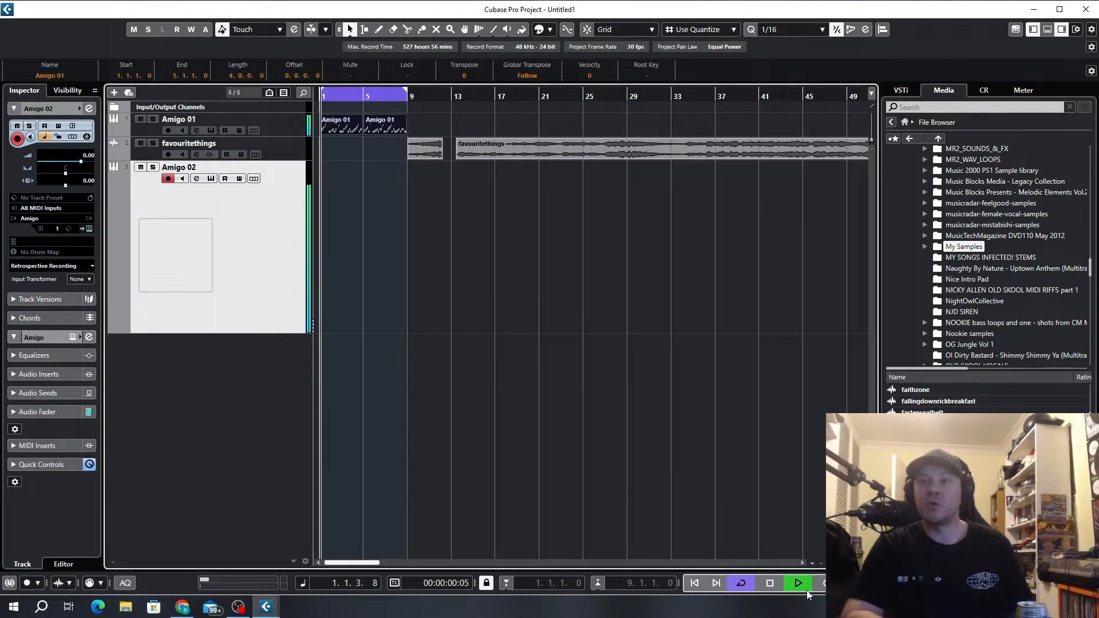
Record a C3, E3, G#2 melody from about bar 5 on the Amigo 02 track and open the part in the Key Editor.
{"action": "left_click", "coordinate": [823, 582]}
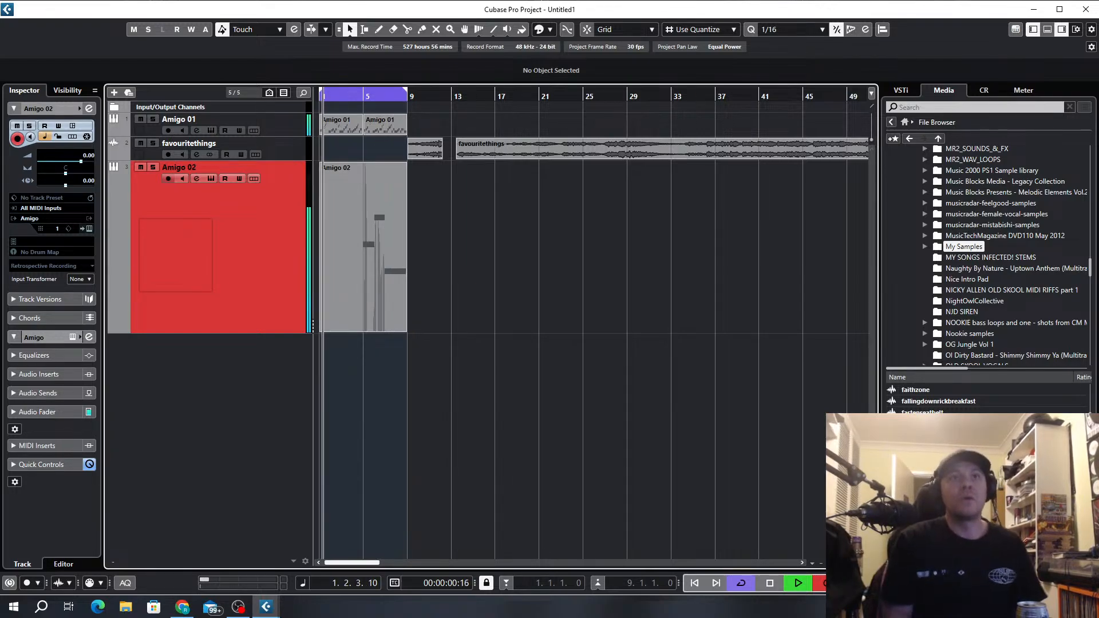
{"action": "key", "text": "space"}
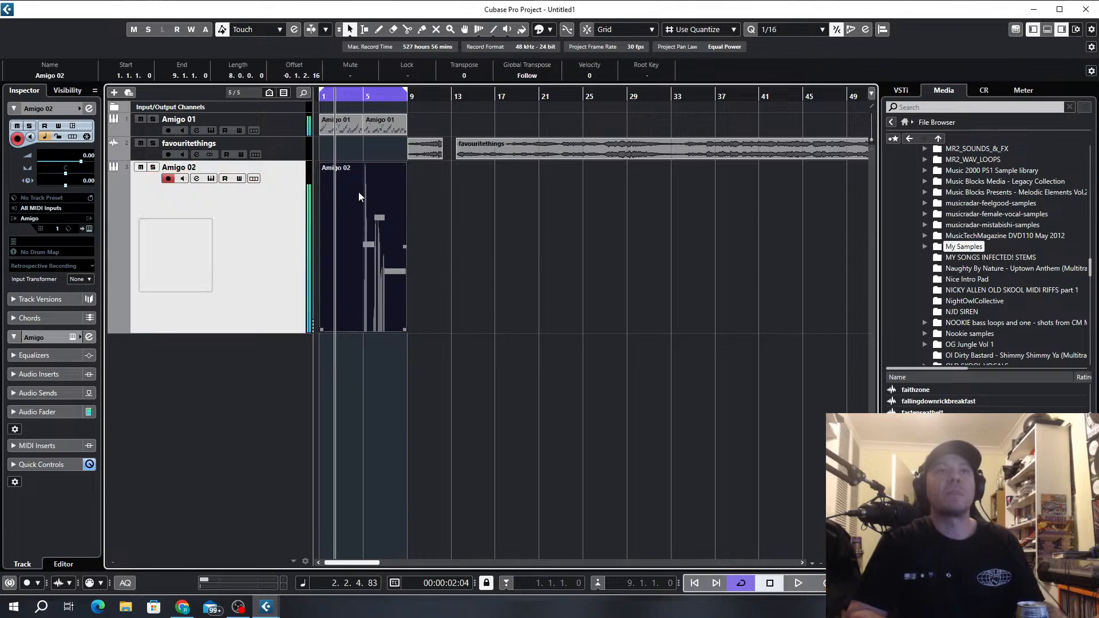
{"action": "double_click", "coordinate": [352, 207]}
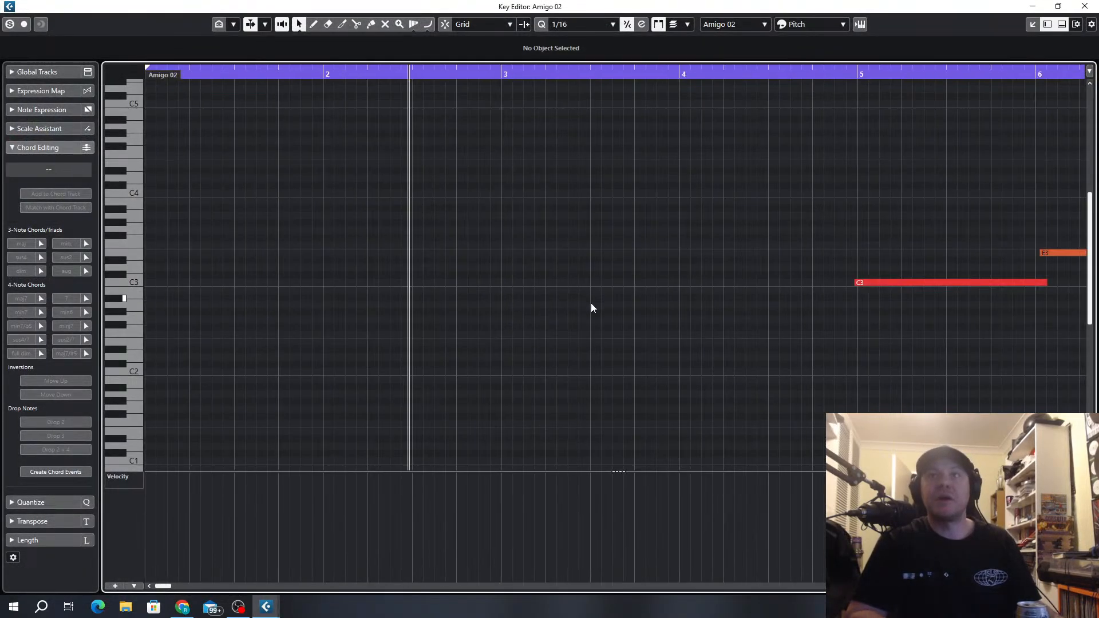
Align the C3 note to span bar 5 exactly and the E3 note to span bar 6 exactly.
{"action": "scroll", "coordinate": [591, 303], "scroll_direction": "down", "scroll_amount": 3}
{"action": "scroll", "coordinate": [575, 335], "scroll_direction": "right", "scroll_amount": 3}
{"action": "scroll", "coordinate": [308, 298], "scroll_direction": "up", "scroll_amount": 5}
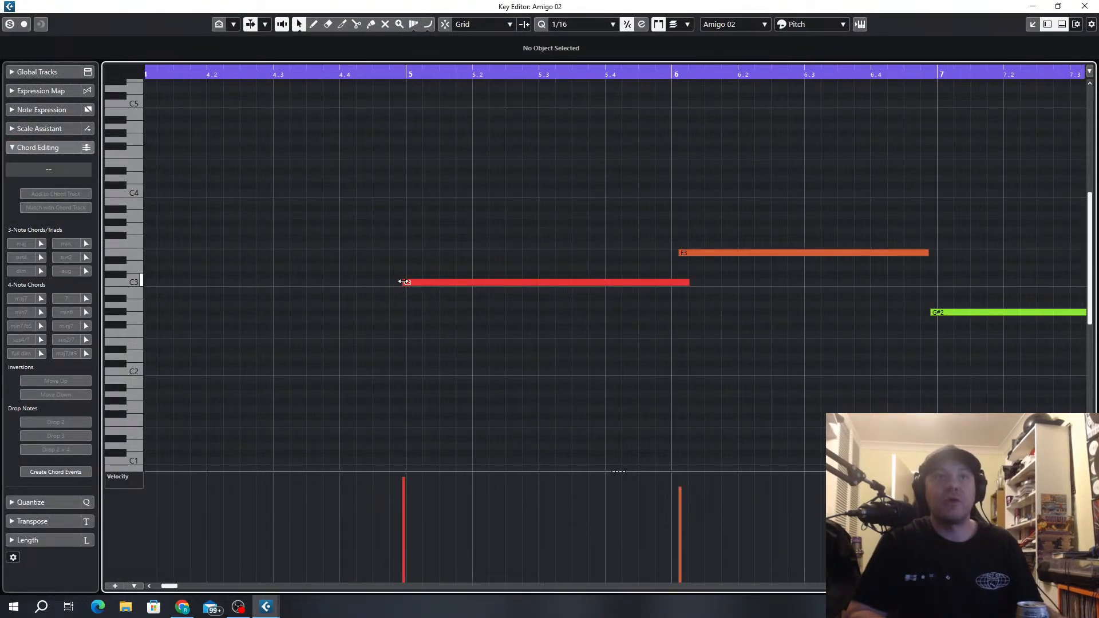
{"action": "left_click_drag", "start_coordinate": [402, 282], "coordinate": [407, 282]}
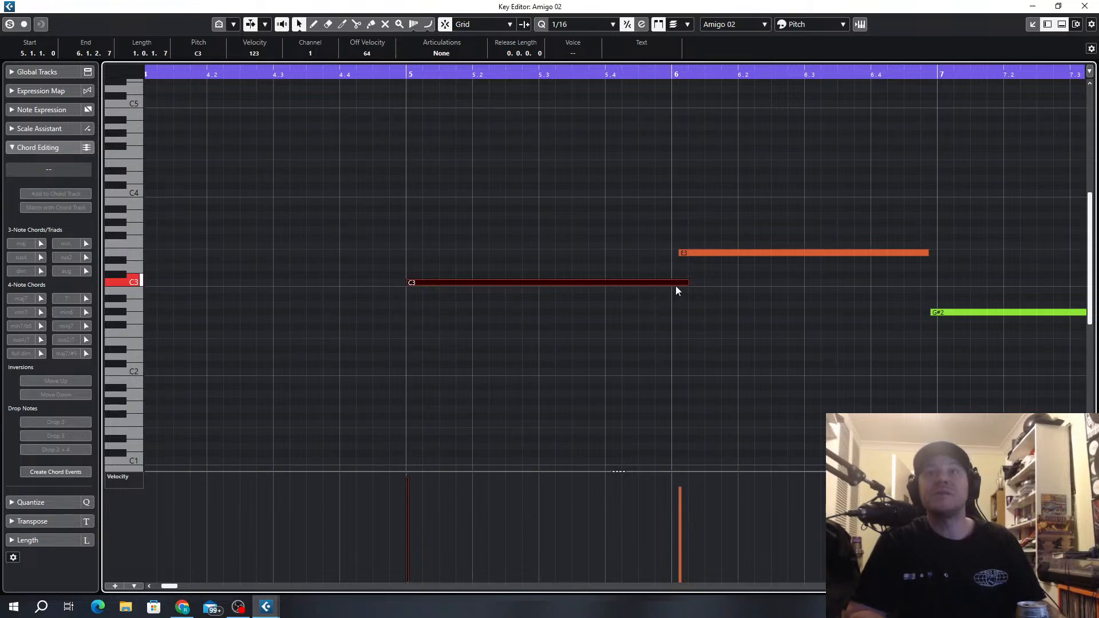
{"action": "left_click_drag", "start_coordinate": [686, 282], "coordinate": [681, 252]}
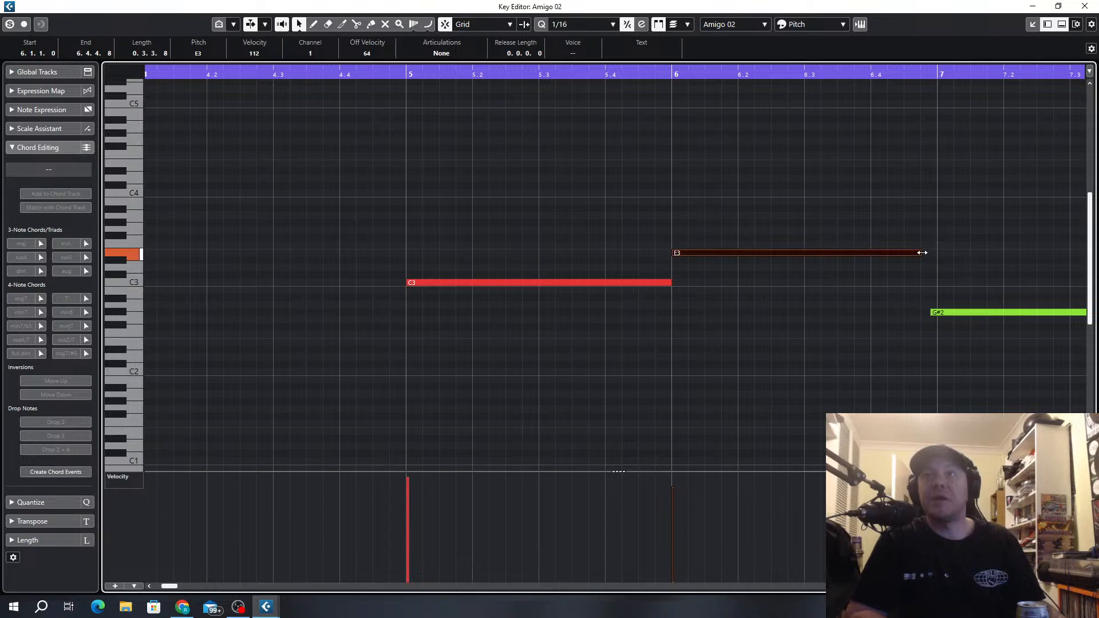
{"action": "left_click_drag", "start_coordinate": [921, 252], "coordinate": [937, 252]}
Move the G#2 note to start at 7.1.1.0 and extend it to the part's end at 9.1.1.0.
{"action": "scroll", "coordinate": [933, 318], "scroll_direction": "down", "scroll_amount": 2}
{"action": "scroll", "coordinate": [932, 318], "scroll_direction": "right", "scroll_amount": 3}
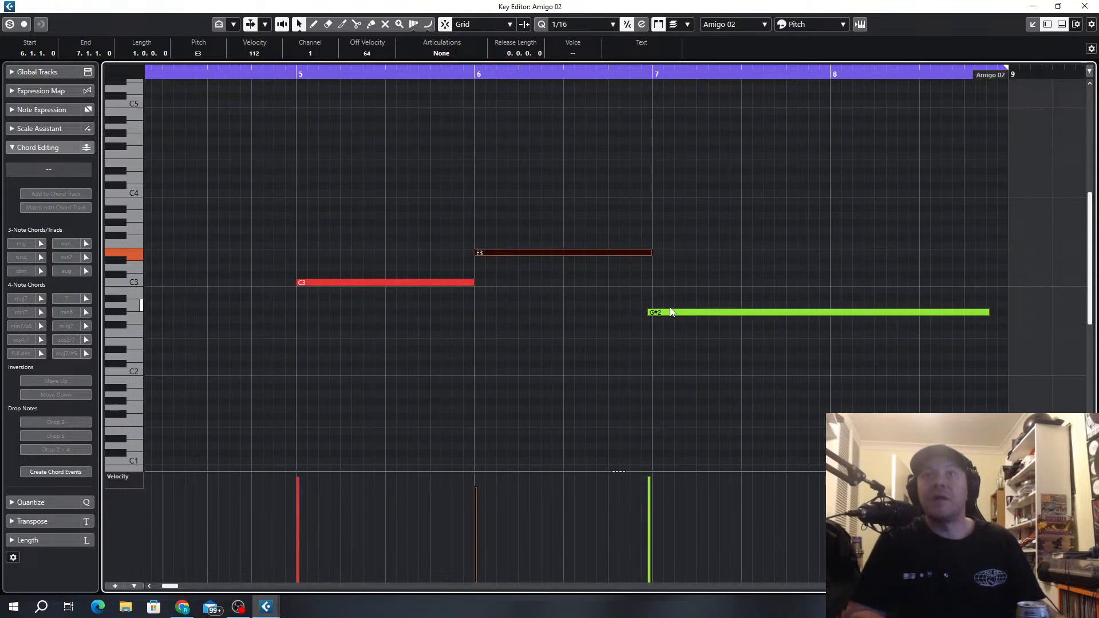
{"action": "left_click_drag", "start_coordinate": [671, 311], "coordinate": [673, 313]}
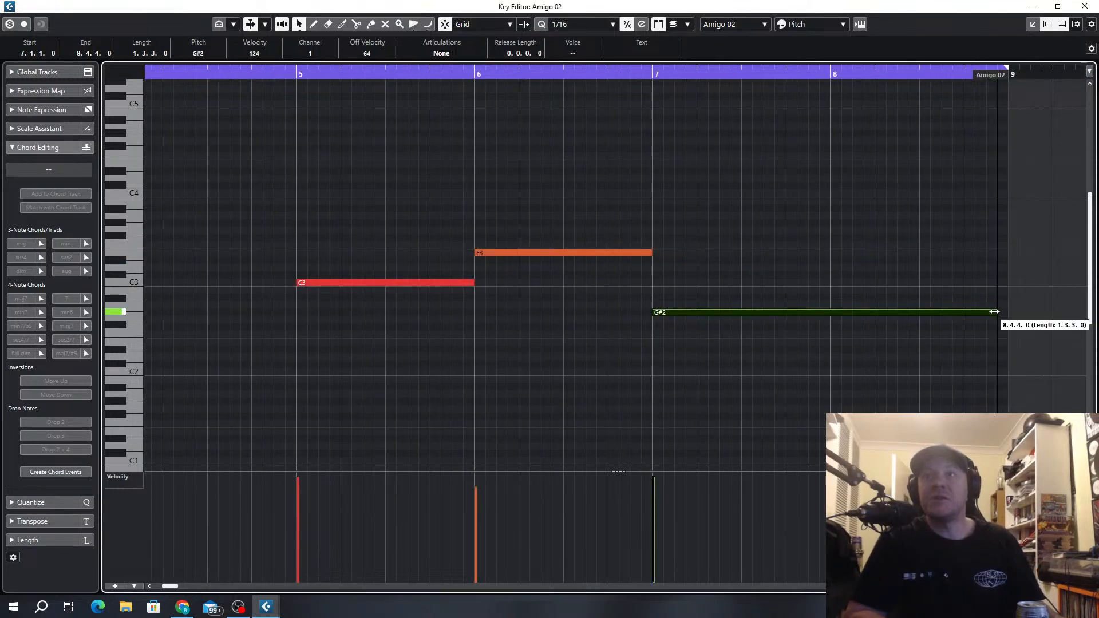
{"action": "left_click_drag", "start_coordinate": [994, 311], "coordinate": [1009, 312]}
Set the quantize value to 1/1 and copy the three-note phrase from bar 5 to bar 1.
{"action": "scroll", "coordinate": [692, 269], "scroll_direction": "down", "scroll_amount": 3}
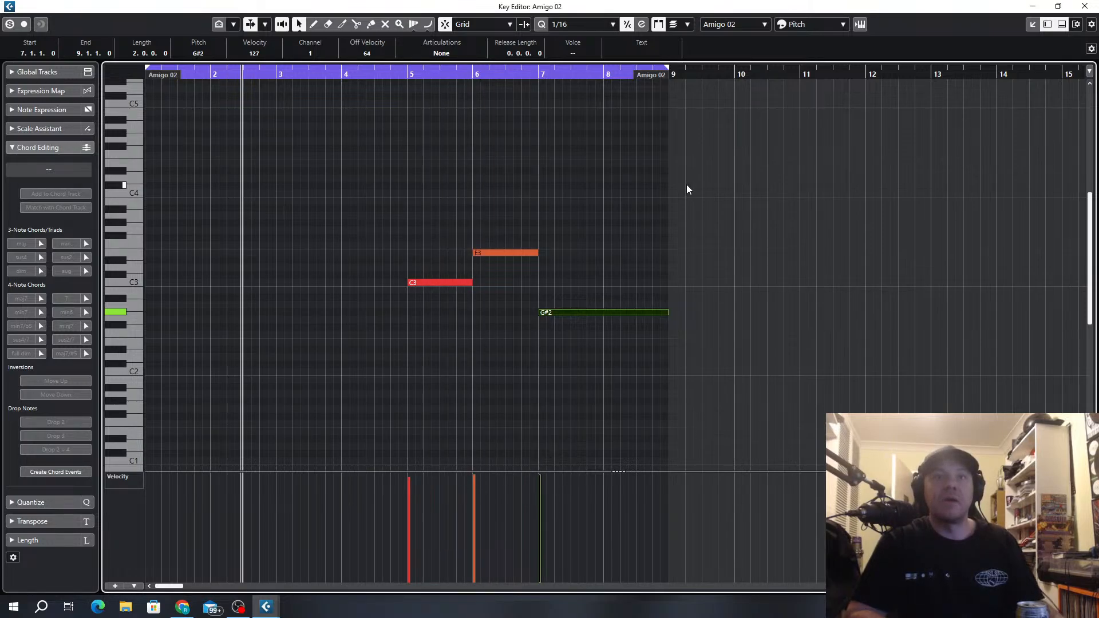
{"action": "left_click_drag", "start_coordinate": [616, 239], "coordinate": [424, 336]}
{"action": "key", "text": "alt+1"}
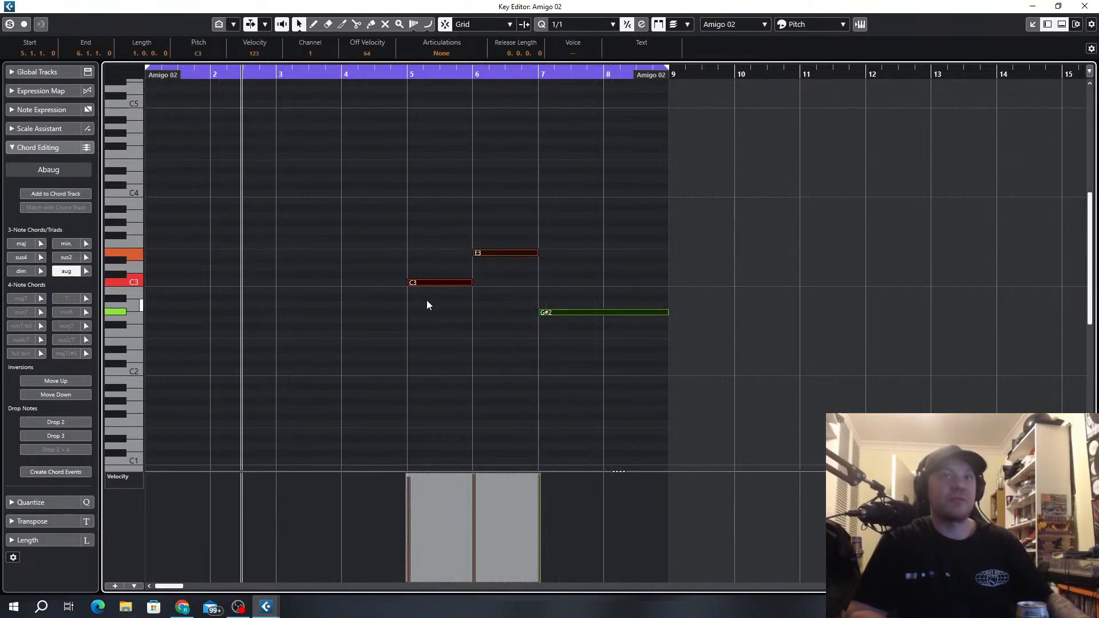
{"action": "left_click_drag", "start_coordinate": [132, 284], "coordinate": [164, 280]}
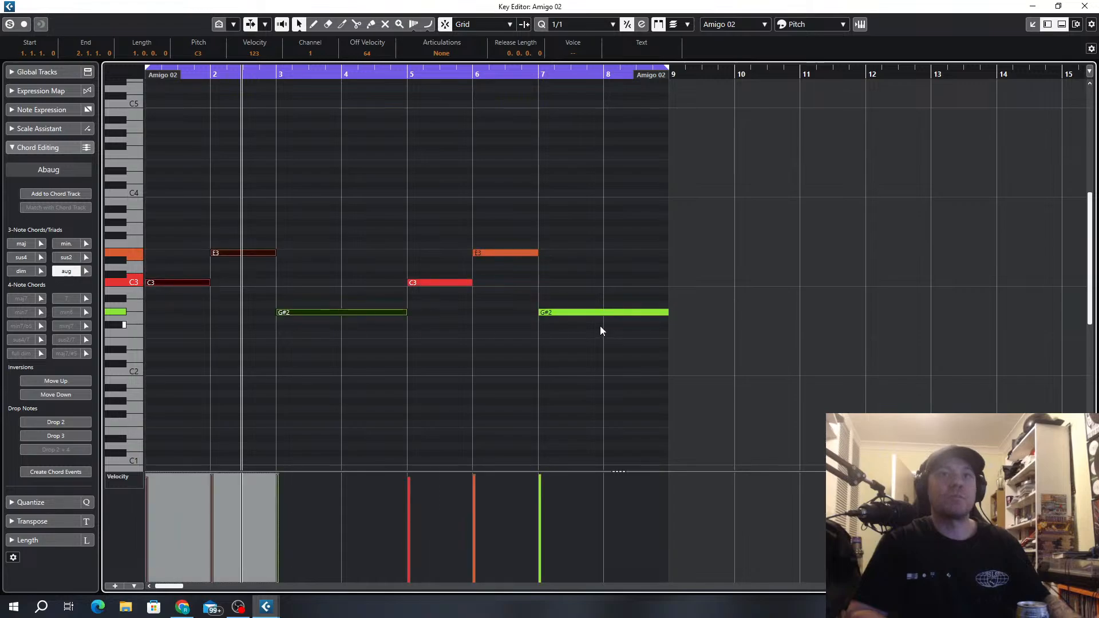
Play the phrase, set quantize to 1/8, and shift the bar 7 G#2 note's start to 7.2.1.0, extending the preceding E3 to meet it.
{"action": "key", "text": "space"}
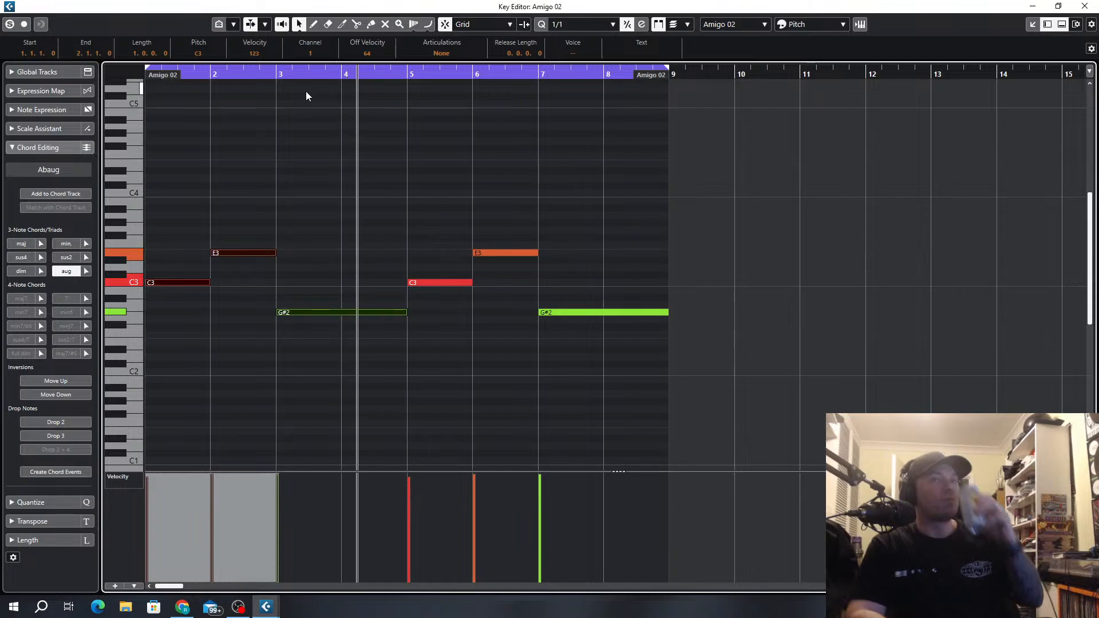
{"action": "key", "text": "alt+4"}
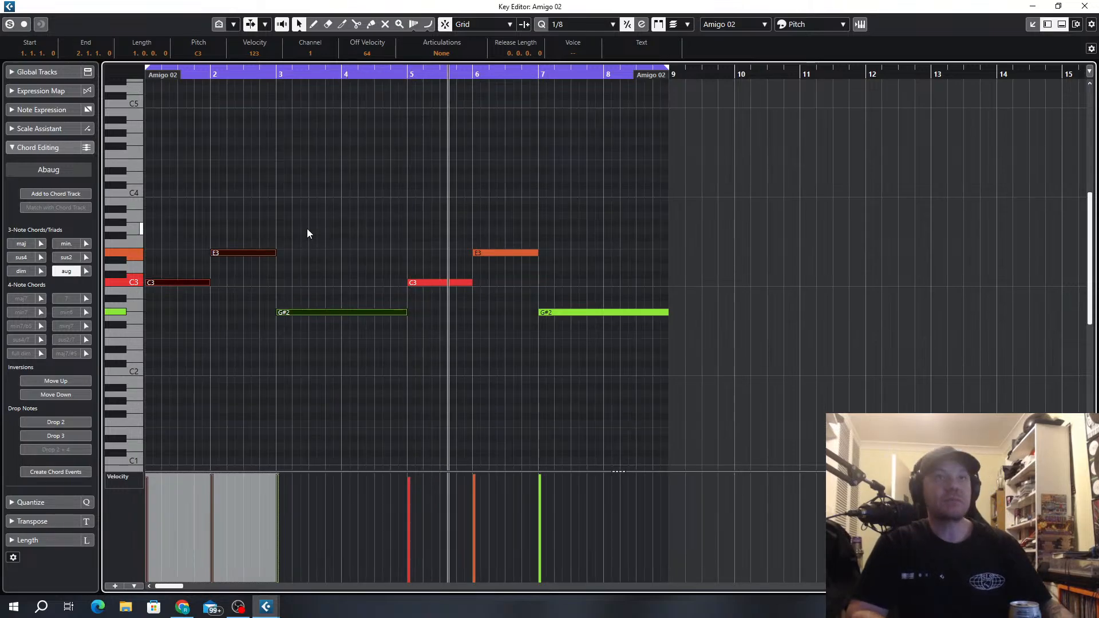
{"action": "scroll", "coordinate": [548, 277], "scroll_direction": "up", "scroll_amount": 3}
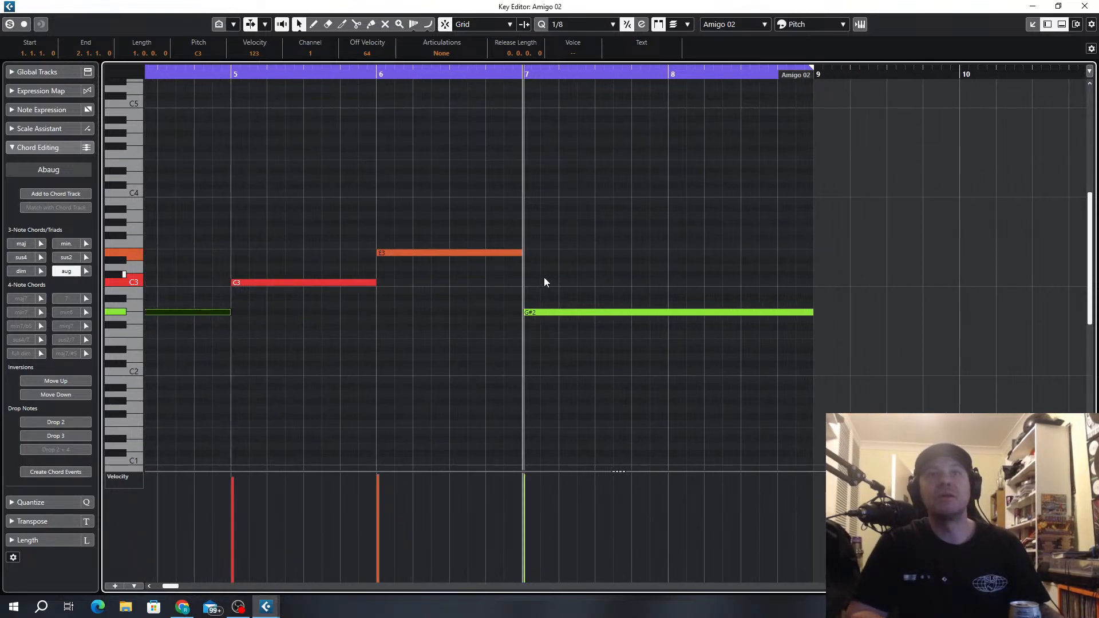
{"action": "left_click_drag", "start_coordinate": [521, 254], "coordinate": [539, 254]}
{"action": "left_click_drag", "start_coordinate": [526, 311], "coordinate": [558, 312]}
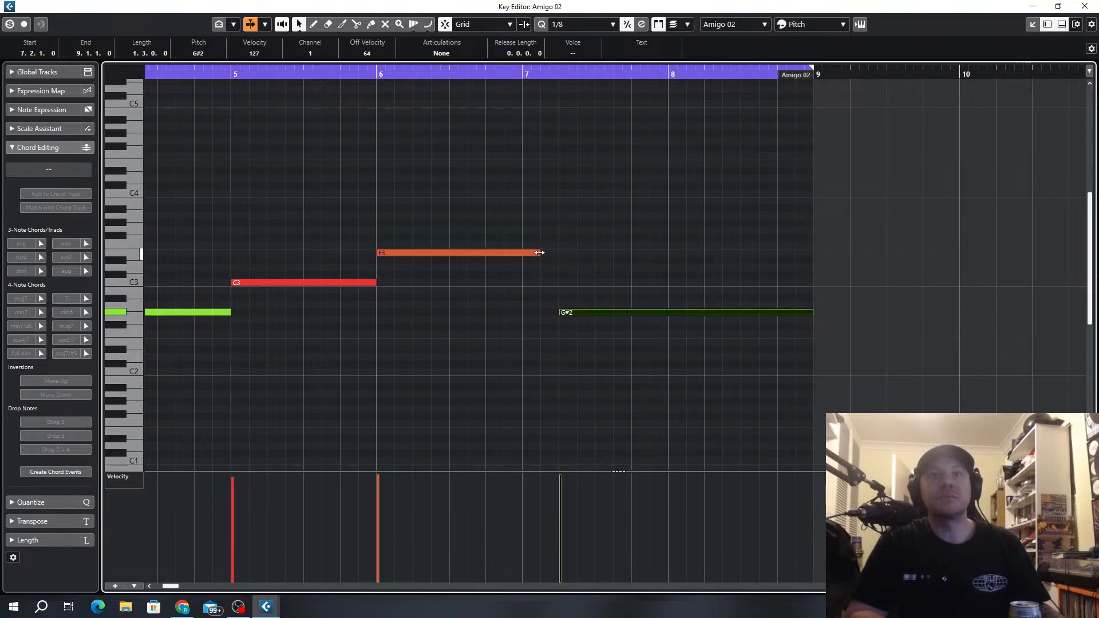
{"action": "left_click_drag", "start_coordinate": [539, 253], "coordinate": [558, 254]}
{"action": "scroll", "coordinate": [503, 290], "scroll_direction": "down", "scroll_amount": 2}
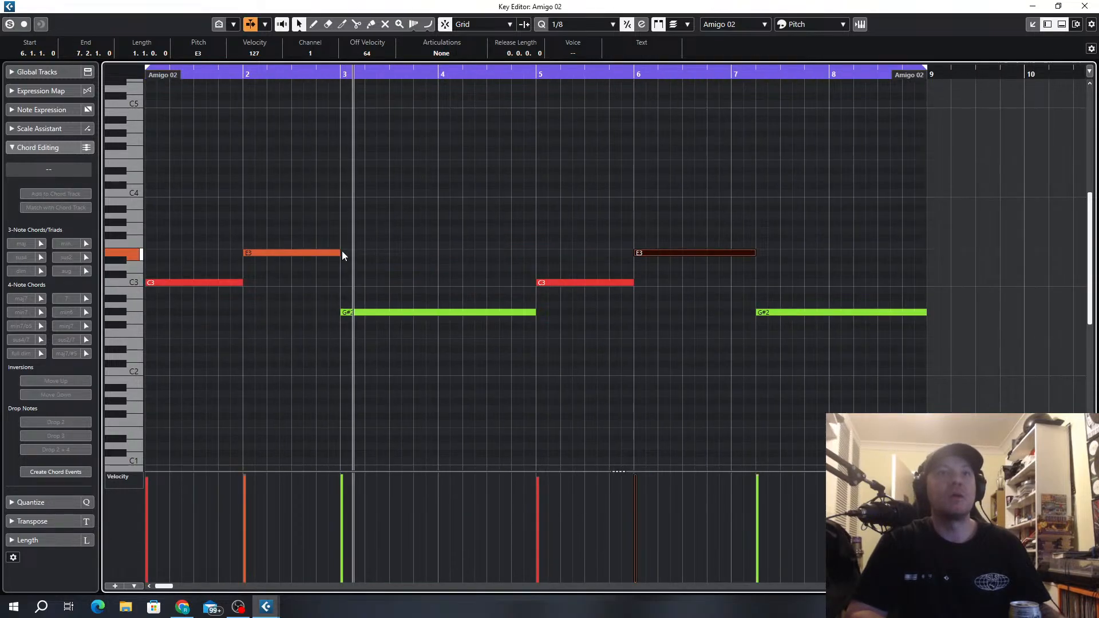
Extend the bar 2 E3 note to 3.2.1.0 and shorten the following G#2 note to start there.
{"action": "left_click_drag", "start_coordinate": [339, 253], "coordinate": [364, 254]}
{"action": "left_click_drag", "start_coordinate": [342, 313], "coordinate": [369, 313]}
{"action": "scroll", "coordinate": [362, 324], "scroll_direction": "down", "scroll_amount": 1}
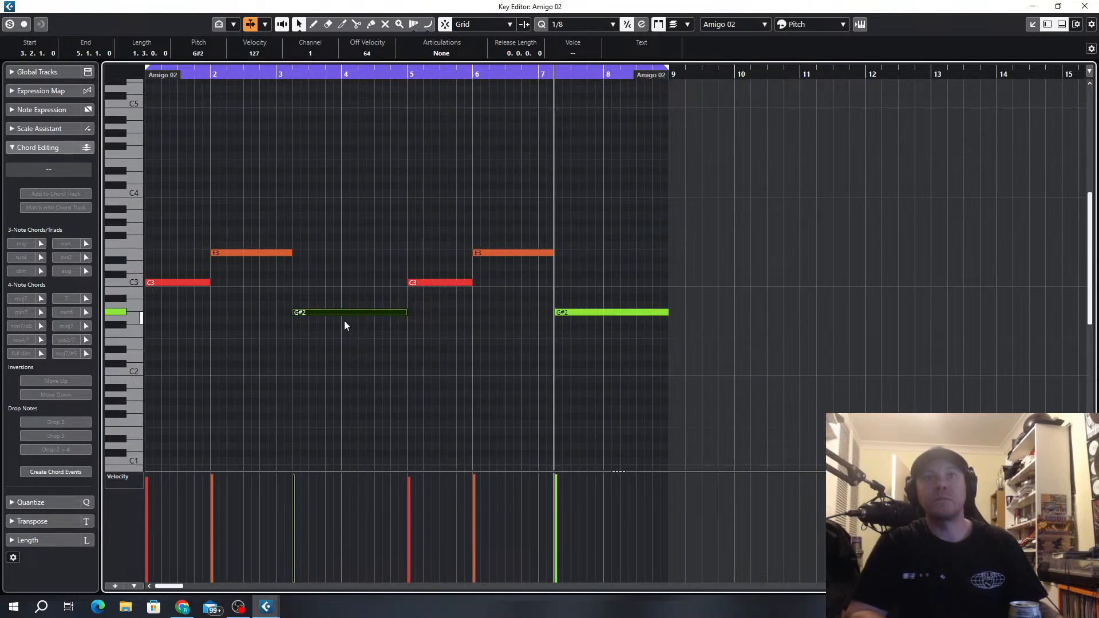
Shorten the E3 notes to end at 2.4.1.0 and 6.4.1.0, and extend both G#2 notes back to start at those points.
{"action": "left_click_drag", "start_coordinate": [551, 253], "coordinate": [522, 254]}
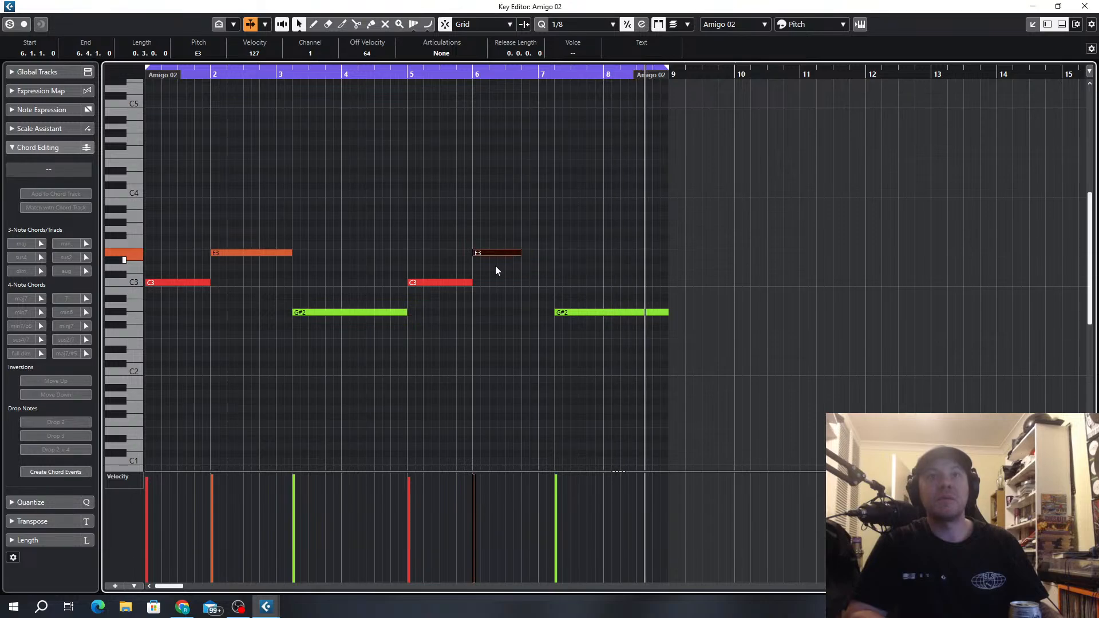
{"action": "left_click_drag", "start_coordinate": [291, 252], "coordinate": [259, 252]}
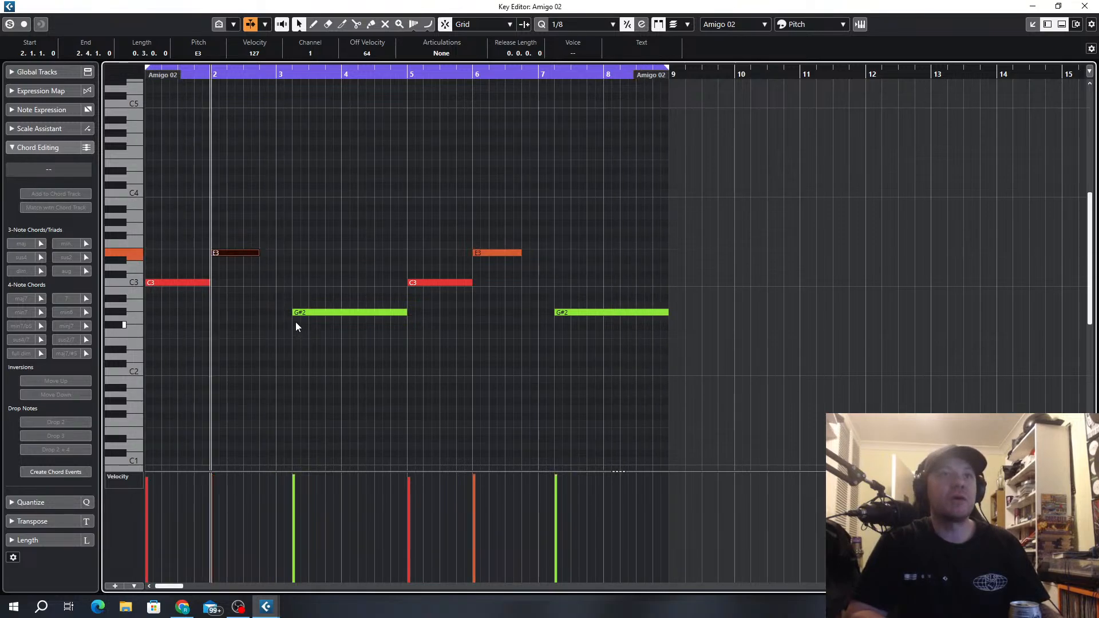
{"action": "left_click_drag", "start_coordinate": [294, 313], "coordinate": [260, 313]}
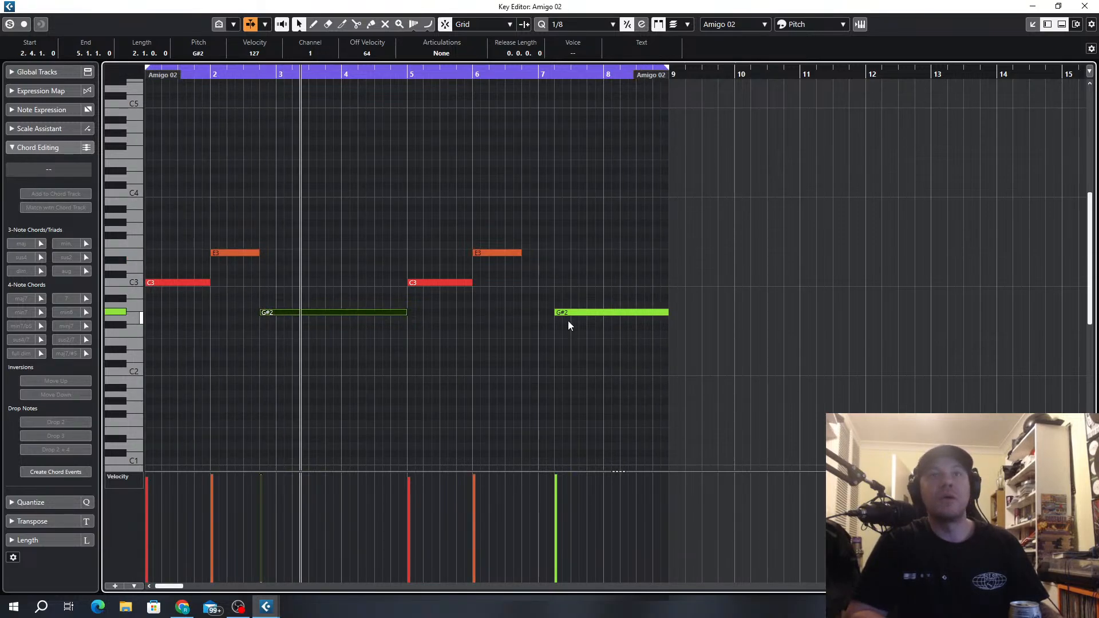
{"action": "left_click_drag", "start_coordinate": [555, 313], "coordinate": [521, 313]}
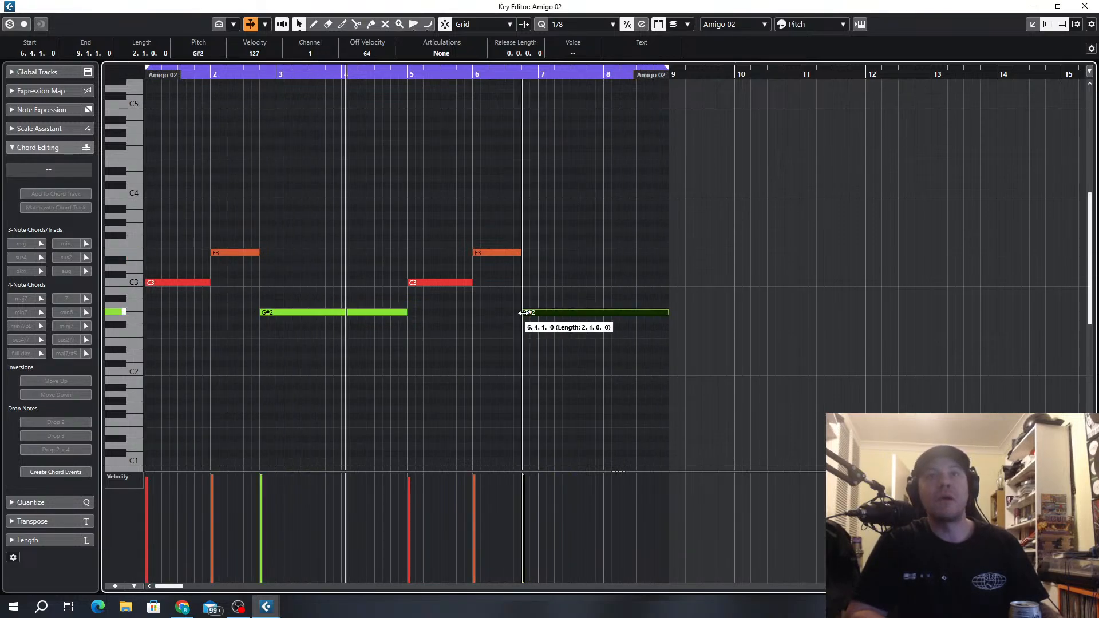
Set the G#2 note starts to 3.1.1.0 and 7.1.1.0, lengthen the bar 2 E3 to 2.4.3.0, and close the key editor.
{"action": "left_click", "coordinate": [518, 253]}
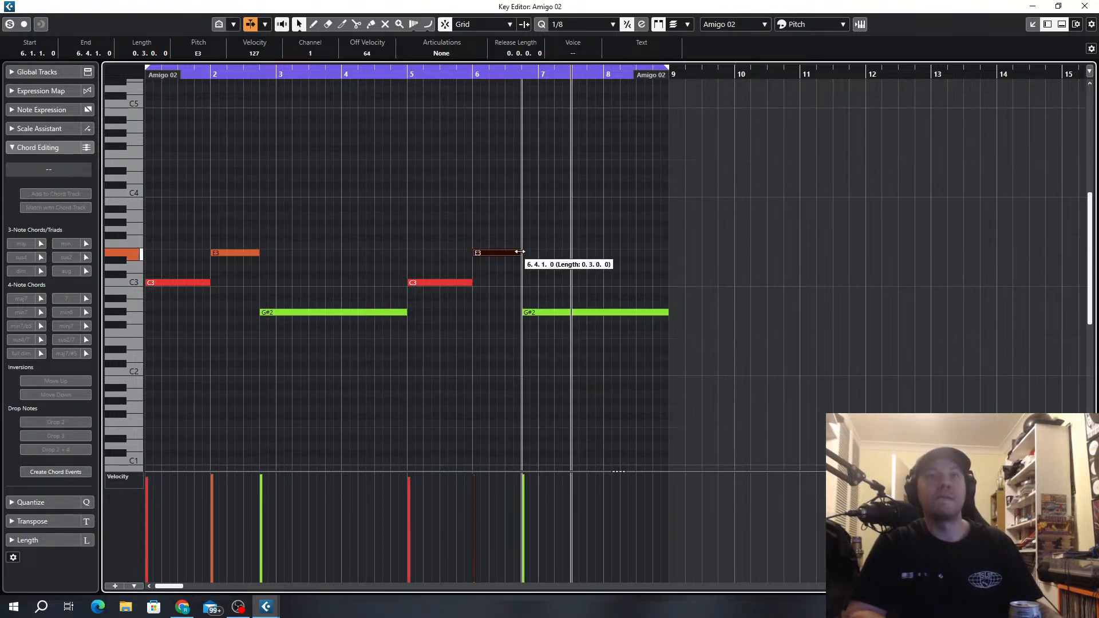
{"action": "left_click_drag", "start_coordinate": [522, 312], "coordinate": [539, 312]}
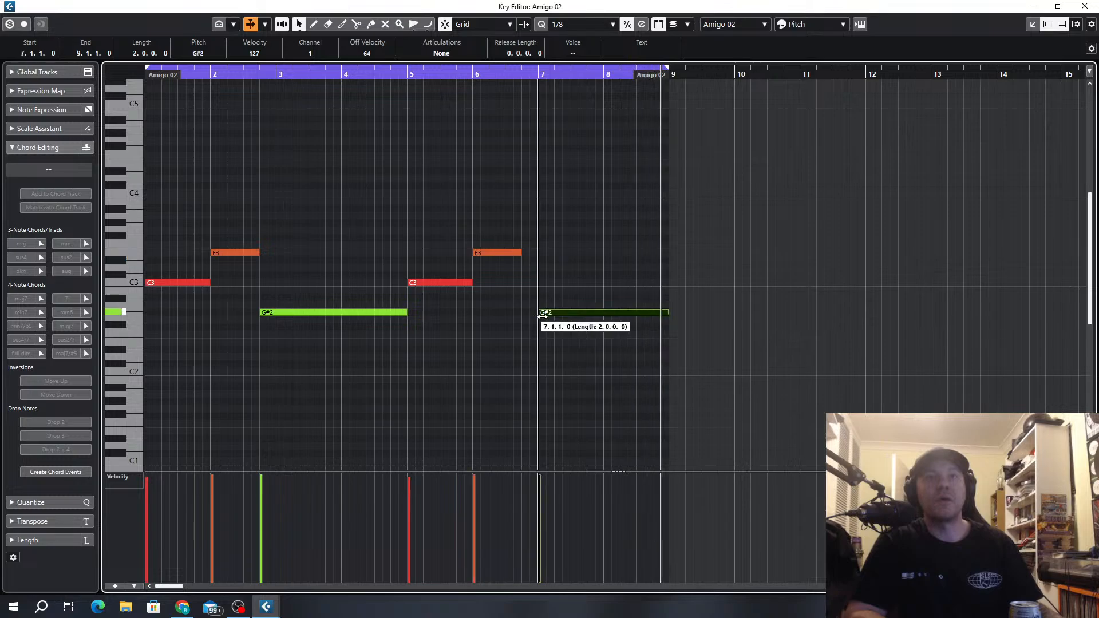
{"action": "left_click_drag", "start_coordinate": [257, 251], "coordinate": [268, 253]}
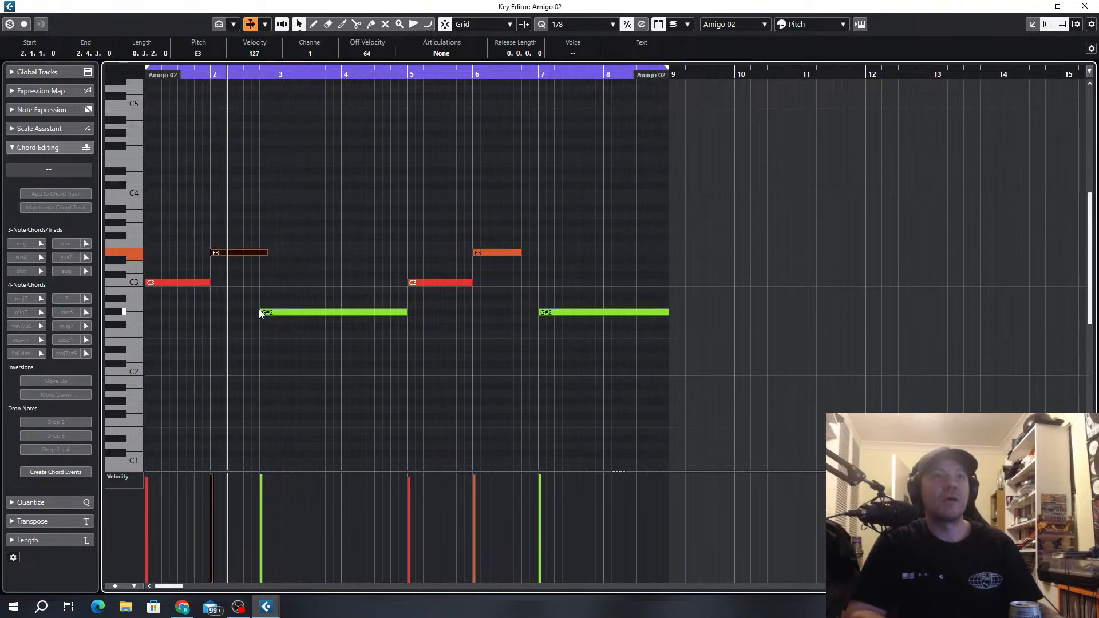
{"action": "left_click_drag", "start_coordinate": [261, 311], "coordinate": [273, 315]}
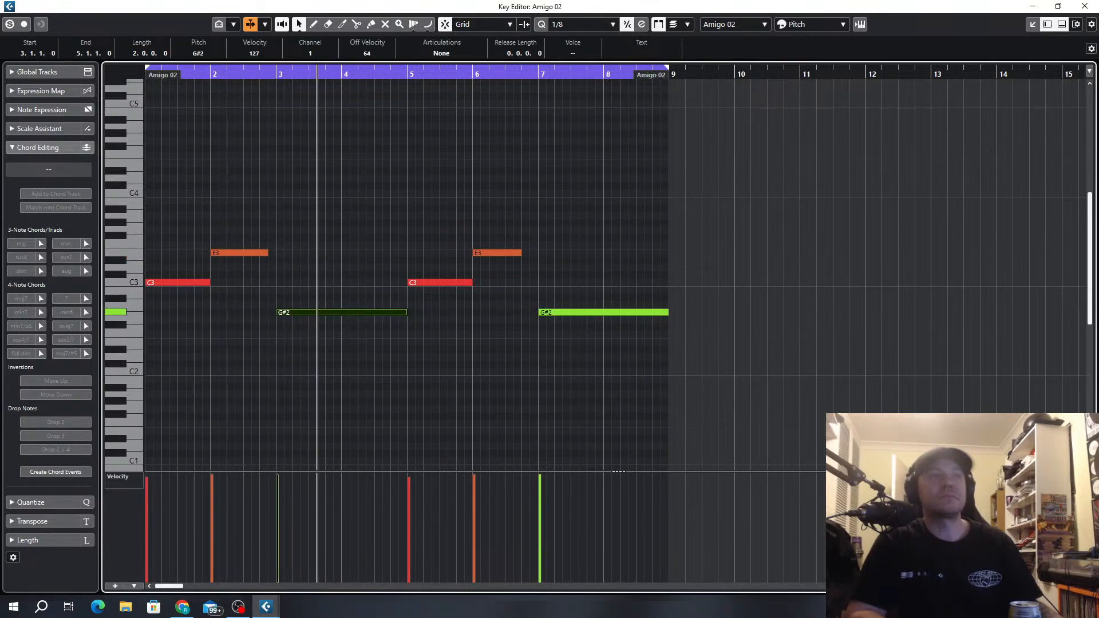
{"action": "left_click", "coordinate": [1084, 6]}
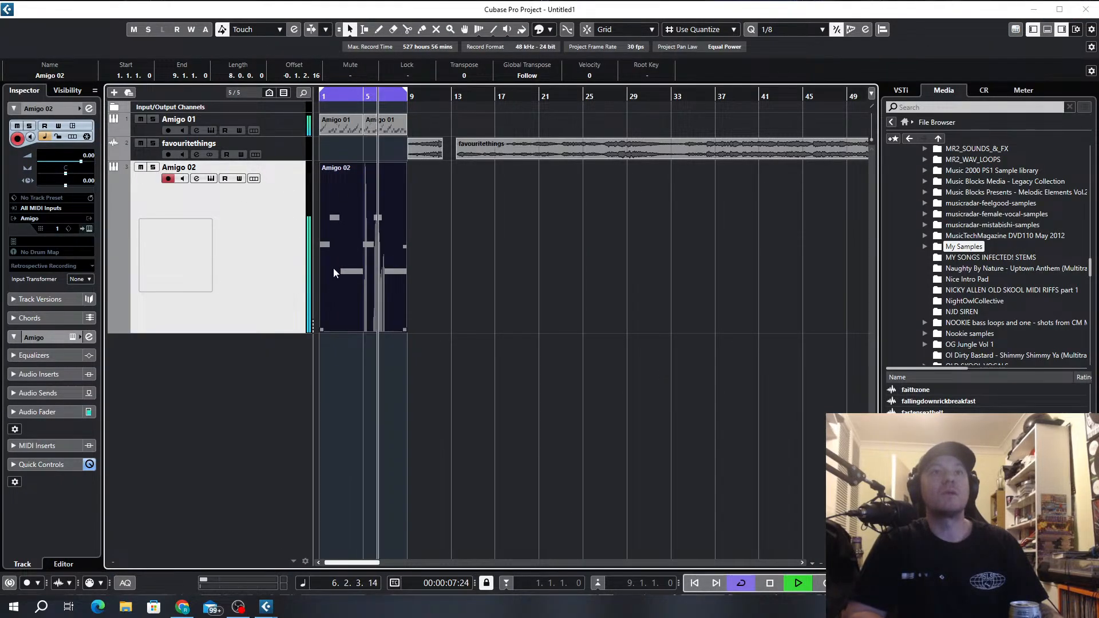
Open the Amigo 02 sampler and move the sample start marker forward to where the waveform gets louder.
{"action": "left_click", "coordinate": [210, 178]}
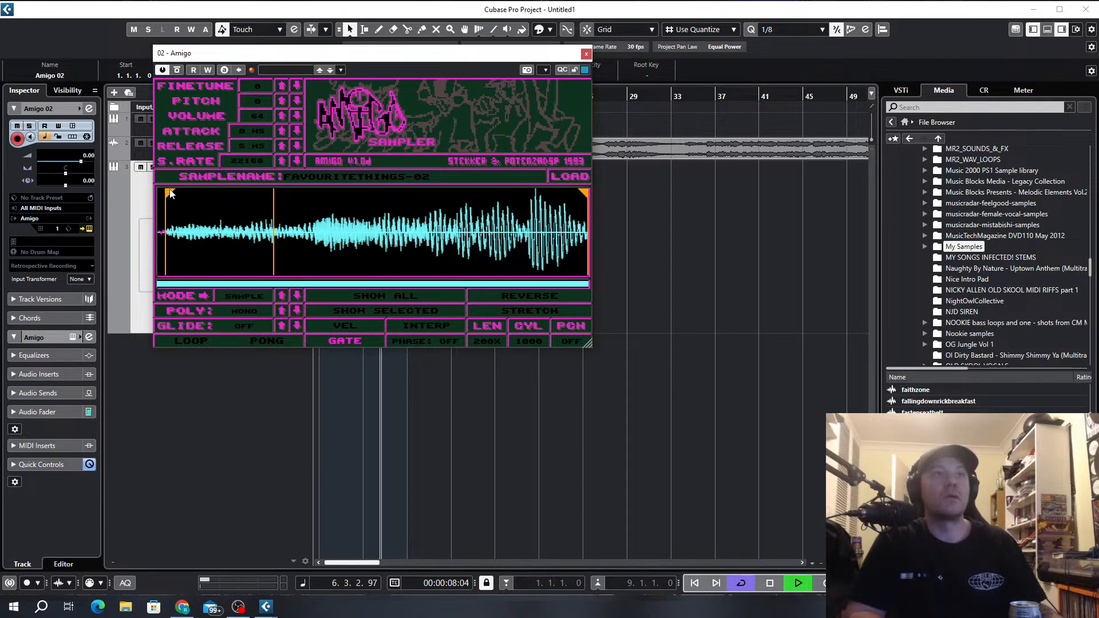
{"action": "left_click_drag", "start_coordinate": [170, 194], "coordinate": [297, 195]}
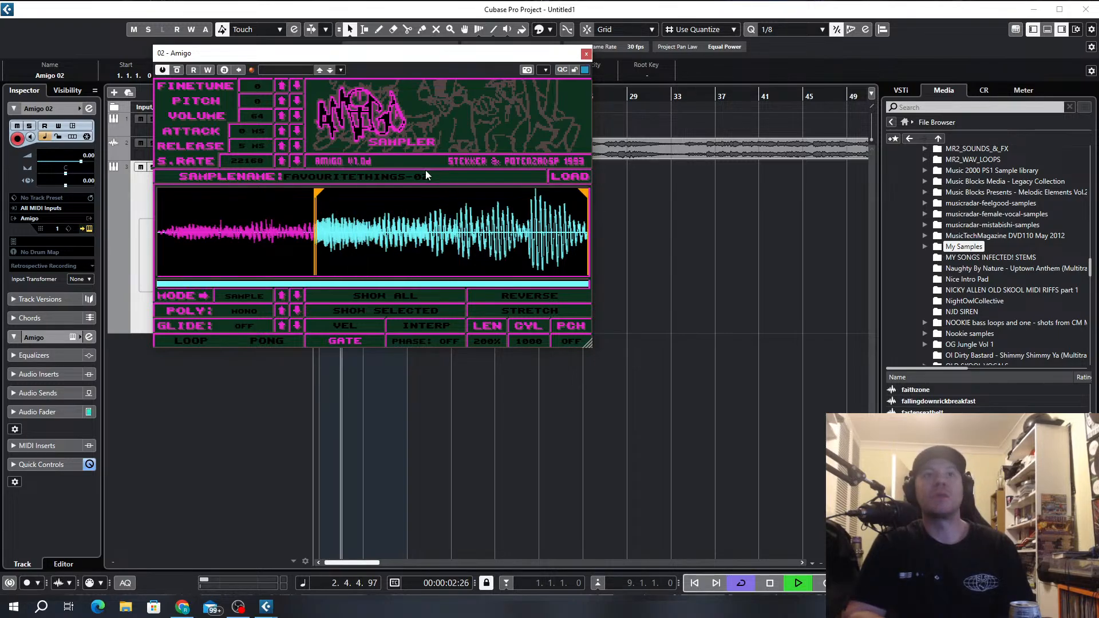
In Amigo's palette editor, change the red swatch to light orange and the cyan waveform colour to red.
{"action": "left_click", "coordinate": [347, 160]}
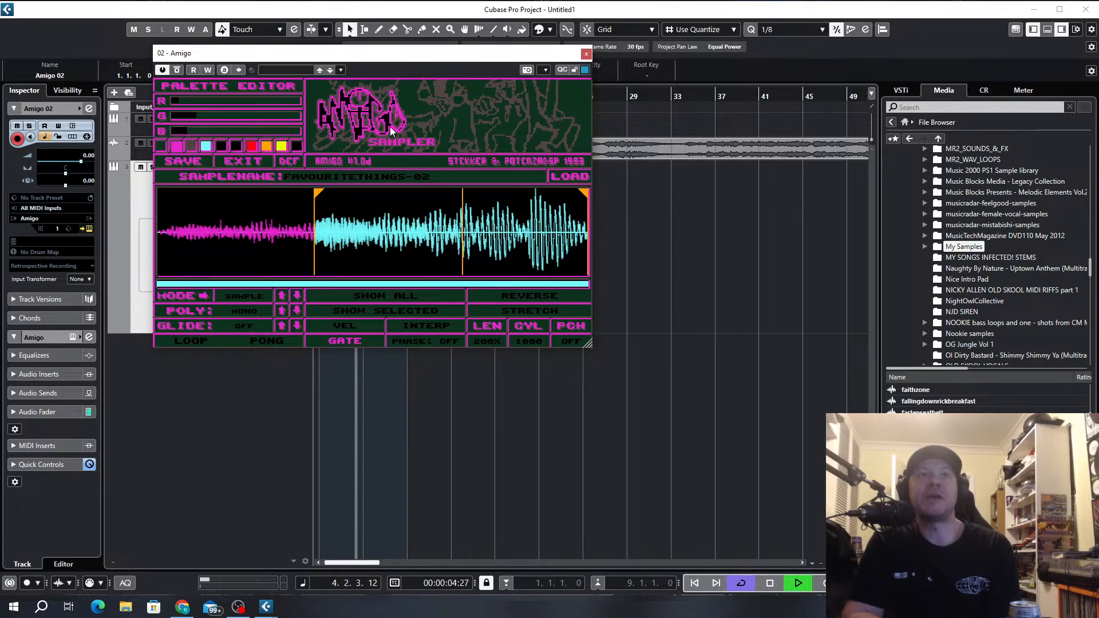
{"action": "left_click", "coordinate": [257, 146]}
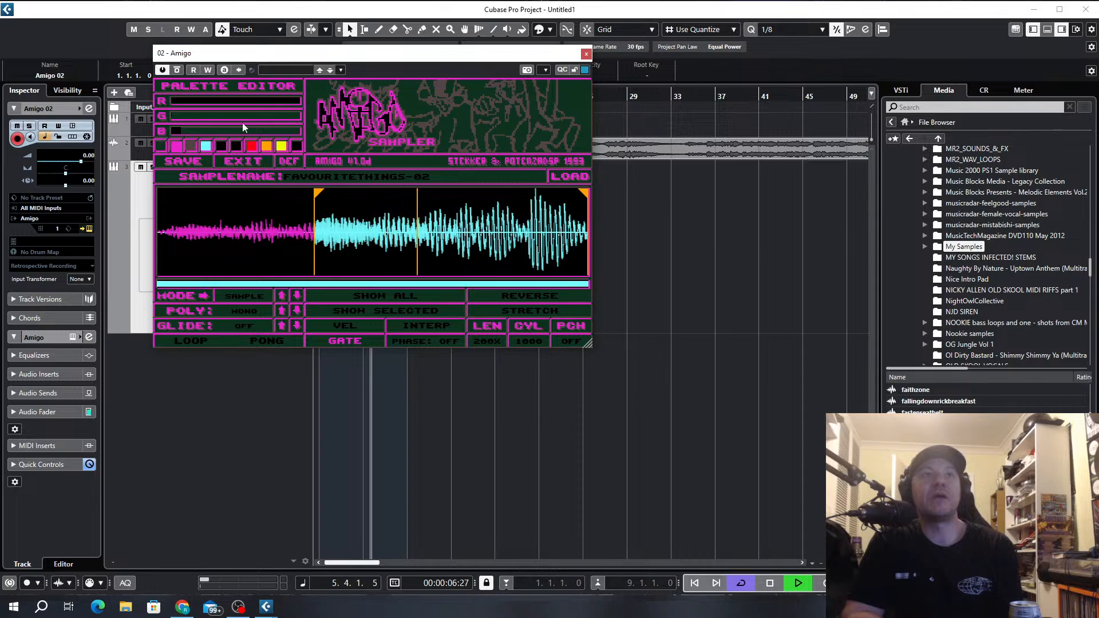
{"action": "left_click_drag", "start_coordinate": [231, 115], "coordinate": [270, 116]}
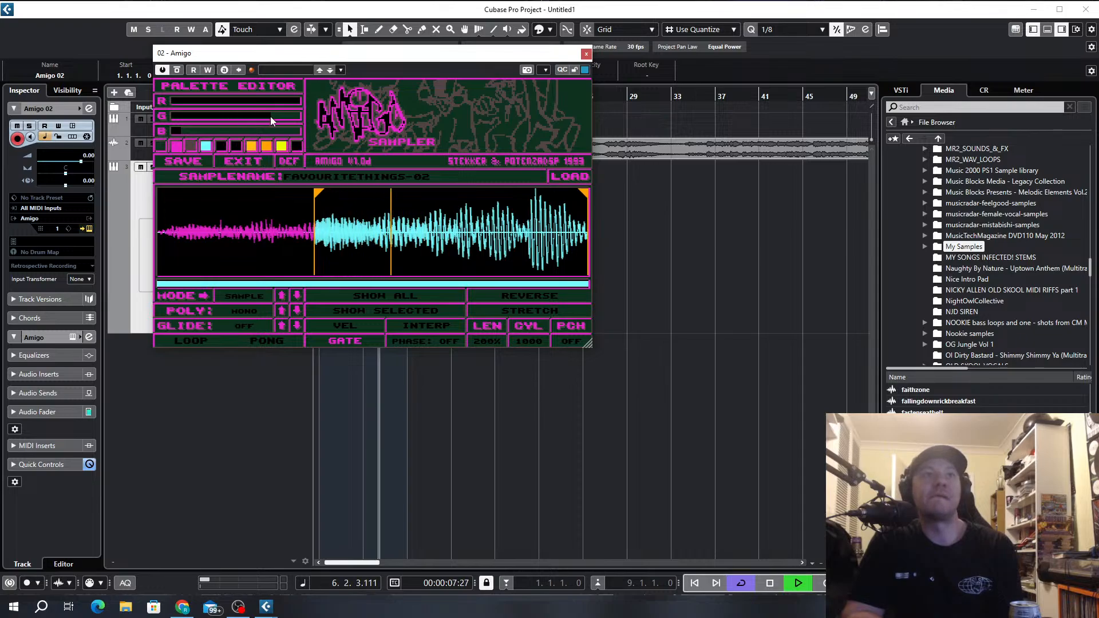
{"action": "left_click", "coordinate": [220, 146]}
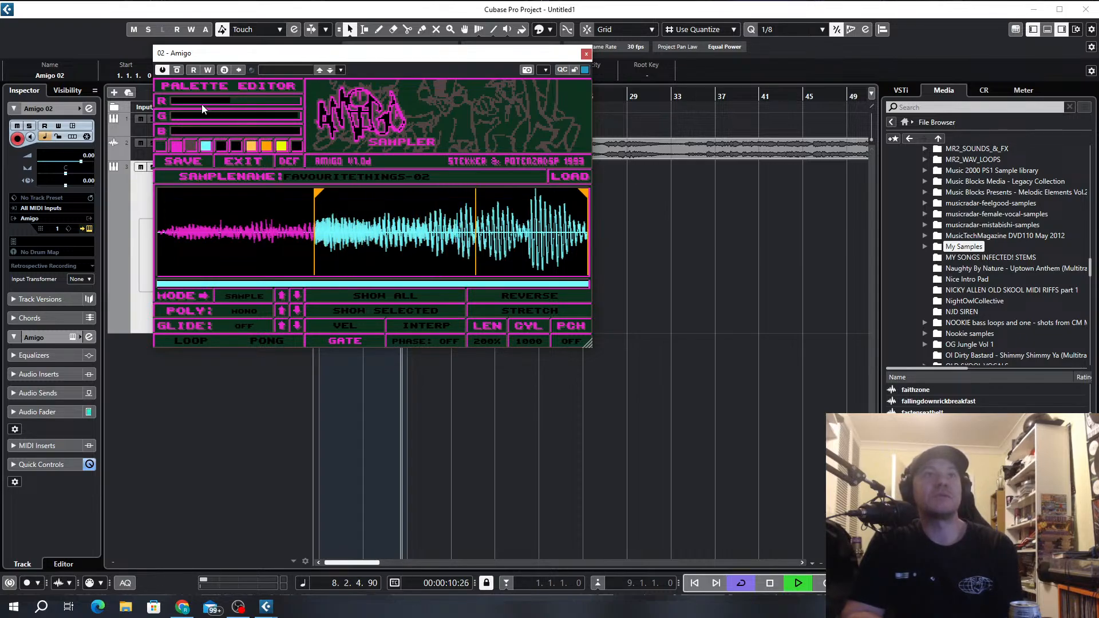
{"action": "left_click_drag", "start_coordinate": [201, 101], "coordinate": [265, 143]}
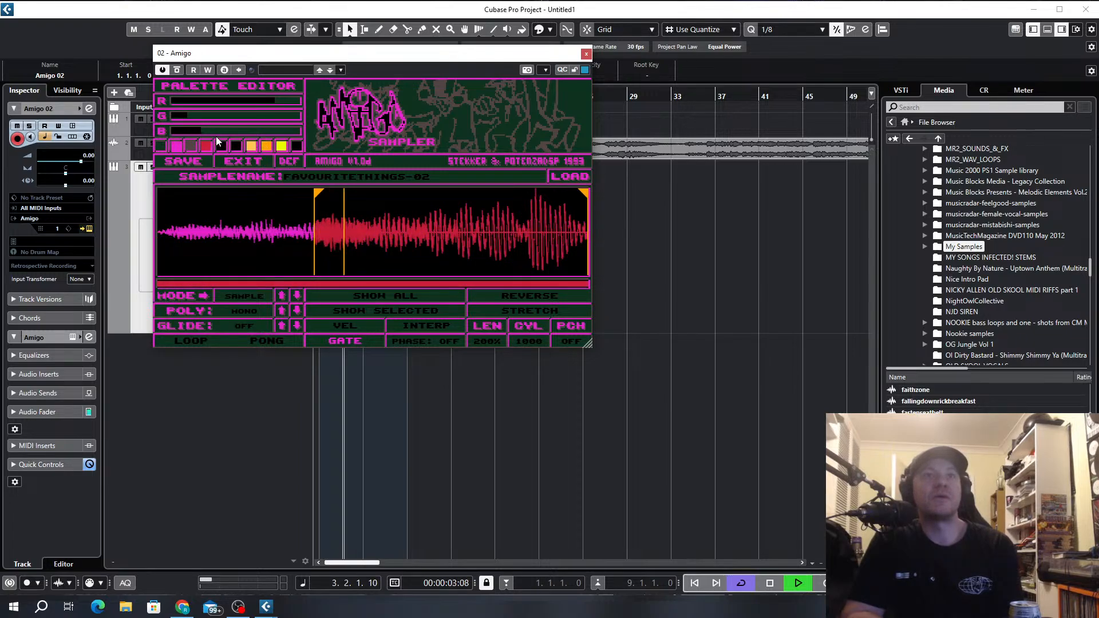
Recolour Amigo's black value text to gold and its magenta interface colour to purple, closing the plug-in window.
{"action": "left_click", "coordinate": [290, 147]}
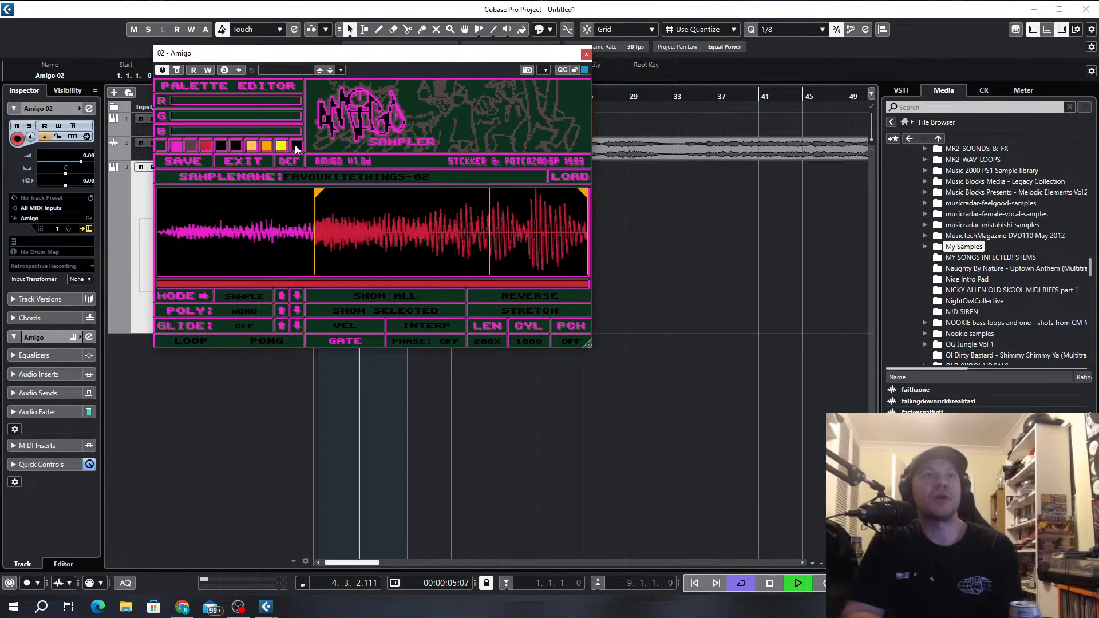
{"action": "left_click_drag", "start_coordinate": [218, 102], "coordinate": [174, 125]}
{"action": "left_click", "coordinate": [248, 114]}
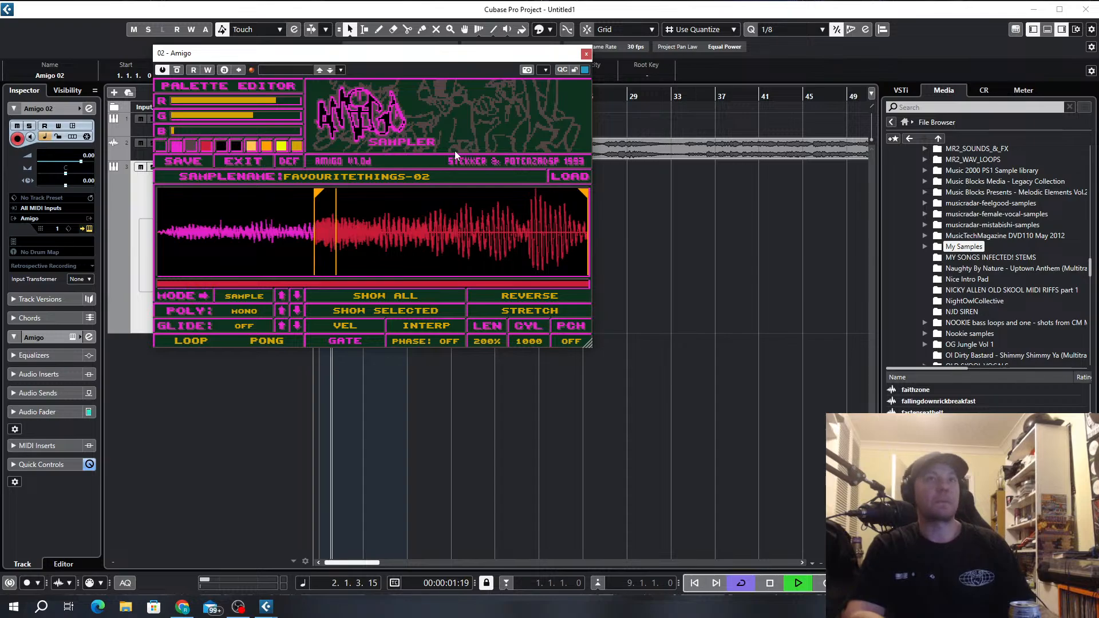
{"action": "left_click", "coordinate": [175, 144]}
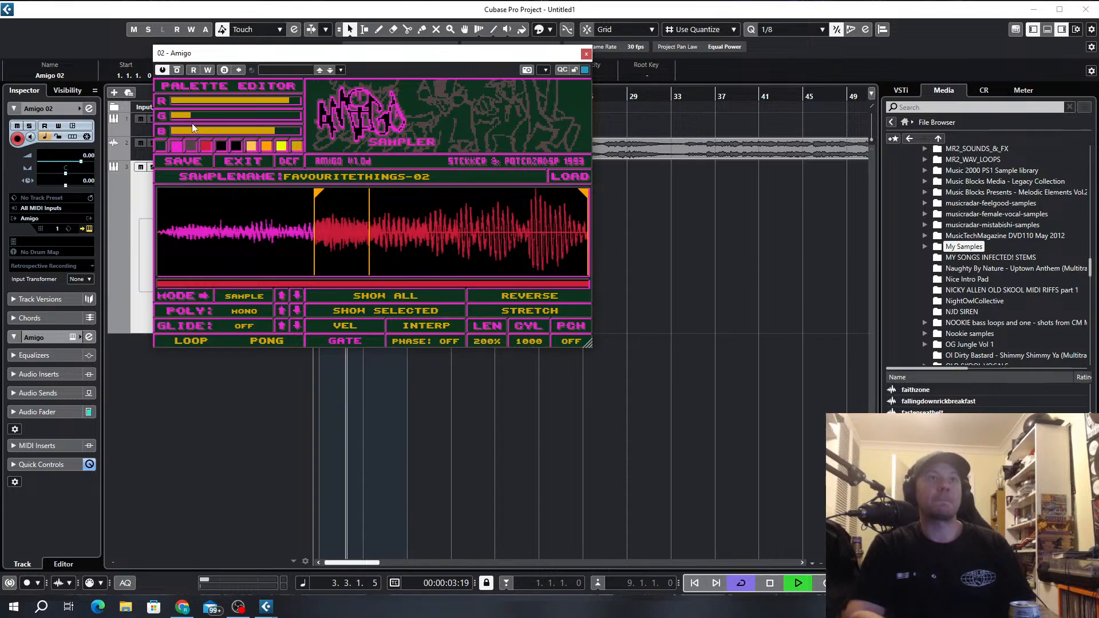
{"action": "left_click", "coordinate": [202, 101]}
{"action": "left_click", "coordinate": [201, 101]}
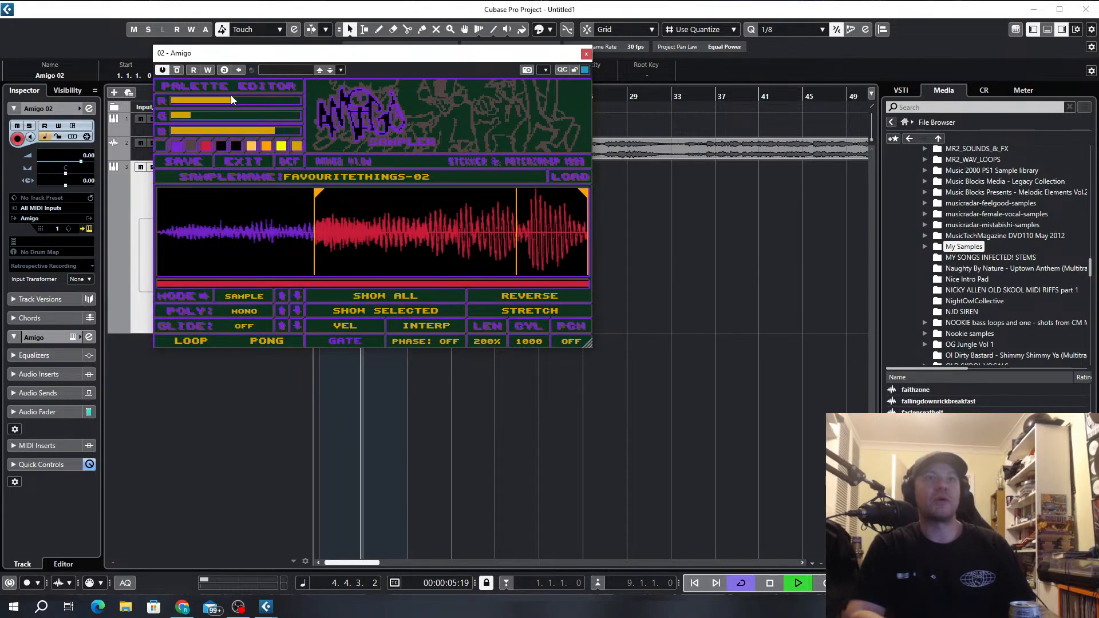
{"action": "left_click", "coordinate": [585, 53]}
Stop playback, open the Amigo 02 part in the key editor, and delete all of its aftertouch data.
{"action": "scroll", "coordinate": [331, 249], "scroll_direction": "up", "scroll_amount": 2}
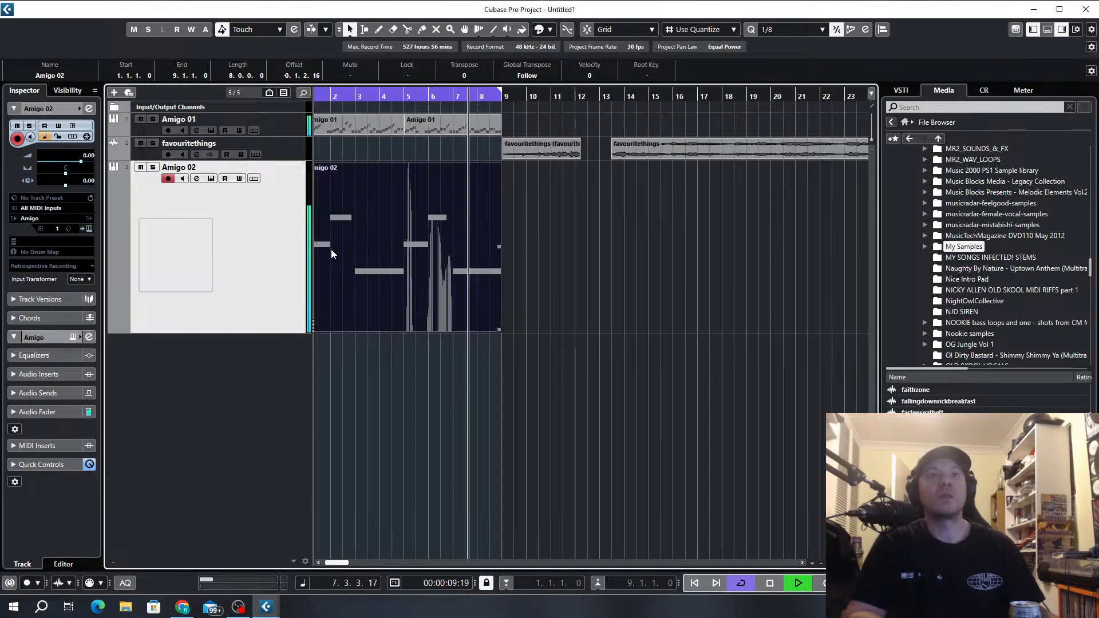
{"action": "scroll", "coordinate": [385, 261], "scroll_direction": "up", "scroll_amount": 1}
{"action": "key", "text": "space"}
{"action": "double_click", "coordinate": [387, 232]}
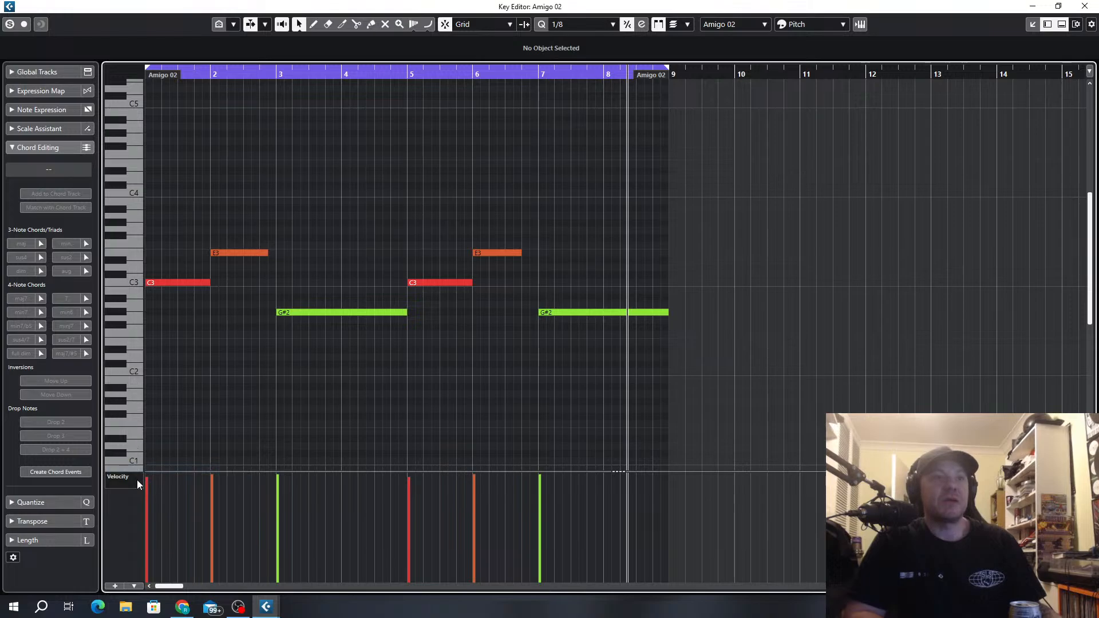
{"action": "left_click", "coordinate": [136, 480]}
{"action": "left_click", "coordinate": [150, 246]}
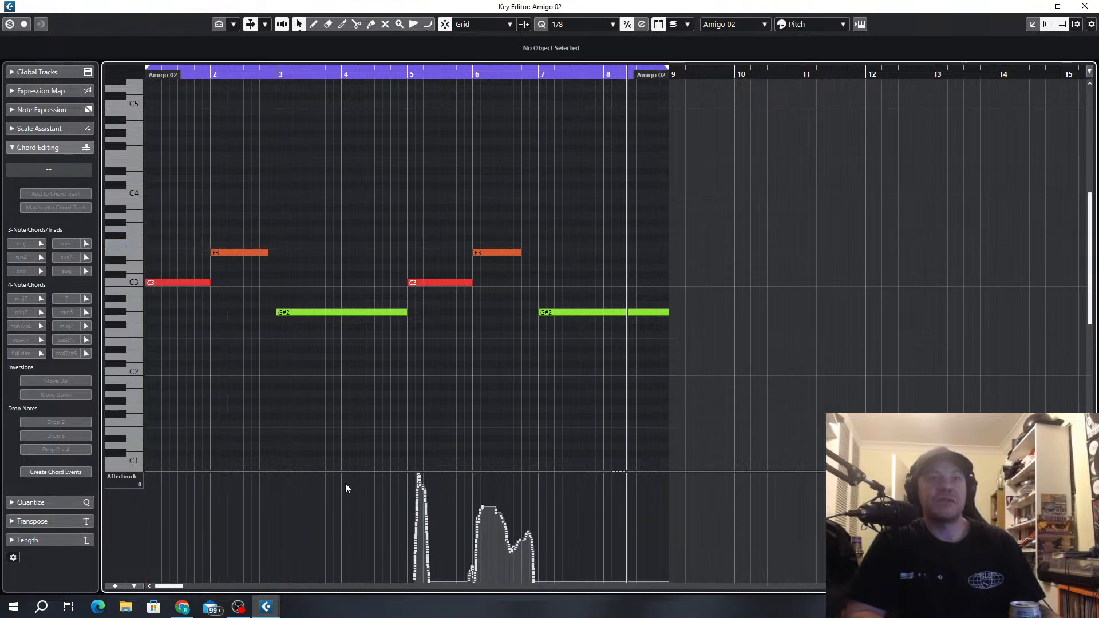
{"action": "left_click_drag", "start_coordinate": [345, 483], "coordinate": [754, 587]}
{"action": "key", "text": "Delete"}
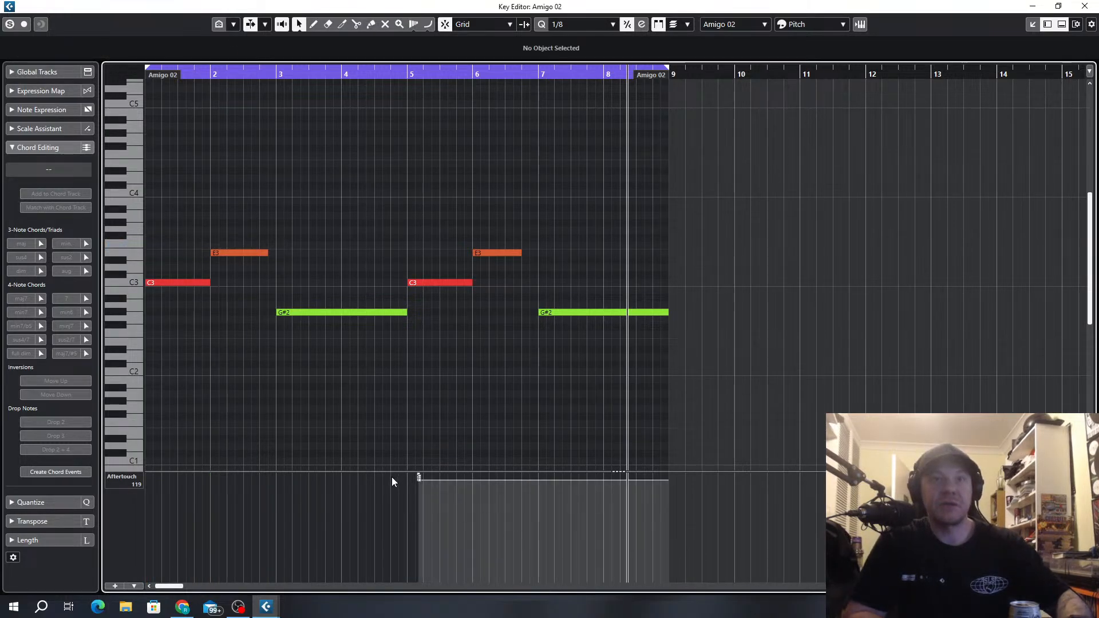
{"action": "left_click_drag", "start_coordinate": [392, 477], "coordinate": [624, 530]}
{"action": "key", "text": "Delete"}
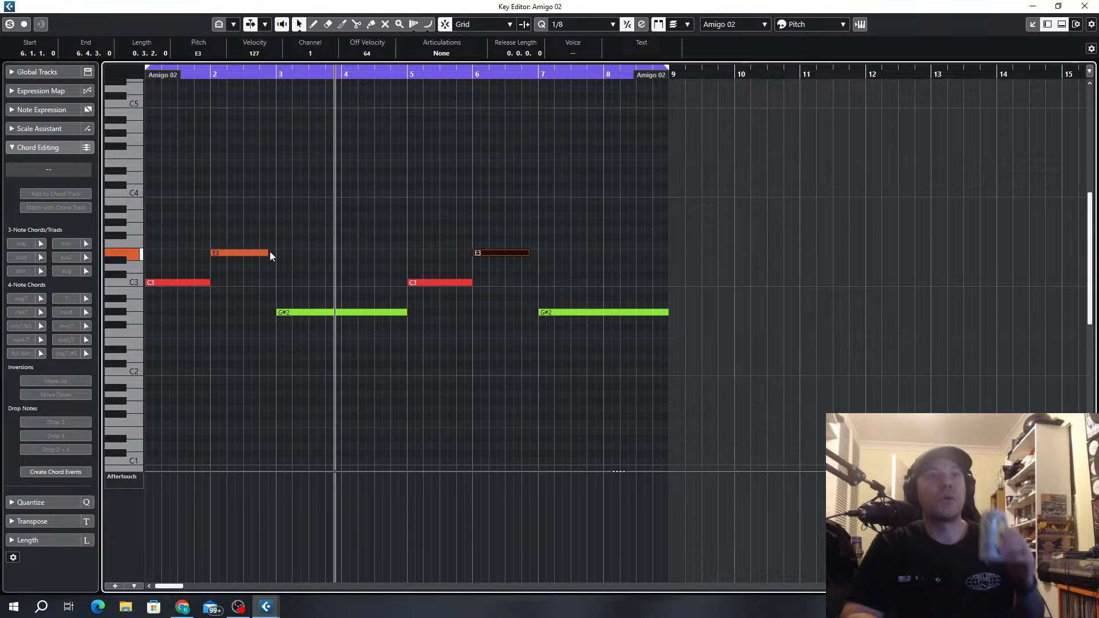
Extend the E3 notes to end at 3.1.1.0 and 7.1.1.0, play the part, and close the key editor.
{"action": "left_click_drag", "start_coordinate": [267, 252], "coordinate": [275, 253]}
{"action": "key", "text": "space"}
{"action": "key", "text": "space"}
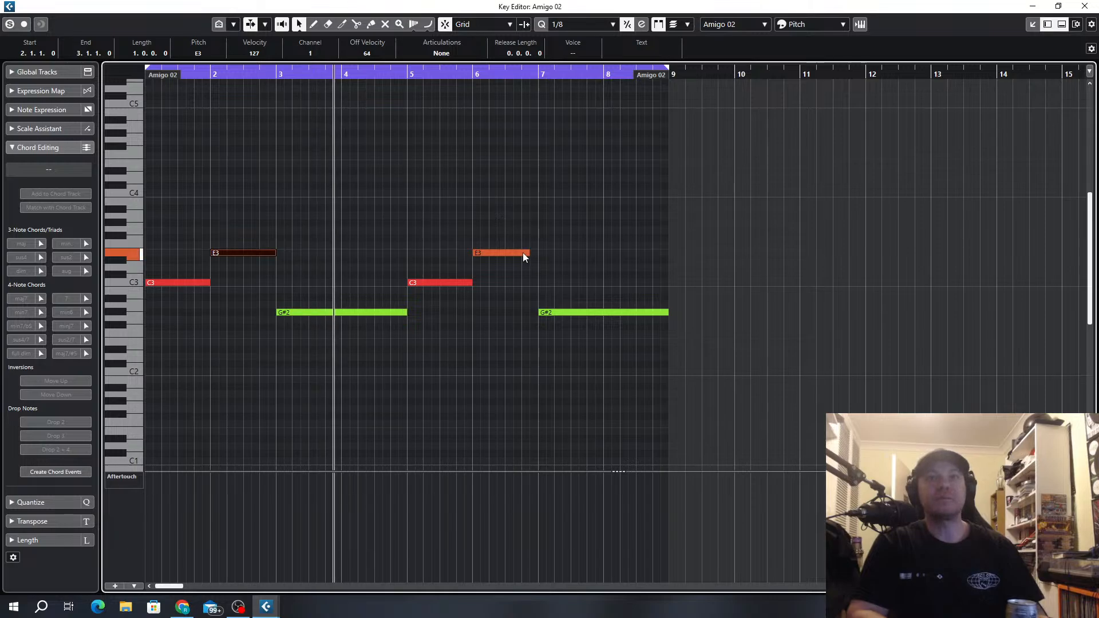
{"action": "key", "text": "f"}
{"action": "left_click_drag", "start_coordinate": [527, 252], "coordinate": [538, 252]}
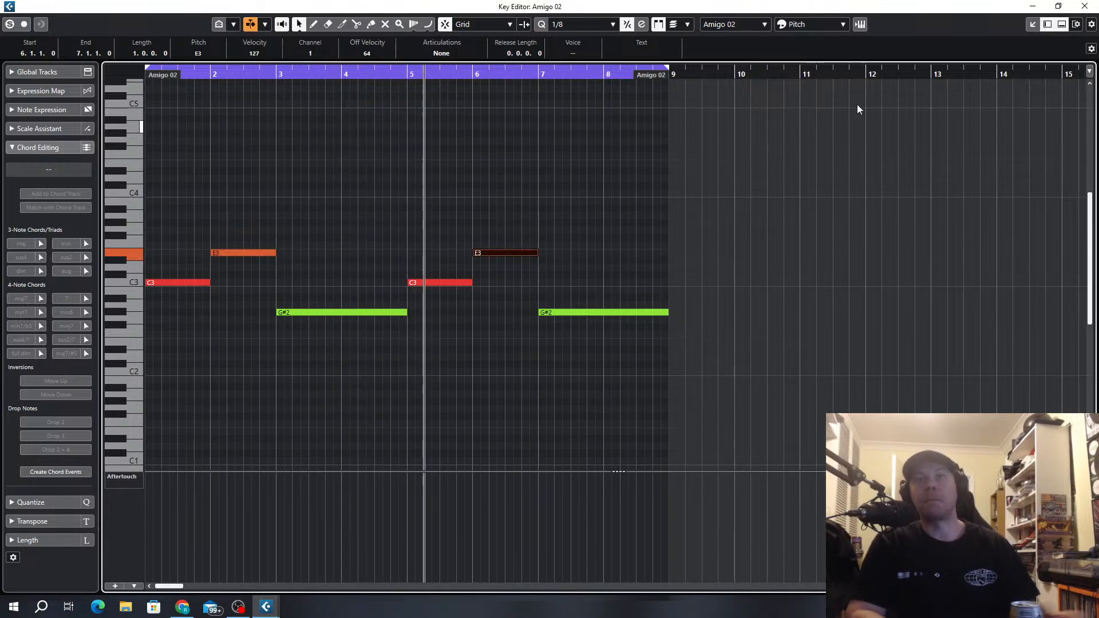
{"action": "left_click", "coordinate": [1086, 5]}
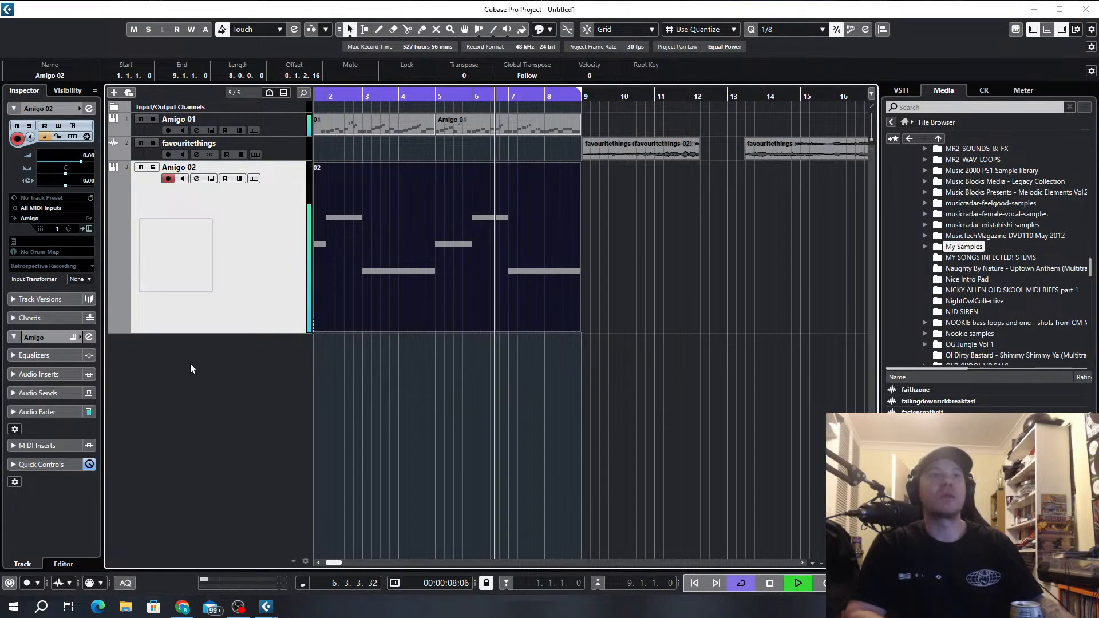
Reduce the Amigo 02 track height to match the other tracks and stop playback.
{"action": "left_click_drag", "start_coordinate": [226, 332], "coordinate": [223, 184]}
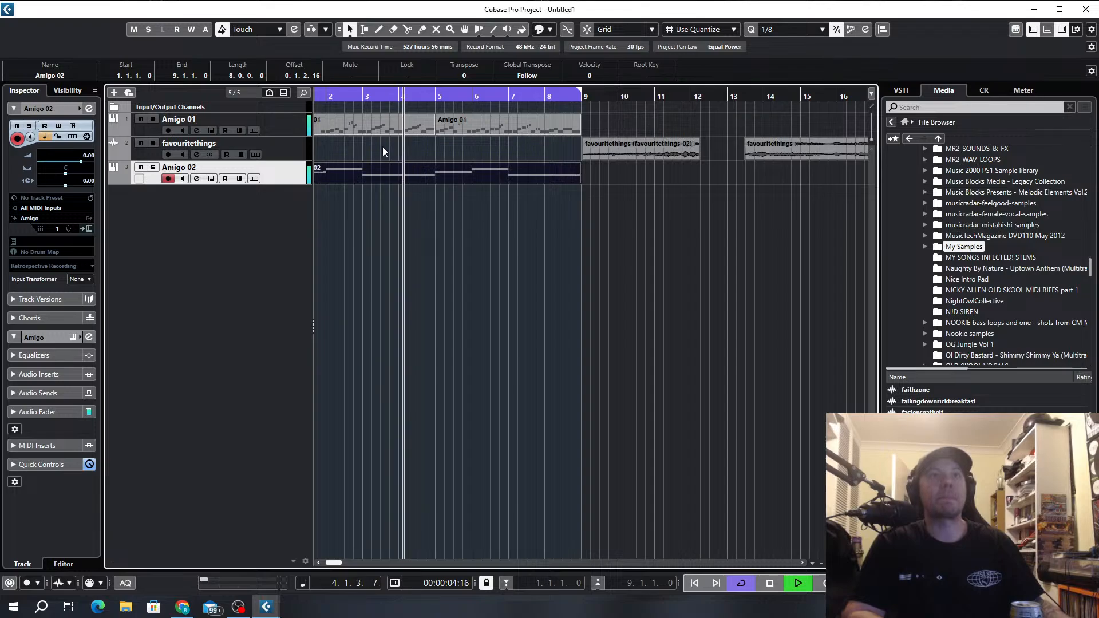
{"action": "scroll", "coordinate": [401, 154], "scroll_direction": "left", "scroll_amount": 1}
{"action": "key", "text": "space"}
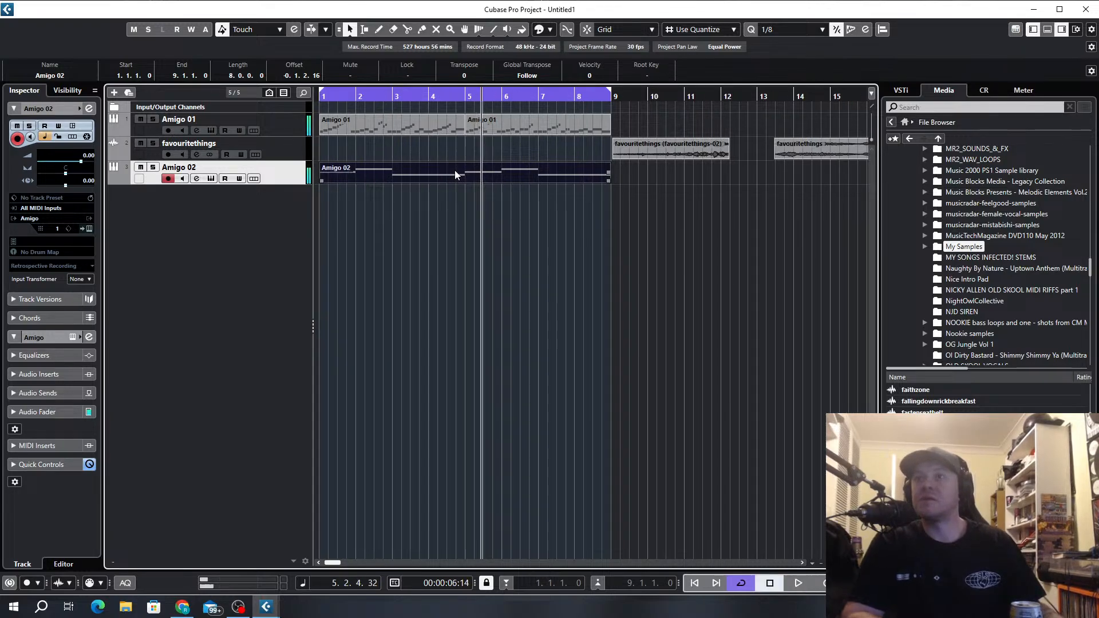
Browse the sample library to the Drum Hits > Kicks folder of the Billy Daniel Bunter & Sanxion pack.
{"action": "scroll", "coordinate": [1007, 220], "scroll_direction": "up", "scroll_amount": 6}
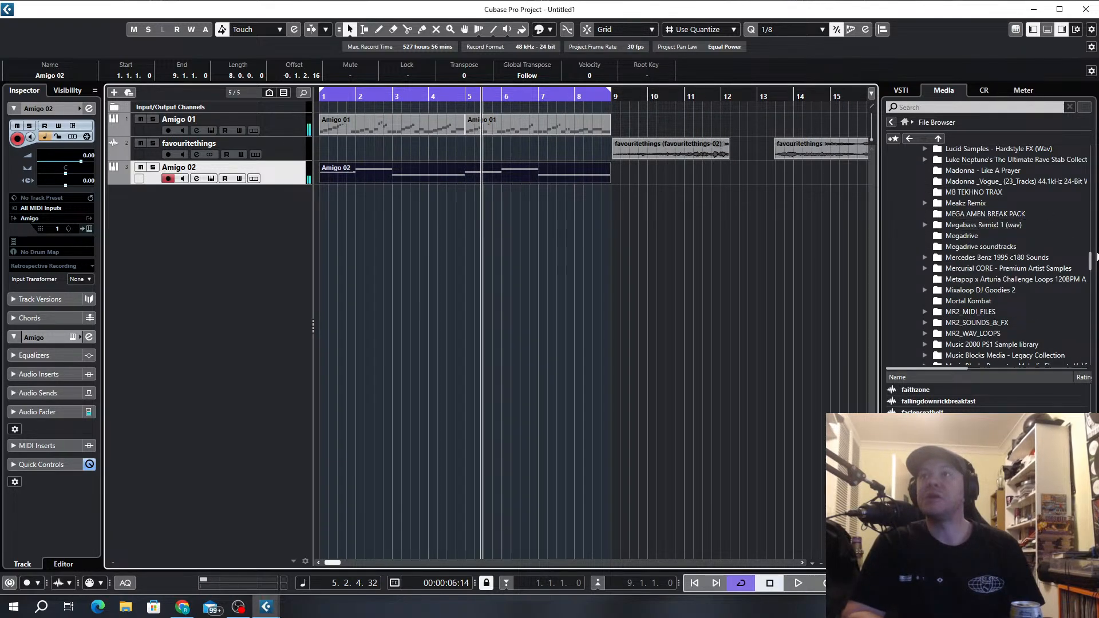
{"action": "left_click_drag", "start_coordinate": [1090, 259], "coordinate": [1092, 194]}
{"action": "scroll", "coordinate": [1019, 246], "scroll_direction": "up", "scroll_amount": 5}
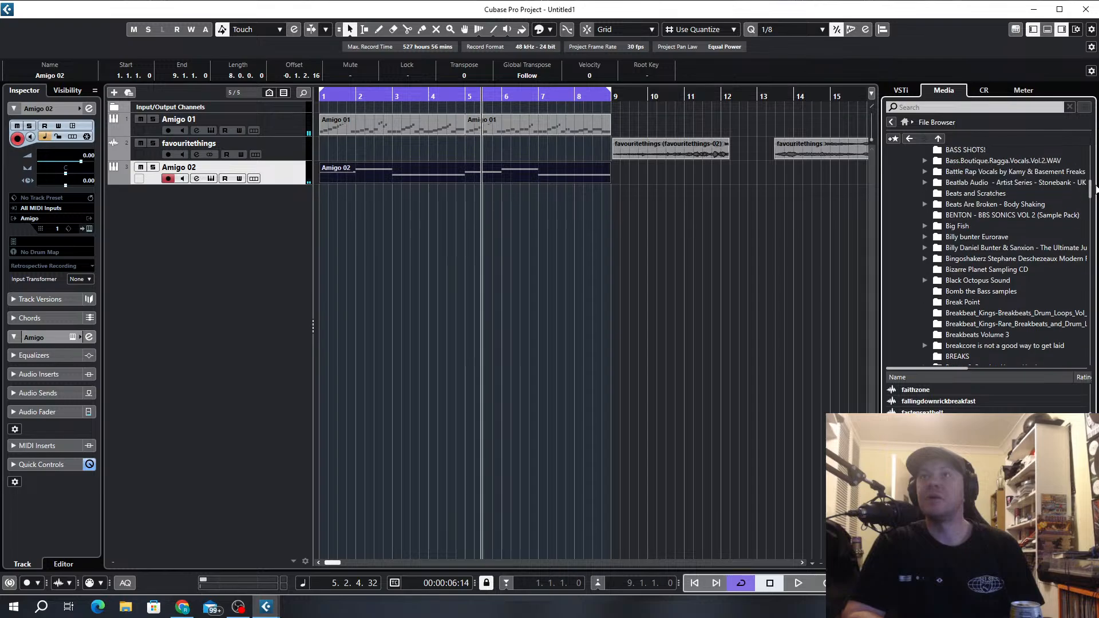
{"action": "scroll", "coordinate": [1024, 234], "scroll_direction": "down", "scroll_amount": 4}
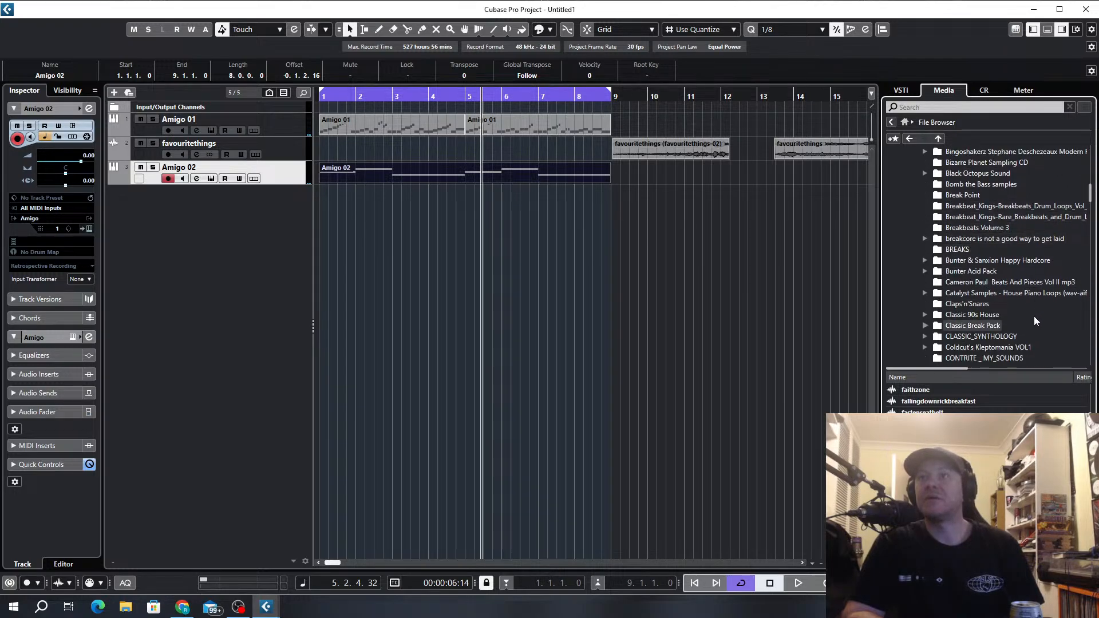
{"action": "scroll", "coordinate": [1021, 214], "scroll_direction": "down", "scroll_amount": 2}
{"action": "scroll", "coordinate": [1046, 232], "scroll_direction": "up", "scroll_amount": 3}
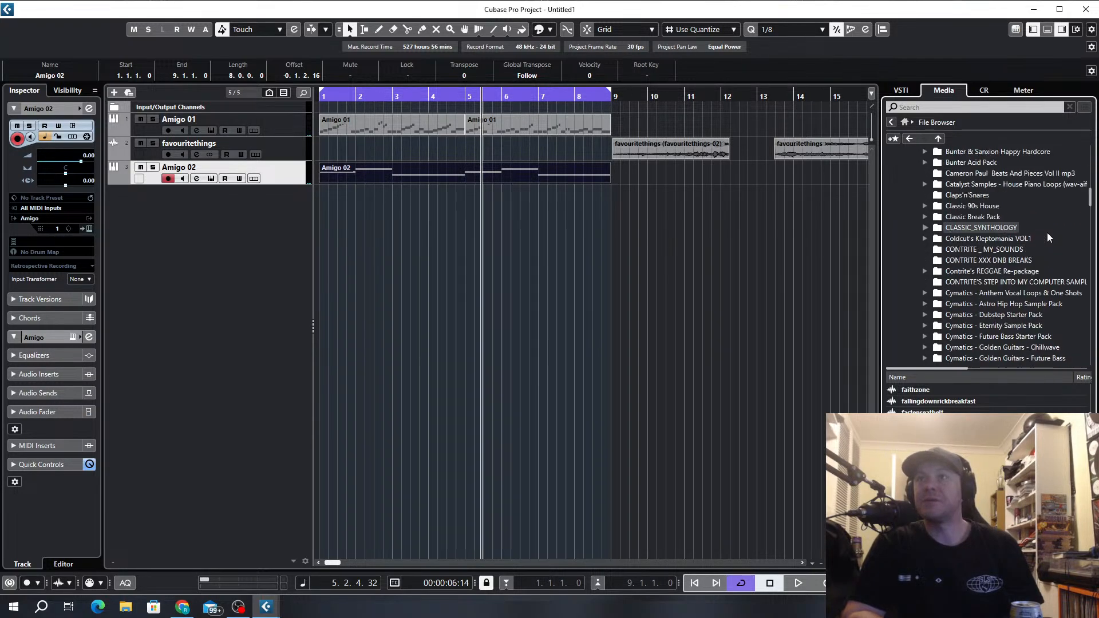
{"action": "scroll", "coordinate": [1064, 224], "scroll_direction": "up", "scroll_amount": 4}
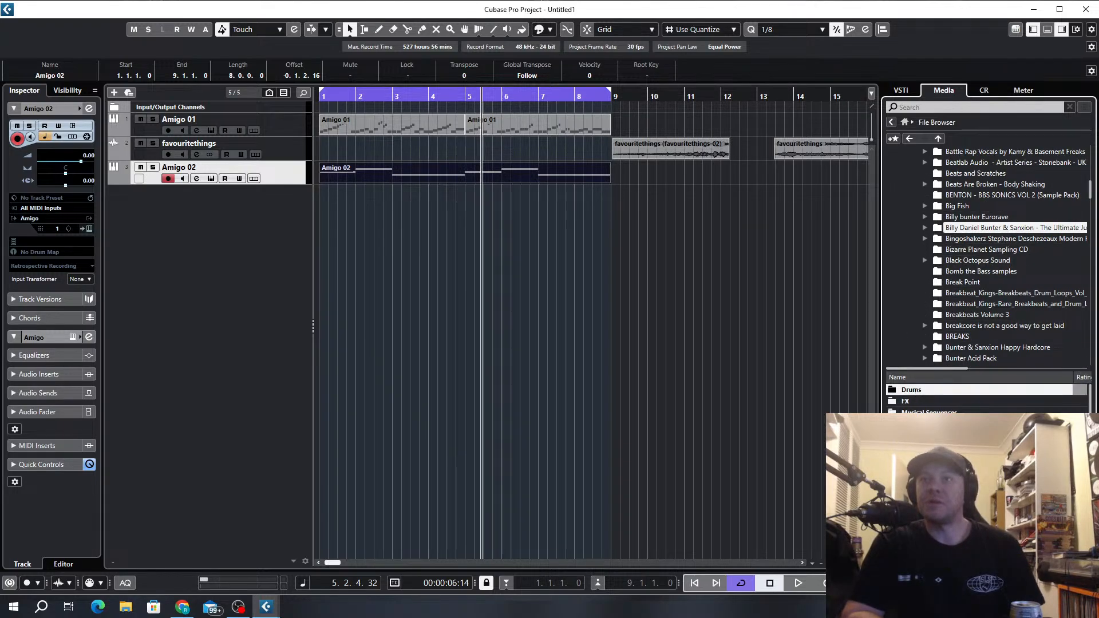
{"action": "double_click", "coordinate": [919, 395]}
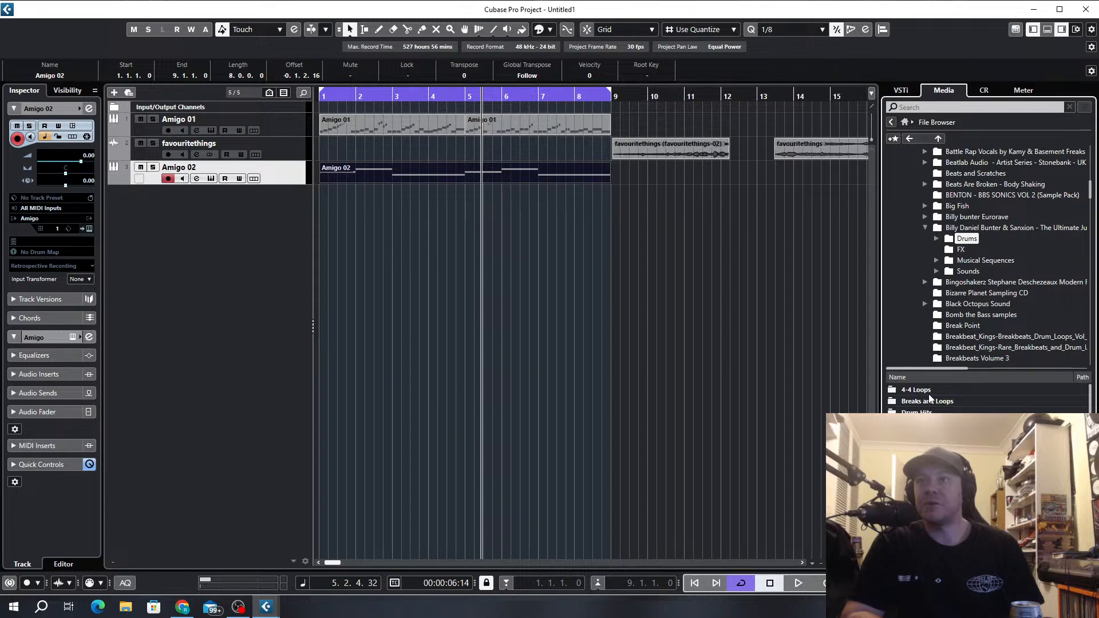
{"action": "double_click", "coordinate": [916, 392]}
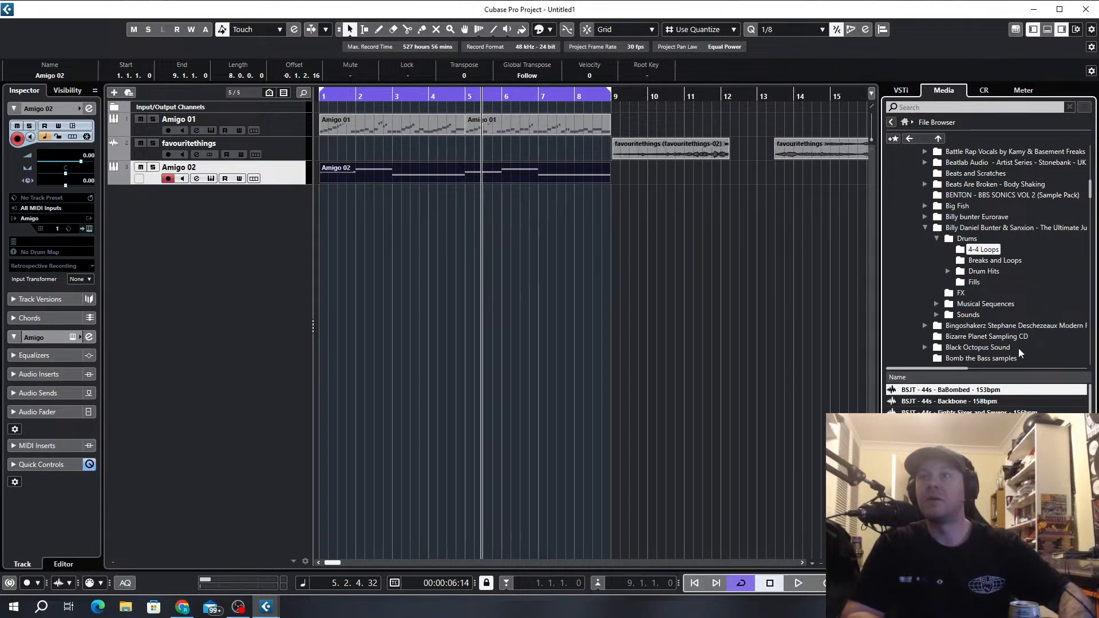
{"action": "left_click", "coordinate": [980, 273]}
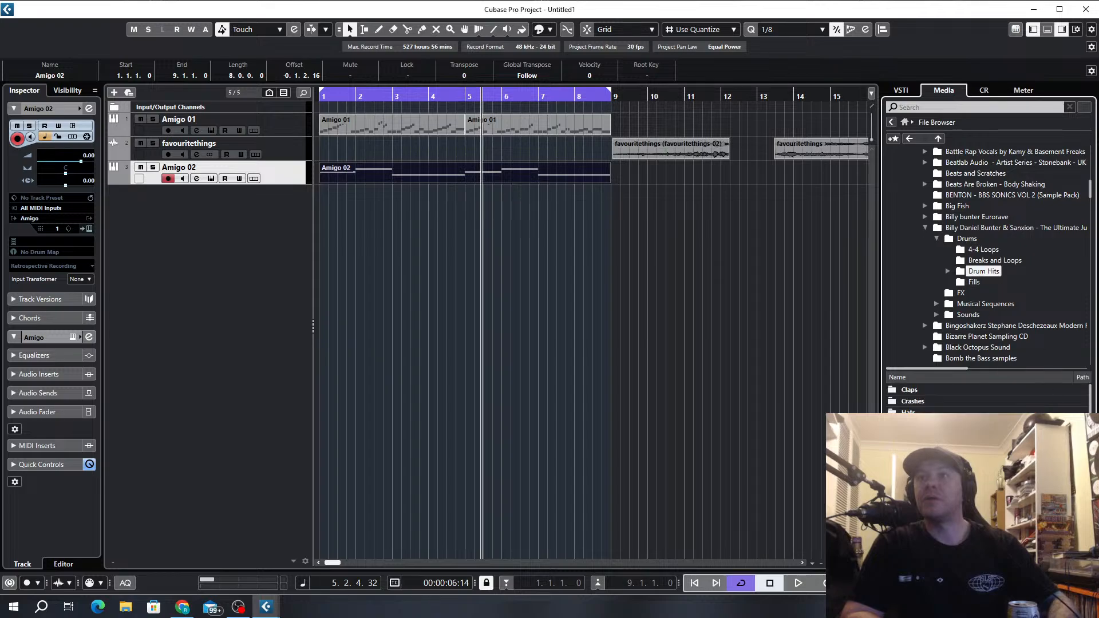
{"action": "double_click", "coordinate": [909, 424]}
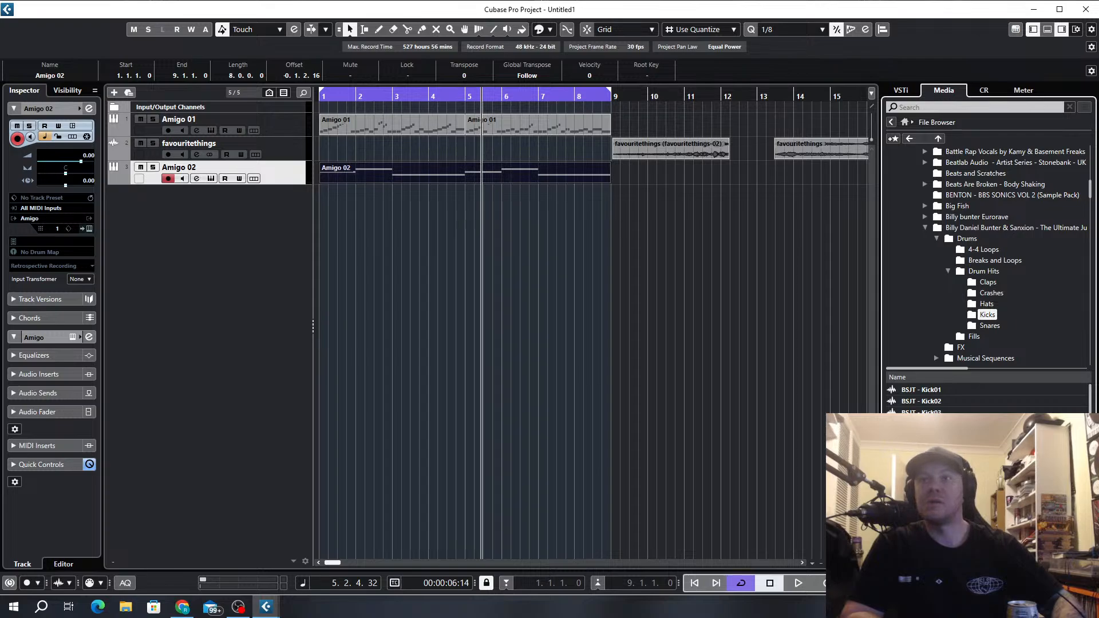
Place BSJT - Kick04 on a new track at bar 1, trim its end to 1.1.3.0, and add a 0.0.1.3 fade-out.
{"action": "left_click_drag", "start_coordinate": [916, 414], "coordinate": [318, 197]}
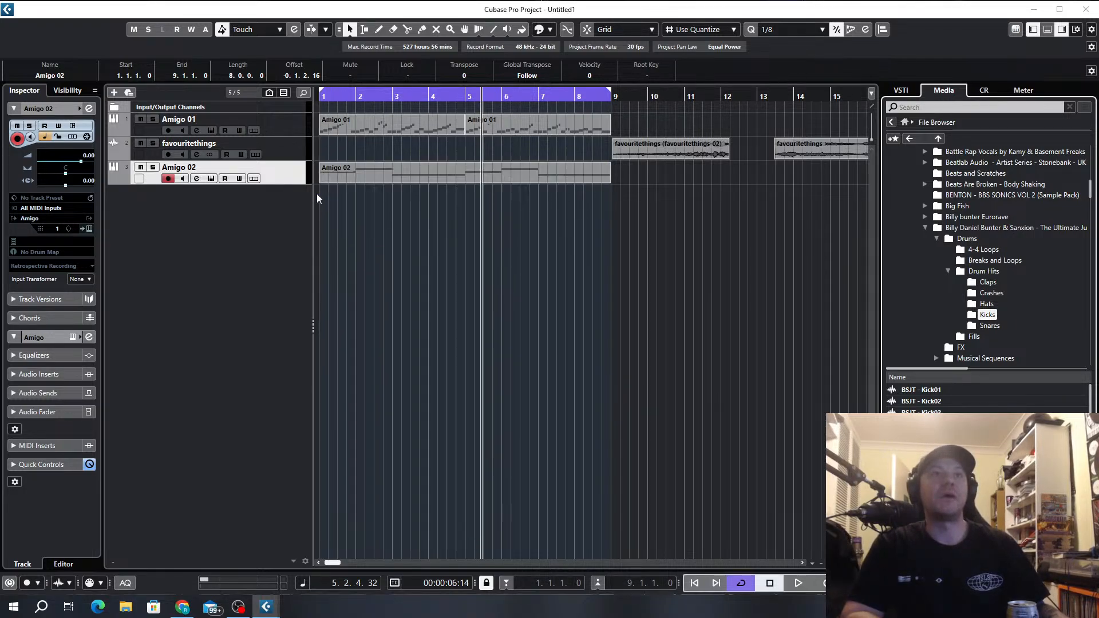
{"action": "scroll", "coordinate": [327, 241], "scroll_direction": "up", "scroll_amount": 6}
{"action": "scroll", "coordinate": [347, 222], "scroll_direction": "left", "scroll_amount": 2}
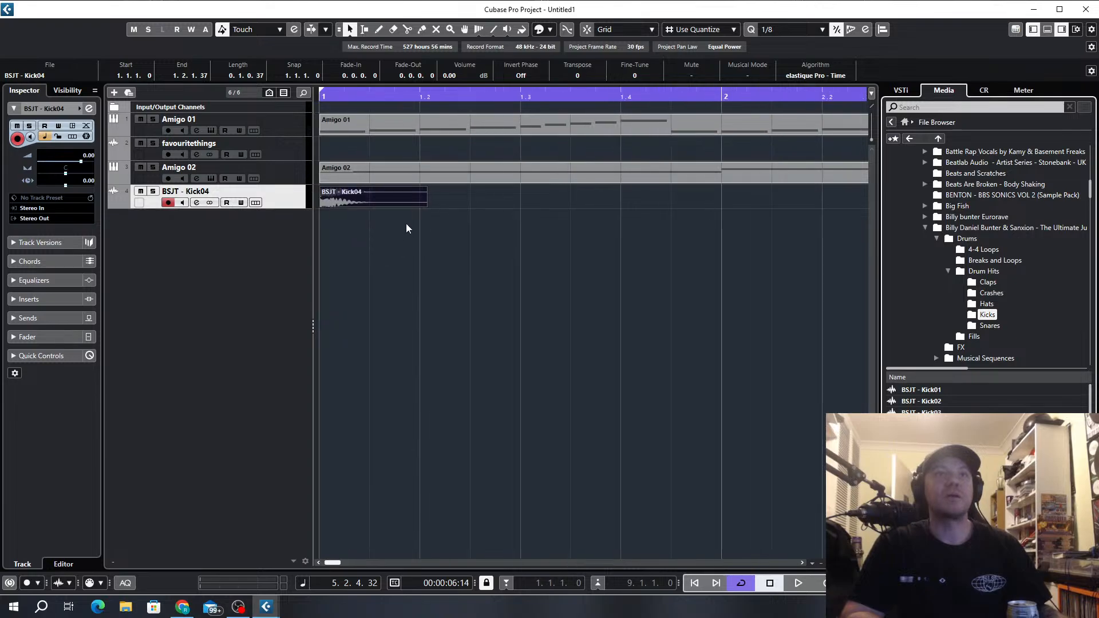
{"action": "left_click_drag", "start_coordinate": [427, 206], "coordinate": [330, 179]}
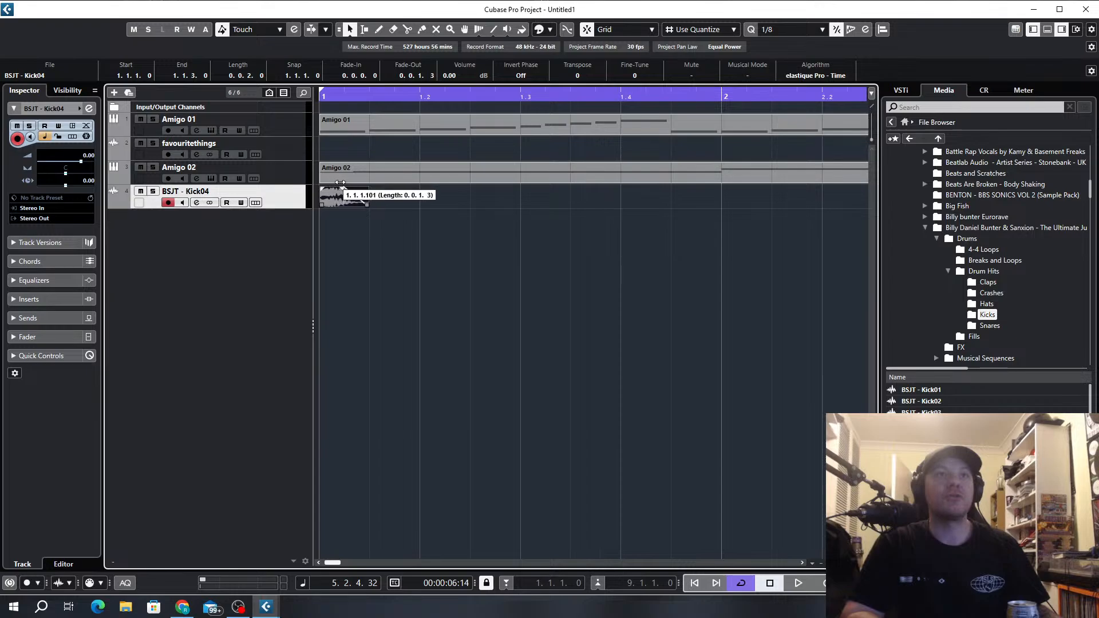
{"action": "double_click", "coordinate": [353, 197]}
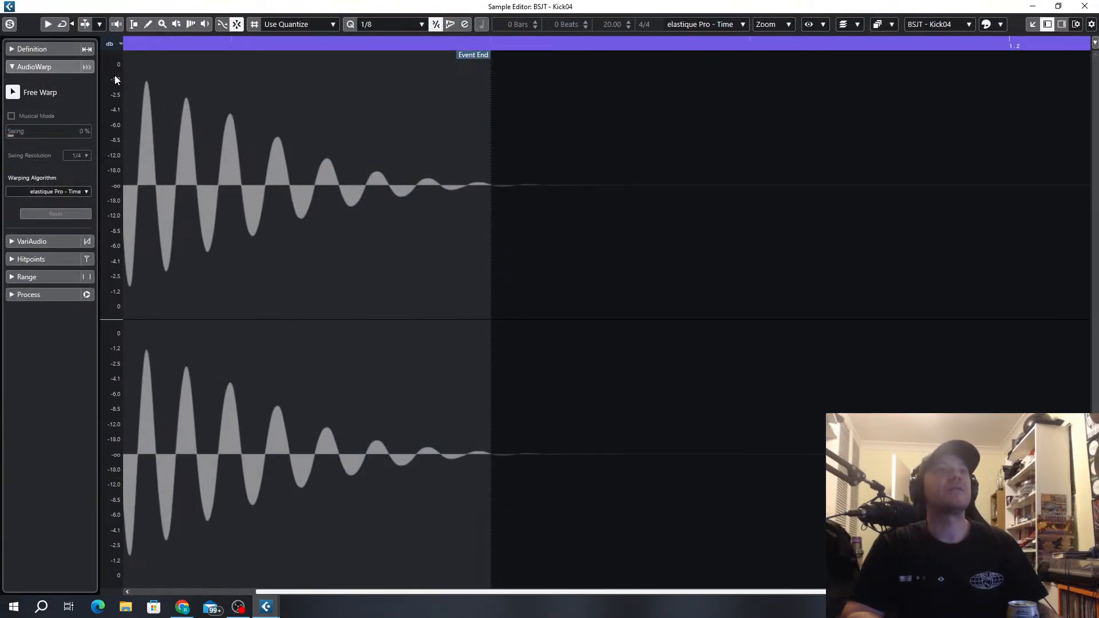
{"action": "left_click", "coordinate": [1084, 6]}
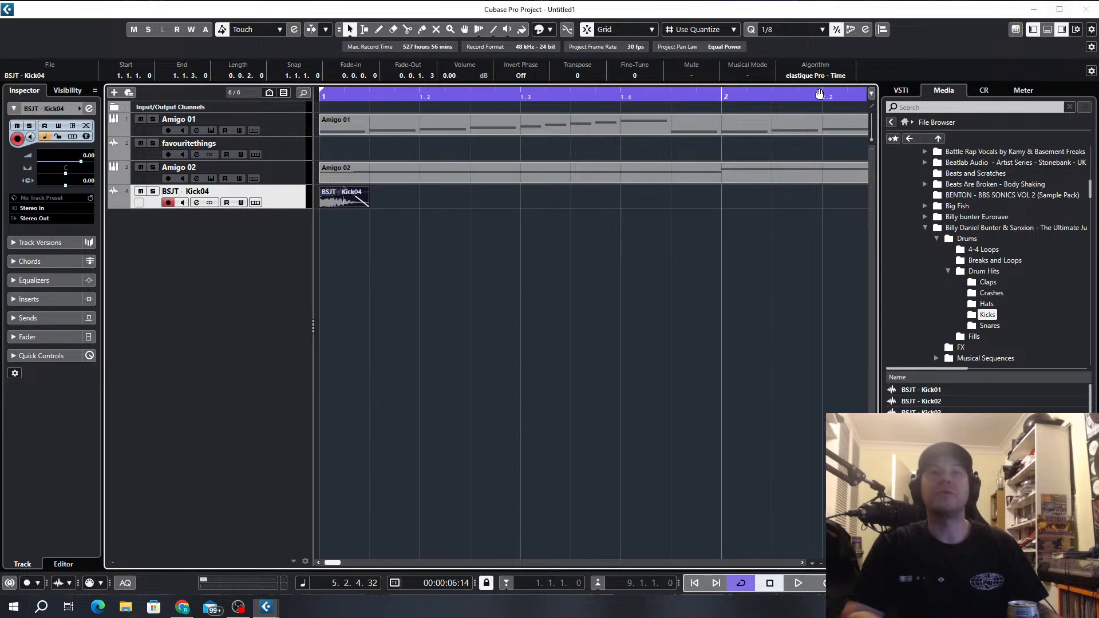
{"action": "double_click", "coordinate": [356, 198]}
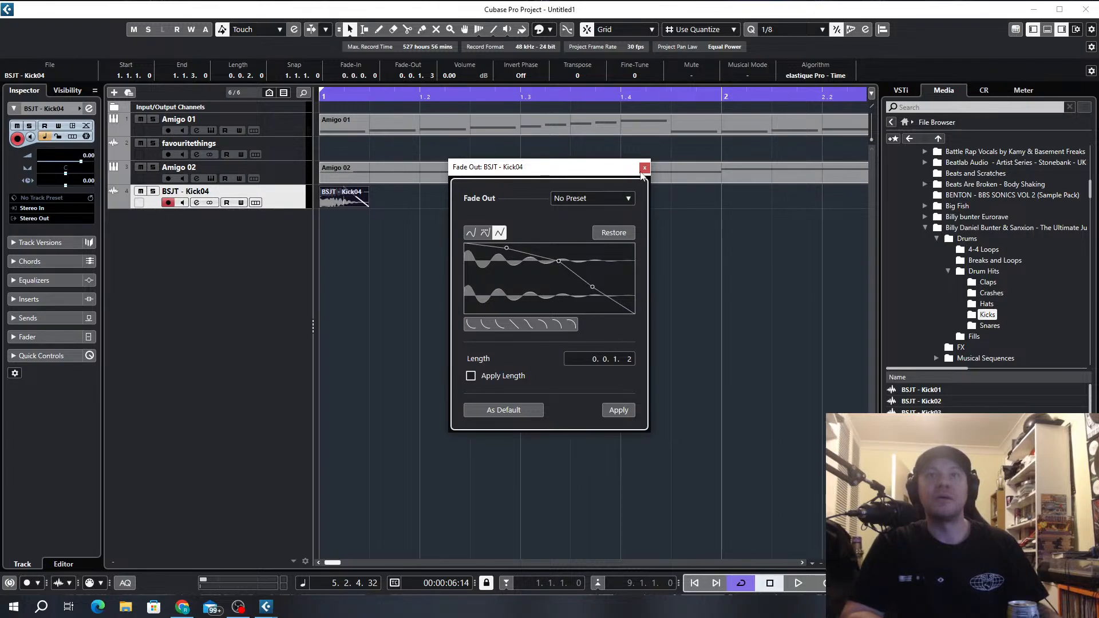
{"action": "left_click", "coordinate": [644, 168]}
{"action": "key", "text": "g"}
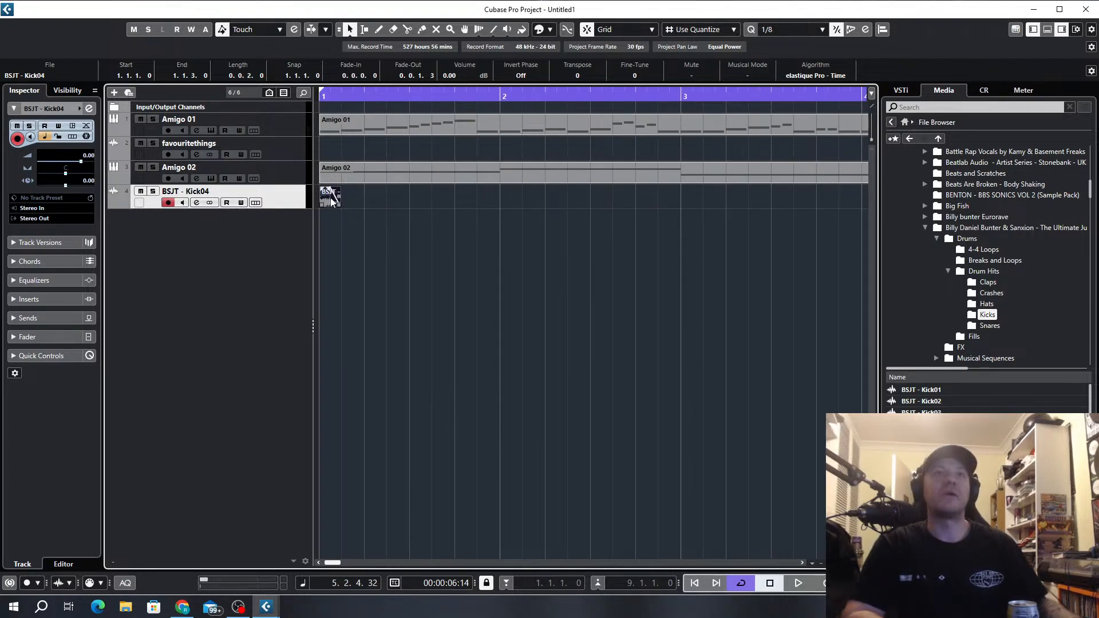
Repeat the trimmed kick on every beat through bars 1 and 2, undoing the misaligned copies placed from 3.1.3.0.
{"action": "left_click_drag", "start_coordinate": [332, 200], "coordinate": [520, 207]}
{"action": "key", "text": "g"}
{"action": "key", "text": "g"}
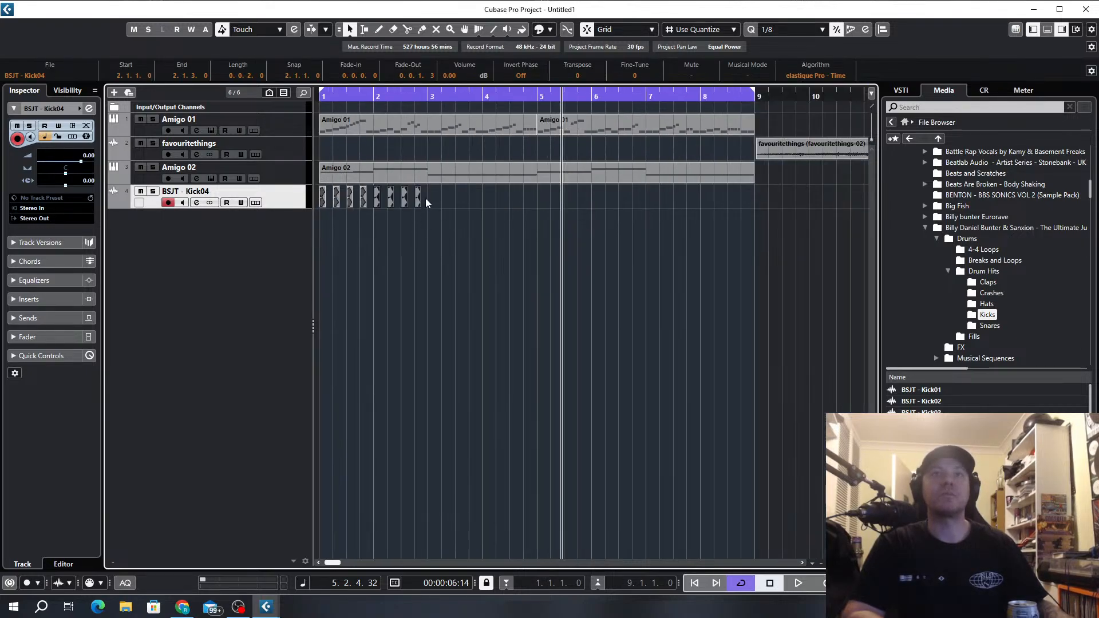
{"action": "mouse_move", "coordinate": [445, 195]}
{"action": "left_mouse_down"}
{"action": "mouse_move", "coordinate": [308, 198]}
{"action": "mouse_move", "coordinate": [435, 205]}
{"action": "left_mouse_up"}
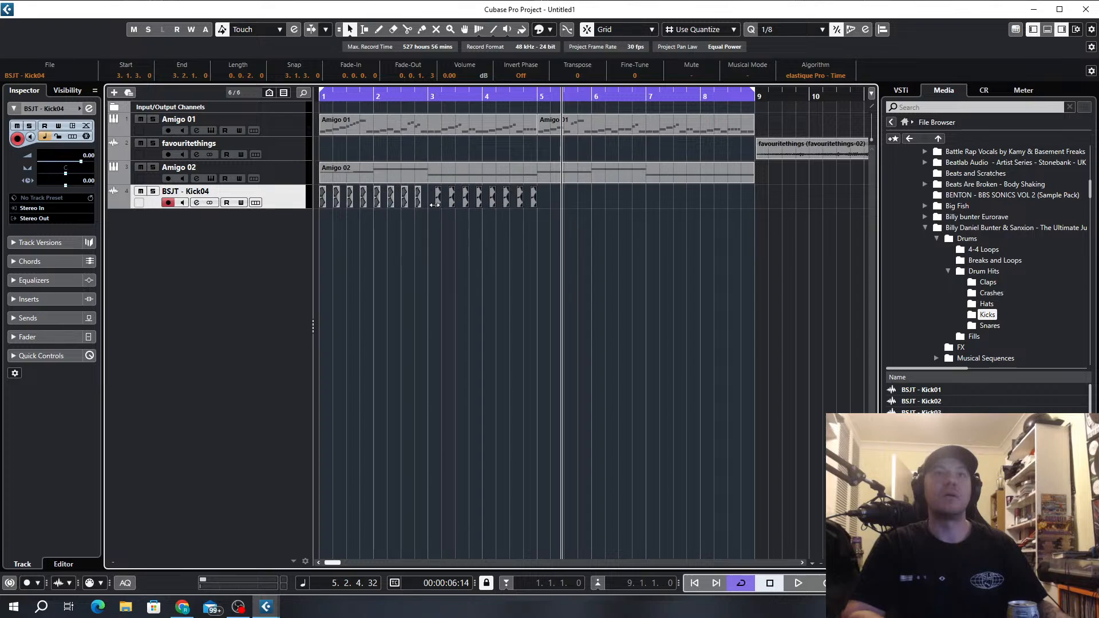
{"action": "key", "text": "ctrl+z"}
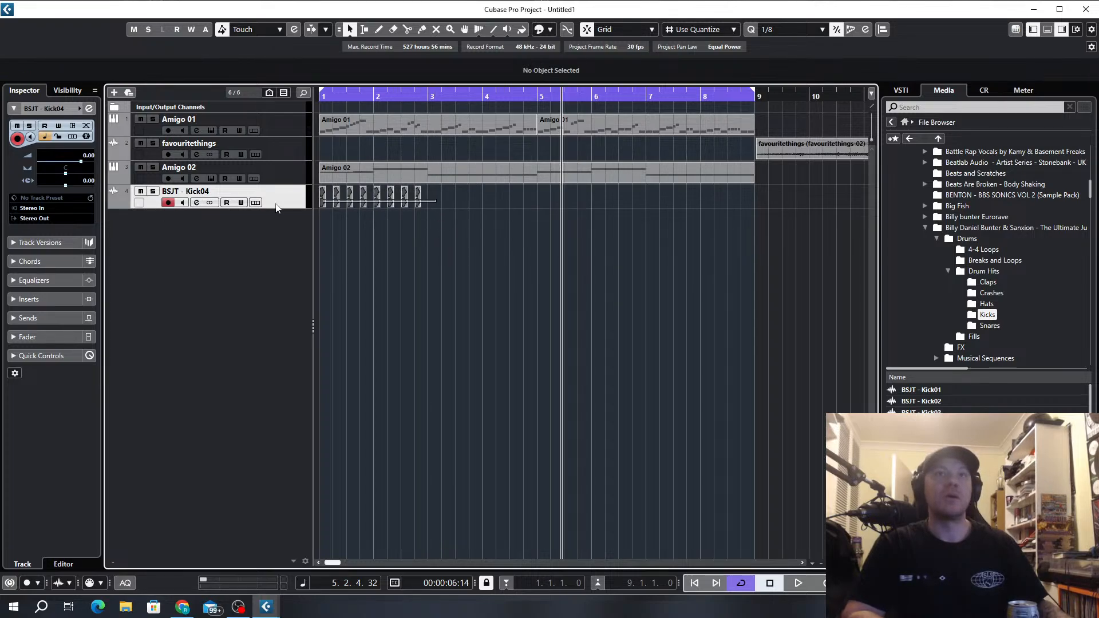
Copy the two-bar kick pattern across to bar 9 and add an extra kick at 8.4.3.0.
{"action": "left_click", "coordinate": [324, 203]}
{"action": "left_click_drag", "start_coordinate": [326, 205], "coordinate": [664, 206]}
{"action": "left_click", "coordinate": [767, 210]}
{"action": "left_click_drag", "start_coordinate": [744, 198], "coordinate": [756, 204]}
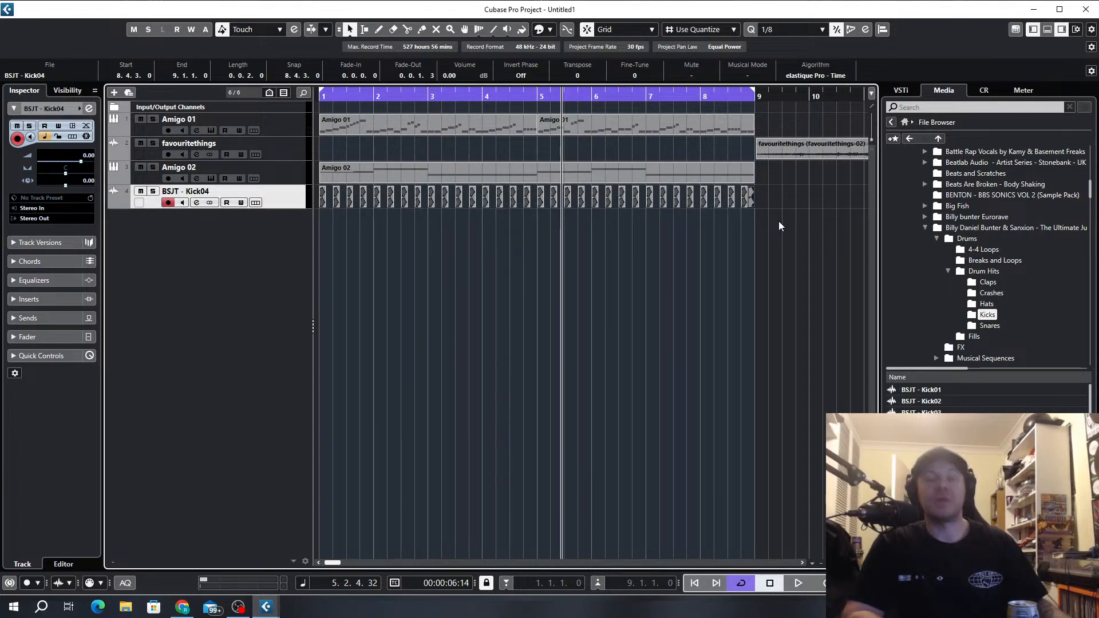
Play the loop from the start and add extra kicks at 2.3.3.0 and 6.3.3.0.
{"action": "key", "text": "Home"}
{"action": "key", "text": "space"}
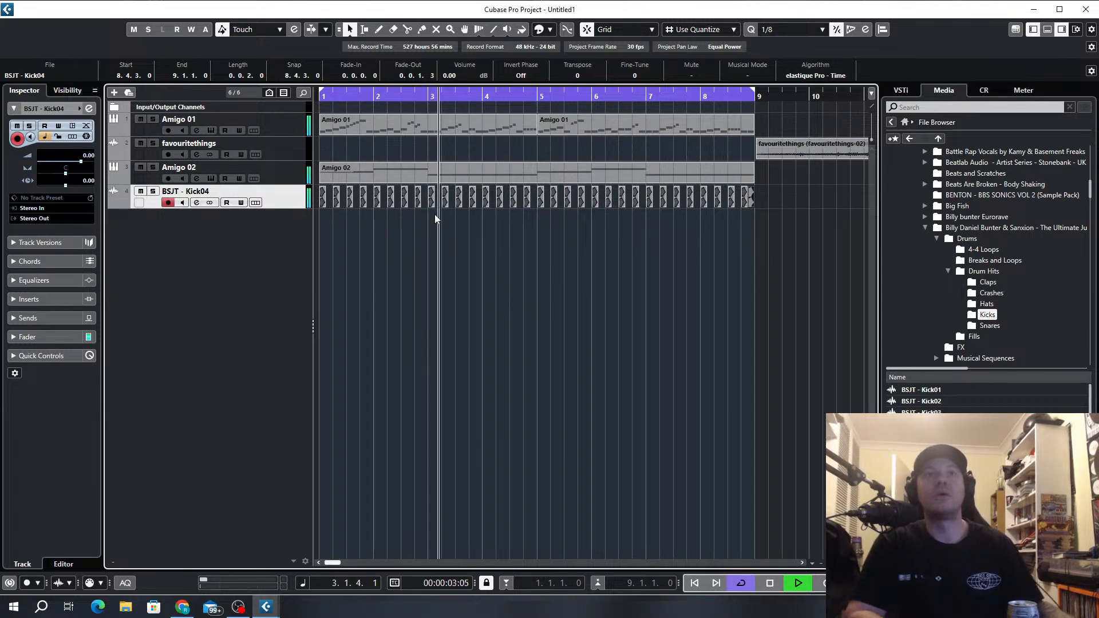
{"action": "scroll", "coordinate": [413, 211], "scroll_direction": "up", "scroll_amount": 2}
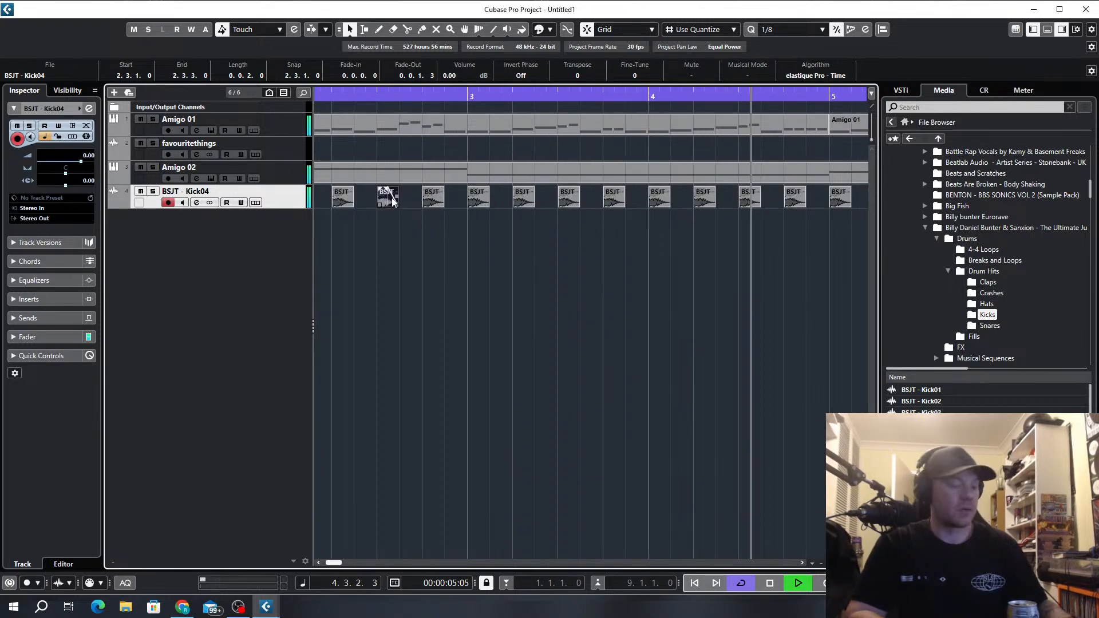
{"action": "scroll", "coordinate": [473, 241], "scroll_direction": "down", "scroll_amount": 3}
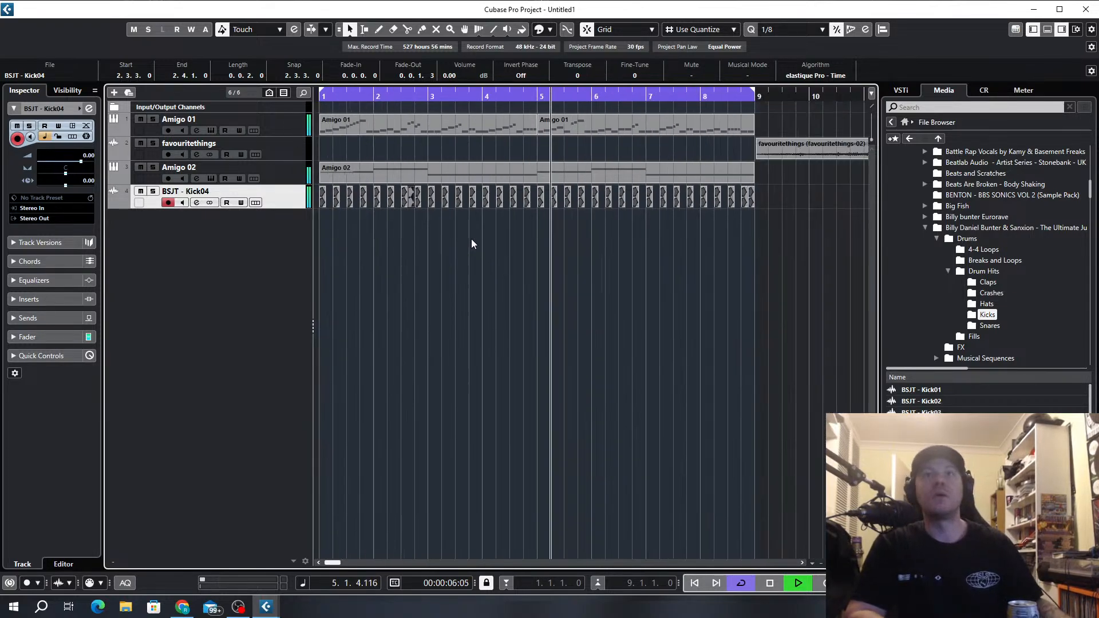
{"action": "left_click", "coordinate": [625, 200]}
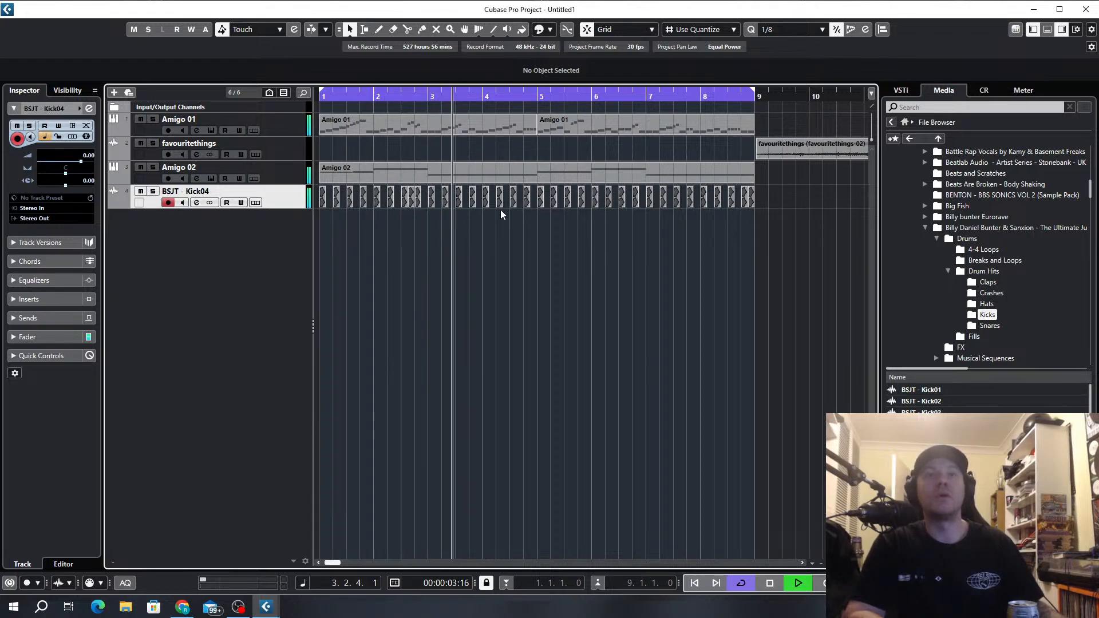
{"action": "left_click", "coordinate": [624, 198]}
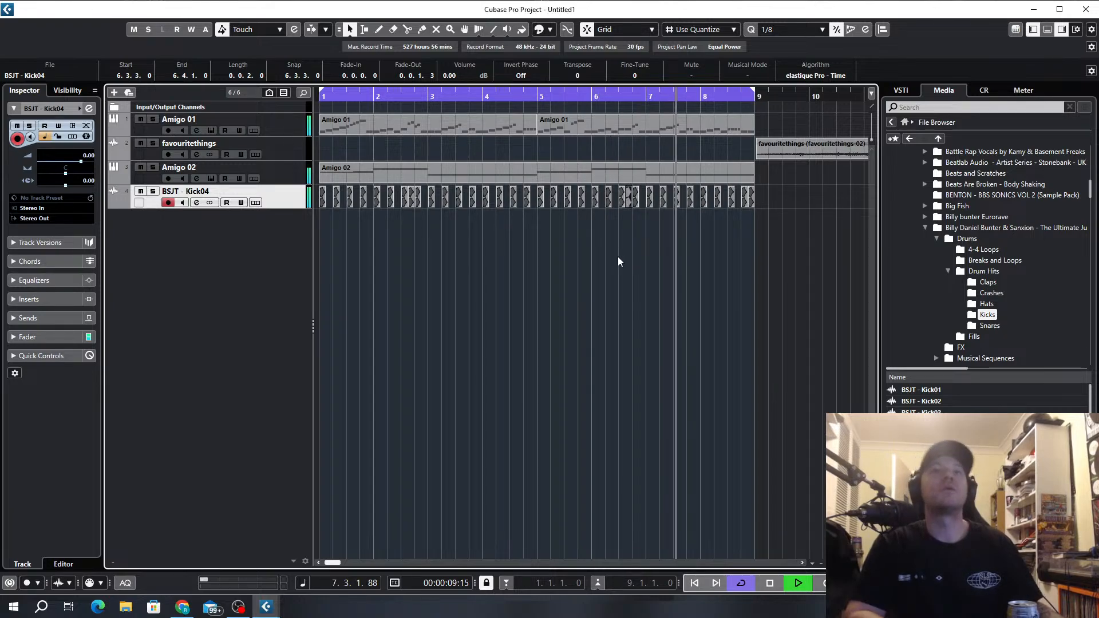
{"action": "left_click", "coordinate": [619, 261]}
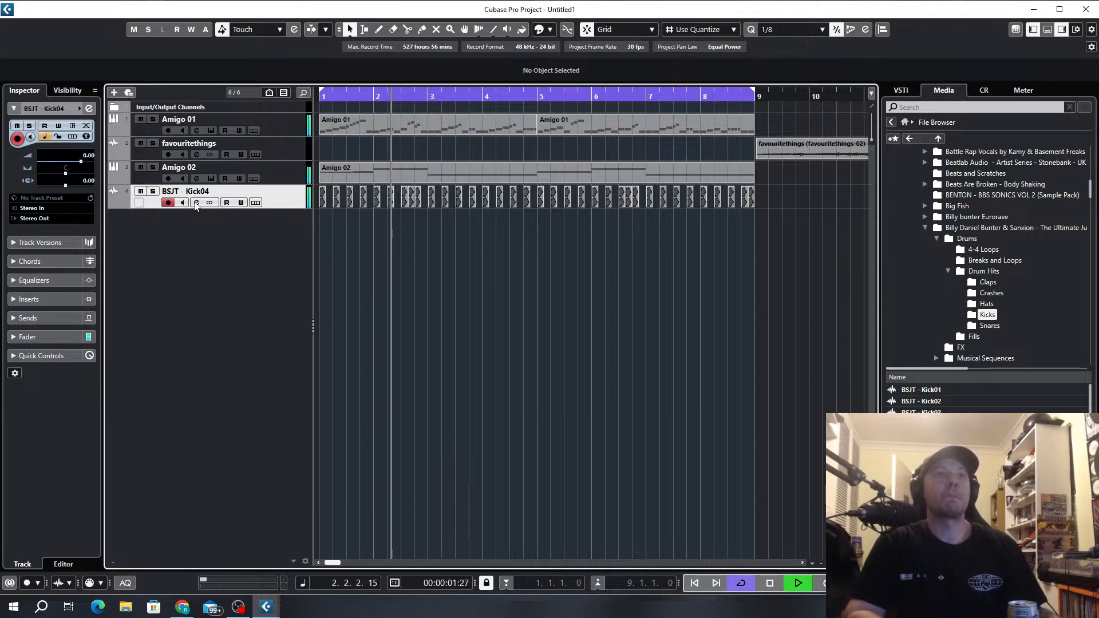
Load EnvelopeShaper in the kick track's channel strip and raise its attack.
{"action": "left_click", "coordinate": [197, 202]}
{"action": "left_click", "coordinate": [393, 169]}
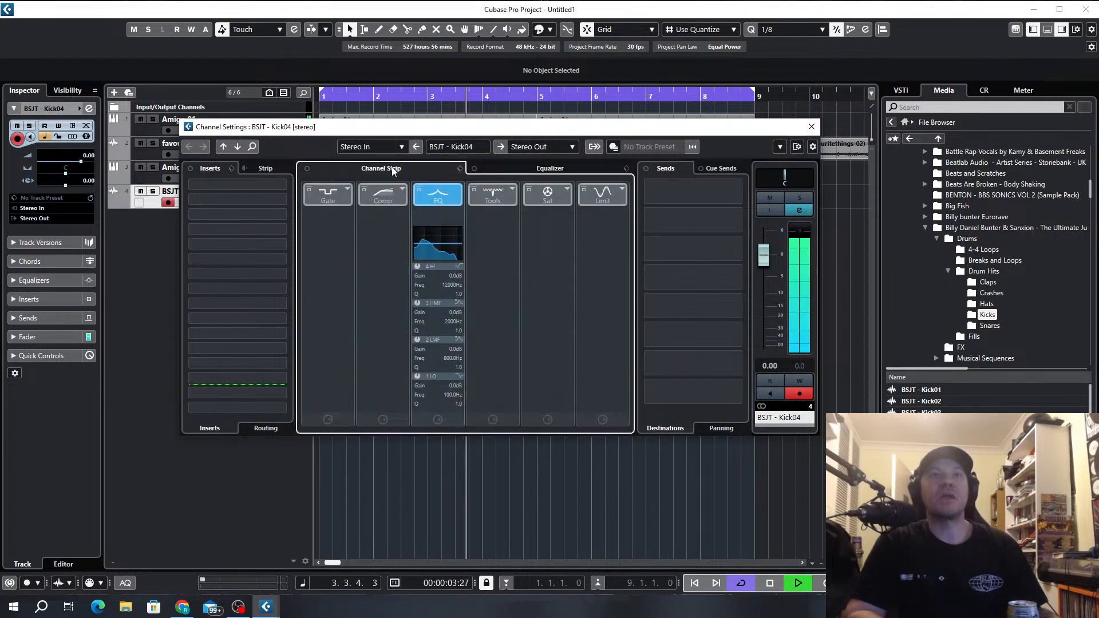
{"action": "left_click", "coordinate": [513, 190]}
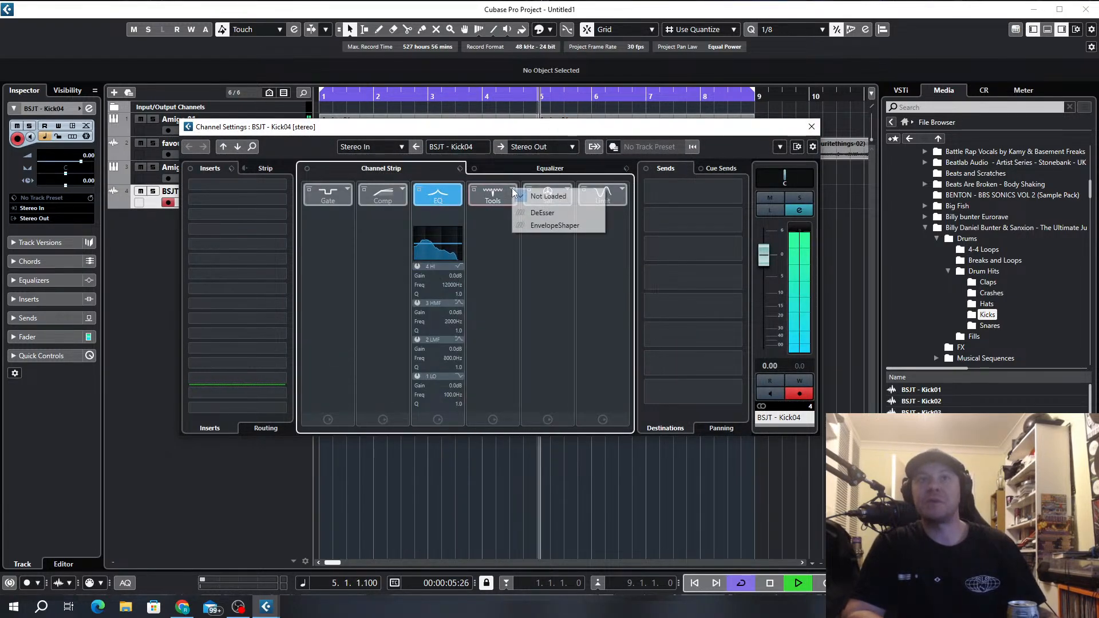
{"action": "left_click", "coordinate": [546, 230]}
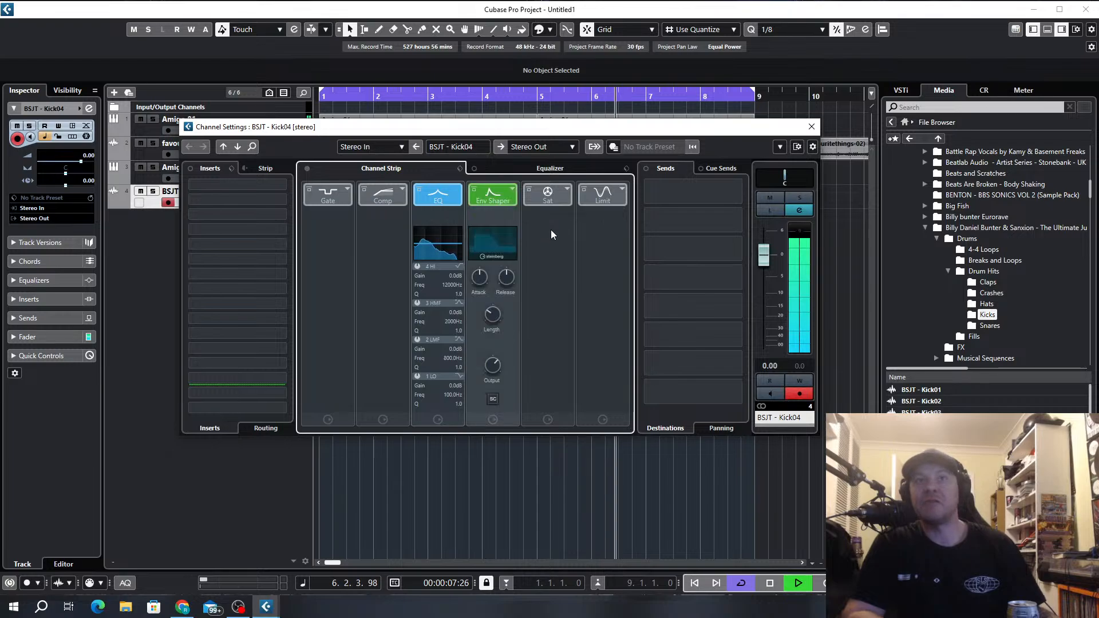
{"action": "left_click_drag", "start_coordinate": [475, 282], "coordinate": [482, 265]}
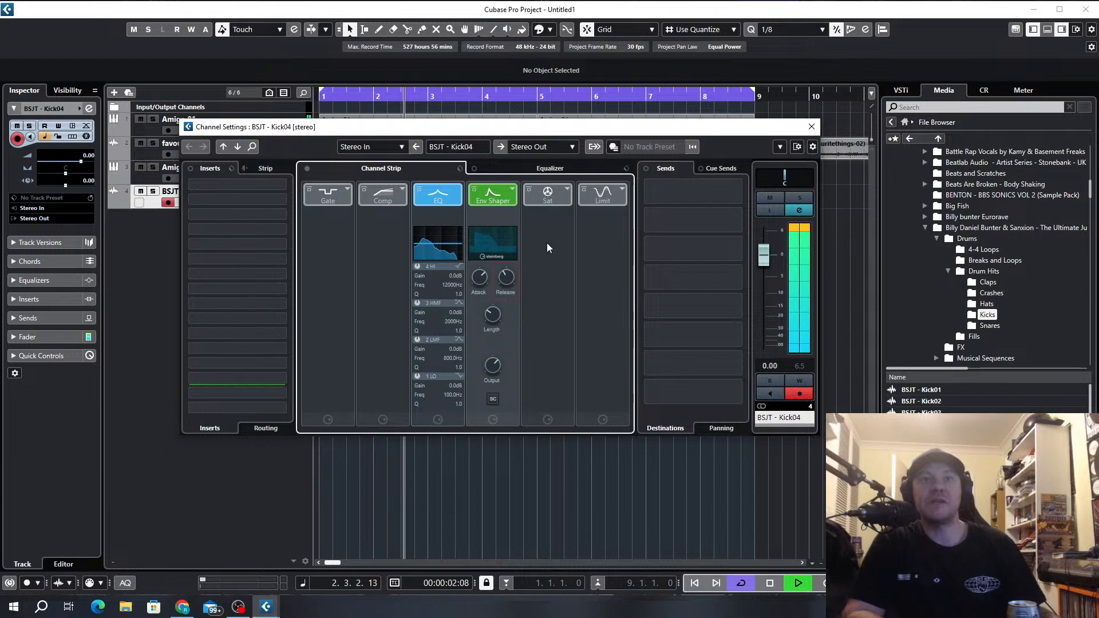
Add Magneto II saturation to the kick's channel strip and set Saturate to about 8%.
{"action": "left_click", "coordinate": [567, 195]}
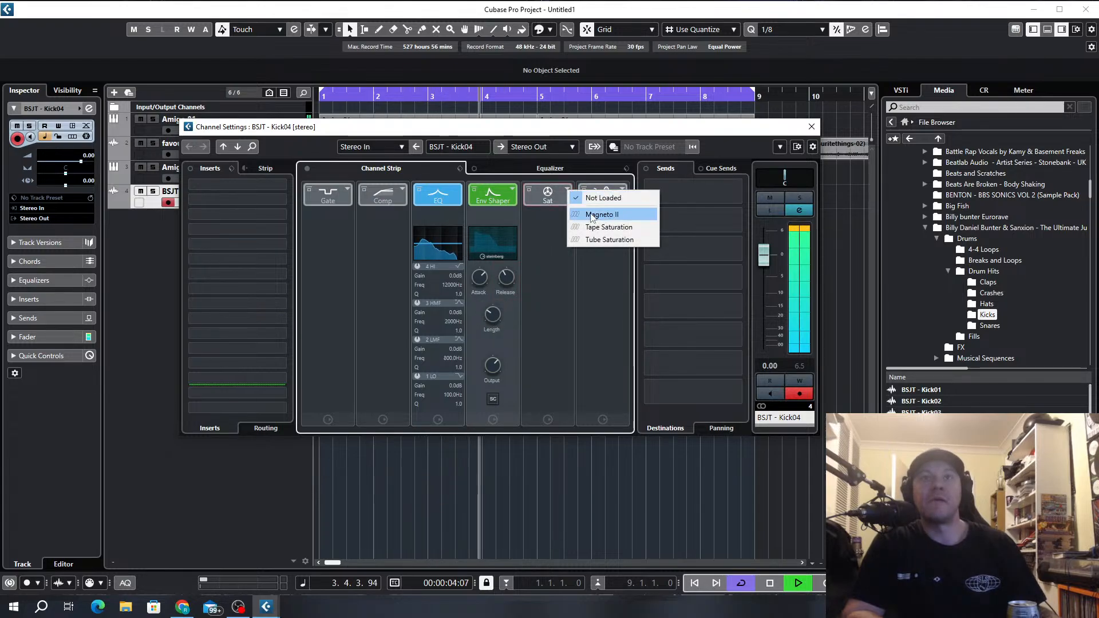
{"action": "left_click", "coordinate": [591, 213]}
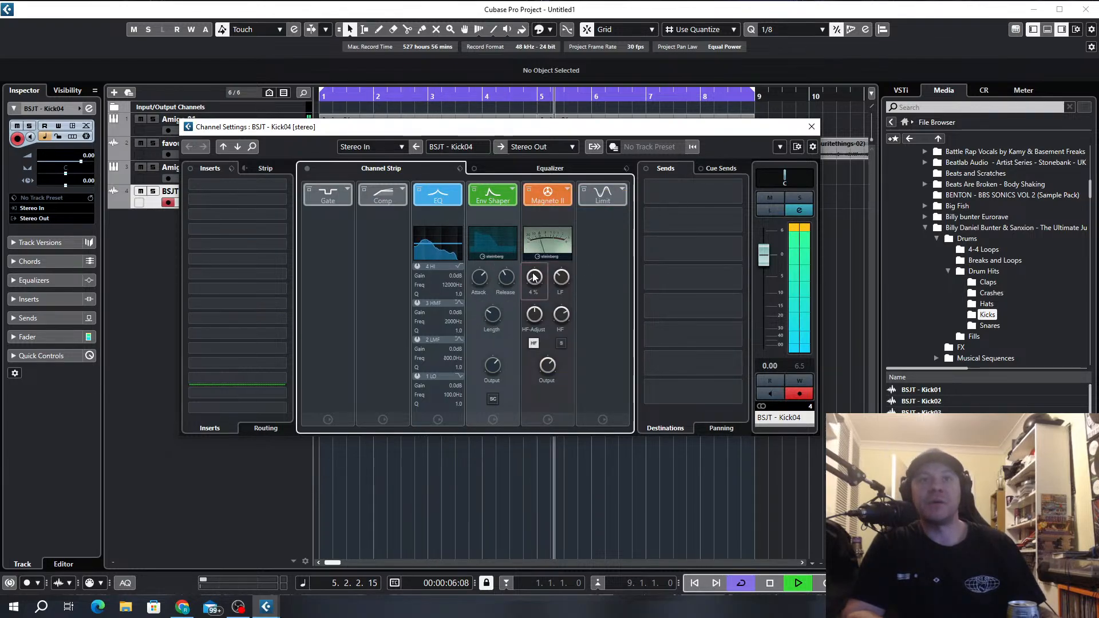
{"action": "left_click_drag", "start_coordinate": [530, 269], "coordinate": [532, 281]}
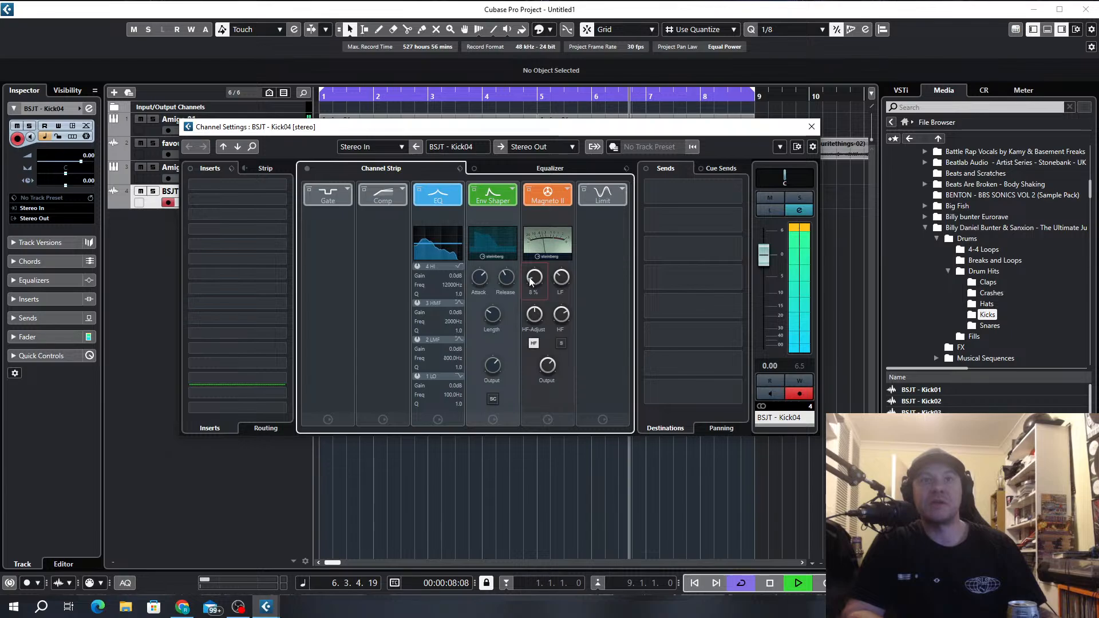
Load FabFilter Pro-Q in the kick channel's first insert, with Mid/Side channel mode and the Pre+Post analyzer.
{"action": "left_click", "coordinate": [273, 185]}
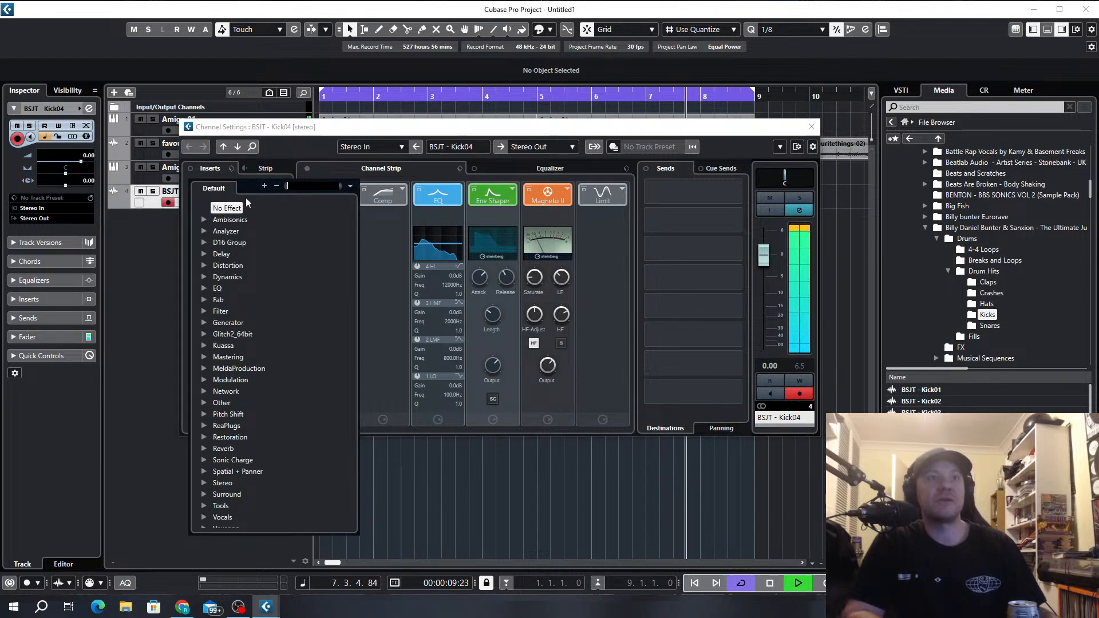
{"action": "left_click", "coordinate": [223, 287]}
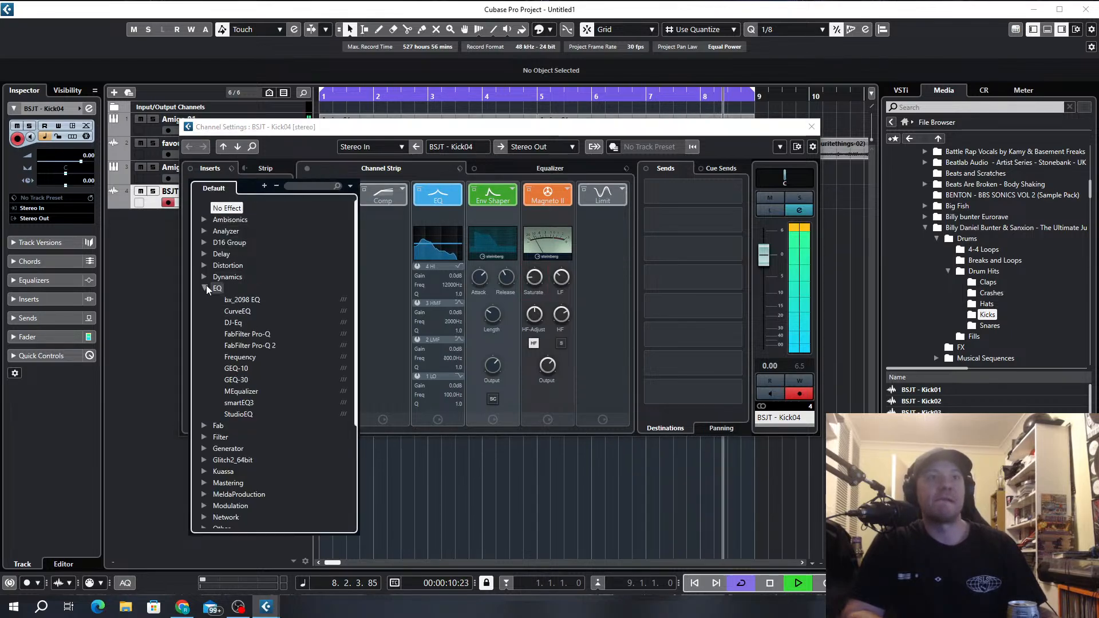
{"action": "left_click", "coordinate": [252, 334]}
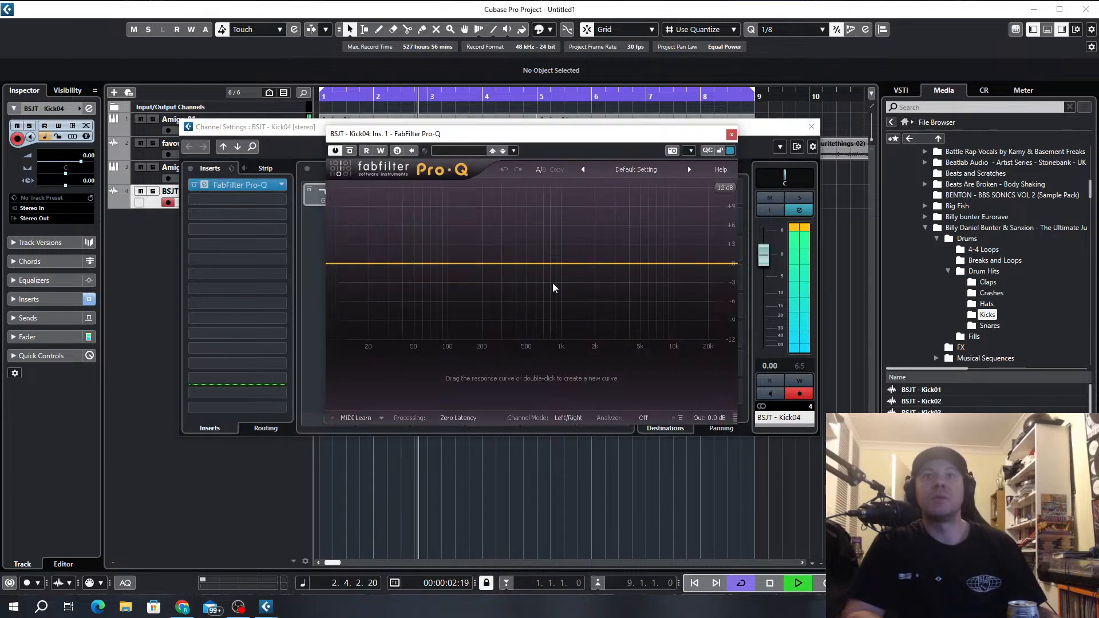
{"action": "left_click", "coordinate": [565, 417]}
{"action": "left_click", "coordinate": [578, 444]}
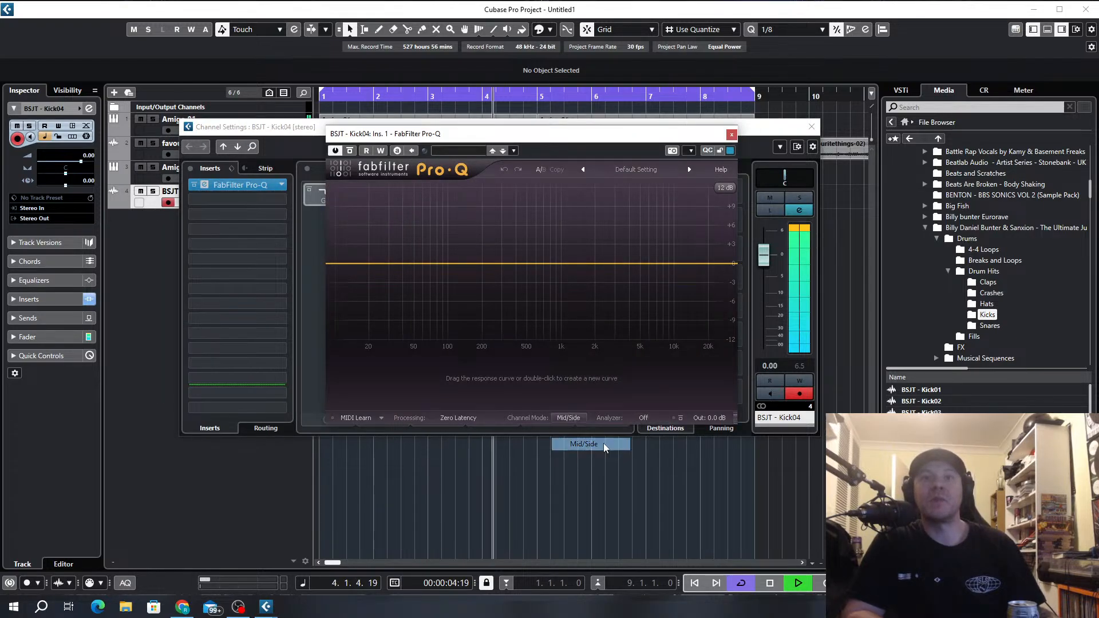
{"action": "left_click", "coordinate": [643, 418]}
{"action": "left_click", "coordinate": [661, 469]}
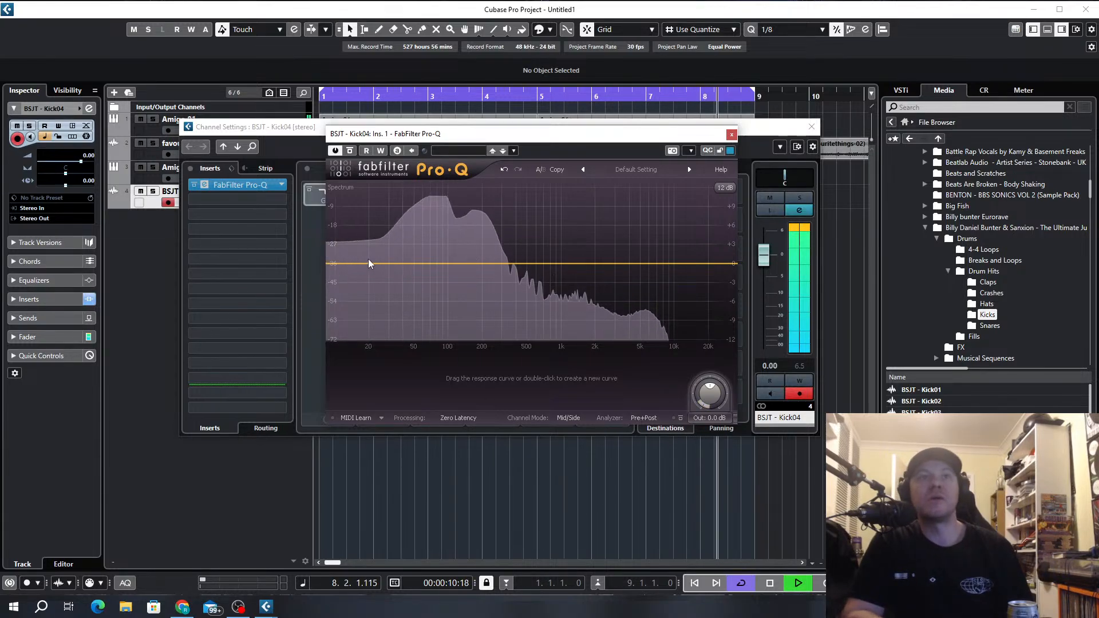
Add a 48 dB/oct Low Cut band to the kick's EQ, tune its cutoff and Q, and close the plug-in and channel settings.
{"action": "double_click", "coordinate": [351, 268]}
{"action": "right_click", "coordinate": [355, 269]}
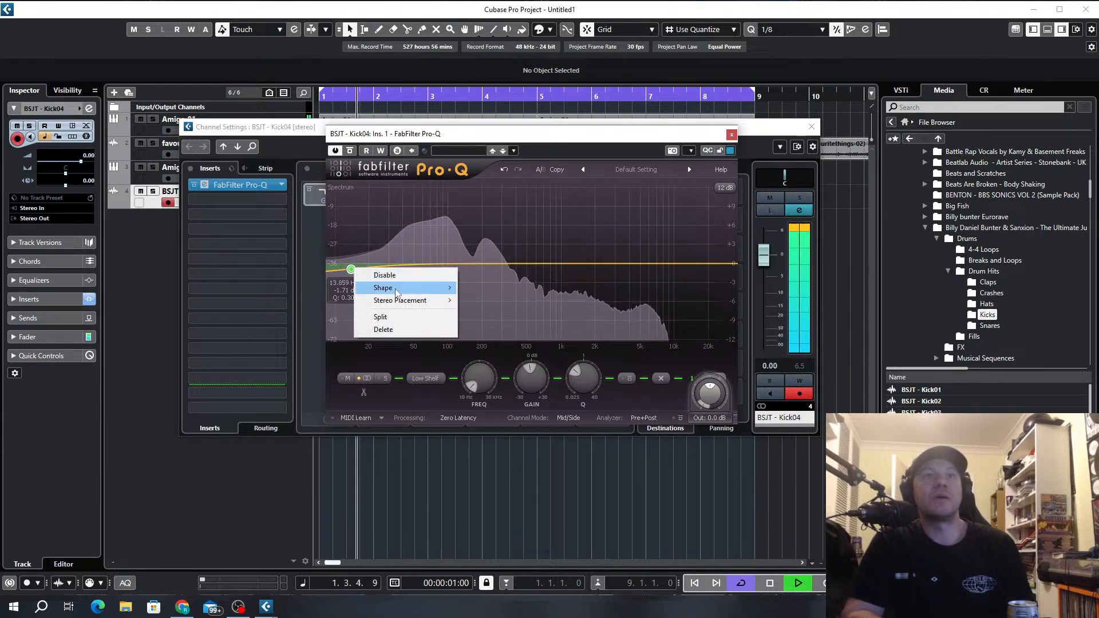
{"action": "mouse_move", "coordinate": [397, 292]}
{"action": "left_click", "coordinate": [487, 313]}
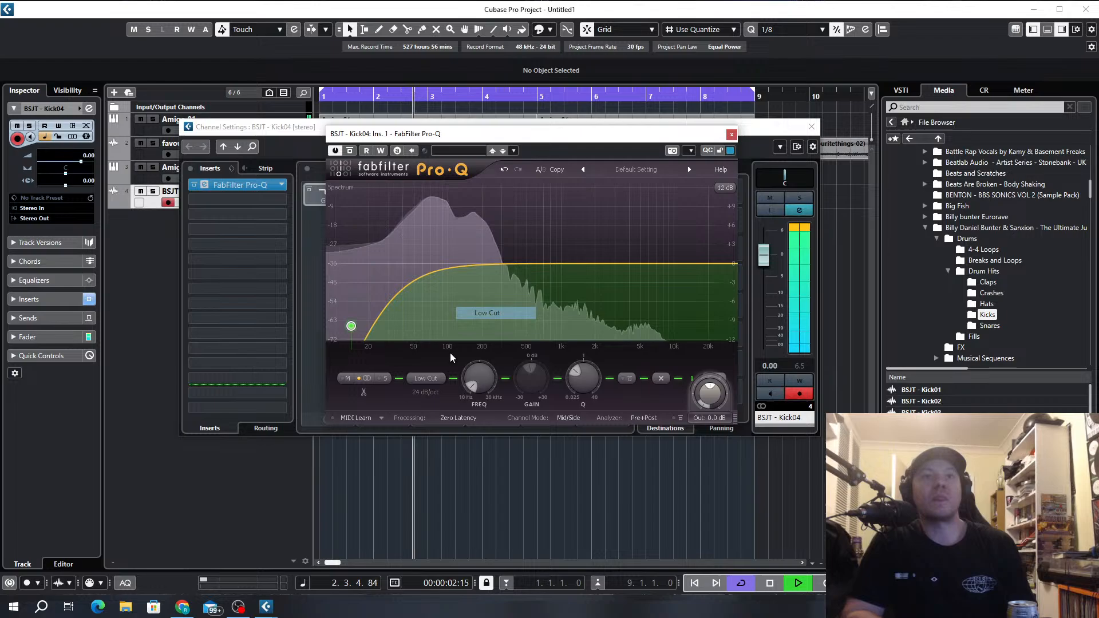
{"action": "left_click", "coordinate": [426, 378]}
{"action": "left_click", "coordinate": [430, 417]}
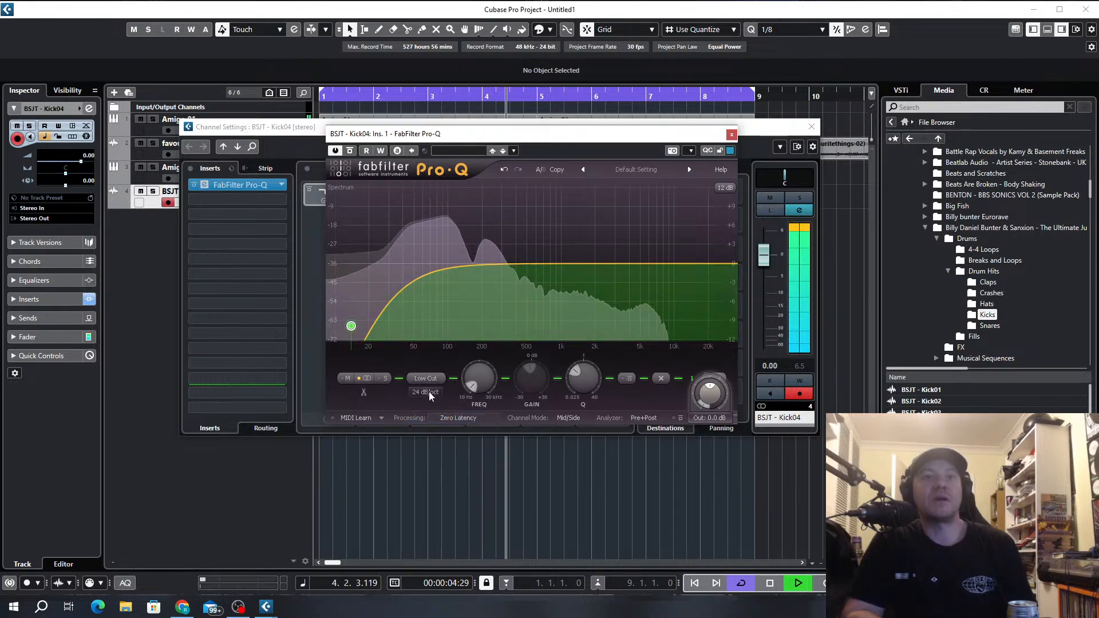
{"action": "left_click", "coordinate": [426, 392]}
{"action": "left_click", "coordinate": [433, 443]}
{"action": "left_click_drag", "start_coordinate": [351, 326], "coordinate": [361, 281]}
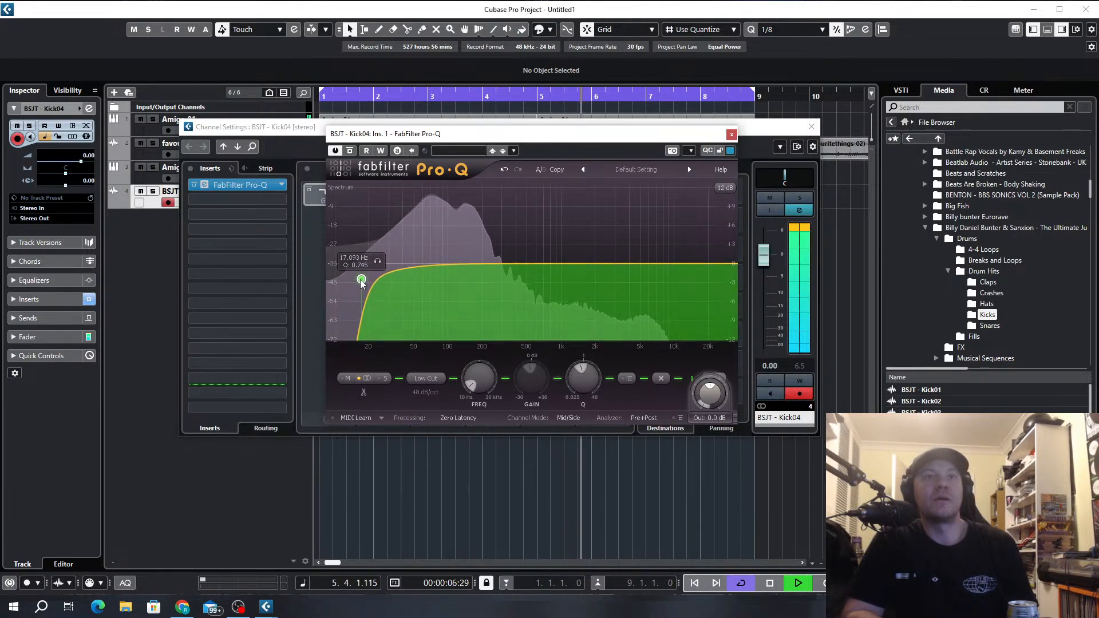
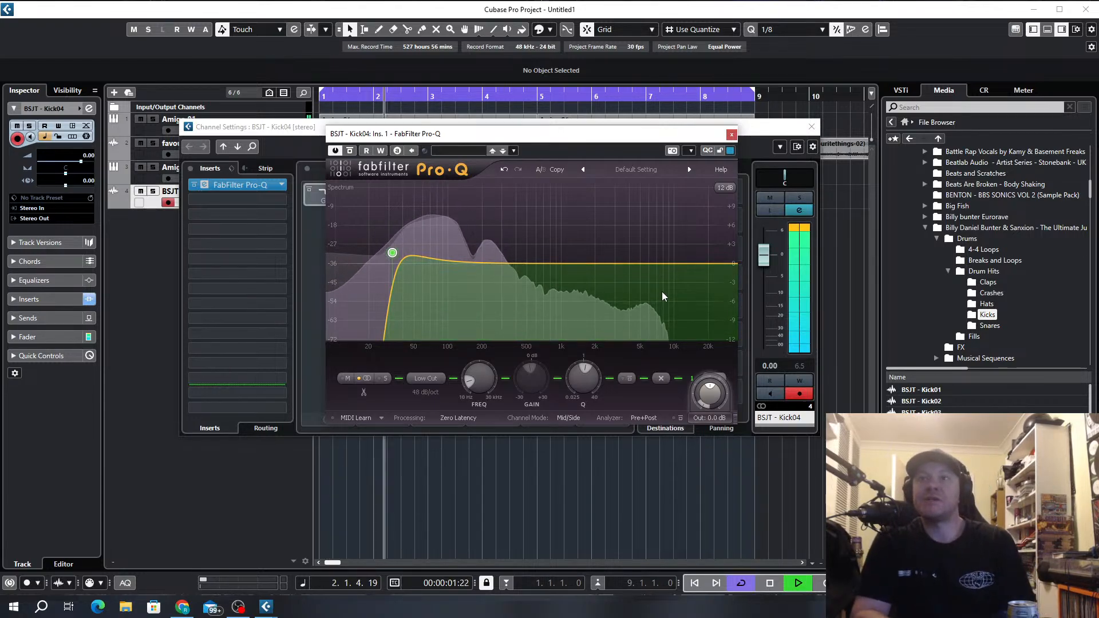
{"action": "left_click", "coordinate": [732, 150]}
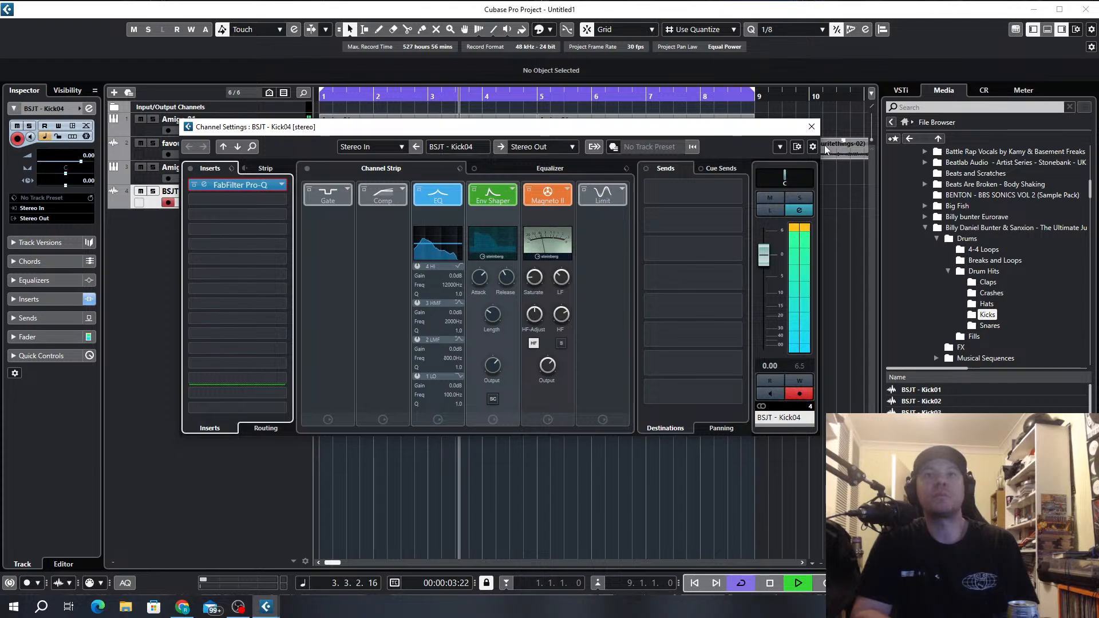
{"action": "left_click", "coordinate": [813, 129]}
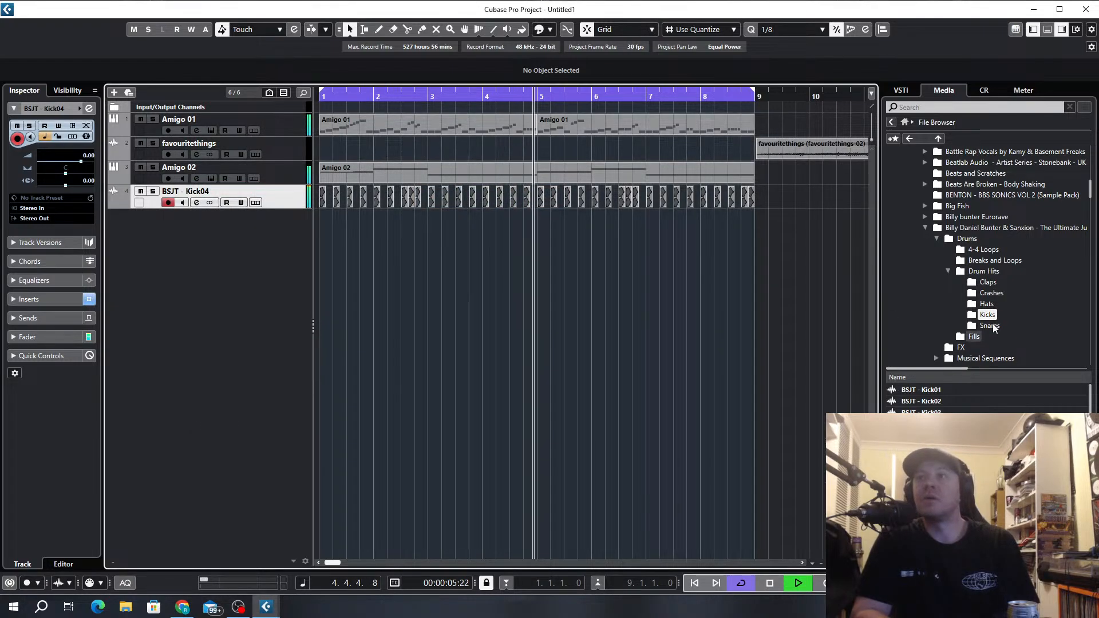
Load BSJT - OH02 from the Hats folder into a sampler track and create an empty part from bar 1 to bar 9.
{"action": "left_click", "coordinate": [986, 304]}
{"action": "left_click", "coordinate": [939, 390]}
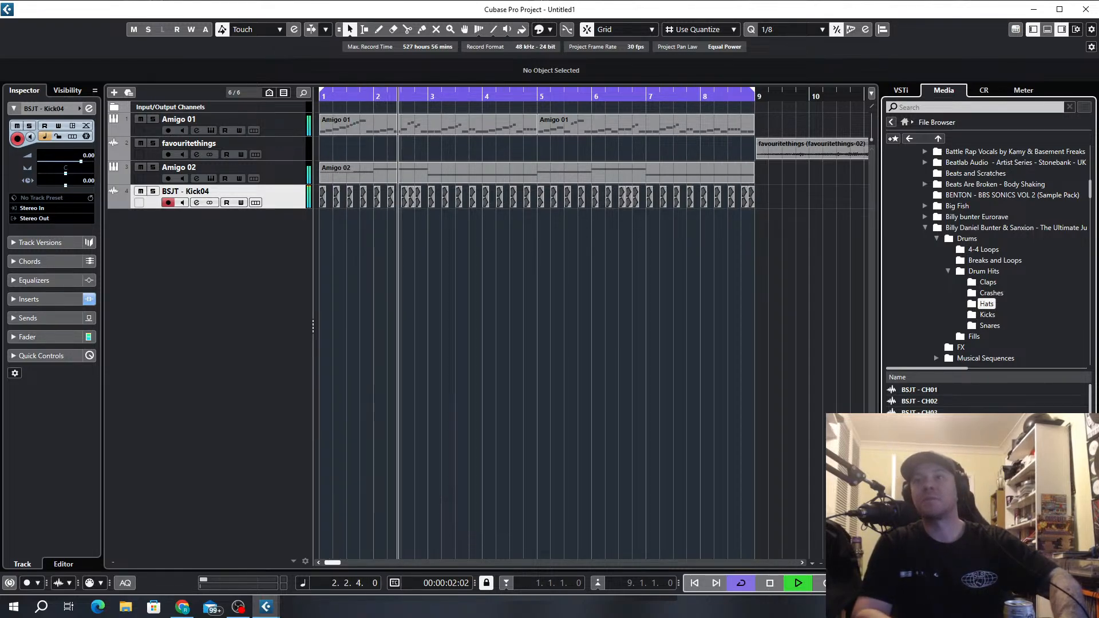
{"action": "left_click", "coordinate": [892, 515]}
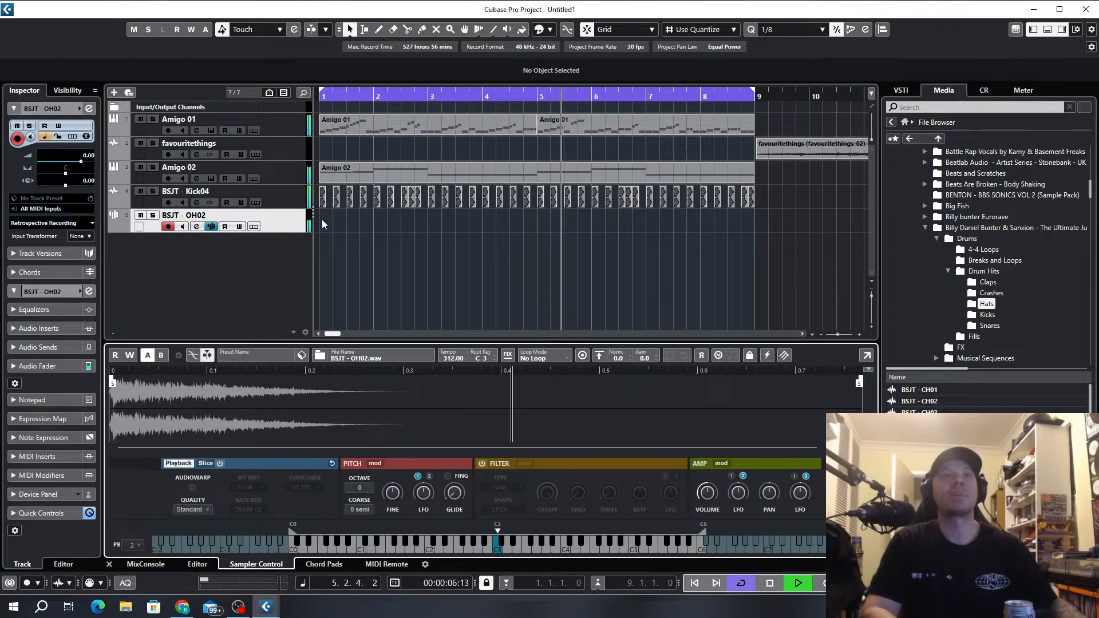
{"action": "left_click_drag", "start_coordinate": [321, 222], "coordinate": [757, 223]}
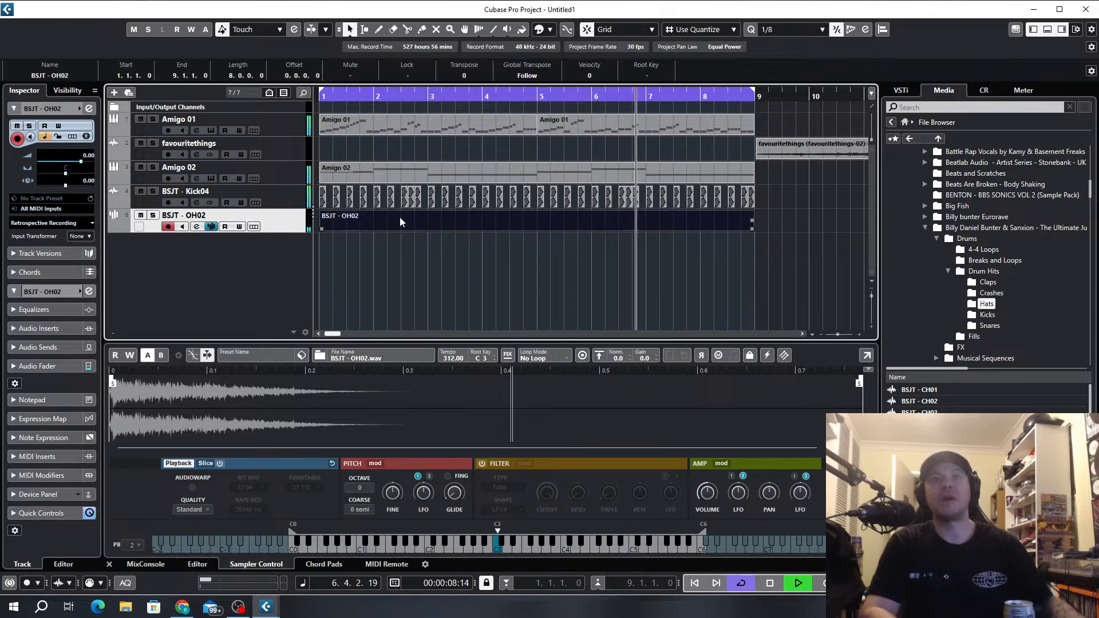
Open the OH02 part in the Key Editor and enter quarter-note E3 hits on the first two beats of bar 1.
{"action": "double_click", "coordinate": [397, 218]}
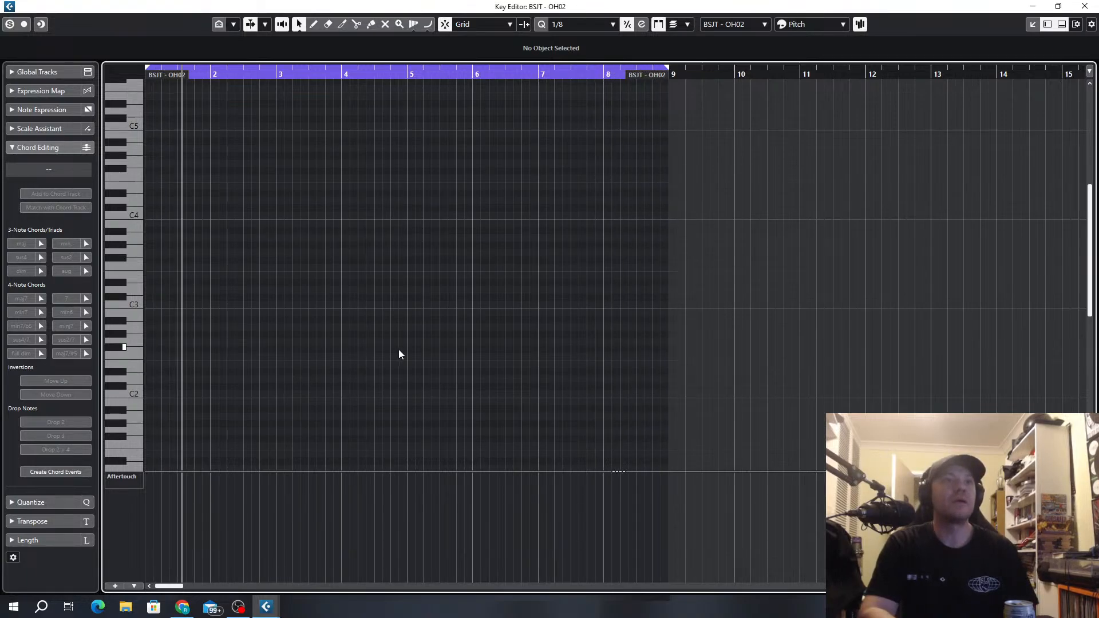
{"action": "double_click", "coordinate": [150, 277]}
{"action": "scroll", "coordinate": [160, 289], "scroll_direction": "up", "scroll_amount": 3}
{"action": "scroll", "coordinate": [160, 290], "scroll_direction": "left", "scroll_amount": 1}
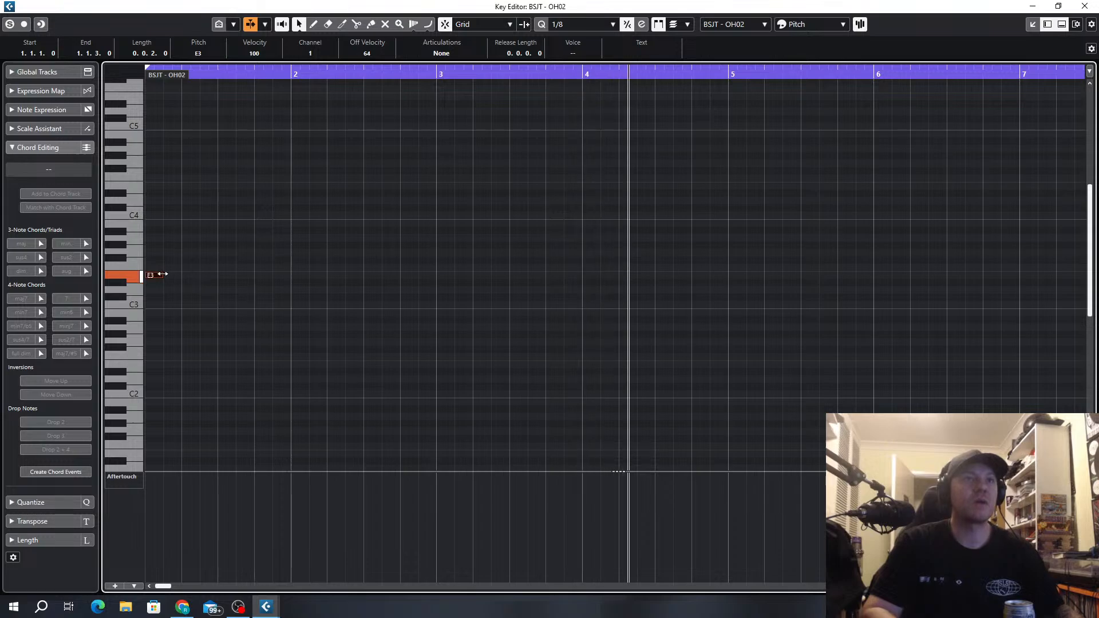
{"action": "left_click_drag", "start_coordinate": [162, 275], "coordinate": [182, 276]}
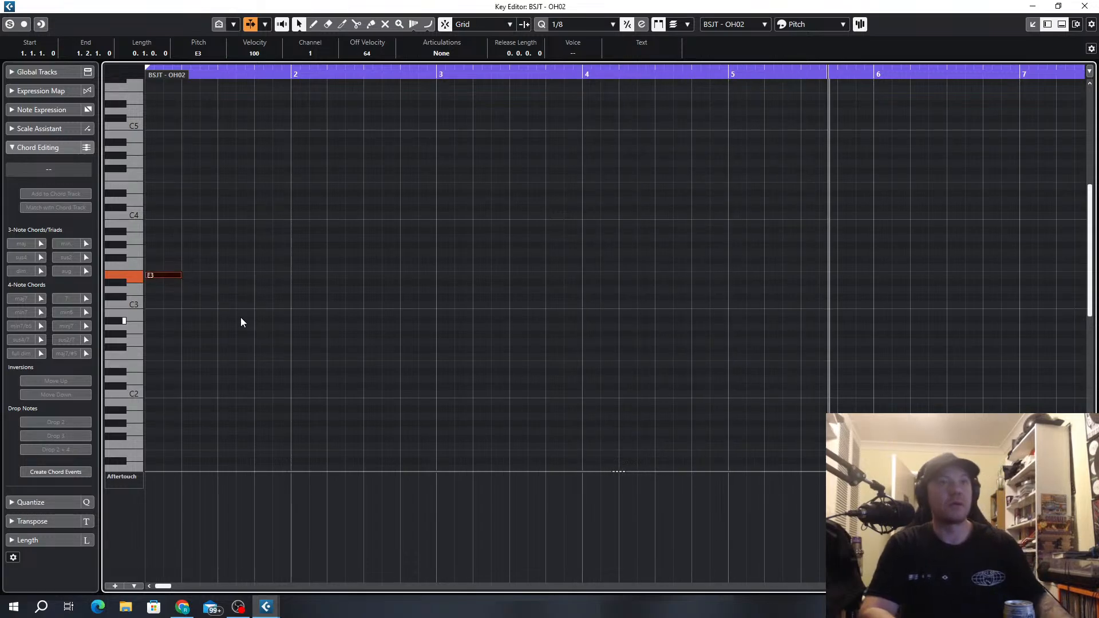
{"action": "double_click", "coordinate": [191, 276]}
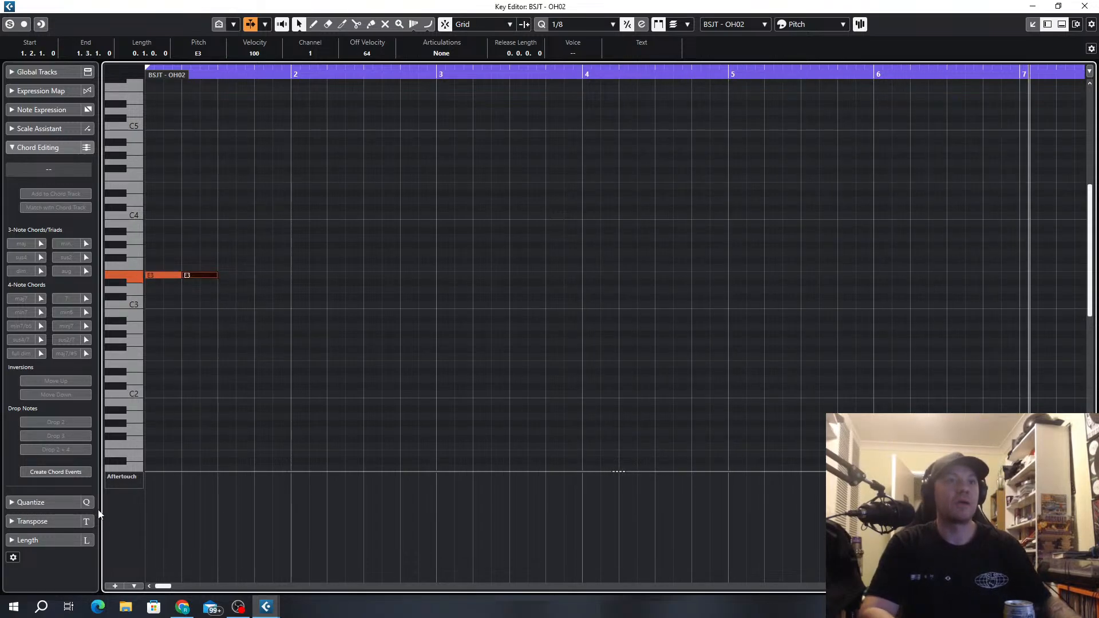
Show the note velocities and rework the hats into four eighth-note E3 hits from 1.1.1.0 to 1.3.1.0 with varied velocities.
{"action": "left_click", "coordinate": [118, 479]}
{"action": "left_click", "coordinate": [166, 222]}
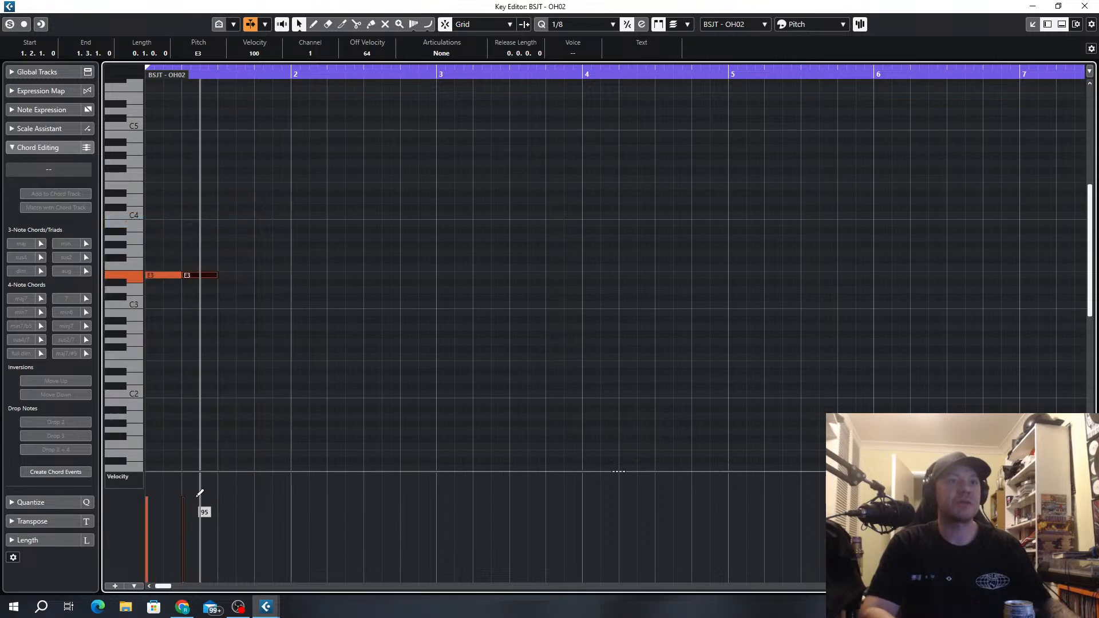
{"action": "left_click", "coordinate": [232, 252]}
{"action": "left_click_drag", "start_coordinate": [232, 249], "coordinate": [157, 307]}
{"action": "left_click", "coordinate": [179, 280]}
{"action": "double_click", "coordinate": [191, 275]}
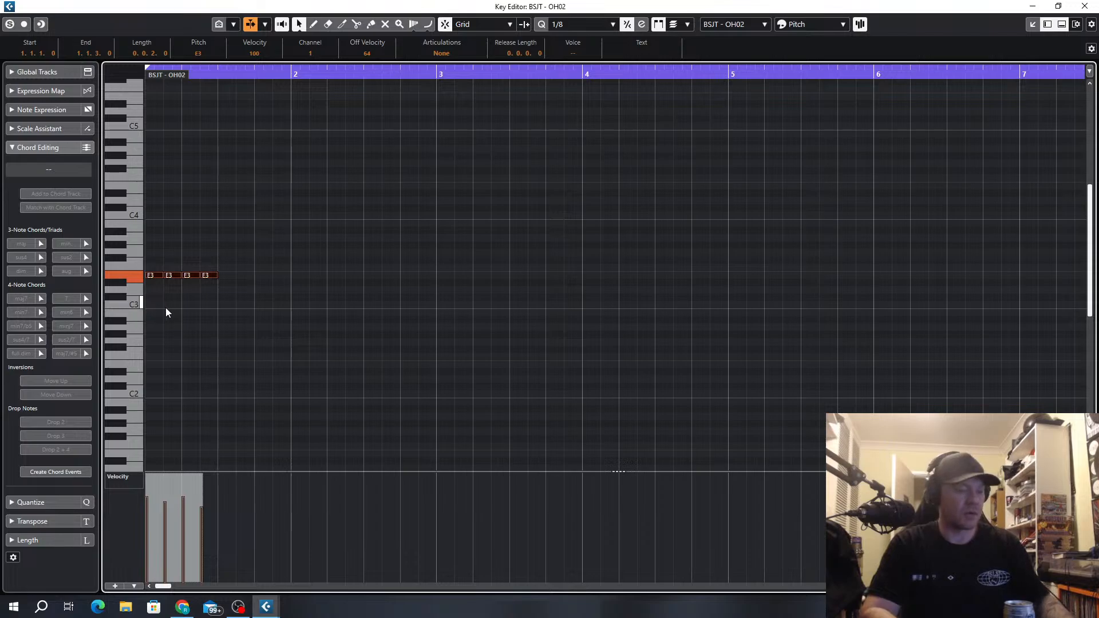
Duplicate the four-note hat pattern across the part to bar 9, remove the excess notes, and close the Key Editor.
{"action": "key", "text": "alt+d"}
{"action": "key", "text": "alt+d"}
{"action": "key", "text": "alt+d"}
{"action": "key", "text": "alt+d"}
{"action": "key", "text": "alt+d"}
{"action": "key", "text": "alt+d"}
{"action": "key", "text": "alt+d"}
{"action": "key", "text": "alt+d"}
{"action": "key", "text": "alt+d"}
{"action": "key", "text": "alt+d"}
{"action": "key", "text": "alt+d"}
{"action": "key", "text": "alt+d"}
{"action": "key", "text": "alt+d"}
{"action": "key", "text": "alt+d"}
{"action": "key", "text": "alt+d"}
{"action": "key", "text": "alt+d"}
{"action": "key", "text": "alt+d"}
{"action": "key", "text": "alt+d"}
{"action": "scroll", "coordinate": [496, 337], "scroll_direction": "down", "scroll_amount": 5}
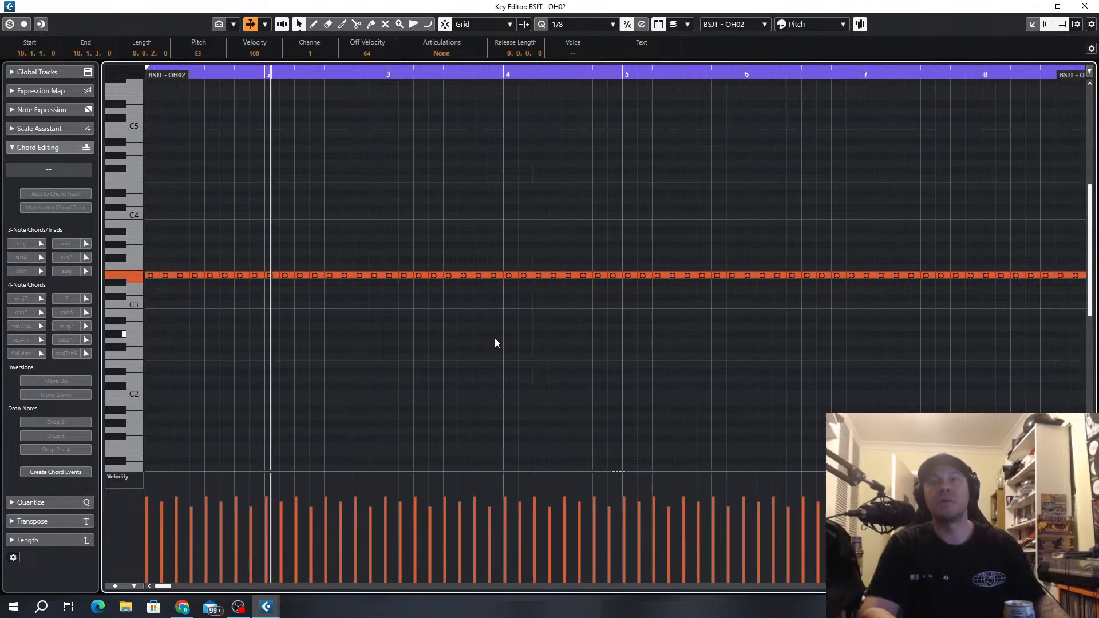
{"action": "key", "text": "Delete"}
{"action": "key", "text": "ctrl+z"}
{"action": "key", "text": "ctrl+z"}
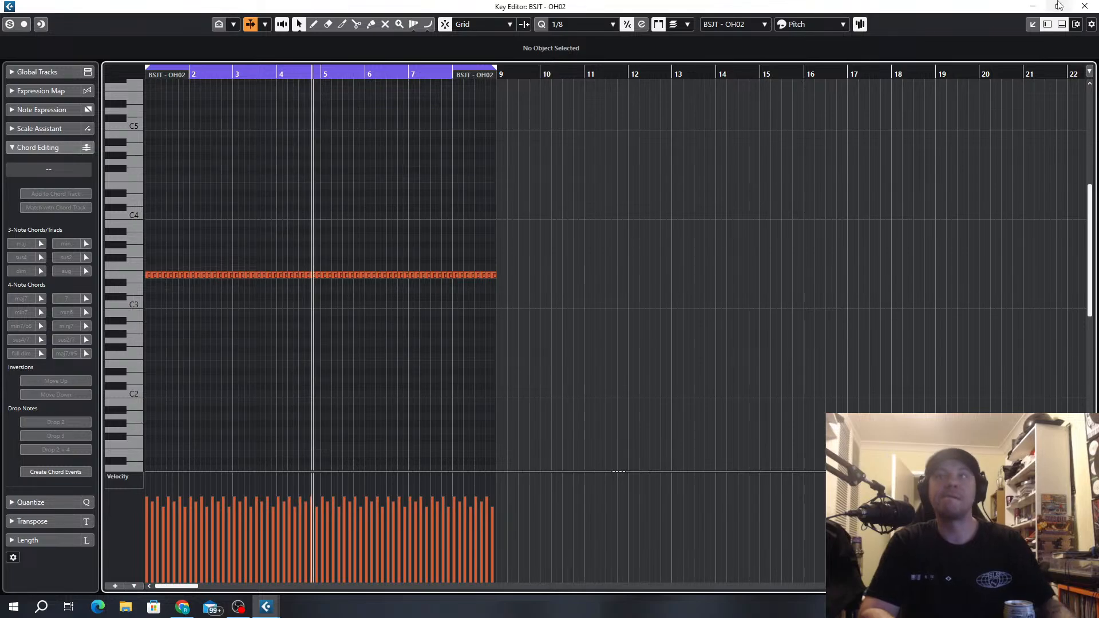
{"action": "left_click", "coordinate": [1084, 7]}
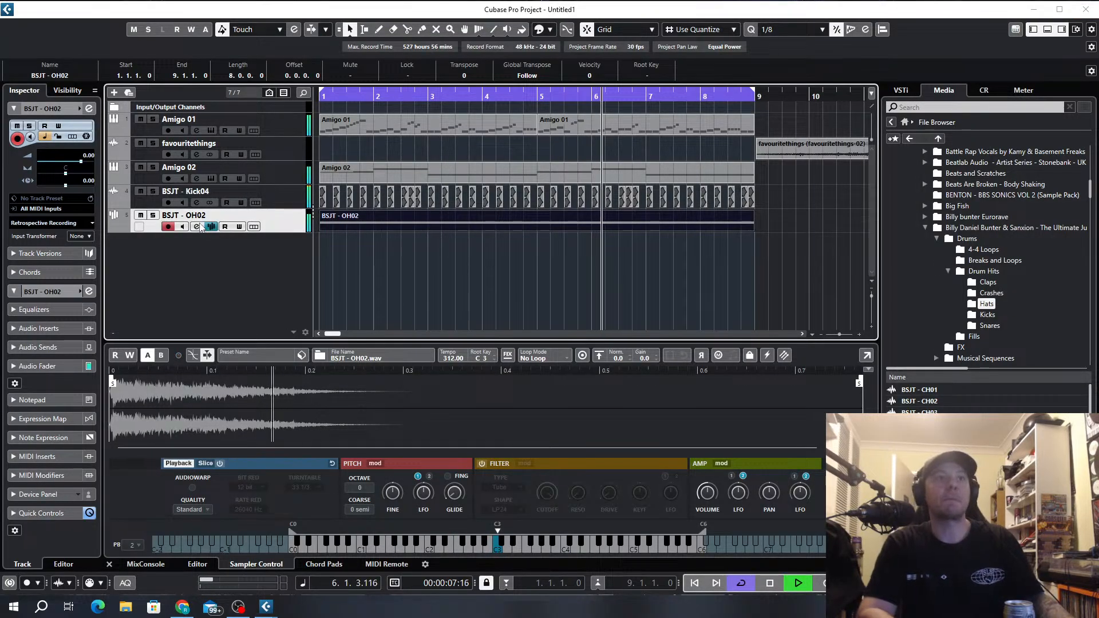
Open the OH02 channel settings and group the available insert effects by vendor.
{"action": "left_click", "coordinate": [196, 227]}
{"action": "left_click", "coordinate": [265, 184]}
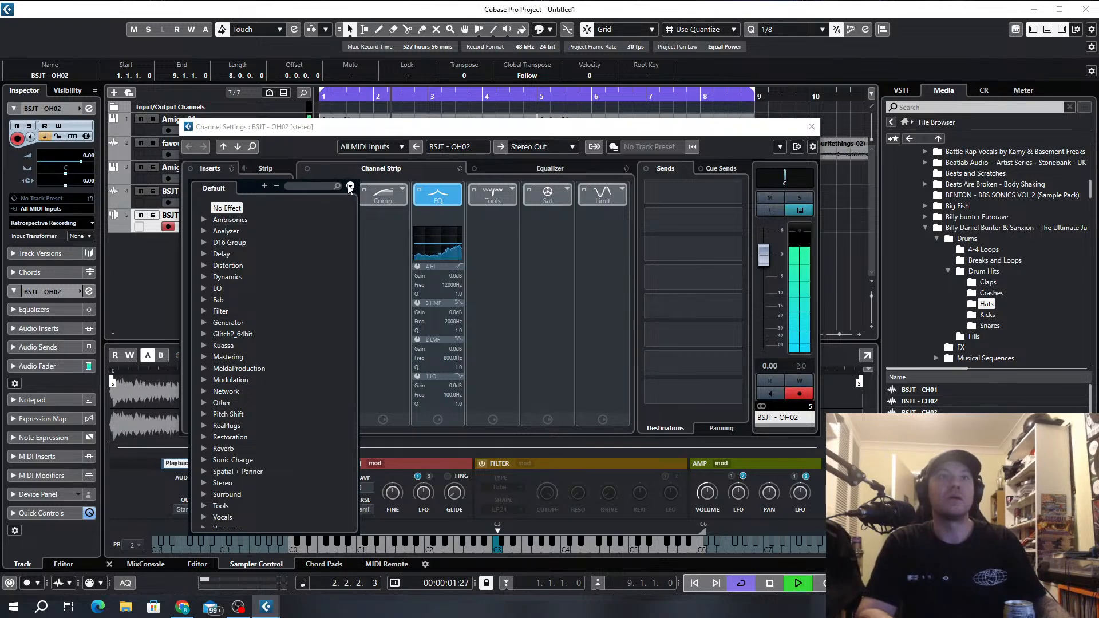
{"action": "left_click", "coordinate": [350, 187]}
{"action": "left_click", "coordinate": [389, 227]}
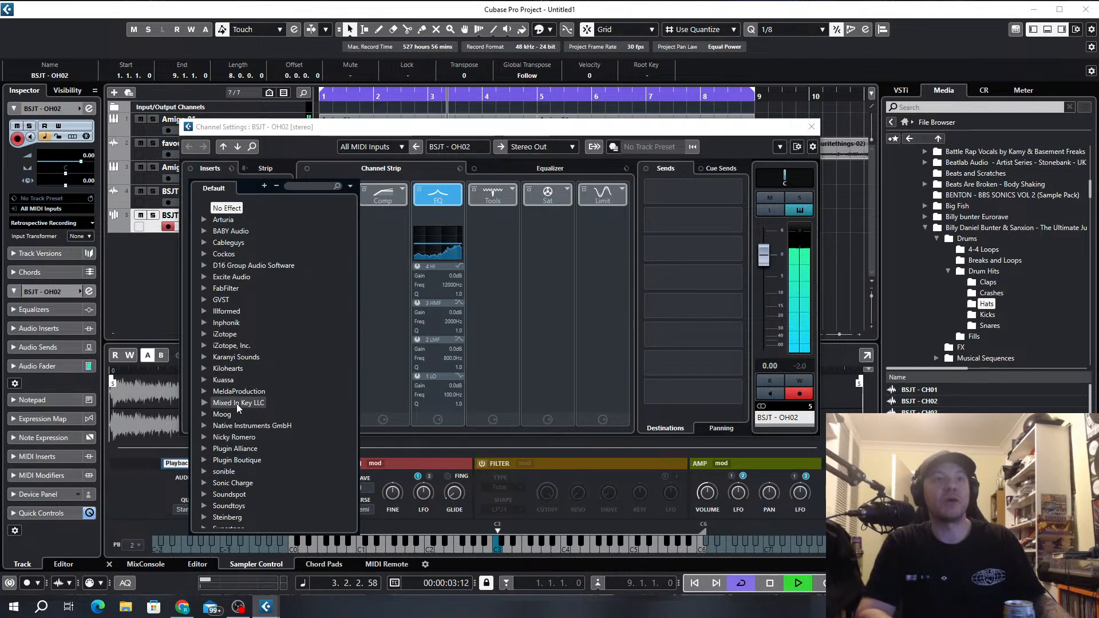
Load the Soundtoys PanMan panner in the first insert of the OH02 channel.
{"action": "left_click", "coordinate": [202, 506]}
{"action": "scroll", "coordinate": [287, 417], "scroll_direction": "down", "scroll_amount": 5}
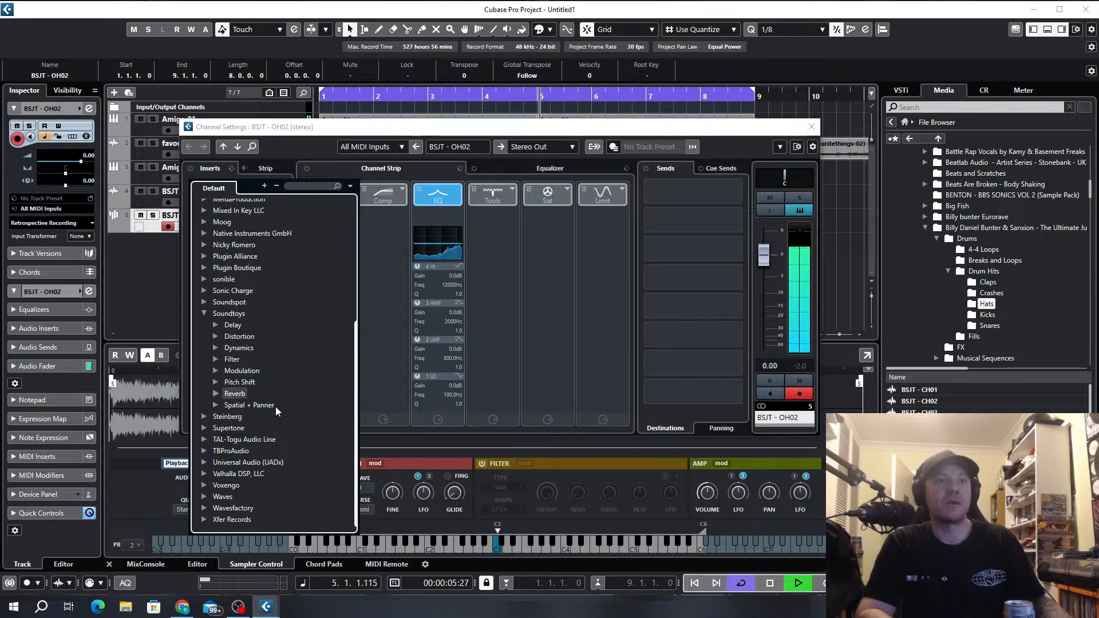
{"action": "left_click", "coordinate": [215, 347]}
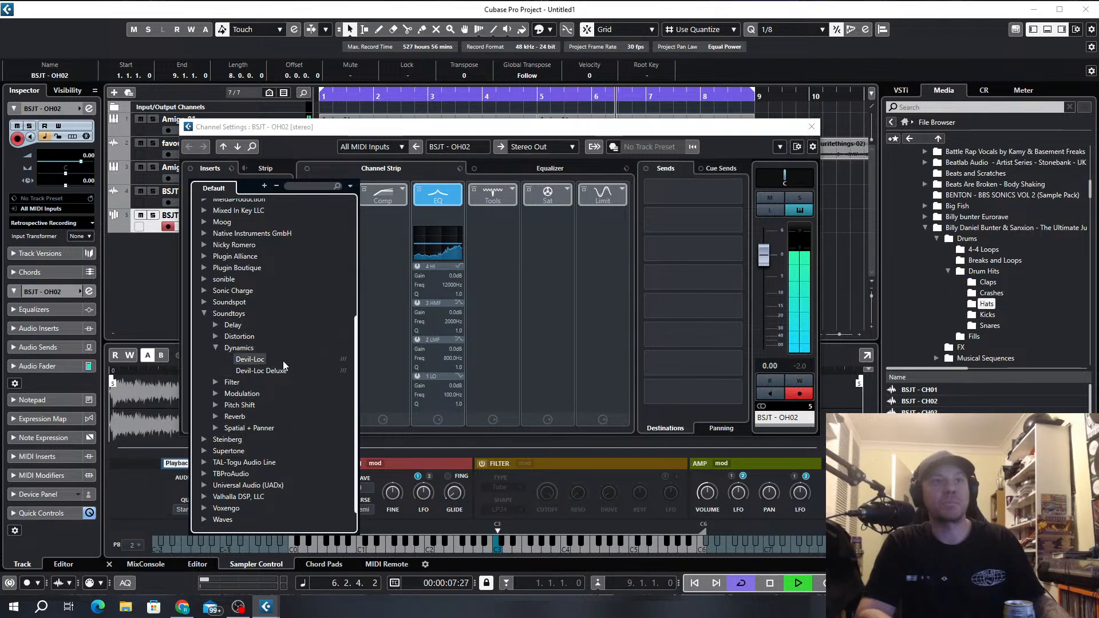
{"action": "left_click", "coordinate": [216, 393]}
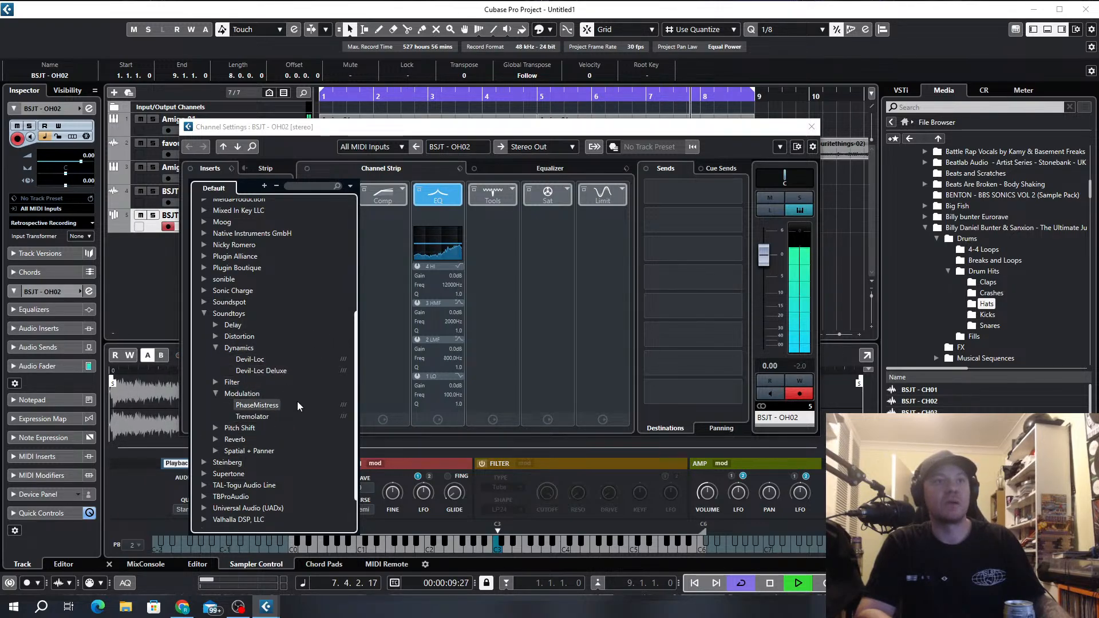
{"action": "left_click", "coordinate": [215, 439]}
{"action": "left_click", "coordinate": [216, 474]}
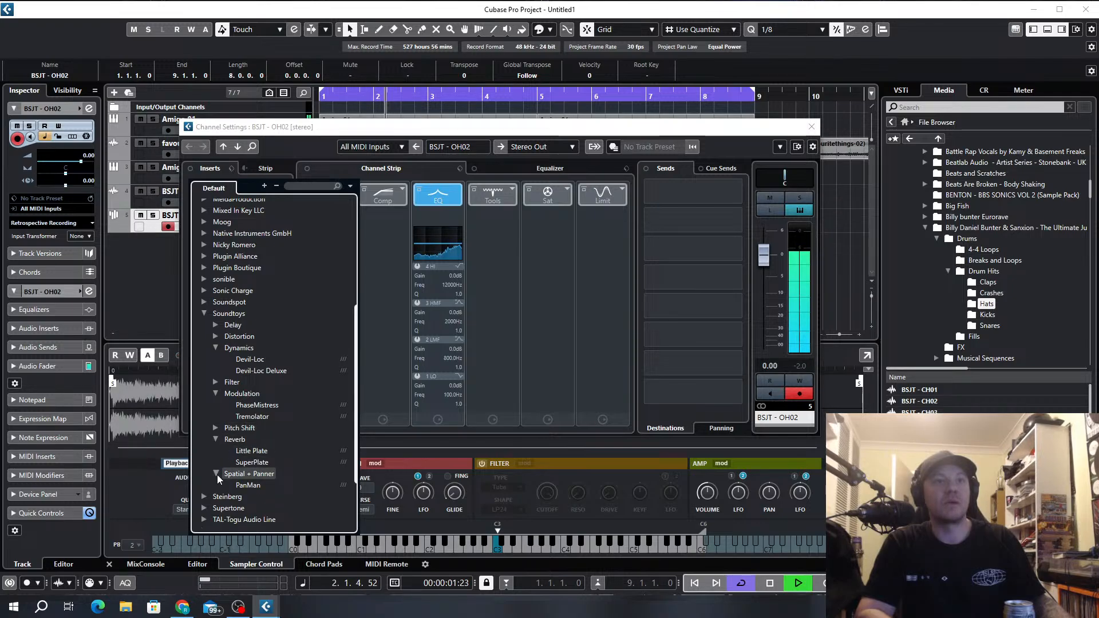
{"action": "left_click", "coordinate": [250, 484]}
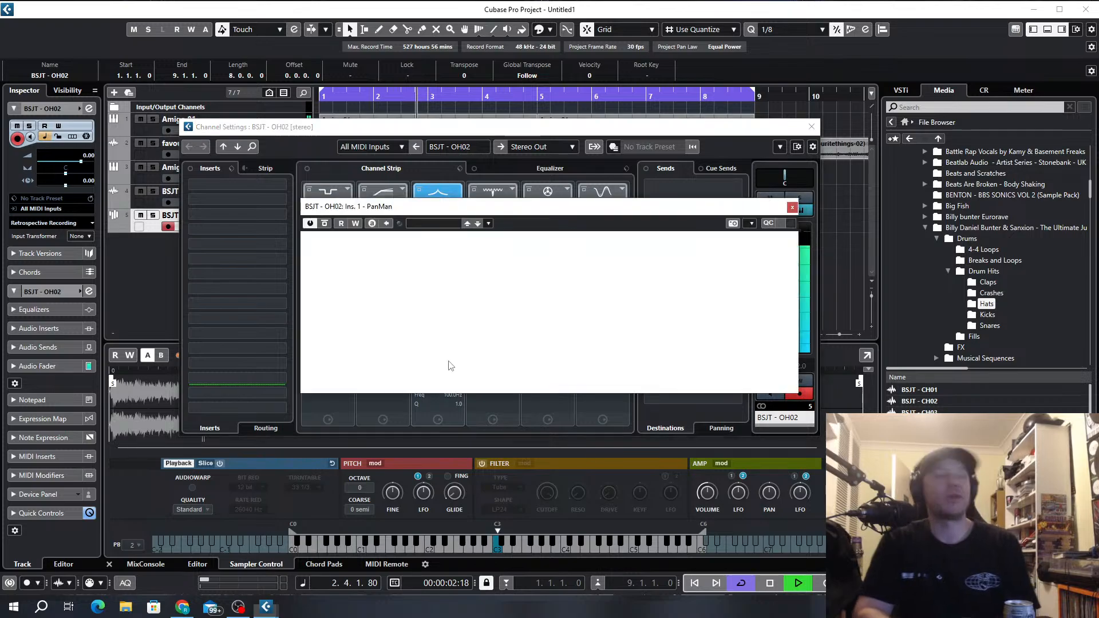
Browse PanMan's preset categories, keep the Default preset, adjust Width and raise Smoothing.
{"action": "left_click", "coordinate": [376, 242]}
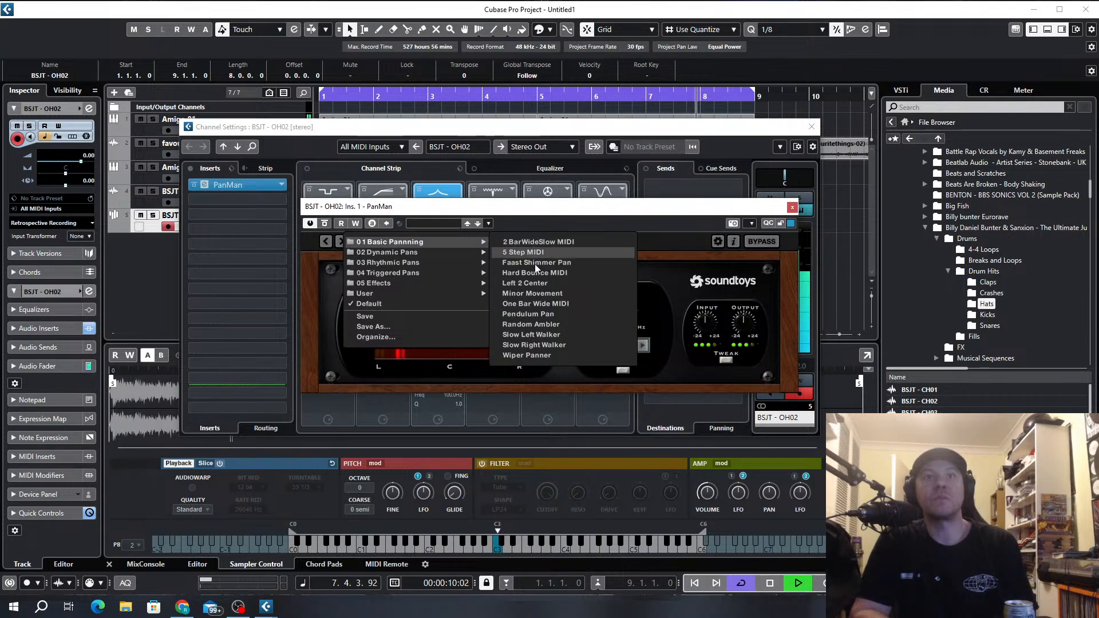
{"action": "mouse_move", "coordinate": [386, 247]}
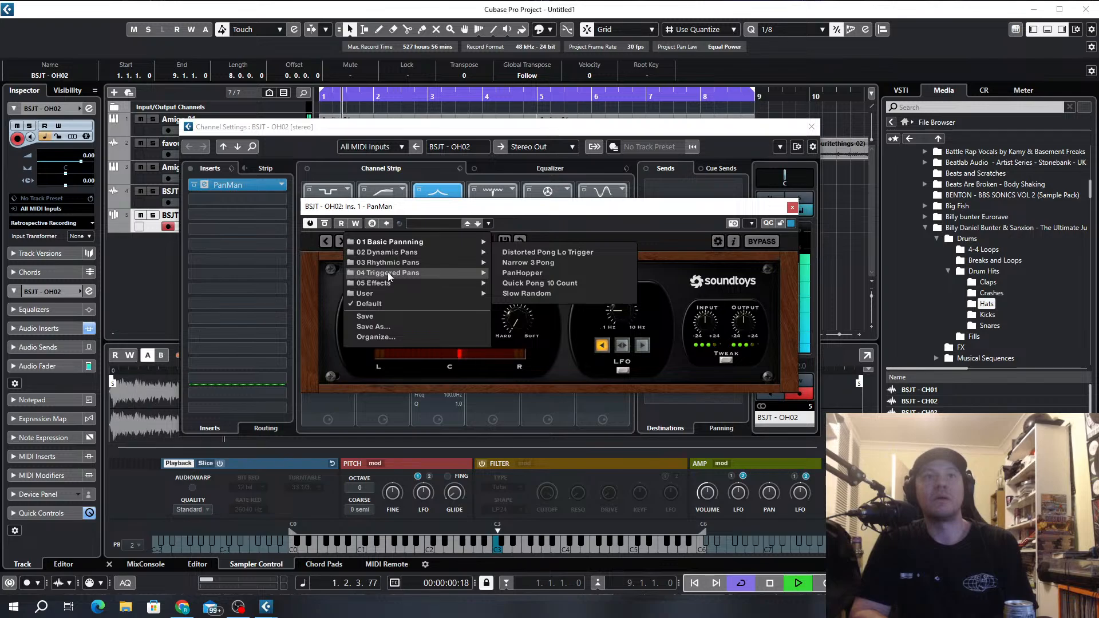
{"action": "left_click", "coordinate": [530, 240]}
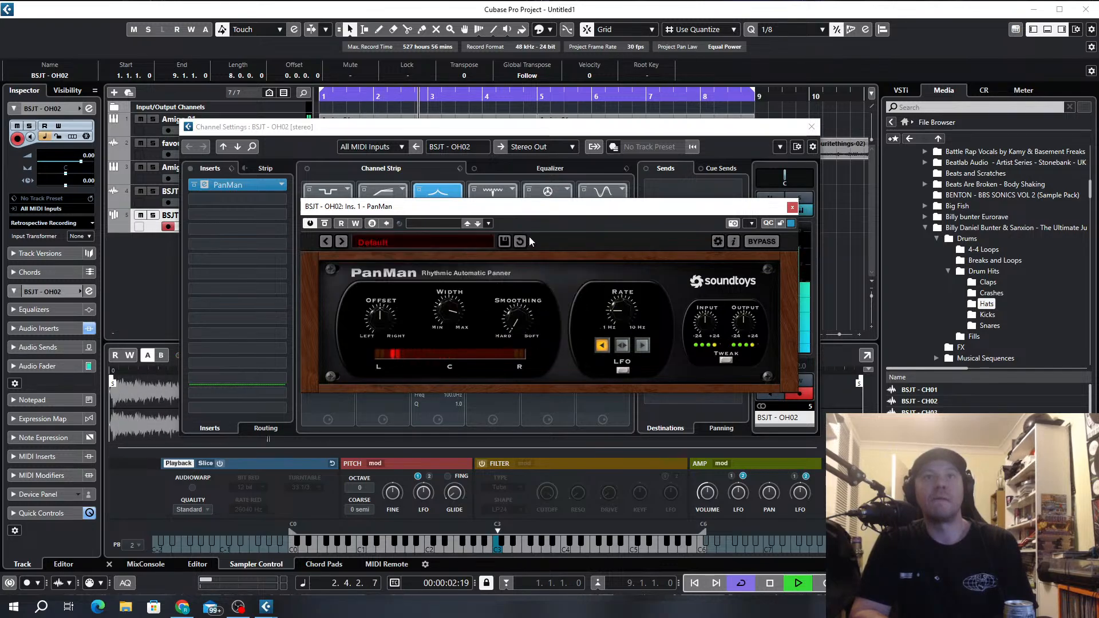
{"action": "left_click_drag", "start_coordinate": [449, 312], "coordinate": [463, 368]}
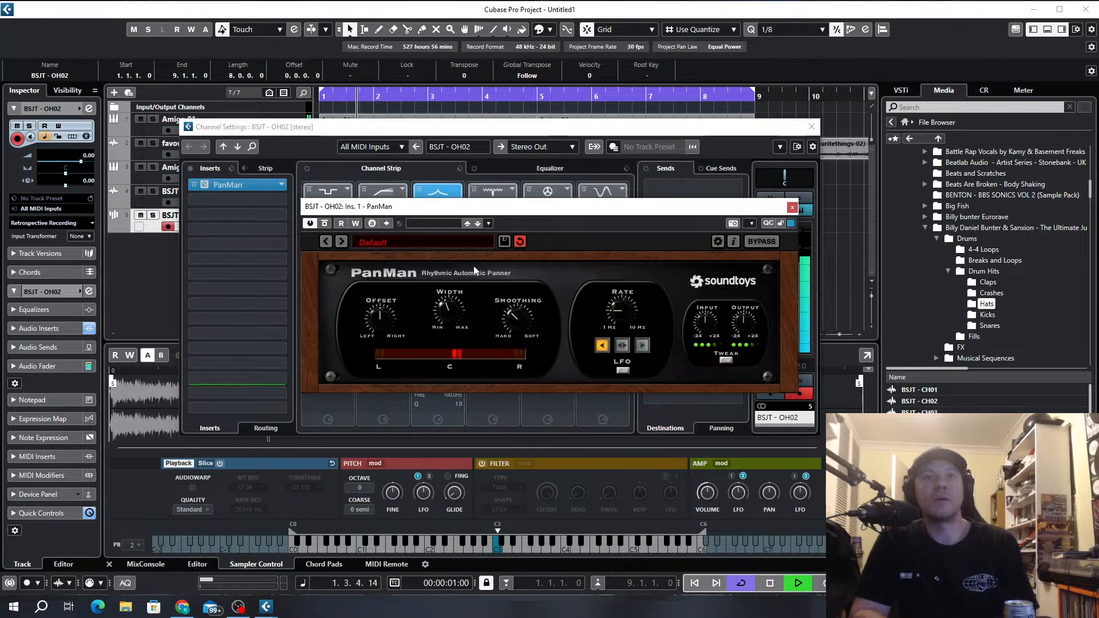
Try PanMan's Dyna Left to Right preset from the Dynamic Pans category on the OH02 hats.
{"action": "left_click", "coordinate": [401, 242]}
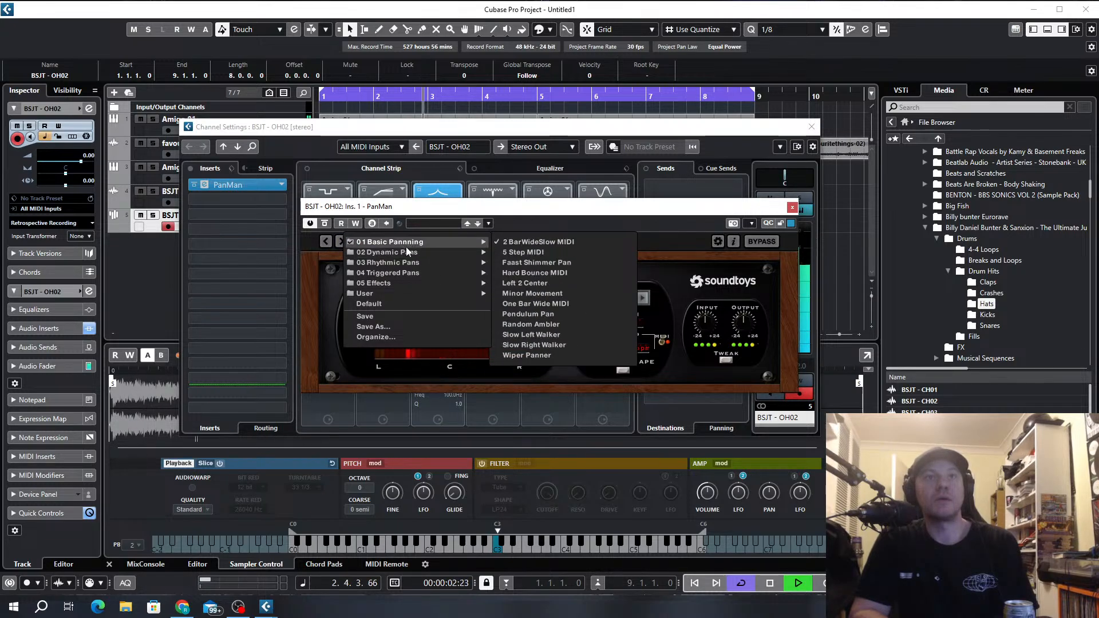
{"action": "mouse_move", "coordinate": [424, 253]}
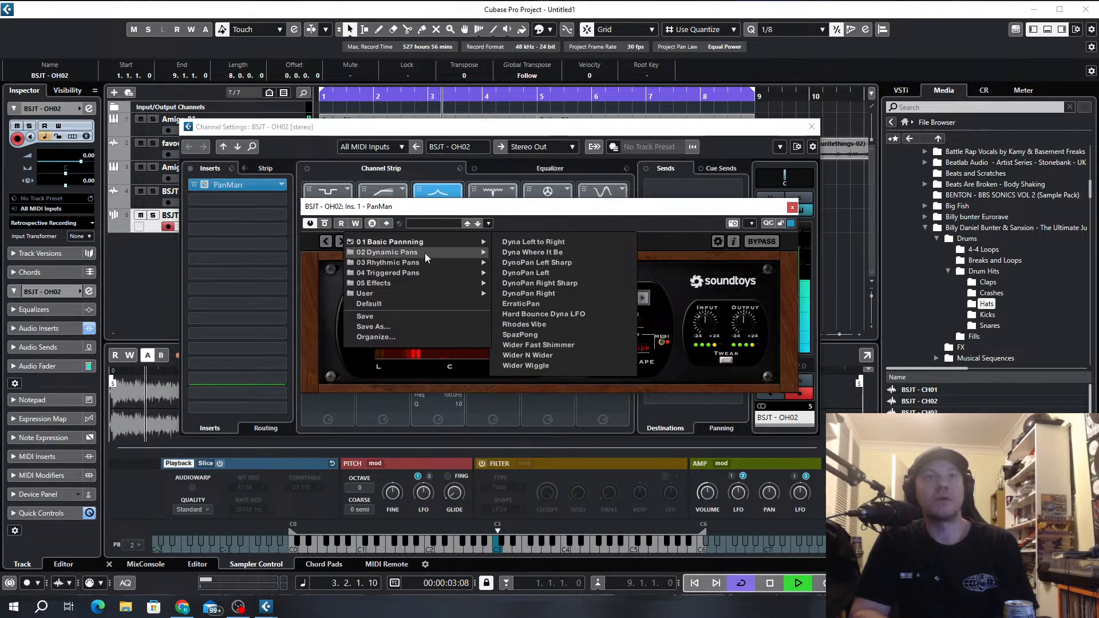
{"action": "left_click", "coordinate": [528, 244]}
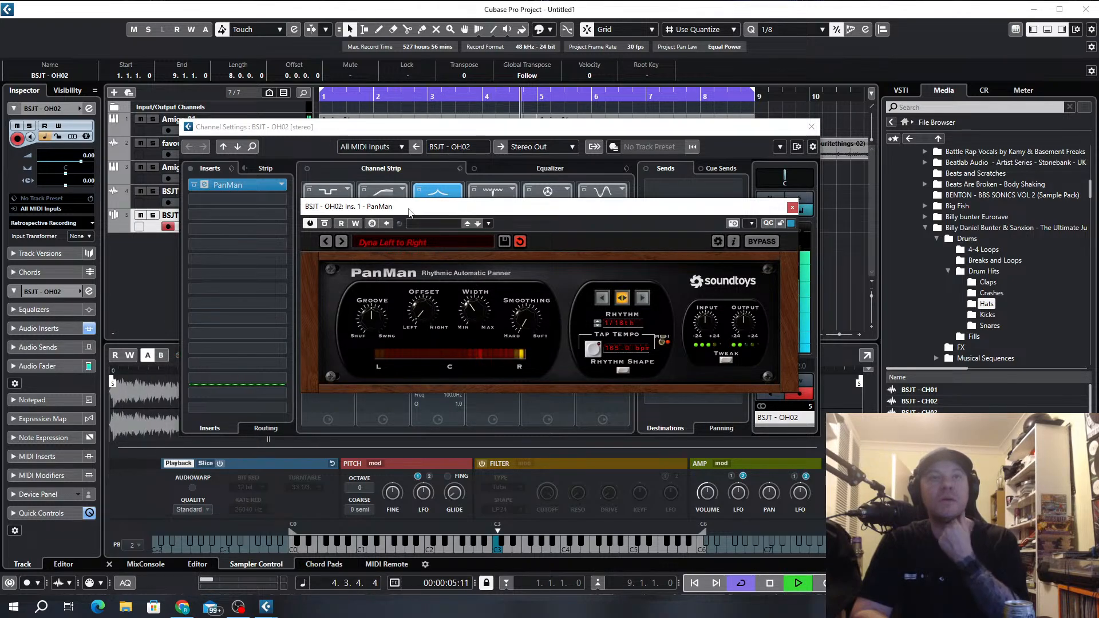
Load a preset from PanMan's Rhythmic Pans category, going from Hard Random MIDI back to Four Per Side.
{"action": "left_click", "coordinate": [375, 243]}
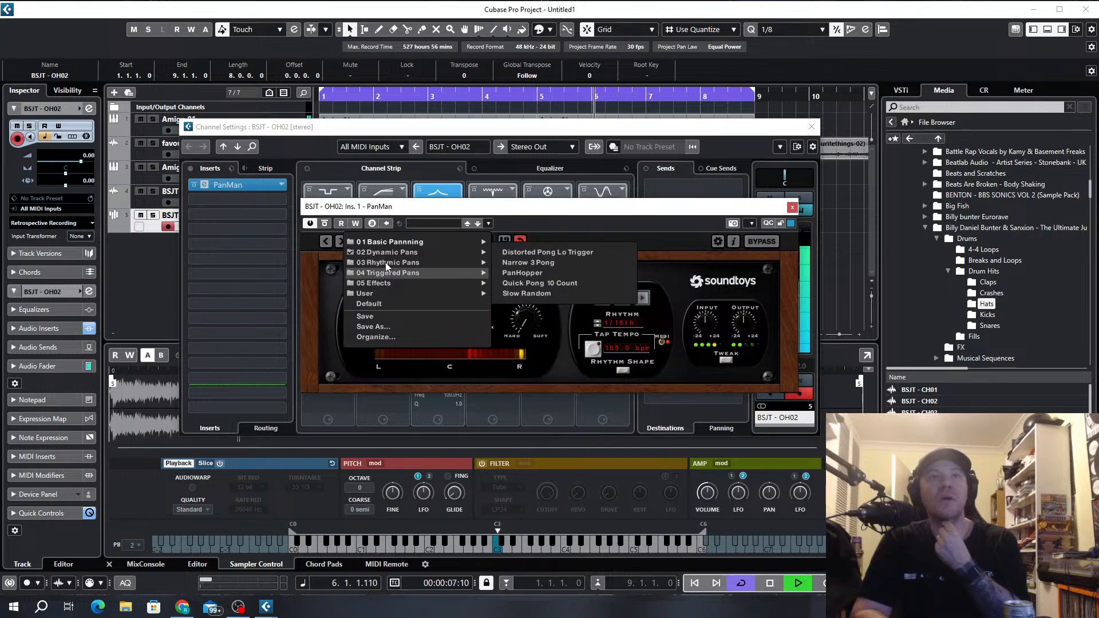
{"action": "mouse_move", "coordinate": [393, 263]}
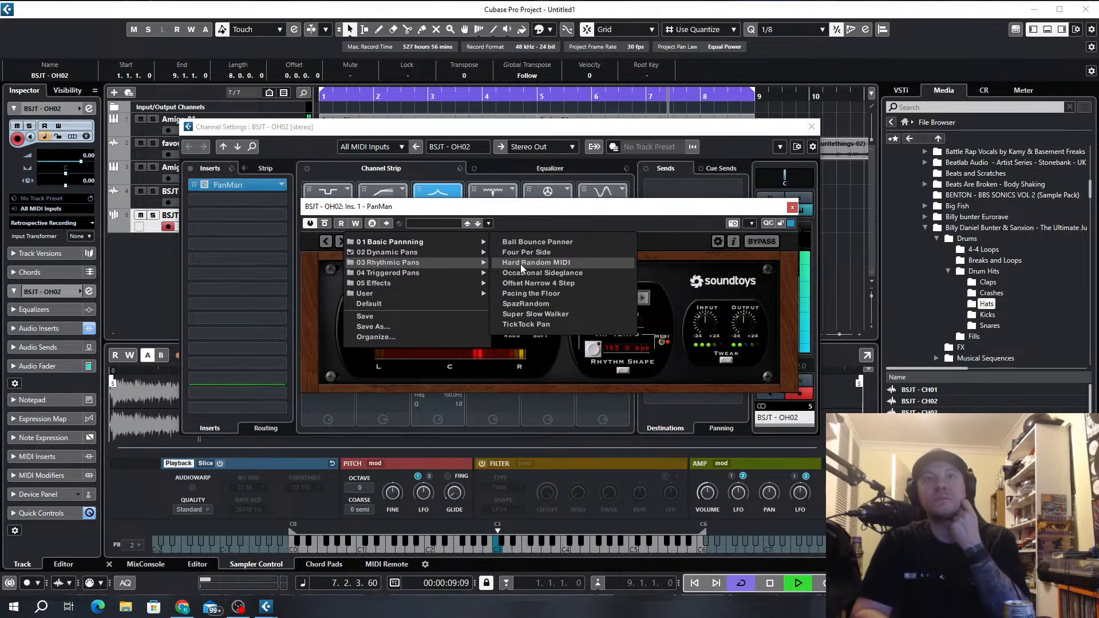
{"action": "left_click", "coordinate": [520, 263]}
{"action": "left_click", "coordinate": [325, 242]}
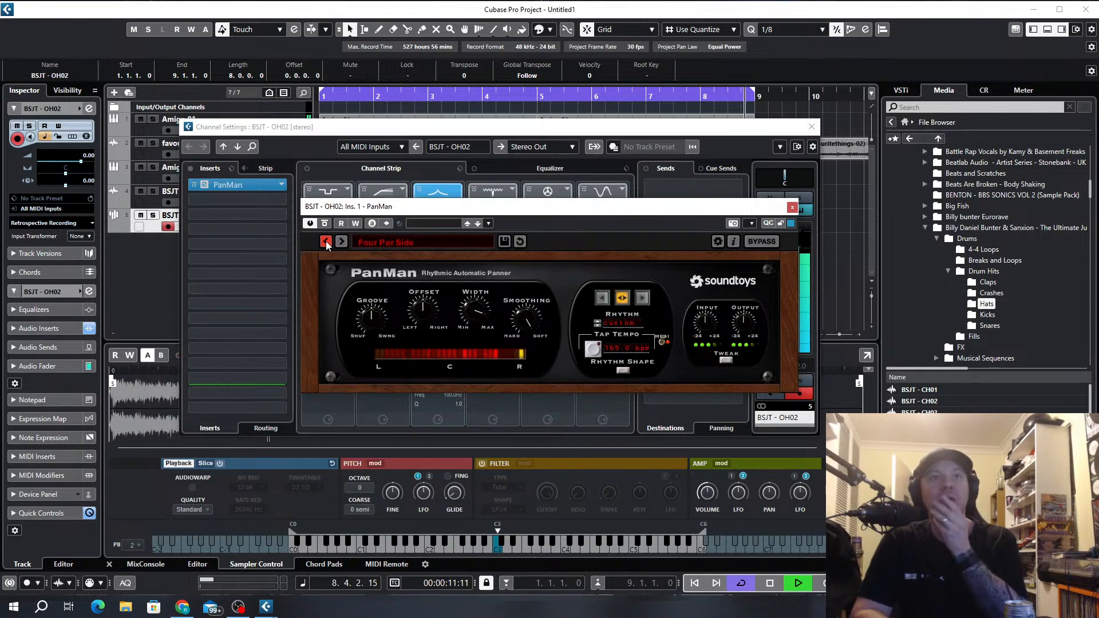
Adjust PanMan's Offset and Width, and close the plug-in and the OH02 channel settings.
{"action": "left_click_drag", "start_coordinate": [420, 313], "coordinate": [420, 341]}
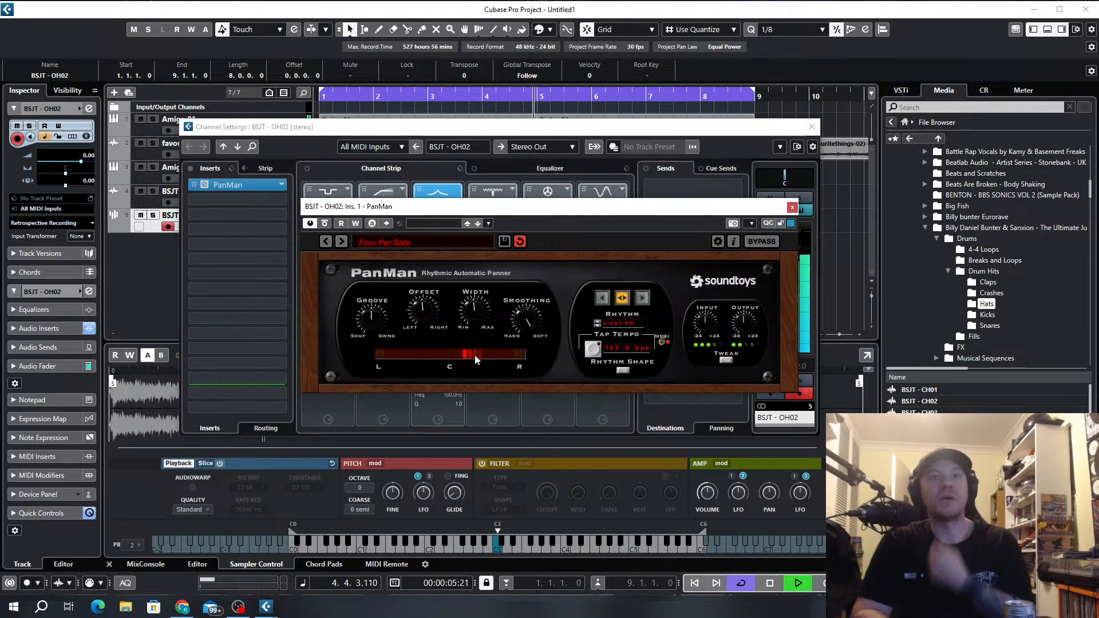
{"action": "left_click_drag", "start_coordinate": [468, 311], "coordinate": [468, 325]}
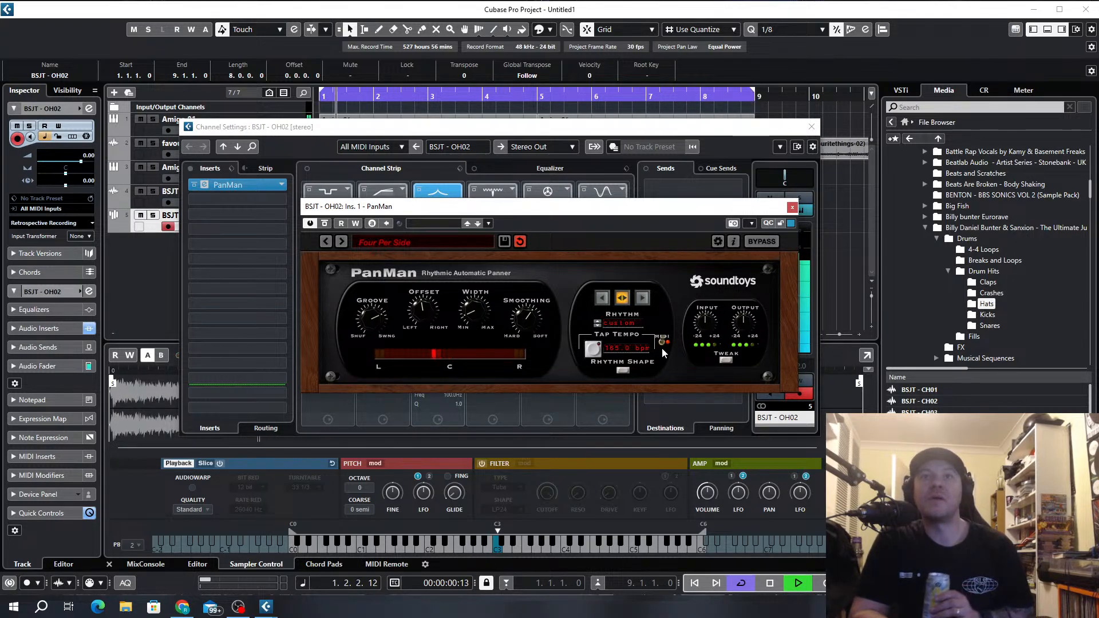
{"action": "left_click", "coordinate": [792, 207]}
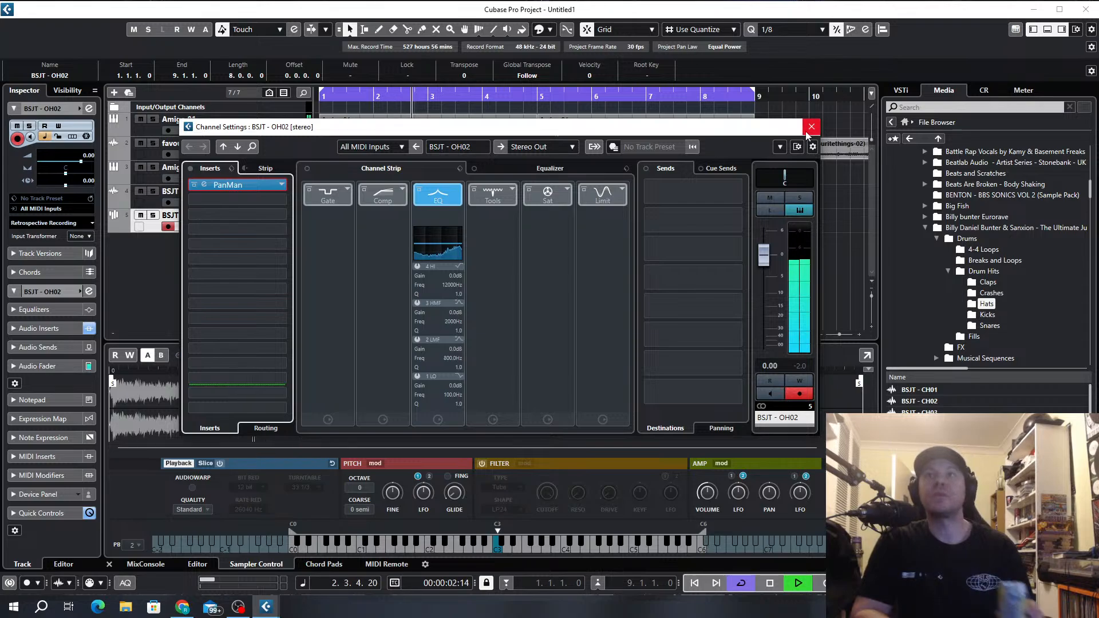
{"action": "left_click", "coordinate": [811, 126]}
Audition samples from the Snares folder of the Drum Hits library against the playing track.
{"action": "left_click", "coordinate": [989, 325]}
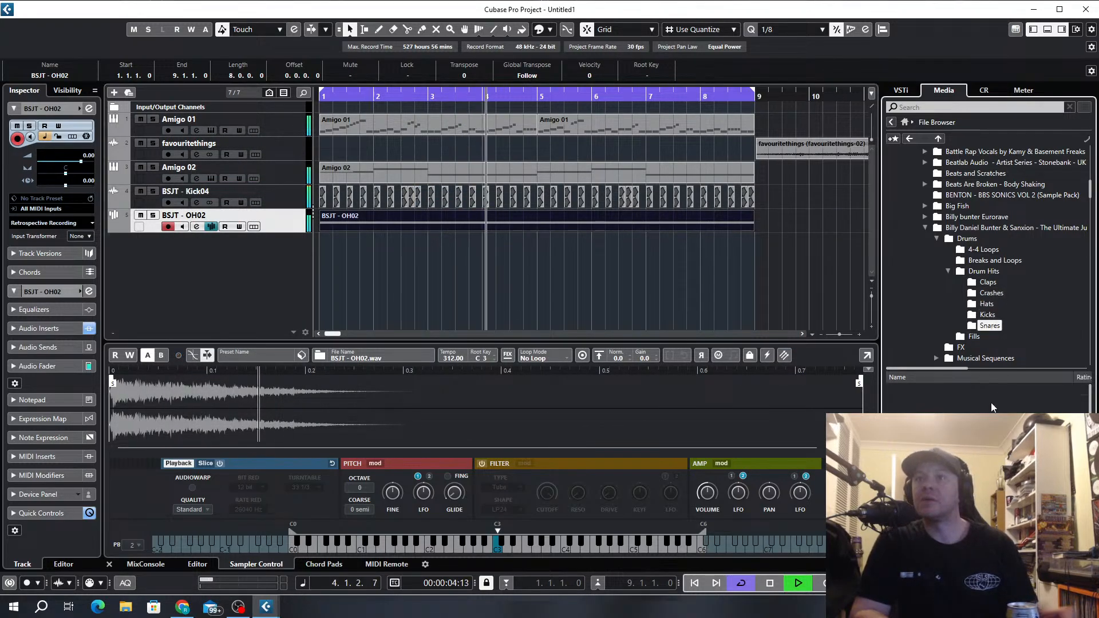
{"action": "left_click", "coordinate": [924, 393]}
{"action": "scroll", "coordinate": [924, 401], "scroll_direction": "down", "scroll_amount": 1}
{"action": "left_click", "coordinate": [924, 418]}
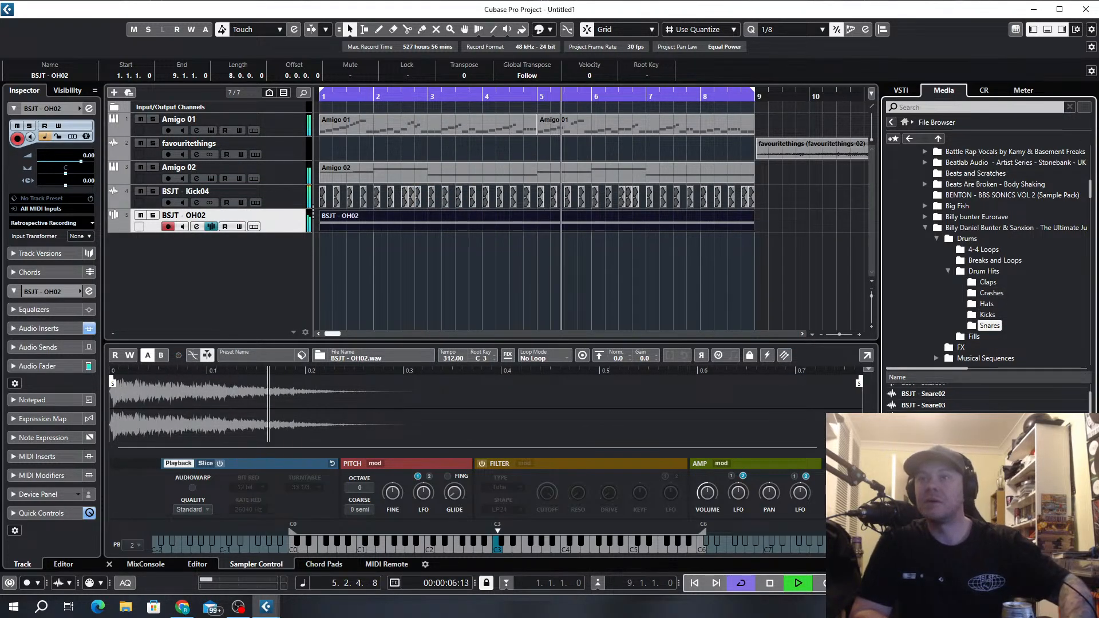
Audition the BSJT clap samples in the Claps folder, first against the track and again with playback stopped.
{"action": "left_click", "coordinate": [987, 281]}
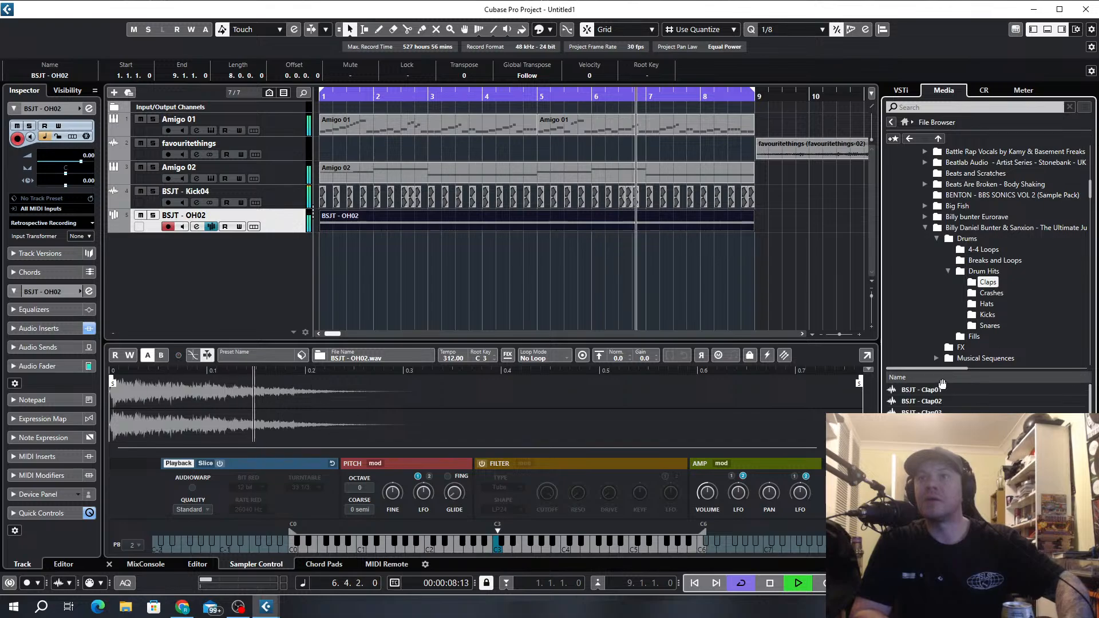
{"action": "left_click", "coordinate": [944, 391]}
{"action": "left_click", "coordinate": [947, 401]}
{"action": "left_click", "coordinate": [947, 412]}
{"action": "left_click", "coordinate": [947, 423]}
{"action": "key", "text": "space"}
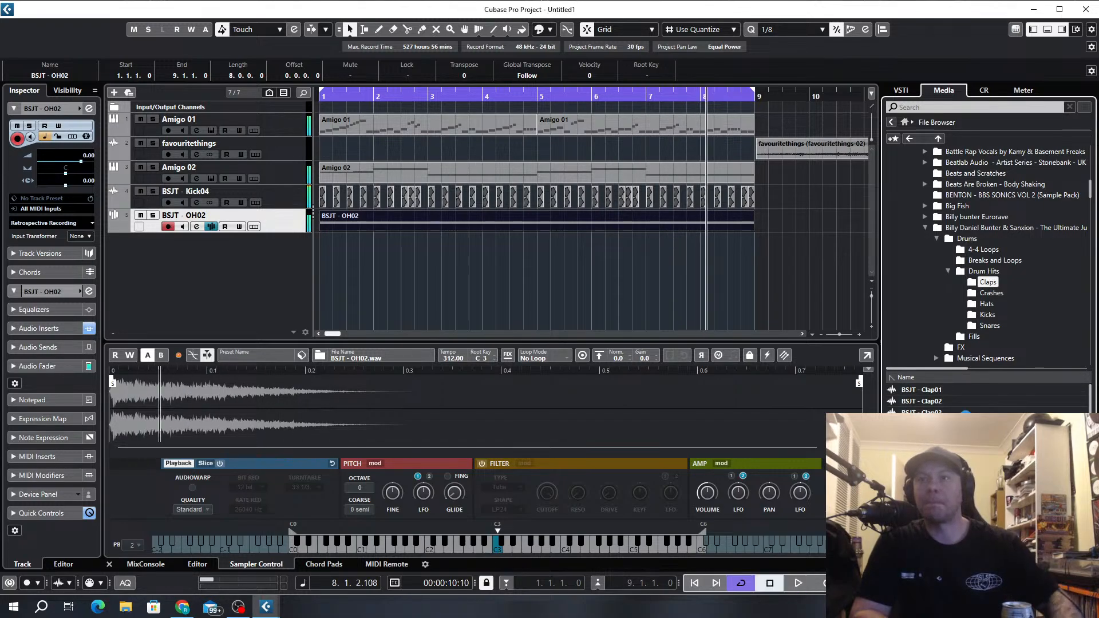
{"action": "left_click", "coordinate": [945, 391]}
{"action": "key", "text": "Down"}
{"action": "key", "text": "Down"}
{"action": "key", "text": "Down"}
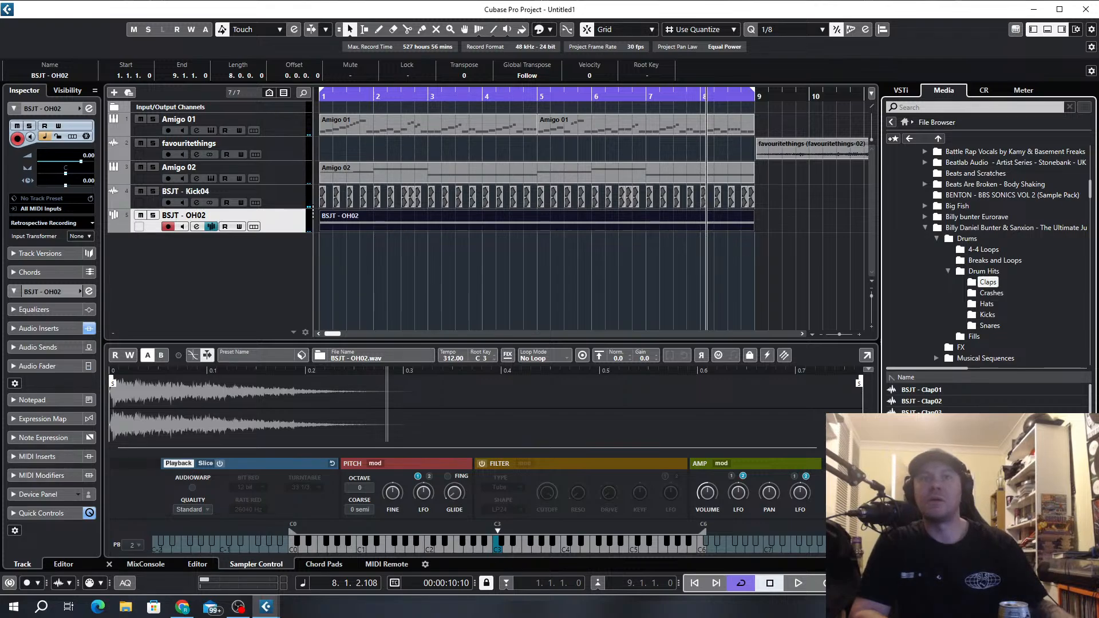
Place the BSJT - Clap06 sample on a new track at 1.3.1 and trim the event to one beat.
{"action": "left_click_drag", "start_coordinate": [922, 446], "coordinate": [292, 246]}
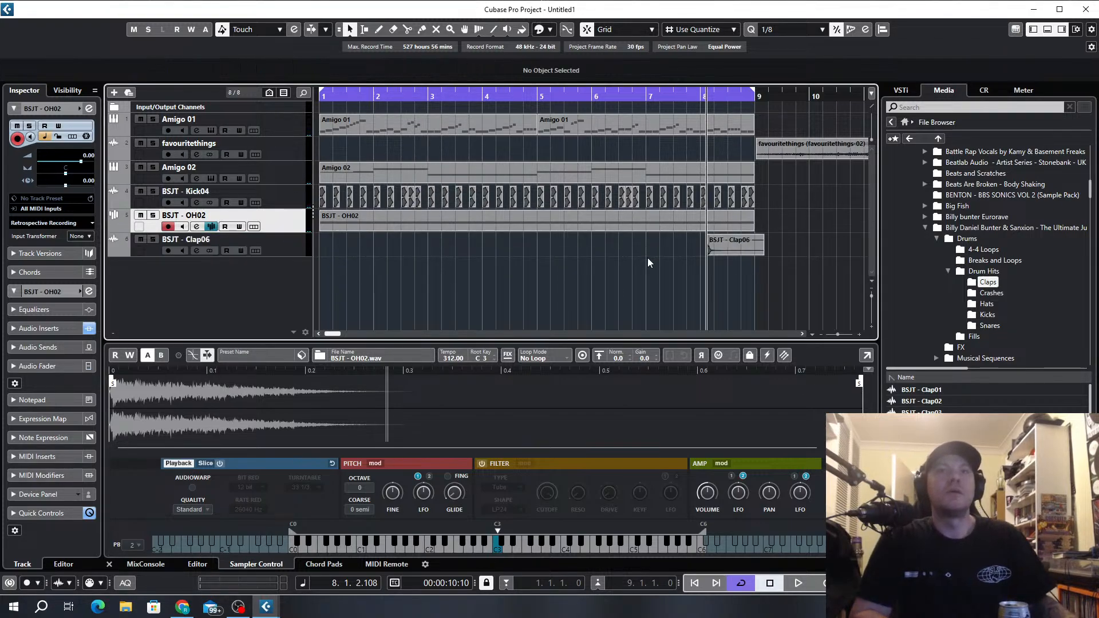
{"action": "left_click_drag", "start_coordinate": [735, 246], "coordinate": [422, 246]}
{"action": "scroll", "coordinate": [342, 259], "scroll_direction": "up", "scroll_amount": 3}
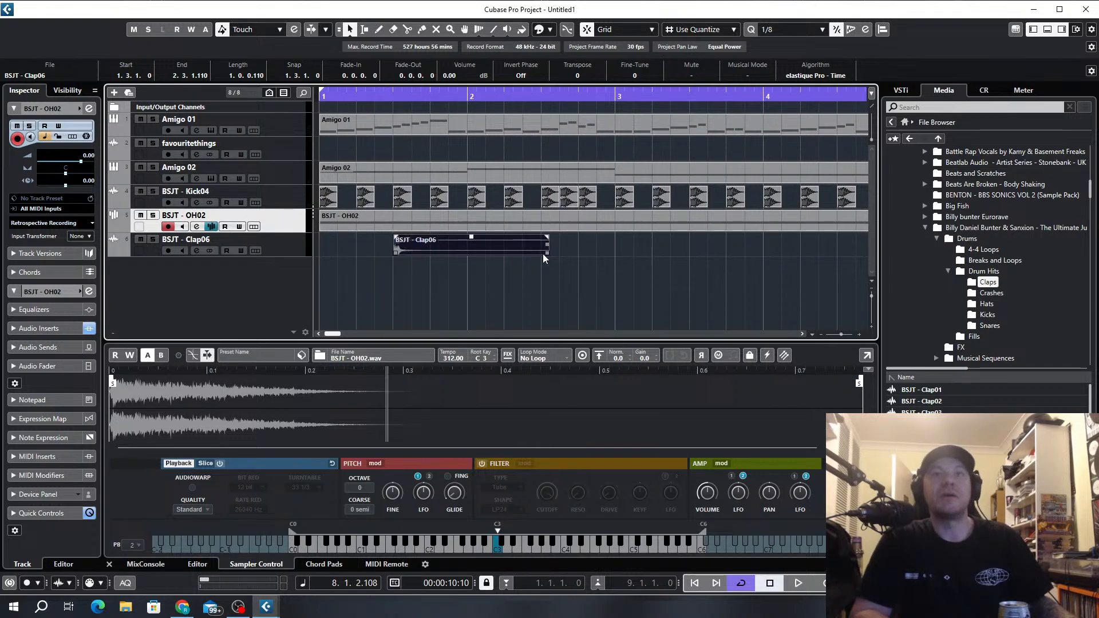
{"action": "left_click_drag", "start_coordinate": [547, 255], "coordinate": [422, 256]}
{"action": "scroll", "coordinate": [444, 272], "scroll_direction": "down", "scroll_amount": 3}
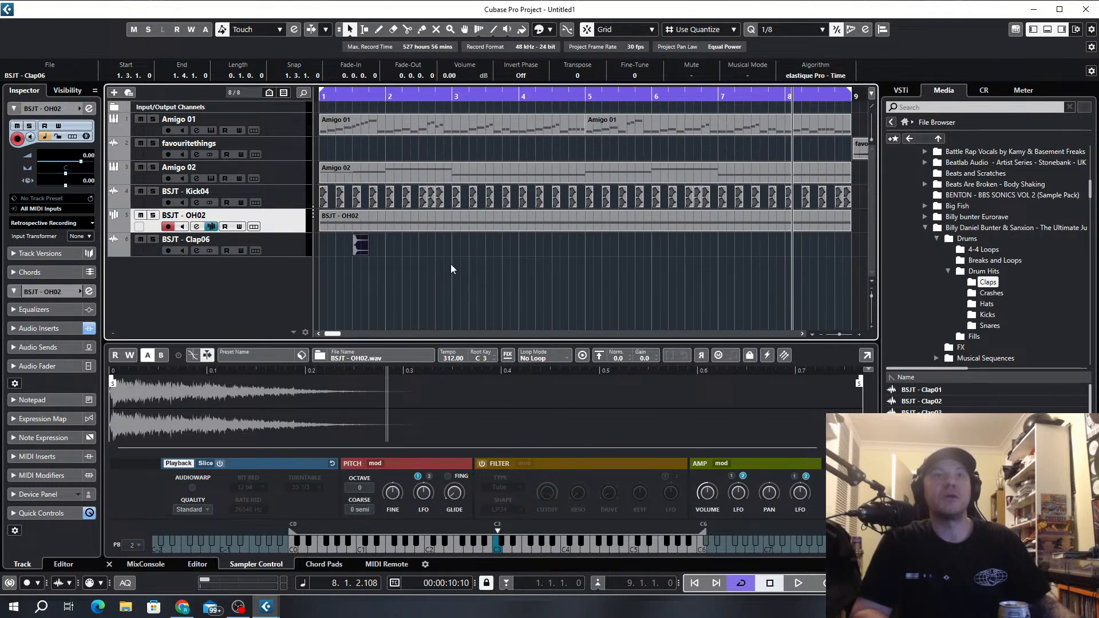
Place two consecutive off-beat claps on the BSJT - Clap06 track, starting at 1.1.3 and 1.2.3.
{"action": "key", "text": "KP_Decimal"}
{"action": "key", "text": "space"}
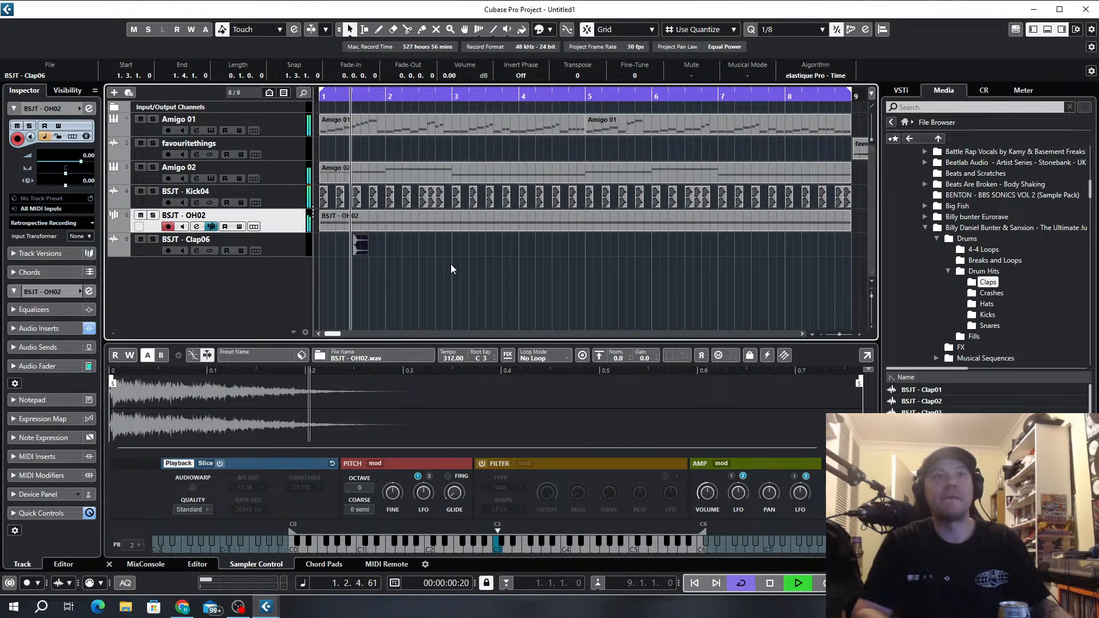
{"action": "key", "text": "space"}
{"action": "key", "text": "h"}
{"action": "key", "text": "h"}
{"action": "left_click_drag", "start_coordinate": [405, 245], "coordinate": [346, 247]}
{"action": "left_click_drag", "start_coordinate": [352, 246], "coordinate": [303, 289], "text": "alt"}
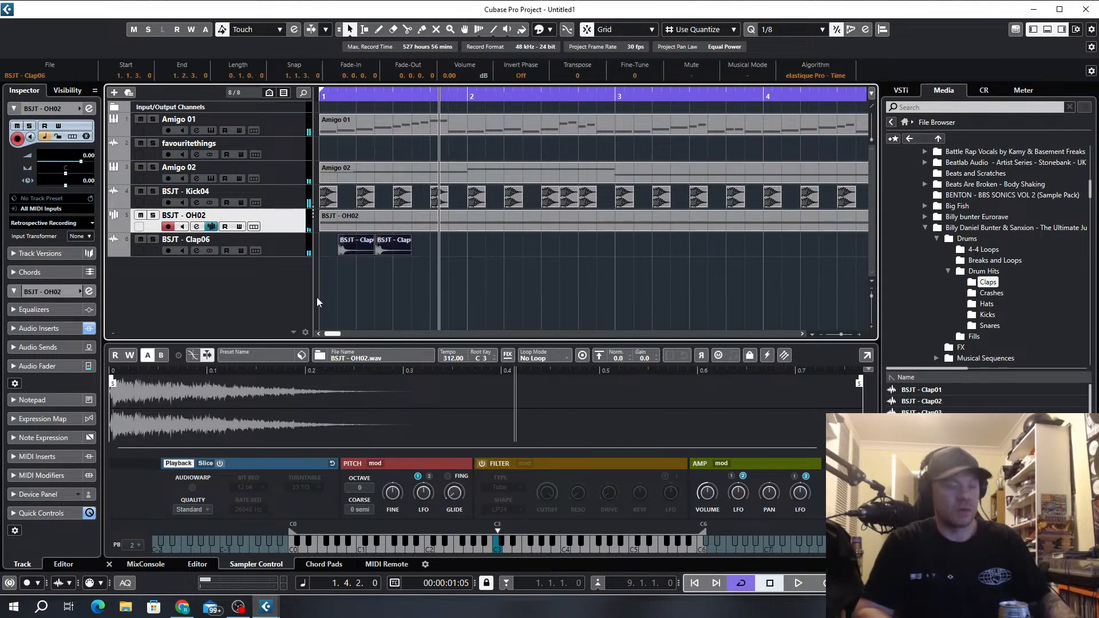
Duplicate the selected pair of claps repeatedly along the BSJT - Clap06 track through position 5.3.3.
{"action": "key", "text": "ctrl+d"}
{"action": "key", "text": "ctrl+d"}
{"action": "key", "text": "ctrl+d"}
{"action": "key", "text": "ctrl+d"}
{"action": "key", "text": "ctrl+d"}
{"action": "key", "text": "ctrl+d"}
{"action": "key", "text": "ctrl+d"}
{"action": "key", "text": "ctrl+d"}
{"action": "key", "text": "ctrl+d"}
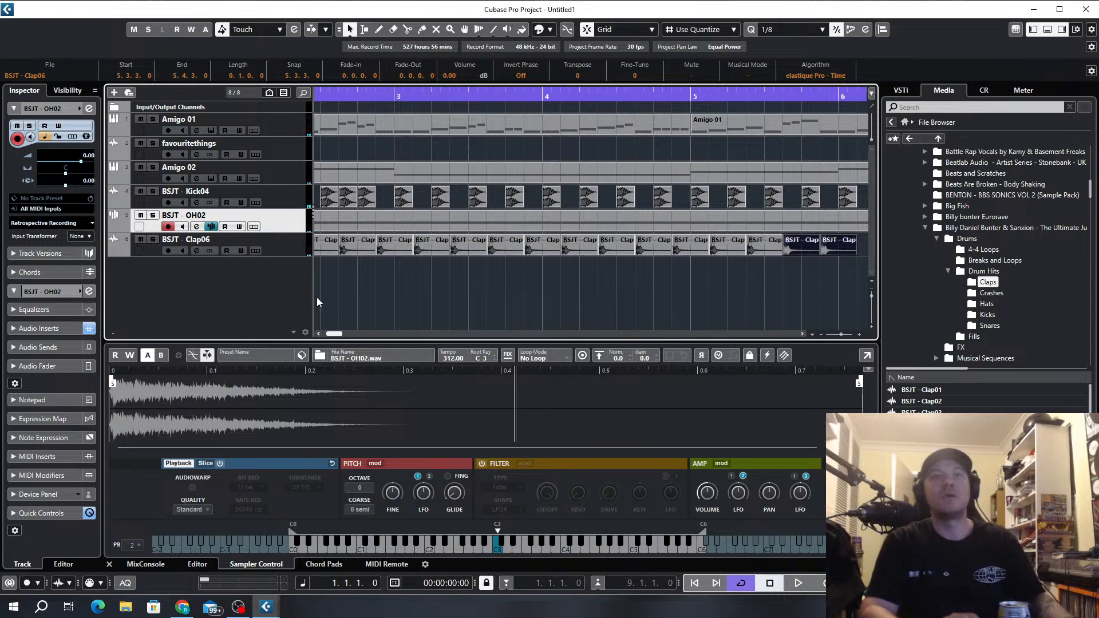
During playback, select the last four claps and keep duplicating them until the pattern extends beyond bar 9.
{"action": "key", "text": "space"}
{"action": "key", "text": "g"}
{"action": "key", "text": "g"}
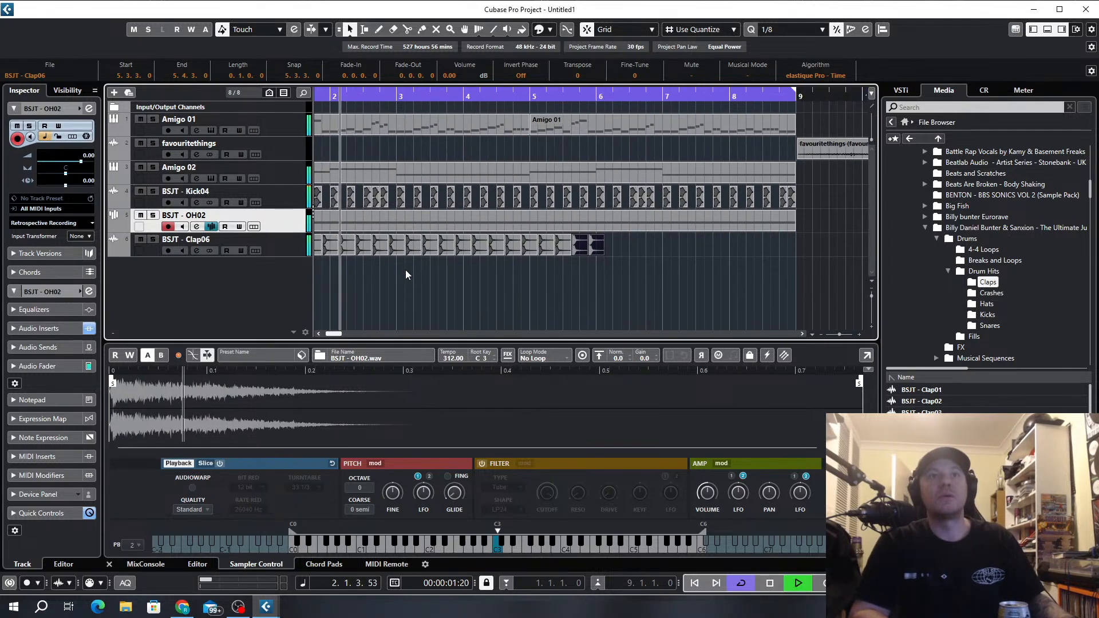
{"action": "left_click_drag", "start_coordinate": [637, 245], "coordinate": [528, 265]}
{"action": "key", "text": "ctrl+d"}
{"action": "key", "text": "ctrl+d"}
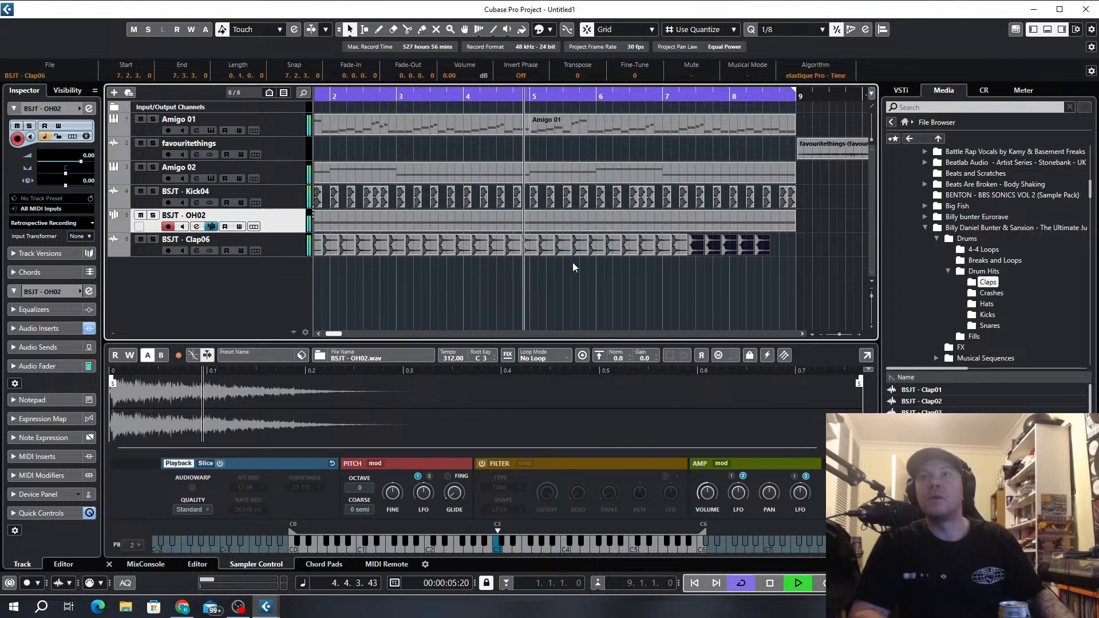
{"action": "key", "text": "ctrl+d"}
Delete the surplus claps from 9.1.3 onward, past the end of the eight-bar loop.
{"action": "key", "text": "g"}
{"action": "left_click_drag", "start_coordinate": [827, 240], "coordinate": [775, 272]}
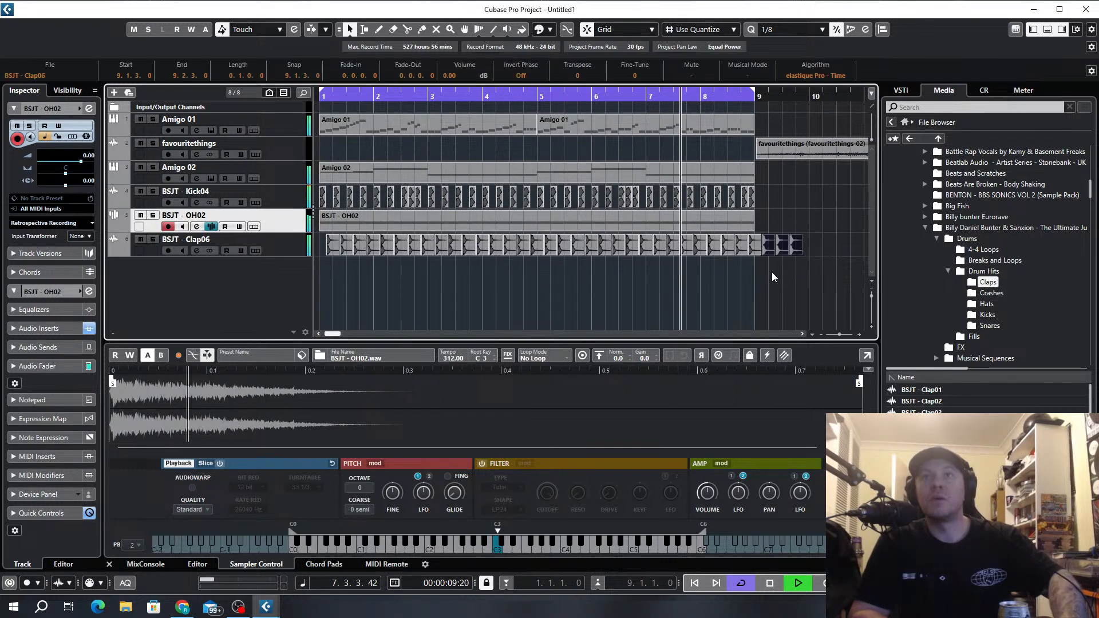
{"action": "key", "text": "Delete"}
{"action": "key", "text": "g"}
{"action": "key", "text": "g"}
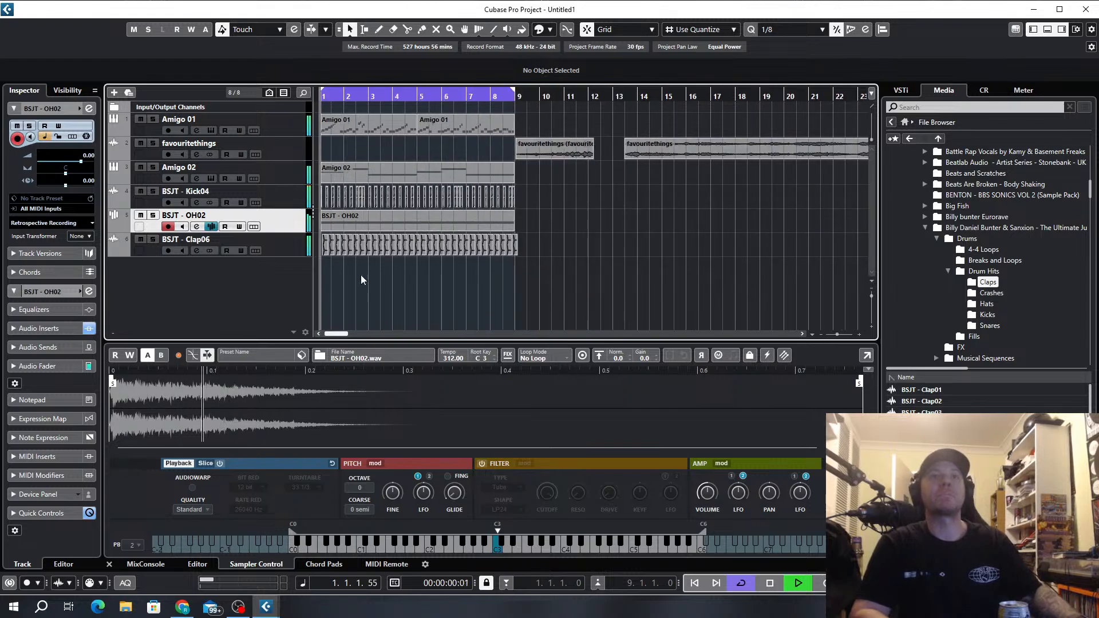
Select the BSJT - Clap06 track, hide the lower zone, and display its equalizer in the channel settings.
{"action": "key", "text": "Down"}
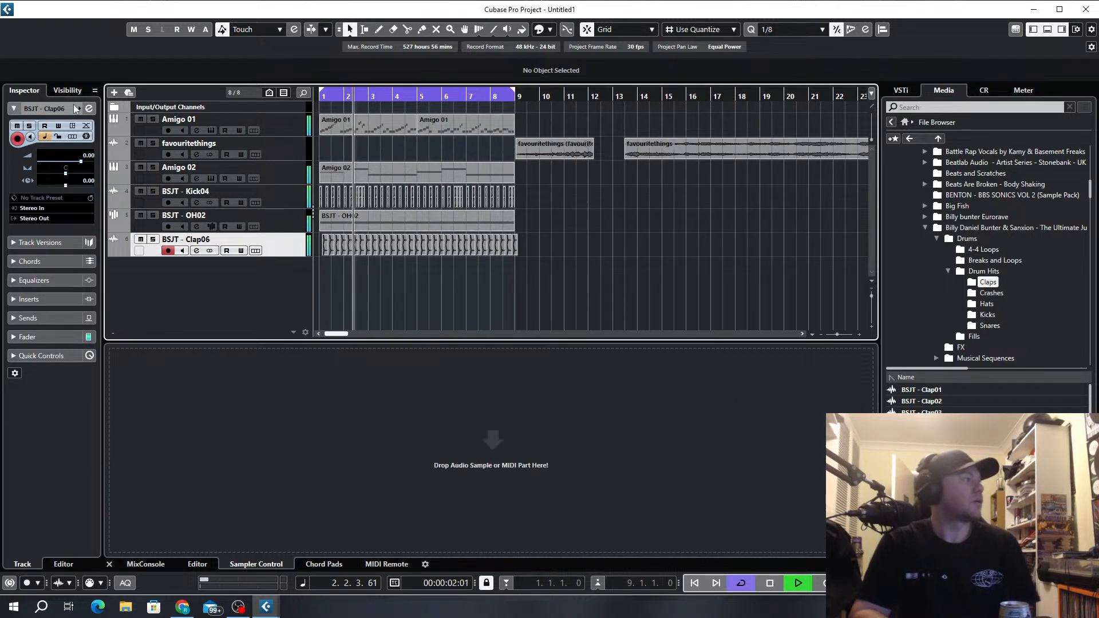
{"action": "left_click", "coordinate": [1047, 29]}
{"action": "left_click", "coordinate": [197, 251]}
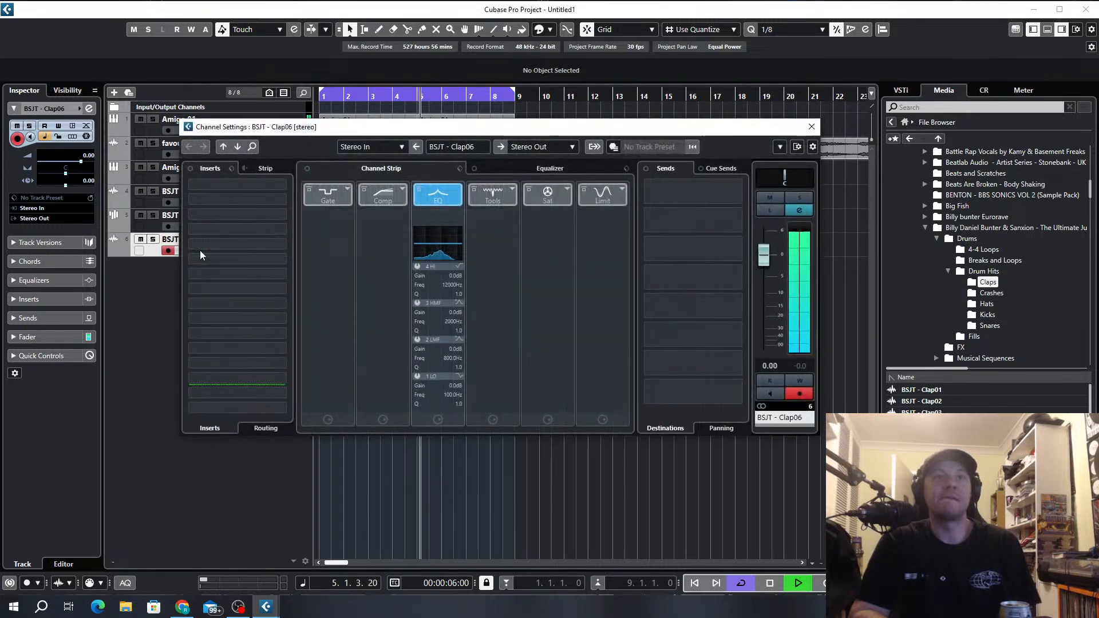
{"action": "left_click", "coordinate": [550, 168]}
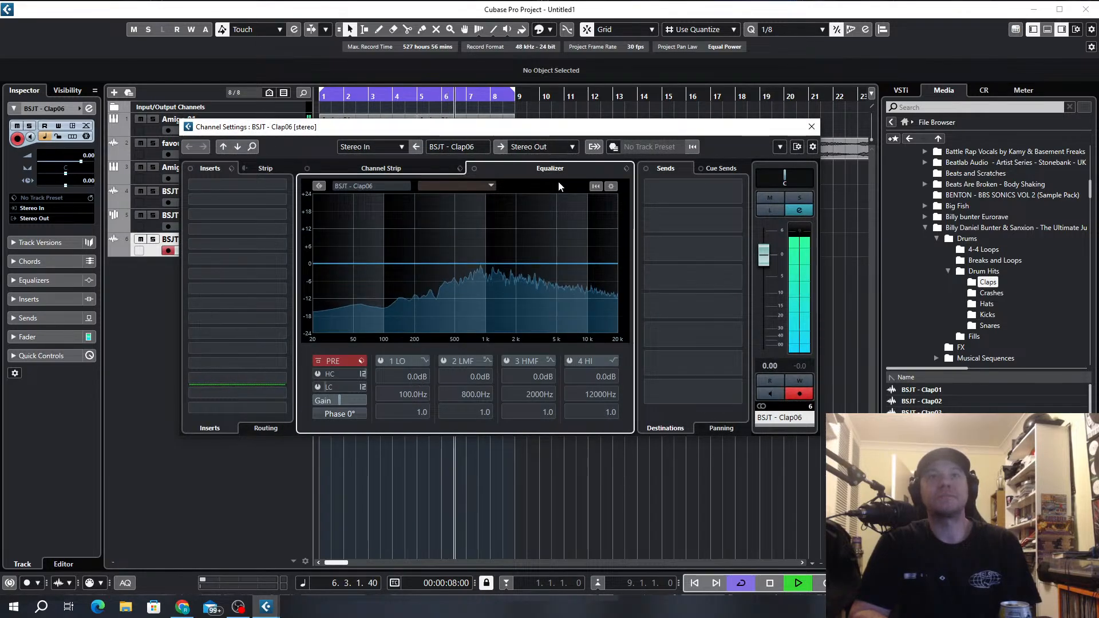
Sort the plug-in list by category and add the Frequency EQ to the clap channel's first insert slot.
{"action": "left_click", "coordinate": [251, 185]}
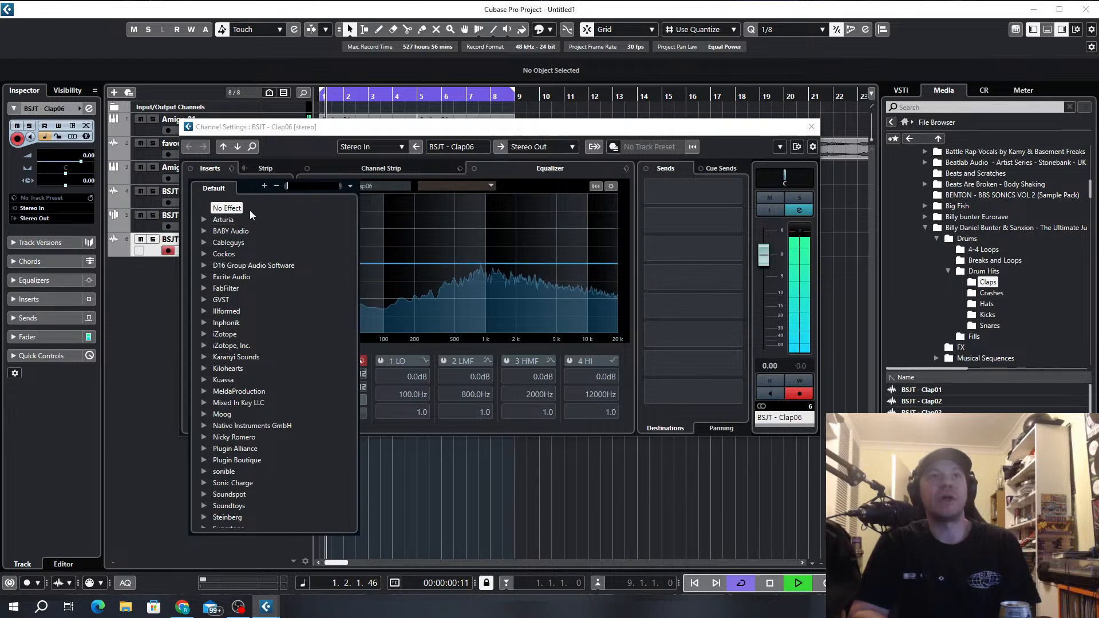
{"action": "left_click", "coordinate": [349, 186]}
{"action": "left_click", "coordinate": [378, 218]}
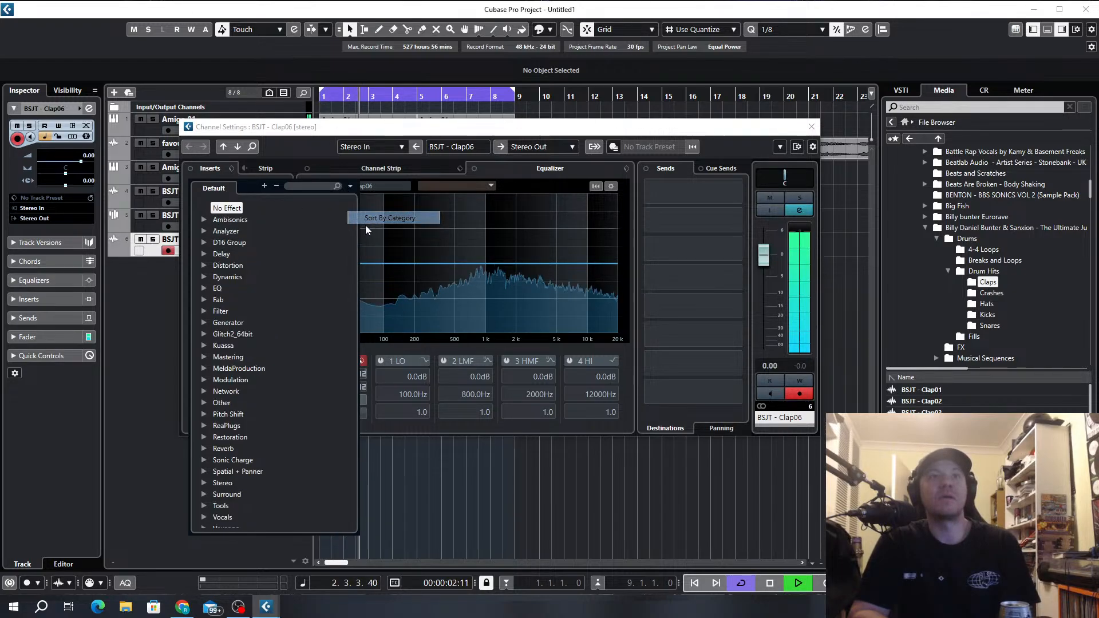
{"action": "left_click", "coordinate": [205, 287]}
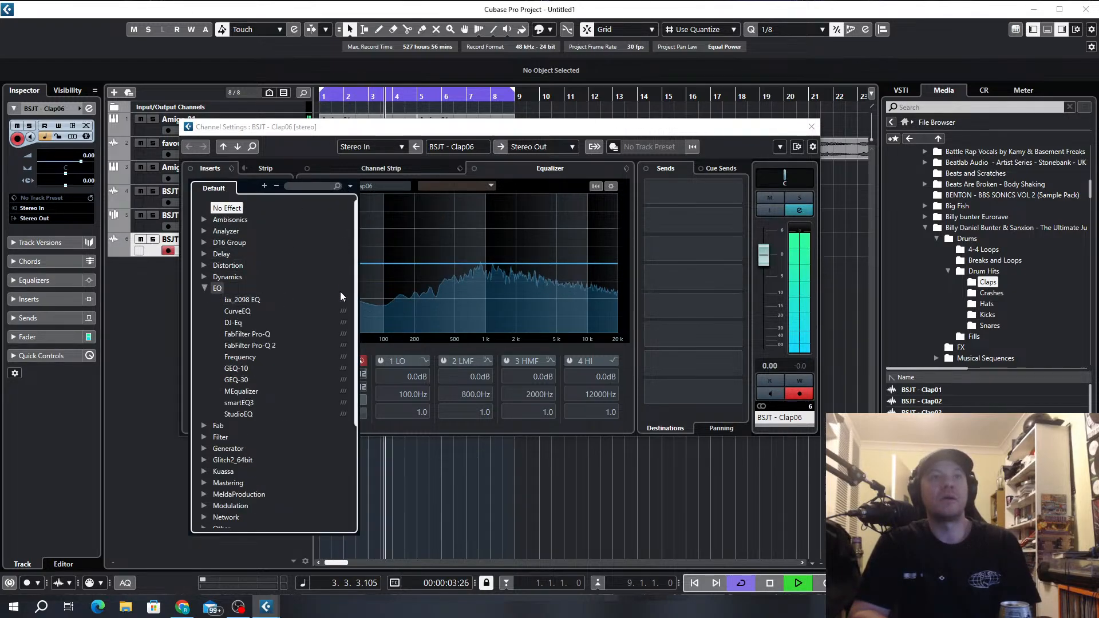
{"action": "left_click", "coordinate": [264, 356]}
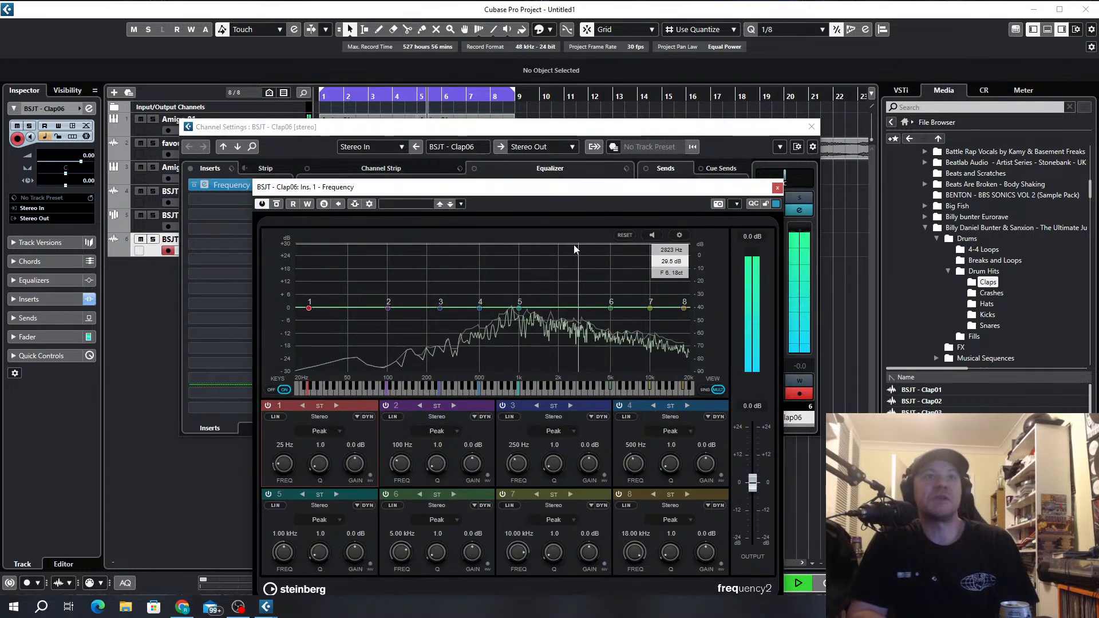
Load the Clap Refresh within Mix preset in the Frequency EQ.
{"action": "left_click", "coordinate": [424, 204]}
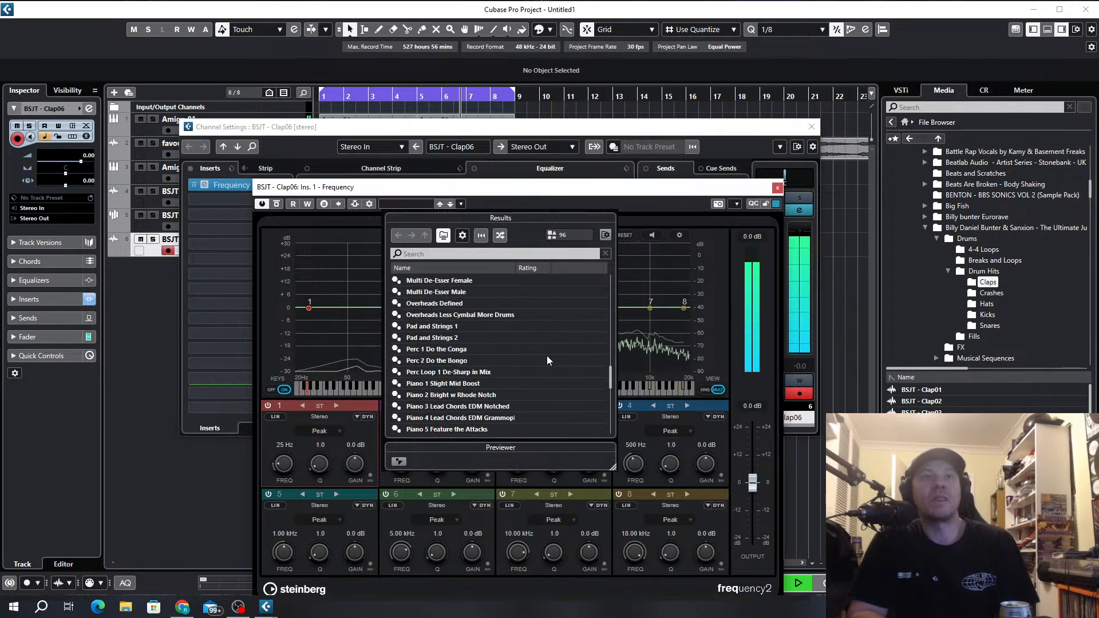
{"action": "scroll", "coordinate": [547, 359], "scroll_direction": "up", "scroll_amount": 15}
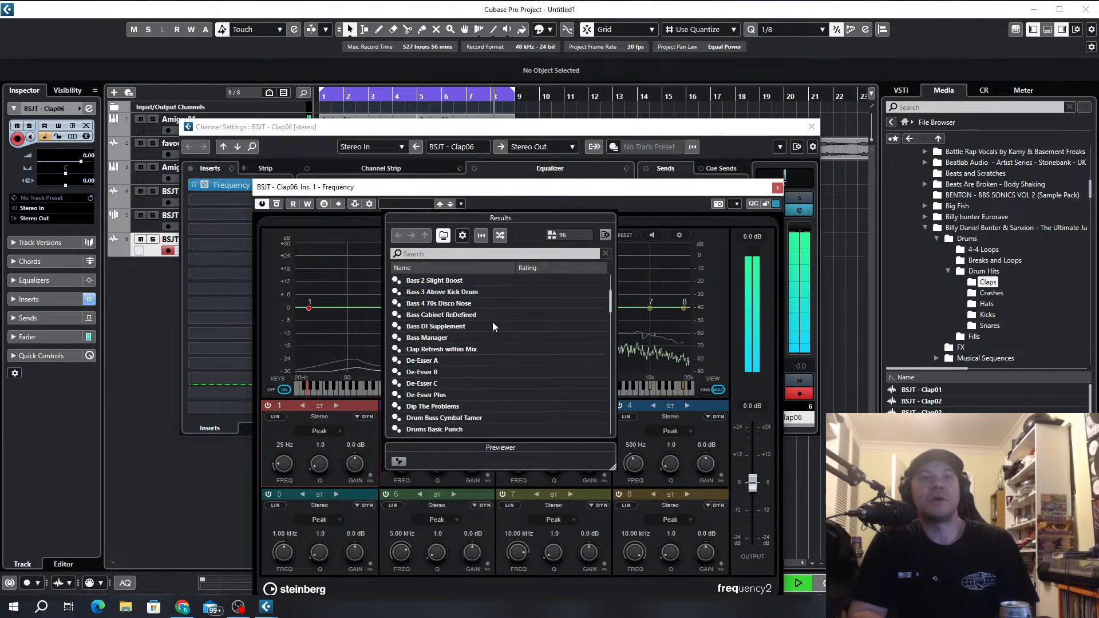
{"action": "double_click", "coordinate": [440, 350]}
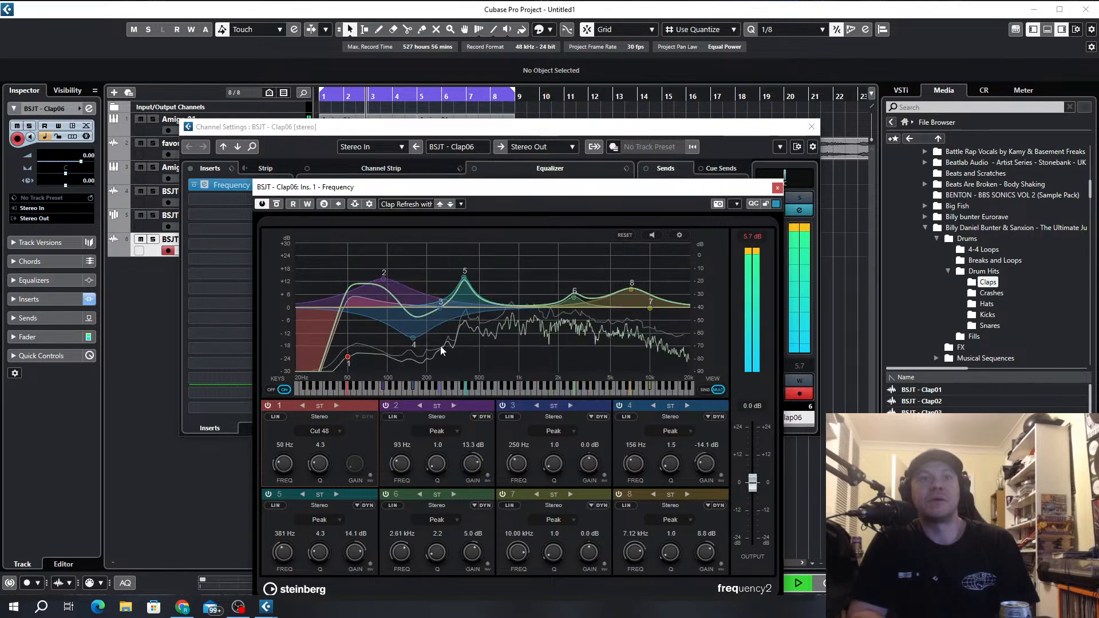
Adjust EQ band 5 to 436 Hz, 7.4 dB, band 2 to 121 Hz, 9.8 dB, and band 8 to 7.71 kHz, 3.5 dB, then close the channel windows.
{"action": "left_click_drag", "start_coordinate": [467, 283], "coordinate": [473, 295]}
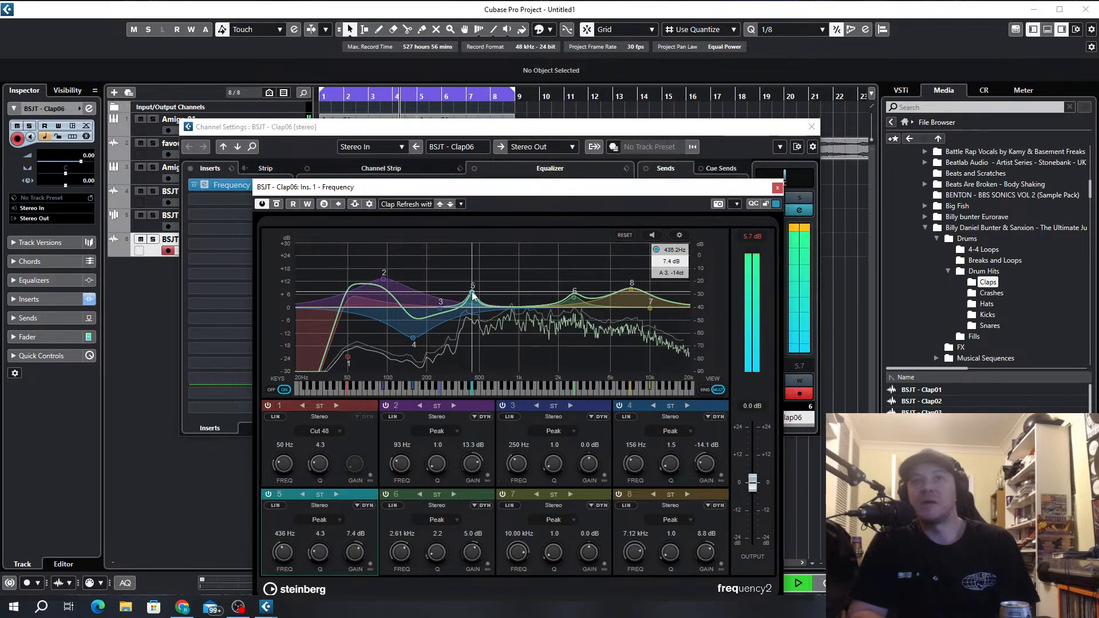
{"action": "left_click_drag", "start_coordinate": [384, 280], "coordinate": [399, 290]}
{"action": "left_click_drag", "start_coordinate": [631, 289], "coordinate": [638, 303]}
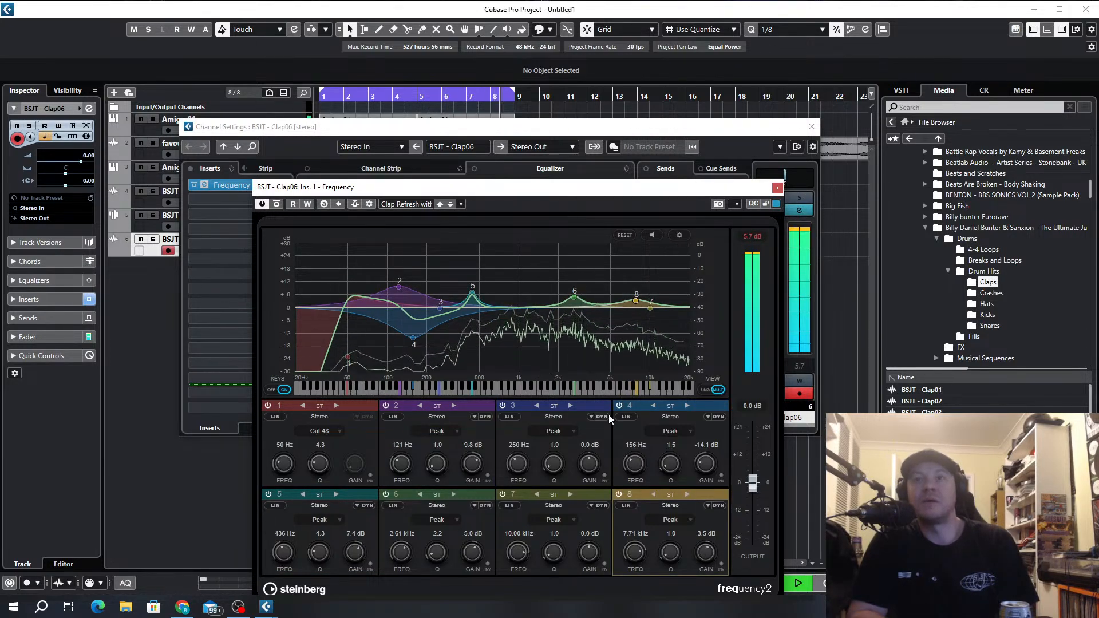
{"action": "left_click_drag", "start_coordinate": [641, 188], "coordinate": [731, 115]}
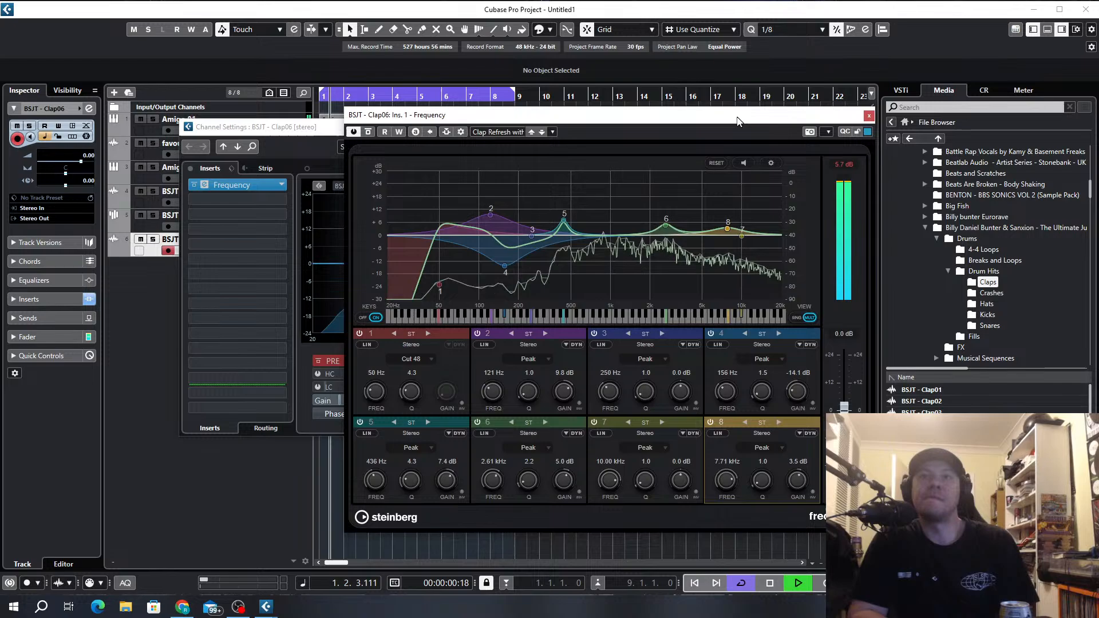
{"action": "left_click", "coordinate": [867, 115]}
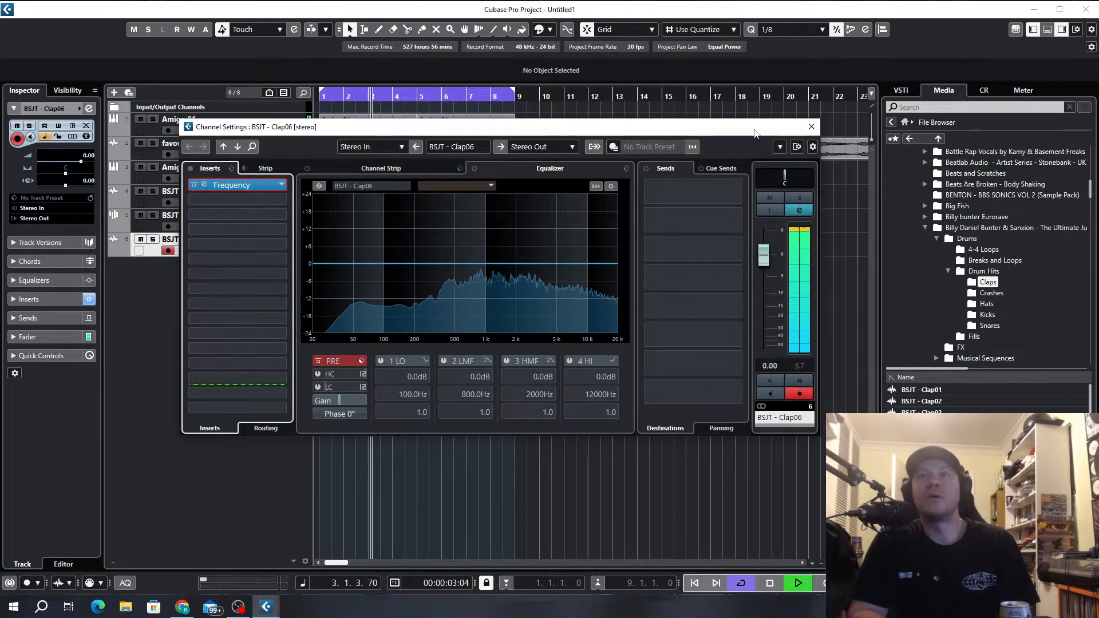
{"action": "left_click", "coordinate": [811, 127]}
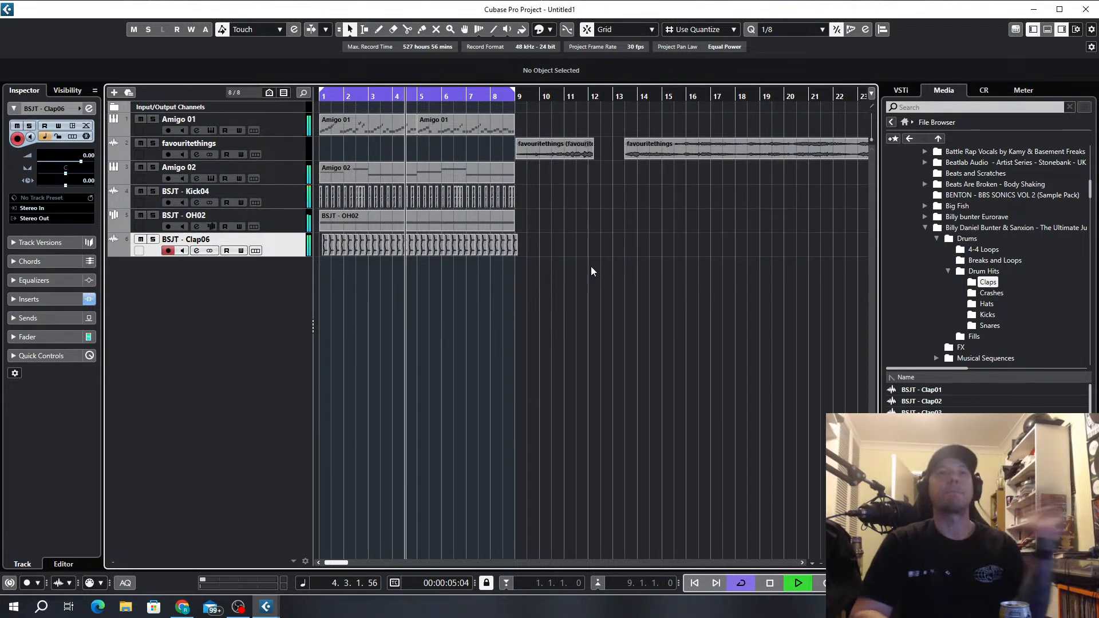
Delete the short favouritethings clip that starts at bar 9.
{"action": "left_click", "coordinate": [543, 155]}
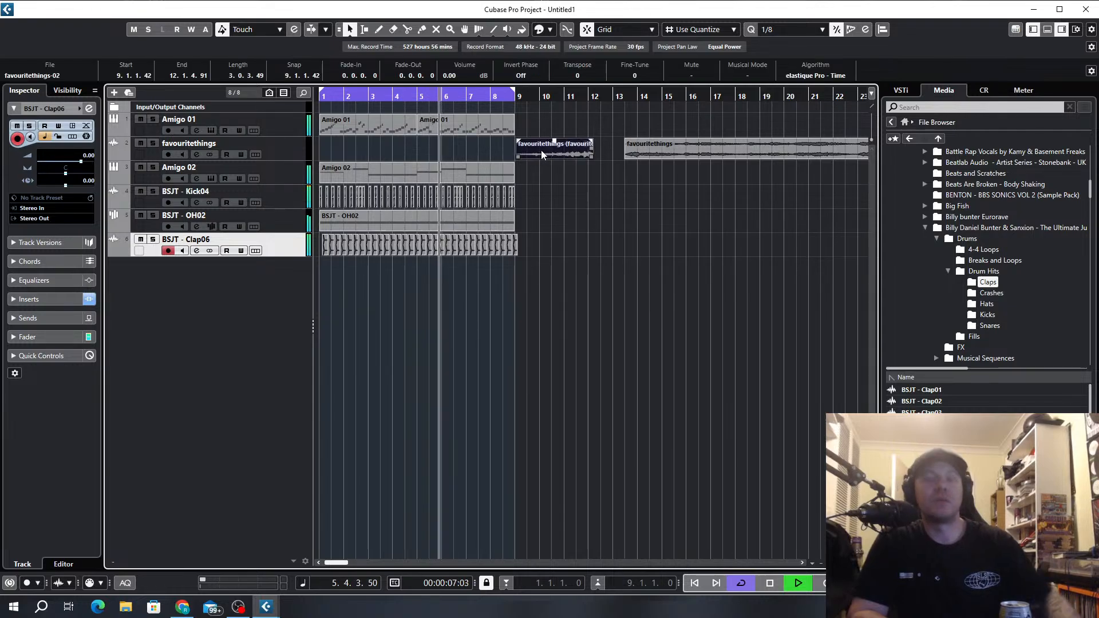
{"action": "key", "text": "Delete"}
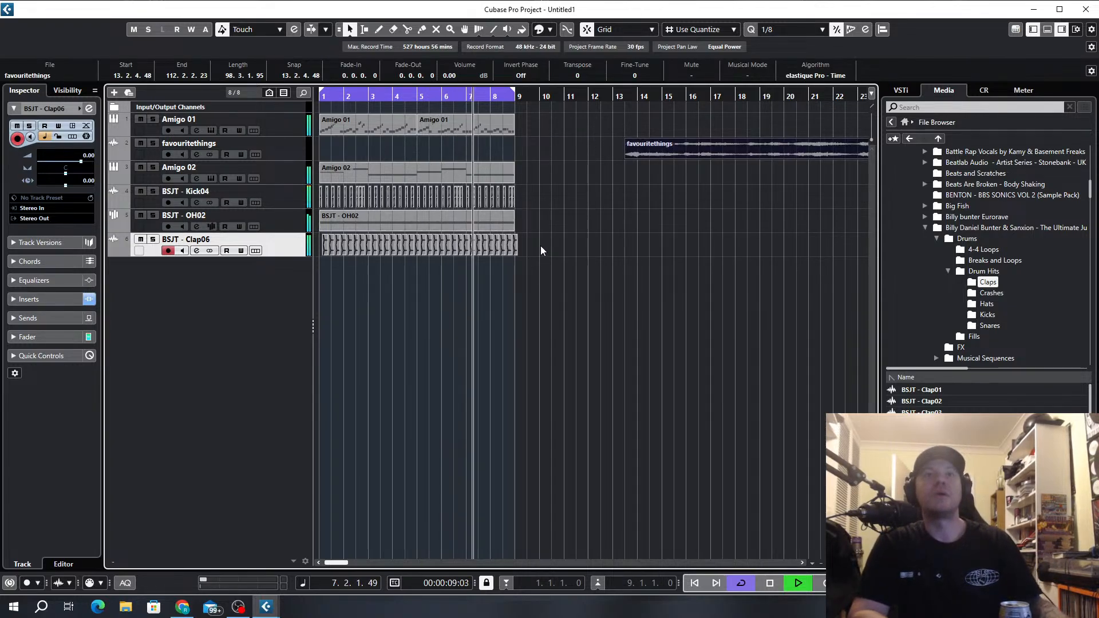
{"action": "key", "text": "g"}
{"action": "key", "text": "g"}
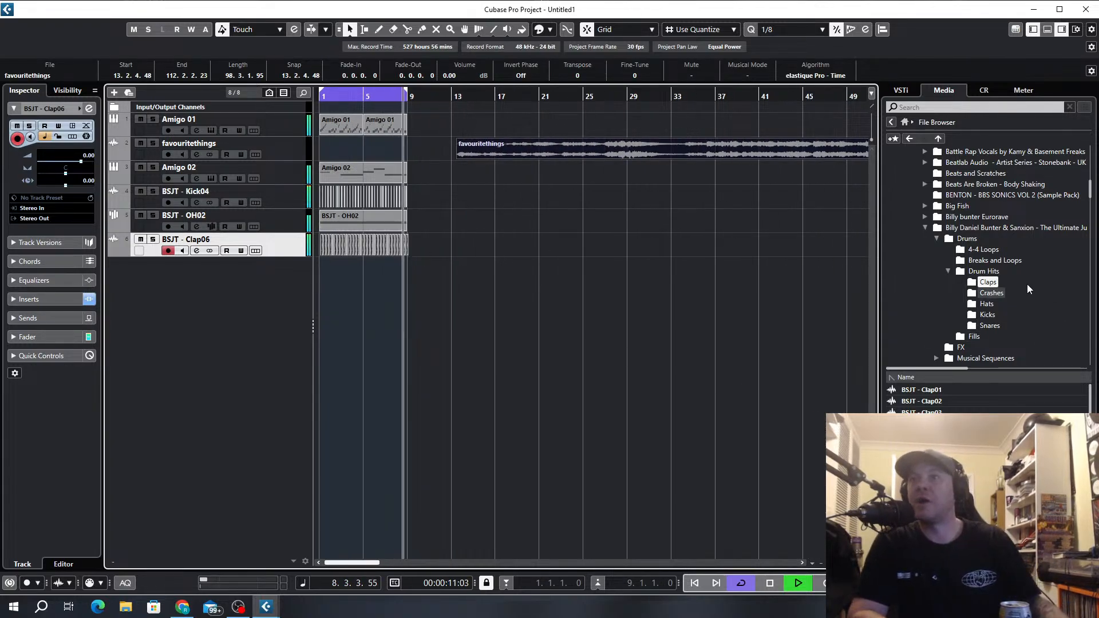
Stop playback and audition the samples in the Bass folder under Sounds of the Billy Daniel Bunter & Sanxion pack.
{"action": "left_click", "coordinate": [936, 238]}
{"action": "left_click", "coordinate": [968, 272]}
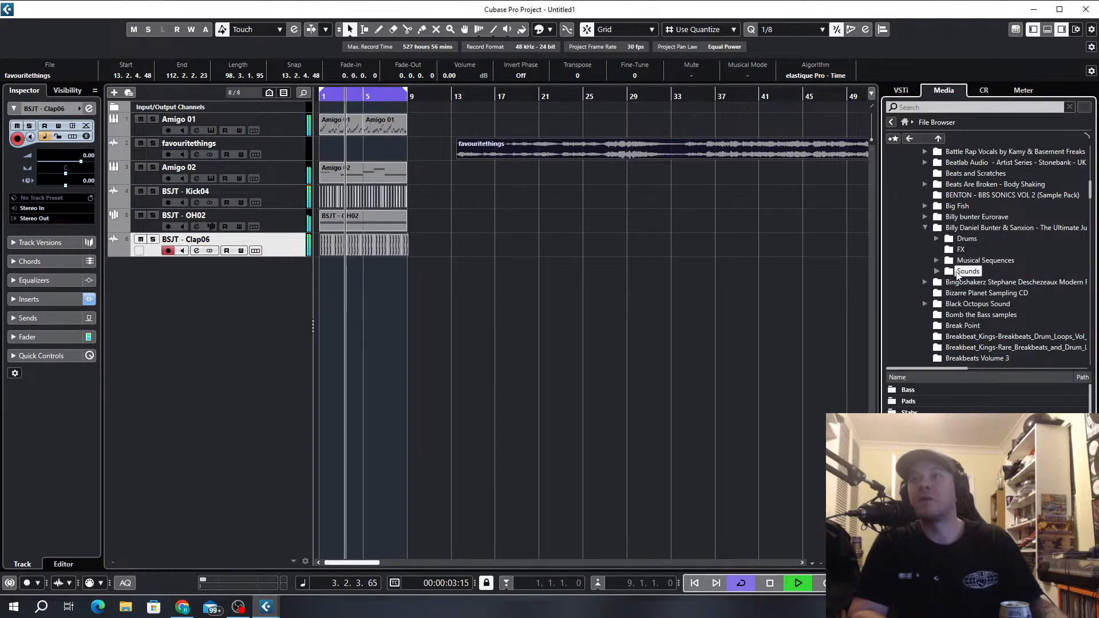
{"action": "double_click", "coordinate": [916, 389]}
{"action": "key", "text": "space"}
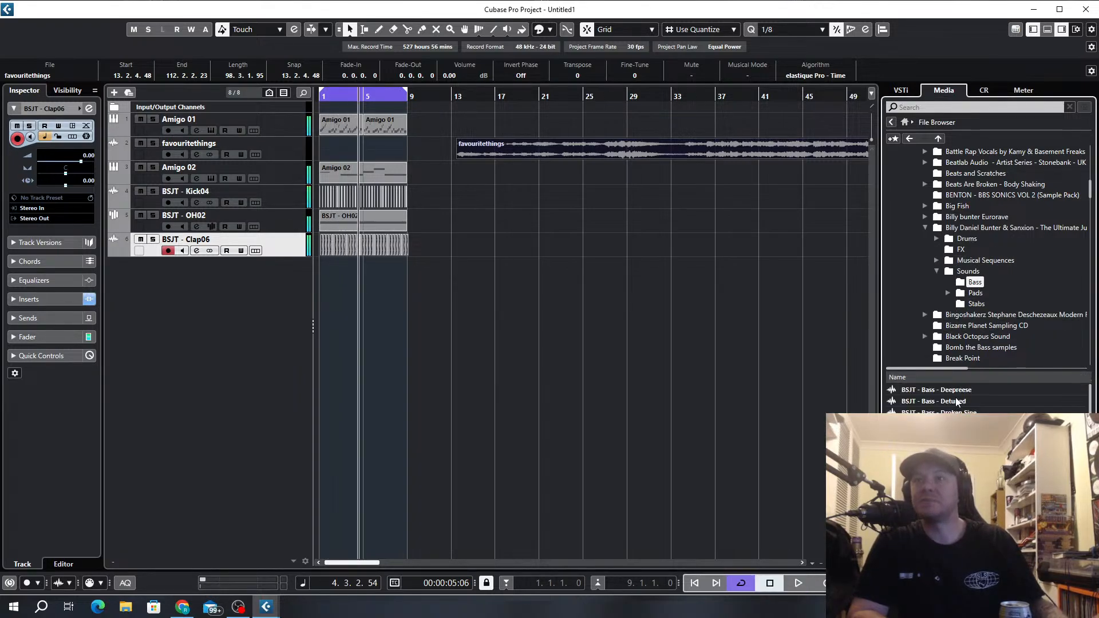
{"action": "left_click", "coordinate": [952, 392]}
{"action": "key", "text": "Down"}
{"action": "key", "text": "Down"}
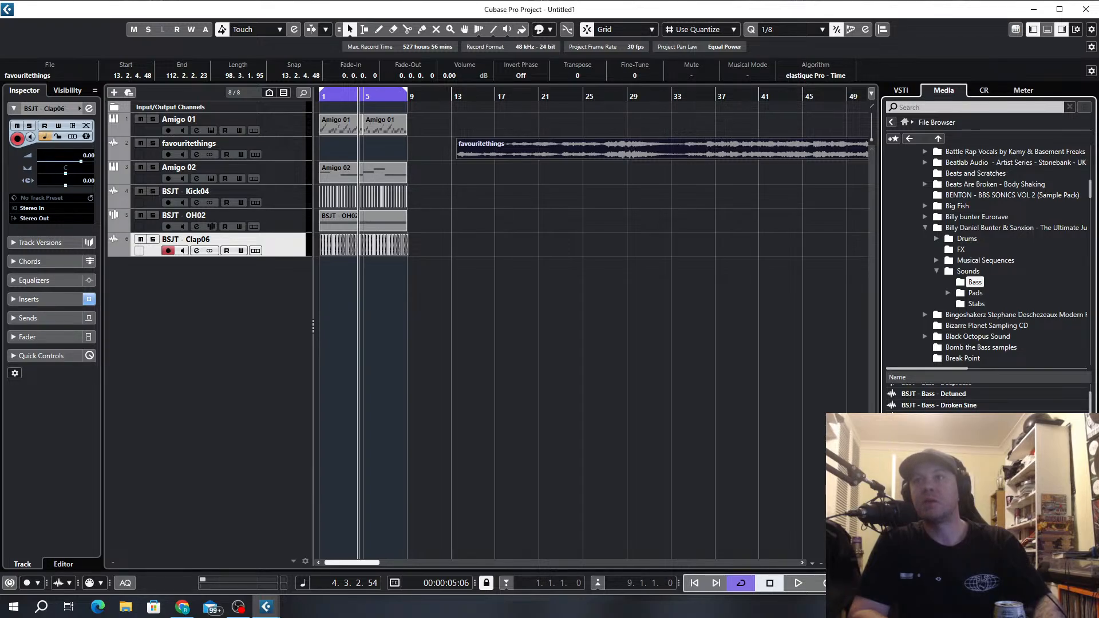
{"action": "key", "text": "Up"}
Create a sampler track from BIG Bass C2 B-SR-RH in the Billy bunter Eurorave pack's Bass Hits folder.
{"action": "left_click", "coordinate": [984, 215]}
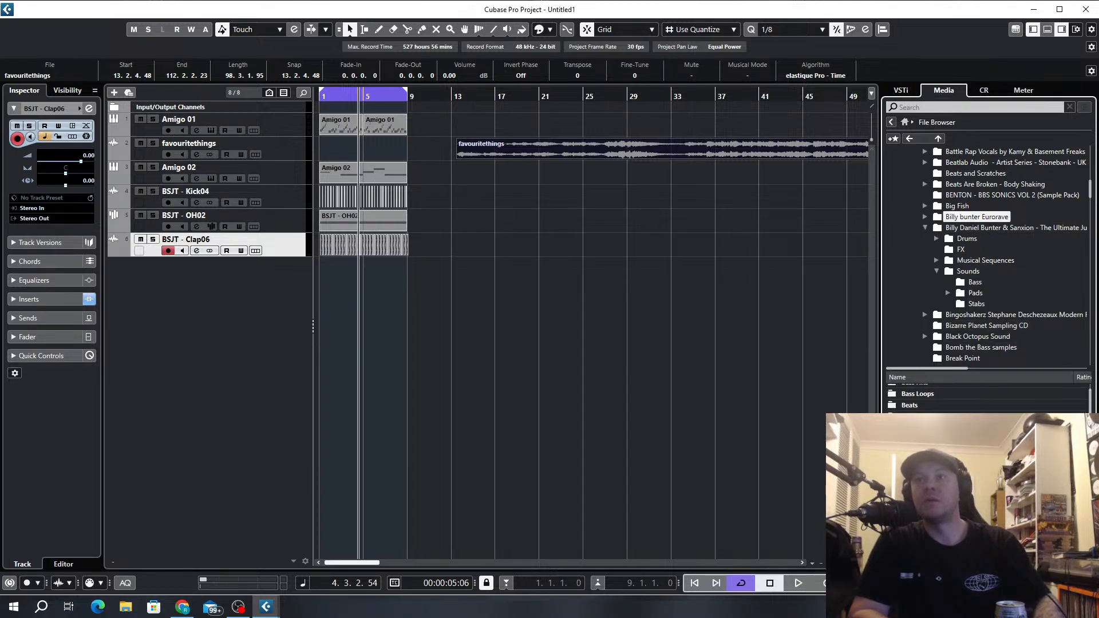
{"action": "left_click", "coordinate": [916, 396]}
{"action": "scroll", "coordinate": [926, 406], "scroll_direction": "up", "scroll_amount": 1}
{"action": "left_click", "coordinate": [926, 391]}
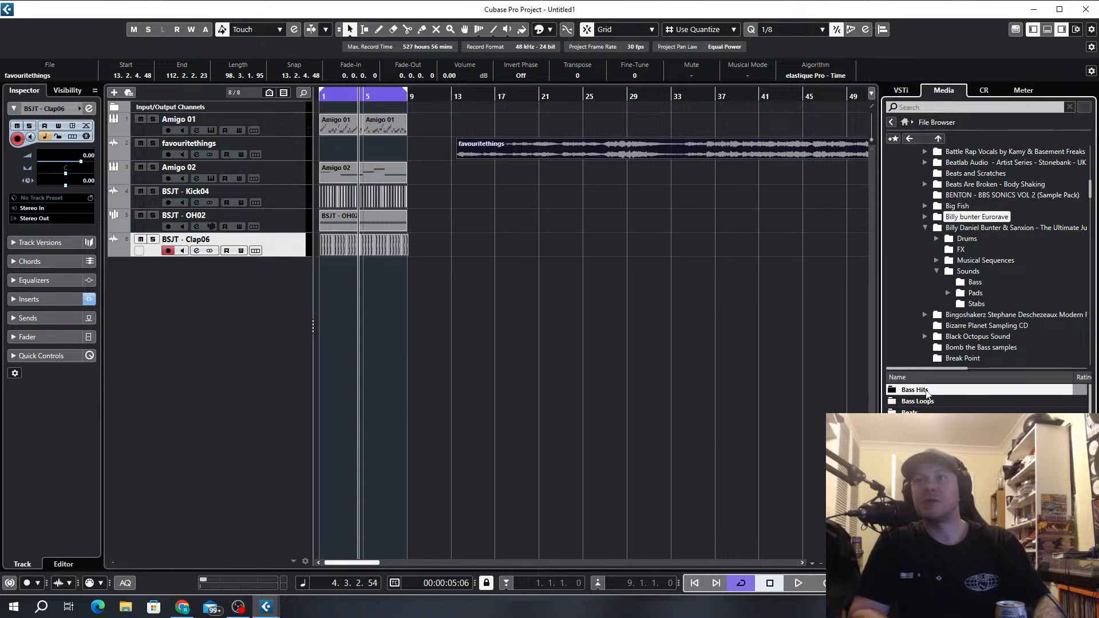
{"action": "double_click", "coordinate": [926, 390]}
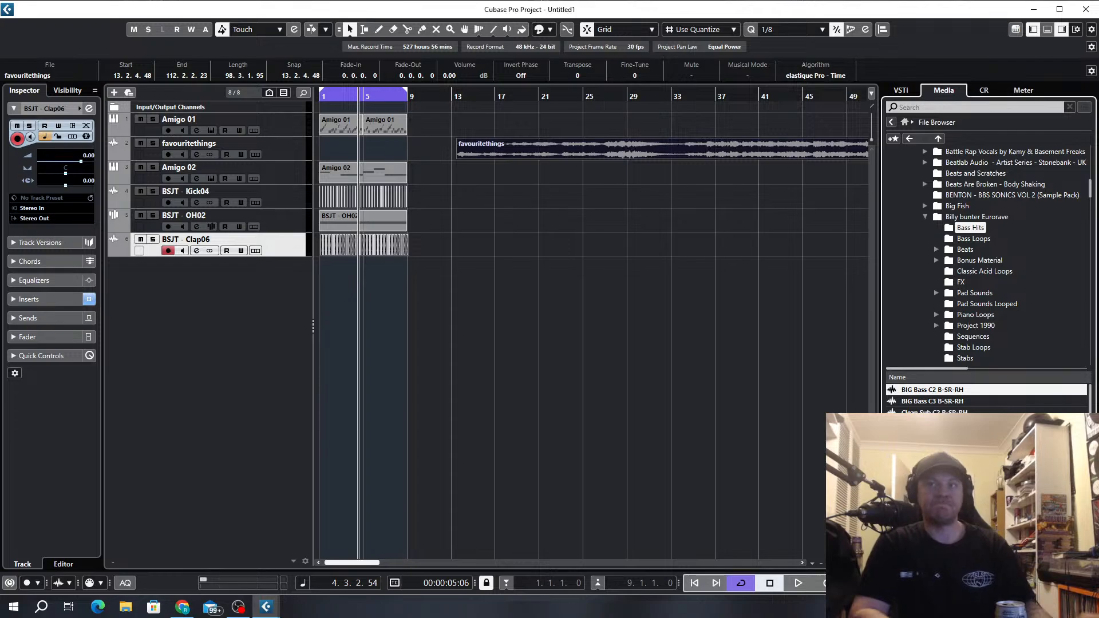
{"action": "right_click", "coordinate": [943, 393]}
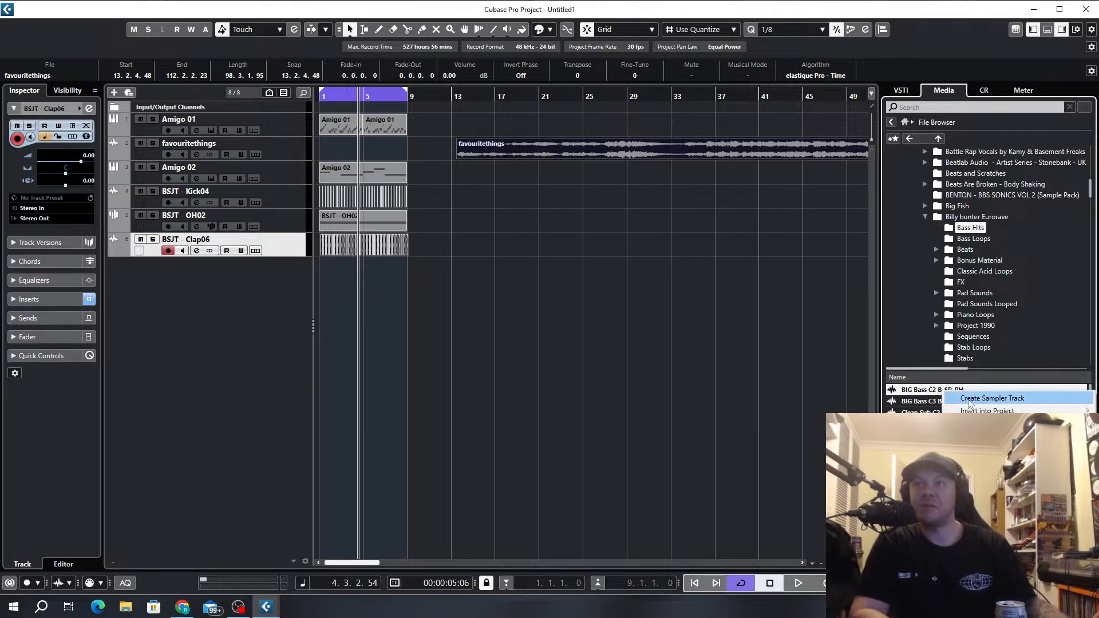
{"action": "left_click", "coordinate": [965, 396]}
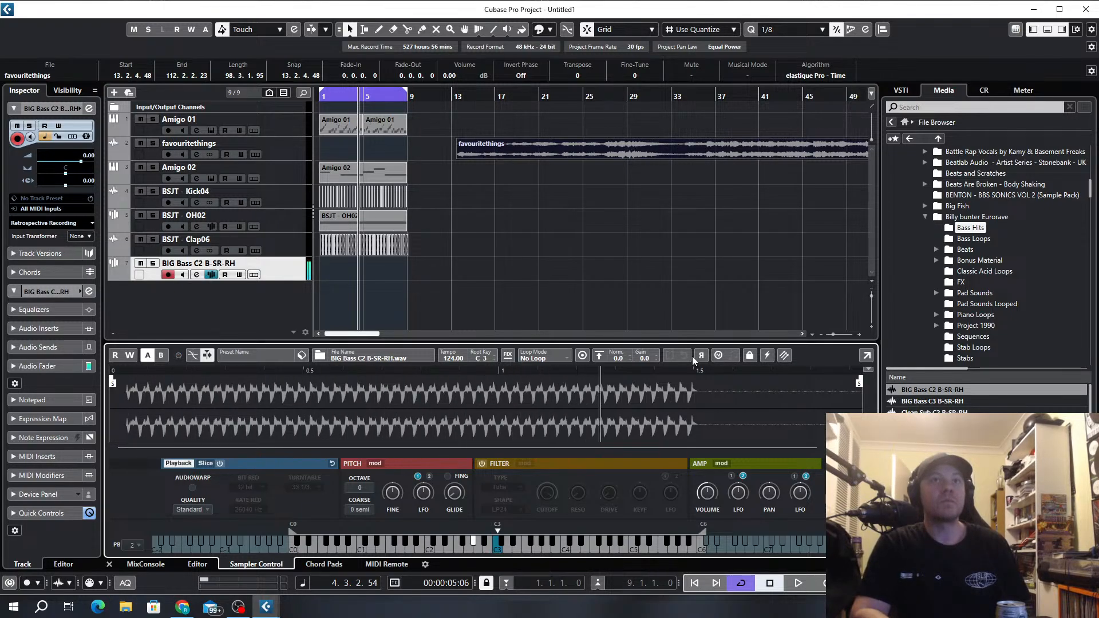
Copy the Amigo 02 part to bar 1 of the BIG Bass track and play that track soloed from the start.
{"action": "left_click_drag", "start_coordinate": [376, 178], "coordinate": [362, 274]}
{"action": "key", "text": "Home"}
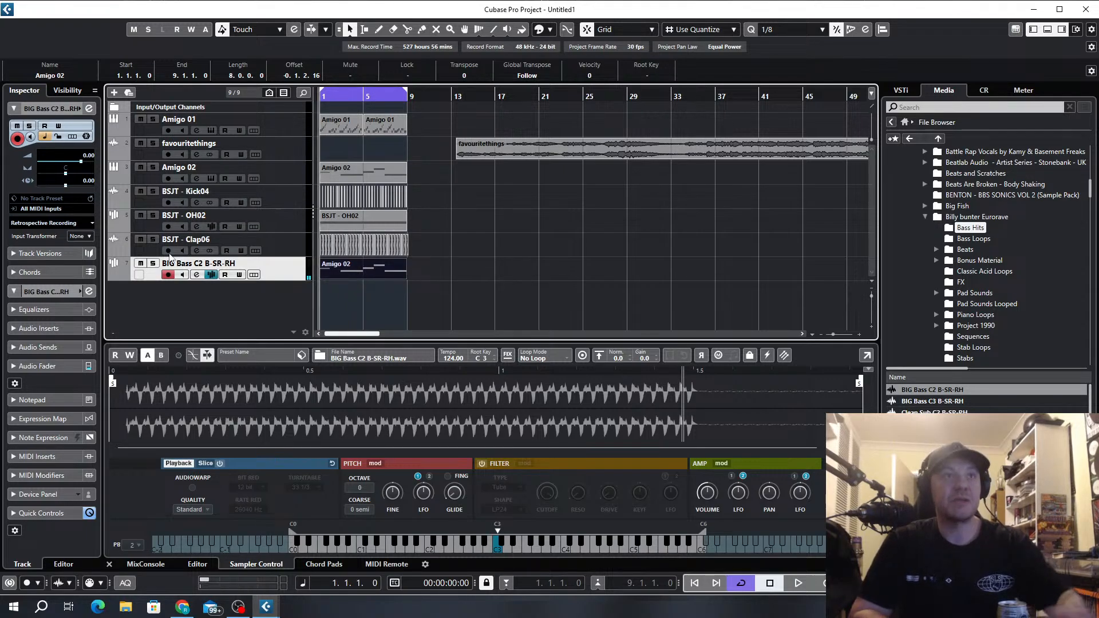
{"action": "key", "text": "space"}
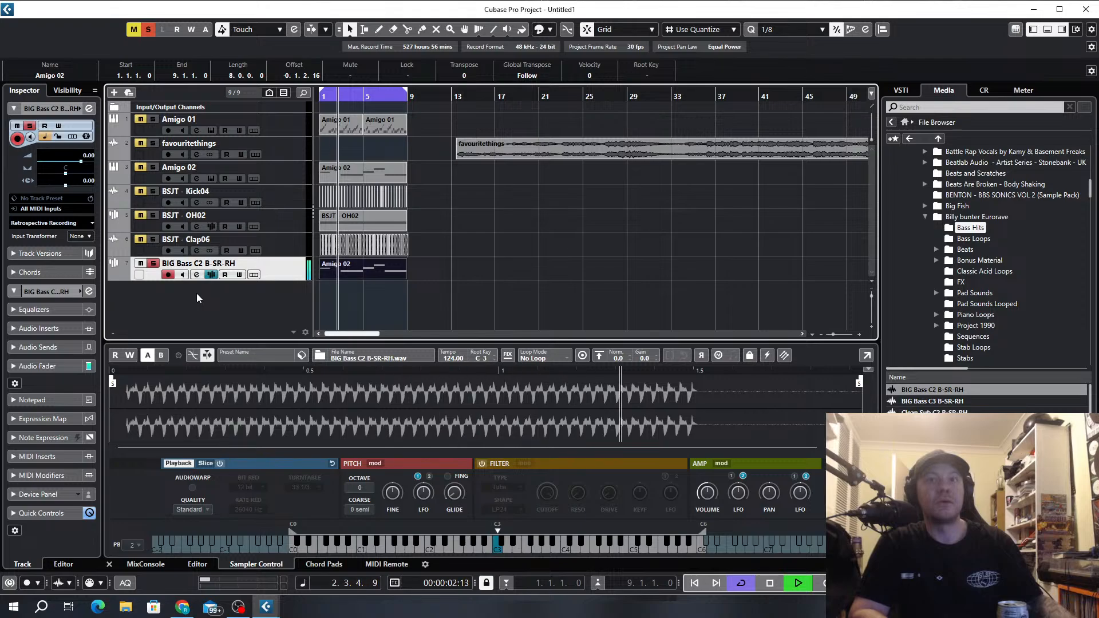
In the BIG Bass part, shorten bar 2's E3 note to half a bar and fill the second half with an F#3 note.
{"action": "double_click", "coordinate": [343, 275]}
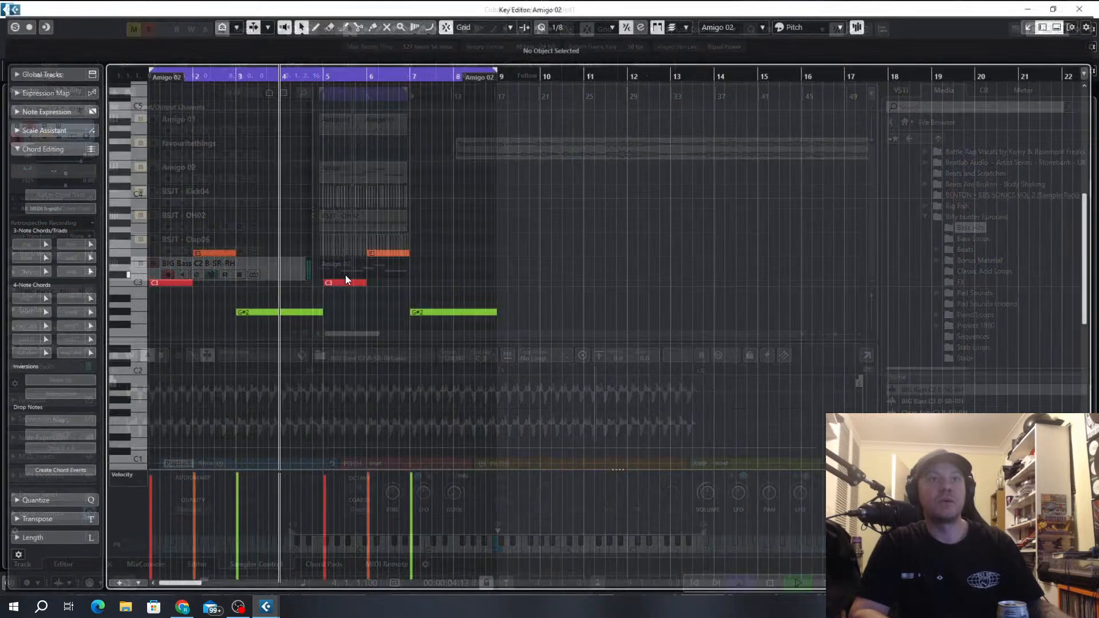
{"action": "scroll", "coordinate": [330, 291], "scroll_direction": "left", "scroll_amount": 1}
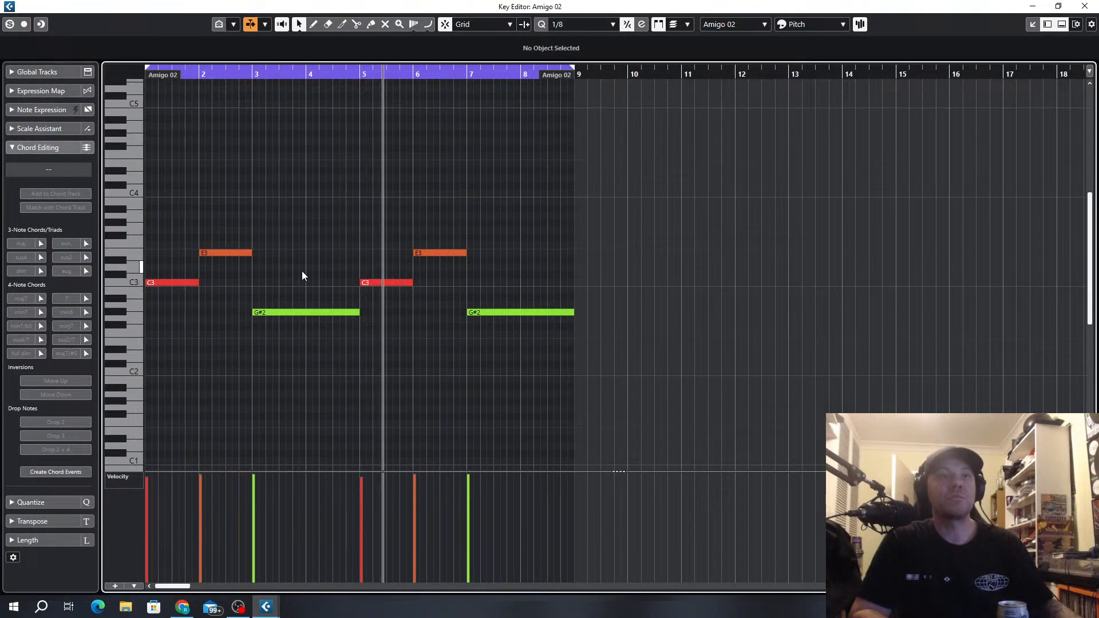
{"action": "scroll", "coordinate": [288, 287], "scroll_direction": "down", "scroll_amount": 2}
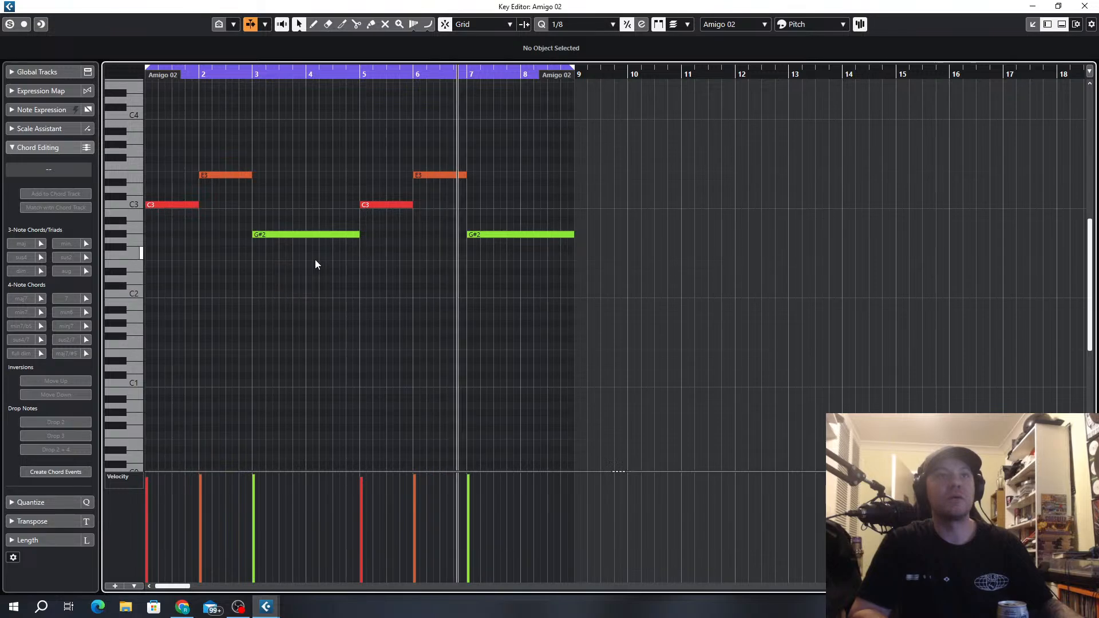
{"action": "scroll", "coordinate": [279, 243], "scroll_direction": "up", "scroll_amount": 1}
{"action": "scroll", "coordinate": [292, 256], "scroll_direction": "up", "scroll_amount": 4}
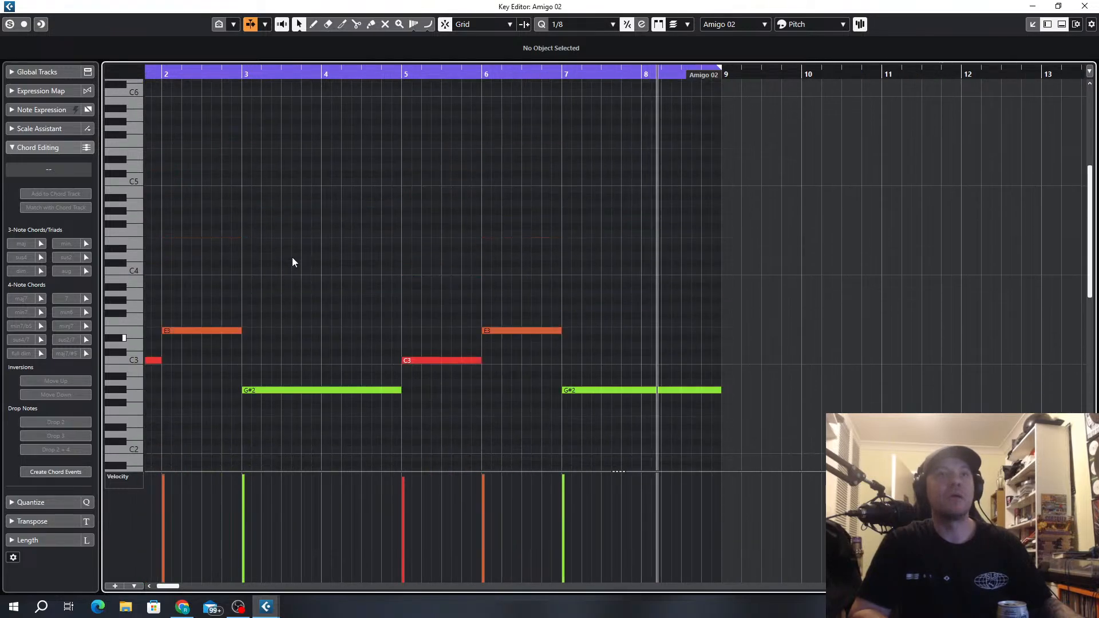
{"action": "scroll", "coordinate": [289, 301], "scroll_direction": "down", "scroll_amount": 1}
{"action": "scroll", "coordinate": [213, 351], "scroll_direction": "up", "scroll_amount": 1}
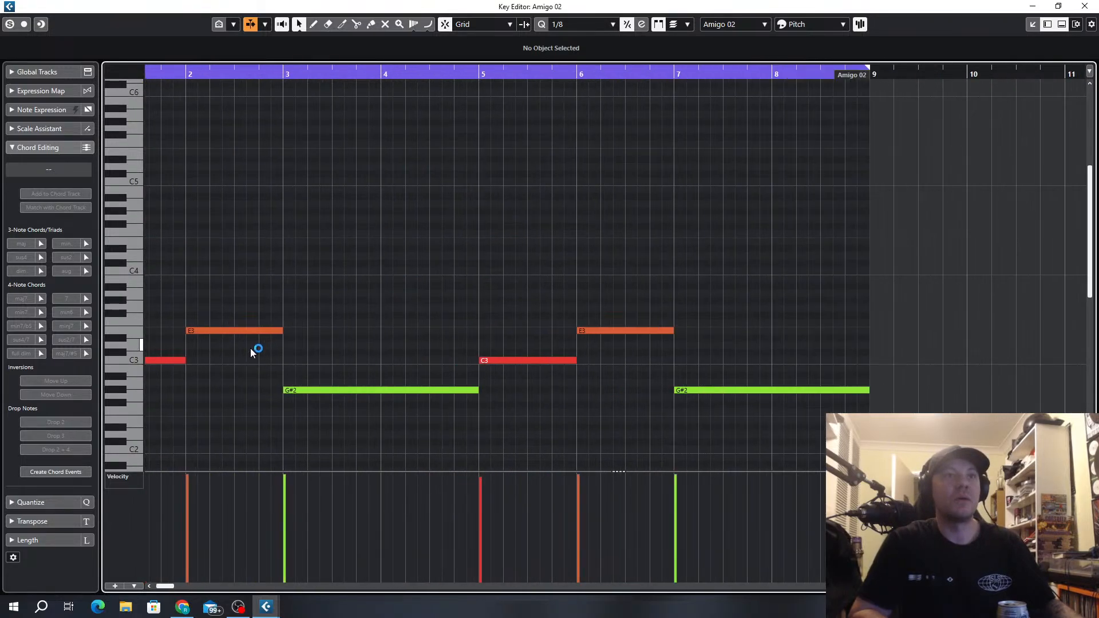
{"action": "mouse_move", "coordinate": [282, 330]}
{"action": "left_mouse_down"}
{"action": "mouse_move", "coordinate": [229, 334]}
{"action": "mouse_move", "coordinate": [281, 325]}
{"action": "left_mouse_up"}
{"action": "key", "text": "Up"}
{"action": "key", "text": "Up"}
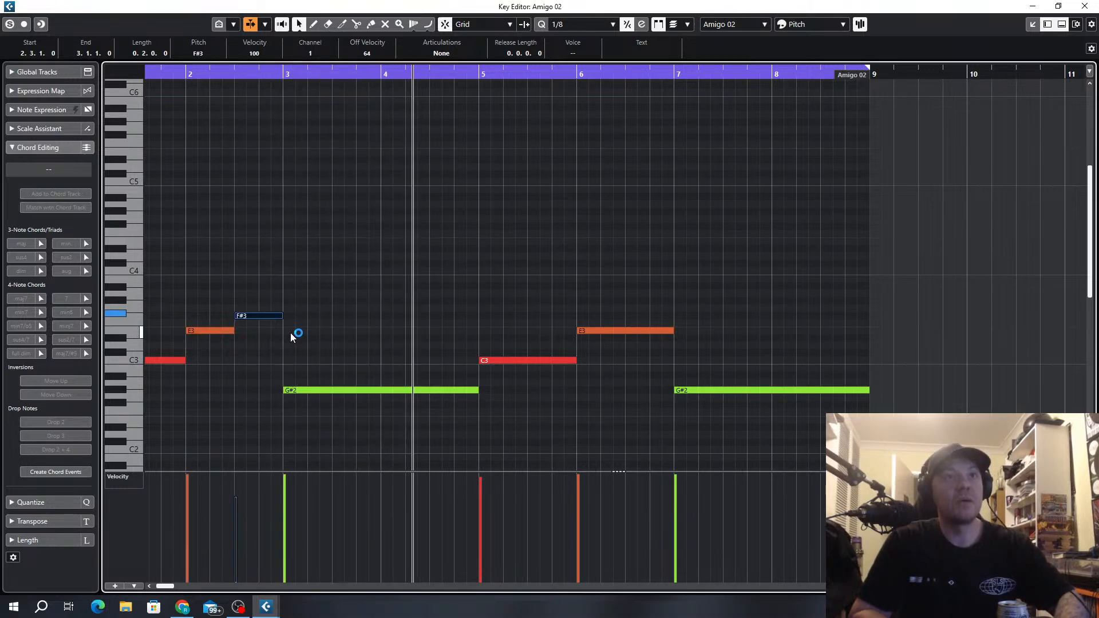
Lower the second half-bar note in bar 2 to D3 and give bar 6 the same E3 and D3 half-bar split.
{"action": "key", "text": "Down"}
{"action": "key", "text": "Down"}
{"action": "key", "text": "Down"}
{"action": "key", "text": "Down"}
{"action": "key", "text": "Down"}
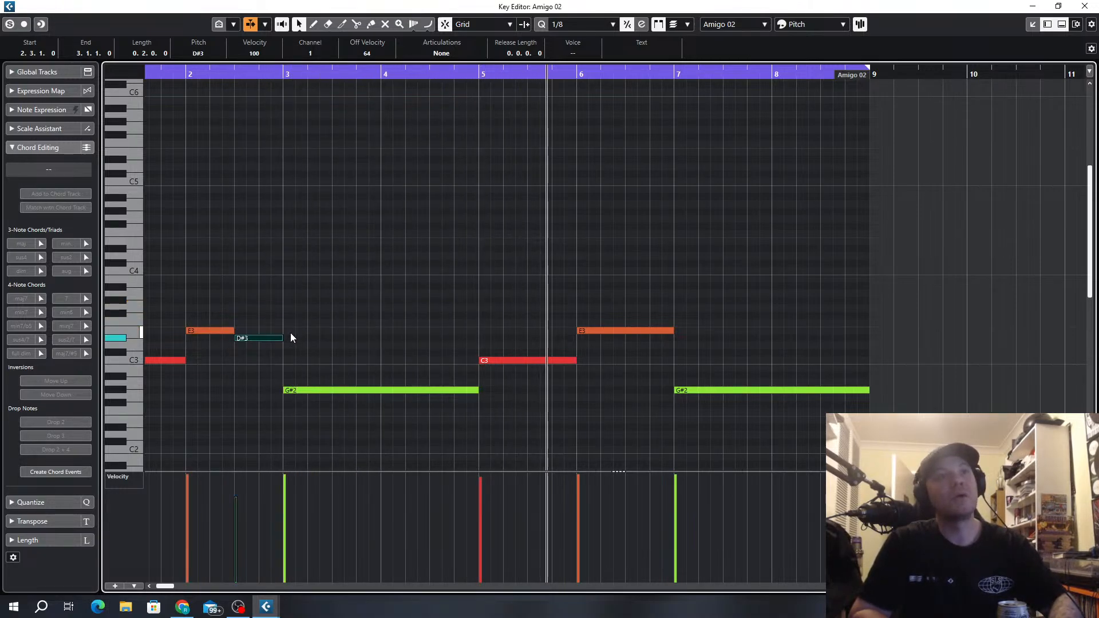
{"action": "mouse_move", "coordinate": [673, 330]}
{"action": "left_mouse_down"}
{"action": "mouse_move", "coordinate": [626, 328]}
{"action": "mouse_move", "coordinate": [673, 345]}
{"action": "left_mouse_up"}
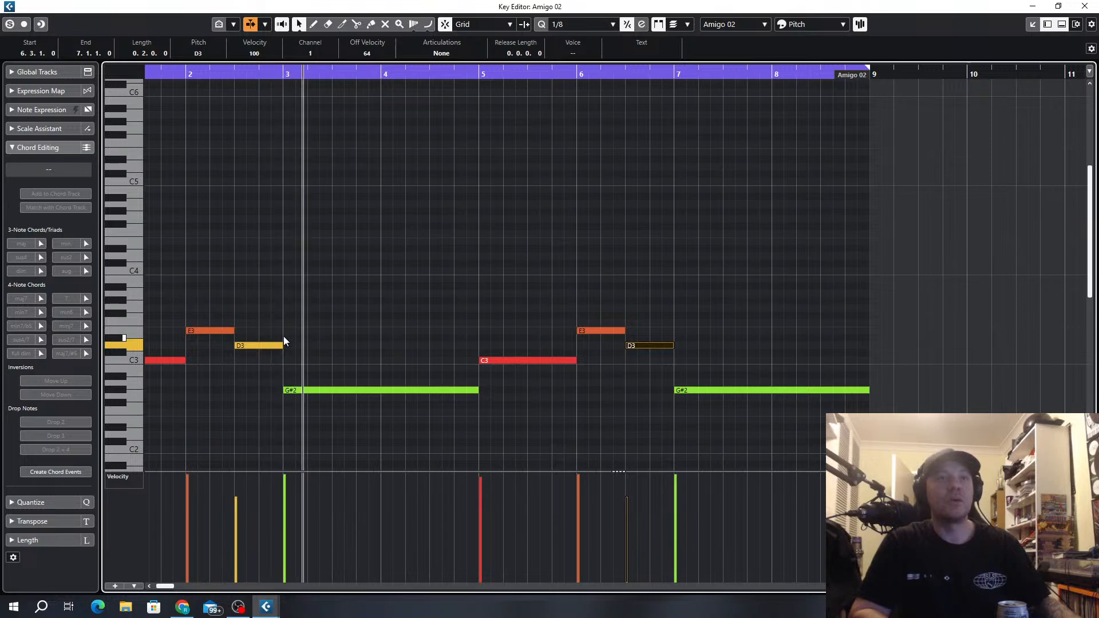
Raise the second half-bar notes in bars 2 and 6 to E3.
{"action": "left_click", "coordinate": [252, 344]}
{"action": "key", "text": "Up"}
{"action": "key", "text": "Up"}
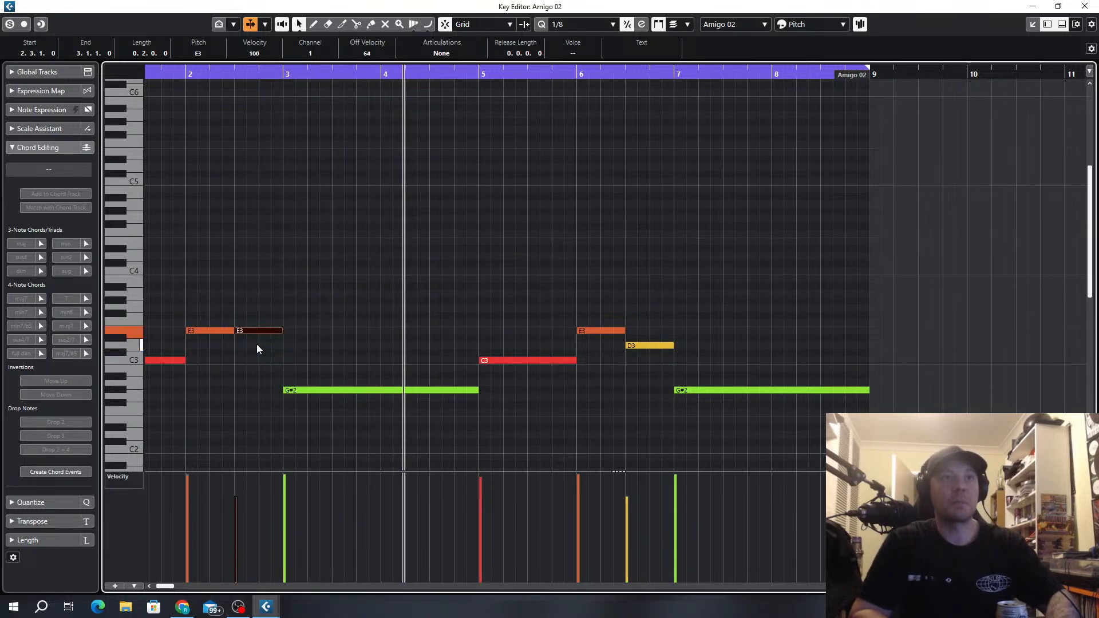
{"action": "left_click", "coordinate": [635, 345]}
{"action": "key", "text": "Up"}
{"action": "key", "text": "Up"}
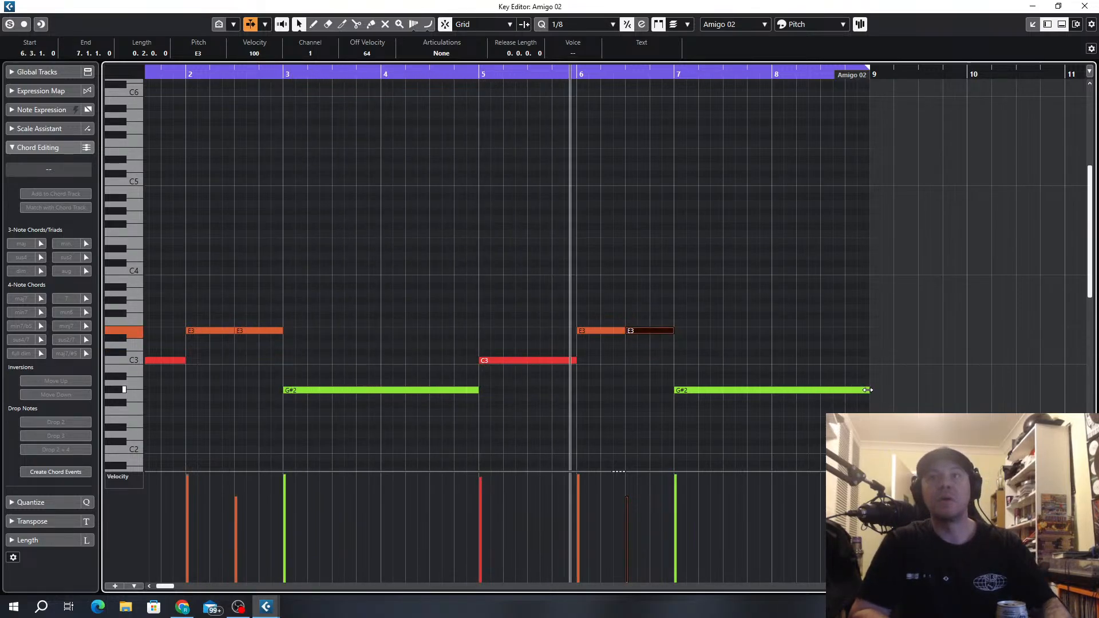
Divide the two-bar G#2 notes starting at bars 7 and 3 into pairs of one-bar notes.
{"action": "left_click_drag", "start_coordinate": [867, 390], "coordinate": [769, 392]}
{"action": "key", "text": "alt+d"}
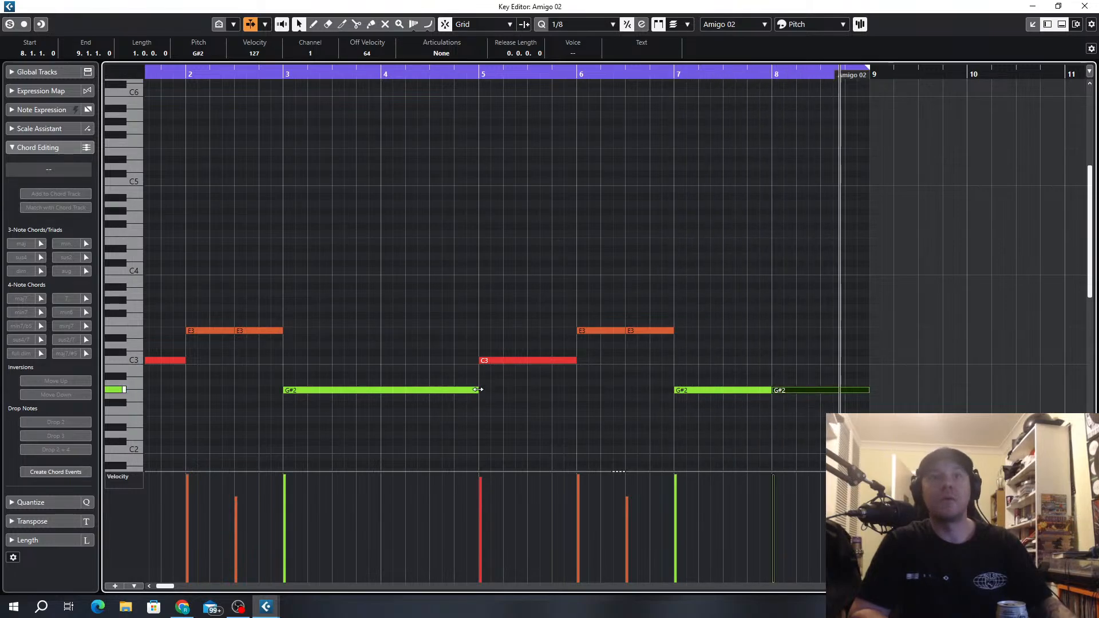
{"action": "left_click_drag", "start_coordinate": [477, 391], "coordinate": [382, 391]}
{"action": "key", "text": "alt+d"}
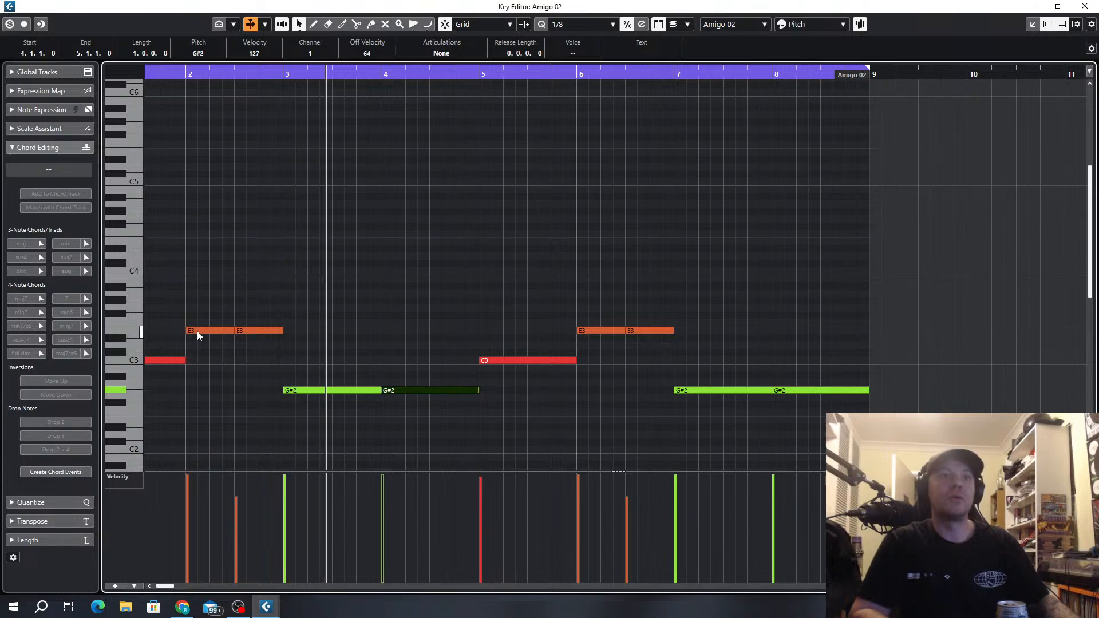
Shorten the paired E3 notes in bars 2 and 6 slightly so that small gaps separate the repeated notes.
{"action": "scroll", "coordinate": [196, 332], "scroll_direction": "up", "scroll_amount": 3}
{"action": "scroll", "coordinate": [261, 334], "scroll_direction": "down", "scroll_amount": 4}
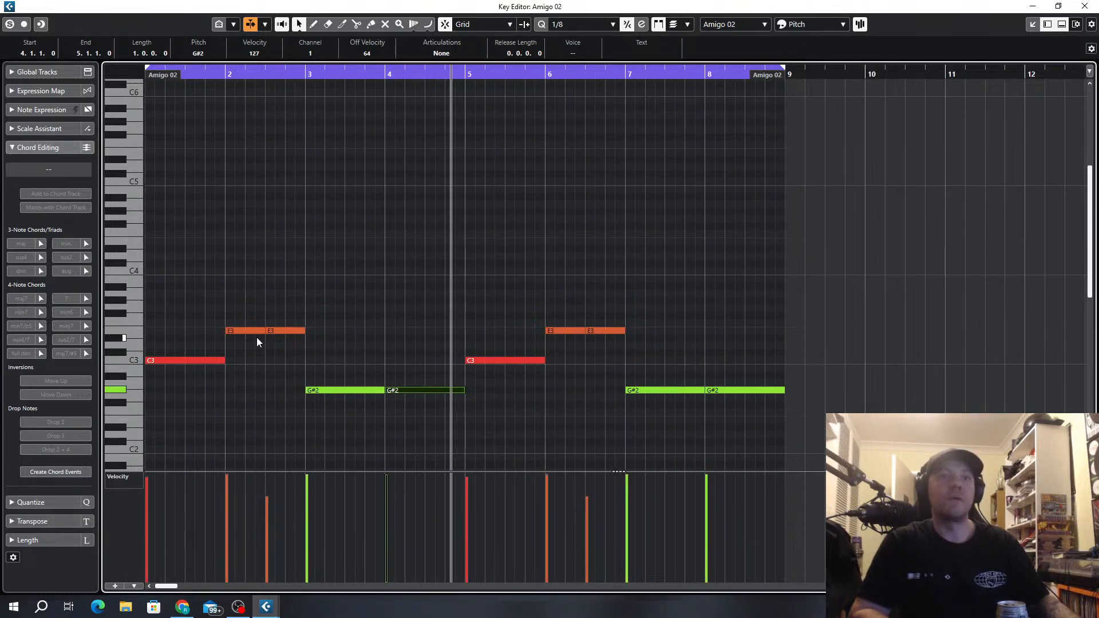
{"action": "scroll", "coordinate": [258, 341], "scroll_direction": "up", "scroll_amount": 4}
{"action": "left_click_drag", "start_coordinate": [338, 303], "coordinate": [269, 331]}
{"action": "scroll", "coordinate": [318, 377], "scroll_direction": "down", "scroll_amount": 4}
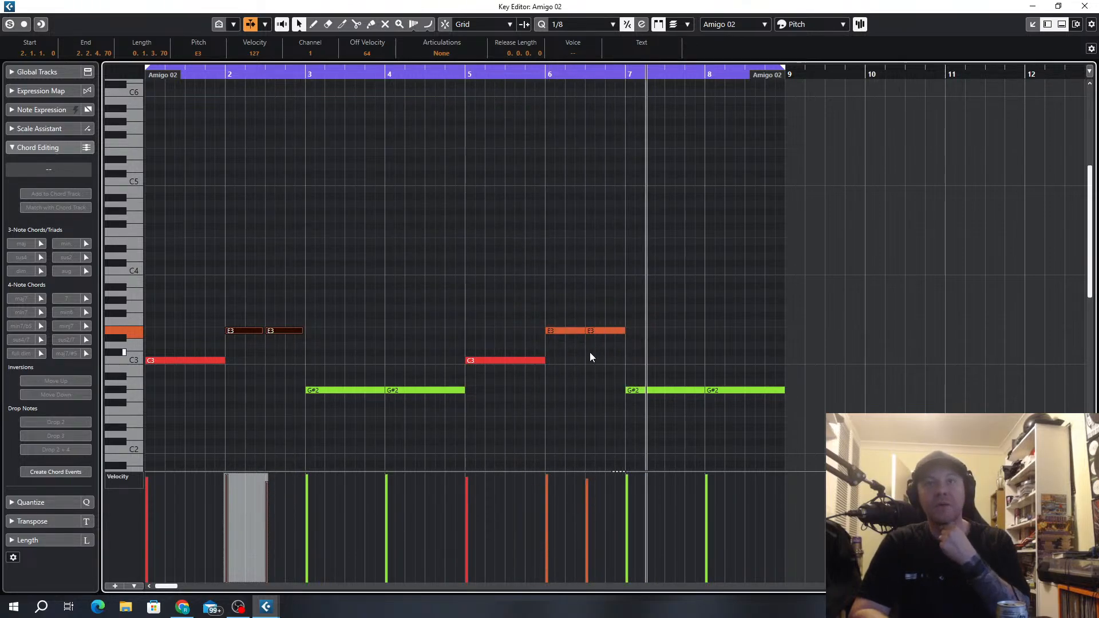
{"action": "left_click_drag", "start_coordinate": [619, 314], "coordinate": [586, 345]}
{"action": "scroll", "coordinate": [586, 346], "scroll_direction": "up", "scroll_amount": 3}
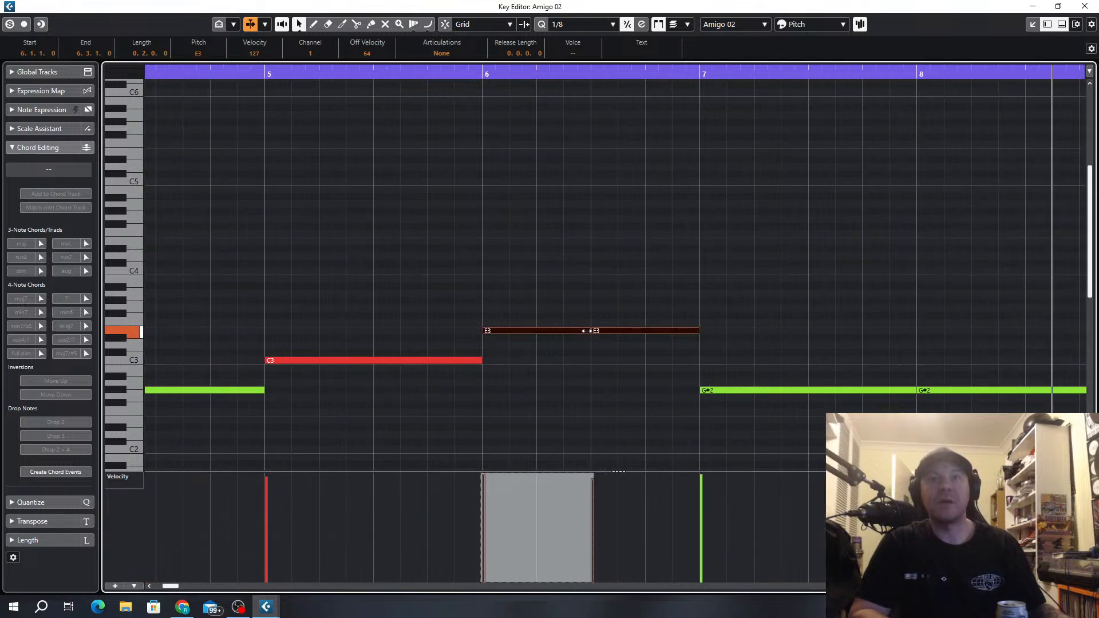
{"action": "left_click", "coordinate": [655, 269]}
{"action": "scroll", "coordinate": [661, 272], "scroll_direction": "down", "scroll_amount": 5}
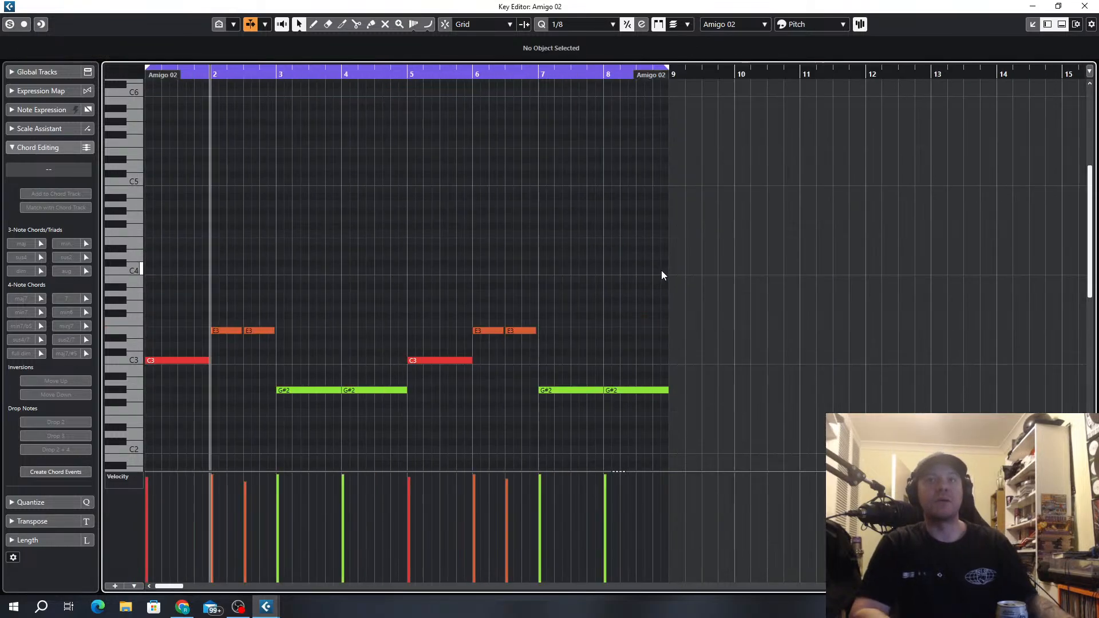
Shorten all four G#2 notes slightly to leave gaps between them, and close the note editor.
{"action": "left_click_drag", "start_coordinate": [649, 380], "coordinate": [263, 424]}
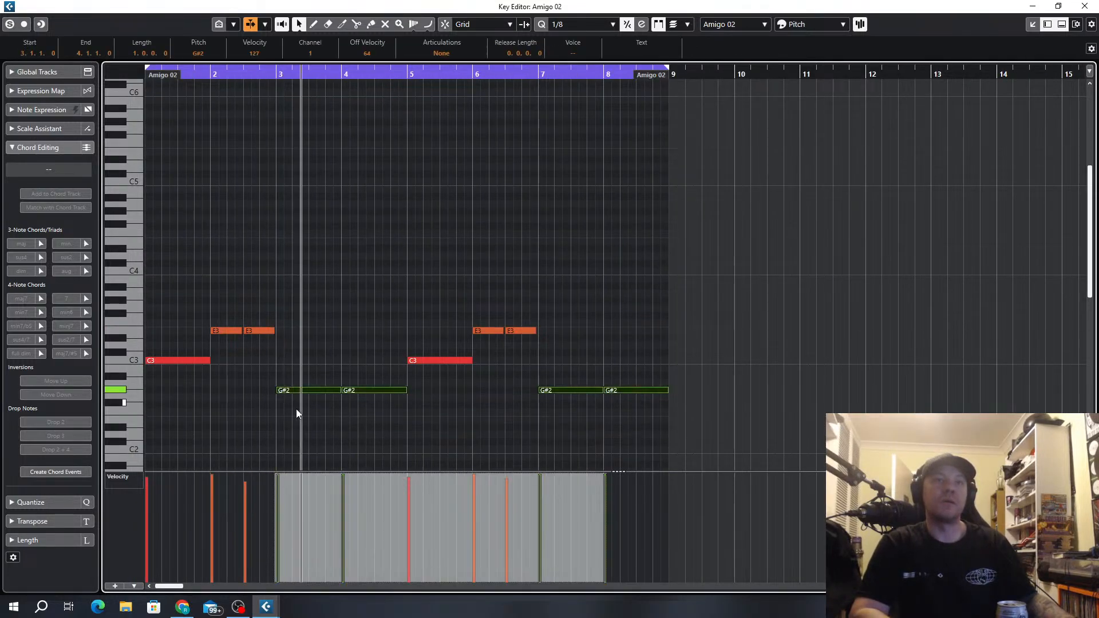
{"action": "scroll", "coordinate": [355, 391], "scroll_direction": "up", "scroll_amount": 2}
{"action": "left_click", "coordinate": [377, 356]}
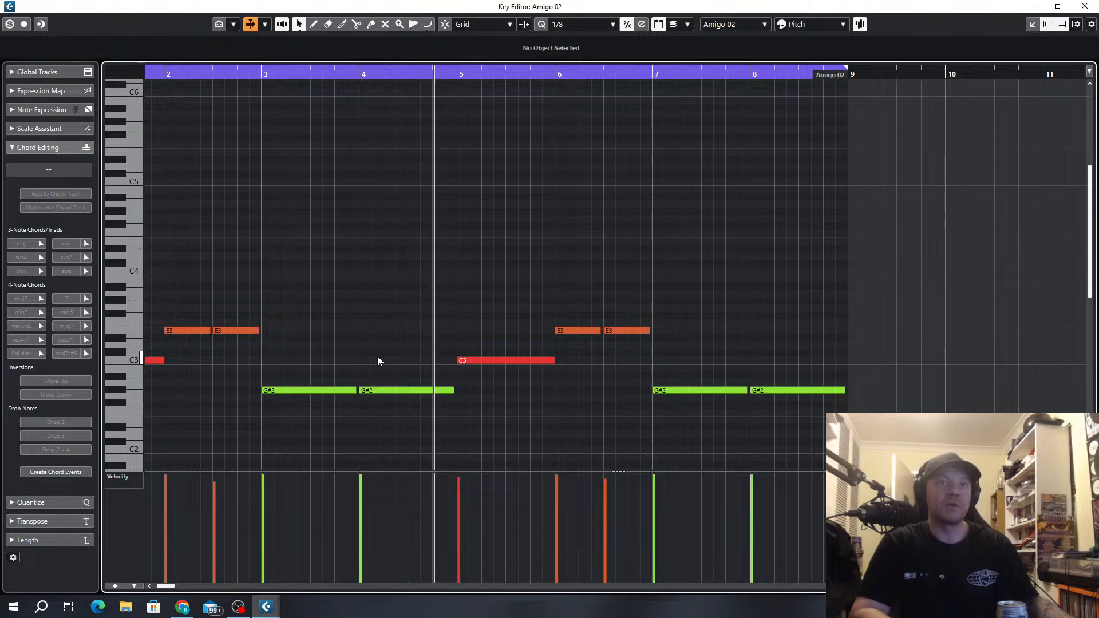
{"action": "scroll", "coordinate": [754, 255], "scroll_direction": "down", "scroll_amount": 4}
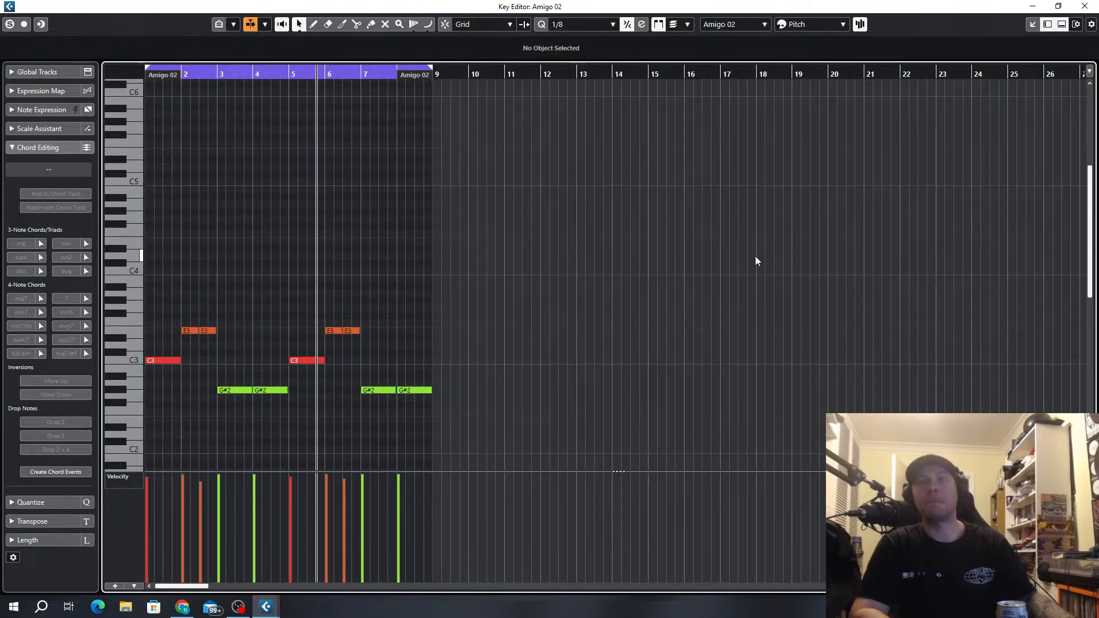
{"action": "left_click", "coordinate": [1084, 6]}
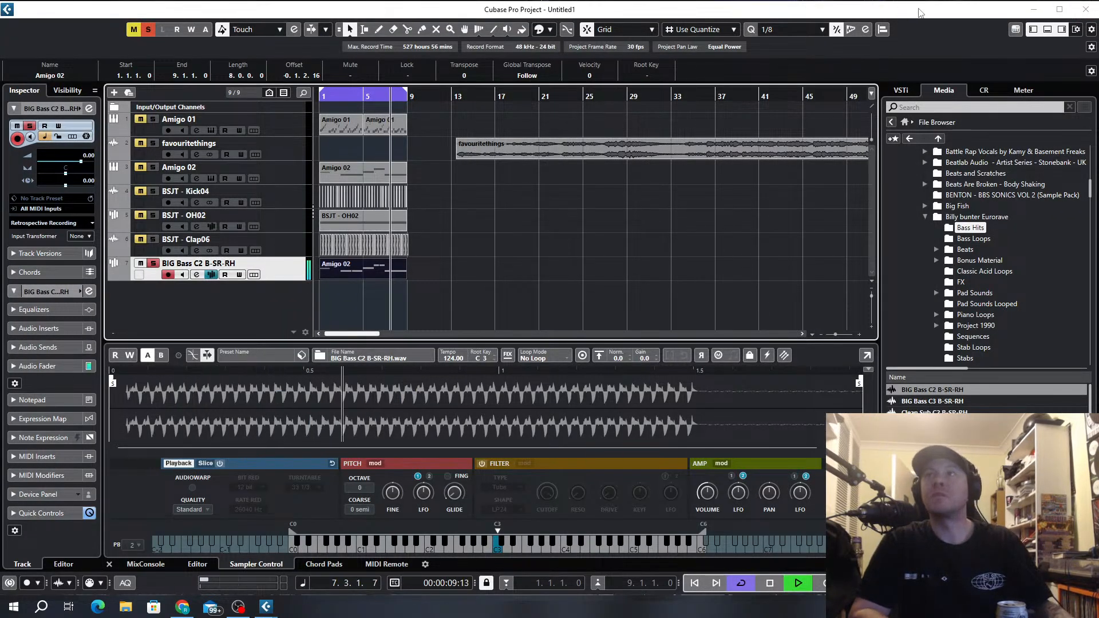
Hide the sampler controls and add Amigo 01, BSJT - Kick04 and BSJT - OH02 to the soloed tracks.
{"action": "left_click", "coordinate": [1047, 29]}
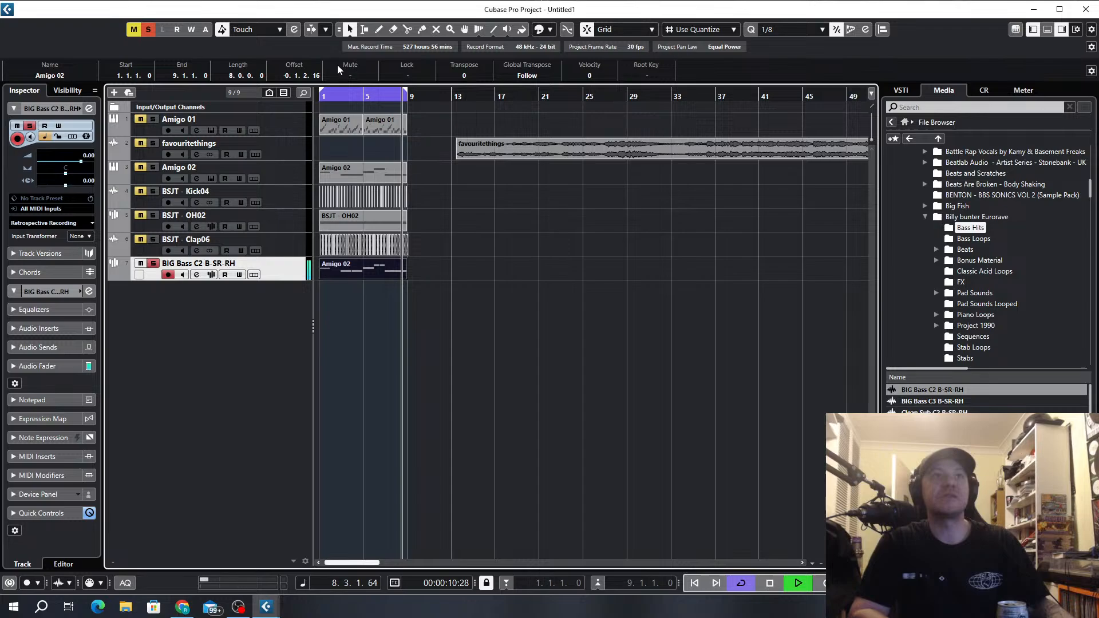
{"action": "left_click", "coordinate": [171, 120]}
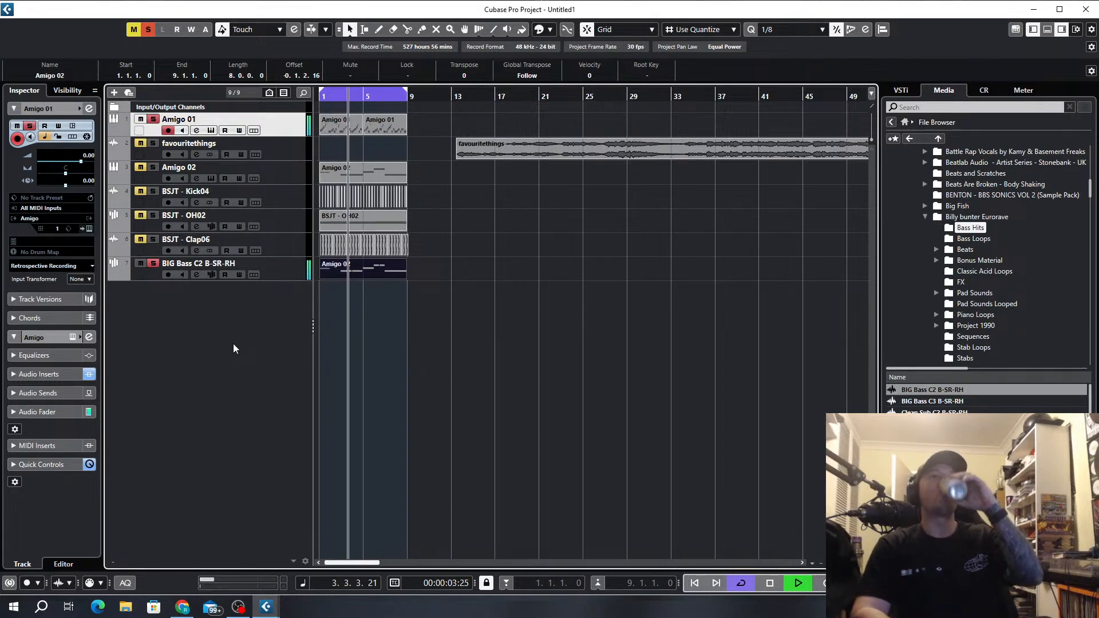
{"action": "left_click", "coordinate": [153, 191]}
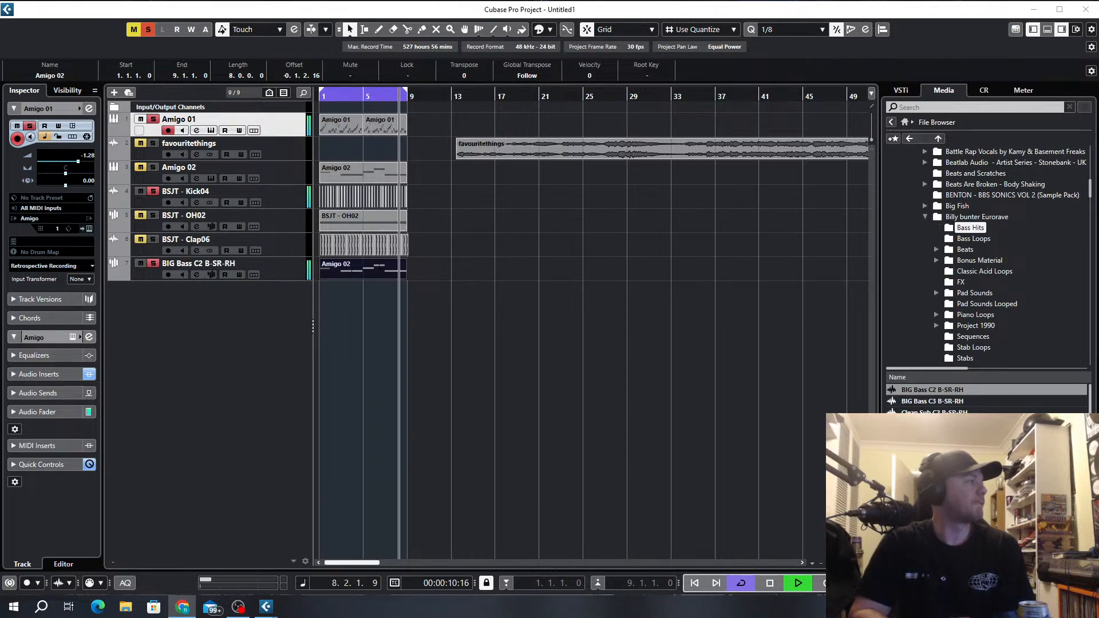
{"action": "left_click", "coordinate": [154, 217]}
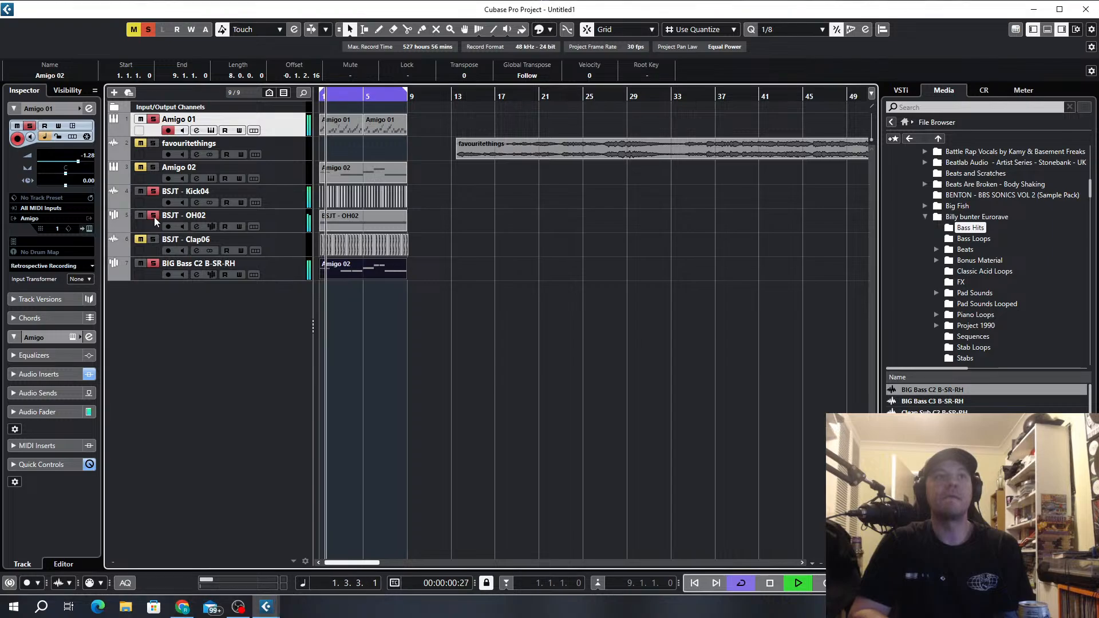
Set the volume of BSJT - OH02 to -4.27 and BIG Bass to -2.78, and solo BSJT - Clap06 and Amigo 02 as well.
{"action": "left_click", "coordinate": [211, 227]}
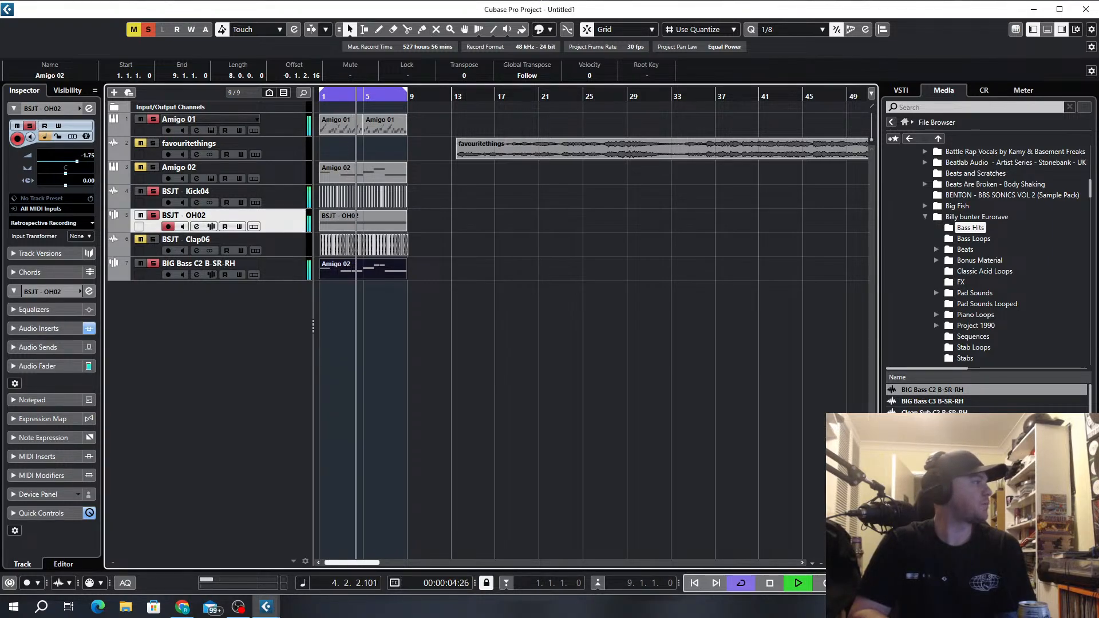
{"action": "left_click_drag", "start_coordinate": [74, 161], "coordinate": [71, 162]}
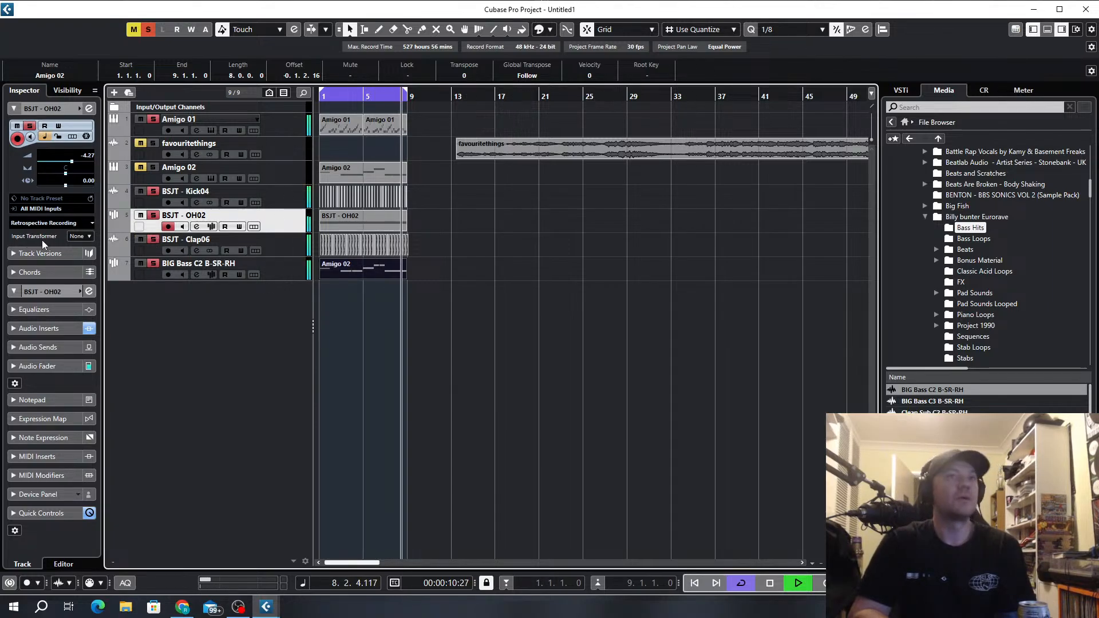
{"action": "left_click", "coordinate": [290, 251]}
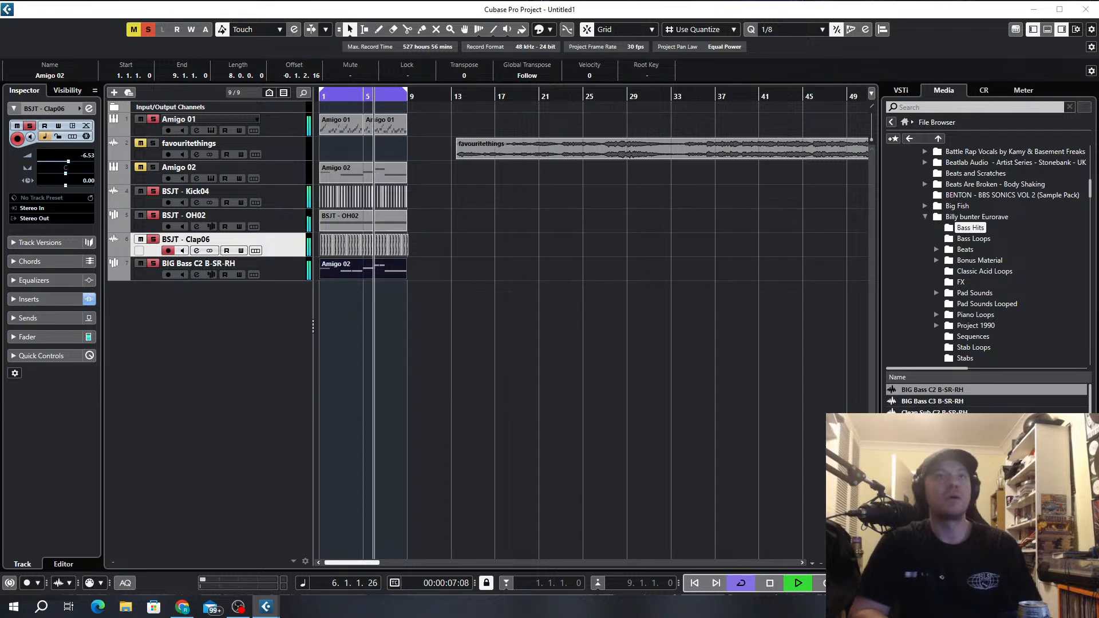
{"action": "left_click", "coordinate": [194, 270]}
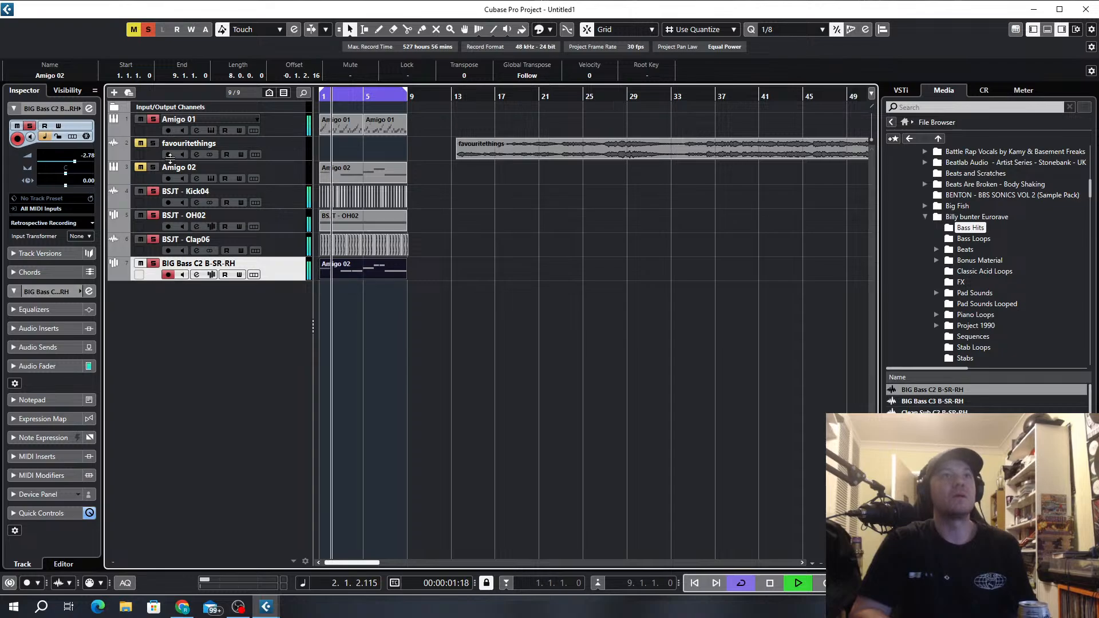
{"action": "left_click", "coordinate": [155, 166]}
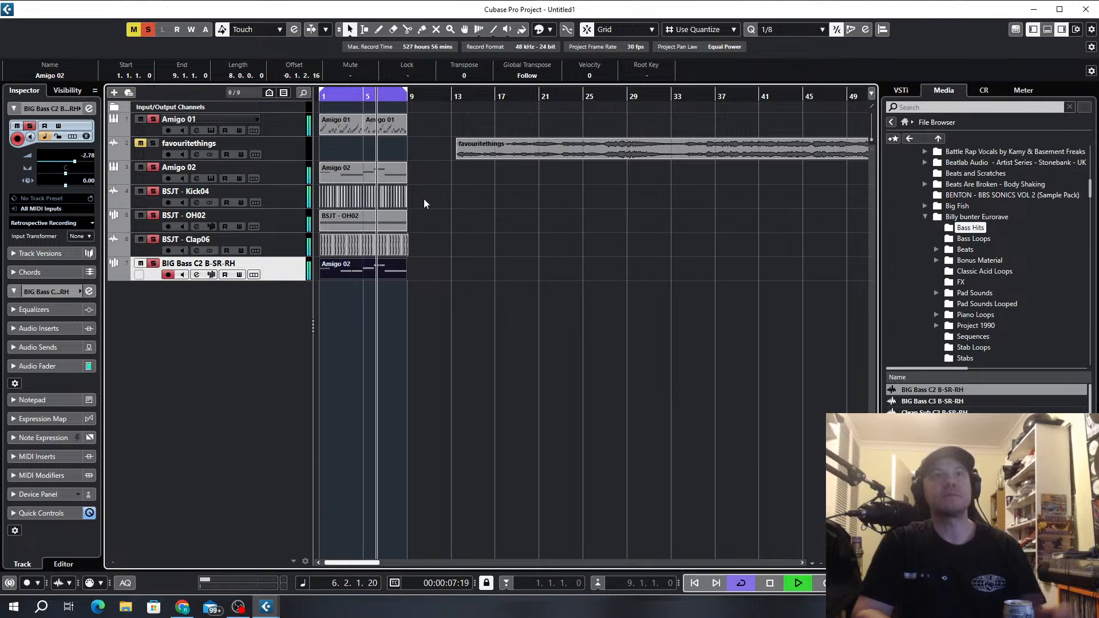
Clear all track solos and mutes so the whole eight-bar loop plays.
{"action": "scroll", "coordinate": [380, 198], "scroll_direction": "up", "scroll_amount": 3}
{"action": "scroll", "coordinate": [475, 195], "scroll_direction": "up", "scroll_amount": 1}
{"action": "scroll", "coordinate": [474, 195], "scroll_direction": "down", "scroll_amount": 4}
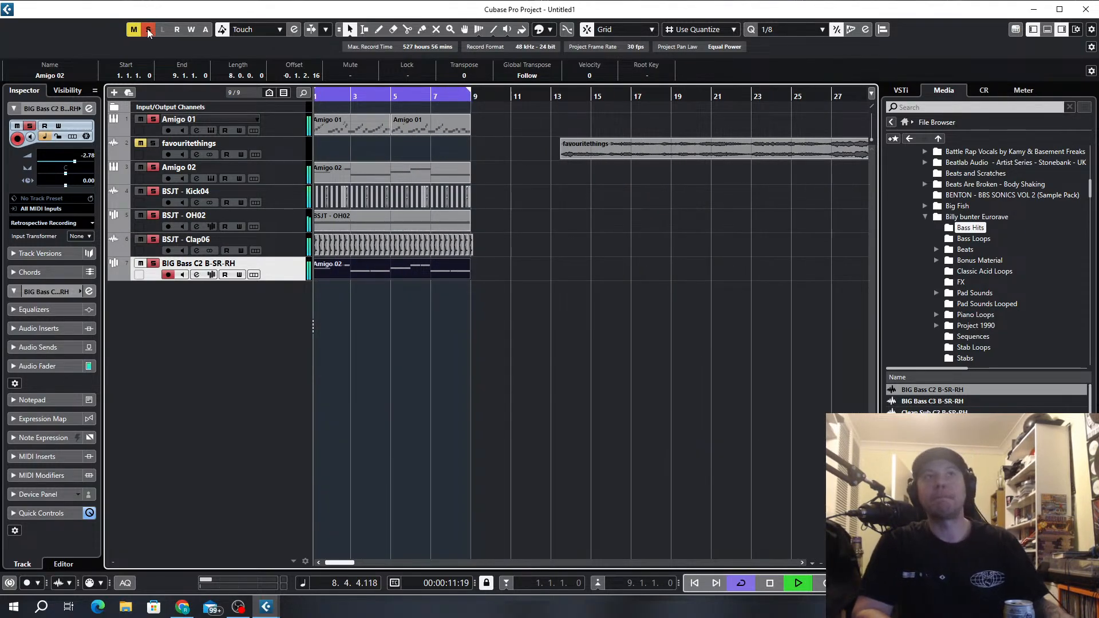
{"action": "left_click", "coordinate": [148, 30]}
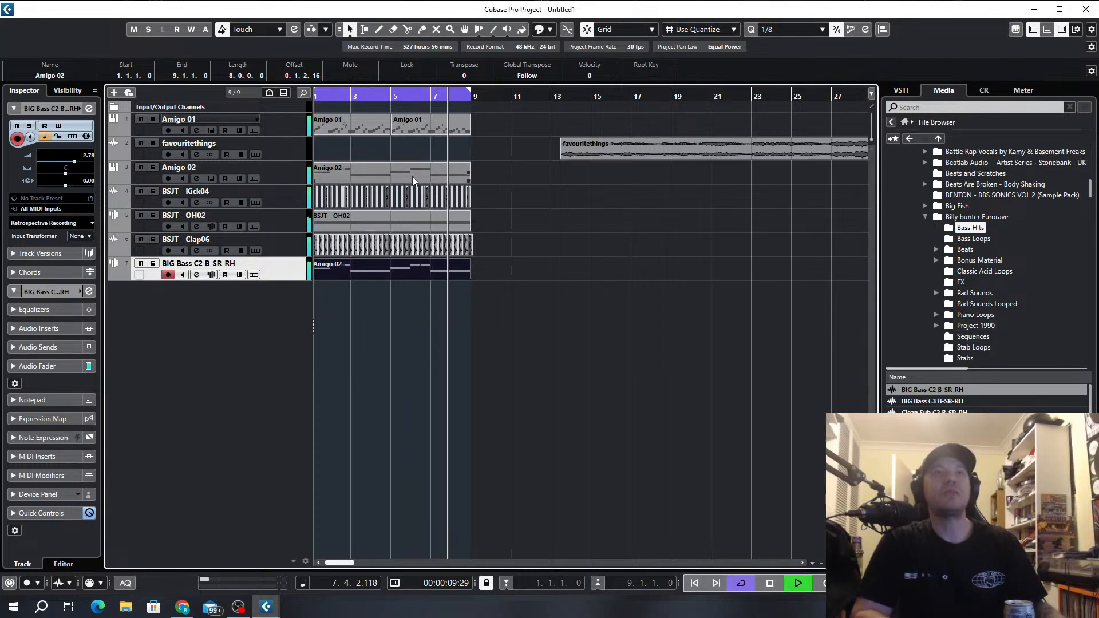
Check the notes of the Amigo 02 track's part, close it and select all the parts in bars 1 to 8.
{"action": "scroll", "coordinate": [416, 177], "scroll_direction": "left", "scroll_amount": 1}
{"action": "scroll", "coordinate": [371, 196], "scroll_direction": "up", "scroll_amount": 2}
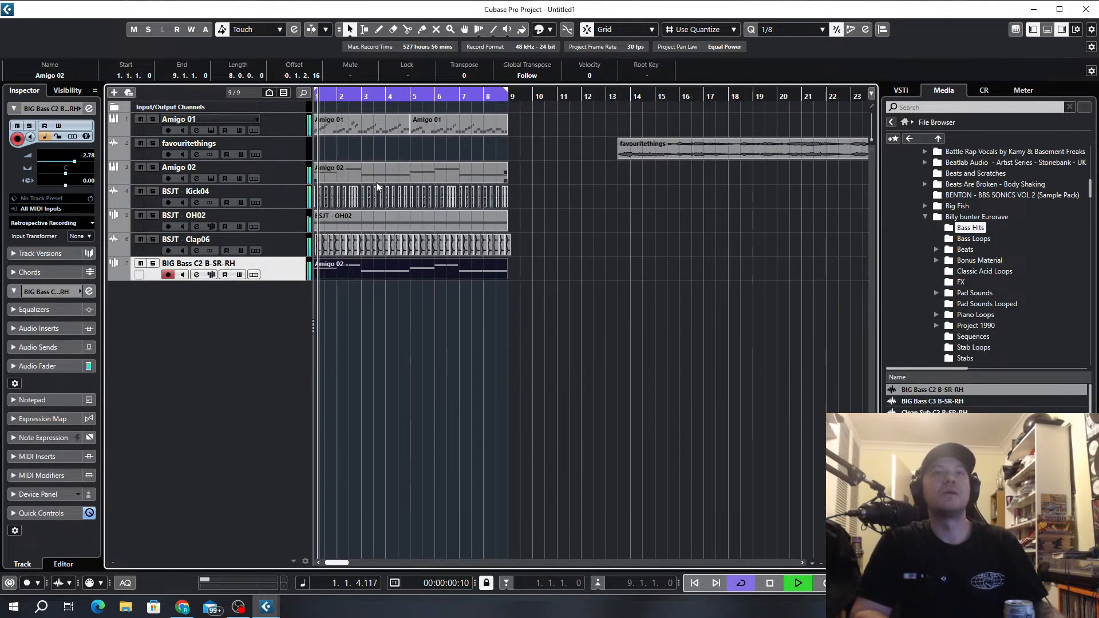
{"action": "double_click", "coordinate": [370, 174]}
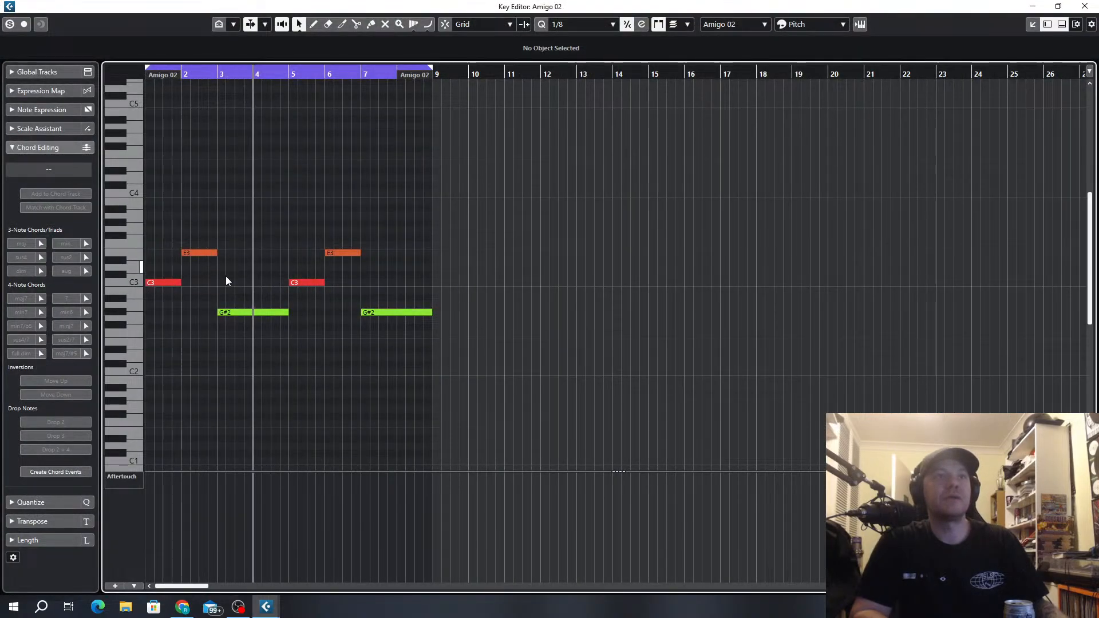
{"action": "left_click", "coordinate": [1085, 6]}
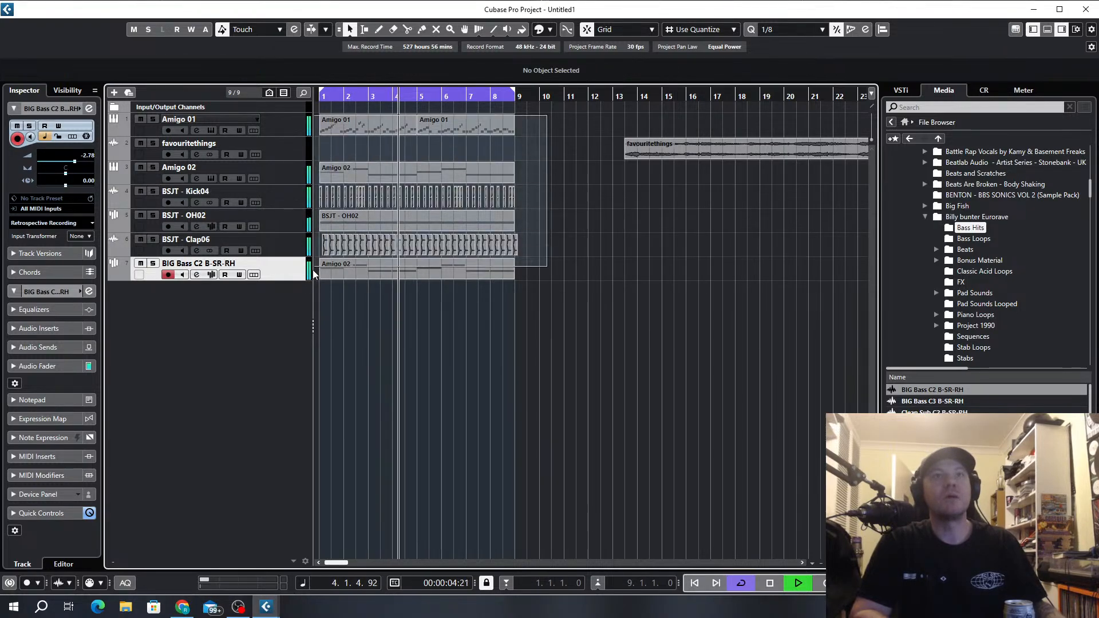
{"action": "left_click", "coordinate": [318, 283]}
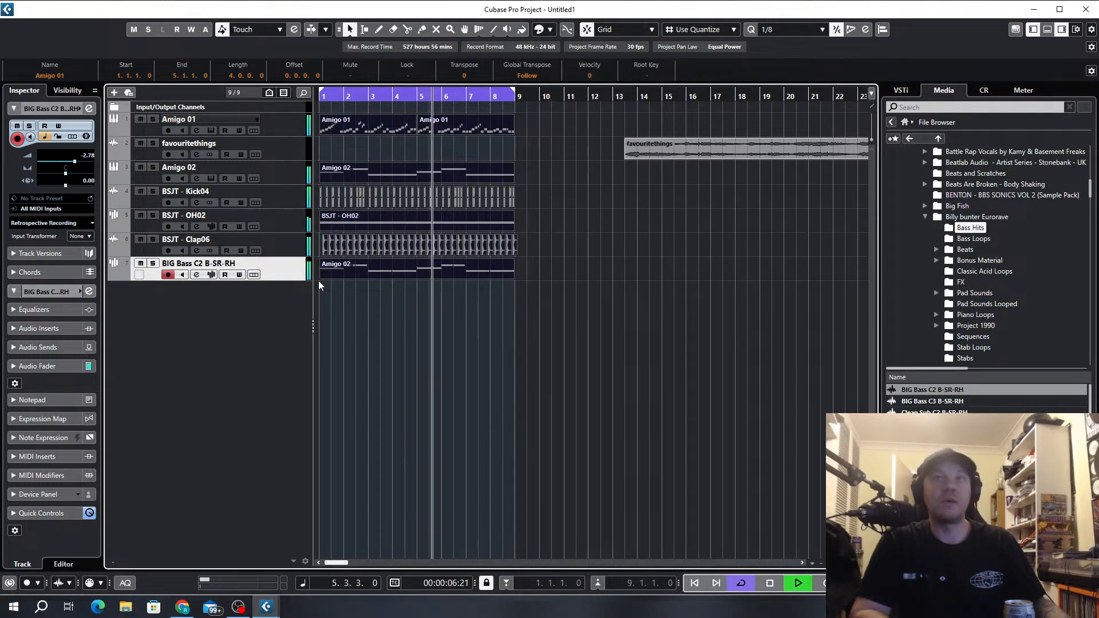
Move the favouritethings clip to about bar 20 and copy all the parts in bars 1 to 8 to bar 9.
{"action": "left_click_drag", "start_coordinate": [653, 153], "coordinate": [825, 148]}
{"action": "key", "text": "g"}
{"action": "key", "text": "g"}
{"action": "left_click_drag", "start_coordinate": [458, 121], "coordinate": [276, 236]}
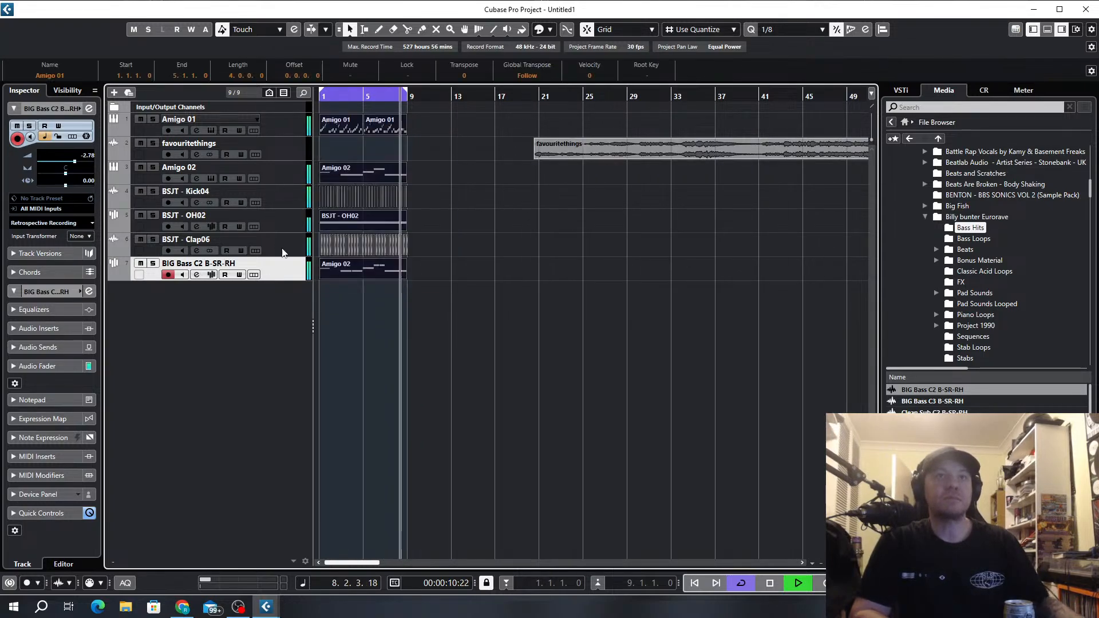
{"action": "left_click_drag", "start_coordinate": [327, 131], "coordinate": [415, 128]}
{"action": "left_click", "coordinate": [518, 218]}
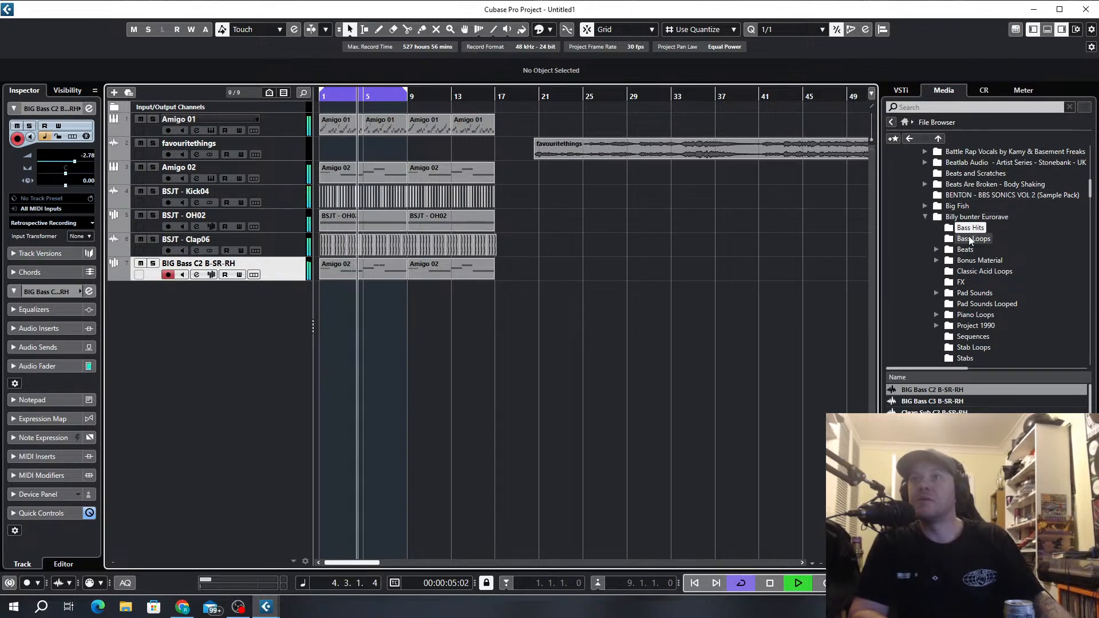
Stop playback, browse the samples in the Stabs folder and load Test One C4 B-SR-RH on a new sampler track.
{"action": "left_click", "coordinate": [971, 359]}
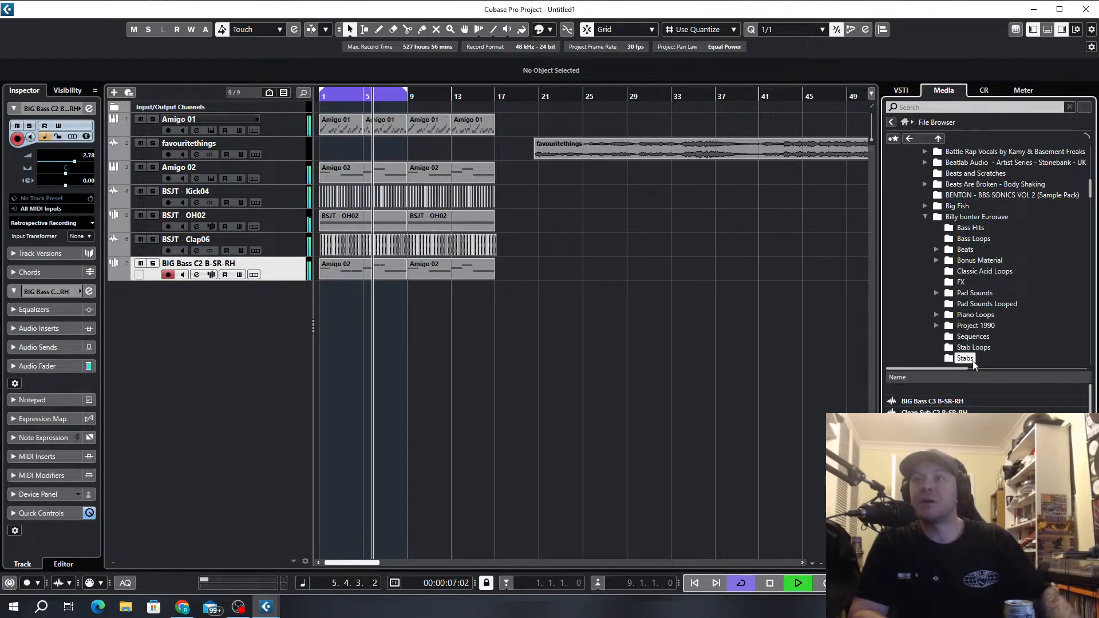
{"action": "left_click", "coordinate": [982, 391]}
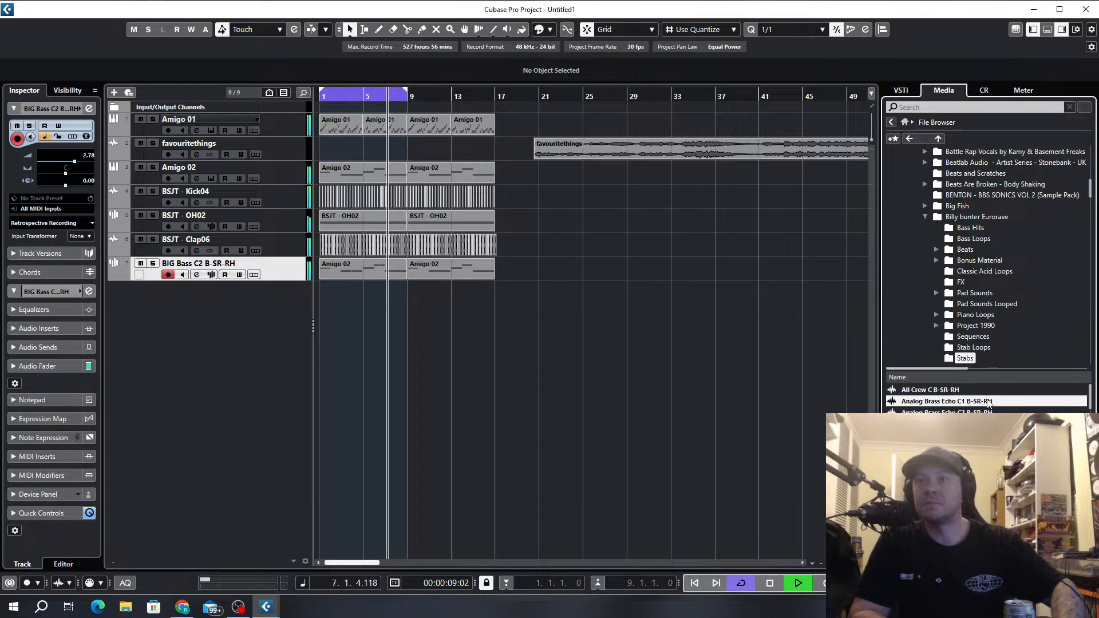
{"action": "key", "text": "space"}
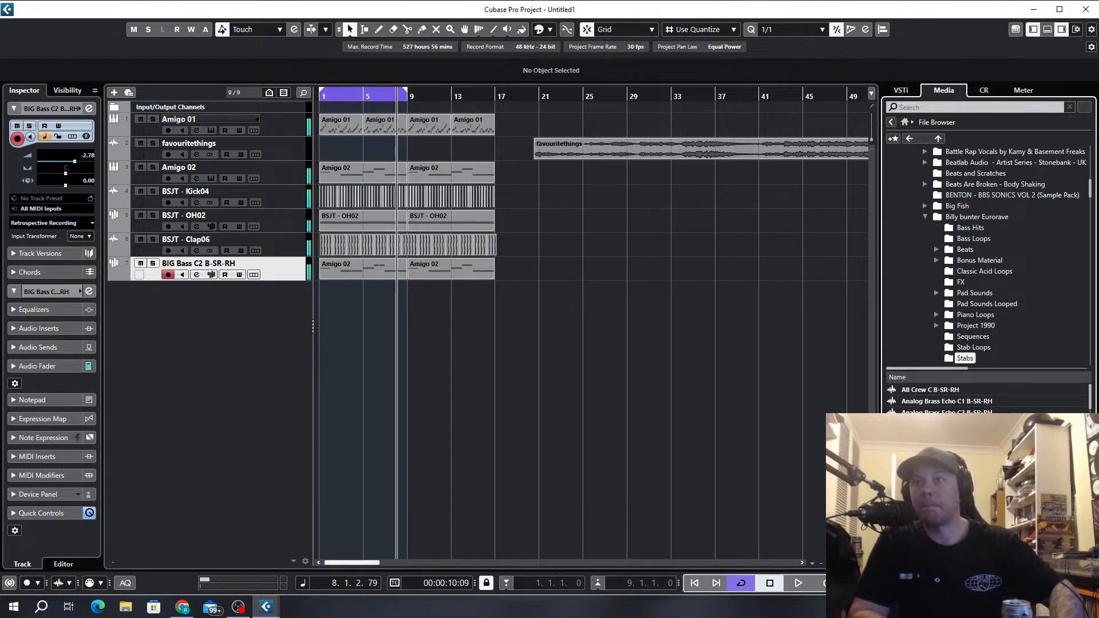
{"action": "scroll", "coordinate": [984, 398], "scroll_direction": "down", "scroll_amount": 5}
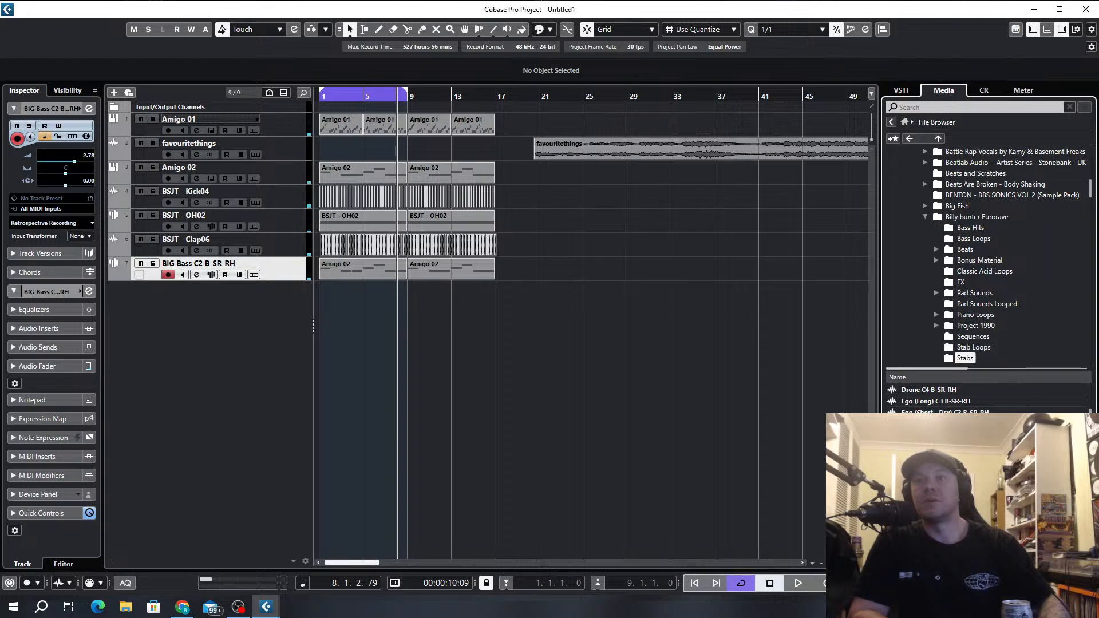
{"action": "scroll", "coordinate": [984, 398], "scroll_direction": "down", "scroll_amount": 3}
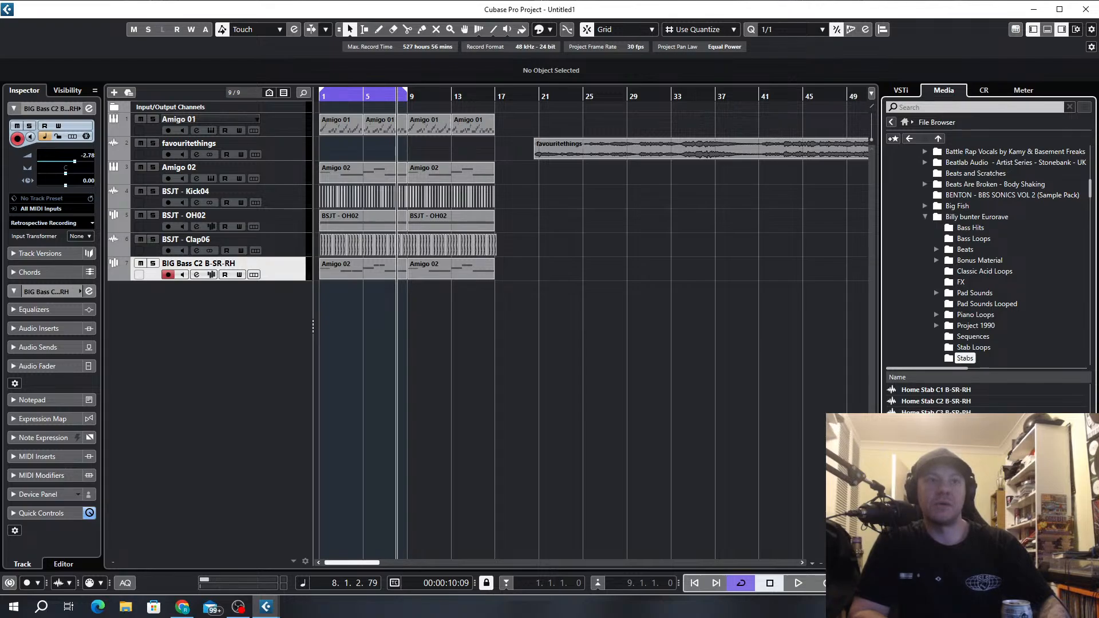
{"action": "scroll", "coordinate": [984, 401], "scroll_direction": "down", "scroll_amount": 5}
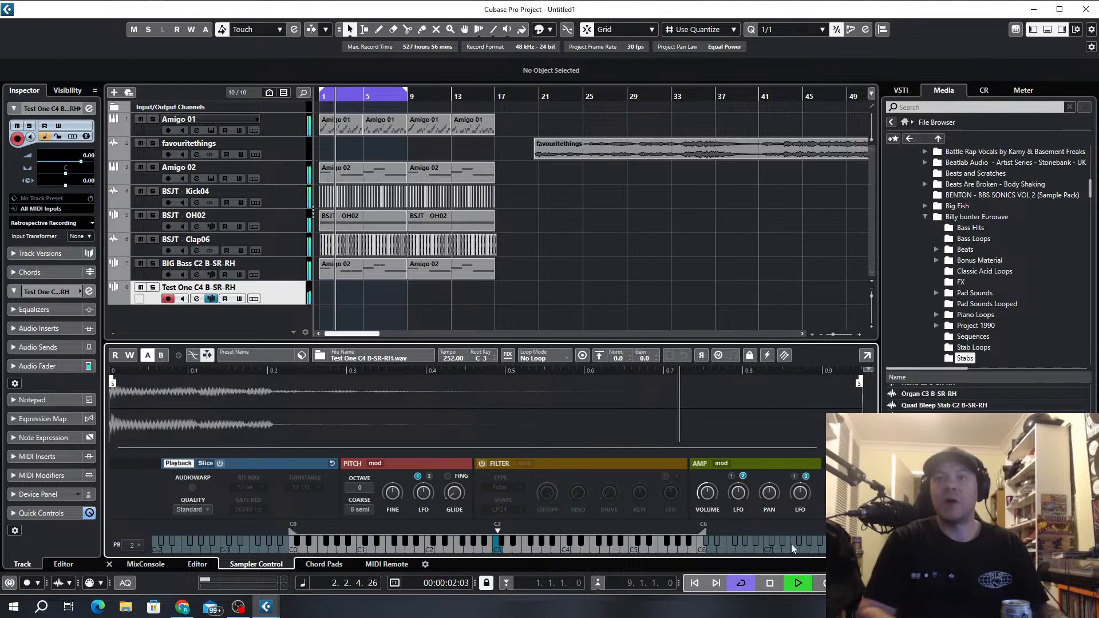
Record an eight-bar stab part of C4 and G#3 notes on the Test One track and open it for note editing.
{"action": "left_click", "coordinate": [823, 582]}
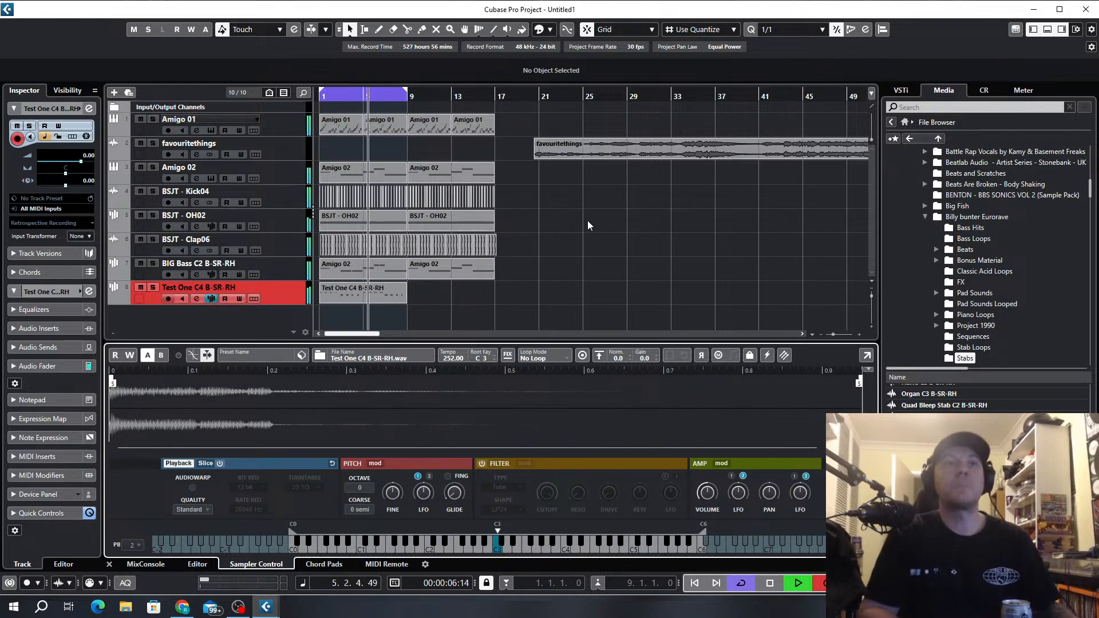
{"action": "key", "text": "space"}
{"action": "double_click", "coordinate": [356, 295]}
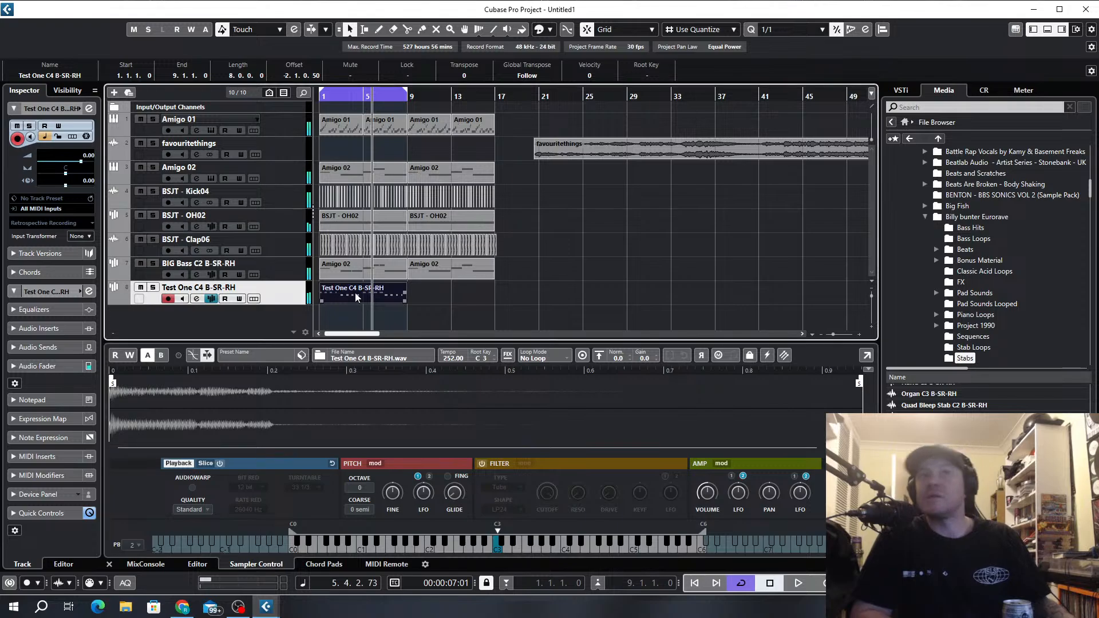
Select all the recorded stab notes and quantize them, trying 1/8 before settling on 1/16.
{"action": "scroll", "coordinate": [397, 242], "scroll_direction": "left", "scroll_amount": 2}
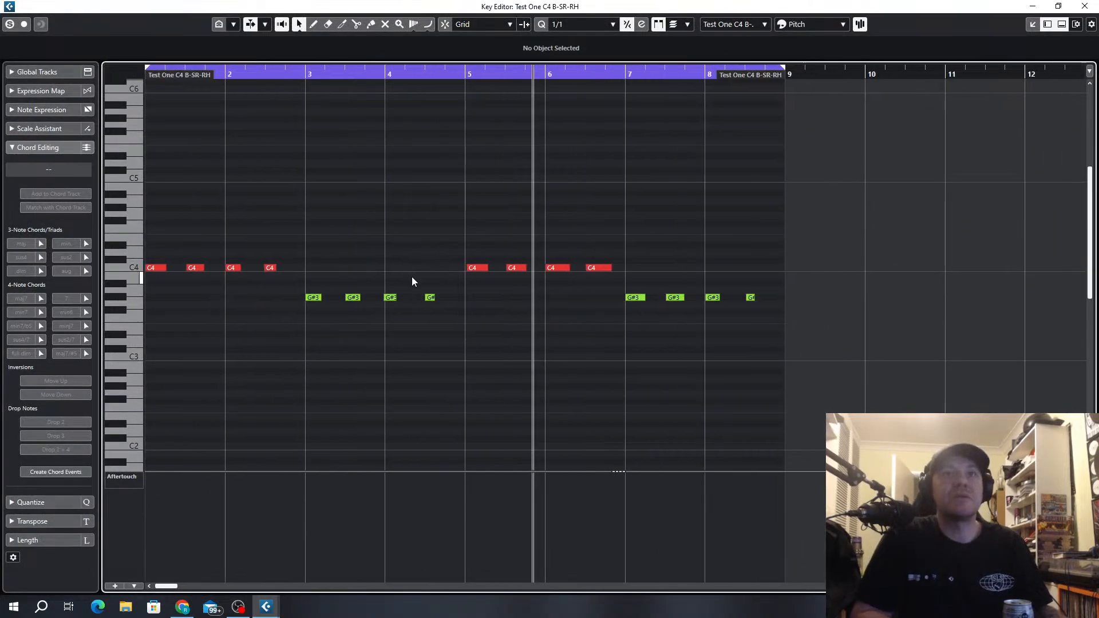
{"action": "left_click_drag", "start_coordinate": [764, 234], "coordinate": [151, 361]}
{"action": "left_click", "coordinate": [538, 25]}
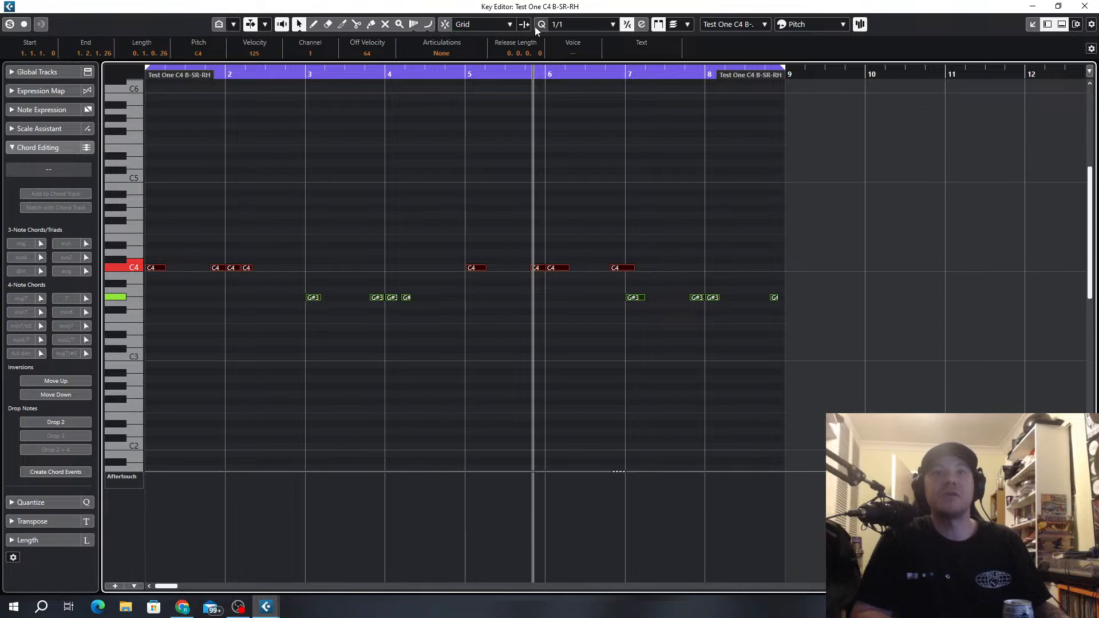
{"action": "left_click", "coordinate": [567, 23]}
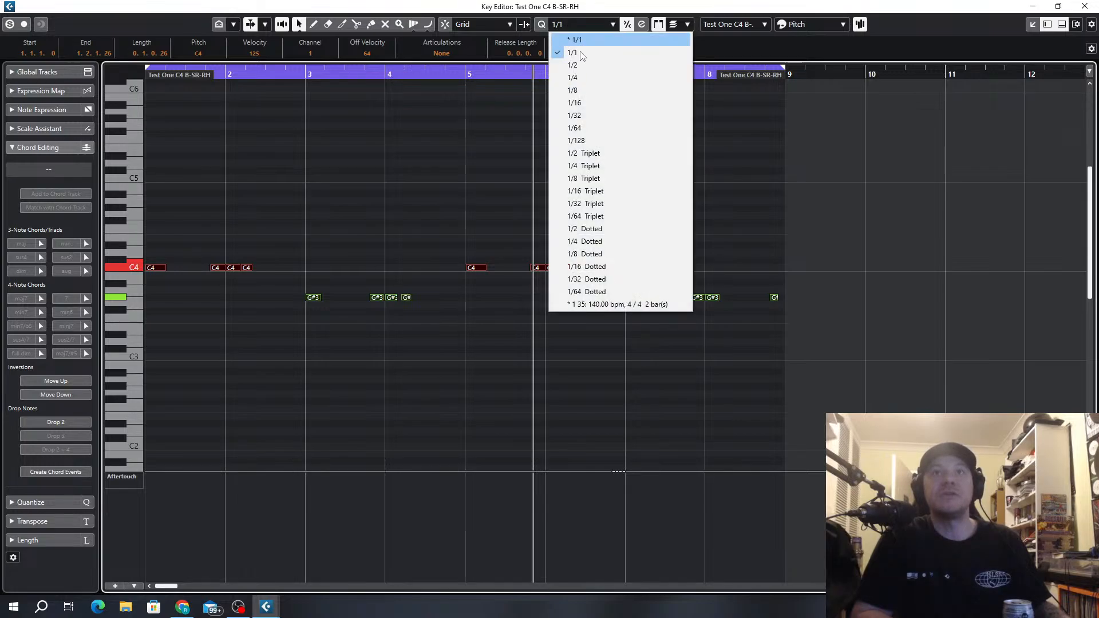
{"action": "left_click", "coordinate": [573, 91]}
{"action": "key", "text": "q"}
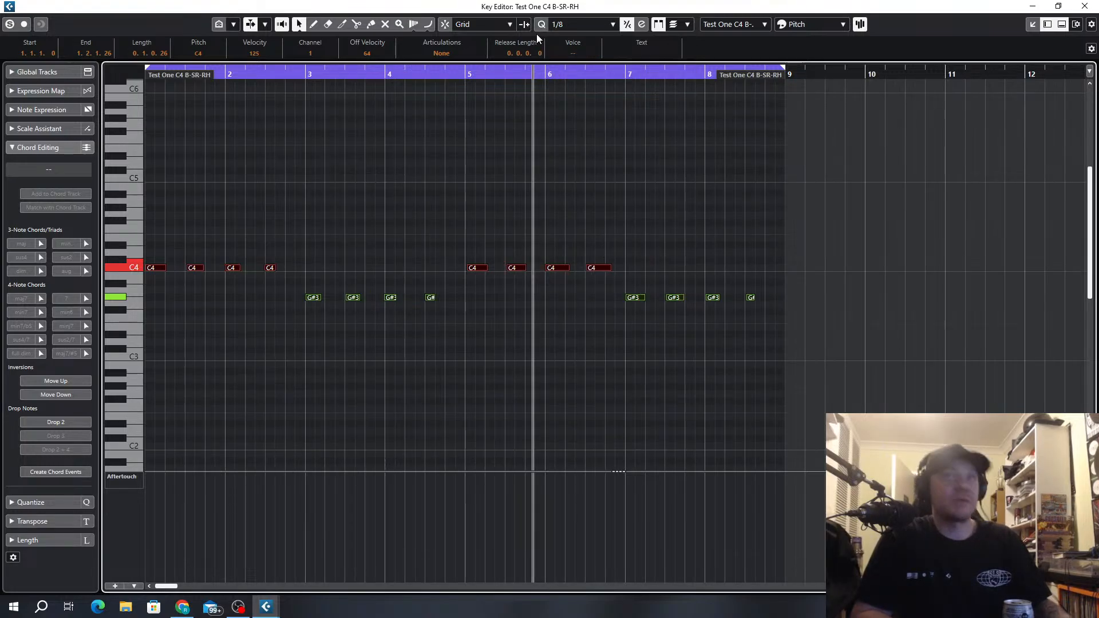
{"action": "left_click", "coordinate": [572, 25]}
{"action": "left_click", "coordinate": [573, 103]}
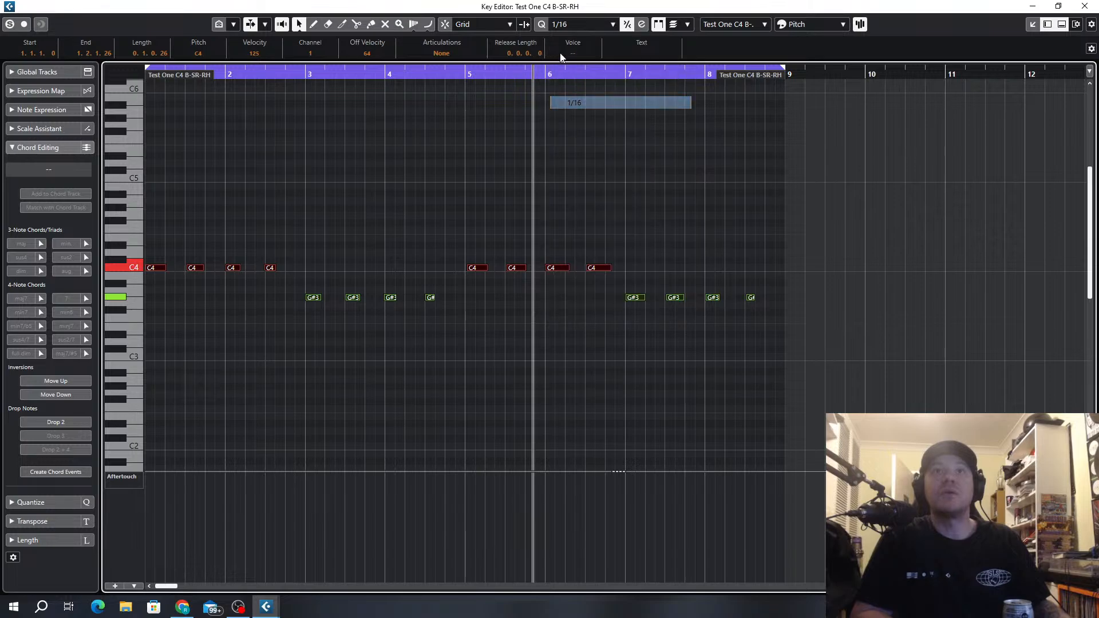
{"action": "key", "text": "q"}
{"action": "left_click", "coordinate": [557, 177]}
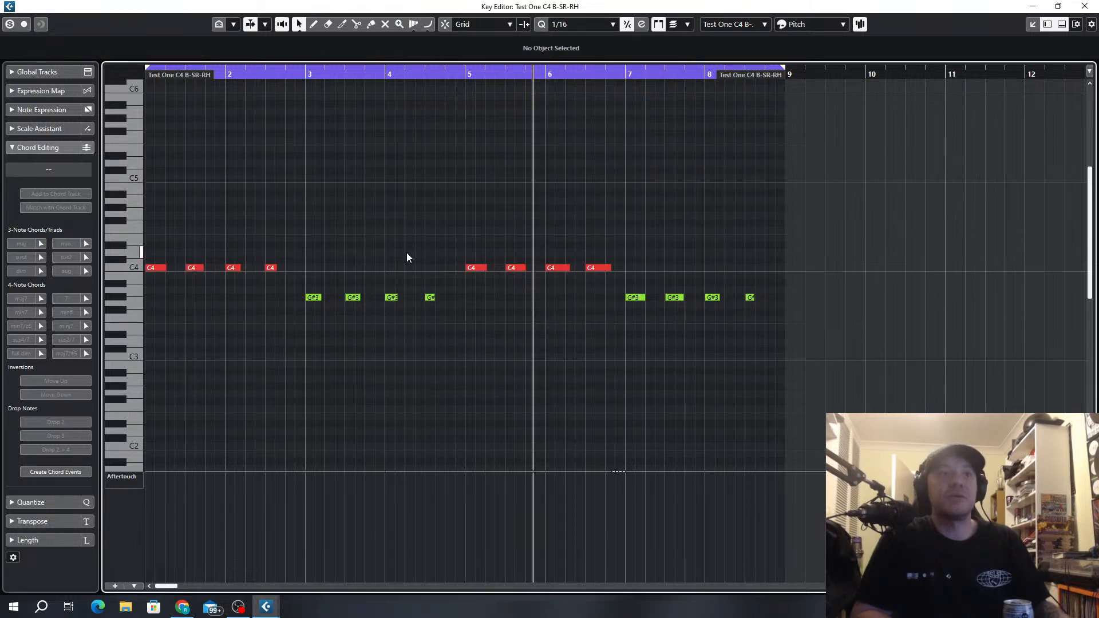
Play the stab part from the start with note velocities shown instead of Aftertouch, and duplicate the part into bars 9 to 16.
{"action": "key", "text": "period"}
{"action": "key", "text": "space"}
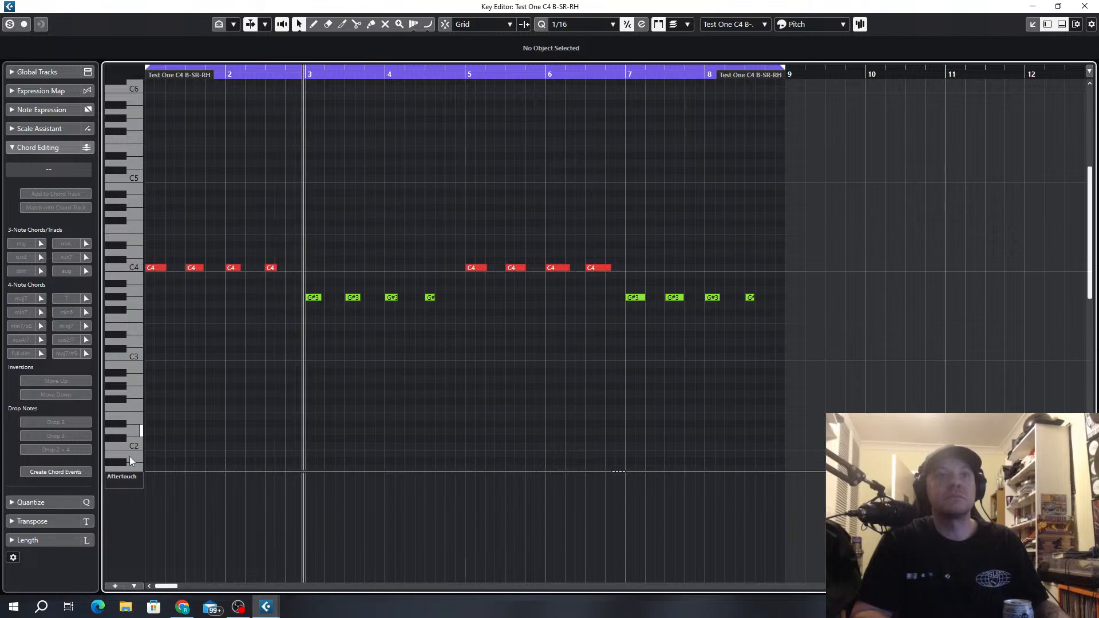
{"action": "left_click", "coordinate": [130, 477]}
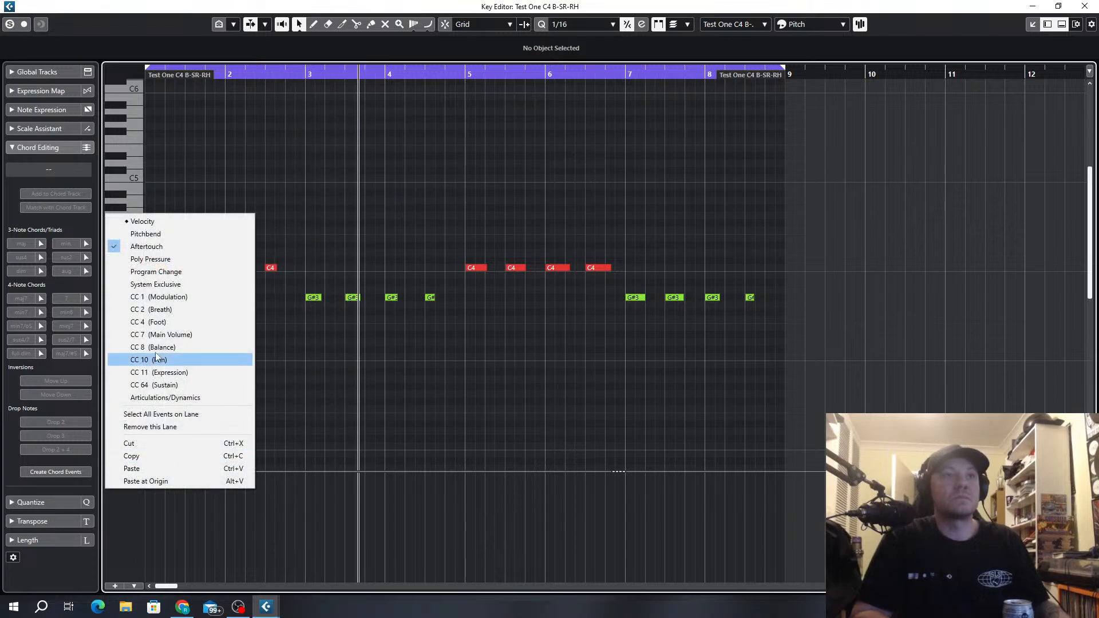
{"action": "left_click", "coordinate": [172, 221]}
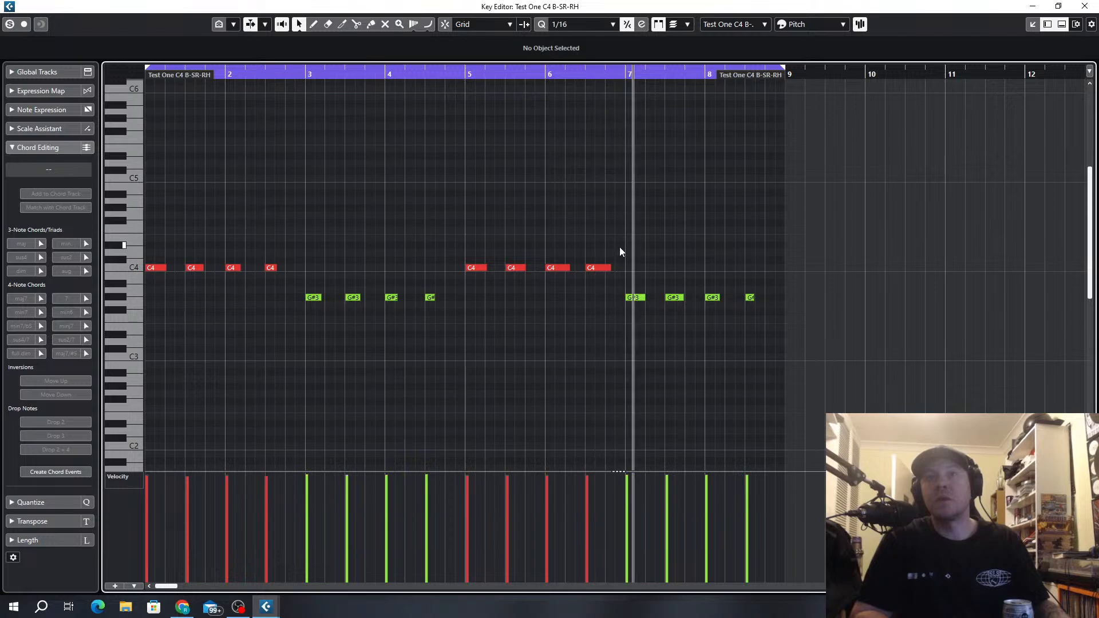
{"action": "left_click", "coordinate": [1084, 6]}
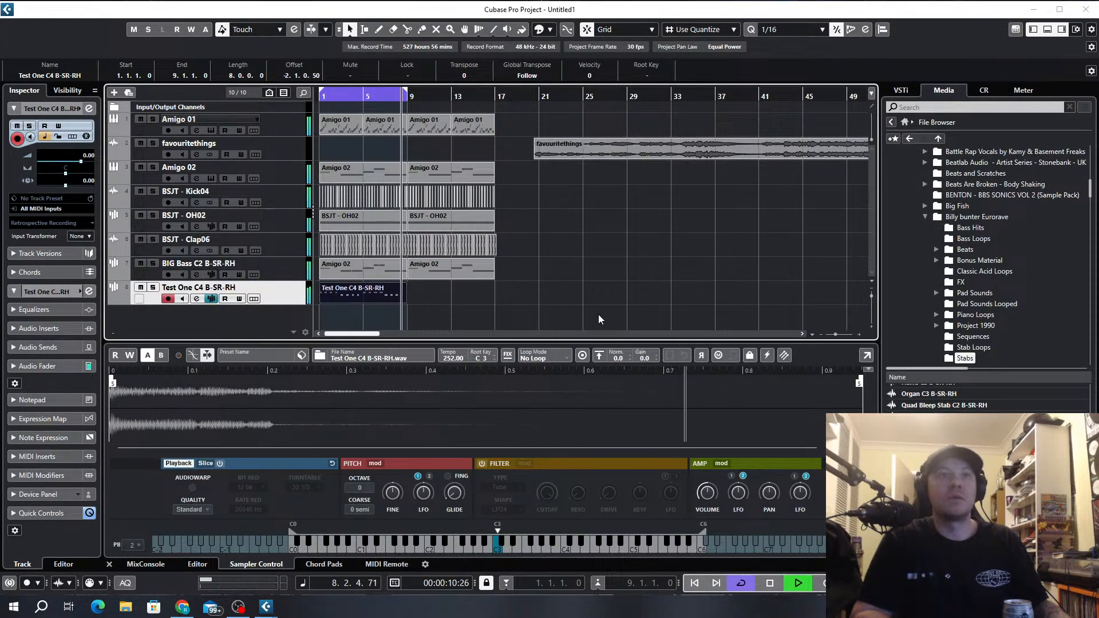
{"action": "key", "text": "ctrl+d"}
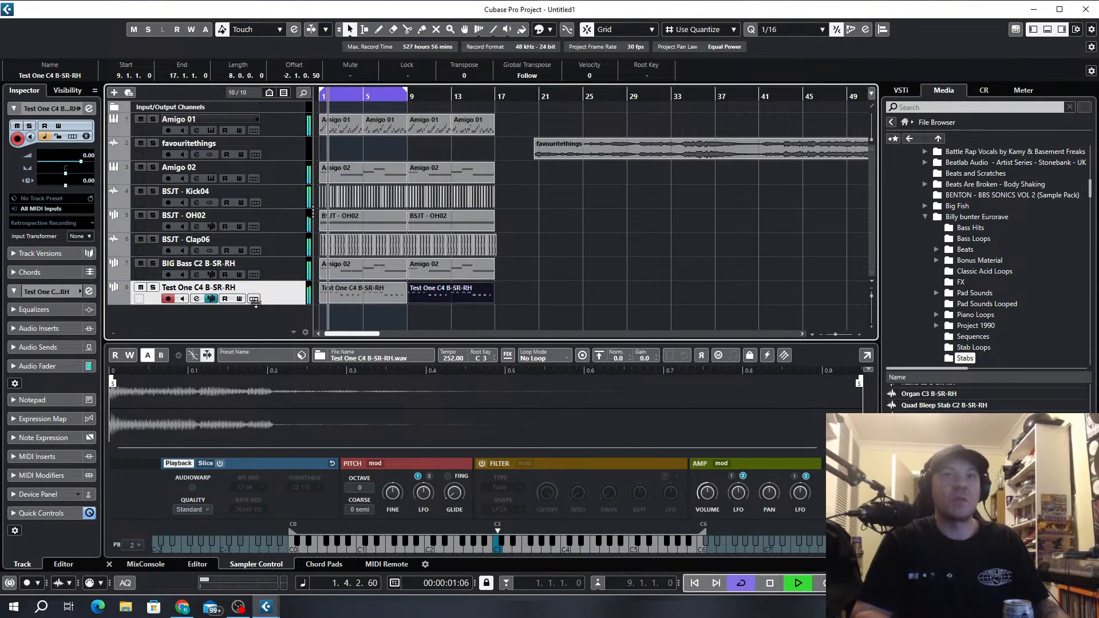
Add ValhallaSupermassive as the Test One track's first insert effect and enlarge its window, with mix at 42% and width at 64.8%.
{"action": "left_click", "coordinate": [196, 298]}
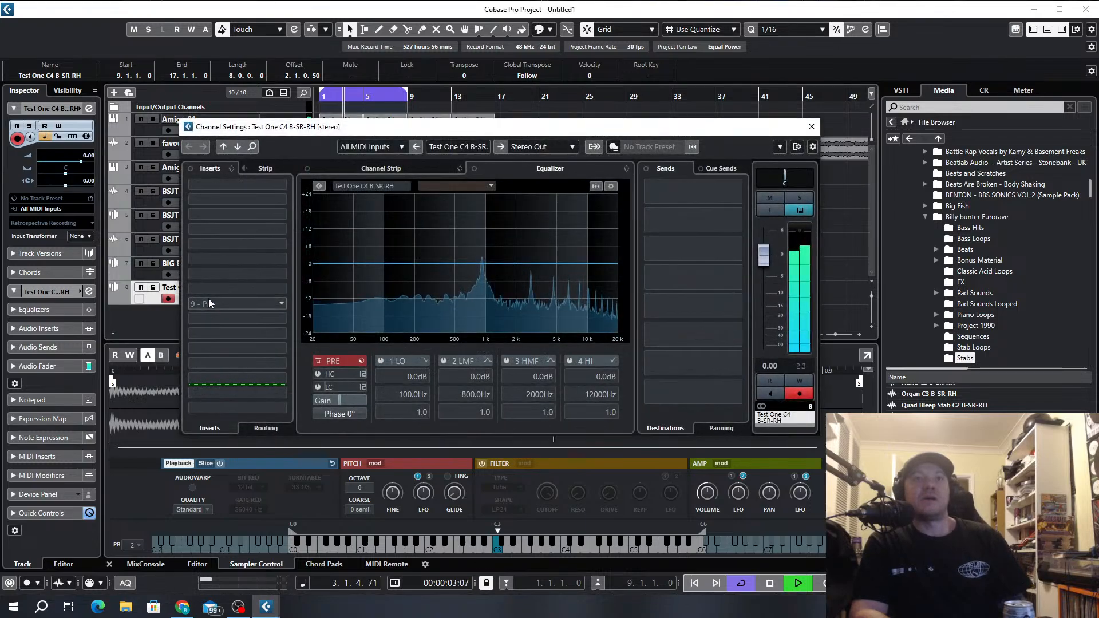
{"action": "left_click", "coordinate": [279, 187]}
{"action": "type", "text": "val"}
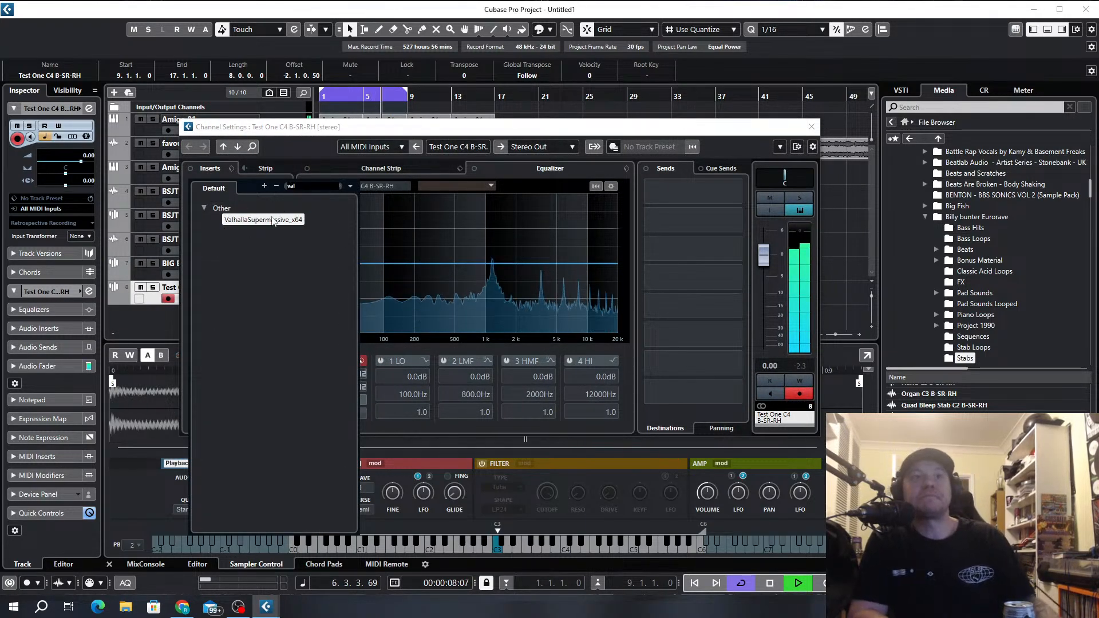
{"action": "double_click", "coordinate": [274, 220]}
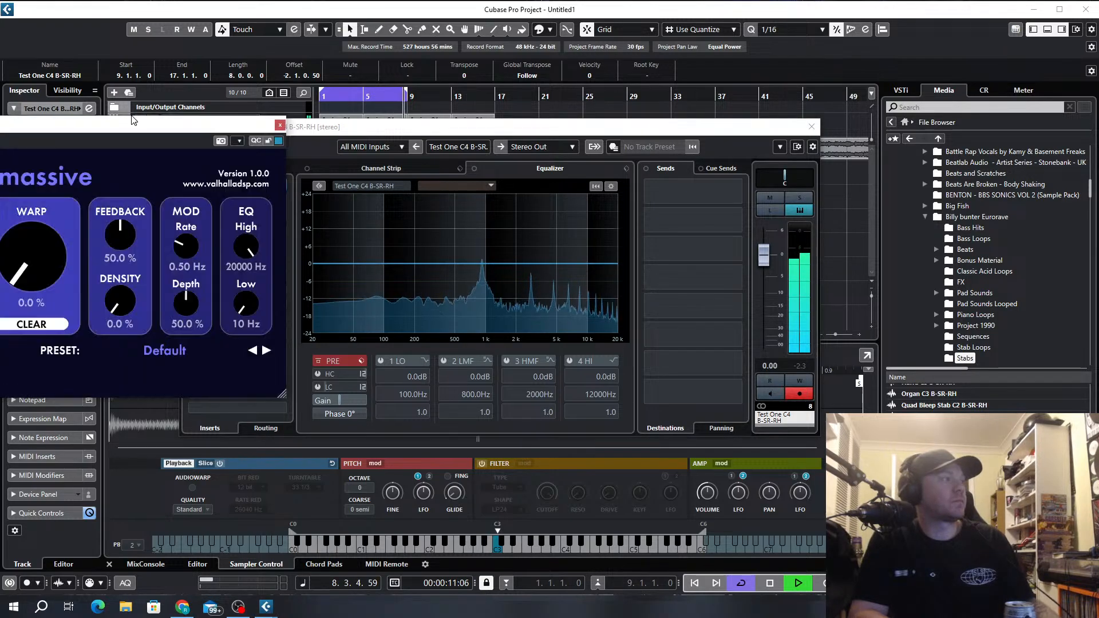
{"action": "left_click_drag", "start_coordinate": [131, 117], "coordinate": [380, 90]}
{"action": "left_click_drag", "start_coordinate": [648, 356], "coordinate": [891, 486]}
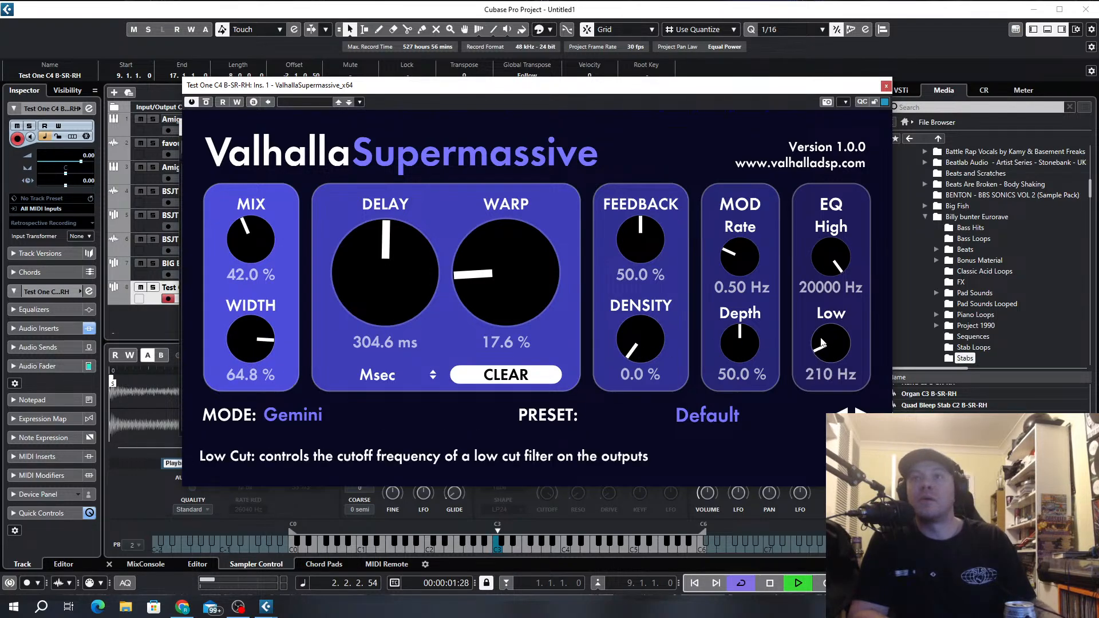
Set Supermassive's low cut to 500 Hz, mod depth to 62.8%, density to 12.8%, feedback to 67.2%, warp to 15.2% and delay to 300 ms.
{"action": "left_click_drag", "start_coordinate": [821, 325], "coordinate": [821, 317]}
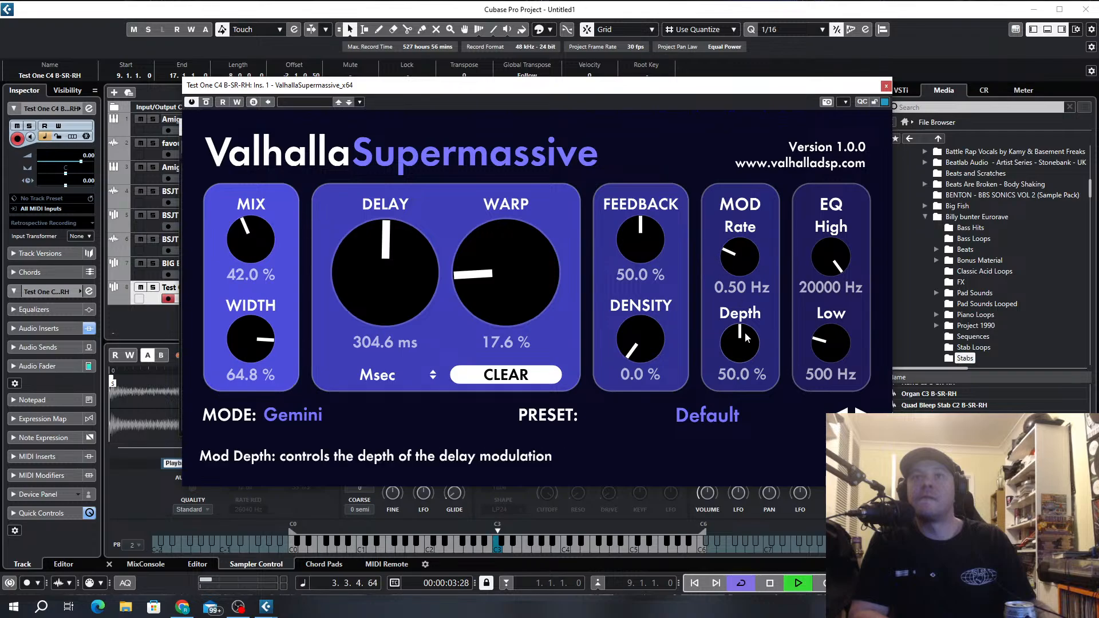
{"action": "left_click_drag", "start_coordinate": [734, 344], "coordinate": [733, 329]}
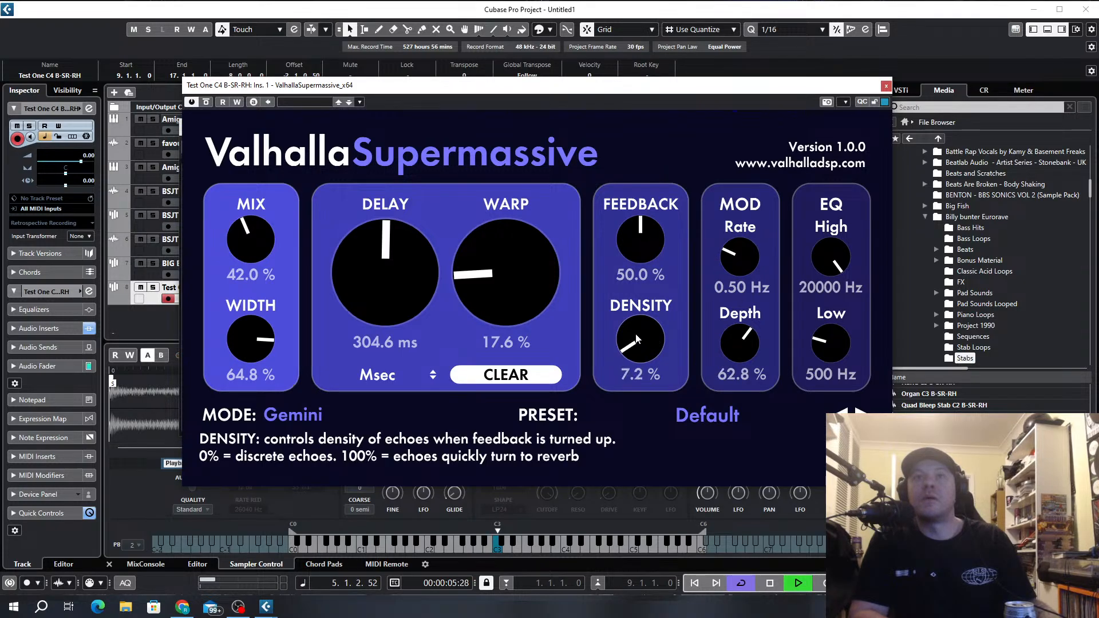
{"action": "left_click_drag", "start_coordinate": [633, 320], "coordinate": [633, 332]}
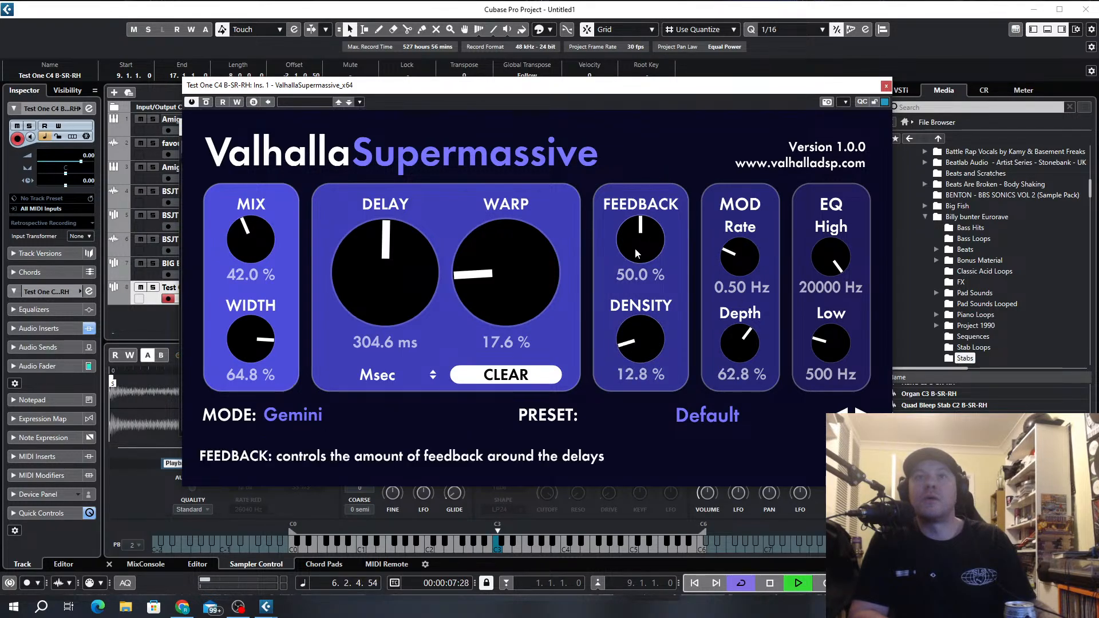
{"action": "mouse_move", "coordinate": [637, 216]}
{"action": "left_mouse_down"}
{"action": "mouse_move", "coordinate": [637, 203]}
{"action": "mouse_move", "coordinate": [638, 217]}
{"action": "left_mouse_up"}
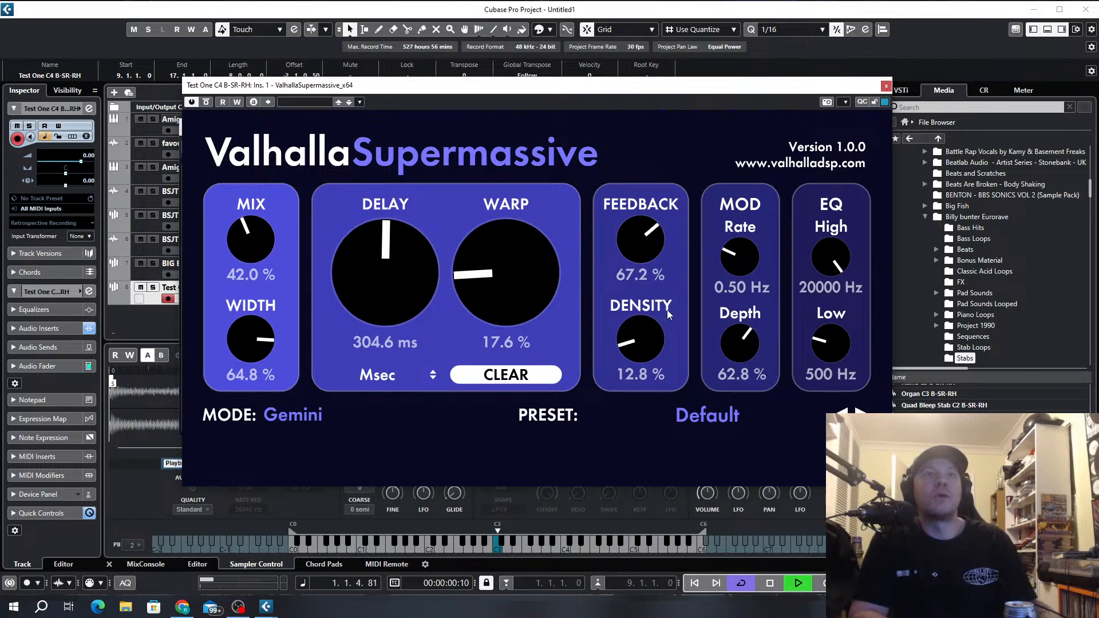
{"action": "mouse_move", "coordinate": [476, 296]}
{"action": "left_mouse_down"}
{"action": "mouse_move", "coordinate": [471, 276]}
{"action": "mouse_move", "coordinate": [471, 296]}
{"action": "left_mouse_up"}
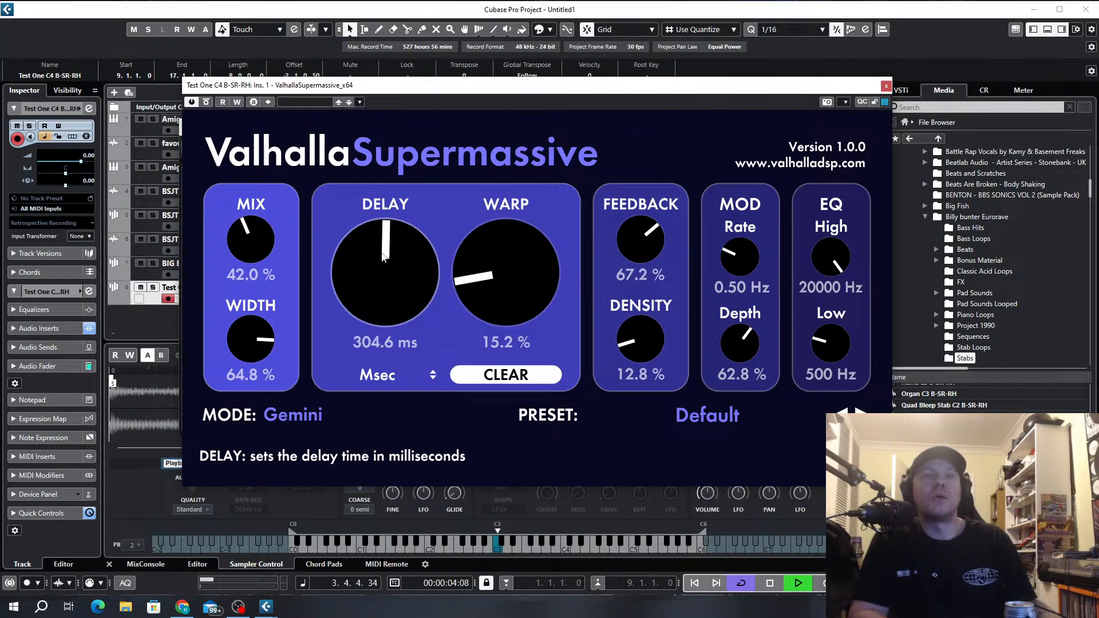
{"action": "left_click_drag", "start_coordinate": [364, 277], "coordinate": [379, 263]}
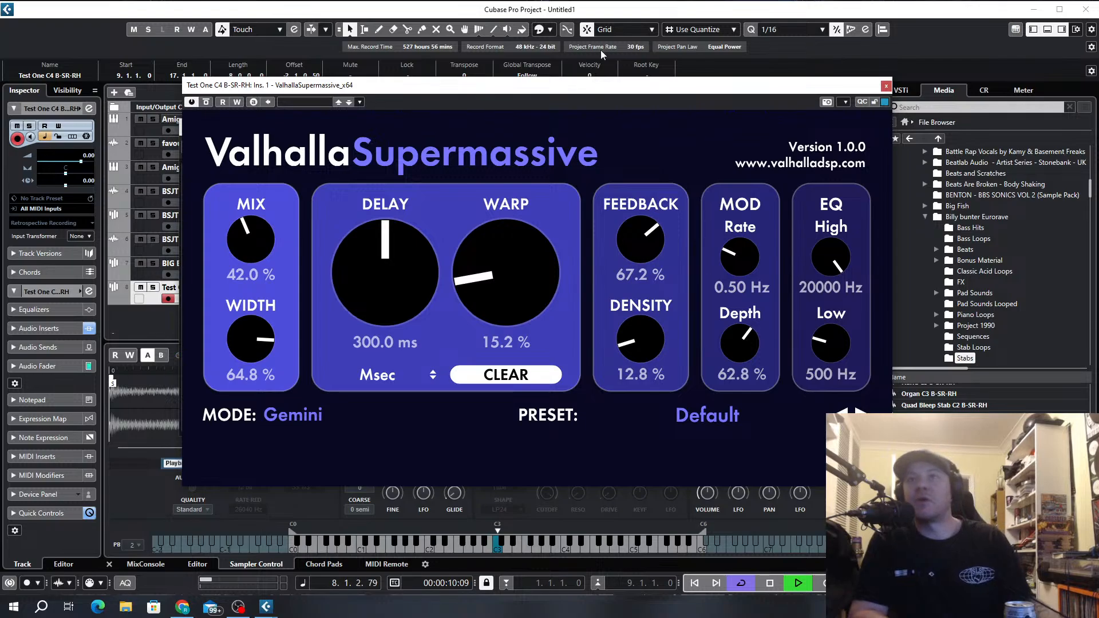
{"action": "left_click", "coordinate": [885, 87]}
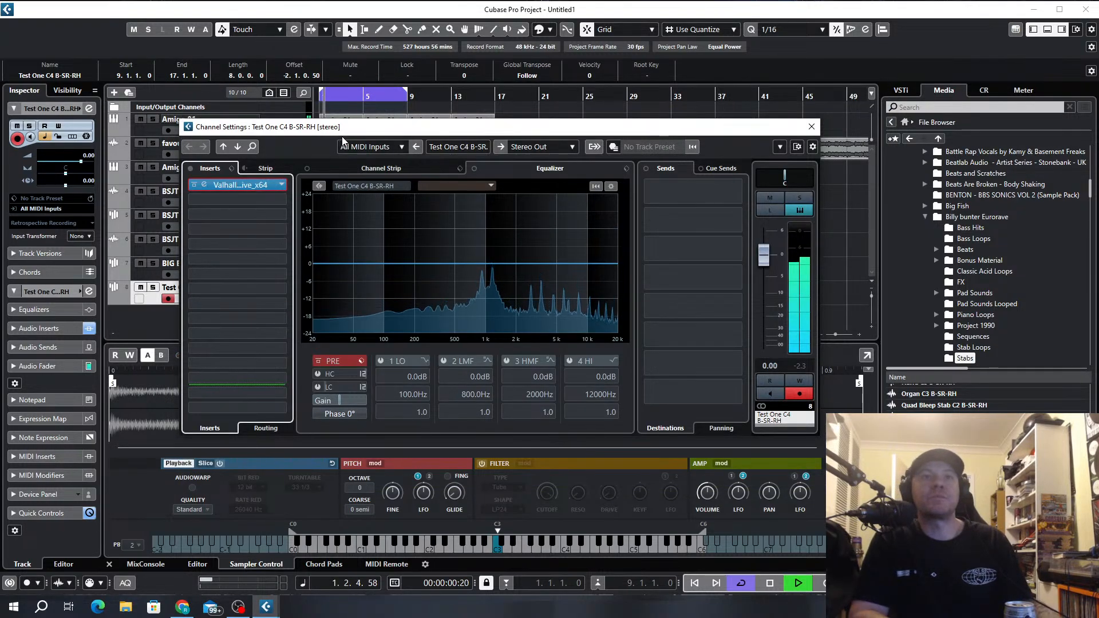
Add the Frequency equalizer as the Test One track's second insert effect.
{"action": "left_click", "coordinate": [247, 201]}
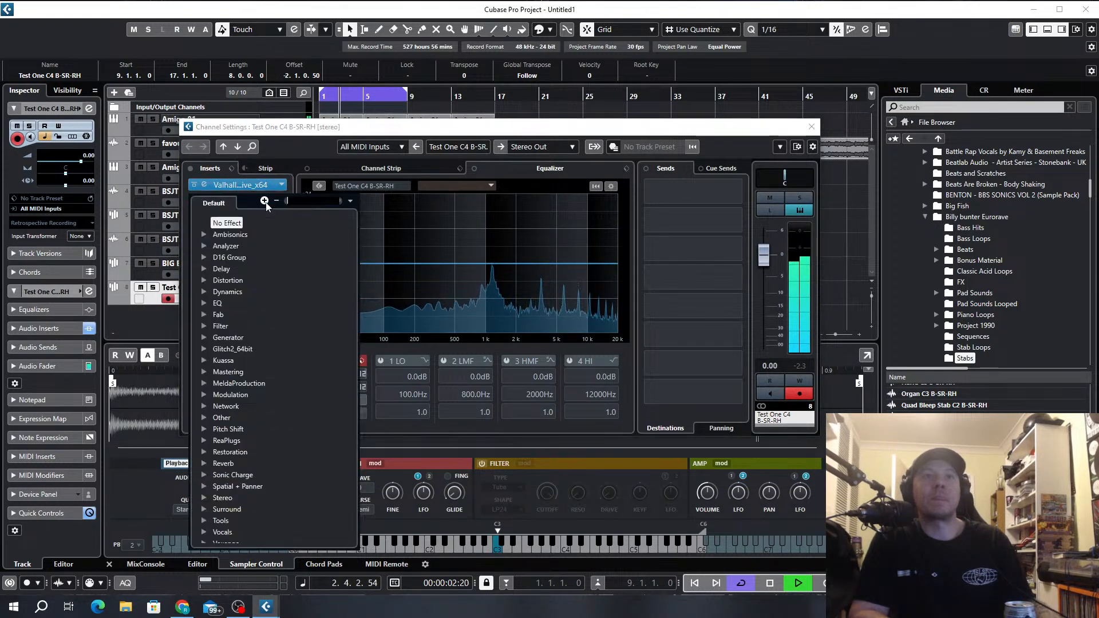
{"action": "left_click", "coordinate": [204, 303]}
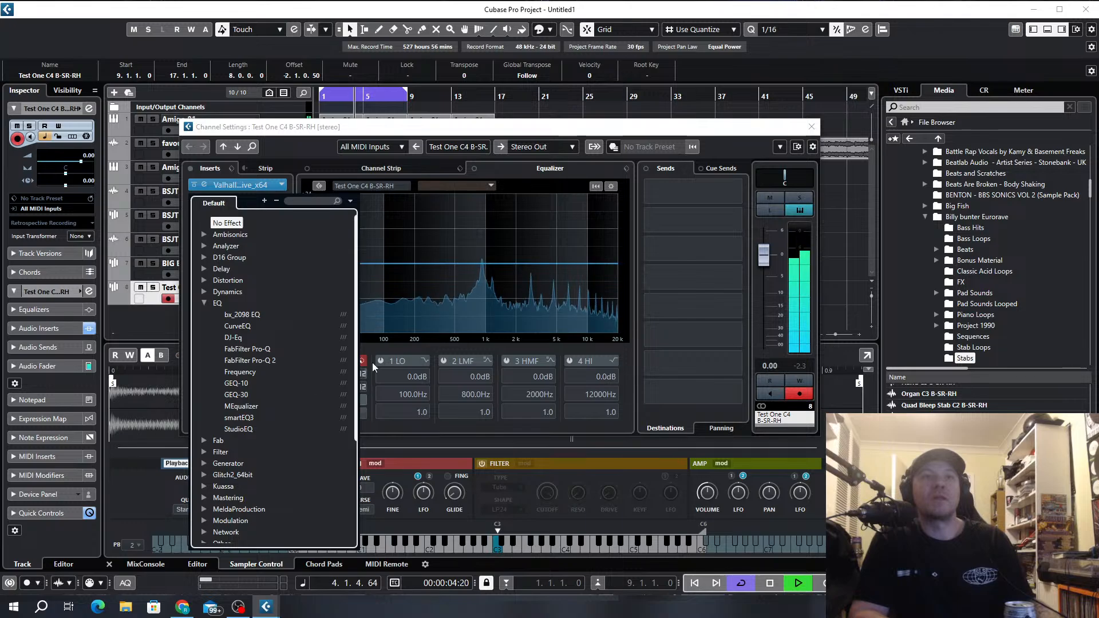
{"action": "left_click", "coordinate": [243, 374]}
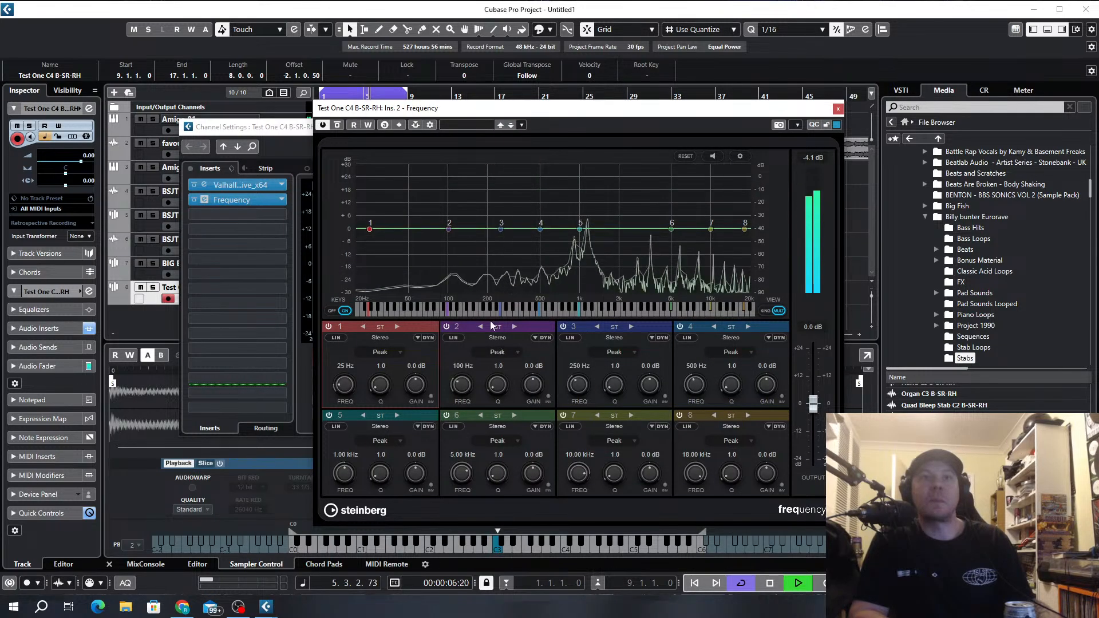
Set band 1 of Test One's Frequency equalizer to Cut 96 at about 383 Hz and close the equalizer.
{"action": "left_click", "coordinate": [381, 352]}
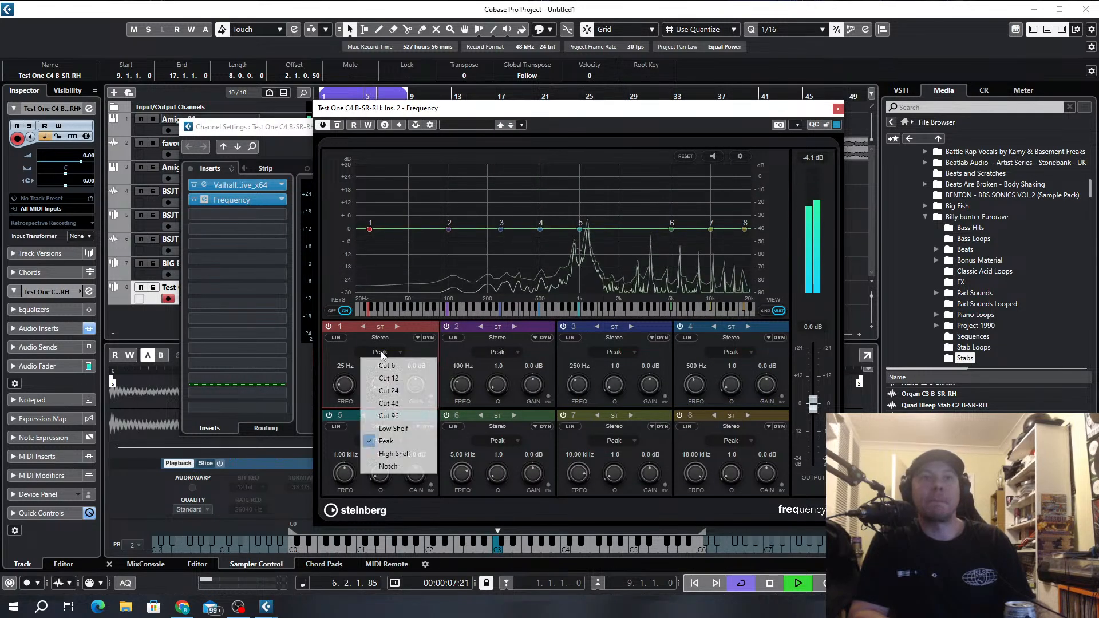
{"action": "left_click", "coordinate": [388, 416]}
{"action": "left_click_drag", "start_coordinate": [371, 230], "coordinate": [524, 246]}
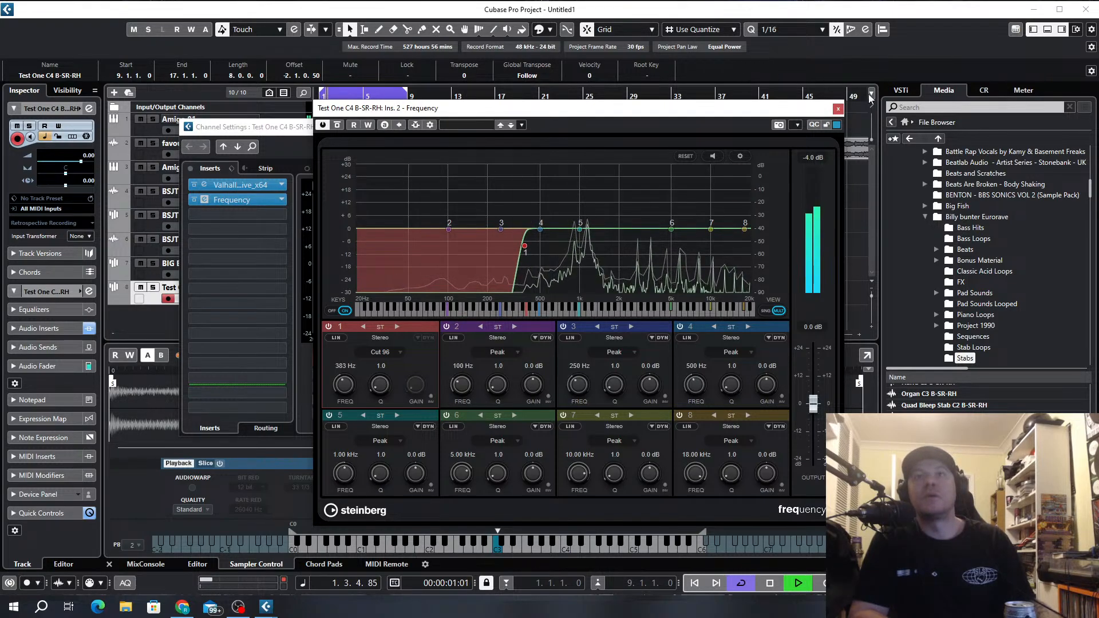
{"action": "left_click", "coordinate": [838, 109]}
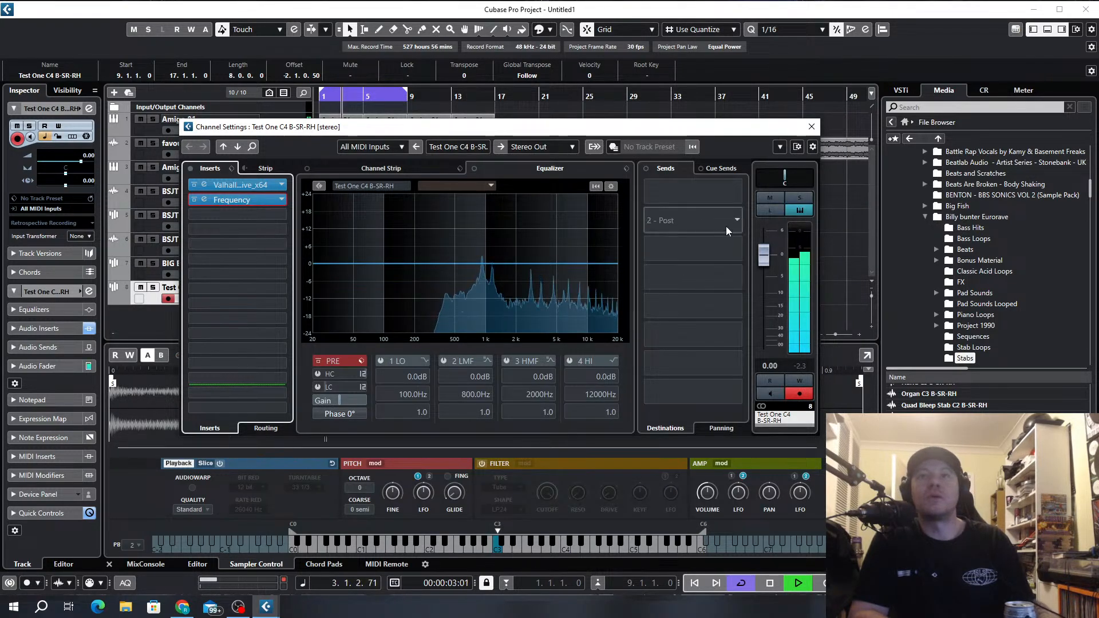
Lower the Test One channel's volume to -2.67 dB and close its channel settings.
{"action": "left_click_drag", "start_coordinate": [764, 255], "coordinate": [764, 282]}
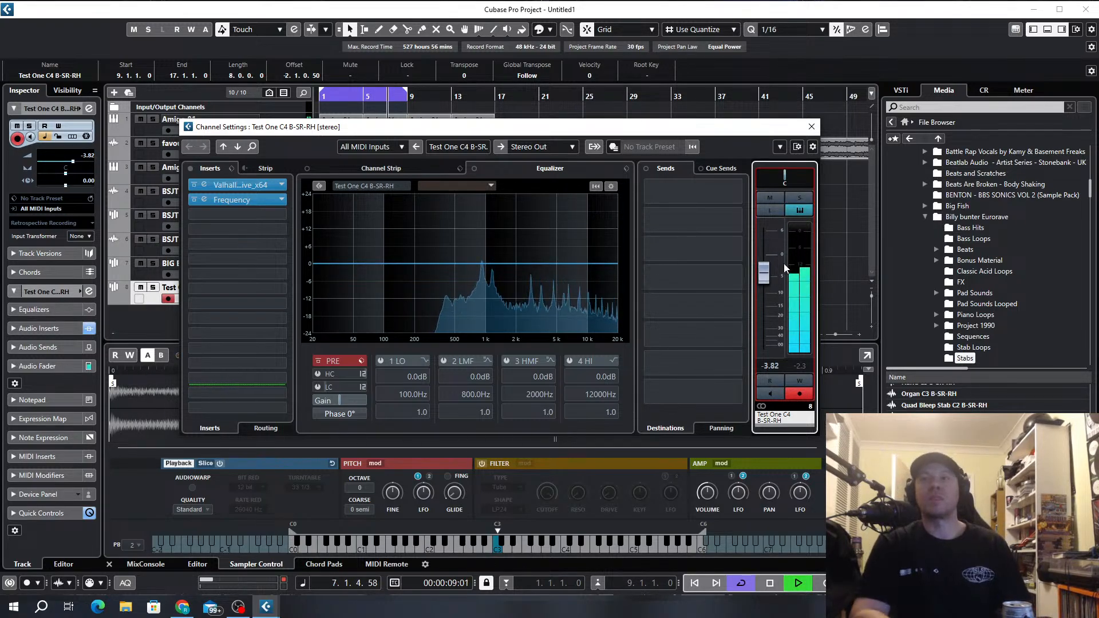
{"action": "scroll", "coordinate": [764, 282], "scroll_direction": "up", "scroll_amount": 3}
{"action": "scroll", "coordinate": [765, 283], "scroll_direction": "up", "scroll_amount": 1}
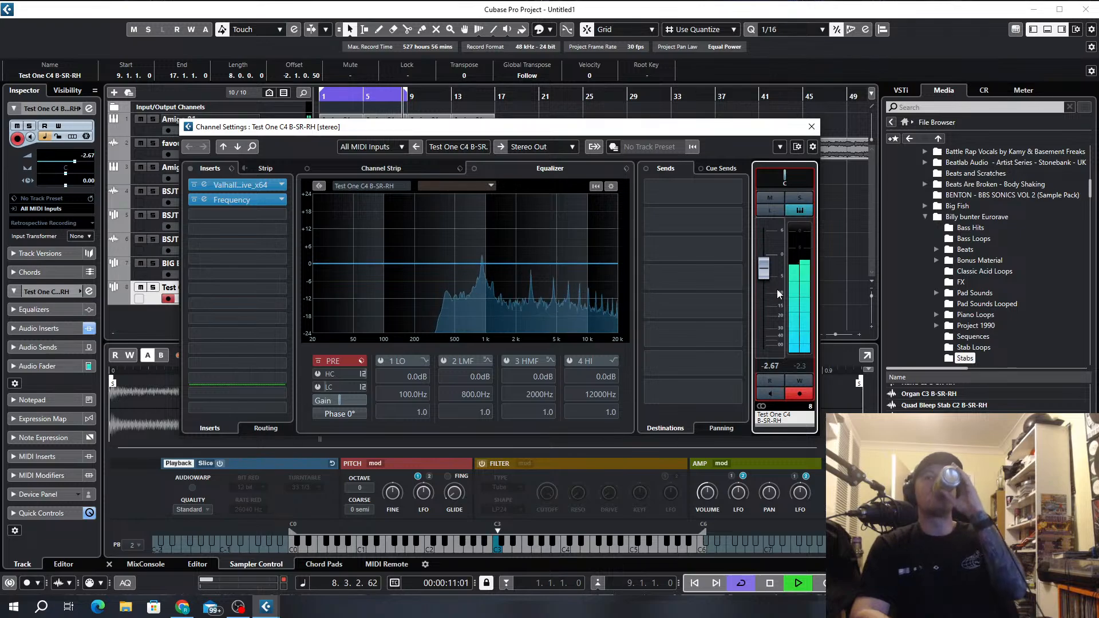
{"action": "left_click", "coordinate": [812, 127]}
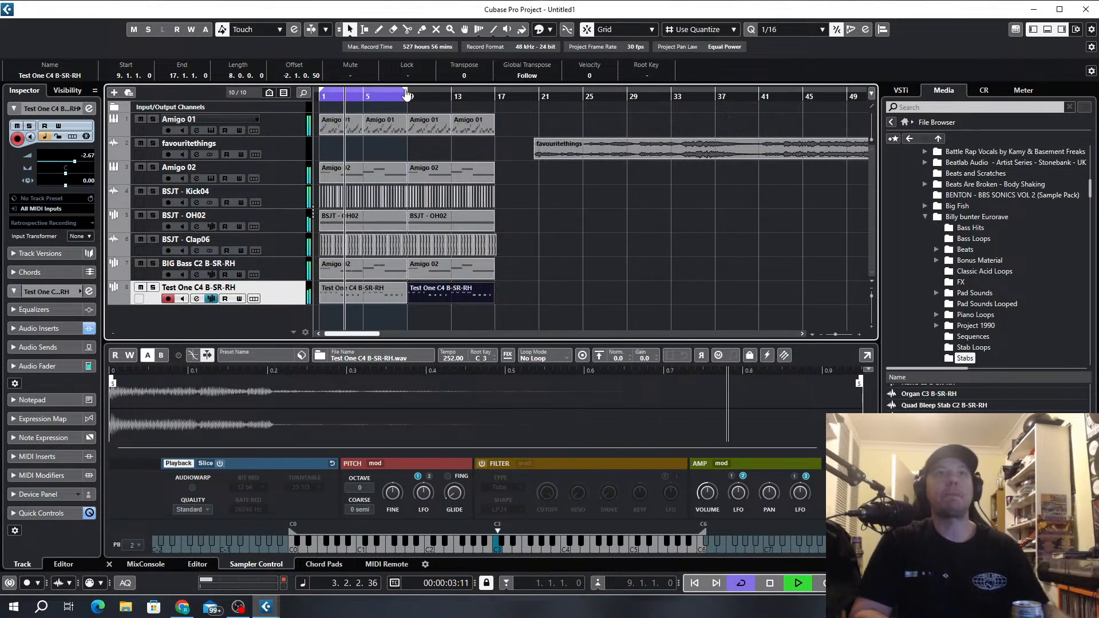
Extend the loop range to bar 17 and delete the Test One stab part in bars 1 to 8.
{"action": "left_click_drag", "start_coordinate": [406, 94], "coordinate": [494, 107]}
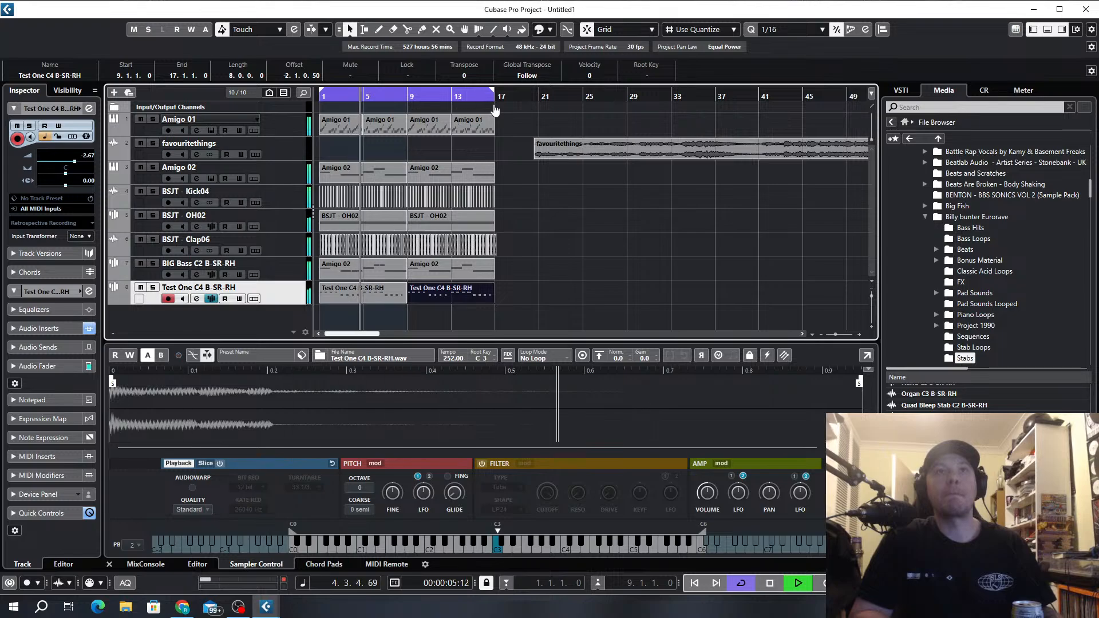
{"action": "left_click", "coordinate": [379, 301]}
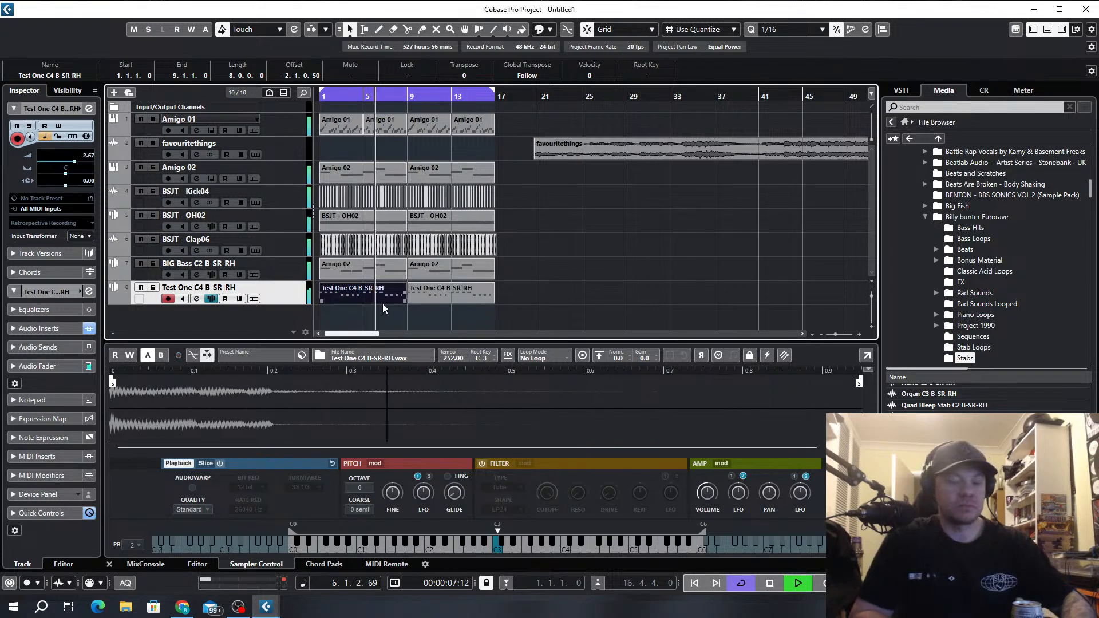
{"action": "key", "text": "Delete"}
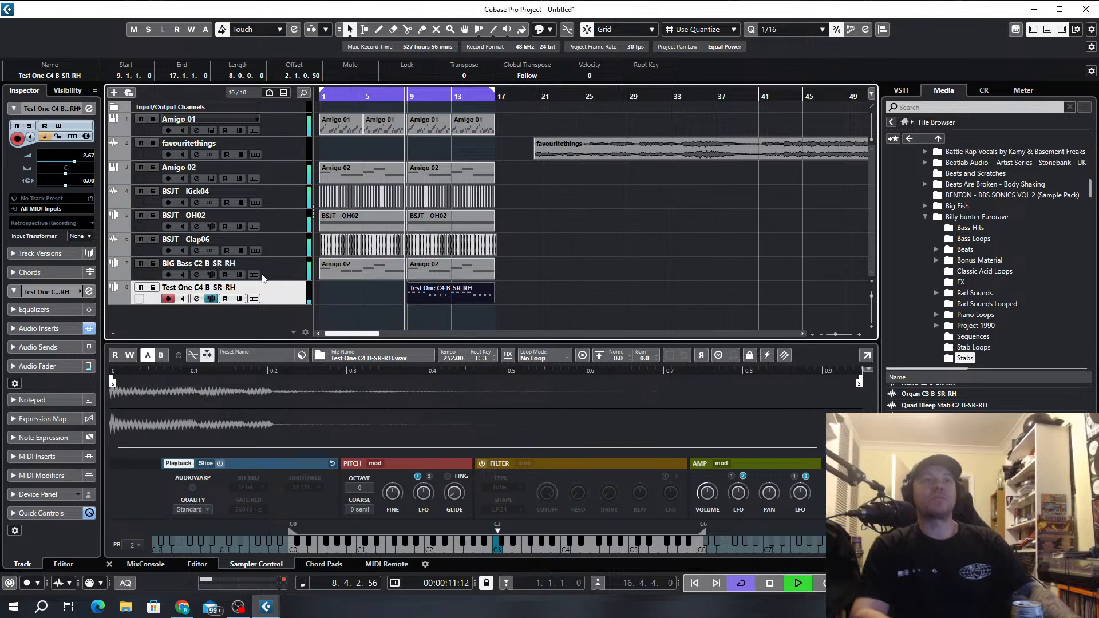
Listen to the arrangement with the BIG Bass track selected, solo Amigo 01 briefly, and stop playback.
{"action": "left_click", "coordinate": [272, 276]}
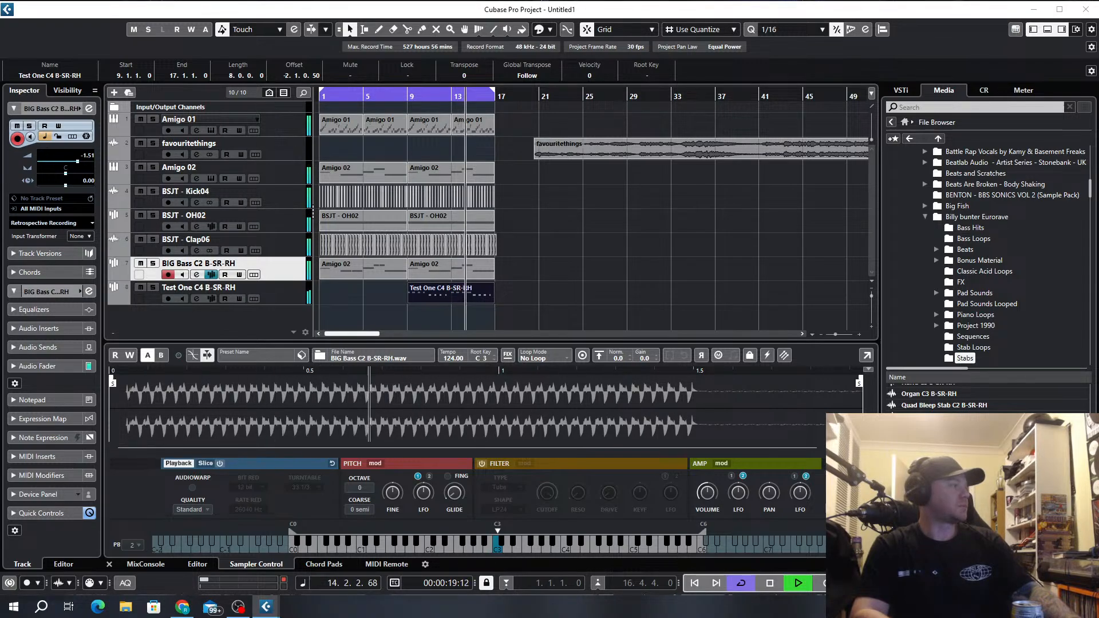
{"action": "left_click", "coordinate": [153, 120]}
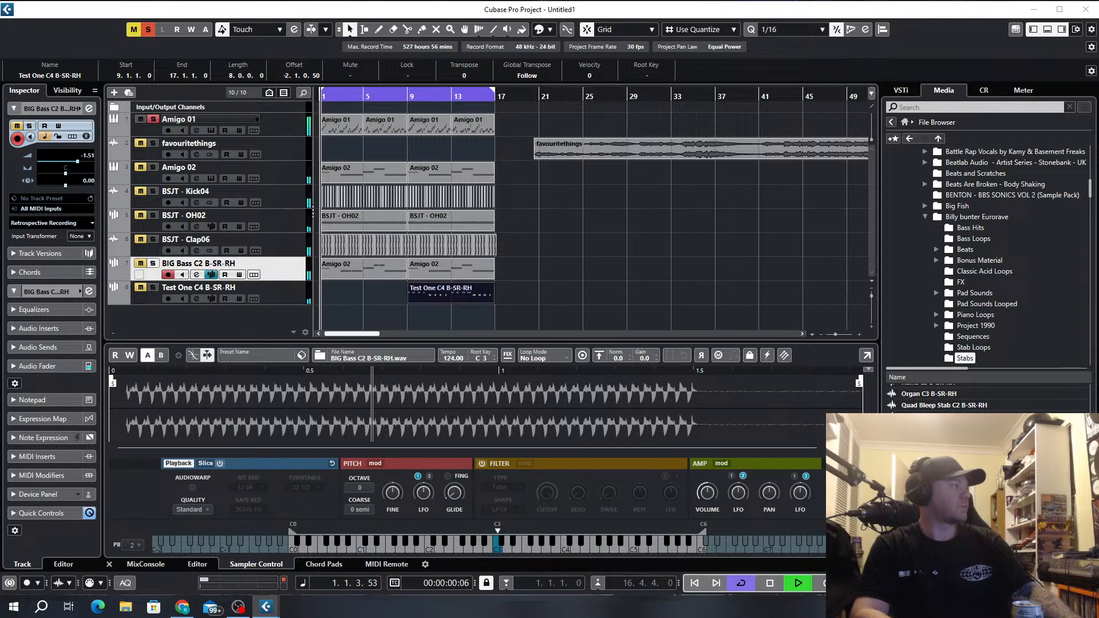
{"action": "left_click", "coordinate": [152, 119]}
{"action": "key", "text": "space"}
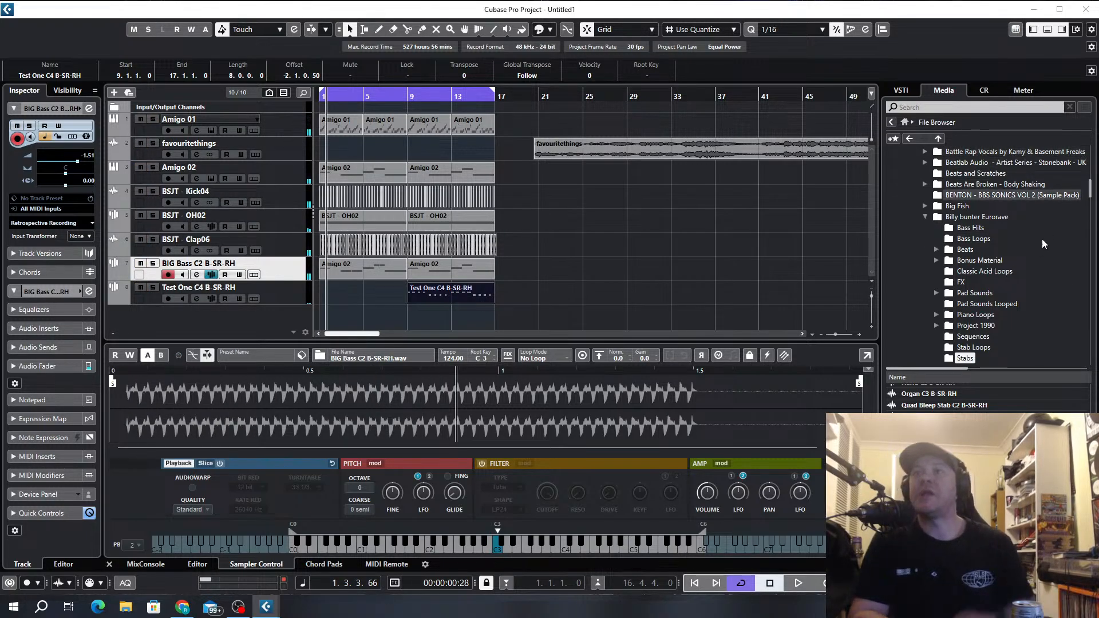
Add Assemble Break Re-edit Loop from the Billy bunter Eurorave Breakbeats folder at bar 1, on a new audio track above the kick.
{"action": "left_click", "coordinate": [964, 250]}
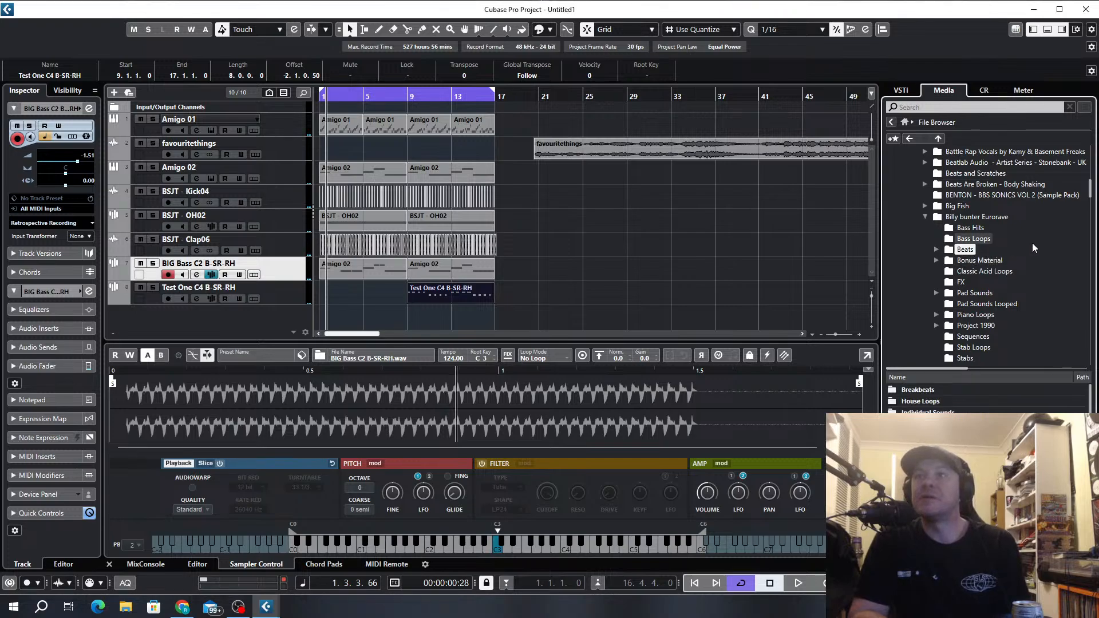
{"action": "double_click", "coordinate": [913, 391]}
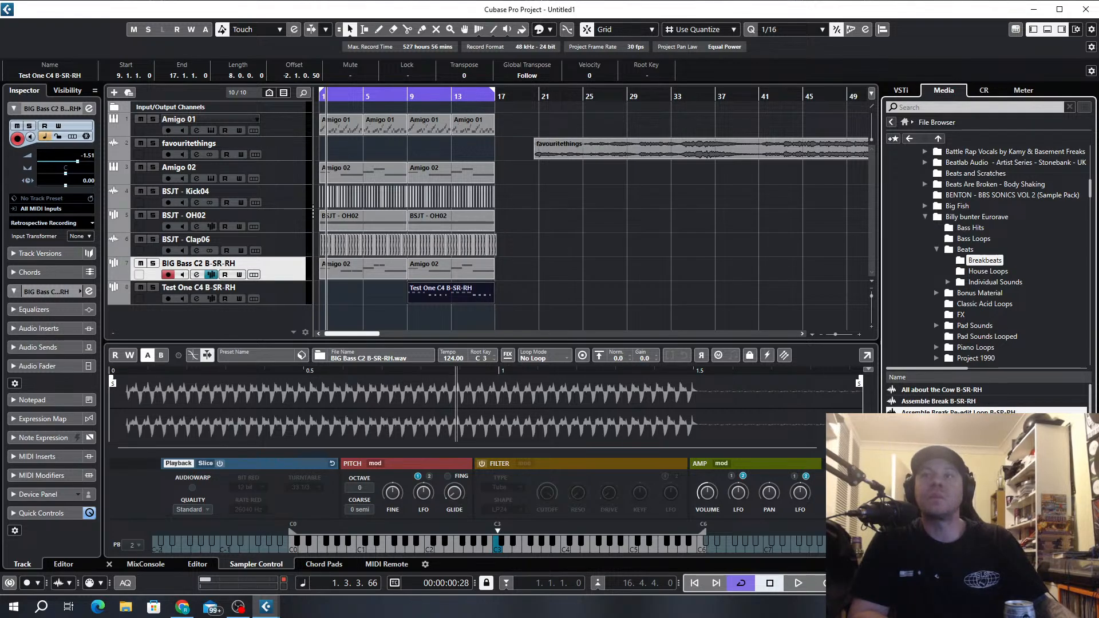
{"action": "left_click_drag", "start_coordinate": [412, 83], "coordinate": [340, 197]}
Time-stretch the Assemble Break loop to exactly four bars, ending at 5.1.1.0, using Sizing Applies Time Stretch.
{"action": "scroll", "coordinate": [339, 196], "scroll_direction": "up", "scroll_amount": 3}
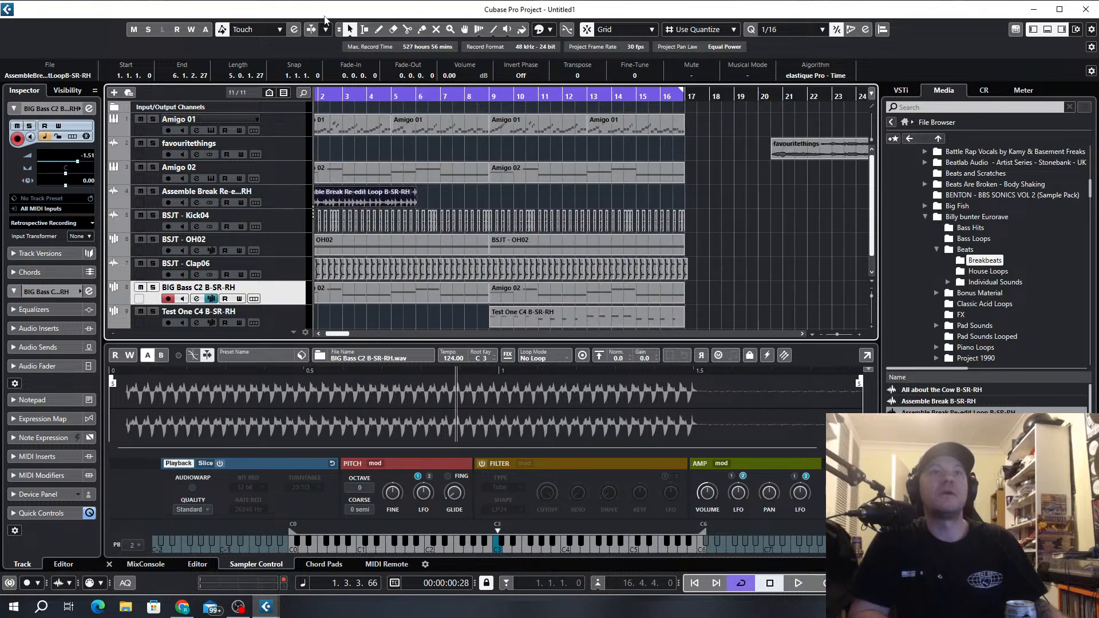
{"action": "left_click", "coordinate": [361, 31]}
{"action": "left_click", "coordinate": [393, 72]}
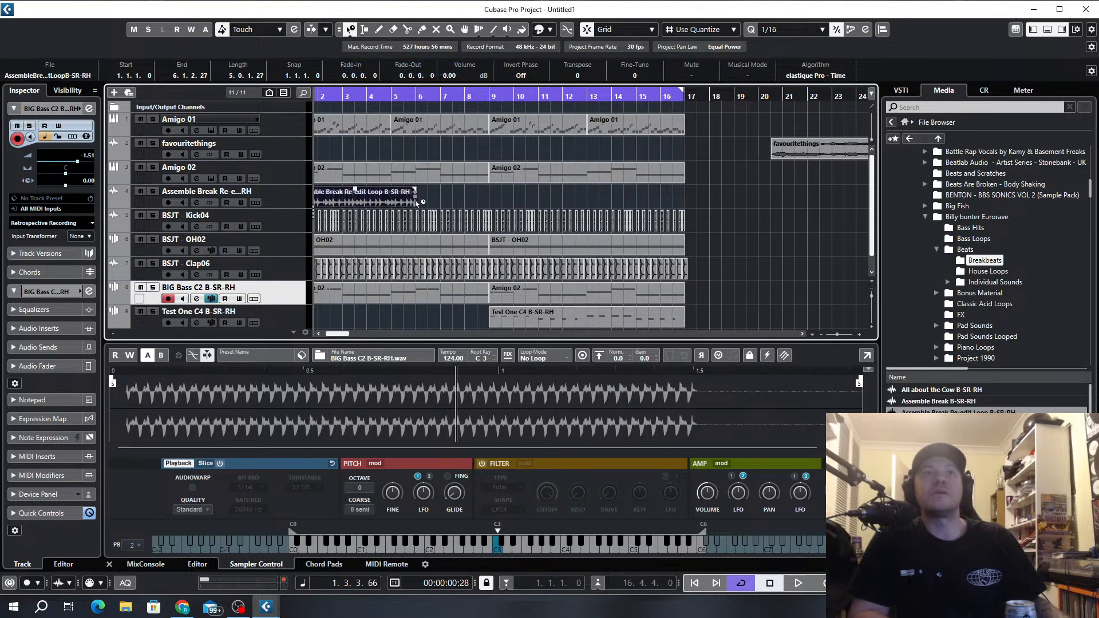
{"action": "left_click_drag", "start_coordinate": [416, 205], "coordinate": [393, 205]}
{"action": "scroll", "coordinate": [393, 203], "scroll_direction": "up", "scroll_amount": 5}
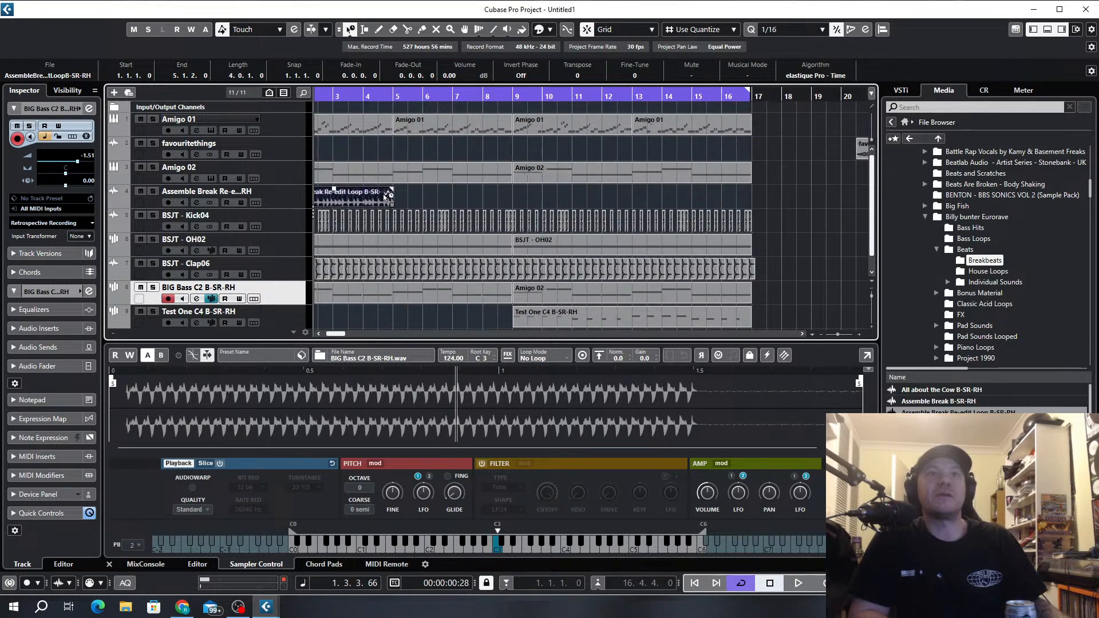
{"action": "left_click_drag", "start_coordinate": [636, 201], "coordinate": [631, 200]}
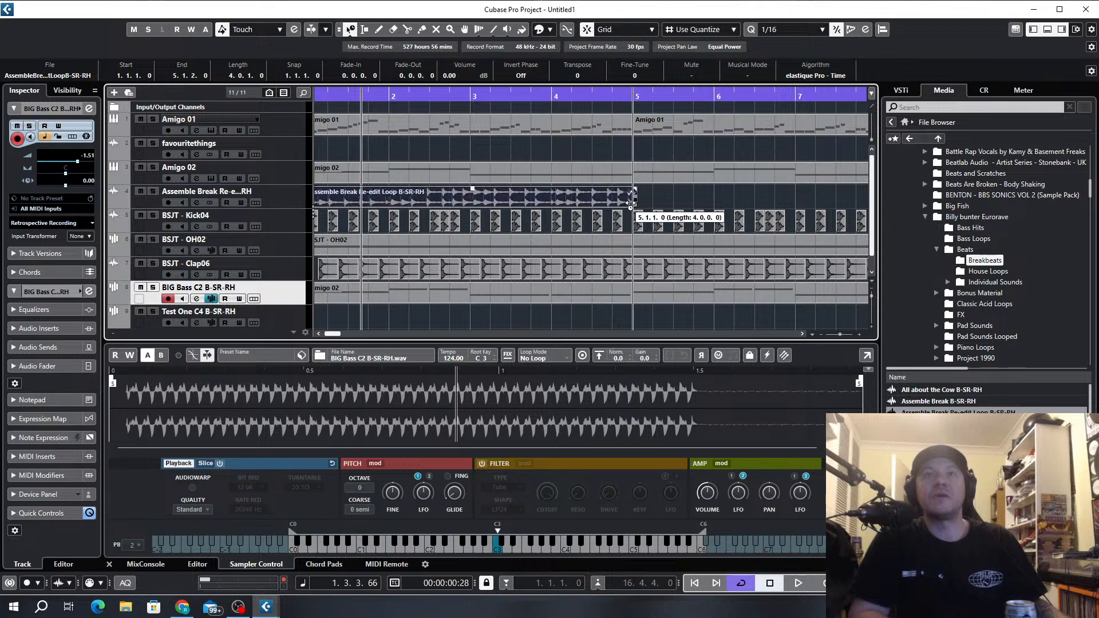
Move the Assemble Break track above Amigo 01, loop the range around its four-bar event, and play it soloed.
{"action": "left_click_drag", "start_coordinate": [273, 140], "coordinate": [273, 148]}
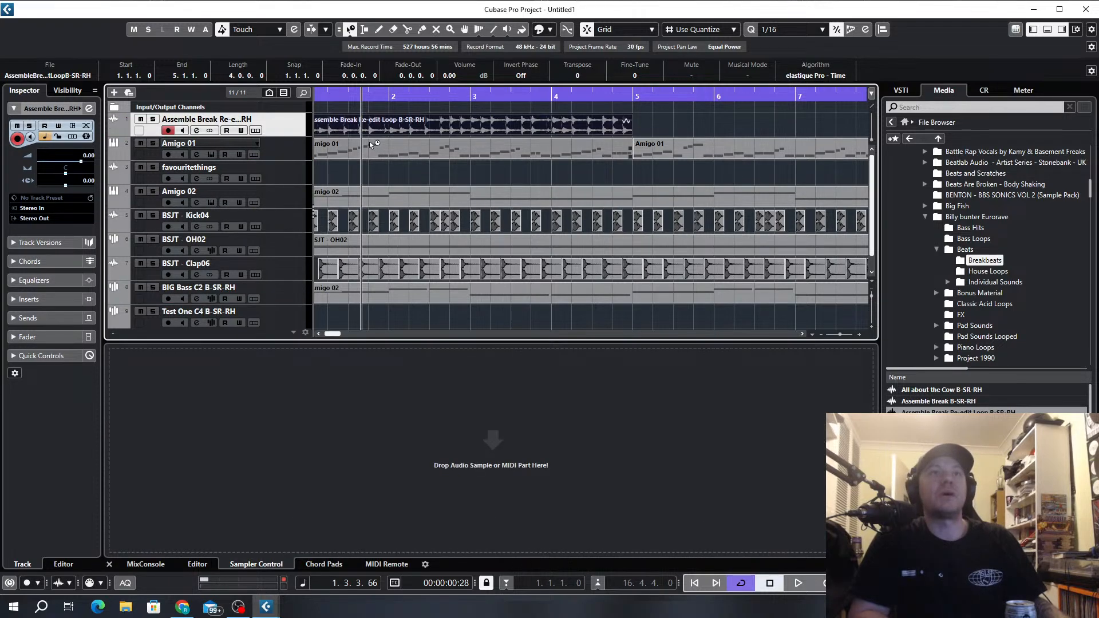
{"action": "key", "text": "p"}
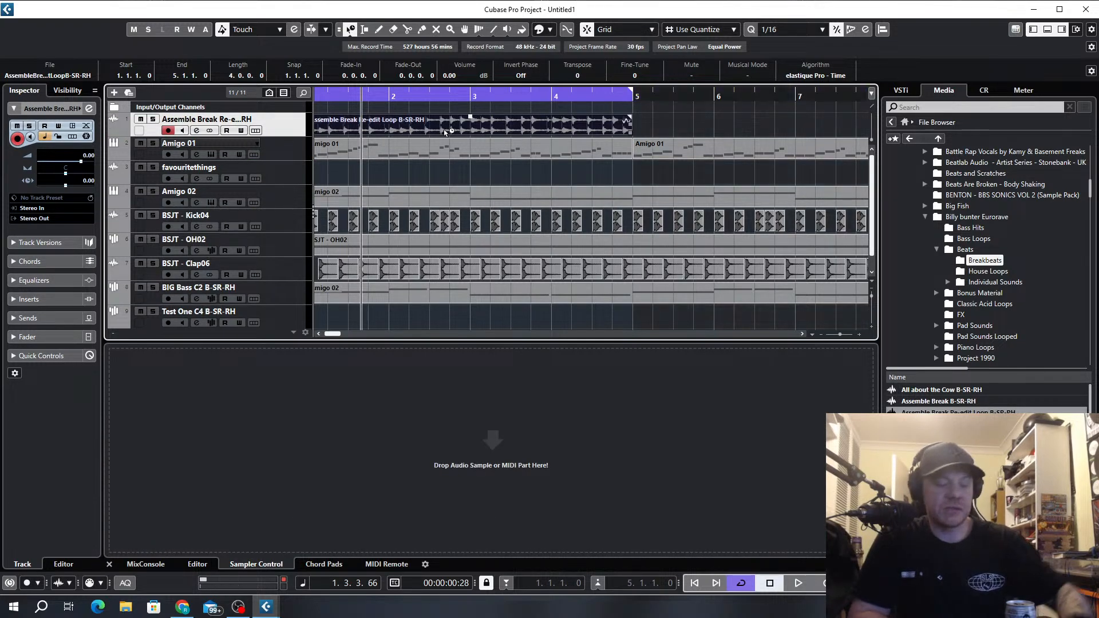
{"action": "left_click", "coordinate": [153, 119]}
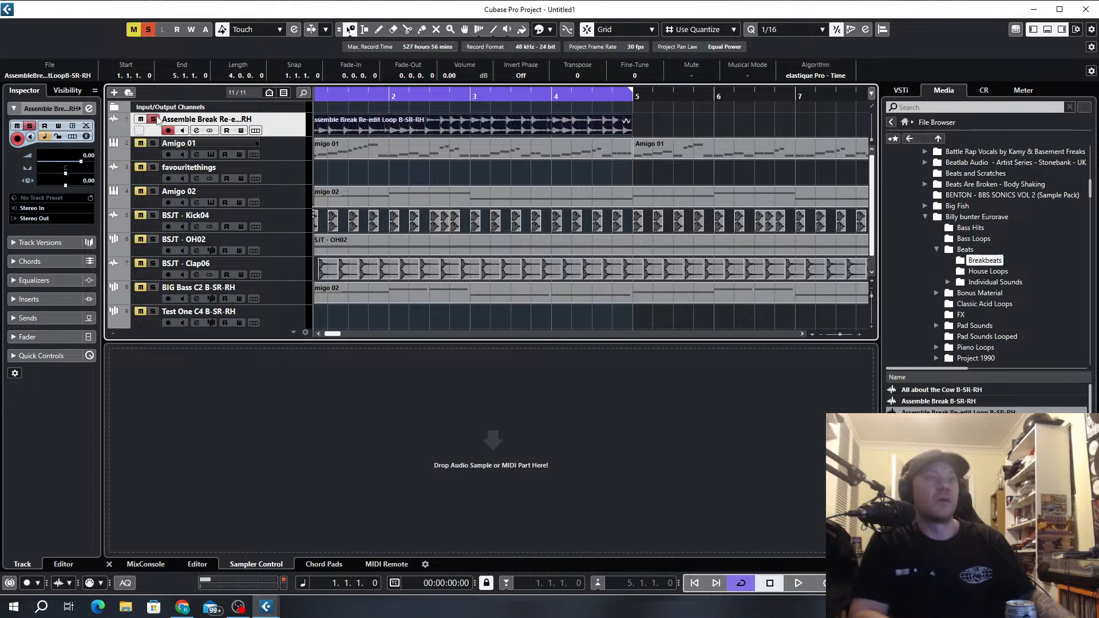
{"action": "key", "text": "space"}
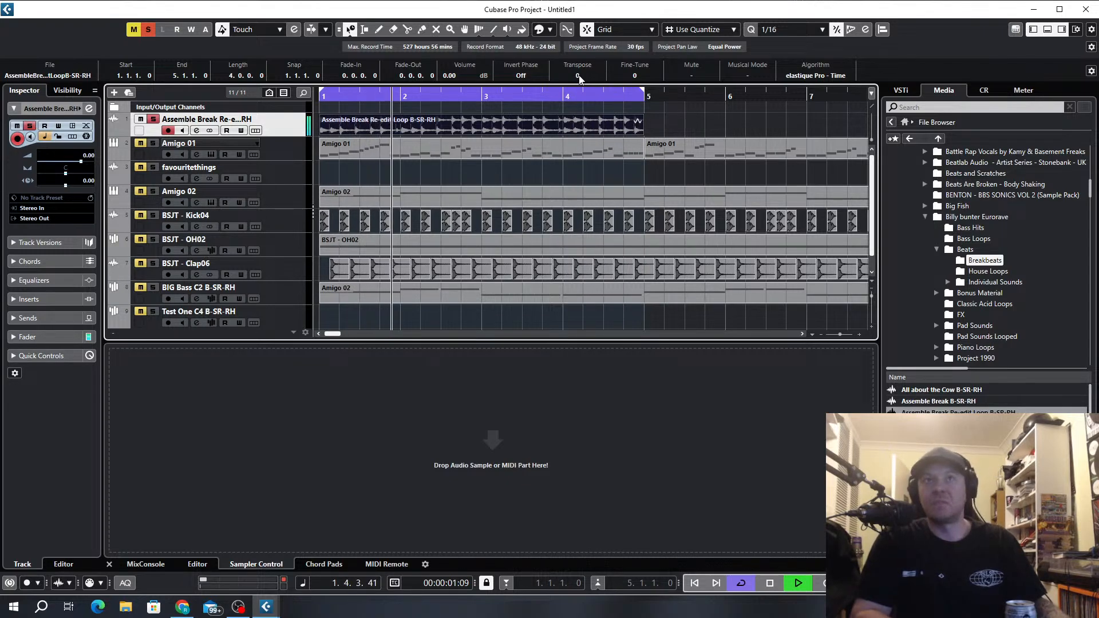
Try different transpositions on the playing break loop and set its transpose value to -1.
{"action": "scroll", "coordinate": [580, 78], "scroll_direction": "down", "scroll_amount": 5}
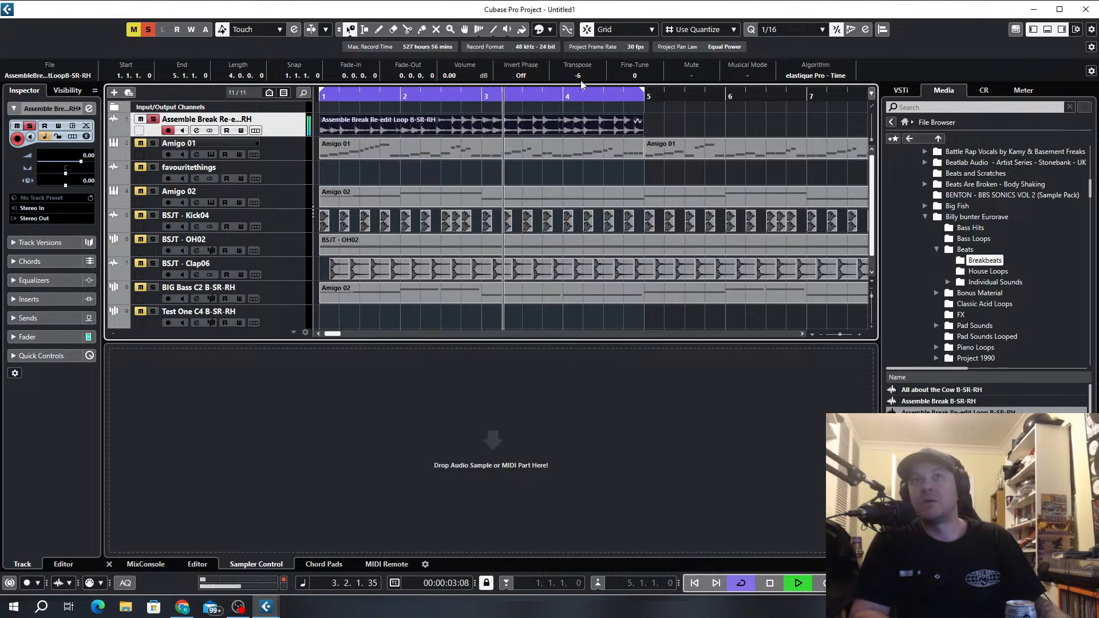
{"action": "scroll", "coordinate": [580, 79], "scroll_direction": "up", "scroll_amount": 3}
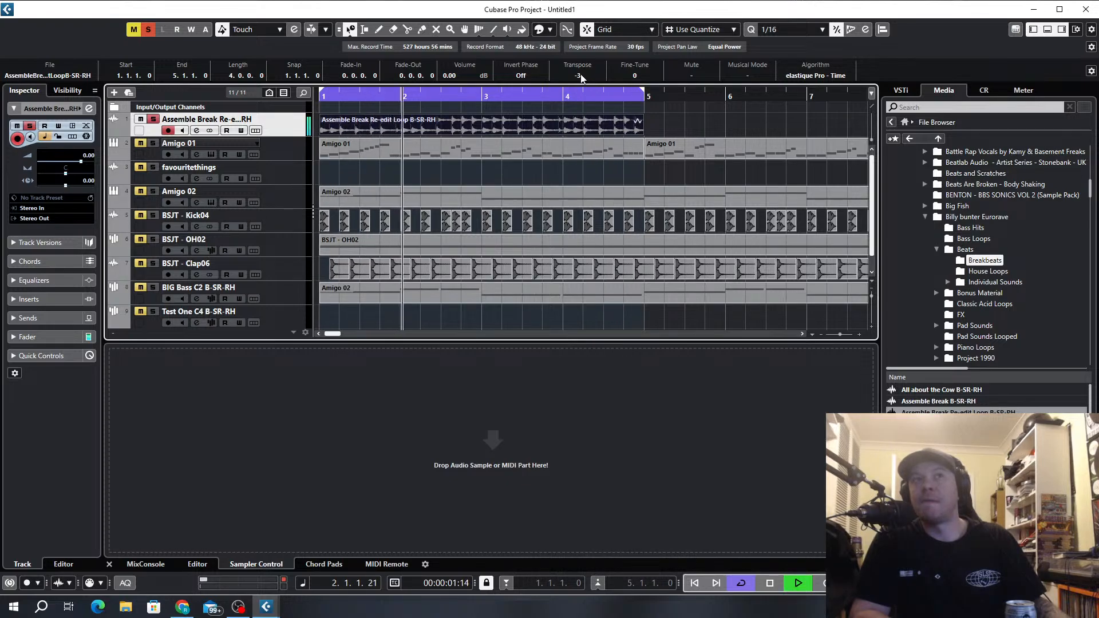
{"action": "scroll", "coordinate": [580, 78], "scroll_direction": "down", "scroll_amount": 1}
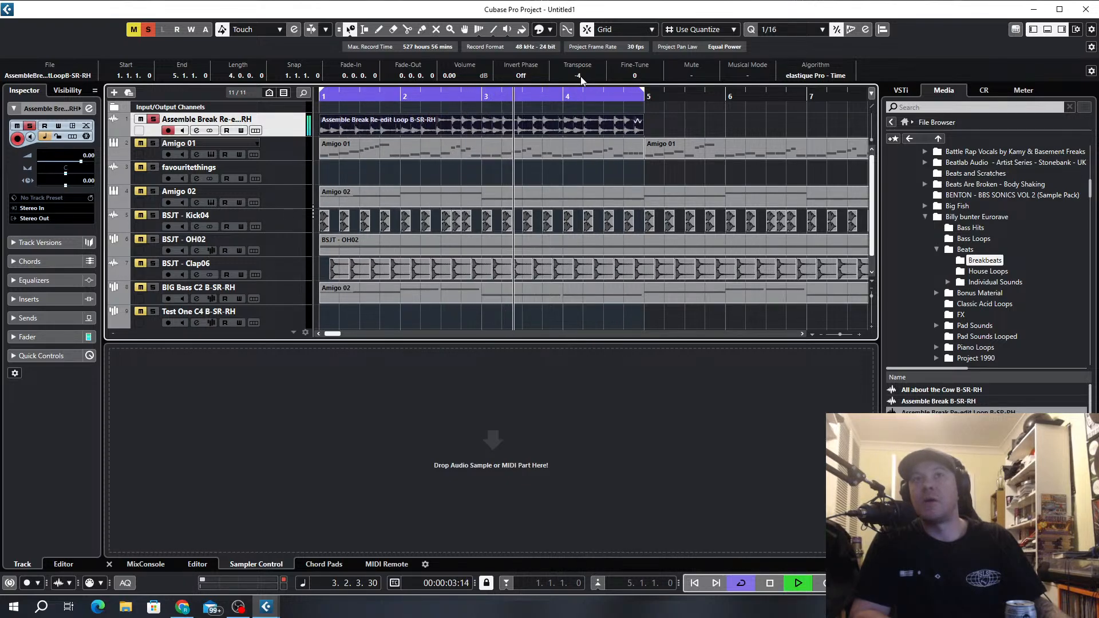
{"action": "scroll", "coordinate": [582, 79], "scroll_direction": "up", "scroll_amount": 2}
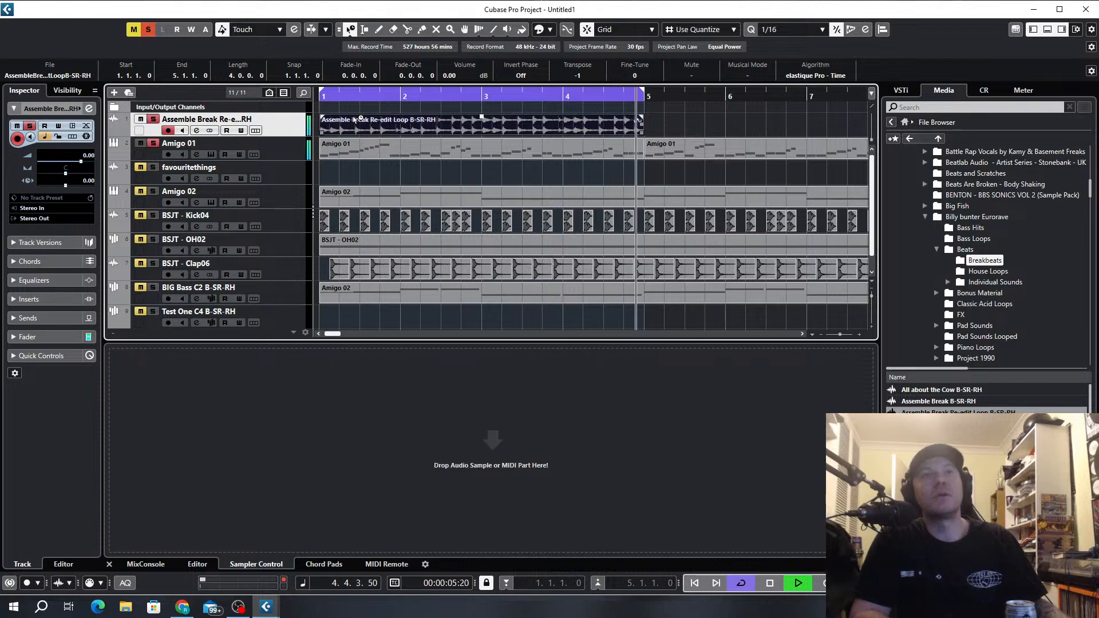
Add the Frequency equalizer as the Assemble Break track's first insert effect.
{"action": "key", "text": "e"}
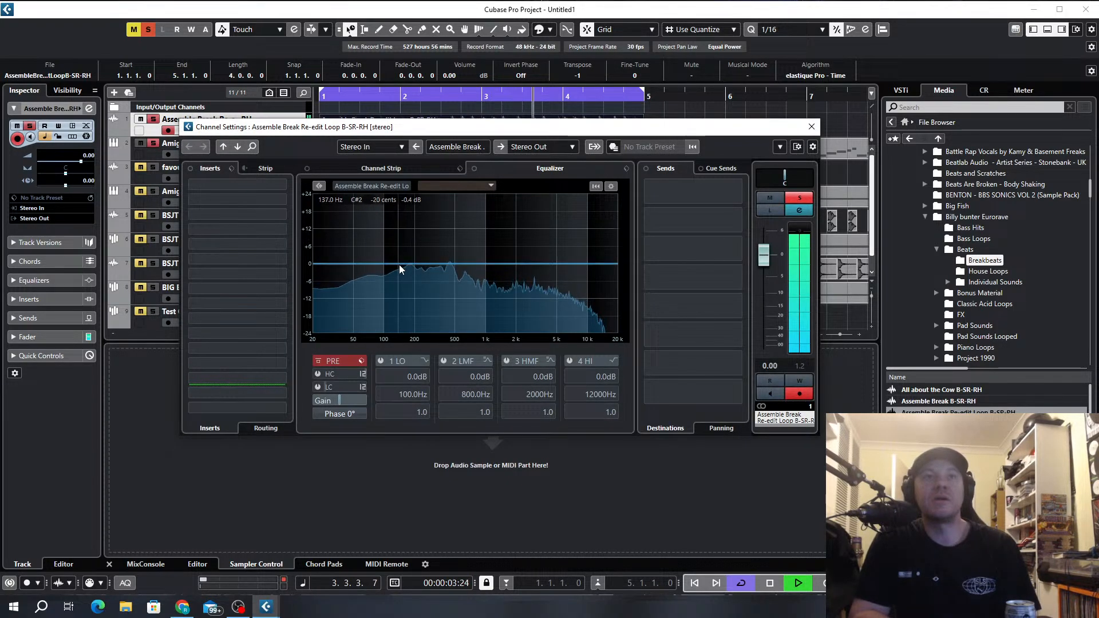
{"action": "left_click", "coordinate": [275, 186]}
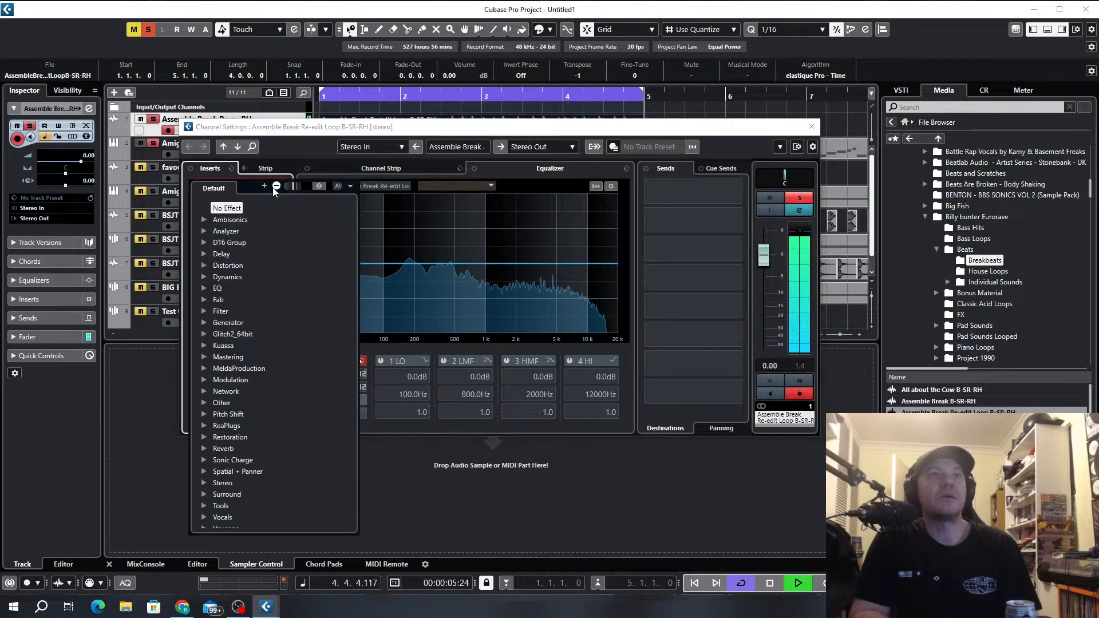
{"action": "left_click", "coordinate": [217, 288]}
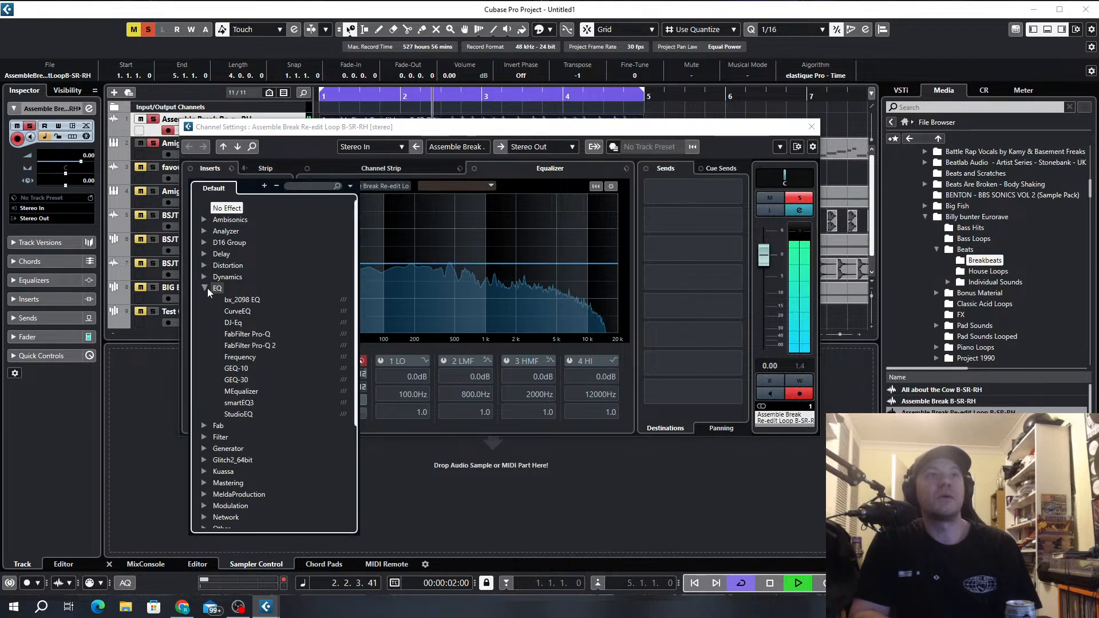
{"action": "left_click", "coordinate": [243, 357]}
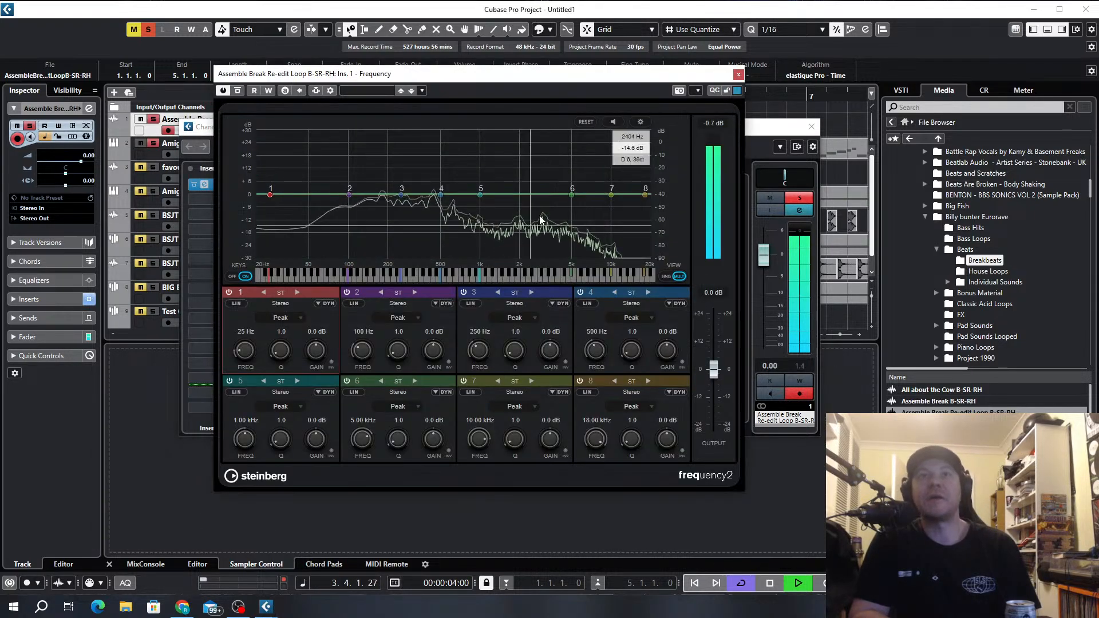
Shape the break's equalizer with band 1 as Cut 48 at 103 Hz, band 4 at 333 Hz and -5.8 dB, band 6 at 2.55 kHz and 2.1 dB.
{"action": "left_click", "coordinate": [292, 317]}
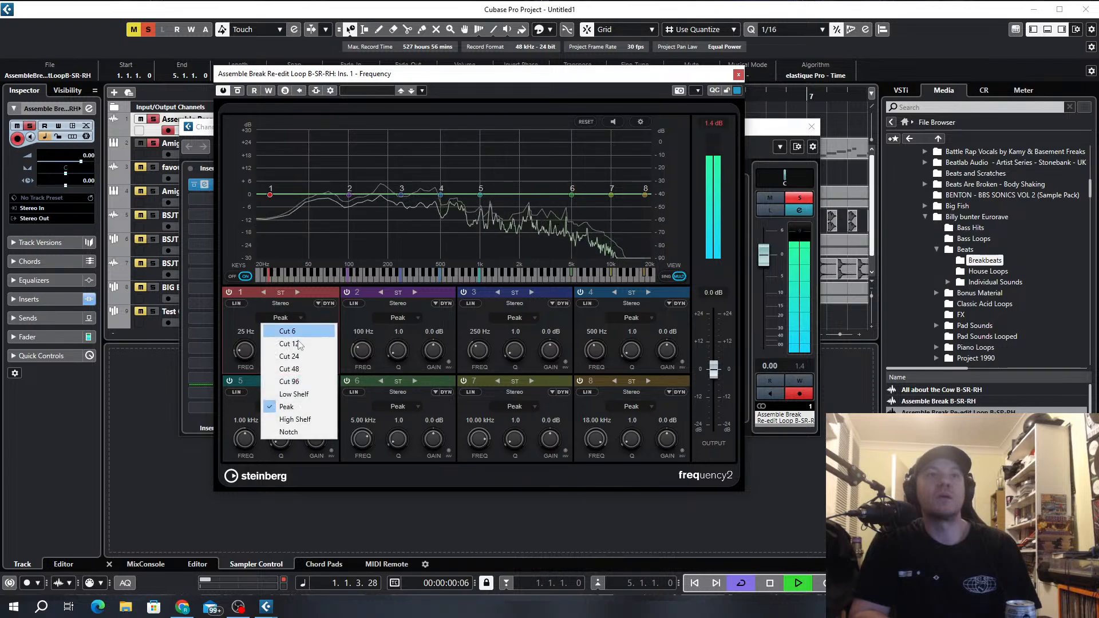
{"action": "left_click", "coordinate": [296, 369]}
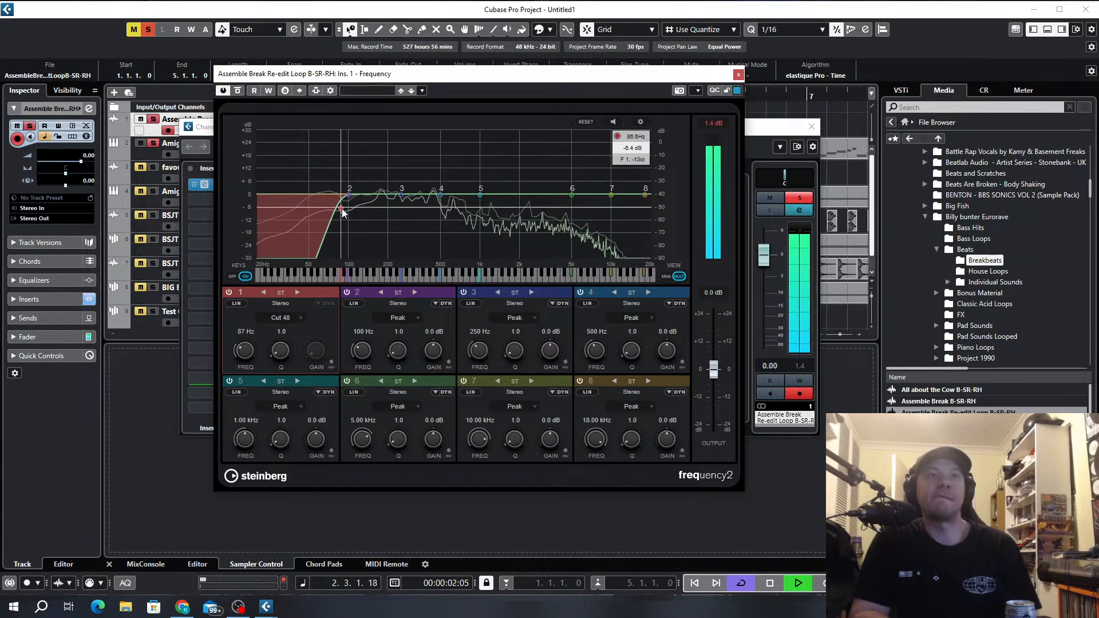
{"action": "left_click_drag", "start_coordinate": [442, 196], "coordinate": [445, 208]}
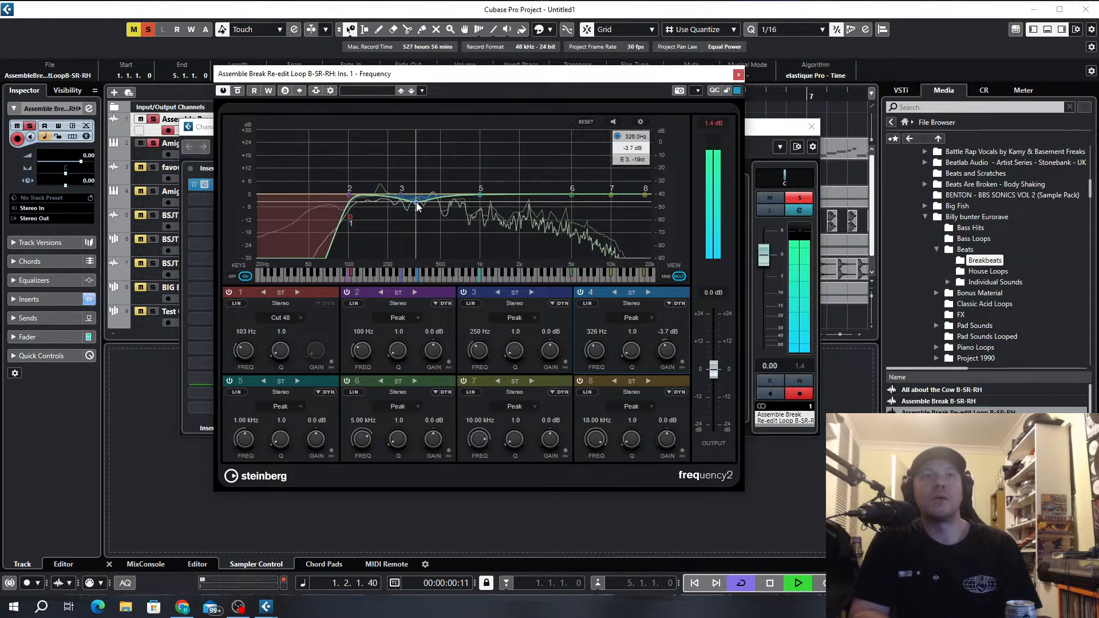
{"action": "left_click_drag", "start_coordinate": [419, 209], "coordinate": [418, 209]}
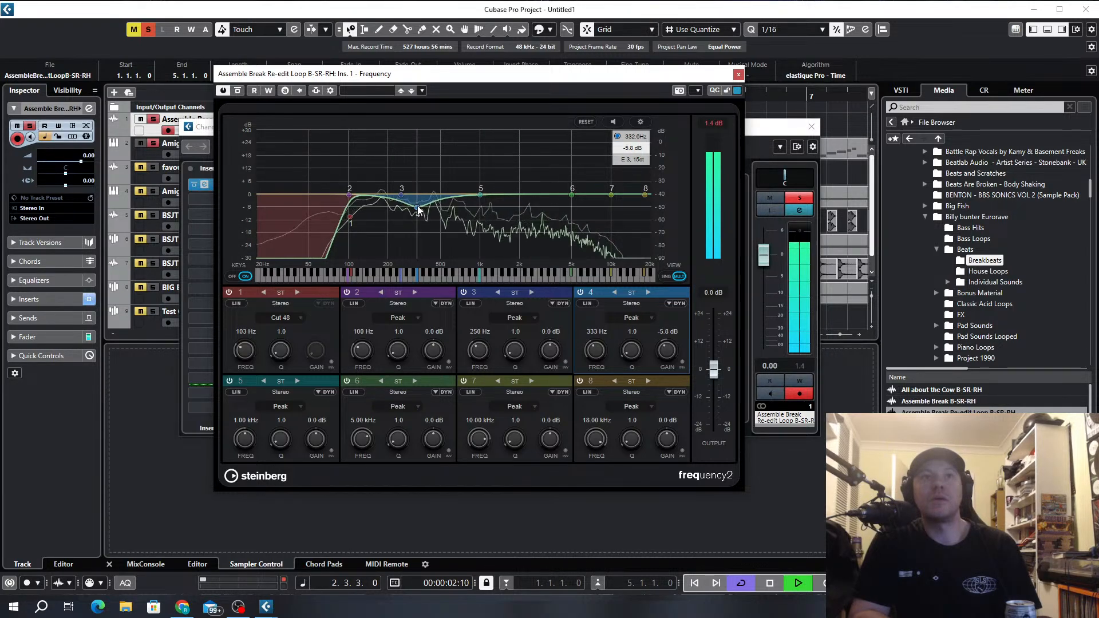
{"action": "left_click_drag", "start_coordinate": [572, 195], "coordinate": [544, 179]}
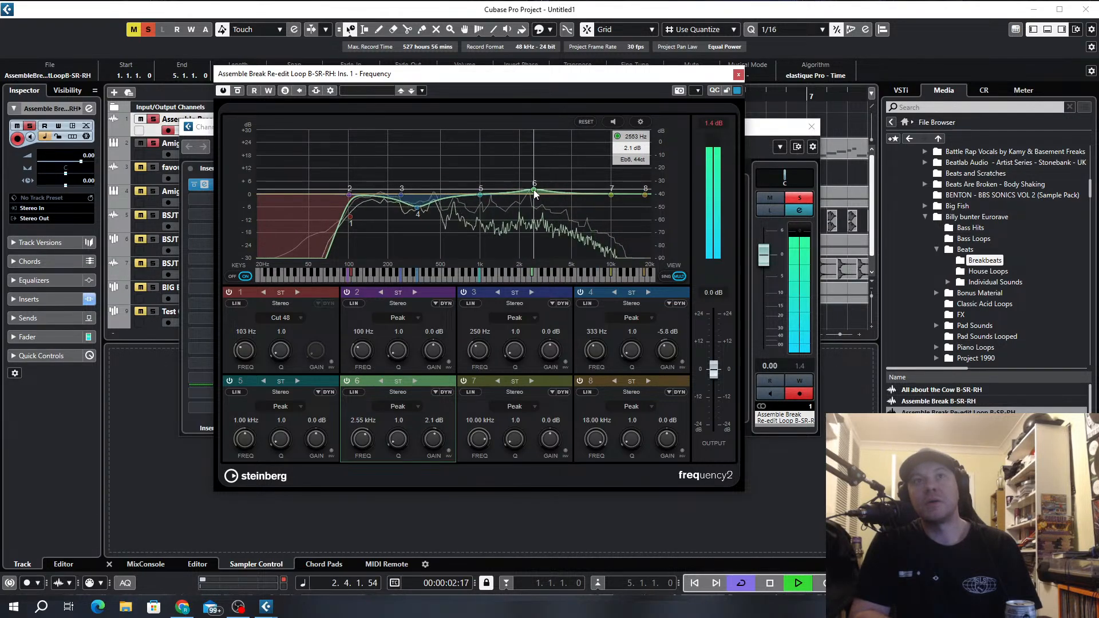
Change the break equalizer's band 6 to 2.68 kHz and -3.5 dB, and close the equalizer and channel settings.
{"action": "left_click_drag", "start_coordinate": [535, 200], "coordinate": [538, 206]}
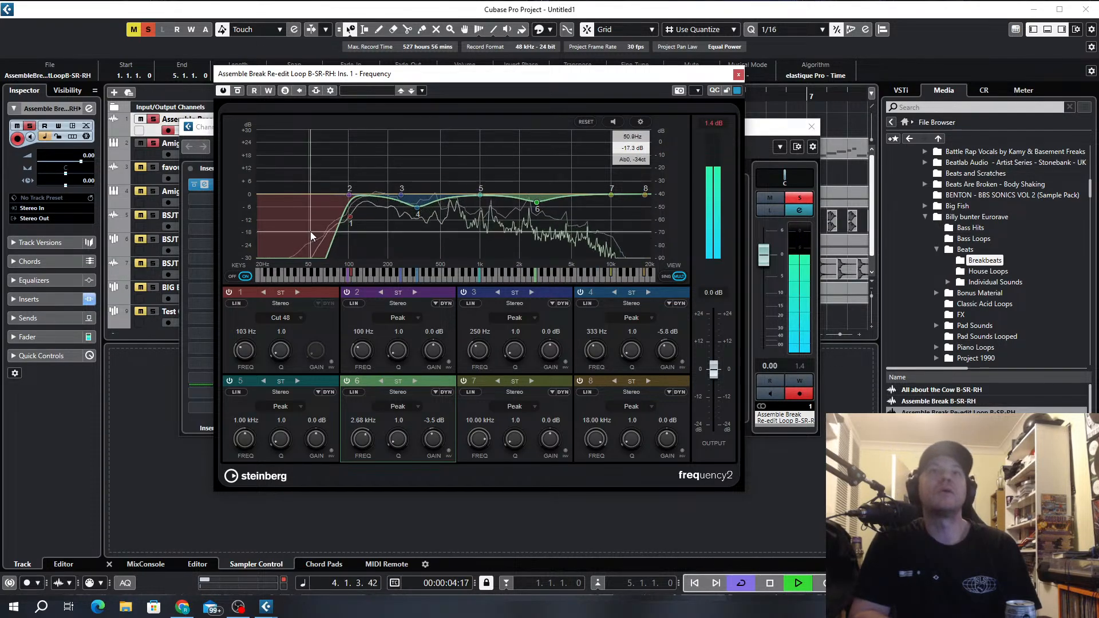
{"action": "left_click", "coordinate": [738, 74]}
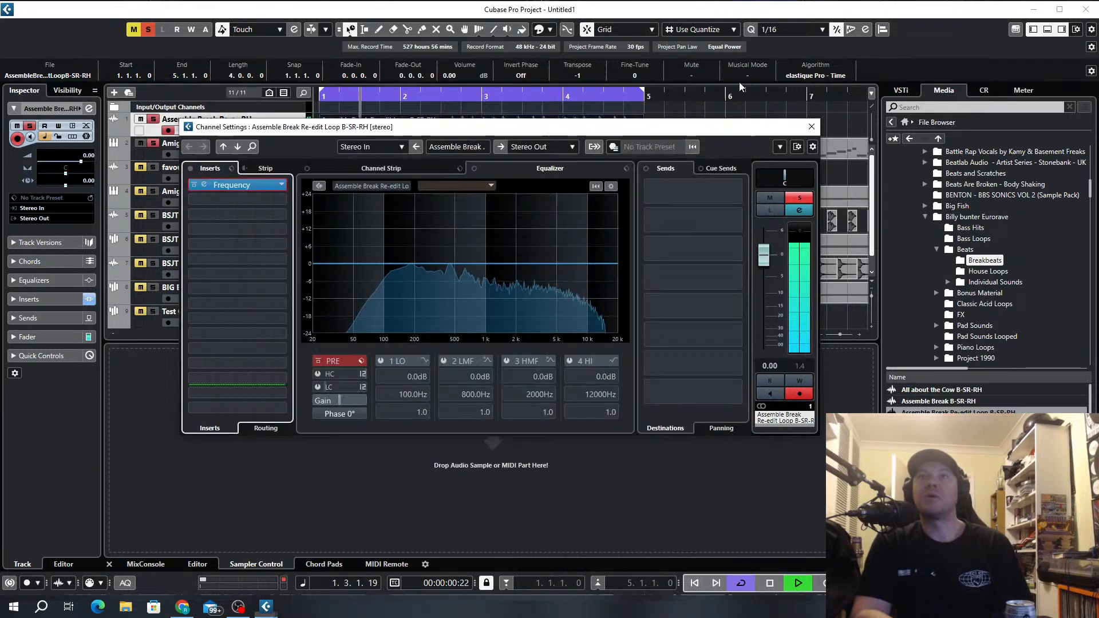
{"action": "left_click", "coordinate": [811, 127]}
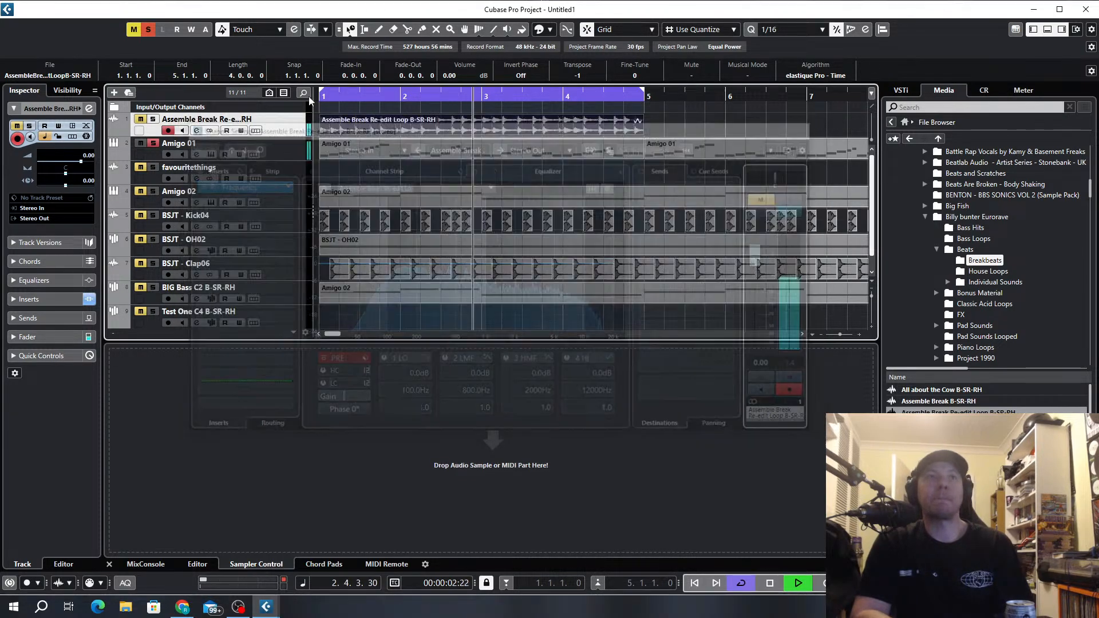
Solo the Assemble Break track together with the BSJT Kick04, OH02 and Clap06 tracks to hear them combined.
{"action": "left_click", "coordinate": [153, 120]}
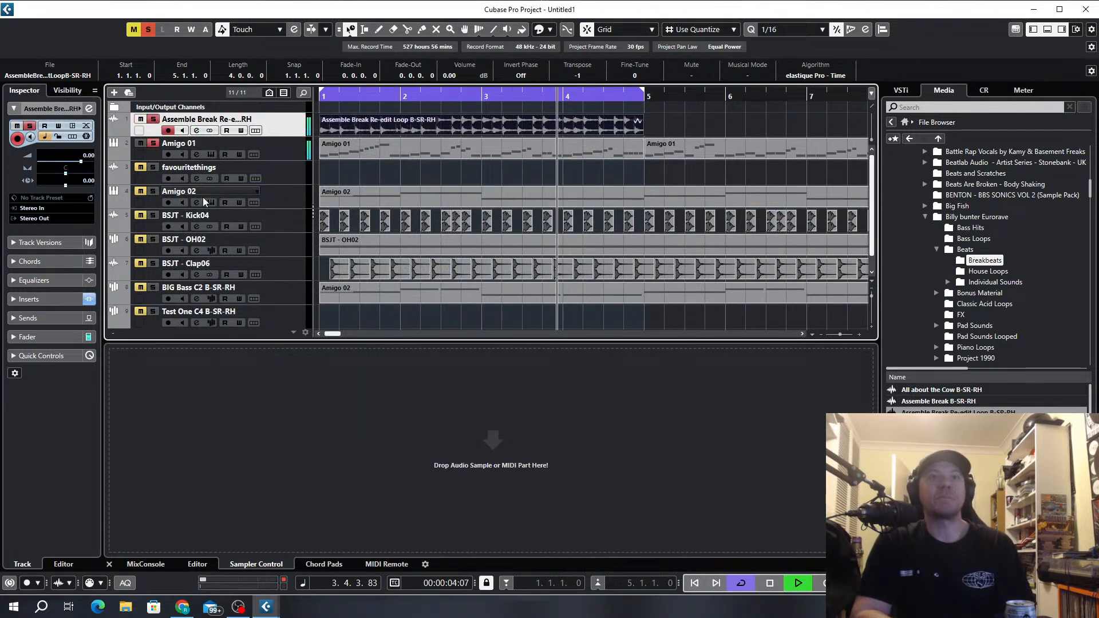
{"action": "left_click", "coordinate": [154, 217]}
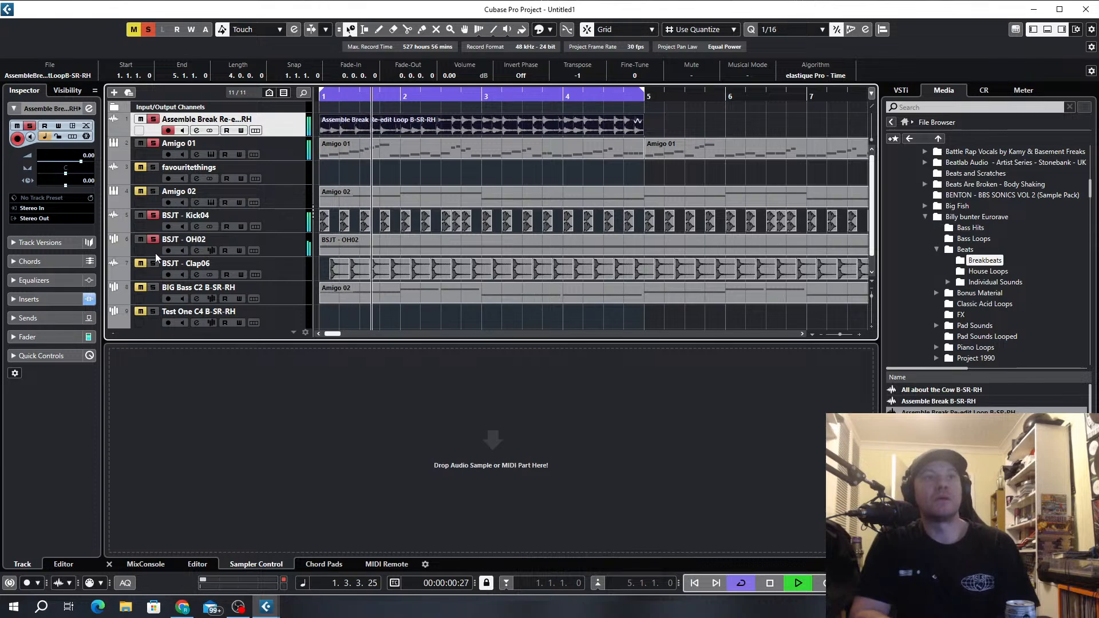
{"action": "left_click", "coordinate": [153, 239]}
{"action": "left_click", "coordinate": [153, 264]}
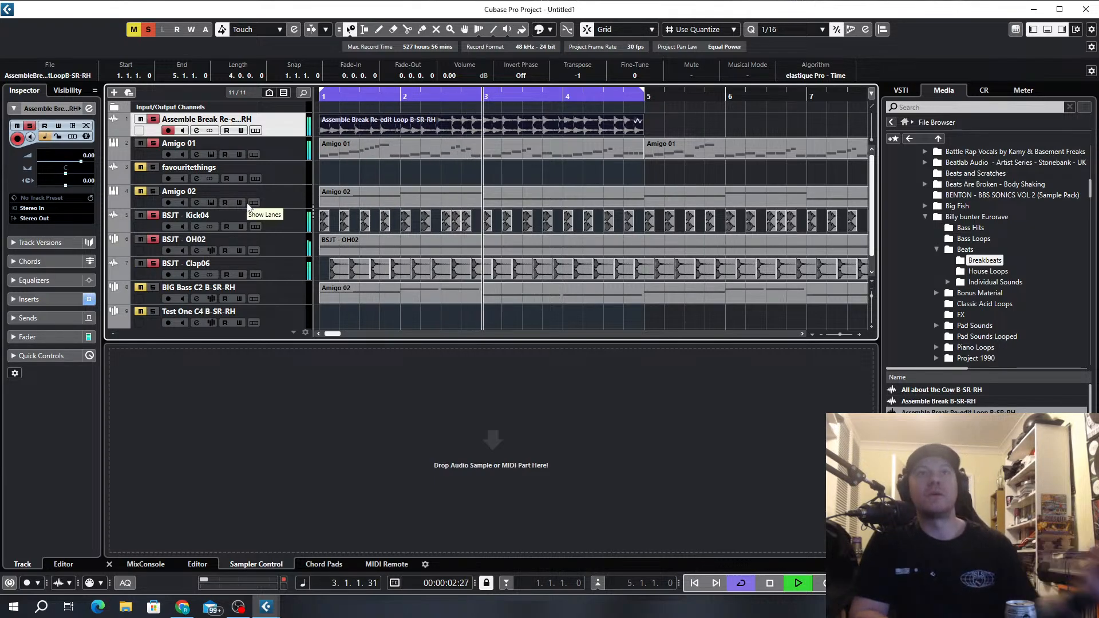
Stop playback and replace the event on the Assemble Break track with the E-Charger B-SR-RH breakbeat, starting at bar 1.
{"action": "left_click", "coordinate": [961, 402]}
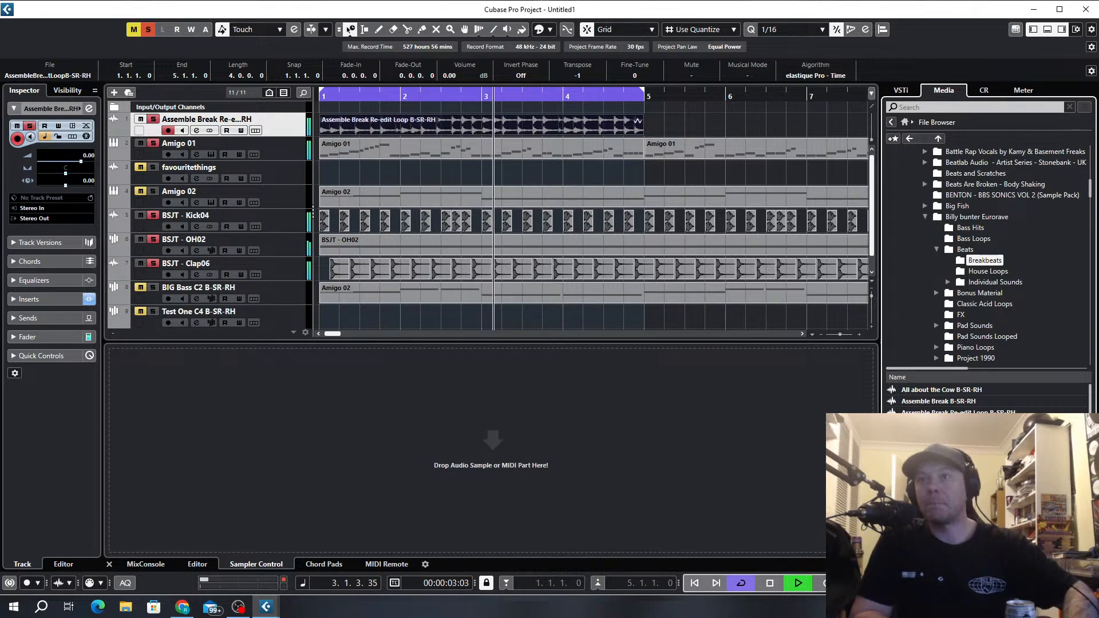
{"action": "left_click", "coordinate": [459, 124]}
{"action": "key", "text": "Delete"}
{"action": "key", "text": "space"}
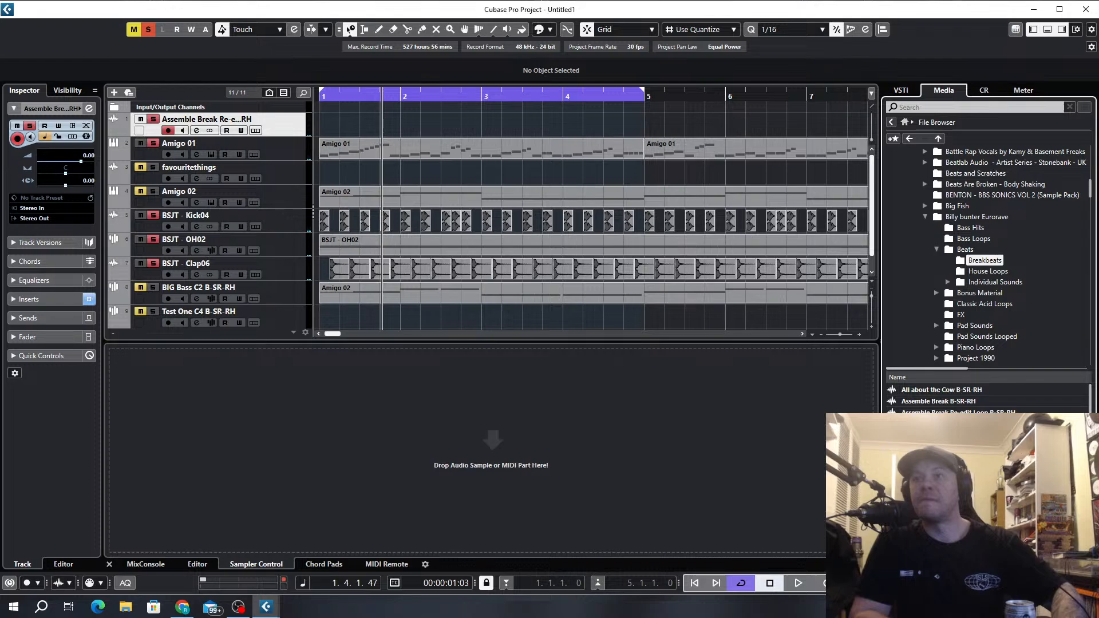
{"action": "key", "text": "Down"}
{"action": "key", "text": "Down"}
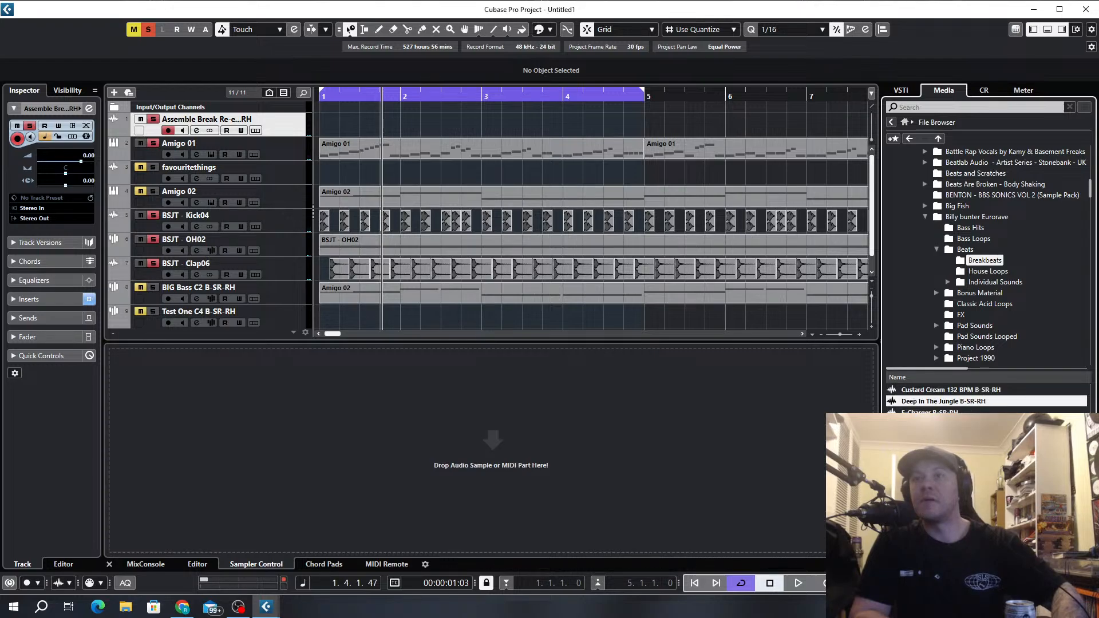
{"action": "key", "text": "Down"}
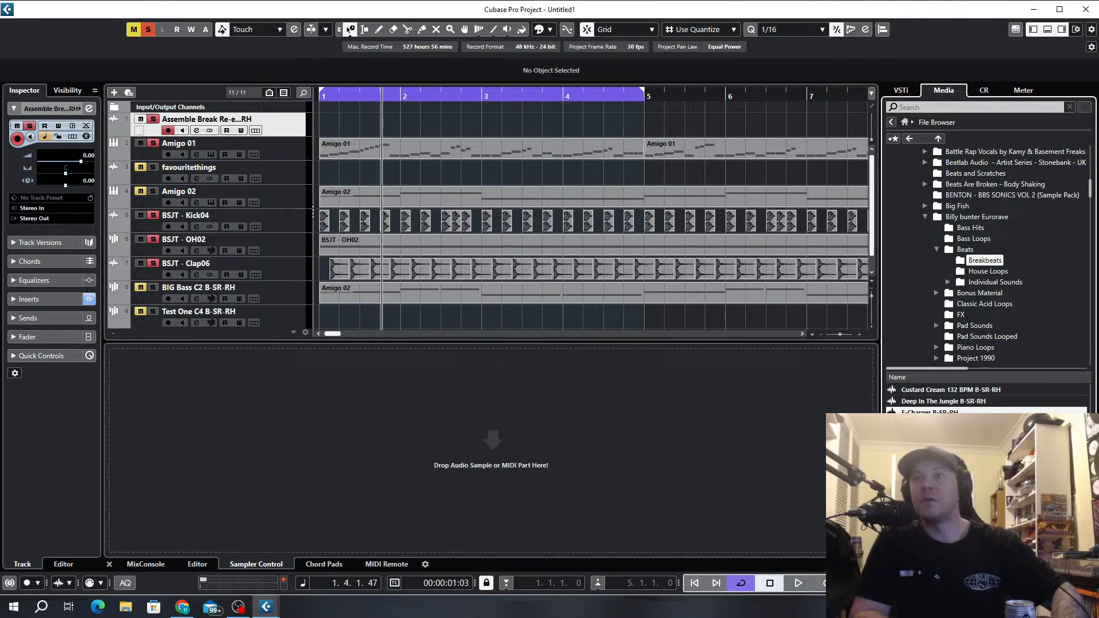
{"action": "left_click_drag", "start_coordinate": [962, 411], "coordinate": [323, 125]}
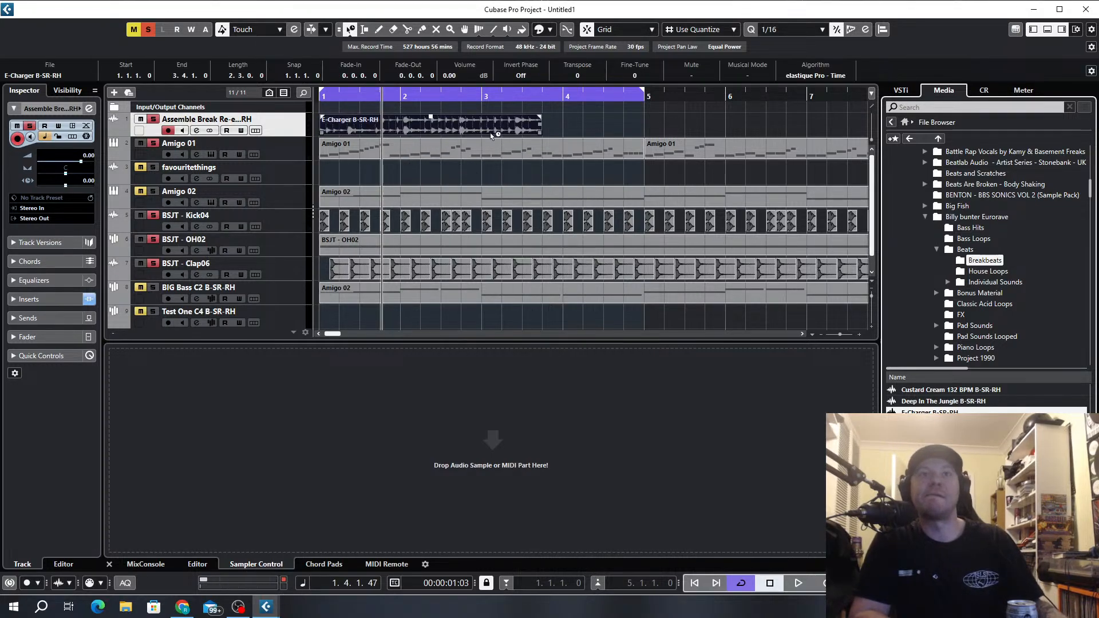
Time-stretch the E-Charger event to exactly two bars, duplicate it once to fill bars 1 to 4, and play the loop.
{"action": "left_click_drag", "start_coordinate": [539, 134], "coordinate": [479, 131]}
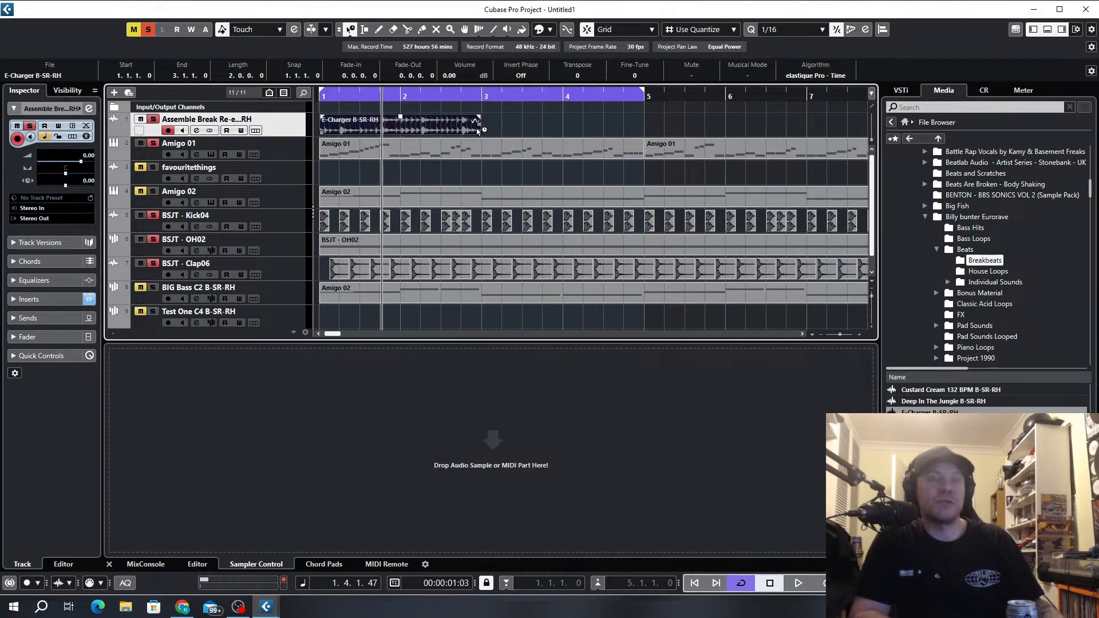
{"action": "key", "text": "ctrl+d"}
{"action": "key", "text": "space"}
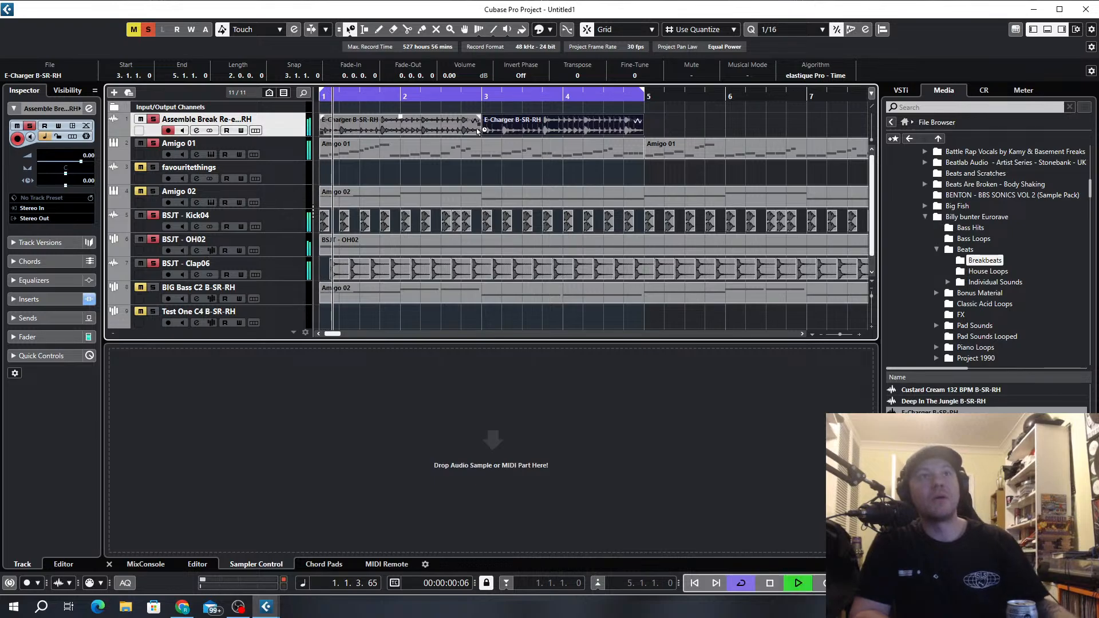
Take the Kick04, OH02 and Clap06 tracks out of solo to hear the break with Amigo 01 only.
{"action": "left_click", "coordinate": [152, 215]}
{"action": "left_click", "coordinate": [153, 239]}
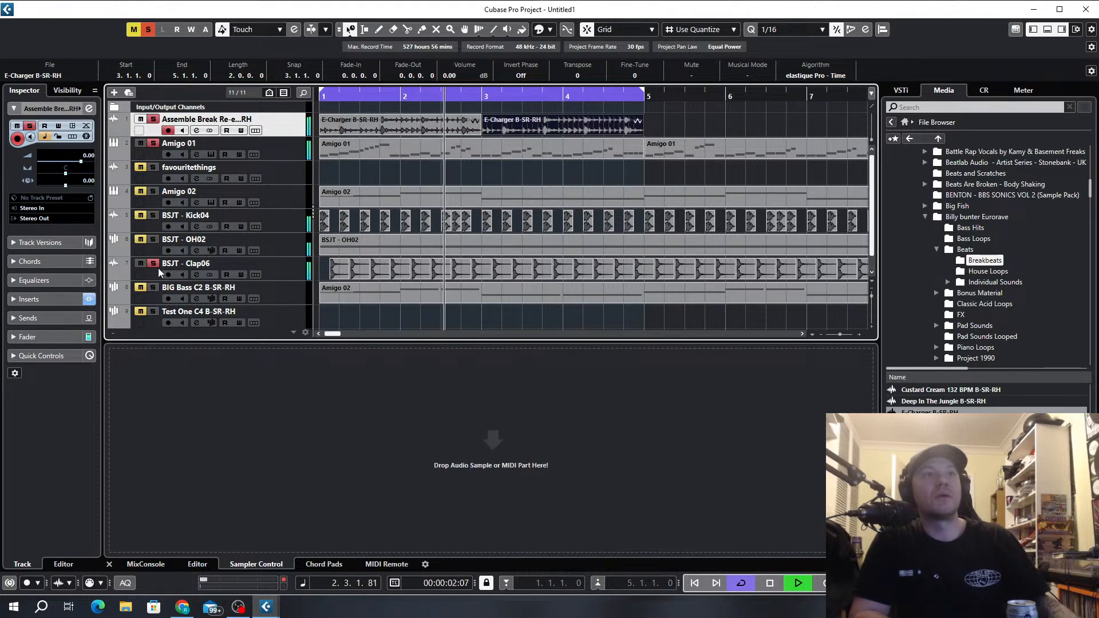
{"action": "left_click", "coordinate": [153, 263]}
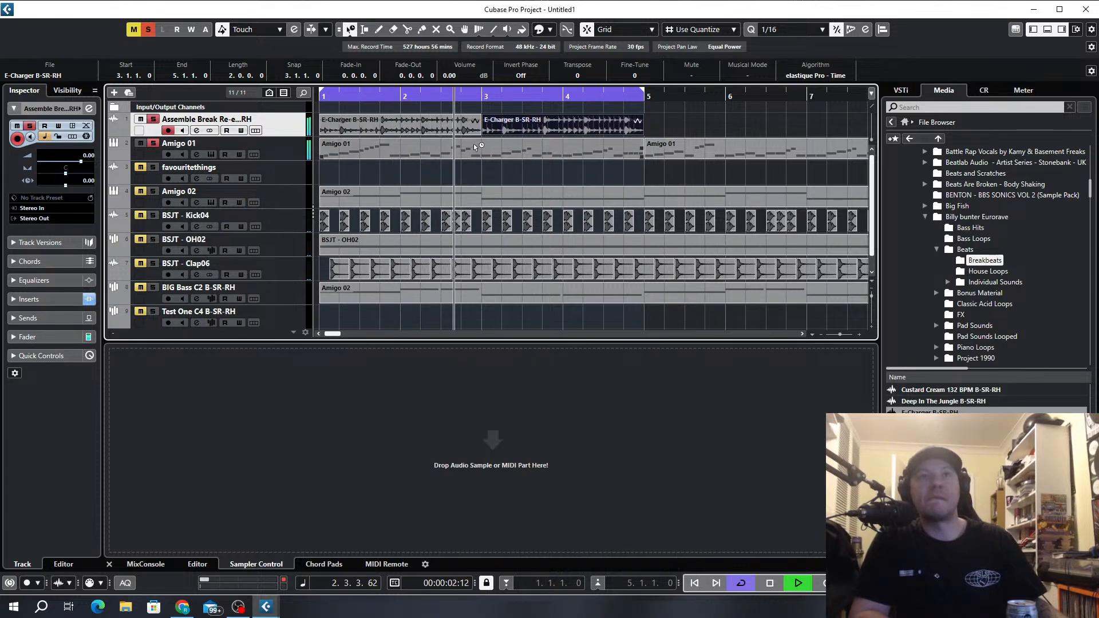
Select both E-Charger events and duplicate them three times so the break runs up to bar 17.
{"action": "key", "text": "shift+f"}
{"action": "left_click_drag", "start_coordinate": [432, 124], "coordinate": [318, 124]}
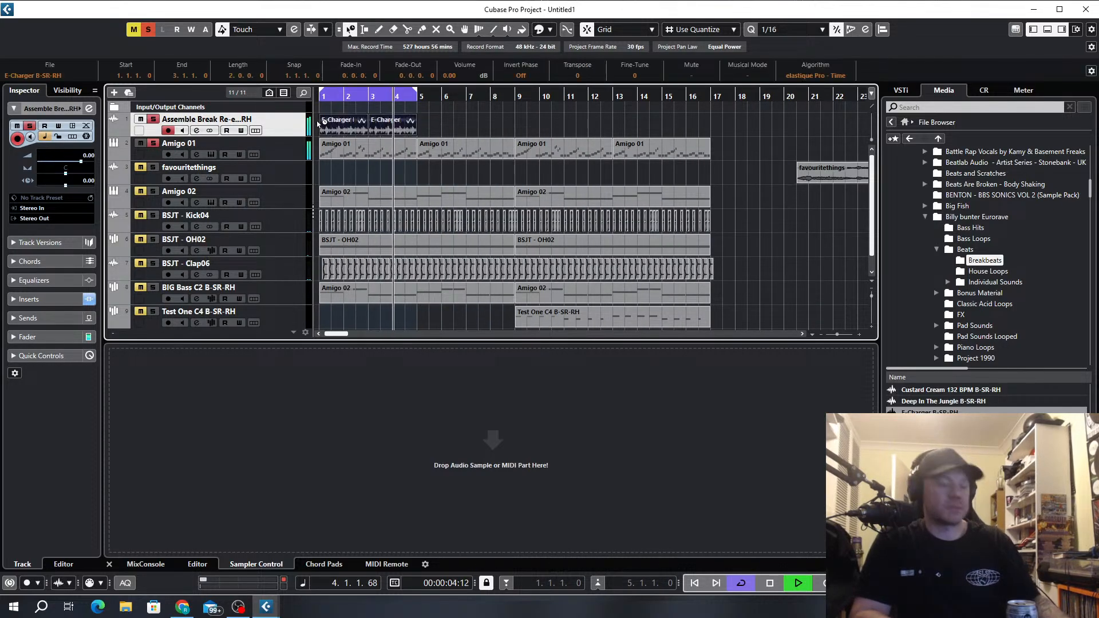
{"action": "key", "text": "ctrl+d"}
{"action": "key", "text": "ctrl+d"}
{"action": "key", "text": "ctrl+d"}
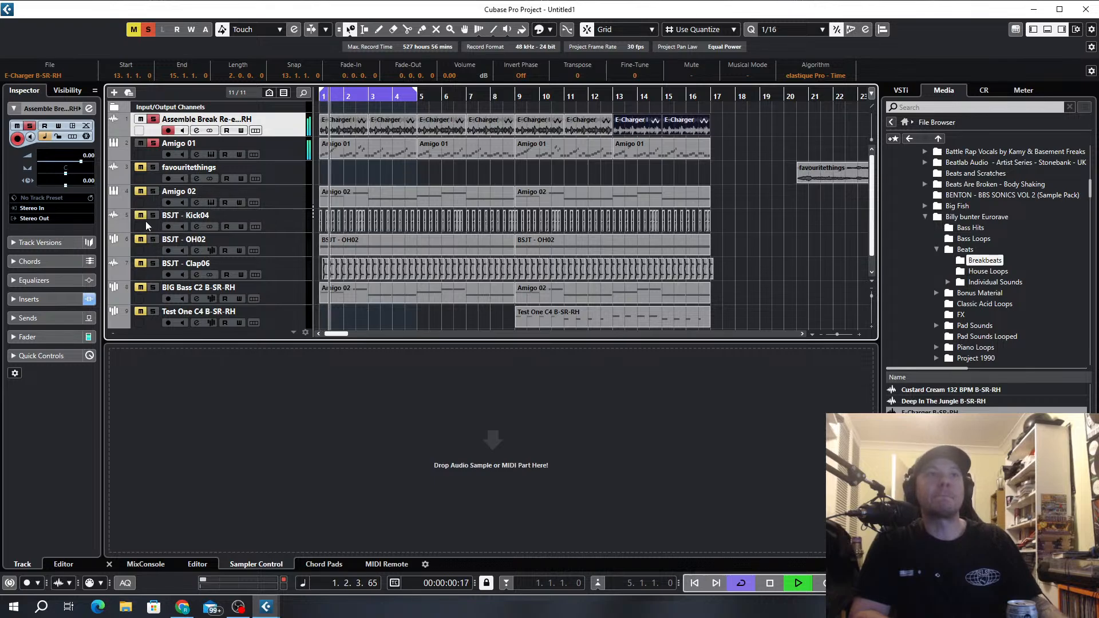
Solo the drum tracks and reorder them with Kick04 first, Clap06 second, and OH02 directly below the Assemble Break track.
{"action": "left_click", "coordinate": [154, 215]}
{"action": "left_click_drag", "start_coordinate": [270, 218], "coordinate": [273, 119]}
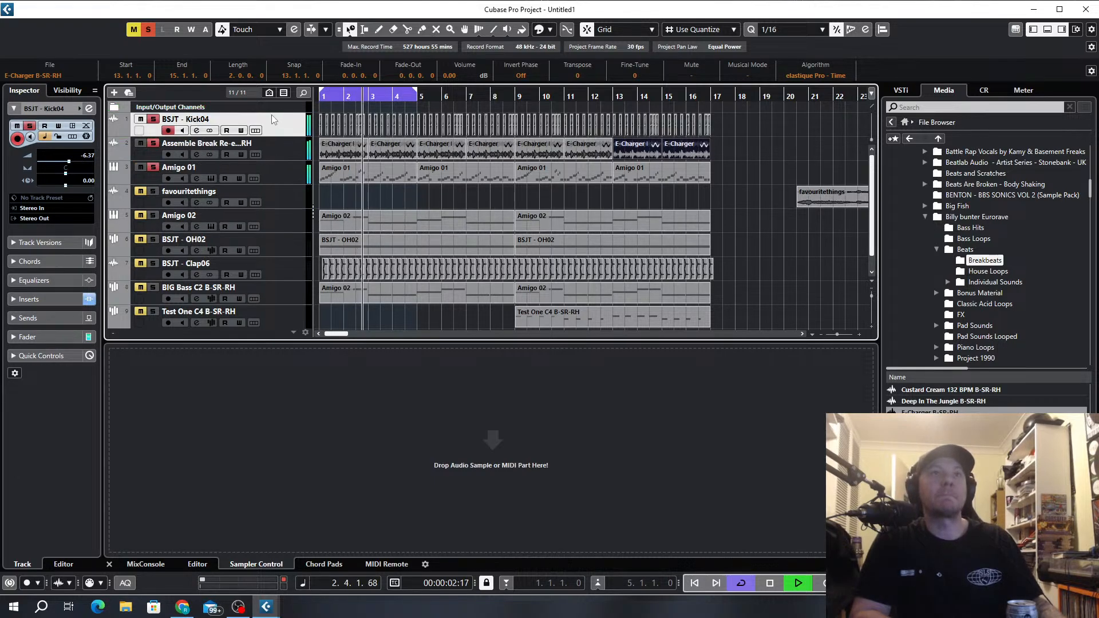
{"action": "left_click_drag", "start_coordinate": [290, 239], "coordinate": [279, 170]}
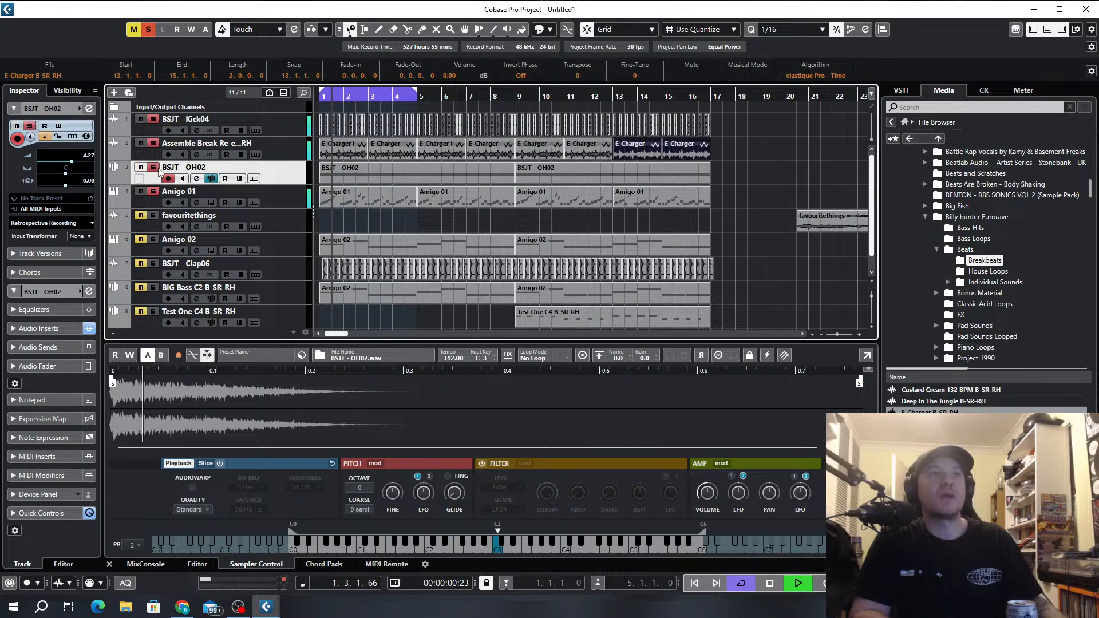
{"action": "left_click", "coordinate": [282, 262]}
{"action": "left_click_drag", "start_coordinate": [276, 255], "coordinate": [141, 137]}
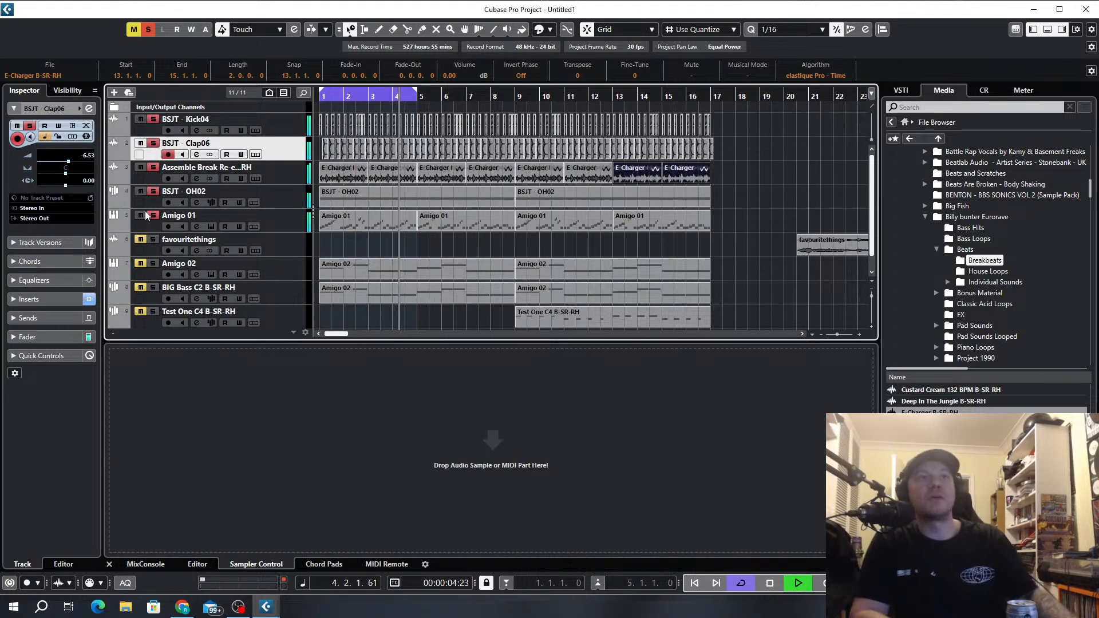
Add Amigo 02 to the soloed tracks and extend the loop range to bar 17.
{"action": "left_click", "coordinate": [153, 263]}
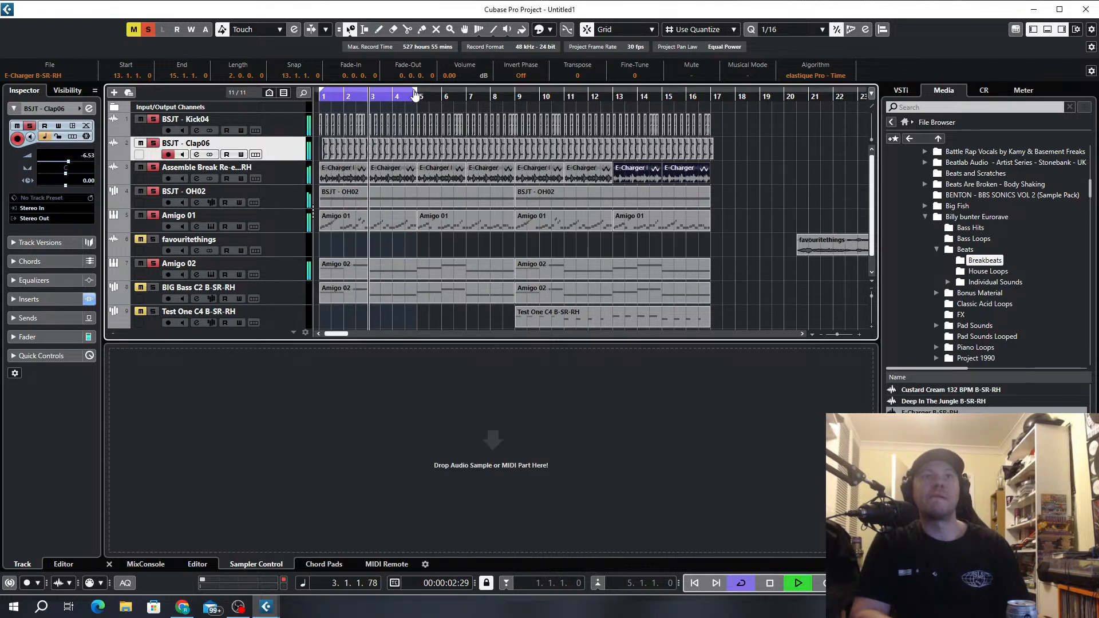
{"action": "left_click_drag", "start_coordinate": [418, 96], "coordinate": [706, 104]}
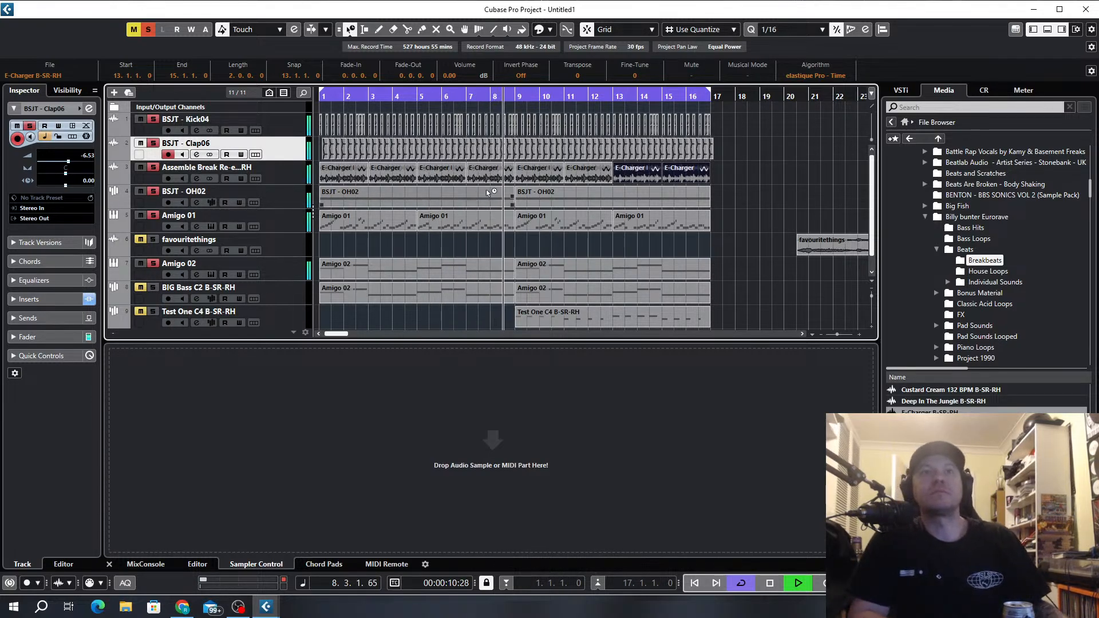
Lower the OH02 track's volume to -7.00 and transpose the E-Charger events to -1.
{"action": "left_click", "coordinate": [302, 199]}
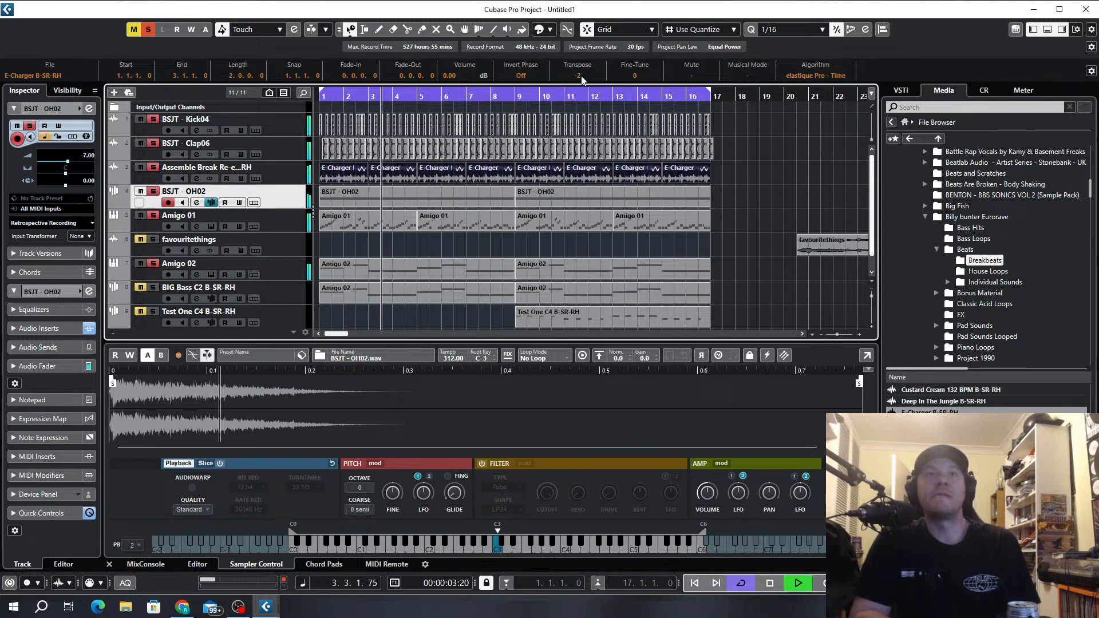
{"action": "left_click", "coordinate": [761, 175]}
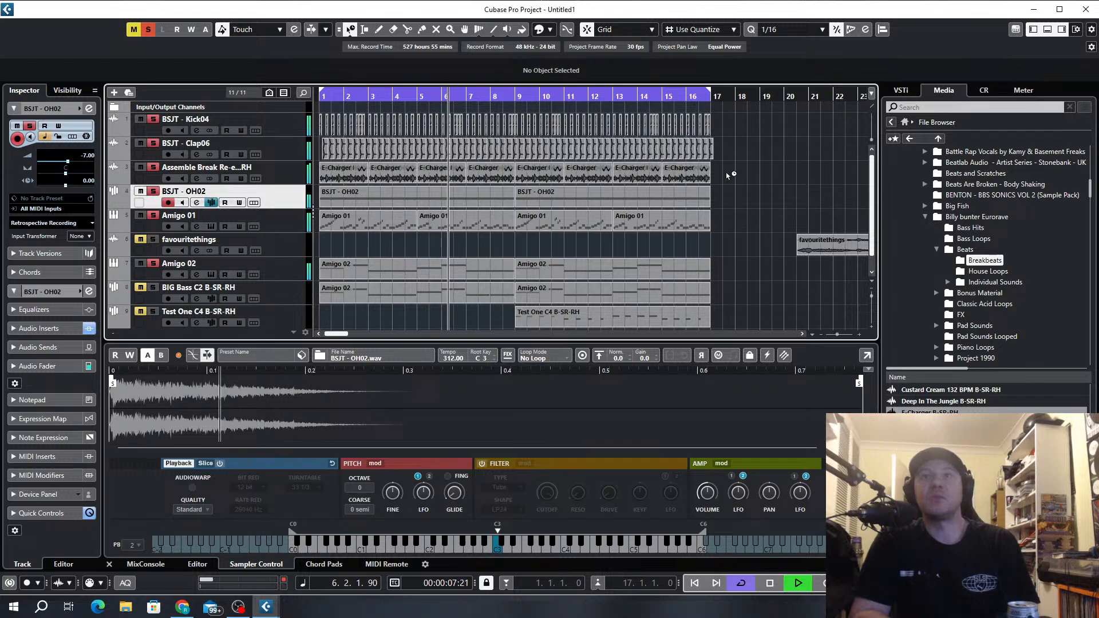
{"action": "left_click", "coordinate": [343, 175]}
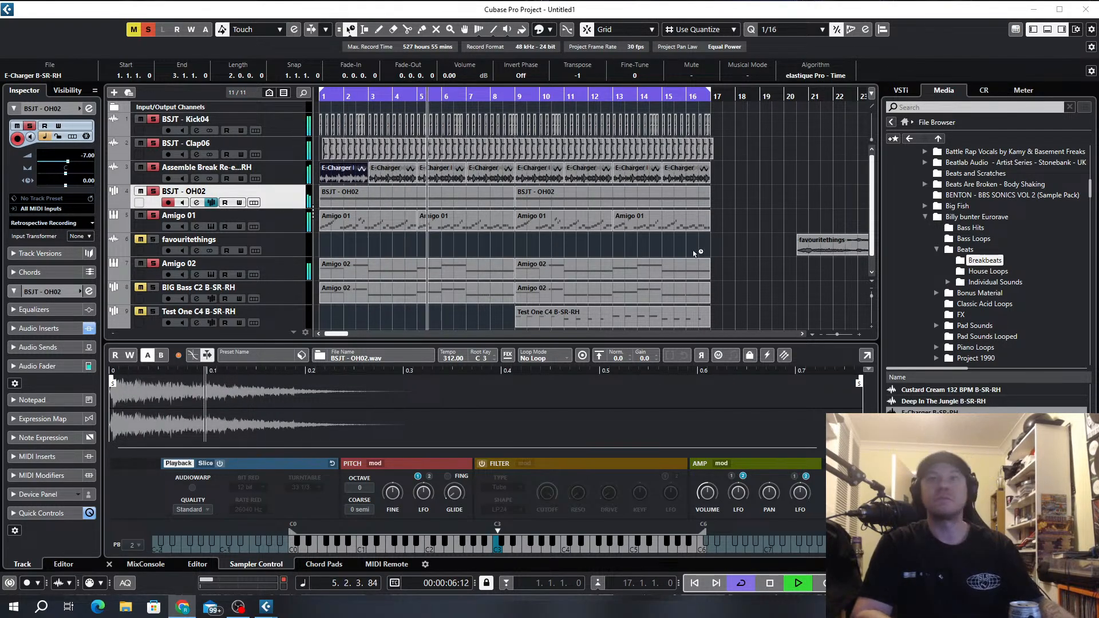
Clear all solos, hide the lower zone, and open the Test One C4 part in the Key Editor.
{"action": "left_click", "coordinate": [147, 32]}
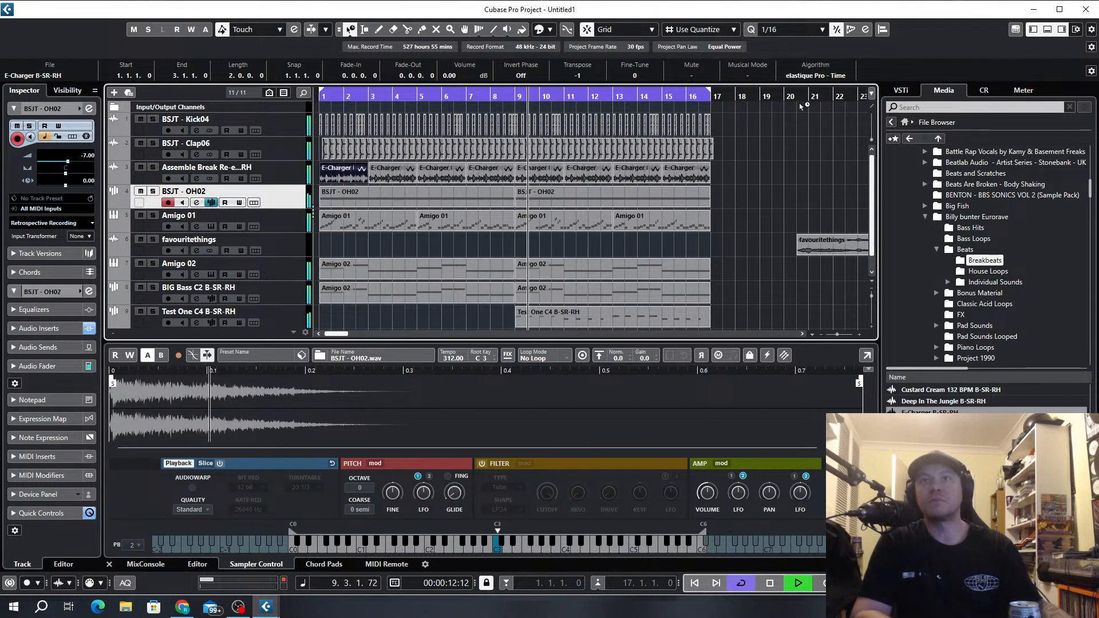
{"action": "left_click", "coordinate": [1046, 31]}
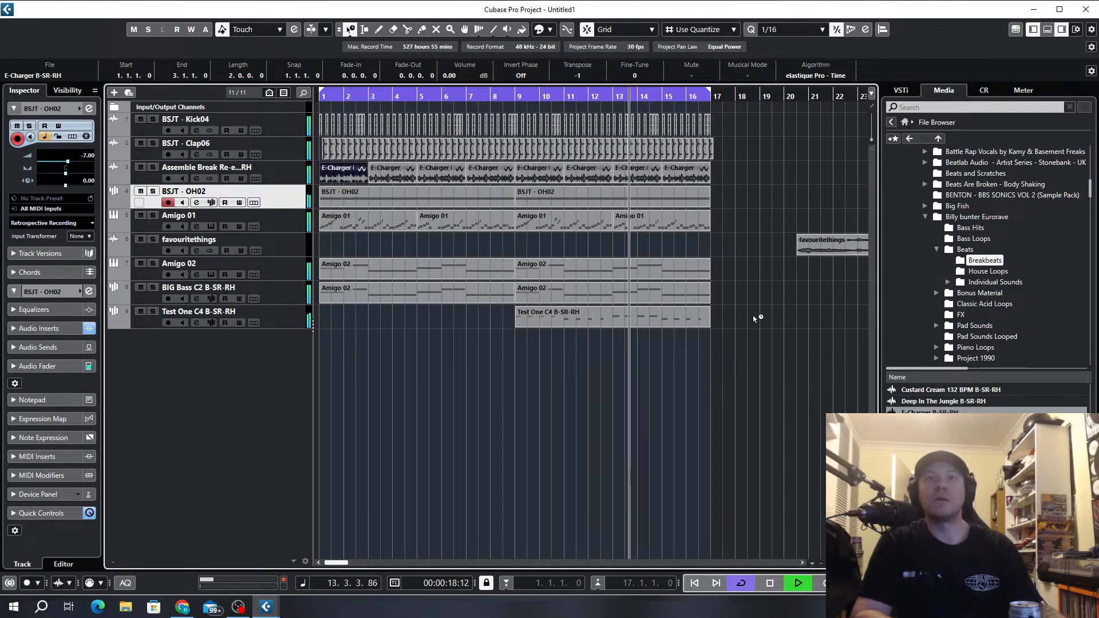
{"action": "left_click", "coordinate": [611, 318]}
{"action": "double_click", "coordinate": [610, 318]}
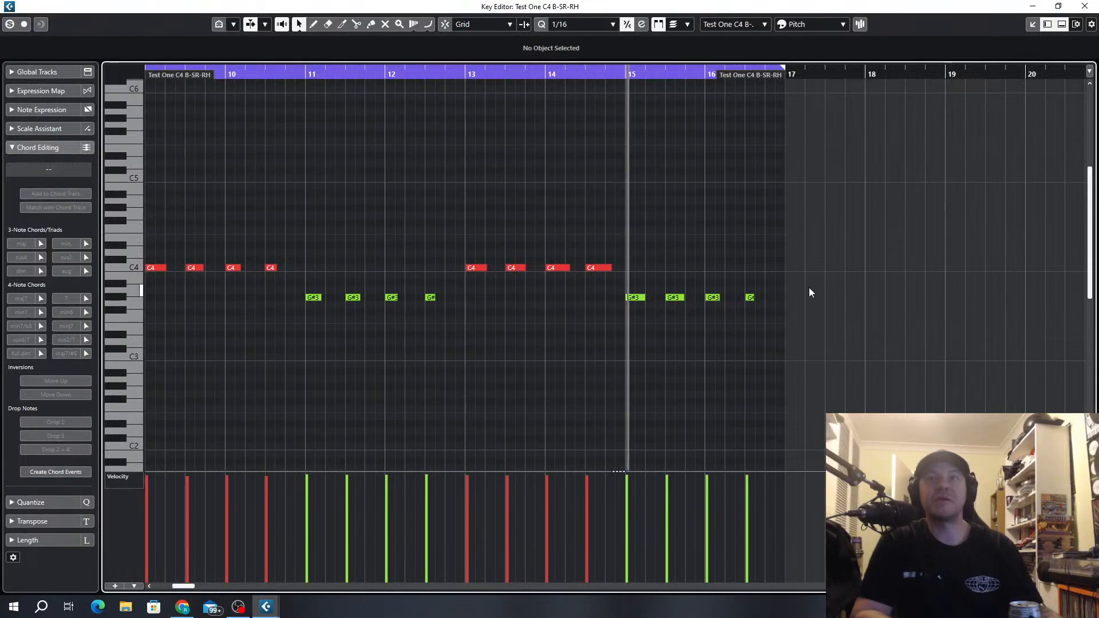
Select the G#3 notes of the Test One C4 part and raise them four semitones to C4.
{"action": "left_click_drag", "start_coordinate": [808, 288], "coordinate": [297, 348]}
{"action": "key", "text": "Up"}
{"action": "key", "text": "Up"}
{"action": "key", "text": "Up"}
{"action": "key", "text": "Up"}
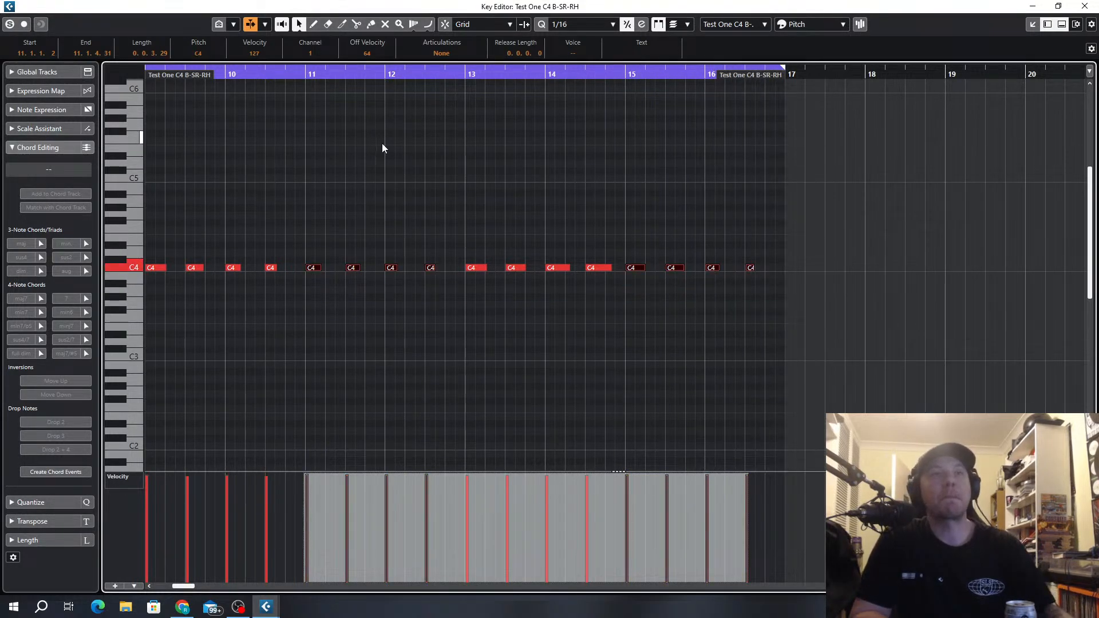
Select all notes from bar 13 onward, try them at lower pitches down to A3, and shift them up to D#4.
{"action": "scroll", "coordinate": [383, 148], "scroll_direction": "down", "scroll_amount": 3}
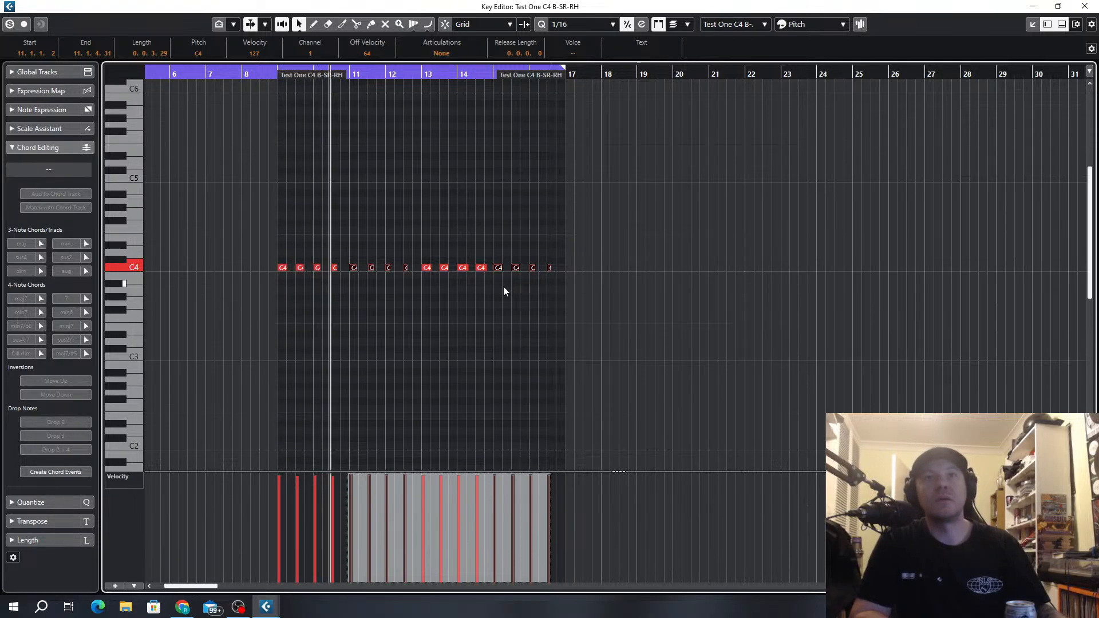
{"action": "scroll", "coordinate": [503, 287], "scroll_direction": "up", "scroll_amount": 3}
{"action": "scroll", "coordinate": [499, 291], "scroll_direction": "left", "scroll_amount": 3}
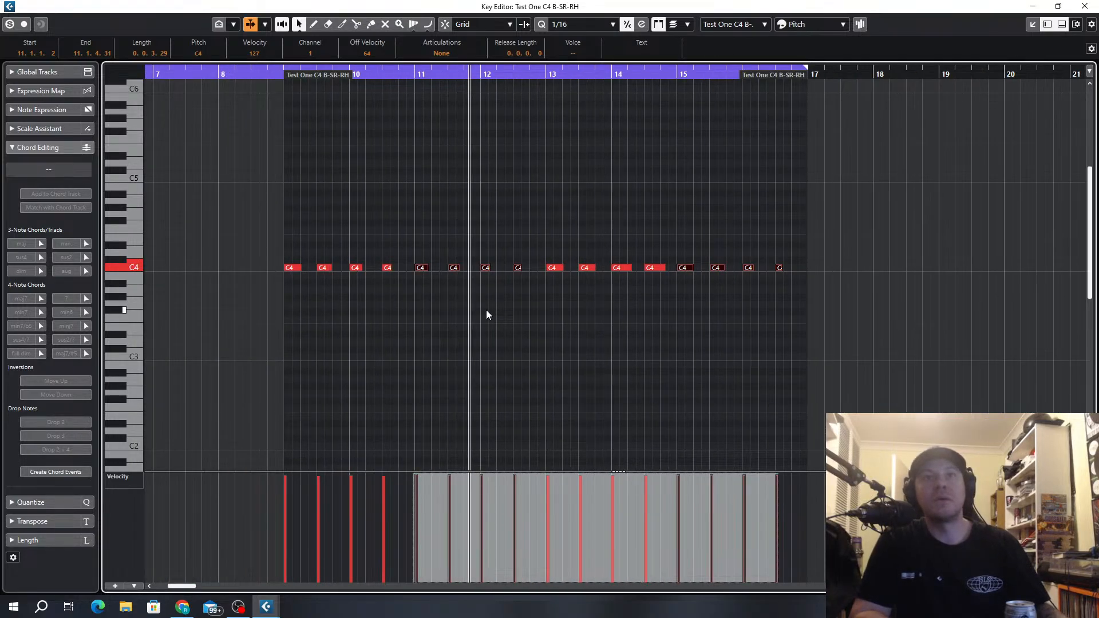
{"action": "left_click_drag", "start_coordinate": [789, 245], "coordinate": [547, 298]}
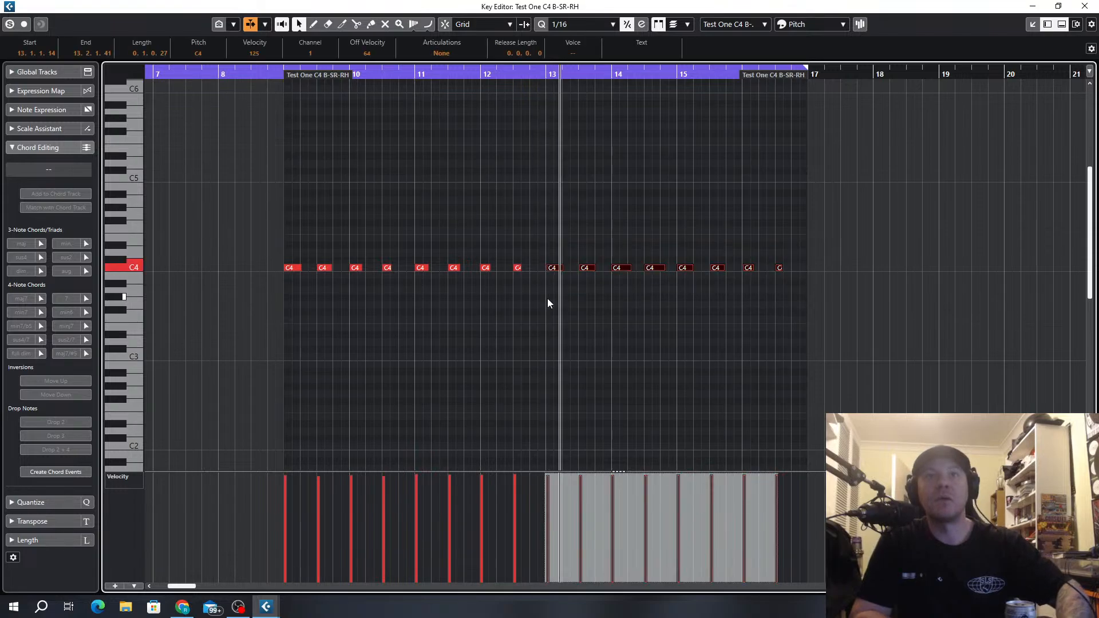
{"action": "key", "text": "Down"}
{"action": "key", "text": "Down"}
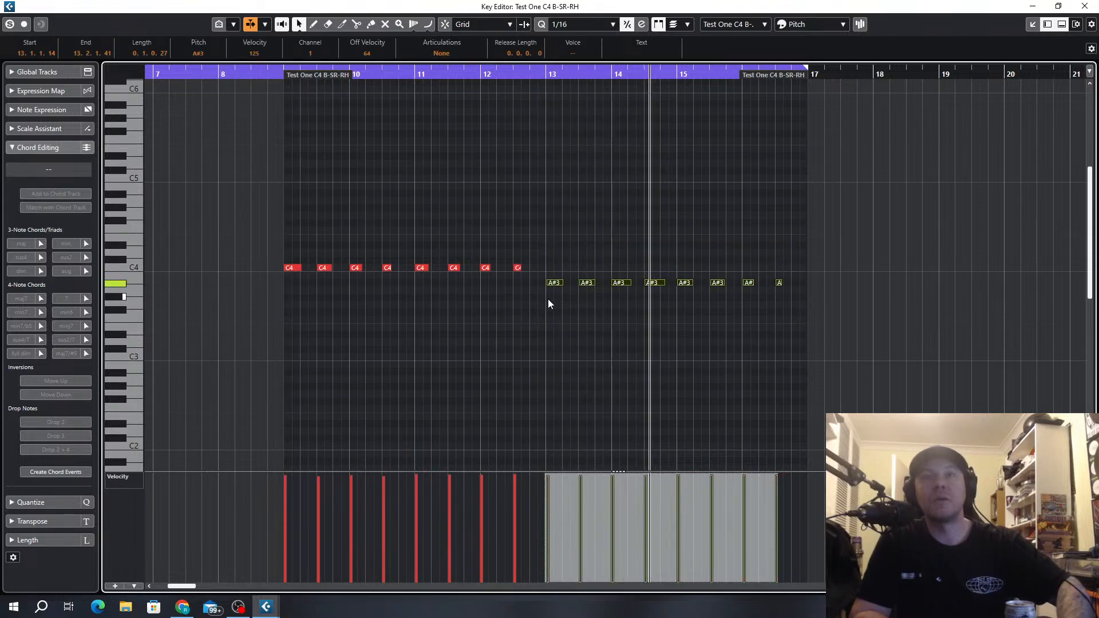
{"action": "key", "text": "Down"}
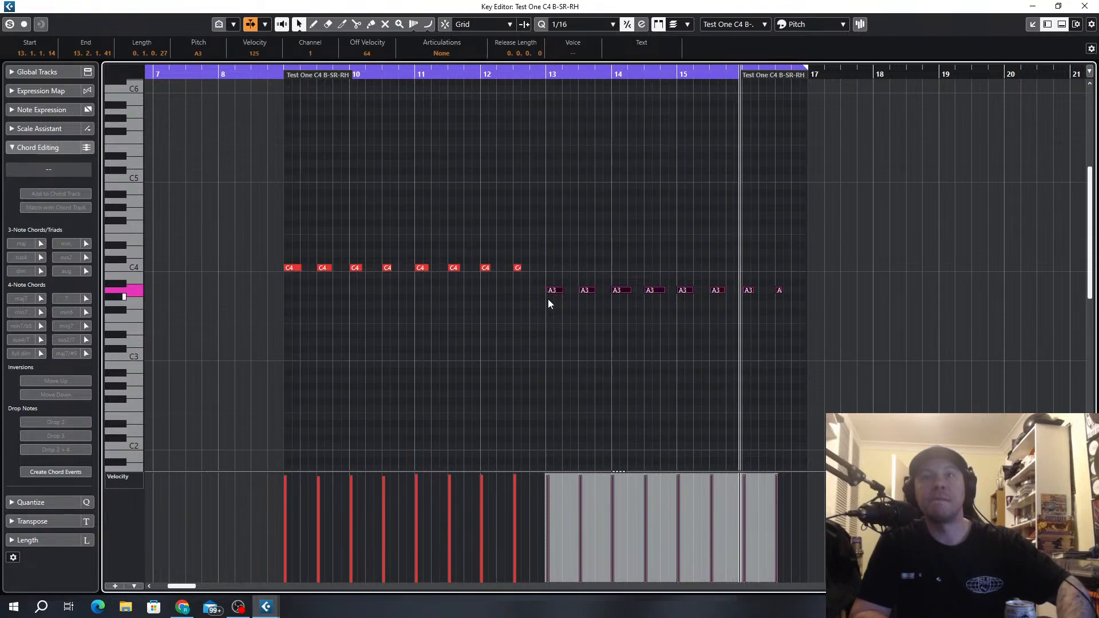
{"action": "key", "text": "Up"}
{"action": "key", "text": "Up"}
{"action": "key", "text": "Up"}
{"action": "key", "text": "Up"}
{"action": "key", "text": "Up"}
{"action": "key", "text": "Up"}
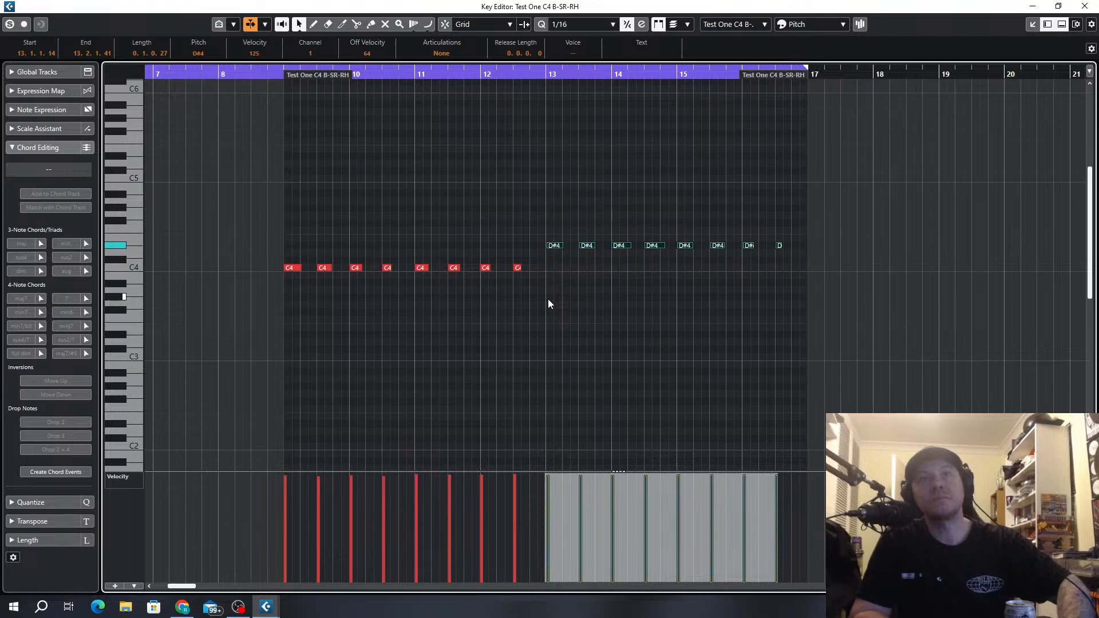
Try the notes from bar 13 onward at E4, lower them to C4, and close the Key Editor.
{"action": "key", "text": "Up"}
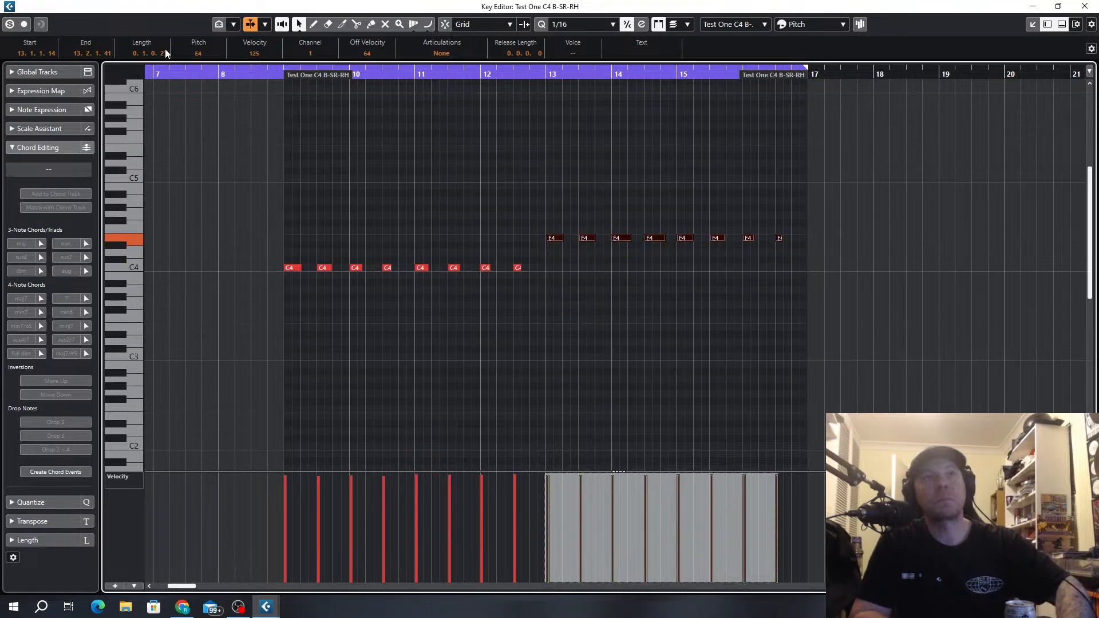
{"action": "left_click", "coordinate": [263, 74]}
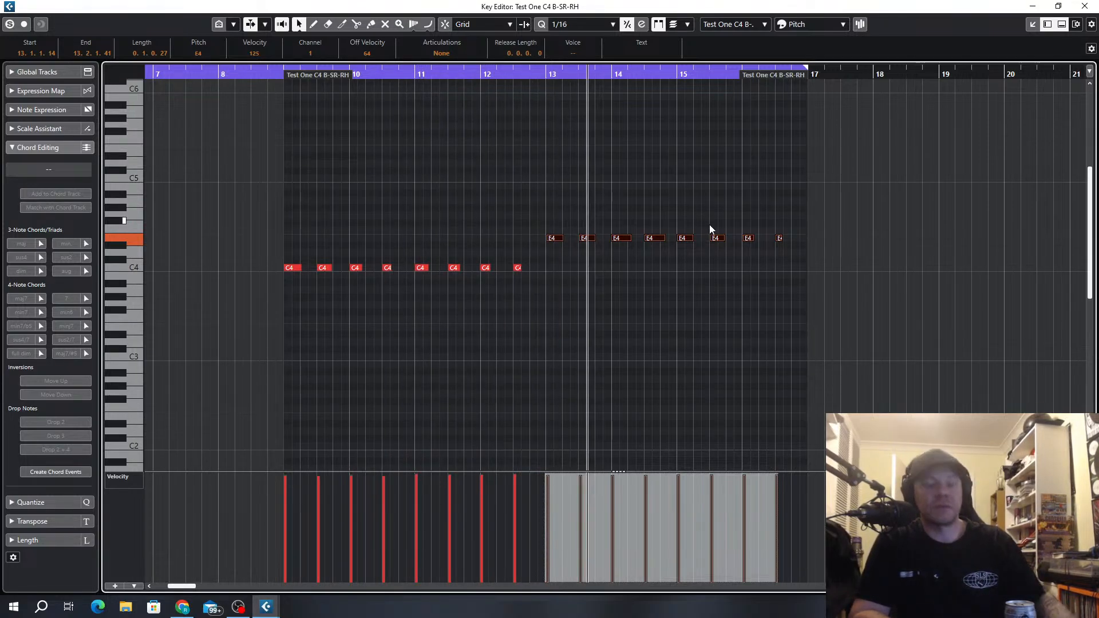
{"action": "key", "text": "Down"}
{"action": "key", "text": "Down"}
{"action": "key", "text": "Down"}
{"action": "key", "text": "Down"}
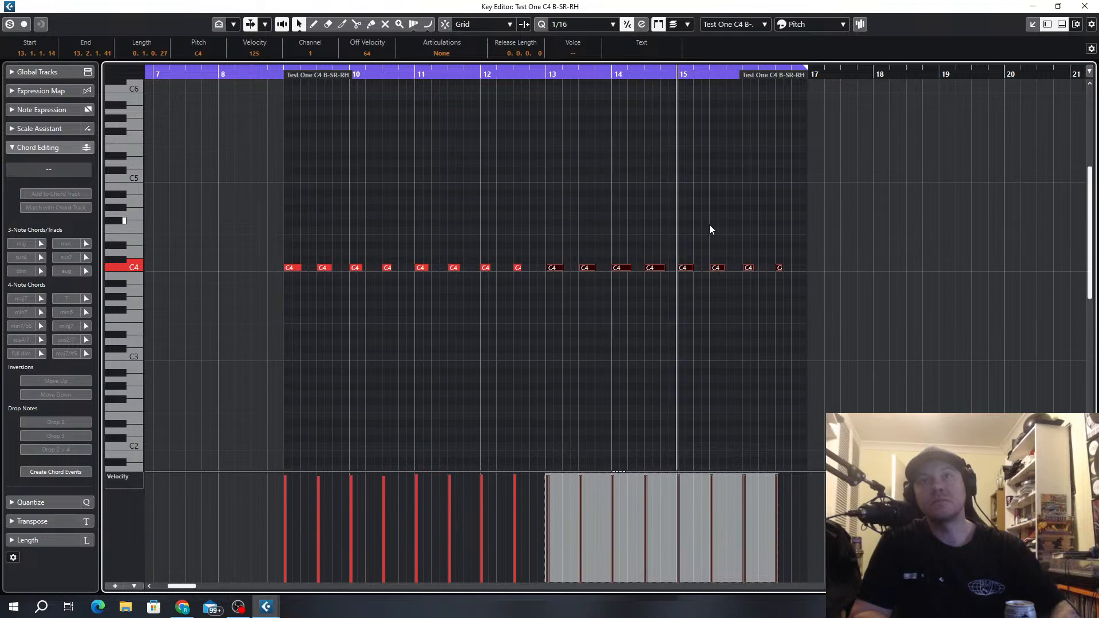
{"action": "left_click", "coordinate": [1078, 11]}
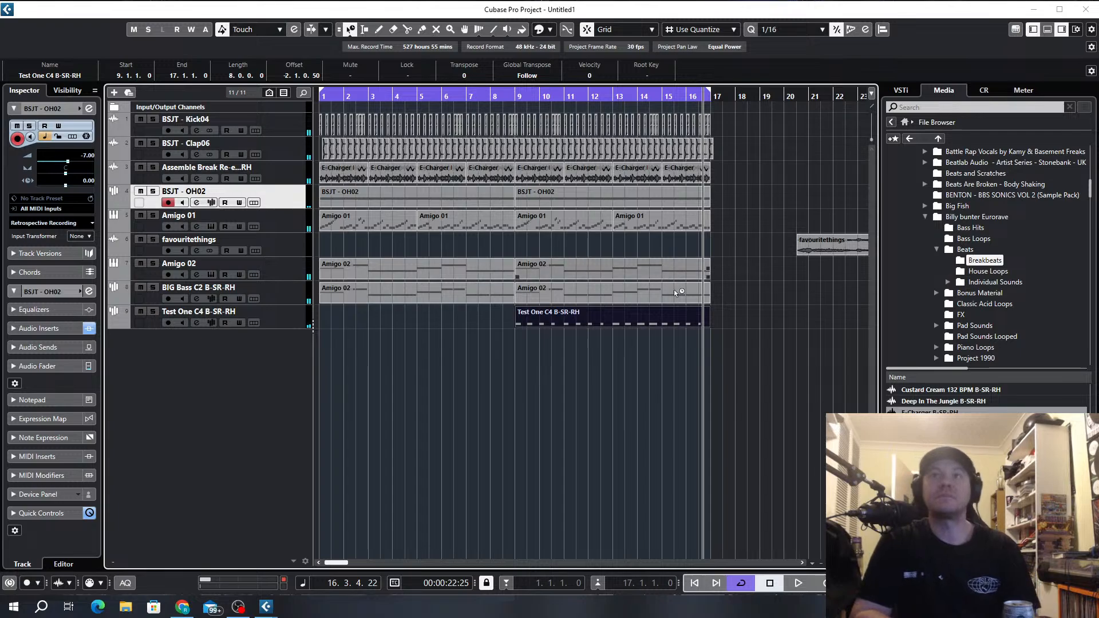
Set the object selection tool to Normal Sizing and audition the start of the favouritethings clip around bar 21.
{"action": "left_click", "coordinate": [350, 30]}
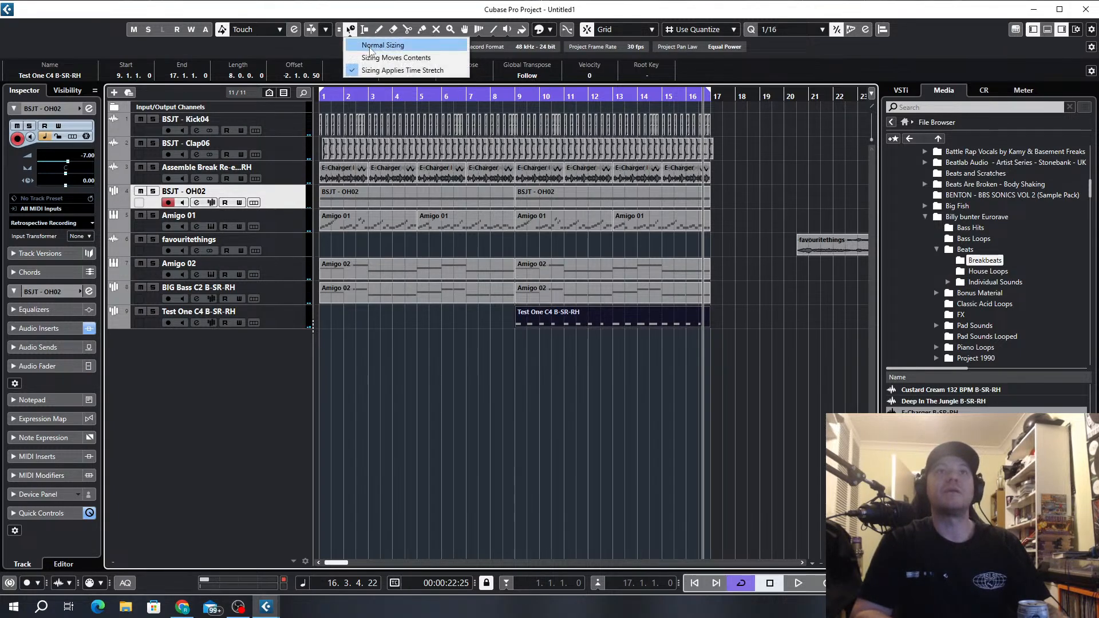
{"action": "left_click", "coordinate": [369, 46]}
{"action": "key", "text": "g"}
{"action": "key", "text": "g"}
{"action": "key", "text": "g"}
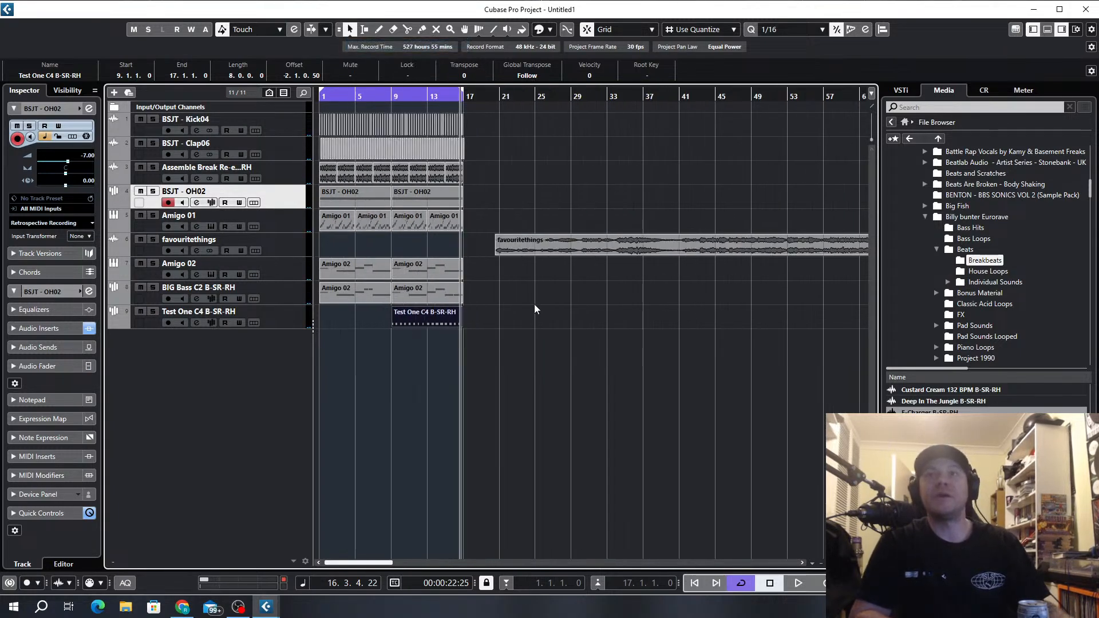
{"action": "left_click", "coordinate": [491, 98]}
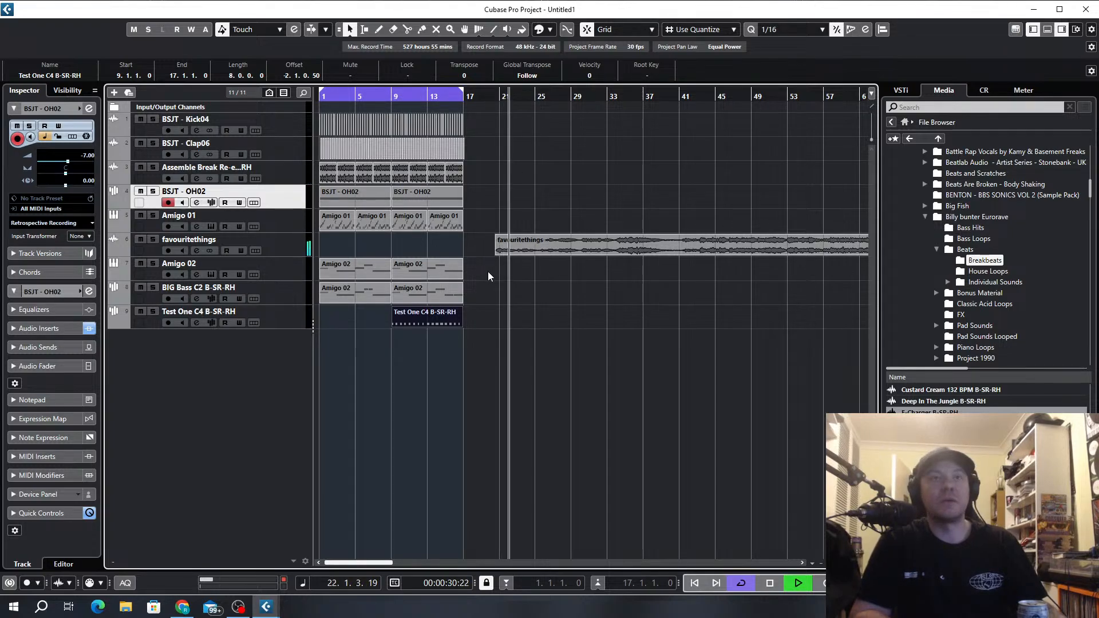
{"action": "key", "text": "space"}
Move the favouritethings track below Test One C4, and shift its clip to start at bar 17 with quantize at 1/1.
{"action": "left_click_drag", "start_coordinate": [261, 257], "coordinate": [289, 407]}
{"action": "left_click_drag", "start_coordinate": [263, 519], "coordinate": [264, 518]}
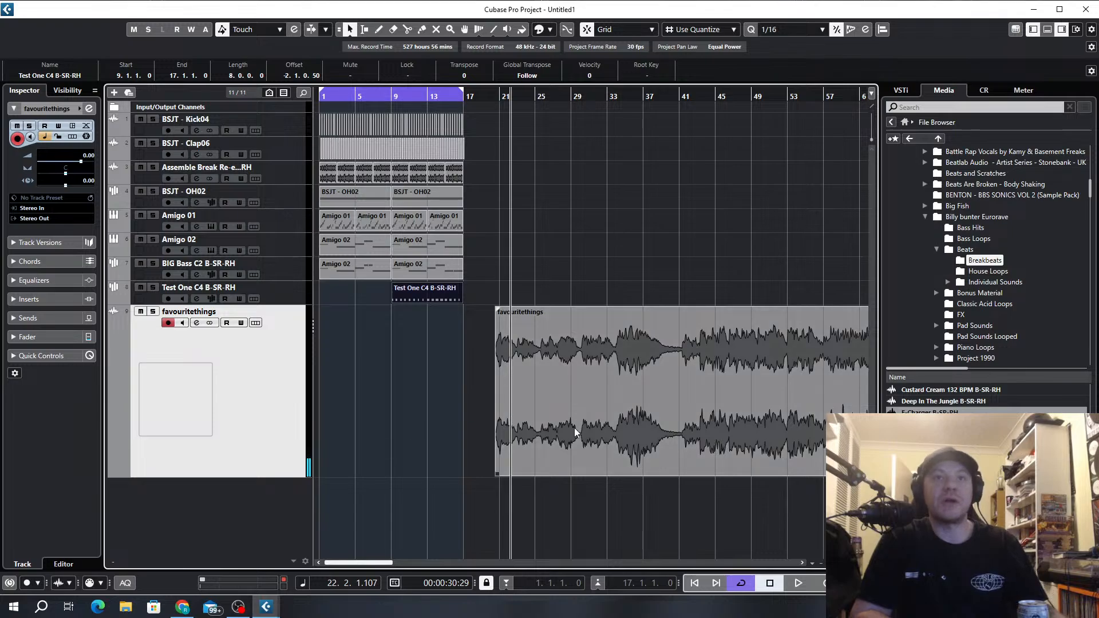
{"action": "key", "text": "h"}
{"action": "key", "text": "h"}
{"action": "key", "text": "h"}
{"action": "left_click_drag", "start_coordinate": [582, 408], "coordinate": [543, 406]}
{"action": "key", "text": "alt+1"}
Split the favouritethings clip at 19.2.3.97, just before the second phrase swells.
{"action": "scroll", "coordinate": [395, 392], "scroll_direction": "up", "scroll_amount": 4}
{"action": "scroll", "coordinate": [394, 390], "scroll_direction": "down", "scroll_amount": 2}
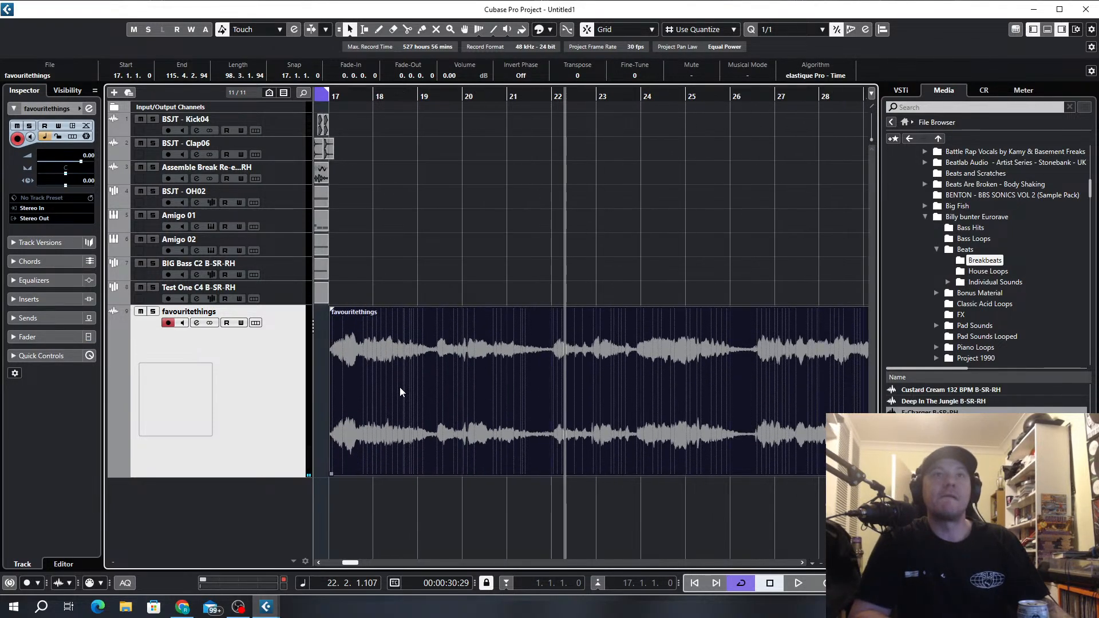
{"action": "scroll", "coordinate": [399, 387], "scroll_direction": "up", "scroll_amount": 3}
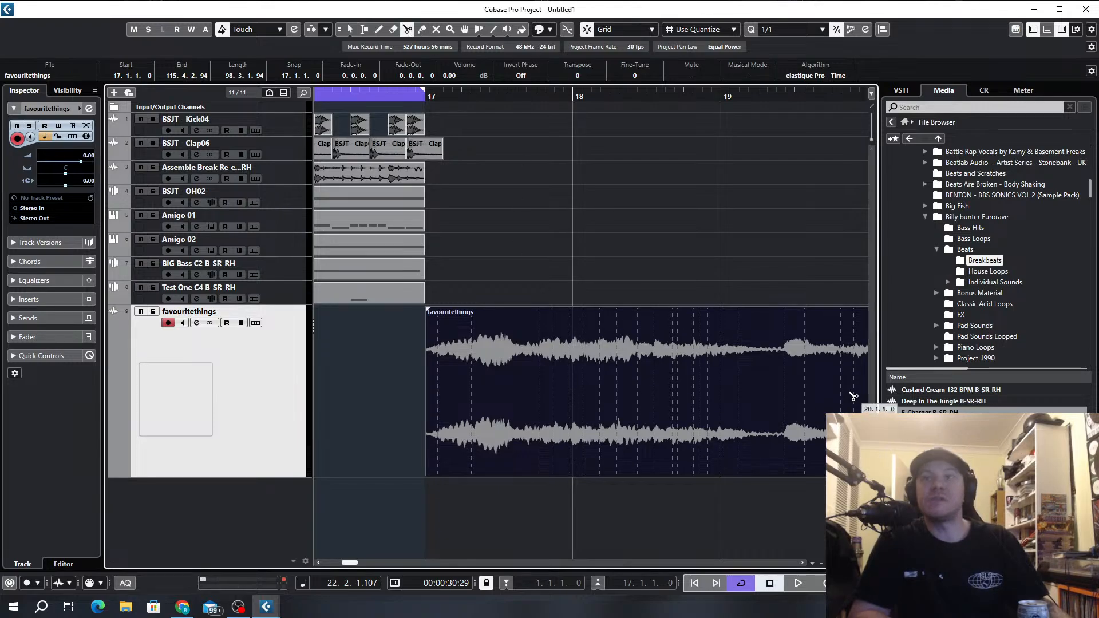
{"action": "scroll", "coordinate": [802, 394], "scroll_direction": "up", "scroll_amount": 3}
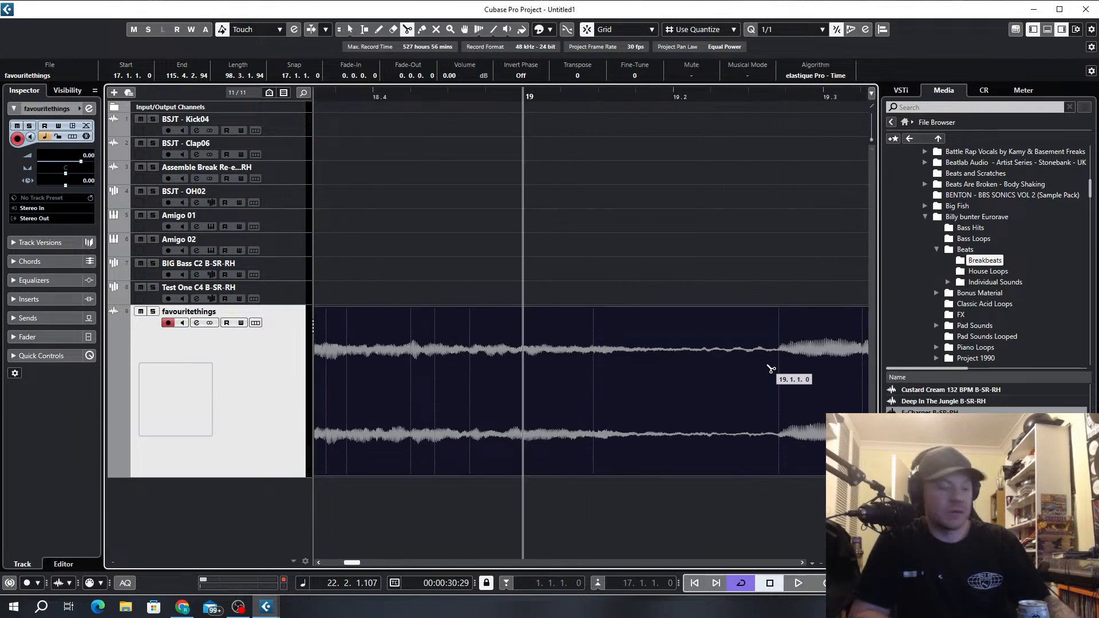
{"action": "scroll", "coordinate": [744, 378], "scroll_direction": "up", "scroll_amount": 5}
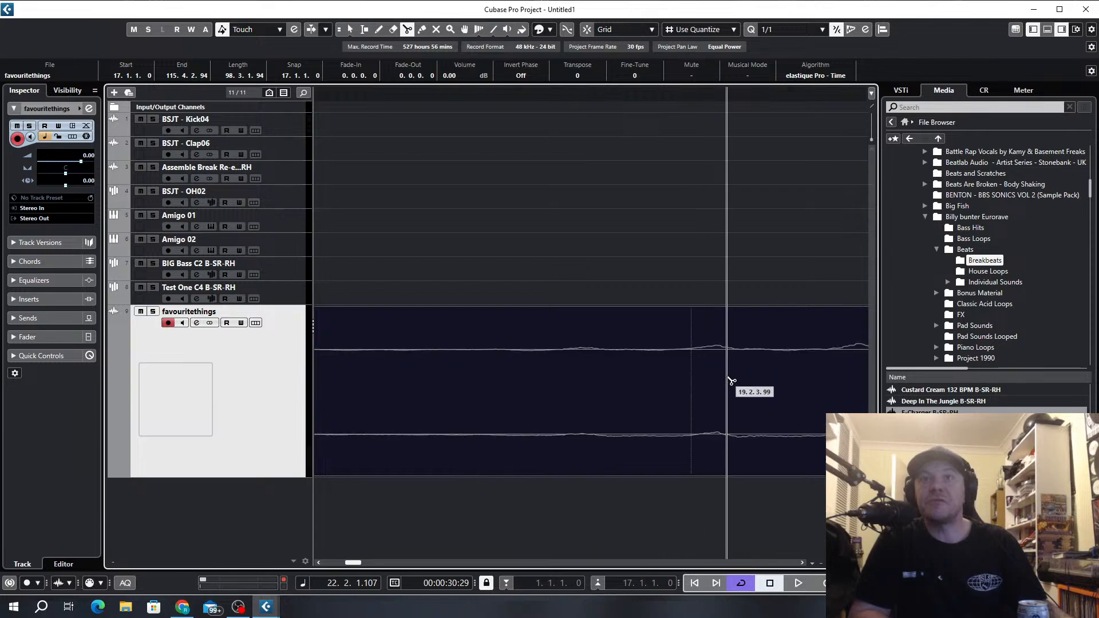
{"action": "left_click", "coordinate": [621, 366]}
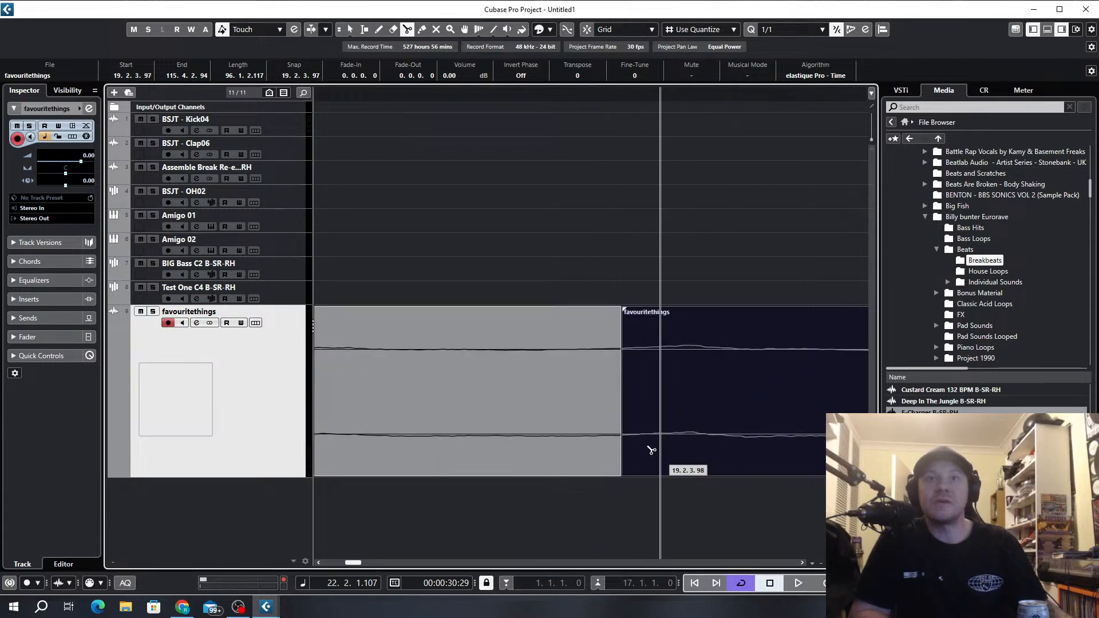
Time-stretch the first favouritethings piece to end at bar 19, and move the remaining clip to start there.
{"action": "scroll", "coordinate": [572, 364], "scroll_direction": "down", "scroll_amount": 1}
{"action": "scroll", "coordinate": [572, 363], "scroll_direction": "down", "scroll_amount": 3}
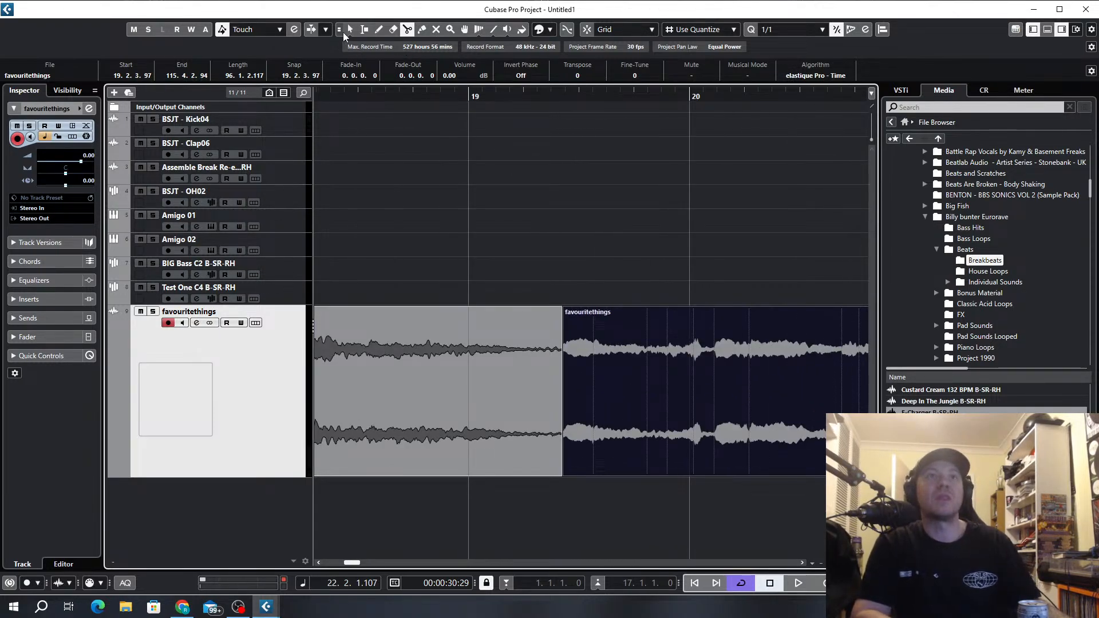
{"action": "scroll", "coordinate": [523, 329], "scroll_direction": "down", "scroll_amount": 5}
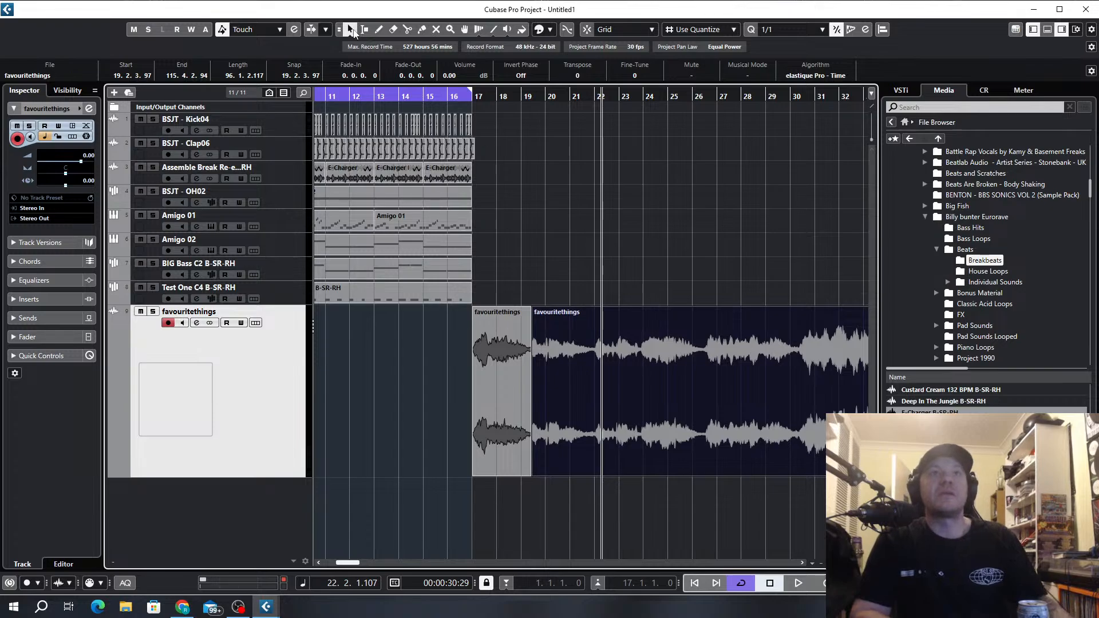
{"action": "left_click", "coordinate": [351, 29]}
{"action": "left_click", "coordinate": [389, 71]}
{"action": "scroll", "coordinate": [526, 458], "scroll_direction": "up", "scroll_amount": 5}
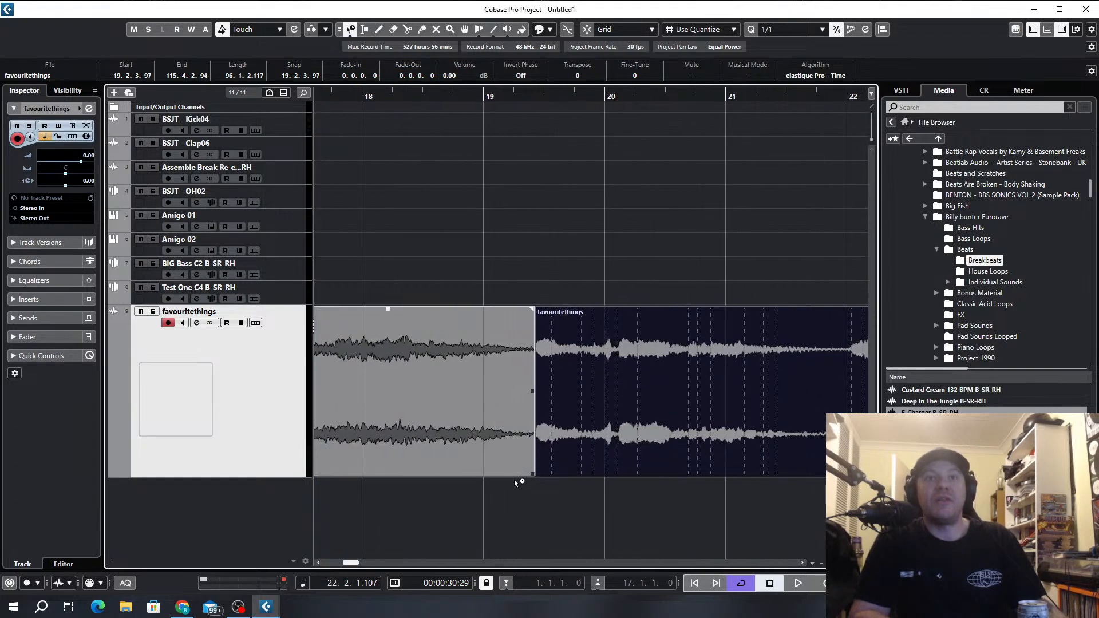
{"action": "left_click_drag", "start_coordinate": [531, 477], "coordinate": [496, 474]}
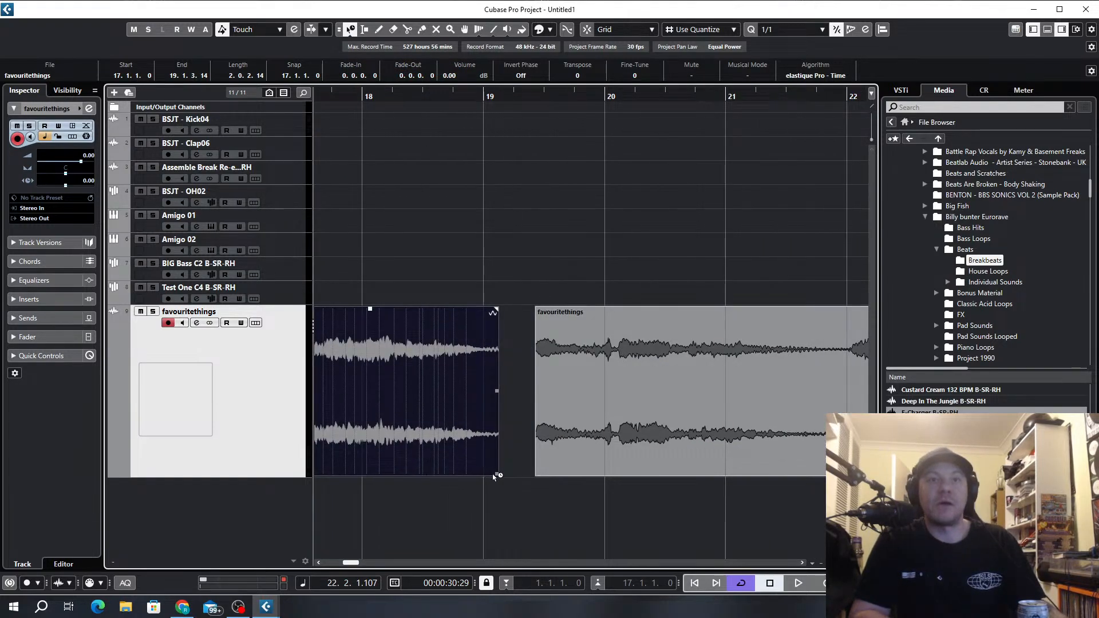
{"action": "scroll", "coordinate": [498, 473], "scroll_direction": "down", "scroll_amount": 2}
{"action": "scroll", "coordinate": [489, 462], "scroll_direction": "left", "scroll_amount": 2}
{"action": "scroll", "coordinate": [573, 453], "scroll_direction": "up", "scroll_amount": 3}
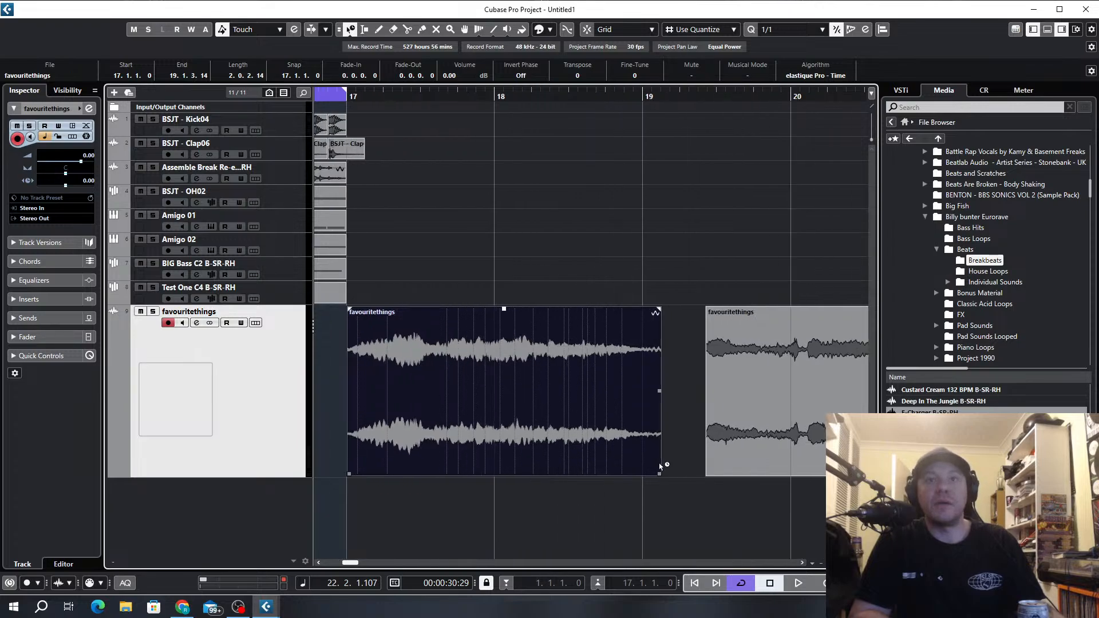
{"action": "left_click_drag", "start_coordinate": [659, 474], "coordinate": [642, 474]}
{"action": "left_click_drag", "start_coordinate": [742, 434], "coordinate": [695, 428]}
Loop playback around the stretched favouritethings piece at bars 17–18 and bounce it to a new audio file.
{"action": "left_click", "coordinate": [520, 354]}
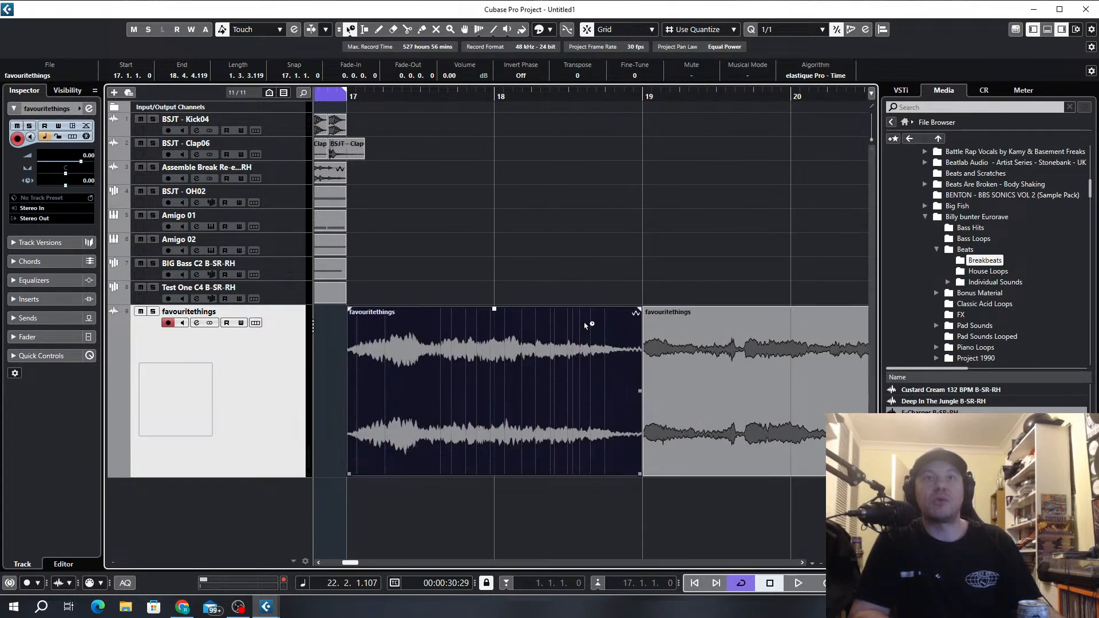
{"action": "key", "text": "p"}
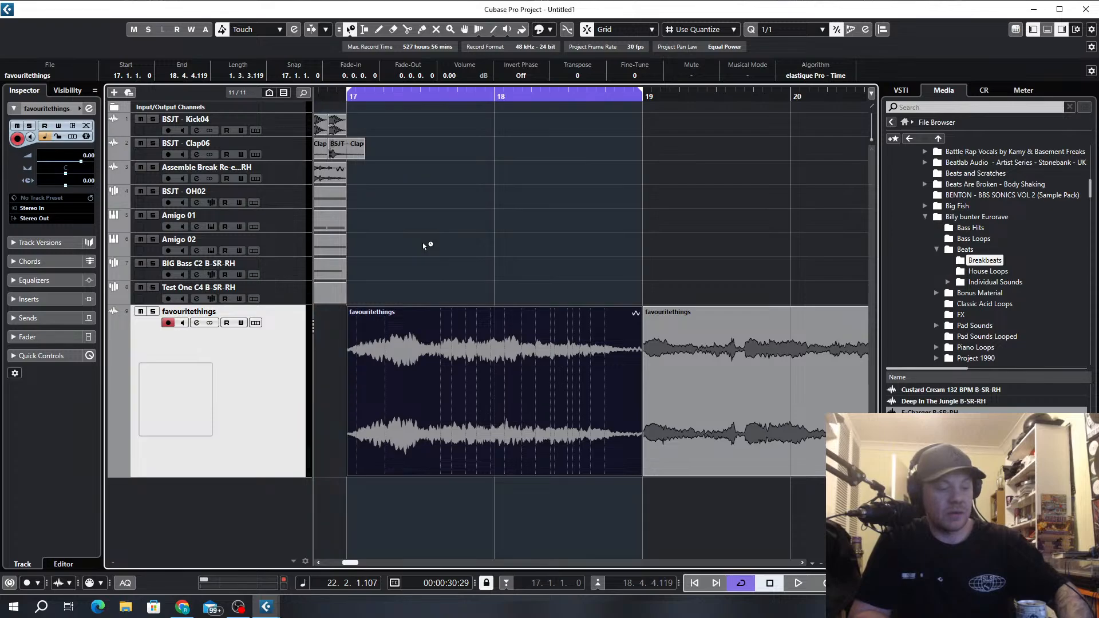
{"action": "key", "text": "space"}
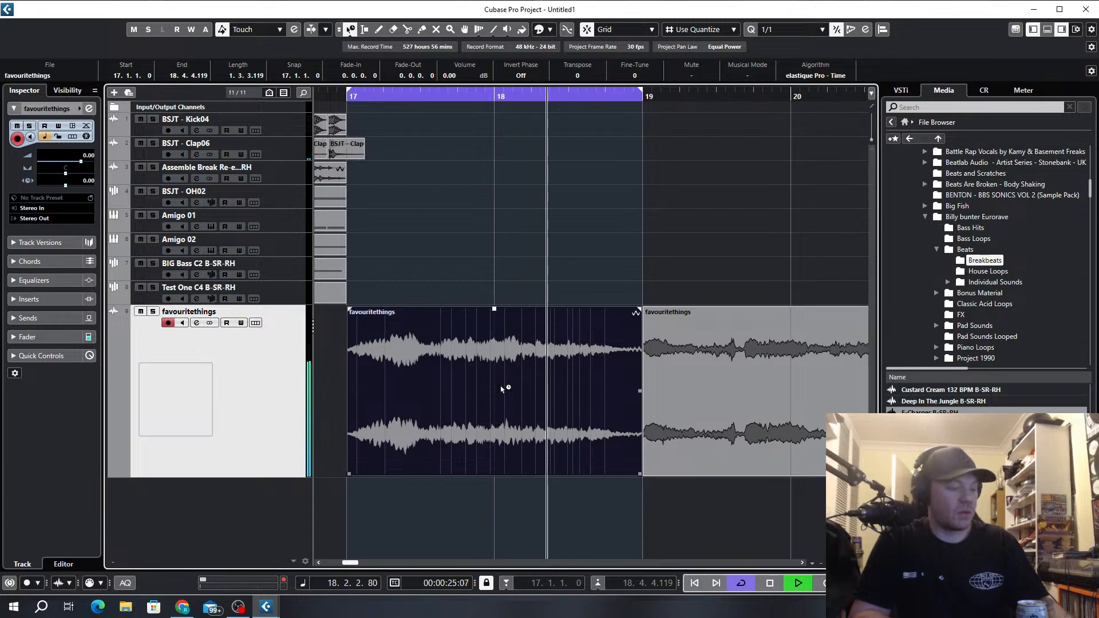
{"action": "key", "text": "ctrl+b"}
{"action": "key", "text": "Return"}
Copy two bars of BSJT - Kick04 events into bars 17–18.
{"action": "scroll", "coordinate": [419, 127], "scroll_direction": "down", "scroll_amount": 3}
{"action": "scroll", "coordinate": [419, 126], "scroll_direction": "left", "scroll_amount": 4}
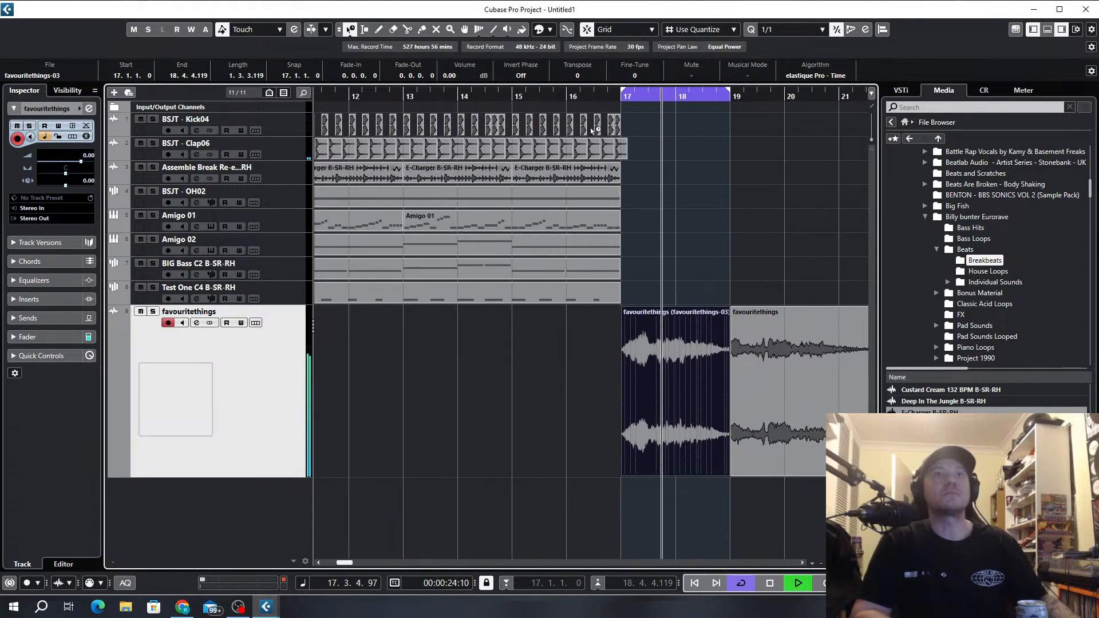
{"action": "left_click_drag", "start_coordinate": [640, 125], "coordinate": [513, 128]}
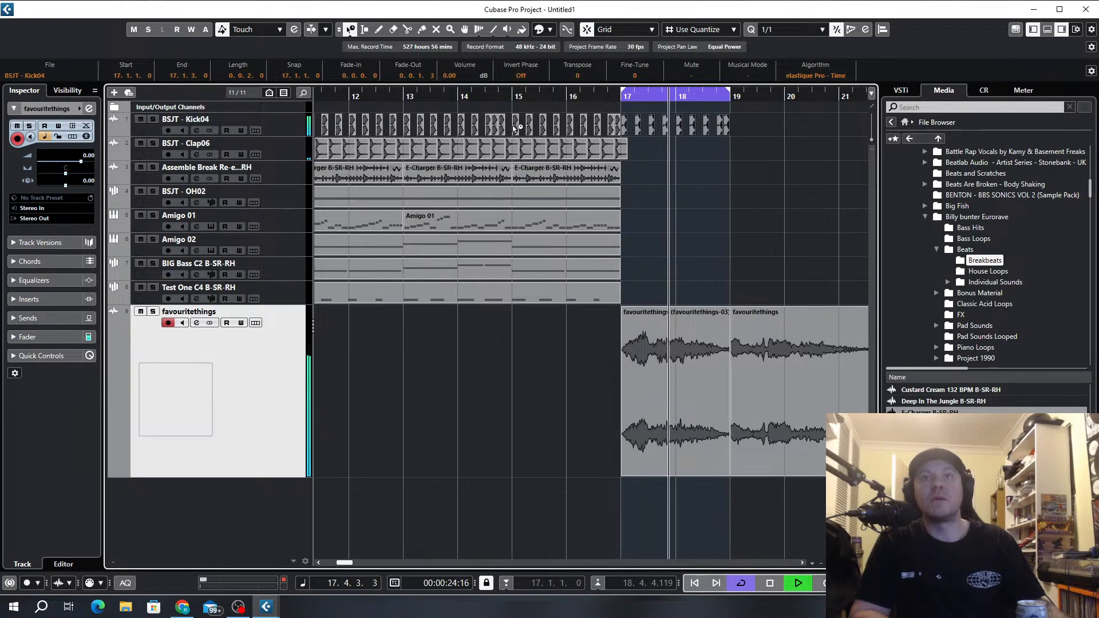
Bounce the favouritethings piece at bars 17–18 once more to a fresh audio file.
{"action": "left_click", "coordinate": [676, 361]}
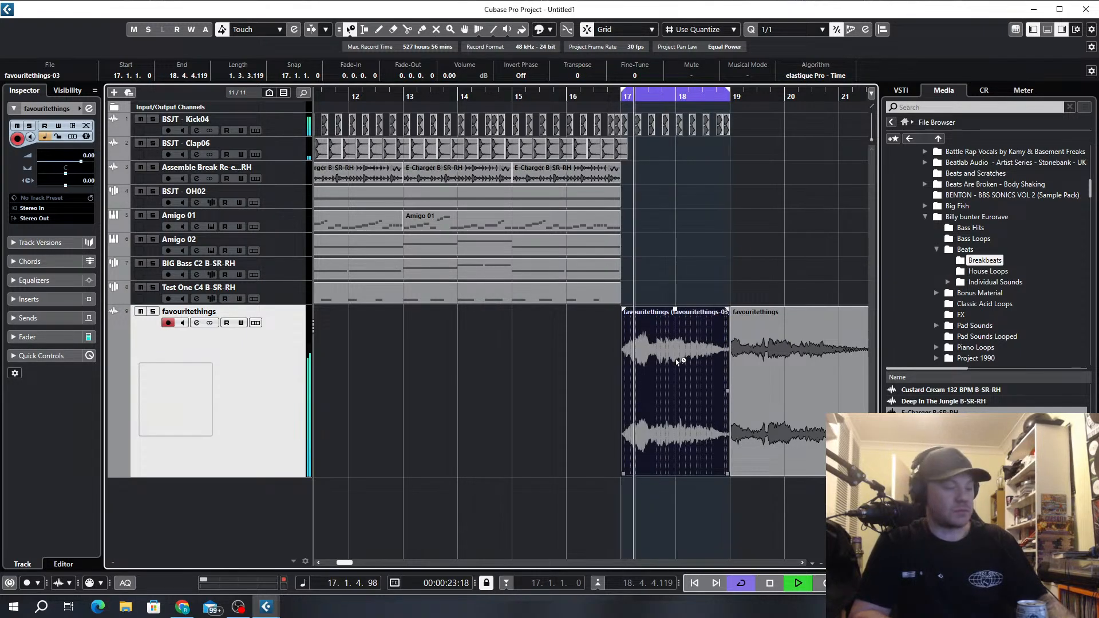
{"action": "key", "text": "alt+b"}
{"action": "key", "text": "Return"}
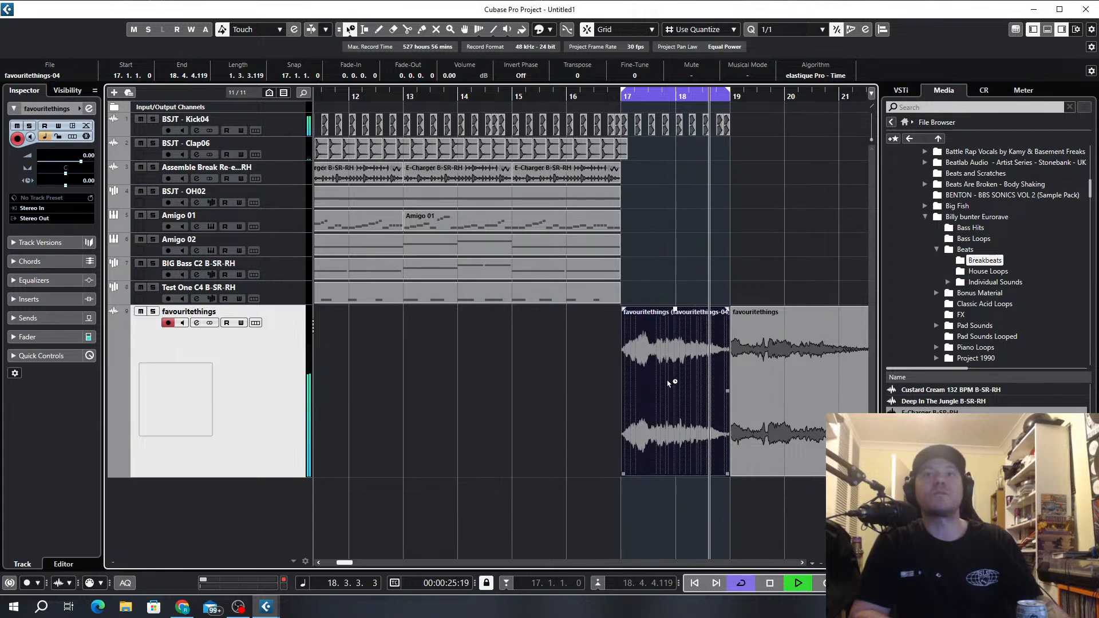
Open the bounced favouritethings piece in the Sample Editor and free-warp the transient between beats 17.3 and 17.4 slightly later.
{"action": "double_click", "coordinate": [676, 362]}
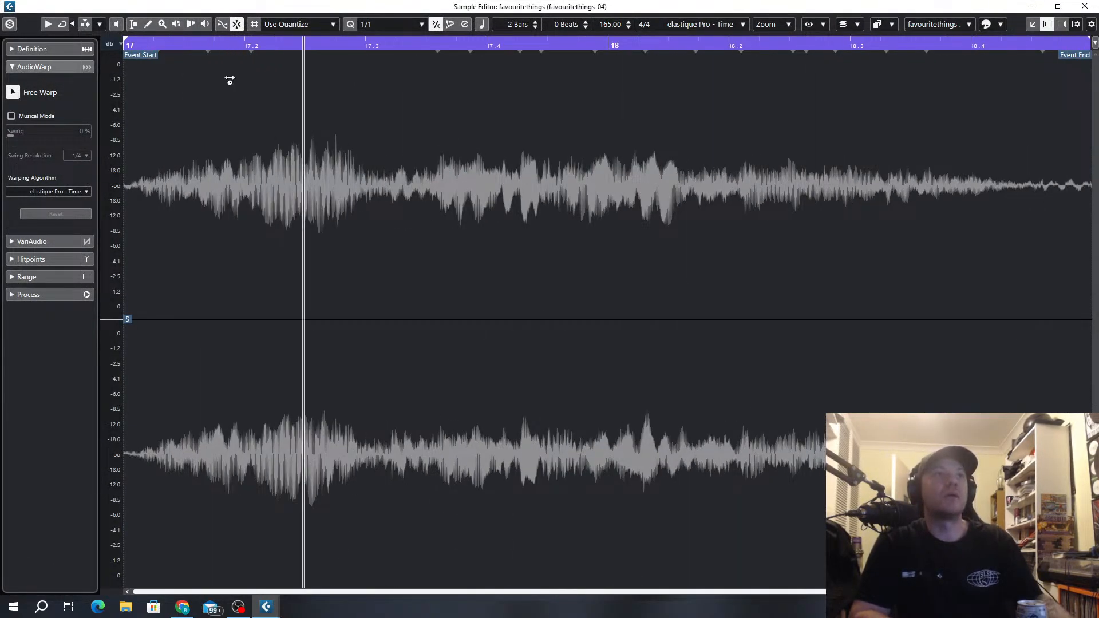
{"action": "left_click", "coordinate": [438, 182]}
{"action": "left_click_drag", "start_coordinate": [440, 179], "coordinate": [460, 182]}
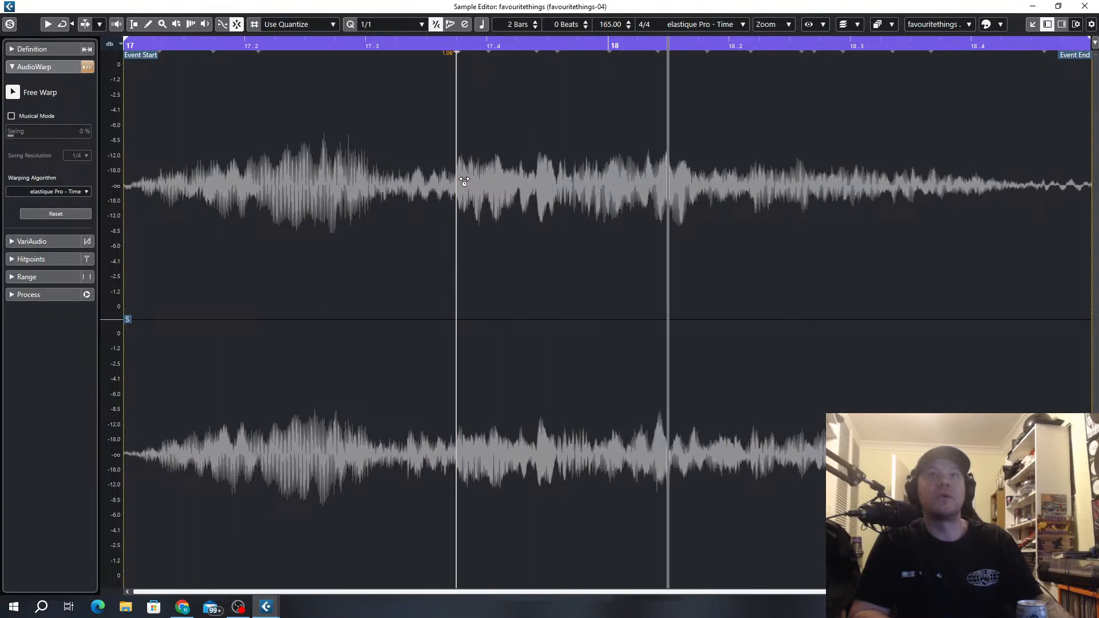
Try warping the audio just before bar 18 onto the bar line, and undo that warp.
{"action": "left_click", "coordinate": [578, 179]}
{"action": "left_click_drag", "start_coordinate": [579, 179], "coordinate": [608, 182]}
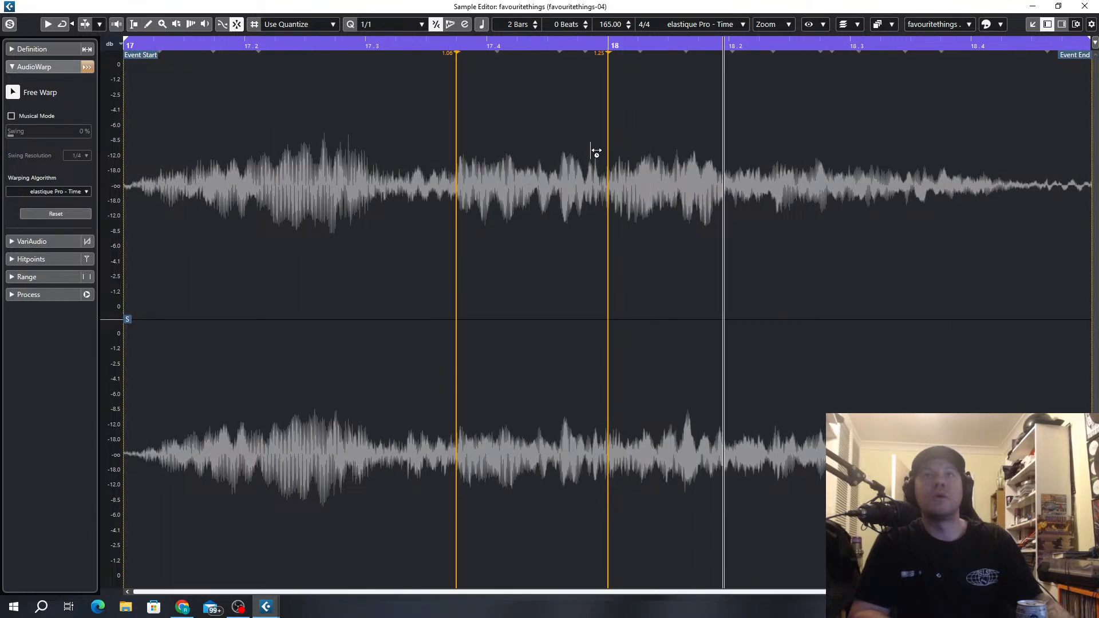
{"action": "key", "text": "ctrl+z"}
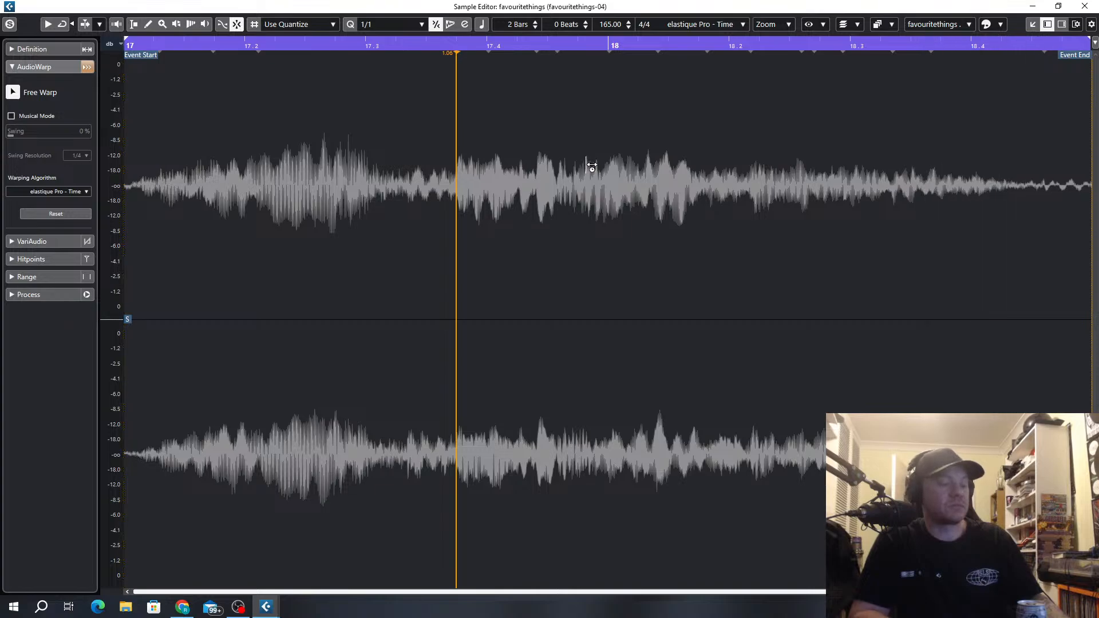
Nudge the audio just before bar 18 slightly later with Free Warp and close the Sample Editor.
{"action": "mouse_move", "coordinate": [577, 164]}
{"action": "left_mouse_down"}
{"action": "mouse_move", "coordinate": [608, 166]}
{"action": "mouse_move", "coordinate": [584, 155]}
{"action": "left_mouse_up"}
{"action": "left_click", "coordinate": [1086, 5]}
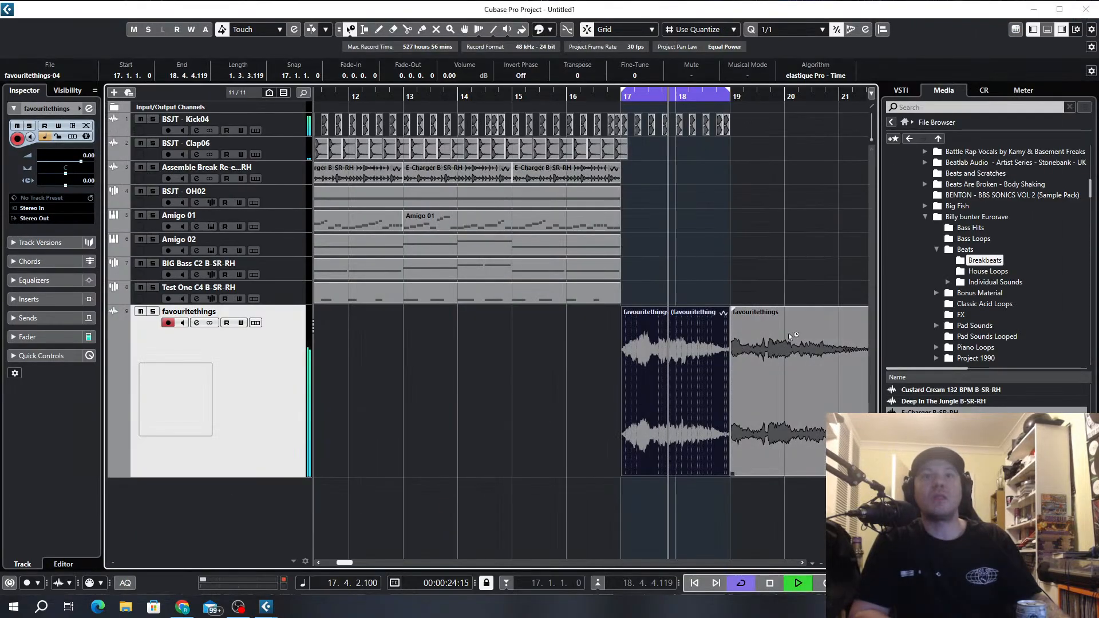
Return the object selection tool to Normal Sizing and select the remaining favouritethings clip starting at bar 19.
{"action": "left_click", "coordinate": [350, 29]}
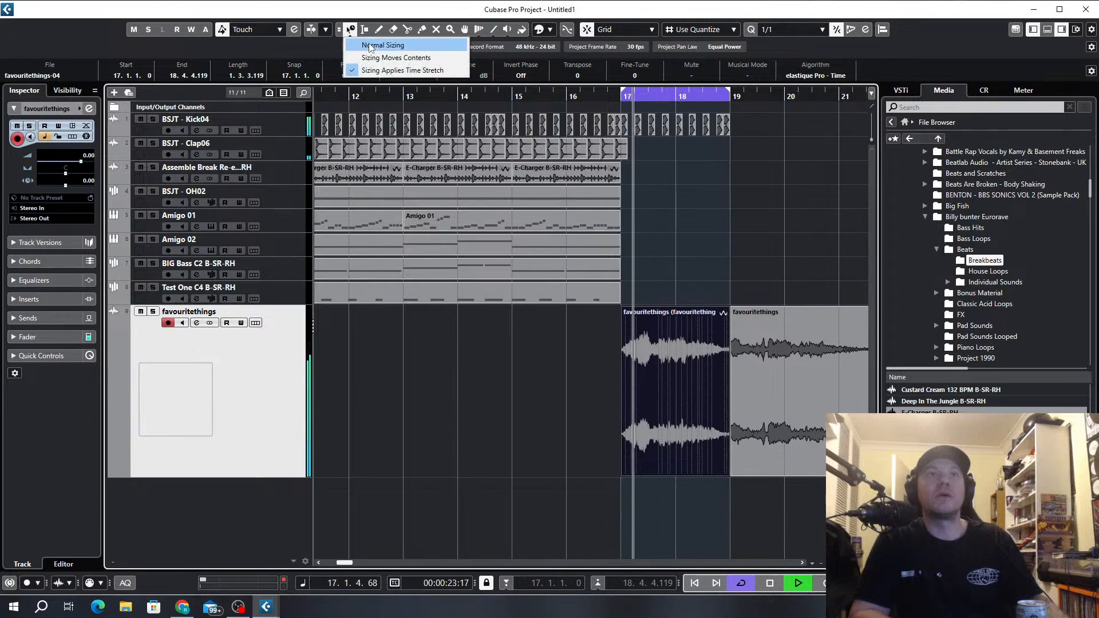
{"action": "left_click", "coordinate": [371, 46]}
{"action": "scroll", "coordinate": [667, 328], "scroll_direction": "down", "scroll_amount": 3}
{"action": "scroll", "coordinate": [652, 360], "scroll_direction": "right", "scroll_amount": 2}
{"action": "left_click", "coordinate": [648, 361]}
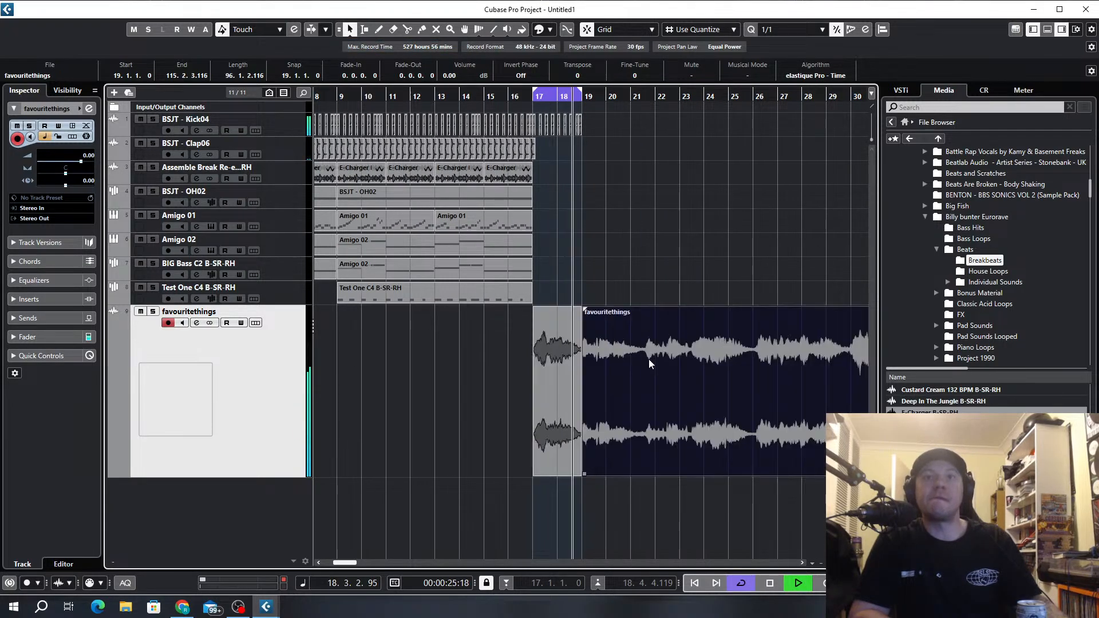
{"action": "left_click_drag", "start_coordinate": [579, 474], "coordinate": [658, 435]}
{"action": "left_click", "coordinate": [650, 413]}
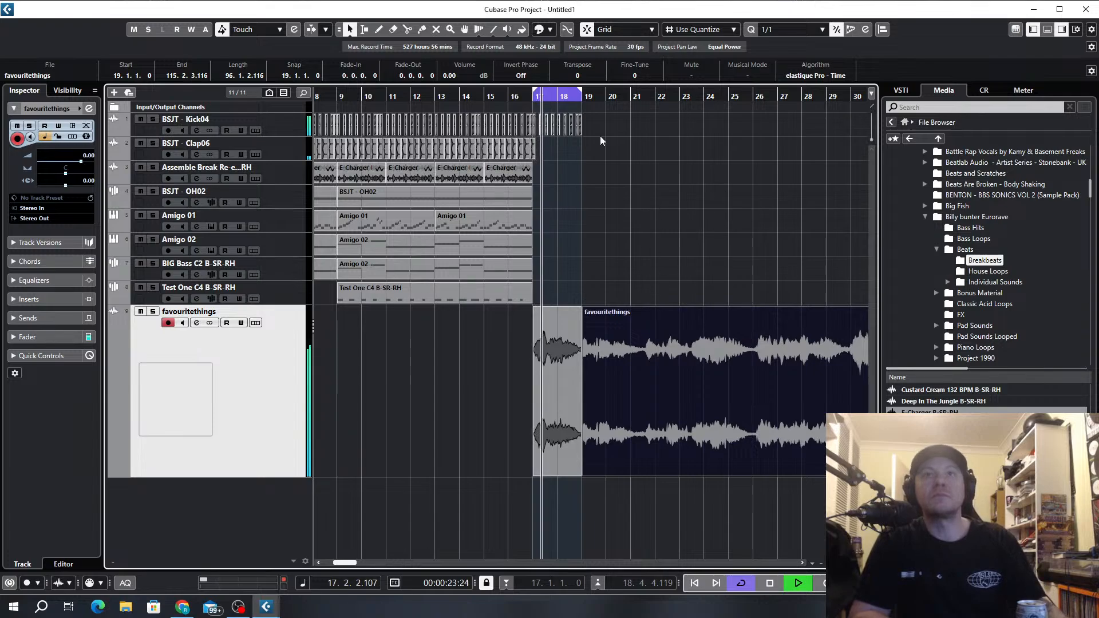
Split the remaining favouritethings clip at 21.3.2.89, right where the next phrase begins.
{"action": "left_click", "coordinate": [407, 30]}
{"action": "scroll", "coordinate": [640, 391], "scroll_direction": "up", "scroll_amount": 5}
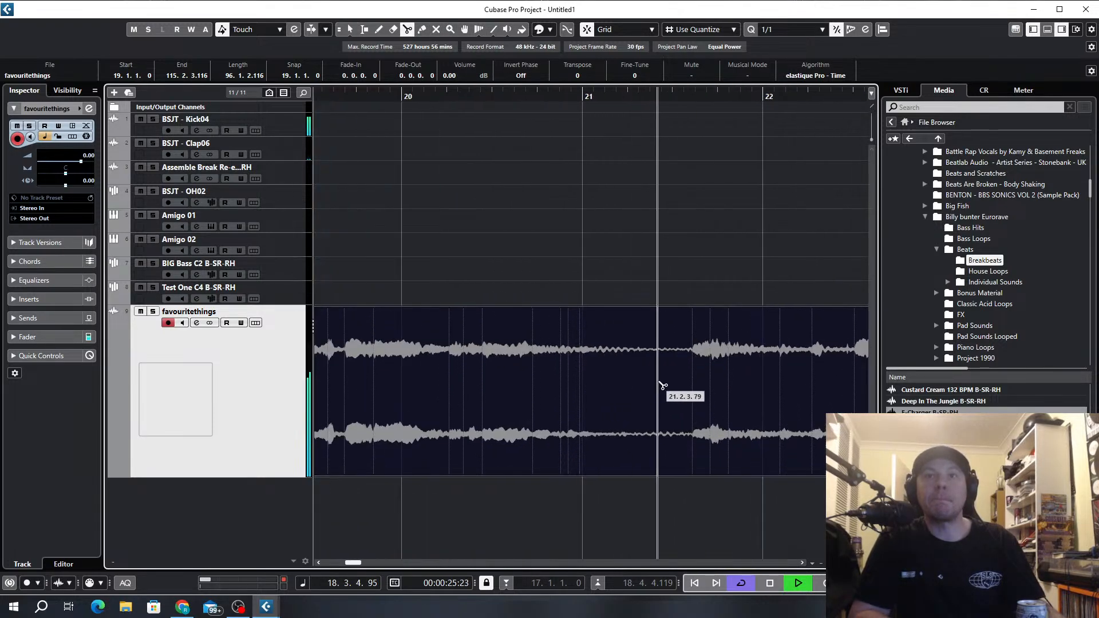
{"action": "scroll", "coordinate": [681, 395], "scroll_direction": "up", "scroll_amount": 3}
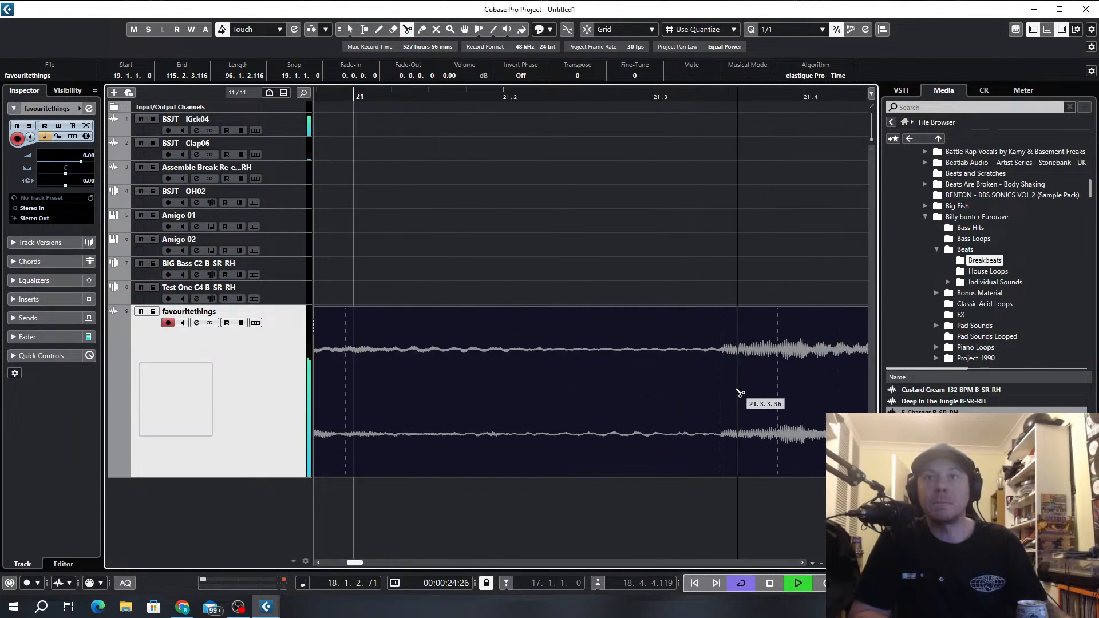
{"action": "left_click", "coordinate": [722, 383]}
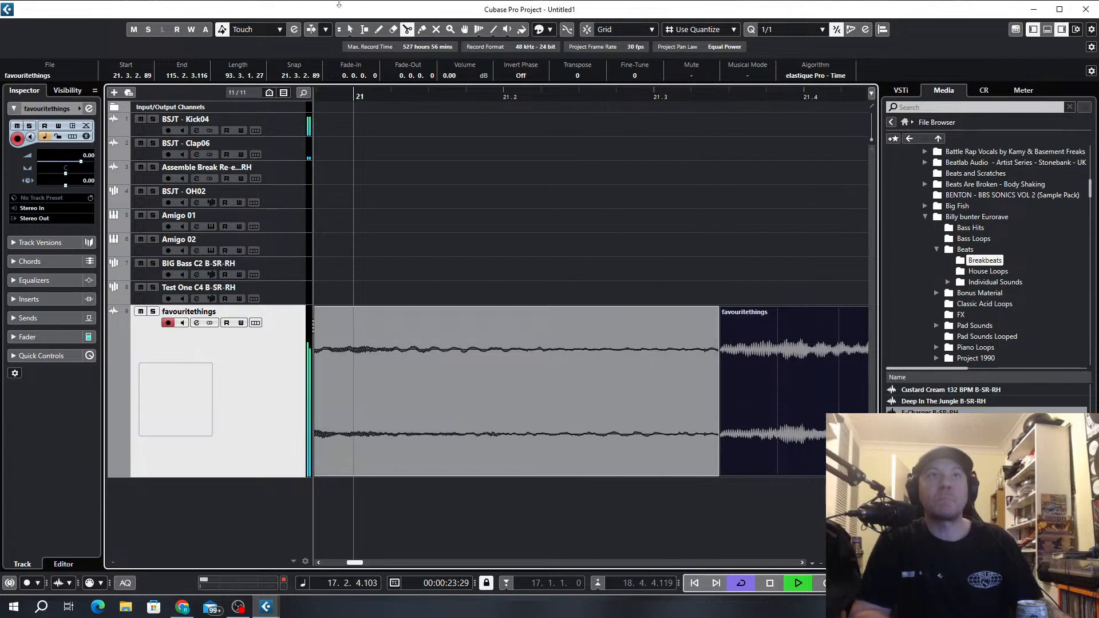
Switch the object selection tool to Sizing Applies Time Stretch and compress the piece starting at bar 19 so it ends at bar 21.
{"action": "left_click", "coordinate": [350, 32]}
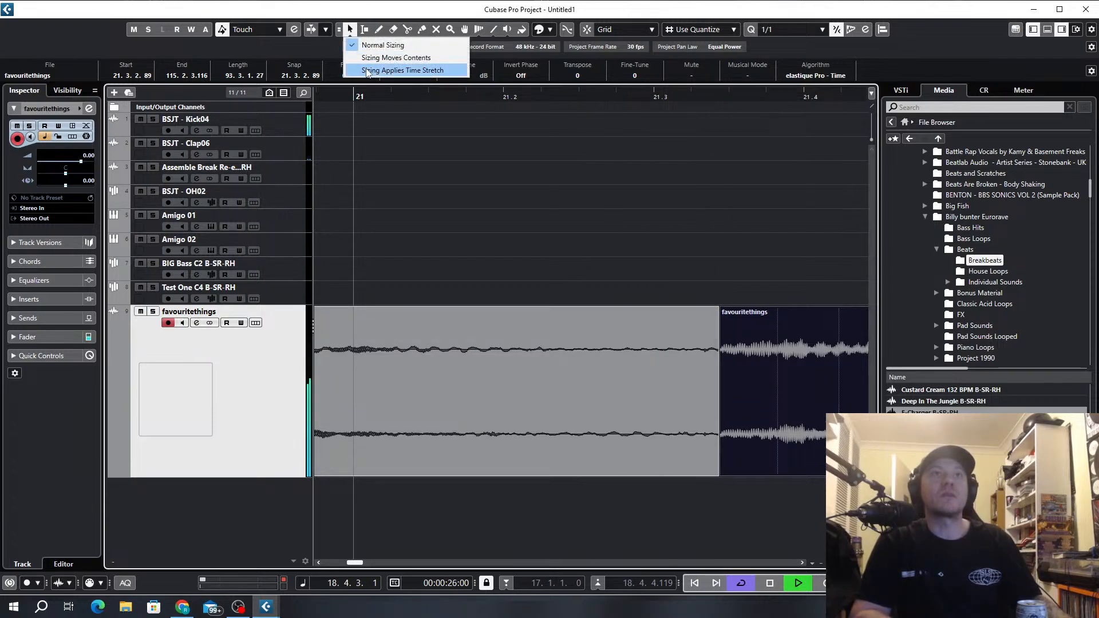
{"action": "left_click", "coordinate": [389, 69]}
{"action": "scroll", "coordinate": [569, 395], "scroll_direction": "down", "scroll_amount": 5}
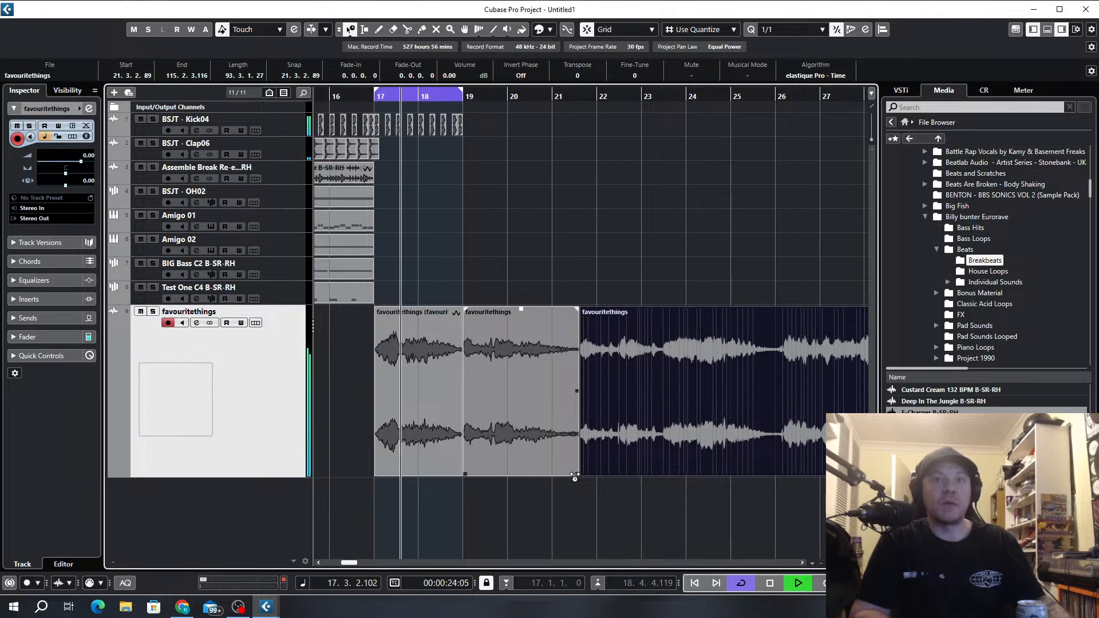
{"action": "left_click_drag", "start_coordinate": [575, 475], "coordinate": [544, 480]}
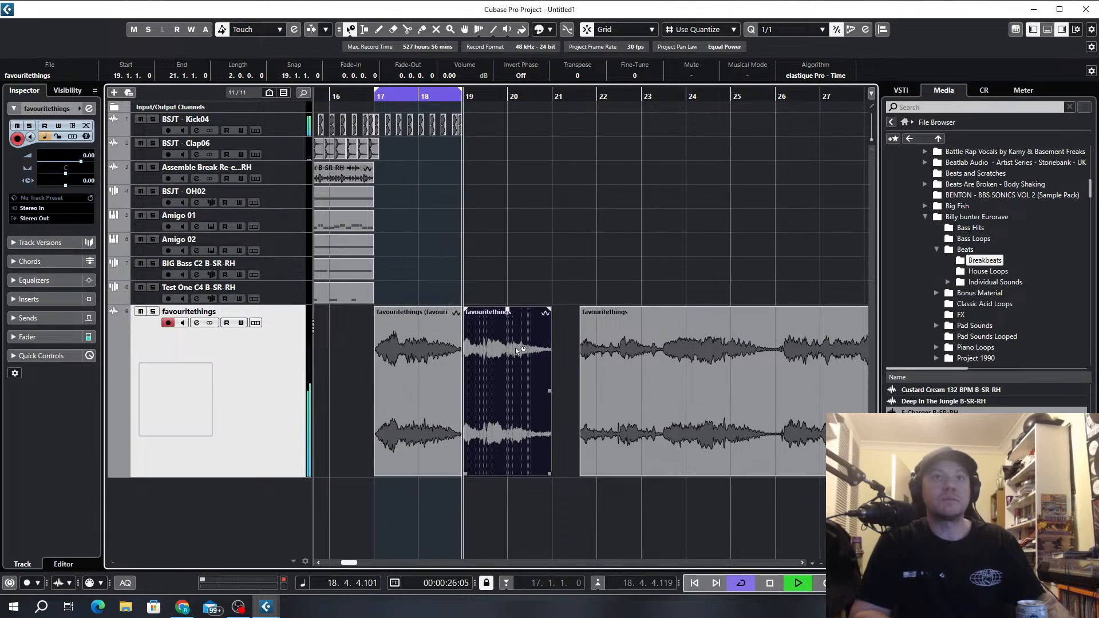
Loop the stretched piece from bar 19 to 21 and delete the BSJT - Kick04 events from bar 17 onwards.
{"action": "key", "text": "p"}
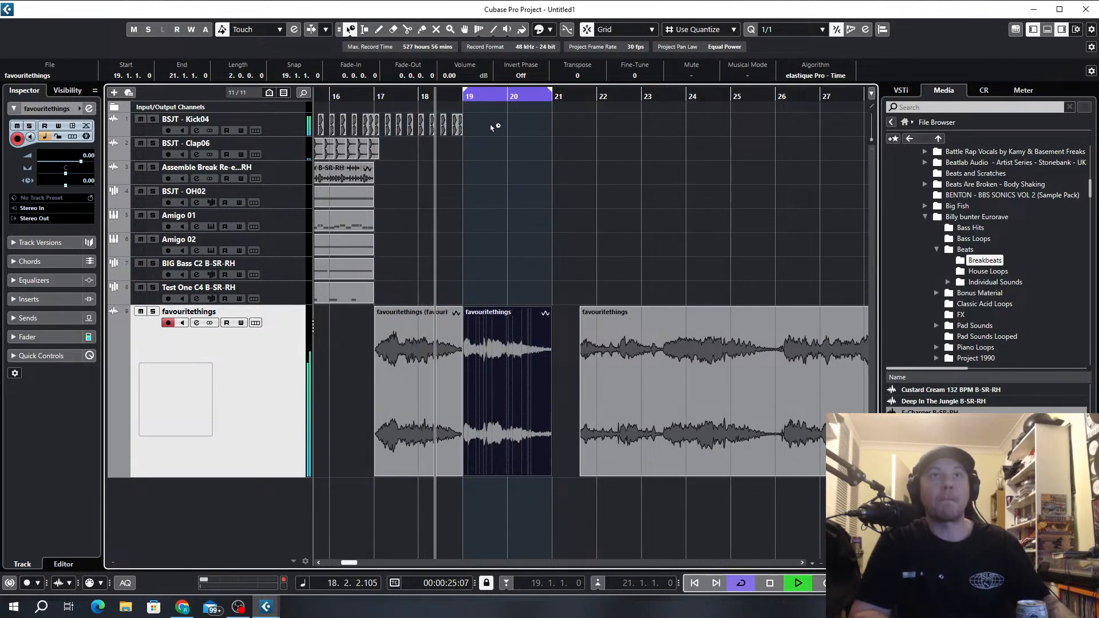
{"action": "left_click", "coordinate": [403, 133]}
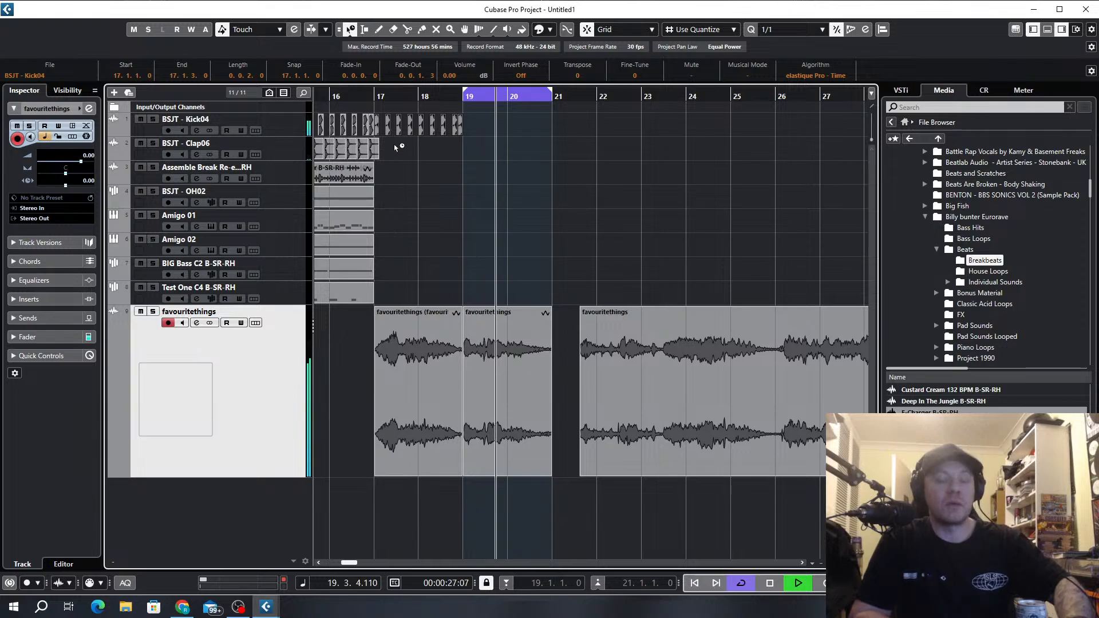
{"action": "key", "text": "Delete"}
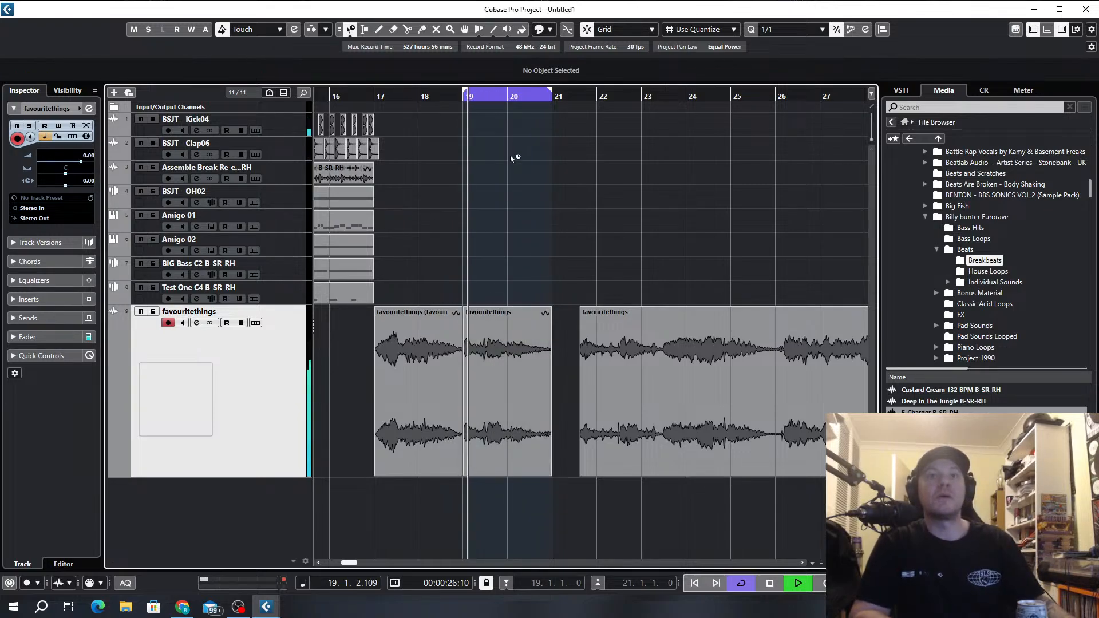
Set the loop to bars 17 to 21 and duplicate the Amigo 01 parts so they run from bar 17 to 25.
{"action": "scroll", "coordinate": [503, 223], "scroll_direction": "up", "scroll_amount": 2}
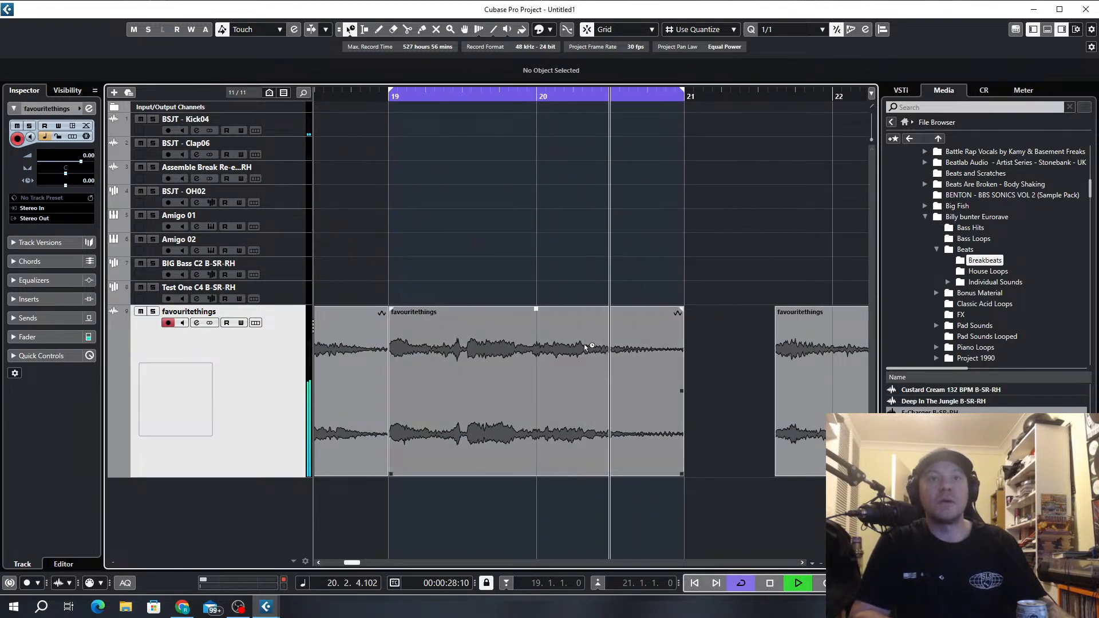
{"action": "scroll", "coordinate": [515, 239], "scroll_direction": "down", "scroll_amount": 2}
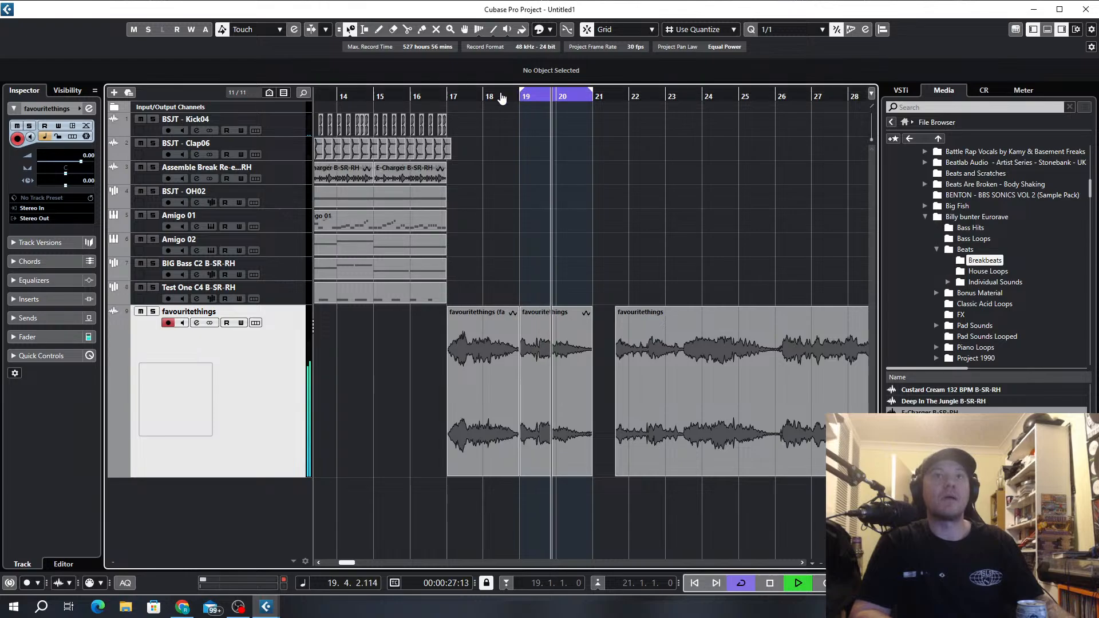
{"action": "scroll", "coordinate": [476, 162], "scroll_direction": "down", "scroll_amount": 3}
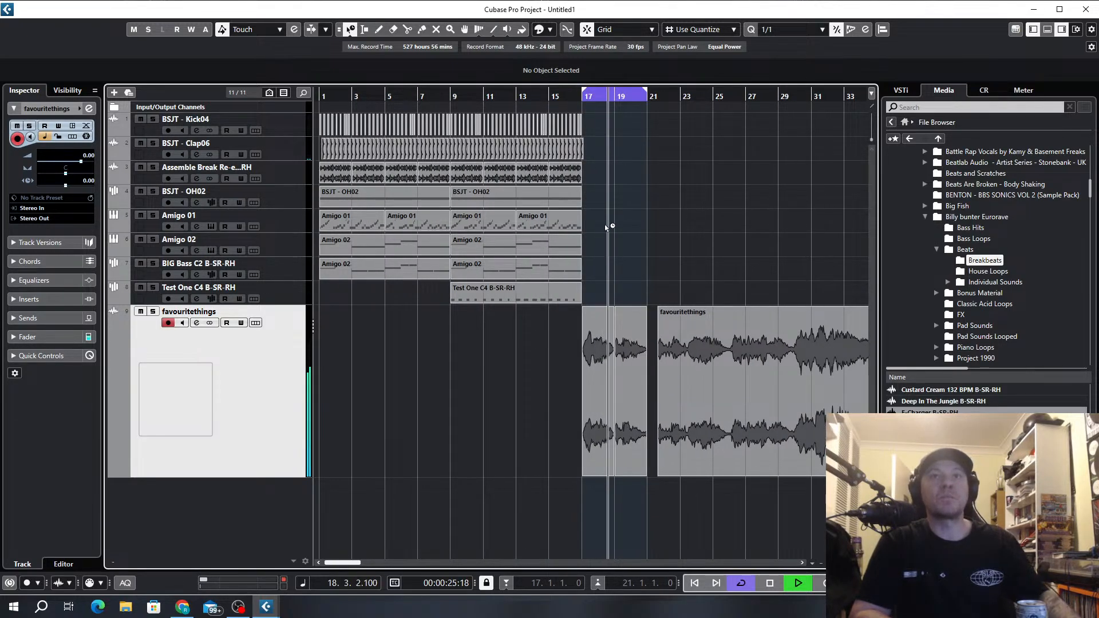
{"action": "left_click_drag", "start_coordinate": [497, 221], "coordinate": [496, 222]}
{"action": "key", "text": "ctrl+d"}
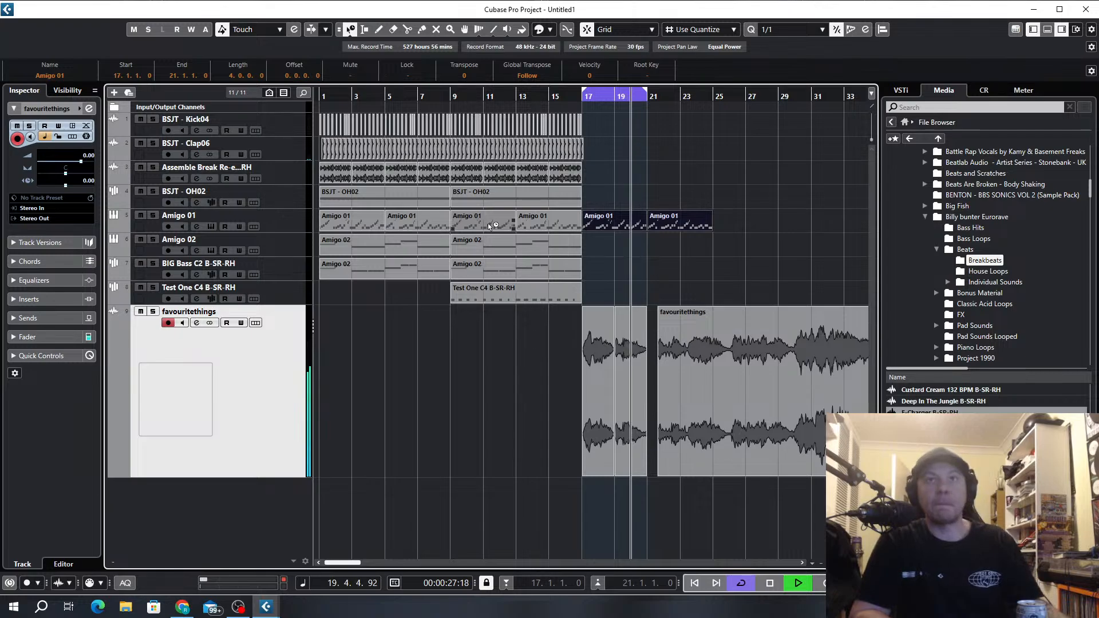
Set the quantize grid to 1/16 and time-stretch the first favouritethings phrase so it ends at 18.4.2.
{"action": "scroll", "coordinate": [544, 267], "scroll_direction": "up", "scroll_amount": 4}
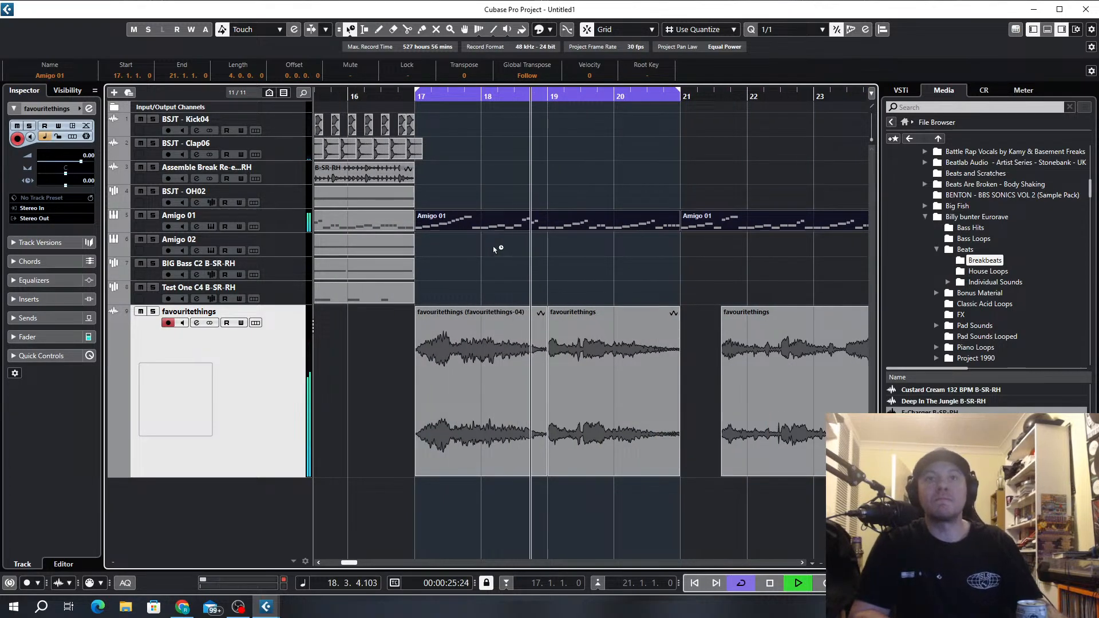
{"action": "scroll", "coordinate": [534, 411], "scroll_direction": "up", "scroll_amount": 2}
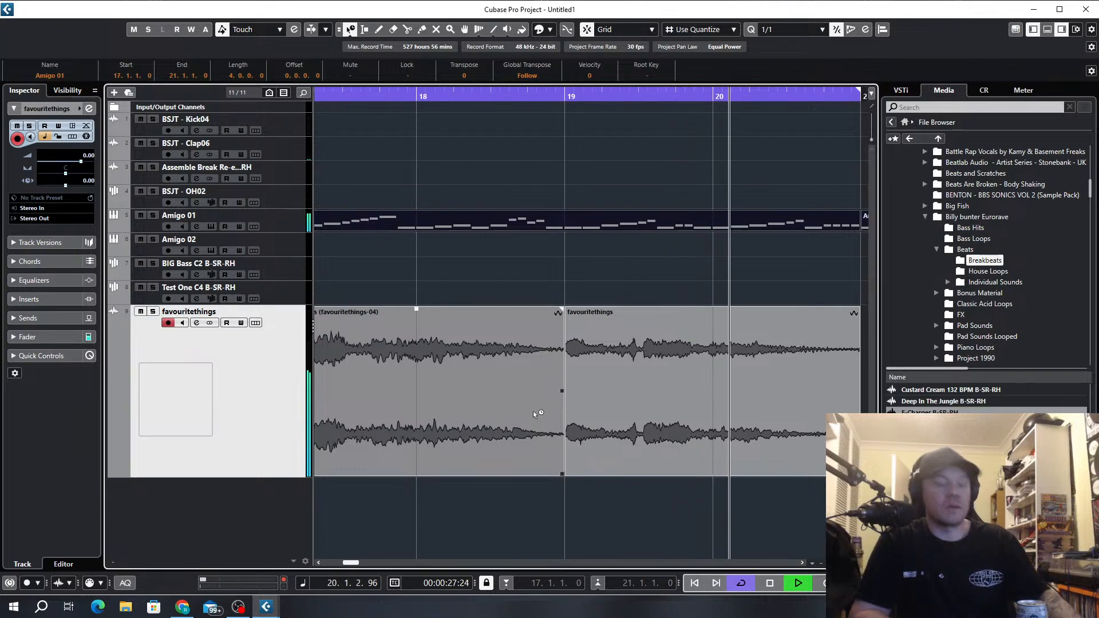
{"action": "key", "text": "alt+5"}
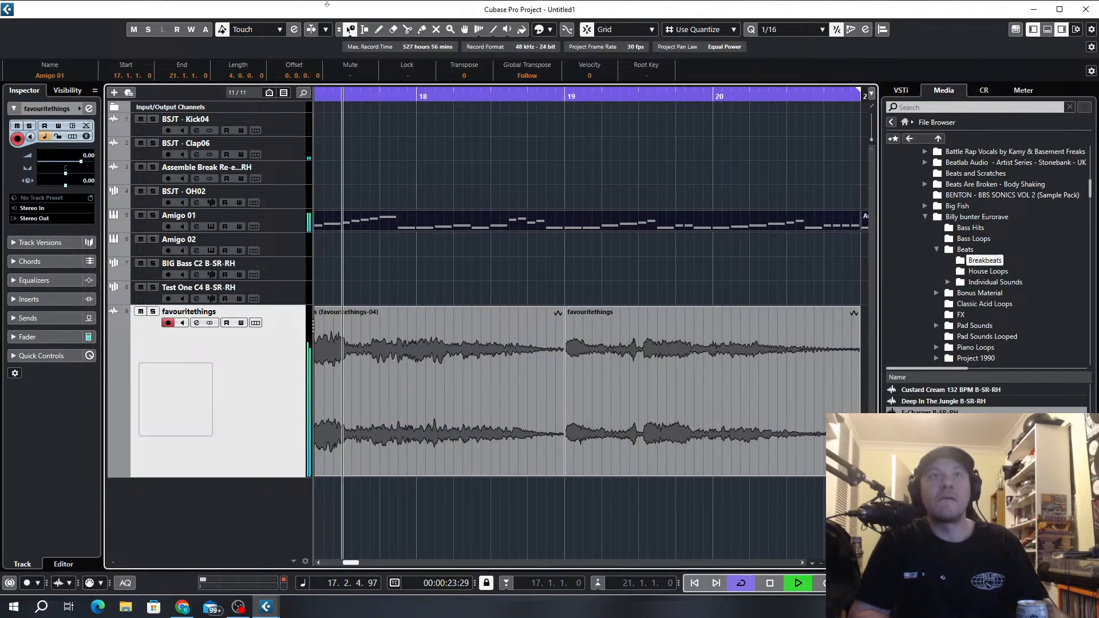
{"action": "left_click_drag", "start_coordinate": [562, 474], "coordinate": [523, 476]}
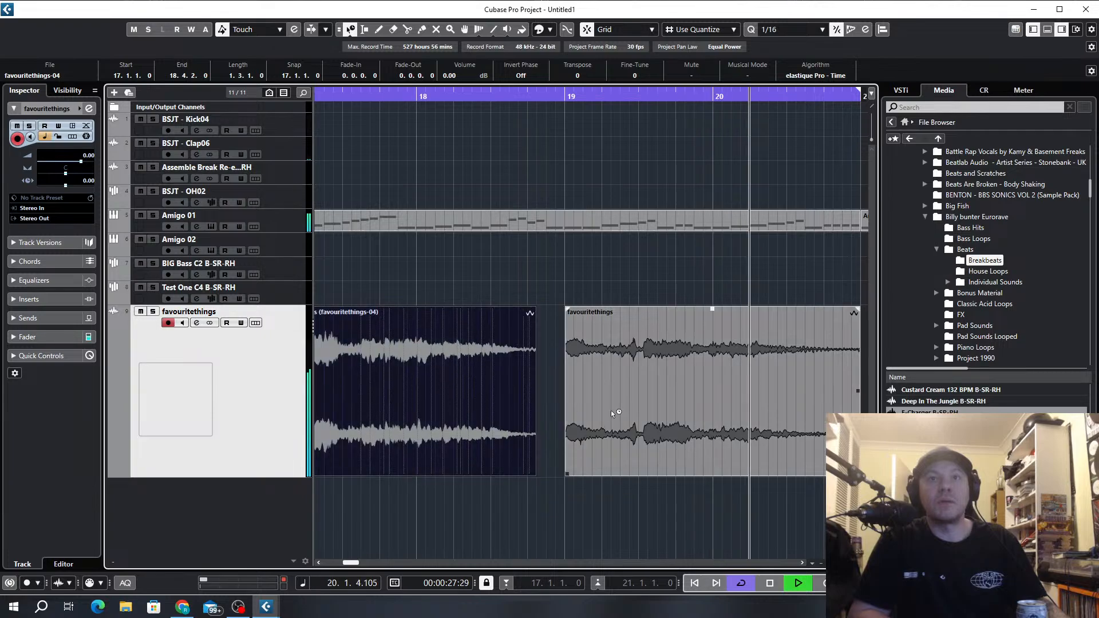
Move the second favouritethings phrase to start at 18.4.2 and time-stretch its end to 20.4.4.119.
{"action": "mouse_move", "coordinate": [620, 413]}
{"action": "left_mouse_down"}
{"action": "mouse_move", "coordinate": [590, 414]}
{"action": "mouse_move", "coordinate": [610, 421]}
{"action": "left_mouse_up"}
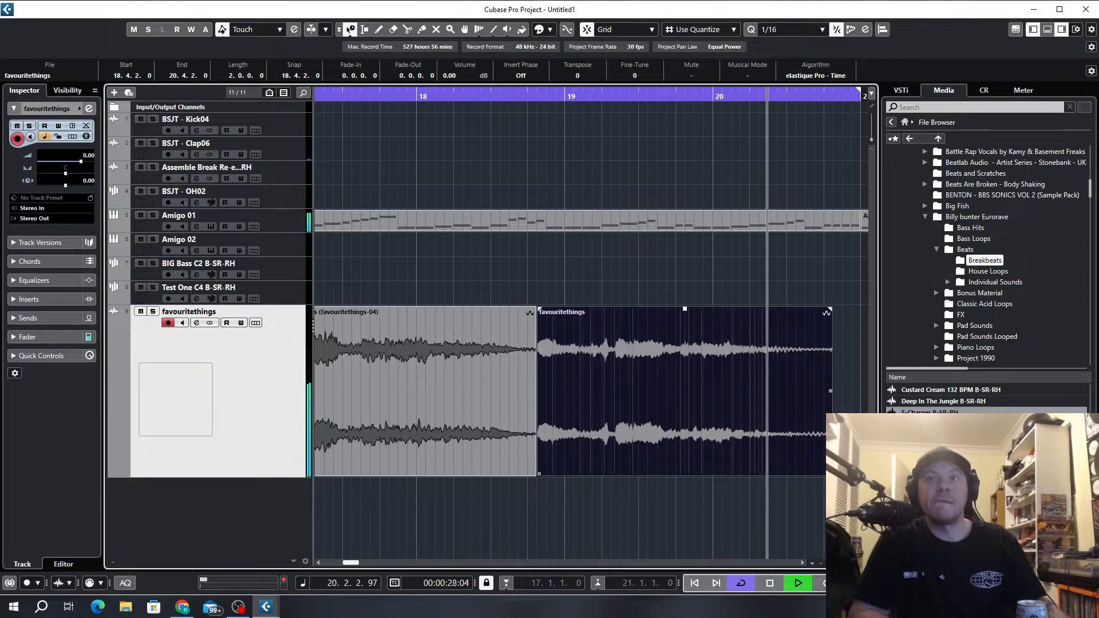
{"action": "left_click_drag", "start_coordinate": [830, 474], "coordinate": [860, 474]}
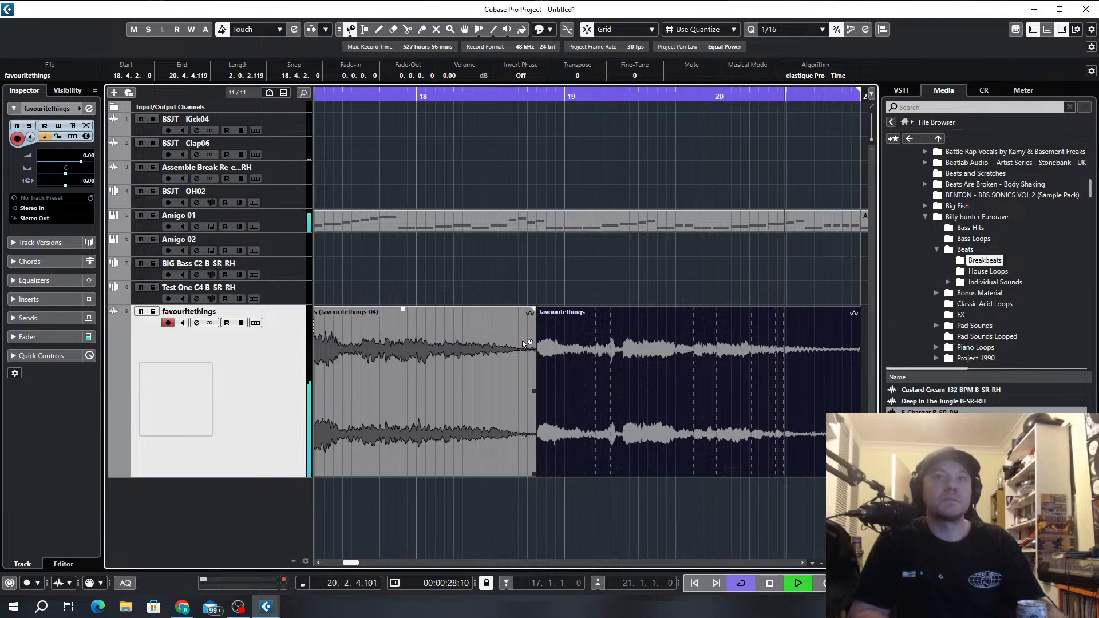
Undo the phrase edits back to the single unsplit favouritethings clip starting at bar 17.
{"action": "key", "text": "ctrl+z"}
{"action": "key", "text": "ctrl+z"}
{"action": "key", "text": "ctrl+z"}
{"action": "key", "text": "ctrl+z"}
{"action": "key", "text": "ctrl+z"}
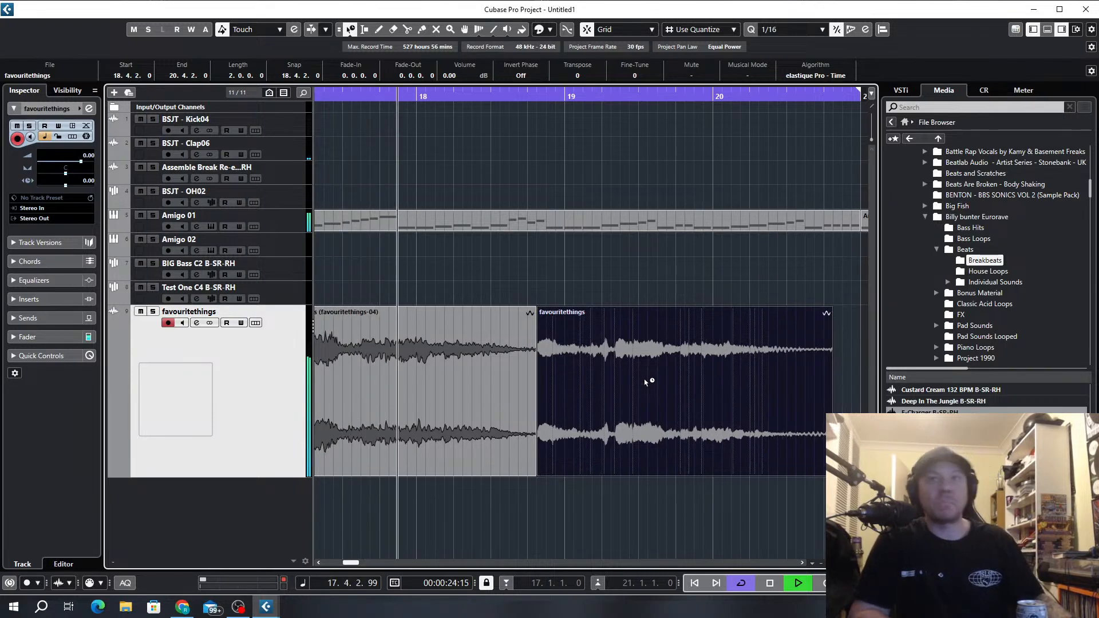
{"action": "key", "text": "ctrl+z"}
{"action": "key", "text": "ctrl+z"}
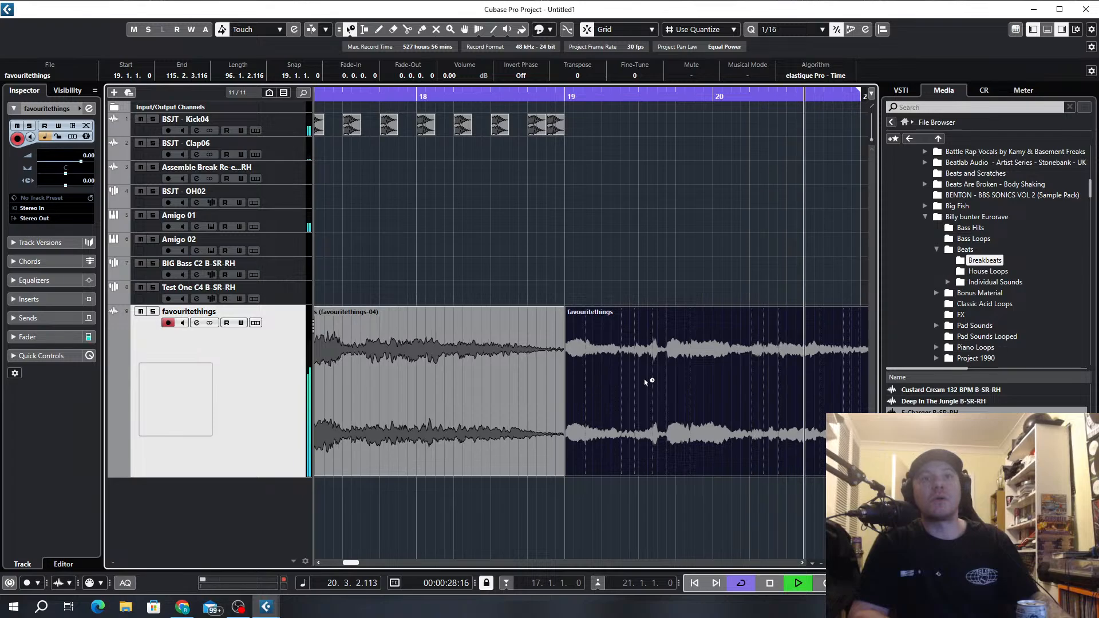
{"action": "key", "text": "ctrl+z"}
{"action": "key", "text": "ctrl+z"}
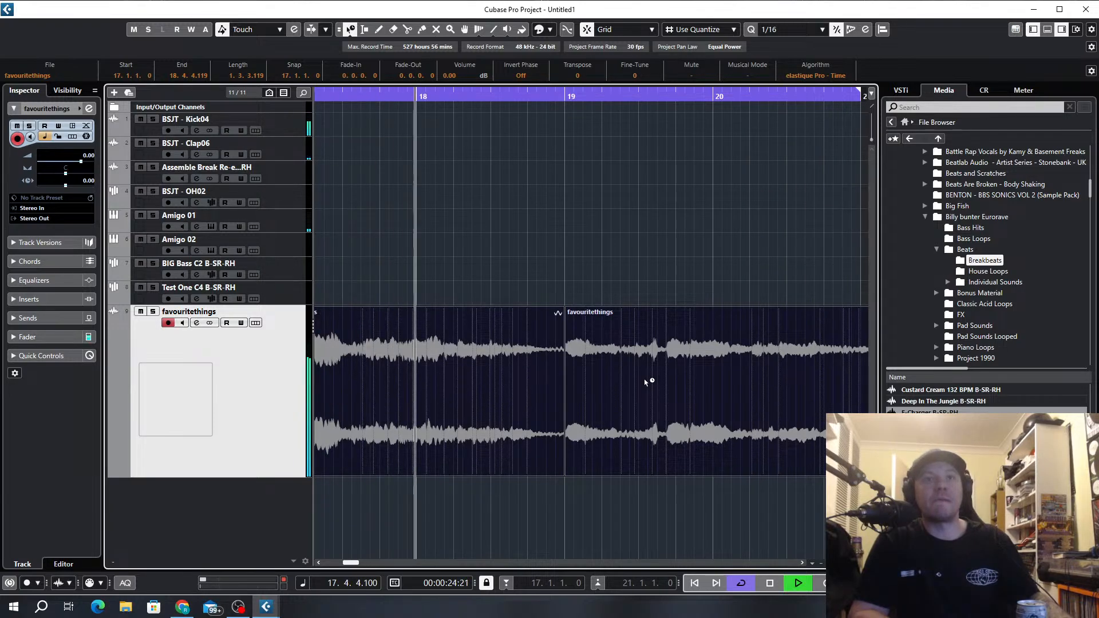
{"action": "key", "text": "ctrl+z"}
{"action": "key", "text": "ctrl+z"}
{"action": "key", "text": "ctrl+z"}
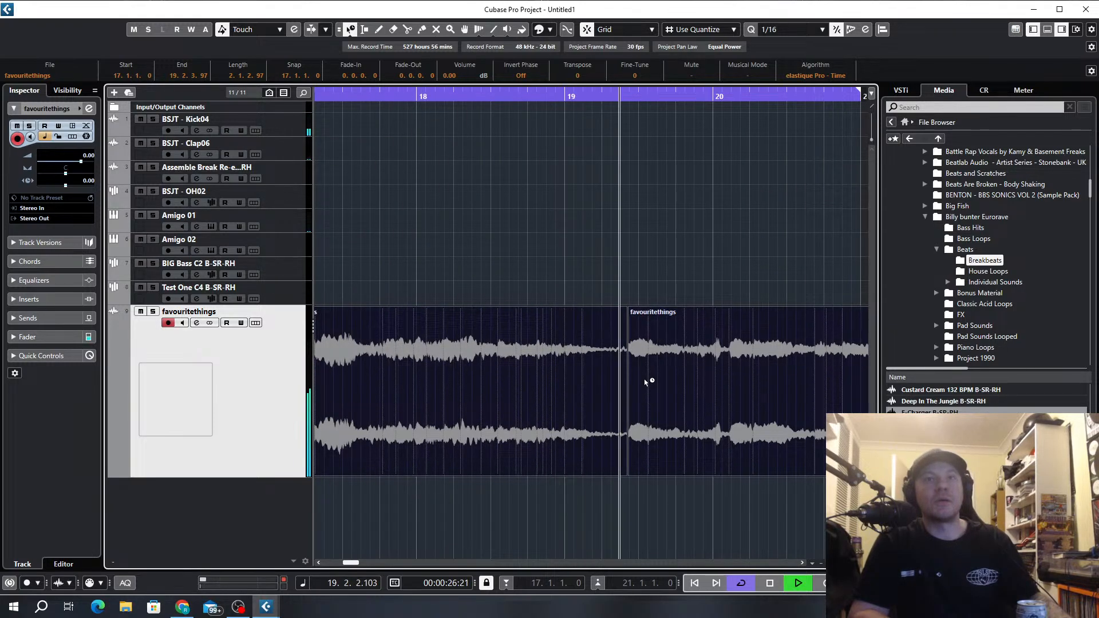
{"action": "key", "text": "ctrl+z"}
{"action": "key", "text": "ctrl+z"}
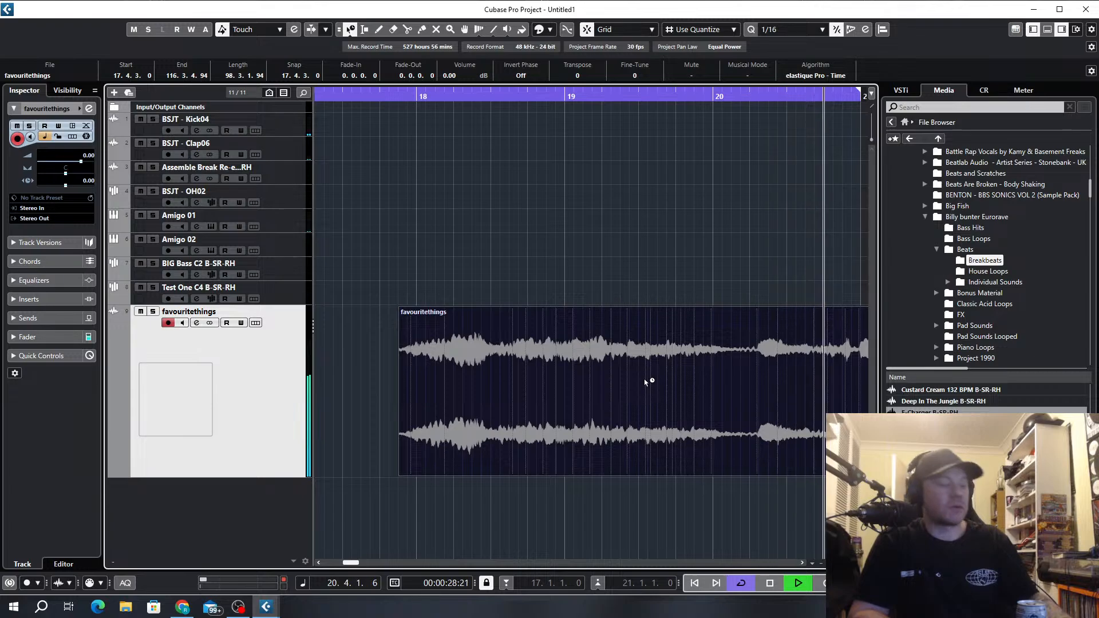
{"action": "key", "text": "ctrl+shift+z"}
Return the object selection tool to Normal Sizing and extend the loop end to bar 22.
{"action": "scroll", "coordinate": [582, 301], "scroll_direction": "down", "scroll_amount": 1}
{"action": "scroll", "coordinate": [582, 302], "scroll_direction": "down", "scroll_amount": 2}
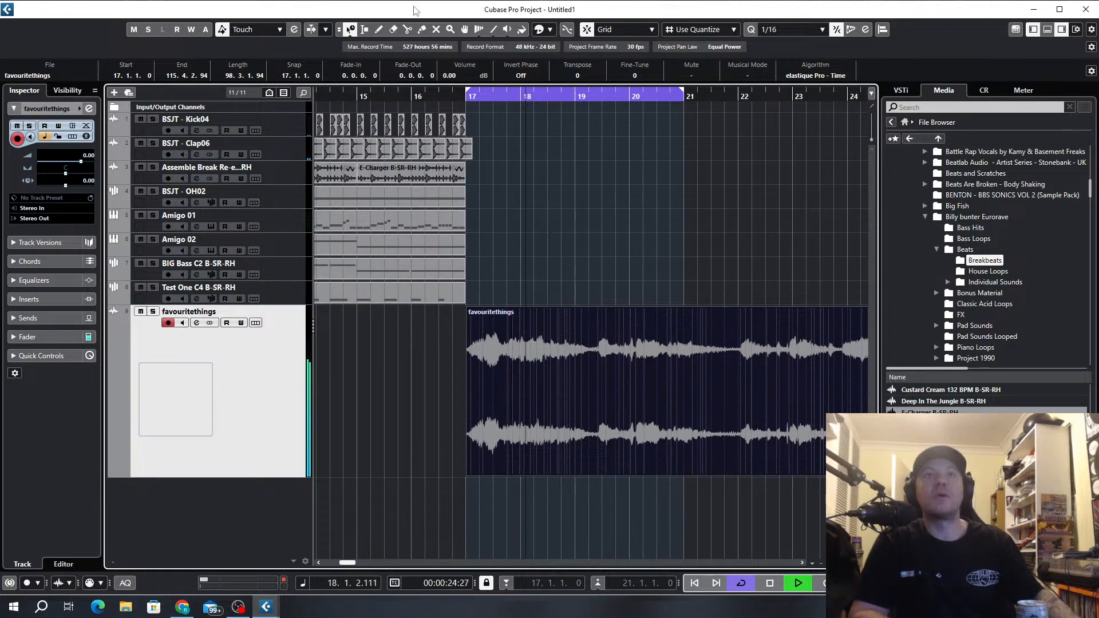
{"action": "left_click", "coordinate": [350, 29]}
{"action": "left_click", "coordinate": [372, 42]}
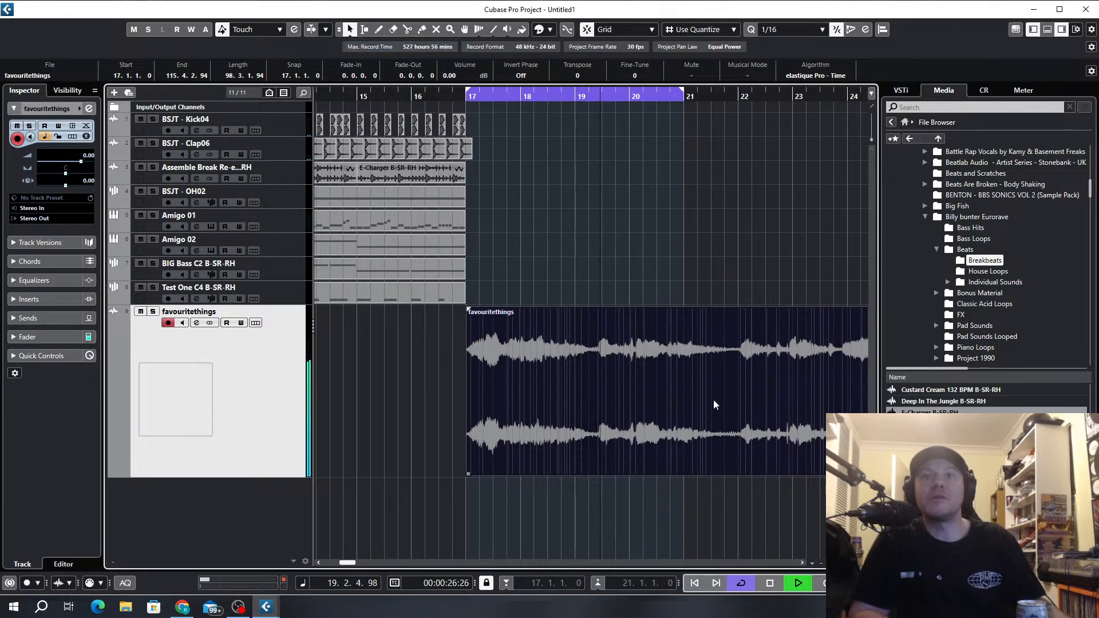
{"action": "scroll", "coordinate": [681, 359], "scroll_direction": "up", "scroll_amount": 3}
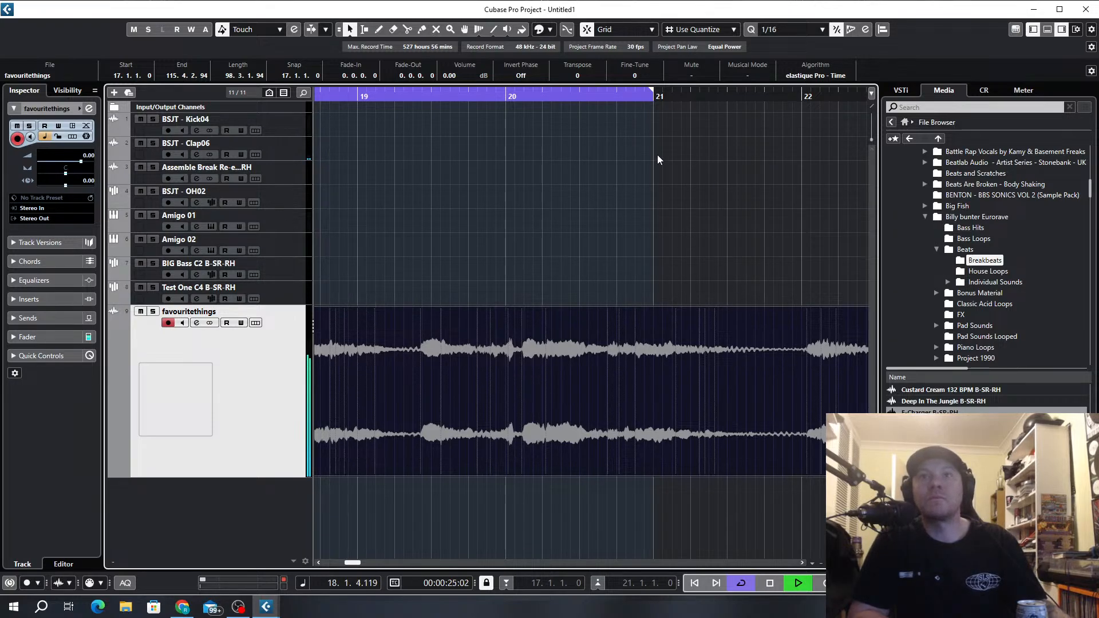
{"action": "left_click_drag", "start_coordinate": [653, 94], "coordinate": [812, 134]}
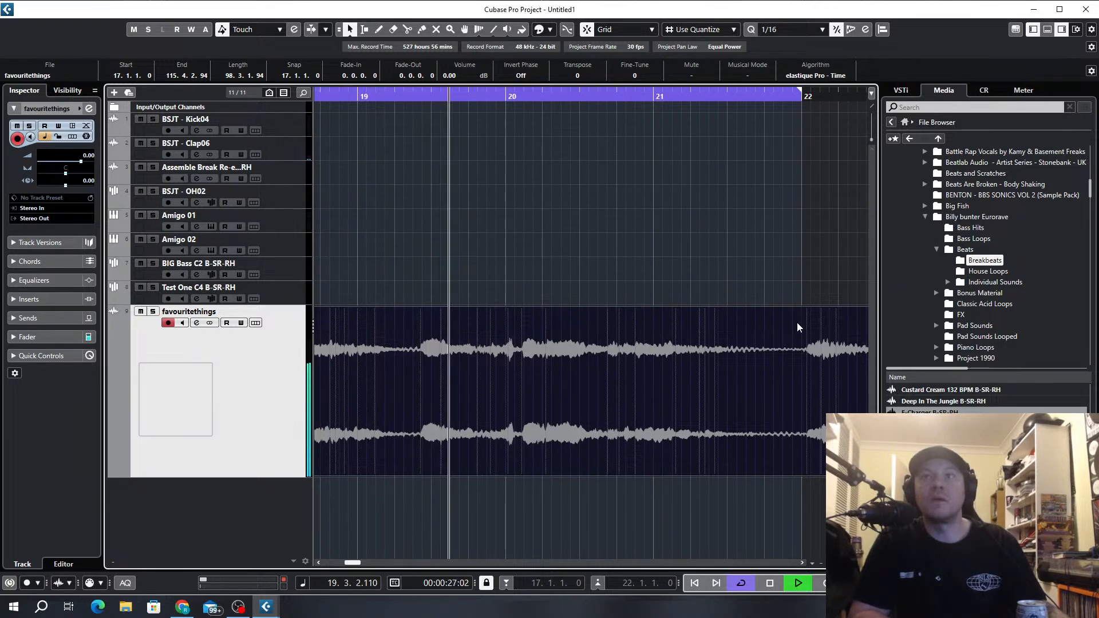
Stop playback, split the favouritethings clip at 22.1.1.68 where the third phrase begins, and set the loop end to bar 21.
{"action": "key", "text": "3"}
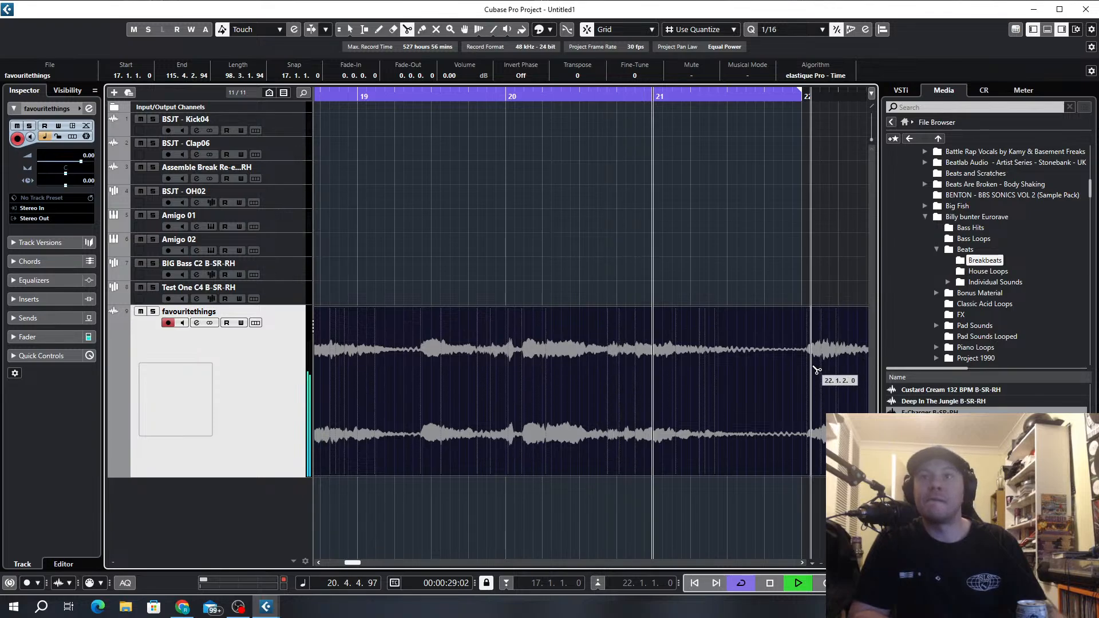
{"action": "scroll", "coordinate": [813, 371], "scroll_direction": "up", "scroll_amount": 4}
{"action": "scroll", "coordinate": [812, 369], "scroll_direction": "up", "scroll_amount": 2}
{"action": "key", "text": "space"}
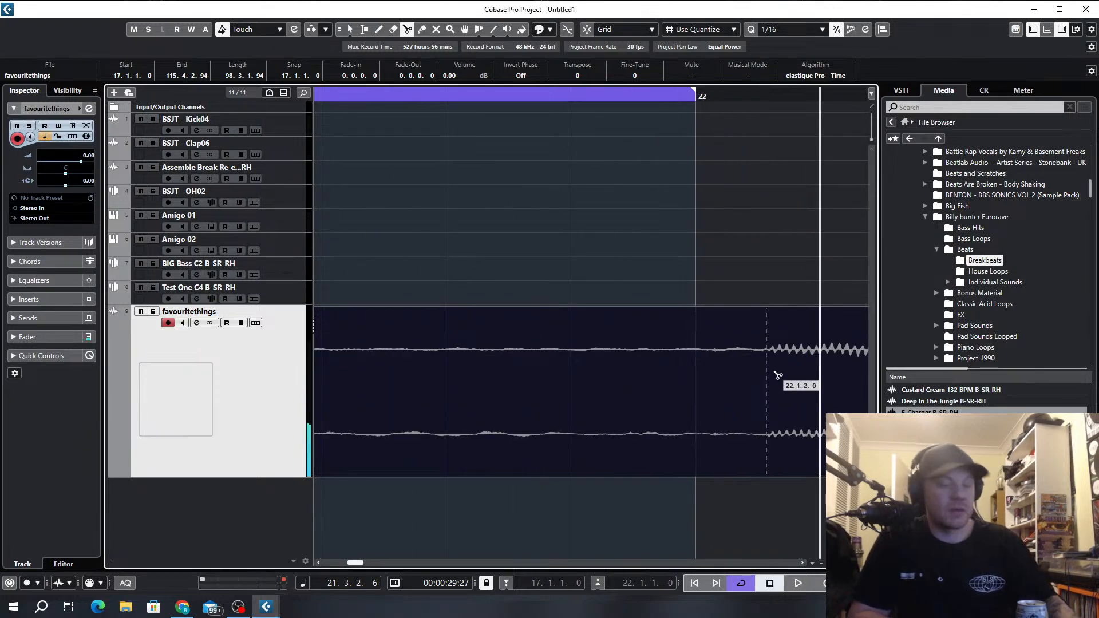
{"action": "scroll", "coordinate": [777, 375], "scroll_direction": "up", "scroll_amount": 4}
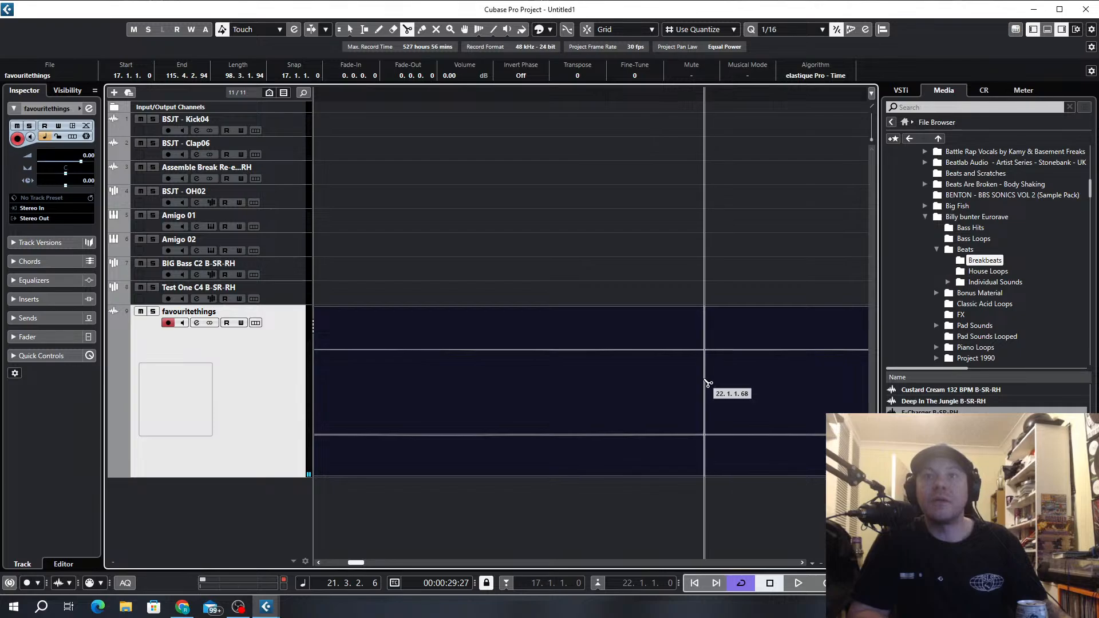
{"action": "left_click", "coordinate": [707, 382]}
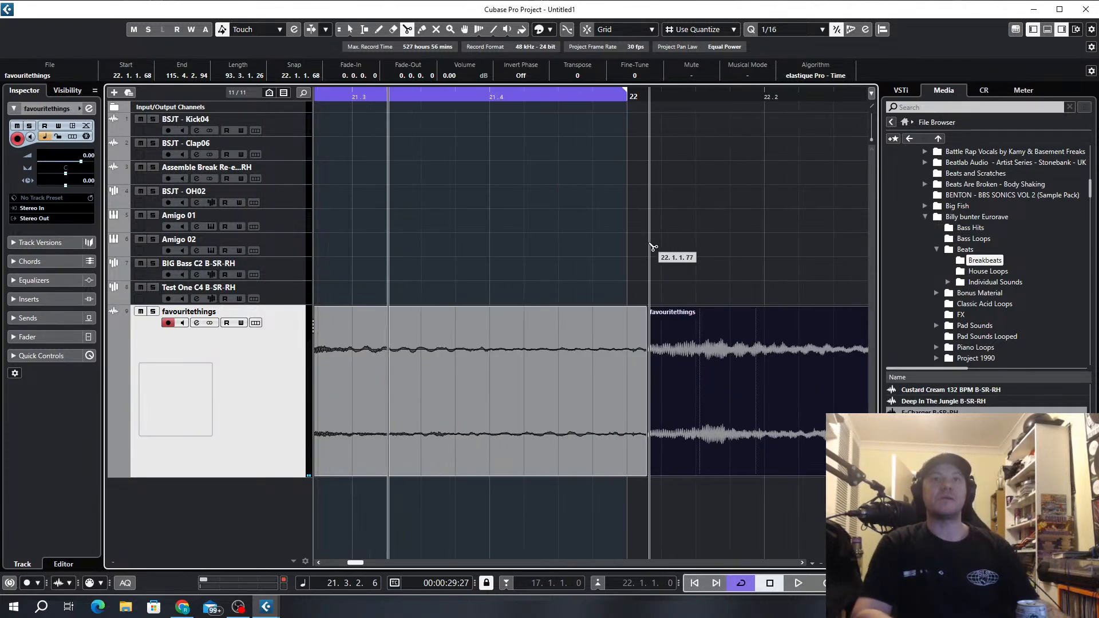
{"action": "scroll", "coordinate": [653, 247], "scroll_direction": "down", "scroll_amount": 6}
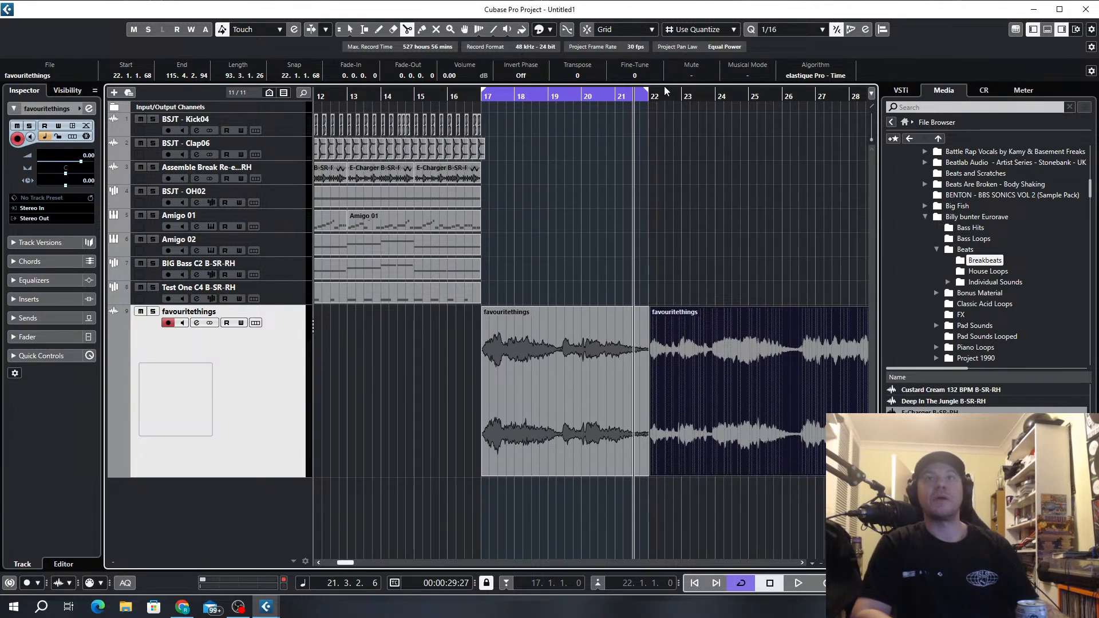
{"action": "left_click_drag", "start_coordinate": [647, 91], "coordinate": [613, 96]}
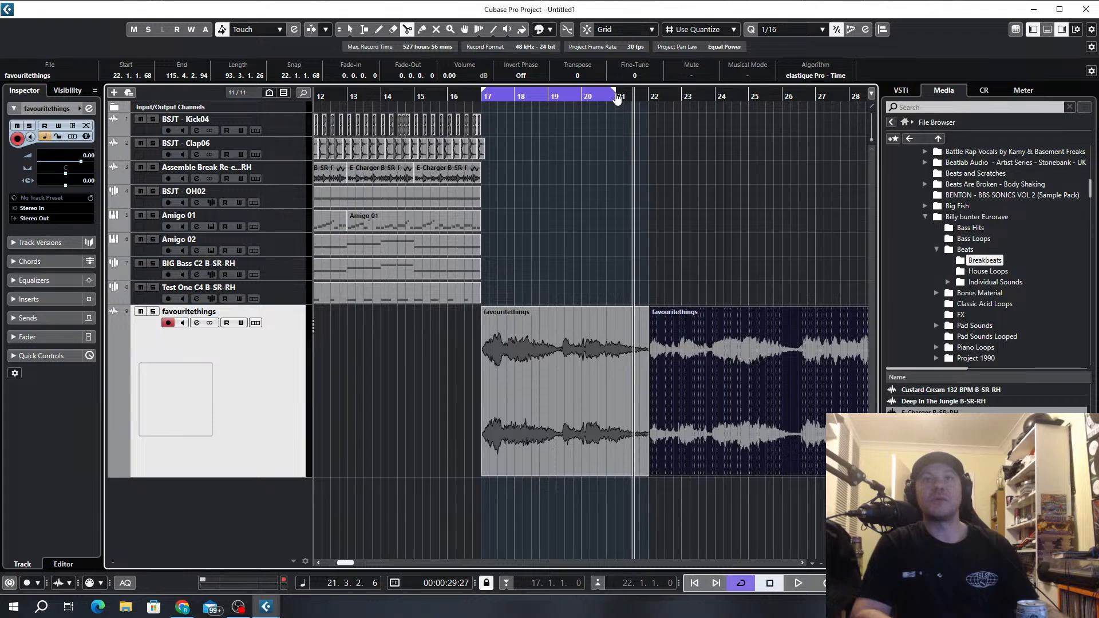
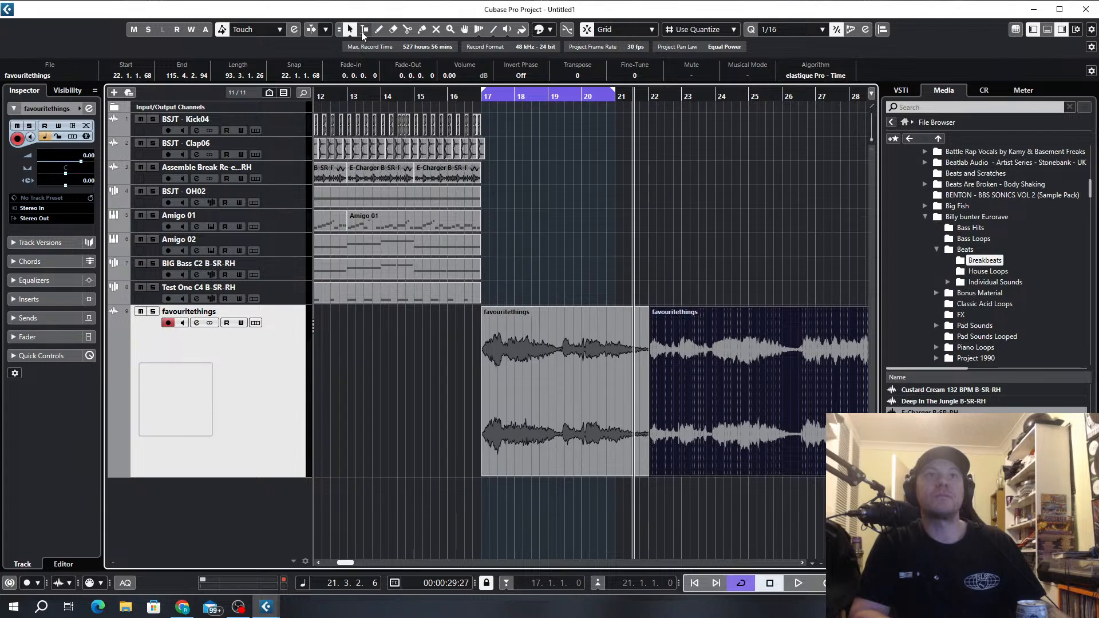
Set object selection to Sizing Applies Time Stretch and stretch the first favouritethings clip's end to 20.4.4.119.
{"action": "left_click", "coordinate": [362, 34]}
{"action": "left_click", "coordinate": [401, 70]}
{"action": "scroll", "coordinate": [650, 472], "scroll_direction": "up", "scroll_amount": 3, "text": "ctrl"}
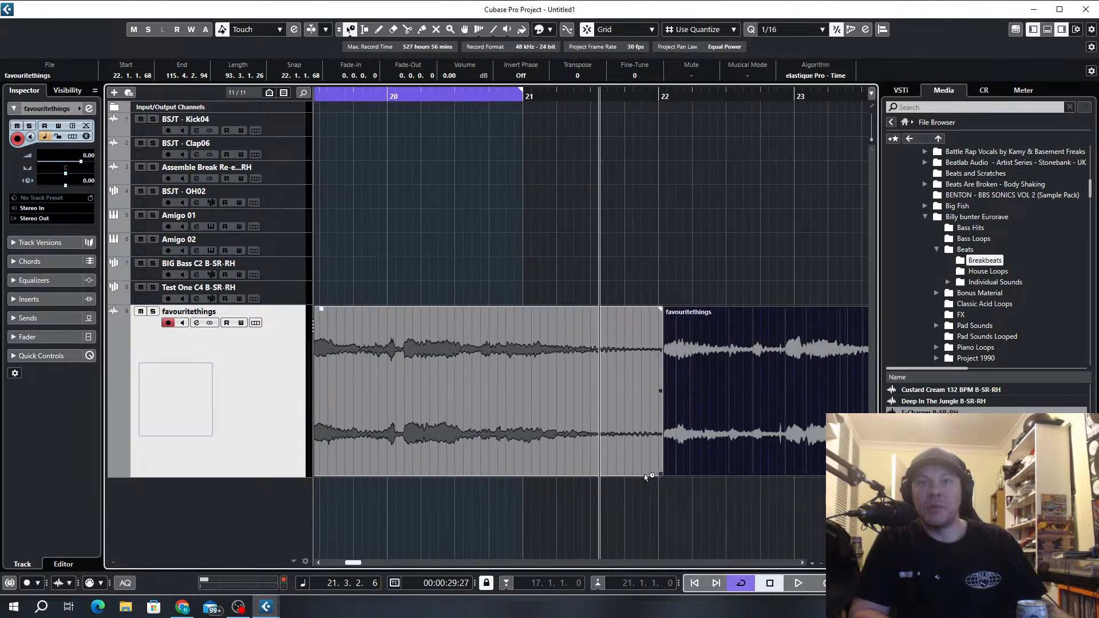
{"action": "left_click_drag", "start_coordinate": [658, 475], "coordinate": [520, 466]}
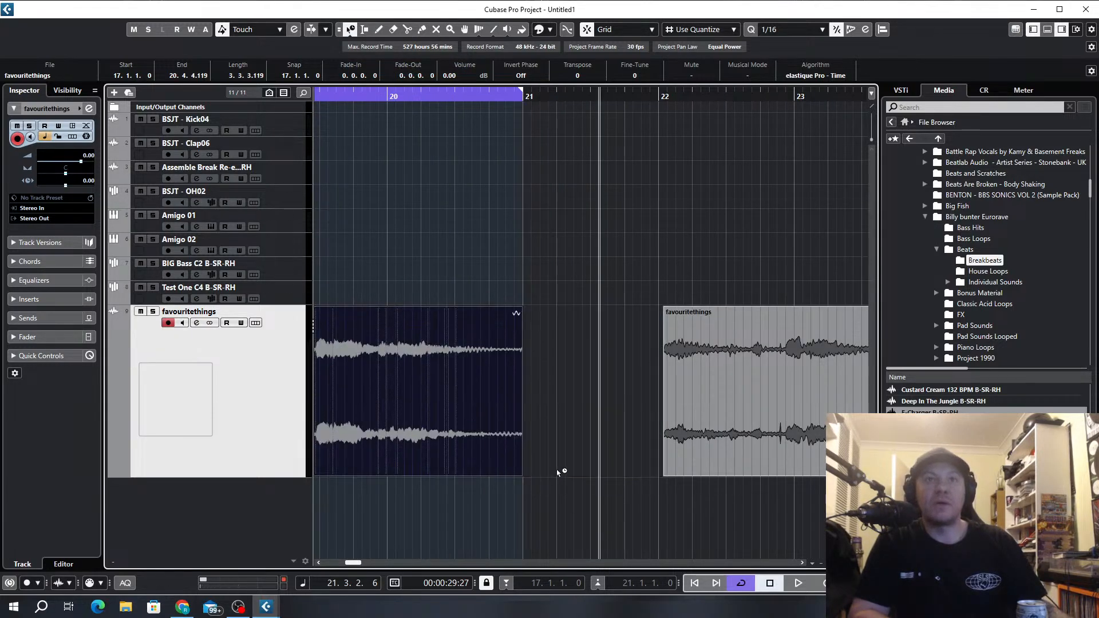
Play the loop from bar 17 and duplicate the four Amigo 01 parts to fill bars 17 to 33.
{"action": "scroll", "coordinate": [562, 471], "scroll_direction": "down", "scroll_amount": 4, "text": "ctrl"}
{"action": "key", "text": "space"}
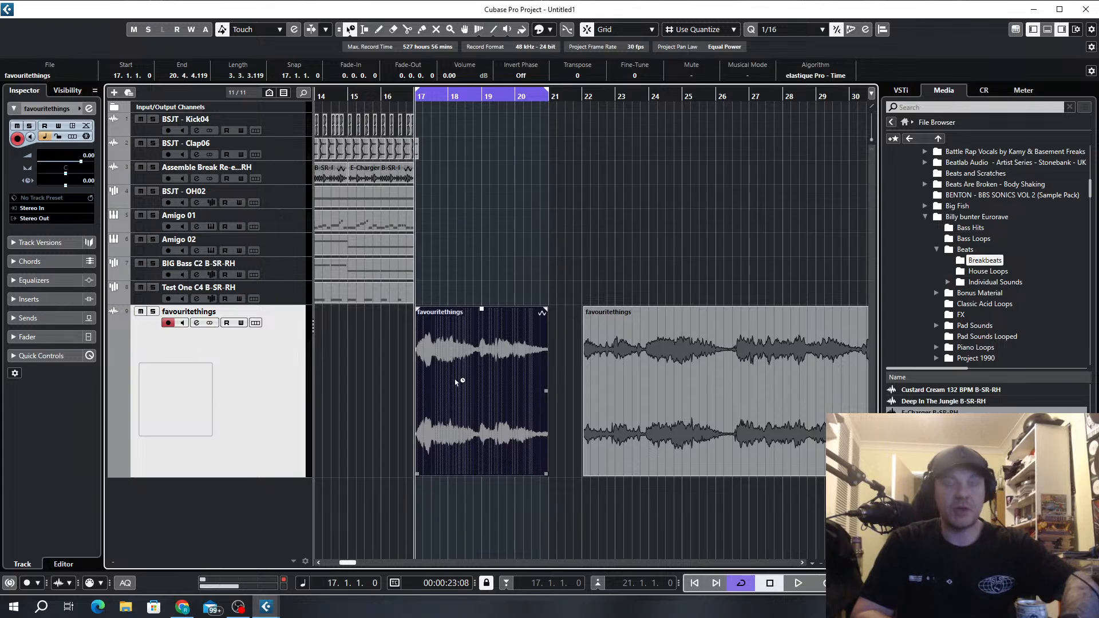
{"action": "key", "text": "space"}
{"action": "scroll", "coordinate": [473, 179], "scroll_direction": "down", "scroll_amount": 2, "text": "ctrl"}
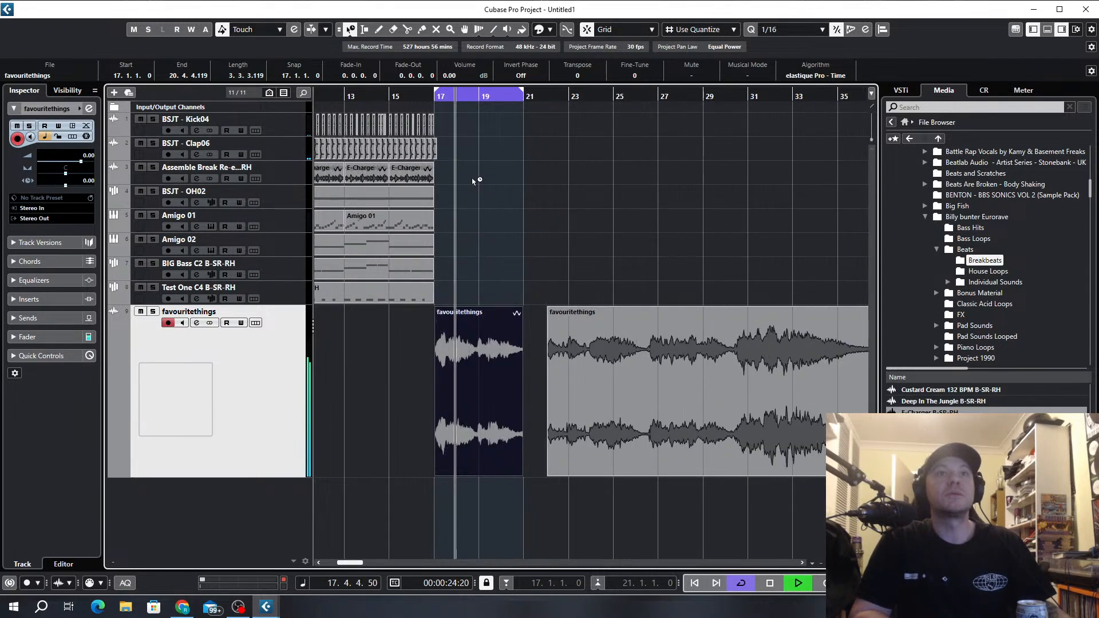
{"action": "scroll", "coordinate": [437, 225], "scroll_direction": "down", "scroll_amount": 2, "text": "ctrl"}
{"action": "left_click_drag", "start_coordinate": [448, 222], "coordinate": [210, 212]}
{"action": "key", "text": "ctrl+d"}
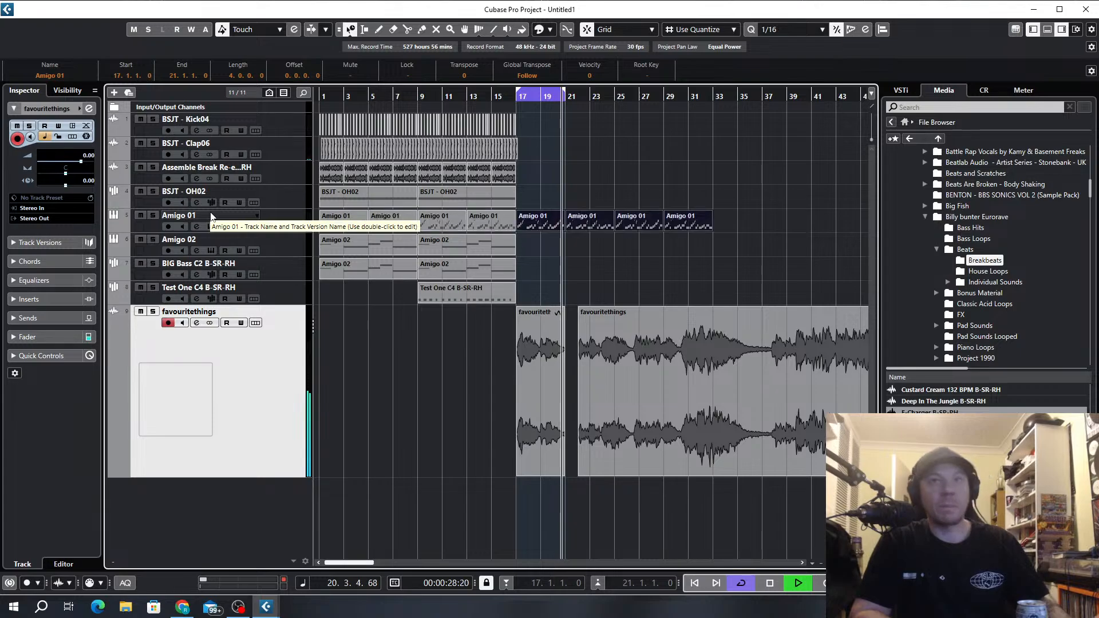
Delete the second favouritethings clip starting at bar 22 and extend the loop end to bar 33.
{"action": "scroll", "coordinate": [599, 262], "scroll_direction": "up", "scroll_amount": 3, "text": "ctrl"}
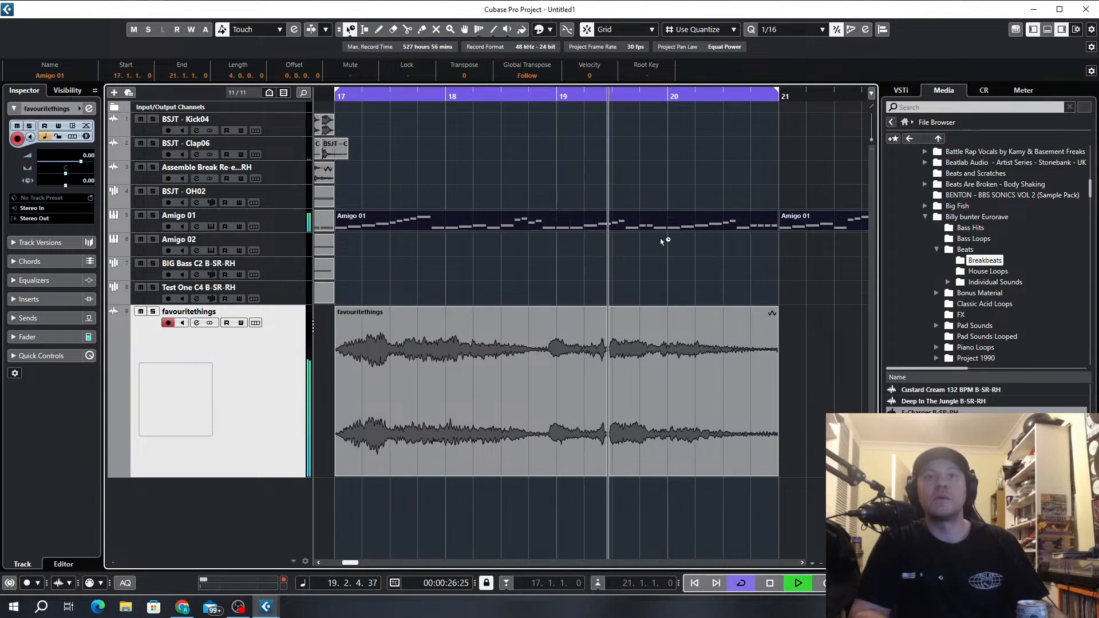
{"action": "scroll", "coordinate": [758, 464], "scroll_direction": "down", "scroll_amount": 2, "text": "ctrl"}
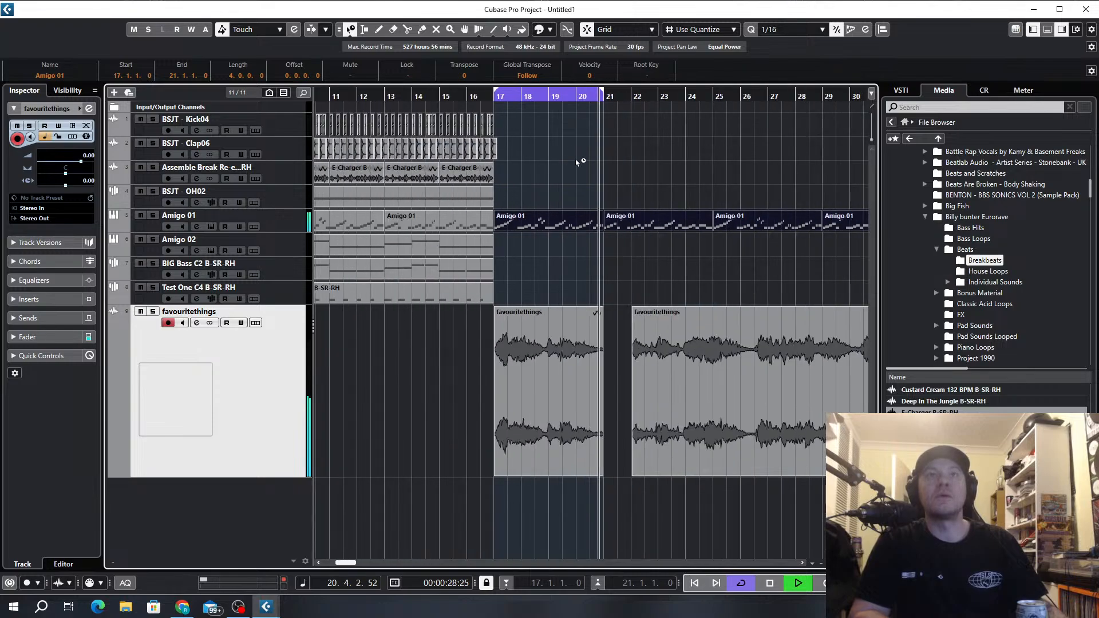
{"action": "left_click", "coordinate": [698, 402]}
{"action": "key", "text": "Delete"}
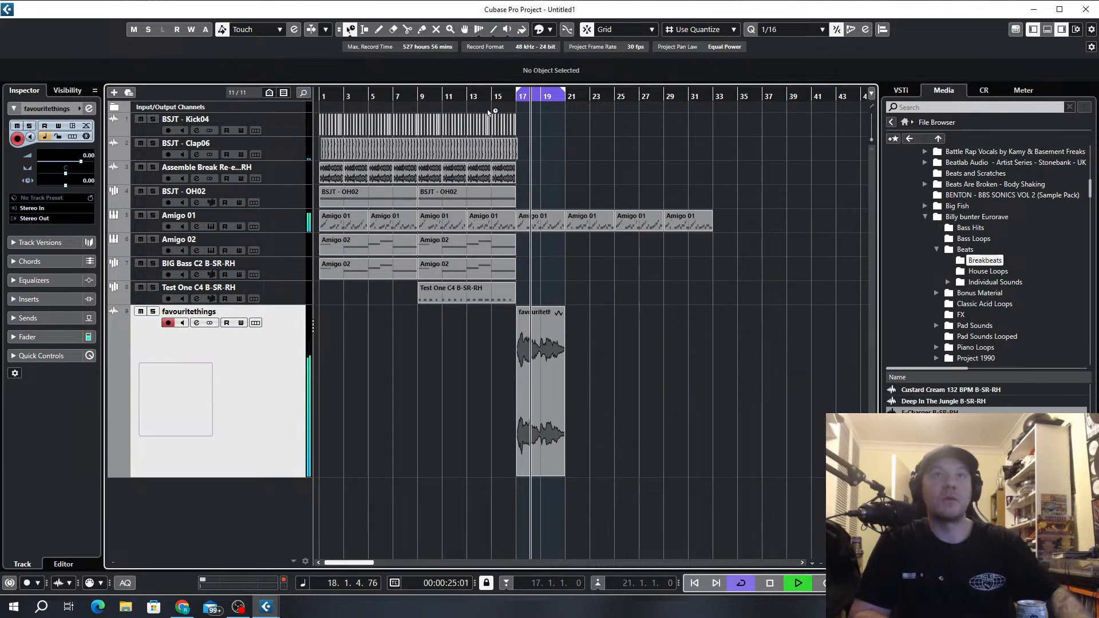
{"action": "left_click_drag", "start_coordinate": [526, 105], "coordinate": [712, 101]}
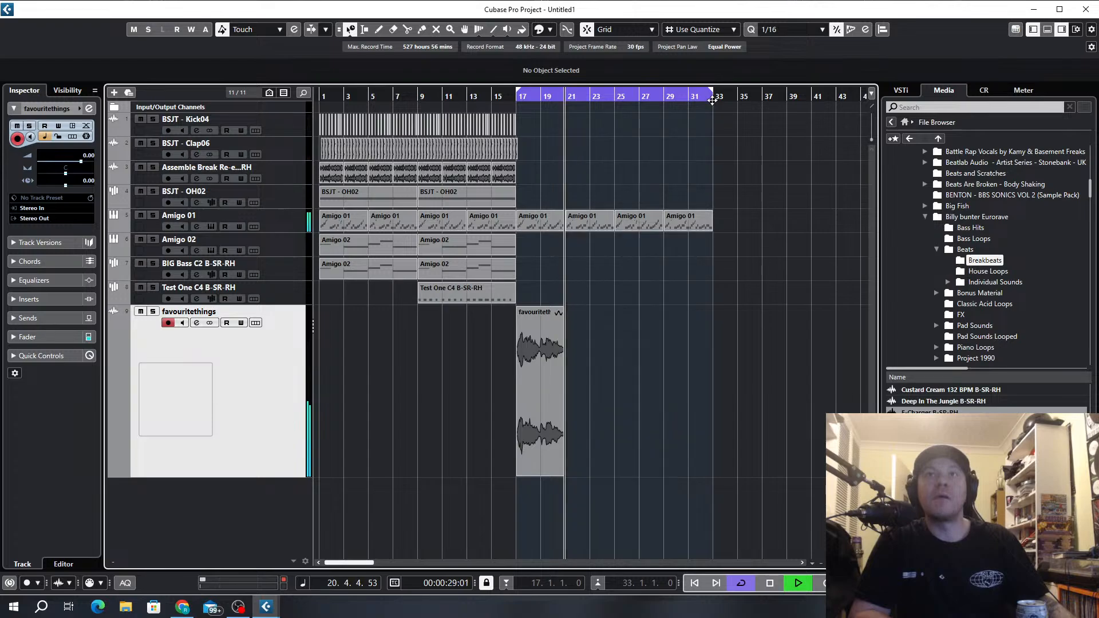
Return object selection to Normal Sizing, extend the favouritethings clip's end to 33.1.1.0, and replay from the loop start.
{"action": "left_click", "coordinate": [350, 30]}
{"action": "left_click", "coordinate": [368, 47]}
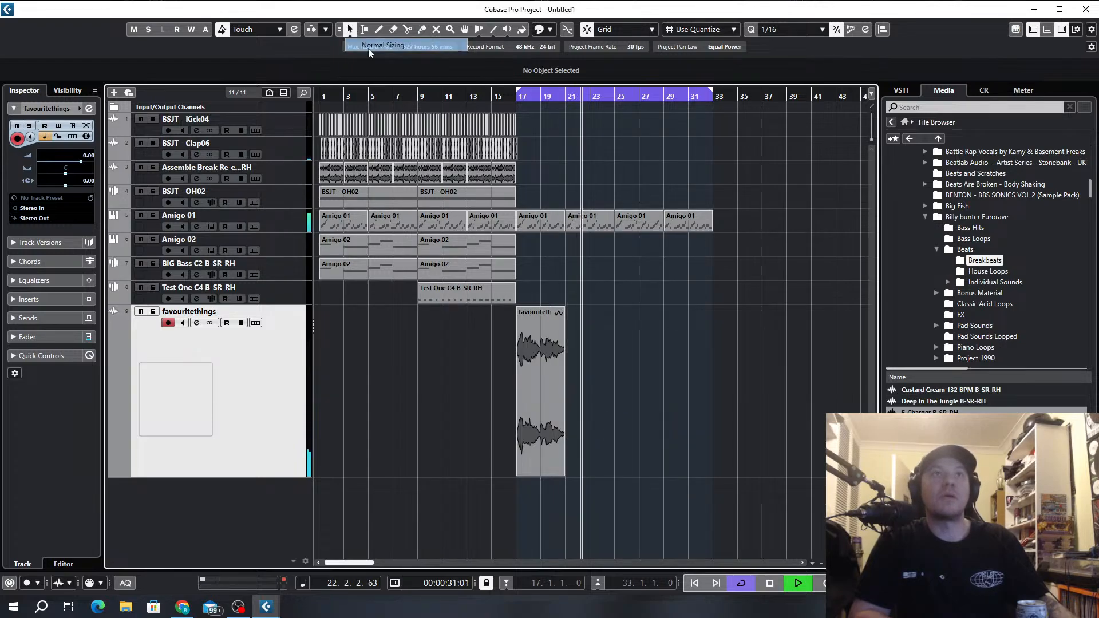
{"action": "left_click_drag", "start_coordinate": [562, 472], "coordinate": [699, 473]}
{"action": "scroll", "coordinate": [714, 491], "scroll_direction": "up", "scroll_amount": 3}
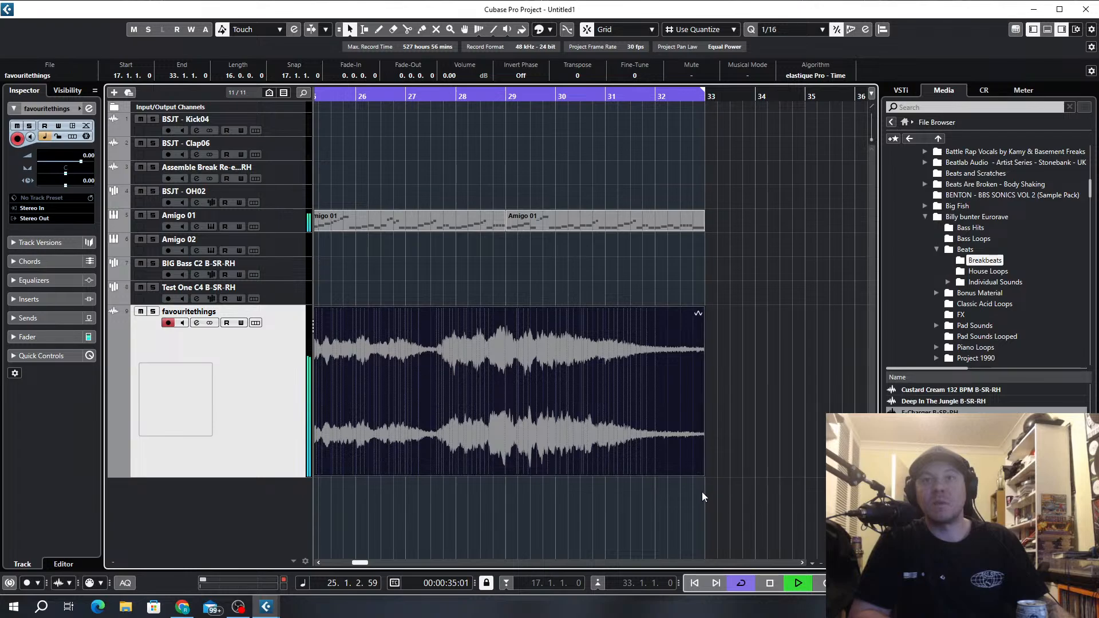
{"action": "scroll", "coordinate": [658, 448], "scroll_direction": "down", "scroll_amount": 3}
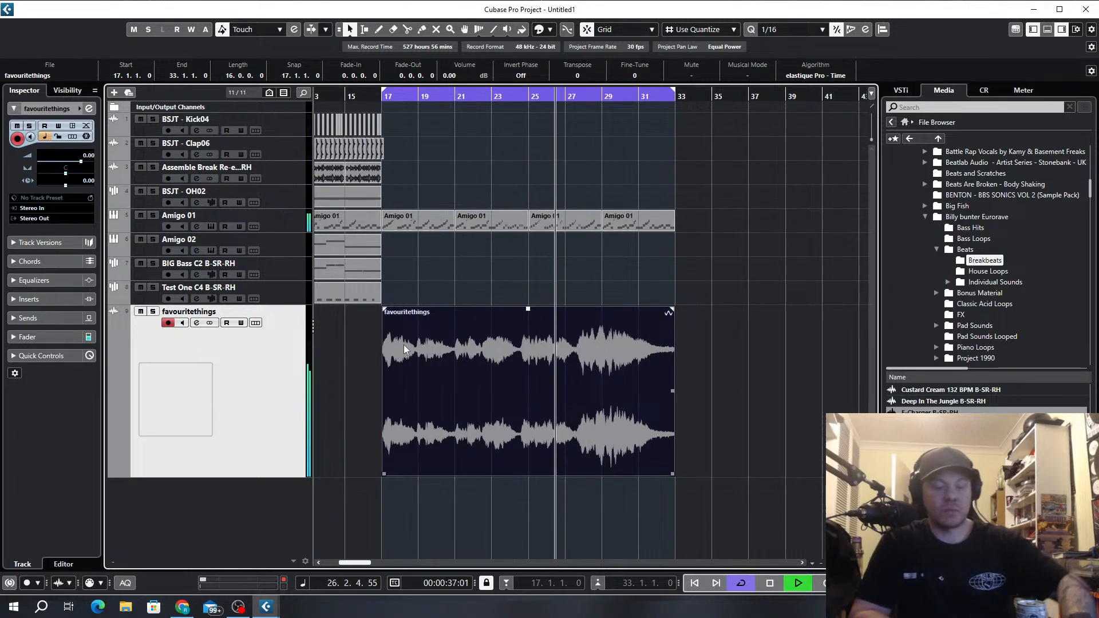
{"action": "key", "text": "KP_1"}
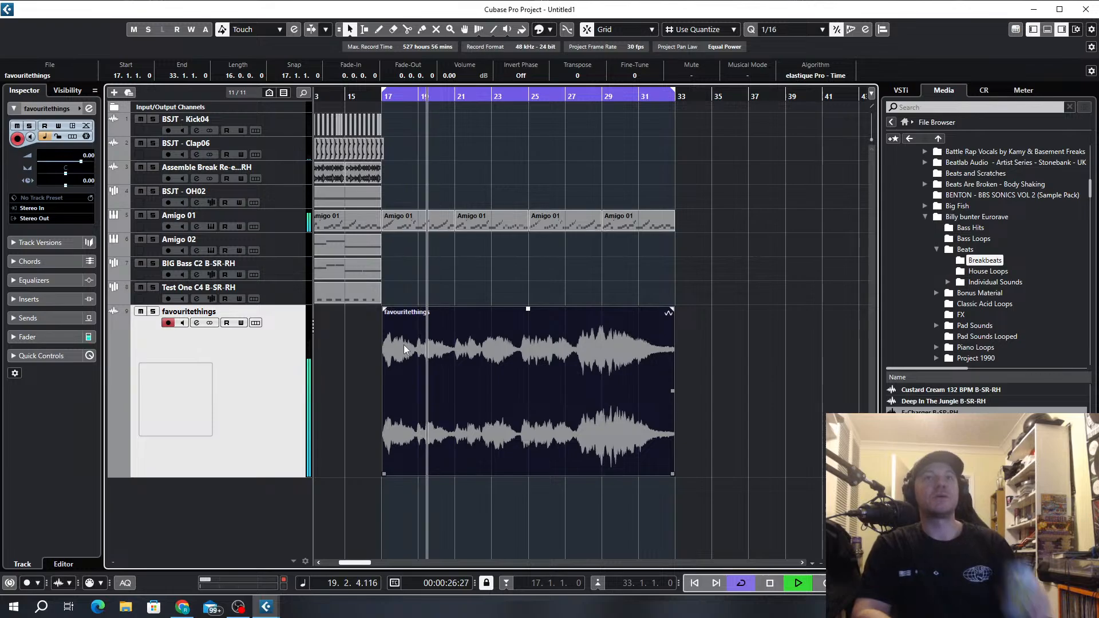
Switch to Sizing Applies Time Stretch and stretch the favouritethings clip's end to 32.3.3.52.
{"action": "left_click", "coordinate": [350, 29]}
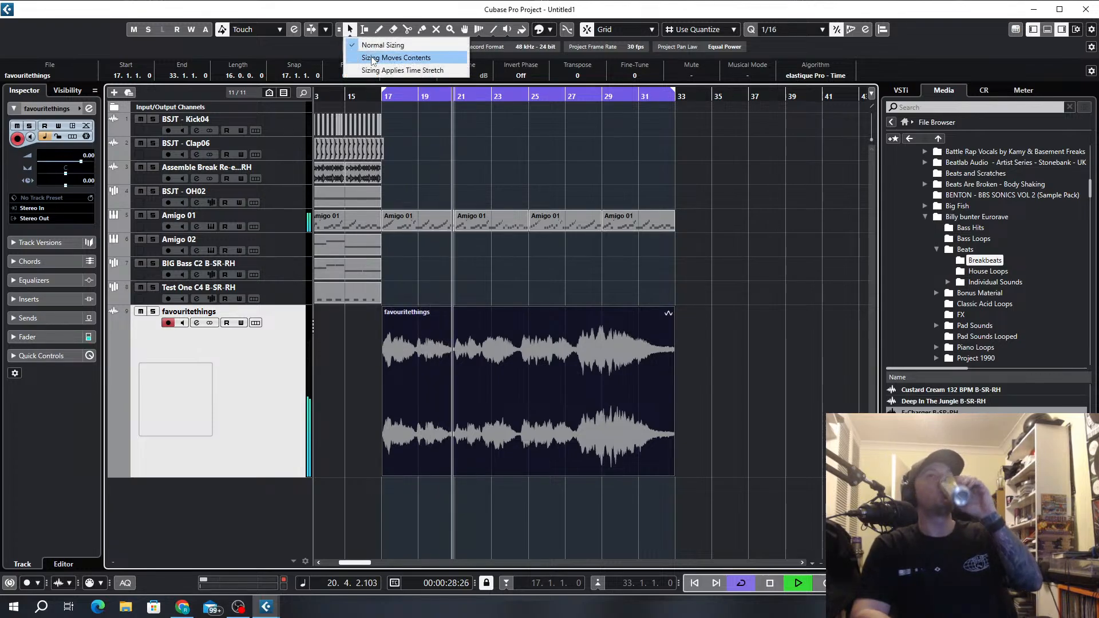
{"action": "left_click", "coordinate": [378, 70]}
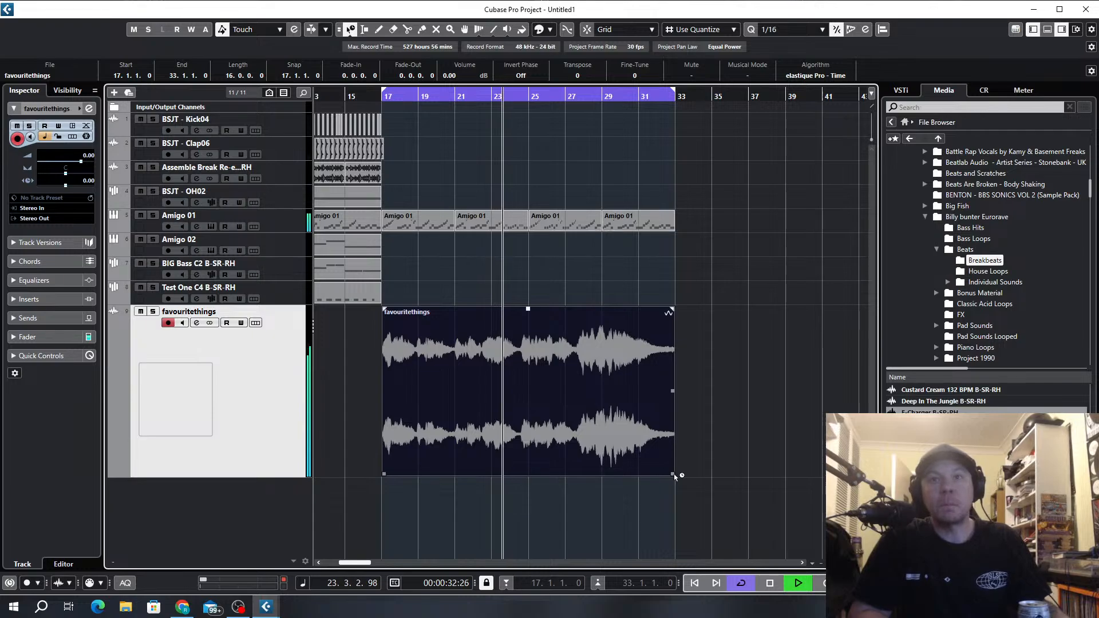
{"action": "left_click_drag", "start_coordinate": [674, 476], "coordinate": [664, 475]}
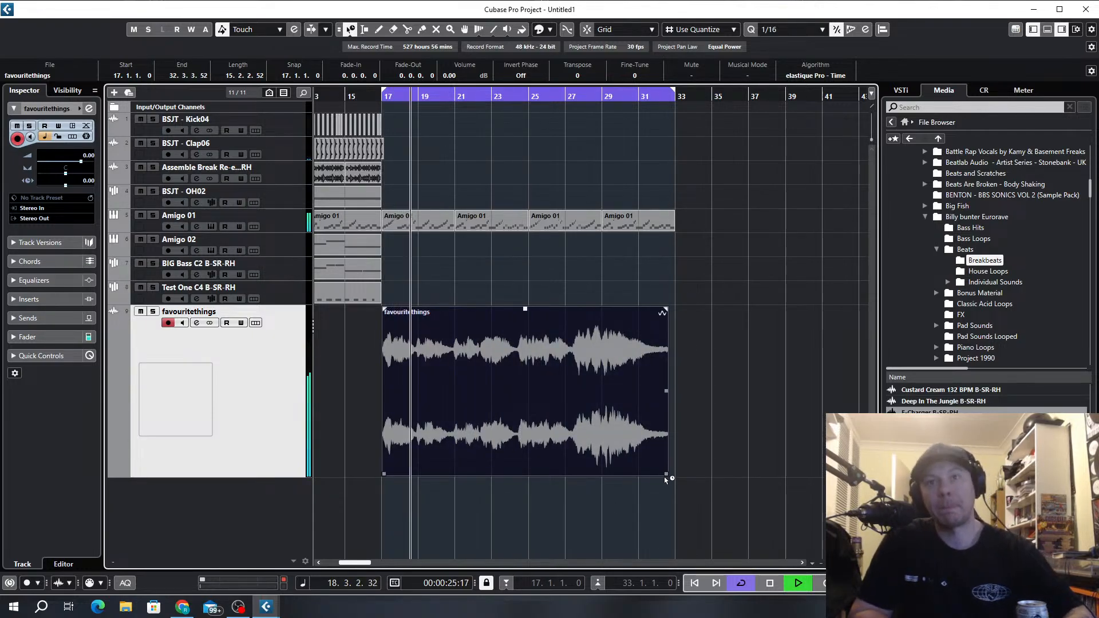
Try time-stretching the favouritethings clip's end to 32.2.3.53, and undo the stretch.
{"action": "left_click_drag", "start_coordinate": [666, 476], "coordinate": [664, 476]}
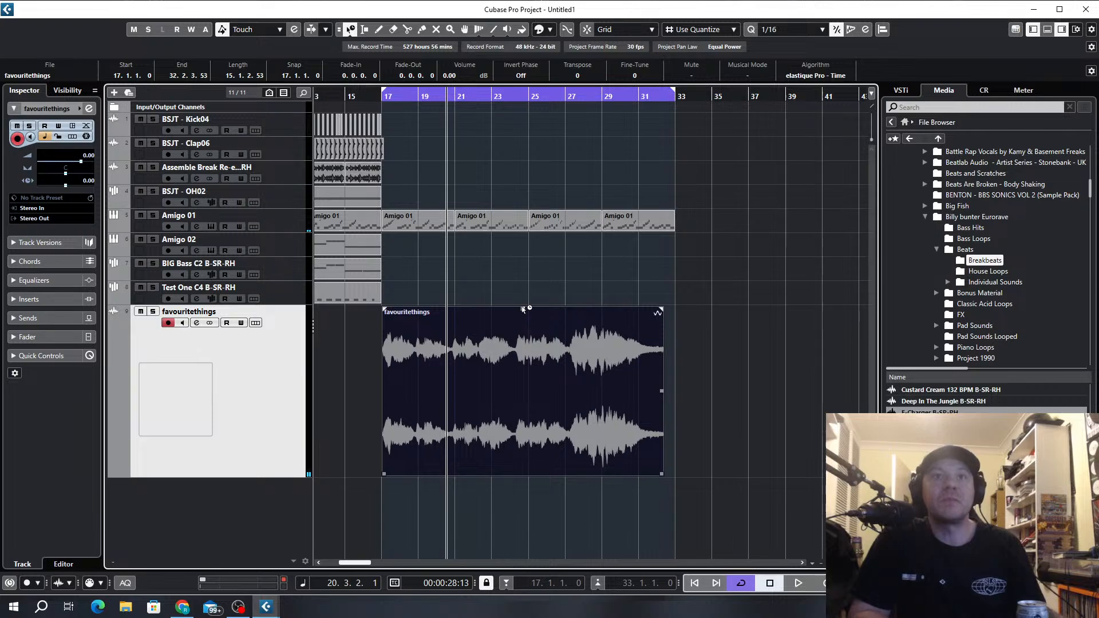
{"action": "left_click_drag", "start_coordinate": [522, 309], "coordinate": [524, 286]}
{"action": "key", "text": "ctrl+z"}
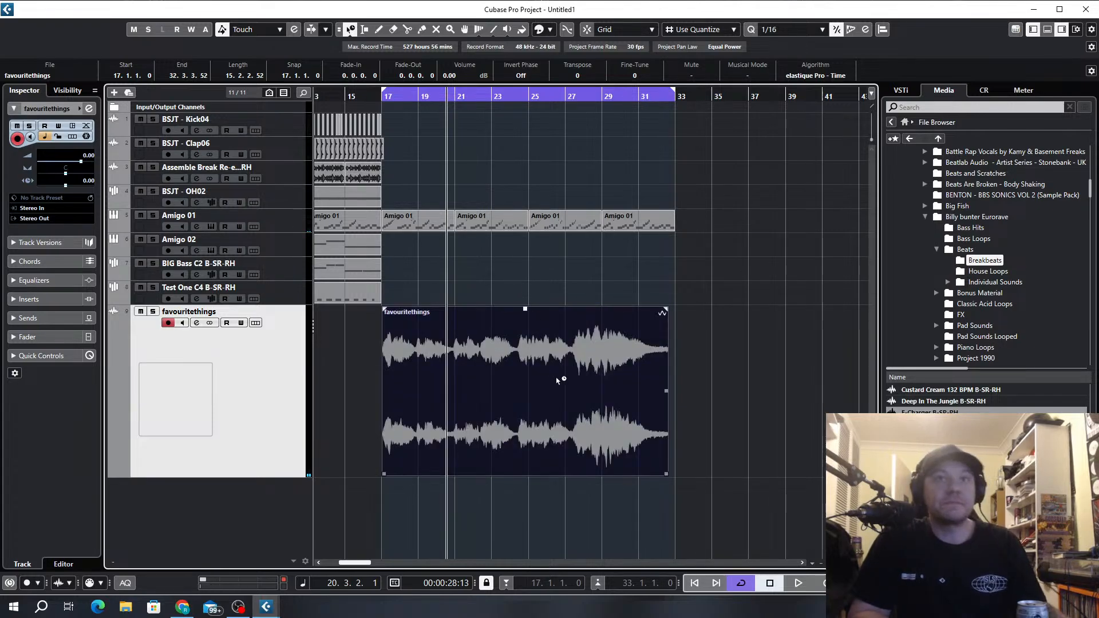
Play the loop and fine-tune the favouritethings clip's time stretch by ear, finishing with its end at 32.3.4.92.
{"action": "scroll", "coordinate": [527, 387], "scroll_direction": "up", "scroll_amount": 7}
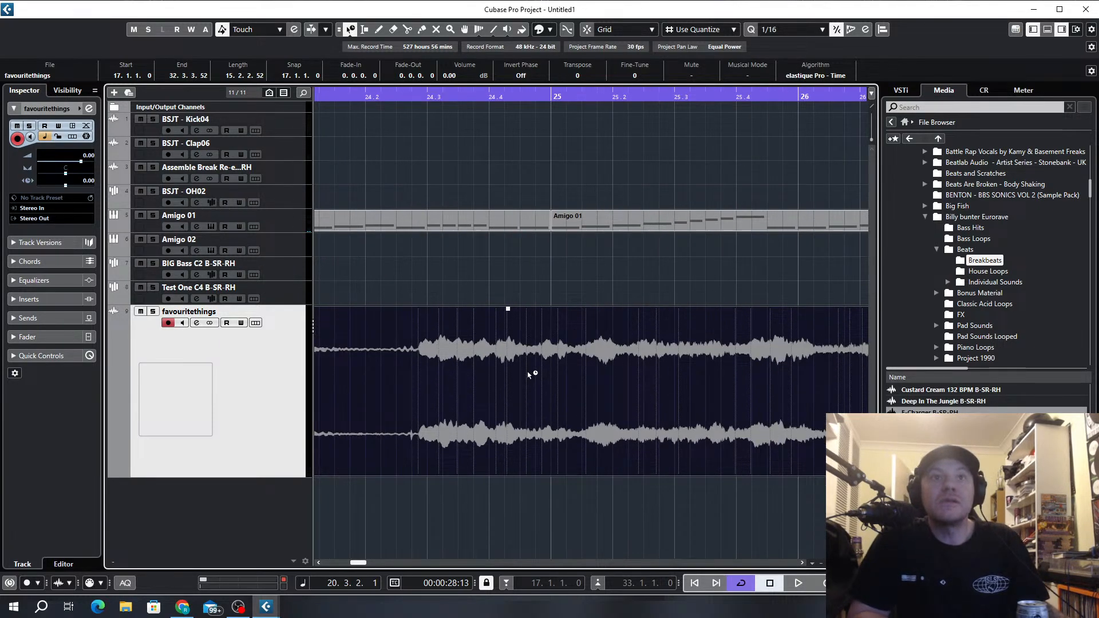
{"action": "scroll", "coordinate": [529, 375], "scroll_direction": "down", "scroll_amount": 7}
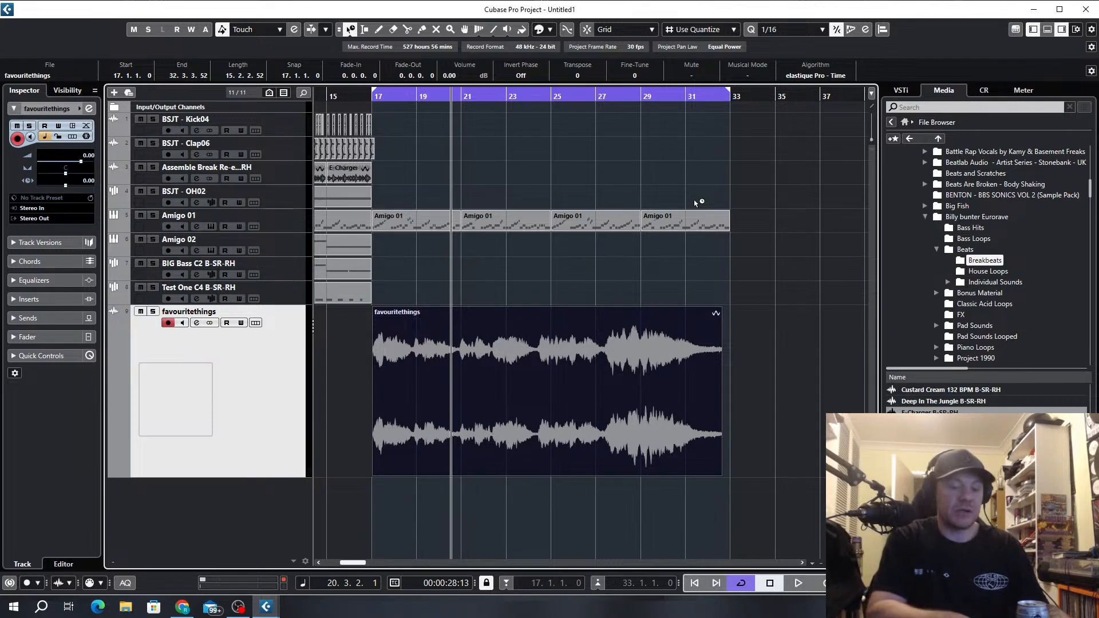
{"action": "key", "text": "space"}
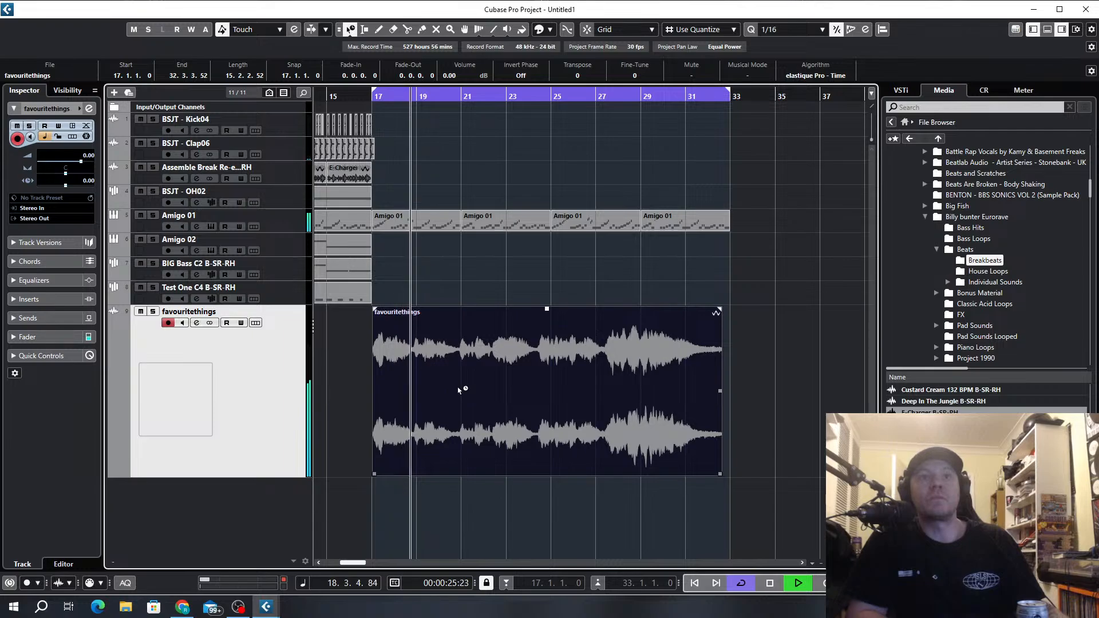
{"action": "left_click_drag", "start_coordinate": [720, 477], "coordinate": [706, 473]}
{"action": "key", "text": "space"}
{"action": "key", "text": "space"}
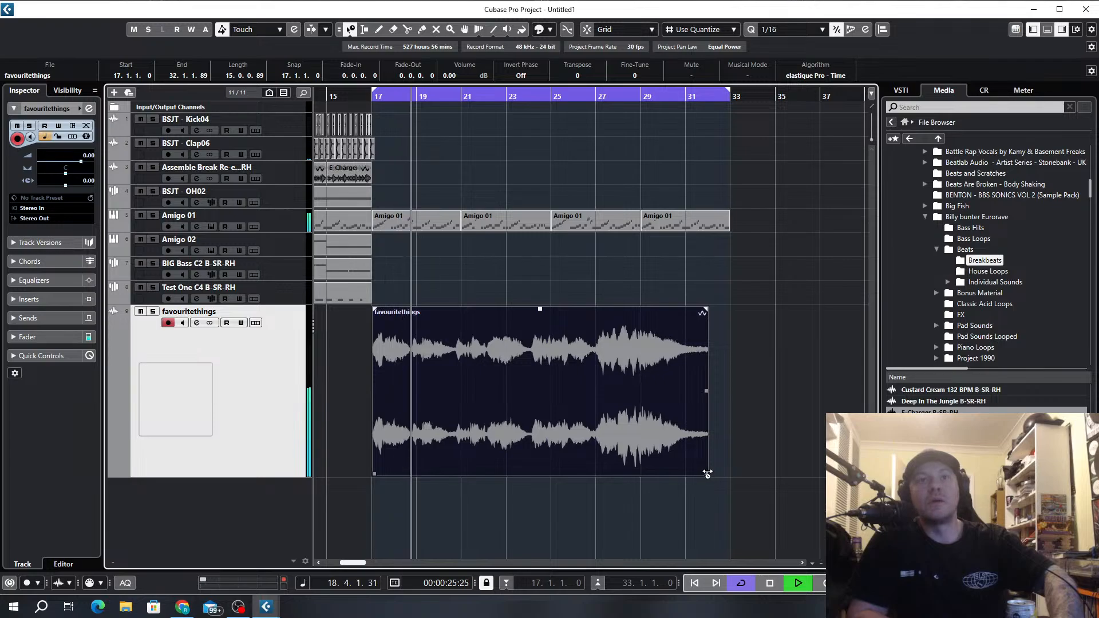
{"action": "left_click_drag", "start_coordinate": [707, 474], "coordinate": [714, 479]}
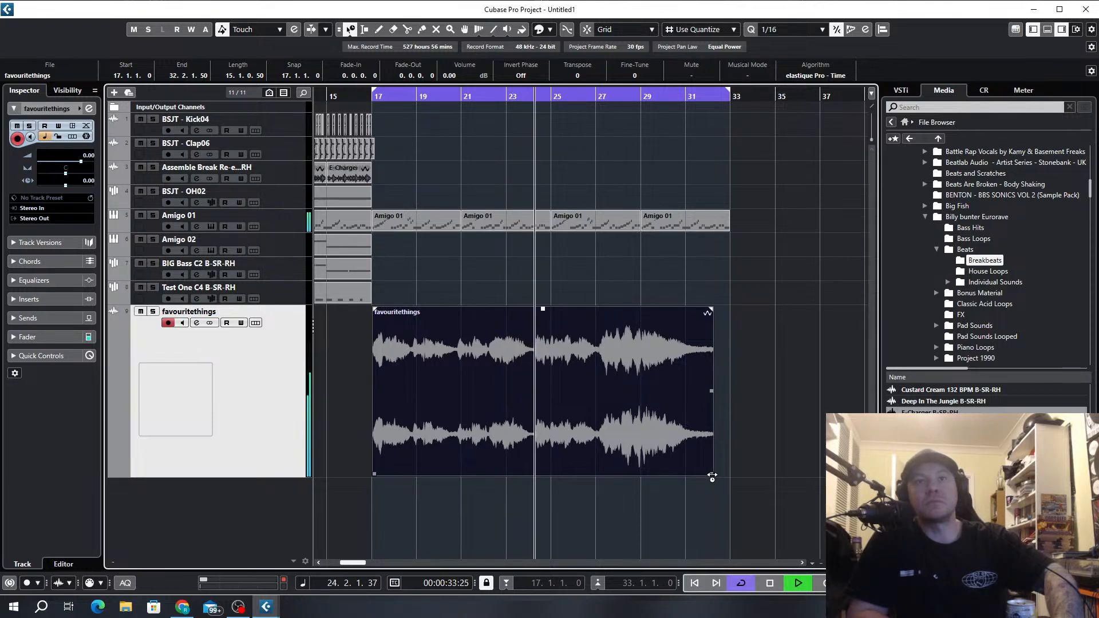
{"action": "left_click_drag", "start_coordinate": [712, 477], "coordinate": [718, 477]}
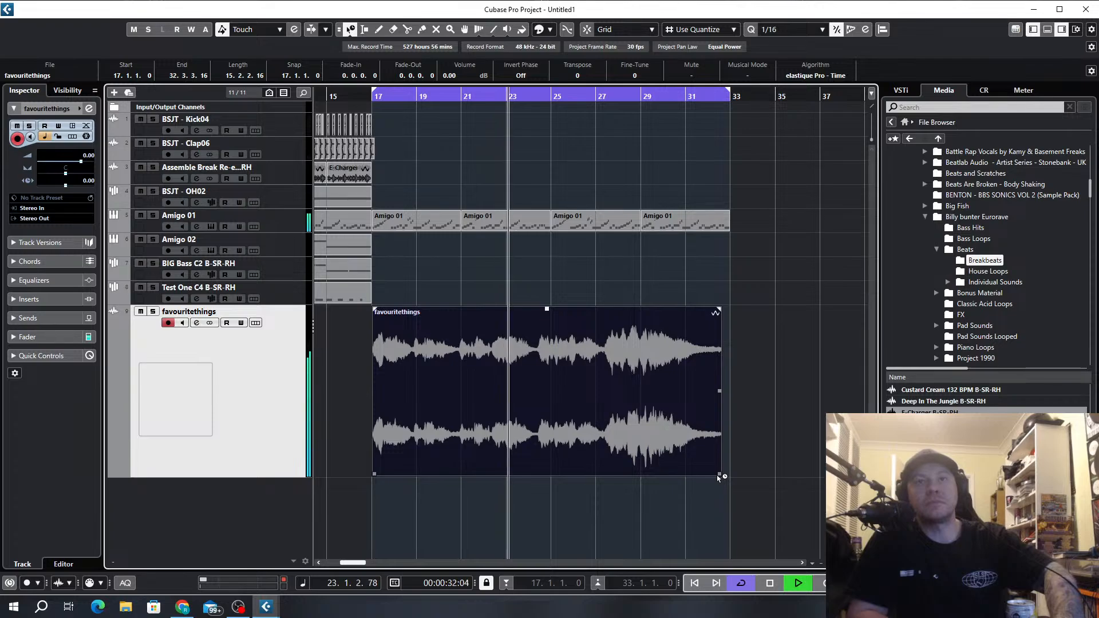
{"action": "left_click_drag", "start_coordinate": [718, 478], "coordinate": [723, 475]}
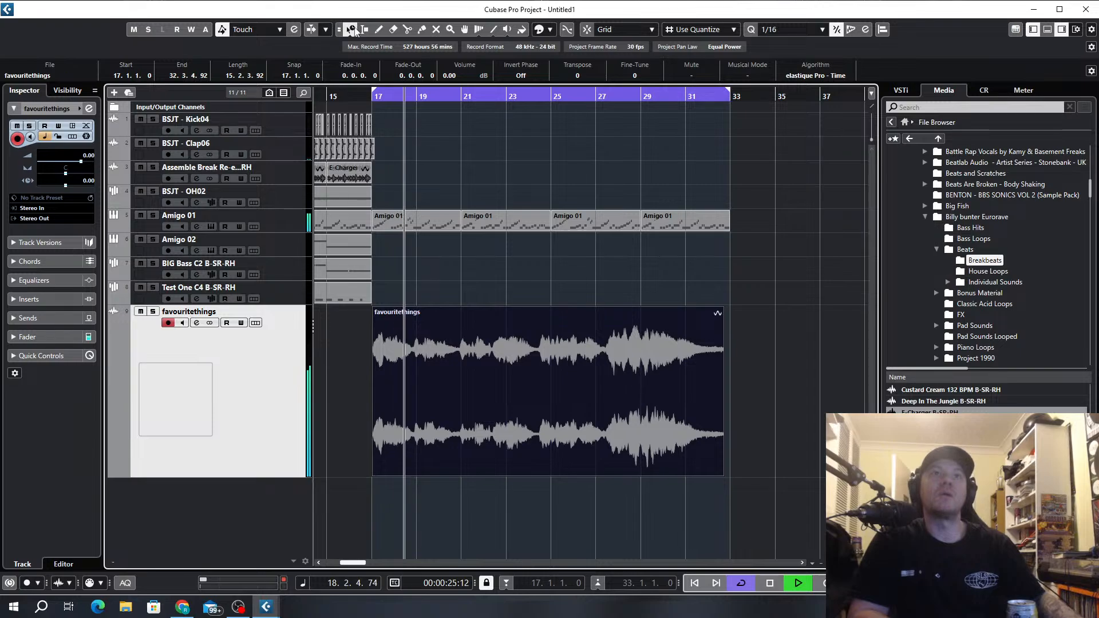
Return to Normal Sizing and extend the favouritethings clip's end slightly past bar 33 to 33.1.4.67.
{"action": "left_click", "coordinate": [350, 28]}
{"action": "left_click", "coordinate": [366, 45]}
{"action": "left_click", "coordinate": [648, 411]}
{"action": "mouse_move", "coordinate": [720, 474]}
{"action": "left_mouse_down"}
{"action": "mouse_move", "coordinate": [742, 466]}
{"action": "mouse_move", "coordinate": [732, 461]}
{"action": "left_mouse_up"}
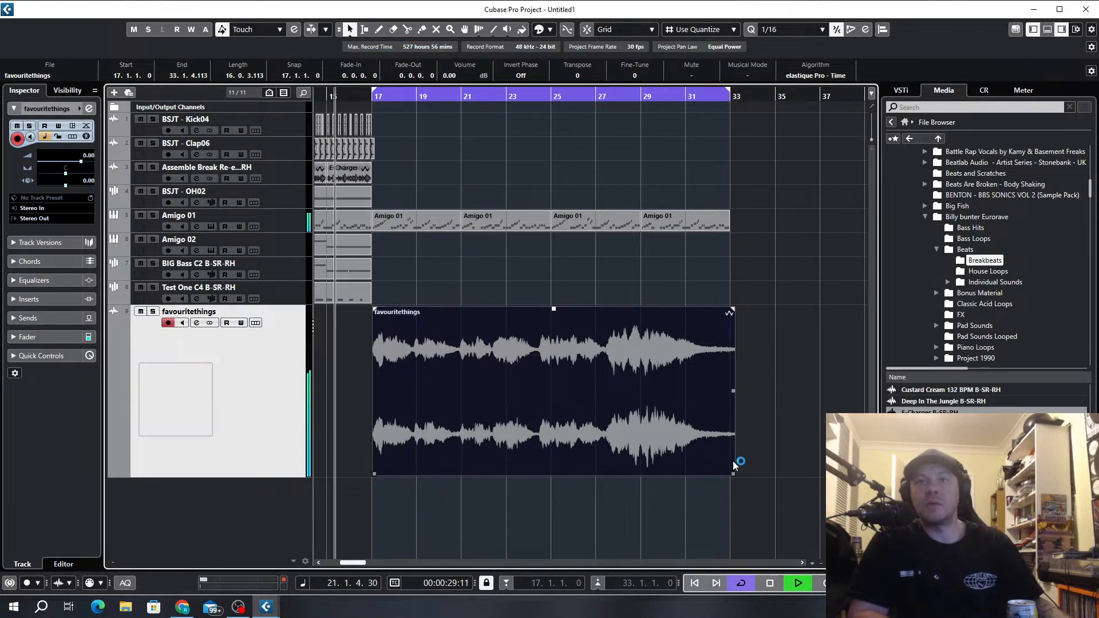
{"action": "scroll", "coordinate": [737, 462], "scroll_direction": "up", "scroll_amount": 5}
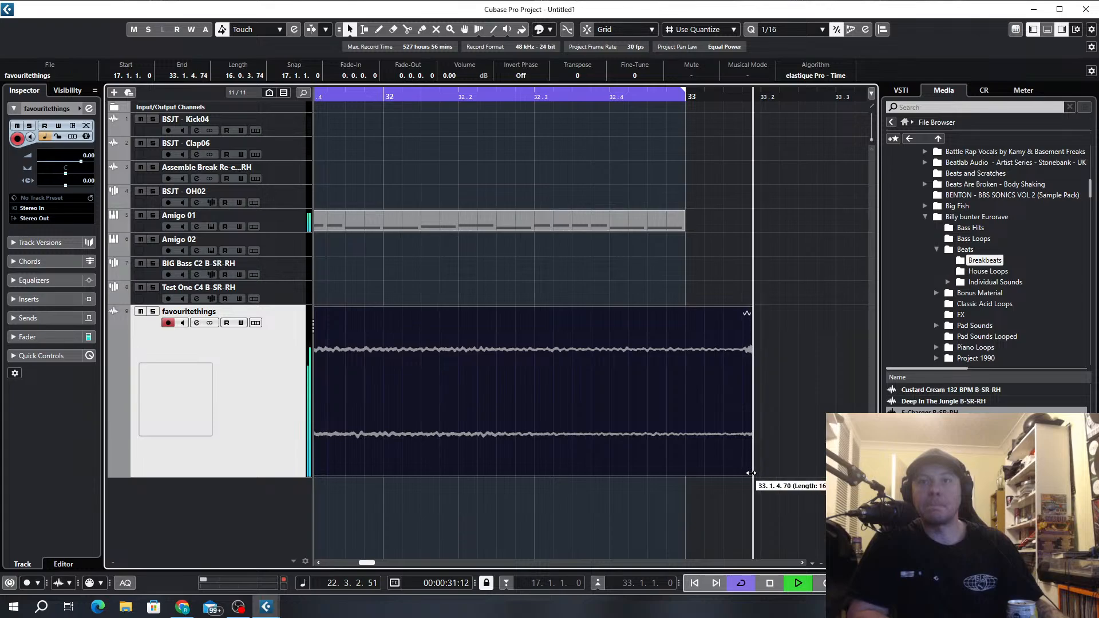
Switch to Sizing Applies Time Stretch and stretch the extended favouritethings clip's end back to 32.4.4.119.
{"action": "left_click", "coordinate": [345, 33]}
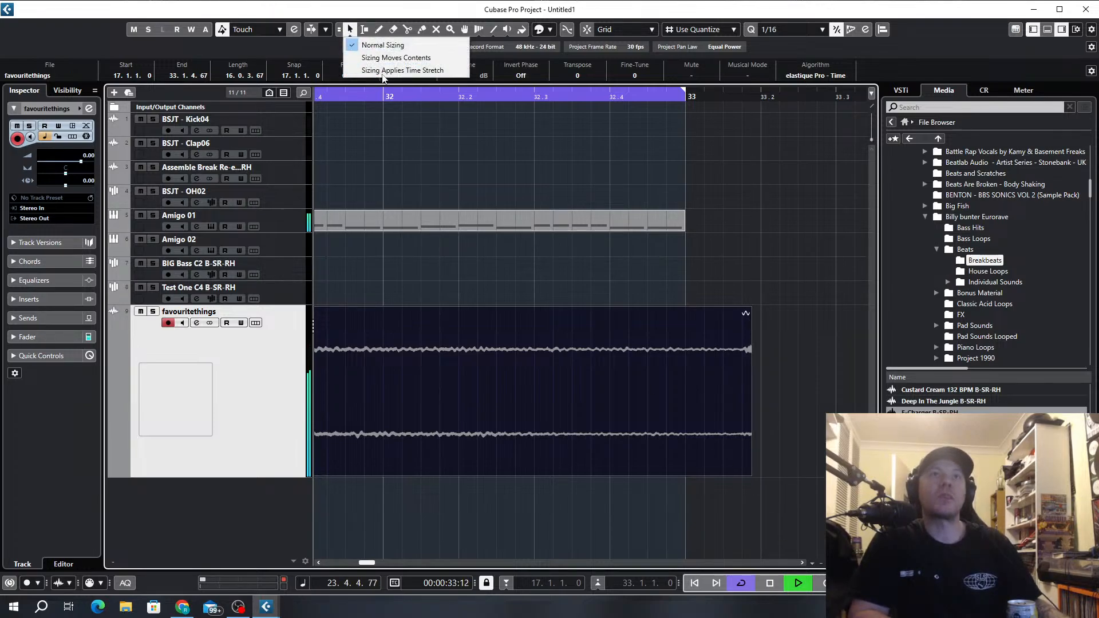
{"action": "left_click", "coordinate": [395, 70]}
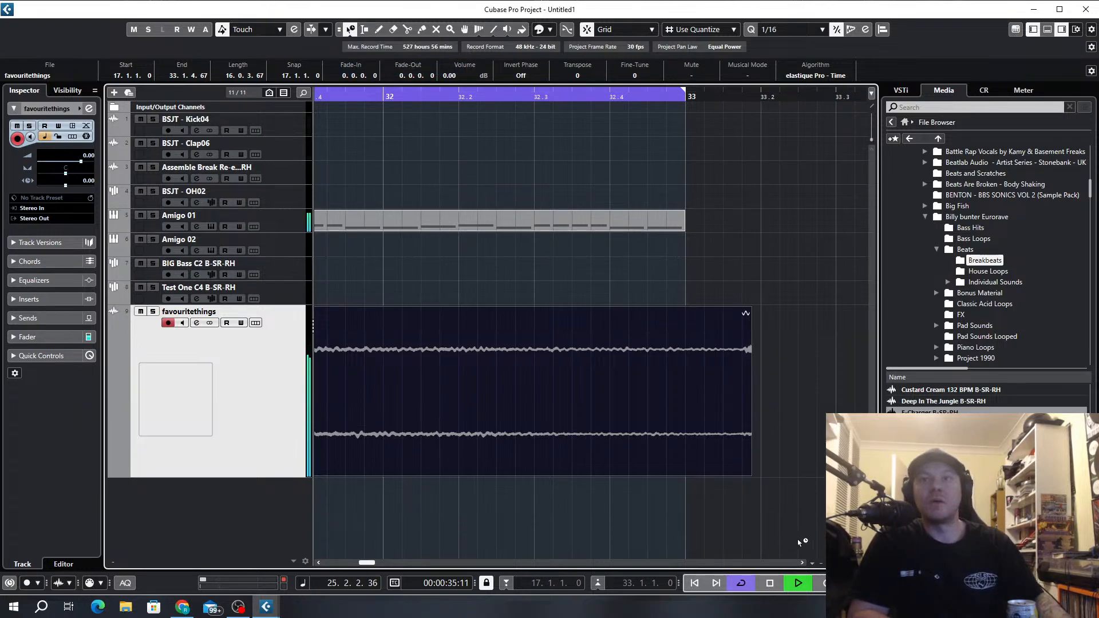
{"action": "left_click_drag", "start_coordinate": [751, 475], "coordinate": [685, 473]}
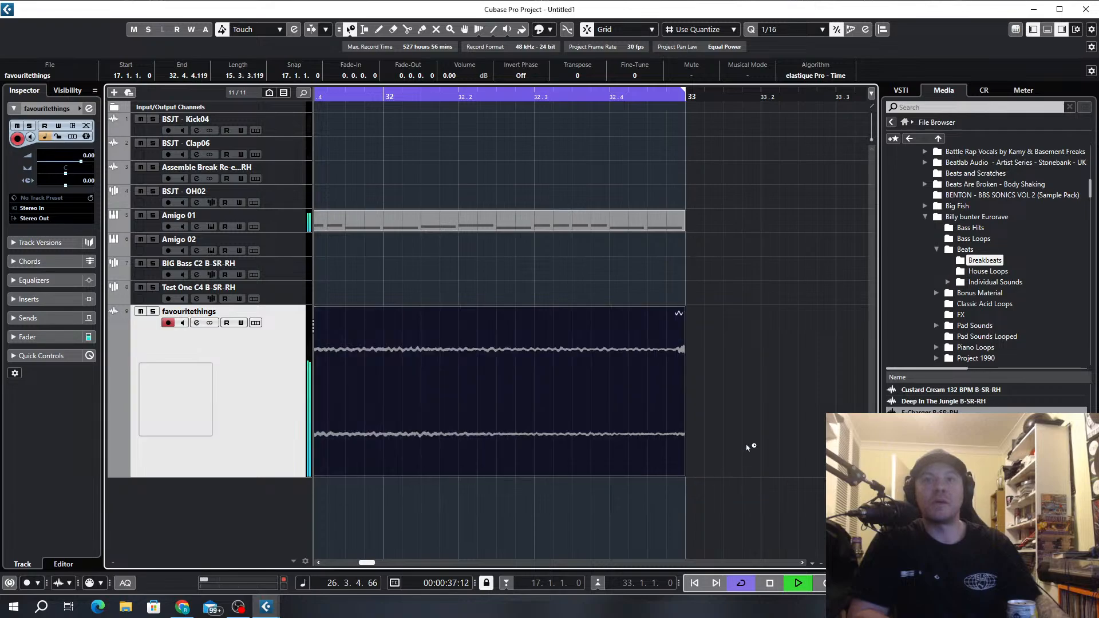
Bounce the stretched favouritethings clip to a new audio file, replace the original event, and stop playback.
{"action": "scroll", "coordinate": [733, 372], "scroll_direction": "down", "scroll_amount": 6, "text": "ctrl"}
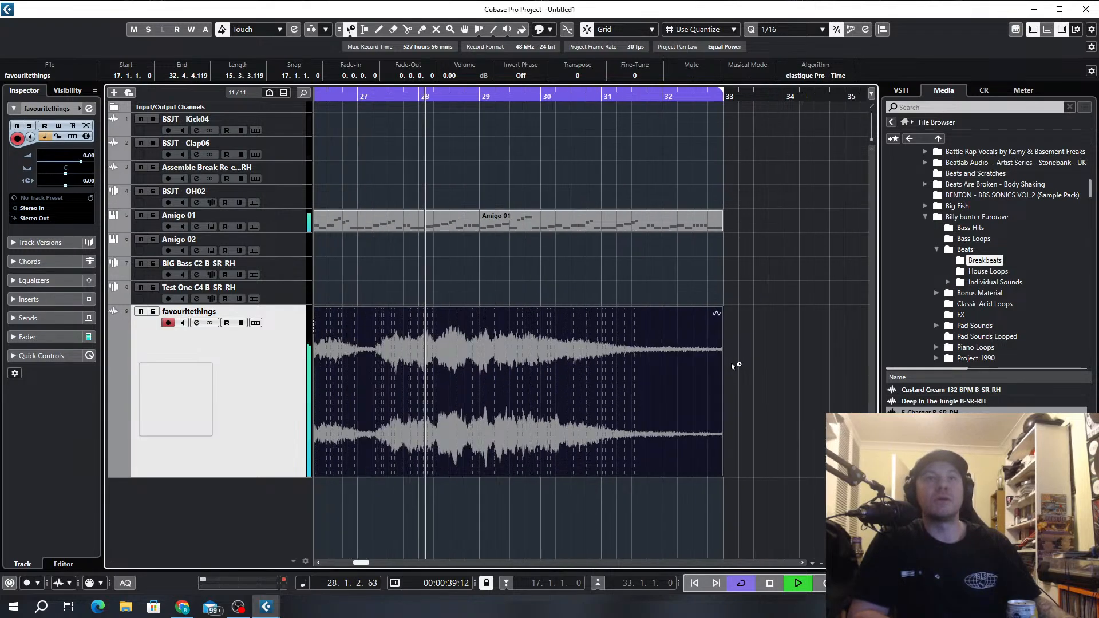
{"action": "scroll", "coordinate": [733, 366], "scroll_direction": "down", "scroll_amount": 2, "text": "ctrl"}
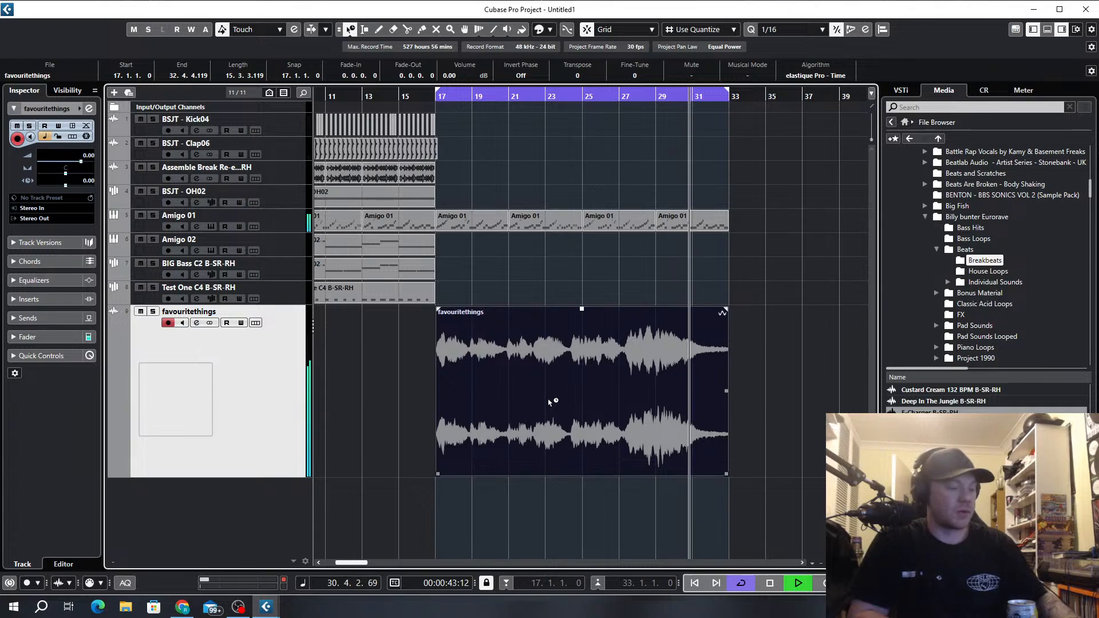
{"action": "key", "text": "ctrl+b"}
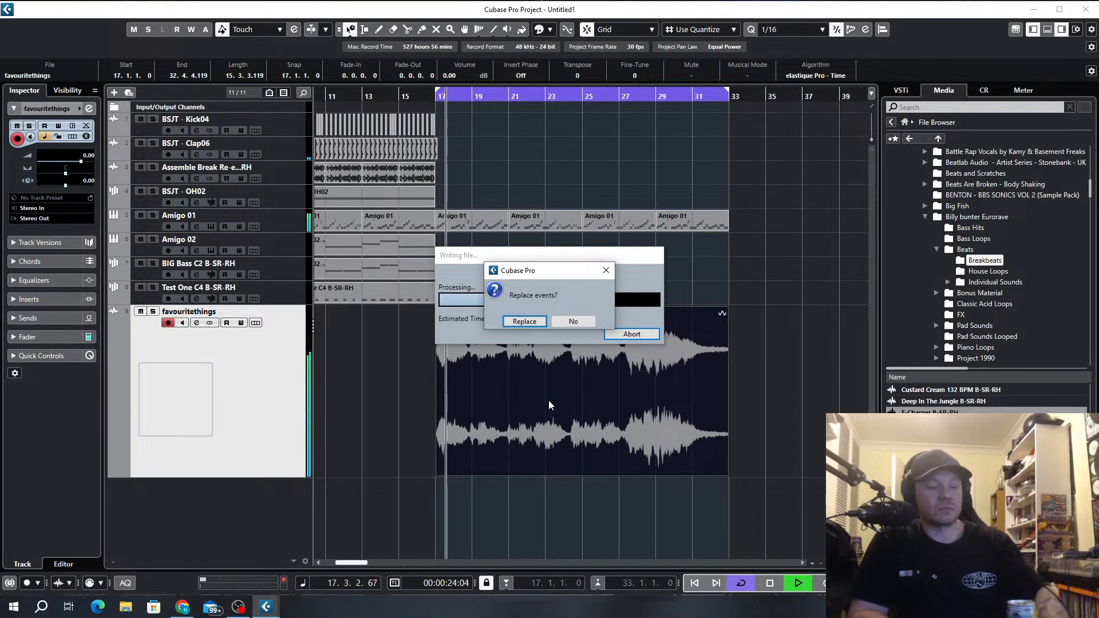
{"action": "key", "text": "Return"}
{"action": "key", "text": "space"}
Return object selection to Normal Sizing and open the bounced favouritethings clip in the Sample Editor.
{"action": "left_click", "coordinate": [350, 29]}
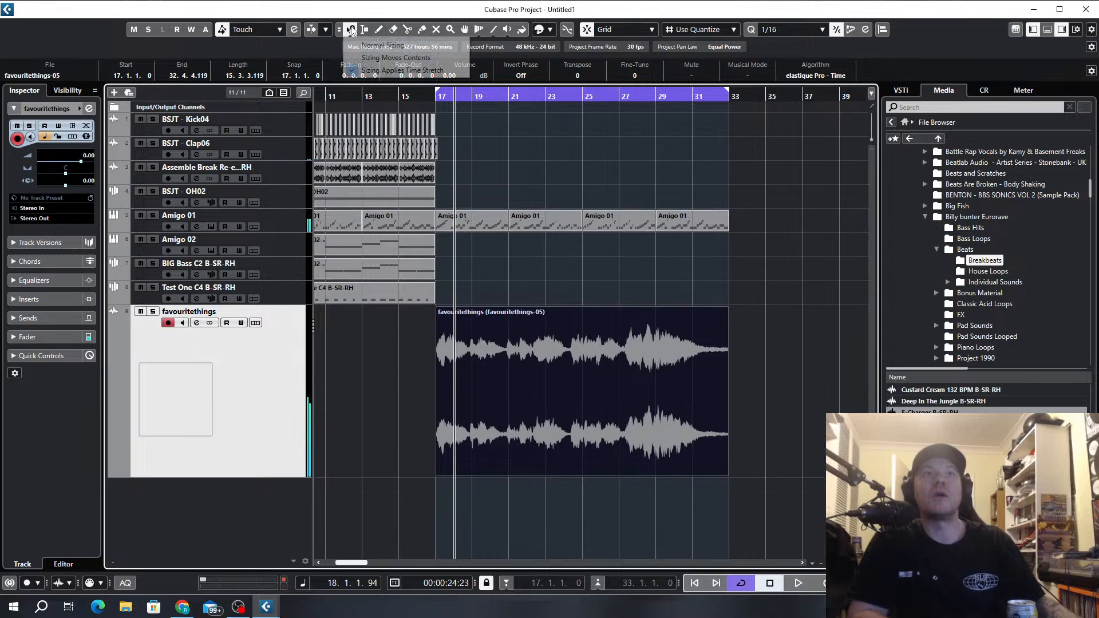
{"action": "left_click", "coordinate": [372, 42]}
{"action": "left_click", "coordinate": [578, 396]}
{"action": "double_click", "coordinate": [578, 396]}
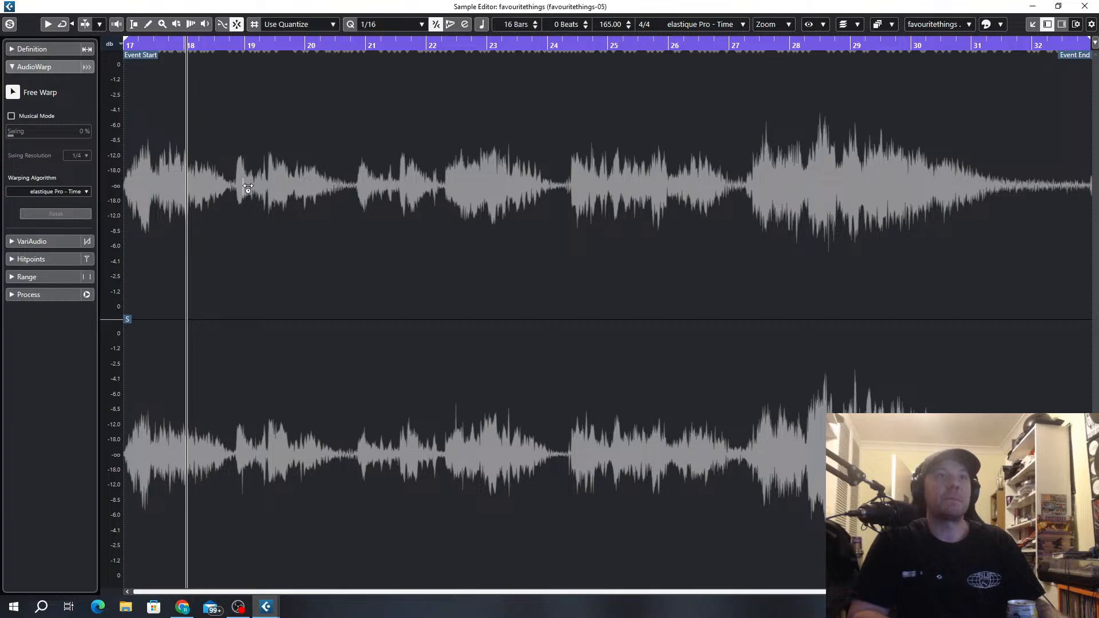
Free-warp the first three note onsets after bar 18 in the favouritethings clip to 18.4, 19.2 and 20.4.
{"action": "left_click_drag", "start_coordinate": [243, 184], "coordinate": [235, 182]}
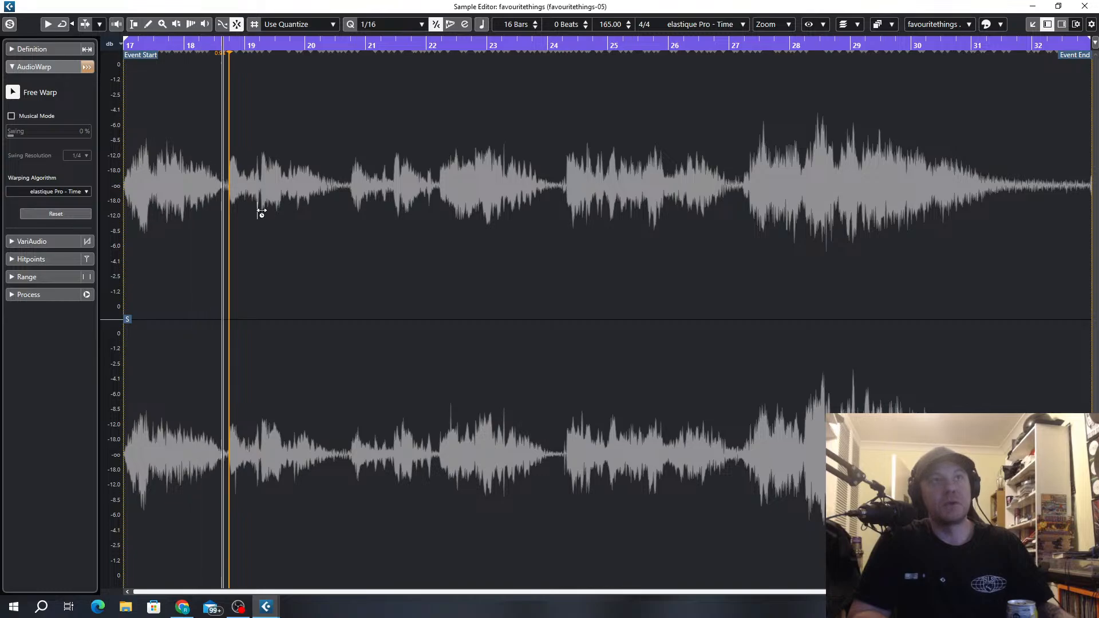
{"action": "scroll", "coordinate": [253, 174], "scroll_direction": "up", "scroll_amount": 3}
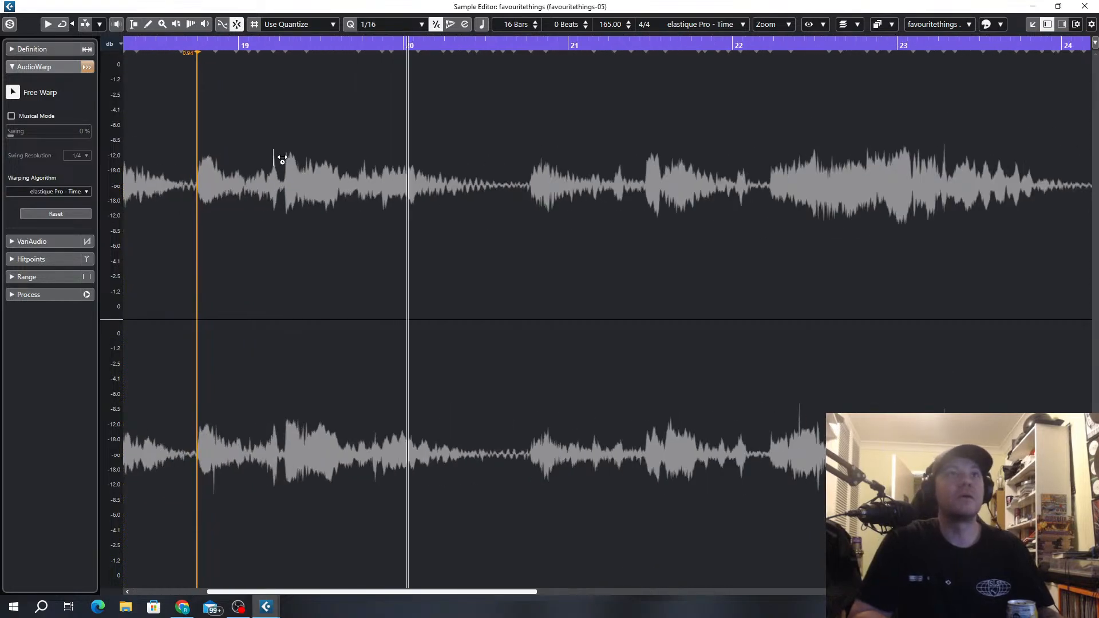
{"action": "key", "text": "space"}
{"action": "left_click_drag", "start_coordinate": [289, 165], "coordinate": [285, 166]}
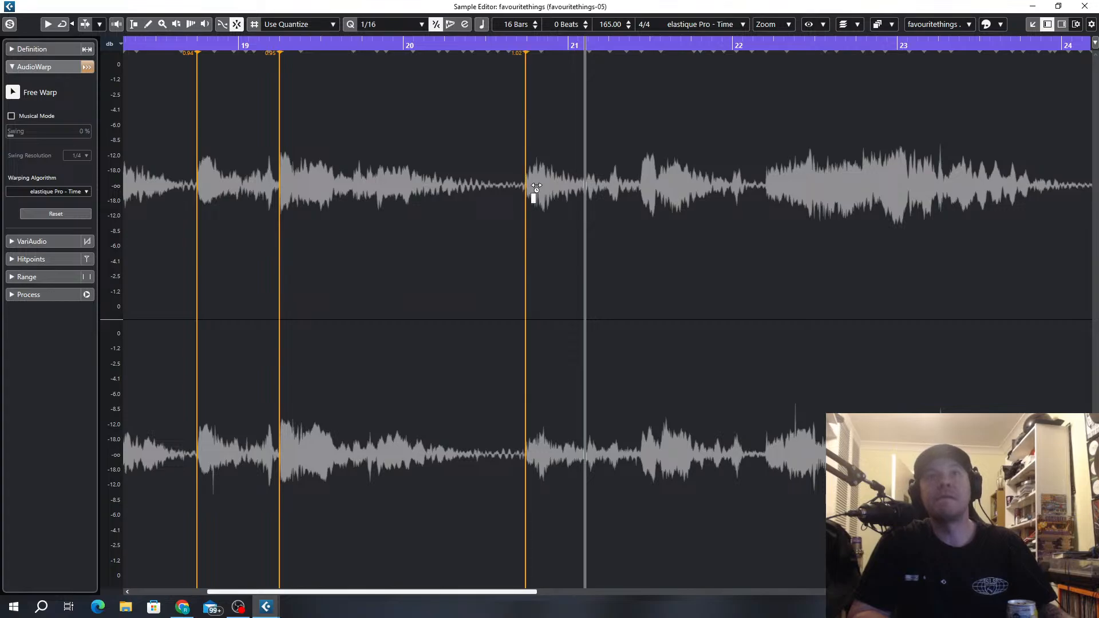
{"action": "mouse_move", "coordinate": [536, 186]}
{"action": "left_mouse_down"}
{"action": "mouse_move", "coordinate": [553, 182]}
{"action": "mouse_move", "coordinate": [535, 180]}
{"action": "left_mouse_up"}
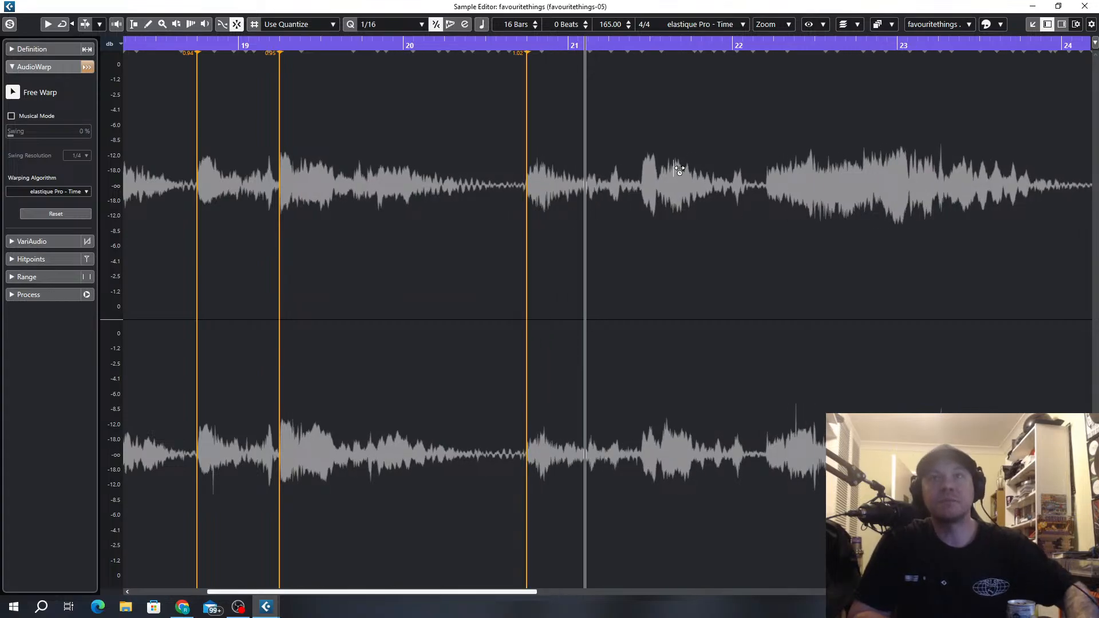
Try warping the next two onsets in the clip to 21.2 and bar 22.
{"action": "left_click_drag", "start_coordinate": [645, 192], "coordinate": [615, 191]}
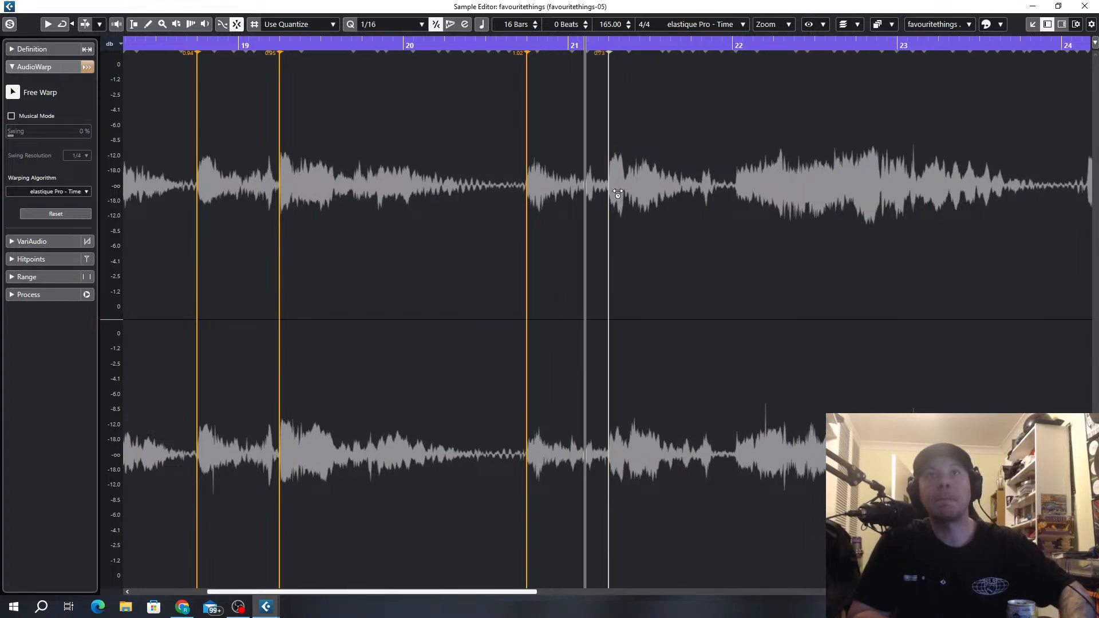
{"action": "left_click", "coordinate": [740, 184]}
{"action": "key", "text": "g"}
{"action": "key", "text": "g"}
{"action": "key", "text": "g"}
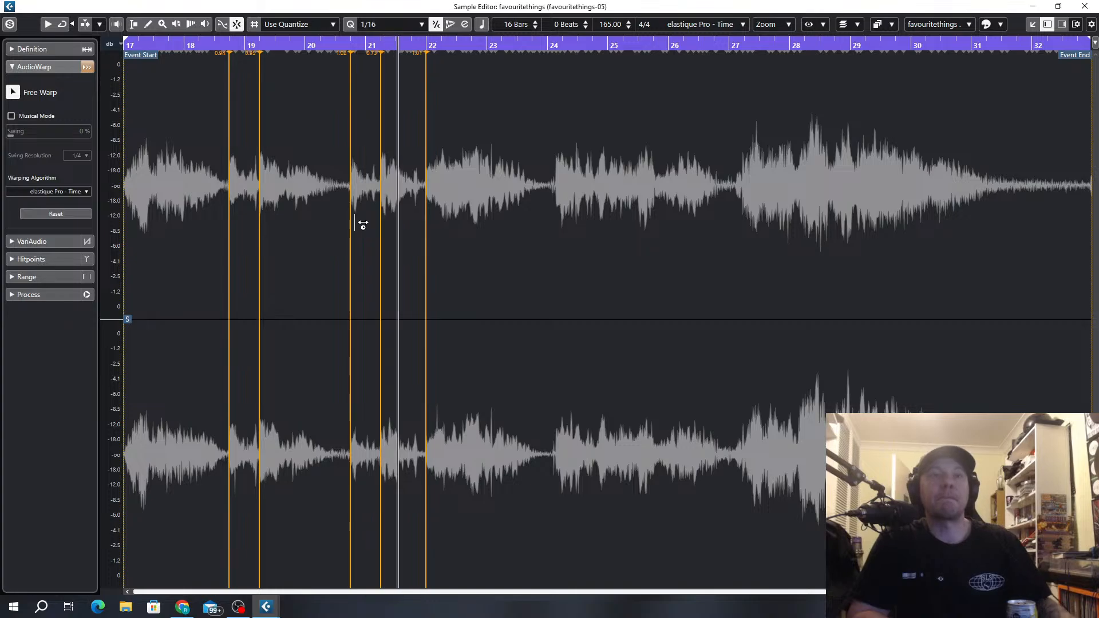
Try shifting the 20.4 and 21.2 warp markers to bar 21 and 21.2.4.119, and audition the result.
{"action": "scroll", "coordinate": [351, 200], "scroll_direction": "up", "scroll_amount": 4}
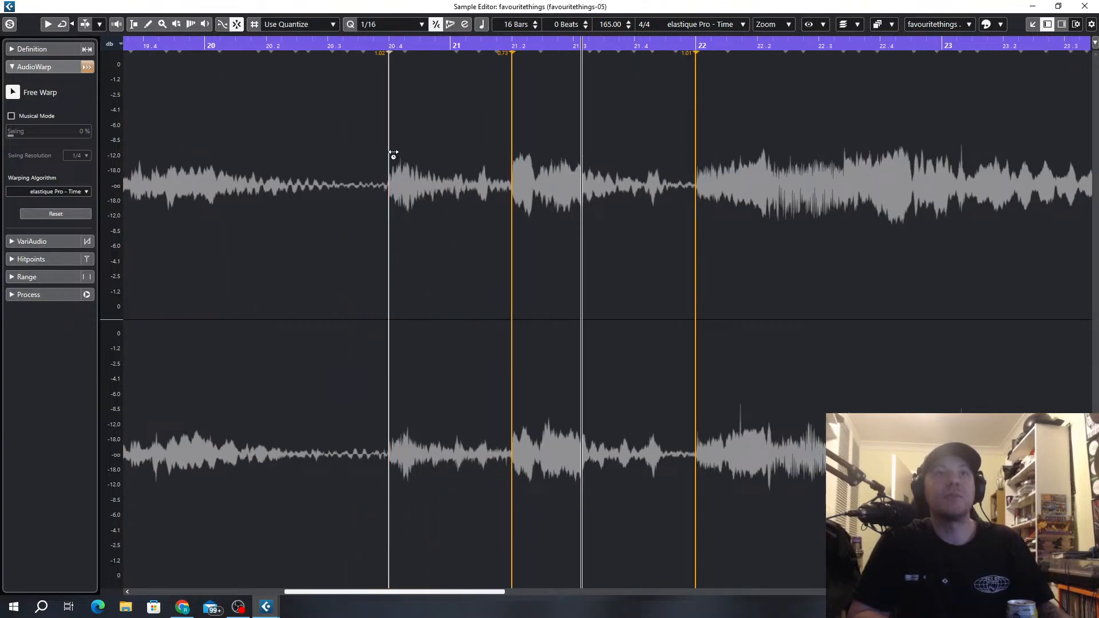
{"action": "left_click_drag", "start_coordinate": [393, 155], "coordinate": [582, 139]}
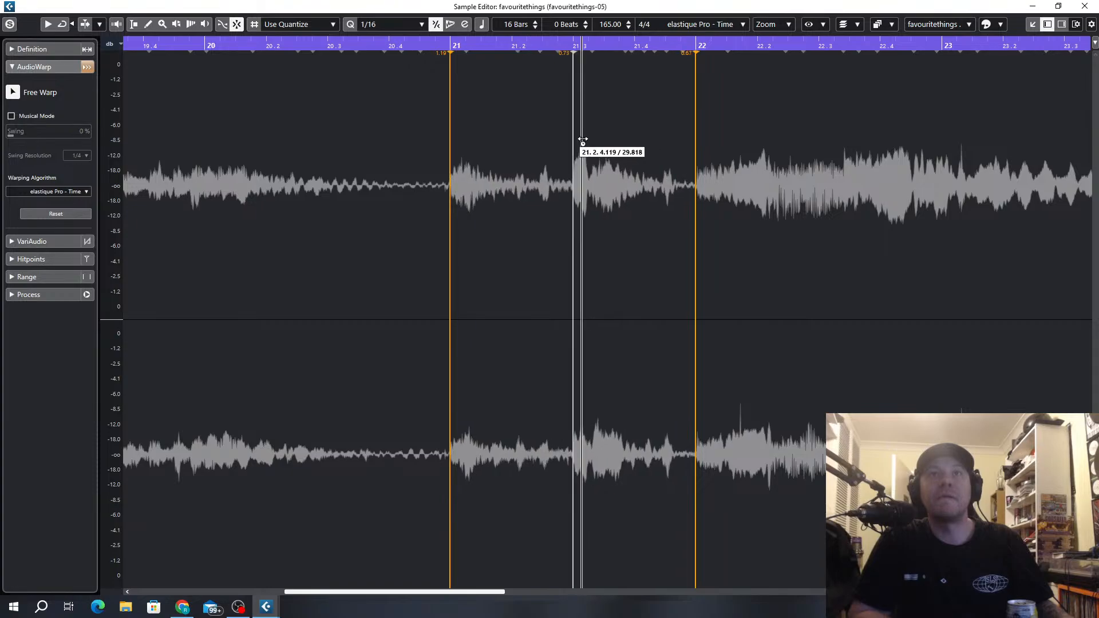
{"action": "scroll", "coordinate": [590, 175], "scroll_direction": "down", "scroll_amount": 4}
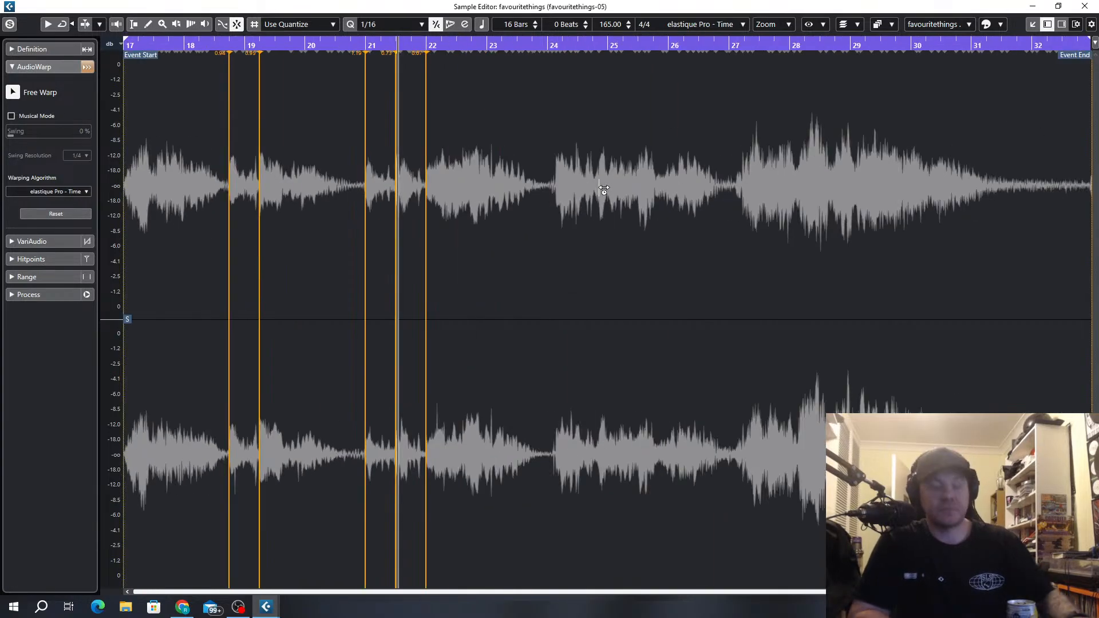
{"action": "key", "text": "space"}
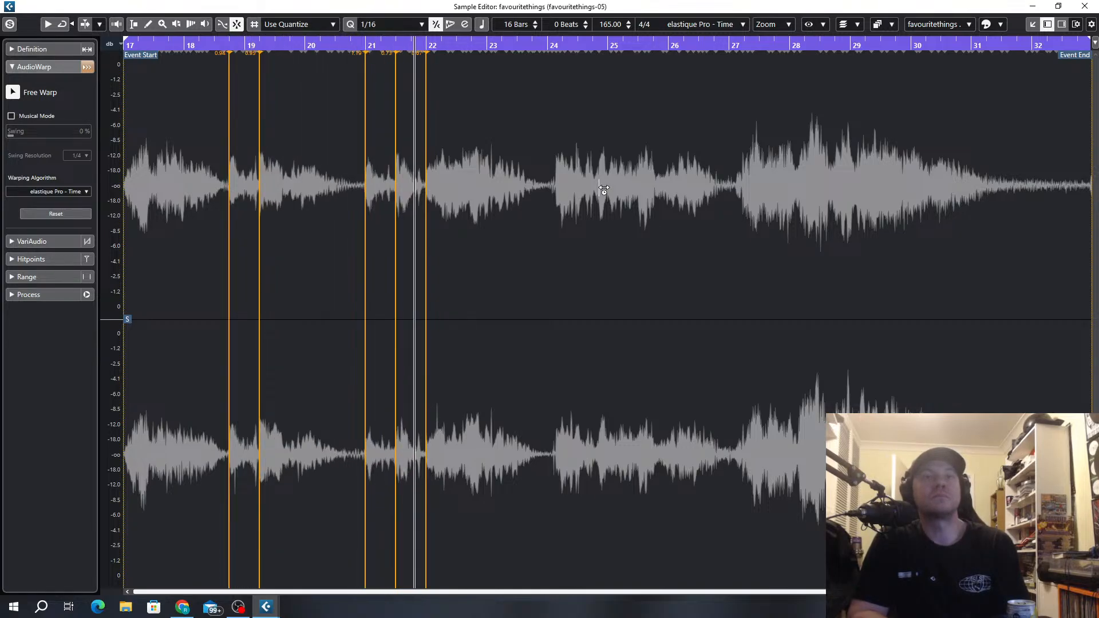
Undo the last four warp edits.
{"action": "key", "text": "ctrl+z"}
{"action": "key", "text": "ctrl+z"}
{"action": "key", "text": "ctrl+z"}
{"action": "key", "text": "ctrl+z"}
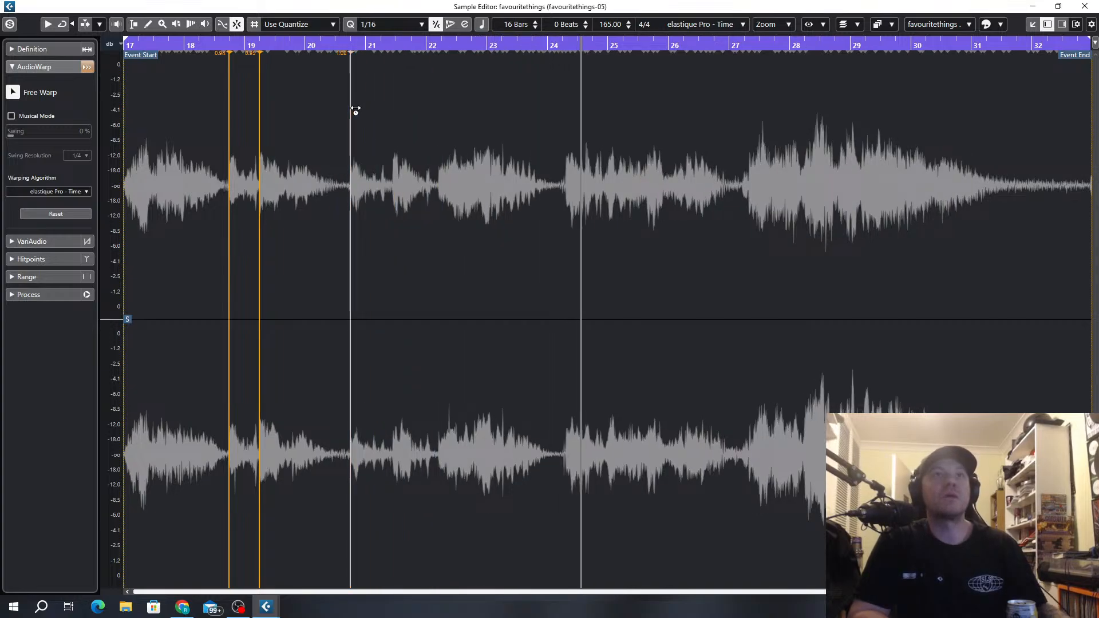
Move the 20.4 warp marker to bar 21, warp the next two onsets to 21.4 and 22.2.2.119, and audition the timing.
{"action": "left_click_drag", "start_coordinate": [355, 108], "coordinate": [372, 112]}
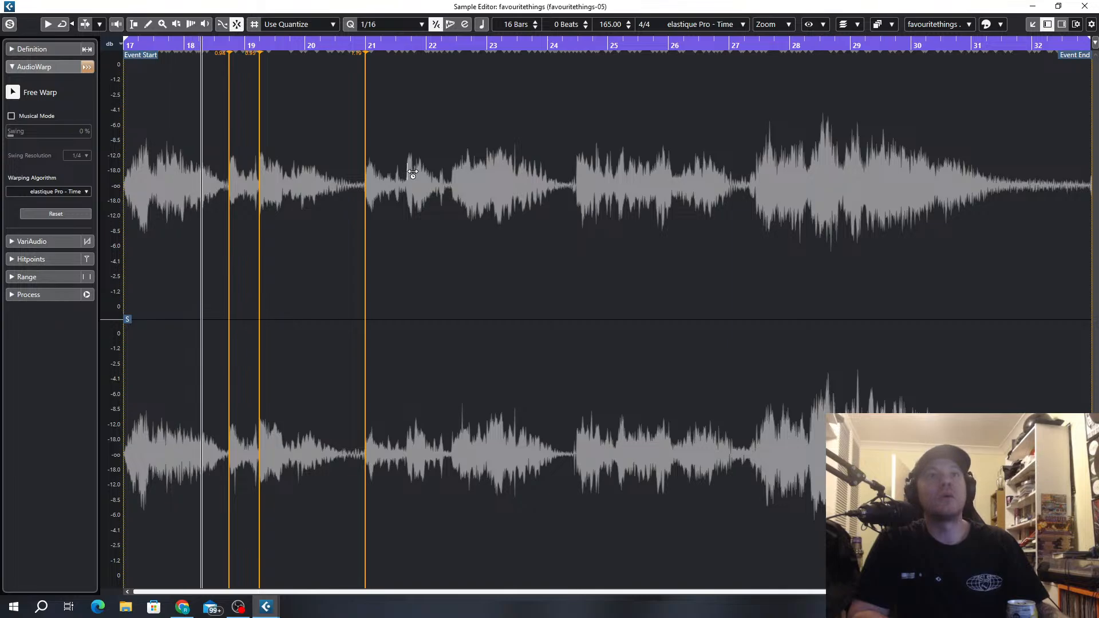
{"action": "left_click_drag", "start_coordinate": [409, 170], "coordinate": [415, 173]}
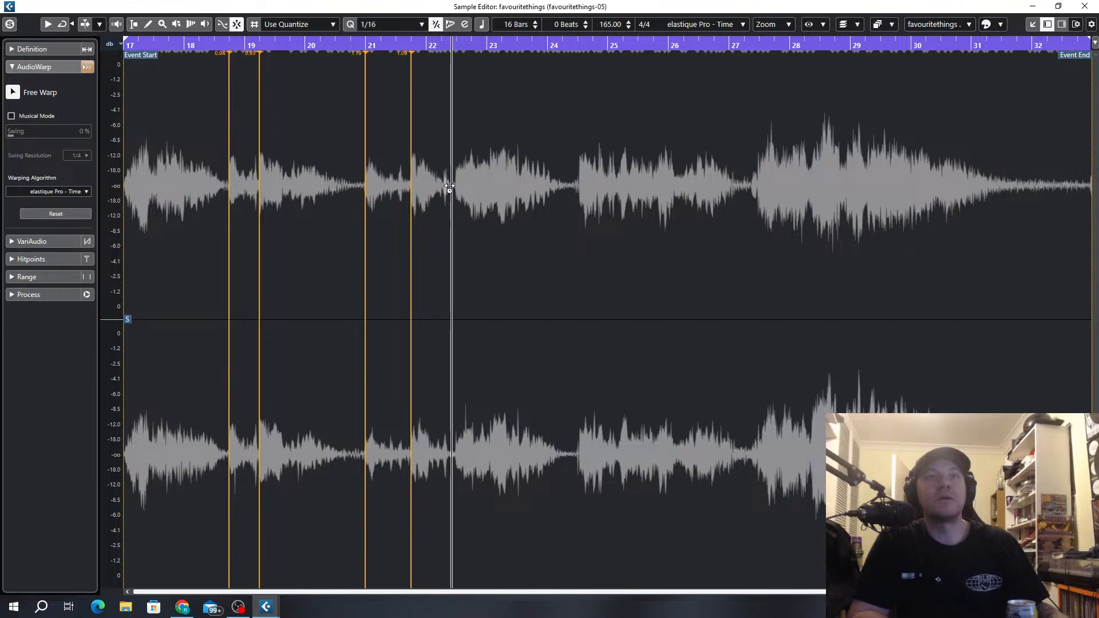
{"action": "left_click_drag", "start_coordinate": [460, 179], "coordinate": [454, 180]}
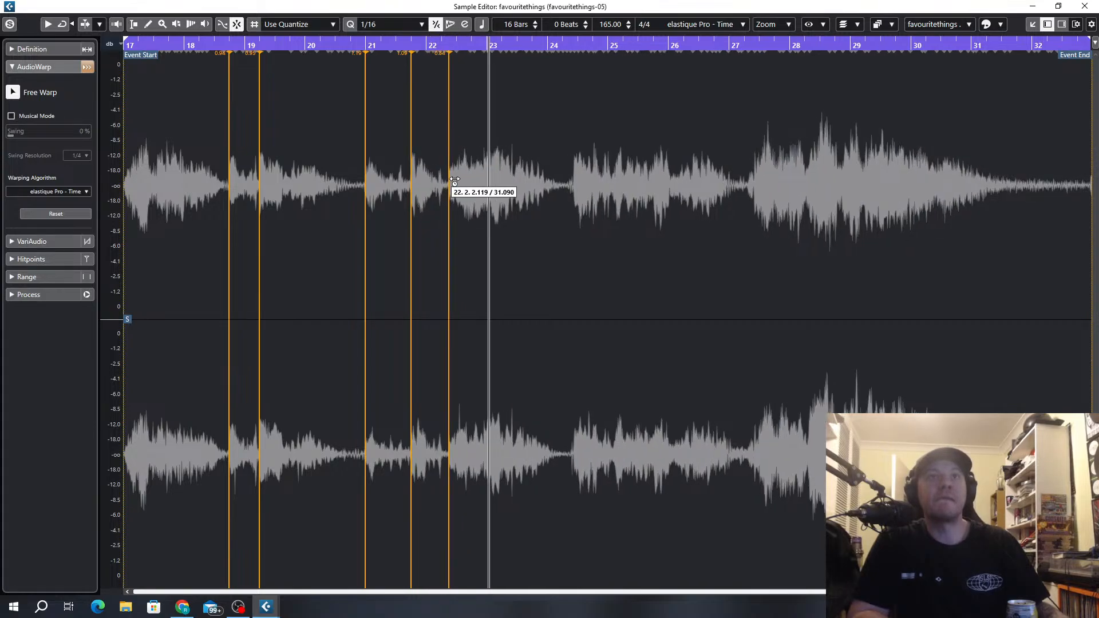
{"action": "key", "text": "space"}
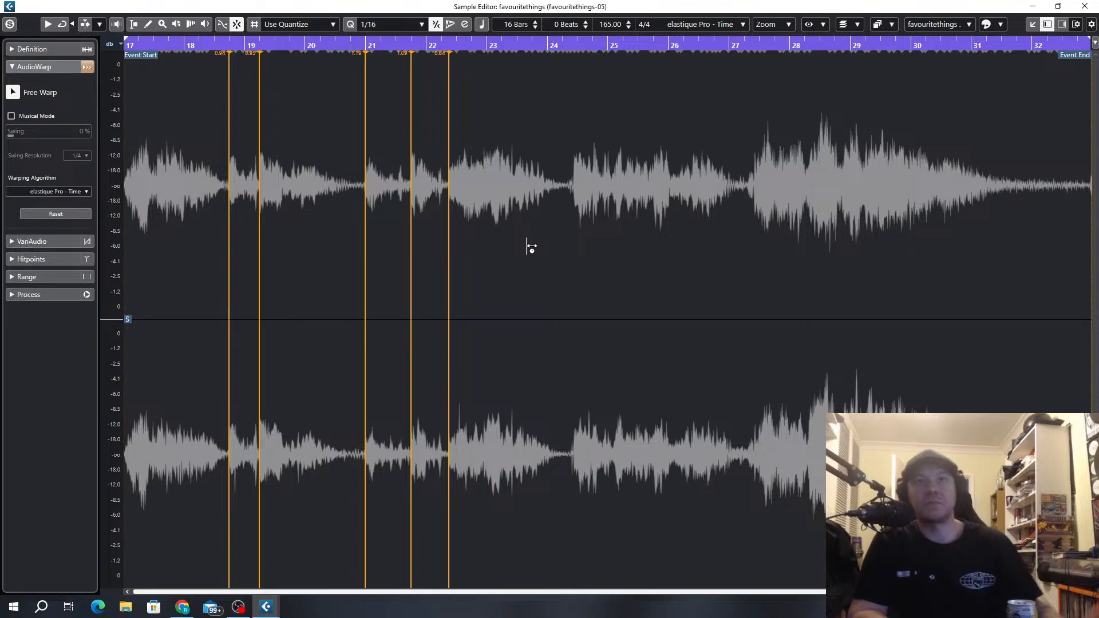
{"action": "key", "text": "space"}
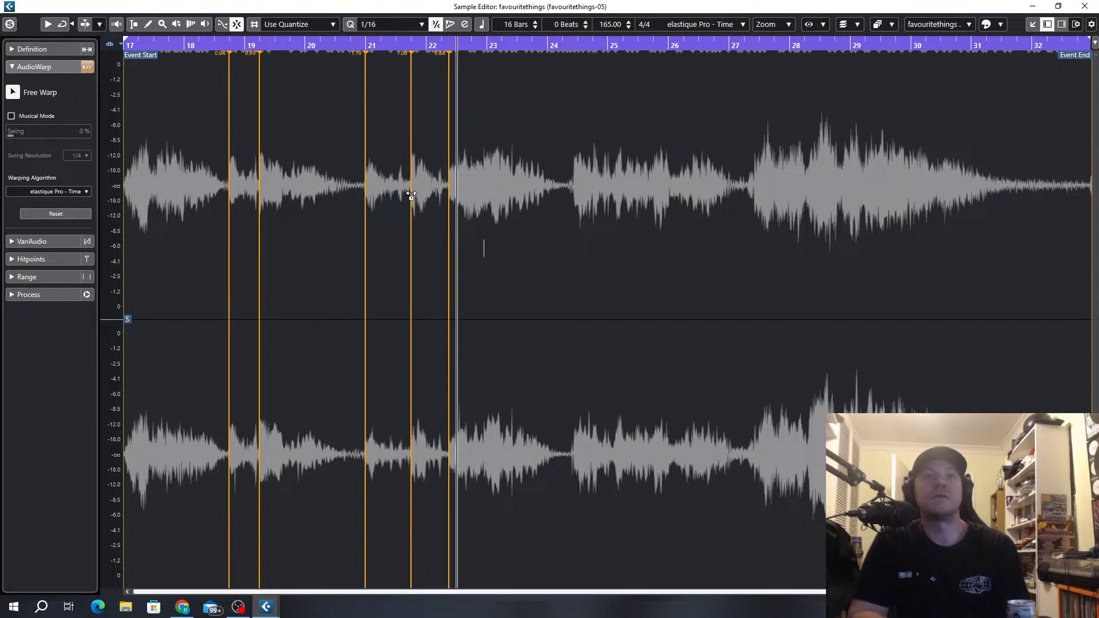
Shift the last warp marker to 22.4, warp the following phrase's onset to 24.4, and audition from the start of the section.
{"action": "left_click_drag", "start_coordinate": [451, 151], "coordinate": [456, 153]}
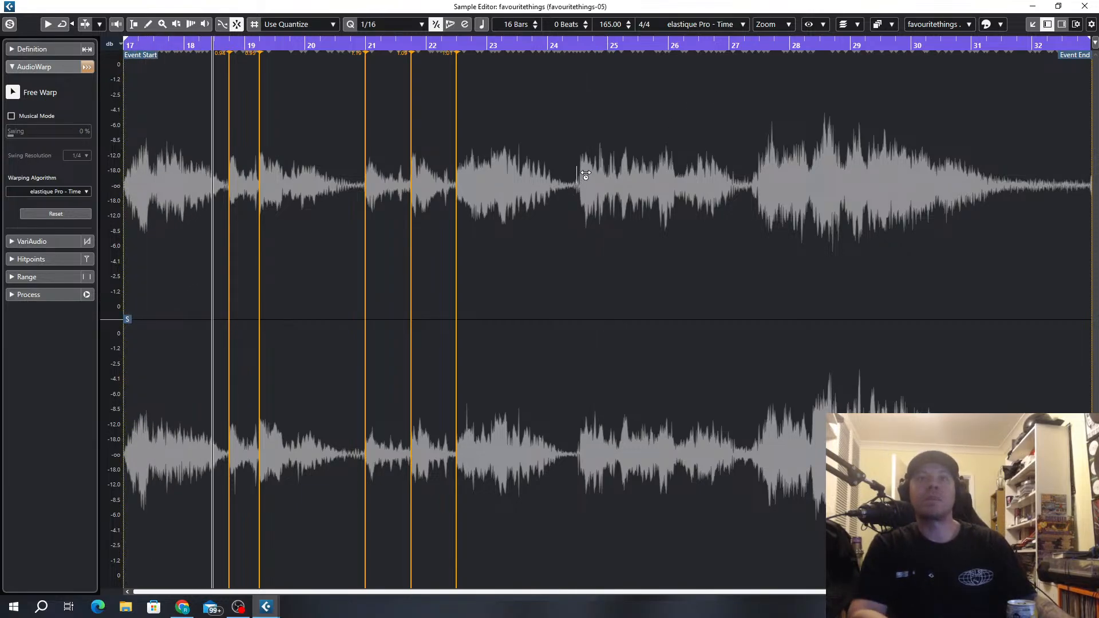
{"action": "left_click_drag", "start_coordinate": [581, 179], "coordinate": [584, 176]}
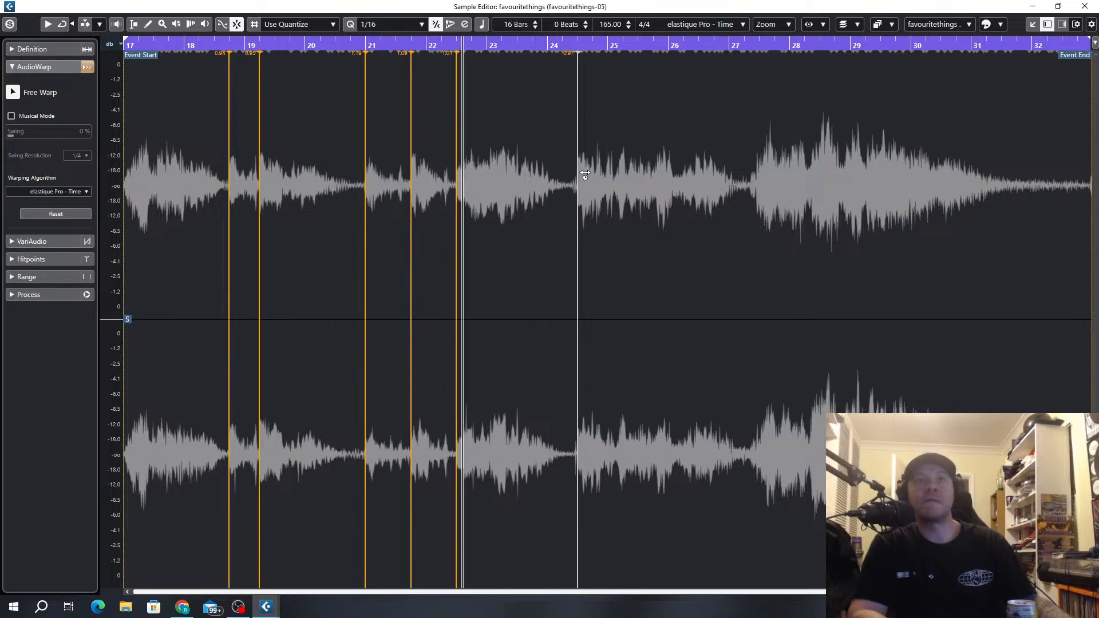
{"action": "left_click_drag", "start_coordinate": [461, 143], "coordinate": [479, 150]}
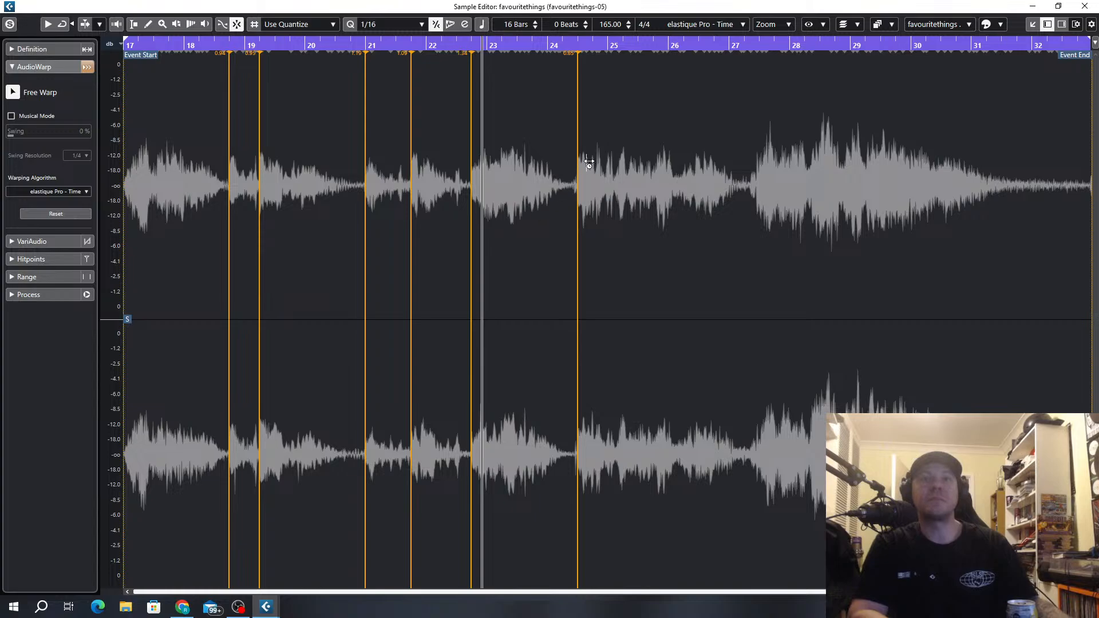
{"action": "left_click_drag", "start_coordinate": [581, 157], "coordinate": [598, 159]}
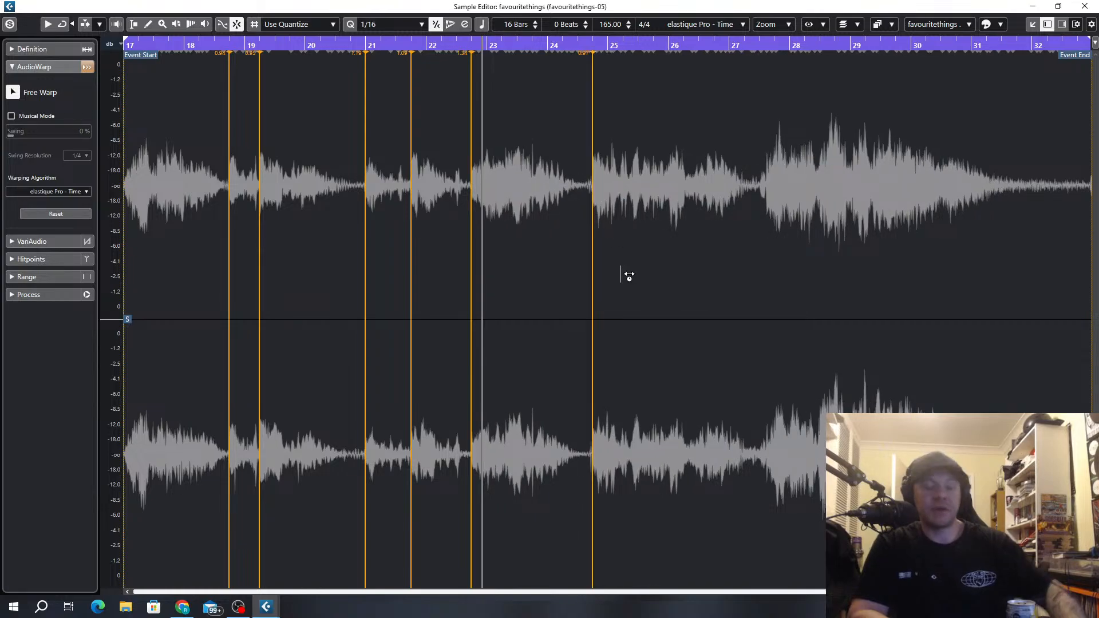
{"action": "key", "text": "KP_1"}
{"action": "key", "text": "space"}
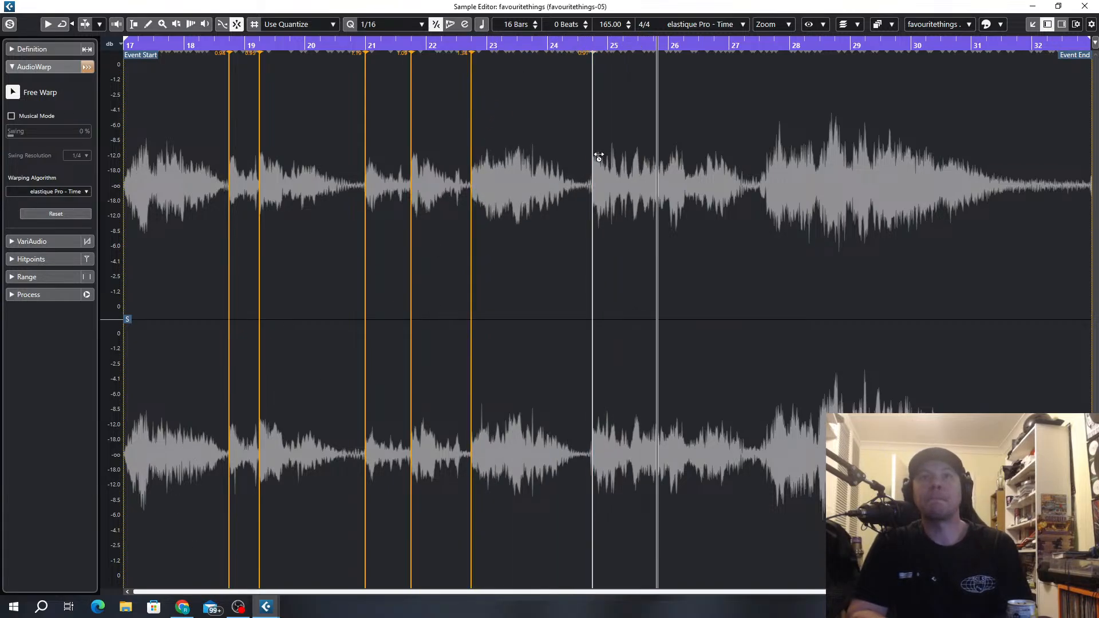
Move the 24.4 warp marker to bar 25 and warp later onsets to bars 26 and 29 while auditioning.
{"action": "left_click_drag", "start_coordinate": [598, 156], "coordinate": [609, 163]}
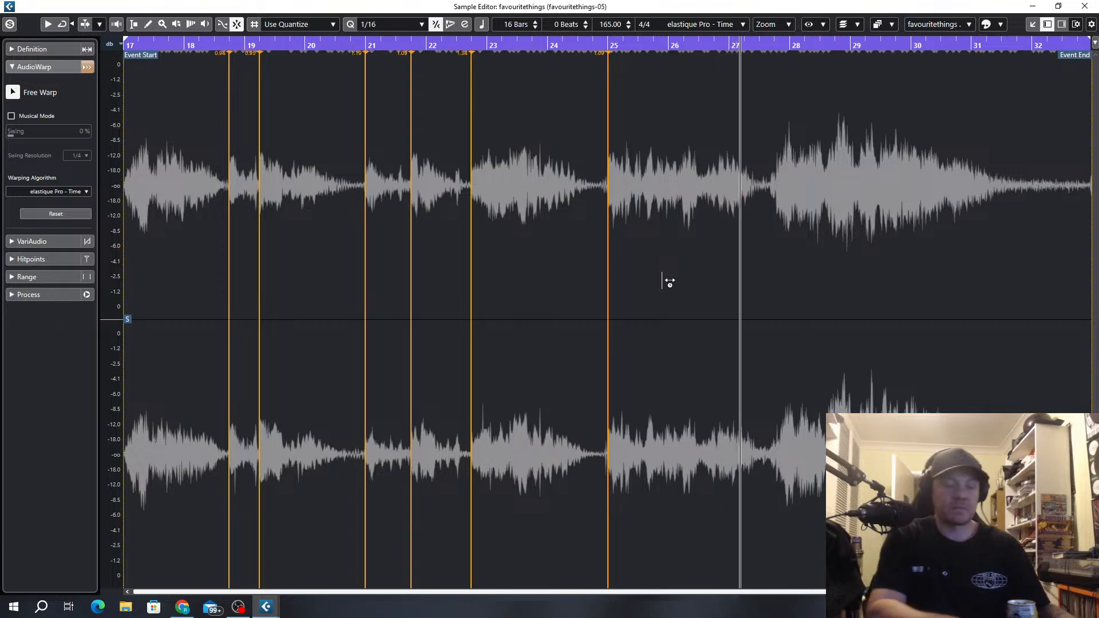
{"action": "key", "text": "KP_1"}
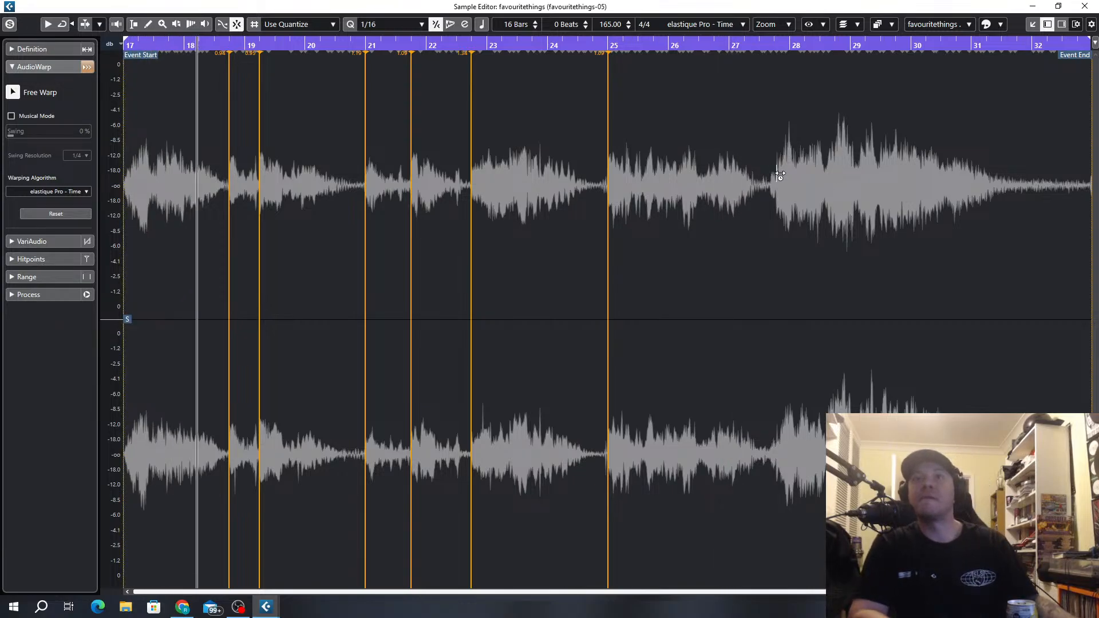
{"action": "mouse_move", "coordinate": [780, 176]}
{"action": "left_mouse_down"}
{"action": "mouse_move", "coordinate": [790, 189]}
{"action": "mouse_move", "coordinate": [855, 178]}
{"action": "left_mouse_up"}
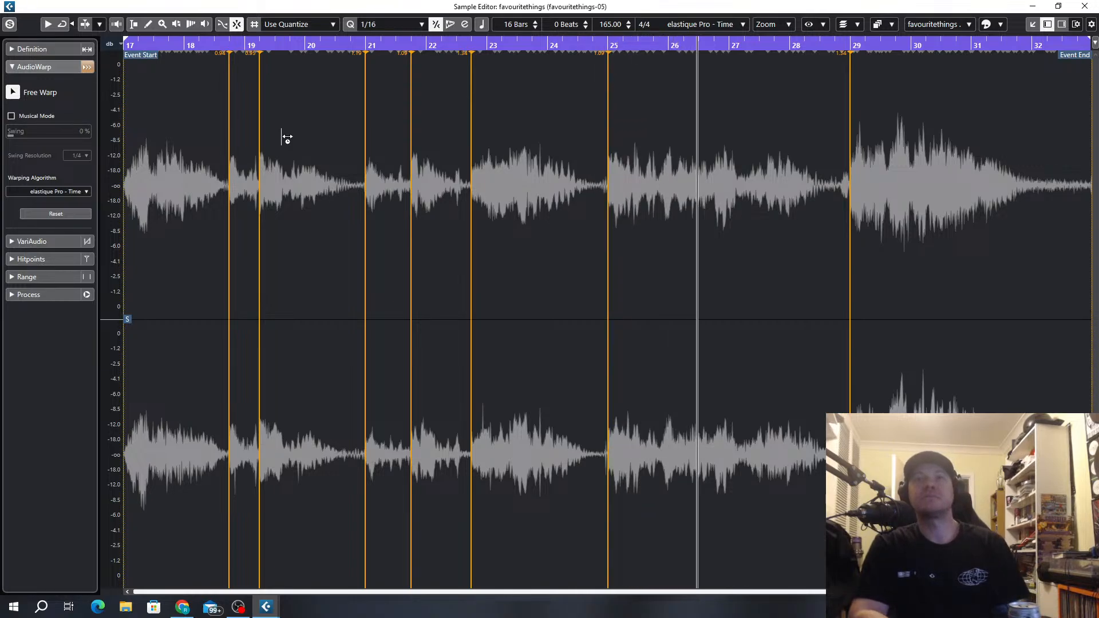
{"action": "left_click_drag", "start_coordinate": [673, 160], "coordinate": [668, 156]}
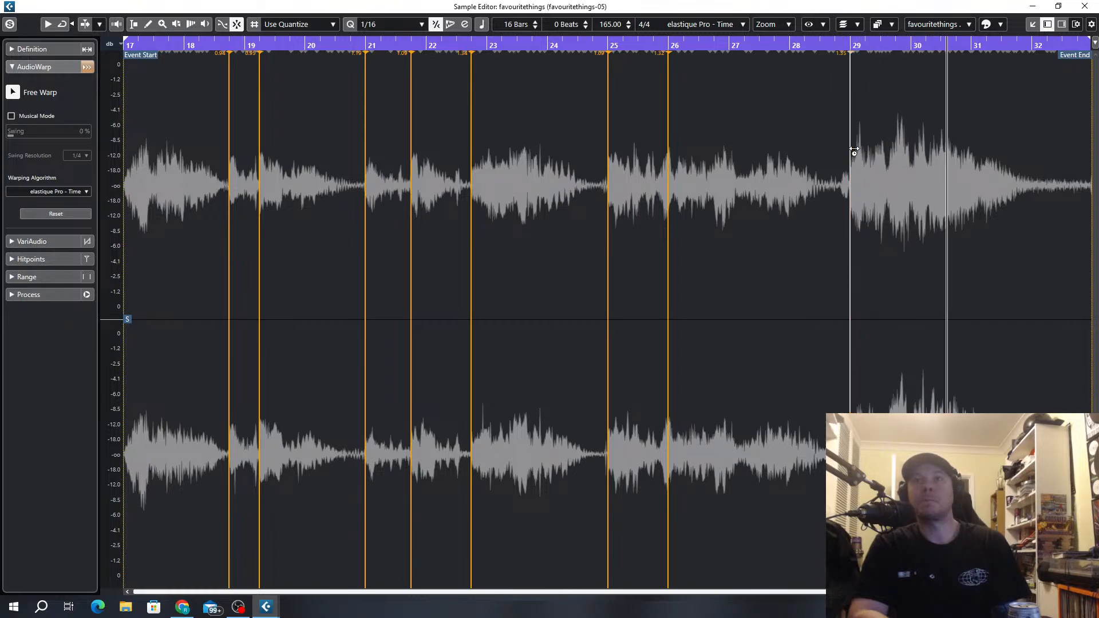
Move the bar 29 warp marker to 28.3 and add markers at about 26.3.3, 27.2, 29.3 and 31.2.
{"action": "left_click_drag", "start_coordinate": [854, 150], "coordinate": [825, 151]}
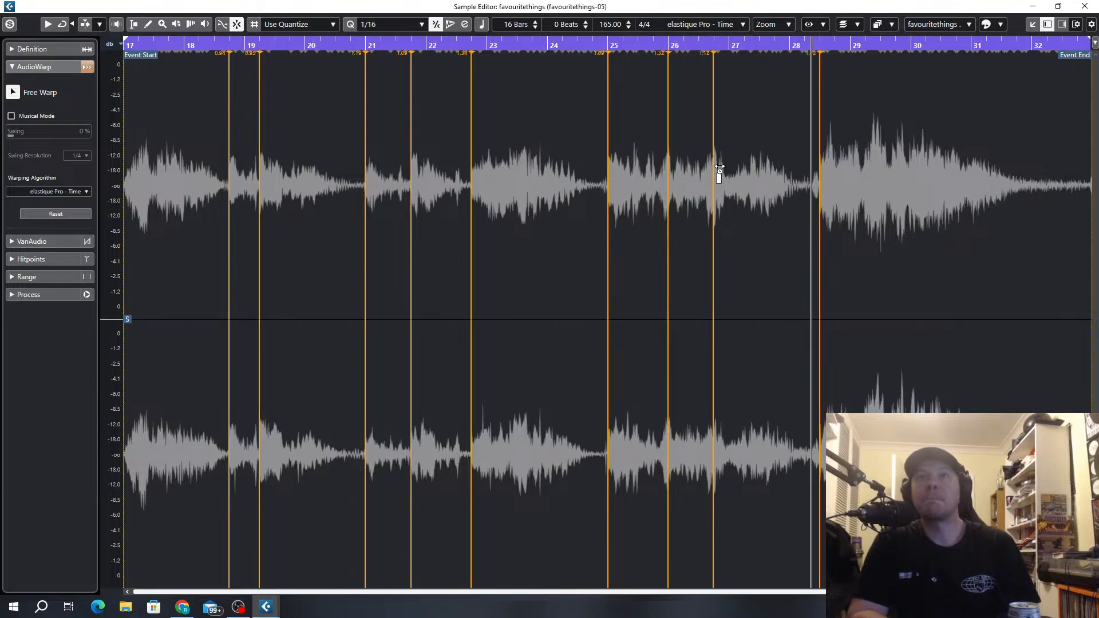
{"action": "left_click_drag", "start_coordinate": [717, 167], "coordinate": [744, 173]}
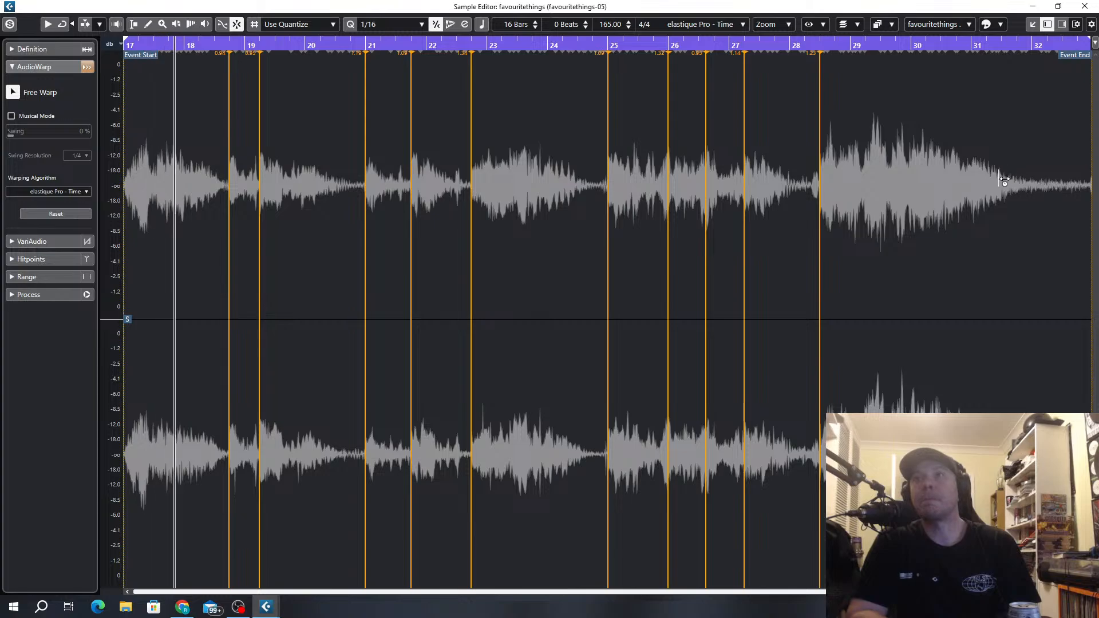
{"action": "left_click_drag", "start_coordinate": [979, 170], "coordinate": [993, 178]}
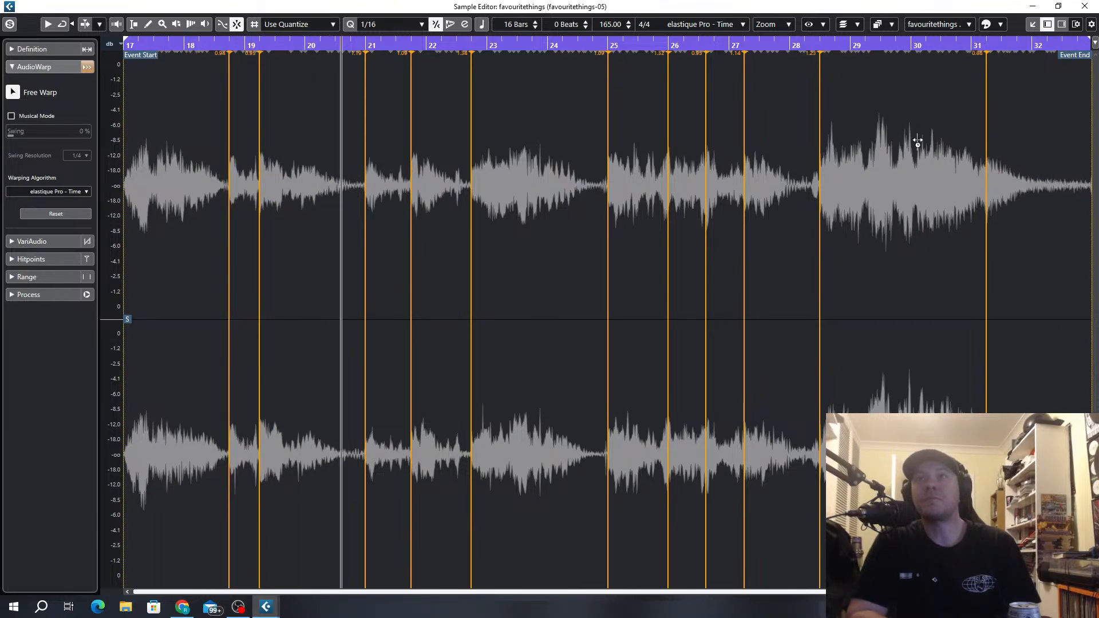
{"action": "left_click", "coordinate": [881, 128]}
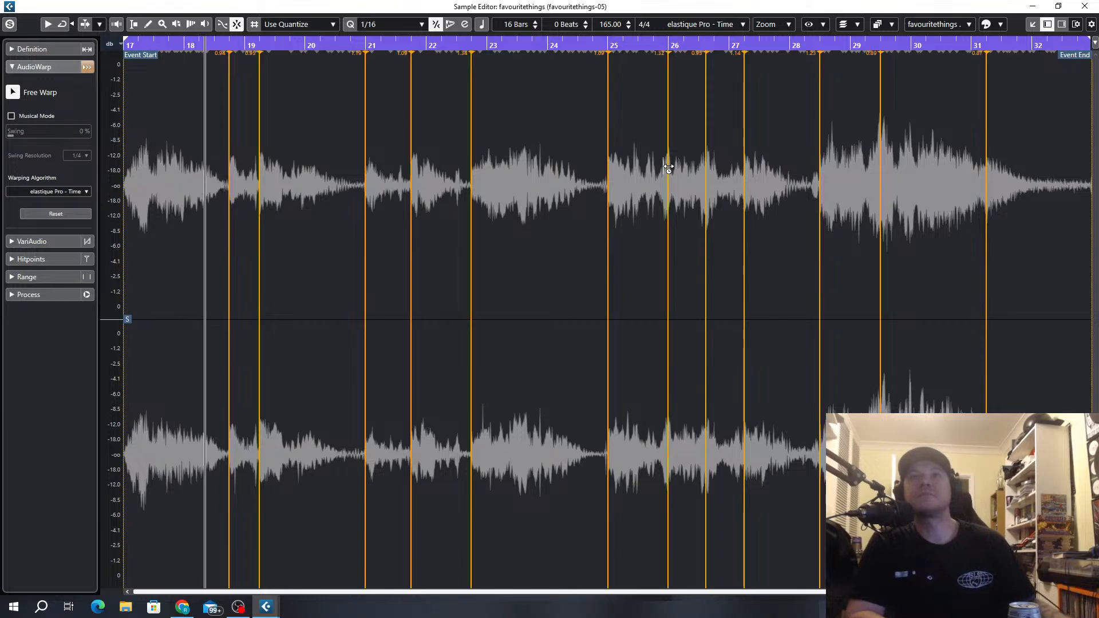
Fine-tune the bar 26 warp marker by moving it slightly earlier to 25.4.3.119.
{"action": "scroll", "coordinate": [683, 160], "scroll_direction": "up", "scroll_amount": 4}
{"action": "left_click_drag", "start_coordinate": [693, 143], "coordinate": [674, 145]}
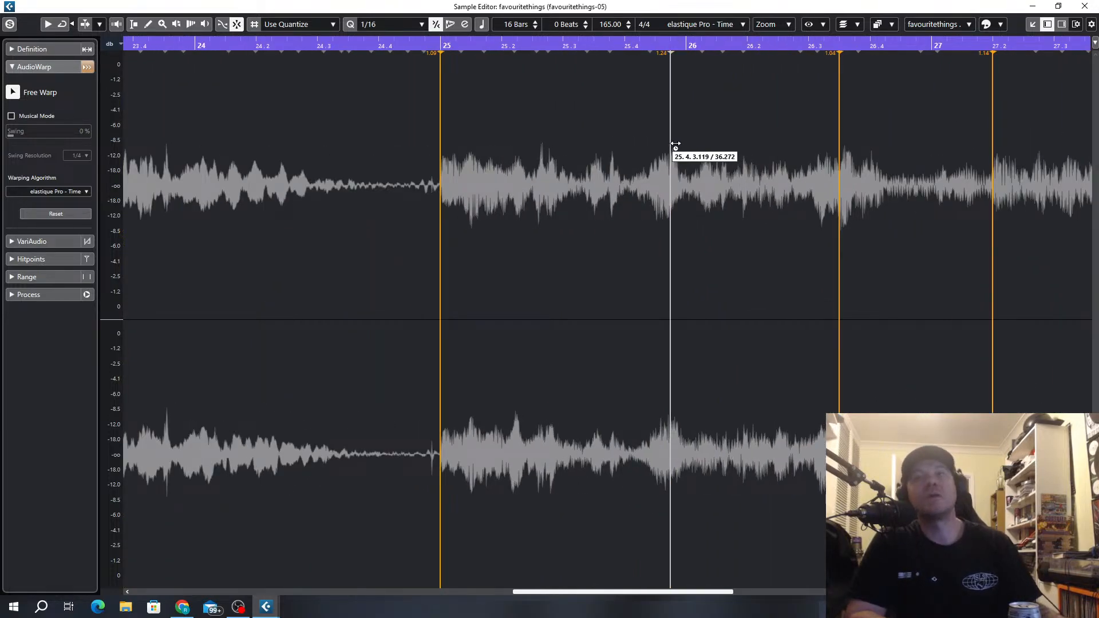
{"action": "scroll", "coordinate": [746, 162], "scroll_direction": "down", "scroll_amount": 3}
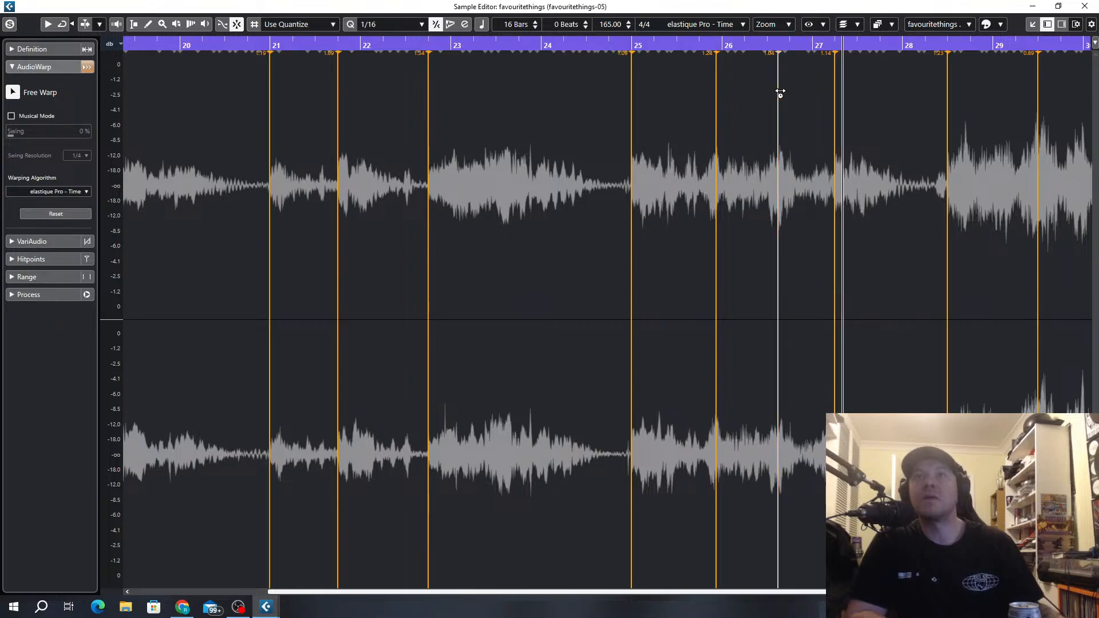
Move the warp marker after bar 26 to just past 26.3, place the next one at 27.1.4.119, and audition the passage.
{"action": "left_click_drag", "start_coordinate": [780, 94], "coordinate": [772, 93]}
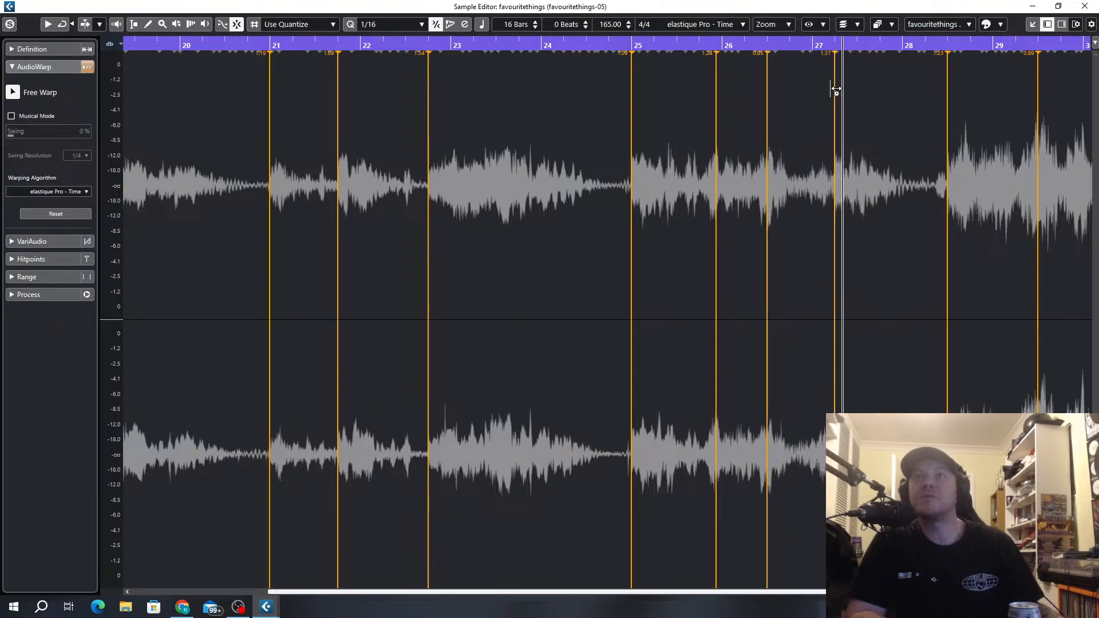
{"action": "mouse_move", "coordinate": [837, 92]}
{"action": "left_mouse_down"}
{"action": "mouse_move", "coordinate": [815, 91]}
{"action": "mouse_move", "coordinate": [840, 96]}
{"action": "left_mouse_up"}
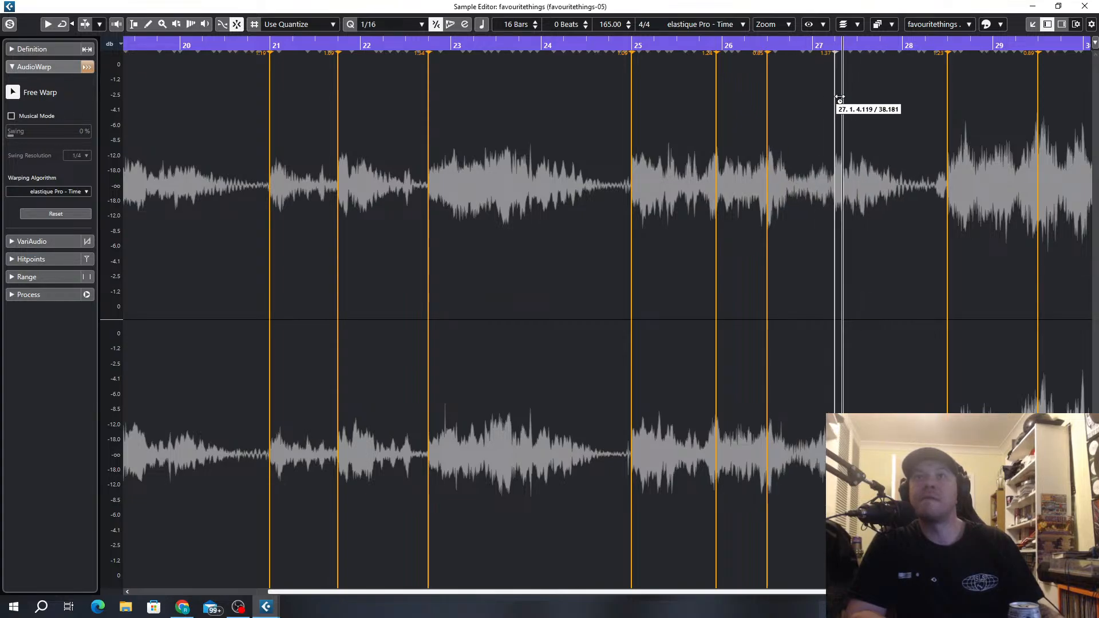
{"action": "left_click", "coordinate": [562, 41]}
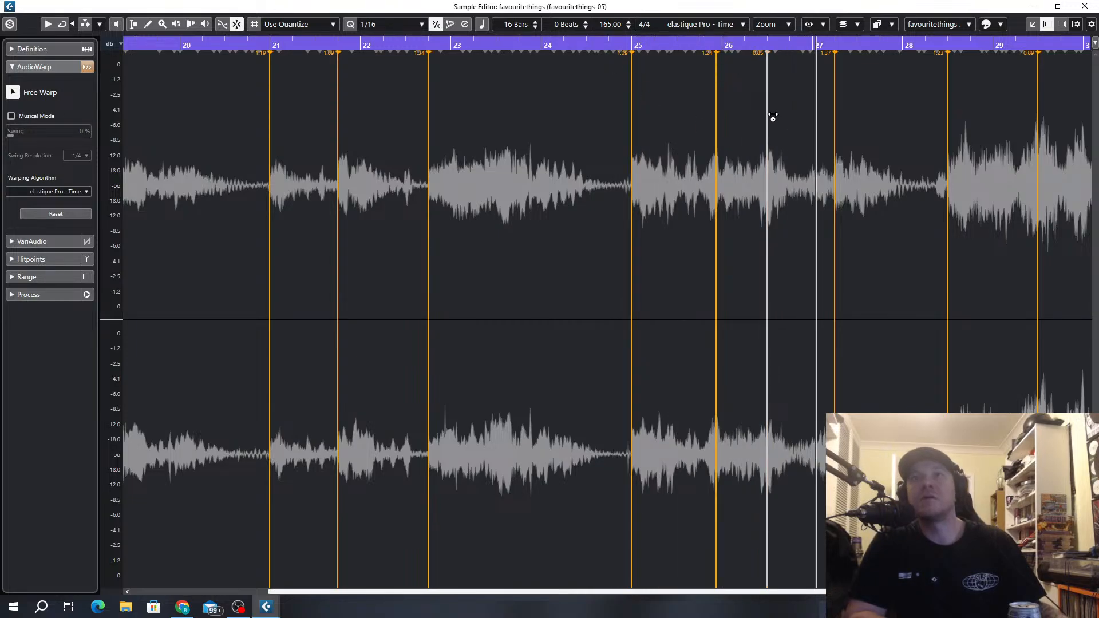
{"action": "left_click_drag", "start_coordinate": [772, 118], "coordinate": [780, 119]}
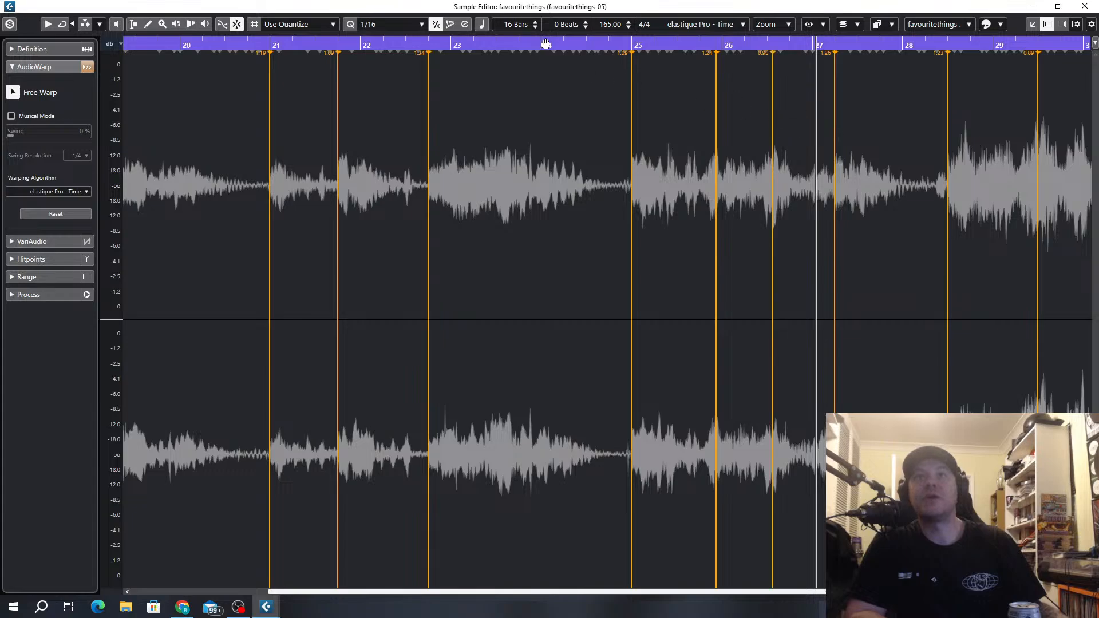
Move the warp marker just after bar 27 slightly earlier to 27.1.2.119 and audition the passage around it.
{"action": "left_click", "coordinate": [574, 45]}
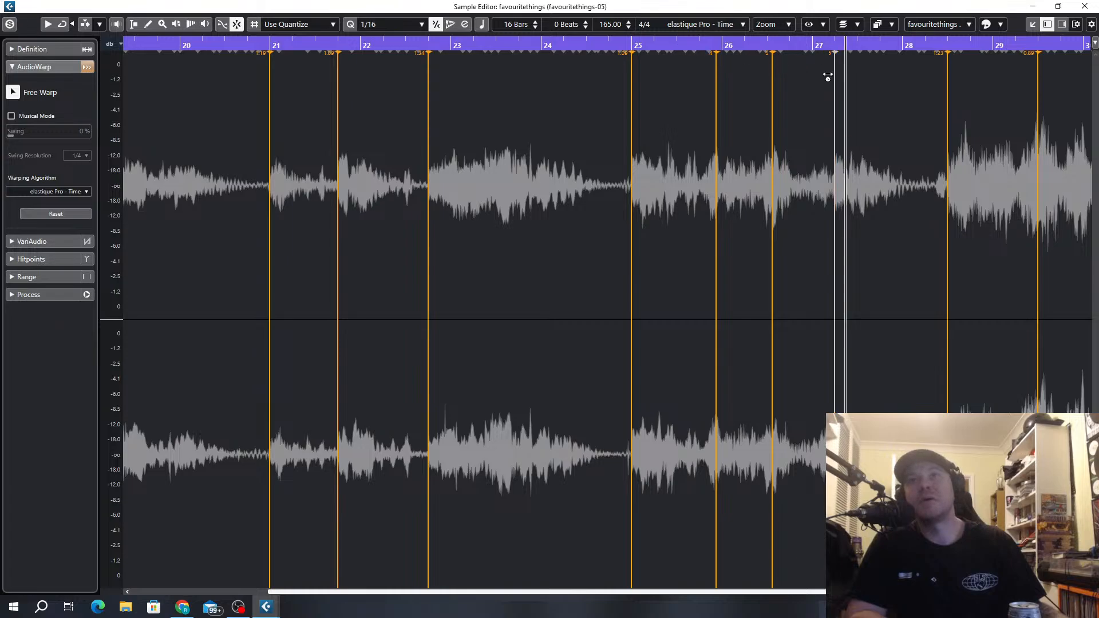
{"action": "left_click_drag", "start_coordinate": [836, 73], "coordinate": [829, 73]}
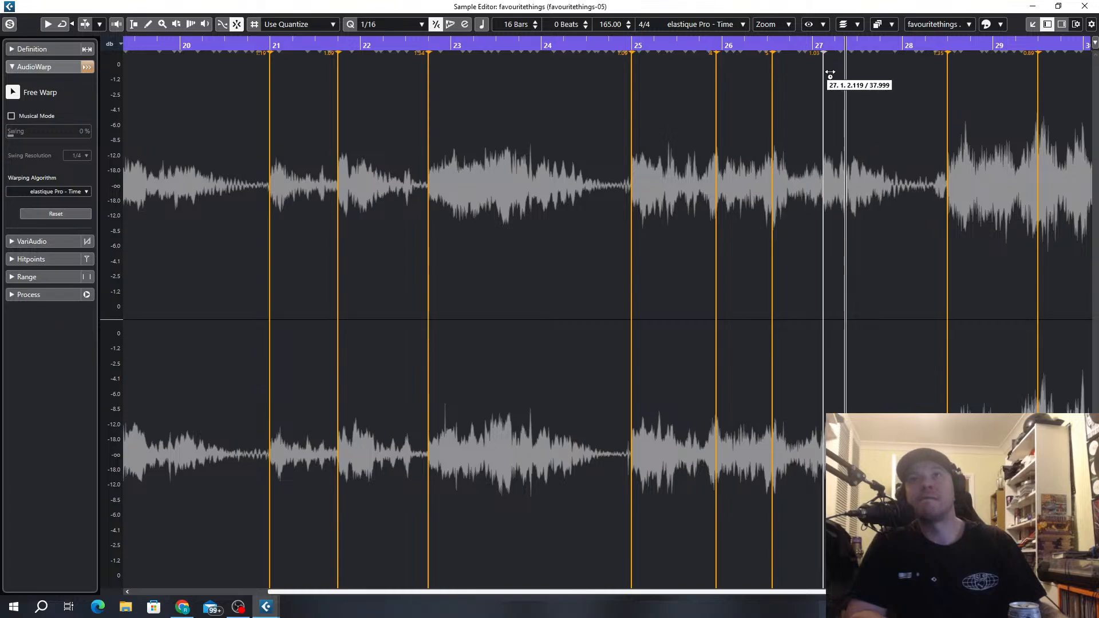
{"action": "left_click", "coordinate": [620, 45]}
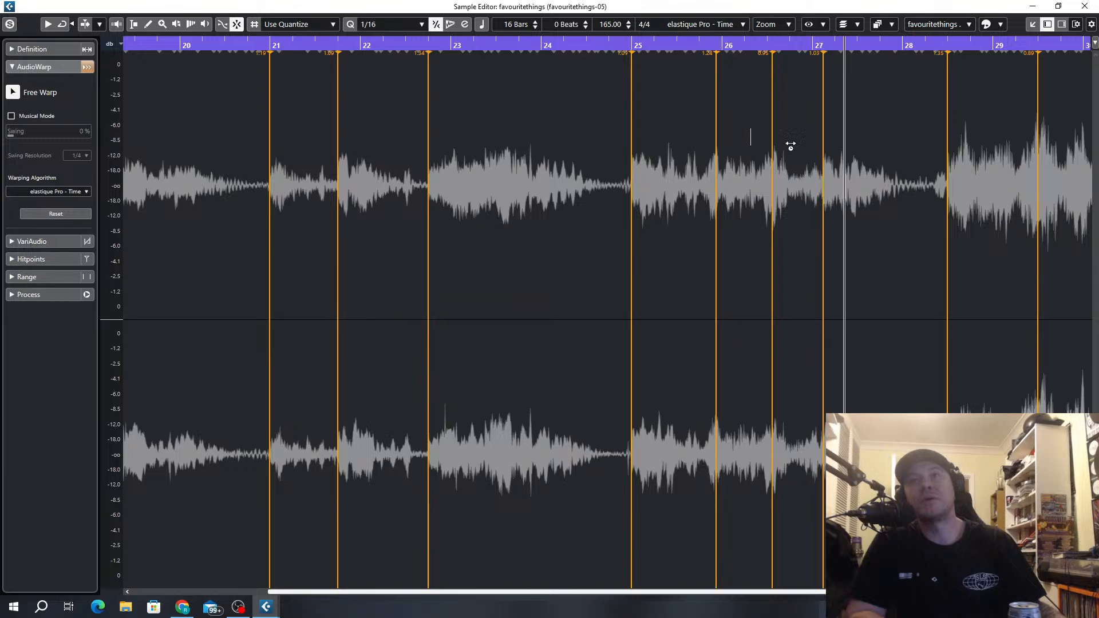
Try the warp marker between bars 28 and 29 earlier at about 28.2, auditioning from around bar 27.
{"action": "scroll", "coordinate": [851, 174], "scroll_direction": "down", "scroll_amount": 2}
{"action": "scroll", "coordinate": [815, 184], "scroll_direction": "up", "scroll_amount": 2}
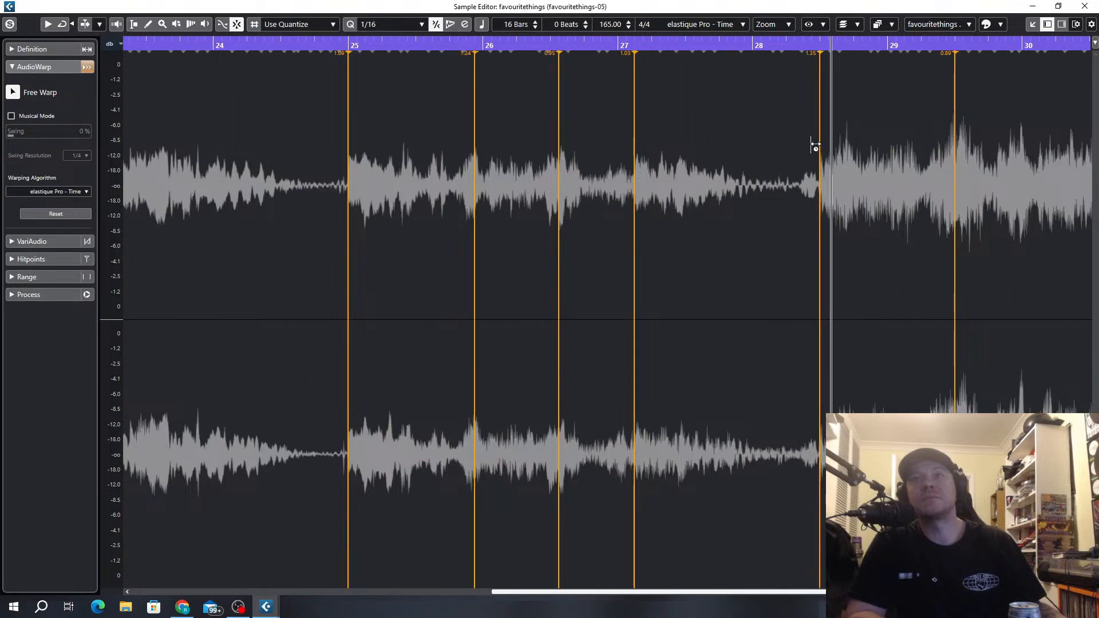
{"action": "left_click_drag", "start_coordinate": [822, 139], "coordinate": [792, 140]}
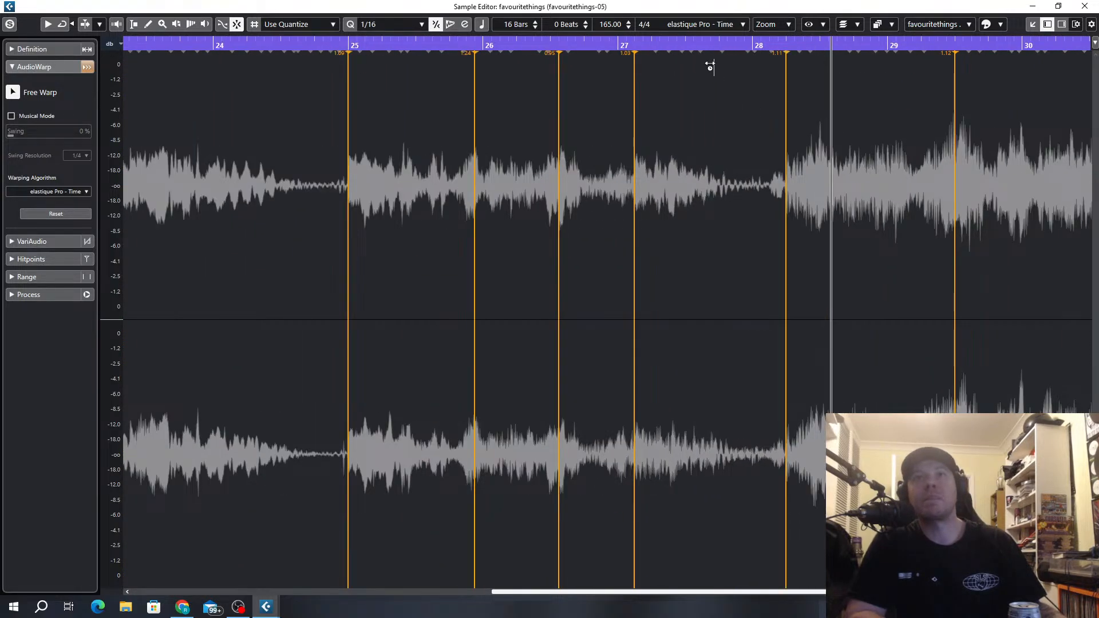
{"action": "left_click", "coordinate": [656, 43]}
{"action": "left_click", "coordinate": [658, 45]}
{"action": "key", "text": "space"}
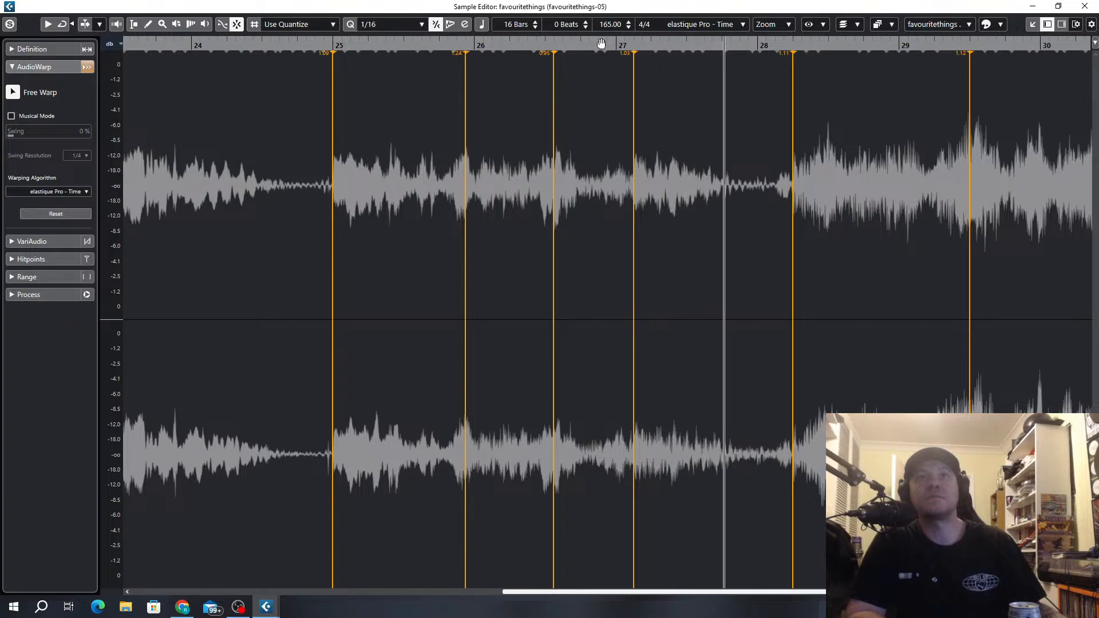
{"action": "left_click", "coordinate": [601, 44]}
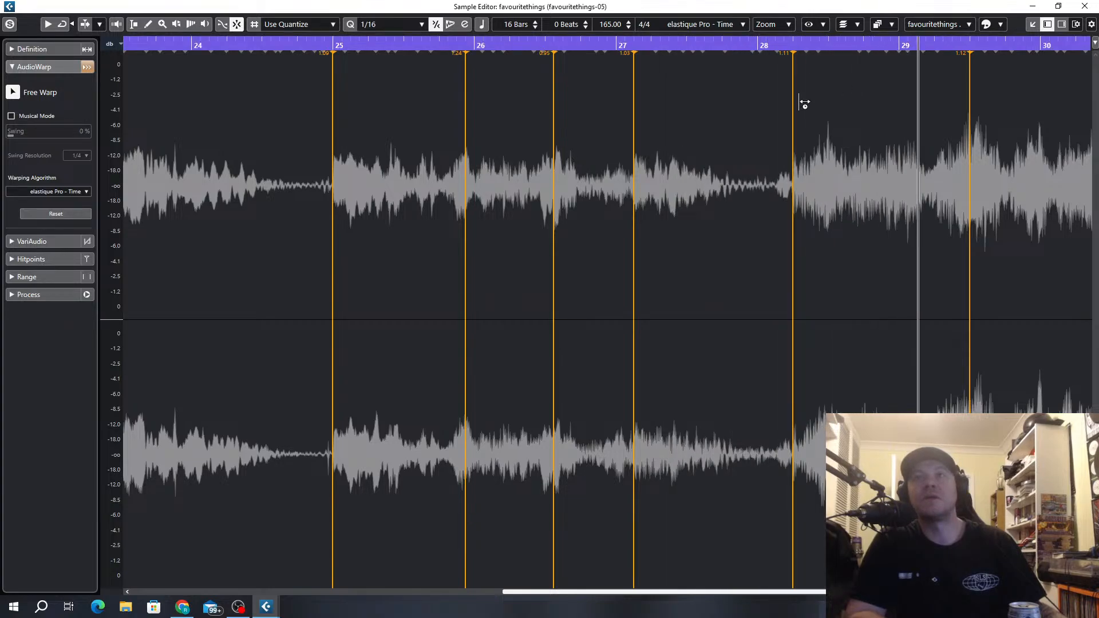
Shift the last three warp markers later, to about 28.2.3, 29.3.3 and 31.3.
{"action": "left_click_drag", "start_coordinate": [791, 113], "coordinate": [817, 107]}
{"action": "key", "text": "ctrl+z"}
{"action": "scroll", "coordinate": [821, 112], "scroll_direction": "down", "scroll_amount": 3}
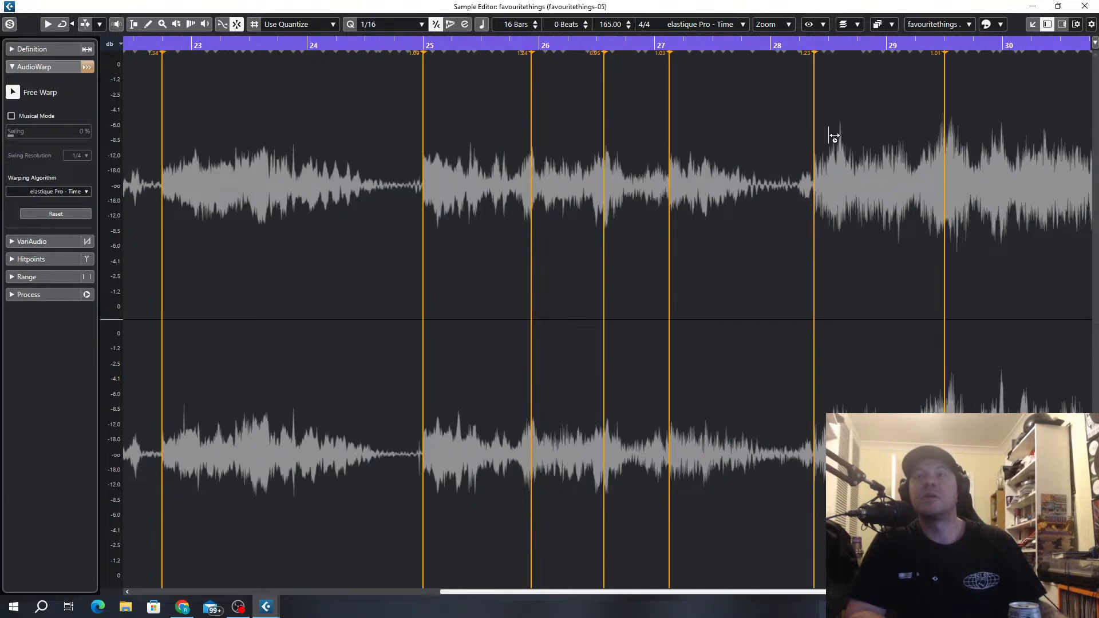
{"action": "mouse_move", "coordinate": [882, 120]}
{"action": "left_mouse_down"}
{"action": "mouse_move", "coordinate": [870, 118]}
{"action": "mouse_move", "coordinate": [892, 118]}
{"action": "left_mouse_up"}
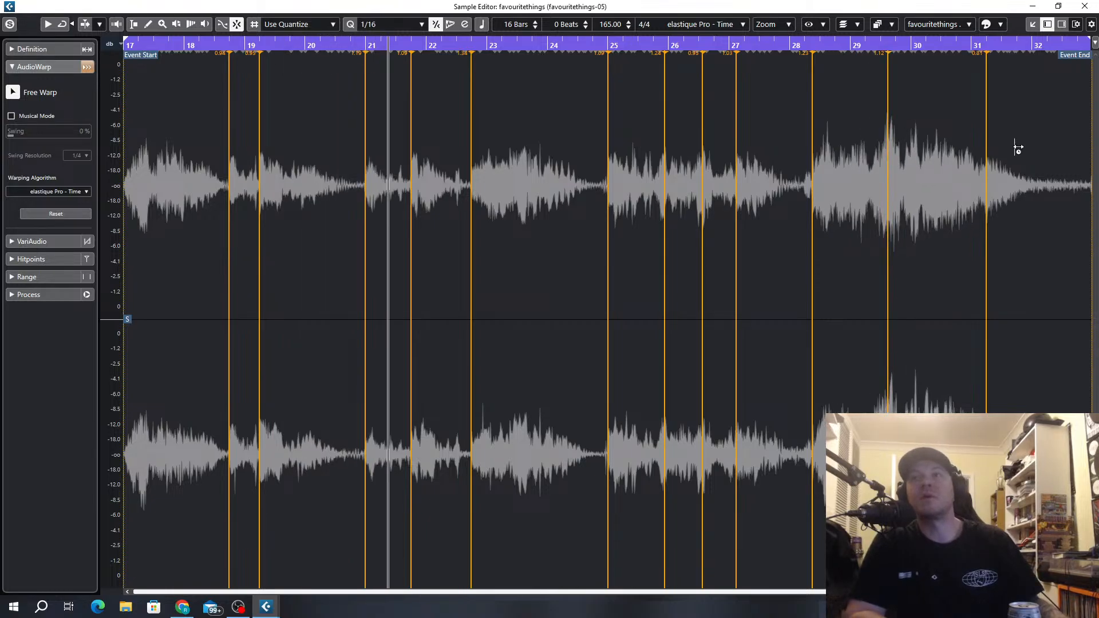
{"action": "left_click_drag", "start_coordinate": [991, 143], "coordinate": [1009, 145]}
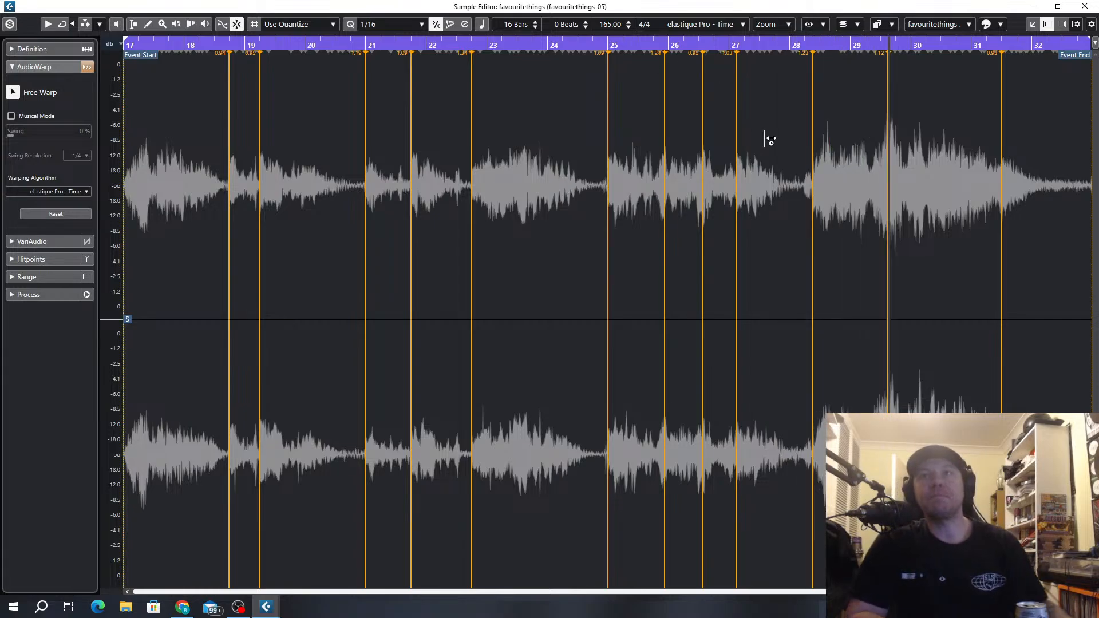
Pull the warp marker after bar 28 back to bar 28 and the next one to about 29.2 while auditioning.
{"action": "left_click_drag", "start_coordinate": [816, 156], "coordinate": [791, 164]}
{"action": "left_click_drag", "start_coordinate": [760, 41], "coordinate": [760, 46]}
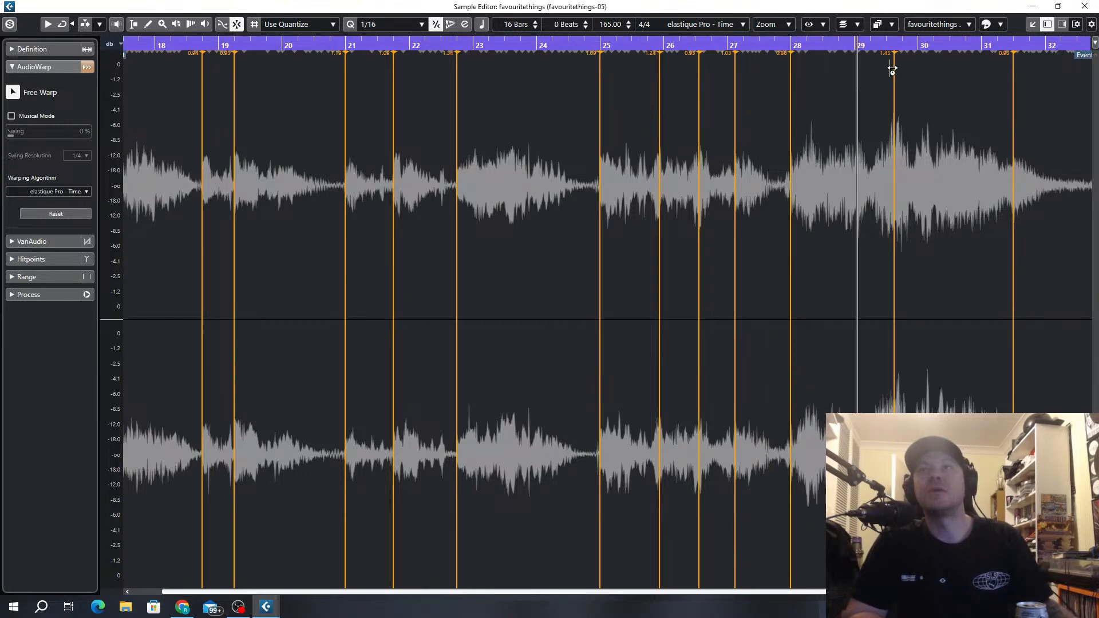
{"action": "left_click_drag", "start_coordinate": [896, 70], "coordinate": [871, 68]}
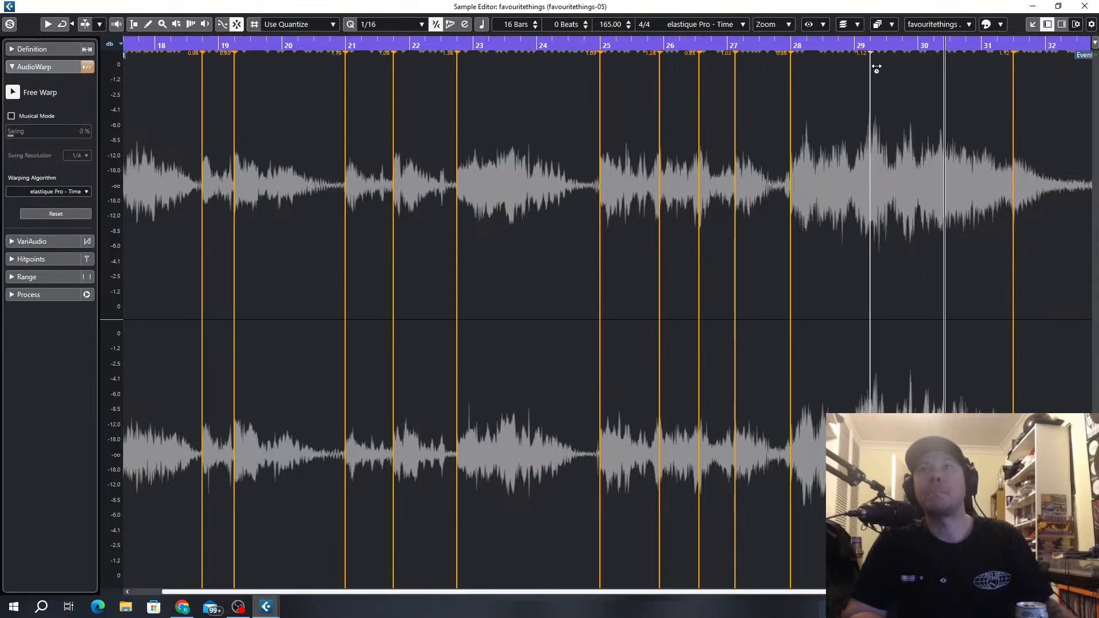
Shift the final warp marker of the vocal sample earlier, to about the second beat of bar 31, and audition the ending.
{"action": "left_click", "coordinate": [781, 41]}
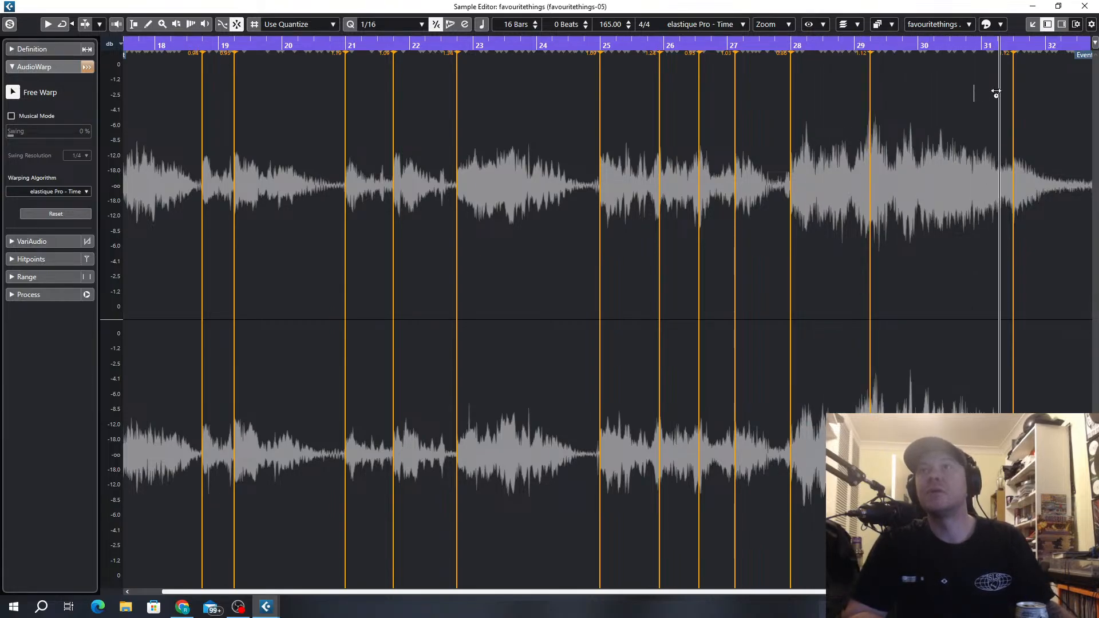
{"action": "left_click_drag", "start_coordinate": [1014, 81], "coordinate": [997, 84]}
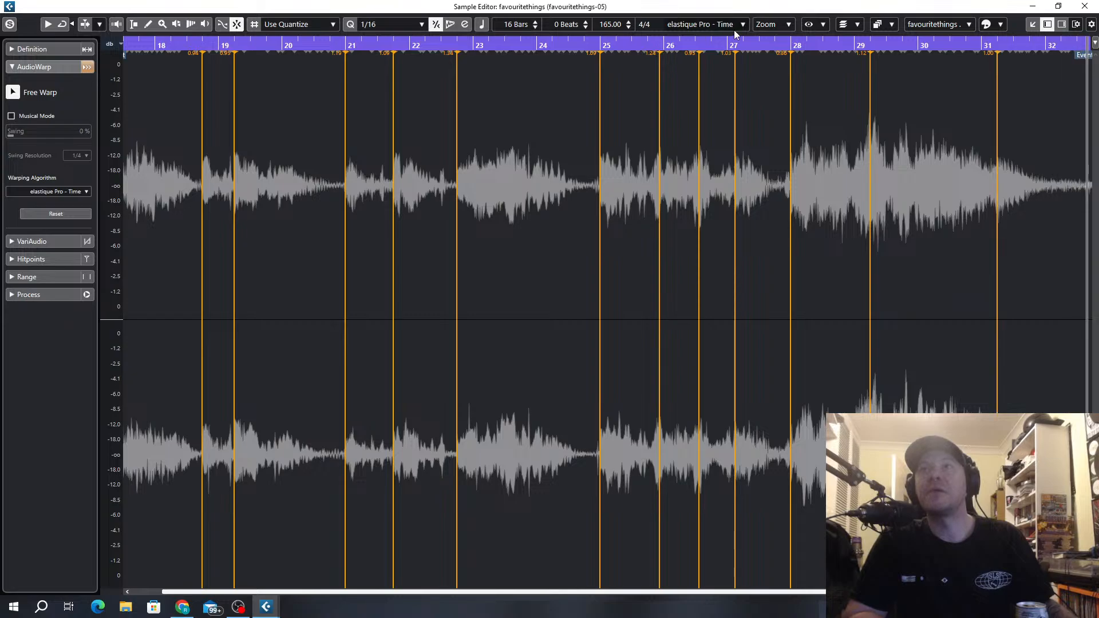
{"action": "left_click", "coordinate": [775, 42]}
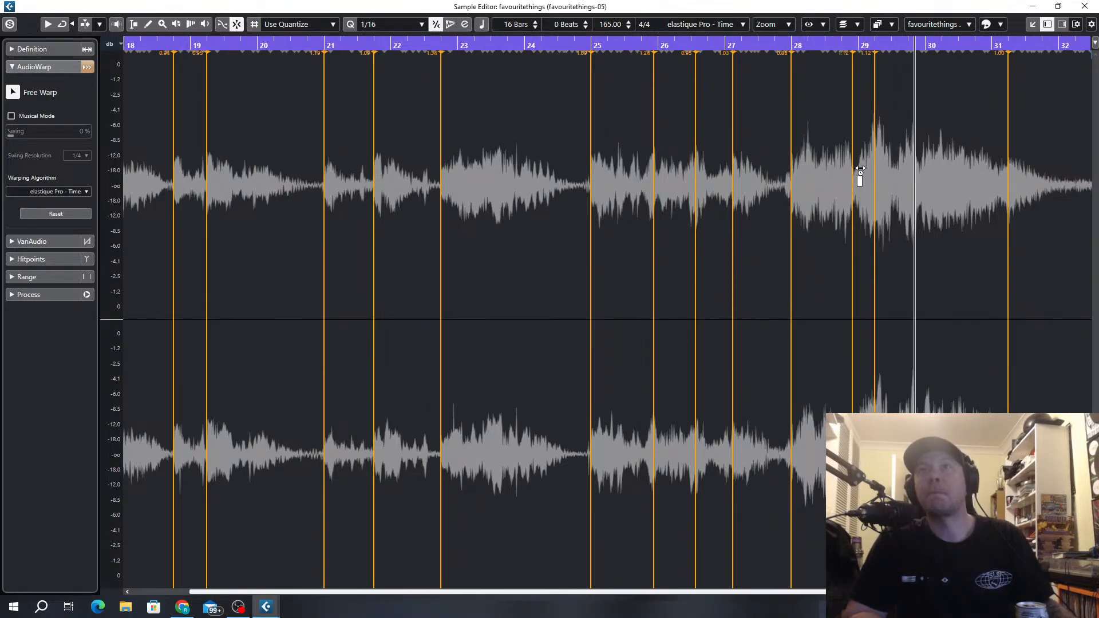
{"action": "left_click_drag", "start_coordinate": [860, 172], "coordinate": [866, 173]}
{"action": "left_click", "coordinate": [723, 50]}
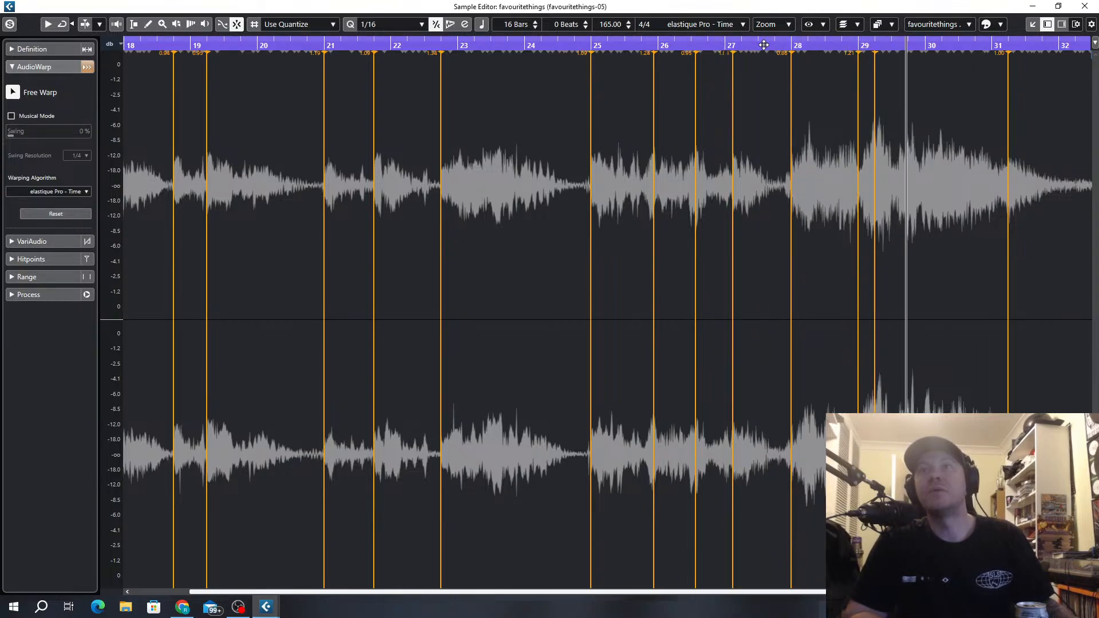
{"action": "key", "text": "ctrl+z"}
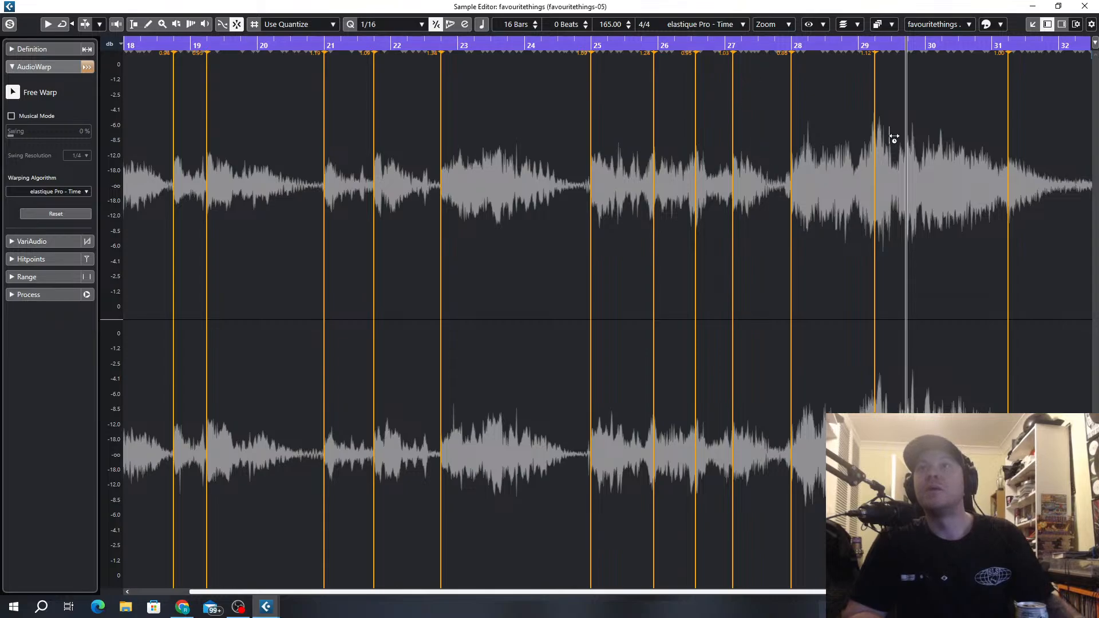
Add a warp marker near bar 29, pull it slightly earlier to just before the bar line, and audition the phrase.
{"action": "left_click_drag", "start_coordinate": [862, 170], "coordinate": [855, 172]}
{"action": "left_click", "coordinate": [758, 45]}
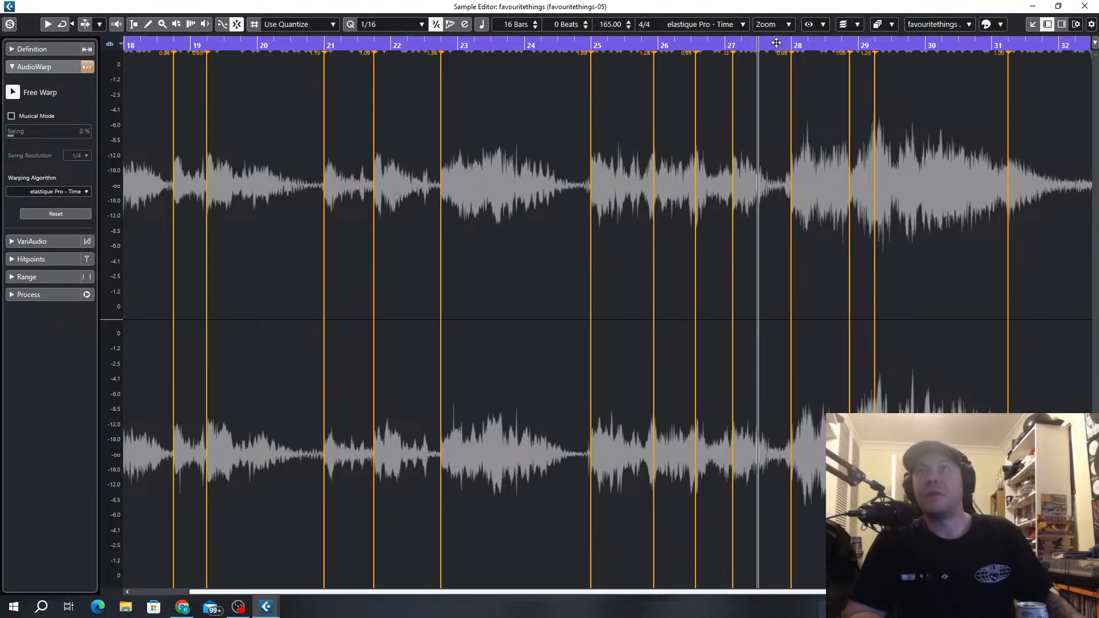
{"action": "key", "text": "space"}
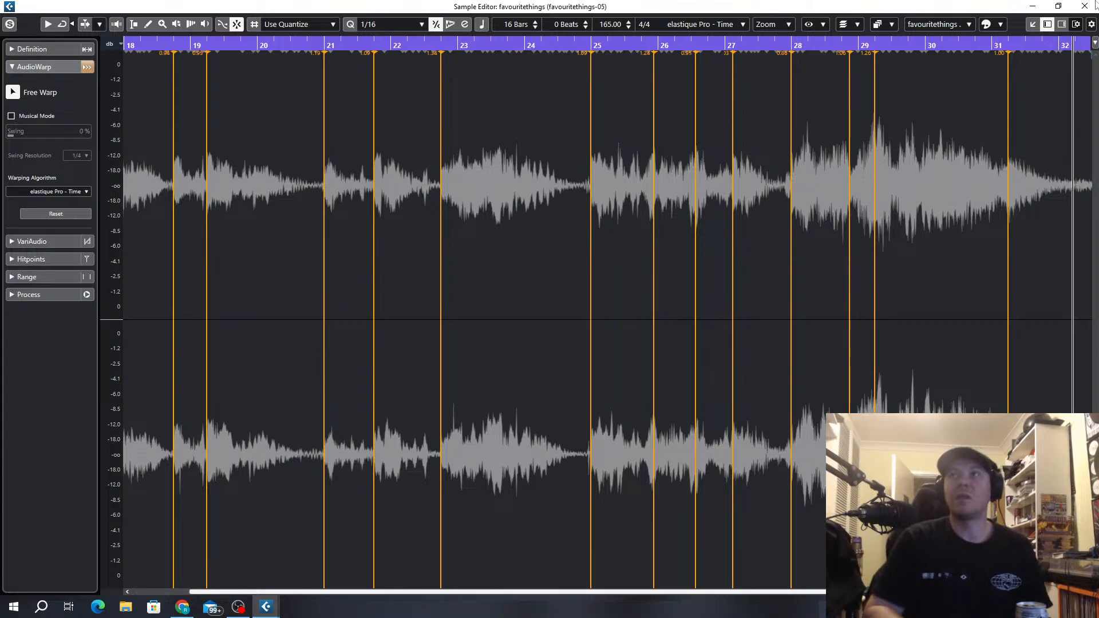
Close the sample editor and shrink the favouritethings track to the same height as the other tracks.
{"action": "left_click", "coordinate": [1087, 6]}
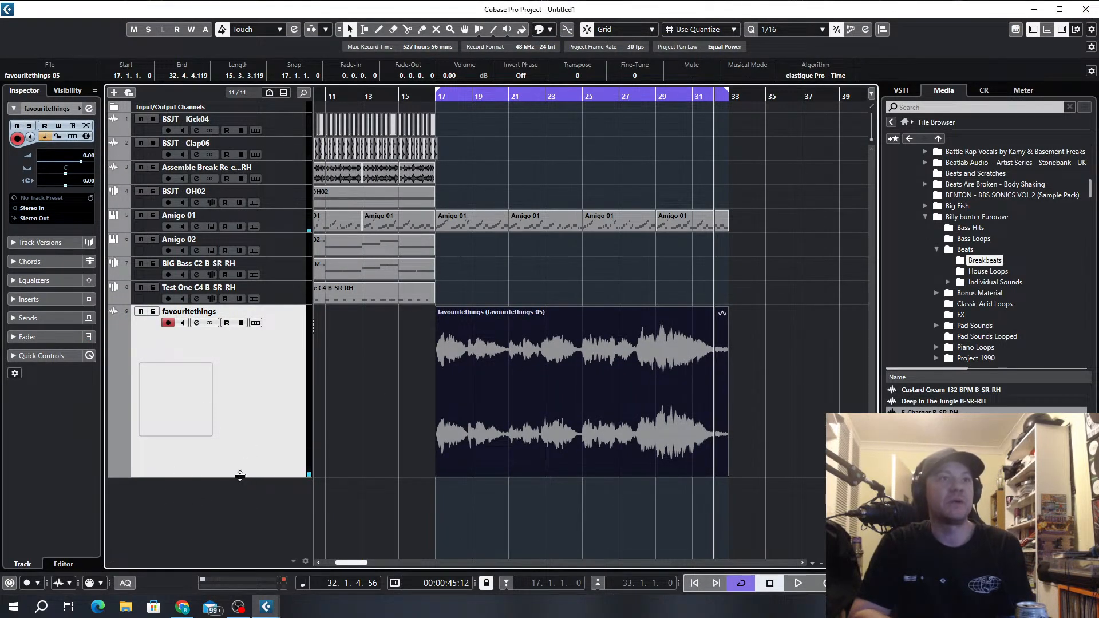
{"action": "left_click_drag", "start_coordinate": [246, 477], "coordinate": [273, 325]}
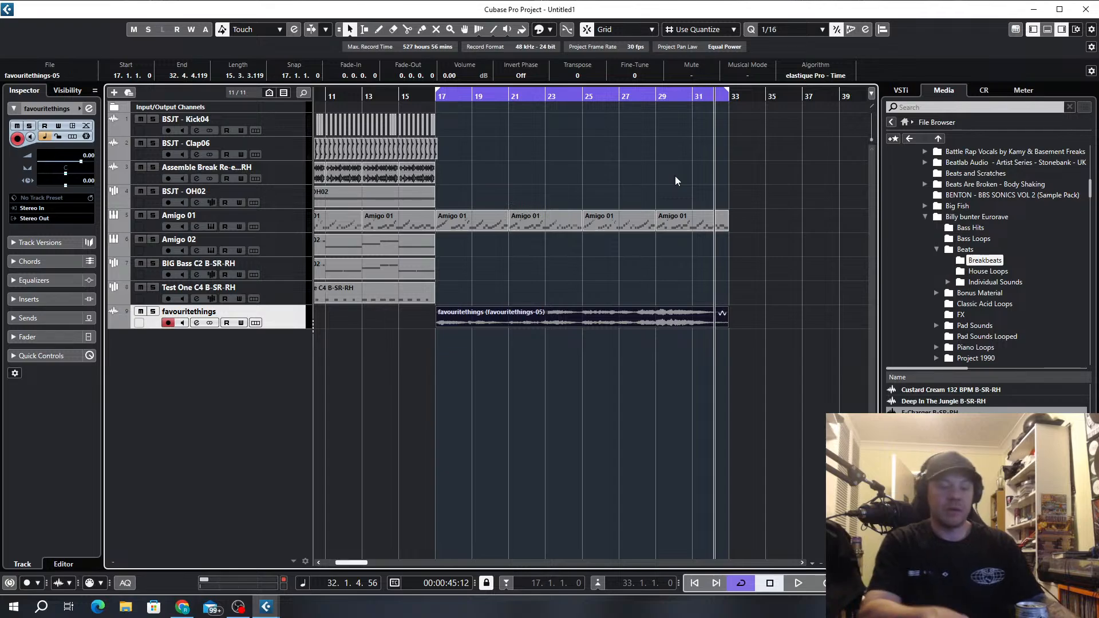
Duplicate the kick, clap and breakbeat events from bars 1–16 so that the copies start exactly at bar 17.
{"action": "key", "text": "KP_1"}
{"action": "key", "text": "g"}
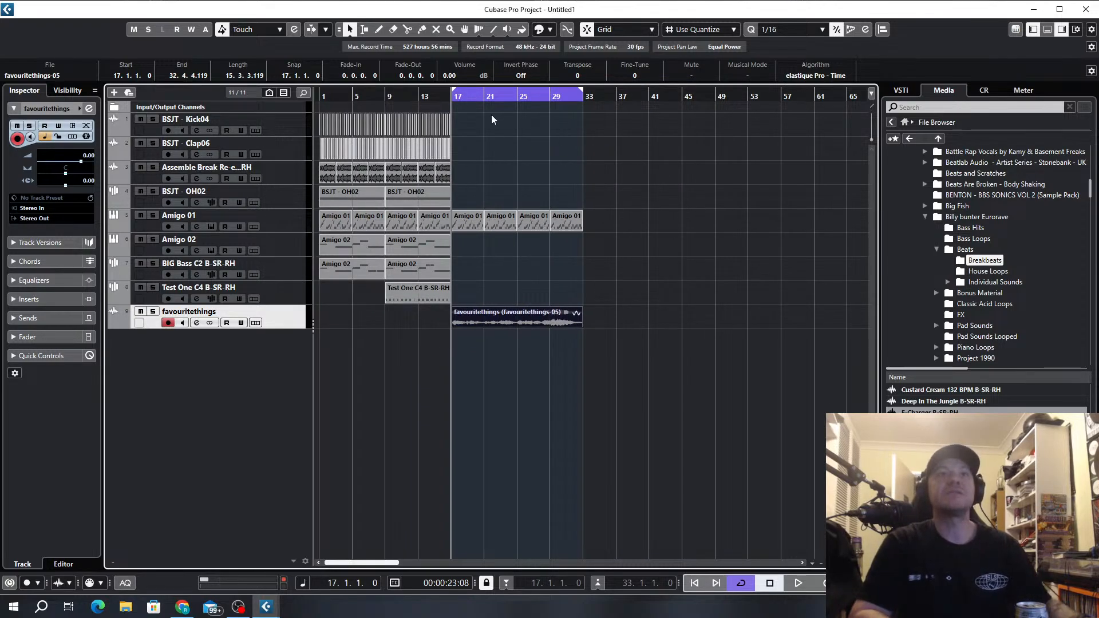
{"action": "left_click_drag", "start_coordinate": [490, 114], "coordinate": [306, 175]}
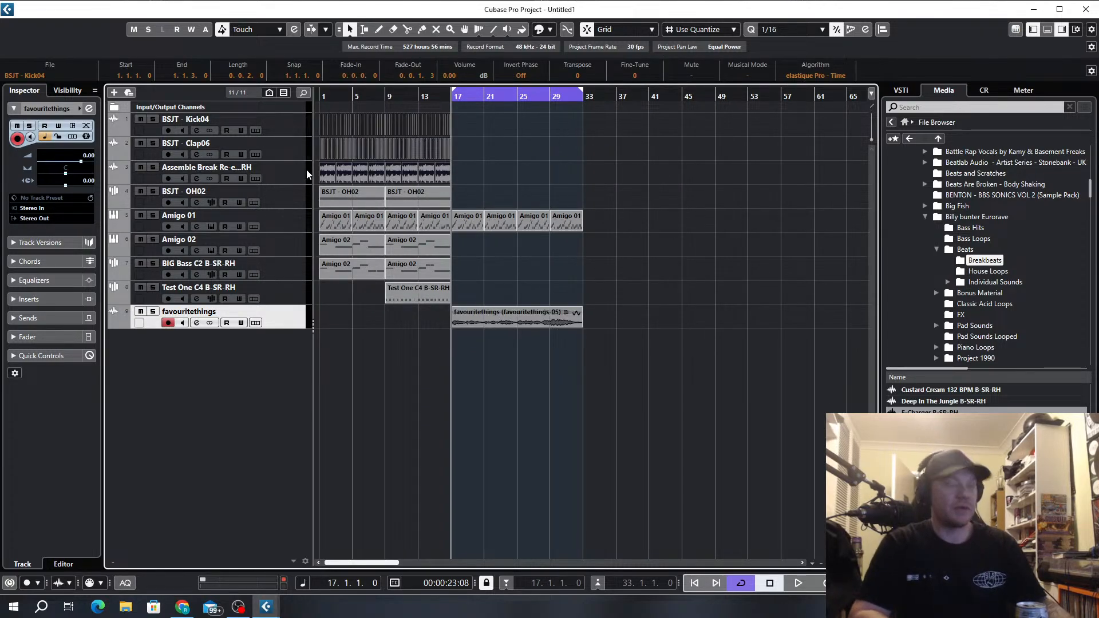
{"action": "key", "text": "ctrl+d"}
{"action": "key", "text": "h"}
{"action": "key", "text": "h"}
{"action": "key", "text": "h"}
{"action": "key", "text": "h"}
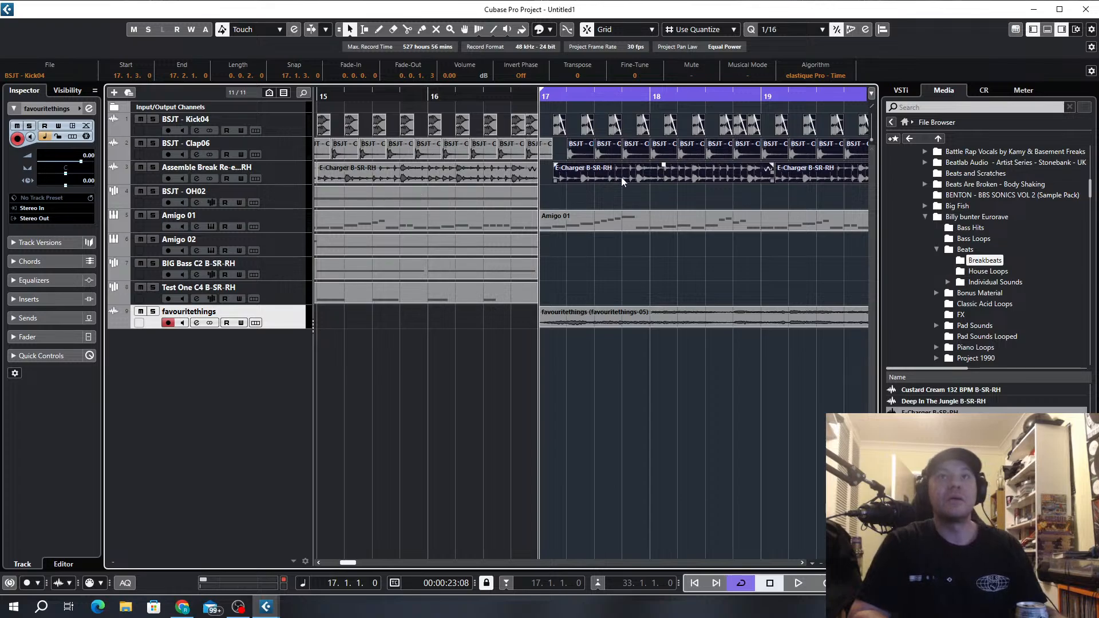
{"action": "key", "text": "g"}
{"action": "key", "text": "g"}
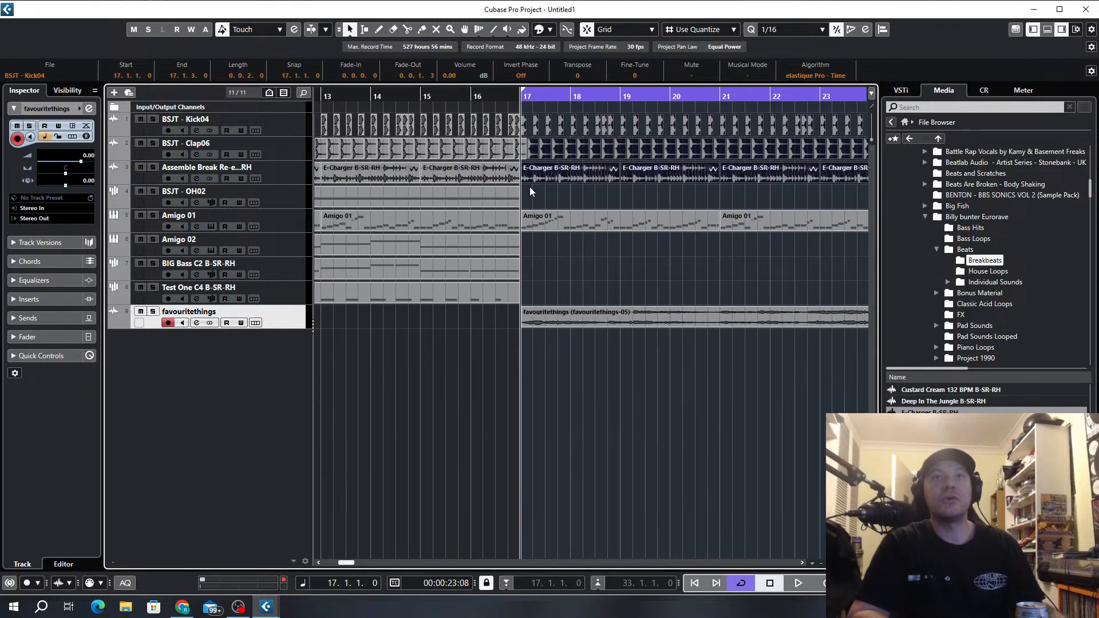
Play the section from bar 17 and split the favouritethings clip at bar 25.
{"action": "key", "text": "space"}
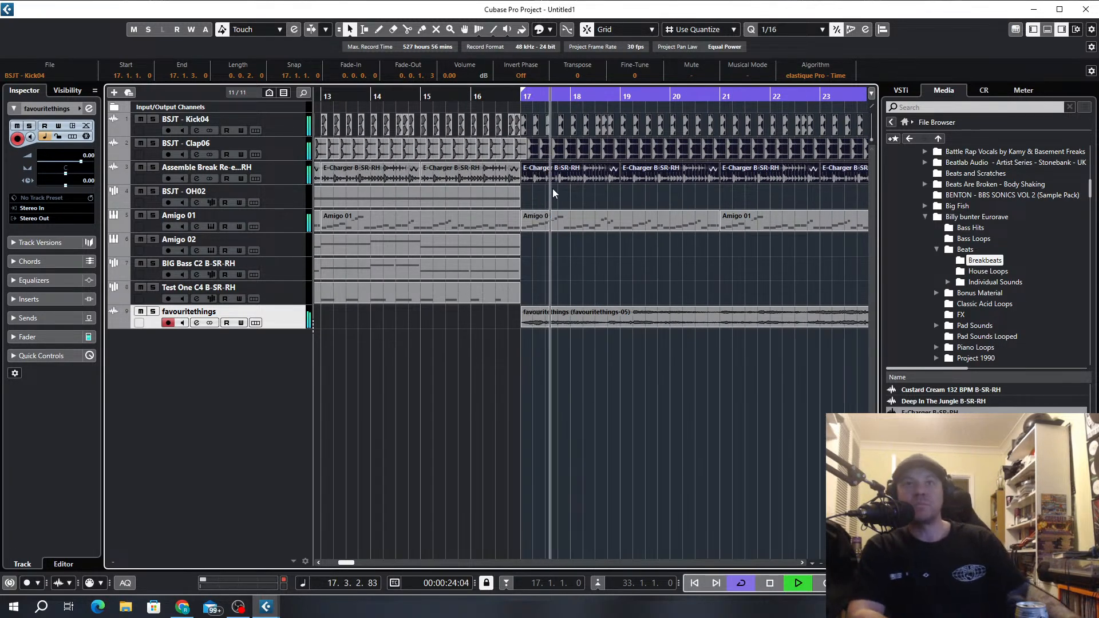
{"action": "key", "text": "g"}
{"action": "key", "text": "g"}
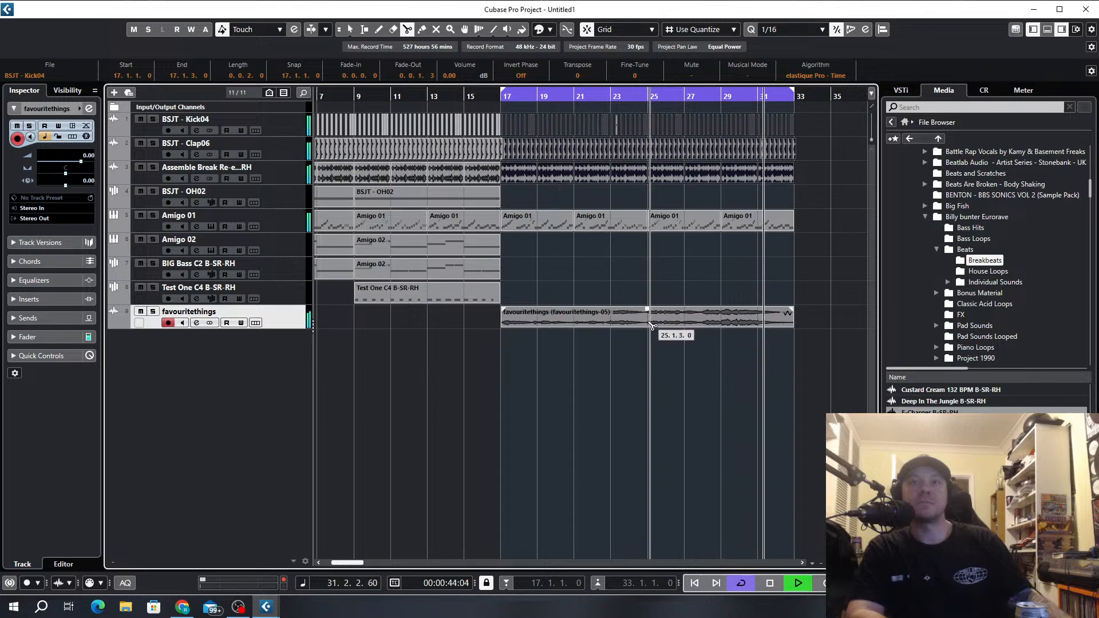
{"action": "scroll", "coordinate": [650, 325], "scroll_direction": "up", "scroll_amount": 3}
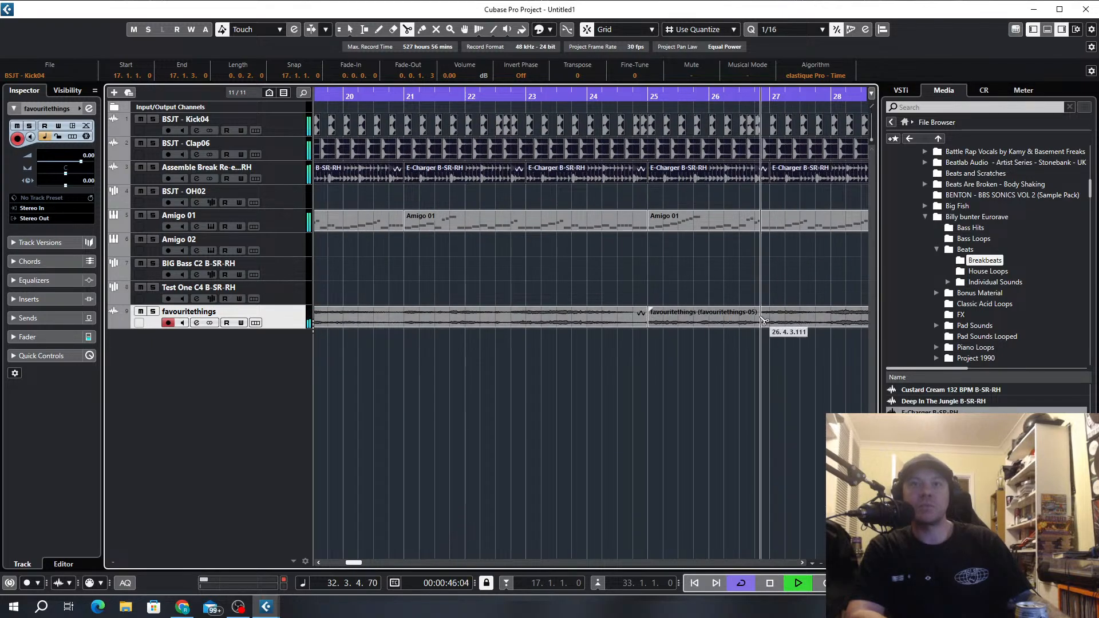
{"action": "scroll", "coordinate": [784, 321], "scroll_direction": "down", "scroll_amount": 5}
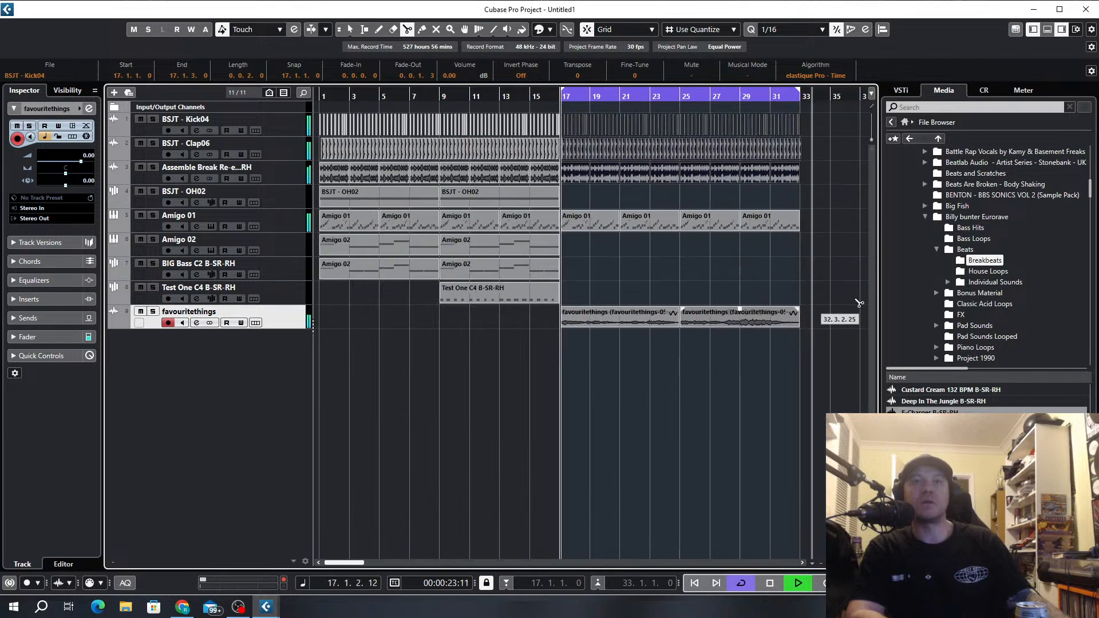
Move the second half of the favouritethings clip onto a new audio track below, and duplicate the first half into bar 25.
{"action": "left_click", "coordinate": [349, 29]}
{"action": "left_click_drag", "start_coordinate": [702, 324], "coordinate": [691, 350]}
{"action": "scroll", "coordinate": [702, 349], "scroll_direction": "up", "scroll_amount": 3}
{"action": "left_click", "coordinate": [529, 323]}
{"action": "key", "text": "ctrl+d"}
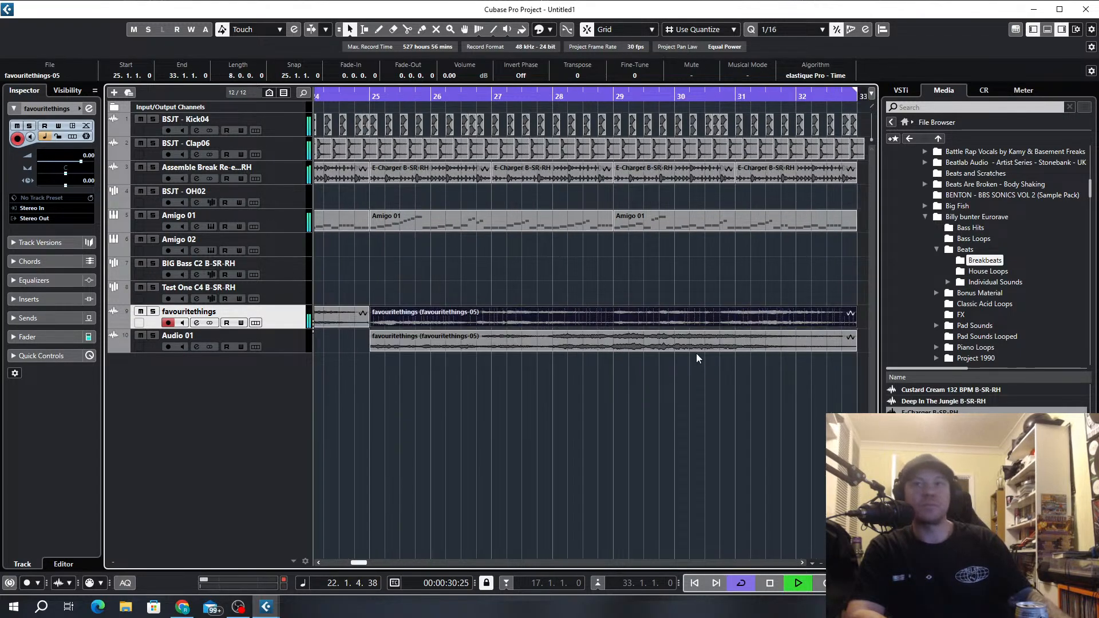
Move the clip on the Audio 01 track to start at bar 33 and extend the loop range's end to bar 41.
{"action": "scroll", "coordinate": [697, 358], "scroll_direction": "down", "scroll_amount": 3}
{"action": "left_click", "coordinate": [714, 342]}
{"action": "left_click_drag", "start_coordinate": [786, 345], "coordinate": [763, 347]}
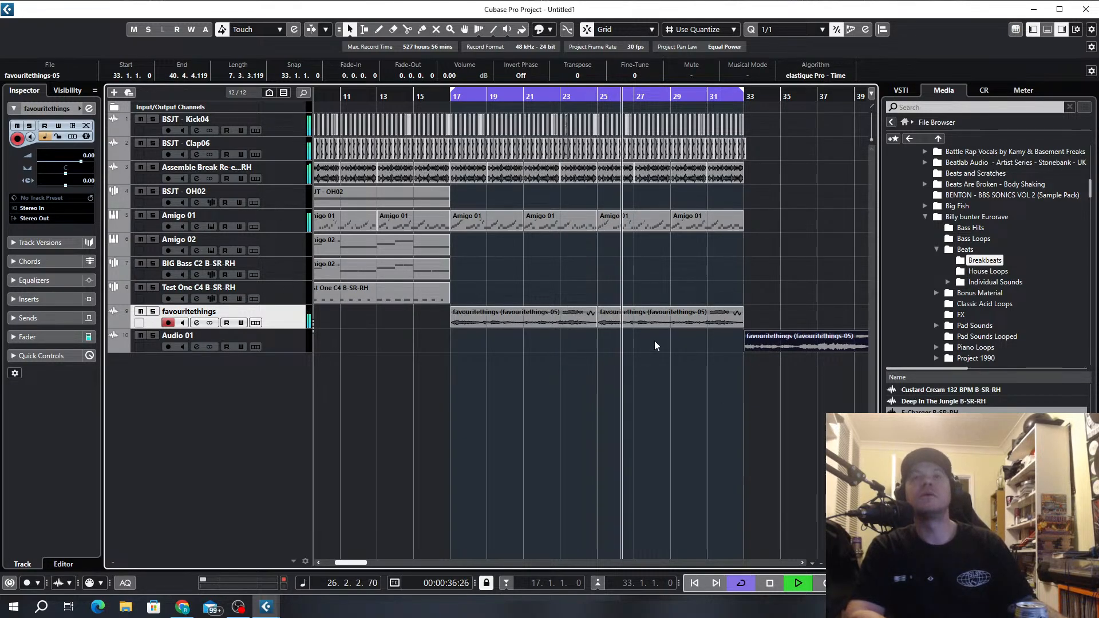
{"action": "key", "text": "g"}
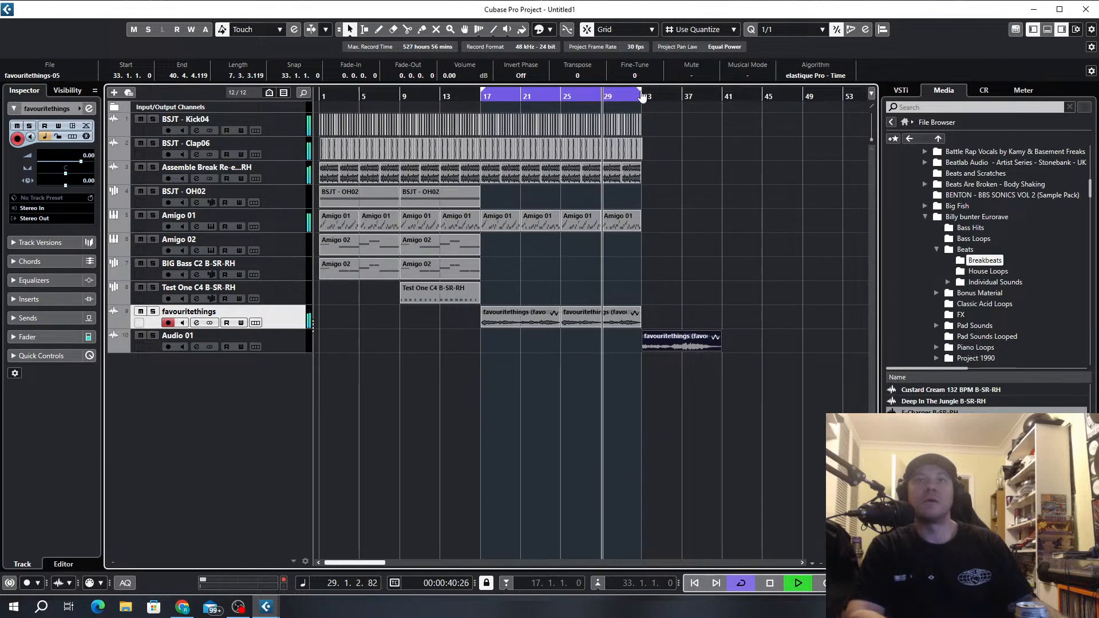
{"action": "left_click_drag", "start_coordinate": [644, 87], "coordinate": [722, 90]}
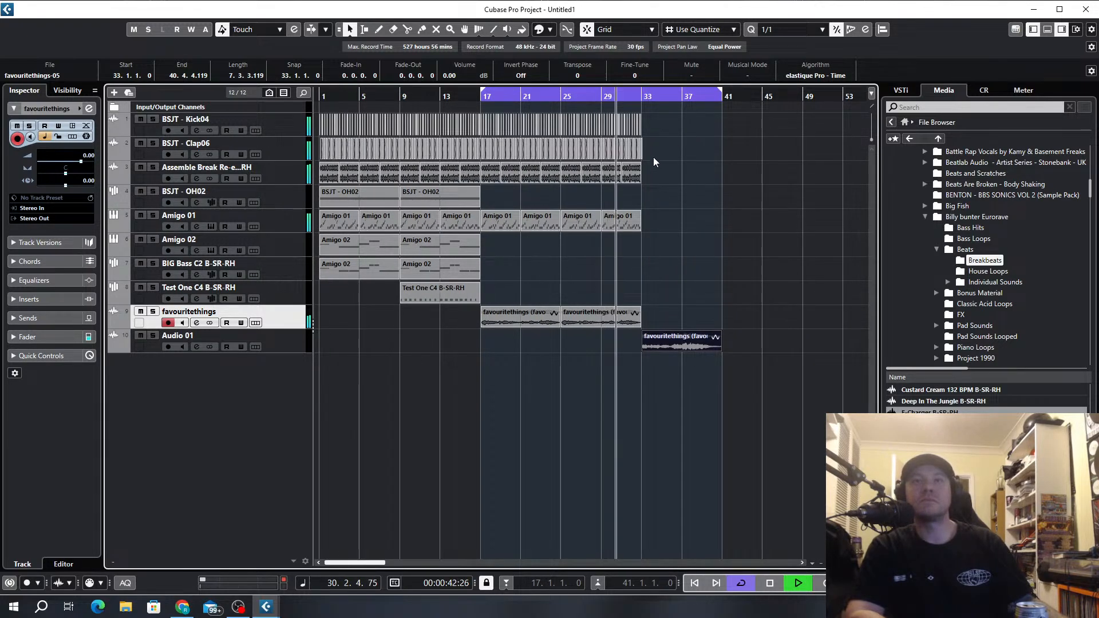
Duplicate the second BSJT - OH02 part twice to fill bars 17–32, and play the arrangement through to bar 40.
{"action": "scroll", "coordinate": [652, 163], "scroll_direction": "up", "scroll_amount": 6}
{"action": "scroll", "coordinate": [525, 182], "scroll_direction": "down", "scroll_amount": 5}
{"action": "scroll", "coordinate": [515, 188], "scroll_direction": "left", "scroll_amount": 5}
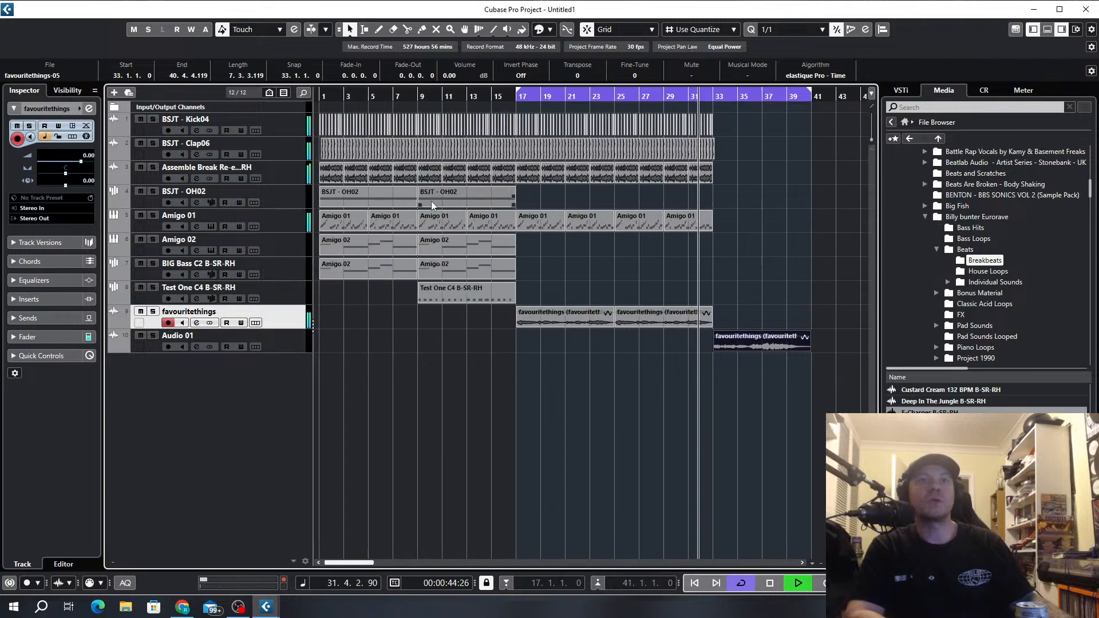
{"action": "left_click", "coordinate": [493, 199]}
{"action": "key", "text": "ctrl+d"}
{"action": "key", "text": "ctrl+d"}
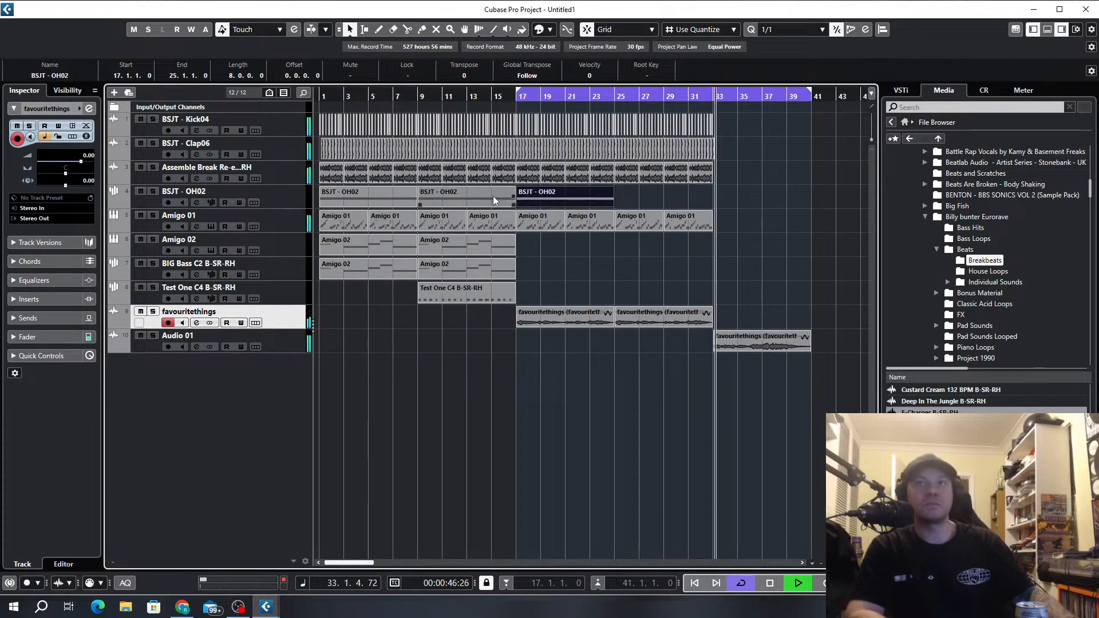
{"action": "scroll", "coordinate": [777, 324], "scroll_direction": "up", "scroll_amount": 3}
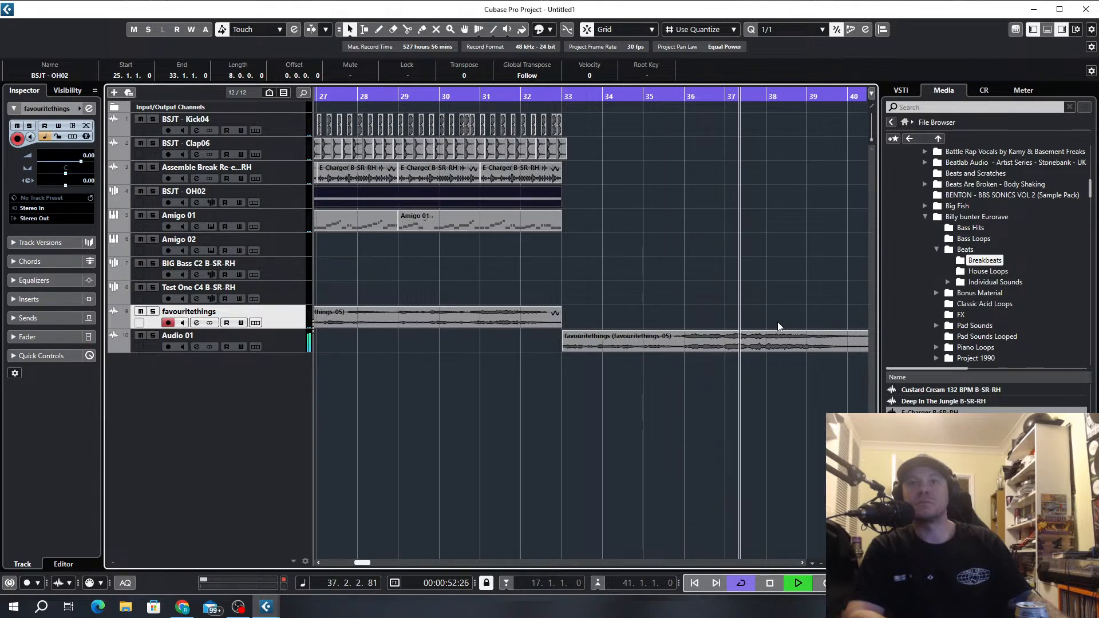
{"action": "scroll", "coordinate": [778, 326], "scroll_direction": "down", "scroll_amount": 3}
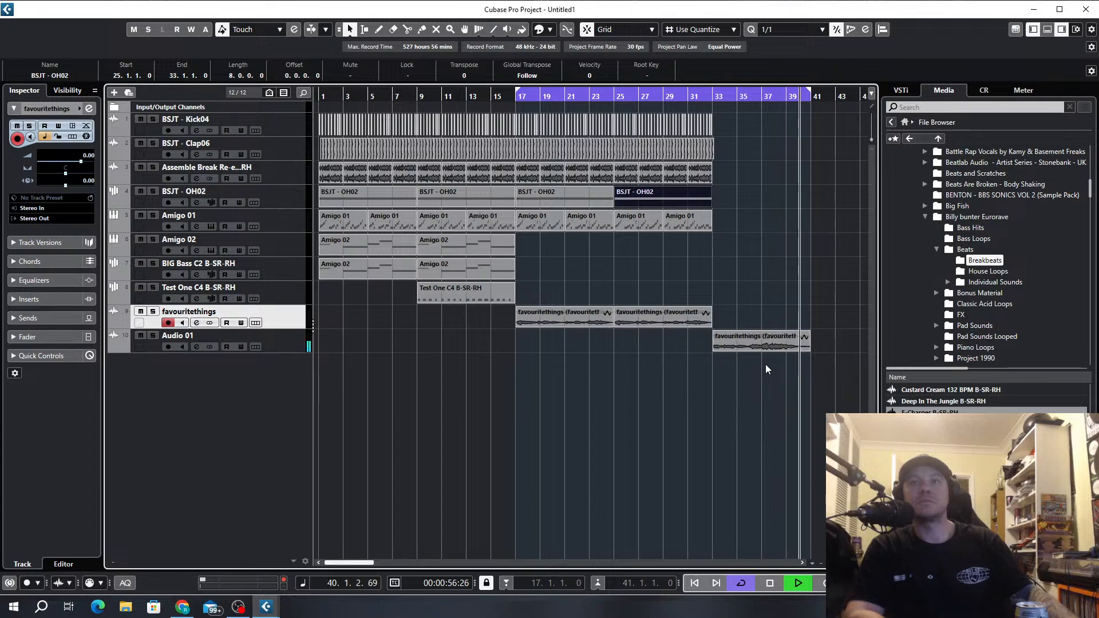
{"action": "key", "text": "space"}
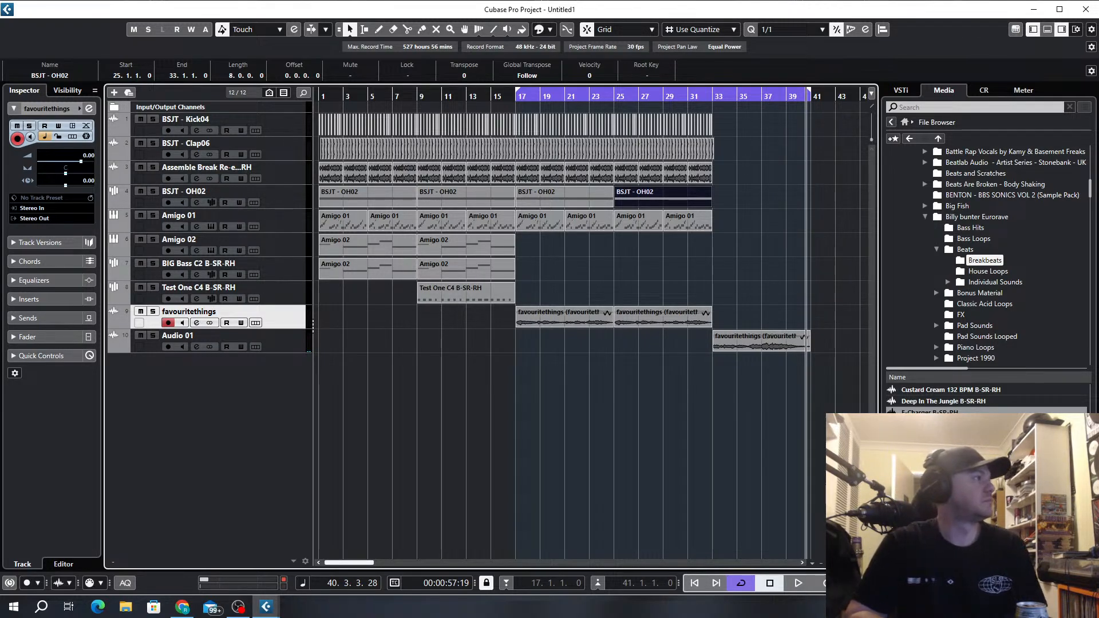
Collapse the Billy bunter Eurorave folder and browse to the 10 Jungle Pads of the Gods folder inside Groovin in G.
{"action": "key", "text": "alt+Tab"}
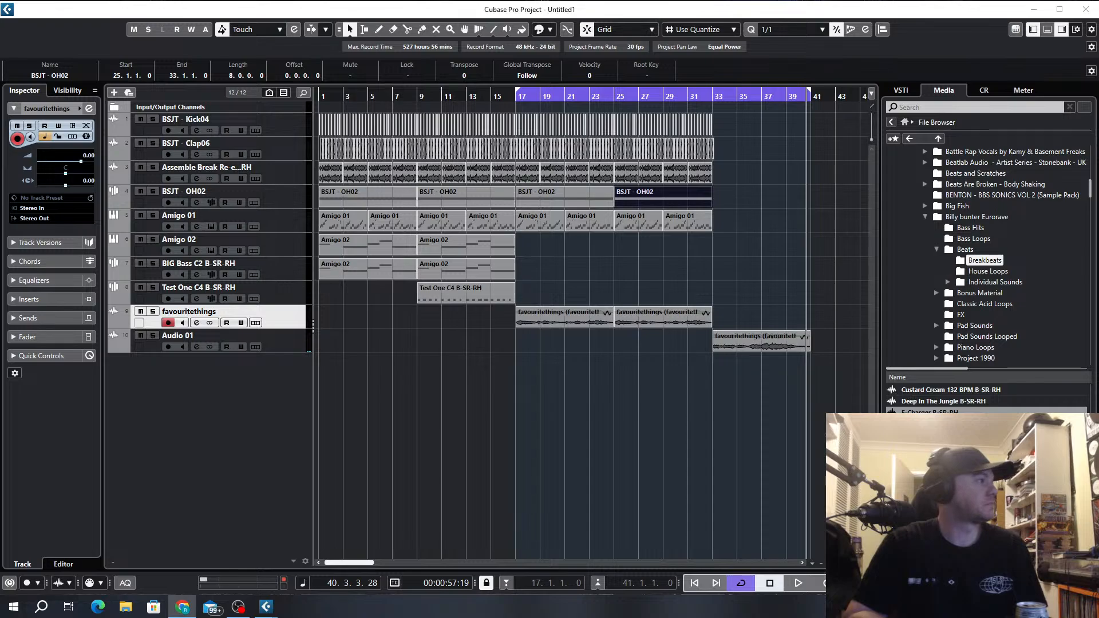
{"action": "left_click", "coordinate": [927, 217]}
{"action": "scroll", "coordinate": [1067, 298], "scroll_direction": "down", "scroll_amount": 5}
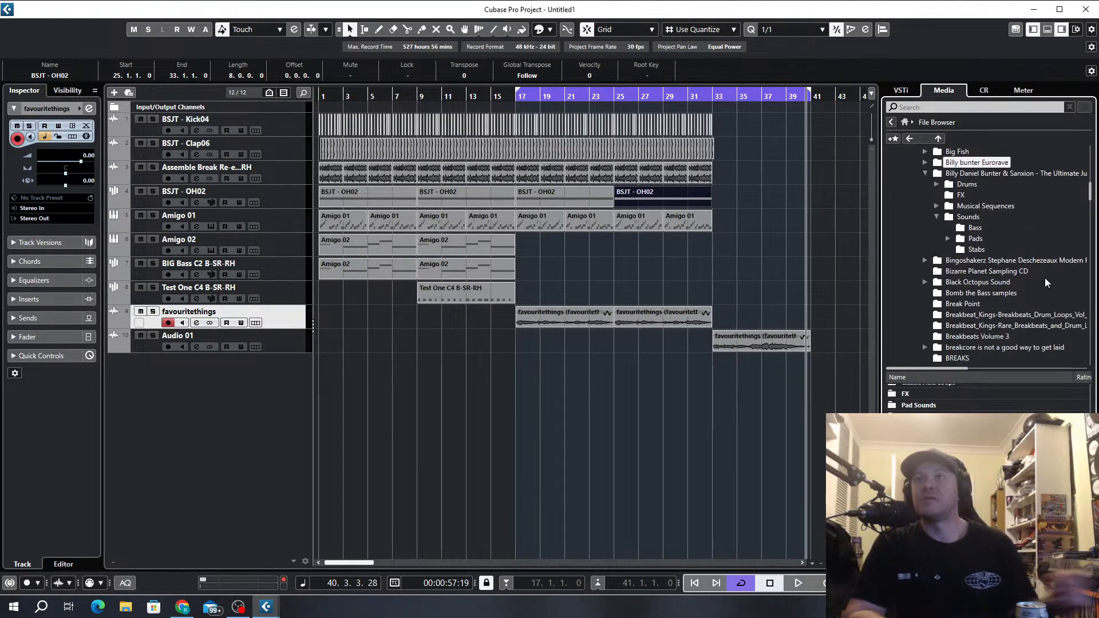
{"action": "scroll", "coordinate": [1046, 273], "scroll_direction": "up", "scroll_amount": 4}
{"action": "left_click_drag", "start_coordinate": [1090, 188], "coordinate": [1094, 236]}
{"action": "scroll", "coordinate": [1007, 306], "scroll_direction": "up", "scroll_amount": 1}
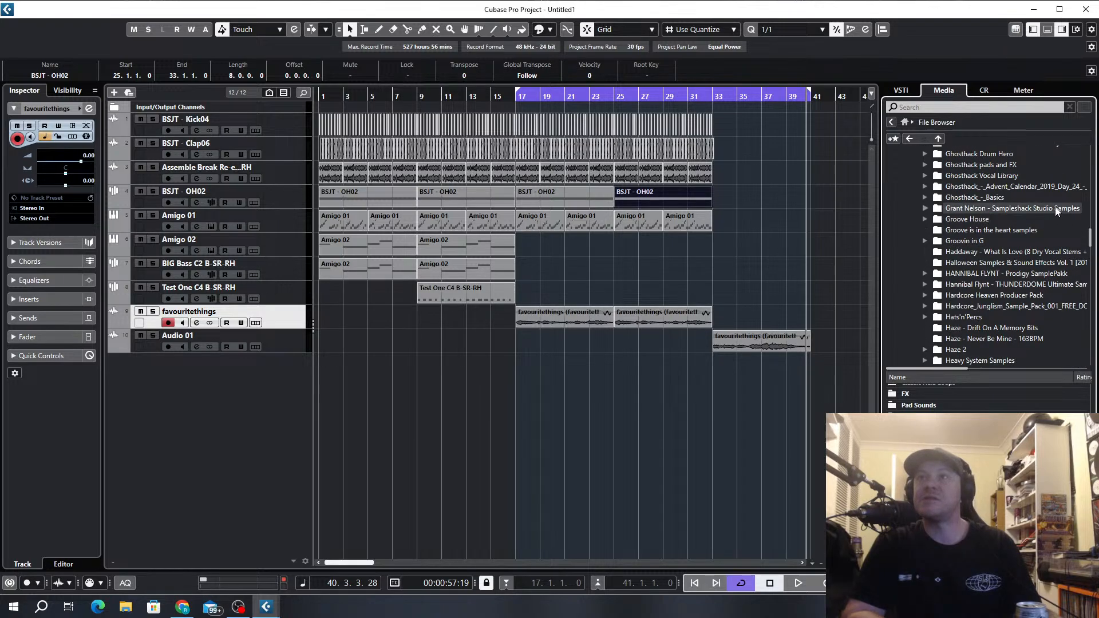
{"action": "left_click", "coordinate": [973, 241]}
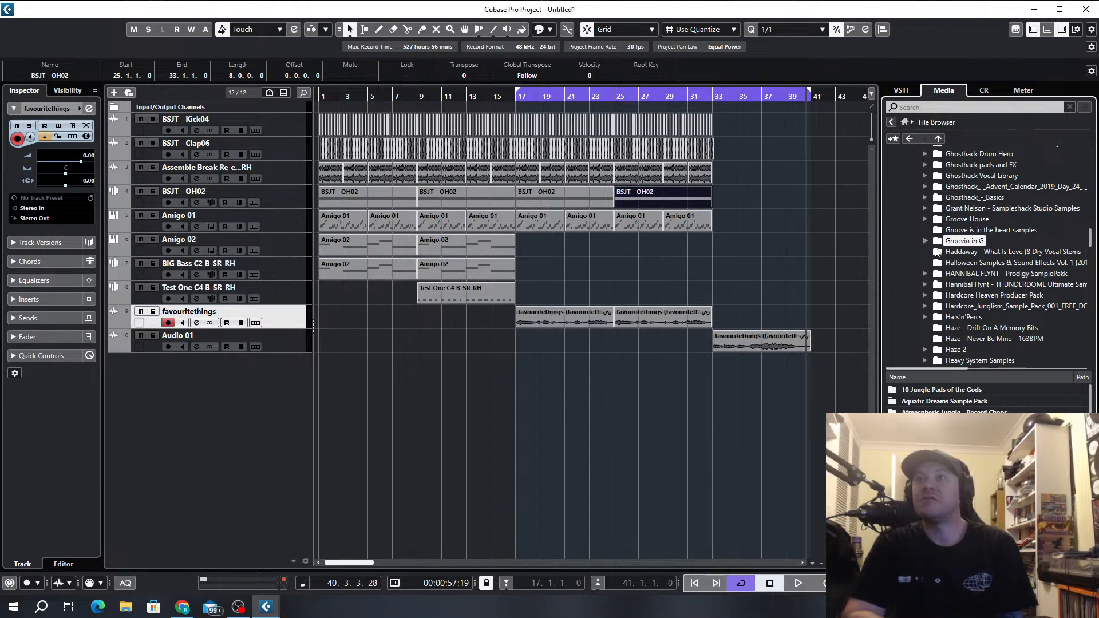
{"action": "left_click", "coordinate": [943, 393]}
{"action": "double_click", "coordinate": [937, 393]}
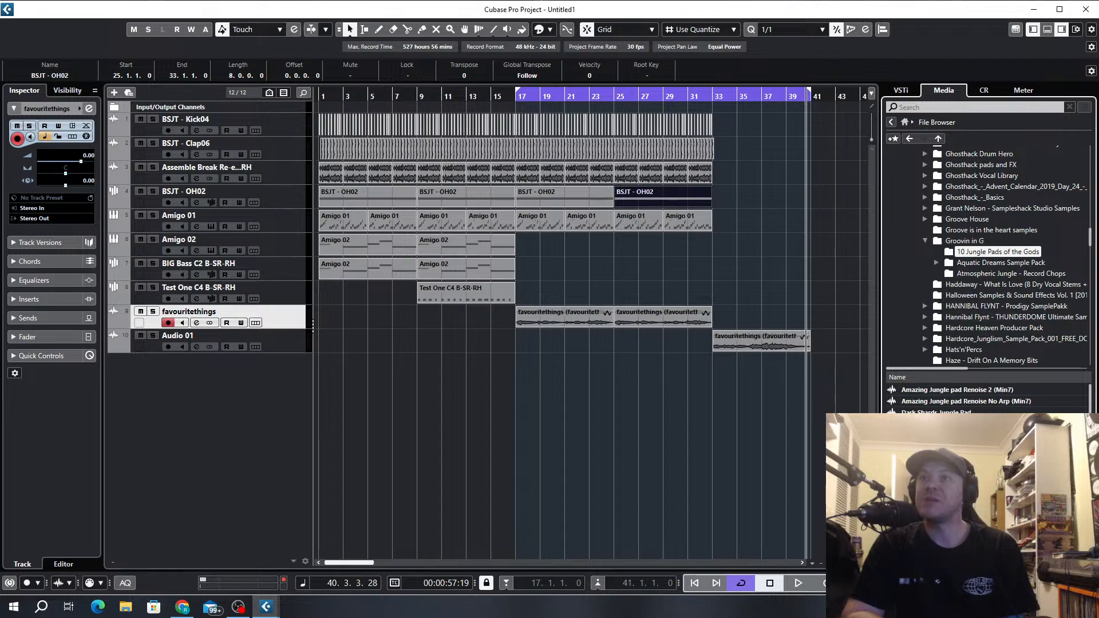
Preview the two Amazing Jungle pad samples and create a sampler track from Amazing Jungle pad Renoise No Arp (Min7).
{"action": "left_click", "coordinate": [956, 391]}
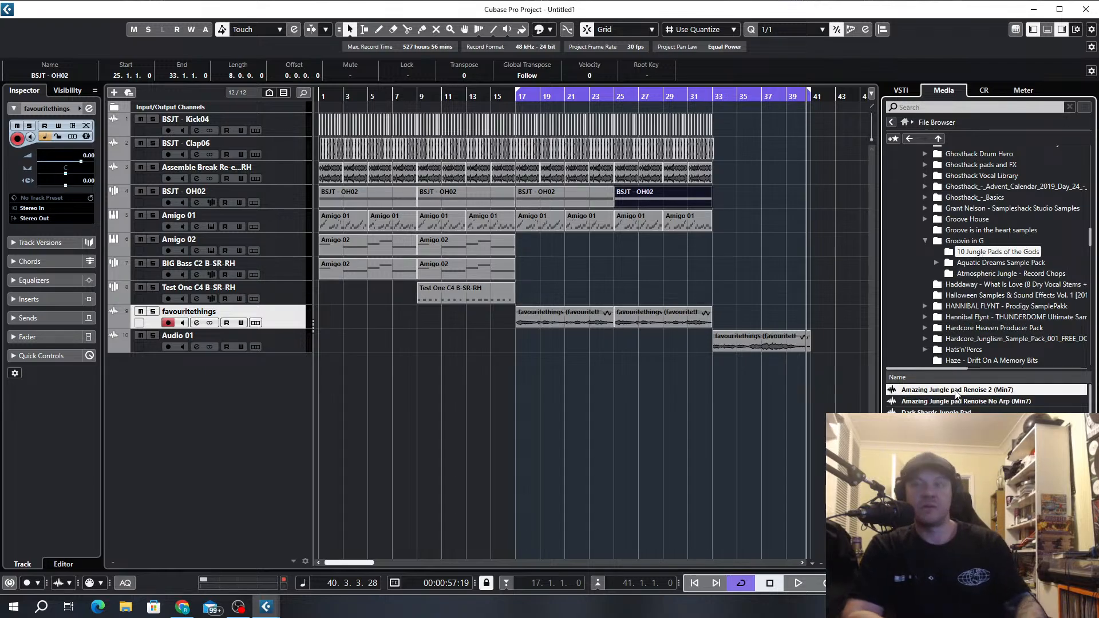
{"action": "key", "text": "Down"}
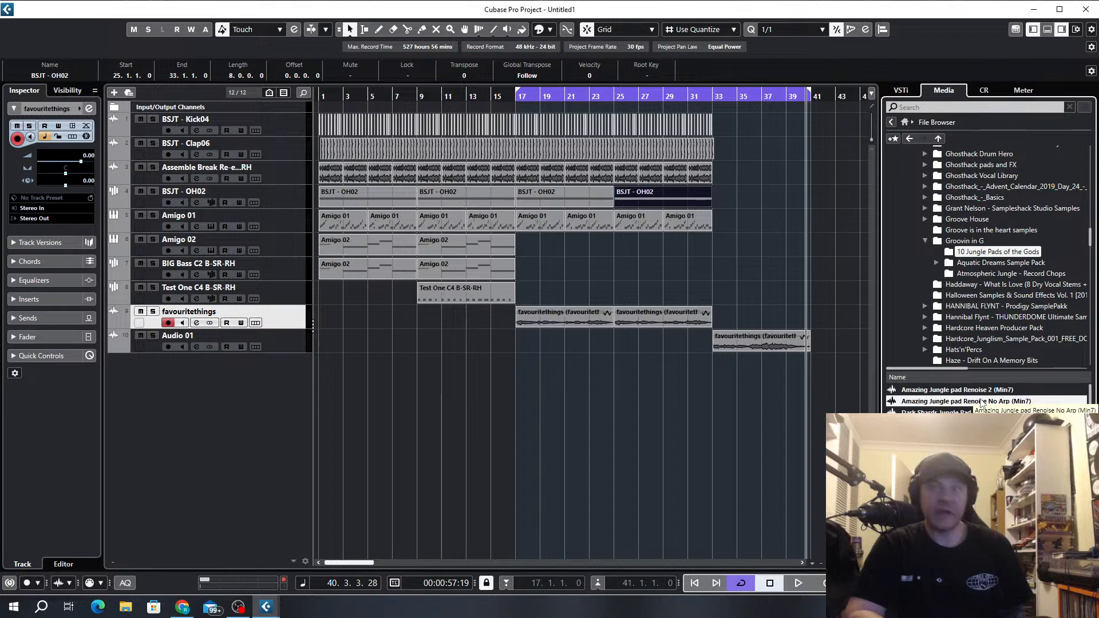
{"action": "right_click", "coordinate": [967, 407]}
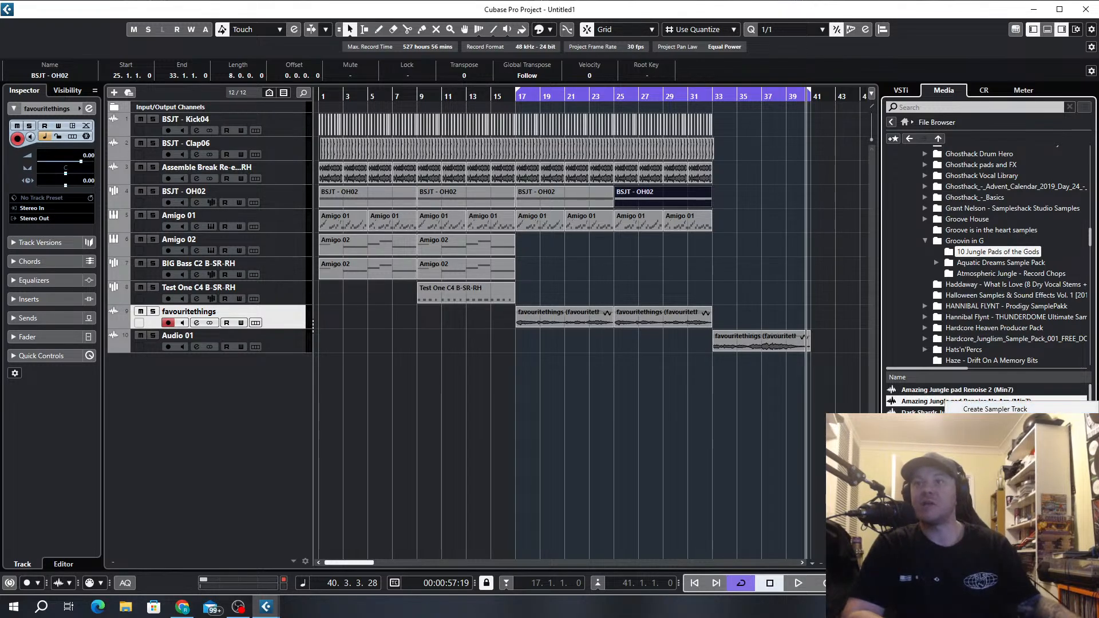
{"action": "left_click", "coordinate": [990, 408]}
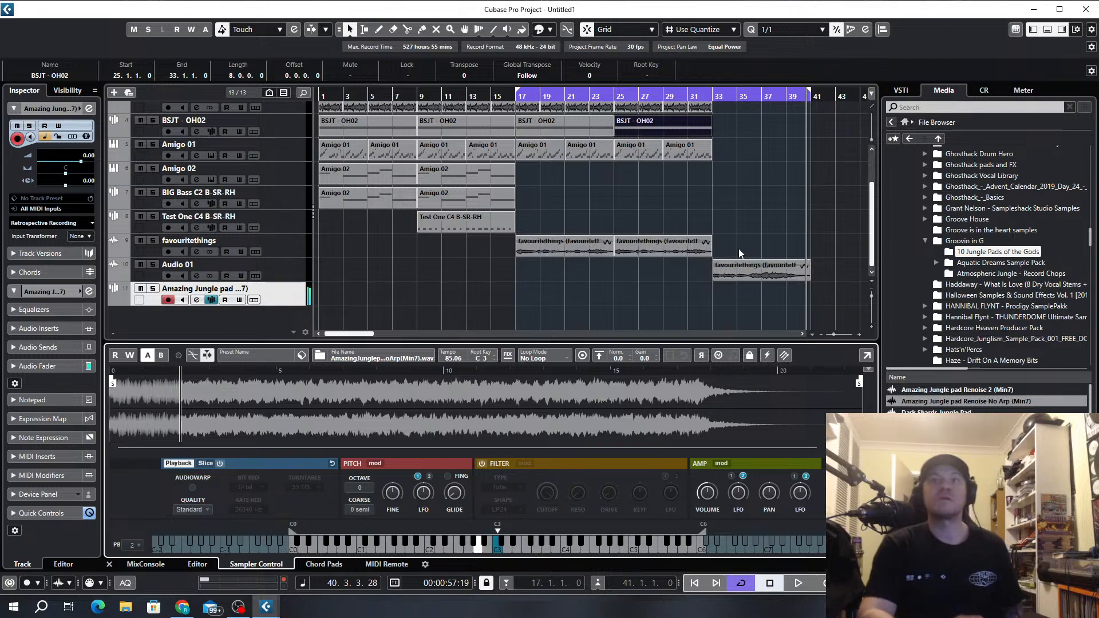
Play the arrangement from bar 17 to bar 30 to hear the jungle pad against the favouritethings vocal.
{"action": "key", "text": "space"}
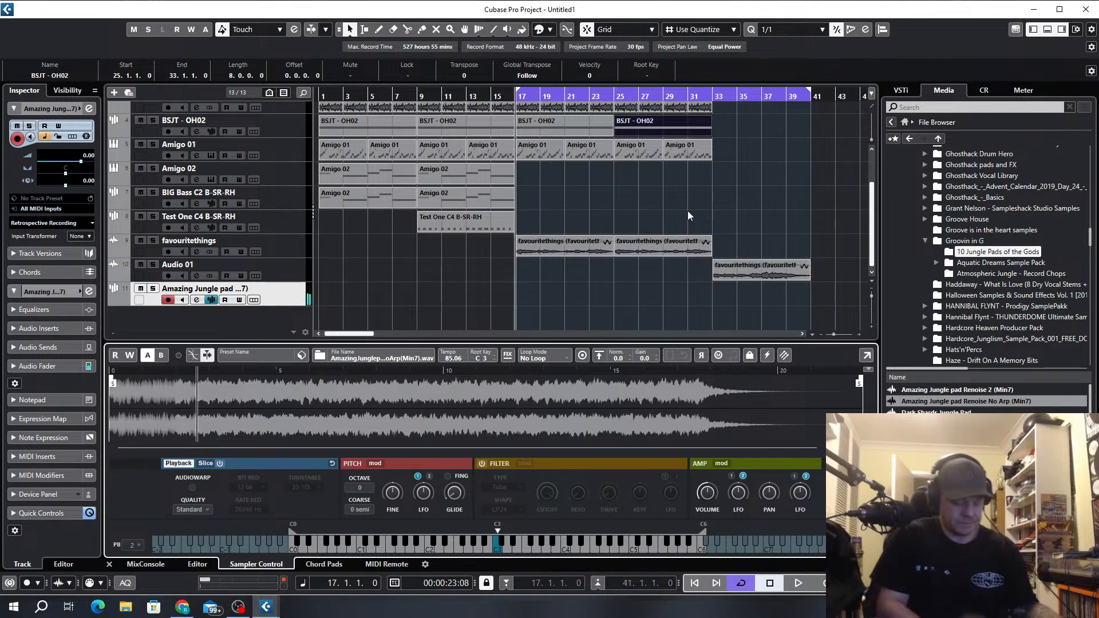
{"action": "key", "text": "space"}
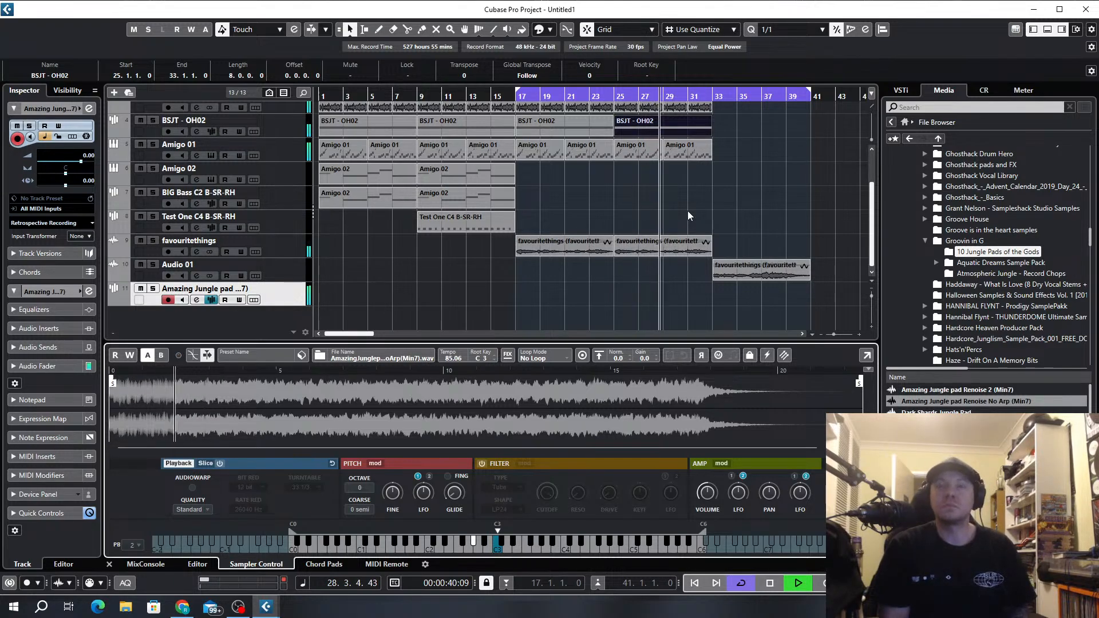
{"action": "key", "text": "space"}
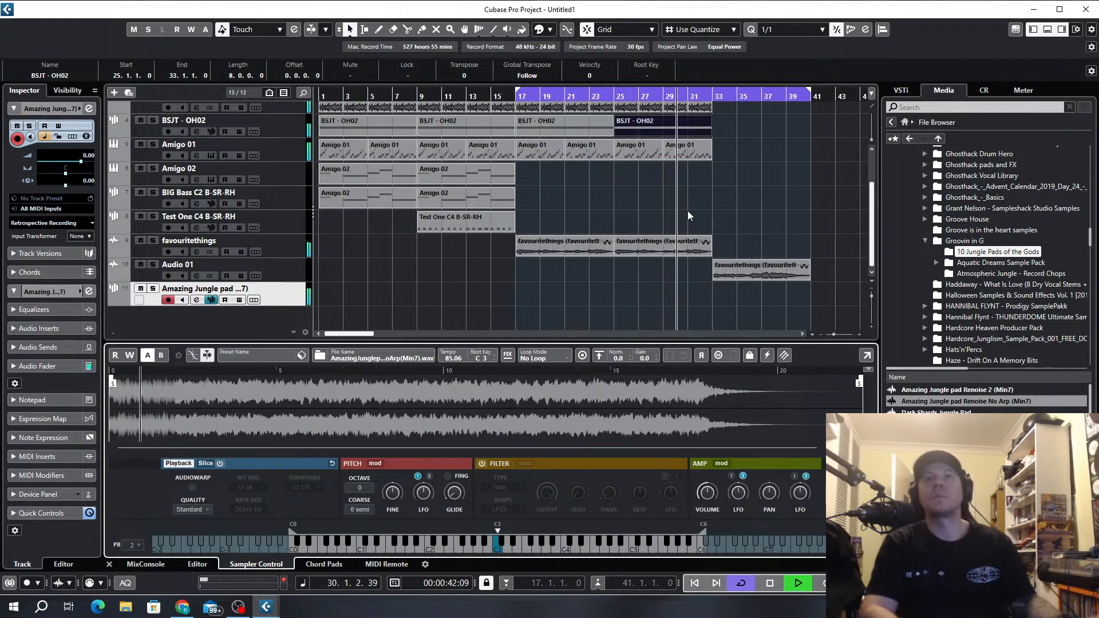
Examine the note pitches of the first favouritethings clip in VariAudio, and close the sample editor.
{"action": "double_click", "coordinate": [537, 252]}
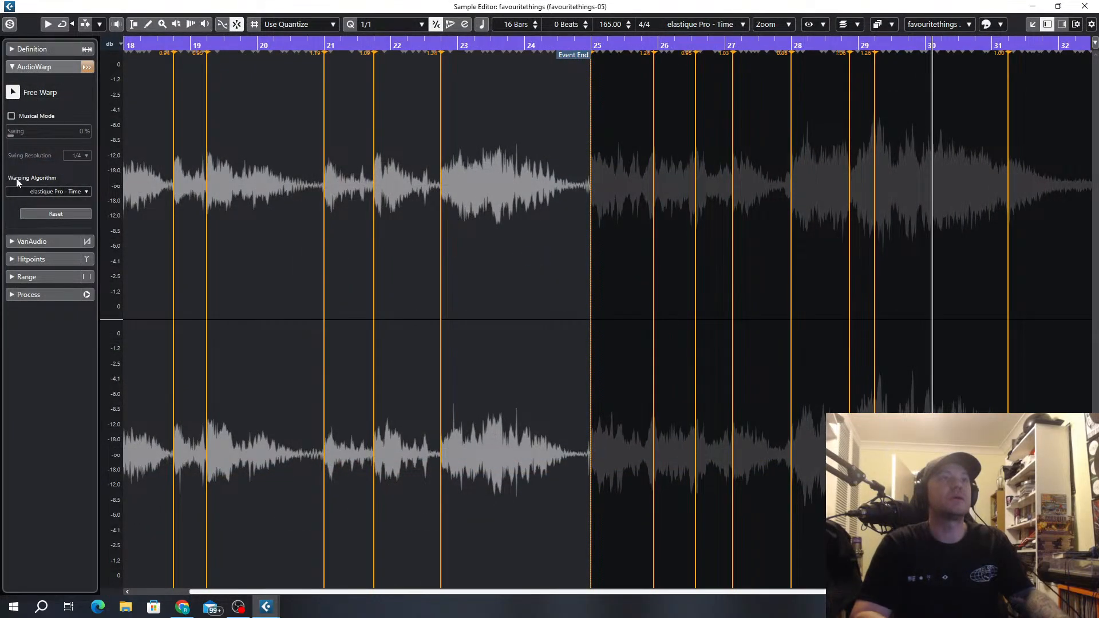
{"action": "left_click", "coordinate": [23, 241]}
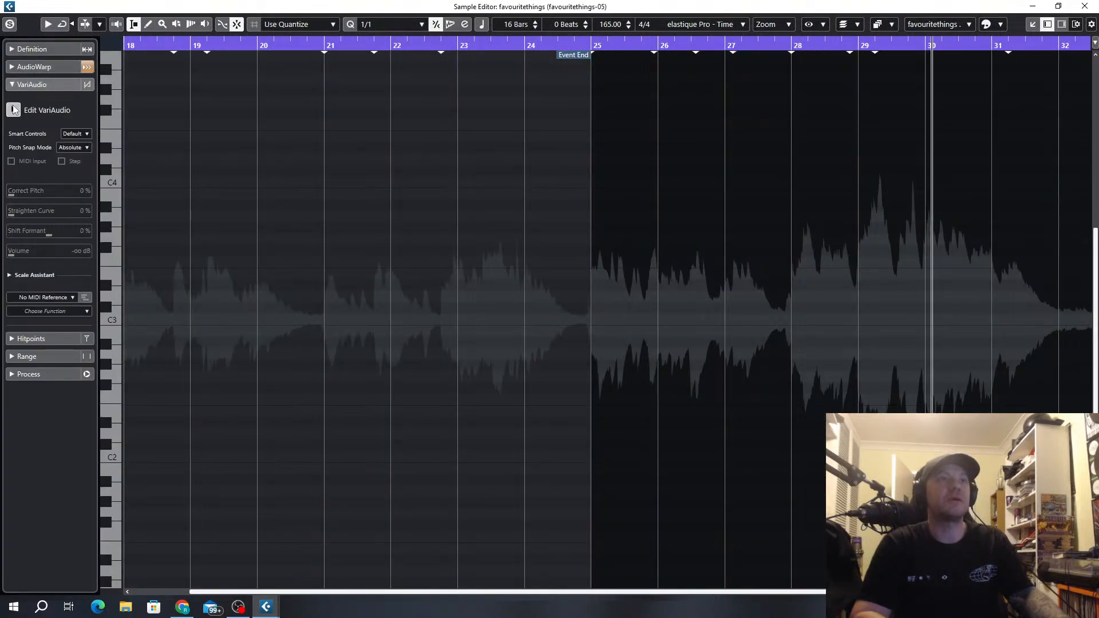
{"action": "left_click", "coordinate": [13, 110]}
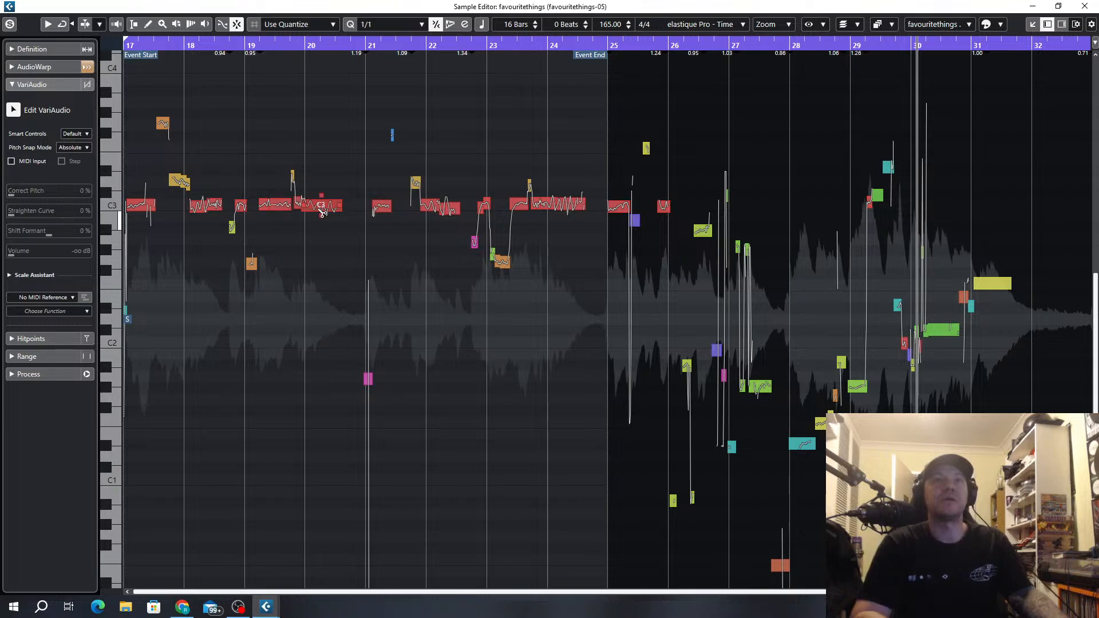
{"action": "scroll", "coordinate": [322, 212], "scroll_direction": "down", "scroll_amount": 1}
{"action": "scroll", "coordinate": [495, 204], "scroll_direction": "up", "scroll_amount": 2}
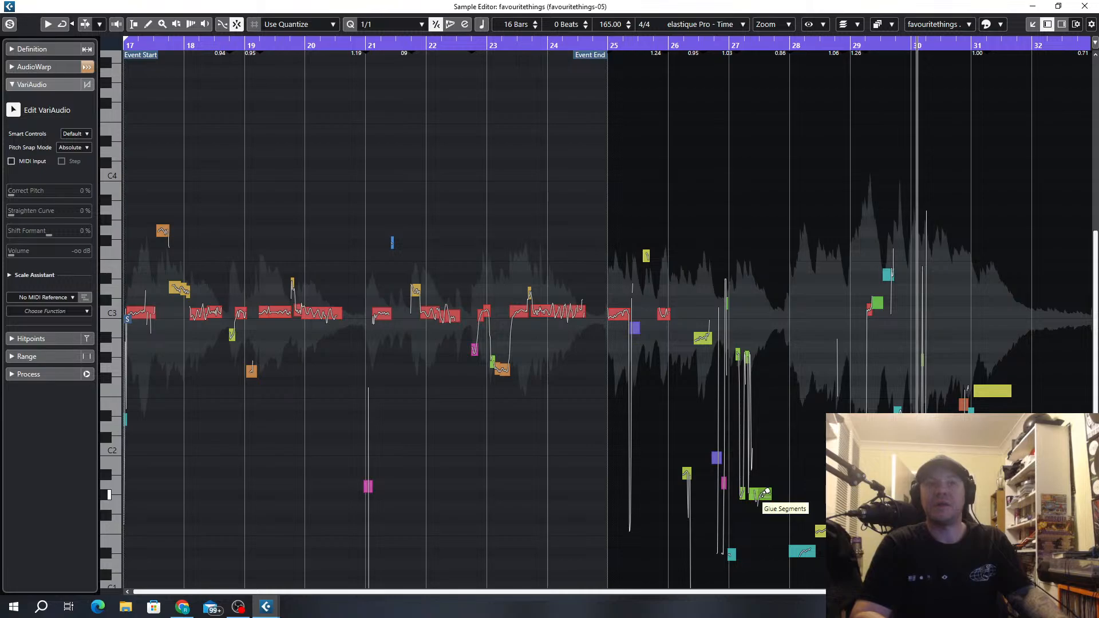
{"action": "scroll", "coordinate": [757, 494], "scroll_direction": "up", "scroll_amount": 4}
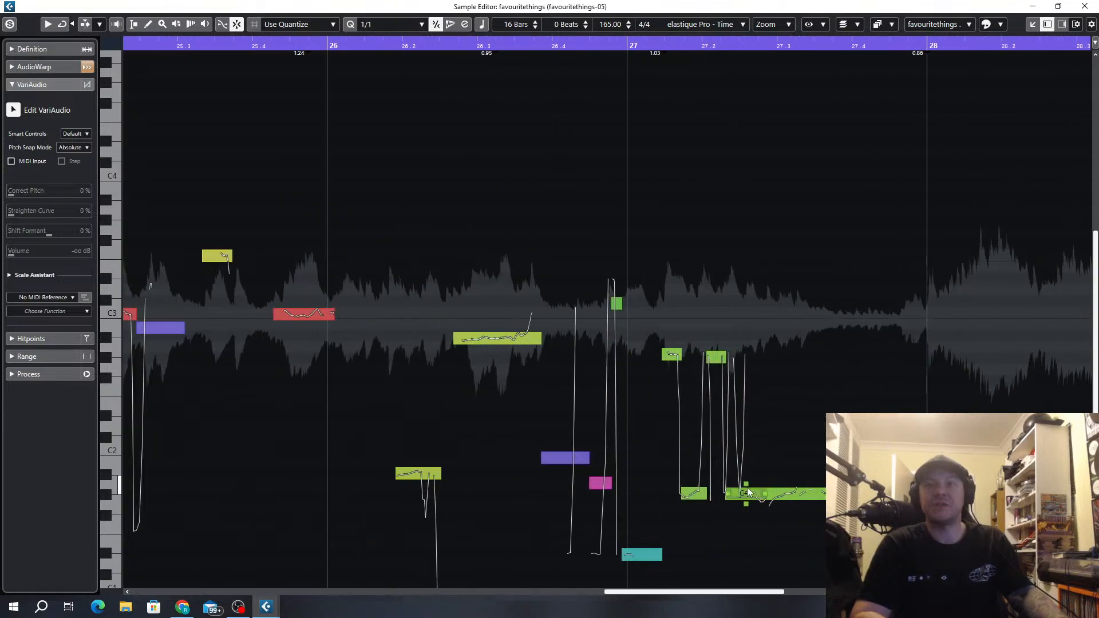
{"action": "scroll", "coordinate": [804, 380], "scroll_direction": "down", "scroll_amount": 4}
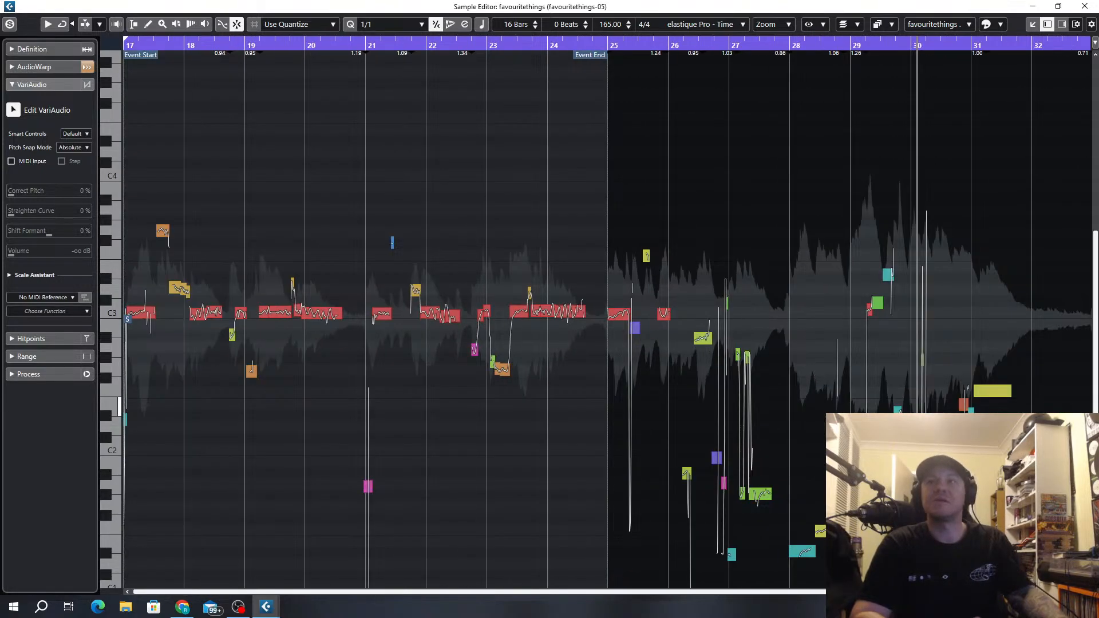
{"action": "left_click", "coordinate": [1085, 6]}
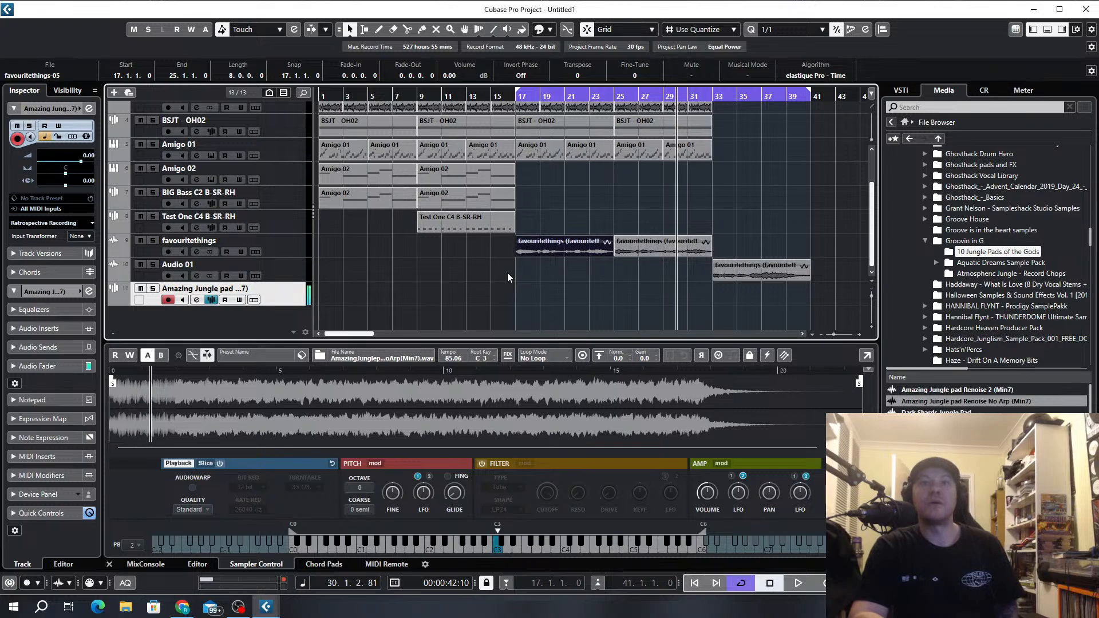
Inspect the pitches of Amazing Jungle pad Renoise No Arp (Min7) in VariAudio on a temporary audio track at bar 17, and remove that track.
{"action": "left_click_drag", "start_coordinate": [953, 406], "coordinate": [519, 318]}
{"action": "double_click", "coordinate": [546, 318]}
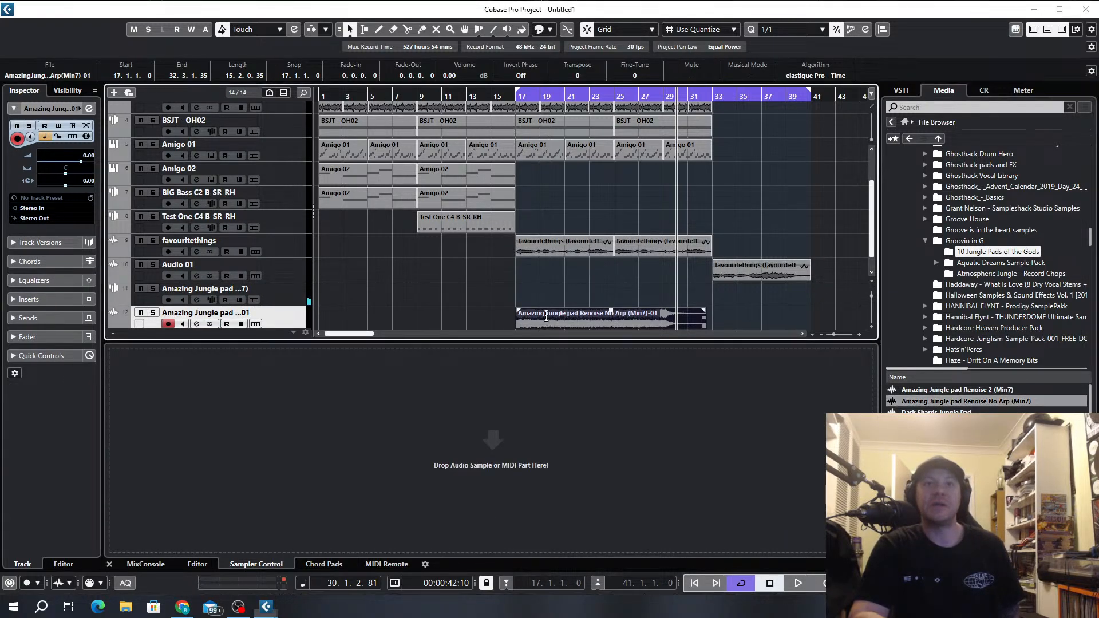
{"action": "left_click", "coordinate": [19, 112]}
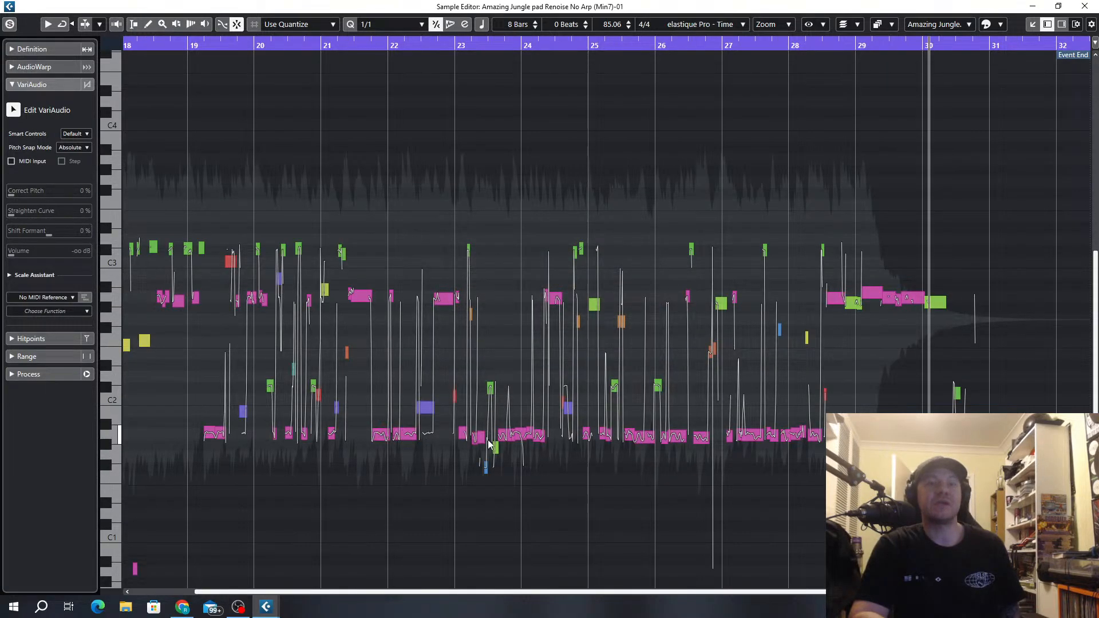
{"action": "scroll", "coordinate": [400, 432], "scroll_direction": "up", "scroll_amount": 6}
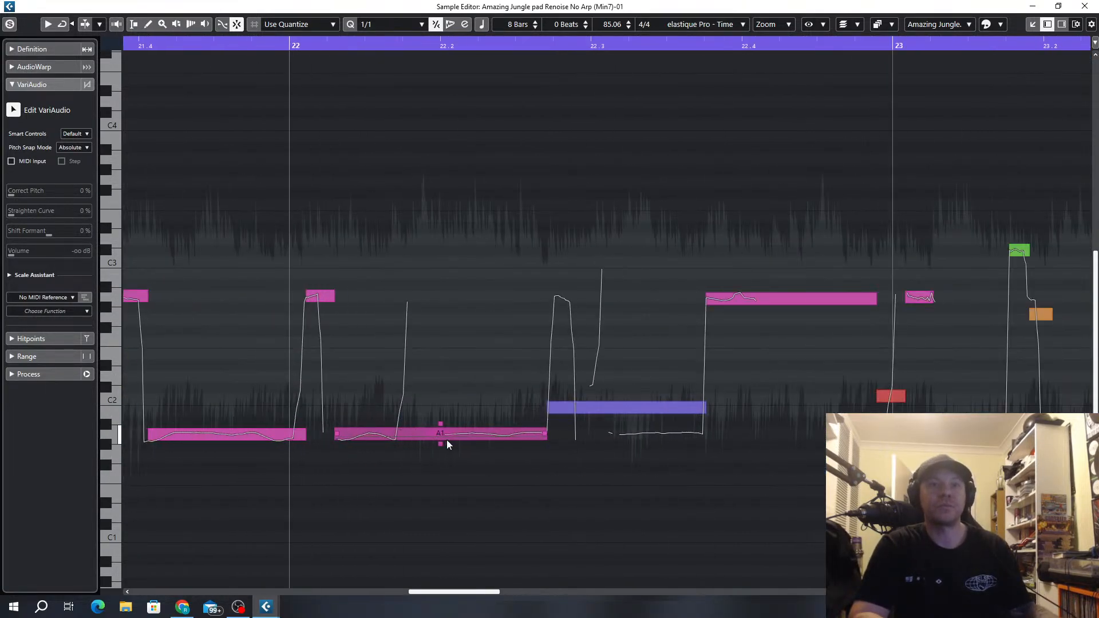
{"action": "scroll", "coordinate": [465, 447], "scroll_direction": "down", "scroll_amount": 4}
{"action": "scroll", "coordinate": [466, 447], "scroll_direction": "down", "scroll_amount": 3}
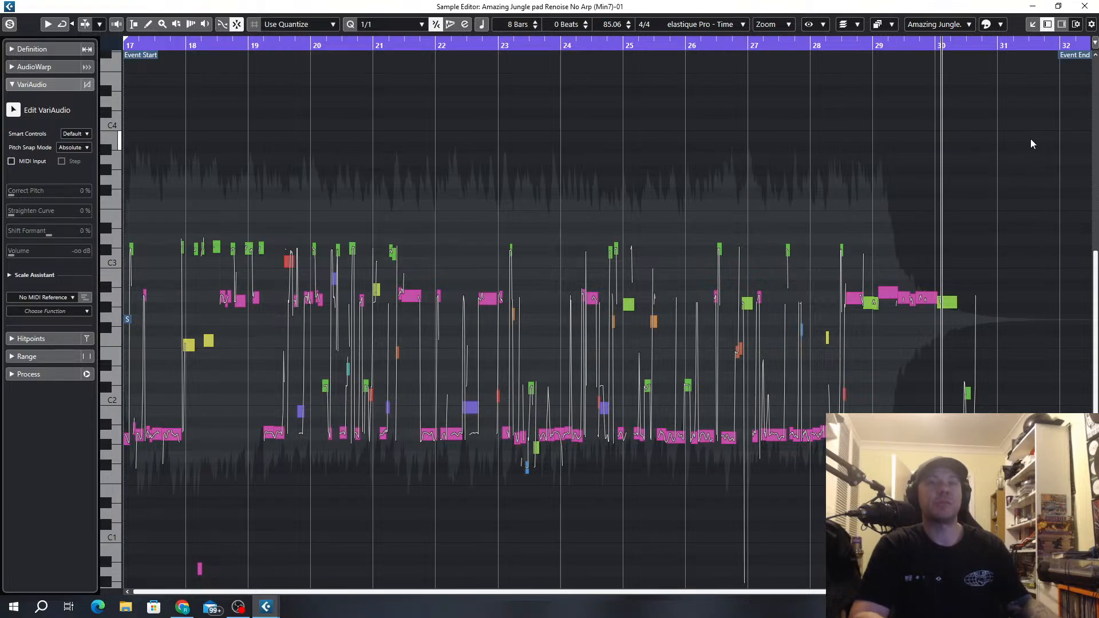
{"action": "left_click", "coordinate": [1088, 8]}
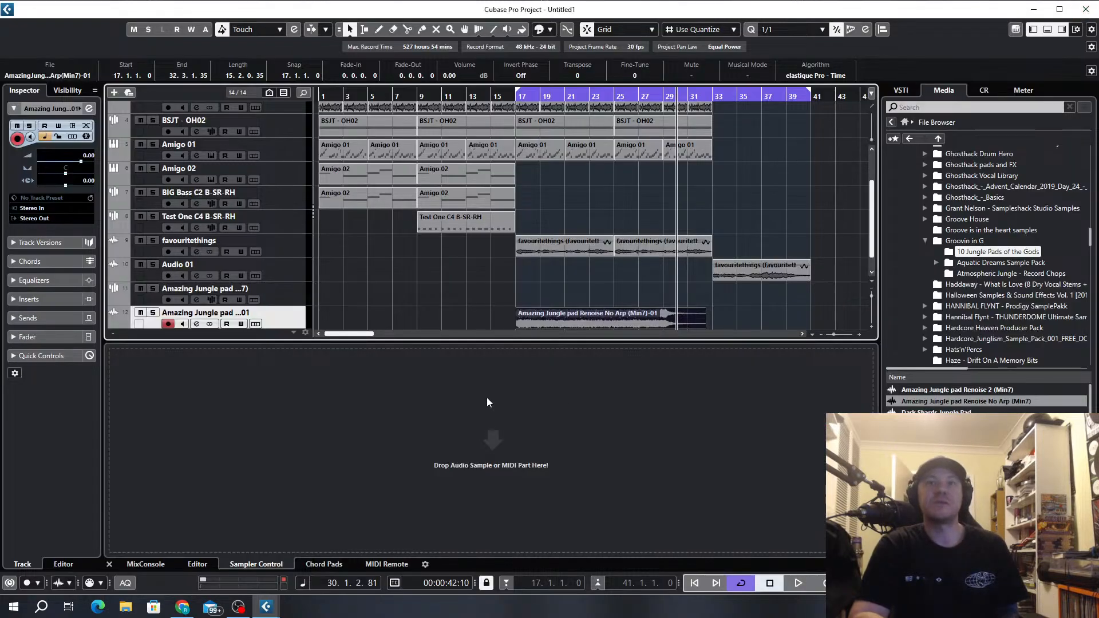
{"action": "right_click", "coordinate": [304, 327]}
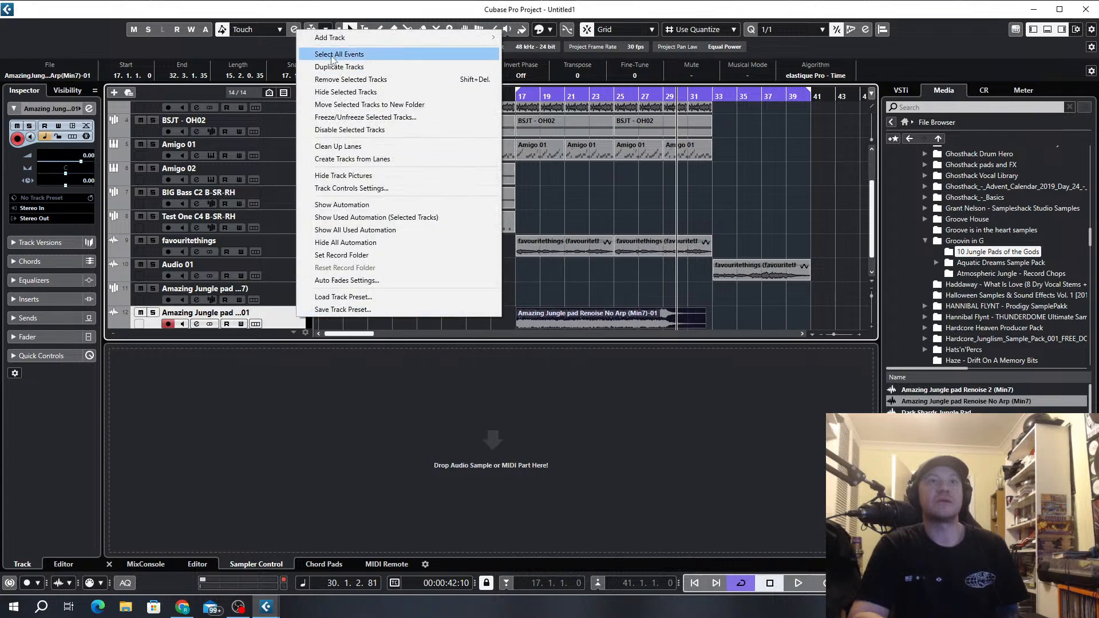
{"action": "left_click", "coordinate": [337, 82]}
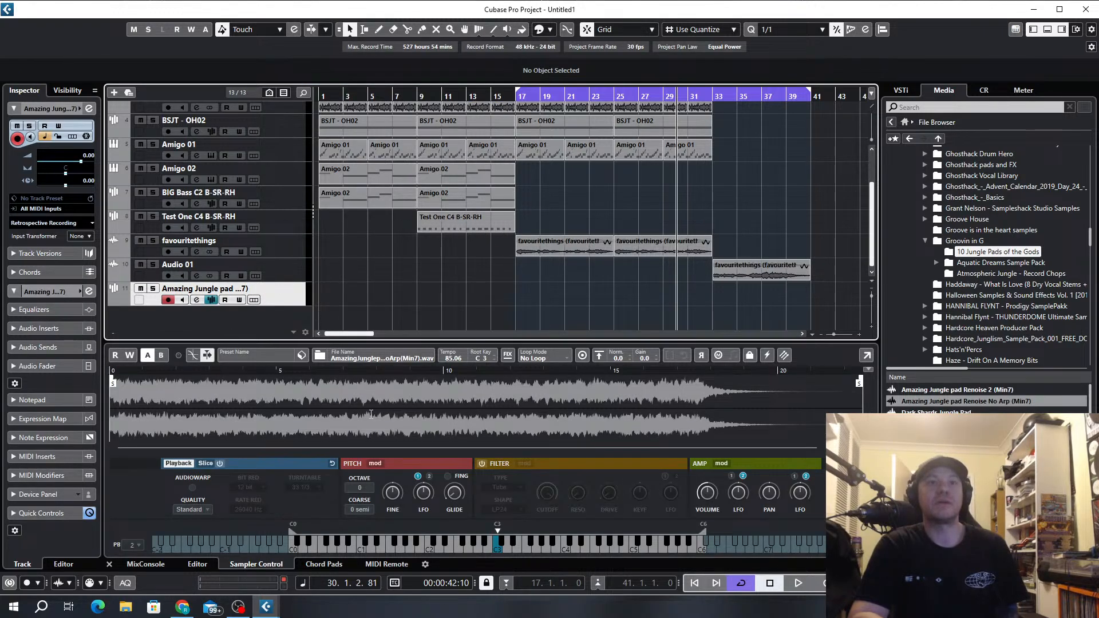
Set the jungle pad sampler's root key to A2 and audition the pad soloed together with the favouritethings vocal from bar 17.
{"action": "left_click_drag", "start_coordinate": [496, 531], "coordinate": [491, 530]}
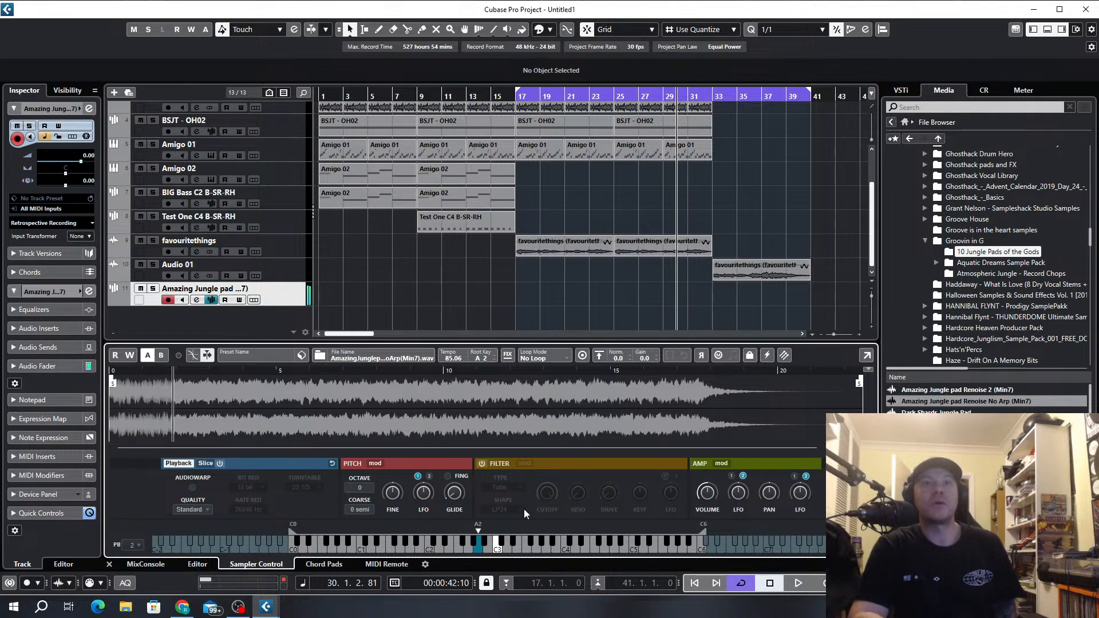
{"action": "left_click", "coordinate": [578, 246]}
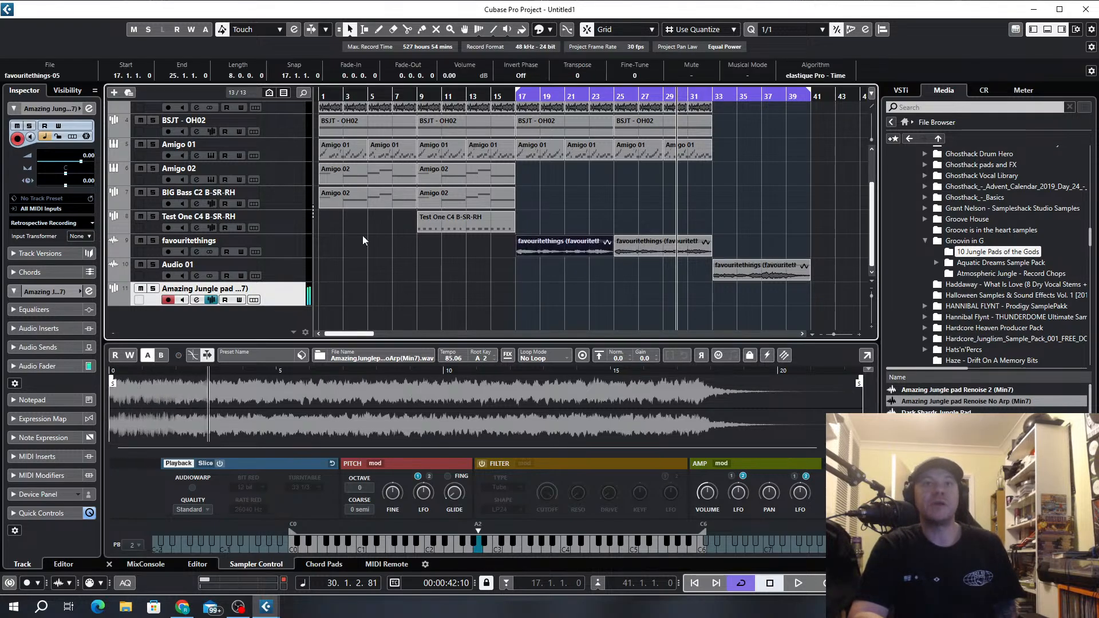
{"action": "left_click", "coordinate": [154, 241]}
{"action": "key", "text": "space"}
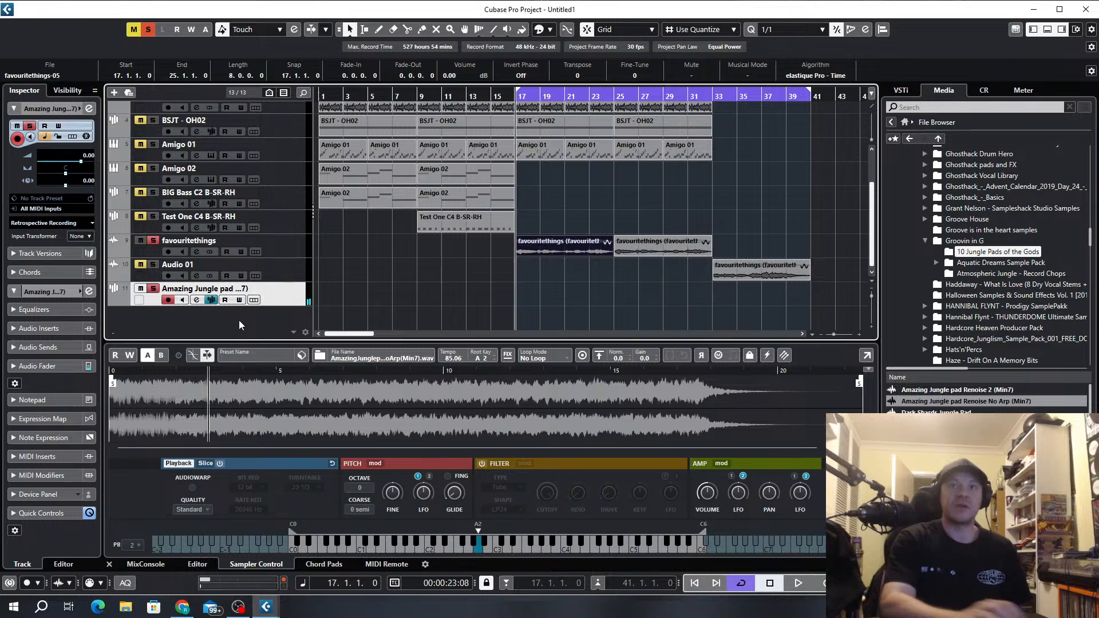
{"action": "key", "text": "space"}
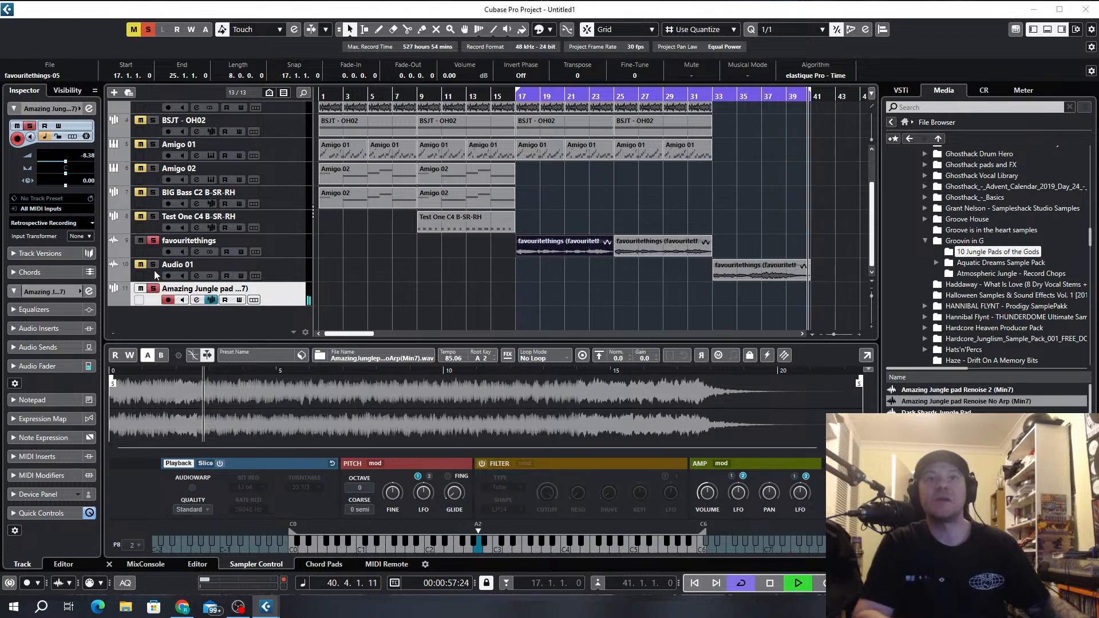
Create a part from bar 17 to bar 25 on the Amazing Jungle pad track and set the loop range to it.
{"action": "left_click_drag", "start_coordinate": [522, 296], "coordinate": [612, 302]}
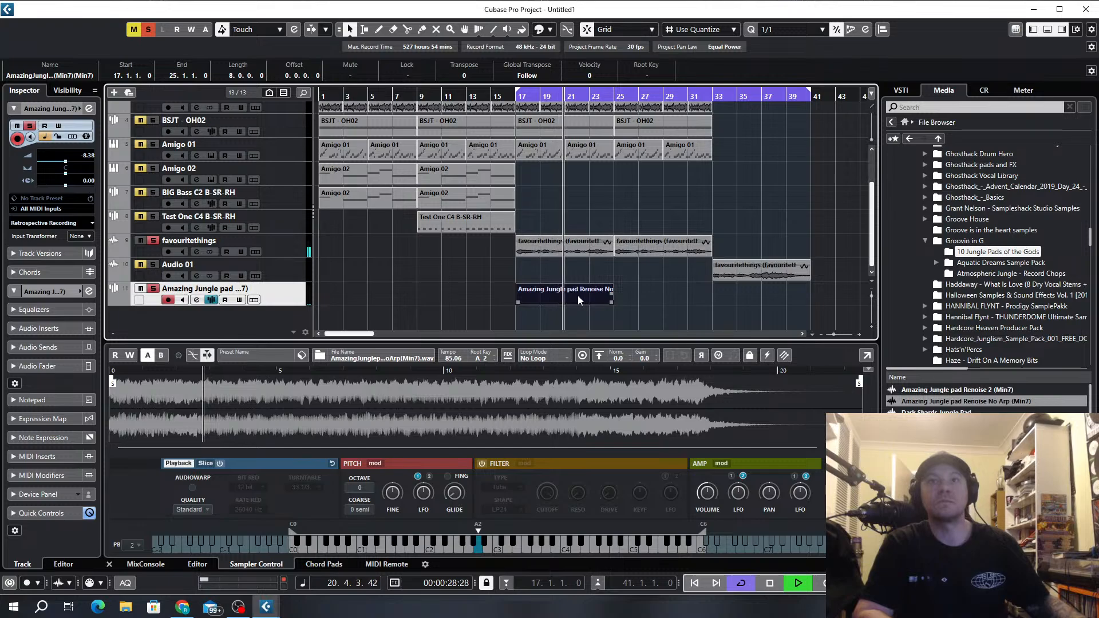
{"action": "left_click", "coordinate": [650, 245]}
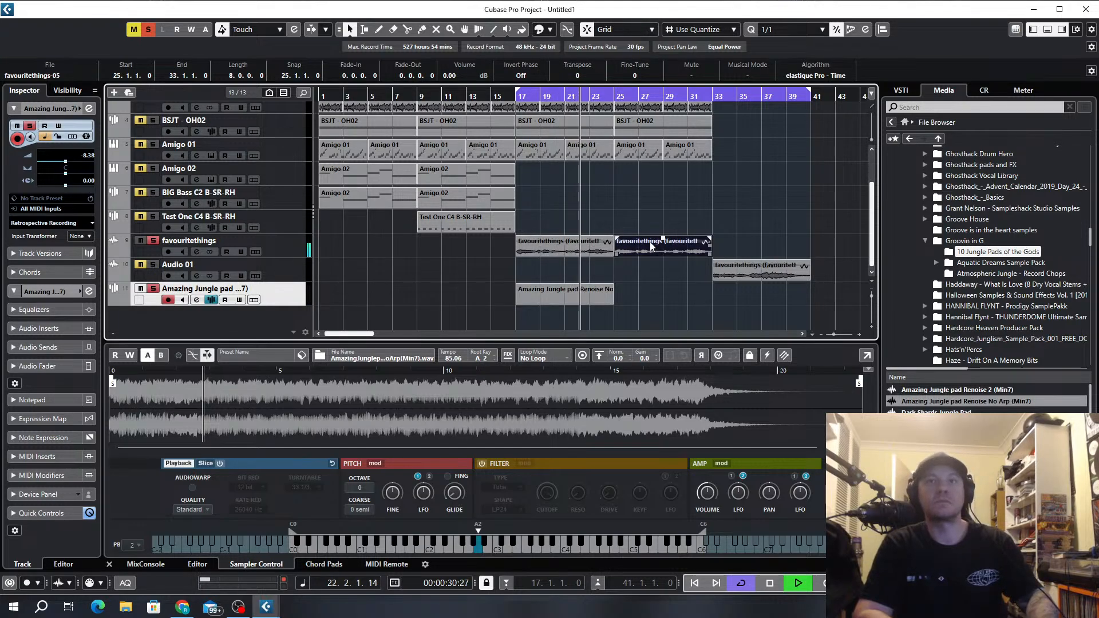
{"action": "key", "text": "space"}
{"action": "left_click", "coordinate": [570, 302]}
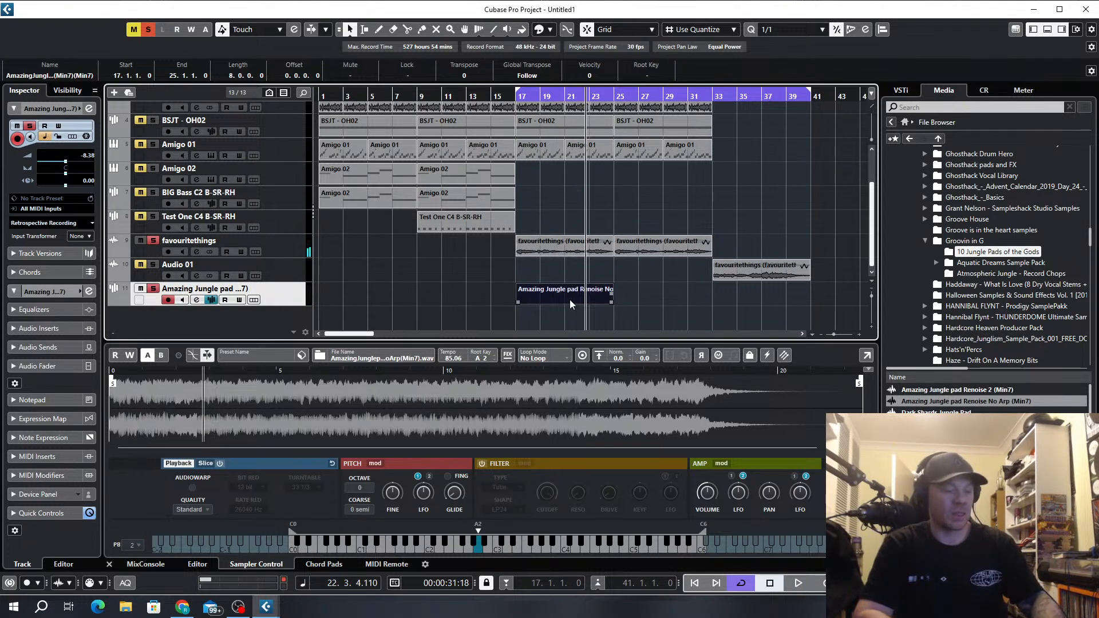
{"action": "key", "text": "p"}
{"action": "key", "text": "KP_1"}
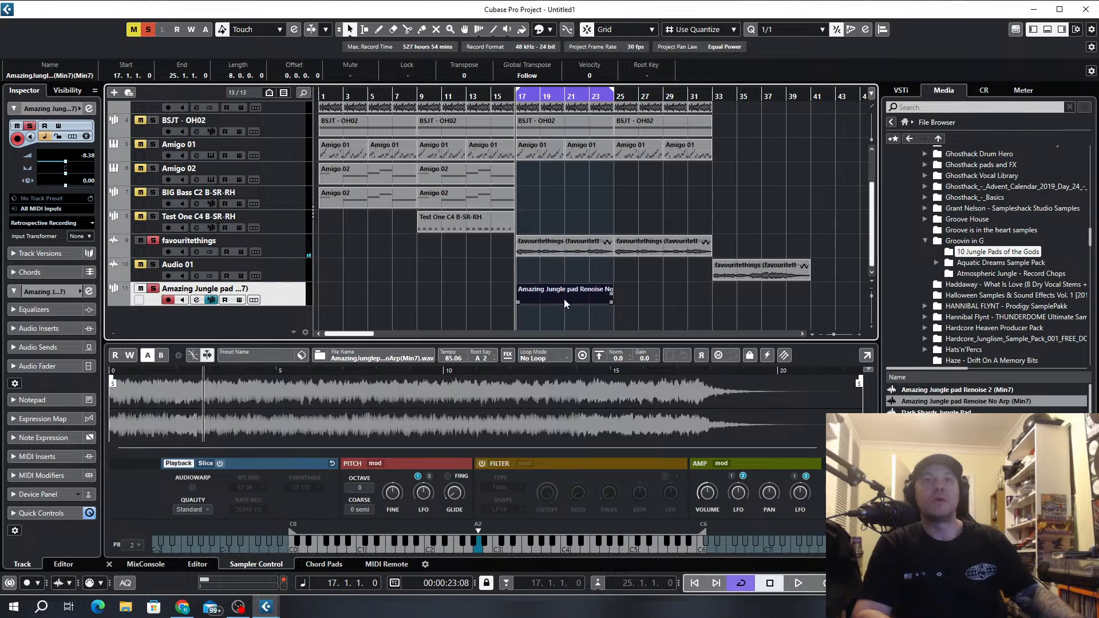
Open the jungle pad part and add two-bar notes C#3 at bar 17 and D#3 at bar 19, and play them.
{"action": "double_click", "coordinate": [564, 302]}
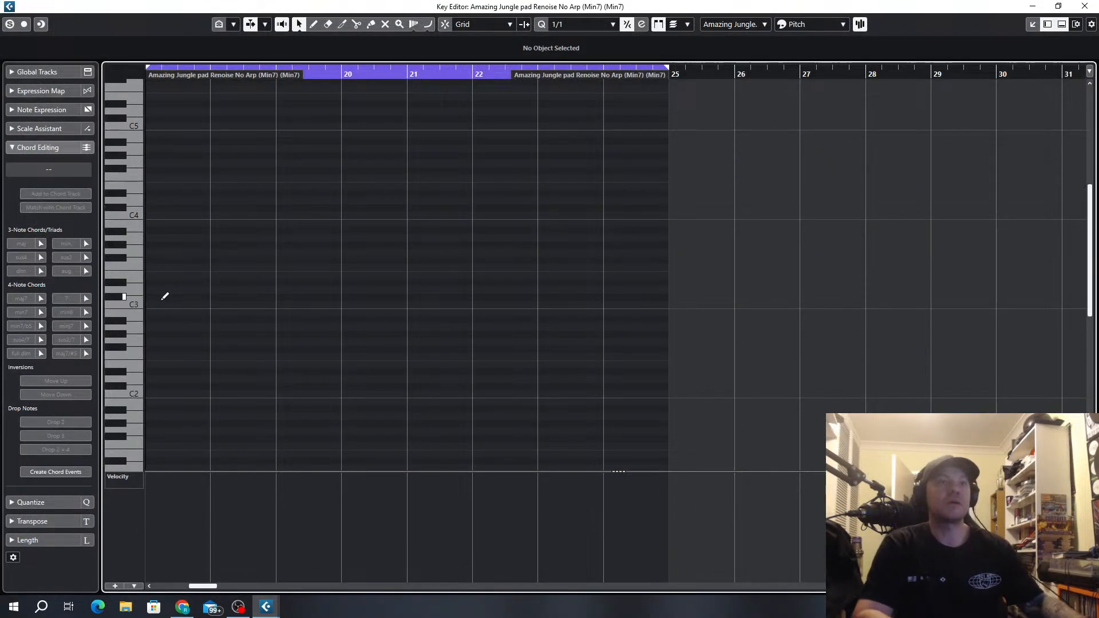
{"action": "left_click_drag", "start_coordinate": [160, 297], "coordinate": [263, 297]}
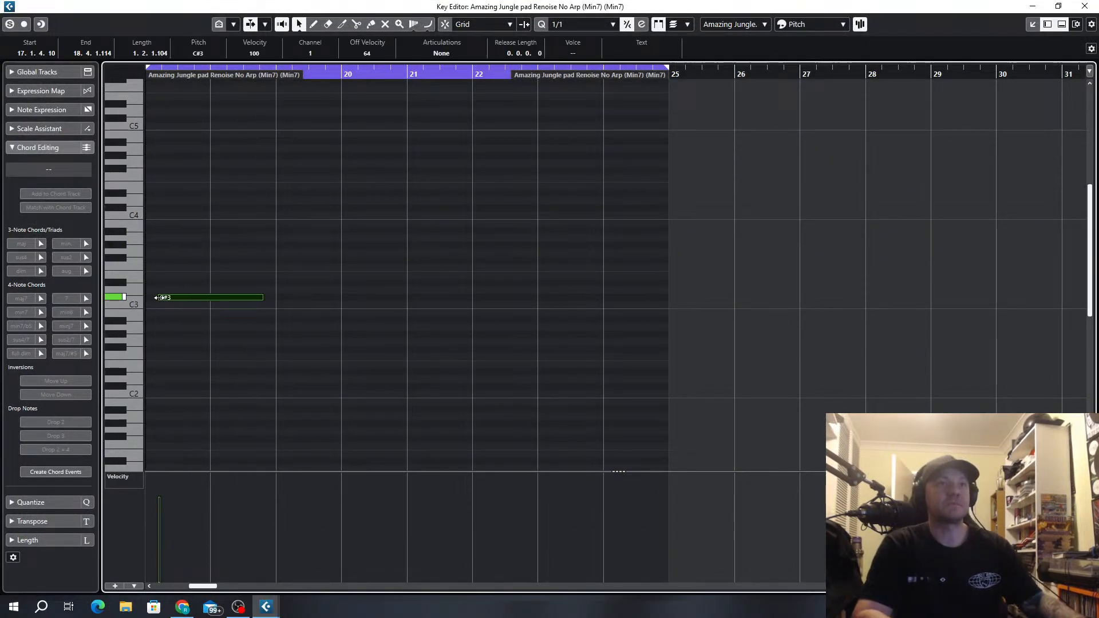
{"action": "left_click_drag", "start_coordinate": [156, 298], "coordinate": [237, 298]}
{"action": "scroll", "coordinate": [259, 299], "scroll_direction": "up", "scroll_amount": 3}
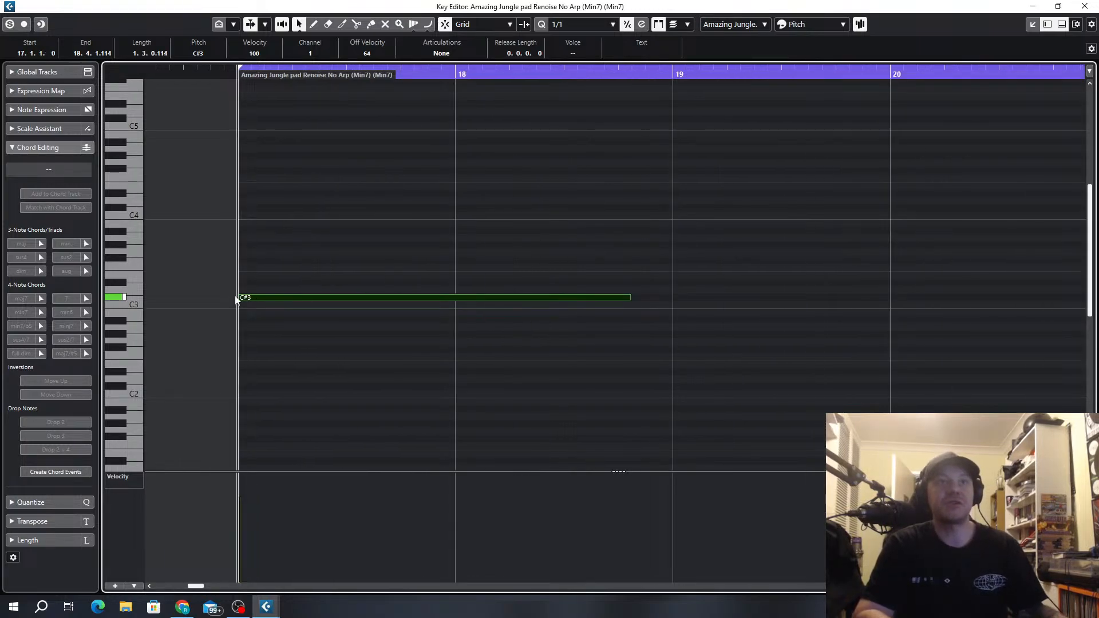
{"action": "left_click_drag", "start_coordinate": [628, 298], "coordinate": [716, 282]}
{"action": "scroll", "coordinate": [662, 332], "scroll_direction": "down", "scroll_amount": 5}
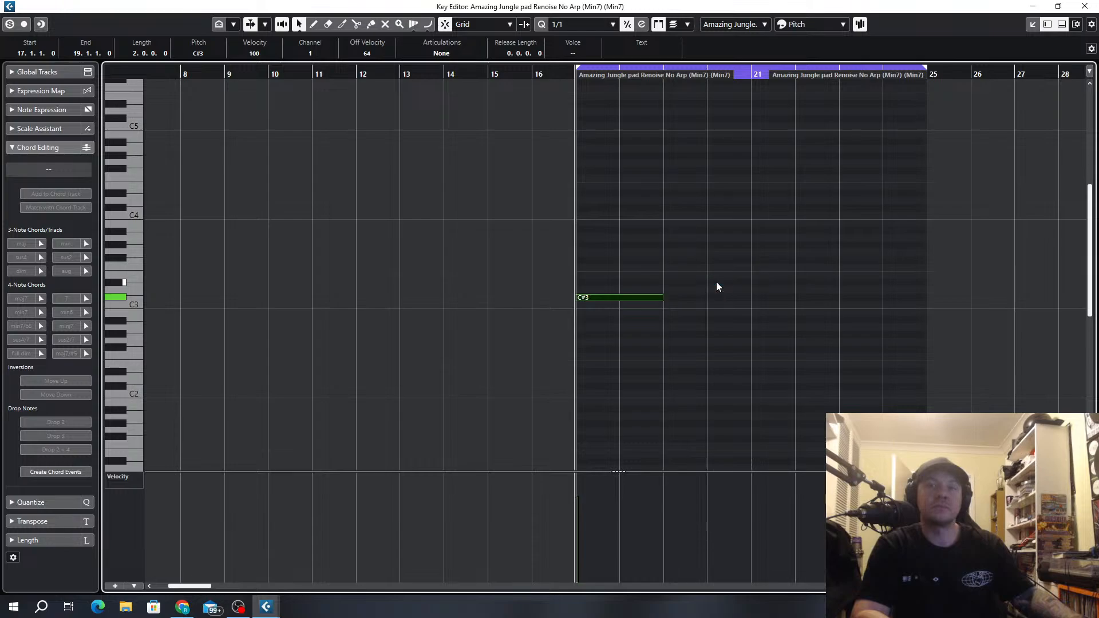
{"action": "key", "text": "space"}
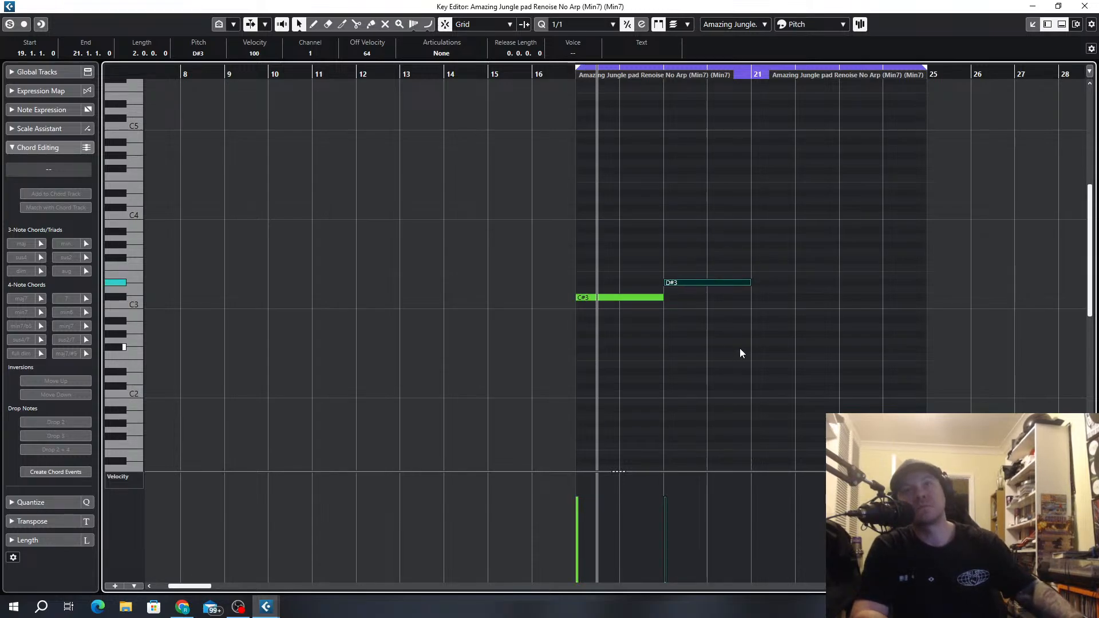
Transpose both pad notes down one semitone to C3 and D3, and restart playback.
{"action": "left_click_drag", "start_coordinate": [711, 244], "coordinate": [614, 322]}
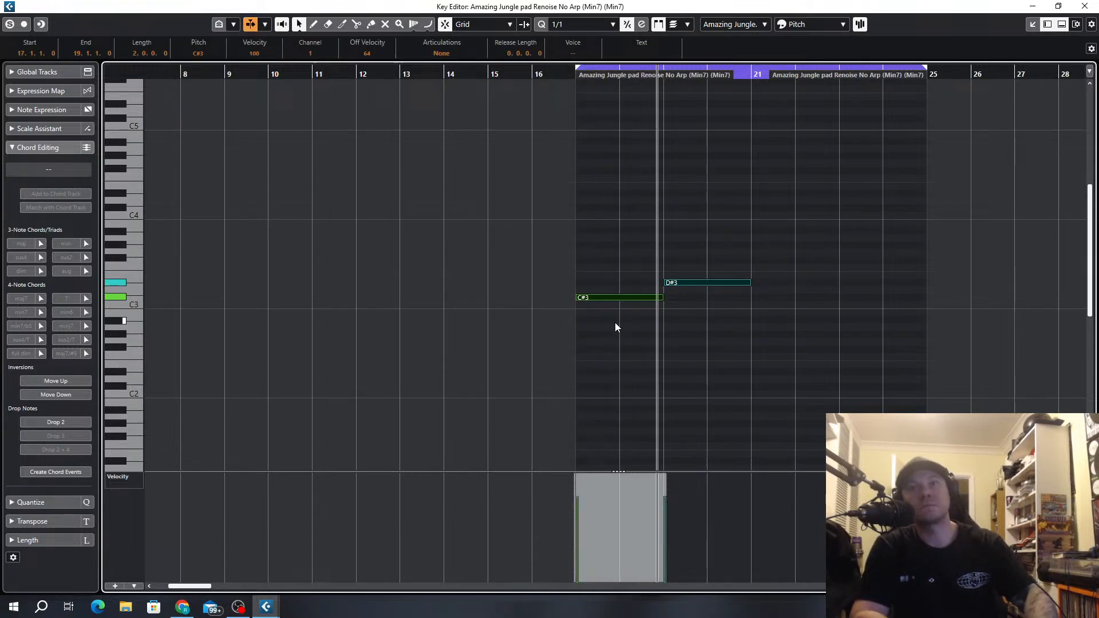
{"action": "key", "text": "Down"}
{"action": "key", "text": "space"}
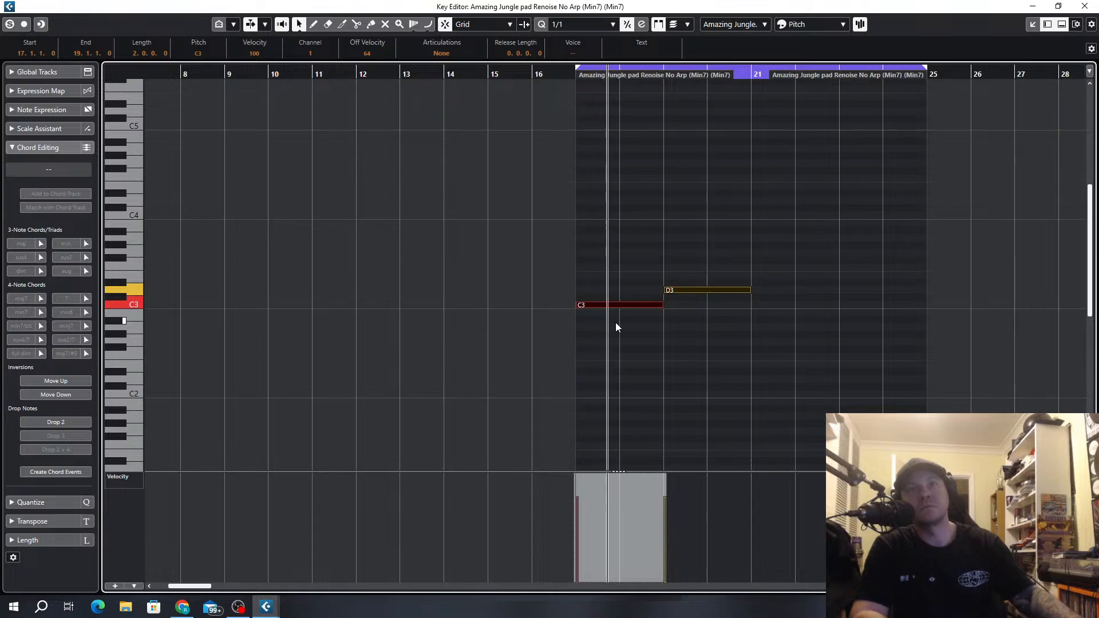
Add two-bar notes D#3 at bar 21 and F3 at bar 23 to the jungle pad part.
{"action": "left_click", "coordinate": [705, 259]}
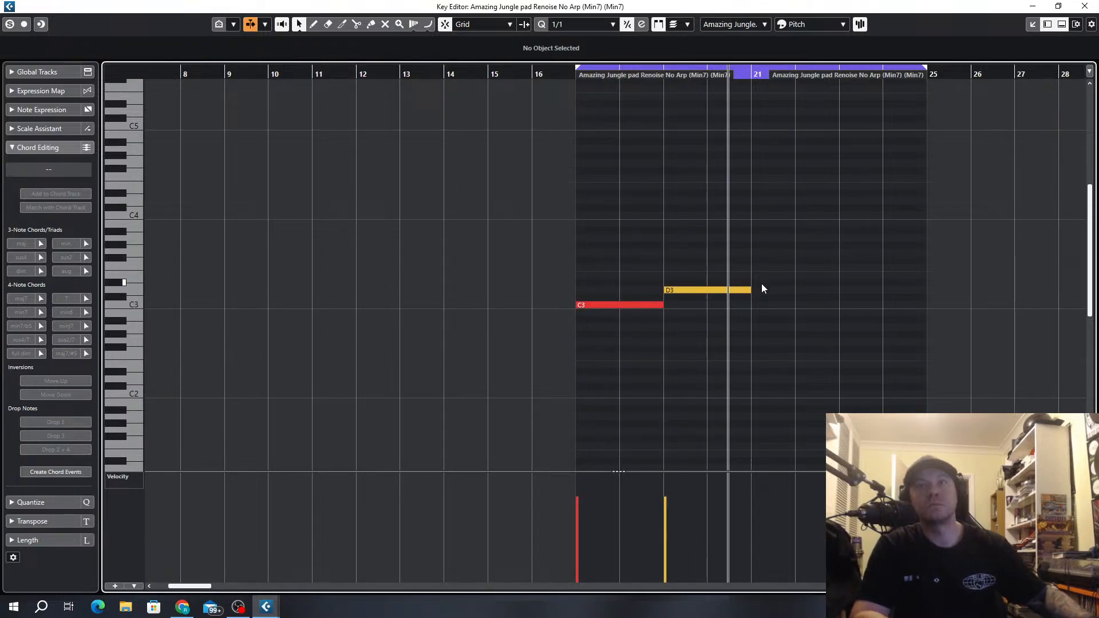
{"action": "left_click_drag", "start_coordinate": [761, 282], "coordinate": [832, 277]}
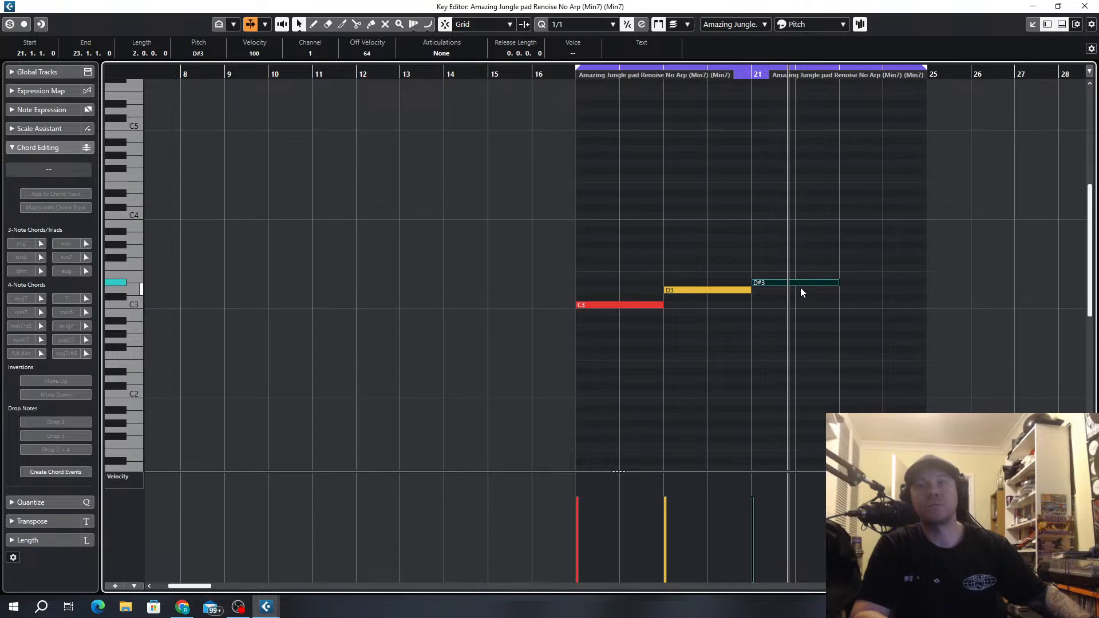
{"action": "left_click_drag", "start_coordinate": [856, 267], "coordinate": [912, 267]}
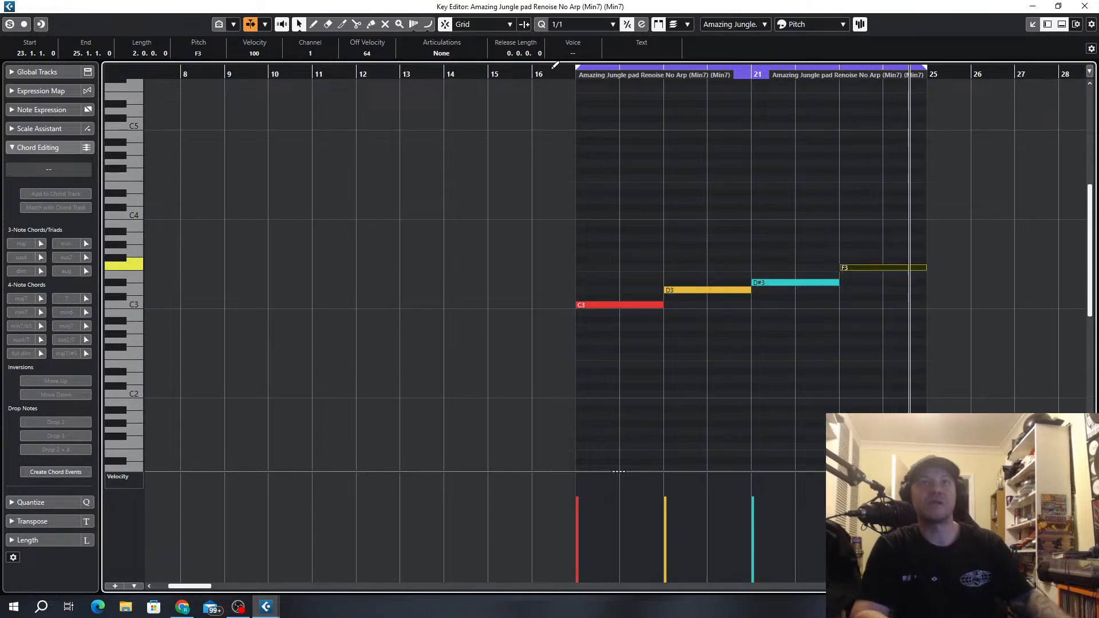
Close the note editor and duplicate the jungle pad part so the copy runs from bar 25 to bar 33.
{"action": "key", "text": "g"}
{"action": "key", "text": "g"}
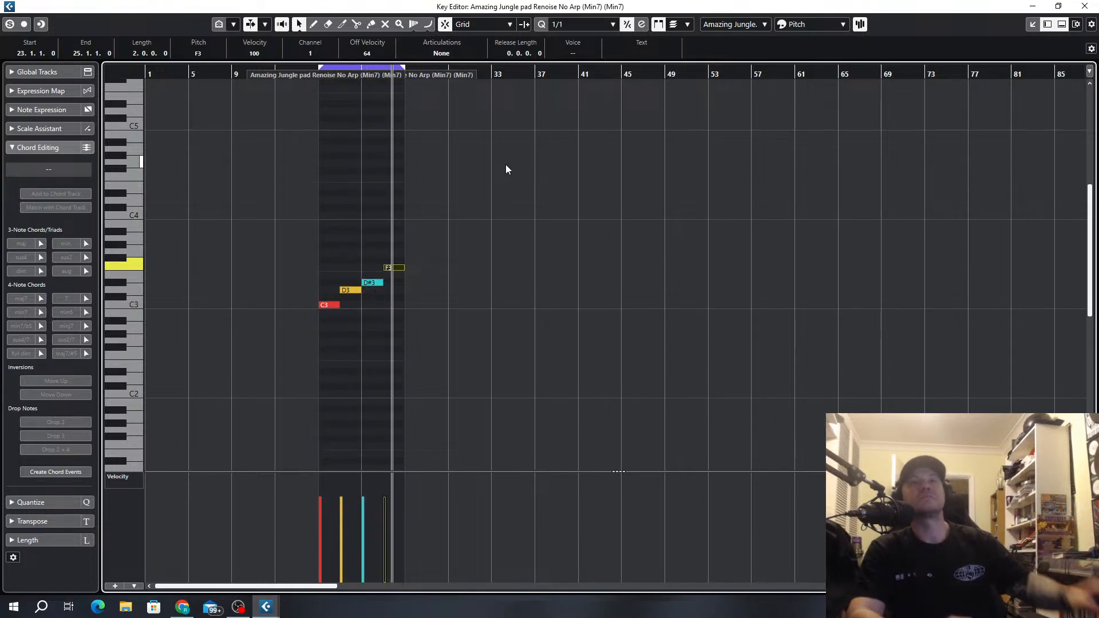
{"action": "left_click", "coordinate": [1088, 5]}
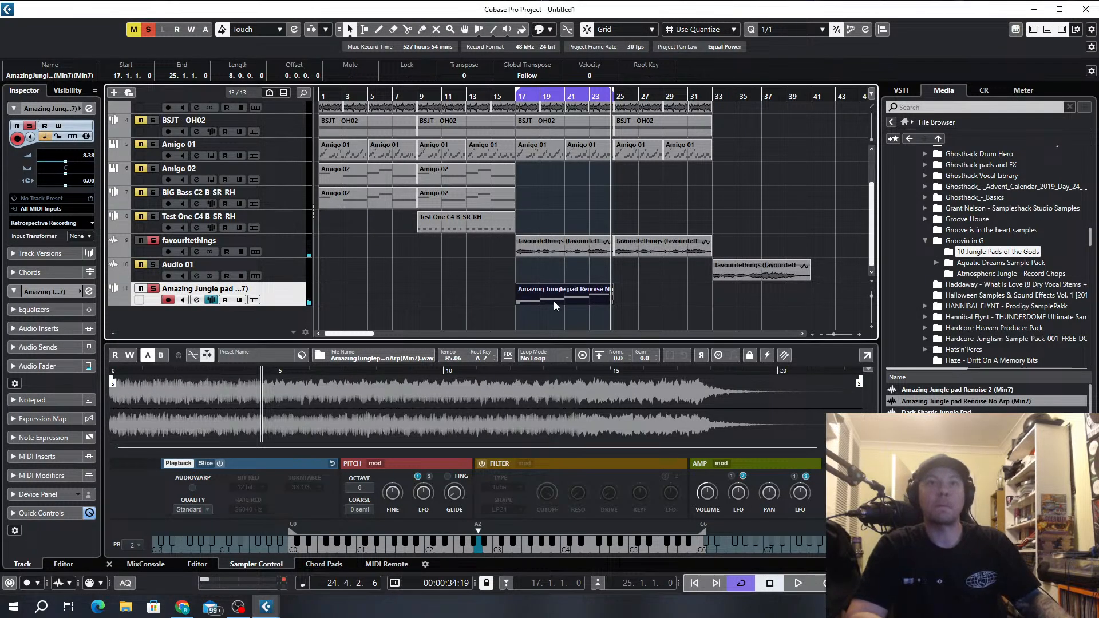
{"action": "key", "text": "ctrl+d"}
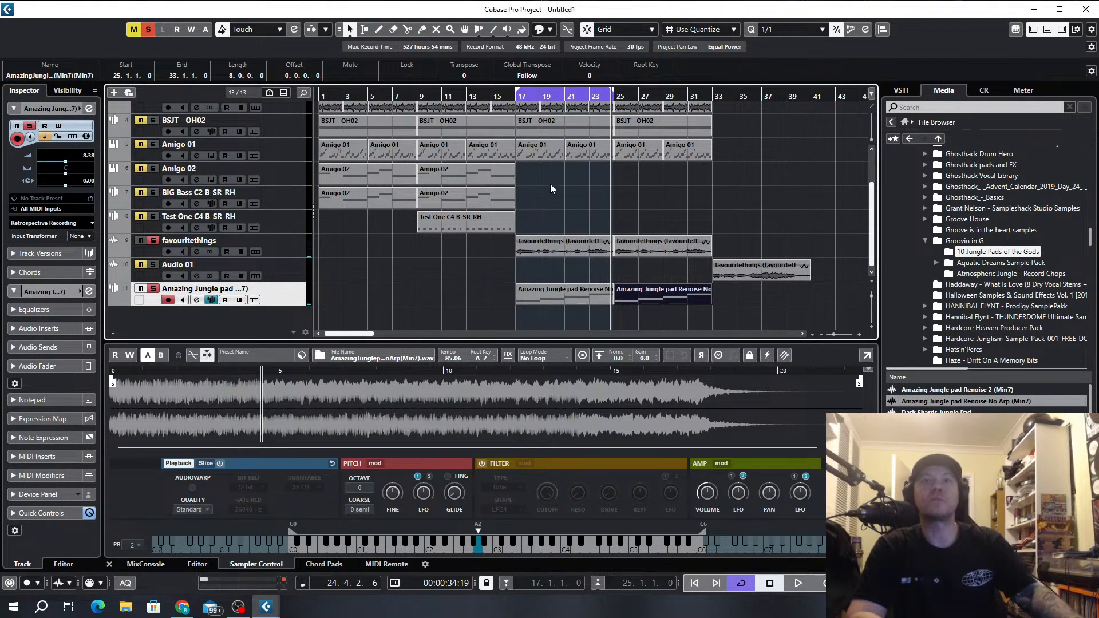
Play the loop from bar 17 with the kick, clap, break, OH02, Amigo 01 and jungle pad soloed, and set OH02's volume to -10.2.
{"action": "scroll", "coordinate": [275, 231], "scroll_direction": "up", "scroll_amount": 3}
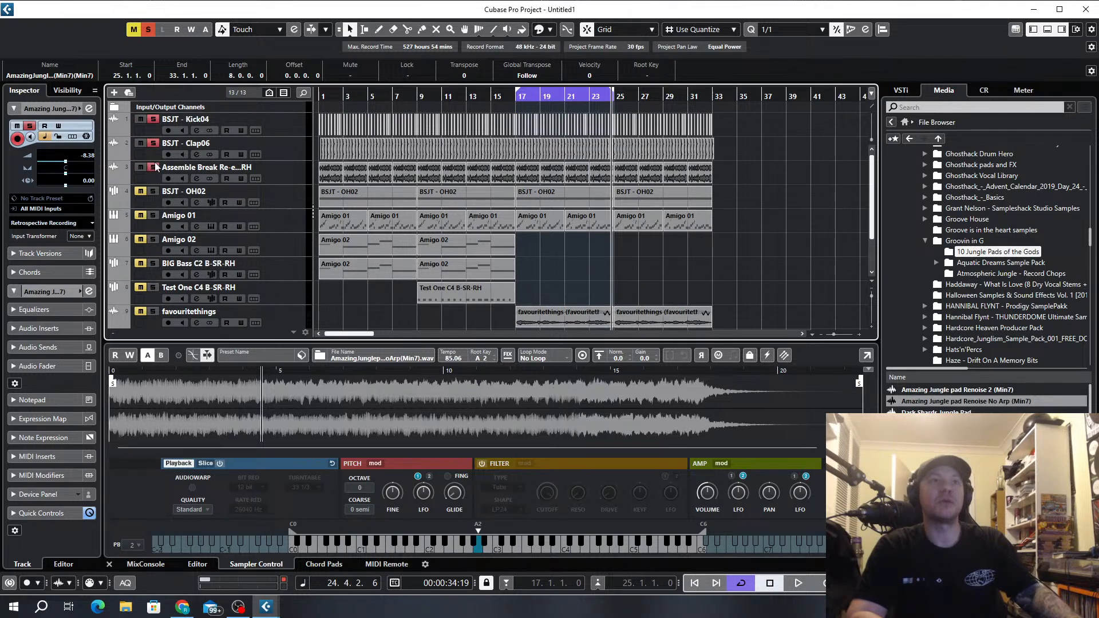
{"action": "key", "text": "KP_1"}
{"action": "key", "text": "space"}
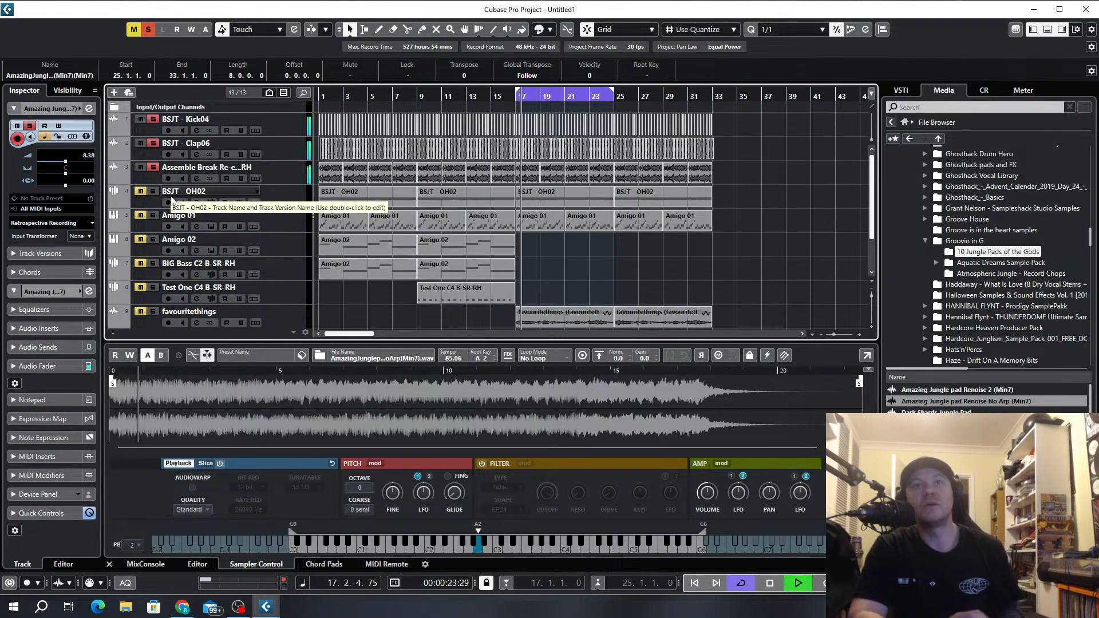
{"action": "left_click", "coordinate": [152, 193]}
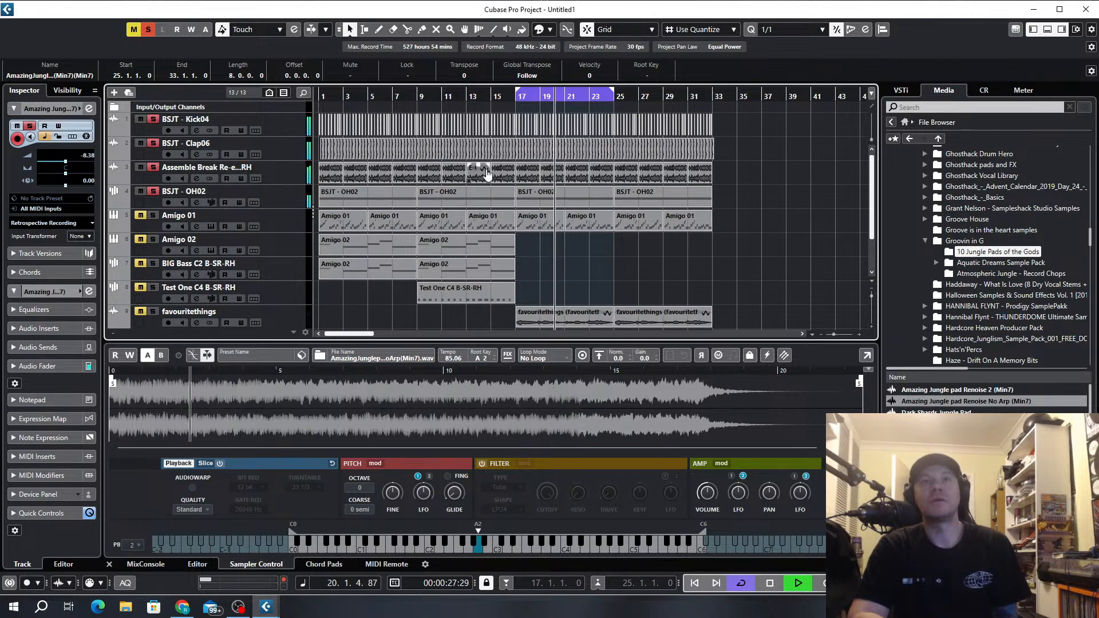
{"action": "left_click", "coordinate": [253, 197]}
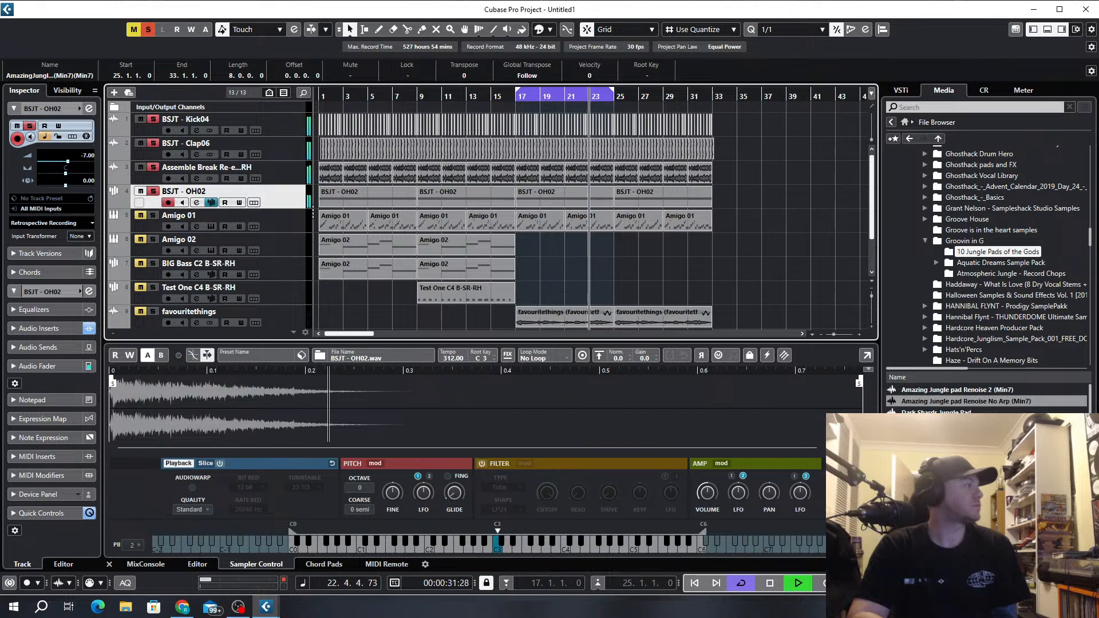
{"action": "scroll", "coordinate": [589, 237], "scroll_direction": "down", "scroll_amount": 3}
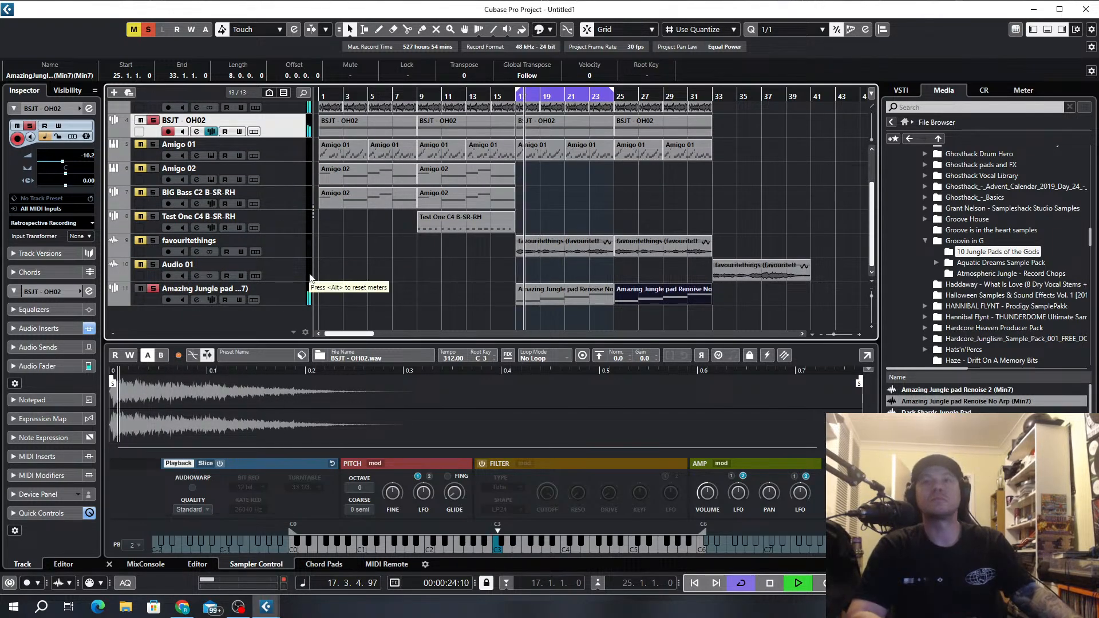
{"action": "left_click", "coordinate": [154, 241]}
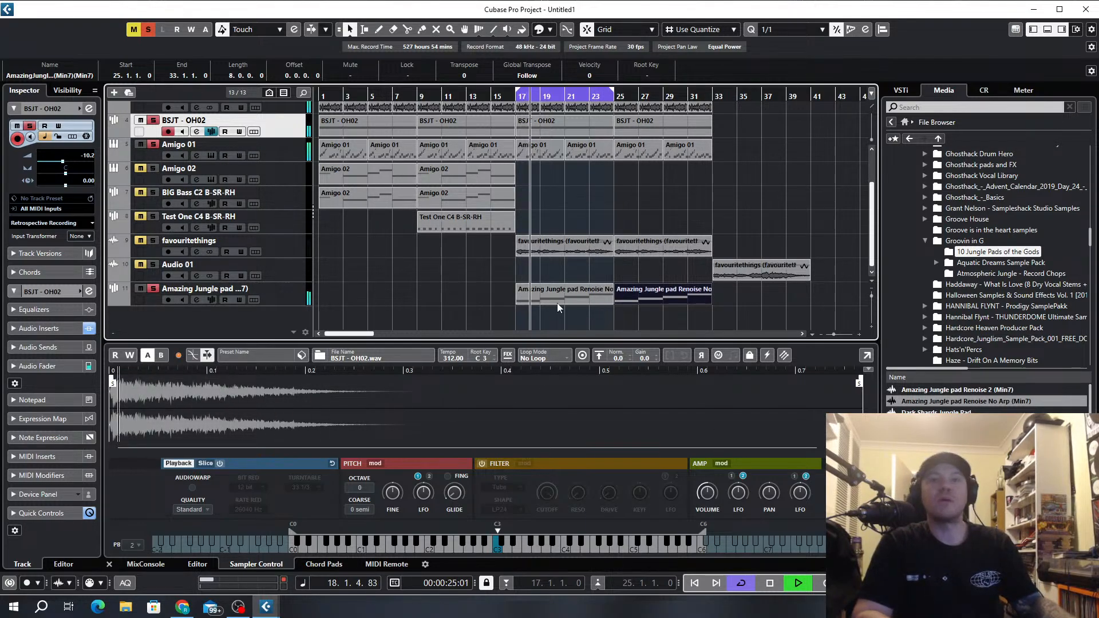
Copy the first jungle pad part onto the soloed BIG Bass C2 track at bar 17.
{"action": "left_click", "coordinate": [289, 227]}
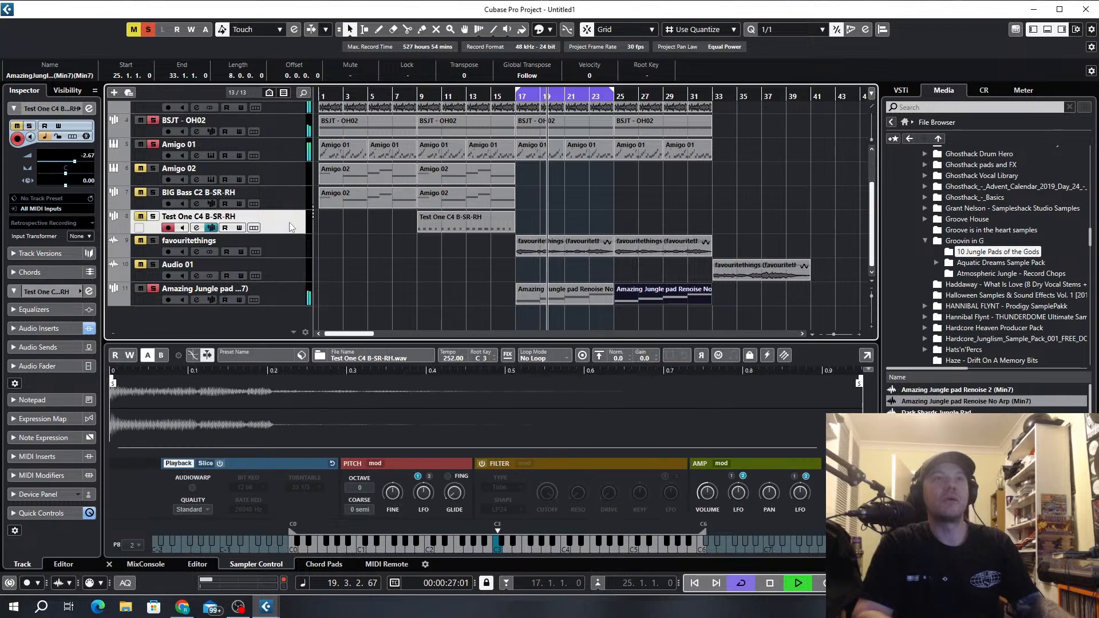
{"action": "left_click", "coordinate": [285, 207]}
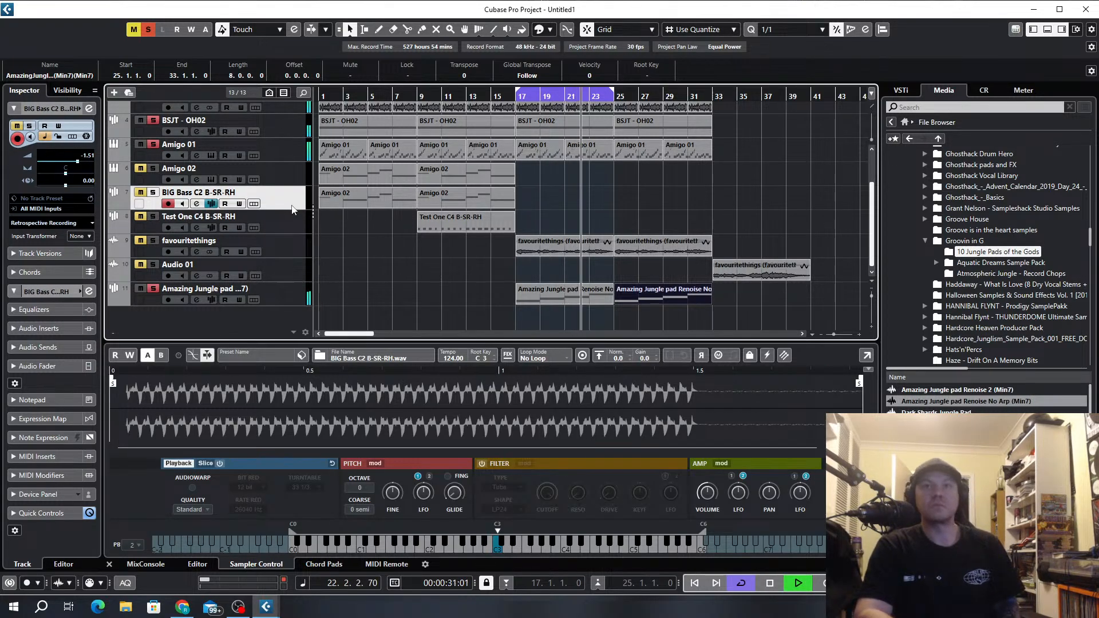
{"action": "left_click_drag", "start_coordinate": [548, 295], "coordinate": [552, 200]}
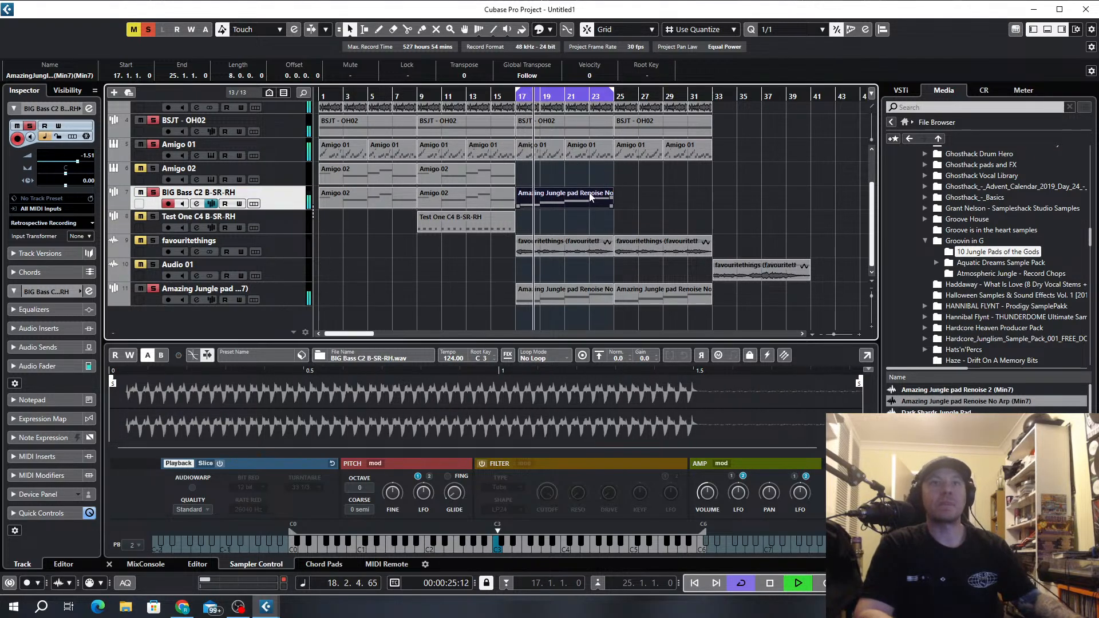
Open the part on the BIG Bass track, shorten its C3 note to three beats and set the quantize value to 1/8.
{"action": "double_click", "coordinate": [564, 200]}
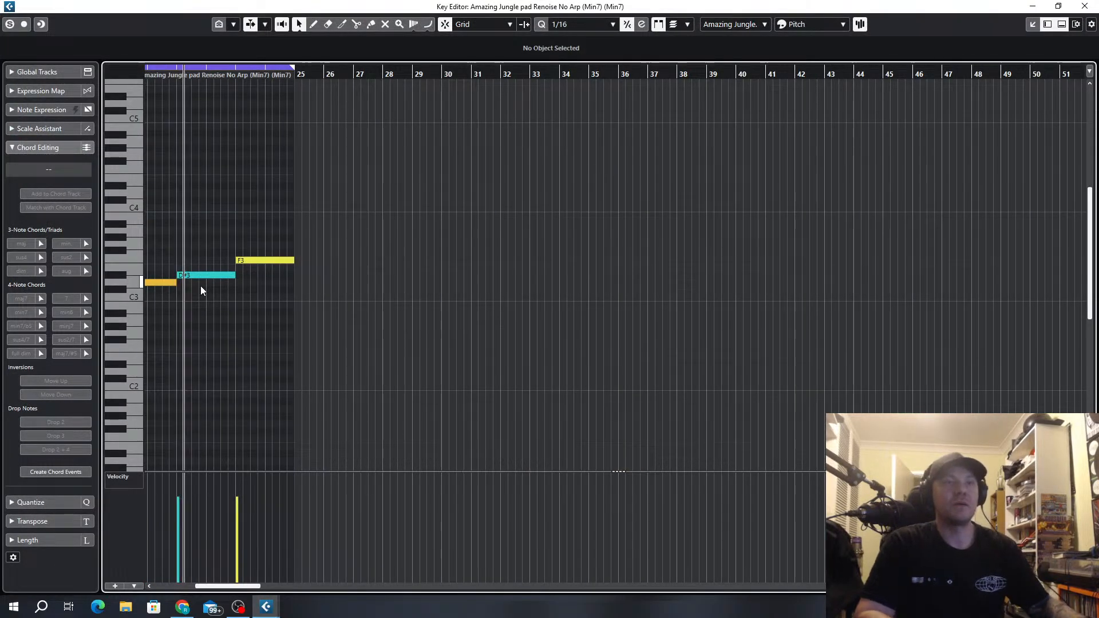
{"action": "scroll", "coordinate": [236, 296], "scroll_direction": "down", "scroll_amount": 3}
{"action": "scroll", "coordinate": [255, 308], "scroll_direction": "left", "scroll_amount": 3}
{"action": "scroll", "coordinate": [345, 324], "scroll_direction": "up", "scroll_amount": 5}
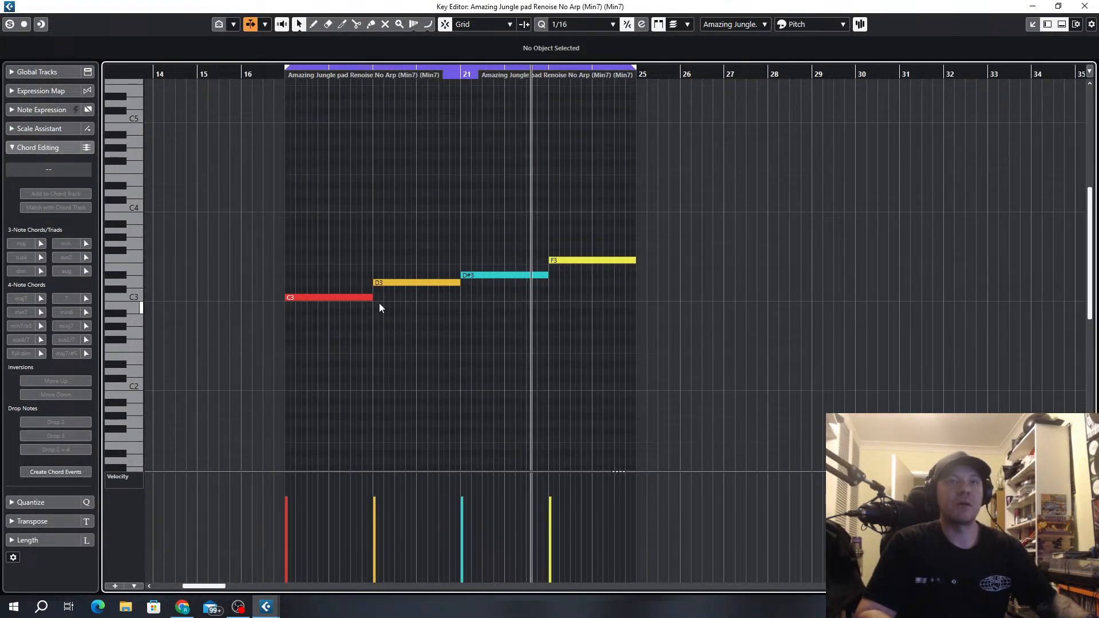
{"action": "key", "text": "alt+4"}
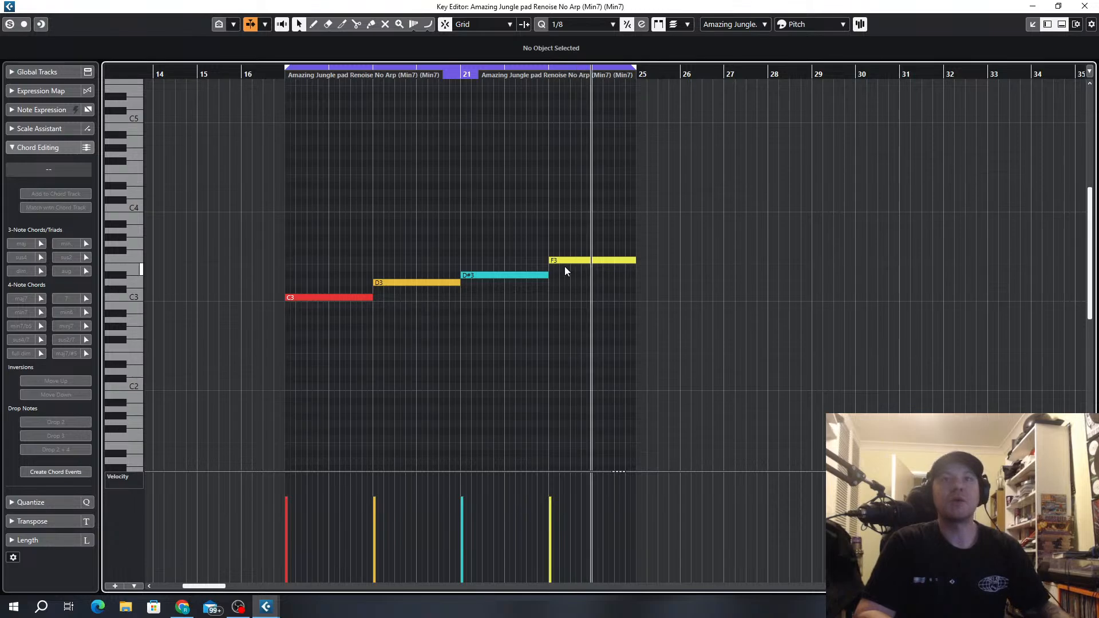
{"action": "scroll", "coordinate": [494, 298], "scroll_direction": "up", "scroll_amount": 1}
{"action": "key", "text": "alt+5"}
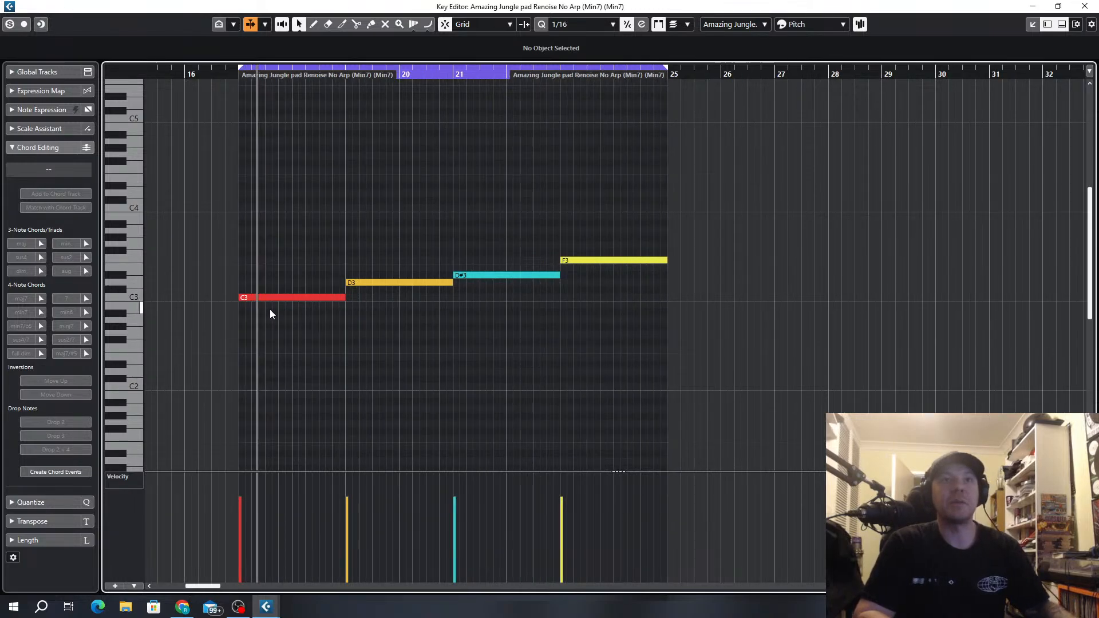
{"action": "left_click_drag", "start_coordinate": [343, 297], "coordinate": [312, 298]}
{"action": "scroll", "coordinate": [266, 305], "scroll_direction": "up", "scroll_amount": 2}
{"action": "key", "text": "alt+4"}
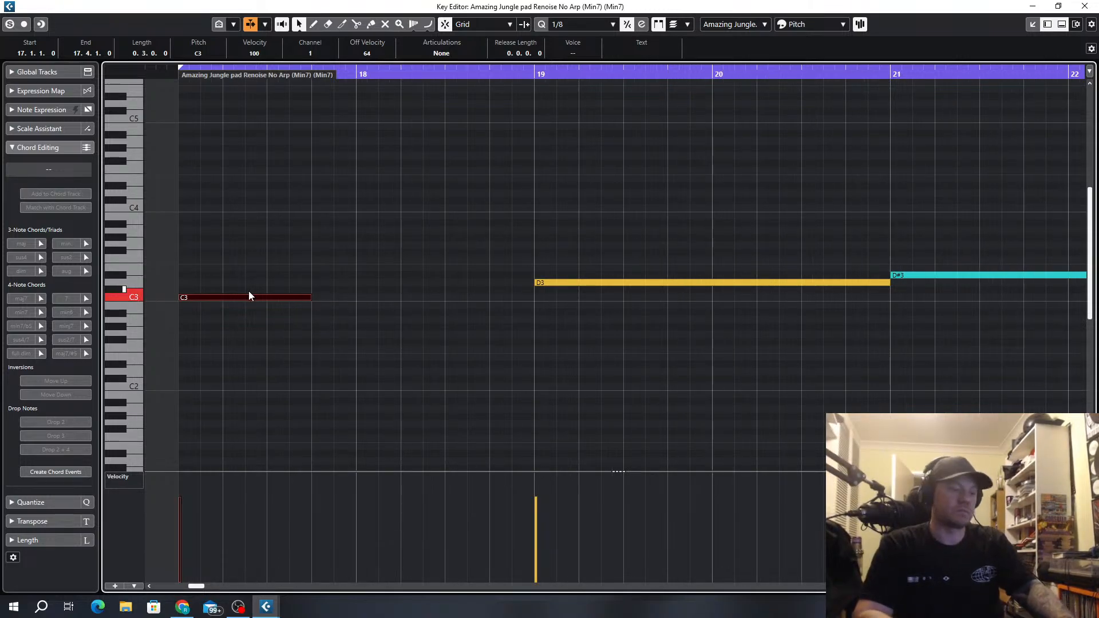
Duplicate the three-beat C3 note twice and trim the last copy to two beats so it ends at bar 19.
{"action": "key", "text": "ctrl+d"}
{"action": "key", "text": "ctrl+d"}
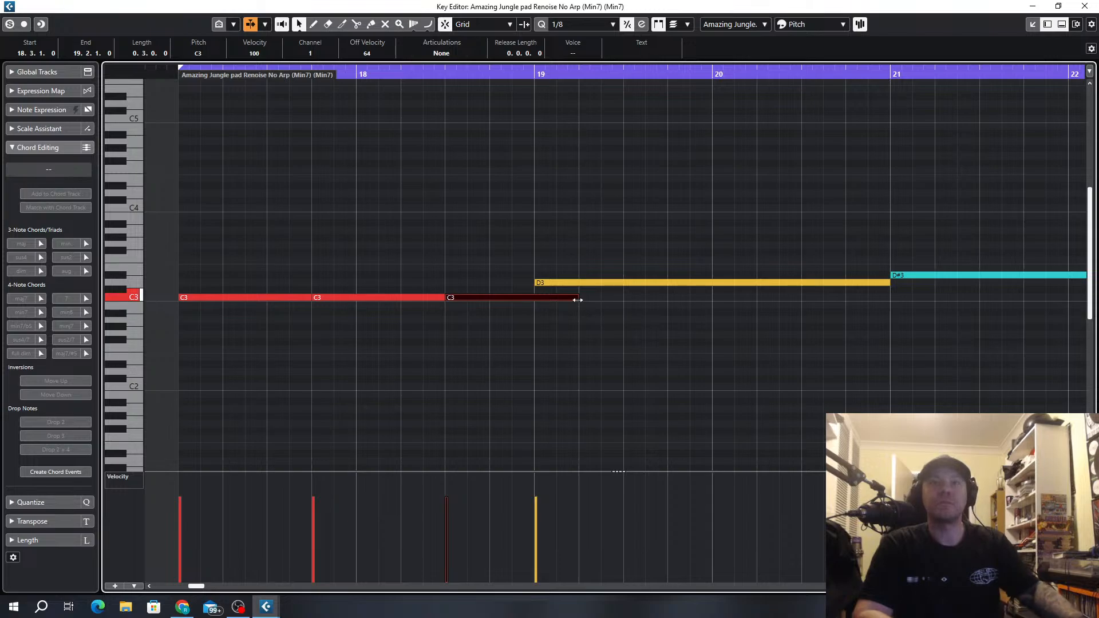
{"action": "left_click_drag", "start_coordinate": [577, 300], "coordinate": [535, 299]}
{"action": "scroll", "coordinate": [570, 332], "scroll_direction": "down", "scroll_amount": 3}
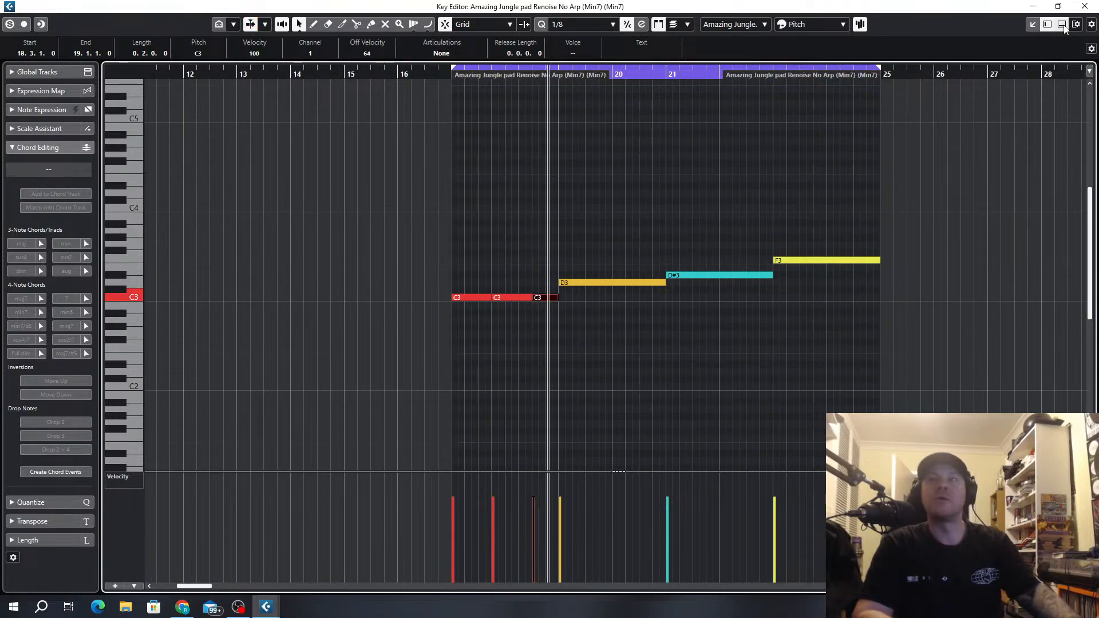
Close the note editor and delete the copied part from the BIG Bass track.
{"action": "left_click", "coordinate": [1085, 6]}
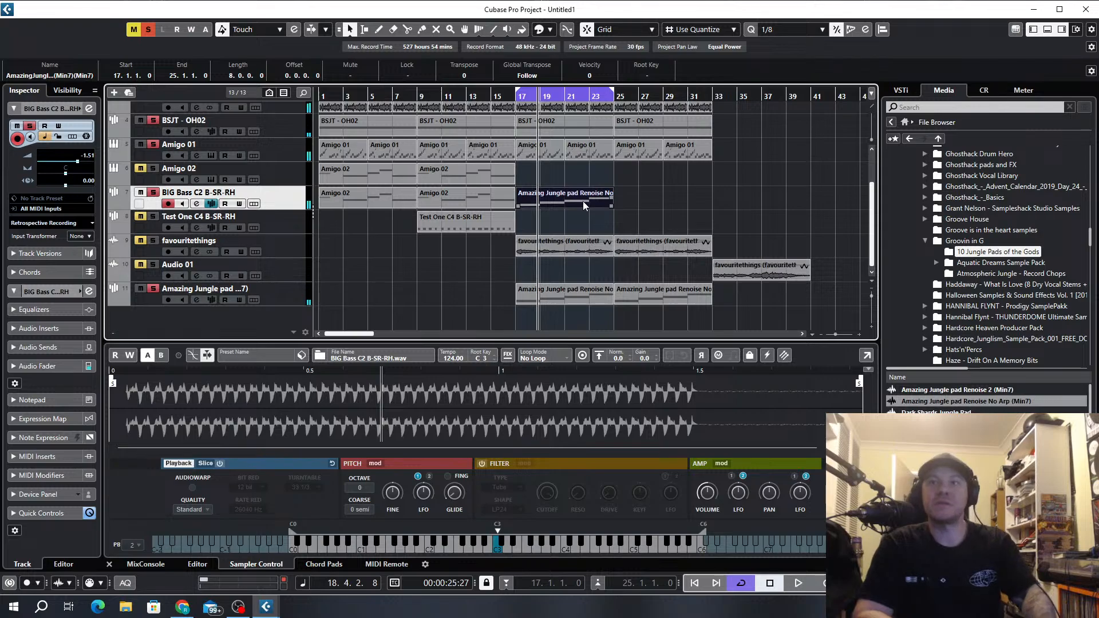
{"action": "key", "text": "Delete"}
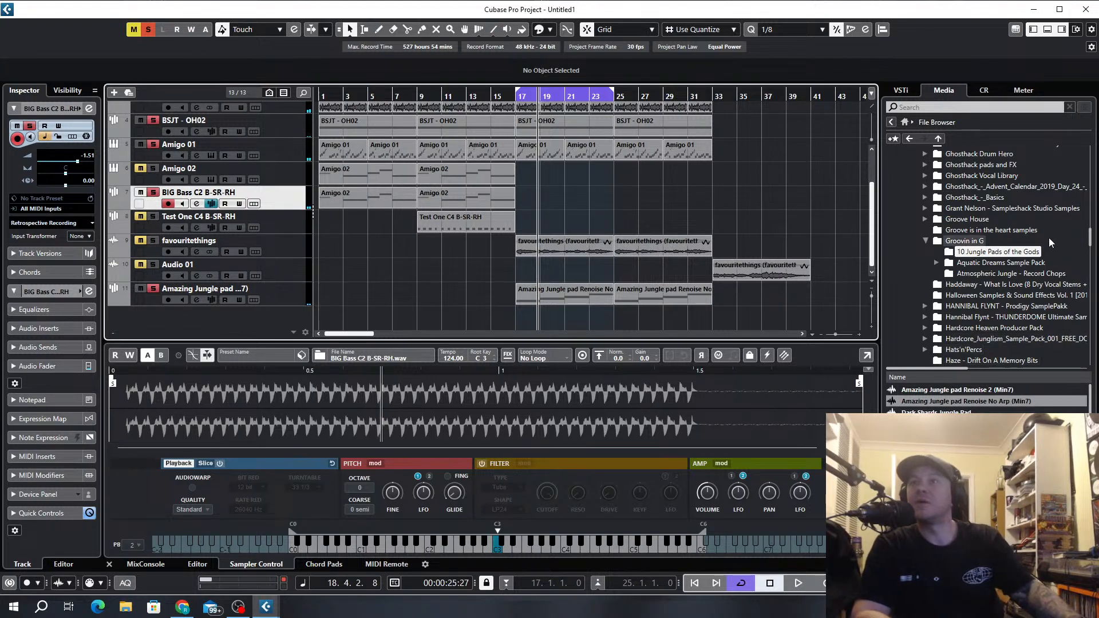
Open the Bass subfolder within the Sounds folder of the Bunter & Sanxion Happy Hardcore sample pack.
{"action": "scroll", "coordinate": [1011, 250], "scroll_direction": "up", "scroll_amount": 5}
{"action": "scroll", "coordinate": [1010, 250], "scroll_direction": "up", "scroll_amount": 14}
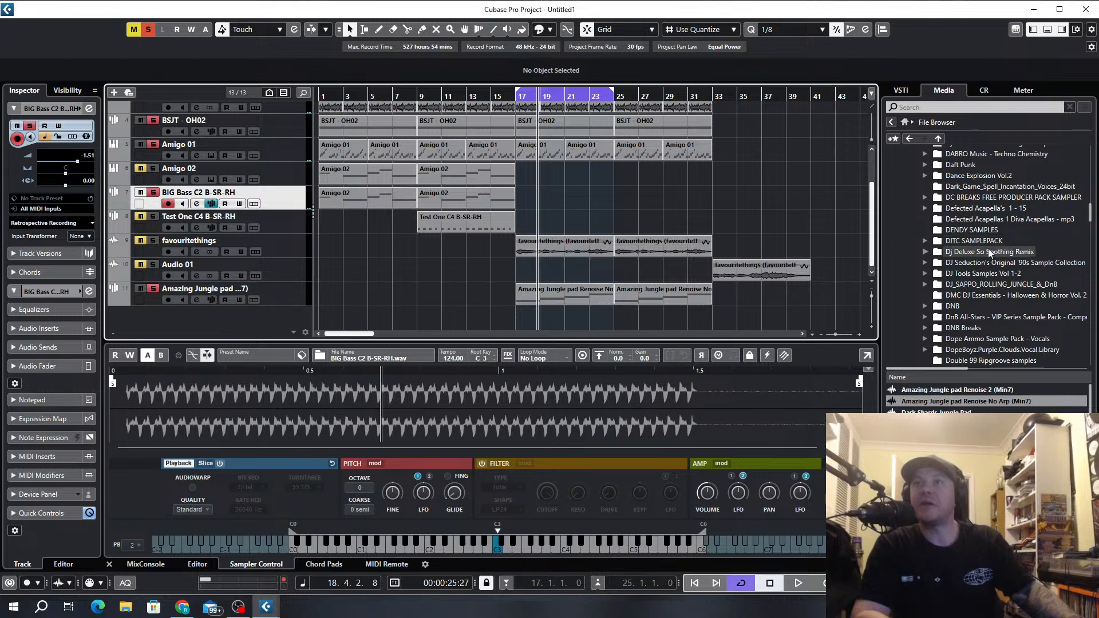
{"action": "scroll", "coordinate": [1007, 240], "scroll_direction": "up", "scroll_amount": 9}
{"action": "scroll", "coordinate": [1001, 218], "scroll_direction": "up", "scroll_amount": 3}
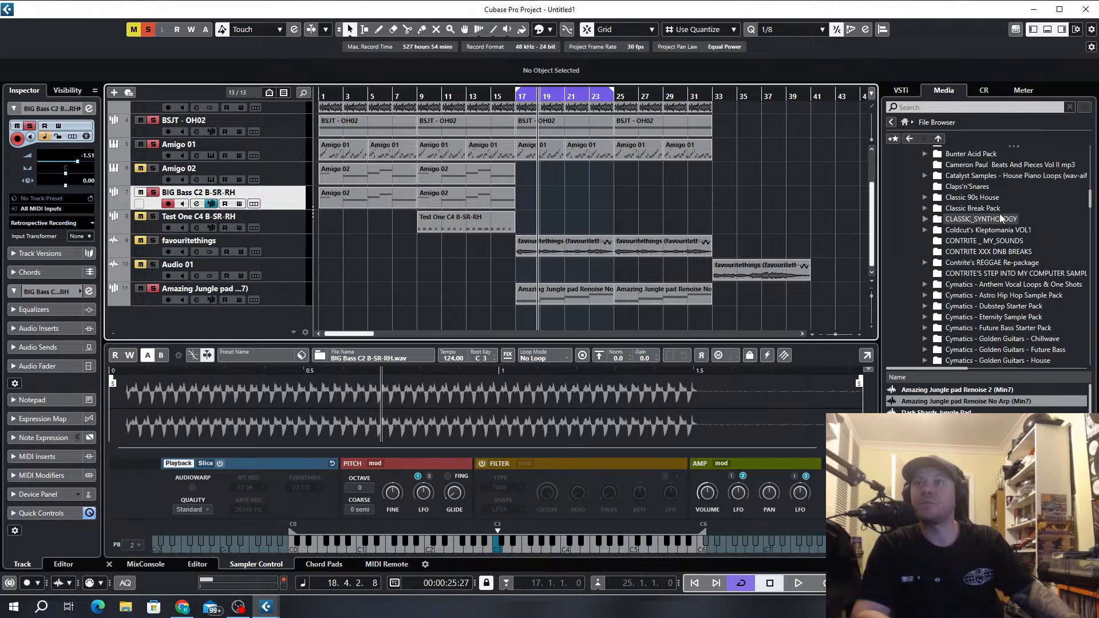
{"action": "scroll", "coordinate": [995, 223], "scroll_direction": "up", "scroll_amount": 2}
{"action": "left_click", "coordinate": [987, 221]}
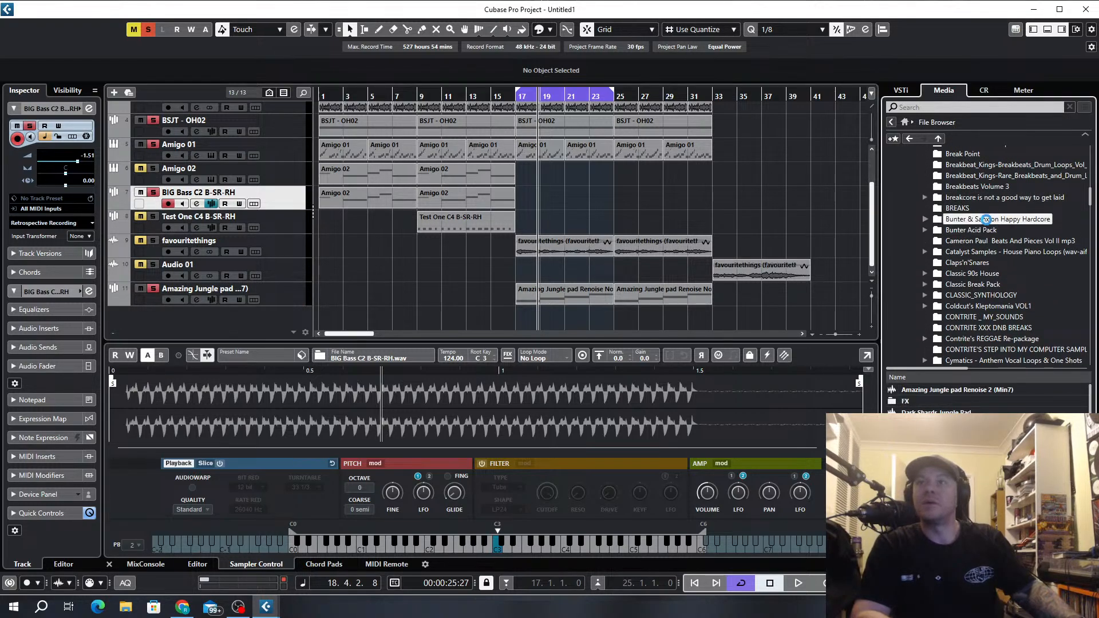
{"action": "double_click", "coordinate": [913, 424]}
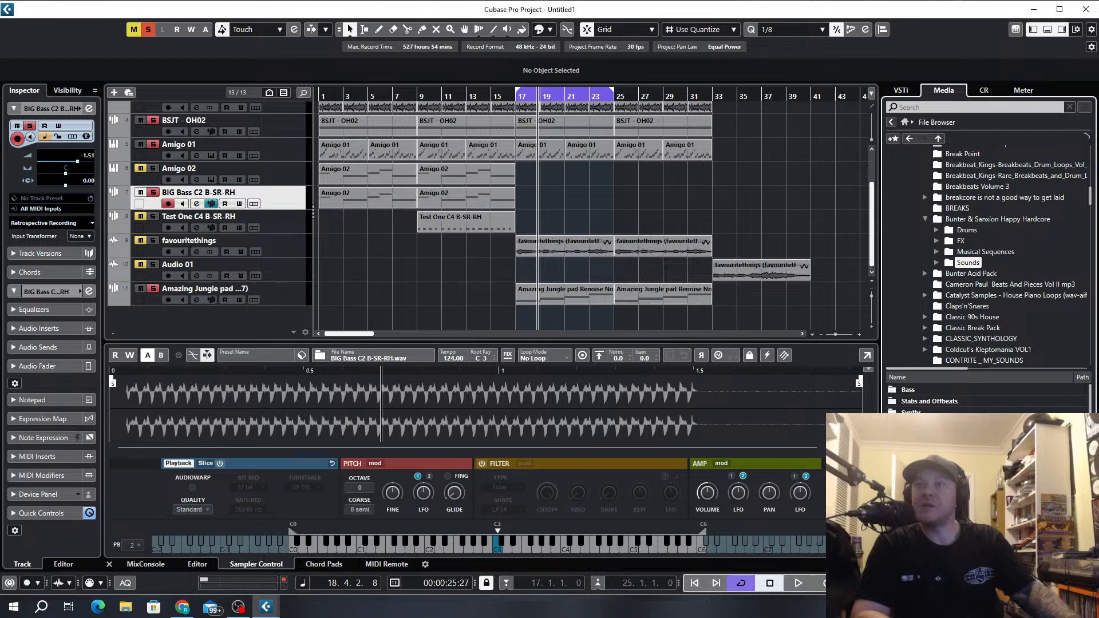
{"action": "double_click", "coordinate": [908, 391]}
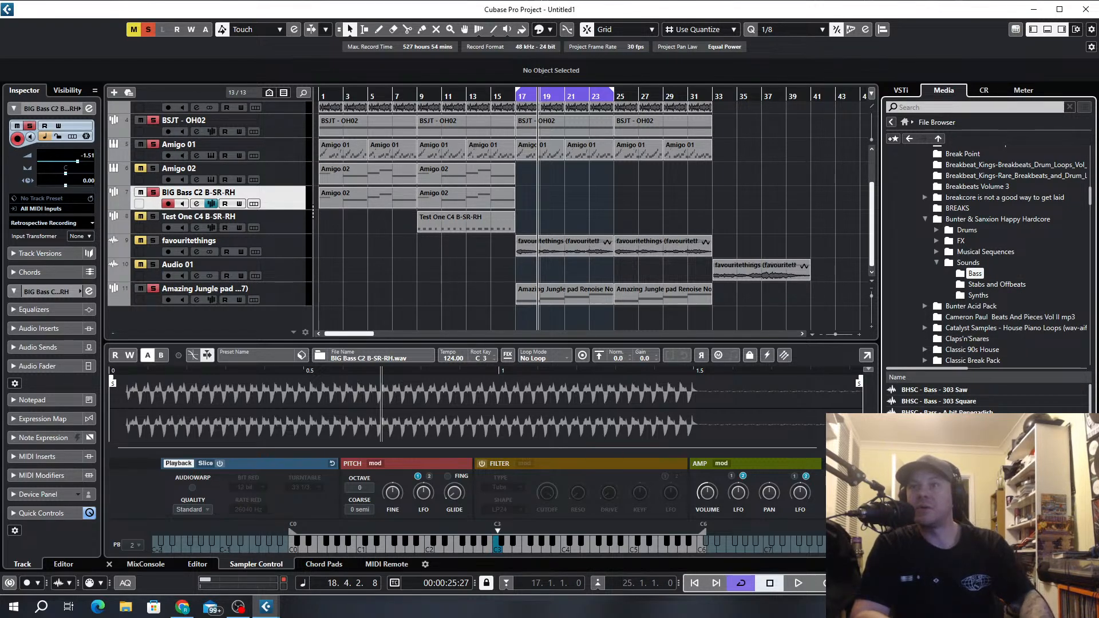
Load the 808 Boomer bass sample into a new sampler track and solo that track.
{"action": "scroll", "coordinate": [984, 400], "scroll_direction": "down", "scroll_amount": 5}
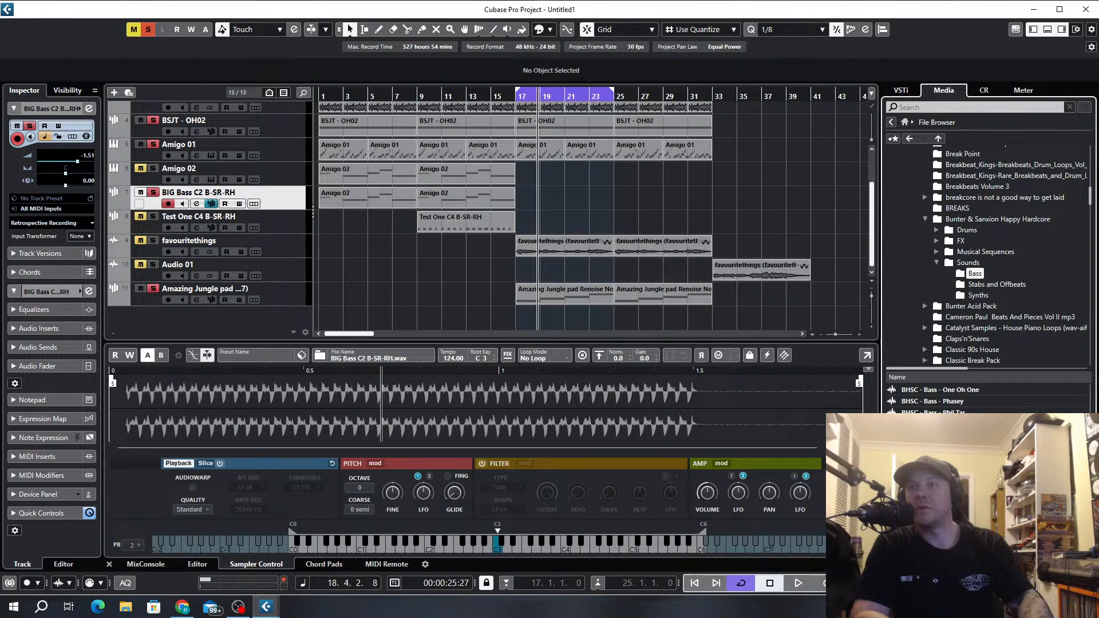
{"action": "scroll", "coordinate": [984, 398], "scroll_direction": "down", "scroll_amount": 2}
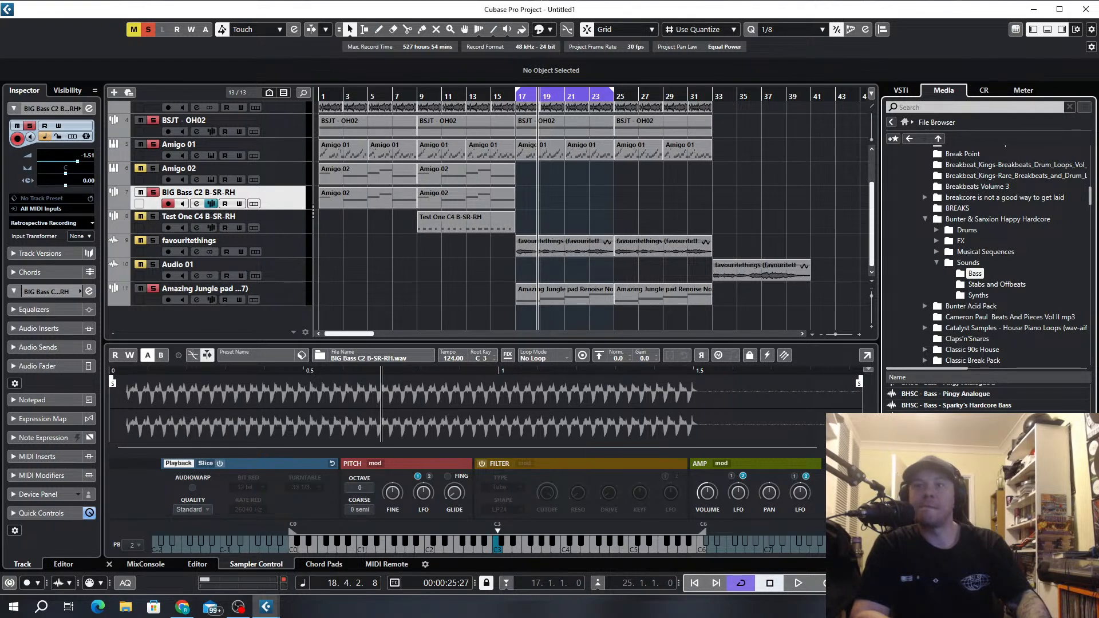
{"action": "left_click", "coordinate": [945, 475]}
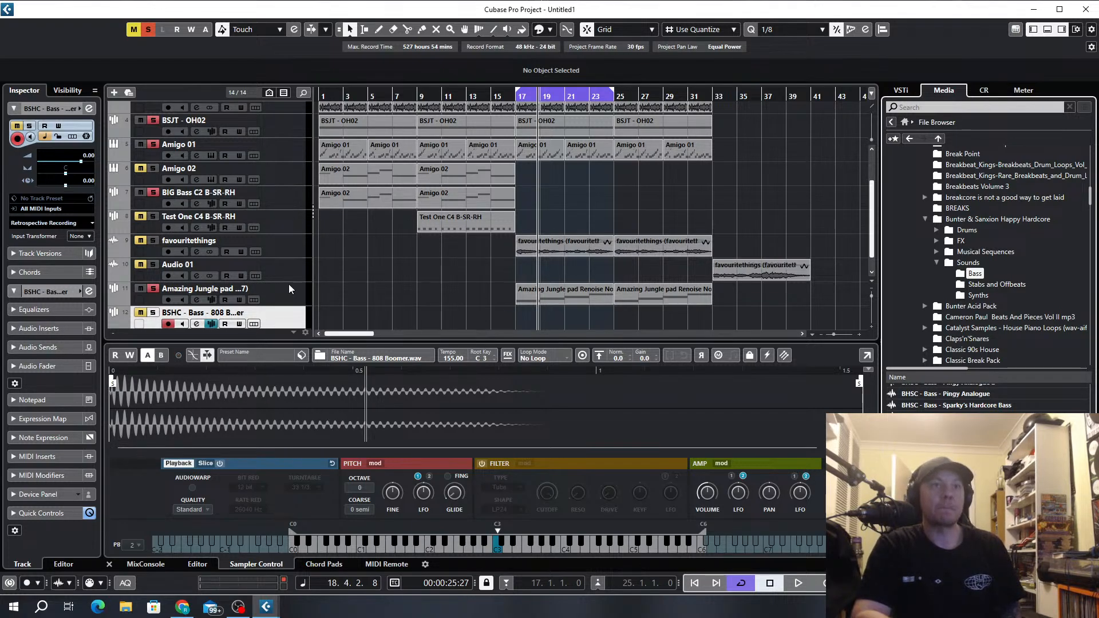
{"action": "scroll", "coordinate": [290, 290], "scroll_direction": "down", "scroll_amount": 1}
{"action": "left_click", "coordinate": [154, 289]}
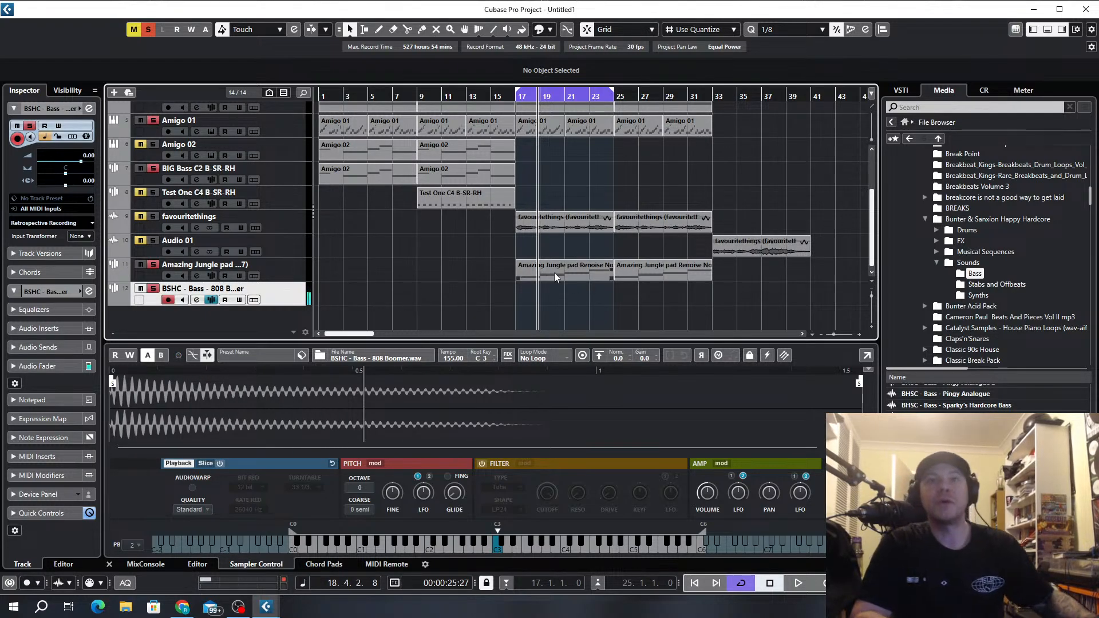
Copy the jungle pad part from bar 17 to bar 25 onto the 808 Boomer bass track, keeping the original in place.
{"action": "left_click_drag", "start_coordinate": [555, 277], "coordinate": [553, 299]}
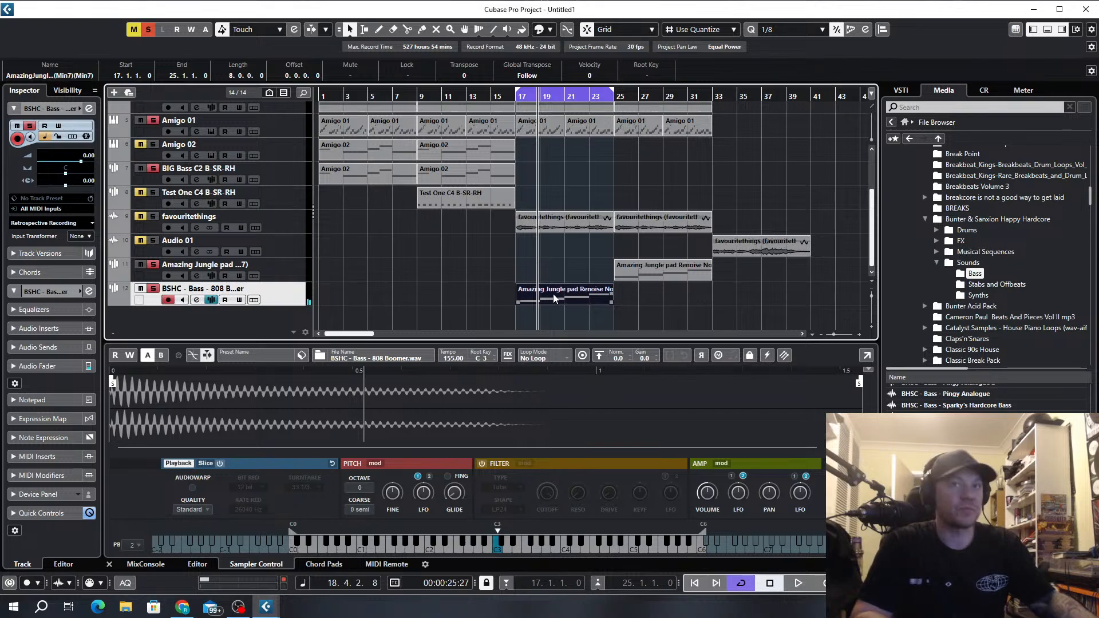
{"action": "key", "text": "ctrl+z"}
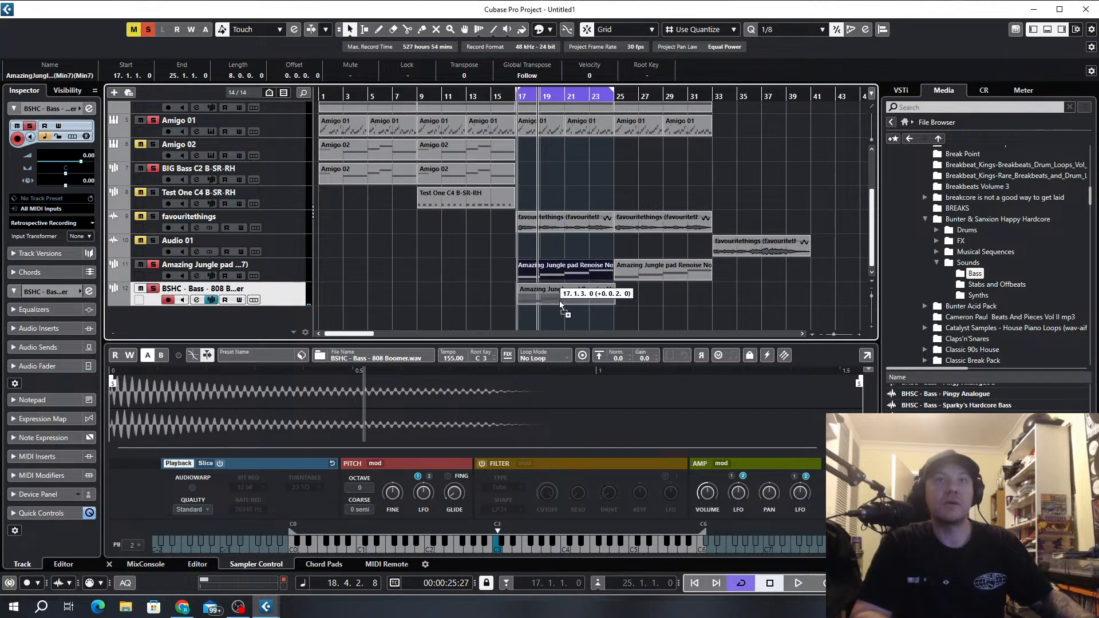
{"action": "left_click_drag", "start_coordinate": [558, 300], "coordinate": [563, 308]}
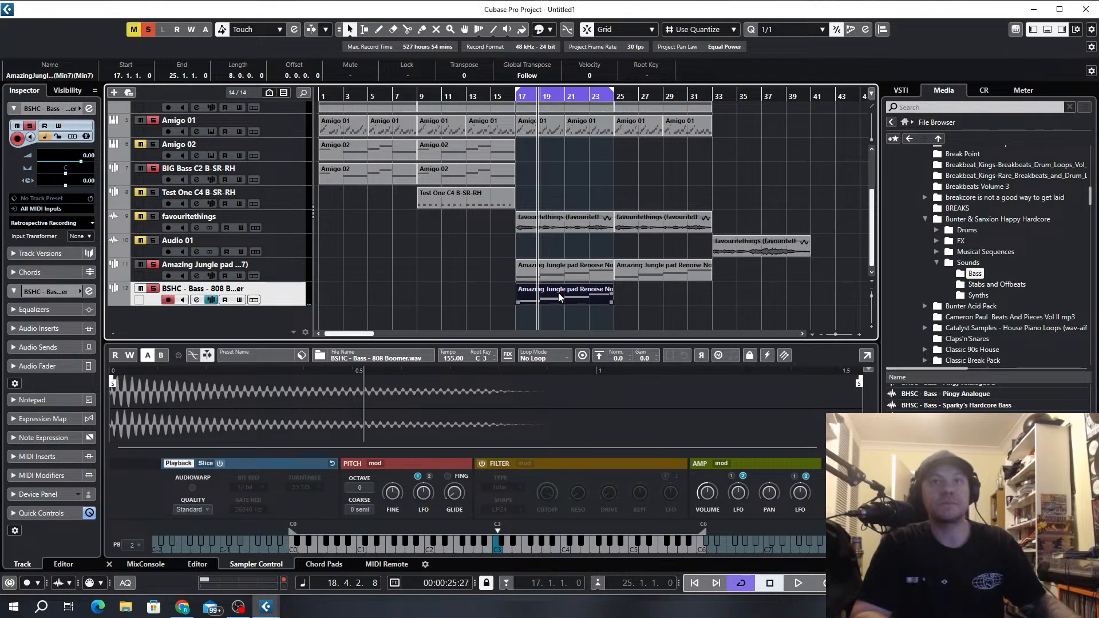
Open the 808 bass part in the Key Editor, set the grid to 1/2, and shorten all four notes to two beats.
{"action": "double_click", "coordinate": [560, 296]}
{"action": "left_click_drag", "start_coordinate": [526, 215], "coordinate": [184, 331]}
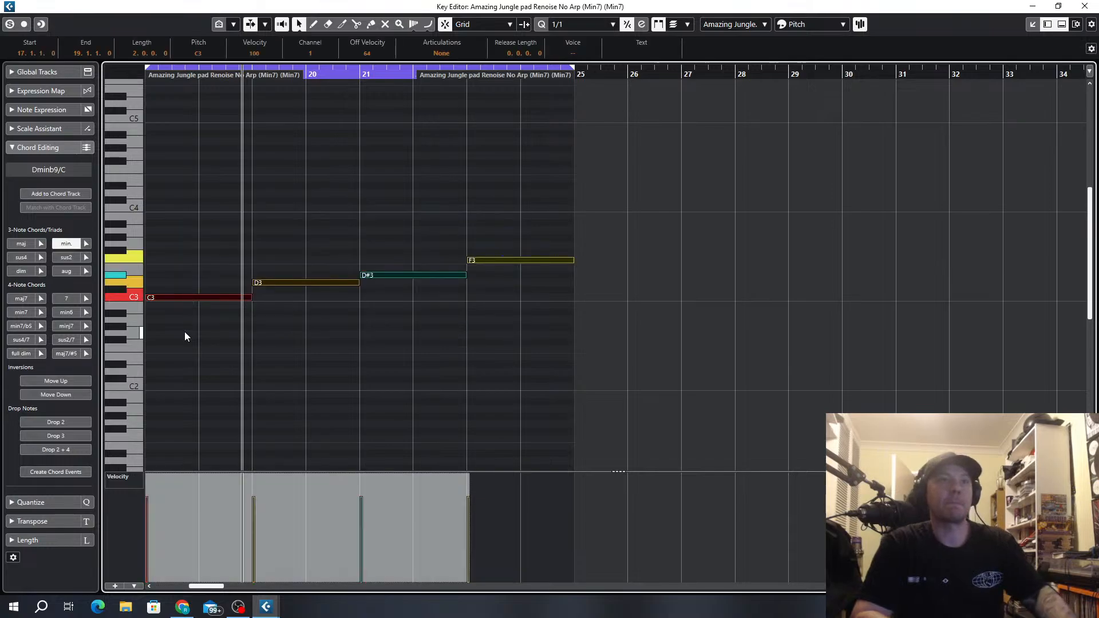
{"action": "key", "text": "alt+7"}
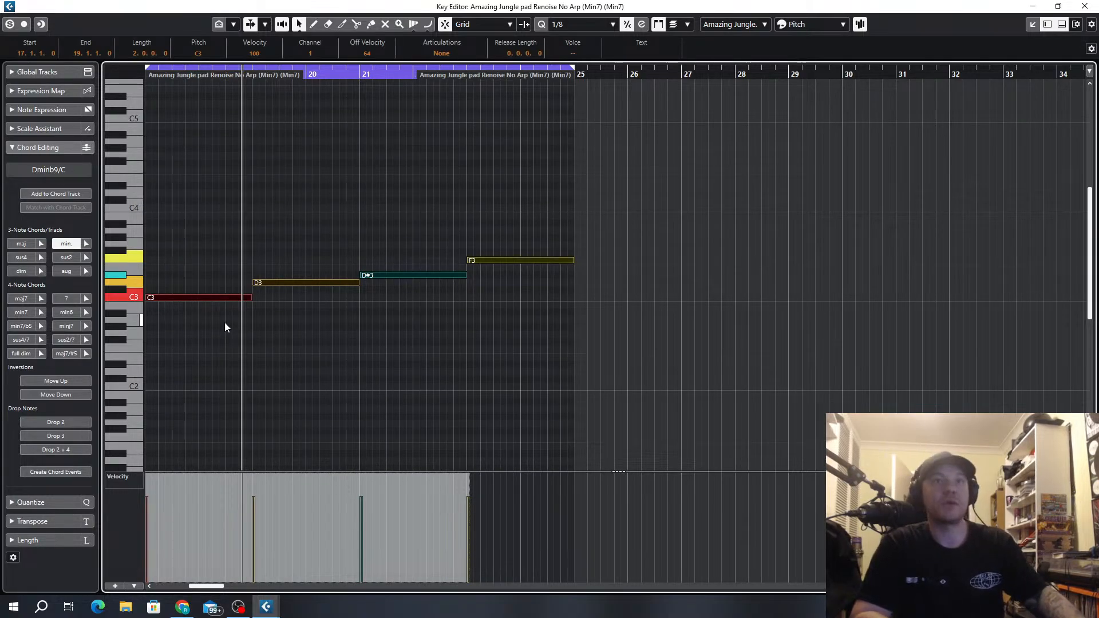
{"action": "key", "text": "alt+6"}
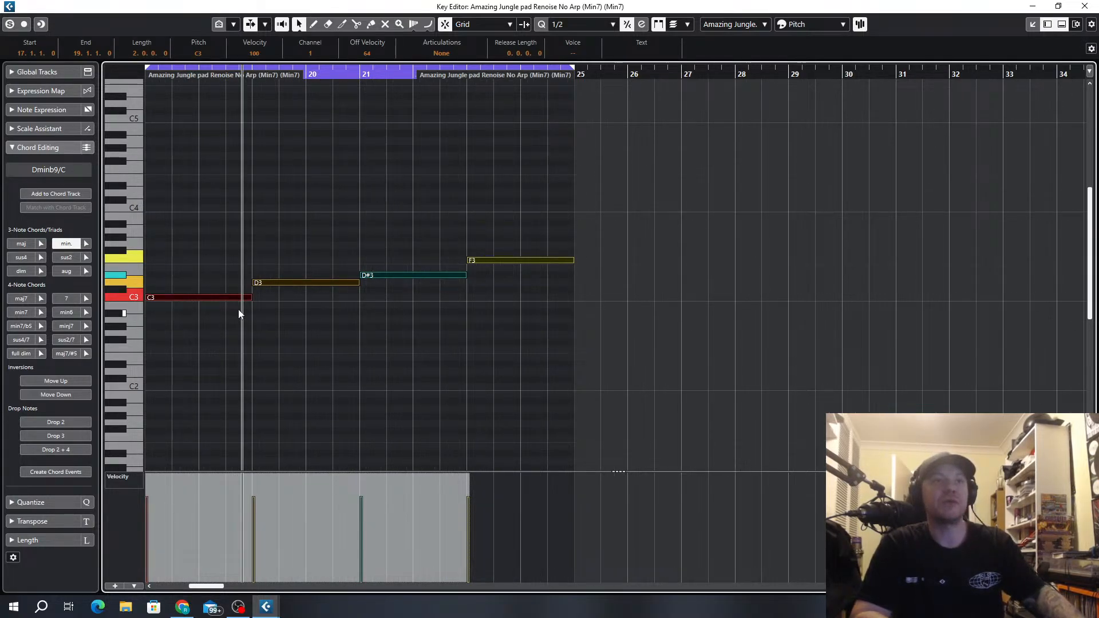
{"action": "left_click_drag", "start_coordinate": [249, 297], "coordinate": [172, 299]}
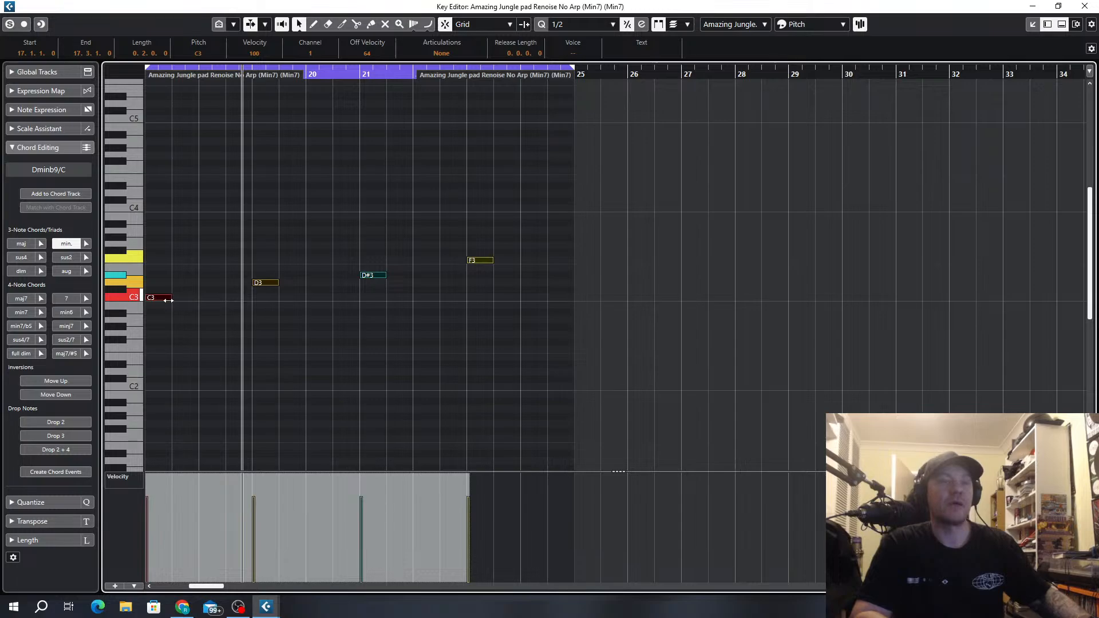
With a 1/8 grid, repeat each chord's note every three beats so three notes fill each two-bar span, and play the result.
{"action": "scroll", "coordinate": [175, 301], "scroll_direction": "up", "scroll_amount": 2}
{"action": "scroll", "coordinate": [268, 304], "scroll_direction": "left", "scroll_amount": 2}
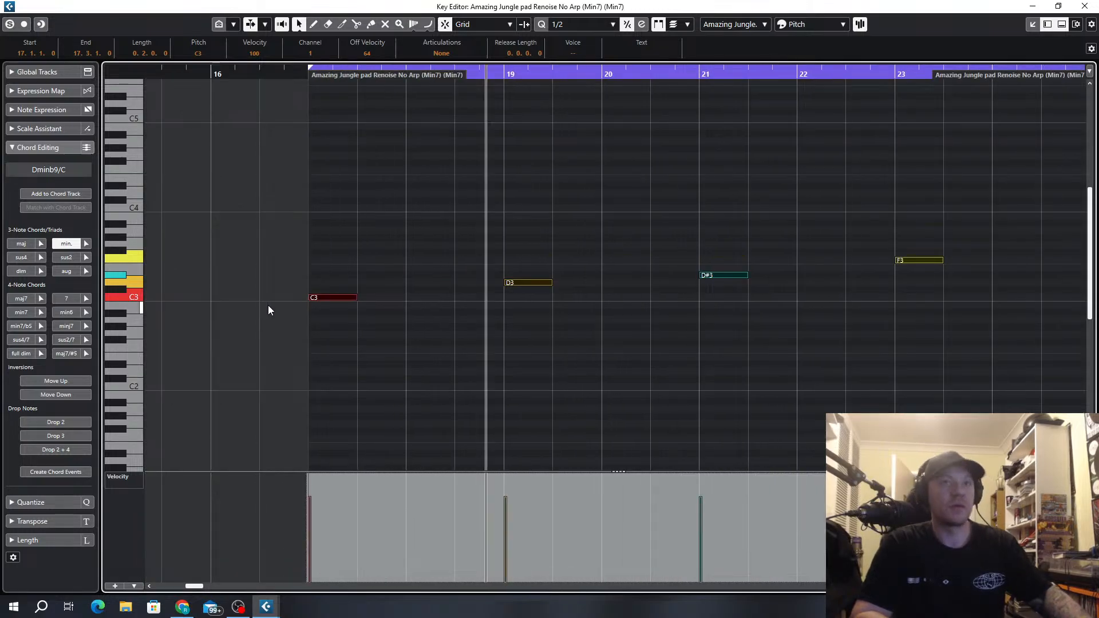
{"action": "key", "text": "alt+8"}
{"action": "left_click_drag", "start_coordinate": [355, 297], "coordinate": [382, 296]}
{"action": "left_click_drag", "start_coordinate": [355, 298], "coordinate": [506, 299]}
{"action": "left_click", "coordinate": [528, 328]}
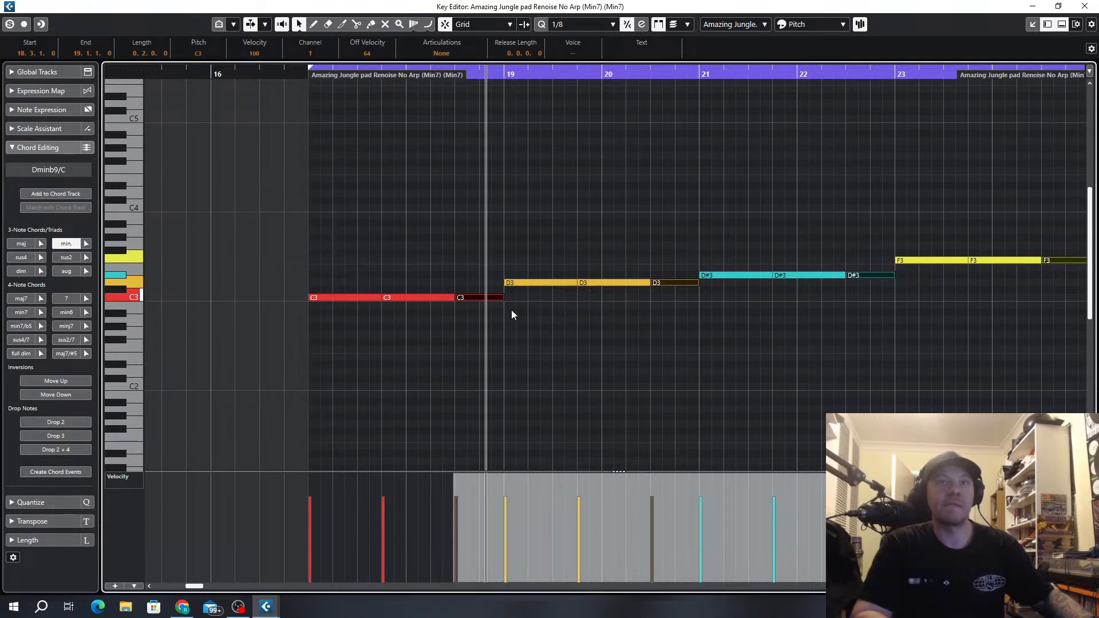
{"action": "left_click", "coordinate": [302, 81]}
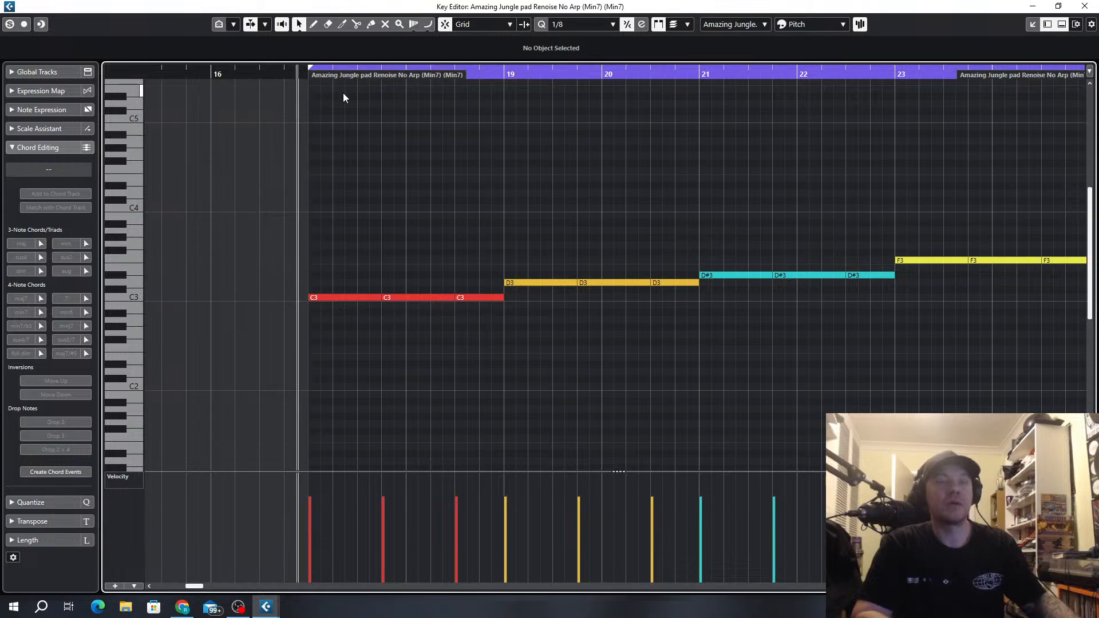
{"action": "key", "text": "space"}
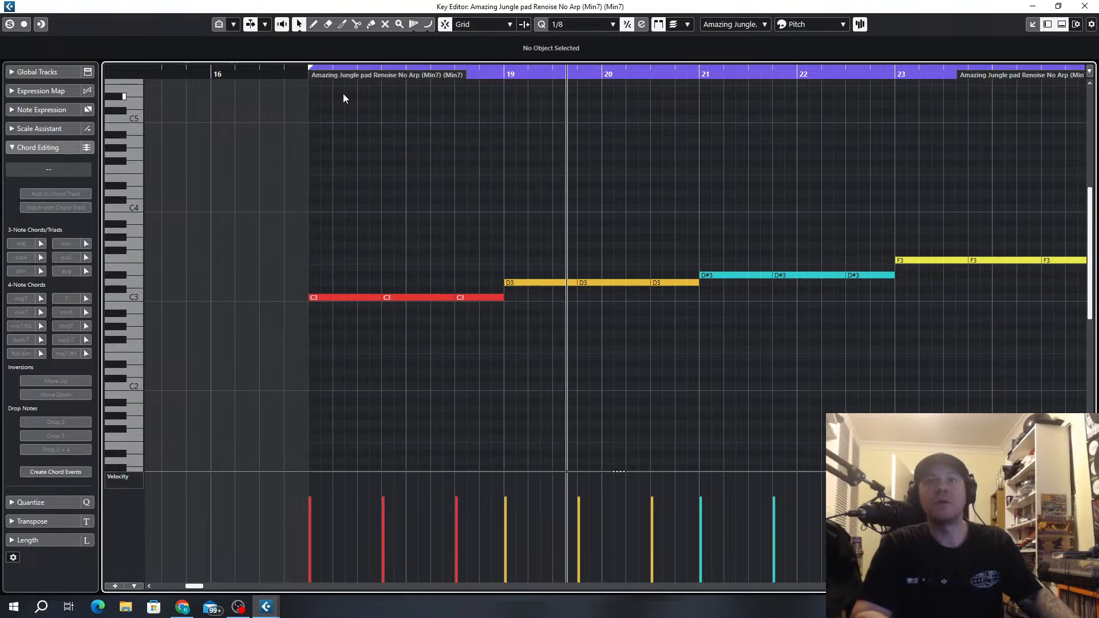
Shorten all the bass notes together by one beat to leave gaps between them.
{"action": "key", "text": "ctrl+a"}
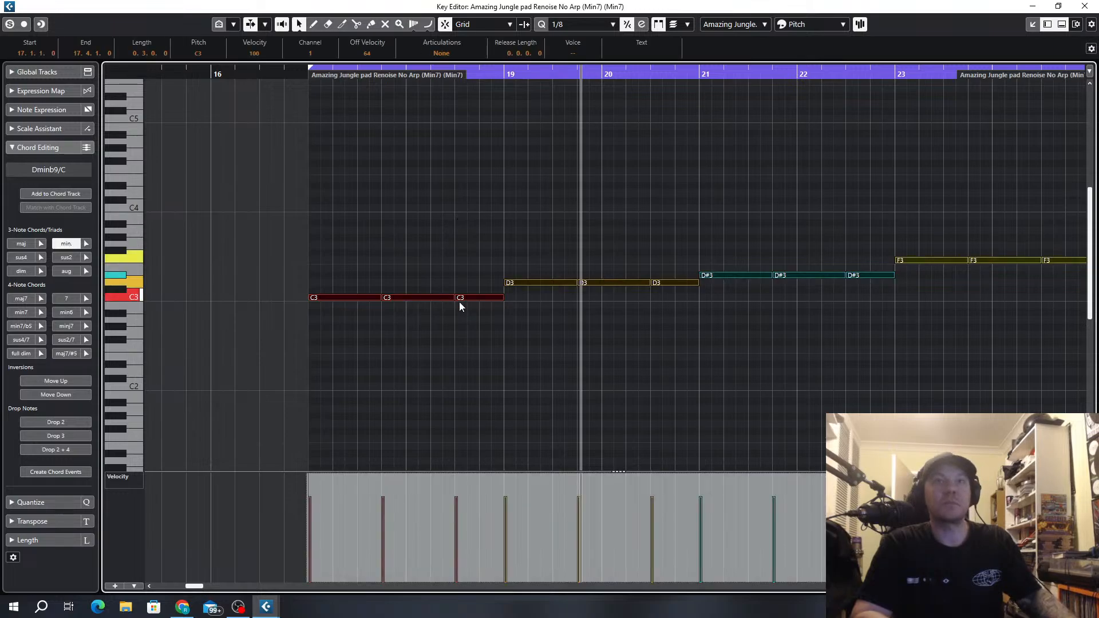
{"action": "left_click", "coordinate": [497, 297]}
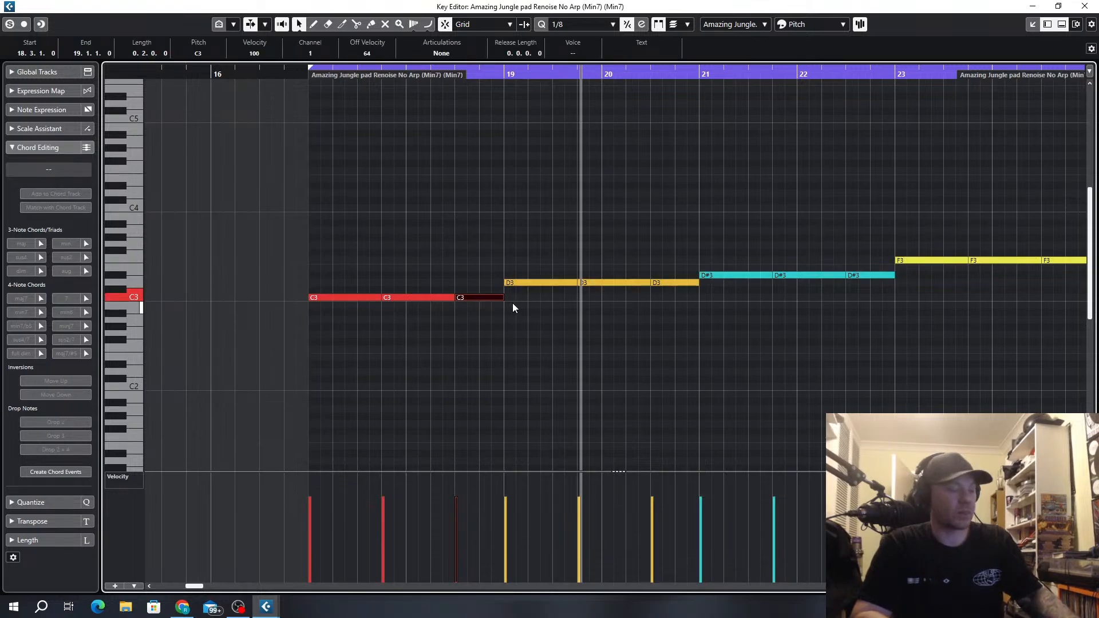
{"action": "key", "text": "ctrl+a"}
{"action": "left_click_drag", "start_coordinate": [502, 297], "coordinate": [480, 298]}
{"action": "left_click", "coordinate": [476, 247]}
{"action": "key", "text": "ctrl+a"}
{"action": "left_click", "coordinate": [479, 262]}
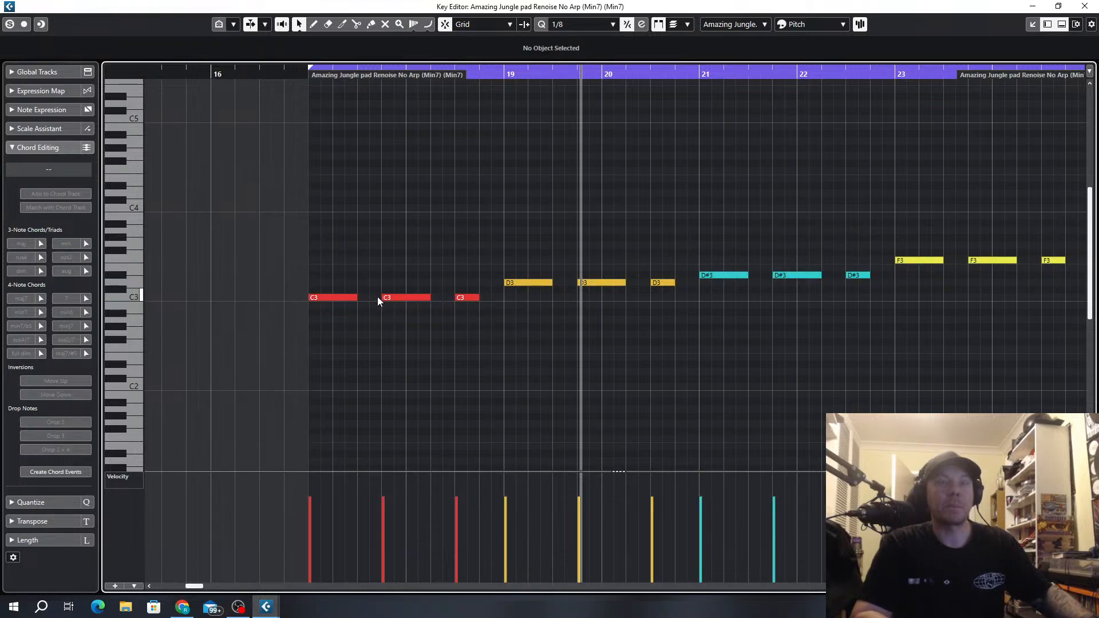
Rework the C3 notes in bars 17 and 18 into five consecutive notes of one and a half beats each.
{"action": "left_click", "coordinate": [394, 297]}
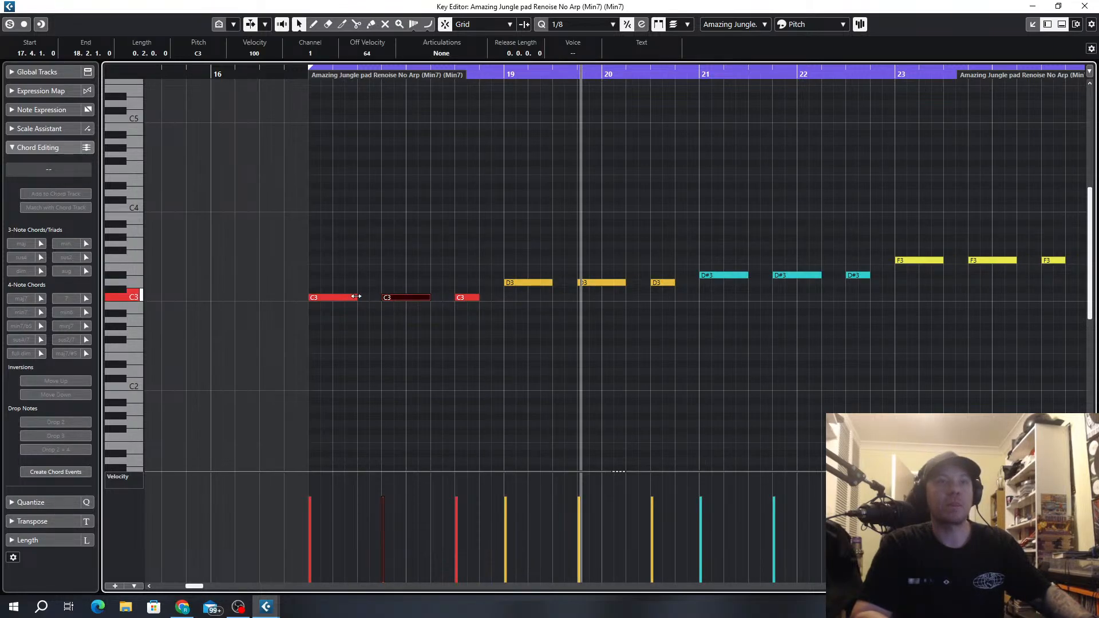
{"action": "left_click_drag", "start_coordinate": [356, 298], "coordinate": [382, 297]}
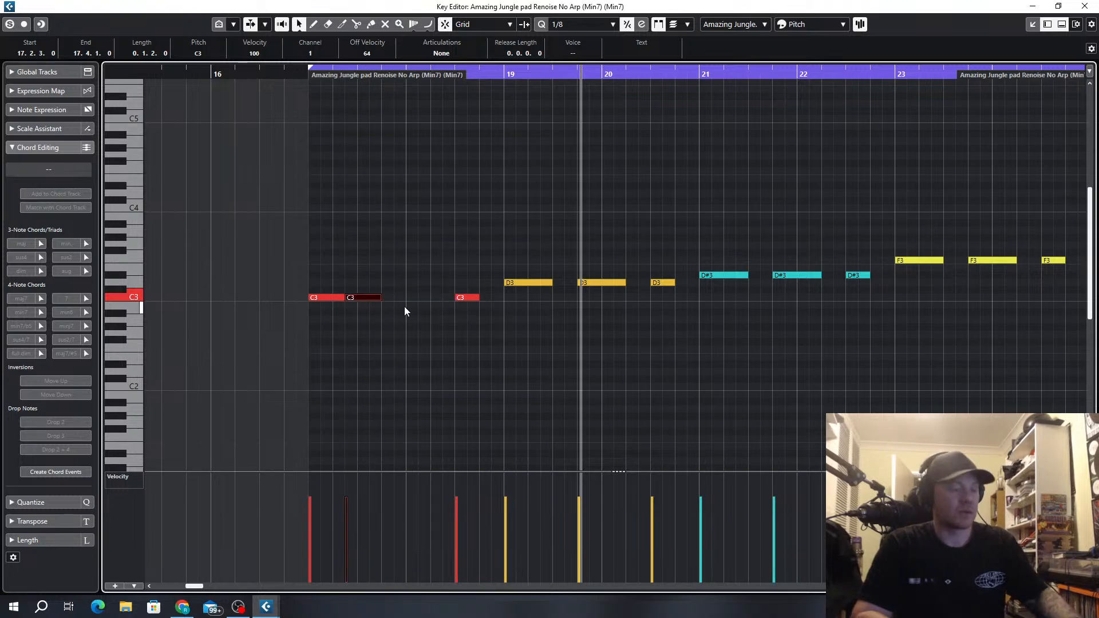
{"action": "key", "text": "alt+d"}
{"action": "key", "text": "alt+d"}
{"action": "key", "text": "space"}
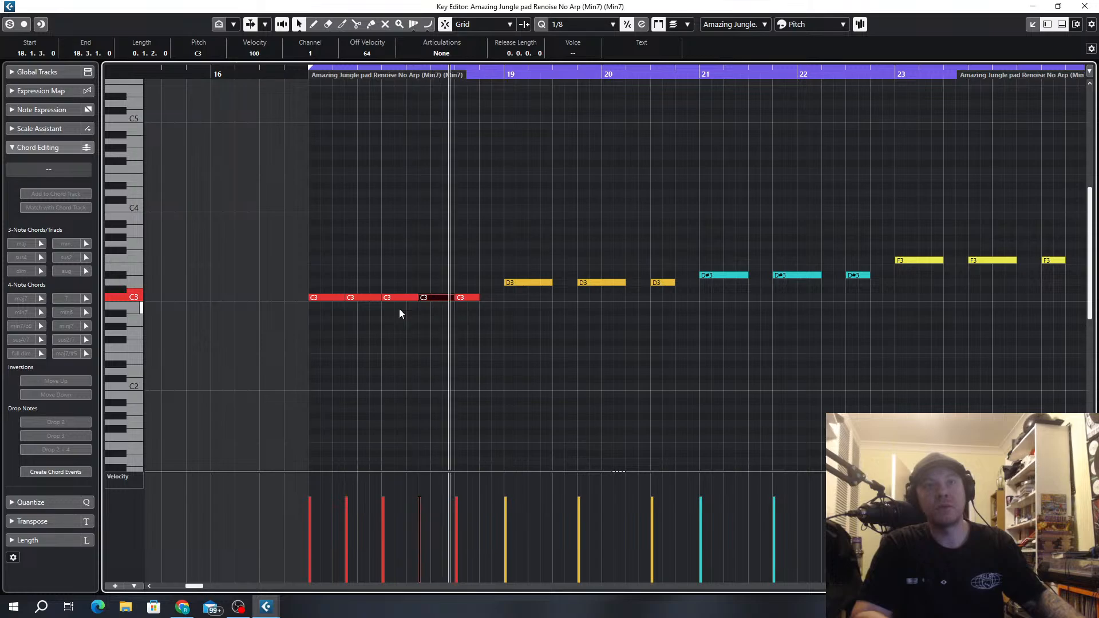
{"action": "left_click", "coordinate": [478, 297]}
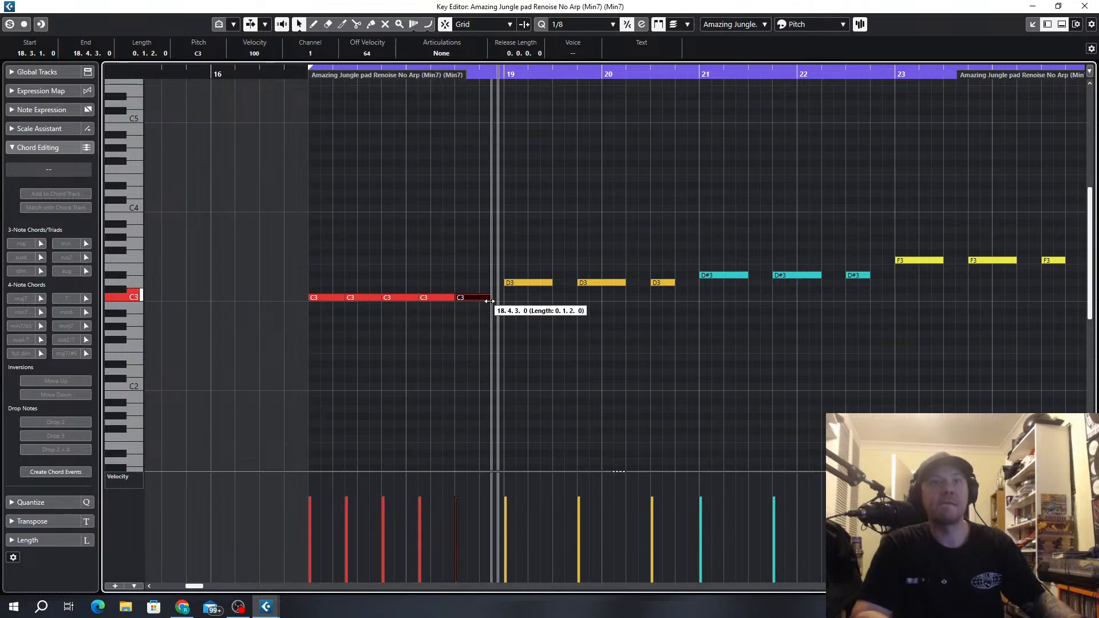
Replace the notes after bar 19 with copies of the five-note pattern on D3, F3 and F#3 at bars 19, 21 and 23.
{"action": "scroll", "coordinate": [552, 313], "scroll_direction": "down", "scroll_amount": 3}
{"action": "left_click_drag", "start_coordinate": [737, 241], "coordinate": [982, 255]}
{"action": "key", "text": "Delete"}
{"action": "scroll", "coordinate": [475, 303], "scroll_direction": "up", "scroll_amount": 3}
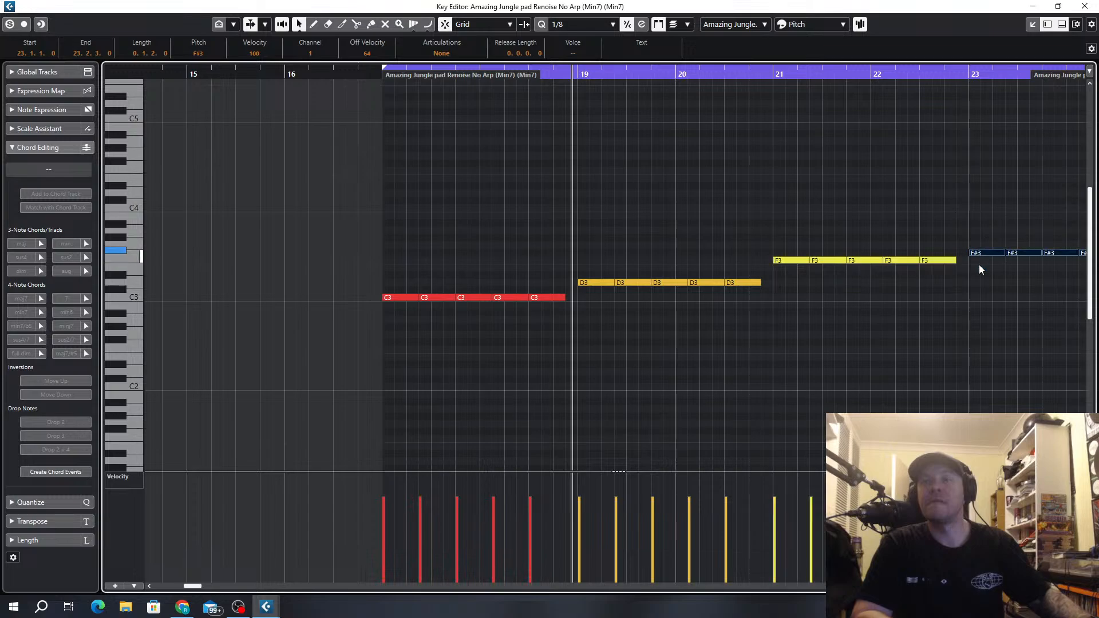
{"action": "scroll", "coordinate": [946, 280], "scroll_direction": "down", "scroll_amount": 3}
Check the root notes of the original jungle pad part in the Key Editor, then close it.
{"action": "left_click", "coordinate": [1093, 3]}
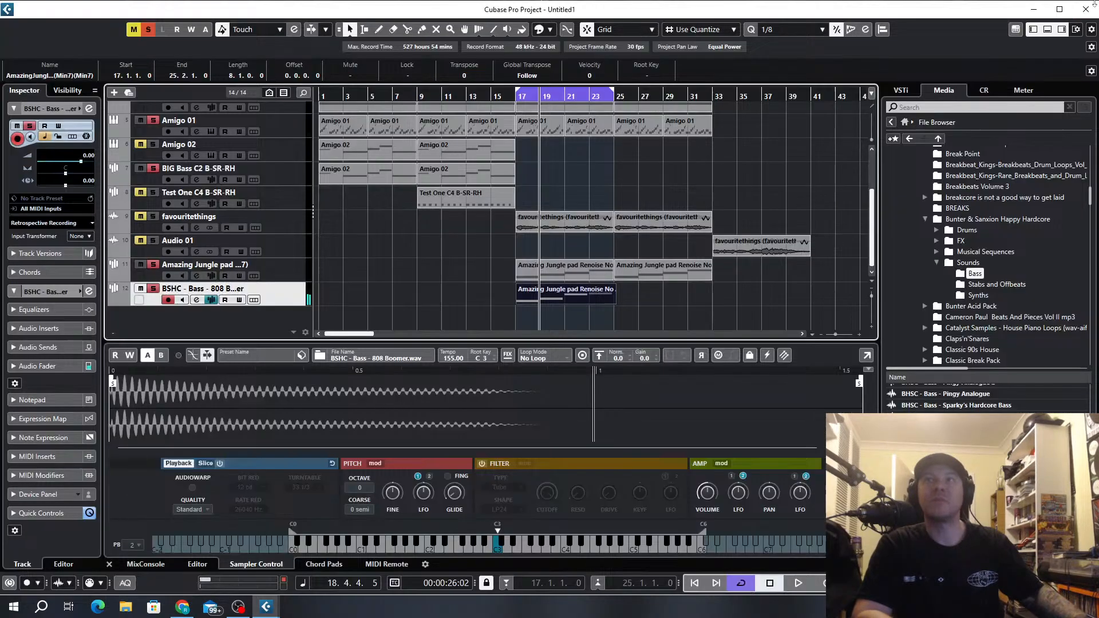
{"action": "double_click", "coordinate": [576, 272]}
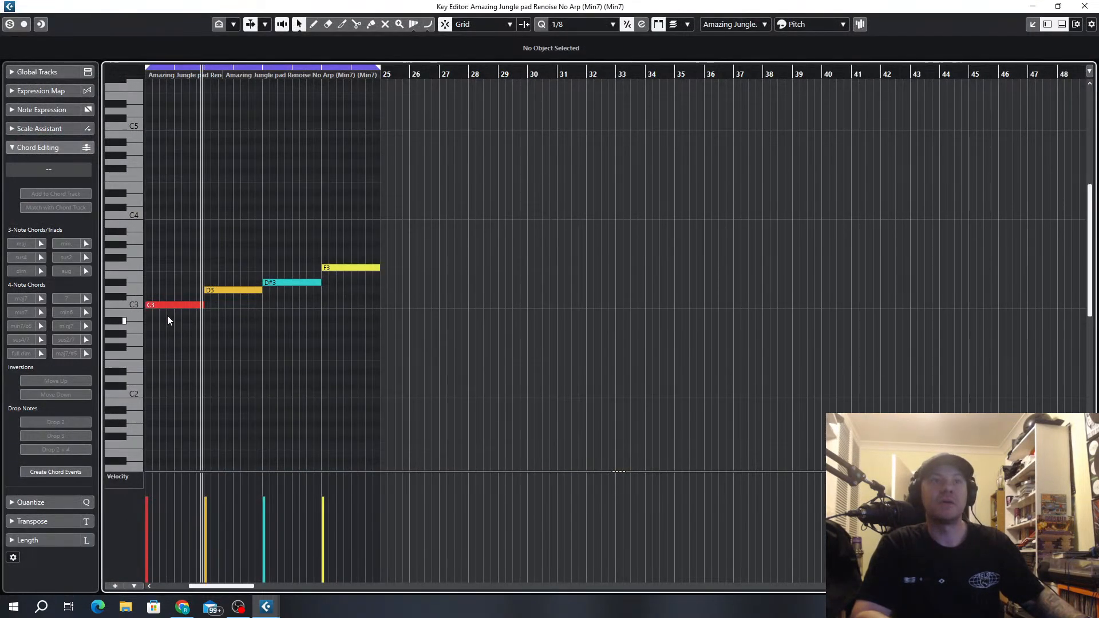
{"action": "left_click", "coordinate": [1078, 8]}
Reopen the bass part and lower the bar 21 group to D#3 and the bar 23 group to F3.
{"action": "double_click", "coordinate": [546, 300]}
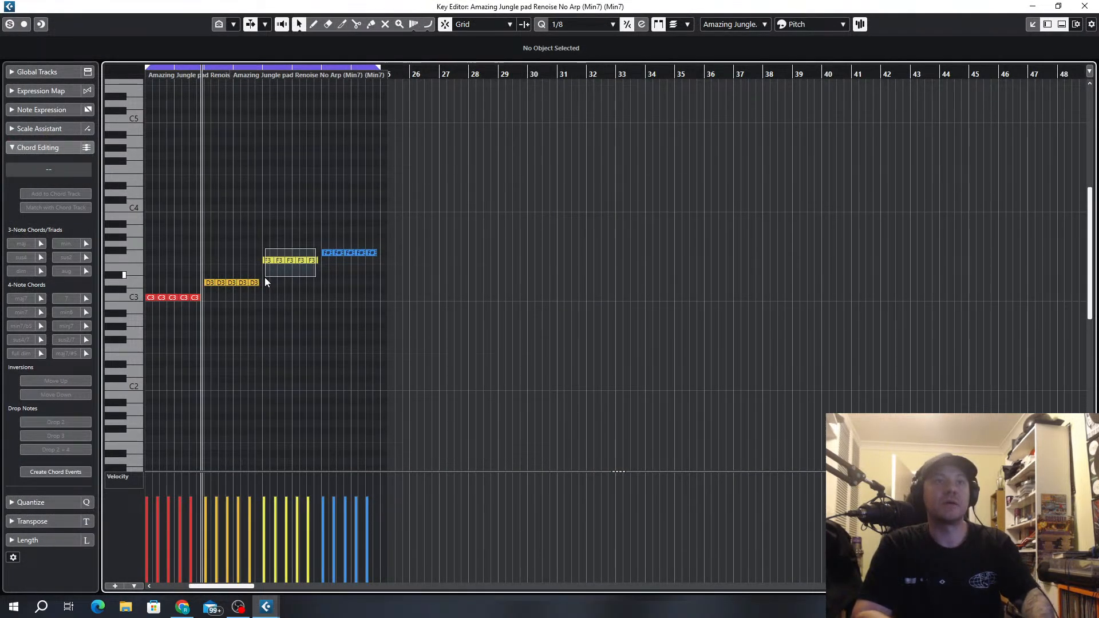
{"action": "left_click_drag", "start_coordinate": [265, 279], "coordinate": [265, 279]}
{"action": "key", "text": "Down"}
{"action": "key", "text": "Down"}
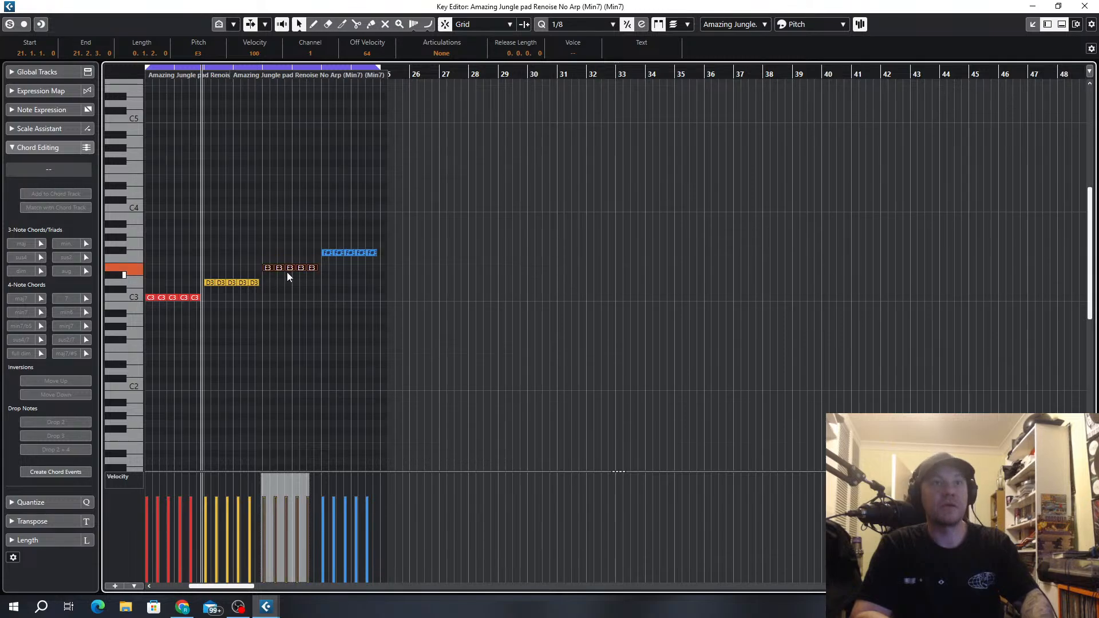
{"action": "left_click_drag", "start_coordinate": [388, 235], "coordinate": [319, 267]}
{"action": "key", "text": "Down"}
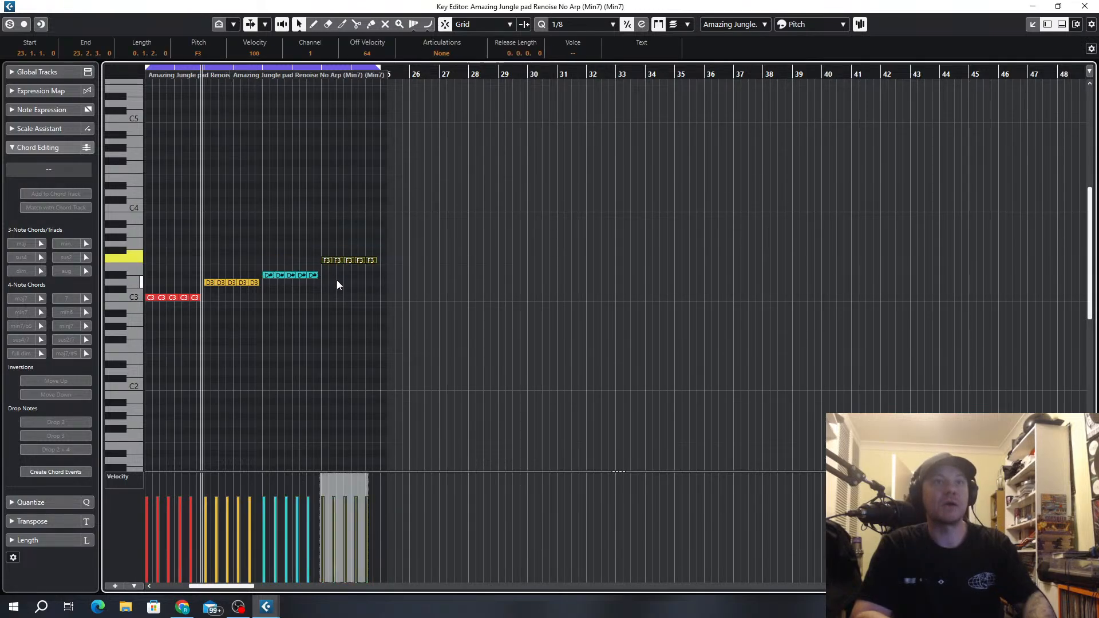
Raise the fourth note of the first three groups by two semitones, to D3, E3 and F3 respectively.
{"action": "key", "text": "h"}
{"action": "key", "text": "h"}
{"action": "key", "text": "h"}
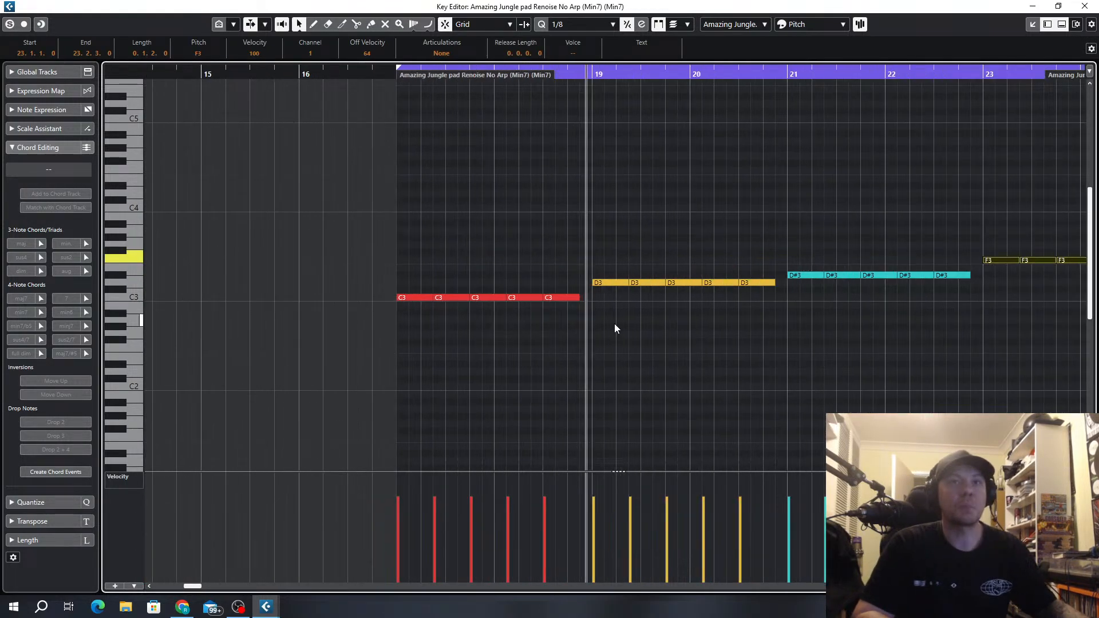
{"action": "left_click", "coordinate": [520, 298]}
{"action": "key", "text": "Up"}
{"action": "key", "text": "Up"}
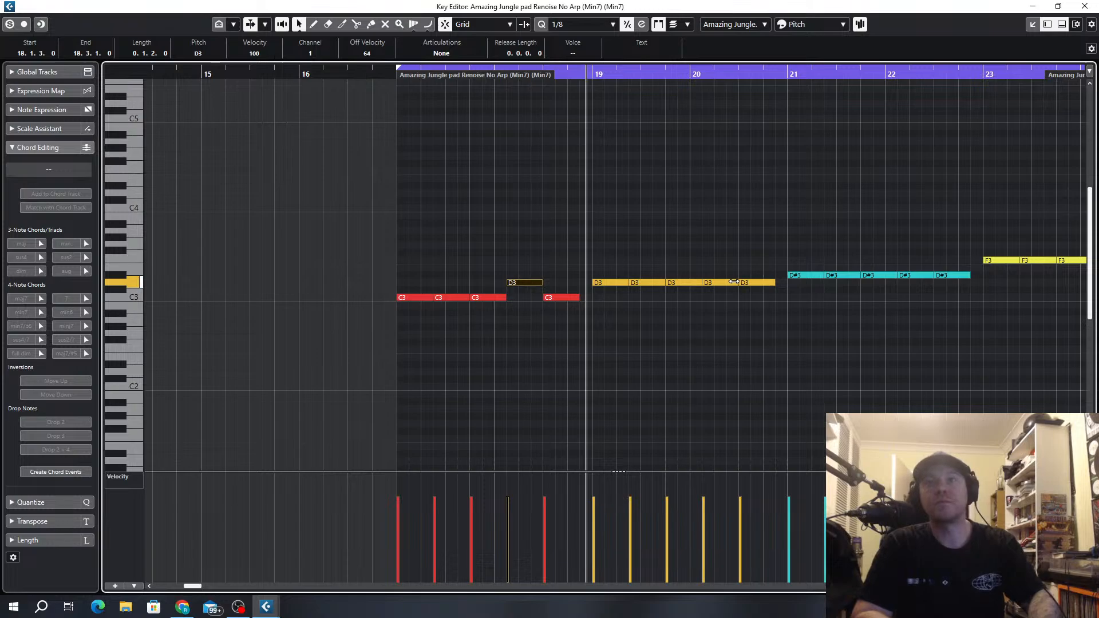
{"action": "left_click", "coordinate": [923, 277]}
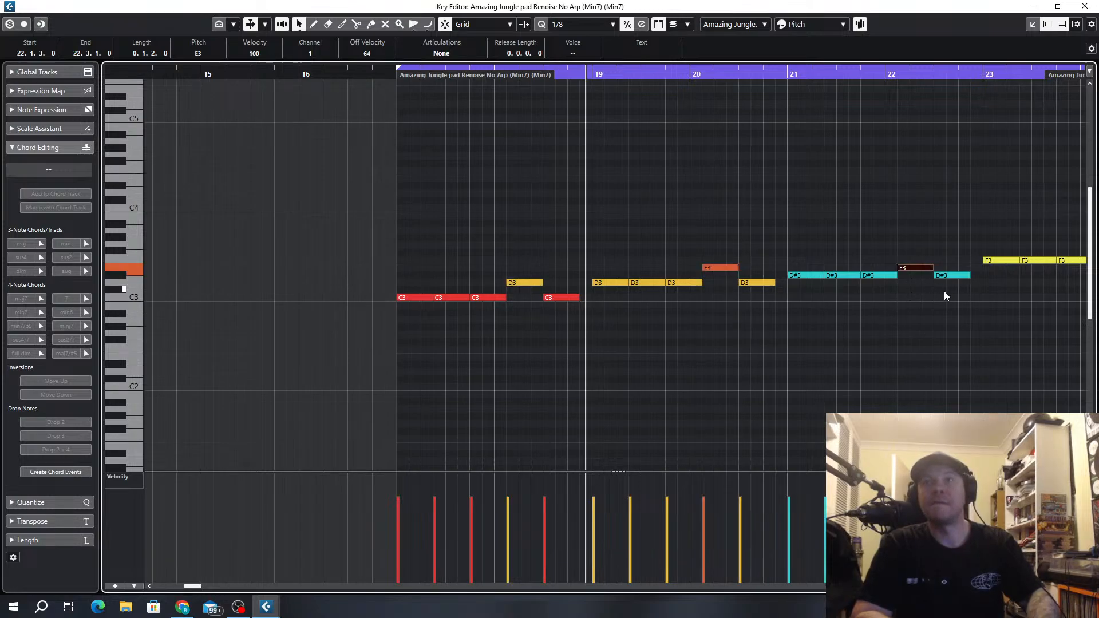
{"action": "key", "text": "Up"}
{"action": "key", "text": "Up"}
Raise the fourth note of the last group, in bar 24, to G3 and play the bassline.
{"action": "left_click", "coordinate": [1069, 261]}
{"action": "key", "text": "Up"}
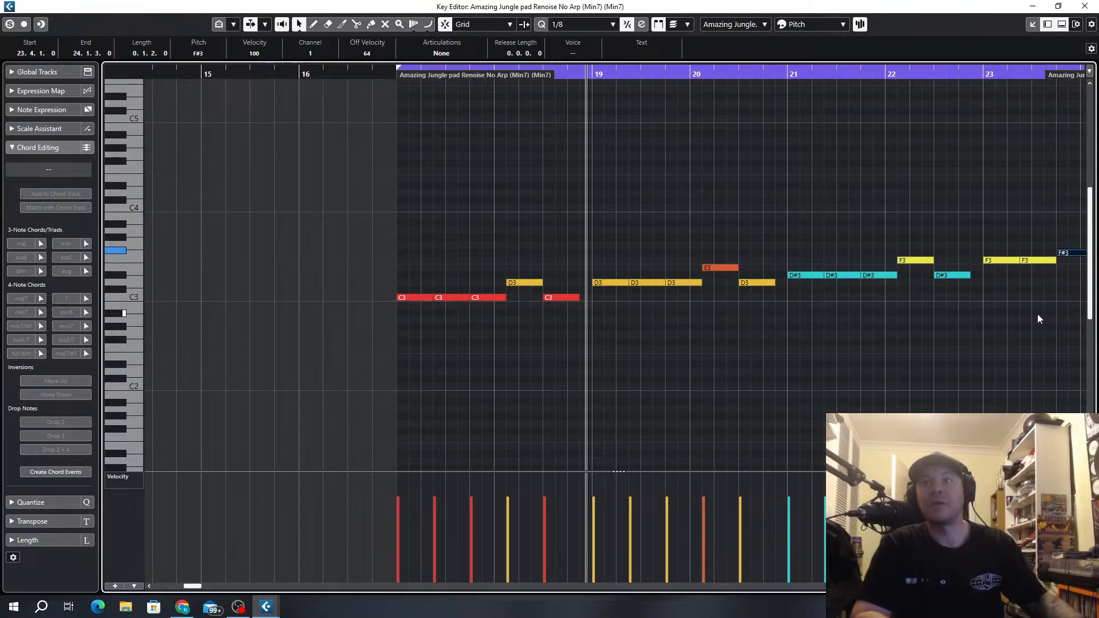
{"action": "scroll", "coordinate": [1038, 314], "scroll_direction": "right", "scroll_amount": 3}
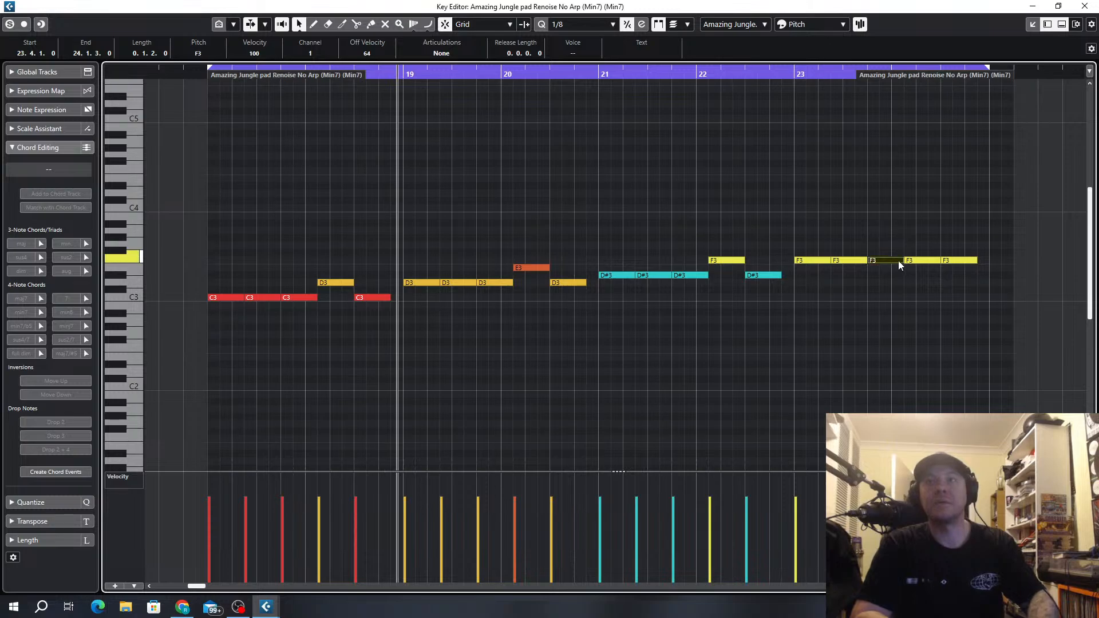
{"action": "key", "text": "Down"}
{"action": "key", "text": "Right"}
{"action": "key", "text": "Up"}
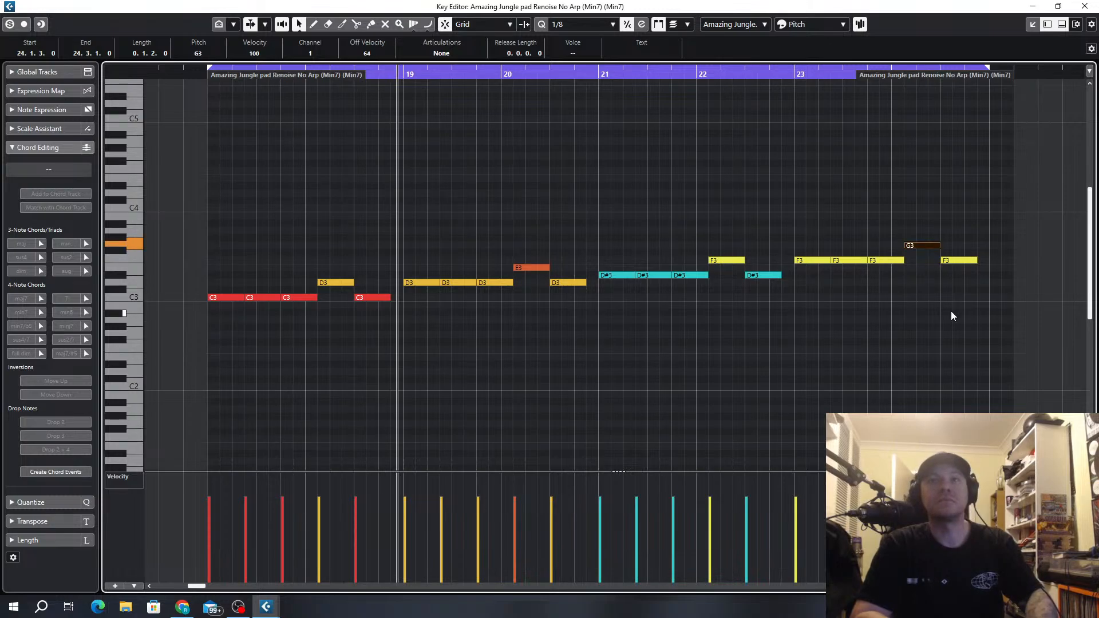
{"action": "key", "text": "space"}
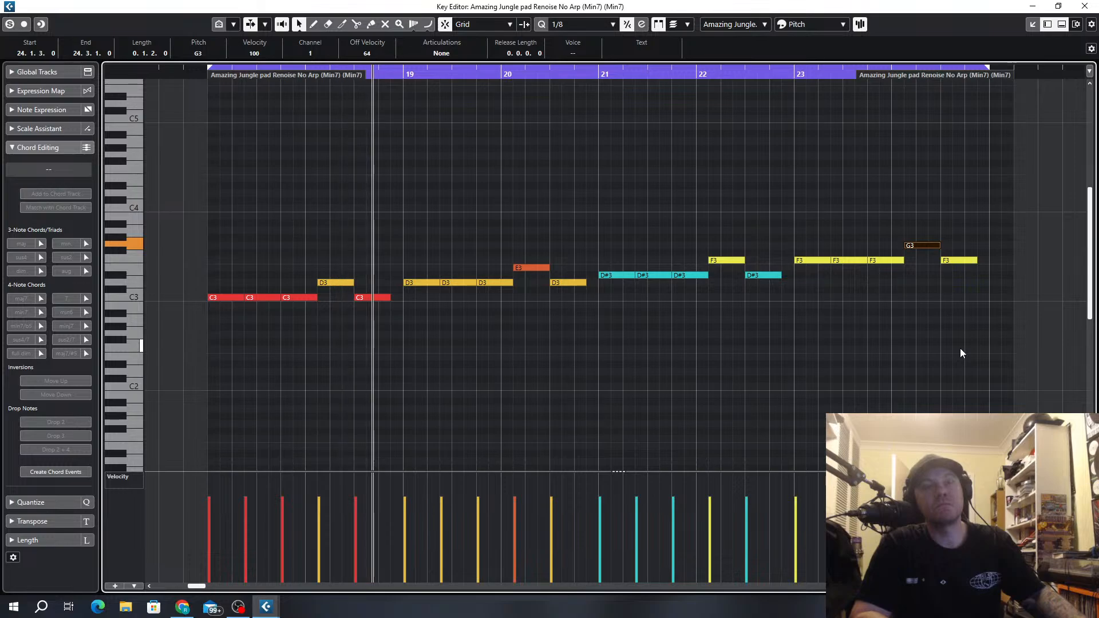
During playback, raise the fourth notes in bars 18, 20 and 22 to E3, F#3 and G3.
{"action": "left_click", "coordinate": [340, 282]}
{"action": "key", "text": "Up"}
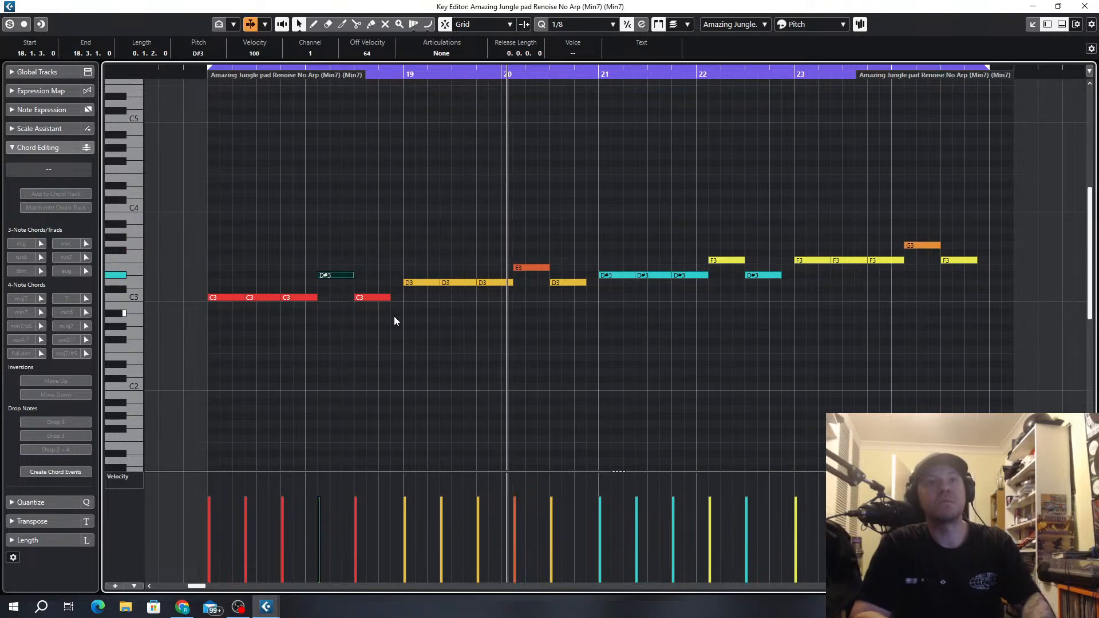
{"action": "key", "text": "Up"}
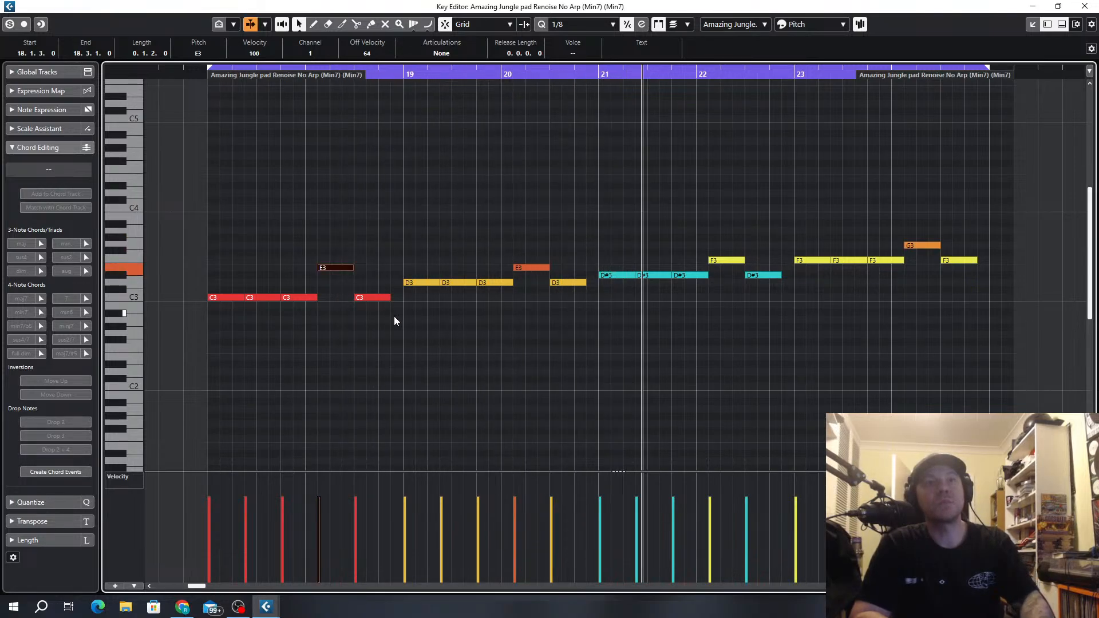
{"action": "left_click", "coordinate": [529, 268]}
{"action": "key", "text": "Up"}
{"action": "key", "text": "Up"}
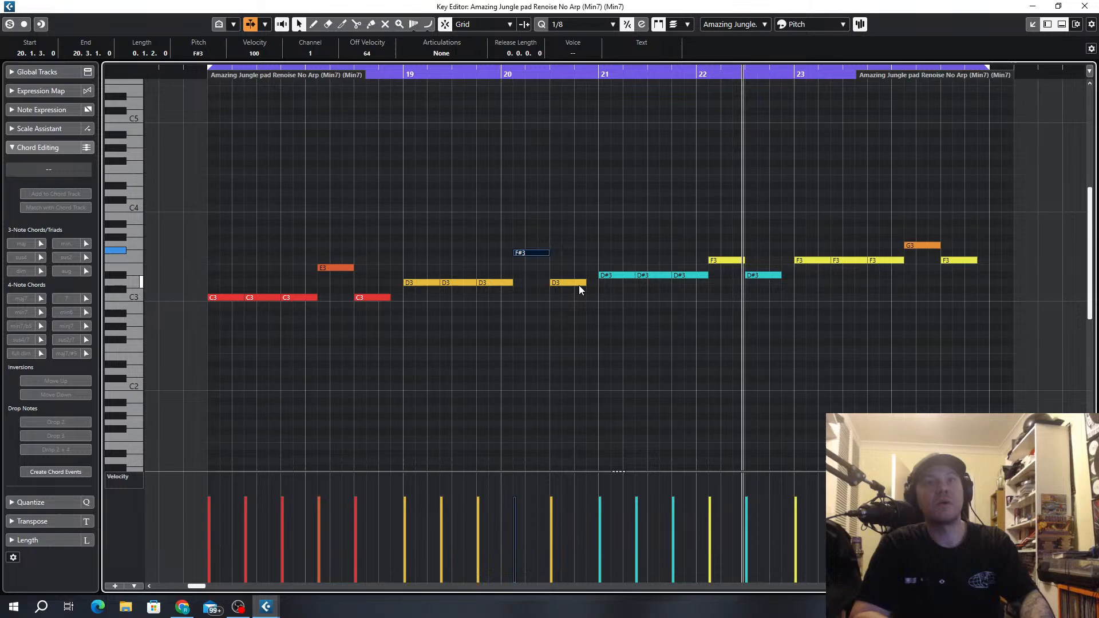
{"action": "left_click", "coordinate": [726, 262]}
{"action": "key", "text": "Up"}
{"action": "key", "text": "Up"}
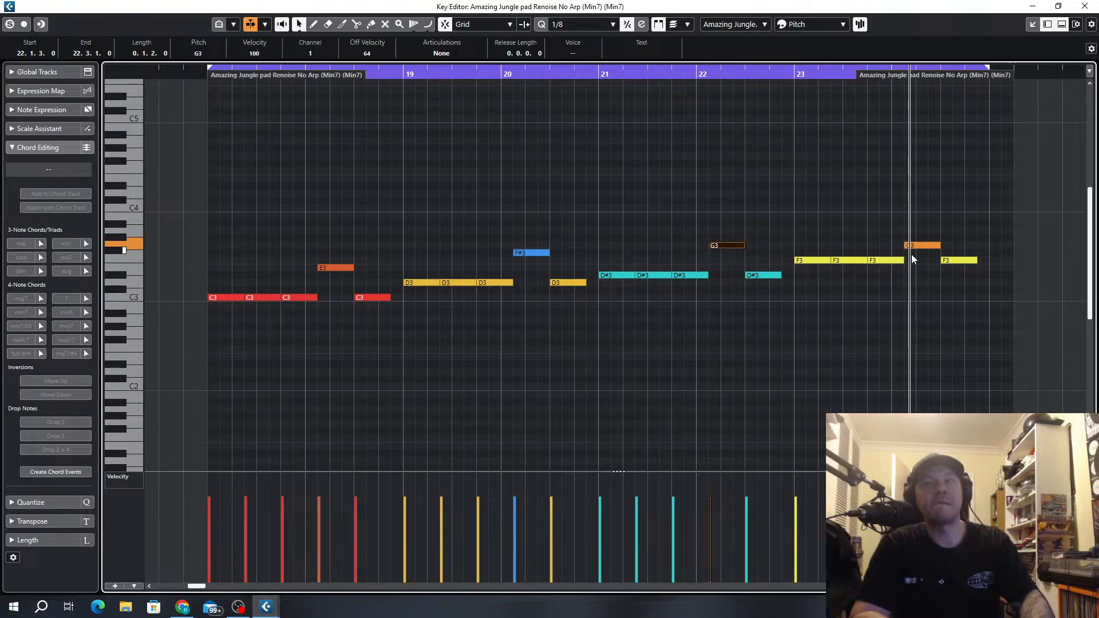
Raise the fourth note of the last bass group, in bar 24, to A3.
{"action": "left_click", "coordinate": [963, 260]}
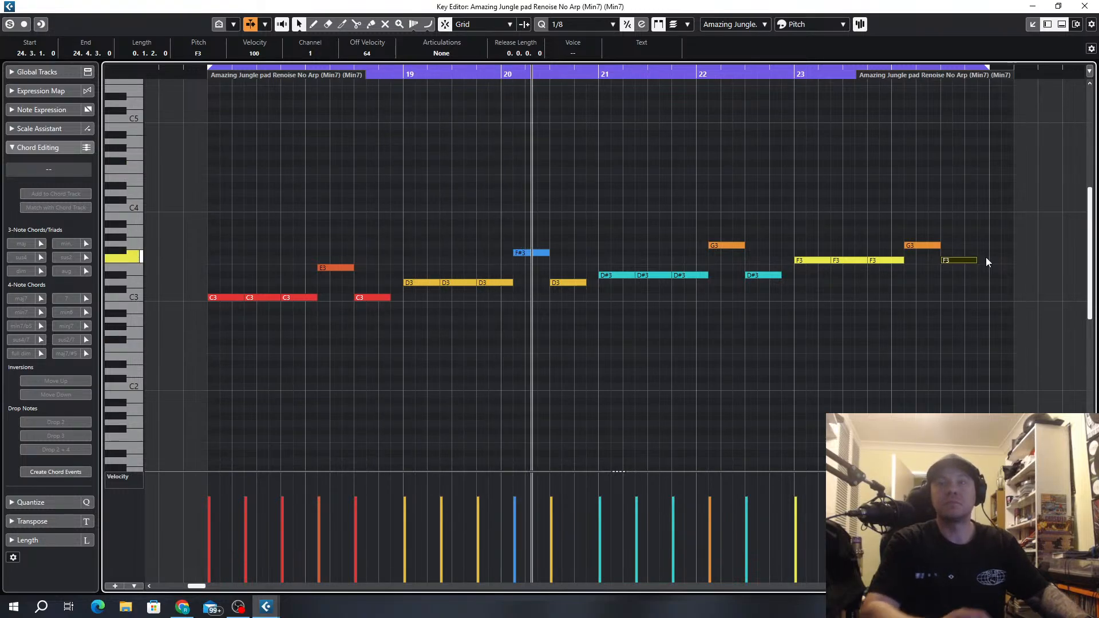
{"action": "left_click", "coordinate": [726, 247]}
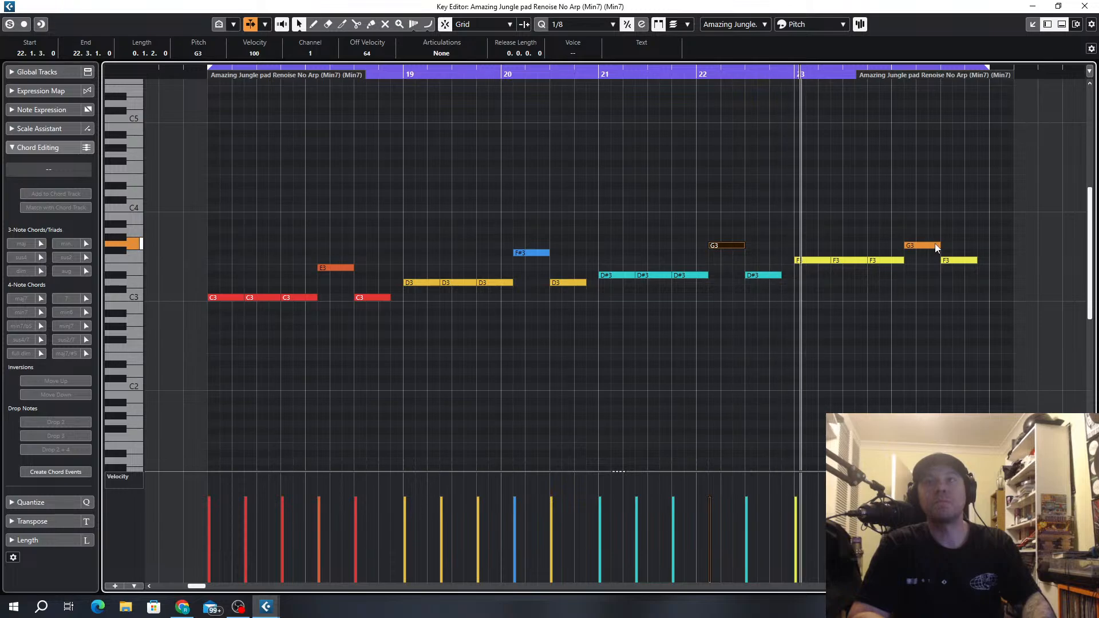
{"action": "left_click_drag", "start_coordinate": [930, 246], "coordinate": [929, 238]}
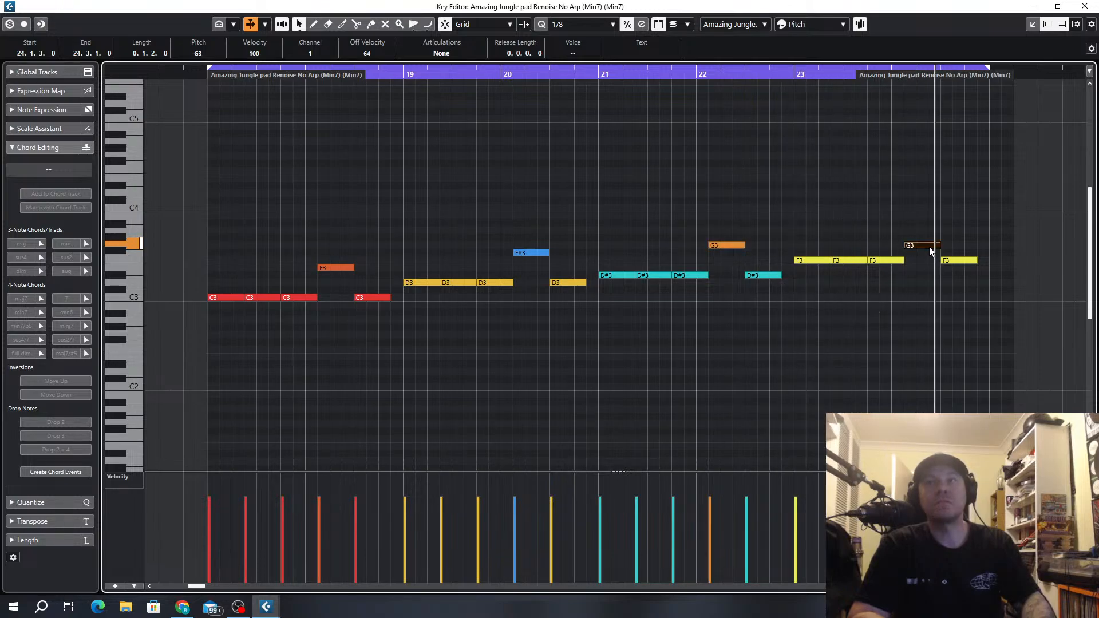
{"action": "key", "text": "Up"}
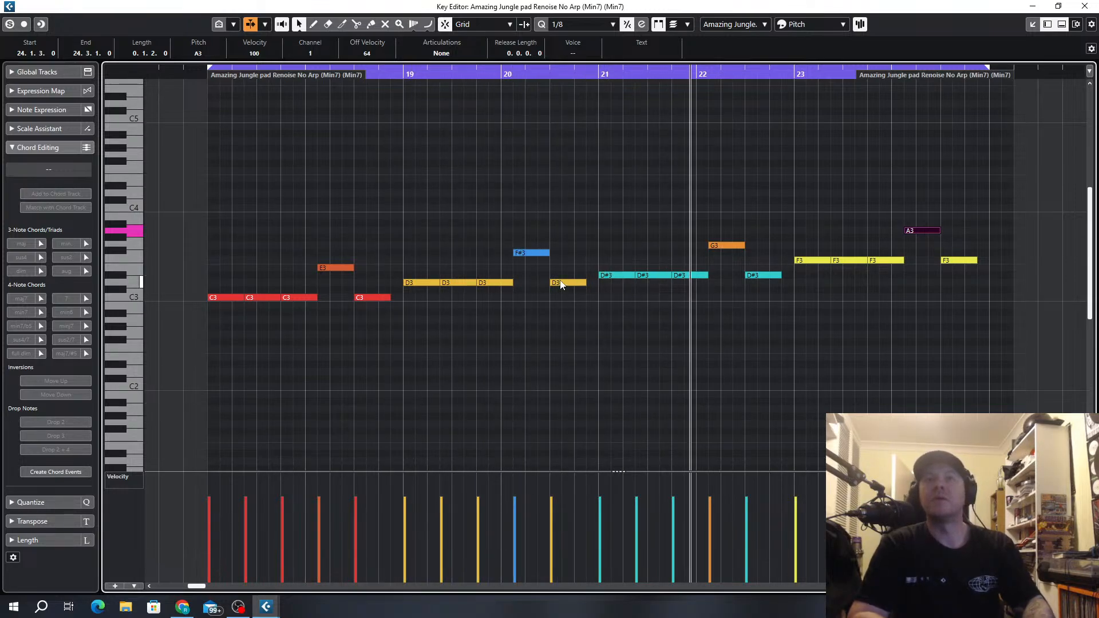
Lengthen the last note of each of the four bass groups to the end of its bar, ignoring the gaps.
{"action": "left_click_drag", "start_coordinate": [584, 283], "coordinate": [598, 283]}
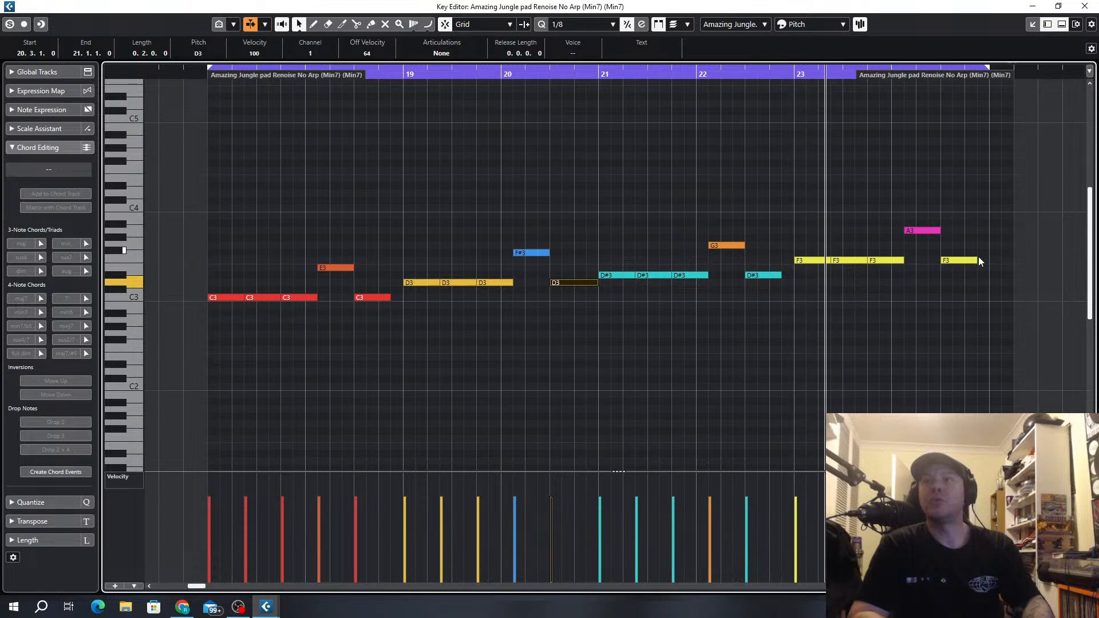
{"action": "left_click_drag", "start_coordinate": [975, 260], "coordinate": [983, 263]}
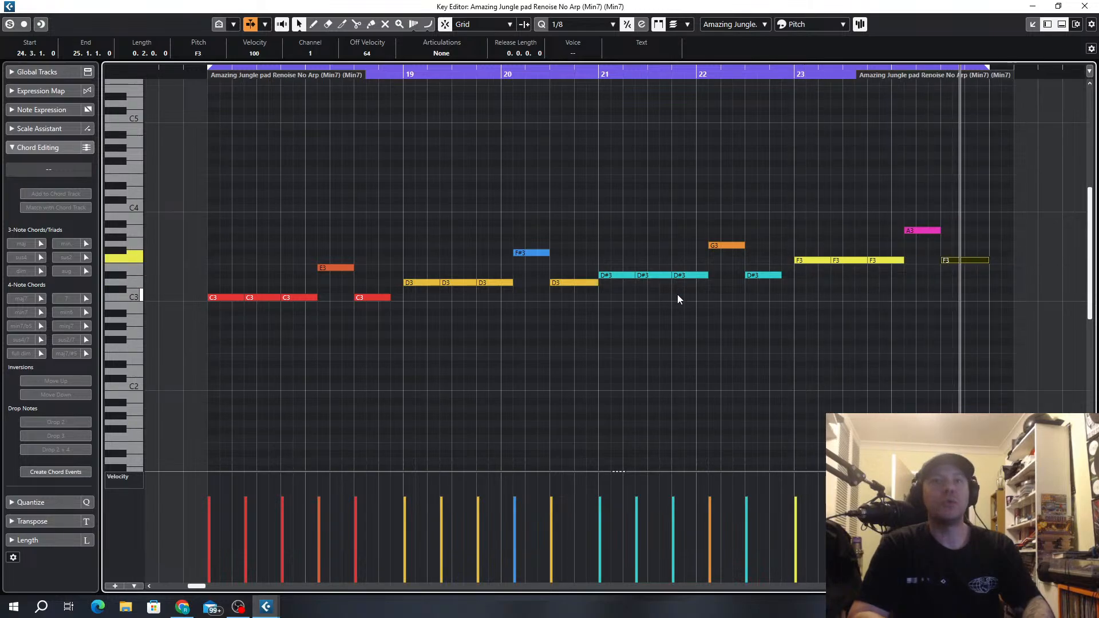
{"action": "left_click_drag", "start_coordinate": [390, 297], "coordinate": [403, 297]}
{"action": "left_click_drag", "start_coordinate": [781, 276], "coordinate": [794, 276]}
Close the bass note editor, hide the sampler controls and open the 808 bass track's channel settings.
{"action": "left_click", "coordinate": [1084, 7]}
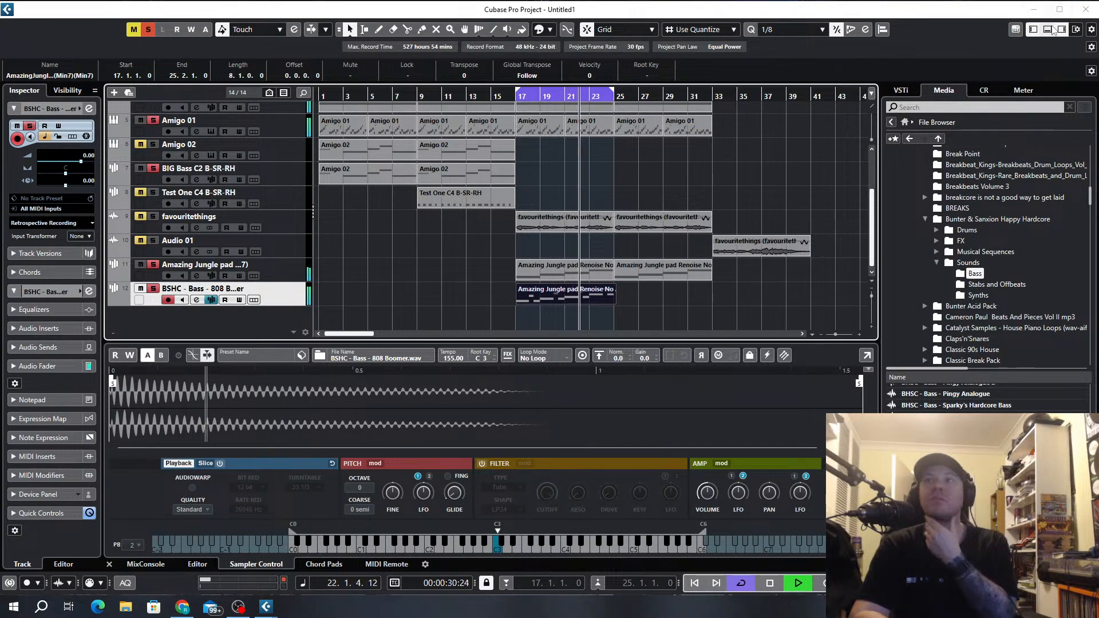
{"action": "left_click", "coordinate": [1047, 29]}
{"action": "left_click", "coordinate": [196, 395]}
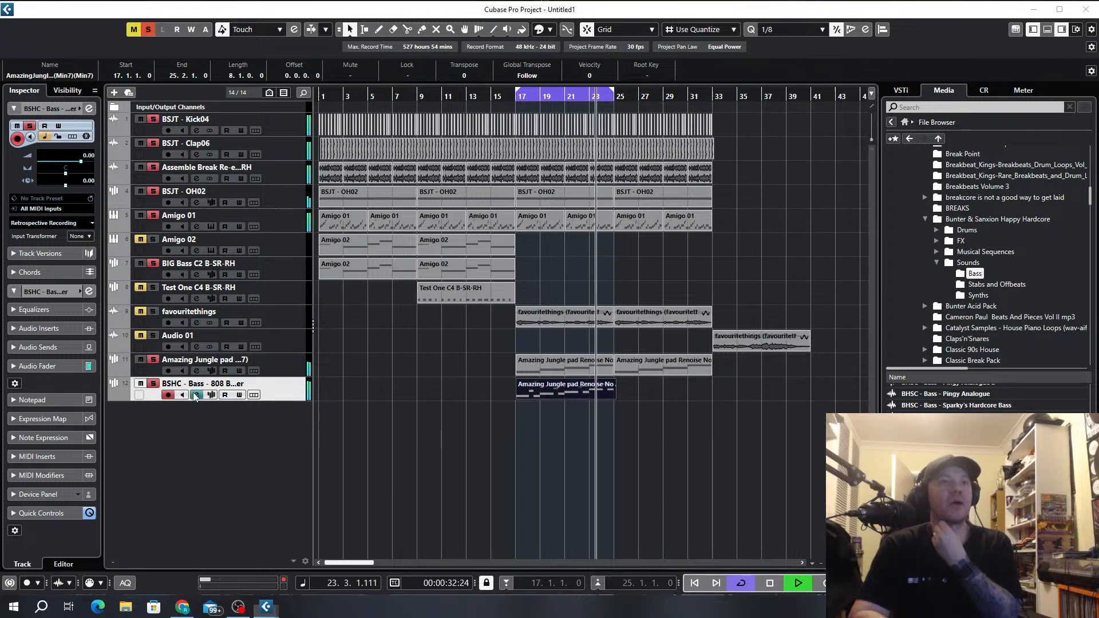
Try FilterFreak2 as the first insert on the 808 bass channel and browse its bass presets.
{"action": "left_click", "coordinate": [263, 184]}
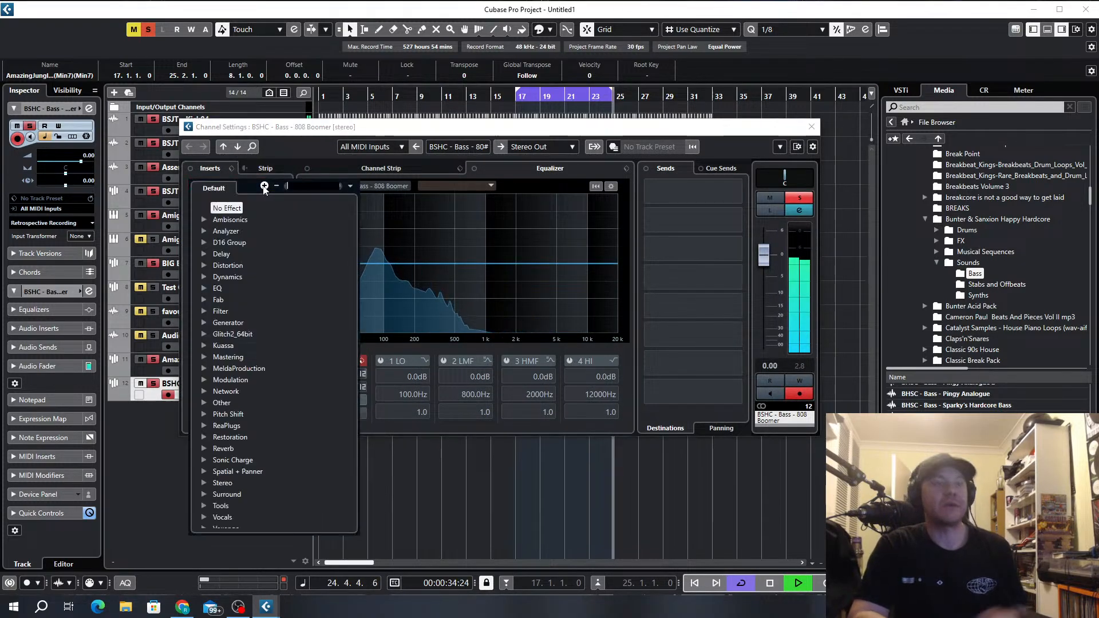
{"action": "type", "text": "ilt"}
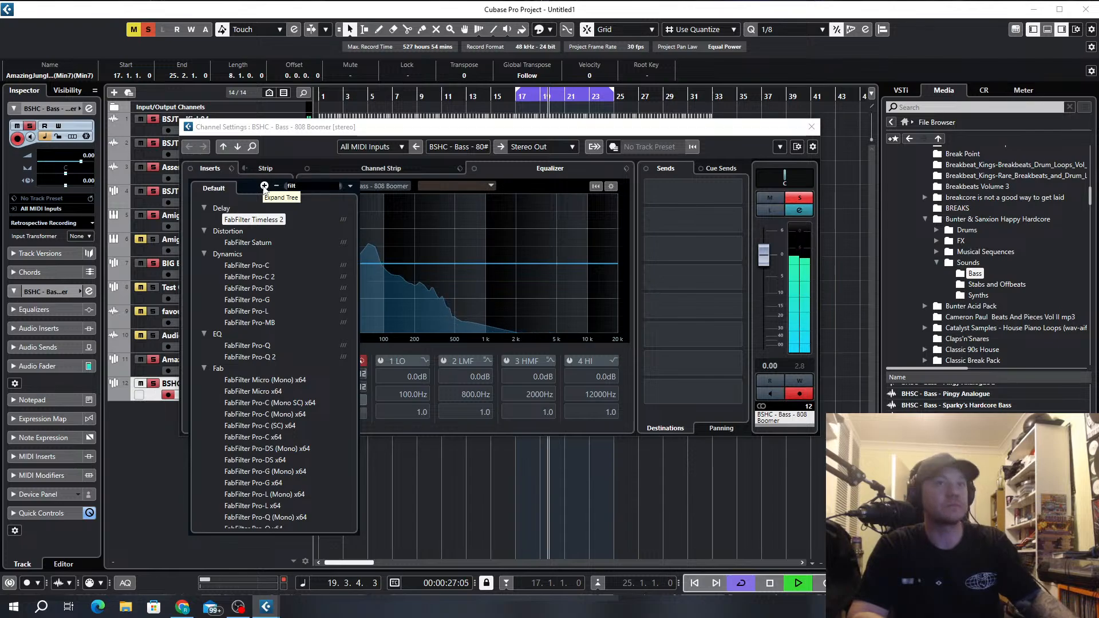
{"action": "type", "text": "er"}
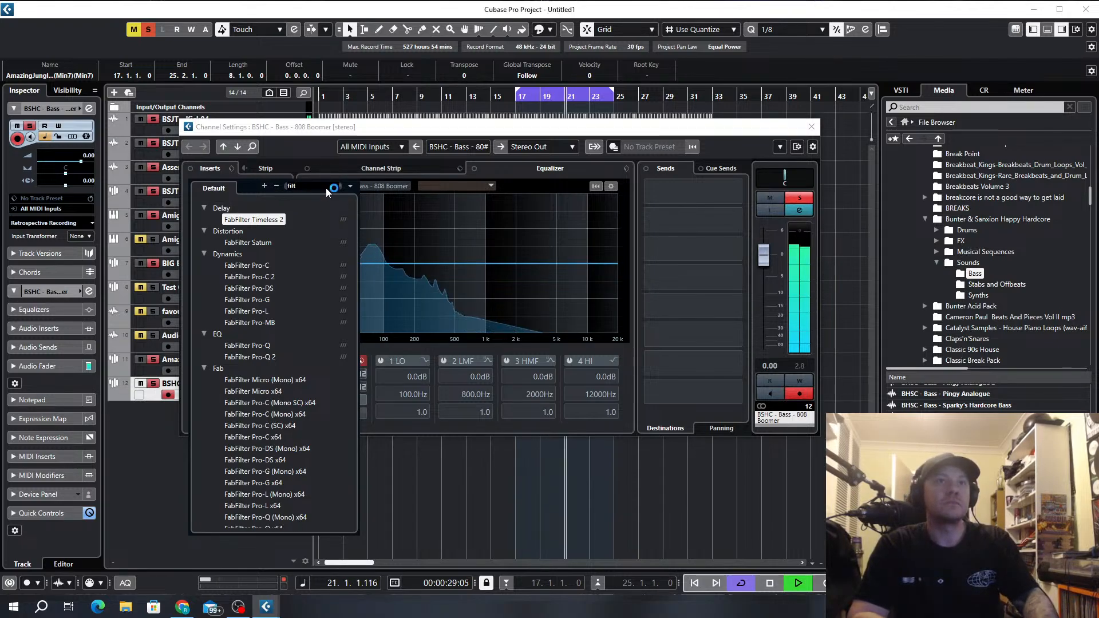
{"action": "type", "text": "freak"}
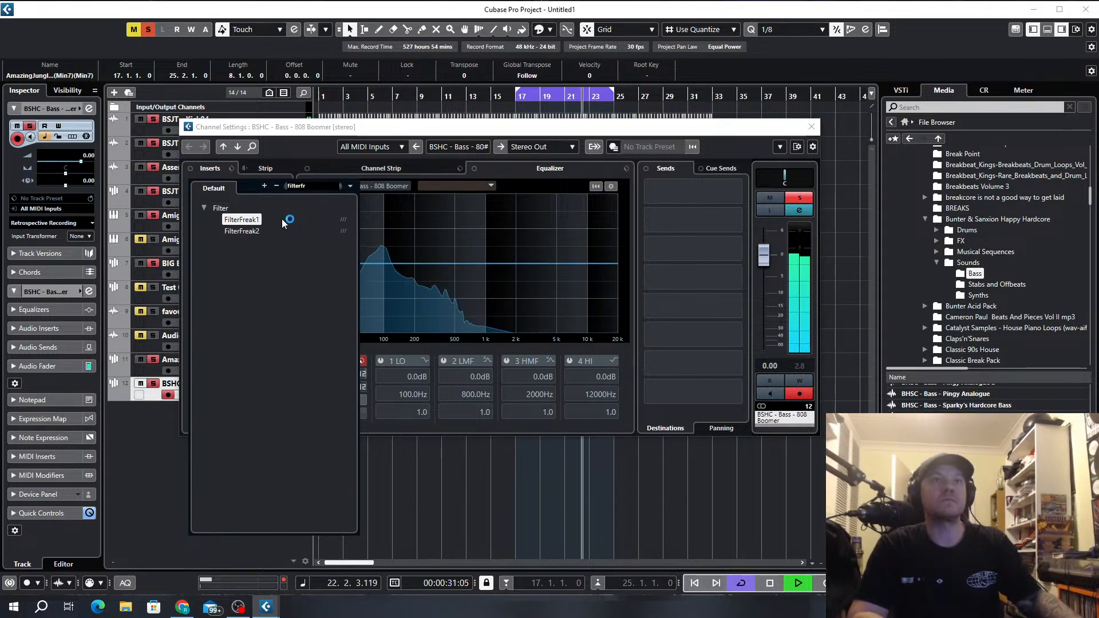
{"action": "double_click", "coordinate": [243, 231]}
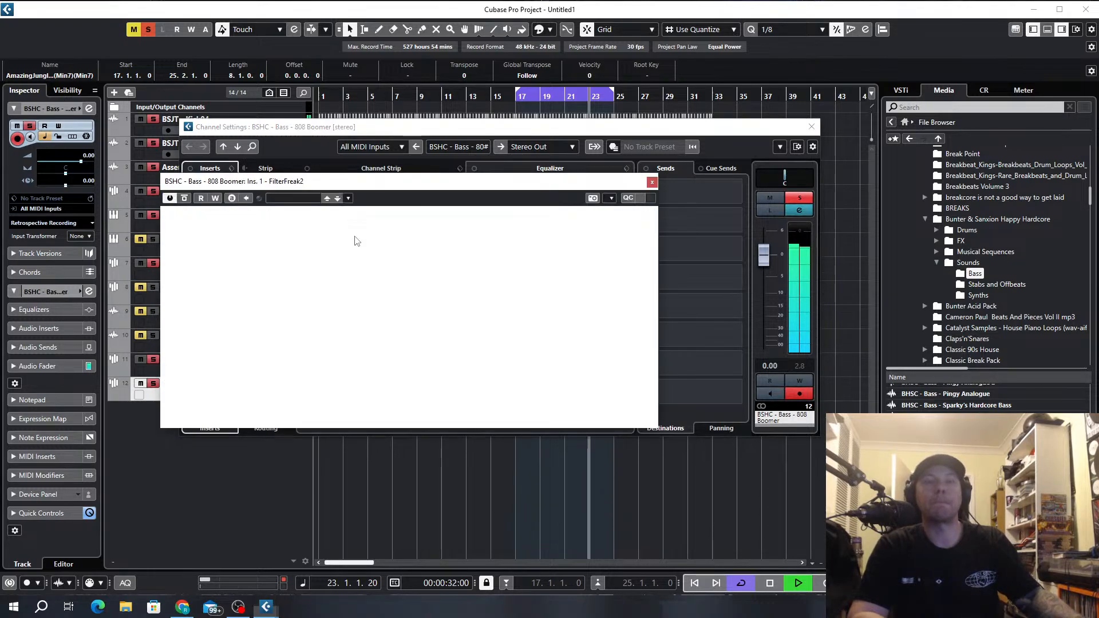
{"action": "left_click", "coordinate": [264, 215]}
{"action": "mouse_move", "coordinate": [266, 217]}
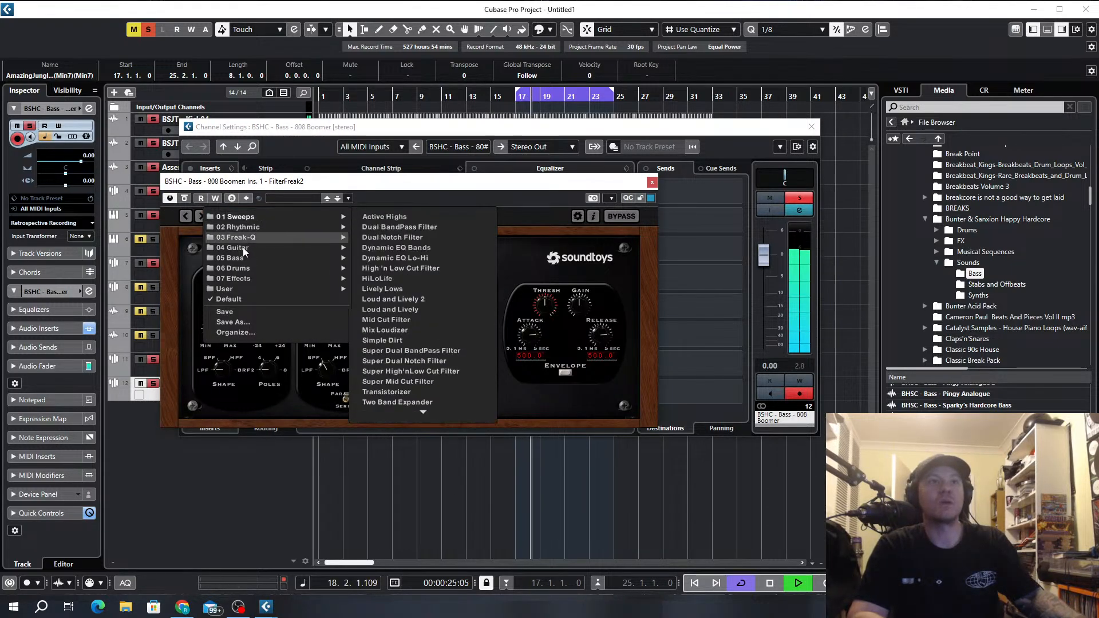
{"action": "mouse_move", "coordinate": [246, 258]}
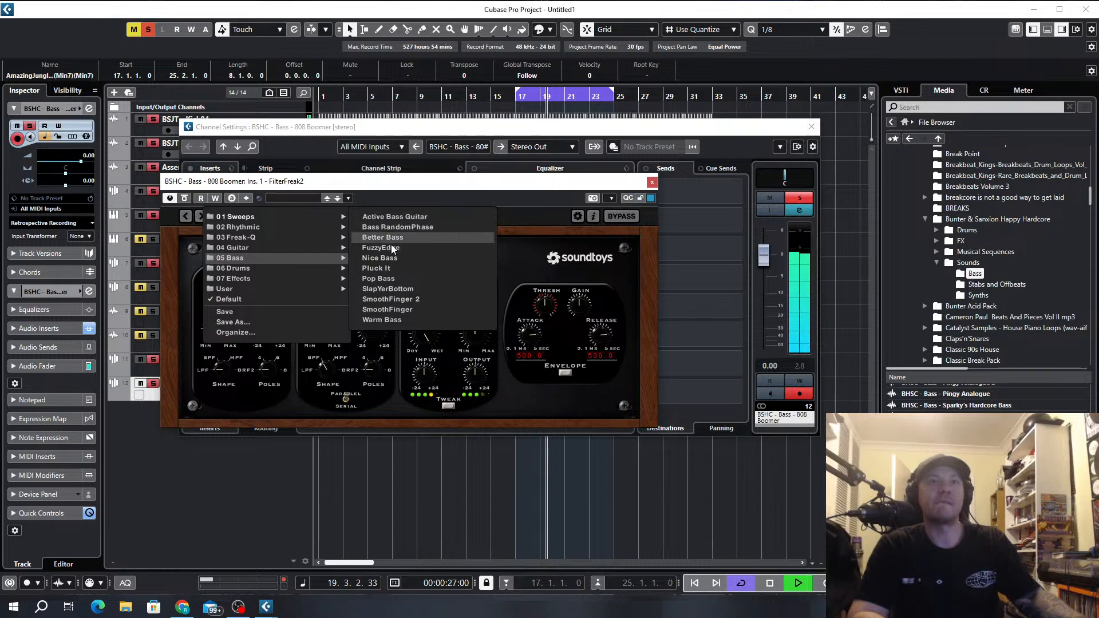
{"action": "left_click", "coordinate": [652, 182]}
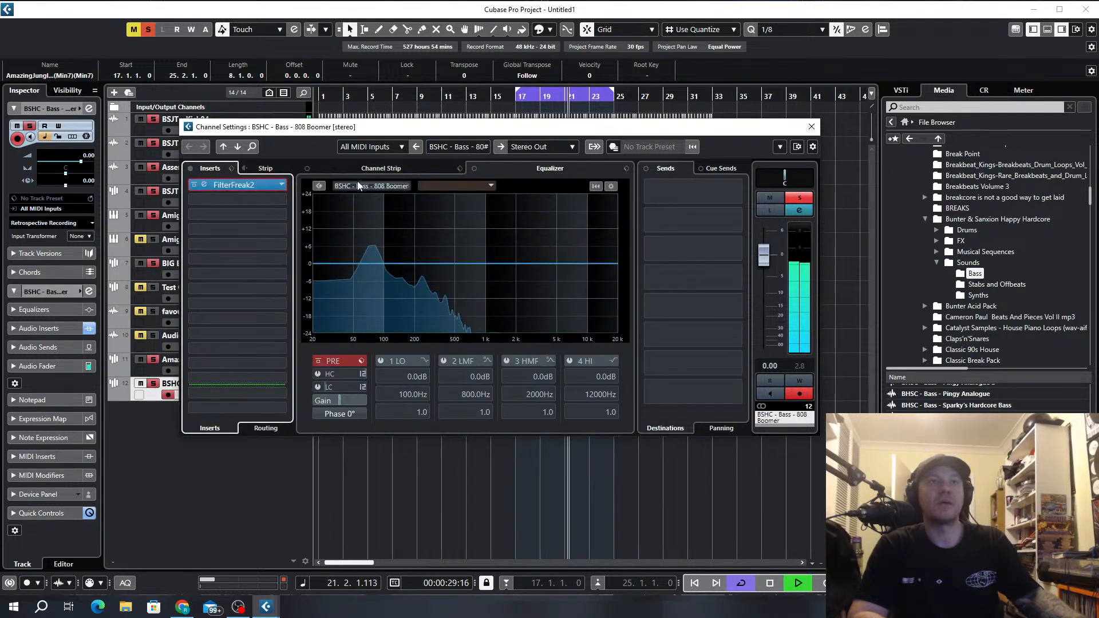
Load FilterFreak1 in the bass channel's first insert slot and choose its BassThickener preset.
{"action": "left_click", "coordinate": [292, 186]}
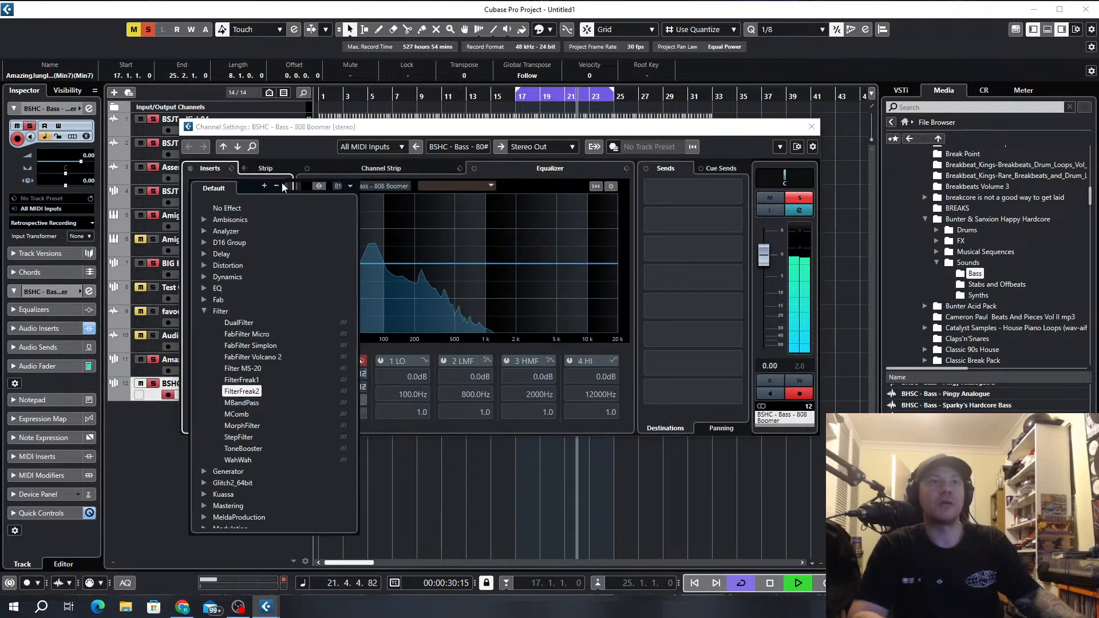
{"action": "left_click", "coordinate": [241, 381]}
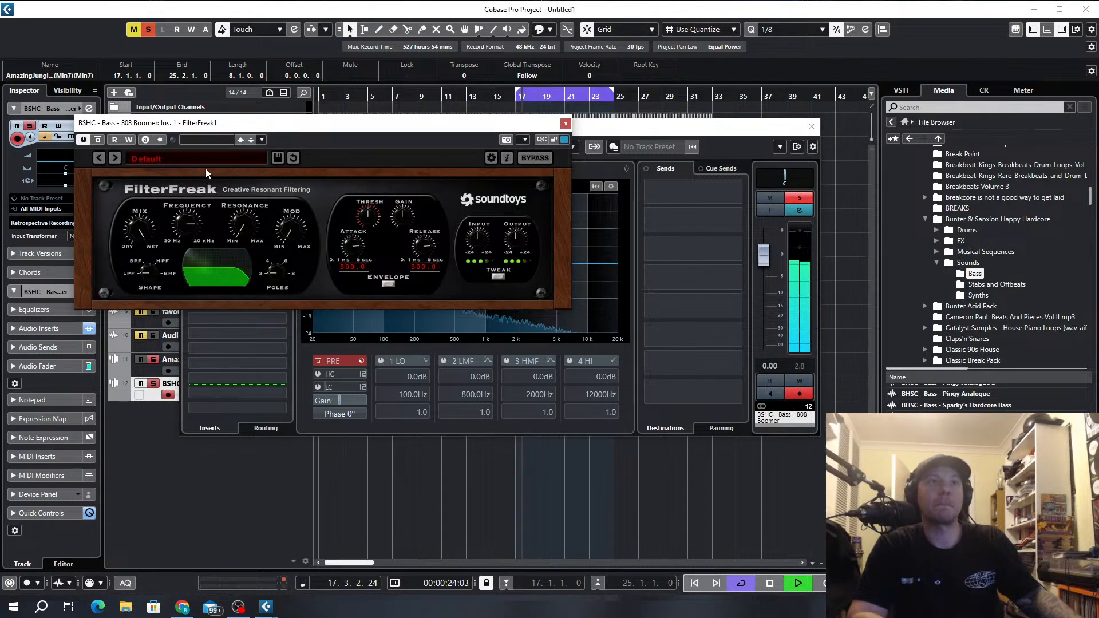
{"action": "left_click", "coordinate": [167, 157]}
{"action": "mouse_move", "coordinate": [149, 201]}
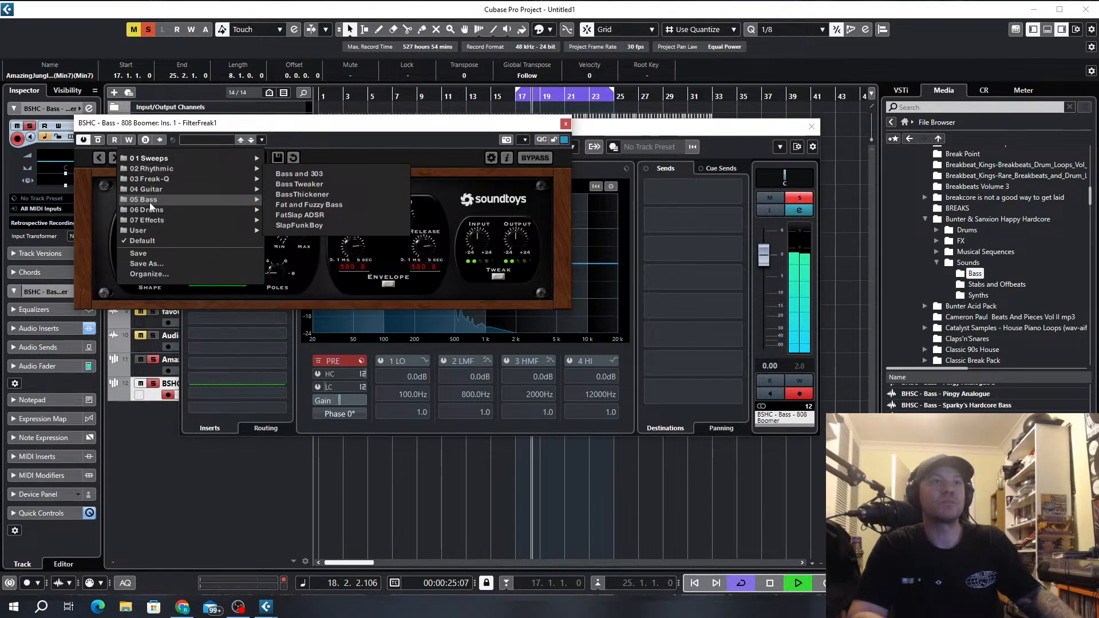
{"action": "left_click", "coordinate": [318, 185]}
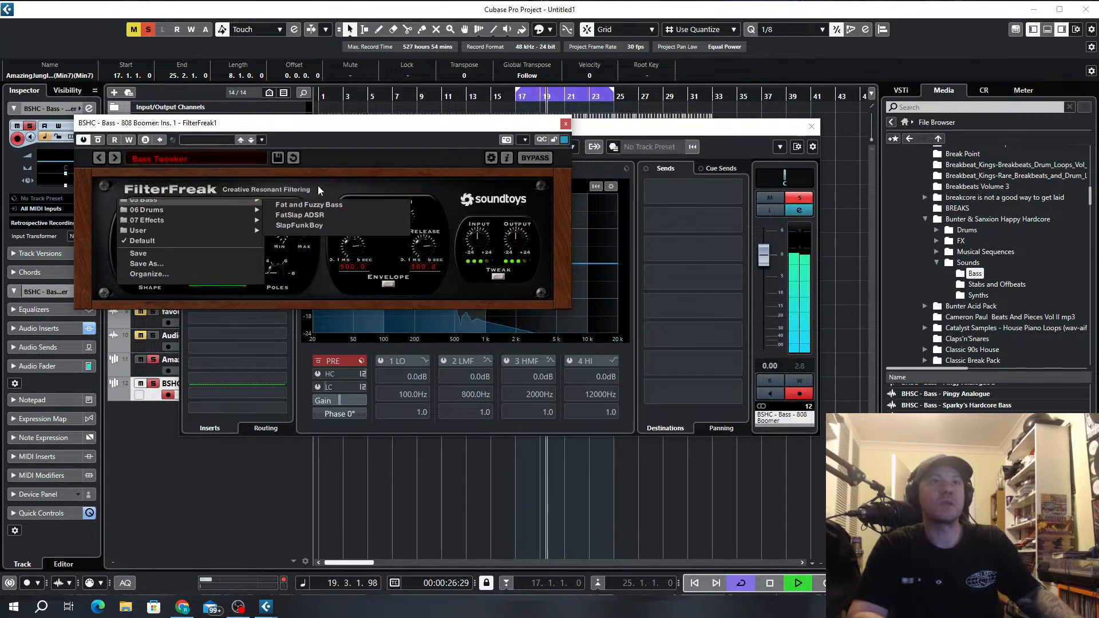
{"action": "left_click", "coordinate": [118, 158]}
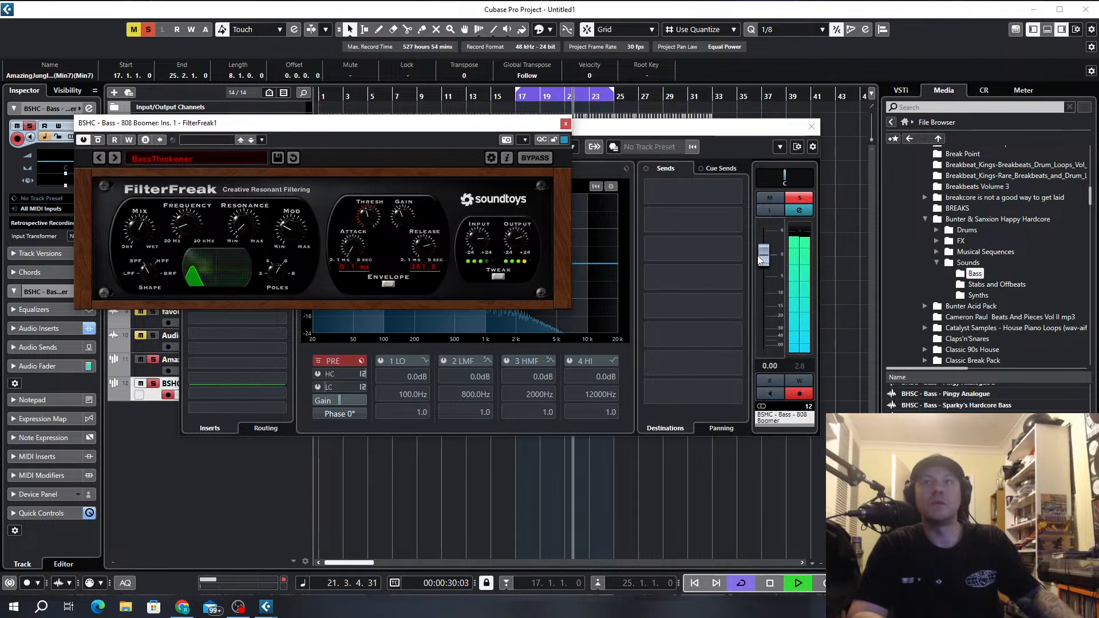
Lower the bass channel's volume to -3.38 dB, tweak the FilterFreak preset and close the plug-in and channel settings.
{"action": "left_click_drag", "start_coordinate": [763, 255], "coordinate": [764, 269]}
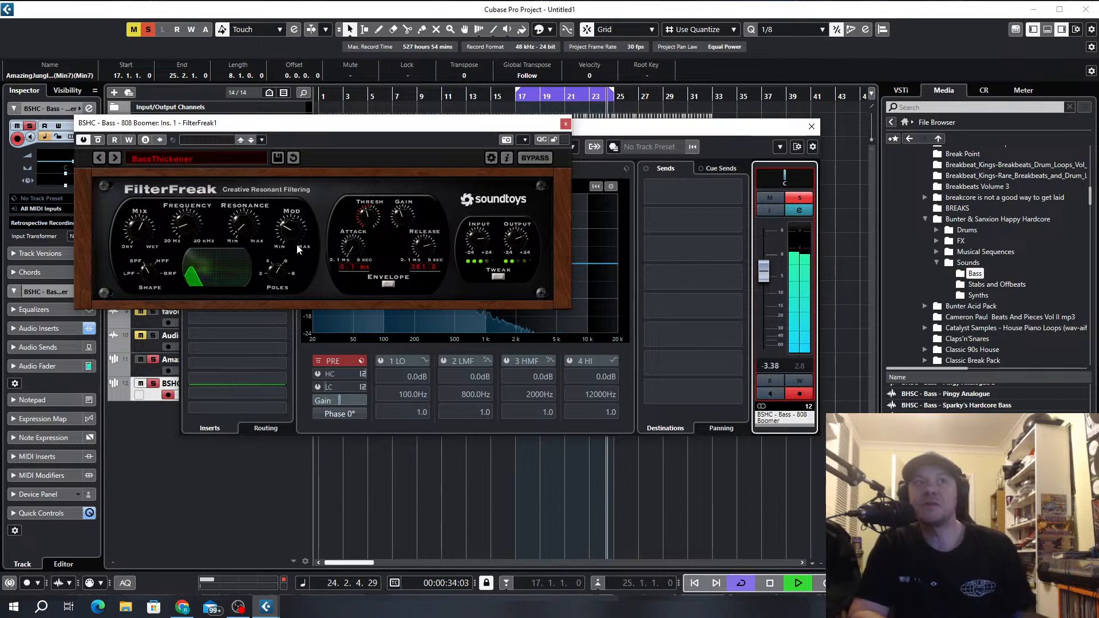
{"action": "left_click", "coordinate": [134, 231]}
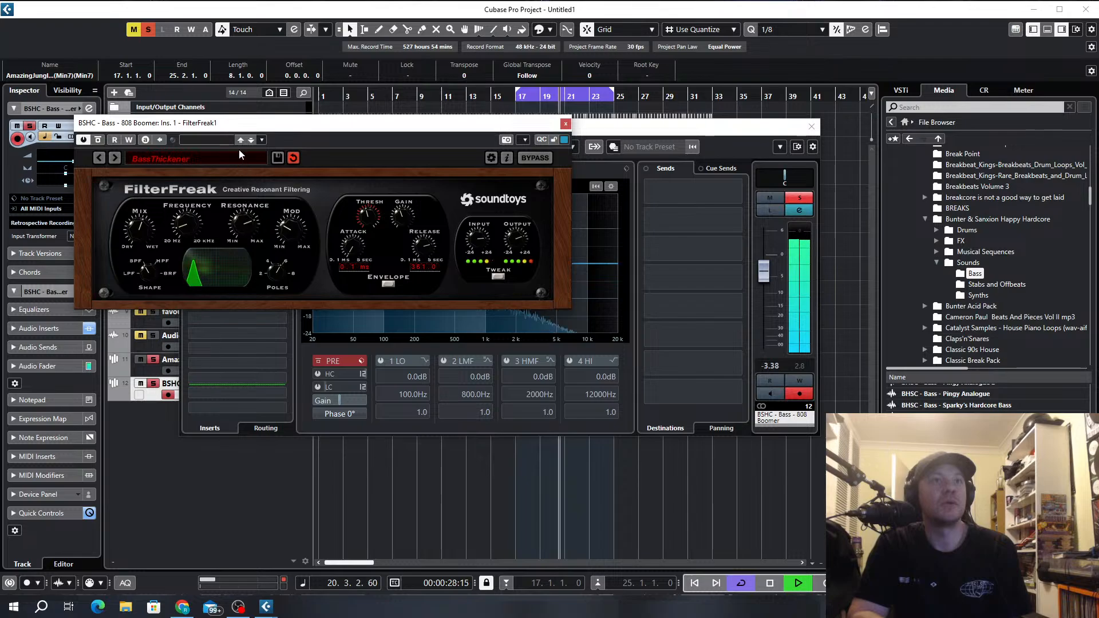
{"action": "left_click_drag", "start_coordinate": [232, 130], "coordinate": [231, 119]}
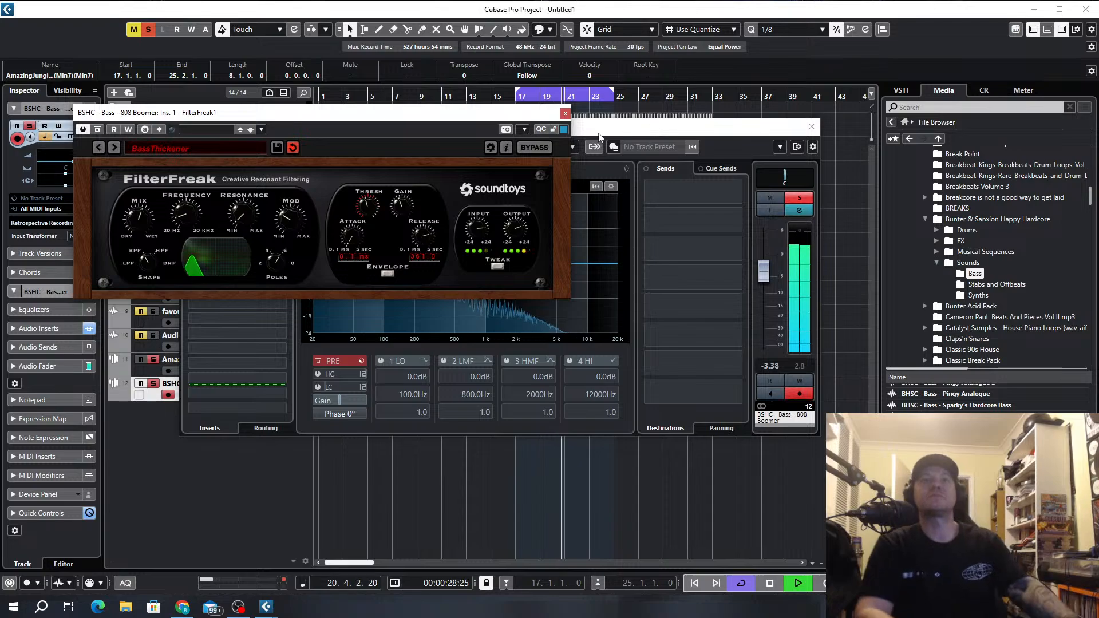
{"action": "left_click", "coordinate": [565, 113]}
{"action": "left_click", "coordinate": [811, 126]}
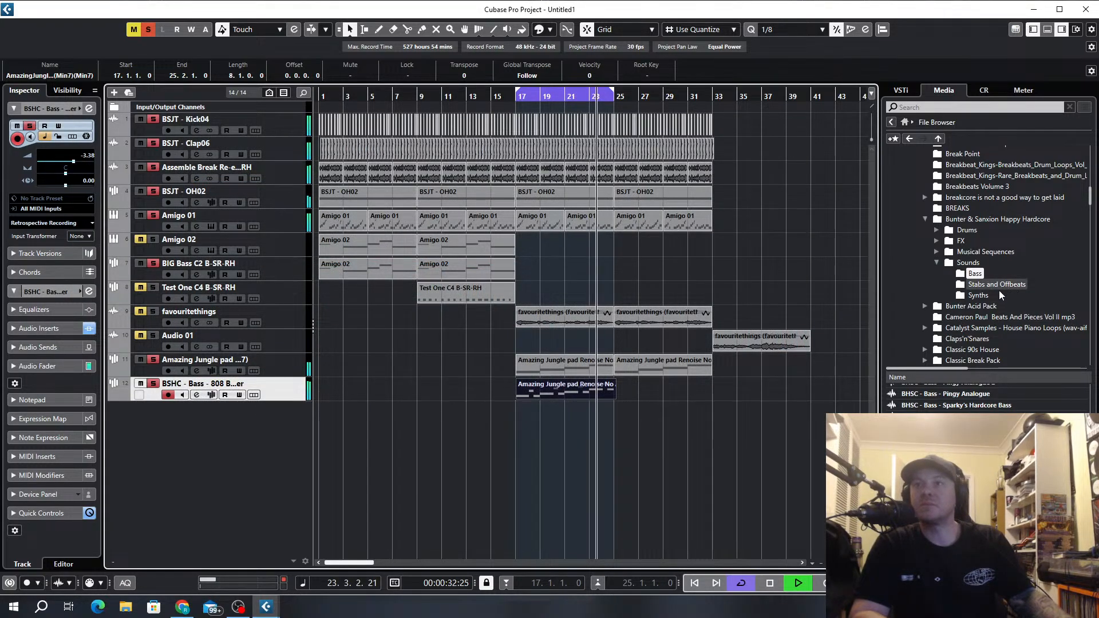
Audition the Happy Hardcore pack's drum loops with playback stopped and place Hardcore Uproar 165bpm on a new track at bar 17.
{"action": "left_click", "coordinate": [966, 230]}
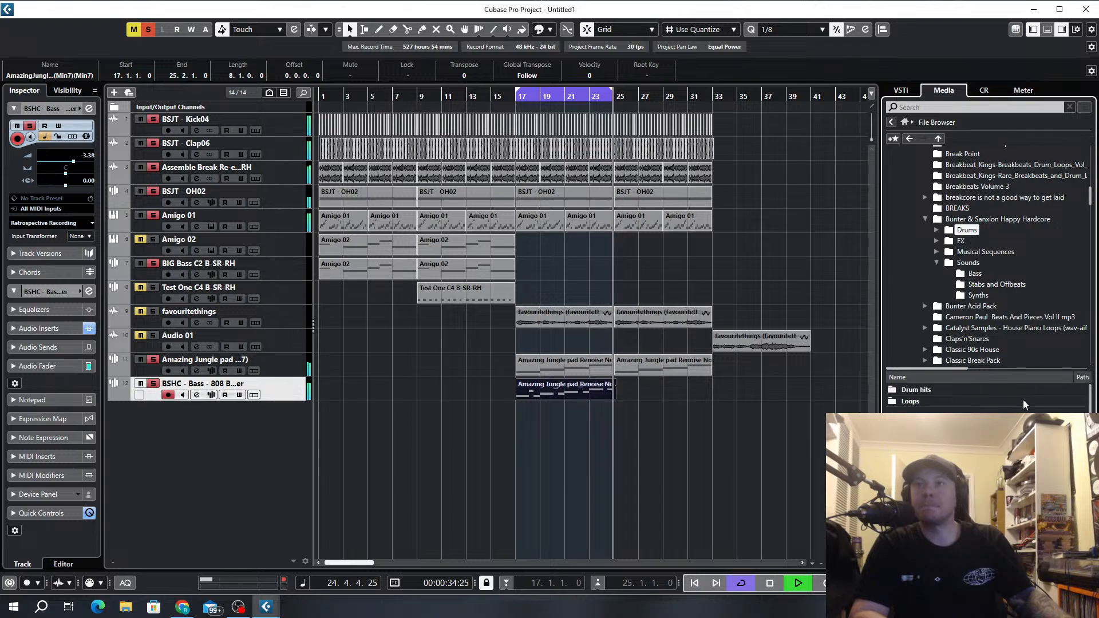
{"action": "double_click", "coordinate": [930, 401]}
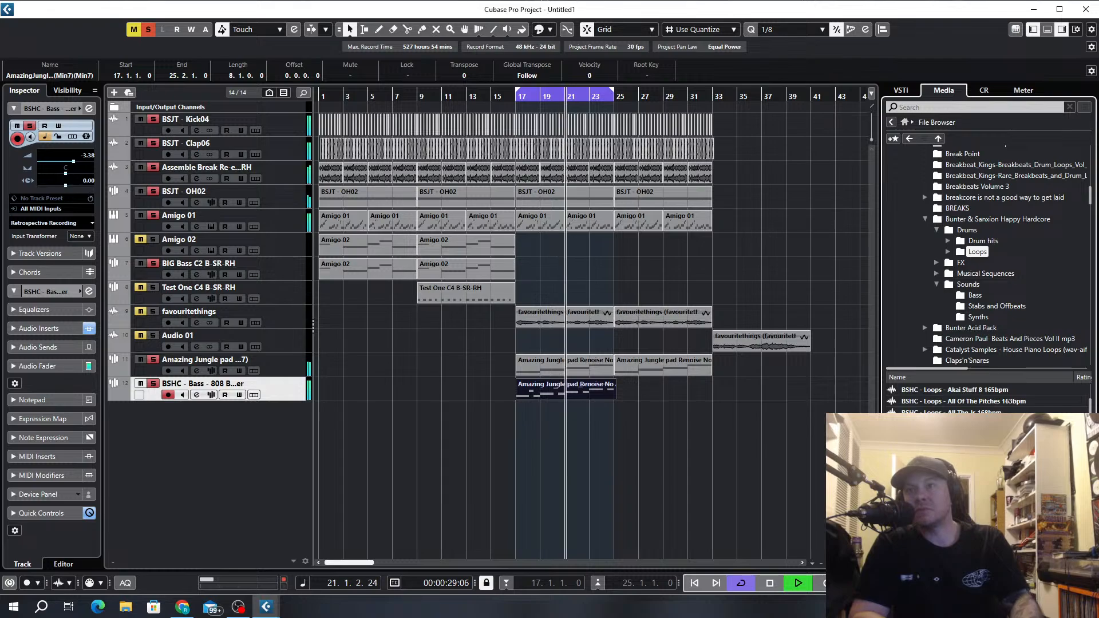
{"action": "key", "text": "space"}
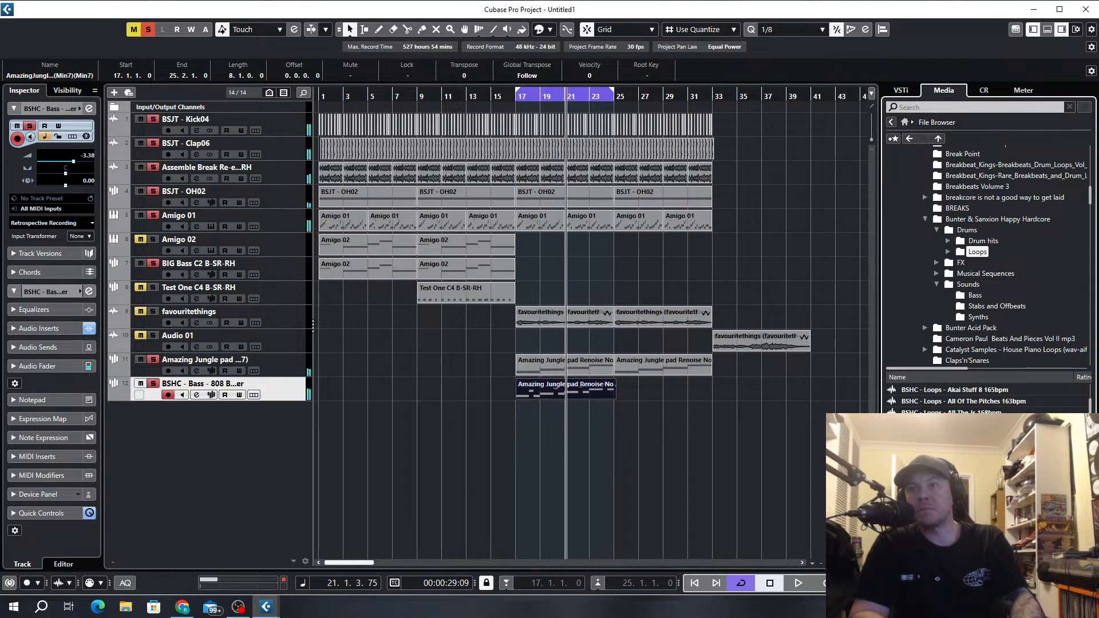
{"action": "scroll", "coordinate": [987, 407], "scroll_direction": "down", "scroll_amount": 3}
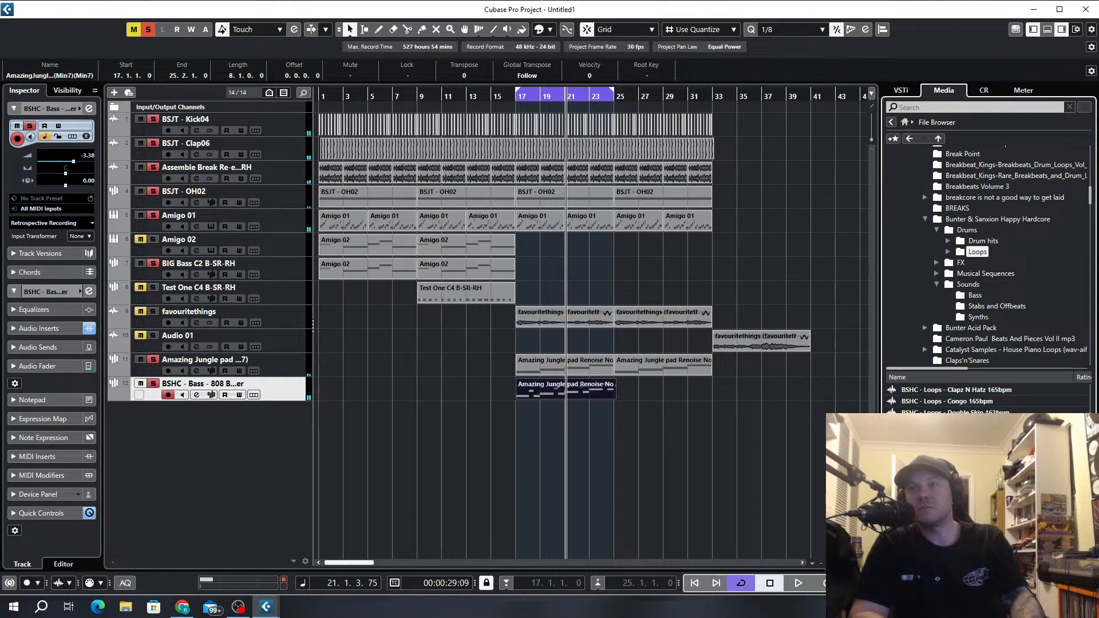
{"action": "scroll", "coordinate": [987, 401], "scroll_direction": "down", "scroll_amount": 2}
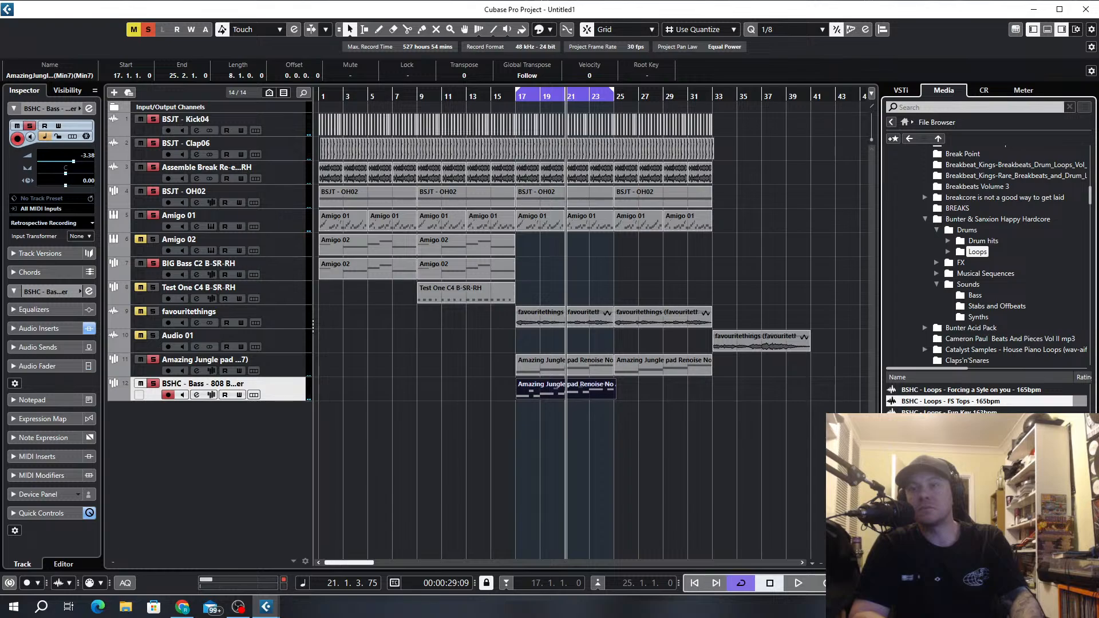
{"action": "key", "text": "Down"}
{"action": "key", "text": "Down"}
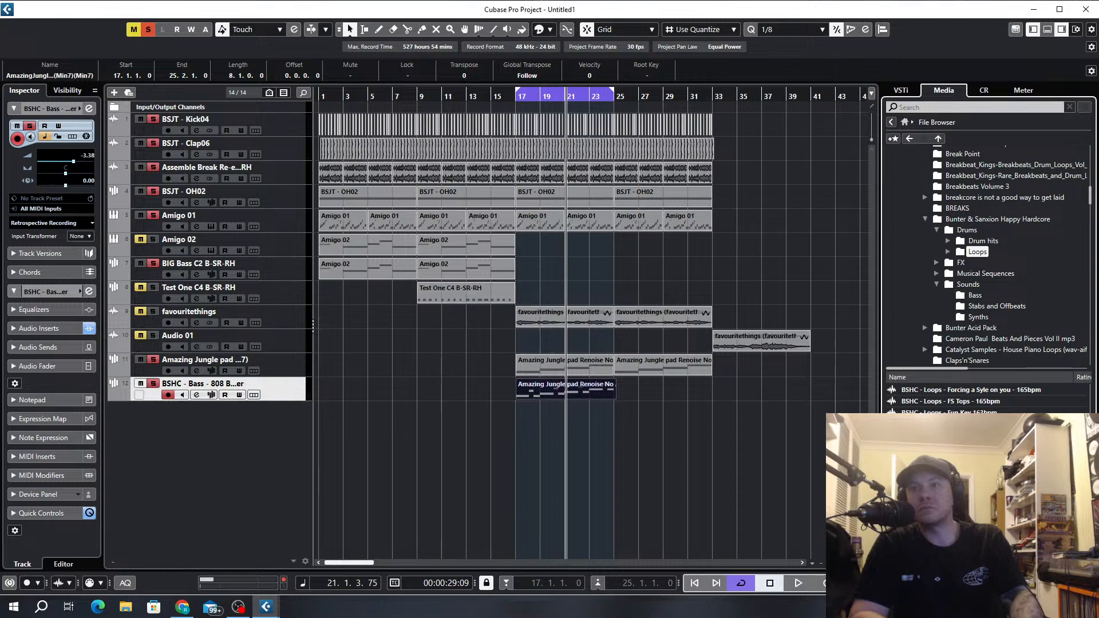
{"action": "left_click_drag", "start_coordinate": [936, 318], "coordinate": [242, 413]}
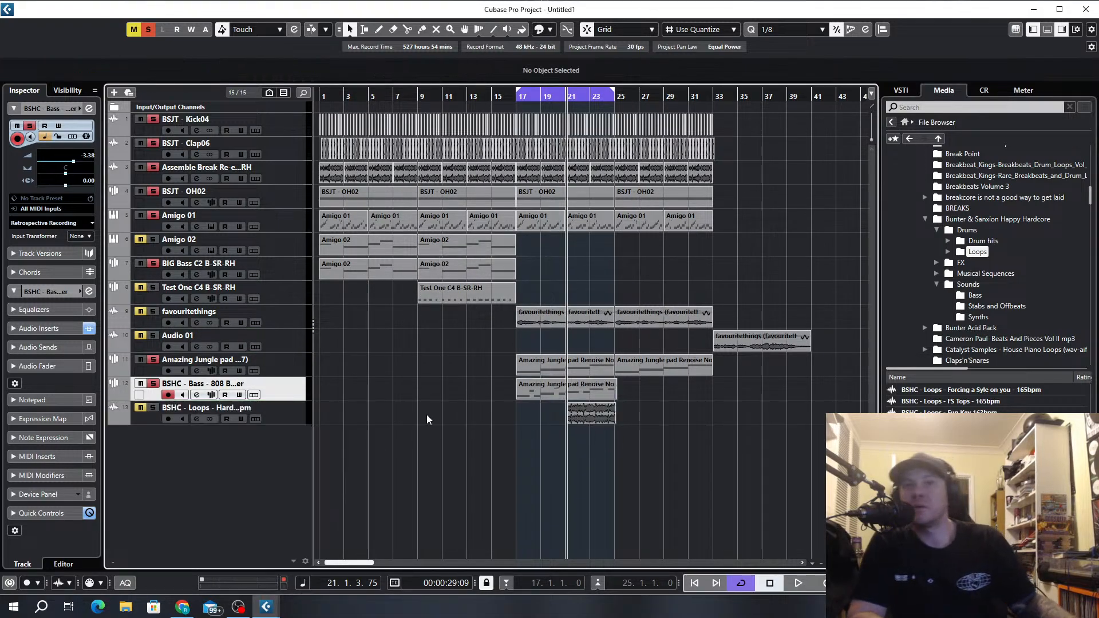
{"action": "left_click_drag", "start_coordinate": [585, 413], "coordinate": [555, 421]}
Set the selection tool to size events with time stretch and stretch the Hardcore Uproar loop to end at bar 21.
{"action": "scroll", "coordinate": [541, 424], "scroll_direction": "up", "scroll_amount": 3}
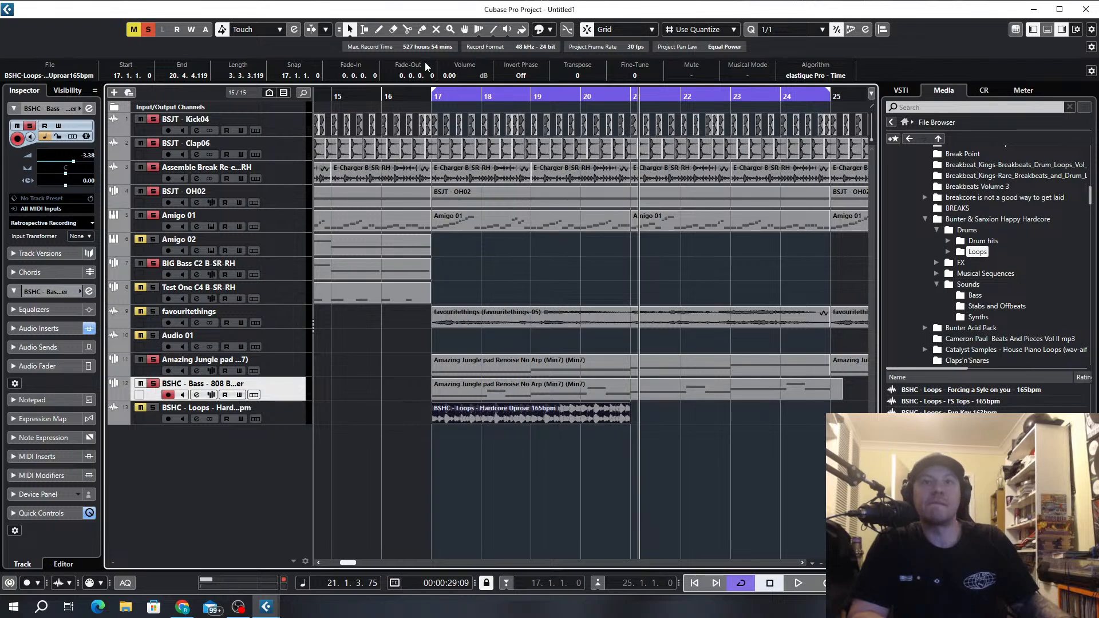
{"action": "left_click", "coordinate": [349, 29]}
{"action": "left_click", "coordinate": [380, 69]}
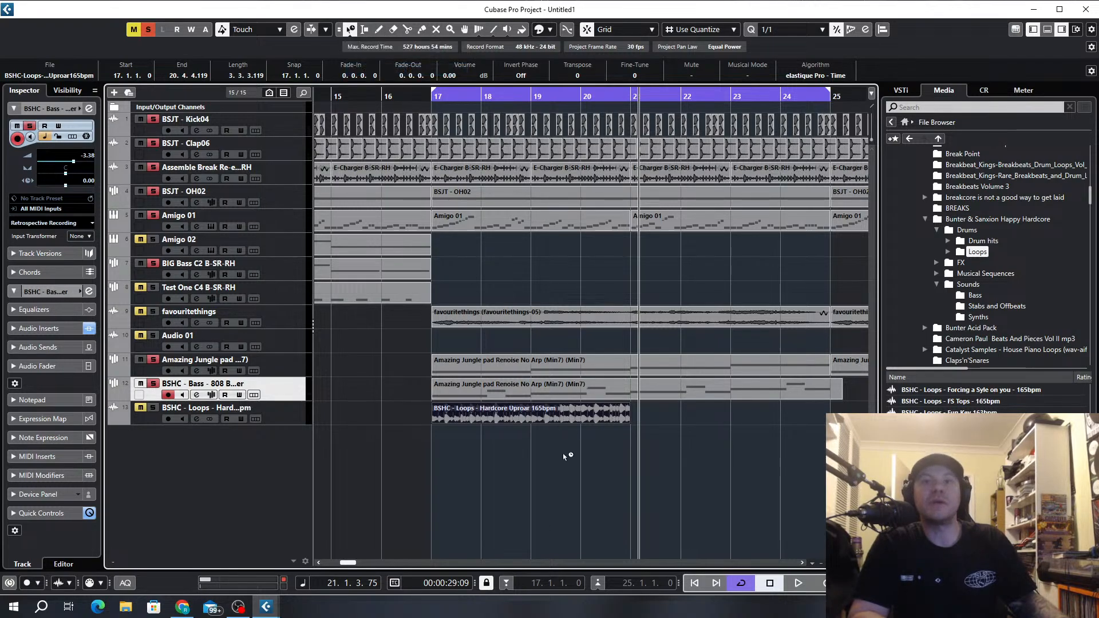
{"action": "scroll", "coordinate": [572, 469], "scroll_direction": "up", "scroll_amount": 3}
{"action": "left_click_drag", "start_coordinate": [708, 428], "coordinate": [714, 428]}
{"action": "scroll", "coordinate": [722, 493], "scroll_direction": "down", "scroll_amount": 3}
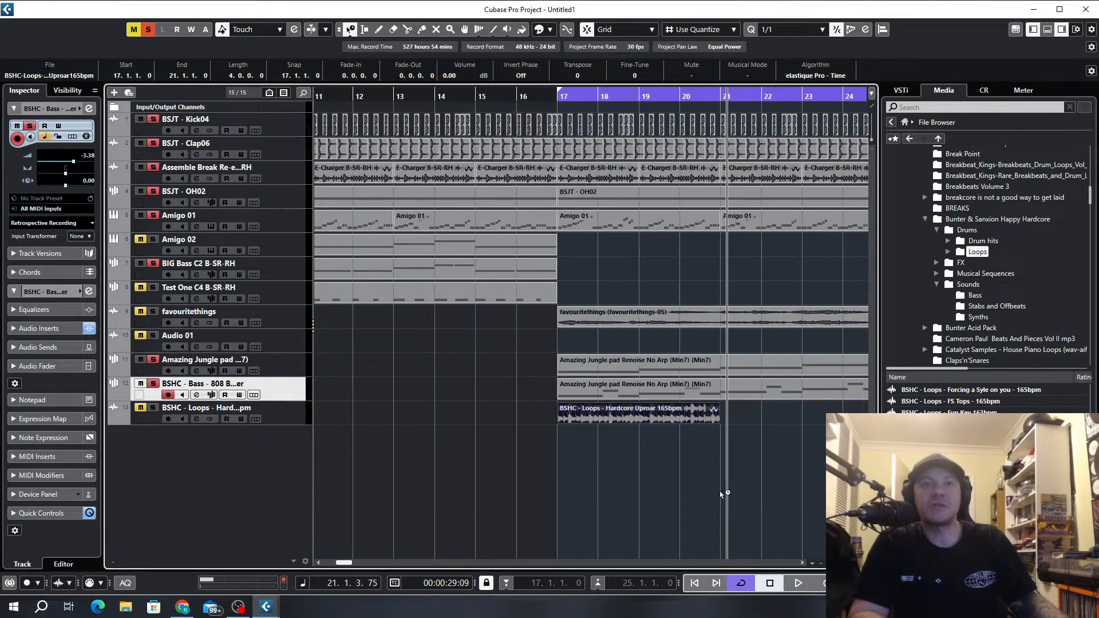
Return the selection tool to Normal Sizing and trim the Hardcore Uproar loop to one bar, ending at bar 18.
{"action": "left_click", "coordinate": [349, 29]}
{"action": "left_click", "coordinate": [384, 58]}
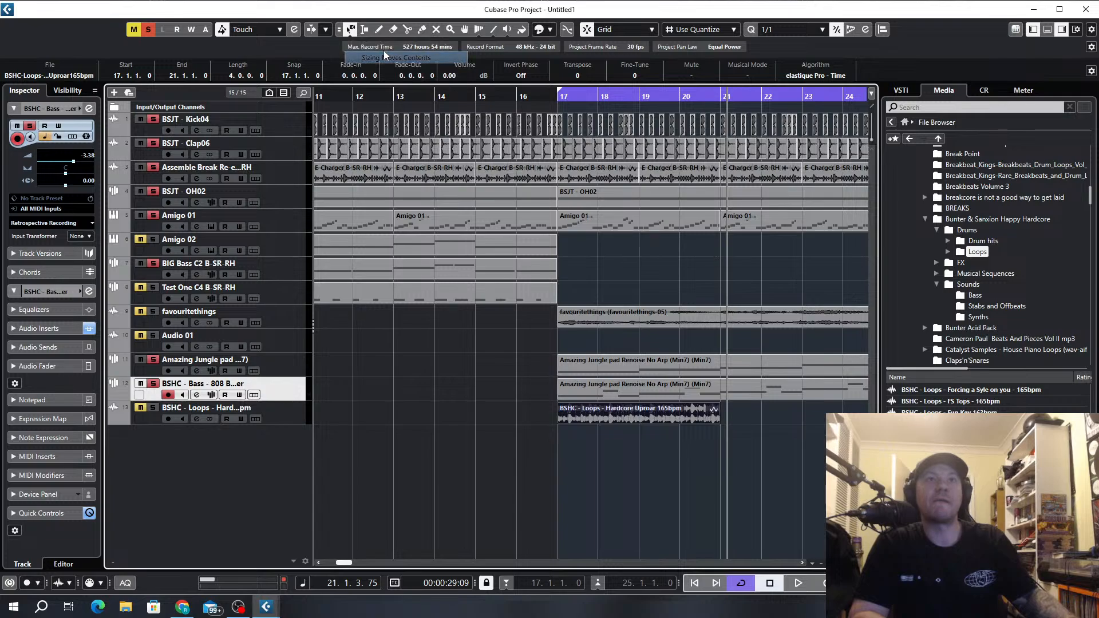
{"action": "left_click_drag", "start_coordinate": [341, 17], "coordinate": [345, 22]}
{"action": "left_click", "coordinate": [353, 35]}
{"action": "left_click", "coordinate": [372, 48]}
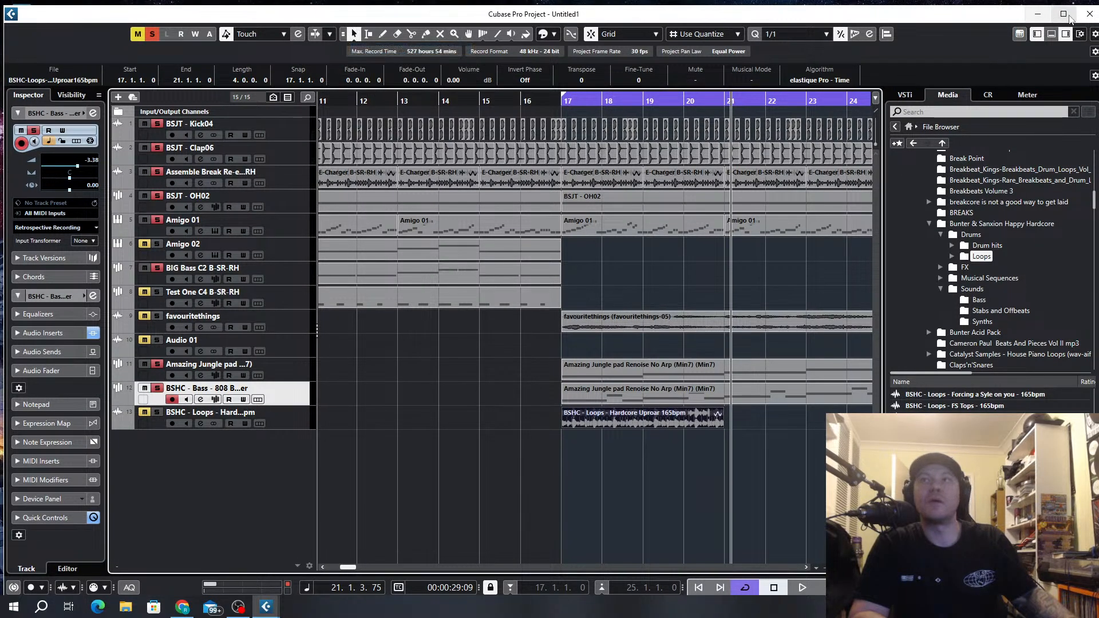
{"action": "left_click", "coordinate": [1062, 14]}
{"action": "scroll", "coordinate": [661, 435], "scroll_direction": "up", "scroll_amount": 3}
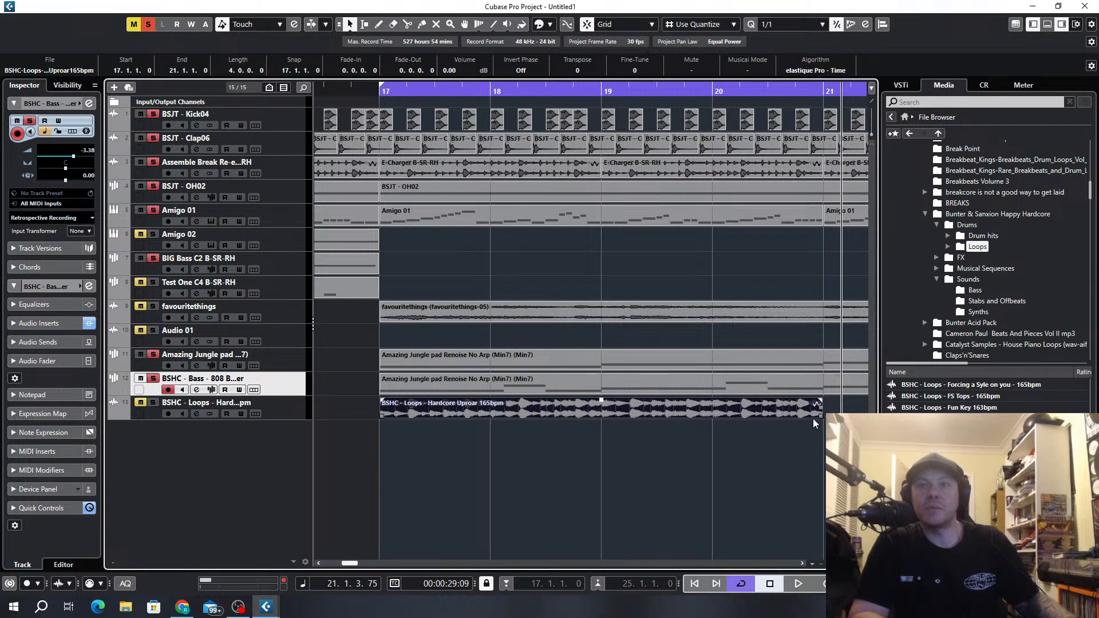
{"action": "left_click_drag", "start_coordinate": [823, 412], "coordinate": [532, 418]}
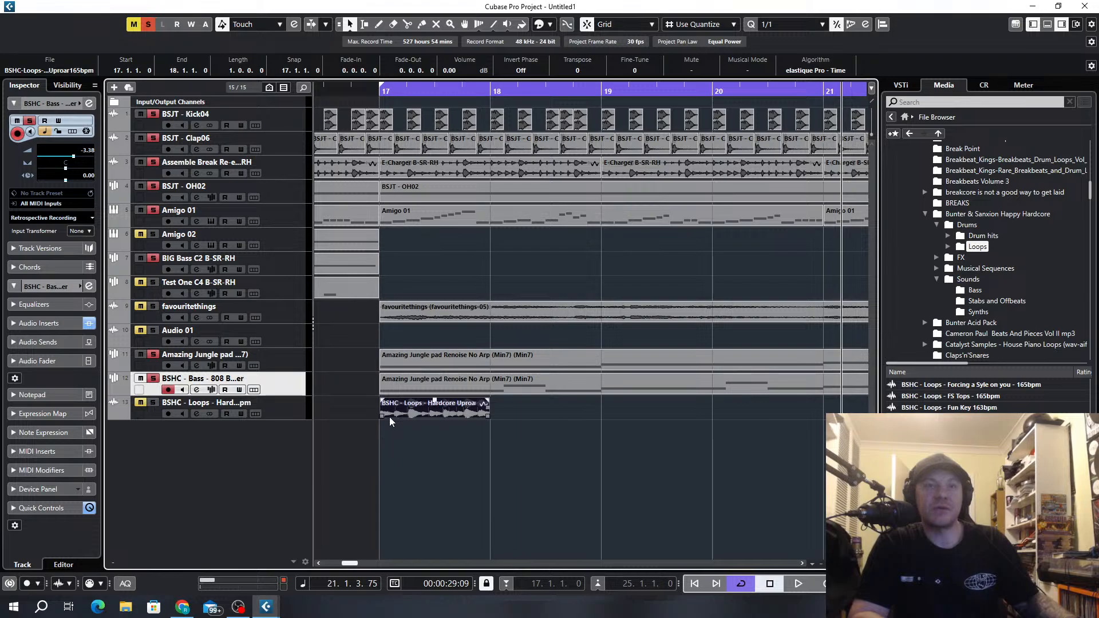
Play the trimmed Hardcore Uproar loop from bar 17 with its track soloed, then bounce the selection and replace the event.
{"action": "scroll", "coordinate": [389, 416], "scroll_direction": "up", "scroll_amount": 3}
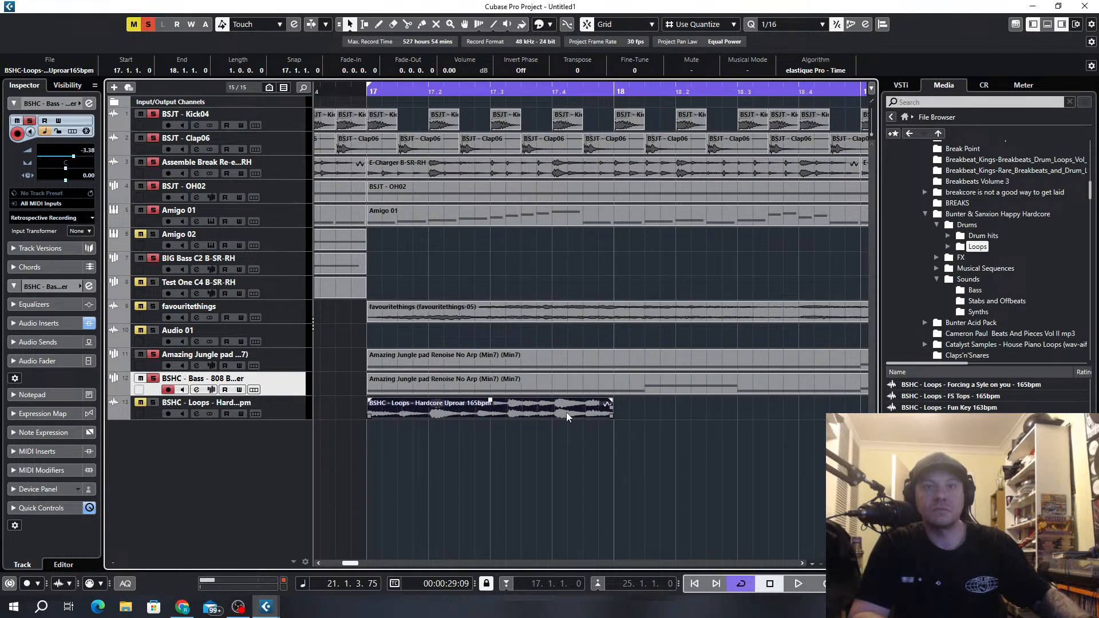
{"action": "scroll", "coordinate": [537, 421], "scroll_direction": "up", "scroll_amount": 2}
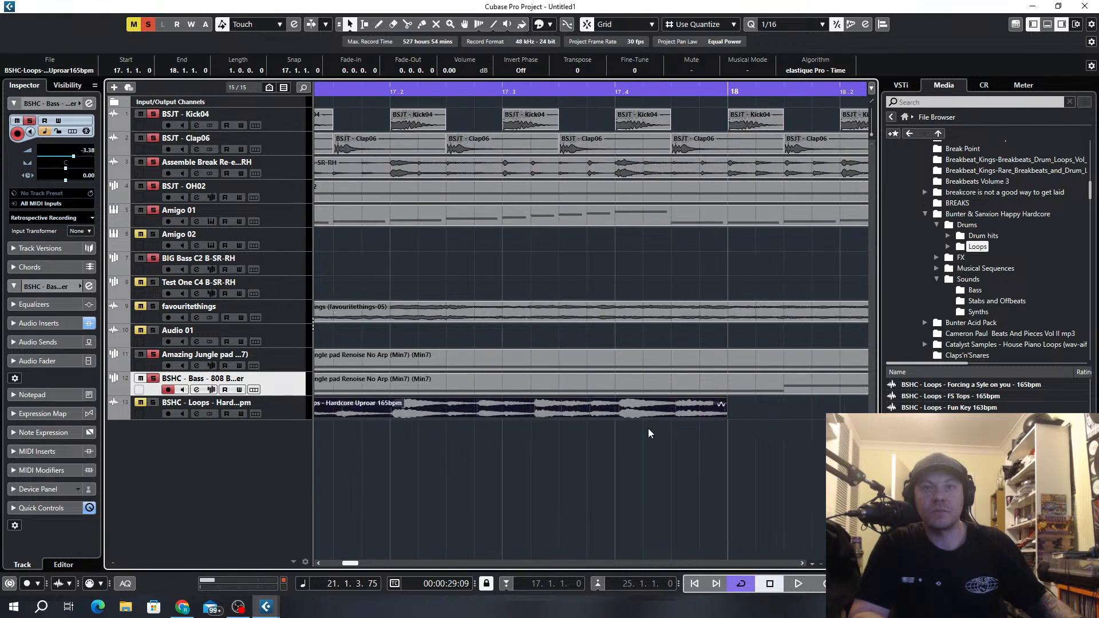
{"action": "scroll", "coordinate": [648, 428], "scroll_direction": "down", "scroll_amount": 1}
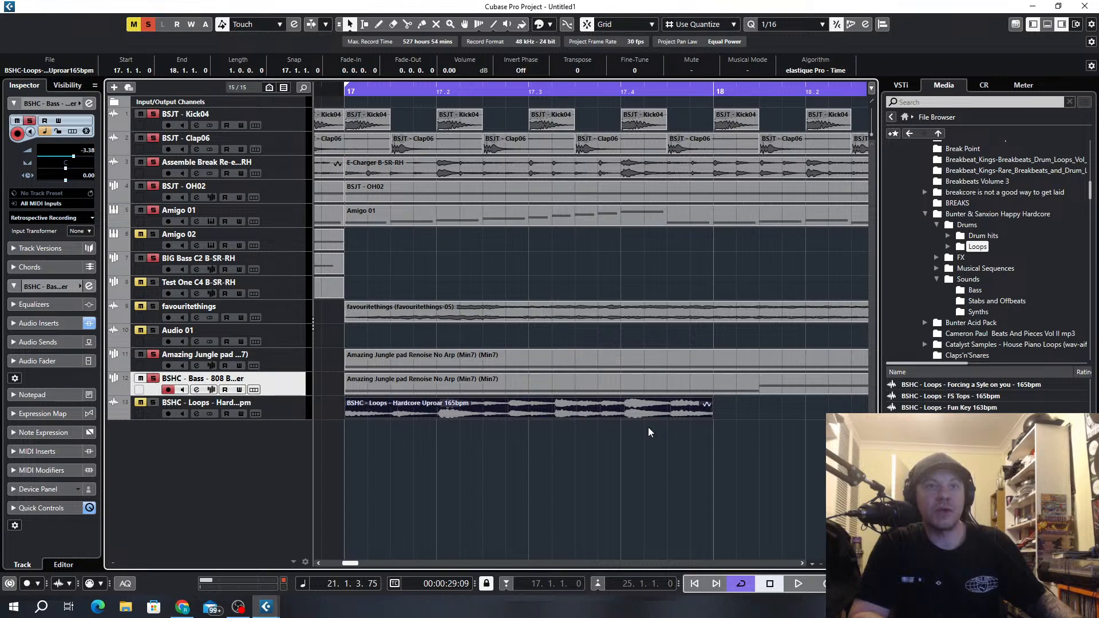
{"action": "key", "text": "KP_1"}
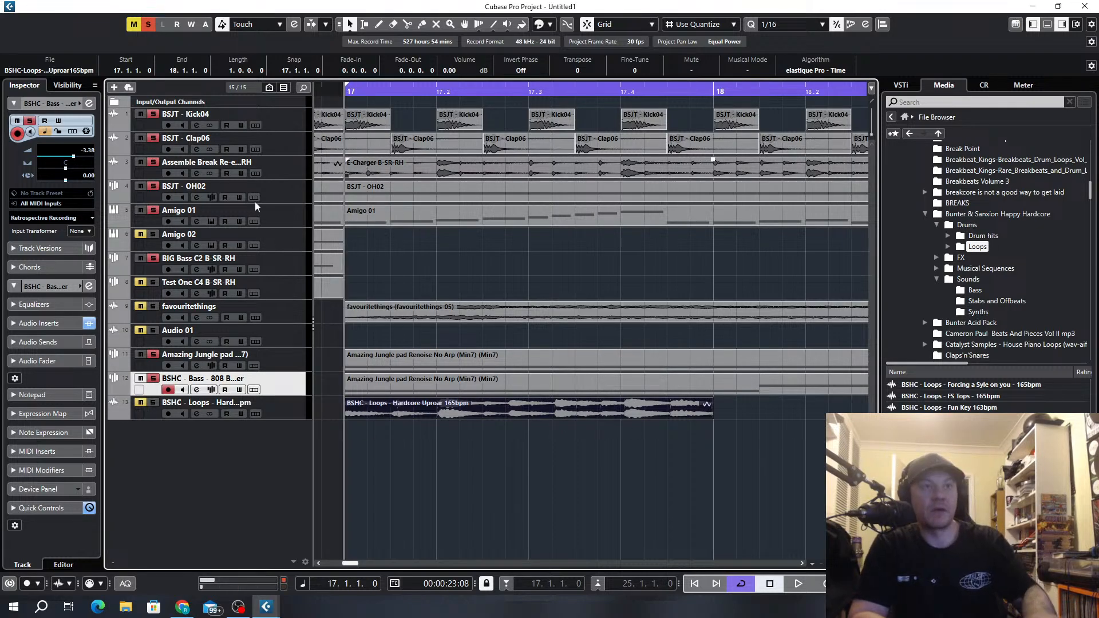
{"action": "key", "text": "space"}
{"action": "left_click", "coordinate": [153, 402]}
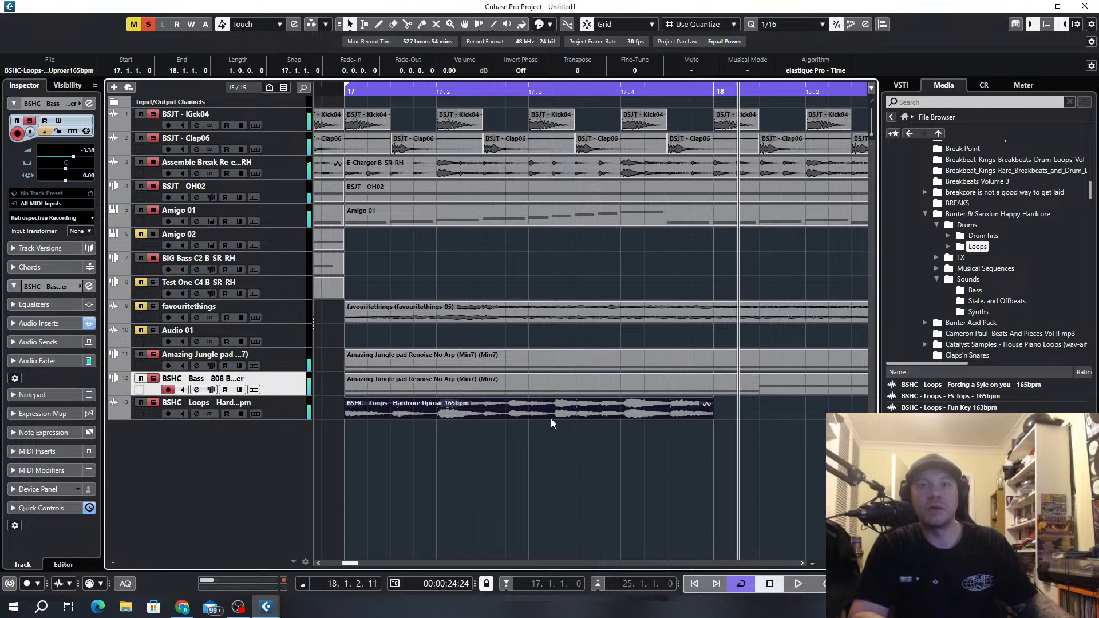
{"action": "key", "text": "ctrl+b"}
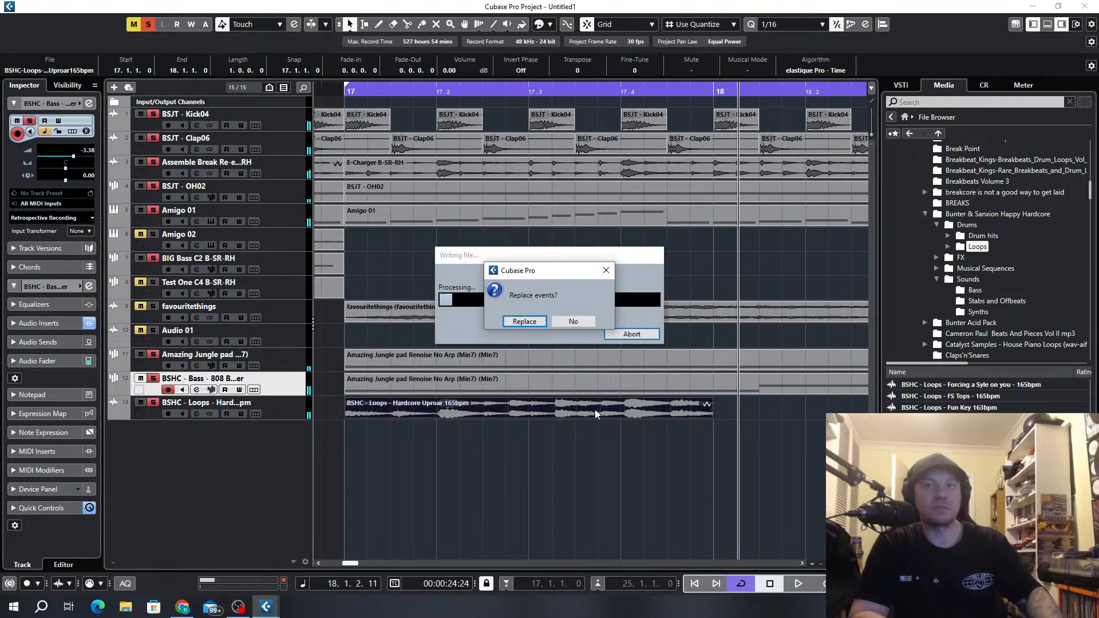
{"action": "key", "text": "Return"}
Free-warp the loop's main drum hits onto the grid in the Sample Editor and bounce the result, replacing the event.
{"action": "double_click", "coordinate": [595, 410]}
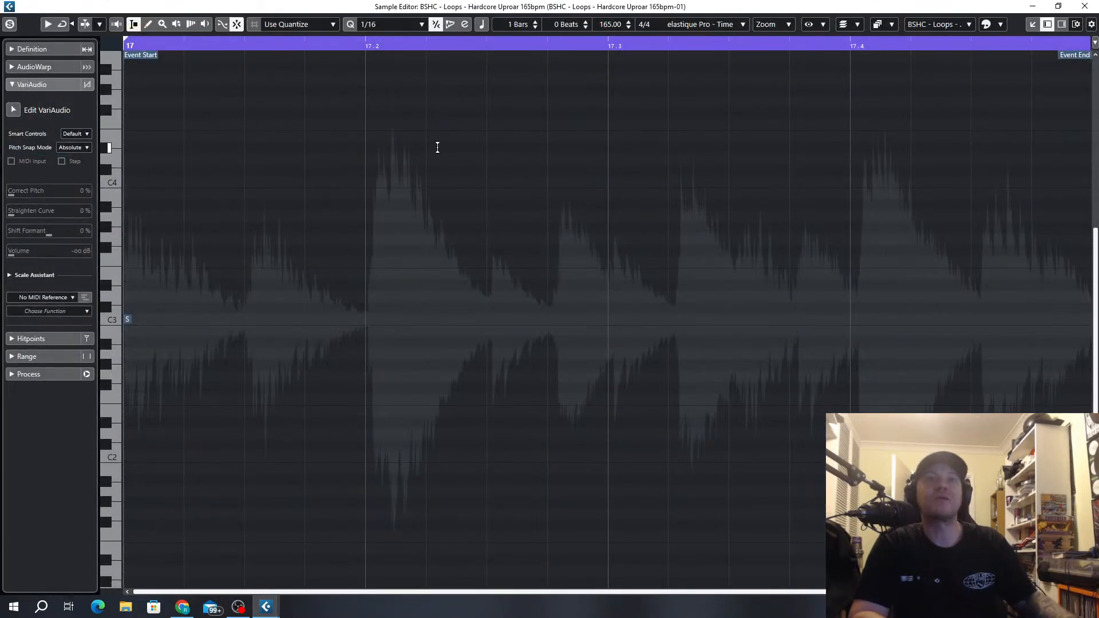
{"action": "scroll", "coordinate": [626, 207], "scroll_direction": "down", "scroll_amount": 3}
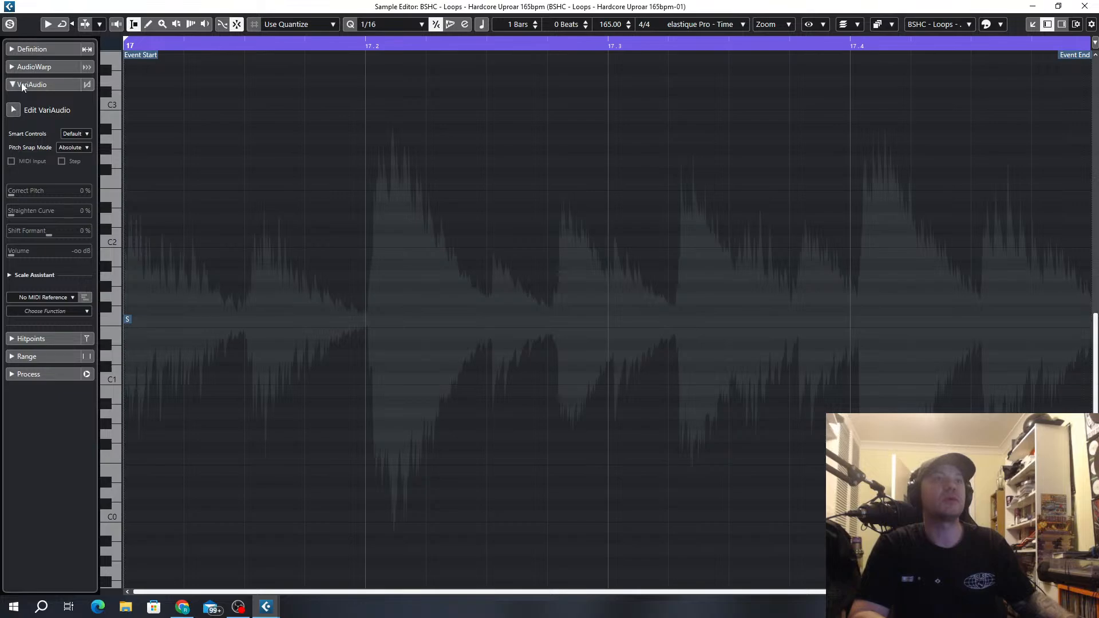
{"action": "left_click", "coordinate": [34, 66]}
{"action": "left_click", "coordinate": [11, 92]}
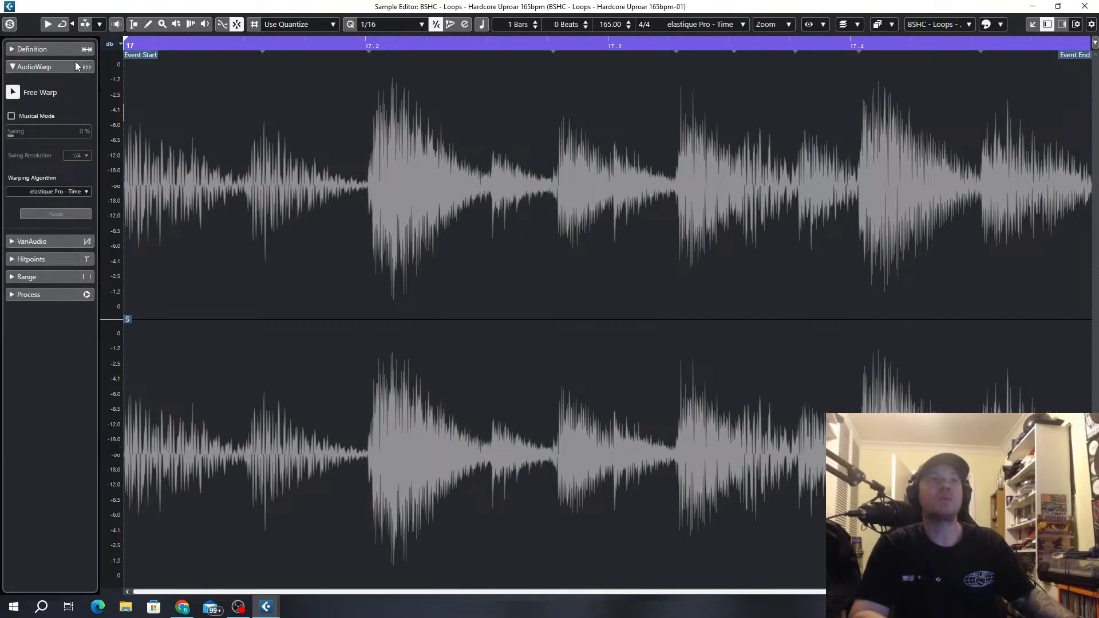
{"action": "left_click_drag", "start_coordinate": [862, 155], "coordinate": [857, 156]}
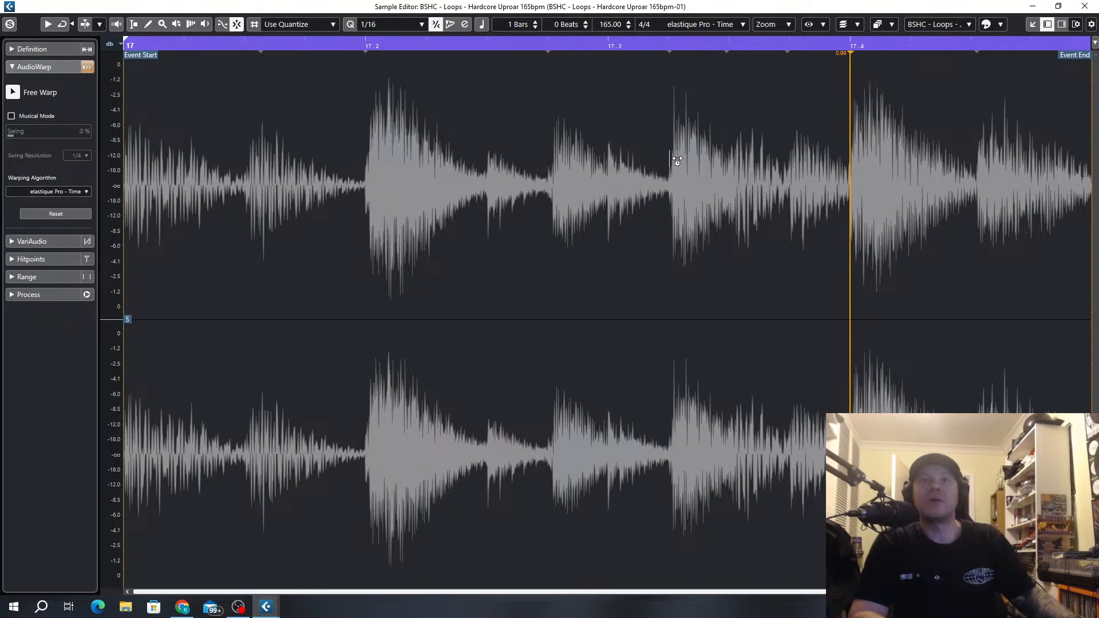
{"action": "left_click_drag", "start_coordinate": [677, 158], "coordinate": [676, 159]}
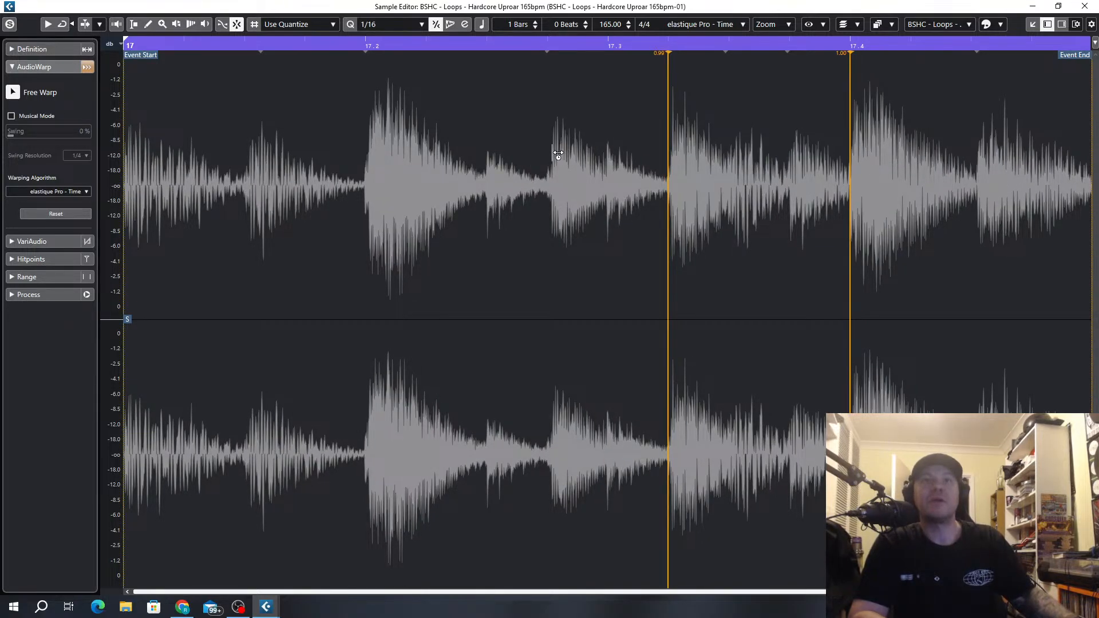
{"action": "left_click_drag", "start_coordinate": [557, 153], "coordinate": [556, 154]}
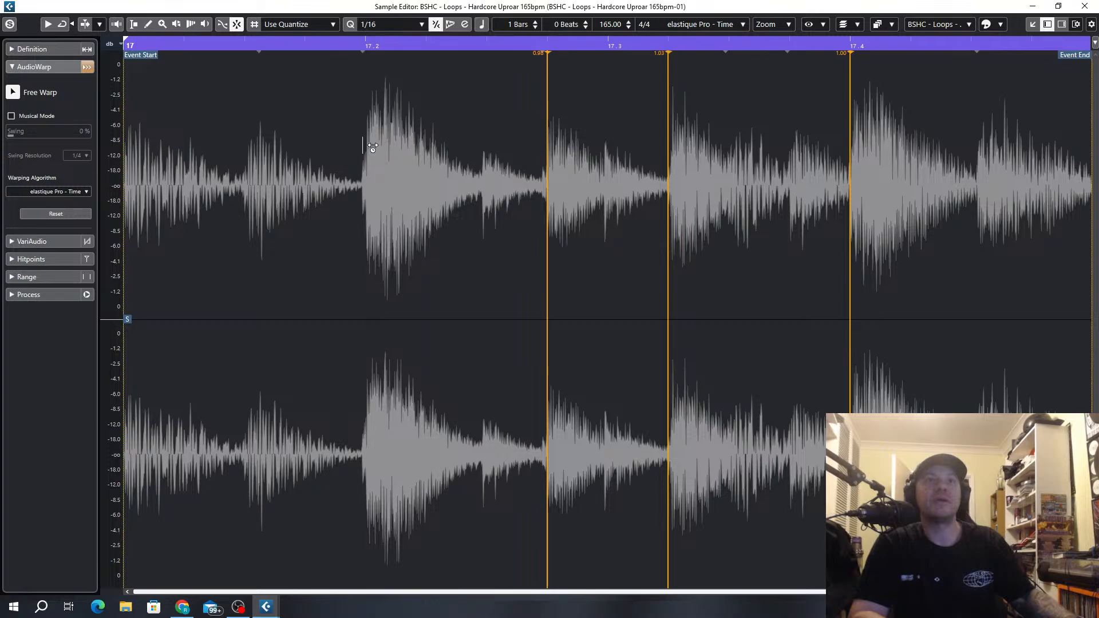
{"action": "left_click_drag", "start_coordinate": [375, 142], "coordinate": [374, 148]}
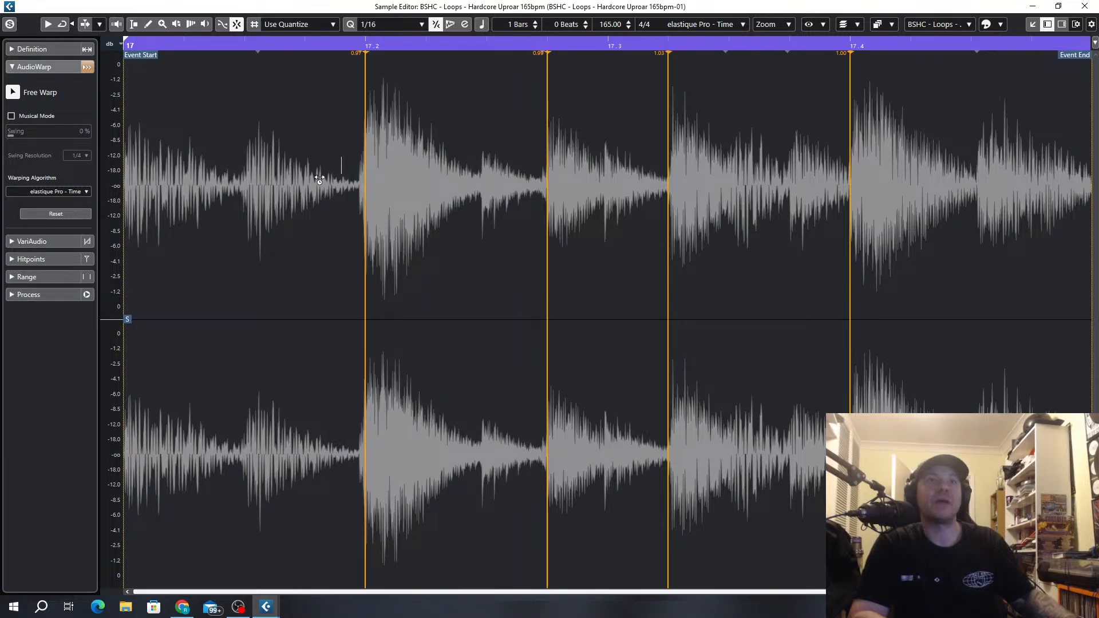
{"action": "left_click", "coordinate": [1084, 6]}
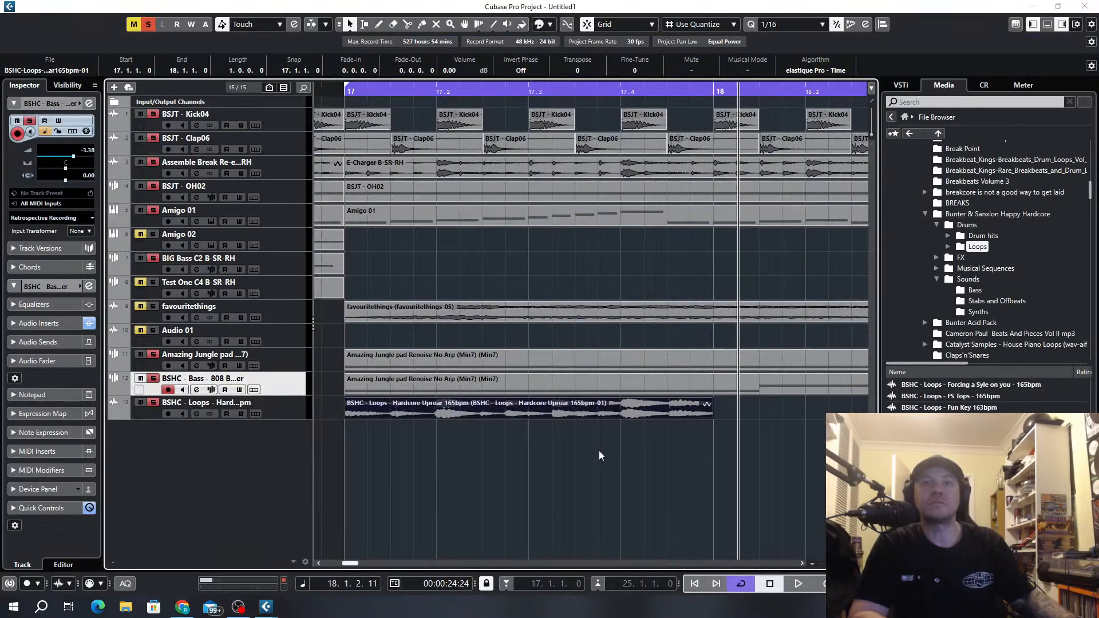
{"action": "scroll", "coordinate": [599, 451], "scroll_direction": "down", "scroll_amount": 3}
{"action": "key", "text": "ctrl+b"}
{"action": "key", "text": "Return"}
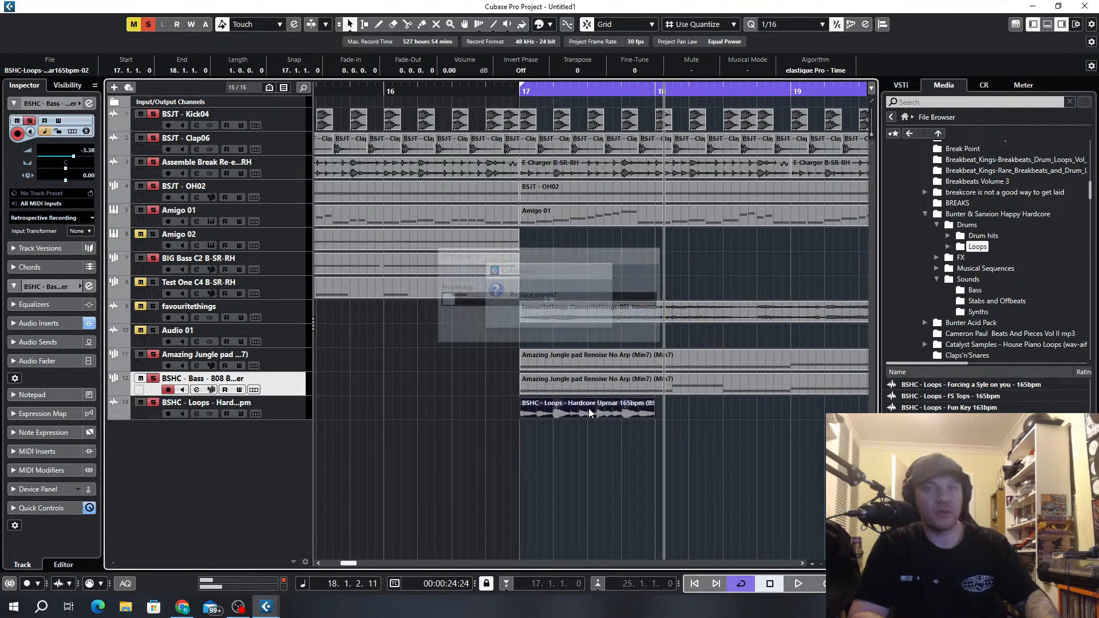
Duplicate the loop to bar 18 with the copy transposed by -4, and repeat the pair across bars 19 and 20.
{"action": "key", "text": "ctrl+d"}
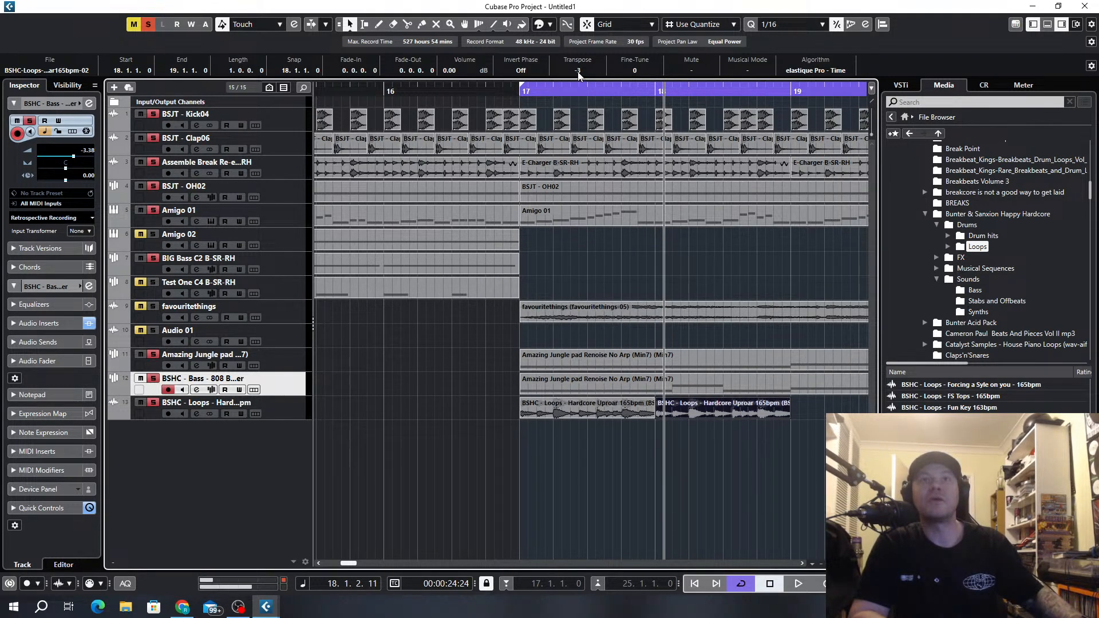
{"action": "scroll", "coordinate": [772, 420], "scroll_direction": "down", "scroll_amount": 3}
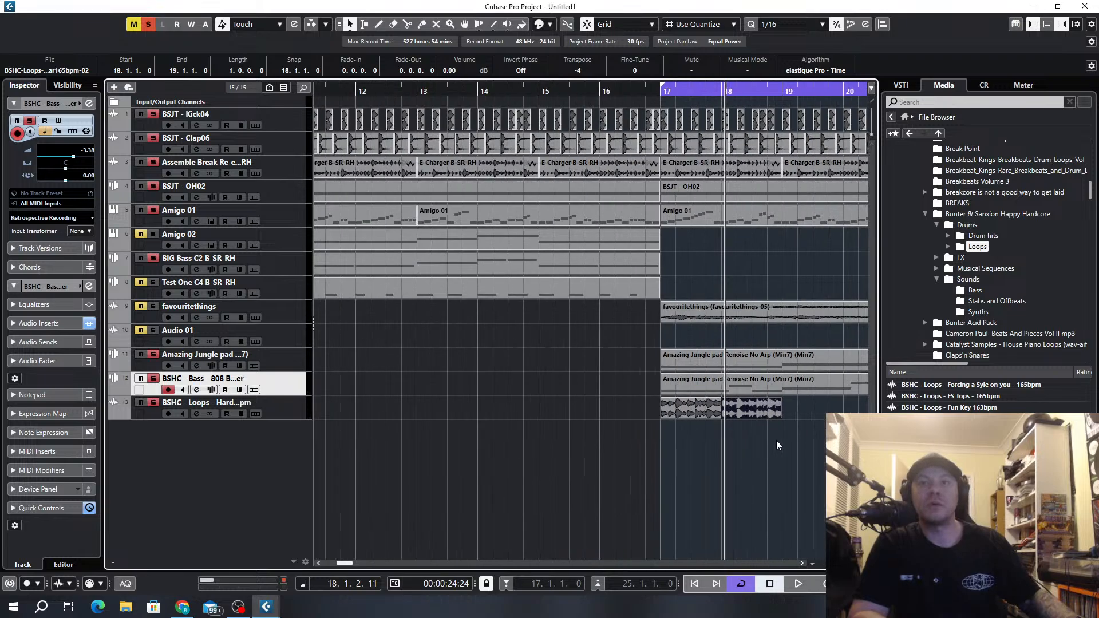
{"action": "left_click", "coordinate": [798, 411]}
{"action": "left_click_drag", "start_coordinate": [797, 411], "coordinate": [632, 435]}
{"action": "key", "text": "ctrl+d"}
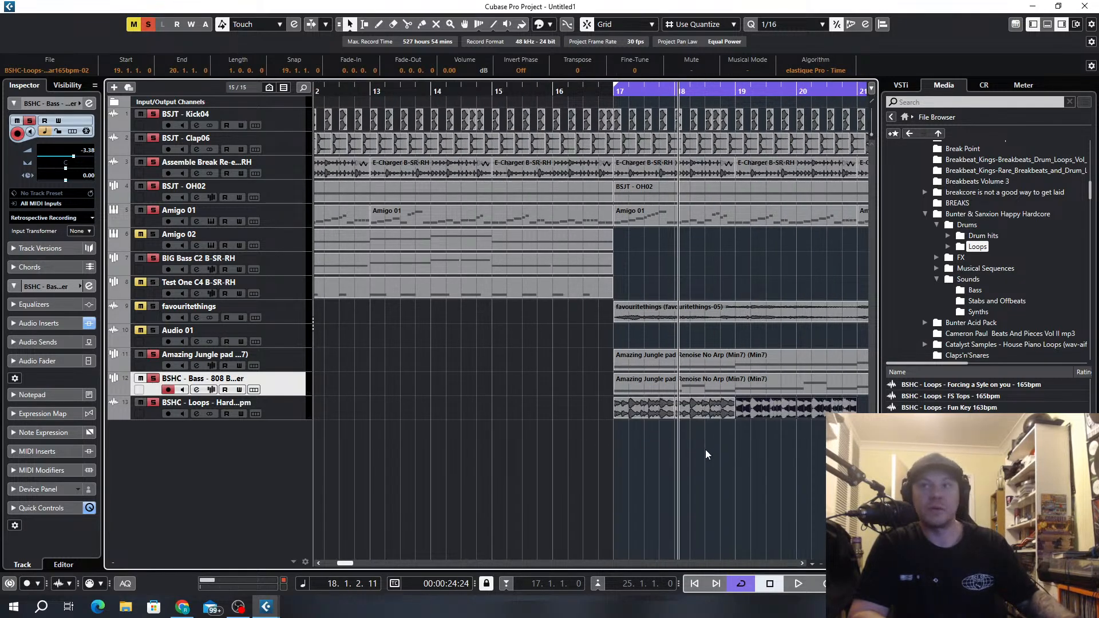
Set sizing to apply time stretch and stretch the loop copy at bar 20 to end at bar 22.
{"action": "scroll", "coordinate": [632, 442], "scroll_direction": "right", "scroll_amount": 3}
{"action": "left_click", "coordinate": [527, 407]}
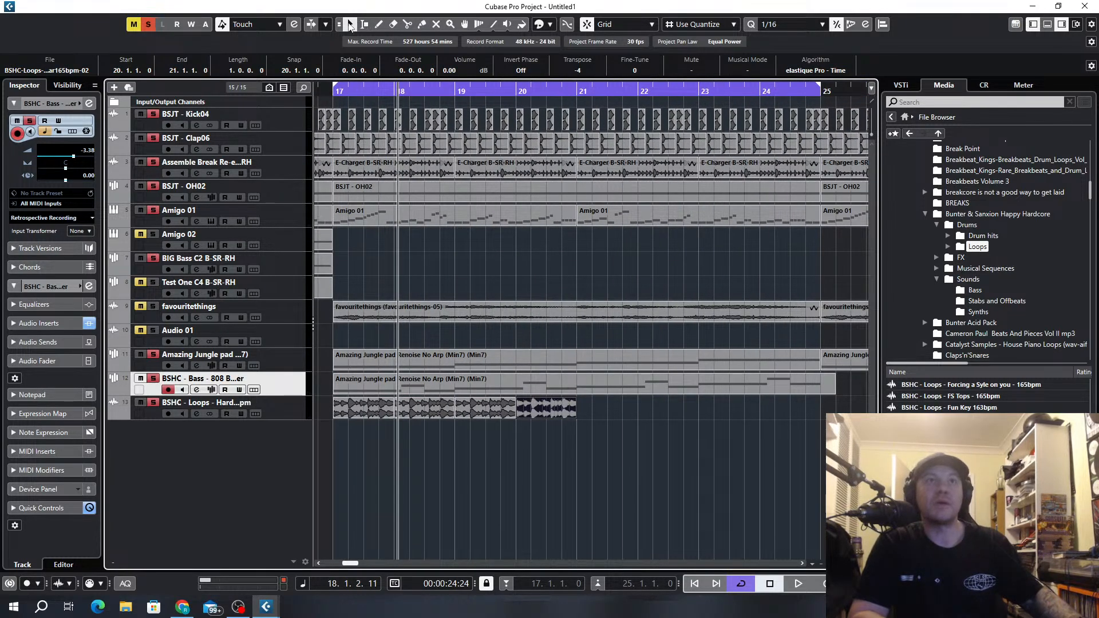
{"action": "left_click", "coordinate": [349, 25]}
{"action": "left_click", "coordinate": [400, 64]}
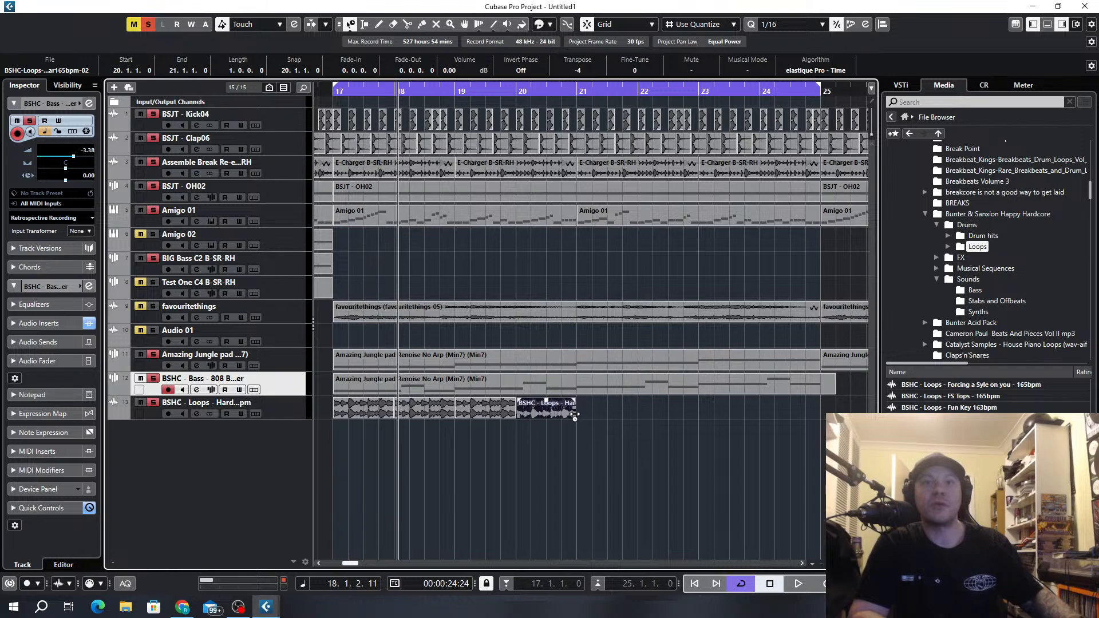
{"action": "left_click_drag", "start_coordinate": [575, 414], "coordinate": [637, 414]}
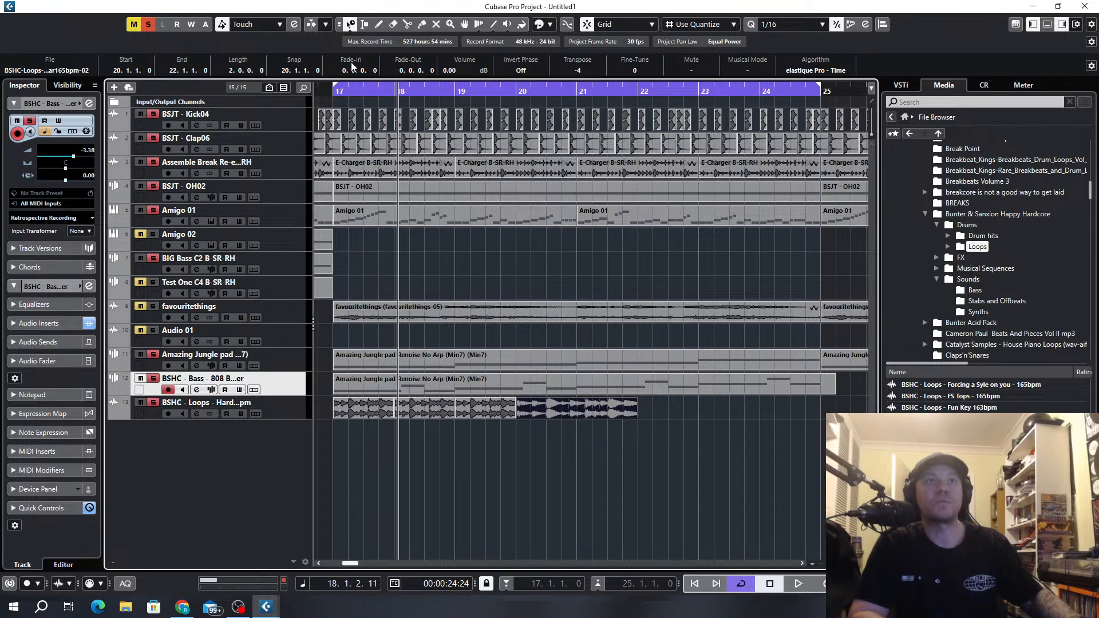
Switch the selection tool to Normal Sizing and trim the stretched loop at bar 20 to end at bar 21.
{"action": "left_click", "coordinate": [349, 25]}
{"action": "left_click", "coordinate": [394, 52]}
{"action": "left_click", "coordinate": [351, 25]}
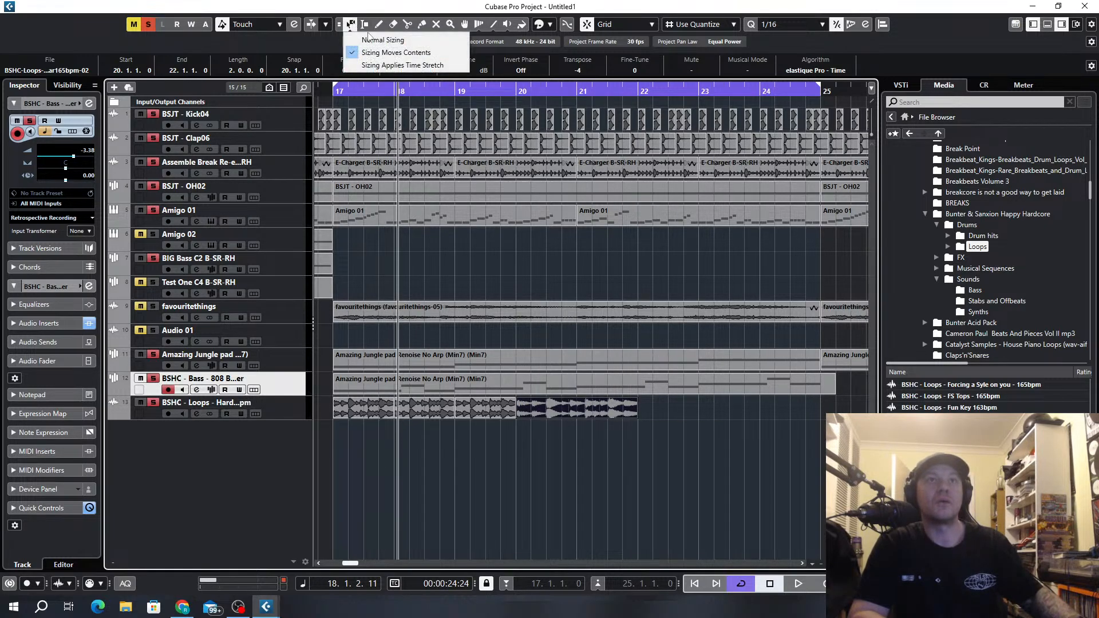
{"action": "left_click", "coordinate": [379, 40]}
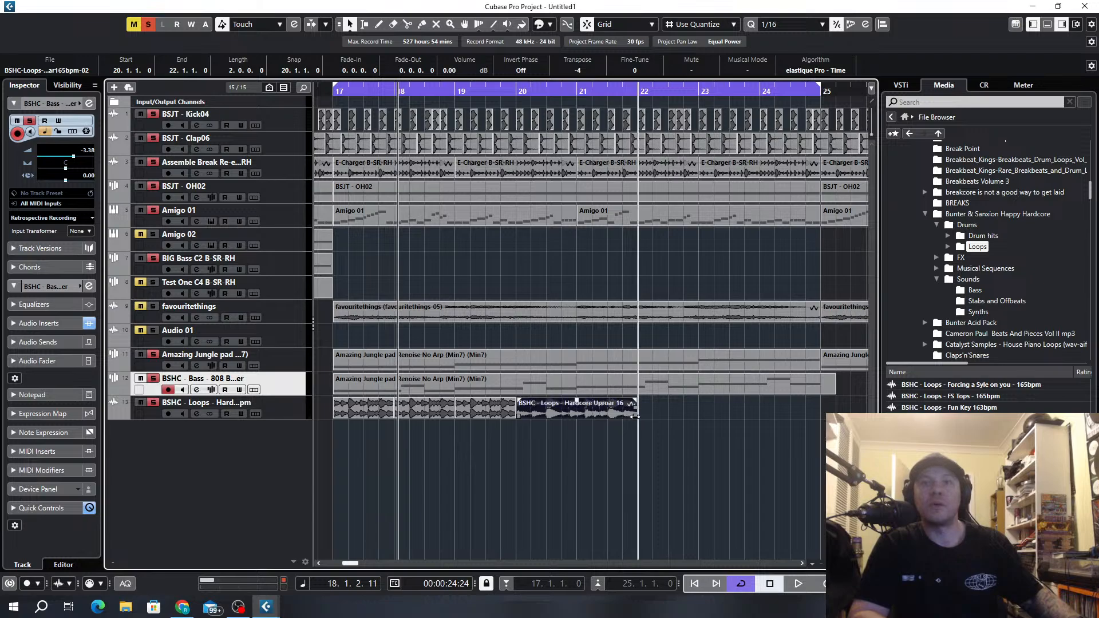
{"action": "mouse_move", "coordinate": [635, 416]}
{"action": "left_mouse_down"}
{"action": "mouse_move", "coordinate": [262, 427]}
{"action": "mouse_move", "coordinate": [623, 451]}
{"action": "mouse_move", "coordinate": [633, 387]}
{"action": "mouse_move", "coordinate": [636, 400]}
{"action": "left_mouse_up"}
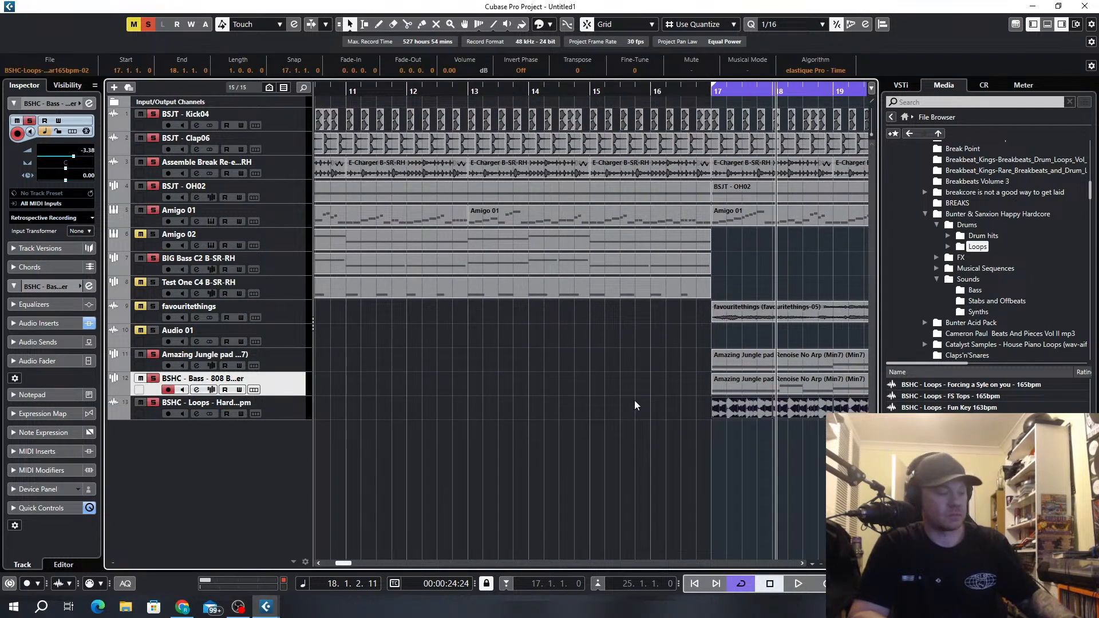
Duplicate the four-bar loop pattern to bar 21, play from bar 17 and trim the 808 bass part to end at bar 25.
{"action": "key", "text": "ctrl+d"}
{"action": "key", "text": "KP_1"}
{"action": "key", "text": "space"}
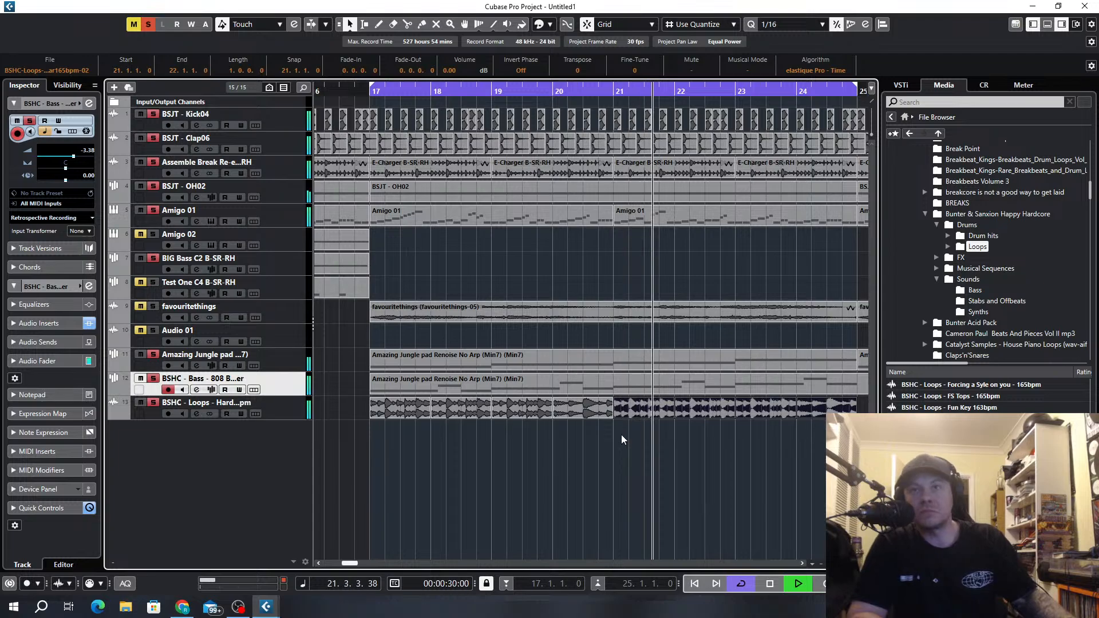
{"action": "scroll", "coordinate": [624, 435], "scroll_direction": "down", "scroll_amount": 1, "text": "ctrl"}
{"action": "scroll", "coordinate": [748, 434], "scroll_direction": "down", "scroll_amount": 1, "text": "ctrl"}
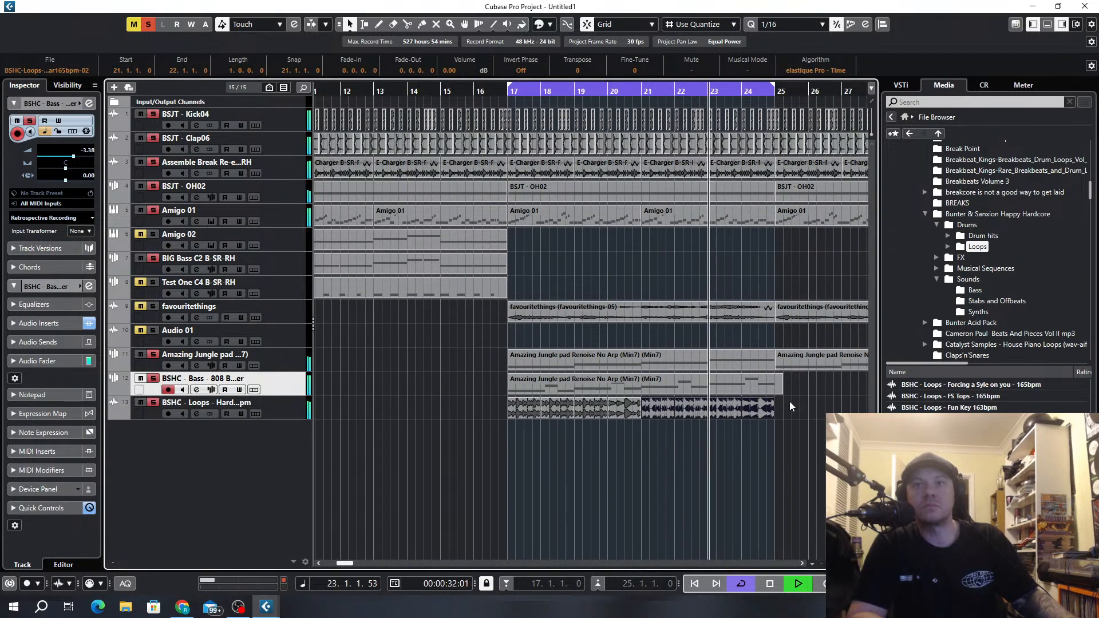
{"action": "left_click_drag", "start_coordinate": [782, 393], "coordinate": [774, 394]}
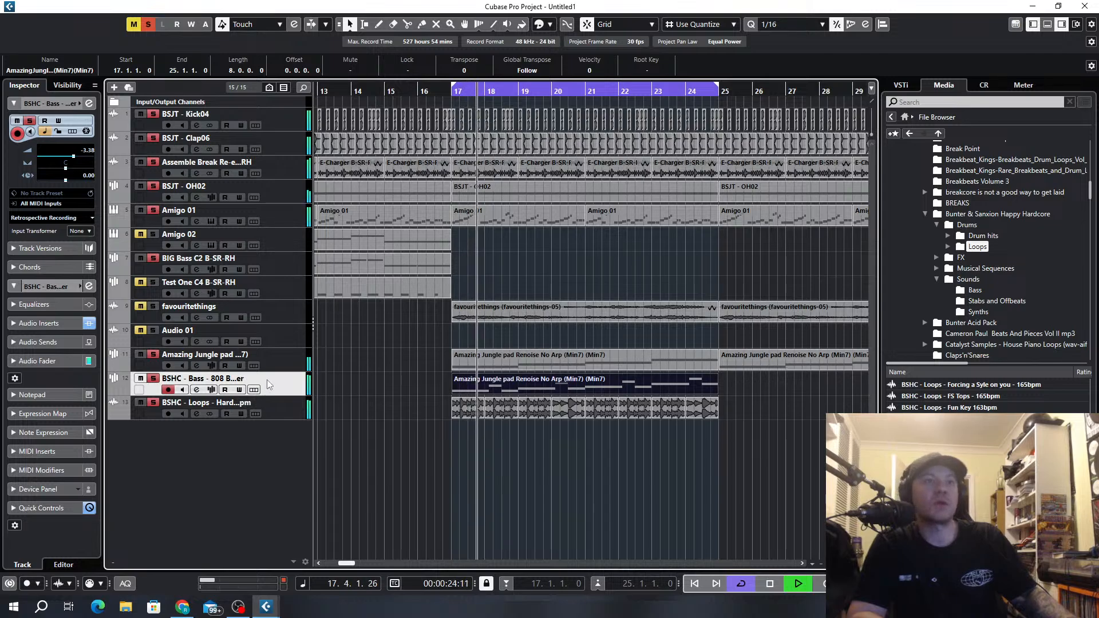
Insert the EchoBoy delay in the first insert slot of the Hardcore Uproar loop track.
{"action": "left_click", "coordinate": [289, 414]}
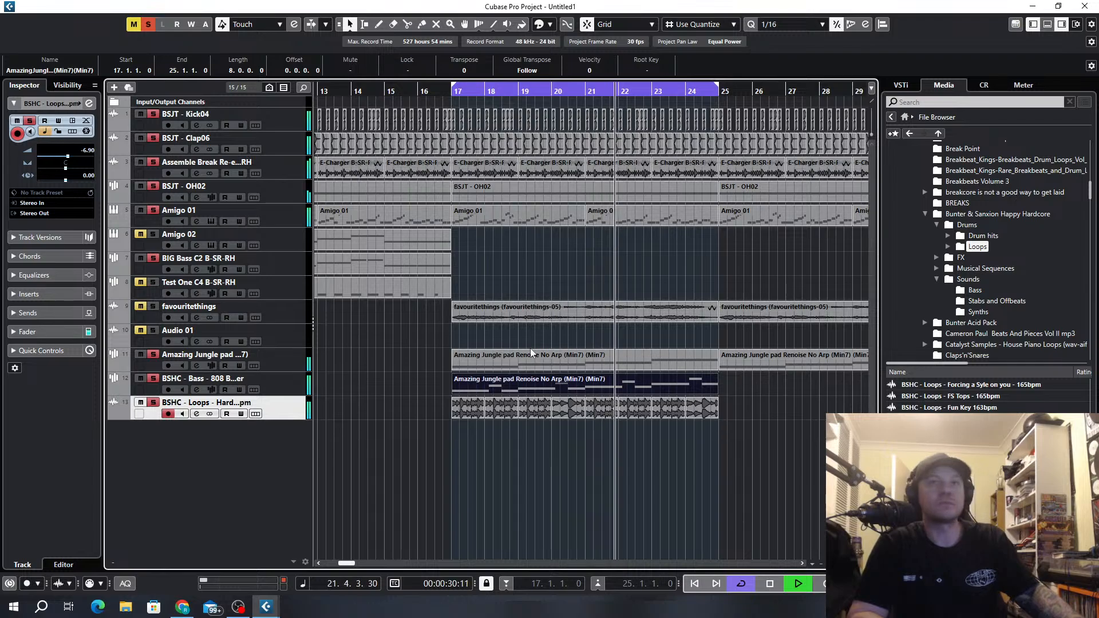
{"action": "left_click", "coordinate": [197, 413]}
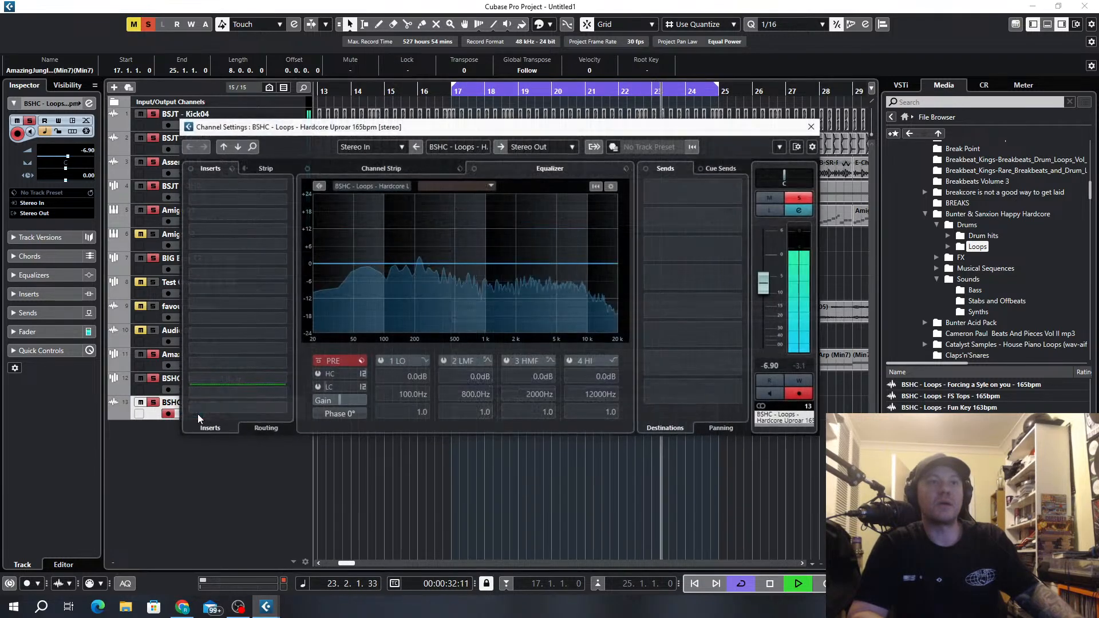
{"action": "left_click", "coordinate": [277, 186]}
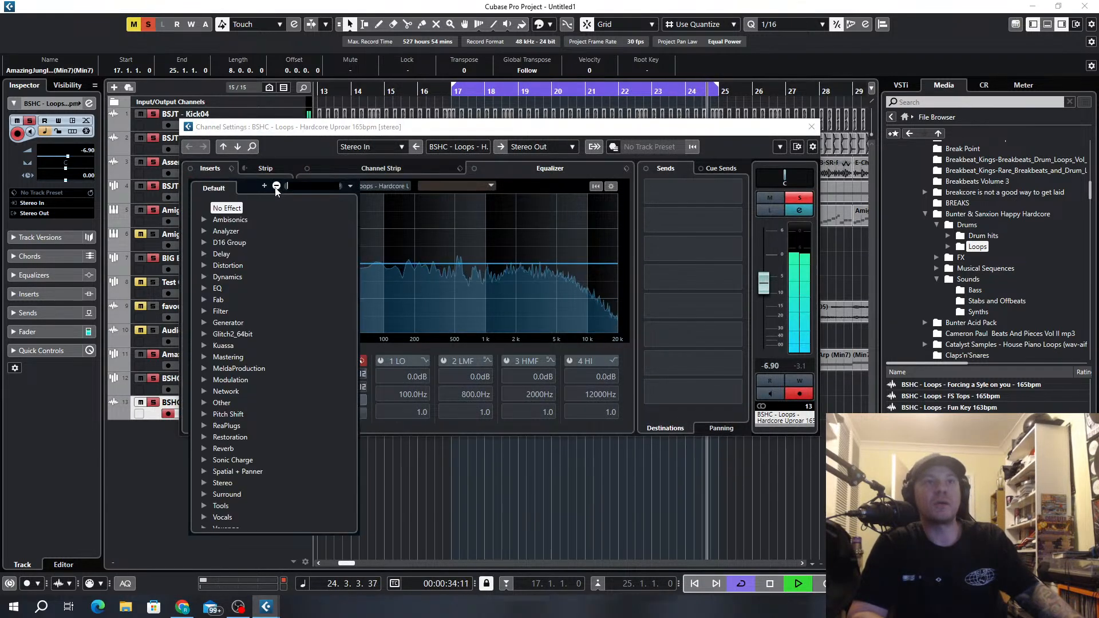
{"action": "type", "text": "ec"}
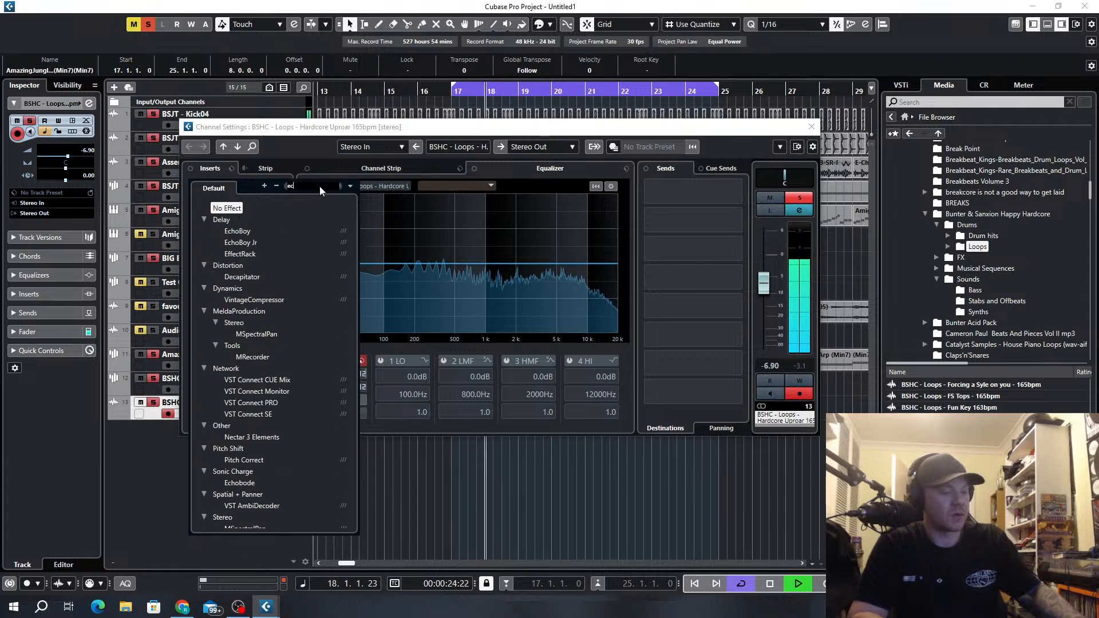
{"action": "type", "text": "ho"}
{"action": "left_click", "coordinate": [238, 222]}
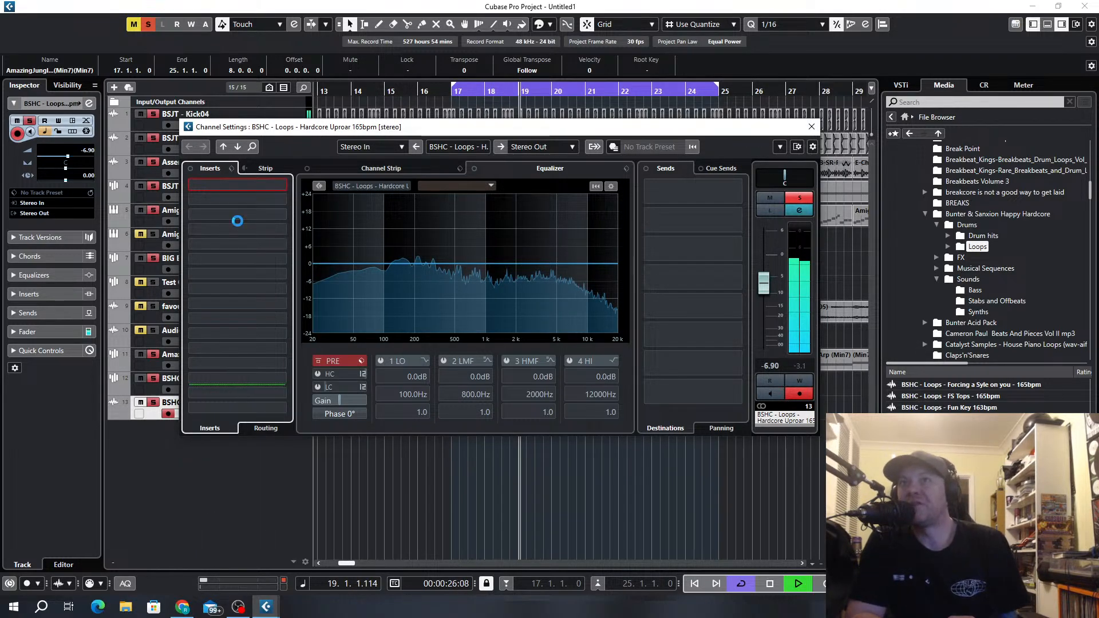
Load EchoBoy's AlienPongGroove drum preset on the loop track and lower its mix towards dry.
{"action": "left_click", "coordinate": [299, 217]}
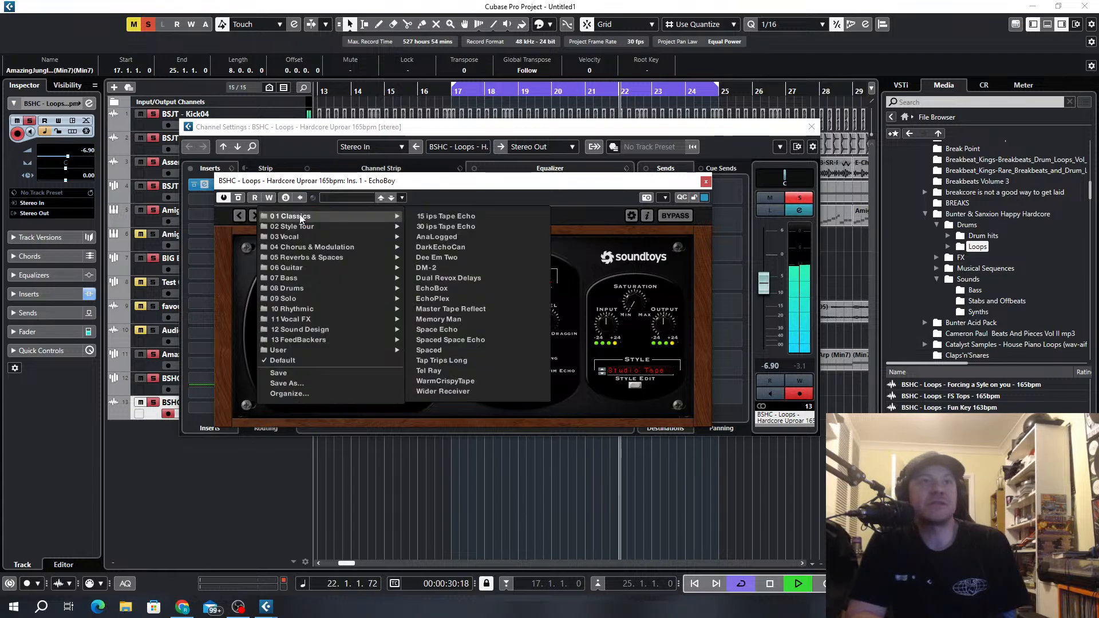
{"action": "mouse_move", "coordinate": [321, 288]}
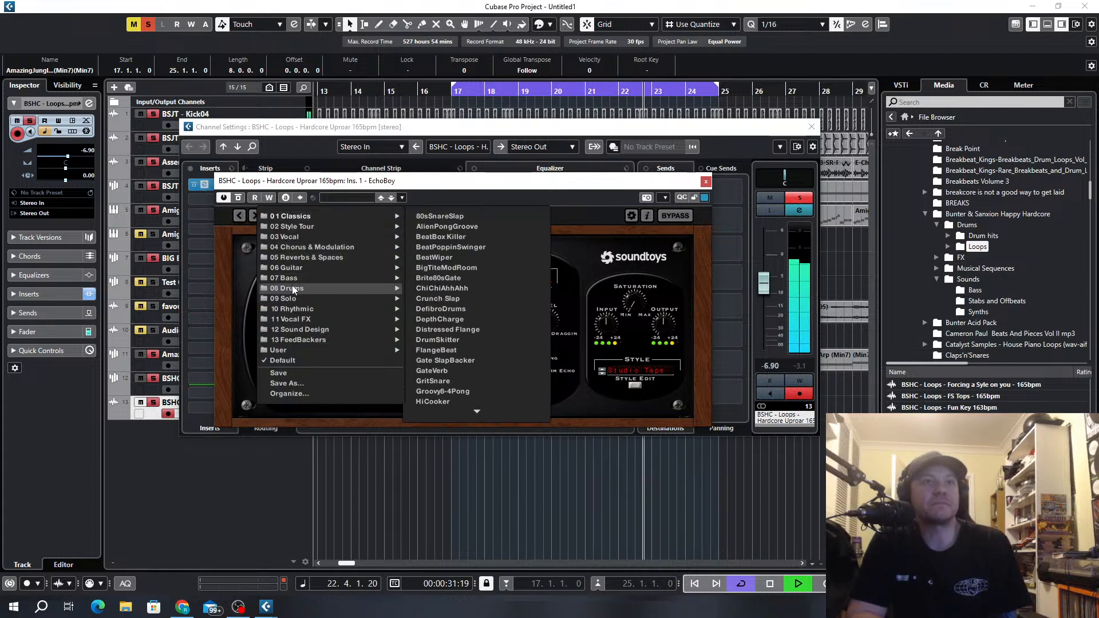
{"action": "left_click", "coordinate": [442, 226]}
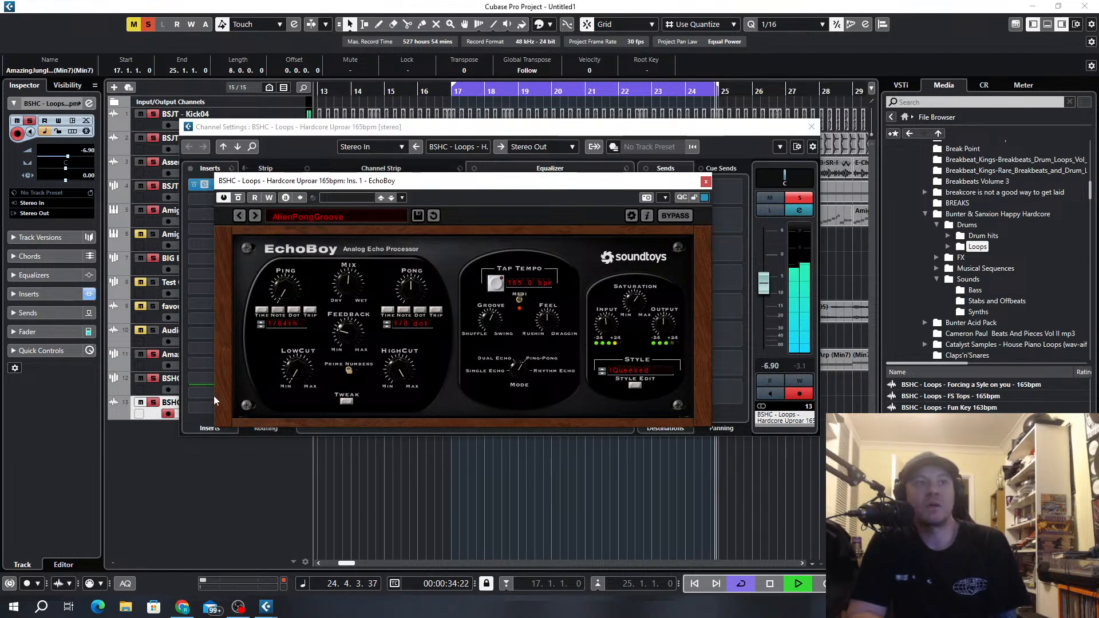
{"action": "left_click", "coordinate": [150, 420]}
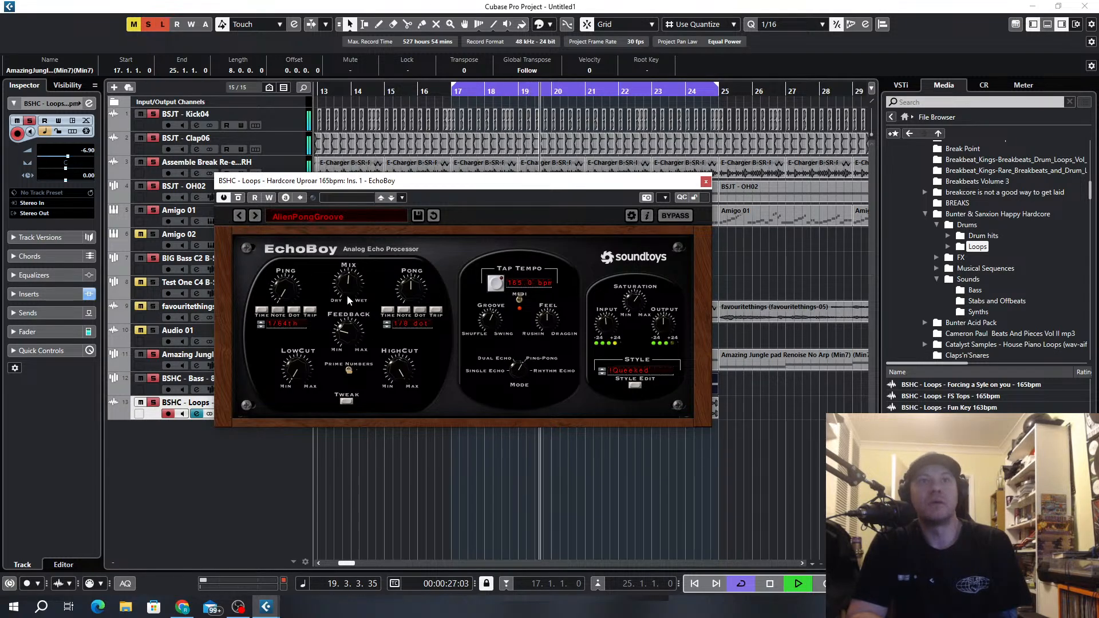
{"action": "left_click_drag", "start_coordinate": [339, 277], "coordinate": [339, 296]}
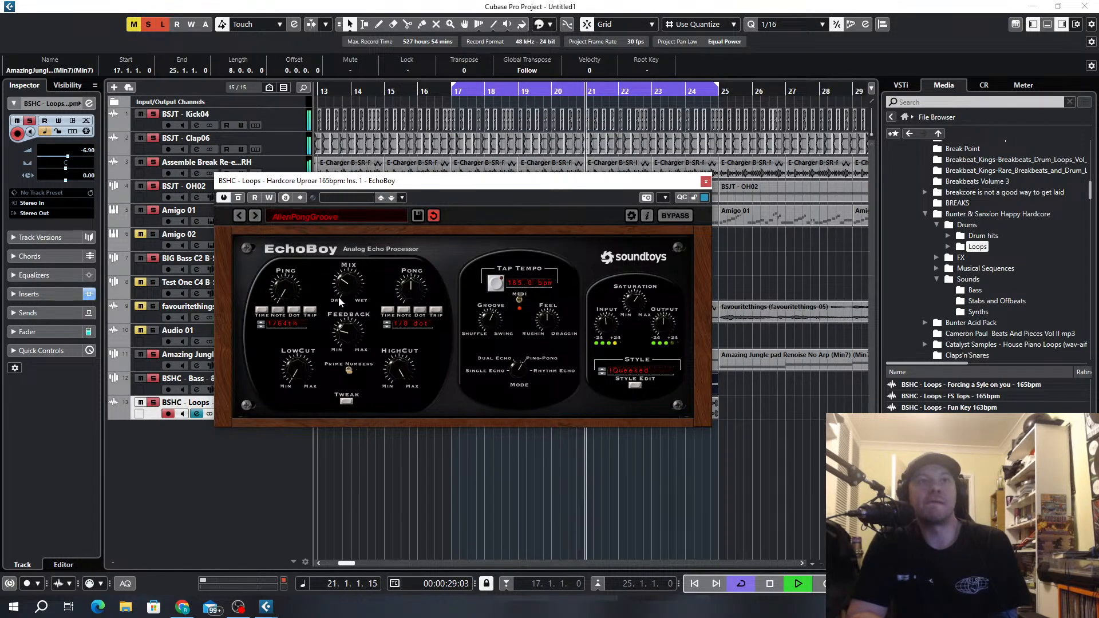
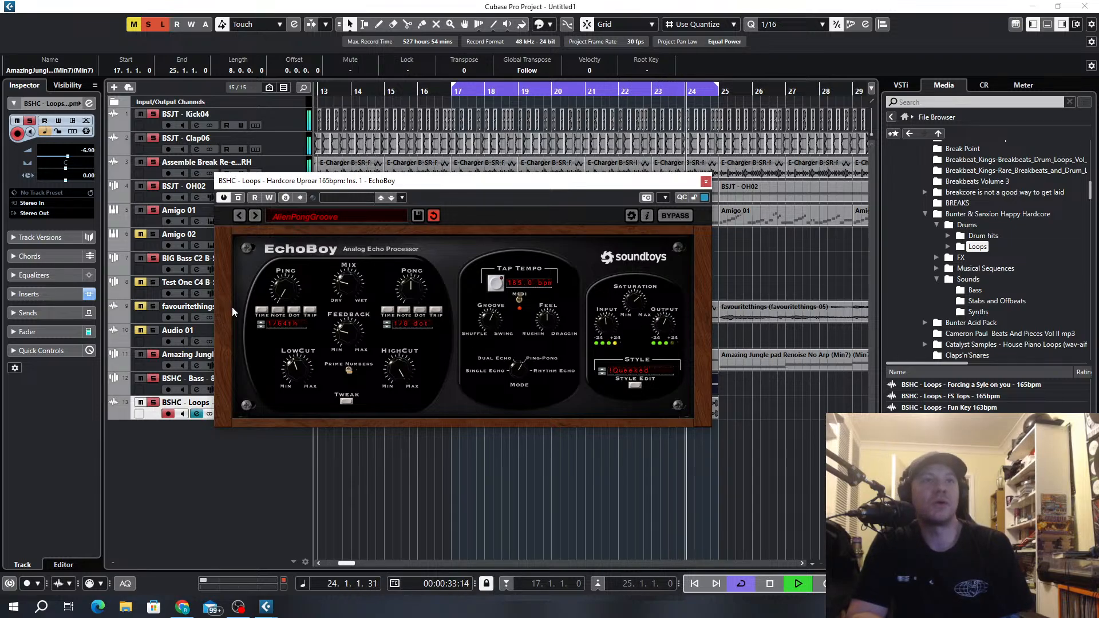
{"action": "left_click", "coordinate": [705, 182]}
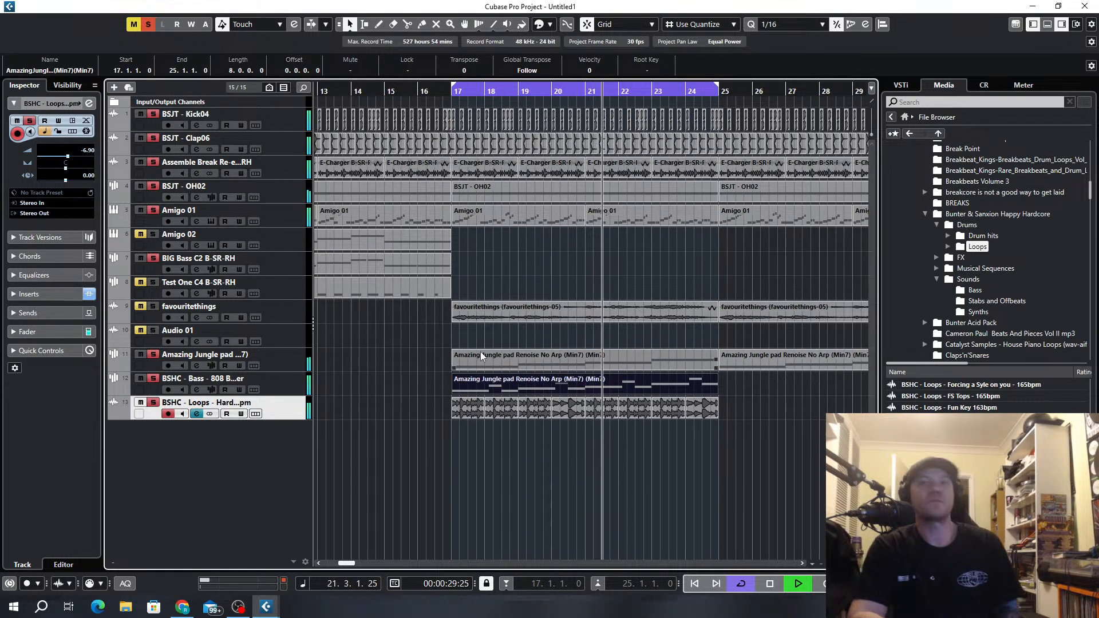
Duplicate the 808 bass part and chopped drum loop to bar 25, and extend the cycle range to 32.4.4.0.
{"action": "key", "text": "g"}
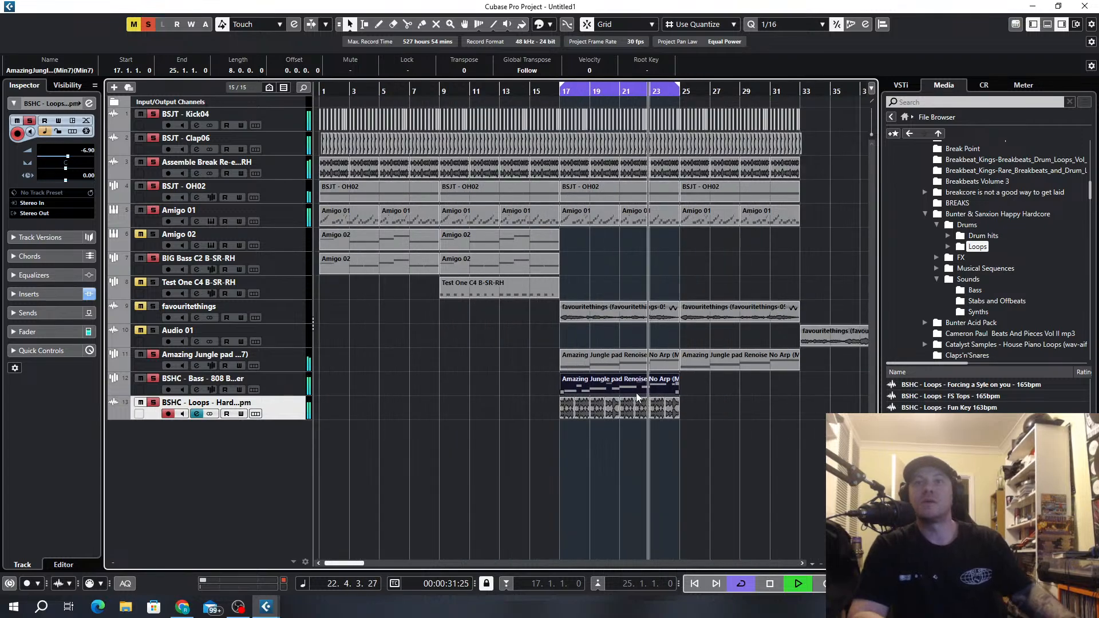
{"action": "left_click_drag", "start_coordinate": [701, 384], "coordinate": [538, 420]}
{"action": "key", "text": "ctrl+d"}
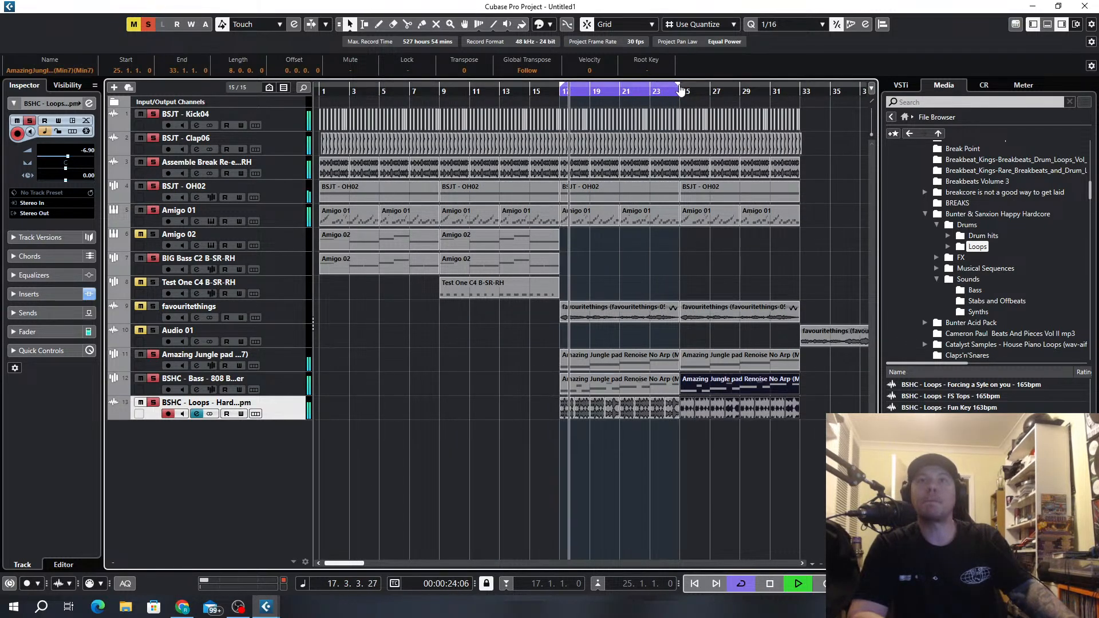
{"action": "left_click_drag", "start_coordinate": [678, 91], "coordinate": [799, 99]}
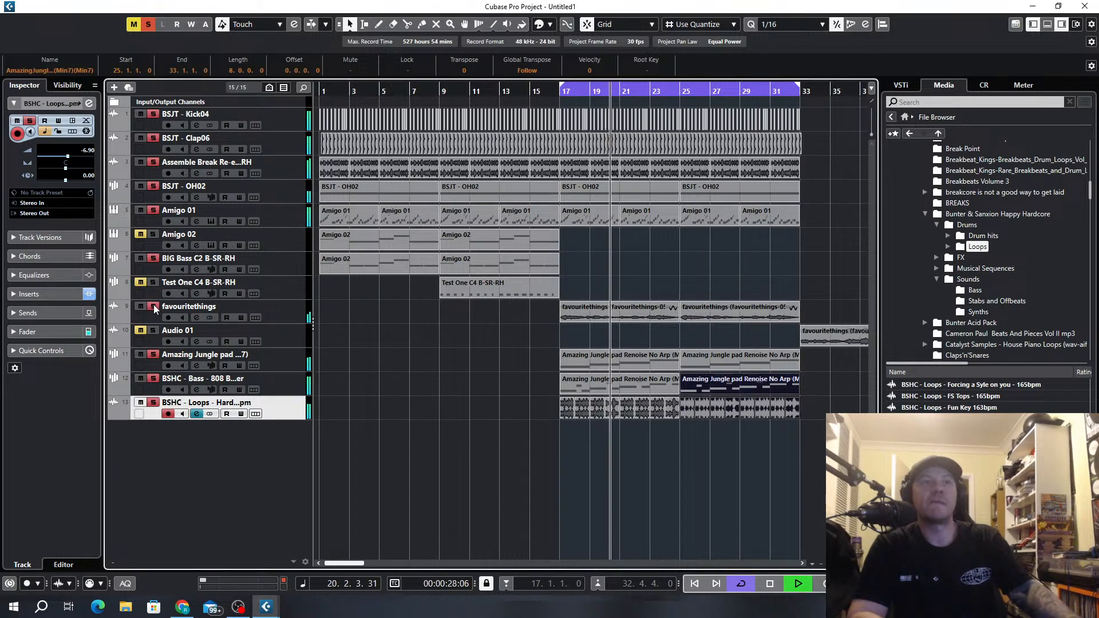
Insert the UADx LA-2A Tube Compressor in the first insert slot of the favouritethings vocal track.
{"action": "left_click", "coordinate": [289, 312]}
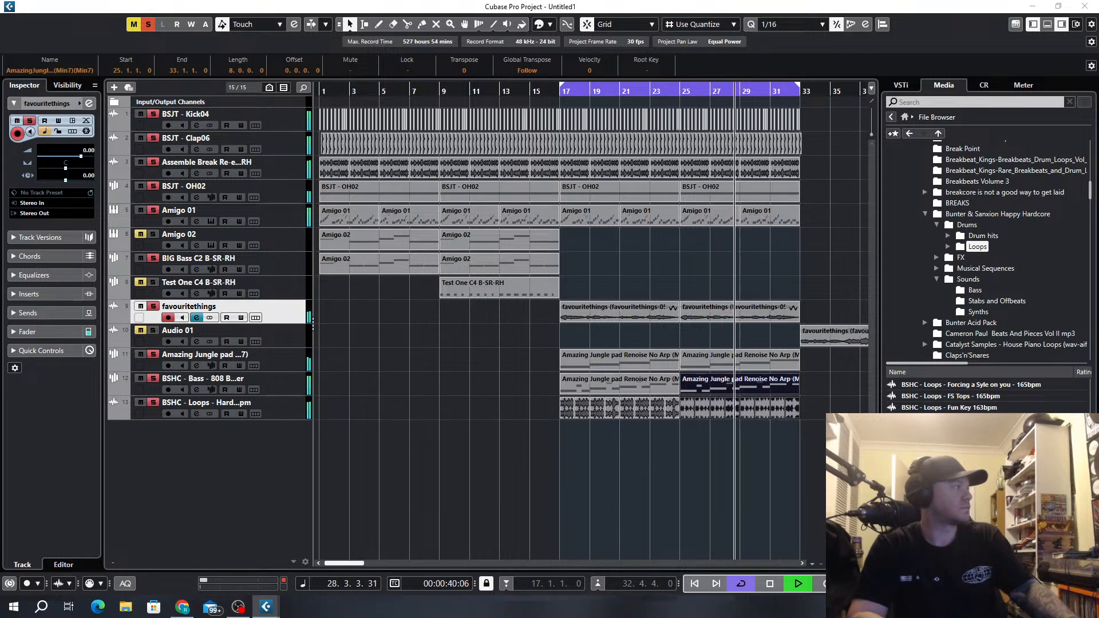
{"action": "left_click", "coordinate": [196, 317]}
{"action": "left_click", "coordinate": [276, 185]}
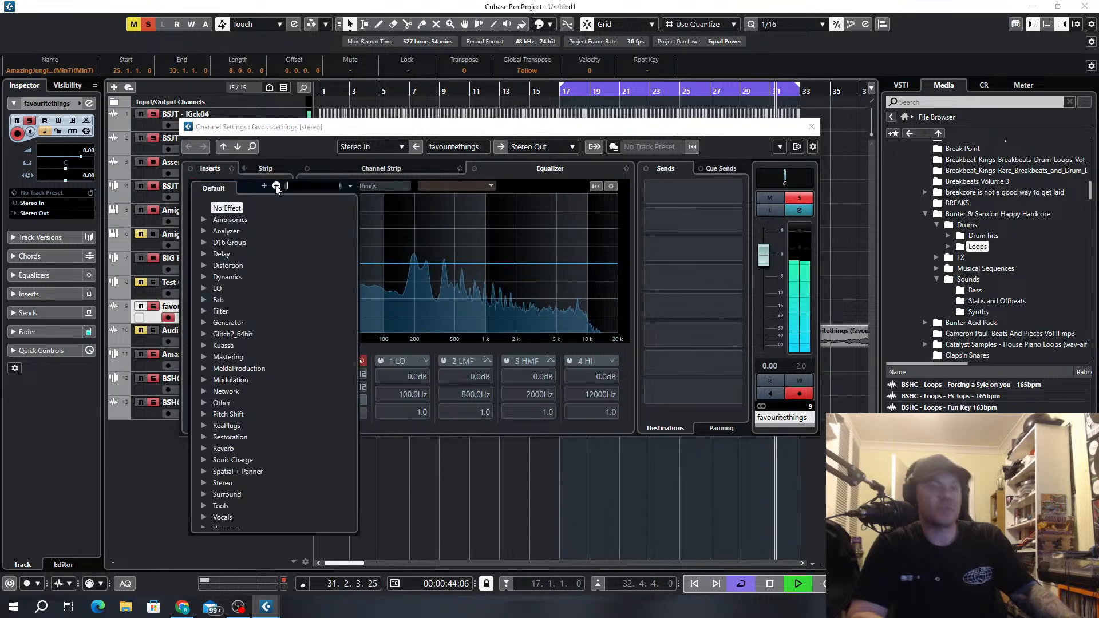
{"action": "type", "text": "comp"}
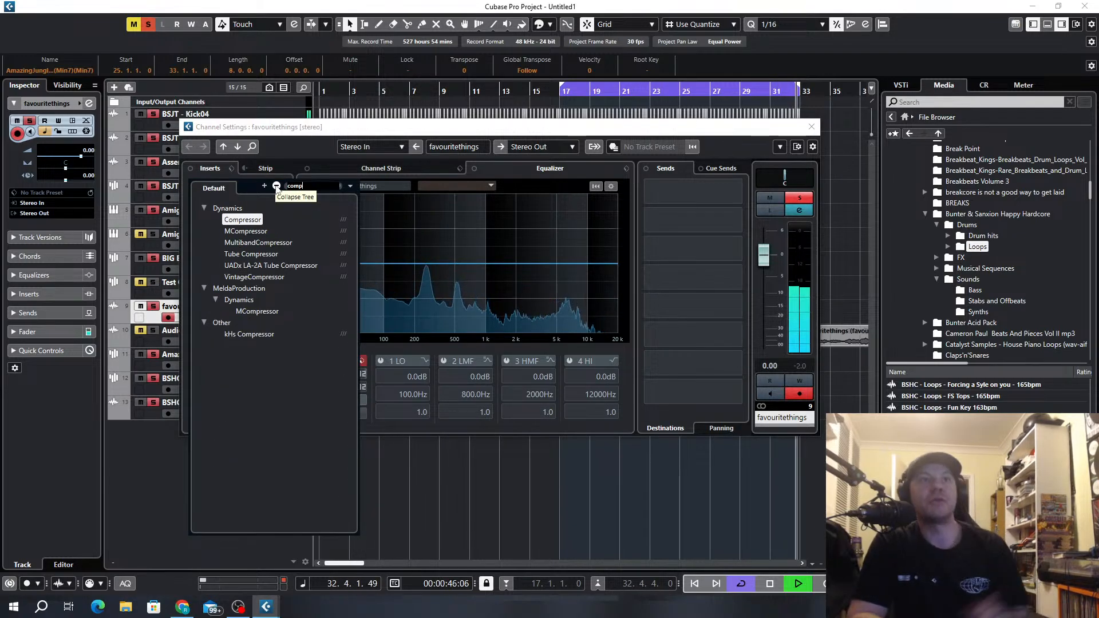
{"action": "left_click", "coordinate": [255, 266]}
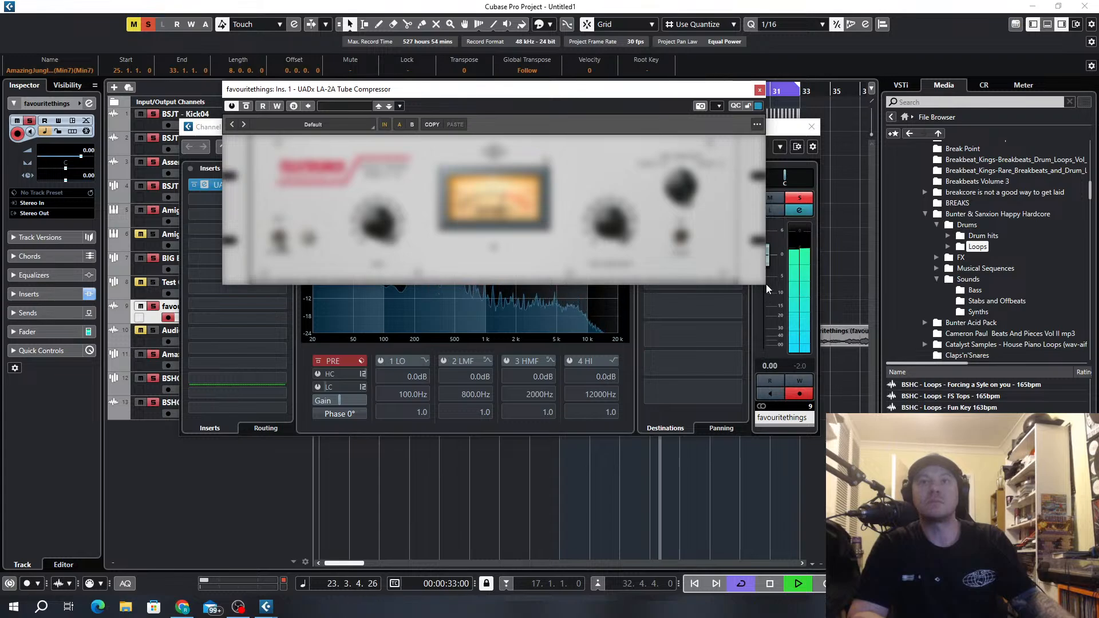
{"action": "left_click_drag", "start_coordinate": [536, 98], "coordinate": [580, 150]}
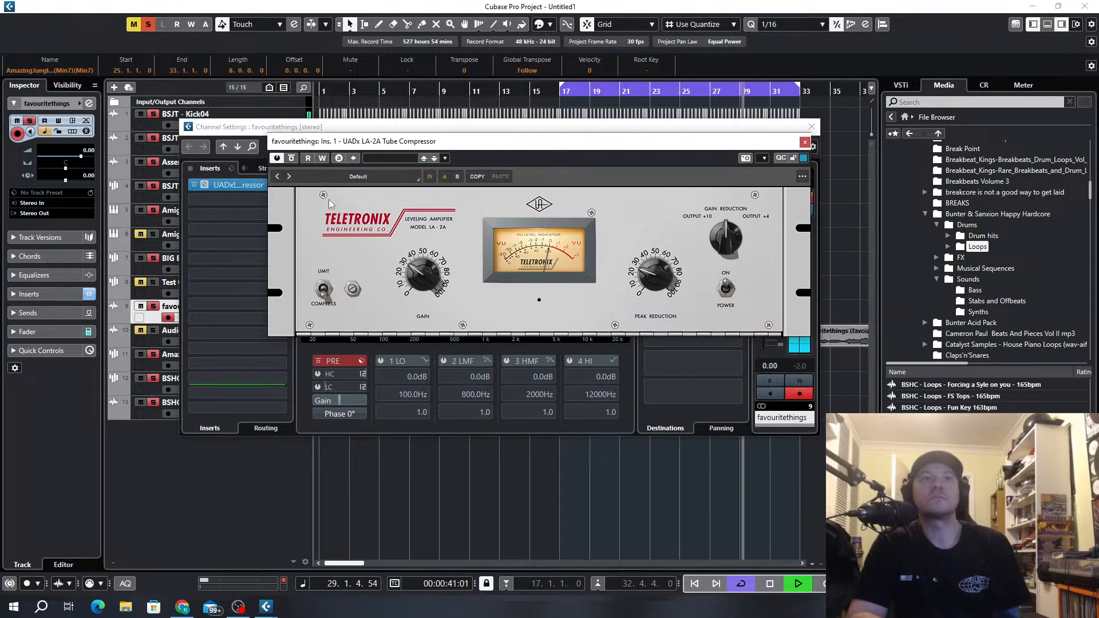
Load the Belting Vocal preset from the compressor's Vocal presets and close the plugin and channel settings.
{"action": "left_click", "coordinate": [361, 174]}
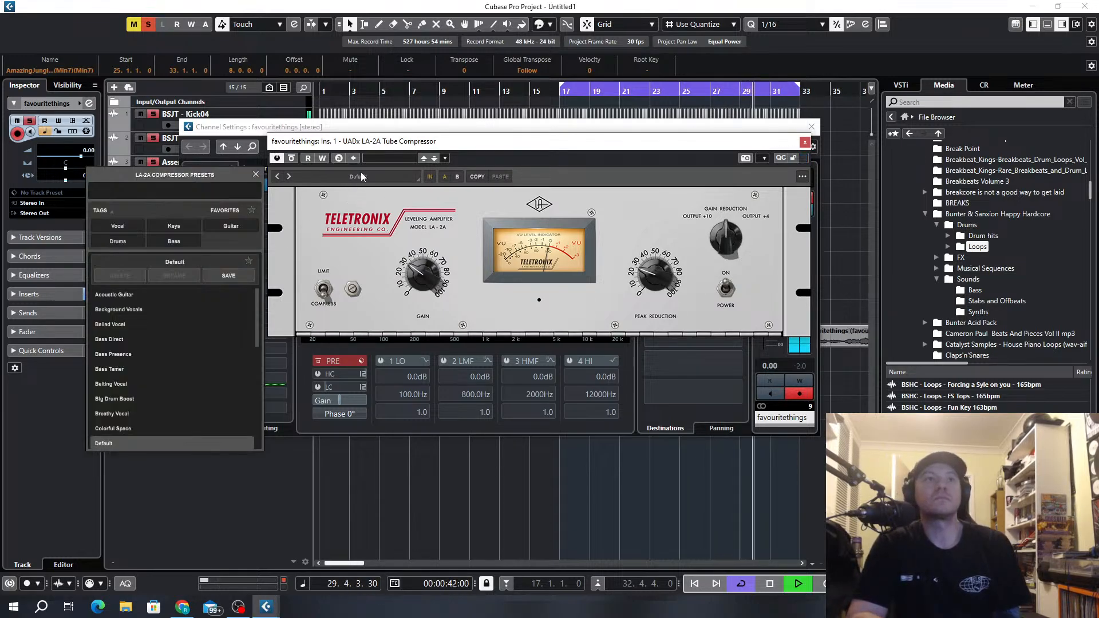
{"action": "left_click", "coordinate": [122, 230]}
{"action": "left_click", "coordinate": [121, 314]}
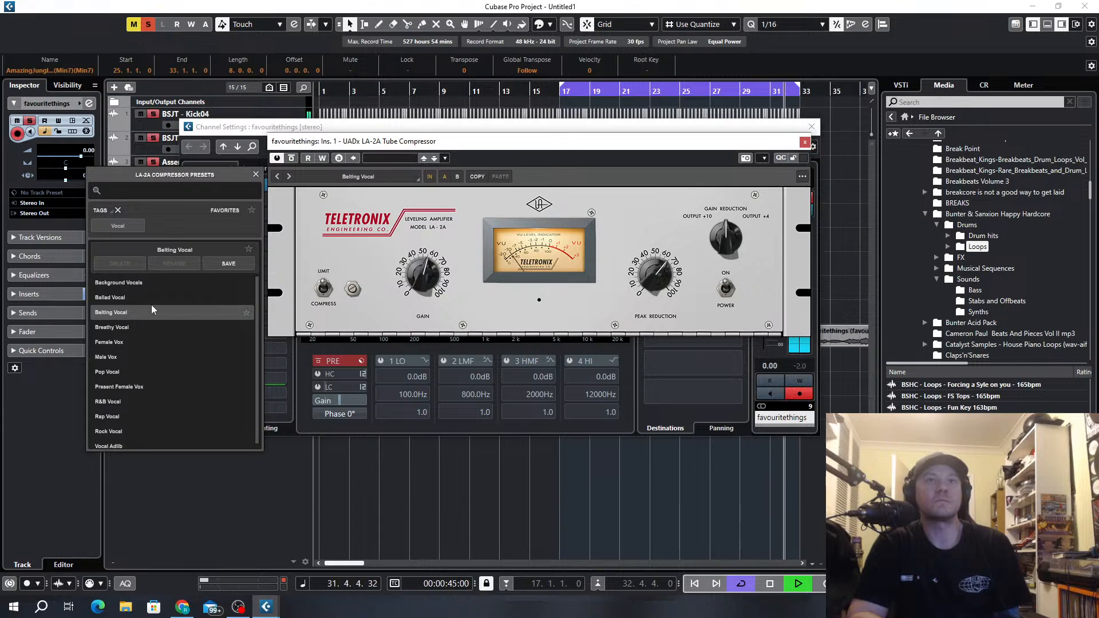
{"action": "left_click", "coordinate": [650, 285]}
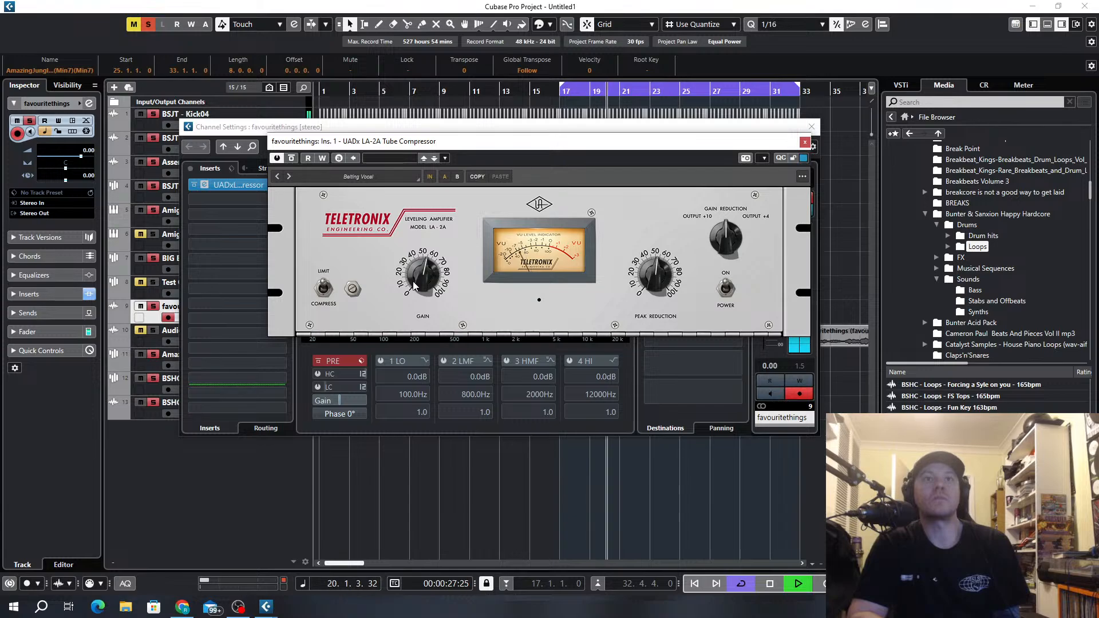
{"action": "left_click", "coordinate": [805, 142]}
{"action": "left_click", "coordinate": [811, 127]}
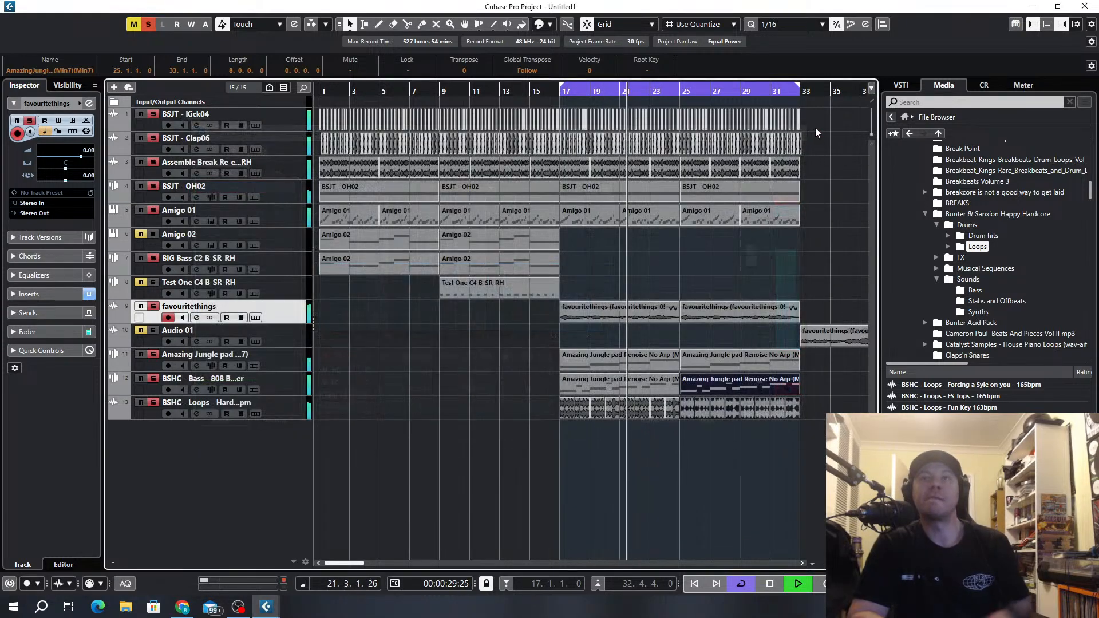
{"action": "scroll", "coordinate": [798, 180], "scroll_direction": "up", "scroll_amount": 2}
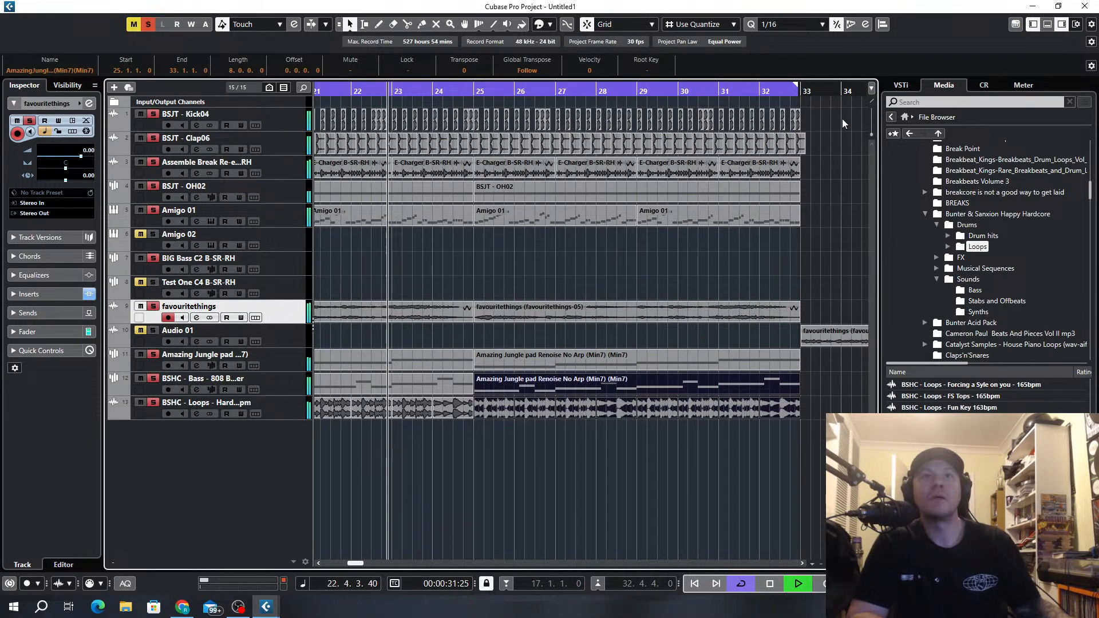
{"action": "left_click_drag", "start_coordinate": [843, 117], "coordinate": [476, 170]}
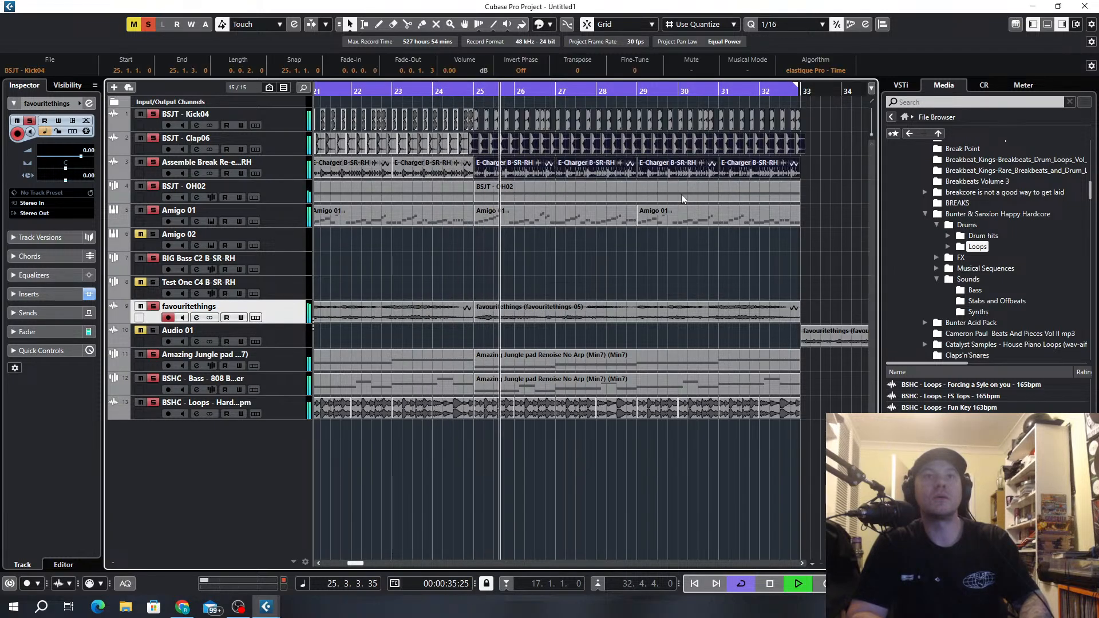
{"action": "left_click", "coordinate": [682, 249]}
Set the end of the cycle range exactly to the start of bar 33.
{"action": "scroll", "coordinate": [506, 433], "scroll_direction": "up", "scroll_amount": 3}
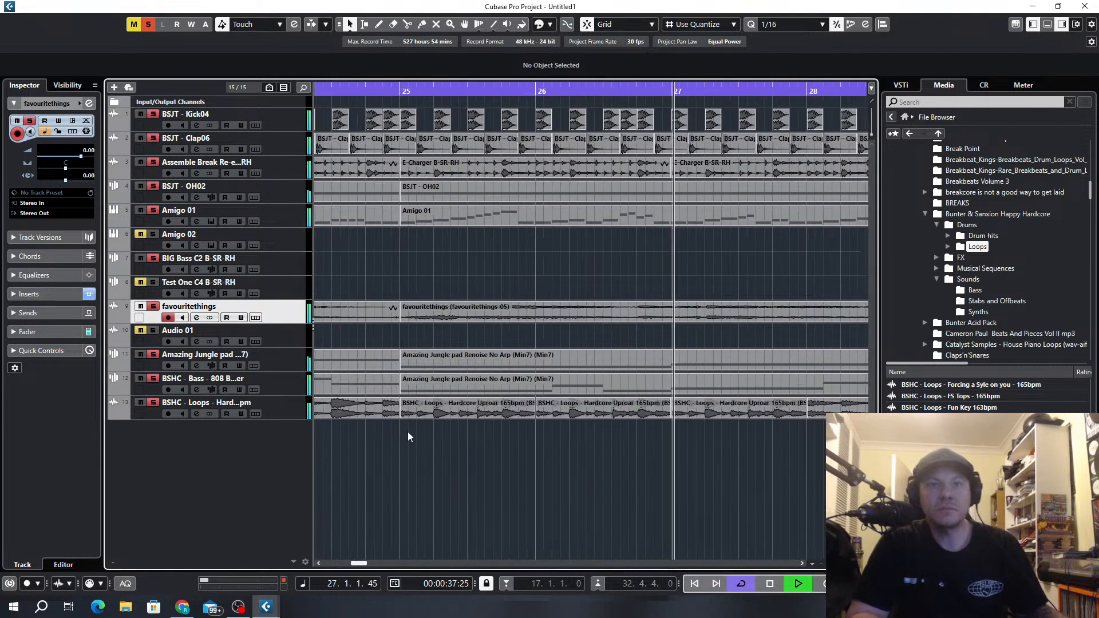
{"action": "scroll", "coordinate": [412, 427], "scroll_direction": "up", "scroll_amount": 3}
{"action": "scroll", "coordinate": [458, 216], "scroll_direction": "down", "scroll_amount": 8}
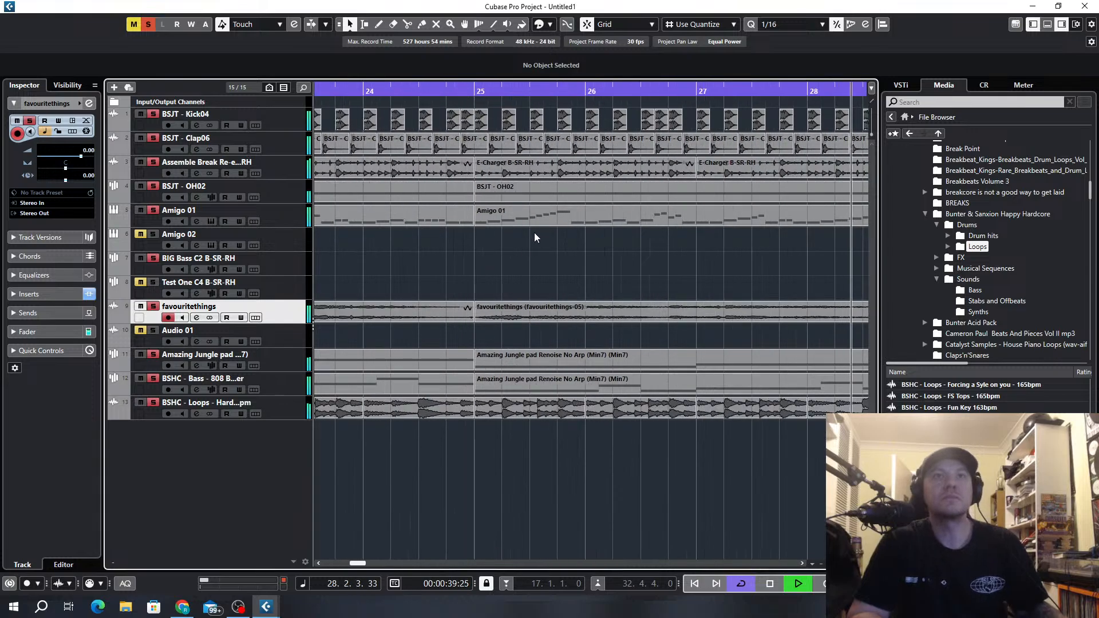
{"action": "scroll", "coordinate": [705, 90], "scroll_direction": "up", "scroll_amount": 8}
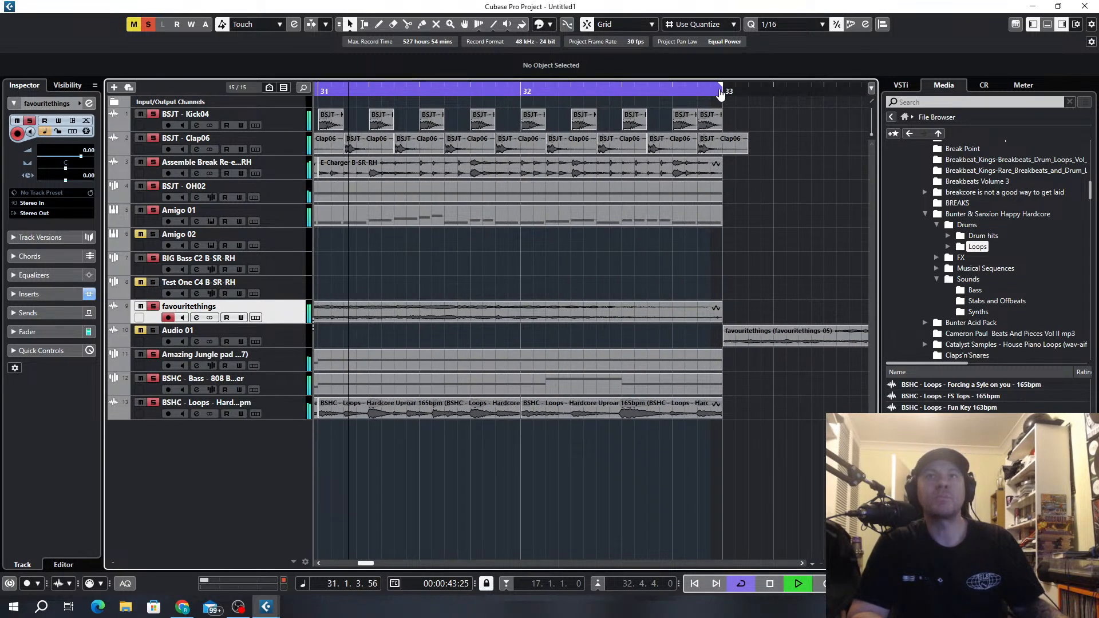
{"action": "scroll", "coordinate": [745, 219], "scroll_direction": "down", "scroll_amount": 10}
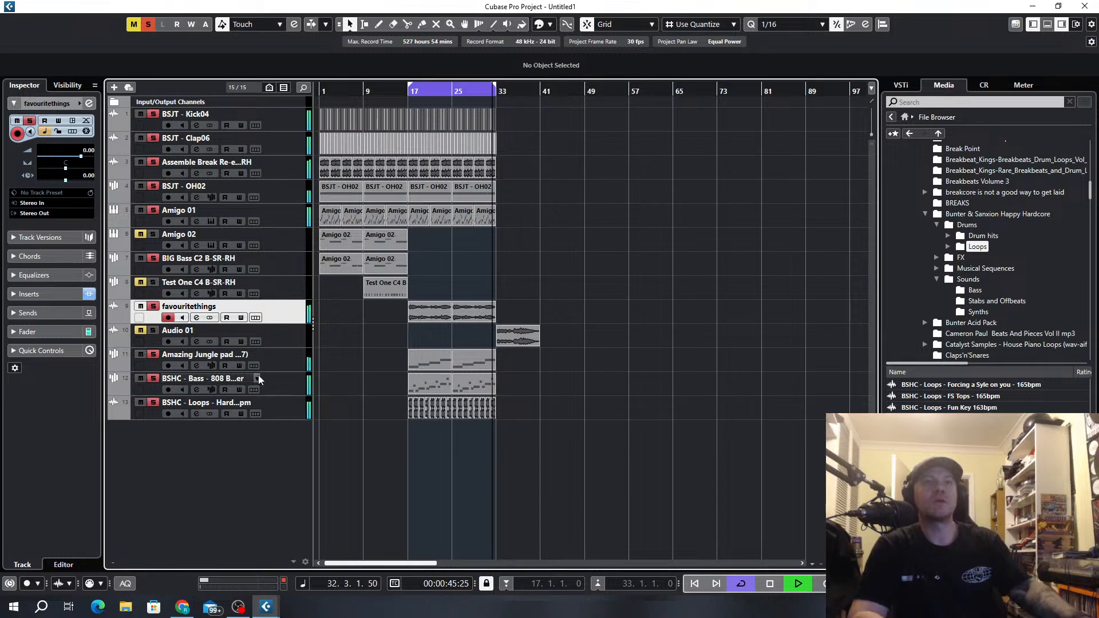
Insert ValhallaSupermassive in the second insert slot of the favouritethings vocal track.
{"action": "left_click", "coordinate": [196, 318]}
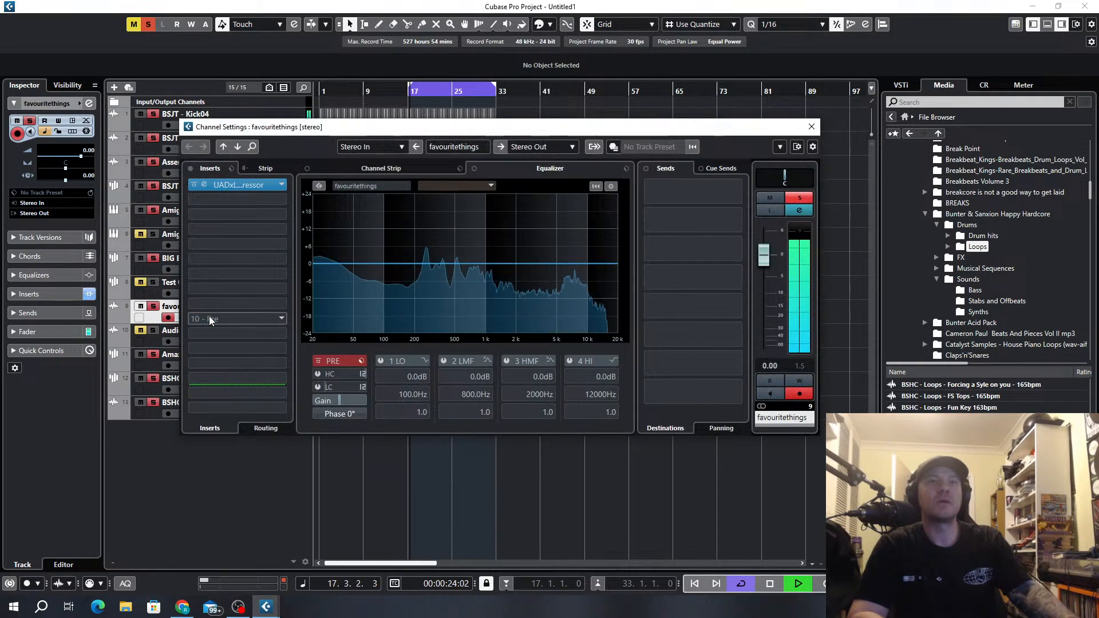
{"action": "left_click", "coordinate": [272, 211]}
{"action": "type", "text": "val"}
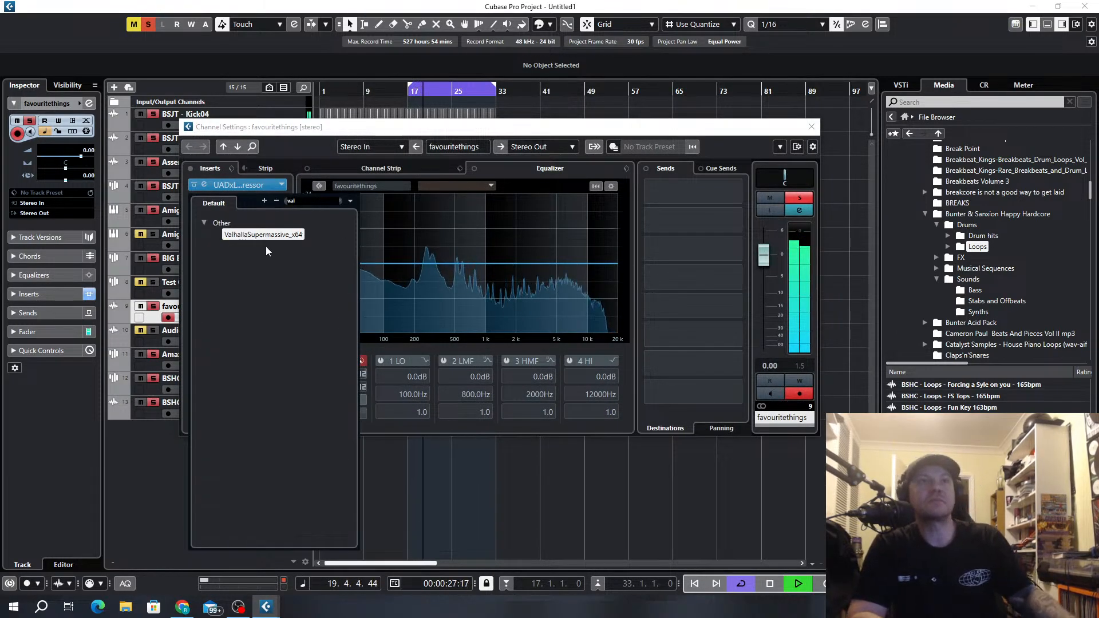
{"action": "left_click", "coordinate": [265, 234]}
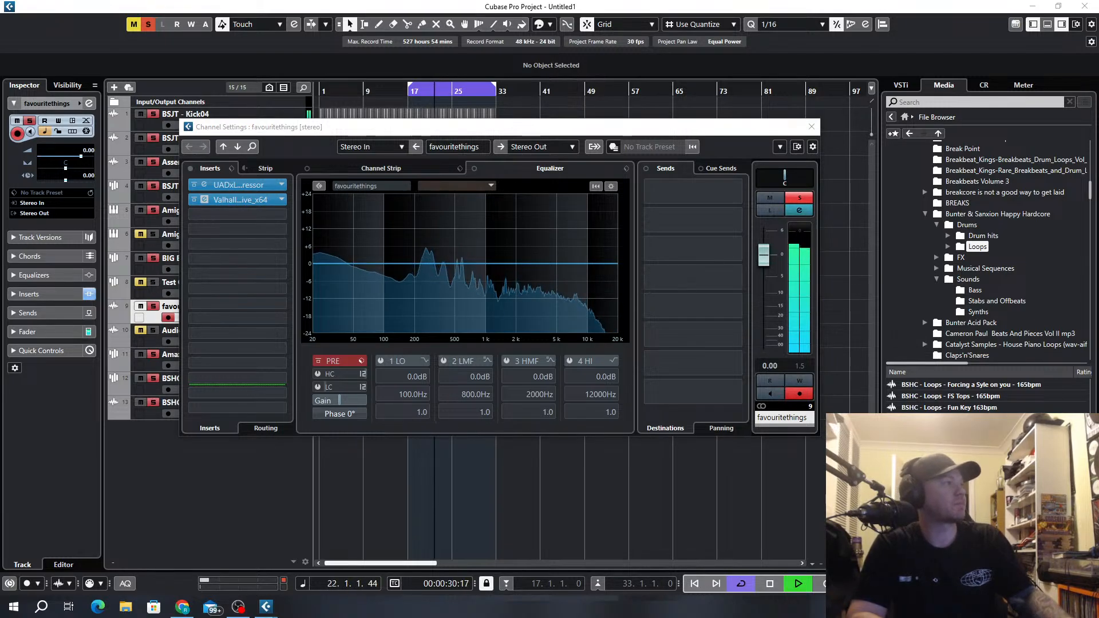
Try the WaveDelay preset from ValhallaSupermassive's vocal echo presets.
{"action": "left_click", "coordinate": [665, 338]}
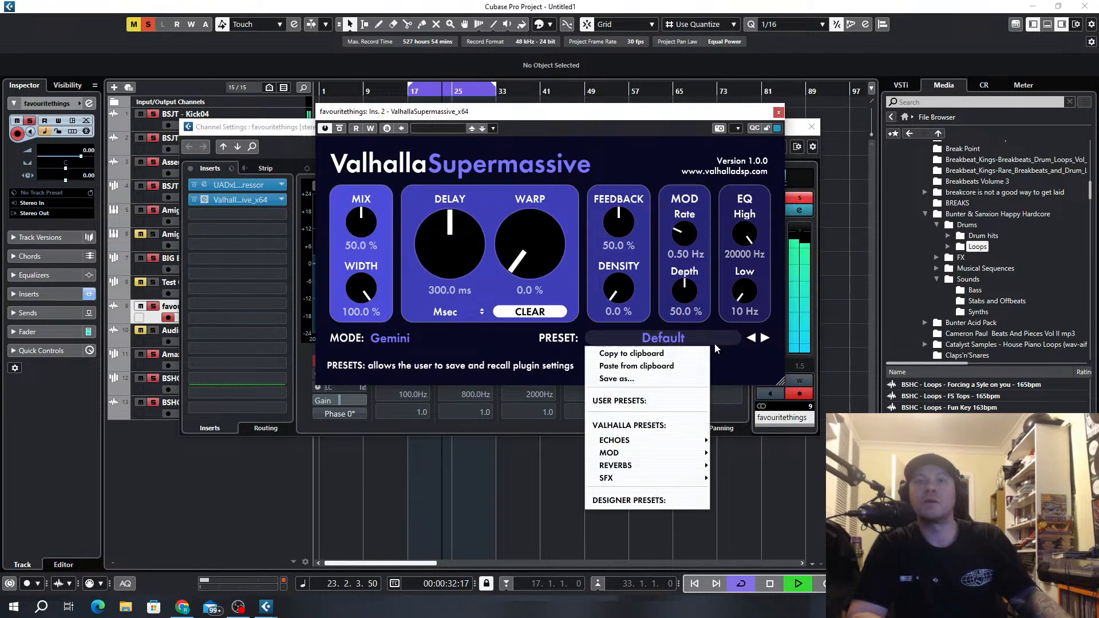
{"action": "mouse_move", "coordinate": [636, 443]}
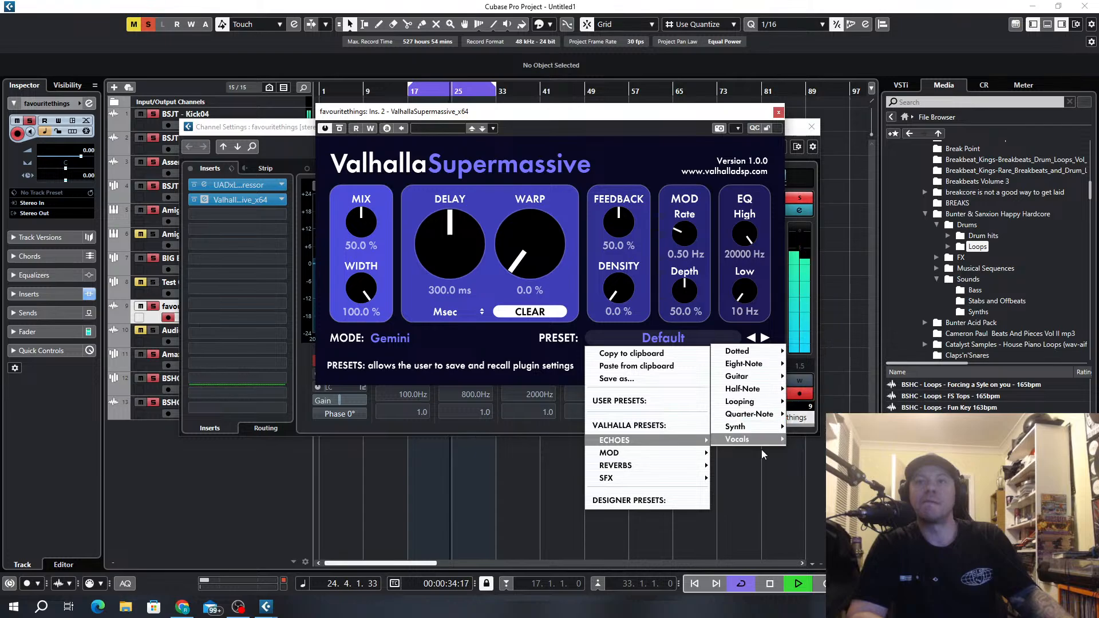
{"action": "mouse_move", "coordinate": [764, 440]}
{"action": "left_click", "coordinate": [813, 439]}
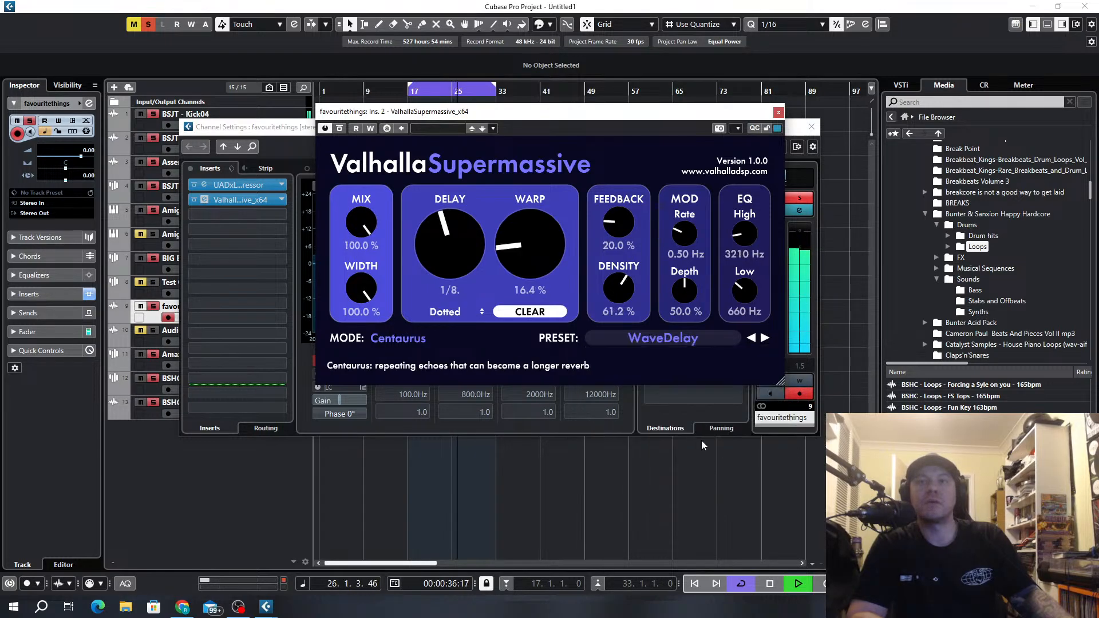
Load the Lead Synth Delay preset from ValhallaSupermassive's echo presets.
{"action": "left_click", "coordinate": [709, 335]}
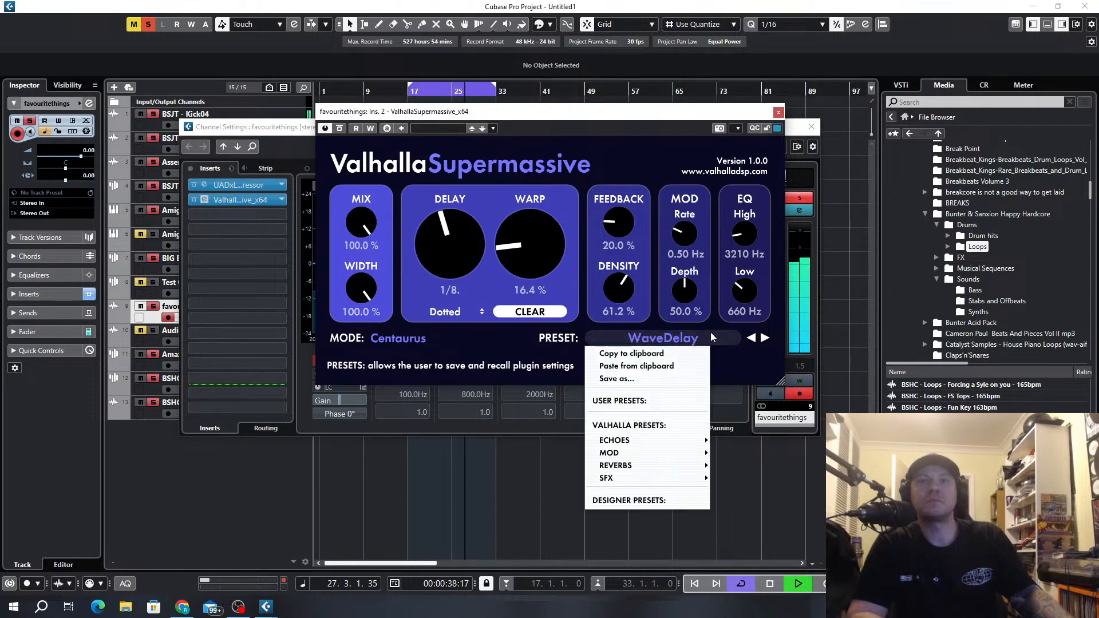
{"action": "mouse_move", "coordinate": [653, 453]}
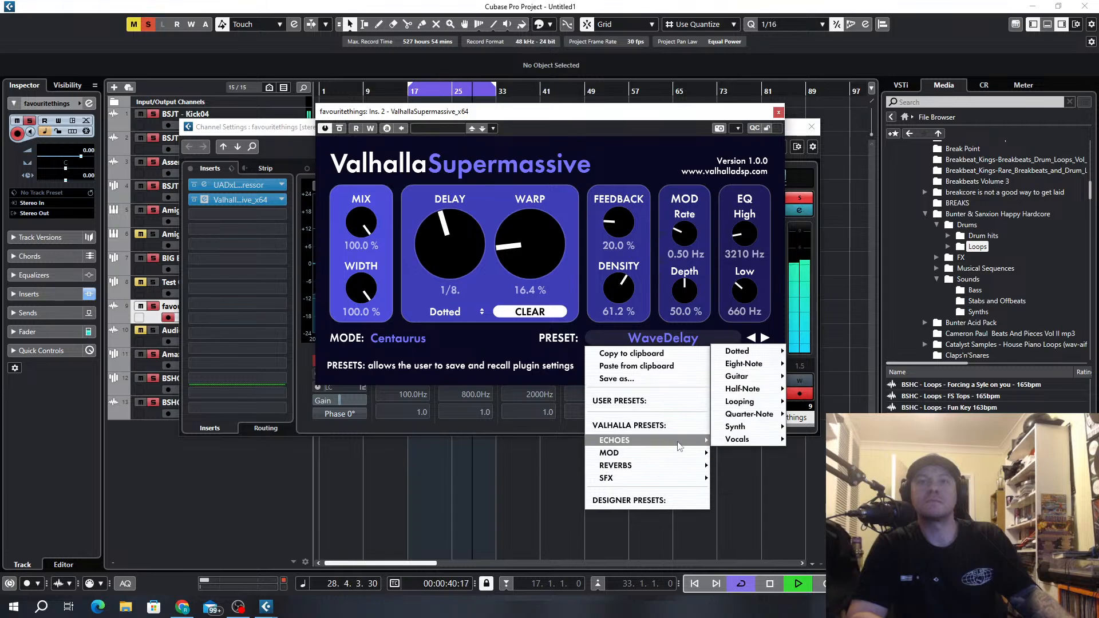
{"action": "mouse_move", "coordinate": [744, 437]}
{"action": "left_click", "coordinate": [806, 404]}
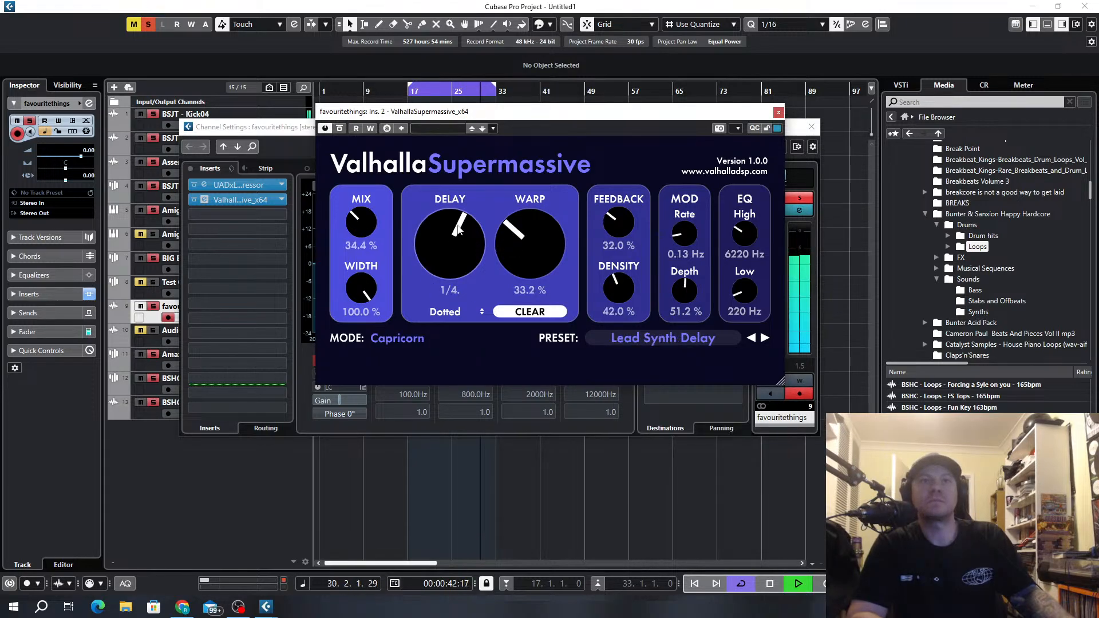
Set the delay's mix to 38.8 % and warp to 31.6 %, and close the plugin and channel settings.
{"action": "left_click_drag", "start_coordinate": [354, 226], "coordinate": [354, 222]}
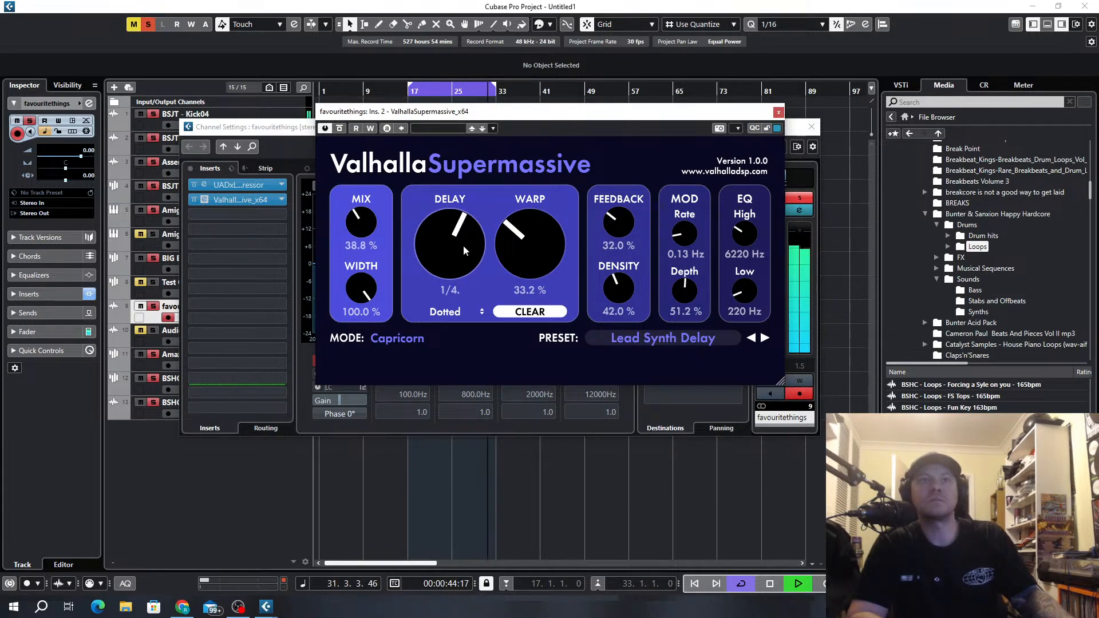
{"action": "left_click_drag", "start_coordinate": [504, 231], "coordinate": [504, 233]}
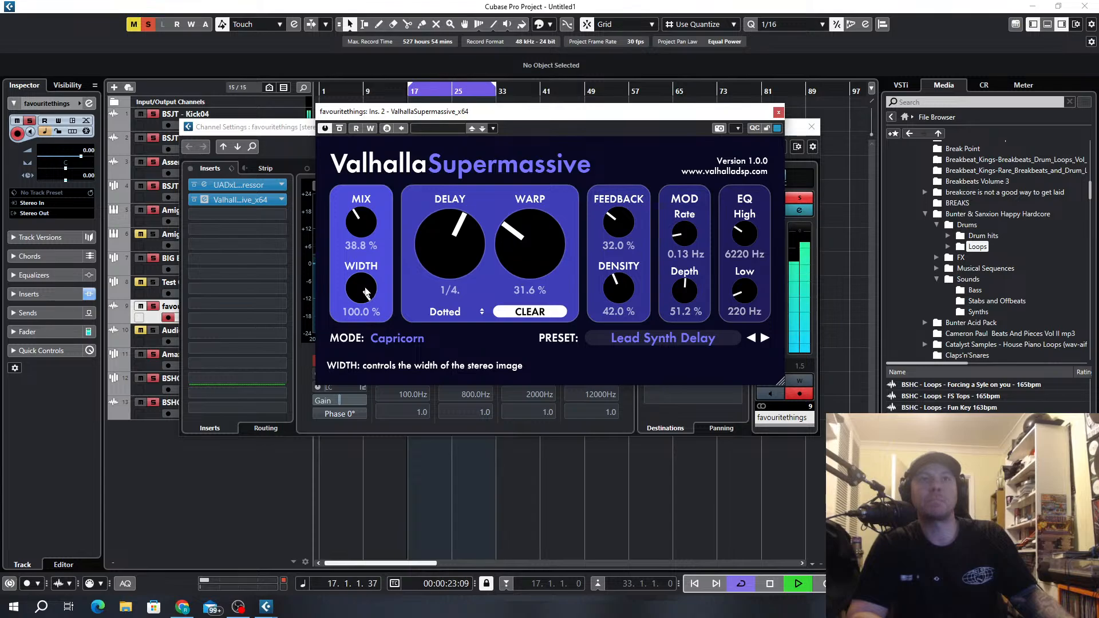
{"action": "left_click", "coordinate": [778, 112]}
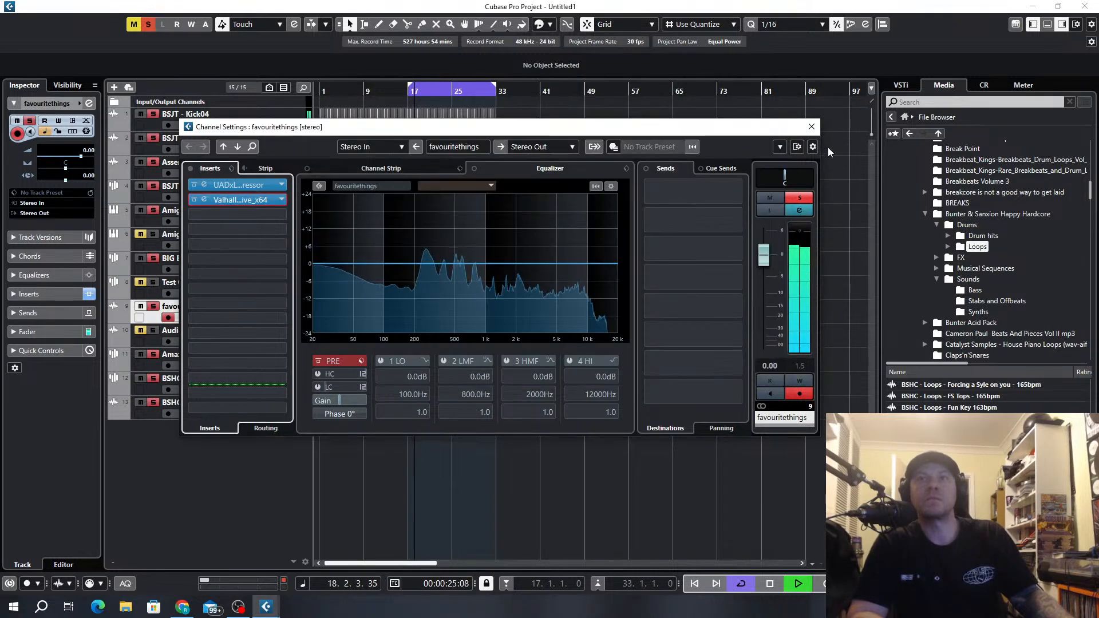
{"action": "left_click", "coordinate": [811, 126]}
Extend the end of the cycle range to the start of bar 41.
{"action": "scroll", "coordinate": [483, 283], "scroll_direction": "up", "scroll_amount": 5}
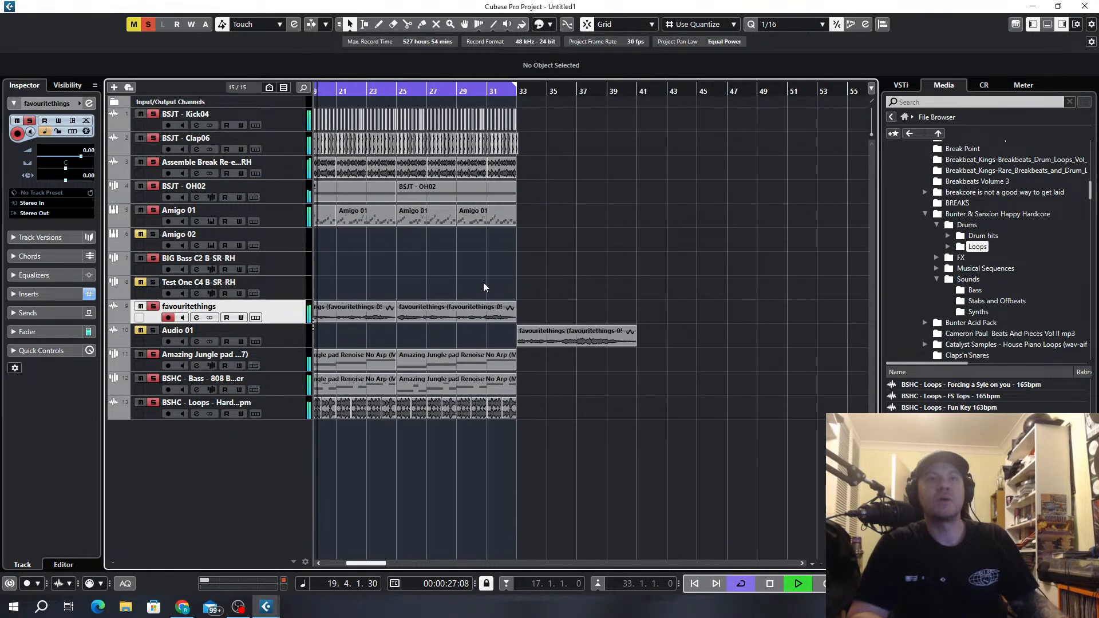
{"action": "scroll", "coordinate": [520, 267], "scroll_direction": "down", "scroll_amount": 3}
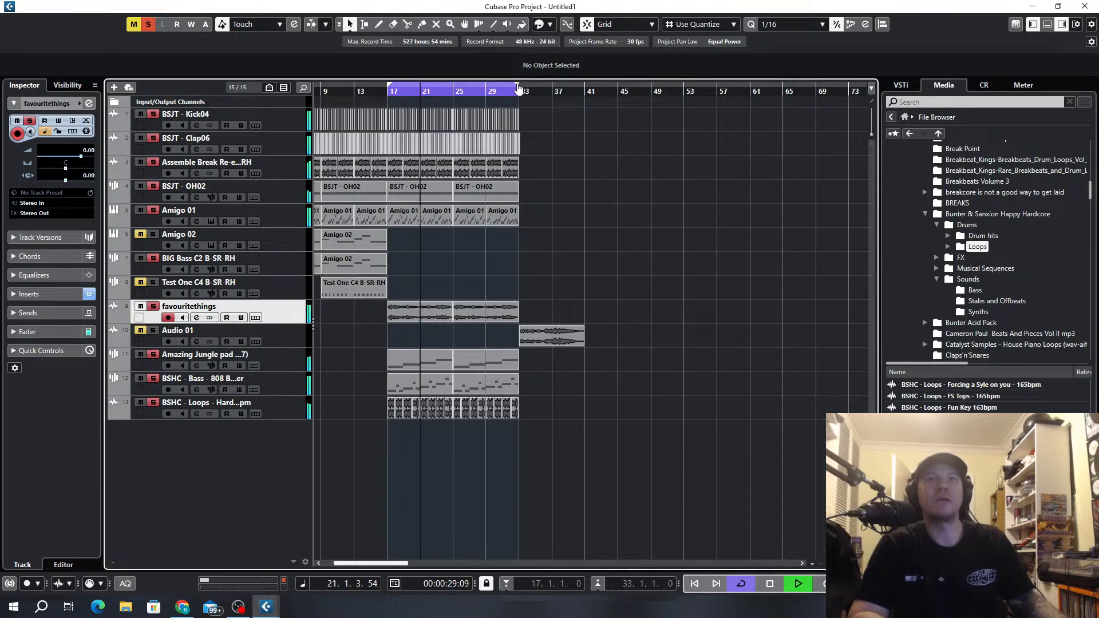
{"action": "left_click_drag", "start_coordinate": [518, 87], "coordinate": [579, 91]}
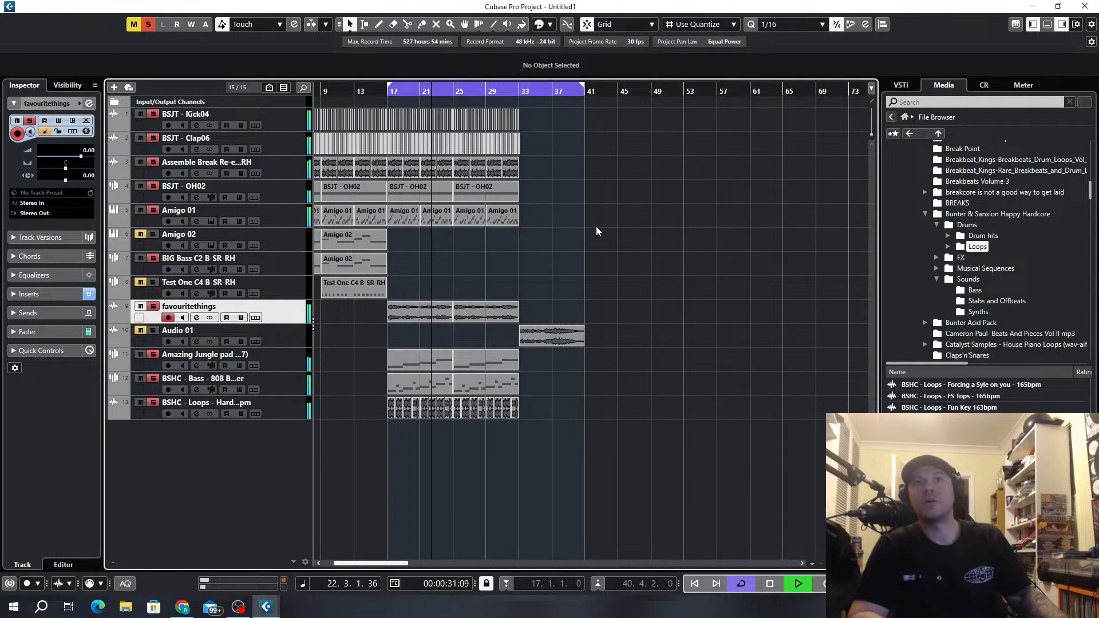
{"action": "scroll", "coordinate": [575, 89], "scroll_direction": "up", "scroll_amount": 3}
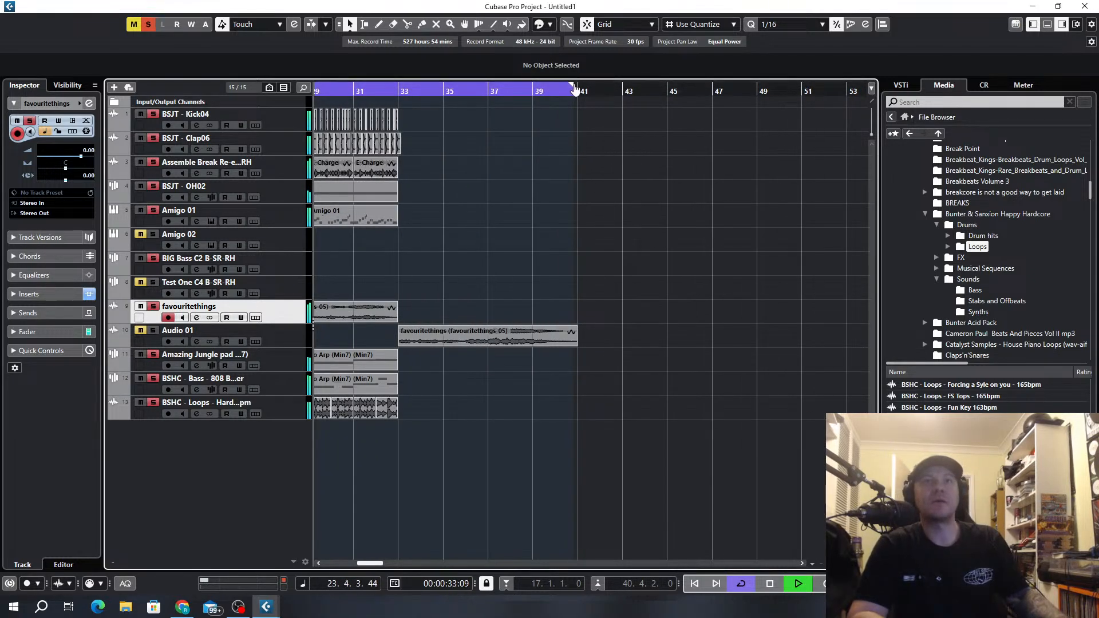
{"action": "scroll", "coordinate": [591, 203], "scroll_direction": "down", "scroll_amount": 4}
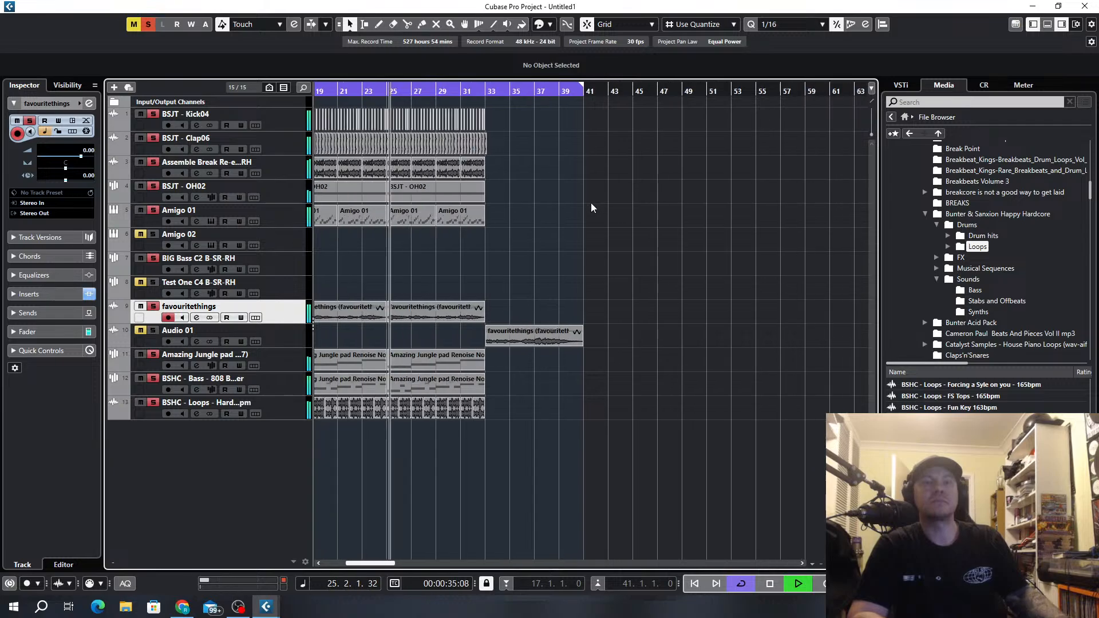
Clear all solo and mute states in the project and select the Audio 01 track.
{"action": "left_click", "coordinate": [148, 24]}
{"action": "left_click", "coordinate": [133, 24]}
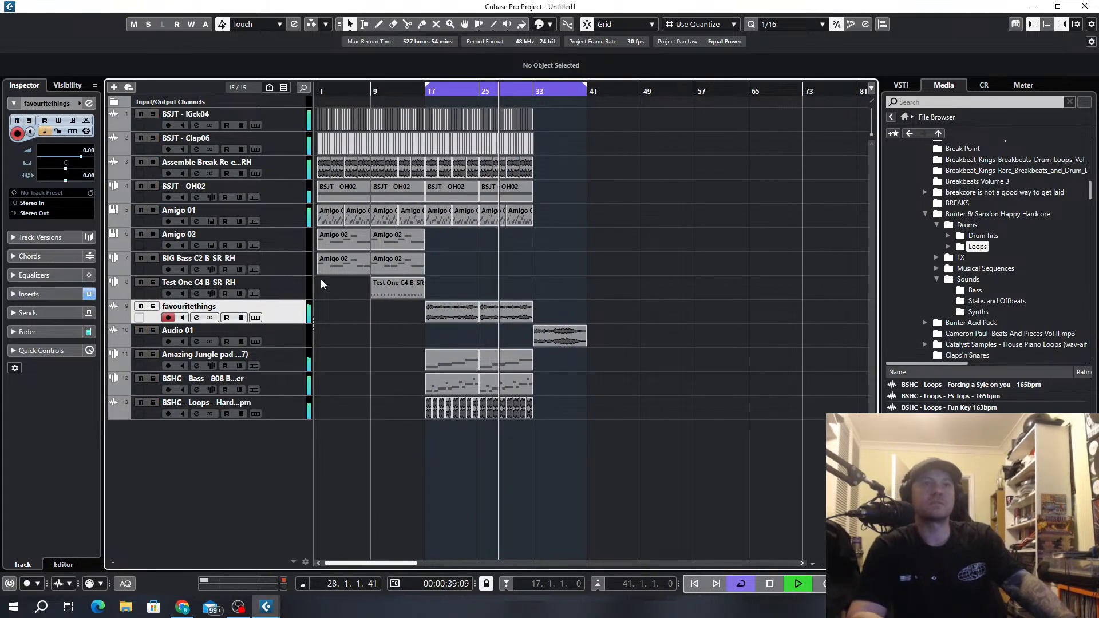
{"action": "left_click", "coordinate": [287, 332]}
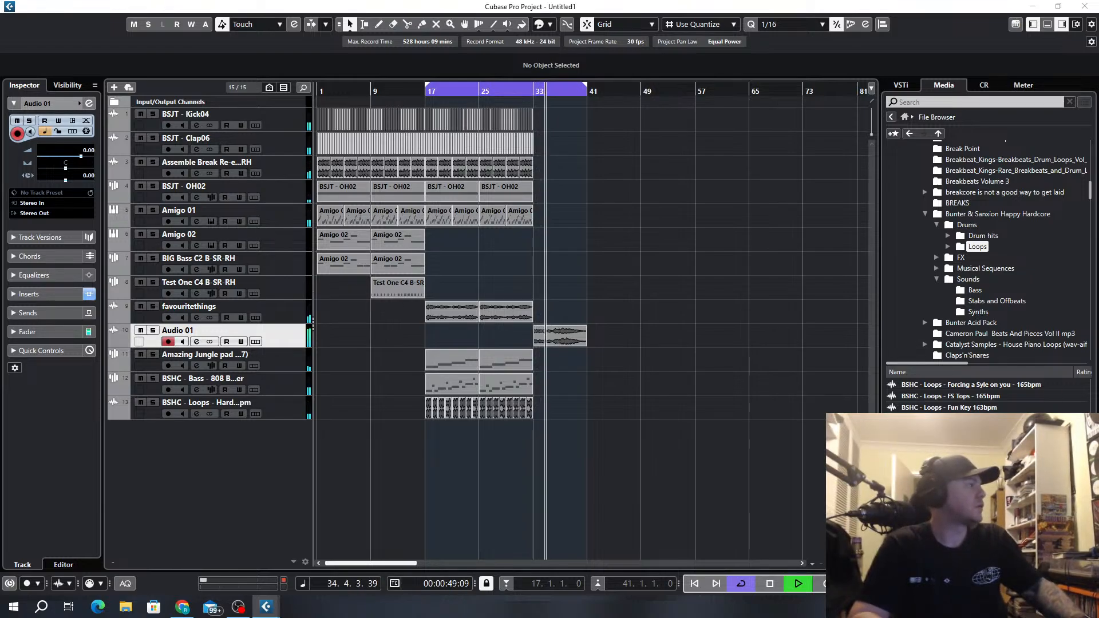
Duplicate the chopped hardcore drum loop events from bars 17–33 so the copy starts at bar 33.
{"action": "scroll", "coordinate": [546, 393], "scroll_direction": "up", "scroll_amount": 5}
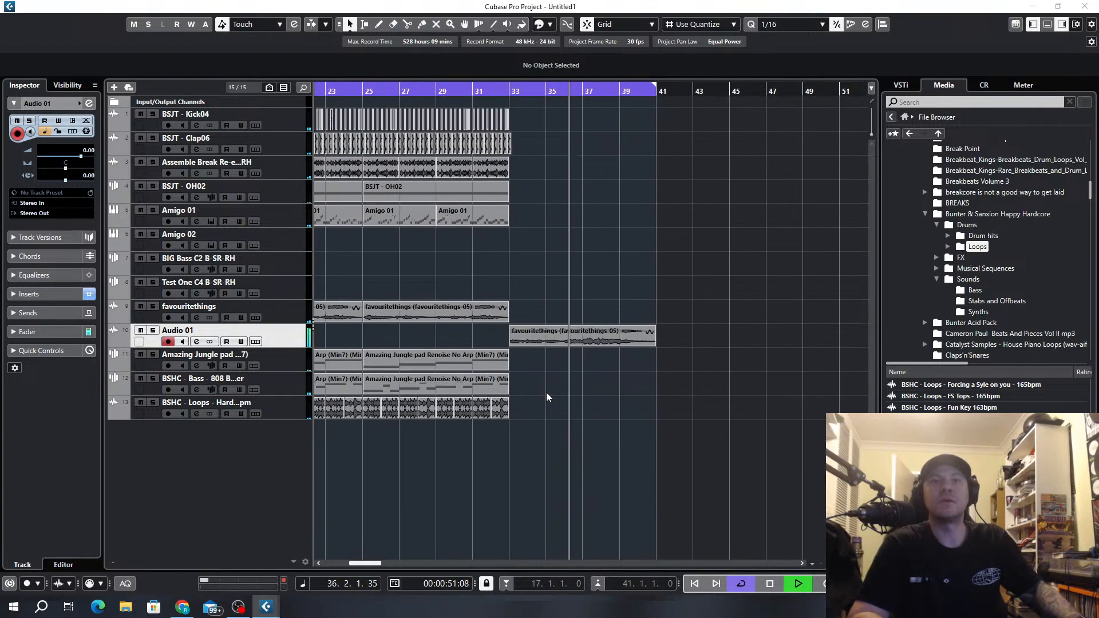
{"action": "scroll", "coordinate": [534, 412], "scroll_direction": "down", "scroll_amount": 2}
{"action": "left_click_drag", "start_coordinate": [535, 411], "coordinate": [327, 432]}
{"action": "left_click_drag", "start_coordinate": [616, 402], "coordinate": [387, 452]}
{"action": "key", "text": "ctrl+d"}
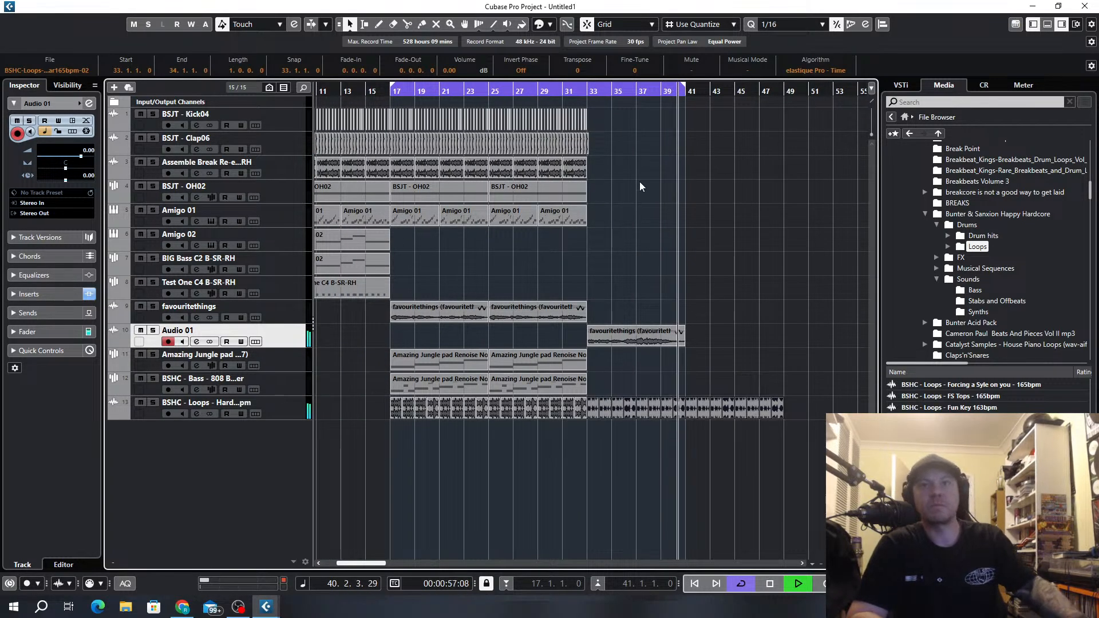
Replace the chopped drum loop events between bars 33 and 37 with one continuous two-bar event from bar 33 to 35.
{"action": "left_click", "coordinate": [585, 91]}
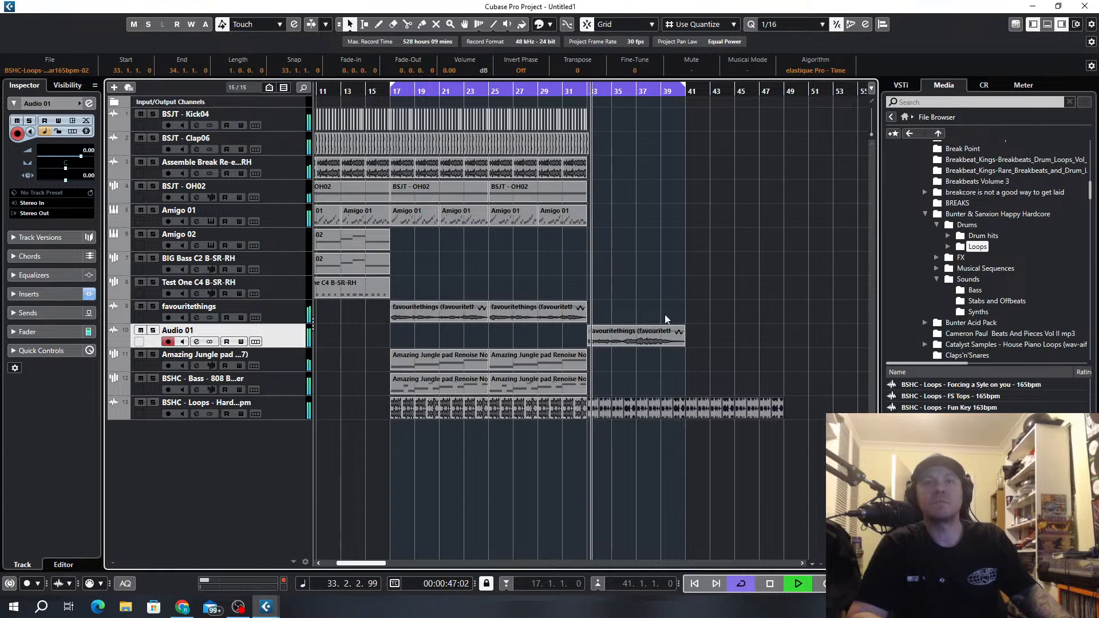
{"action": "scroll", "coordinate": [666, 315], "scroll_direction": "up", "scroll_amount": 4}
{"action": "left_click", "coordinate": [662, 307]}
{"action": "scroll", "coordinate": [661, 307], "scroll_direction": "down", "scroll_amount": 4}
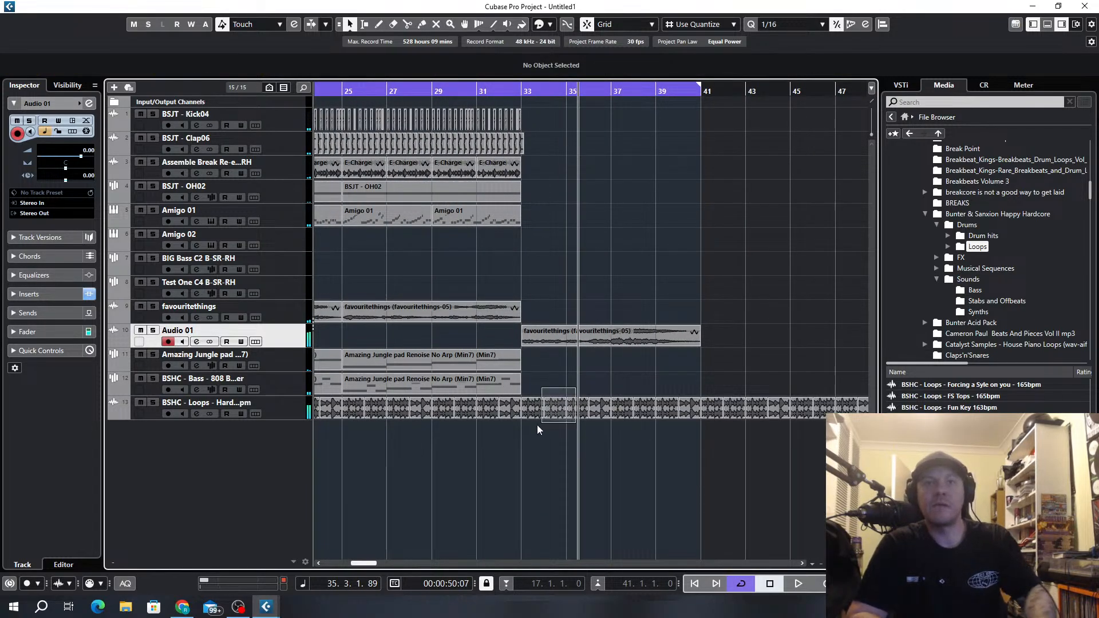
{"action": "left_click_drag", "start_coordinate": [538, 428], "coordinate": [575, 425]}
{"action": "left_click_drag", "start_coordinate": [578, 386], "coordinate": [534, 429]}
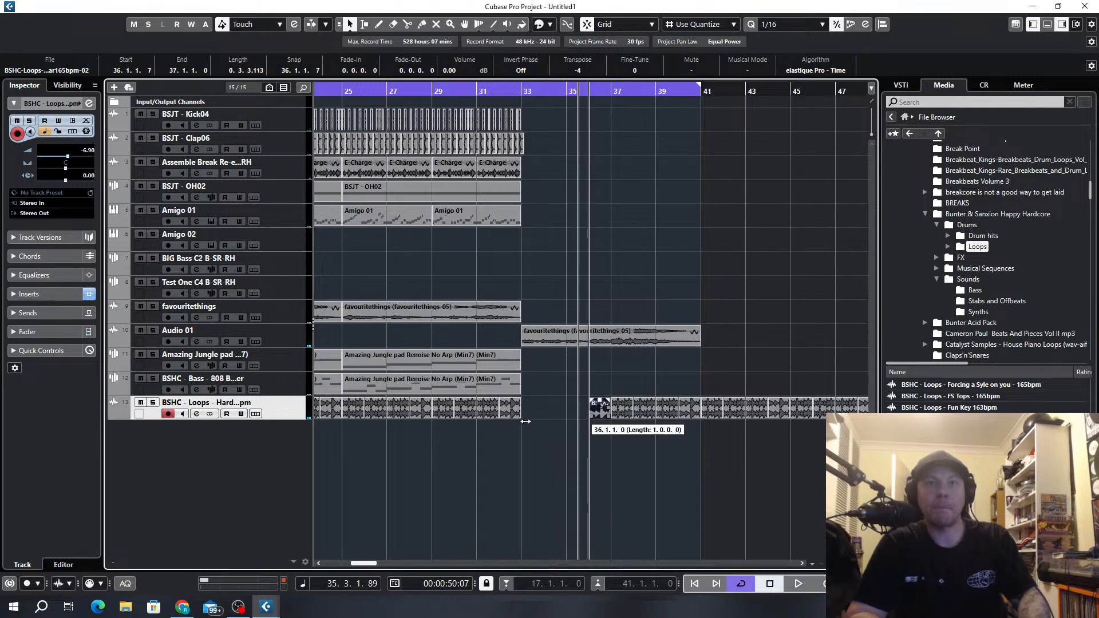
{"action": "left_click_drag", "start_coordinate": [536, 414], "coordinate": [636, 417]}
{"action": "scroll", "coordinate": [533, 417], "scroll_direction": "up", "scroll_amount": 3}
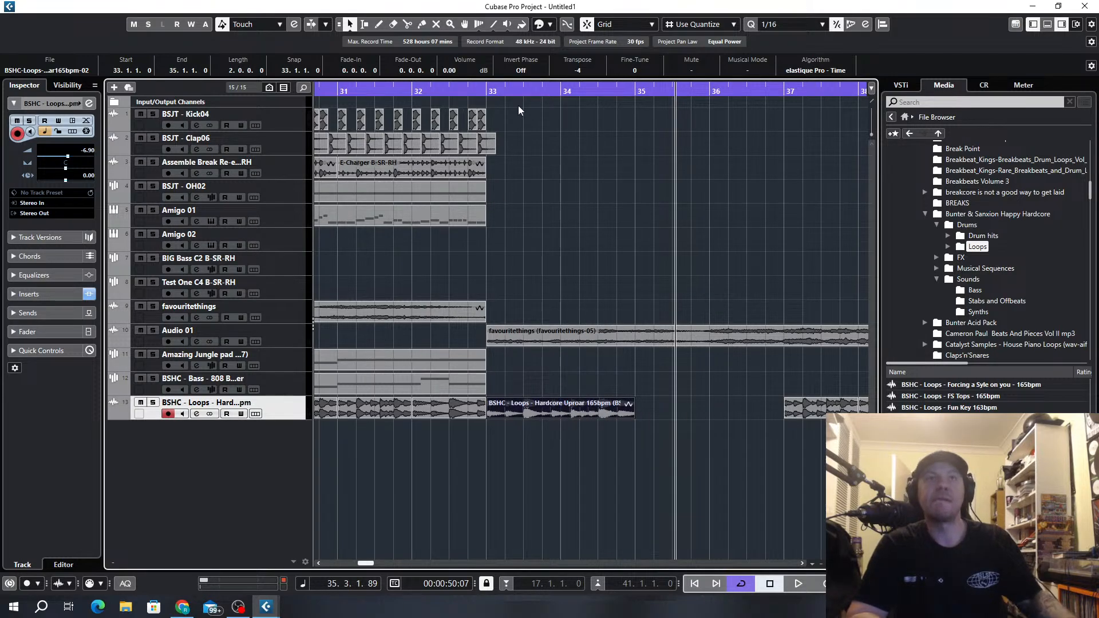
Play from bar 33 and duplicate the two-bar drum loop event to bar 35.
{"action": "left_click", "coordinate": [485, 90]}
{"action": "key", "text": "space"}
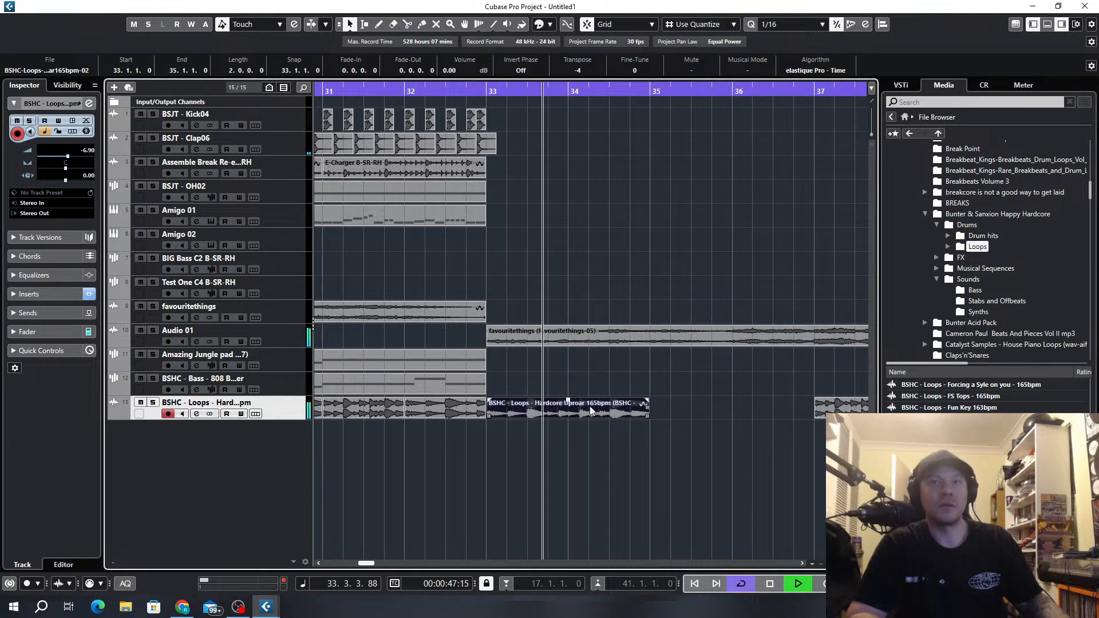
{"action": "key", "text": "ctrl+d"}
{"action": "scroll", "coordinate": [650, 423], "scroll_direction": "down", "scroll_amount": 3}
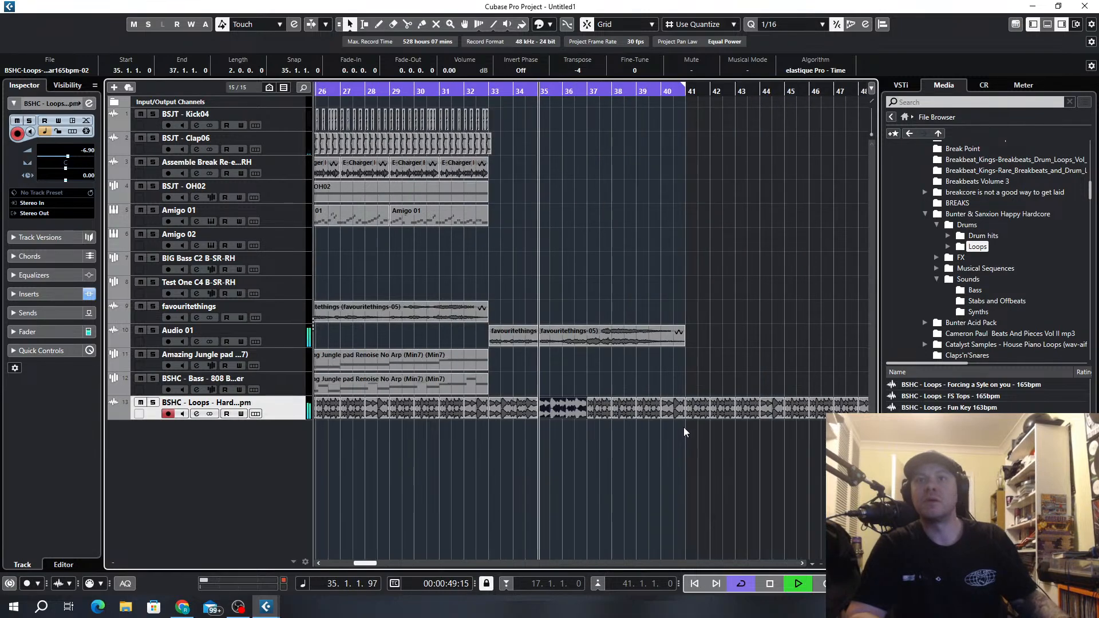
Delete the chopped drum loop events from bar 37 onwards.
{"action": "scroll", "coordinate": [760, 380], "scroll_direction": "down", "scroll_amount": 2}
{"action": "left_click_drag", "start_coordinate": [848, 375], "coordinate": [654, 438]}
{"action": "key", "text": "Delete"}
Set the cycle range to the Audio 01 vocal event and bypass that track's compressor and ValhallaSupermassive inserts.
{"action": "scroll", "coordinate": [650, 434], "scroll_direction": "up", "scroll_amount": 4}
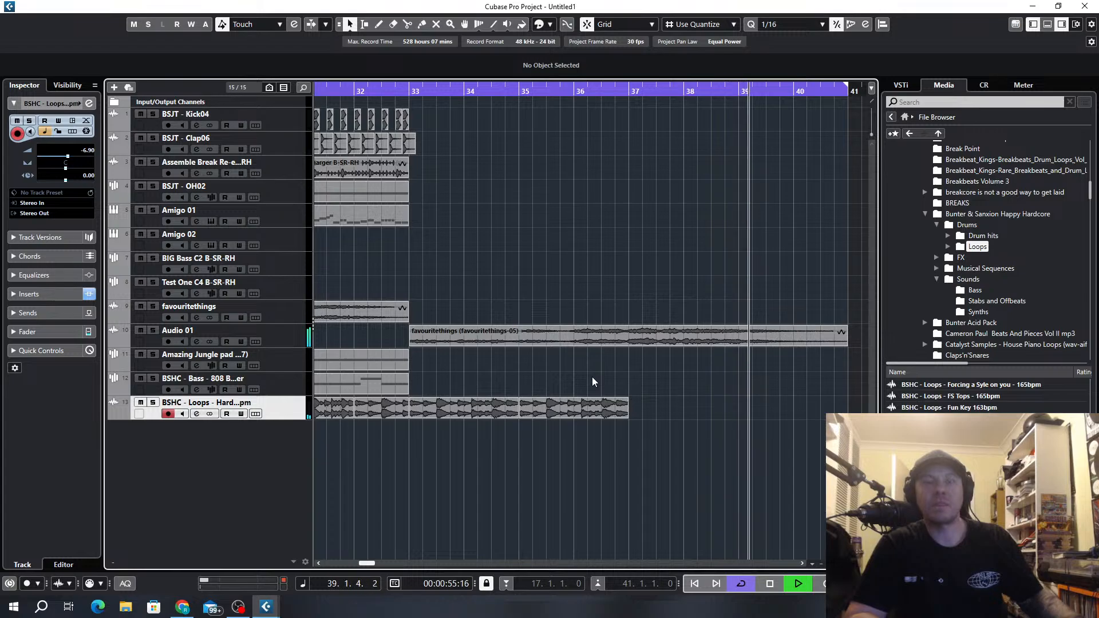
{"action": "left_click", "coordinate": [589, 336]}
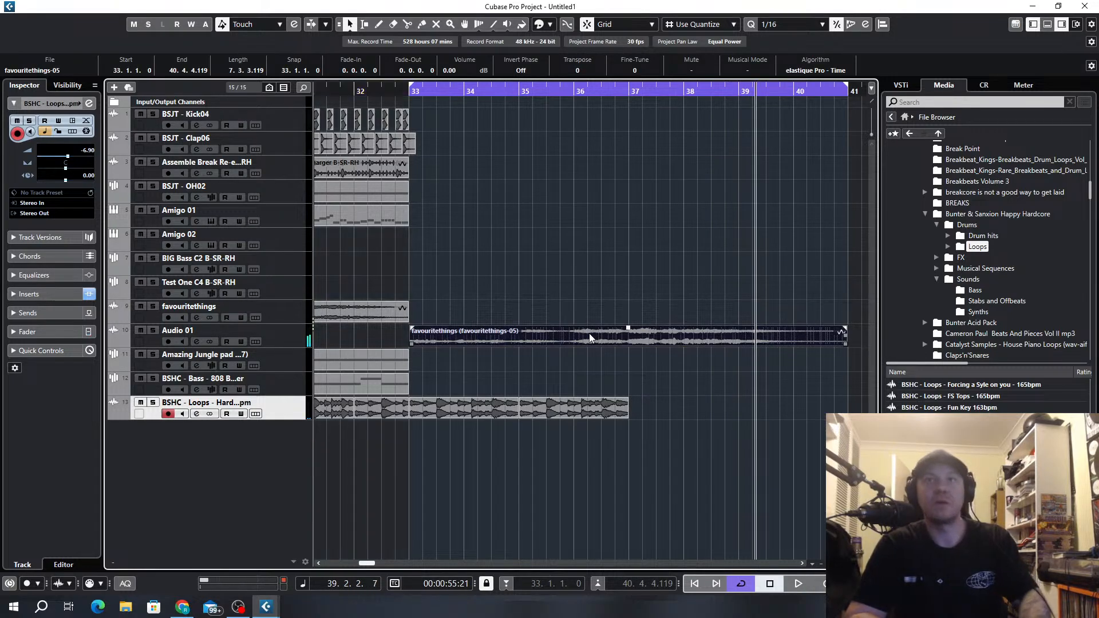
{"action": "left_click", "coordinate": [197, 340]}
{"action": "left_click", "coordinate": [193, 185]}
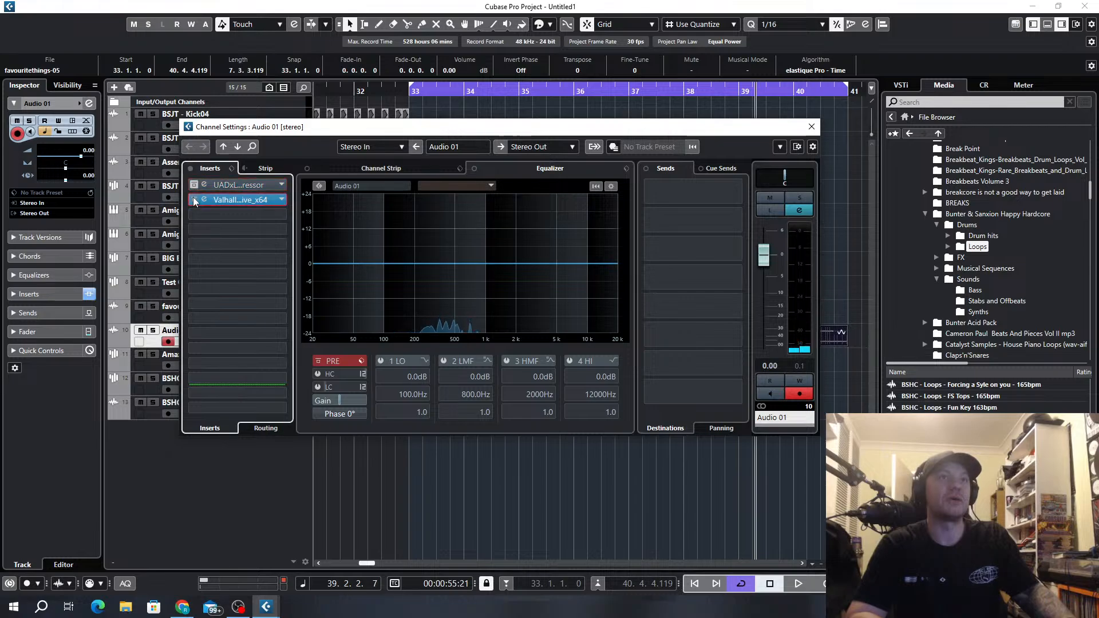
{"action": "left_click", "coordinate": [810, 127]}
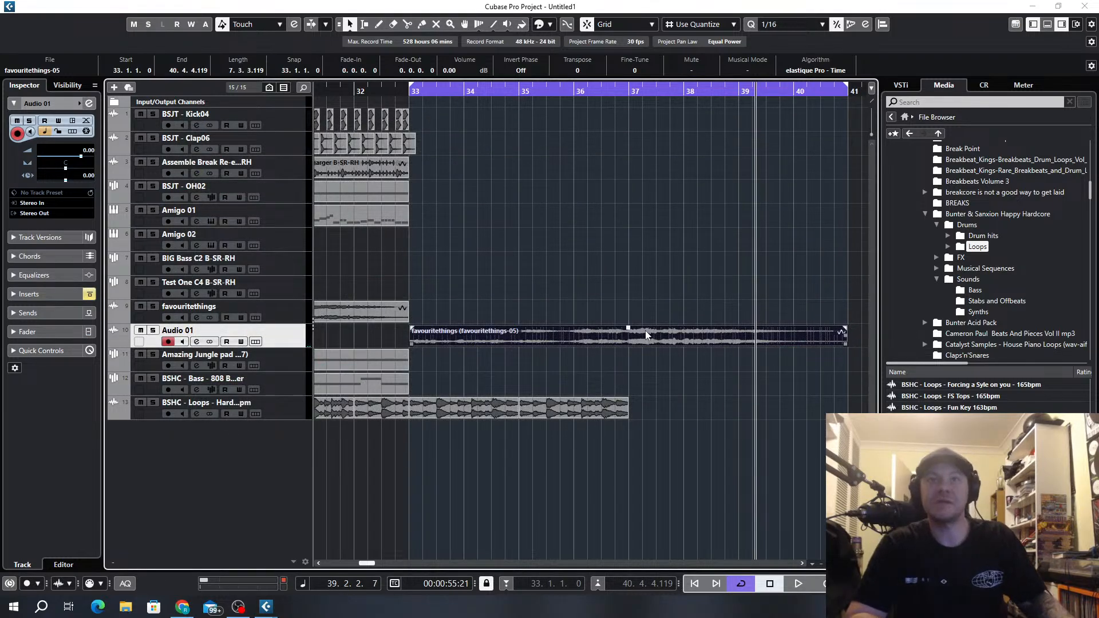
Duplicate the drum loop events of bars 33–37 to bar 37 and play the section from bar 33.
{"action": "key", "text": "space"}
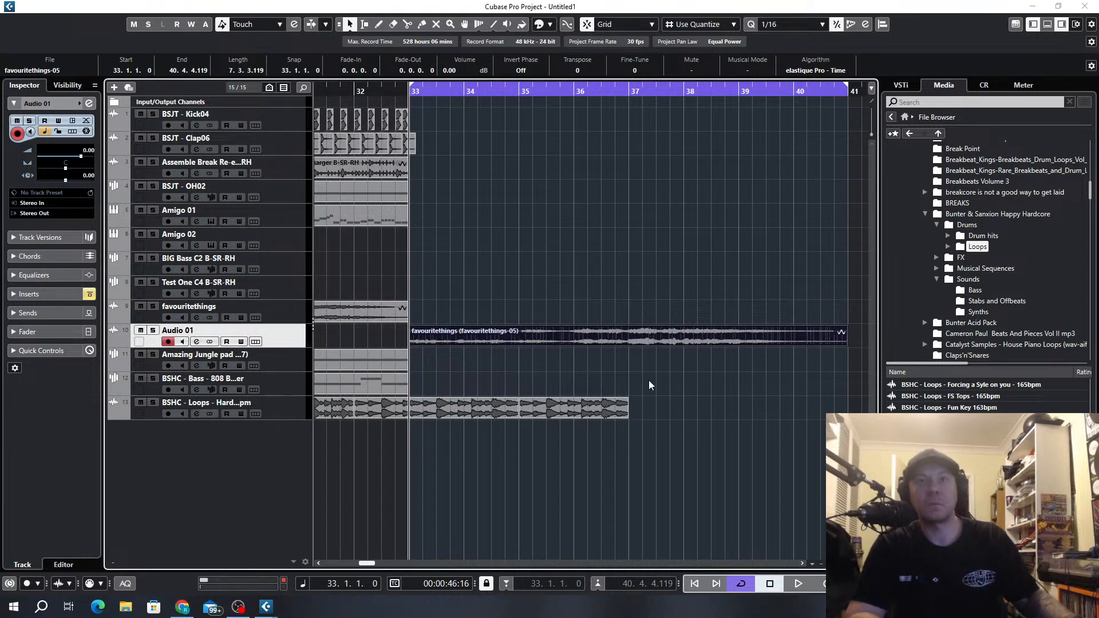
{"action": "left_click_drag", "start_coordinate": [648, 380], "coordinate": [424, 462]}
{"action": "key", "text": "ctrl+d"}
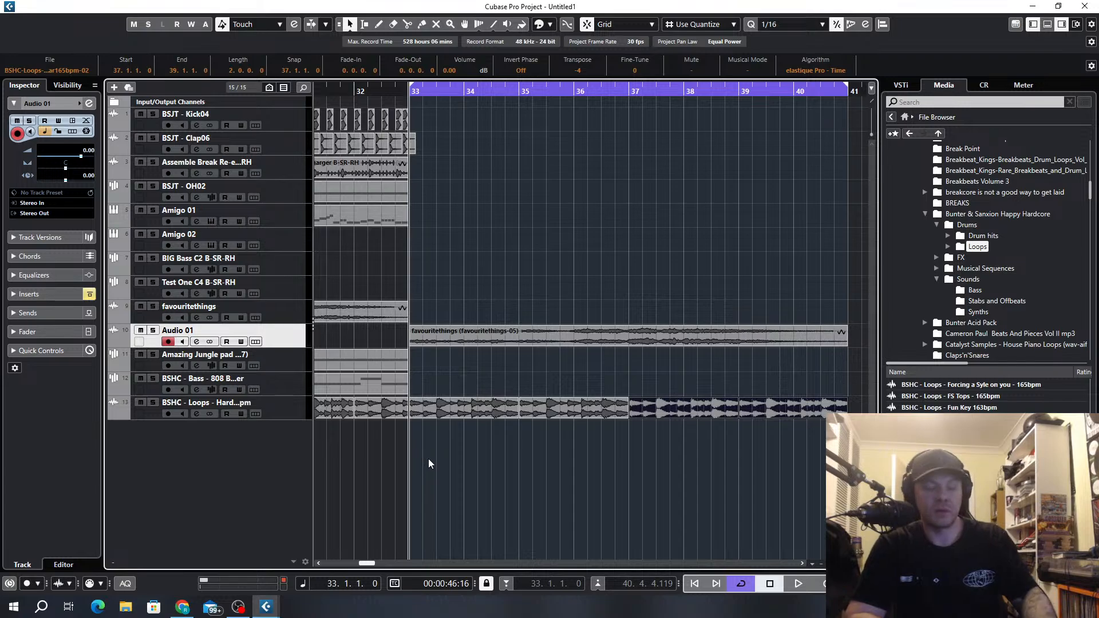
{"action": "key", "text": "space"}
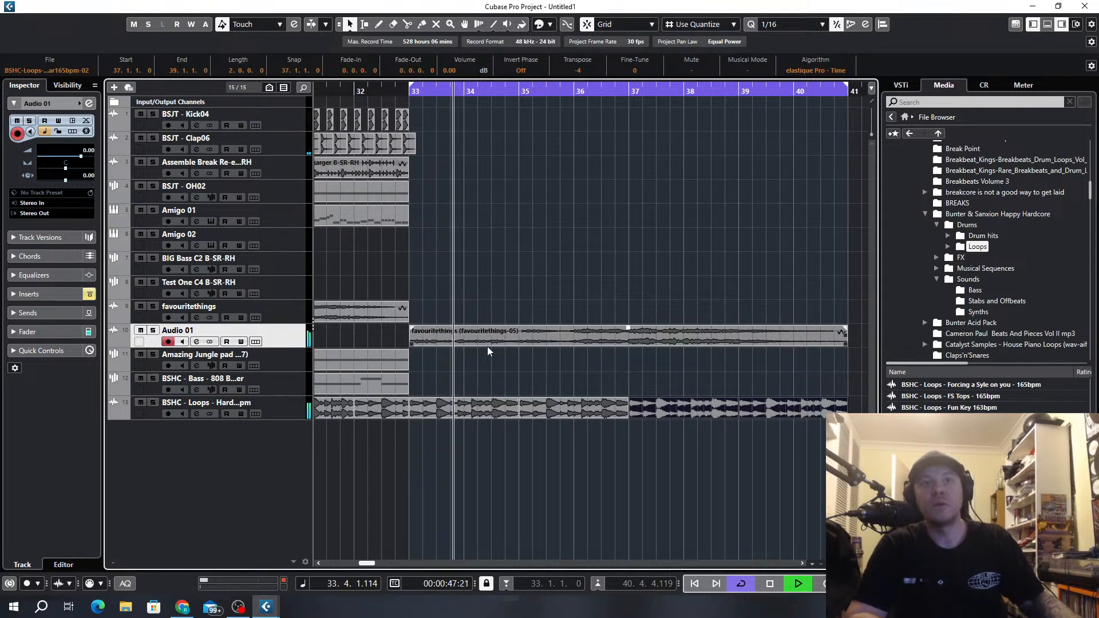
Bounce the Audio 01 vocal event to a new file, replace the original event, and open it in the Sample Editor.
{"action": "left_click", "coordinate": [527, 337]}
{"action": "key", "text": "ctrl+b"}
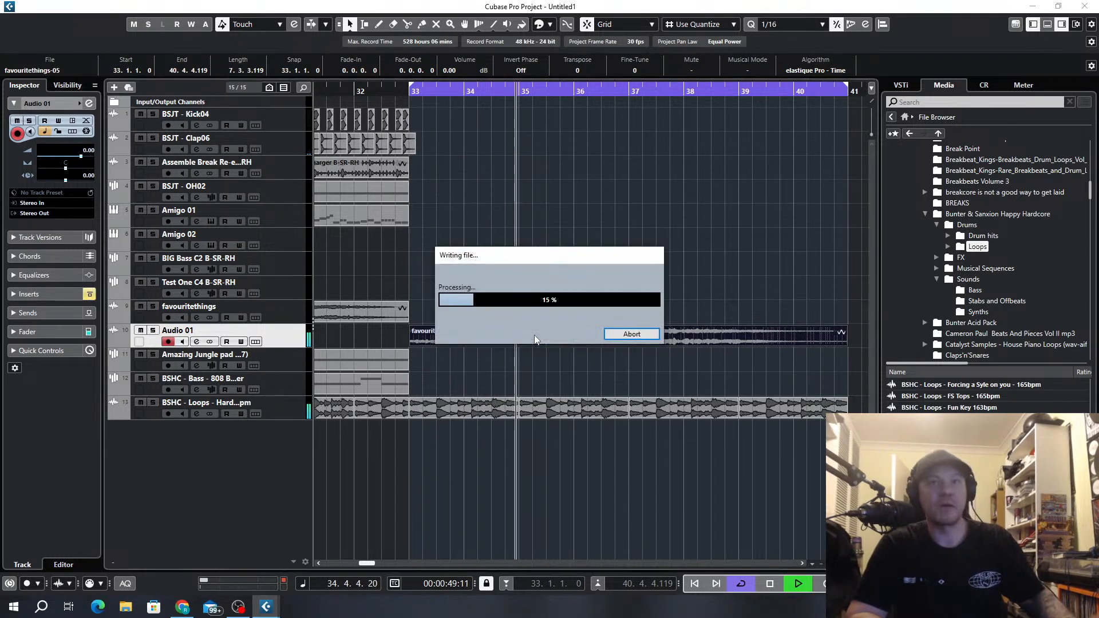
{"action": "key", "text": "Return"}
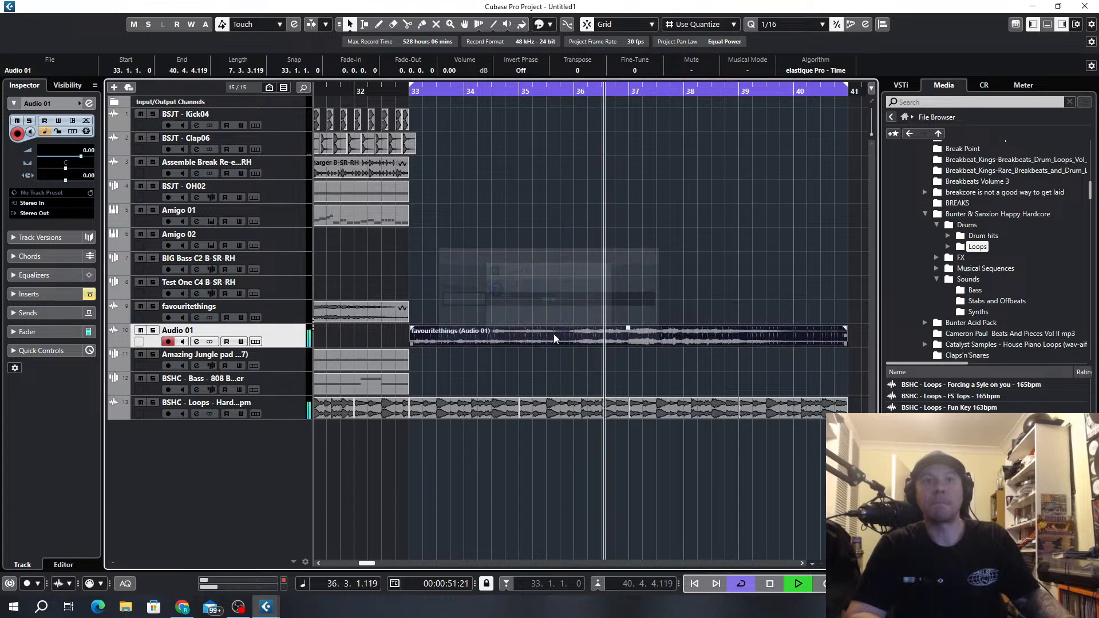
{"action": "double_click", "coordinate": [562, 338]}
{"action": "key", "text": "g"}
{"action": "key", "text": "g"}
{"action": "key", "text": "g"}
{"action": "key", "text": "g"}
{"action": "key", "text": "g"}
{"action": "key", "text": "g"}
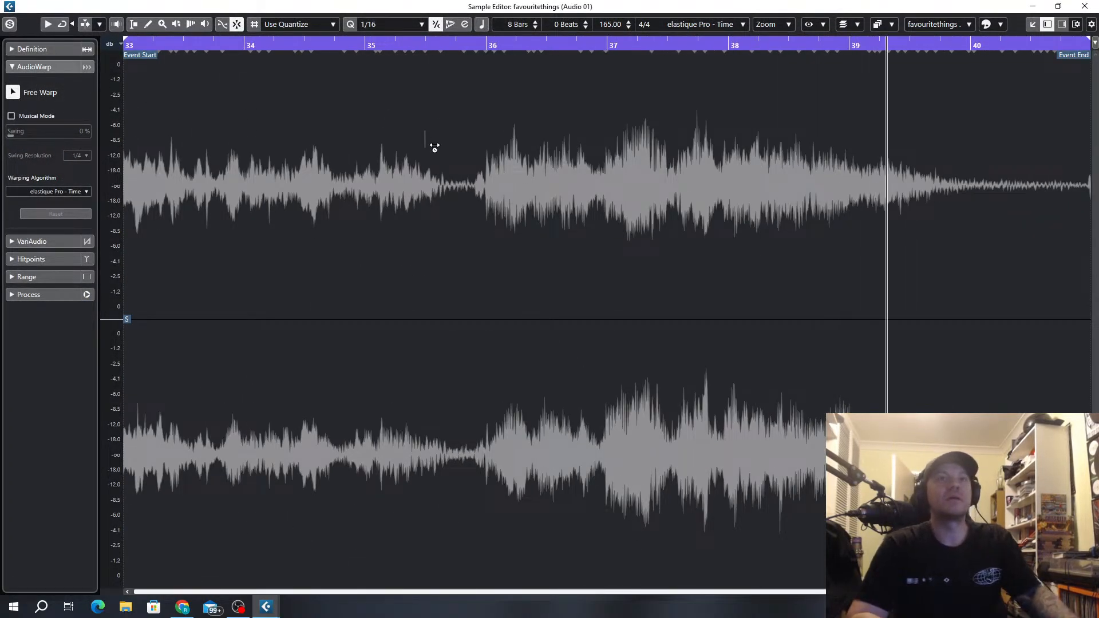
Try free-warping the vocal earlier around bar 36 and around bar 34, and undo both attempts.
{"action": "mouse_move", "coordinate": [491, 177]}
{"action": "left_mouse_down"}
{"action": "mouse_move", "coordinate": [427, 177]}
{"action": "mouse_move", "coordinate": [464, 169]}
{"action": "left_mouse_up"}
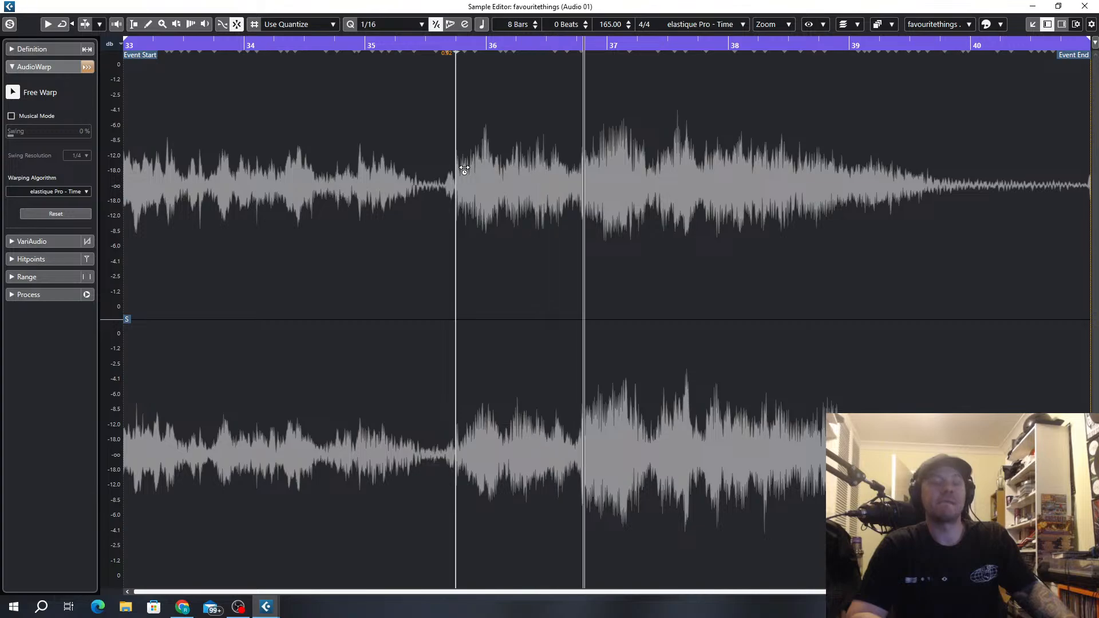
{"action": "key", "text": "ctrl+z"}
{"action": "key", "text": "ctrl+z"}
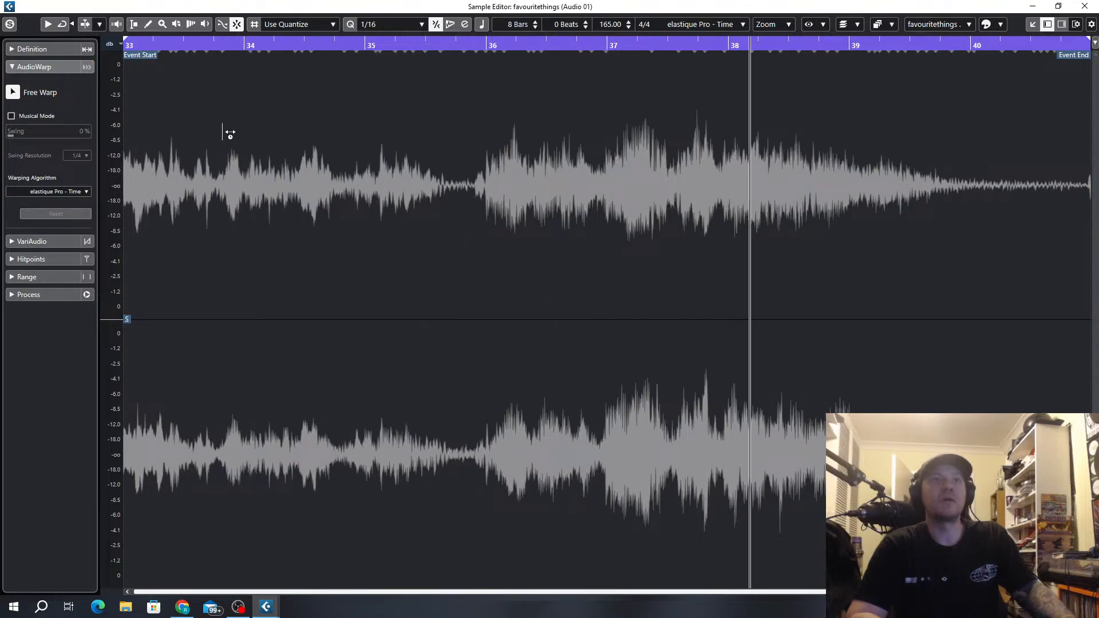
{"action": "left_click_drag", "start_coordinate": [236, 159], "coordinate": [221, 155]}
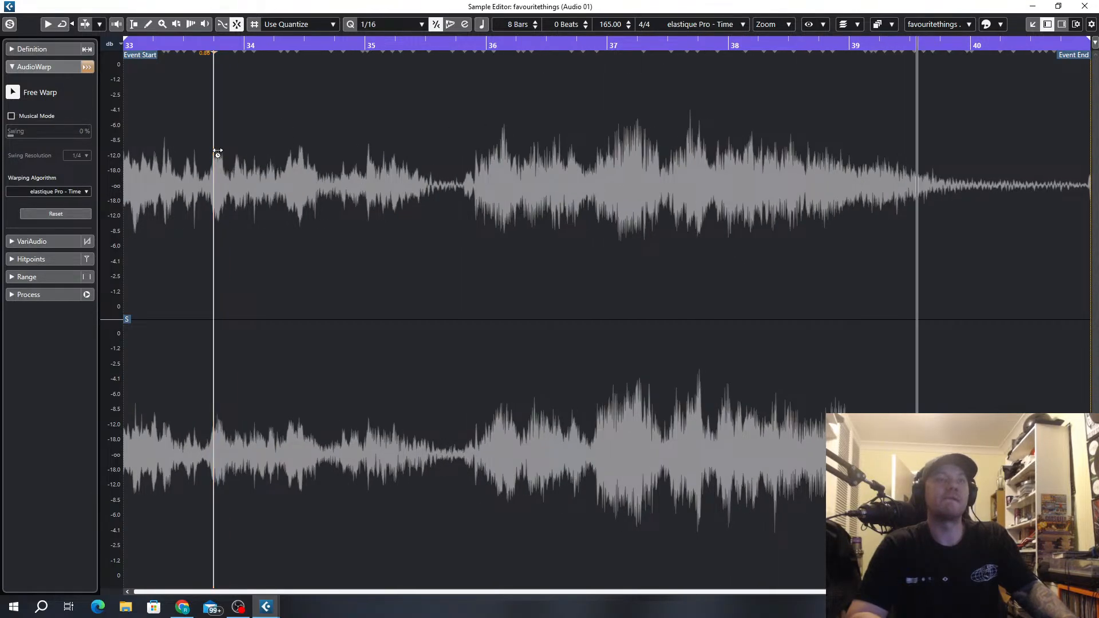
{"action": "left_click_drag", "start_coordinate": [302, 157], "coordinate": [296, 152]}
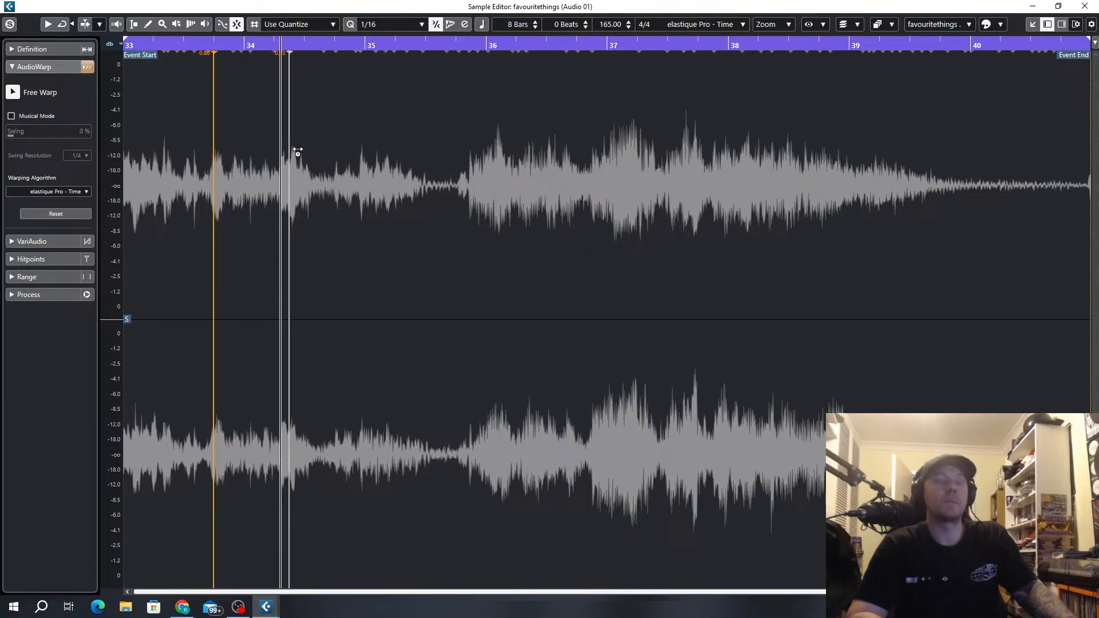
{"action": "key", "text": "ctrl+z"}
{"action": "key", "text": "ctrl+z"}
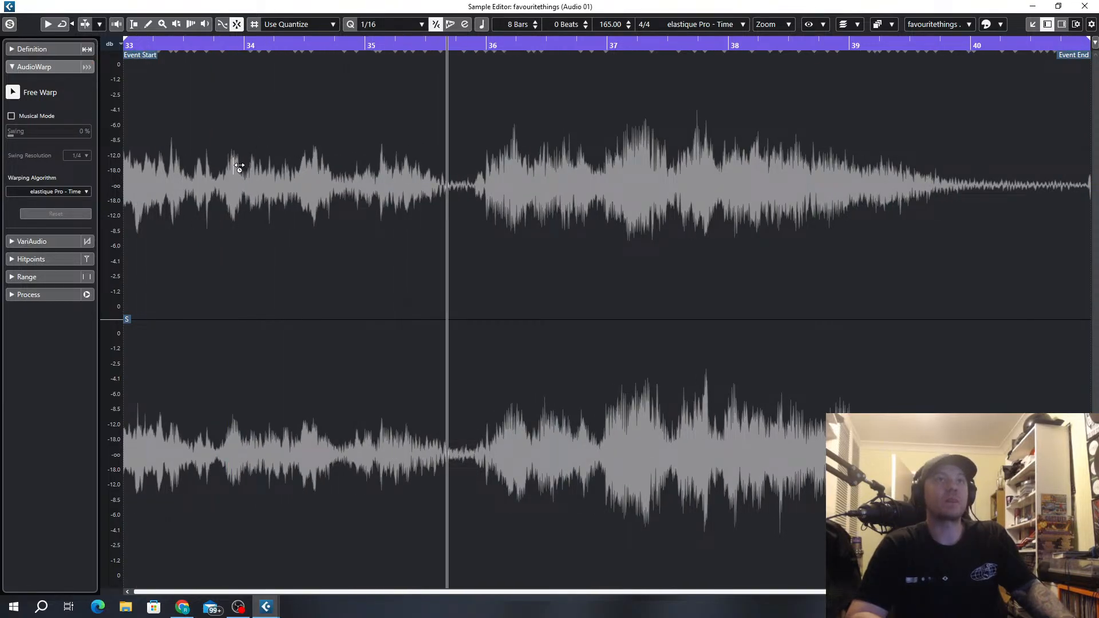
Free-warp the vocal later with three markers, placed at bar 34, beat 4 of bar 34 and beat 2 of bar 36.
{"action": "left_click_drag", "start_coordinate": [234, 164], "coordinate": [244, 163]}
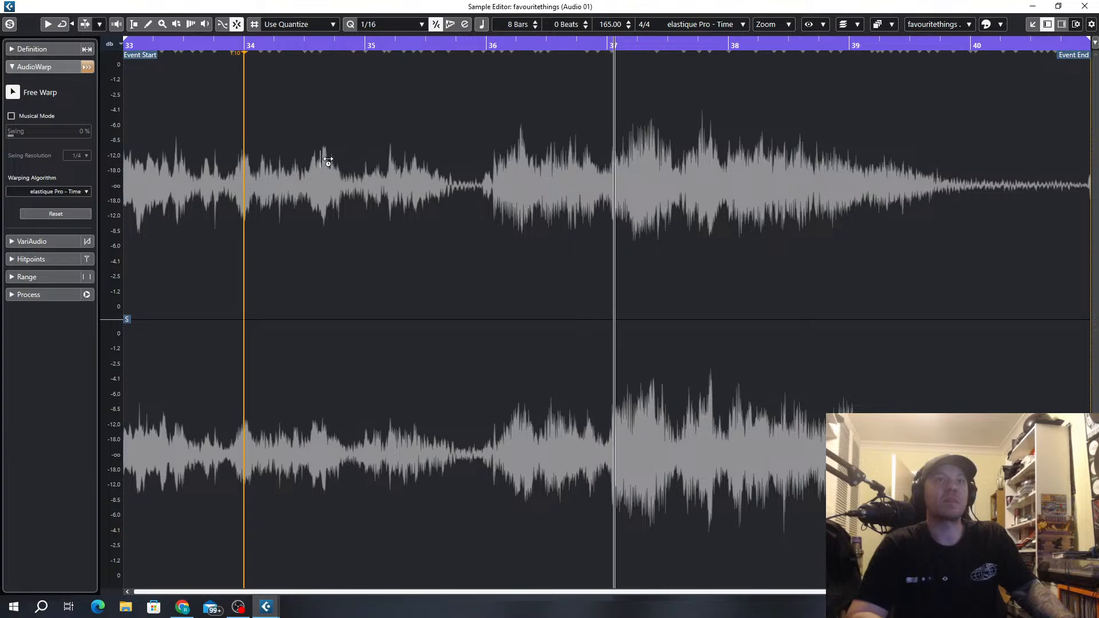
{"action": "left_click_drag", "start_coordinate": [327, 160], "coordinate": [342, 161]}
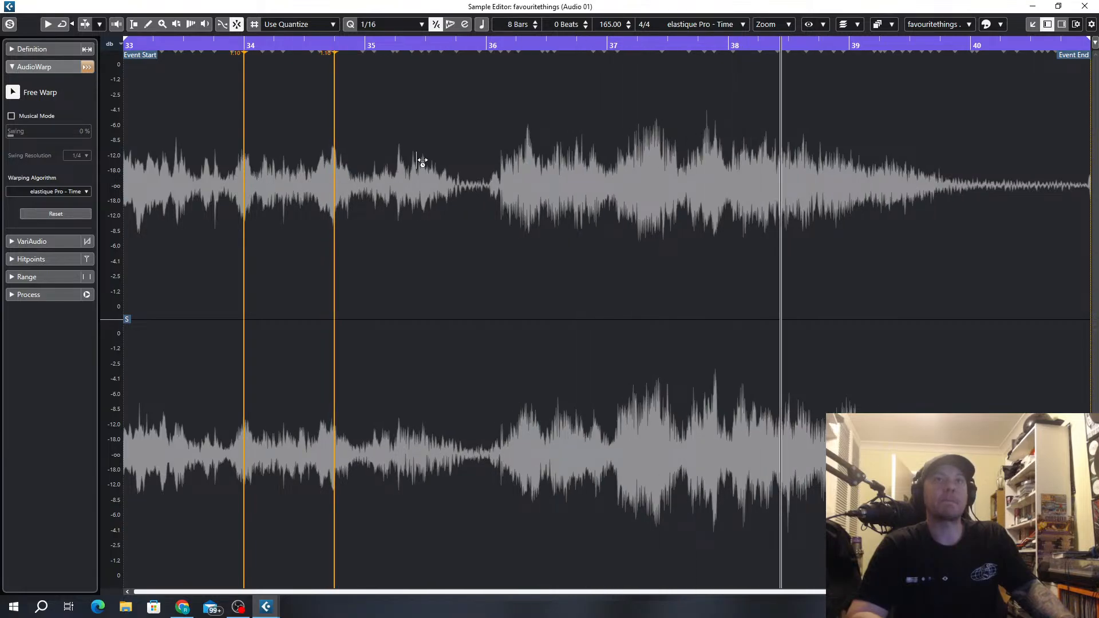
{"action": "left_click_drag", "start_coordinate": [501, 162], "coordinate": [515, 161]}
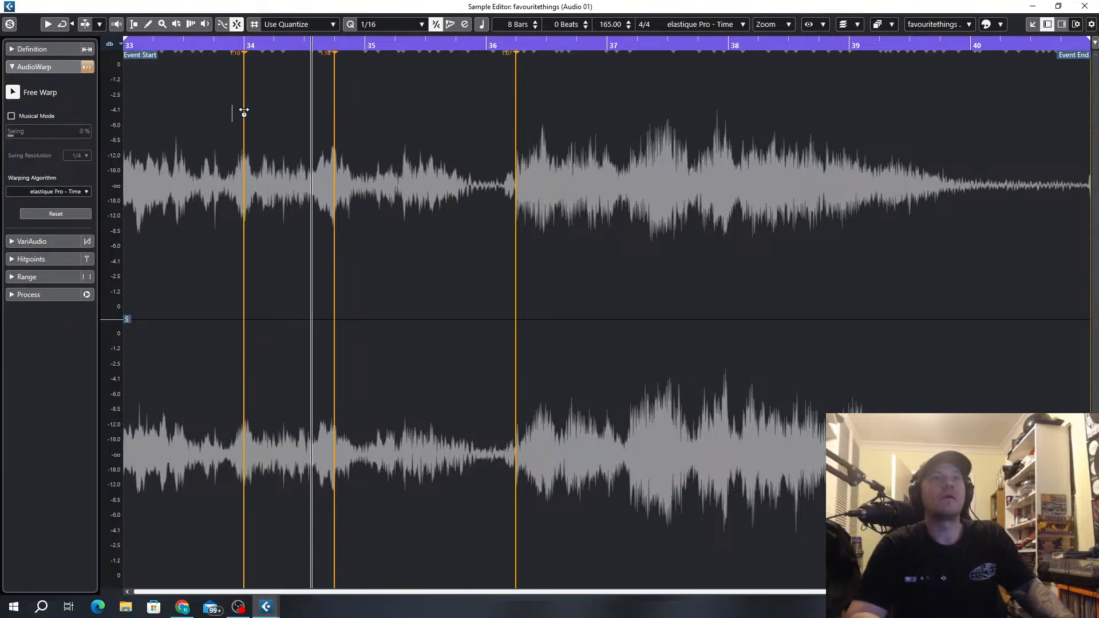
Move the first warp marker slightly past bar 34 and the second to beat 2 of bar 35.
{"action": "left_click_drag", "start_coordinate": [247, 103], "coordinate": [261, 106]}
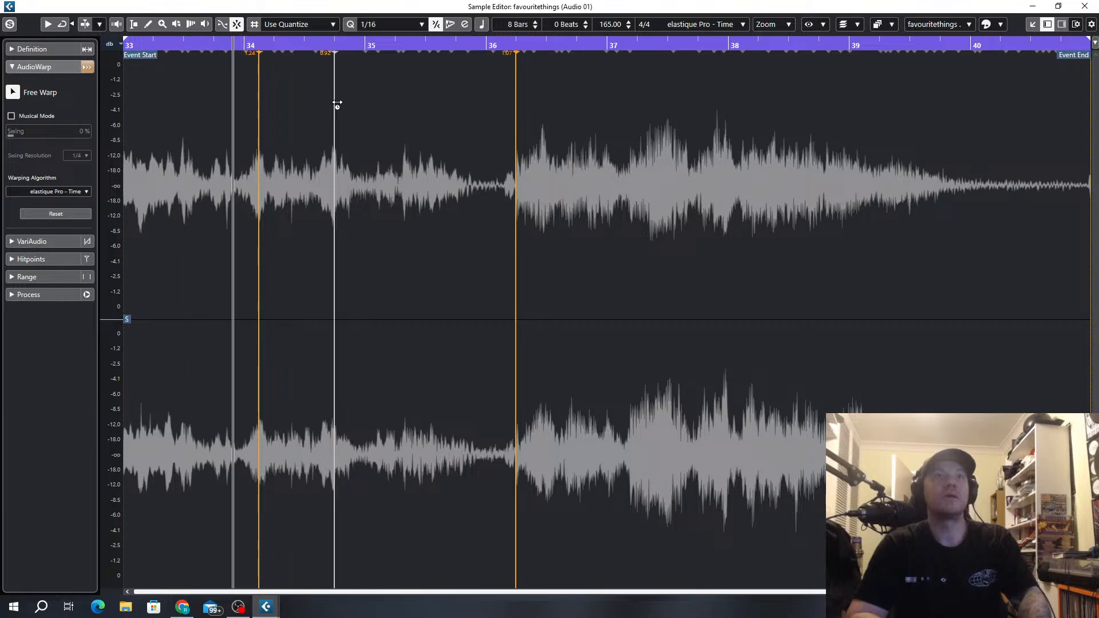
{"action": "left_click_drag", "start_coordinate": [337, 104], "coordinate": [365, 112]}
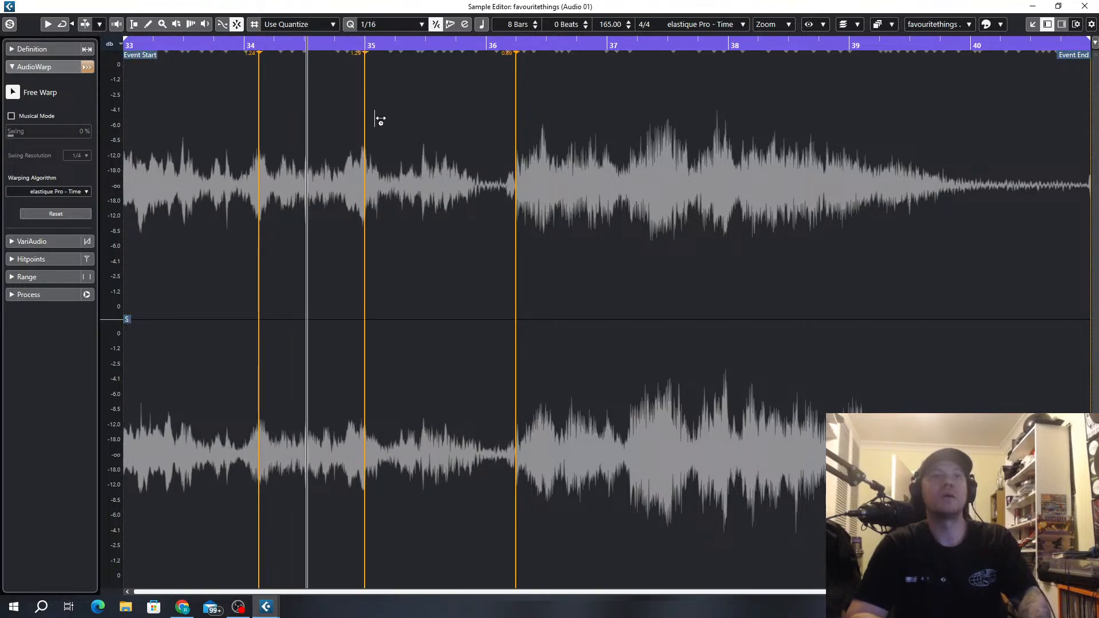
{"action": "left_click_drag", "start_coordinate": [367, 113], "coordinate": [386, 116]}
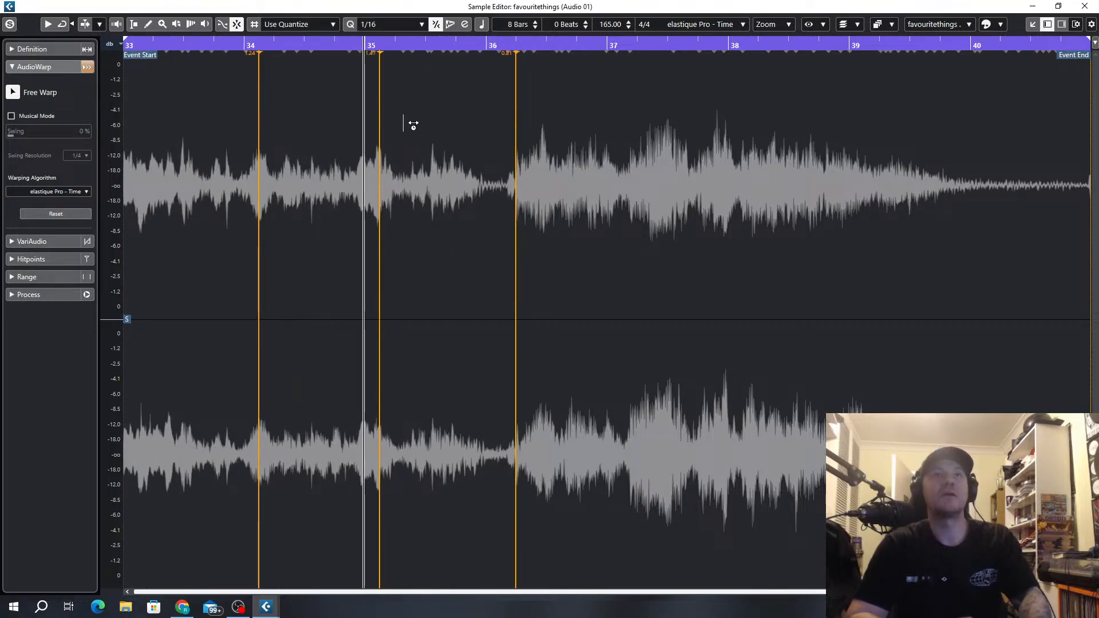
{"action": "left_click_drag", "start_coordinate": [383, 94], "coordinate": [401, 99]}
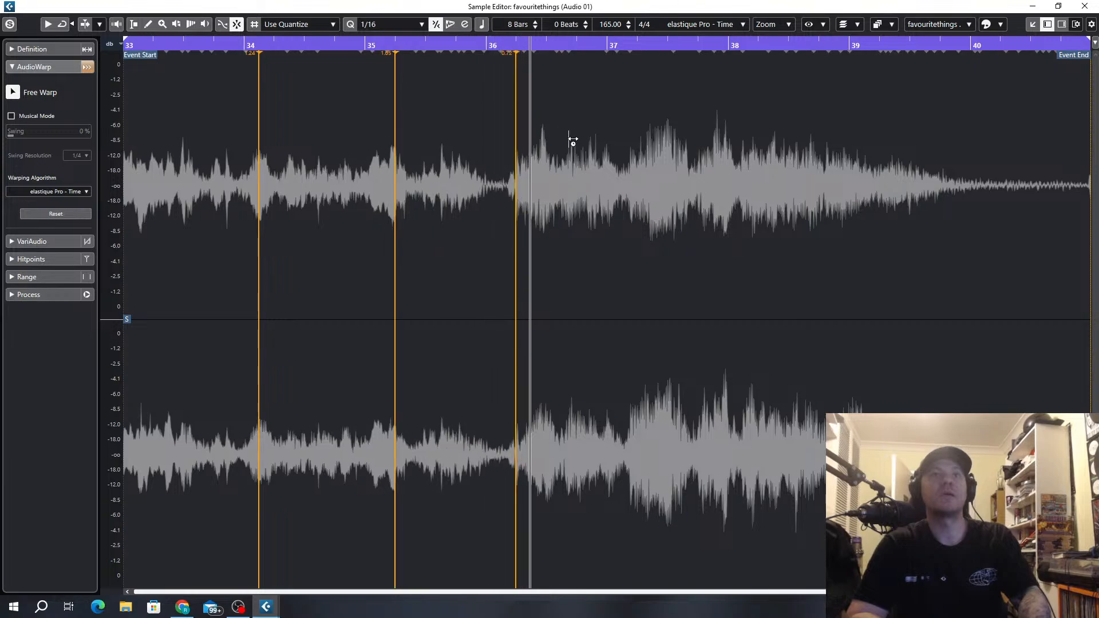
Move the third warp marker to bar 37 and stretch the vocal's tail with a new marker at beat 3 of bar 40.
{"action": "left_click_drag", "start_coordinate": [518, 112], "coordinate": [551, 123]}
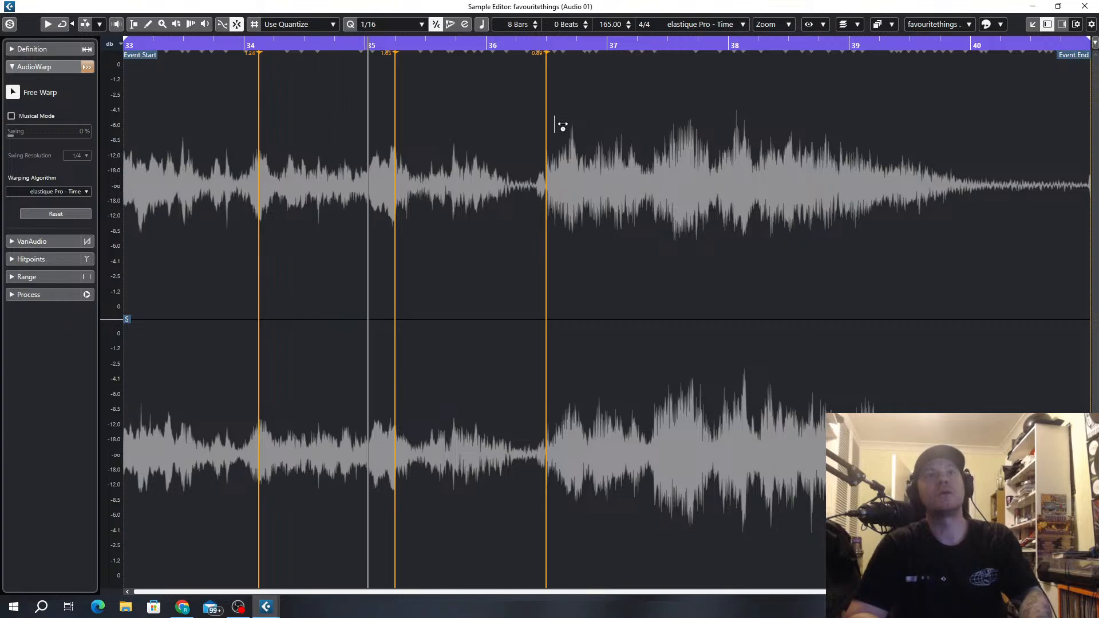
{"action": "mouse_move", "coordinate": [548, 97]}
{"action": "left_mouse_down"}
{"action": "mouse_move", "coordinate": [579, 100]}
{"action": "mouse_move", "coordinate": [598, 122]}
{"action": "mouse_move", "coordinate": [582, 108]}
{"action": "mouse_move", "coordinate": [611, 107]}
{"action": "left_mouse_up"}
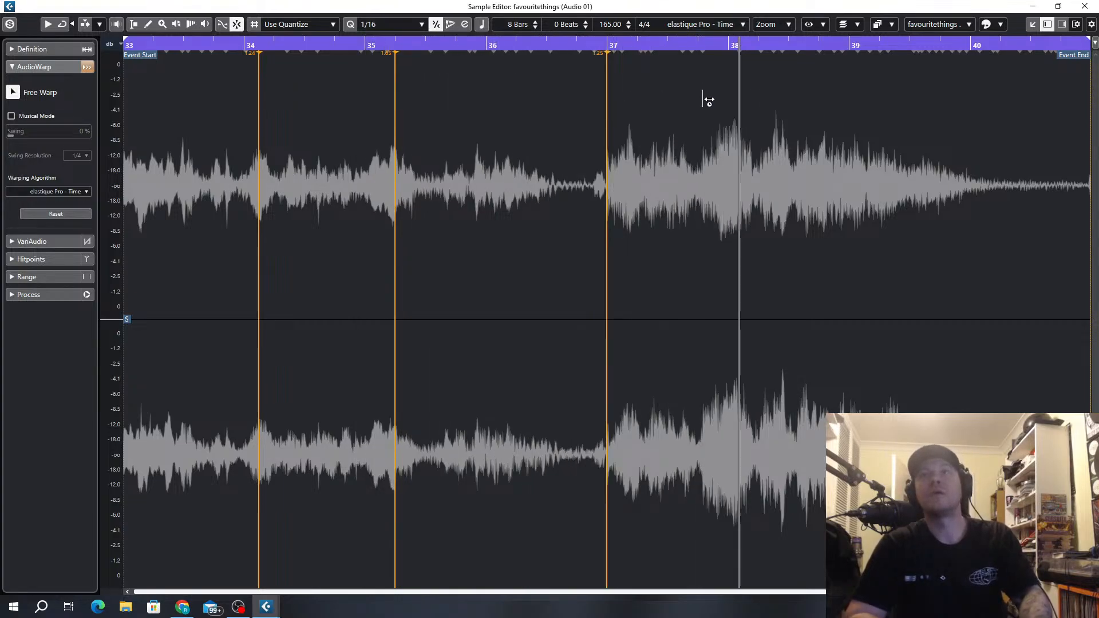
{"action": "mouse_move", "coordinate": [937, 165]}
{"action": "left_mouse_down"}
{"action": "mouse_move", "coordinate": [1081, 166]}
{"action": "mouse_move", "coordinate": [1034, 155]}
{"action": "left_mouse_up"}
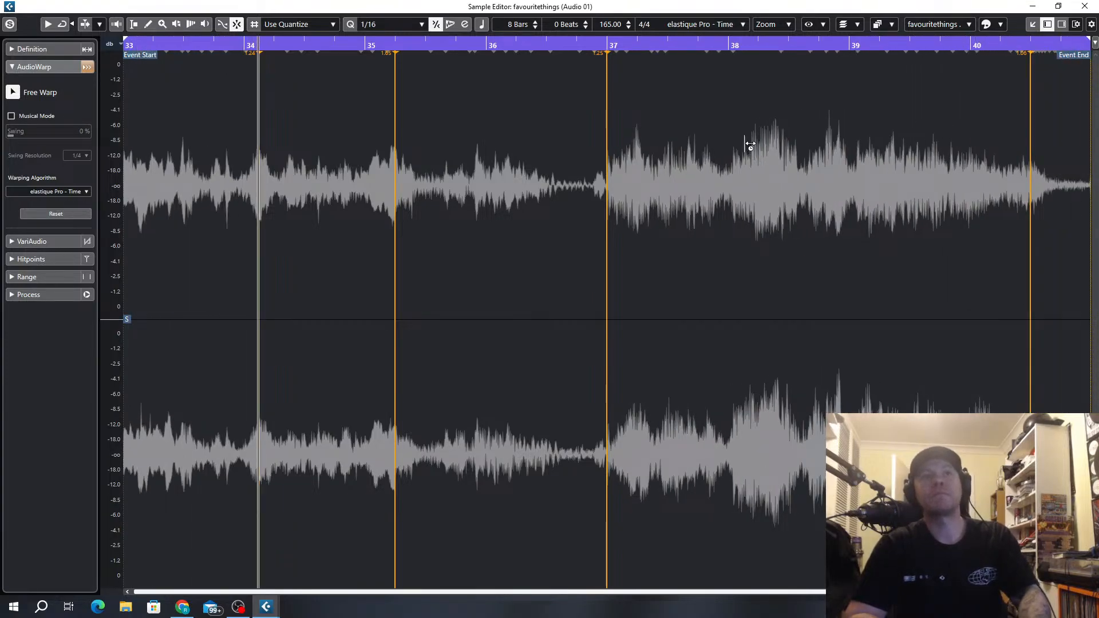
Move the first warp marker to bar 34, the second to midway through beat 2 of bar 35, and the last to beat 2 of bar 40.
{"action": "left_click_drag", "start_coordinate": [260, 93], "coordinate": [243, 94]}
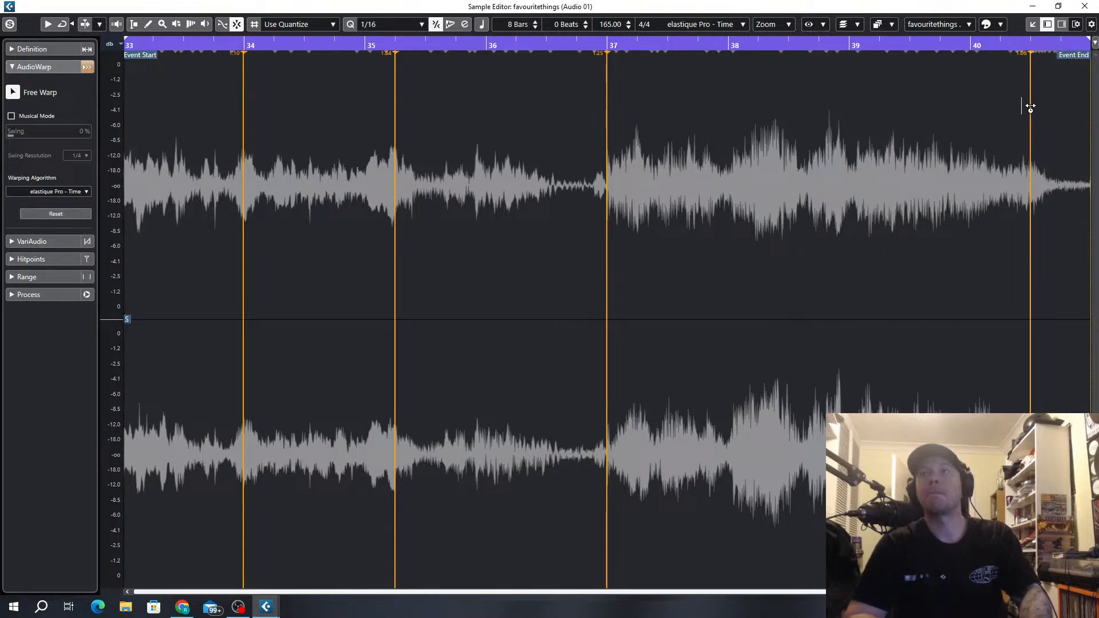
{"action": "left_click_drag", "start_coordinate": [1033, 105], "coordinate": [972, 107]}
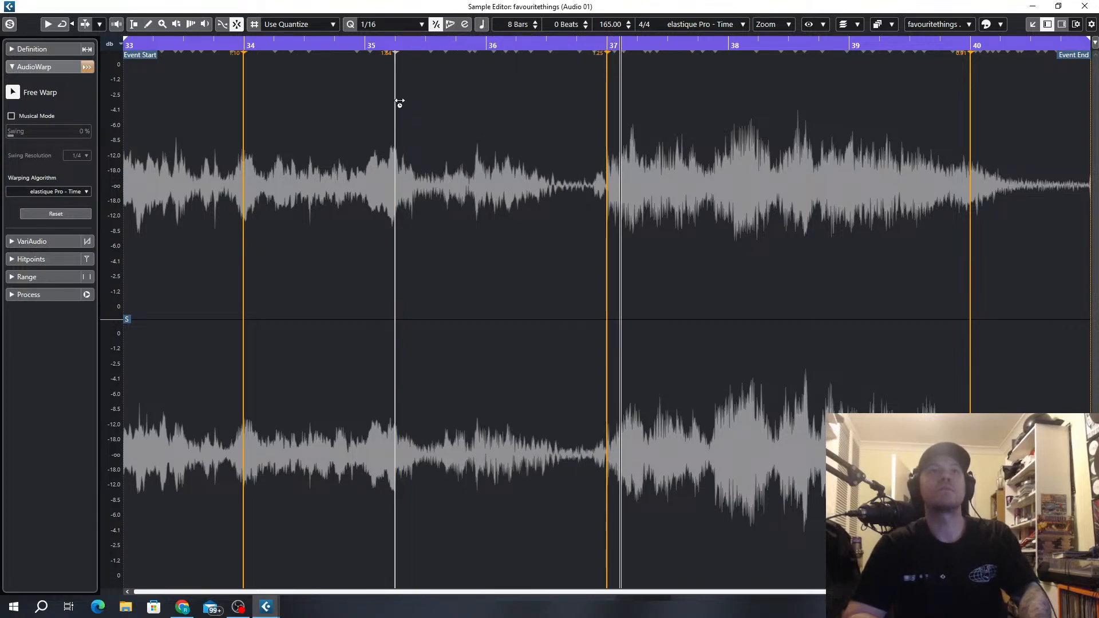
{"action": "left_click_drag", "start_coordinate": [400, 103], "coordinate": [415, 109]}
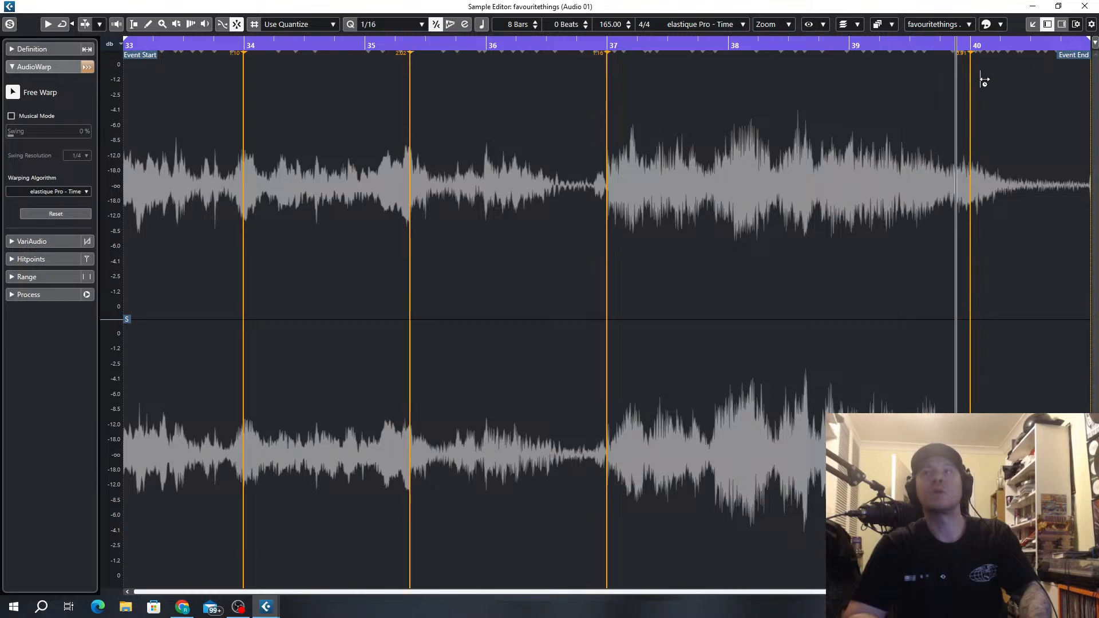
{"action": "left_click_drag", "start_coordinate": [975, 86], "coordinate": [1005, 86]}
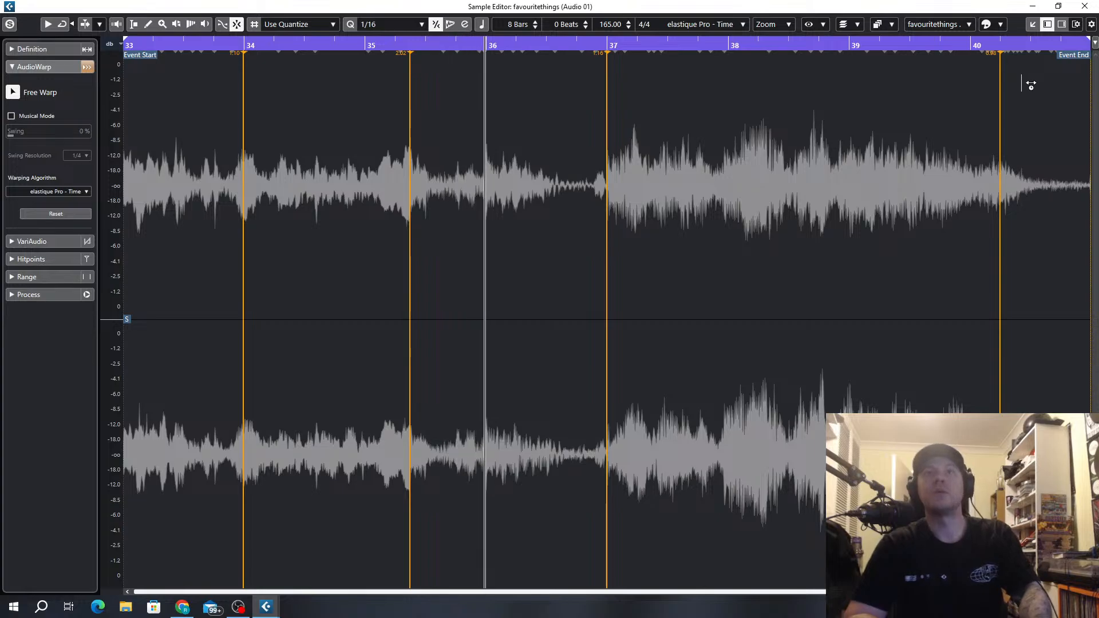
Add a warp marker at bar 36, nudge the marker before it slightly earlier, and close the Sample Editor.
{"action": "left_click", "coordinate": [486, 166]}
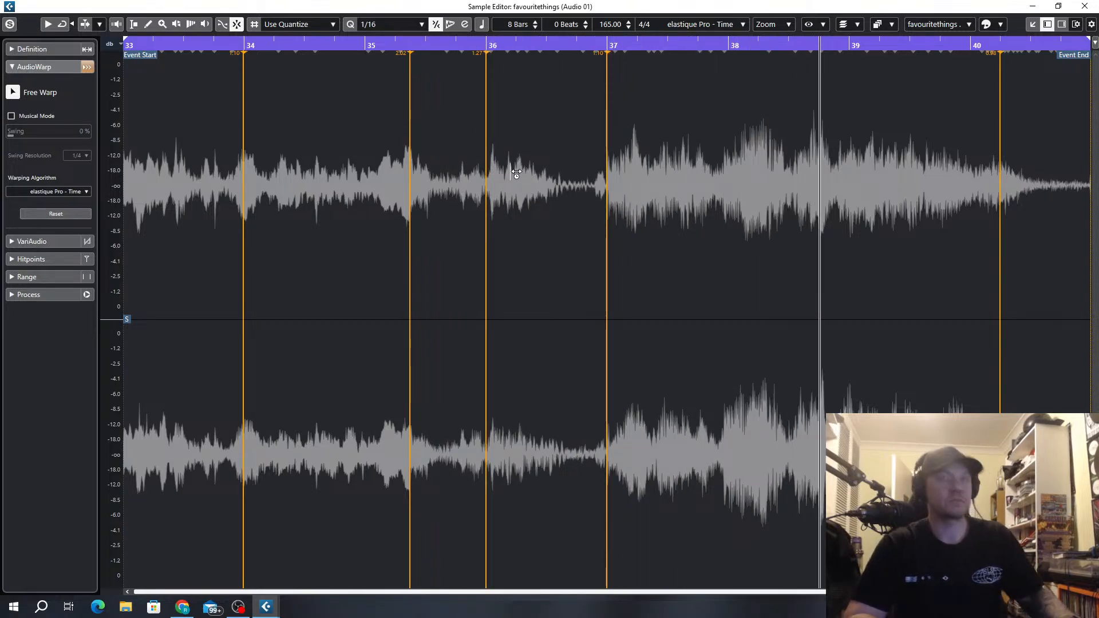
{"action": "left_click_drag", "start_coordinate": [519, 167], "coordinate": [490, 166]}
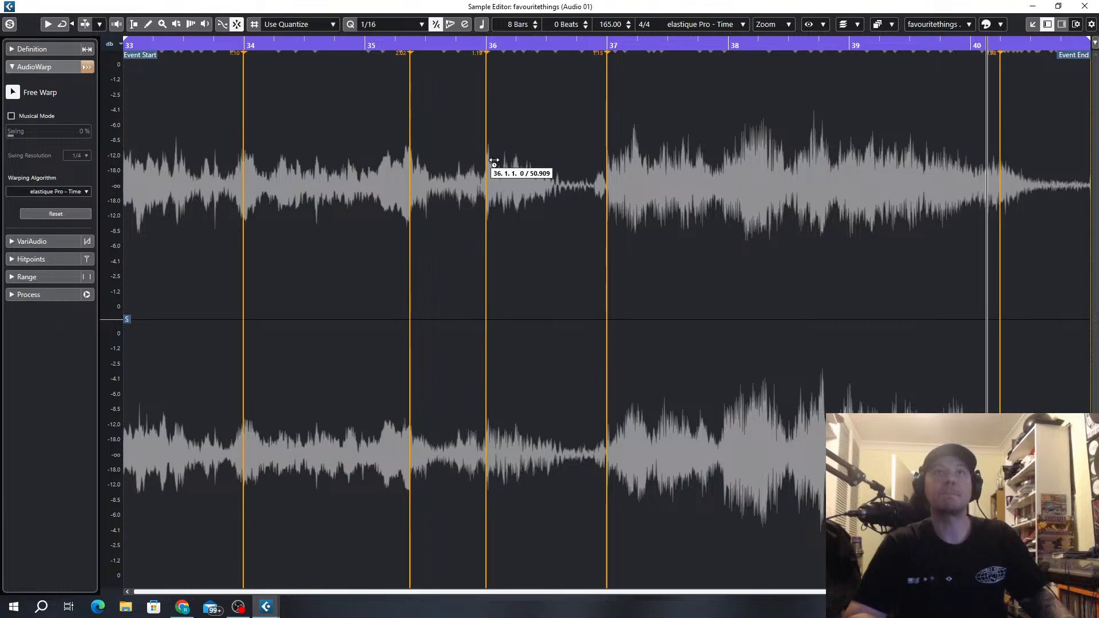
{"action": "left_click_drag", "start_coordinate": [414, 132], "coordinate": [408, 138]}
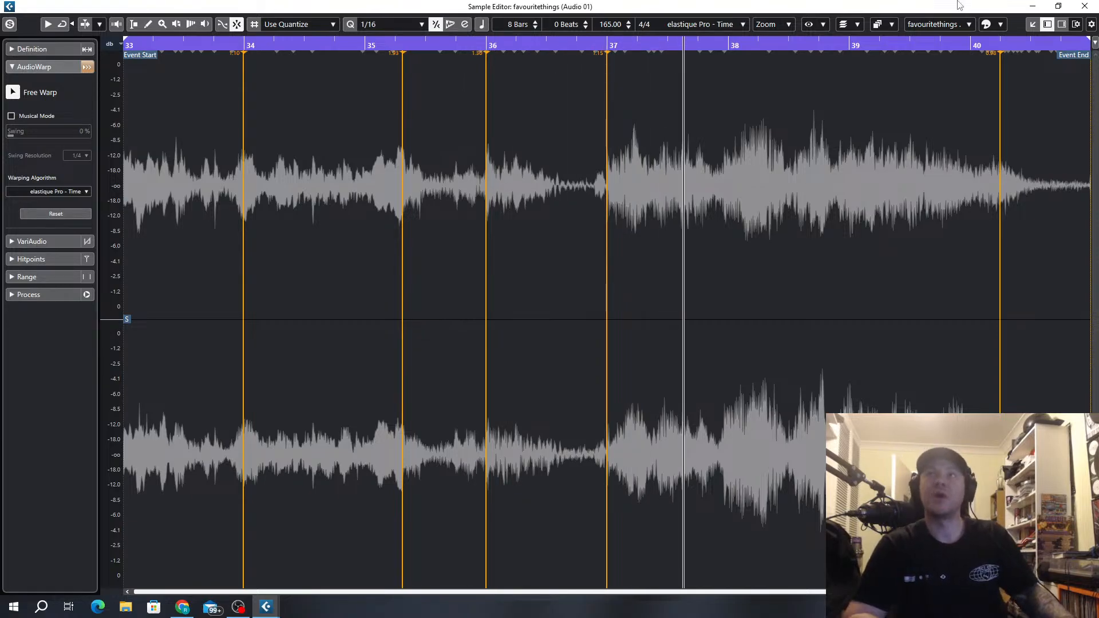
{"action": "key", "text": "Escape"}
Reactivate the compressor and ValhallaSupermassive inserts on the Audio 01 channel and stop playback.
{"action": "scroll", "coordinate": [582, 262], "scroll_direction": "down", "scroll_amount": 3, "text": "ctrl"}
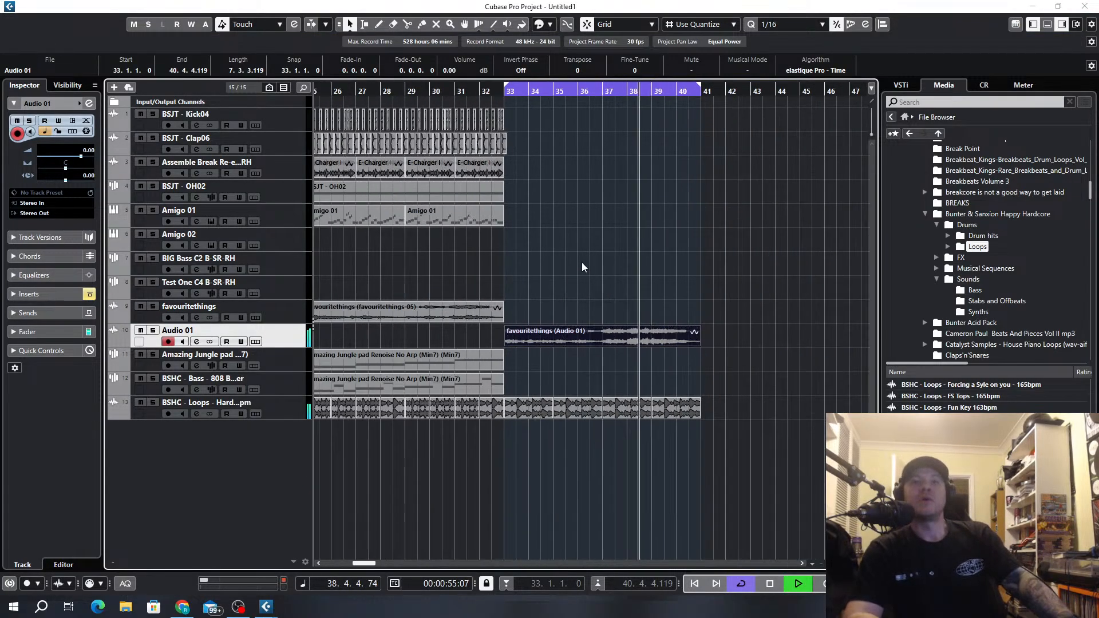
{"action": "left_click", "coordinate": [196, 342]}
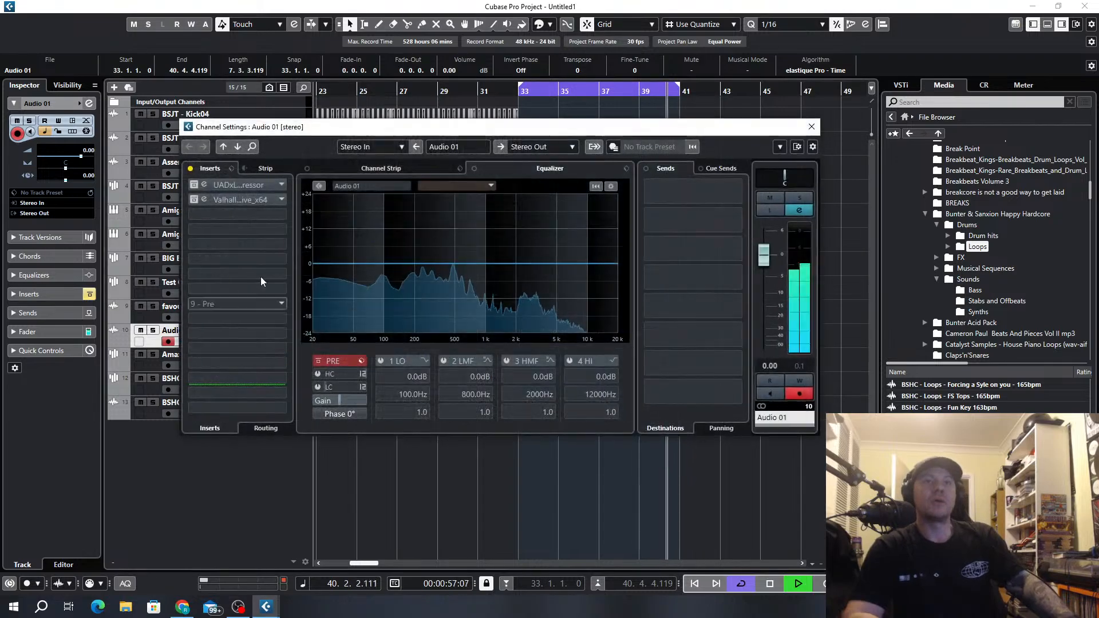
{"action": "left_click", "coordinate": [196, 199]}
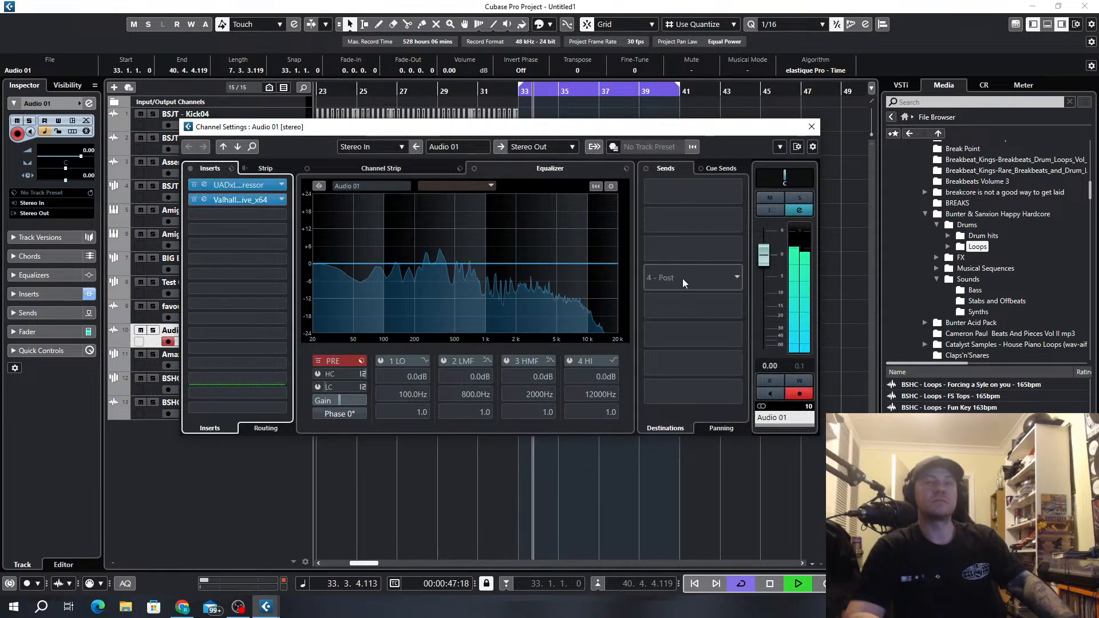
{"action": "left_click", "coordinate": [811, 126]}
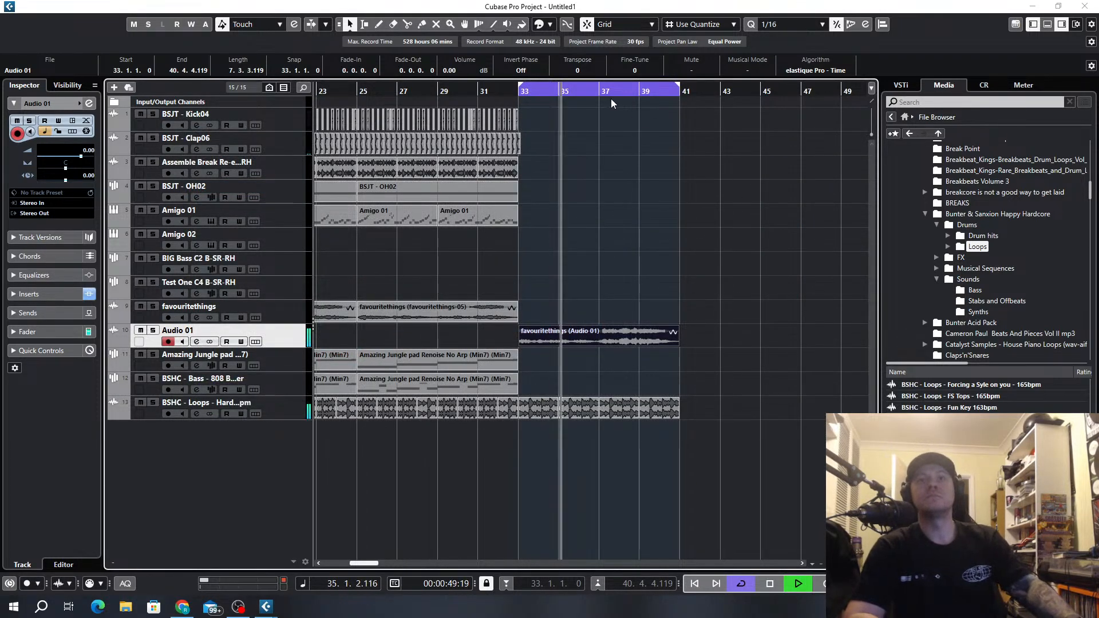
{"action": "scroll", "coordinate": [626, 200], "scroll_direction": "down", "scroll_amount": 3}
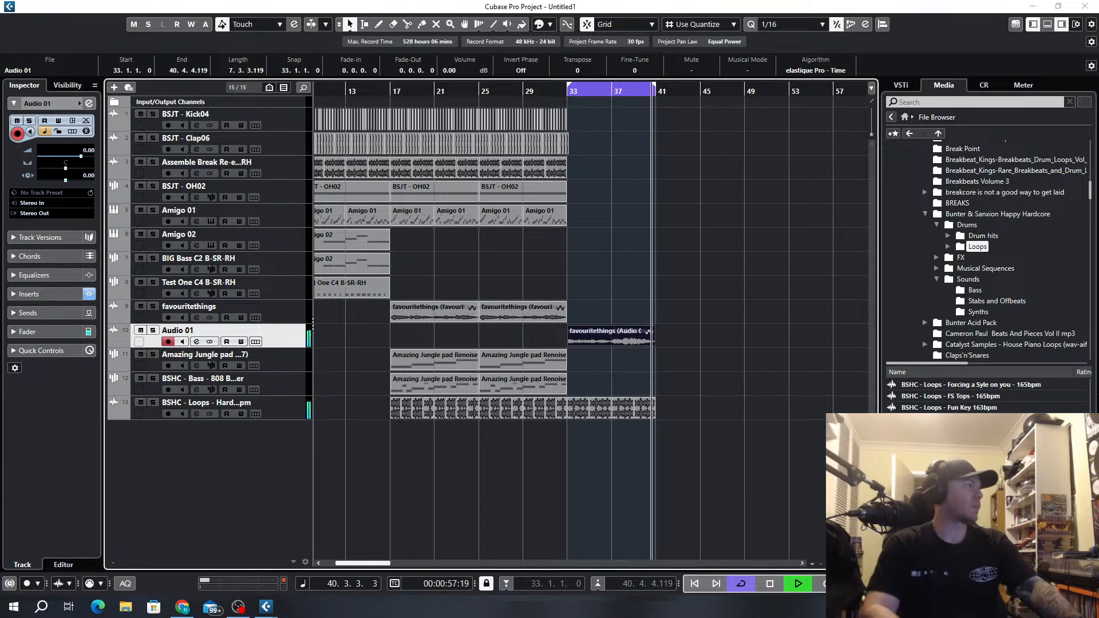
{"action": "key", "text": "space"}
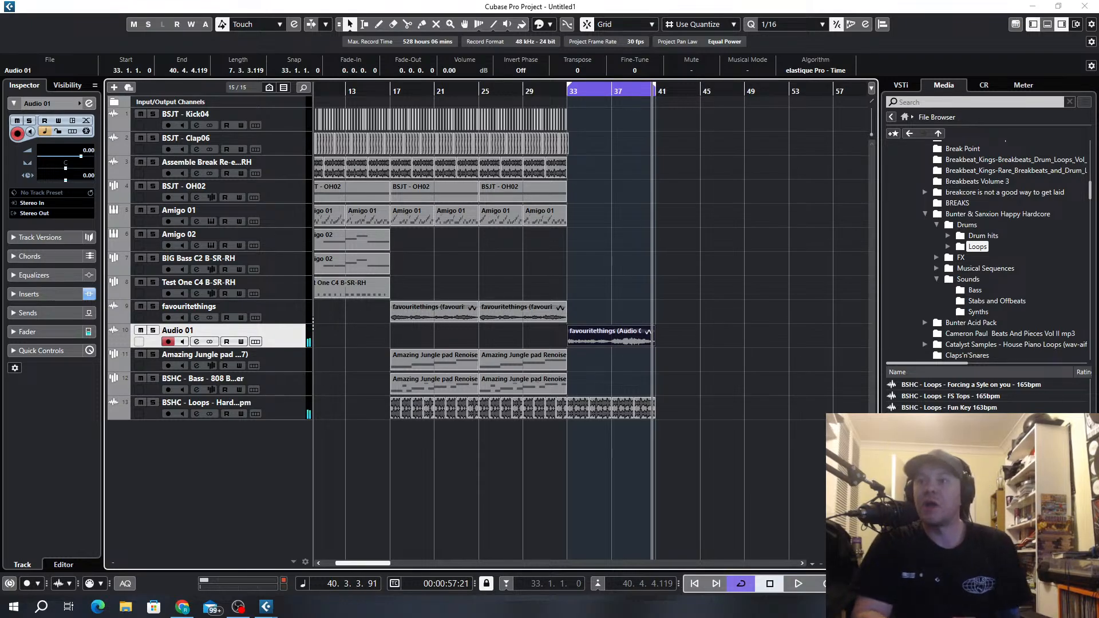
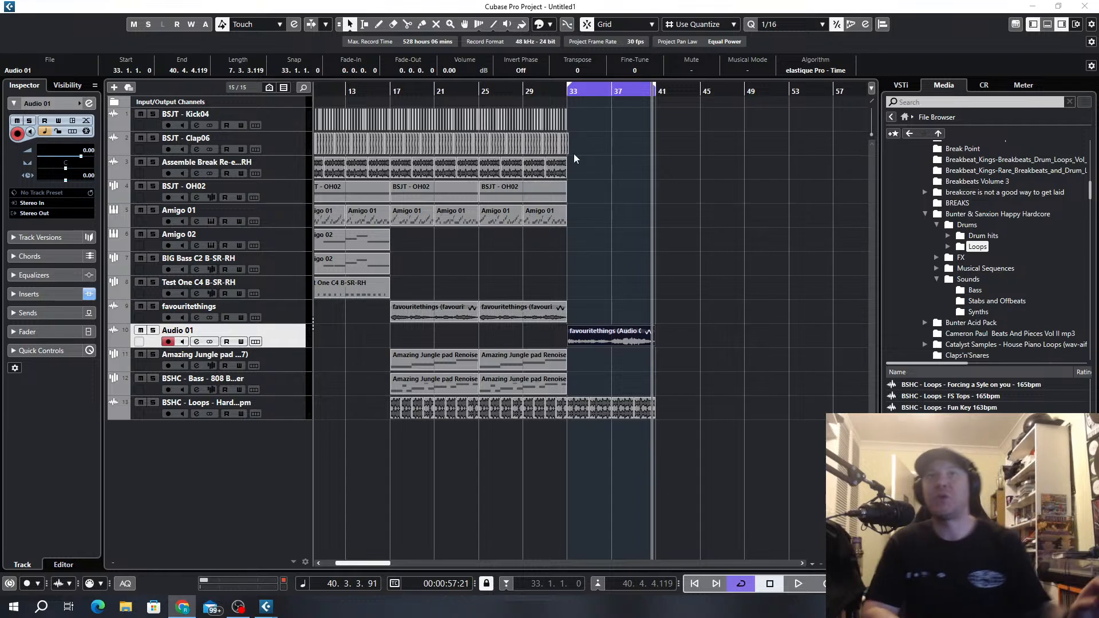
Extend the cycle range back to bar 1 so it spans bars 1–41, and return the playhead to the project start.
{"action": "left_click_drag", "start_coordinate": [569, 86], "coordinate": [180, 119]}
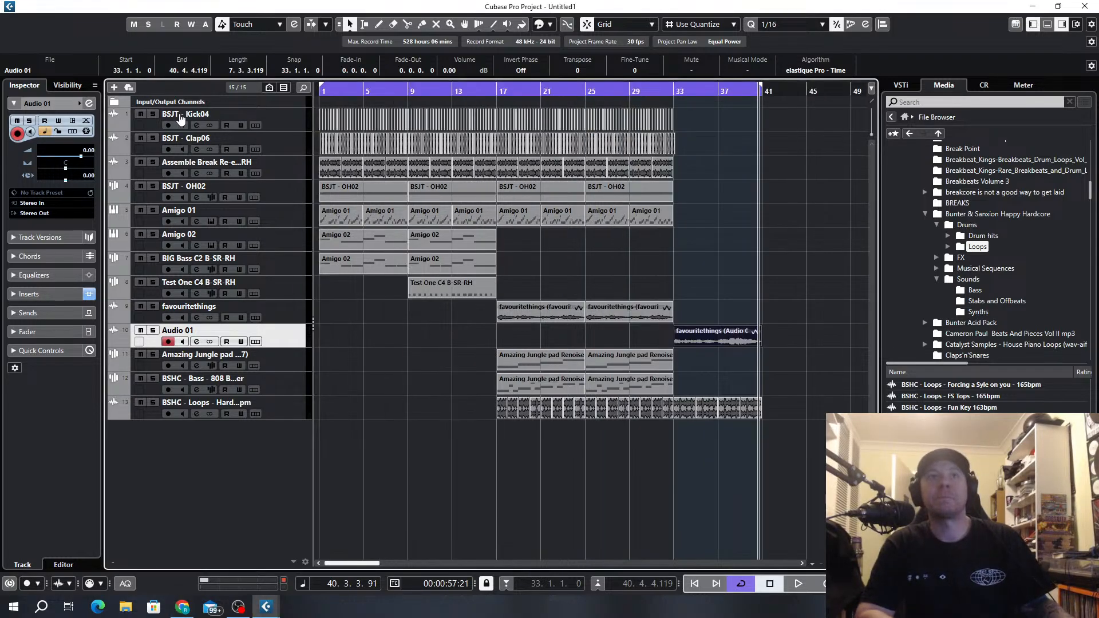
{"action": "key", "text": "g"}
{"action": "key", "text": "g"}
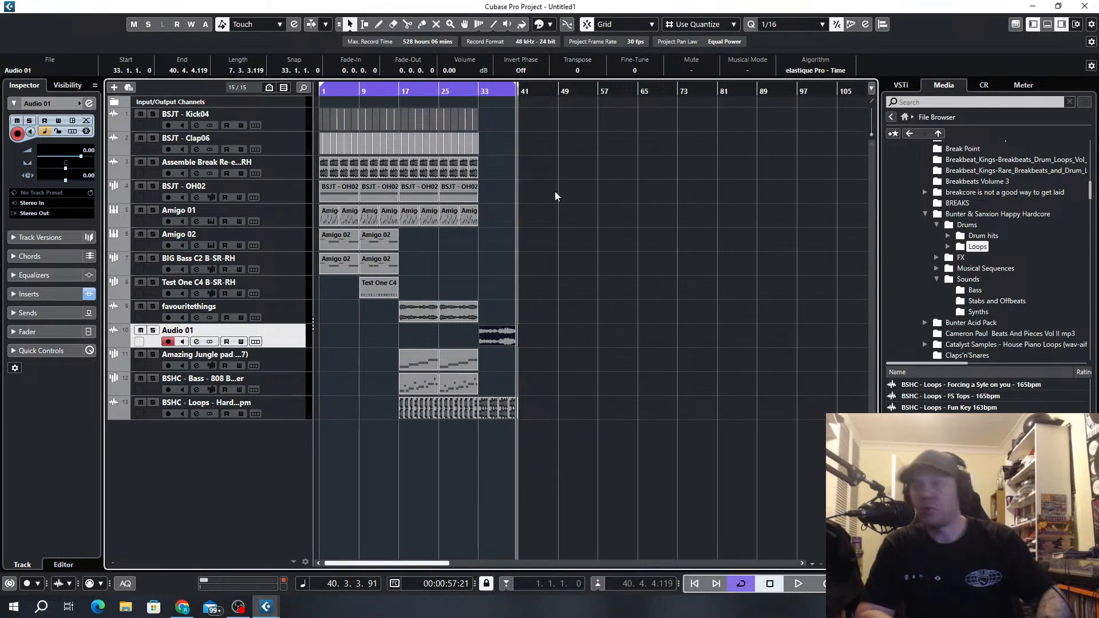
{"action": "key", "text": "period"}
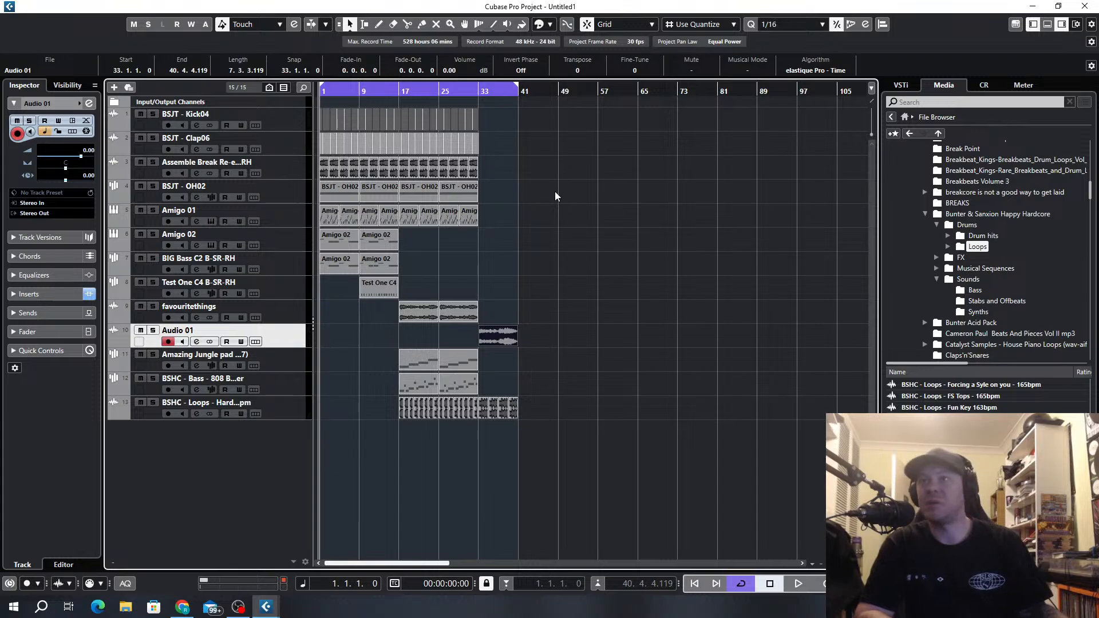
Play the arrangement from the start and move the BSHC Loops track directly below the Assemble Break track.
{"action": "key", "text": "space"}
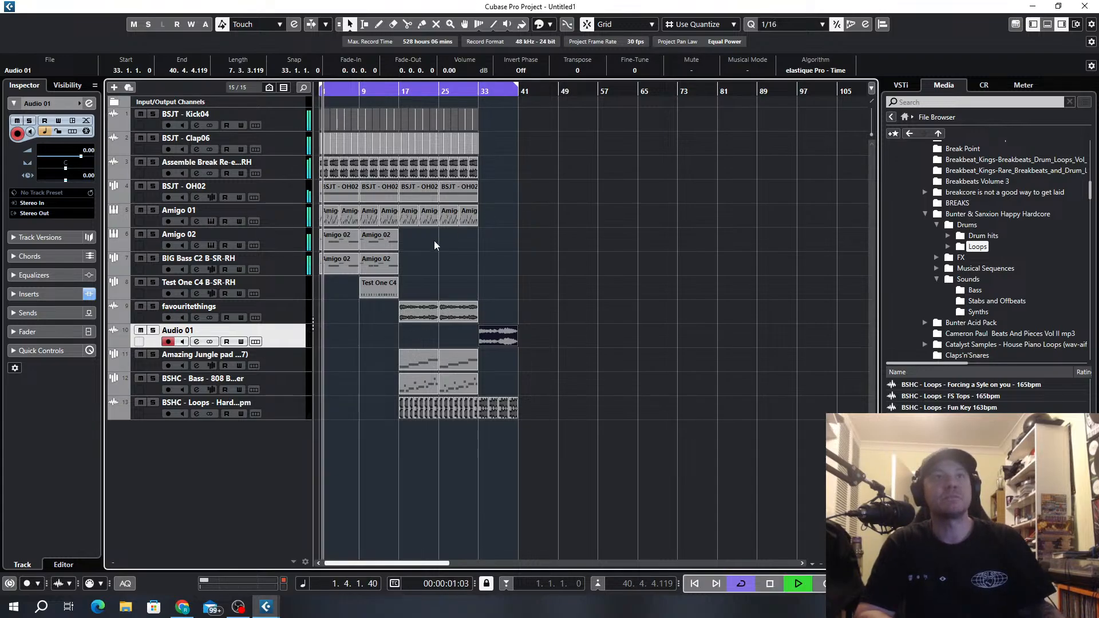
{"action": "scroll", "coordinate": [434, 241], "scroll_direction": "up", "scroll_amount": 1}
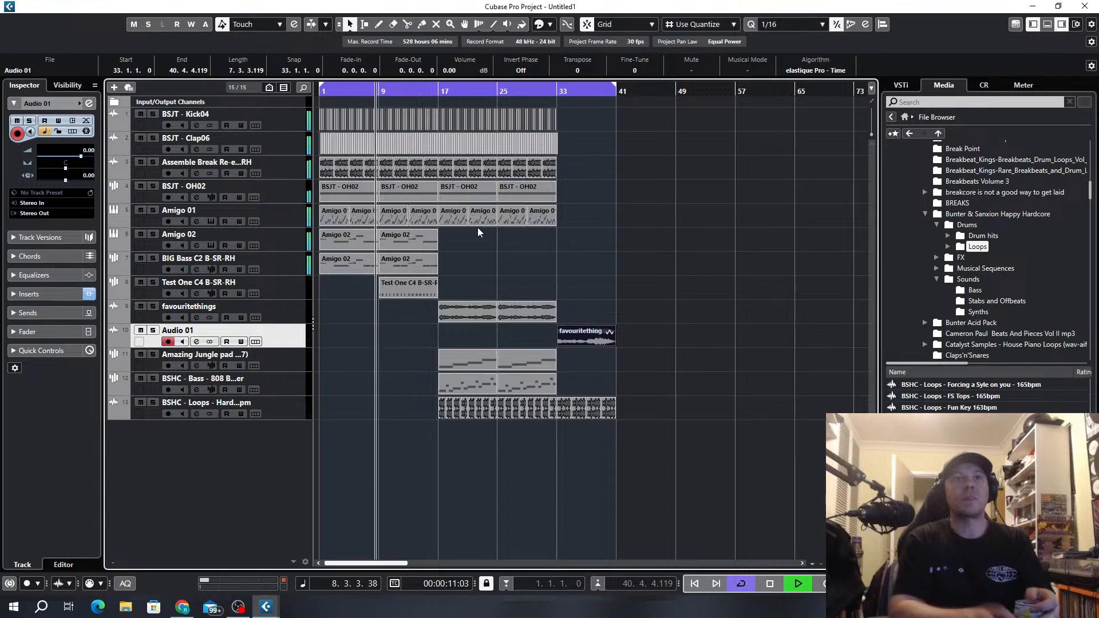
{"action": "left_click", "coordinate": [284, 404]}
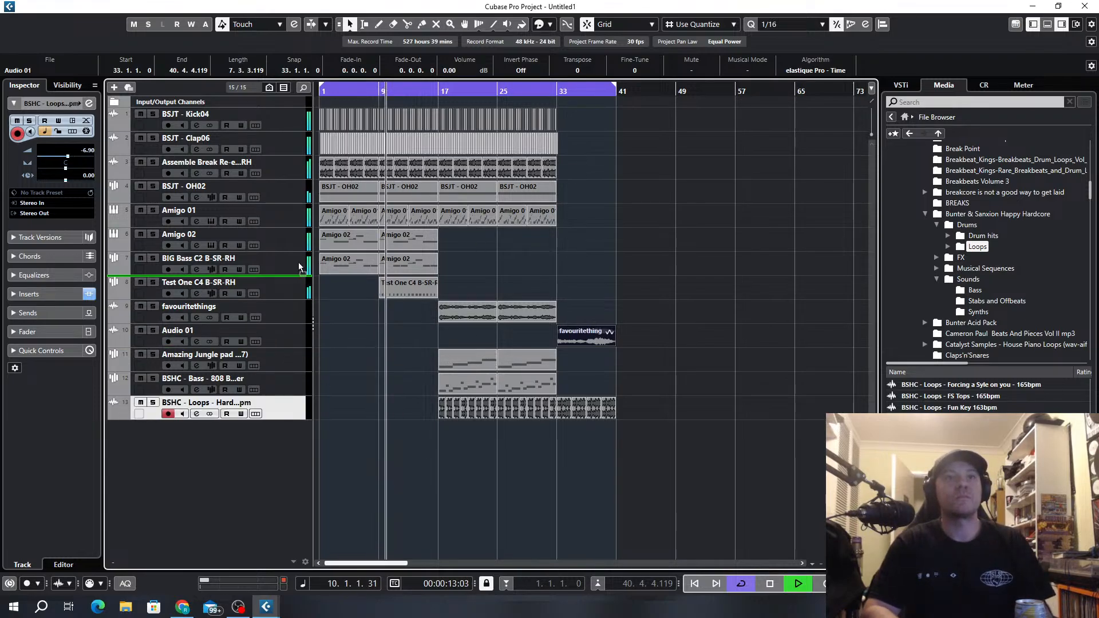
{"action": "left_click_drag", "start_coordinate": [287, 184], "coordinate": [287, 183]}
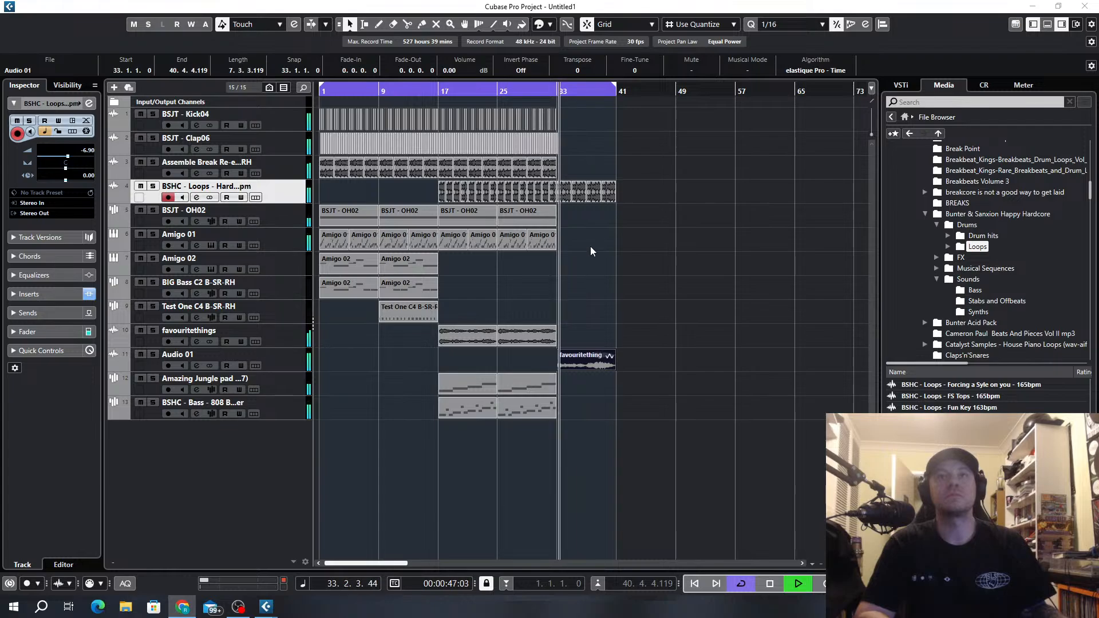
Listen through the vocal and drum loop section at bars 33–41, then stop playback.
{"action": "left_click", "coordinate": [689, 237]}
{"action": "scroll", "coordinate": [626, 261], "scroll_direction": "up", "scroll_amount": 4}
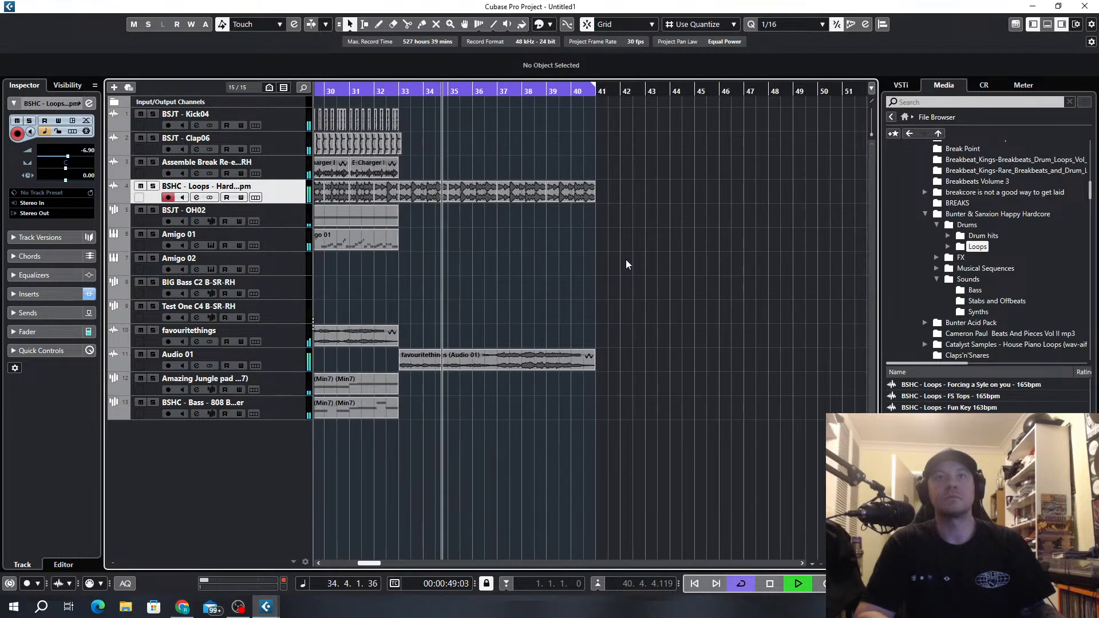
{"action": "scroll", "coordinate": [626, 259], "scroll_direction": "down", "scroll_amount": 5}
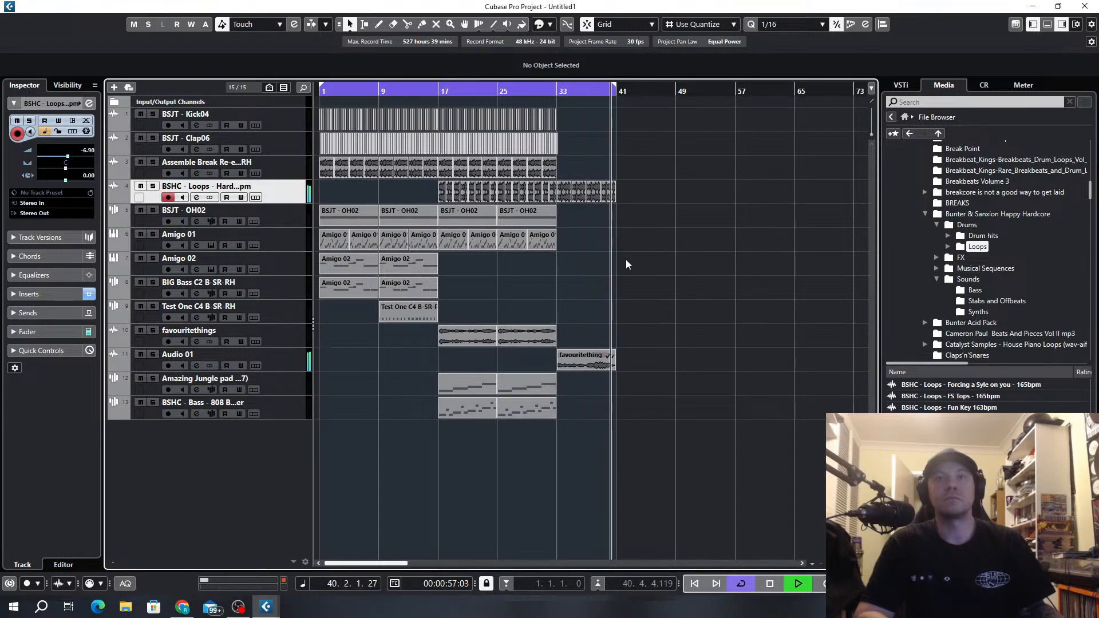
{"action": "key", "text": "space"}
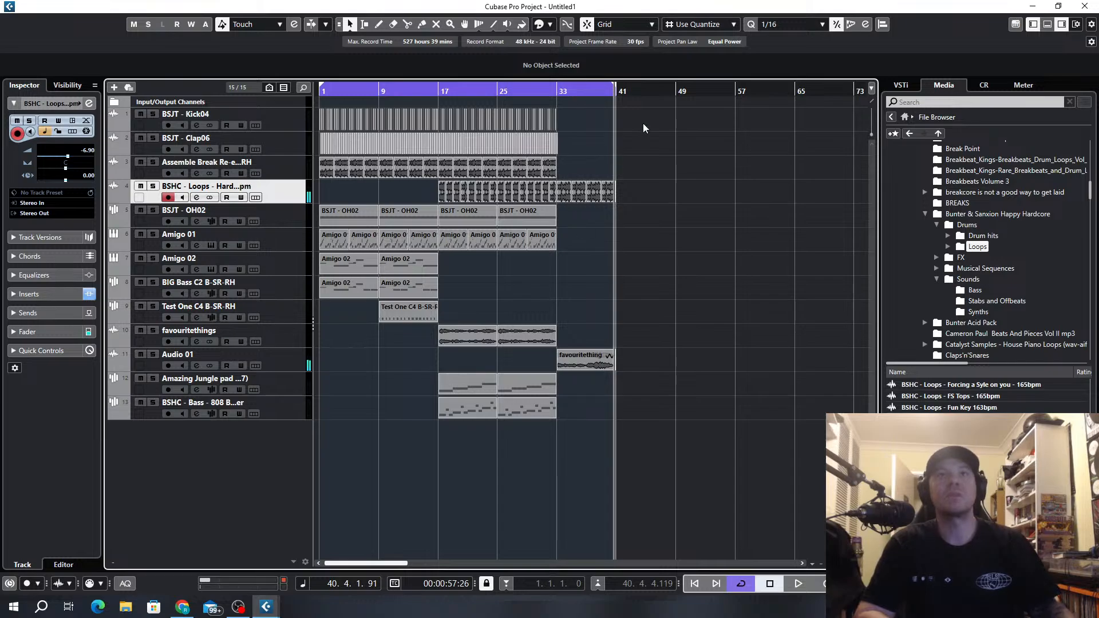
Move all events of the arrangement so they start exactly at bar 41, using a 1/1 quantize grid.
{"action": "left_click_drag", "start_coordinate": [643, 122], "coordinate": [272, 485]}
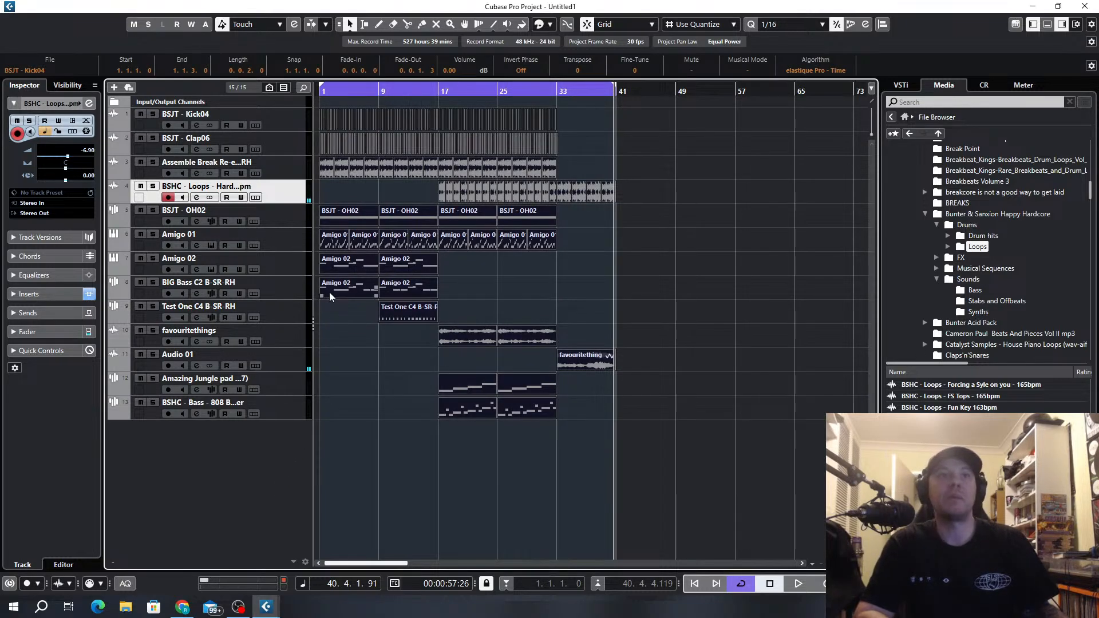
{"action": "left_click_drag", "start_coordinate": [329, 296], "coordinate": [624, 282]}
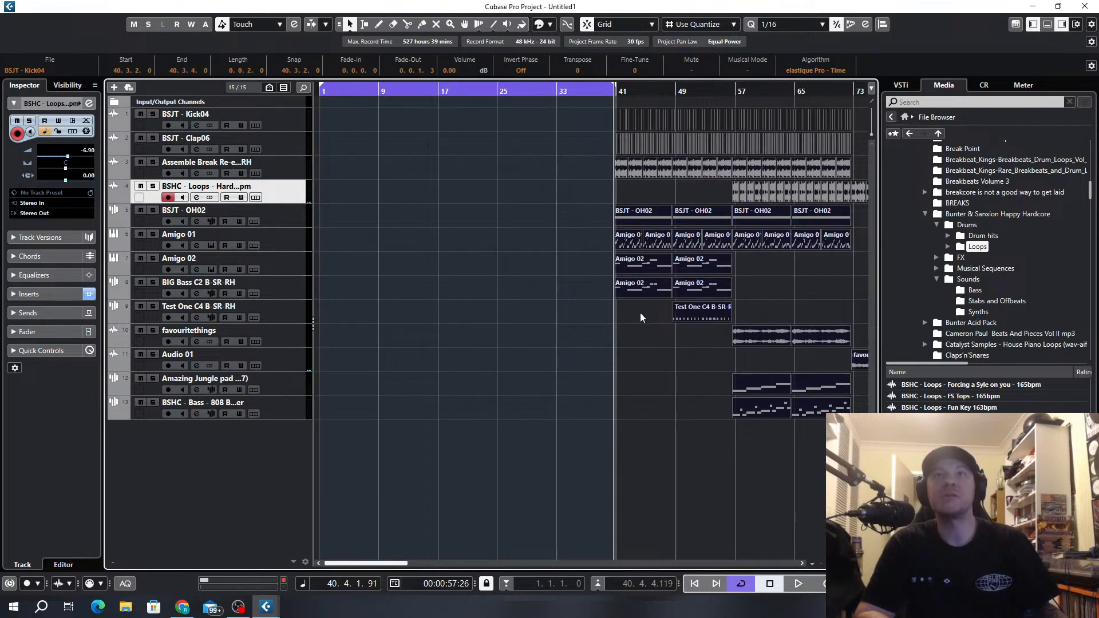
{"action": "scroll", "coordinate": [569, 115], "scroll_direction": "up", "scroll_amount": 3}
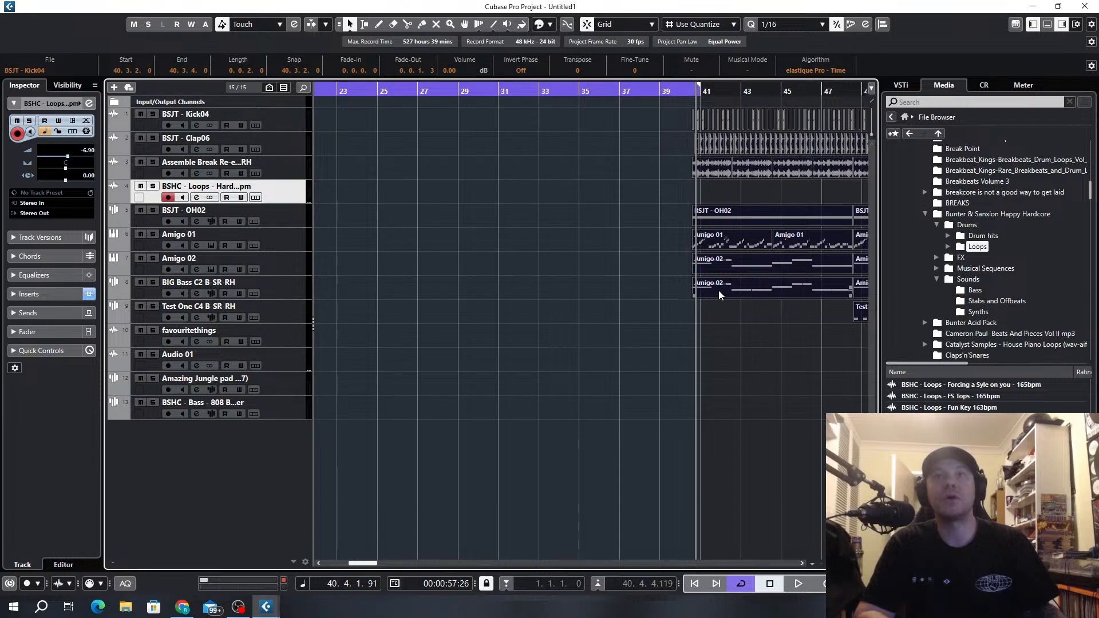
{"action": "scroll", "coordinate": [718, 290], "scroll_direction": "up", "scroll_amount": 4}
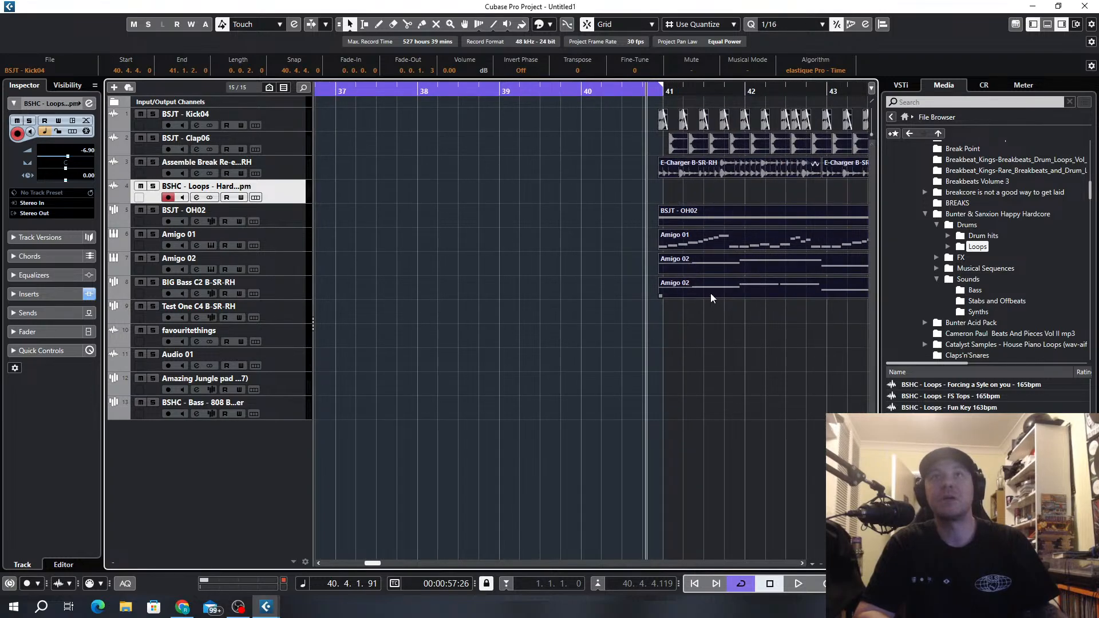
{"action": "key", "text": "alt+1"}
{"action": "left_click_drag", "start_coordinate": [714, 293], "coordinate": [744, 290]}
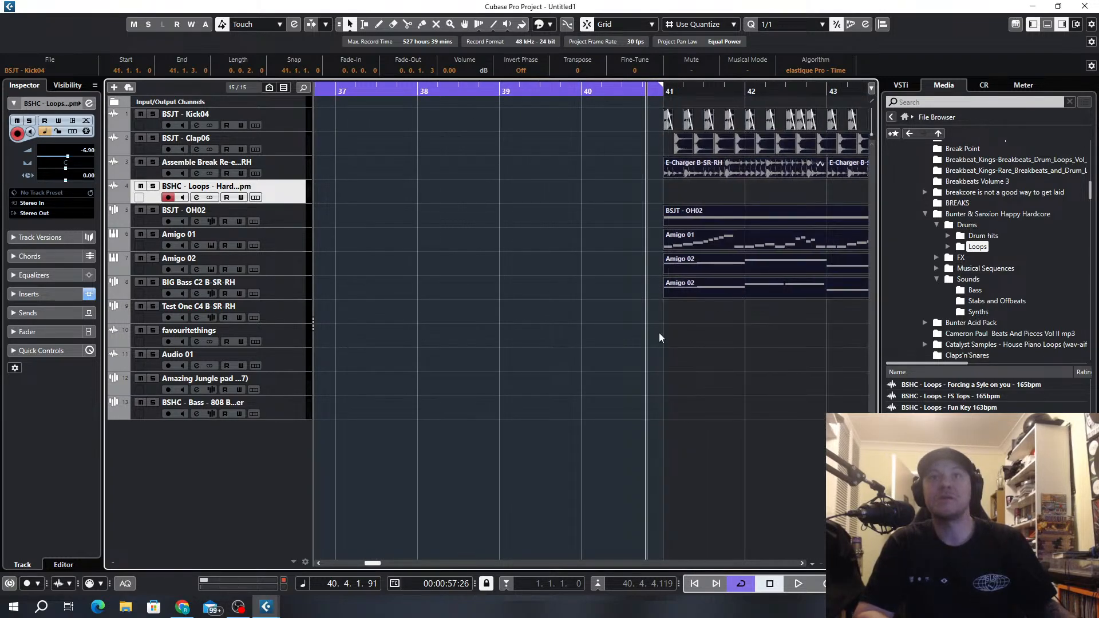
{"action": "scroll", "coordinate": [659, 337], "scroll_direction": "down", "scroll_amount": 6}
{"action": "left_click", "coordinate": [458, 290]}
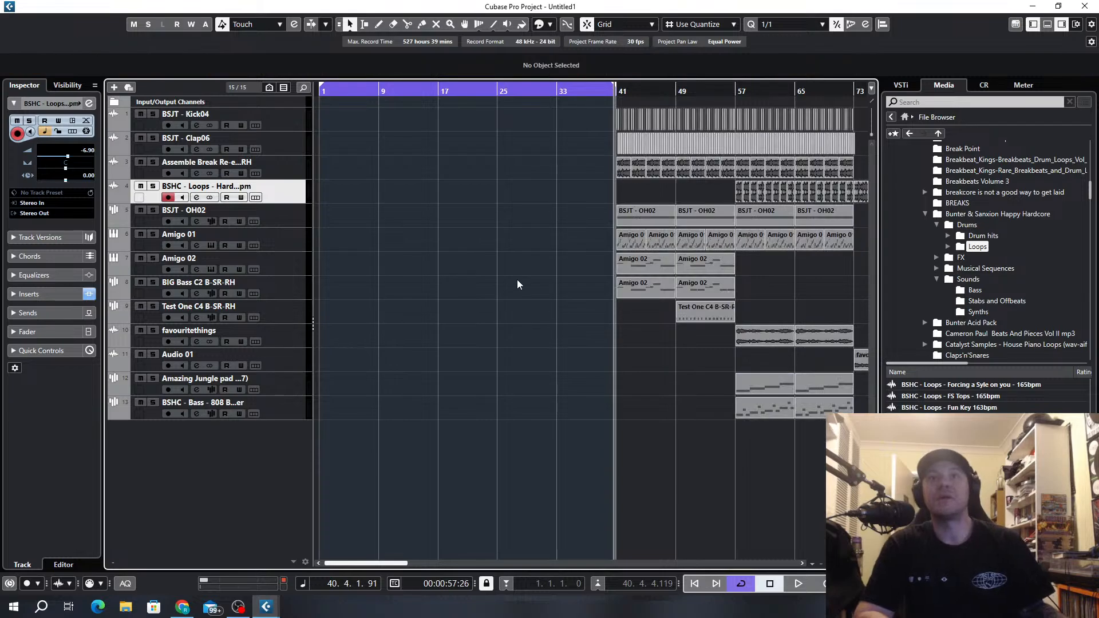
Copy the first Amigo 02 clip to bar 1, play from the project start and duplicate the clip to fill bars 1–17.
{"action": "left_click", "coordinate": [624, 267]}
{"action": "left_click_drag", "start_coordinate": [648, 263], "coordinate": [348, 269]}
{"action": "key", "text": "Home"}
{"action": "key", "text": "space"}
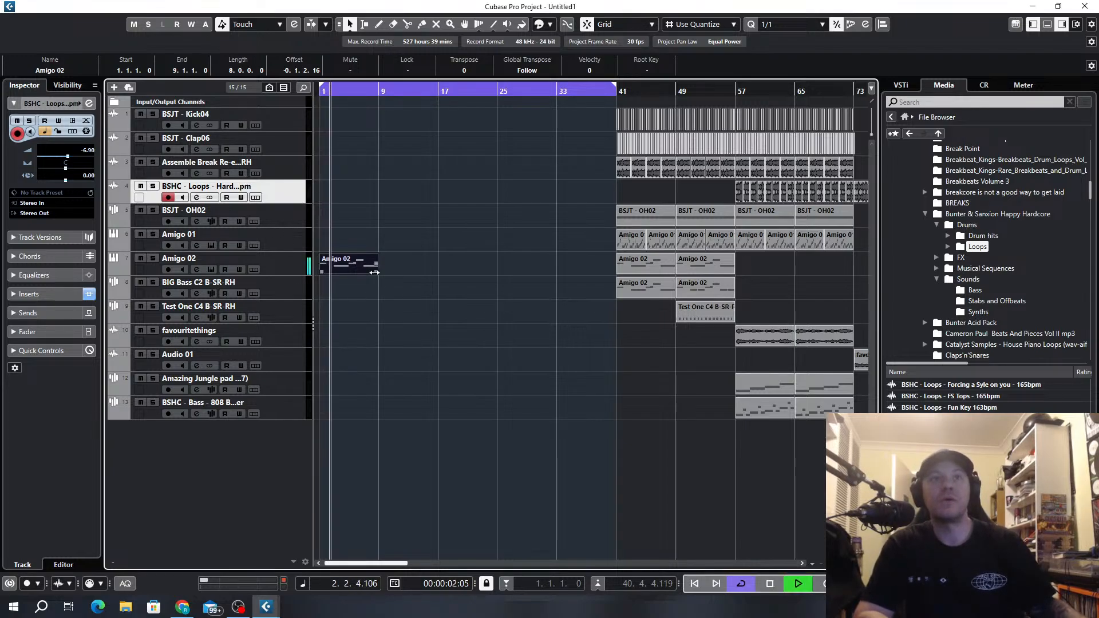
{"action": "key", "text": "ctrl+d"}
{"action": "left_click", "coordinate": [458, 167]}
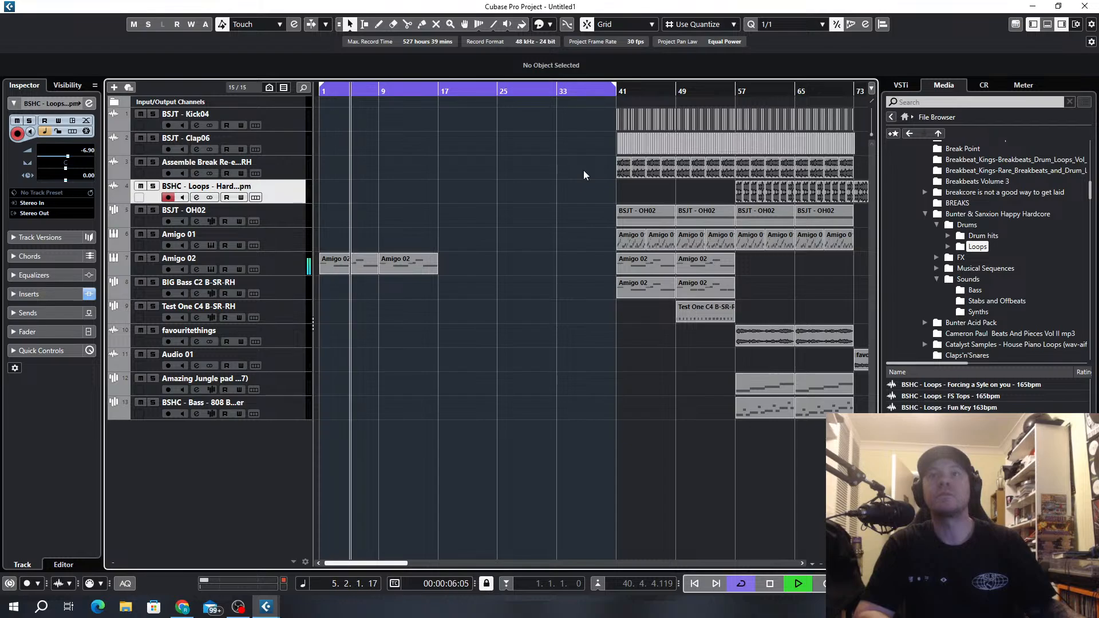
Copy two Amigo 01 clips to bar 9, repeat the Amigo 01 and Amigo 02 clips up to bar 33, and stop playback.
{"action": "left_click_drag", "start_coordinate": [603, 237], "coordinate": [396, 245]}
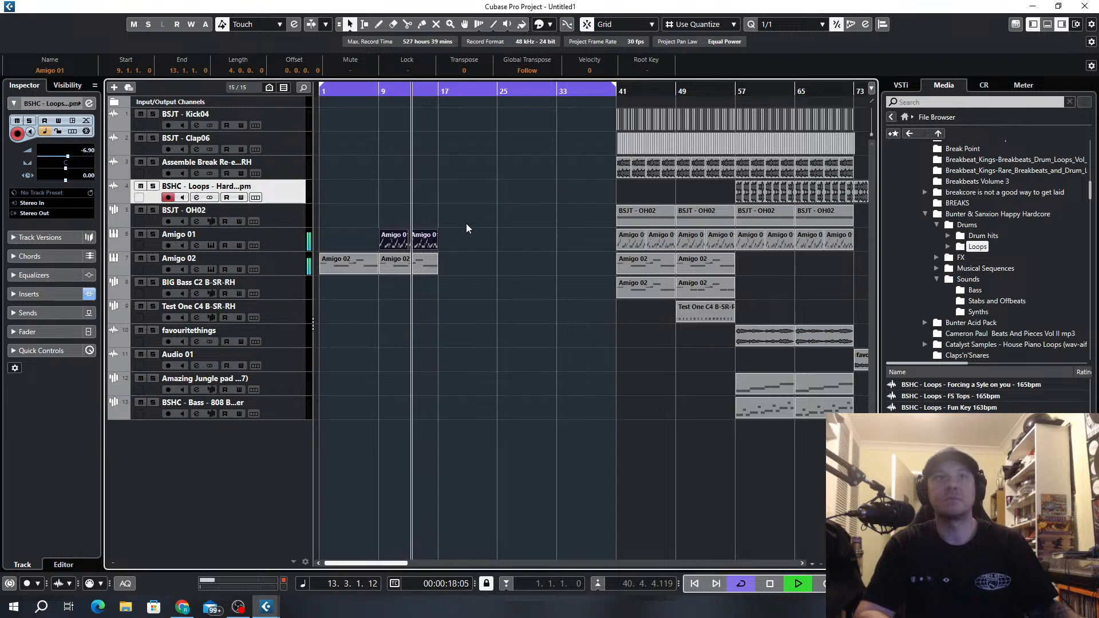
{"action": "left_click", "coordinate": [462, 258]}
{"action": "left_click_drag", "start_coordinate": [461, 259], "coordinate": [317, 288]}
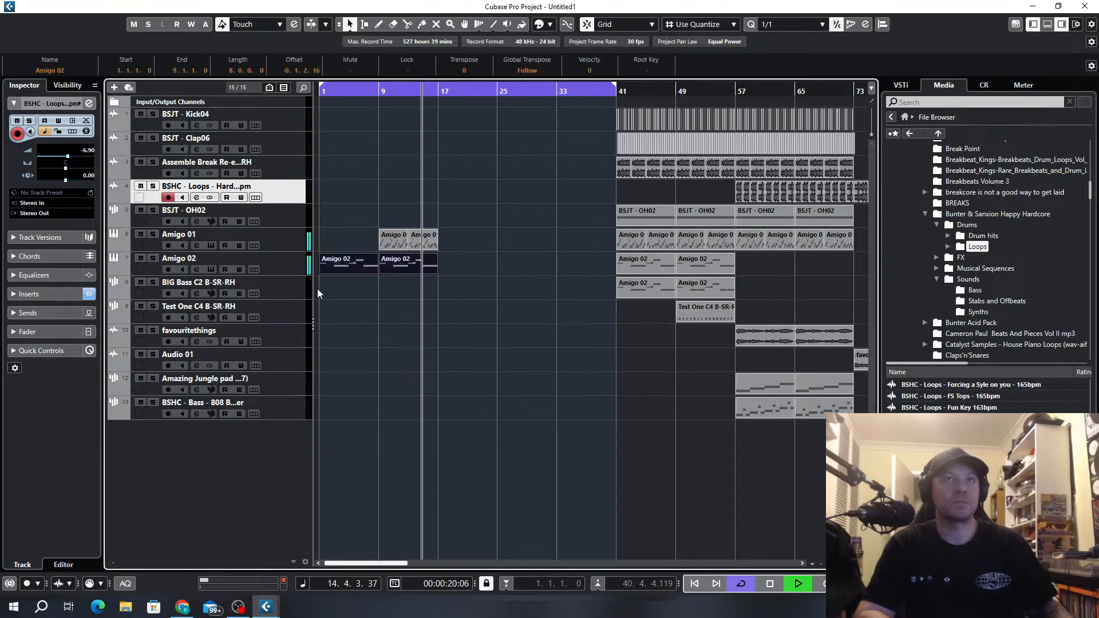
{"action": "key", "text": "ctrl+d"}
{"action": "left_click_drag", "start_coordinate": [478, 215], "coordinate": [354, 246]}
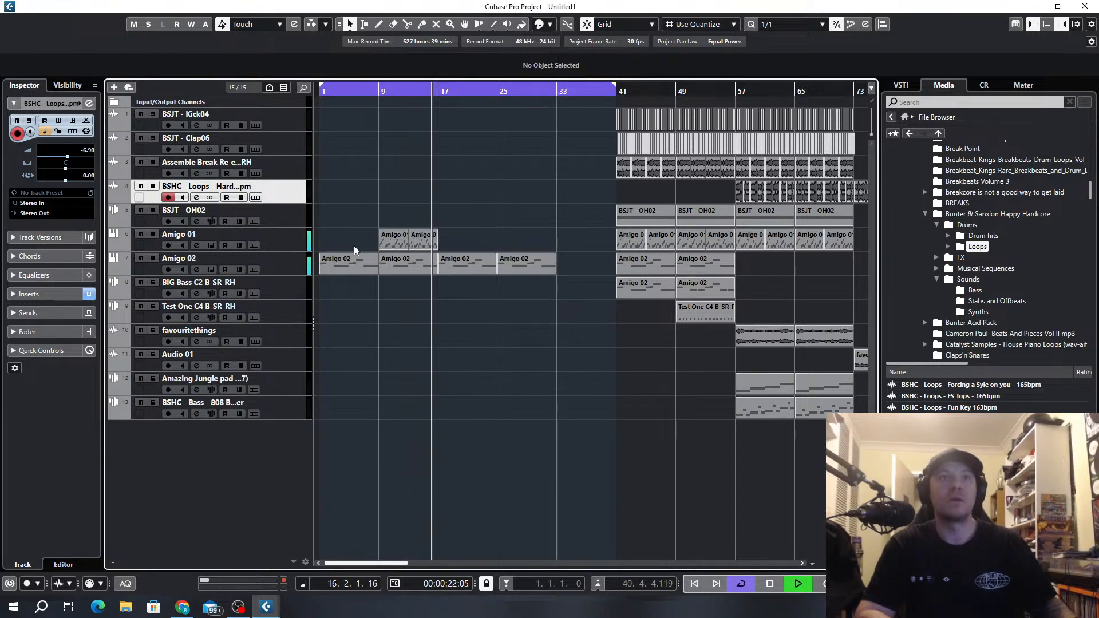
{"action": "key", "text": "ctrl+d"}
{"action": "key", "text": "ctrl+d"}
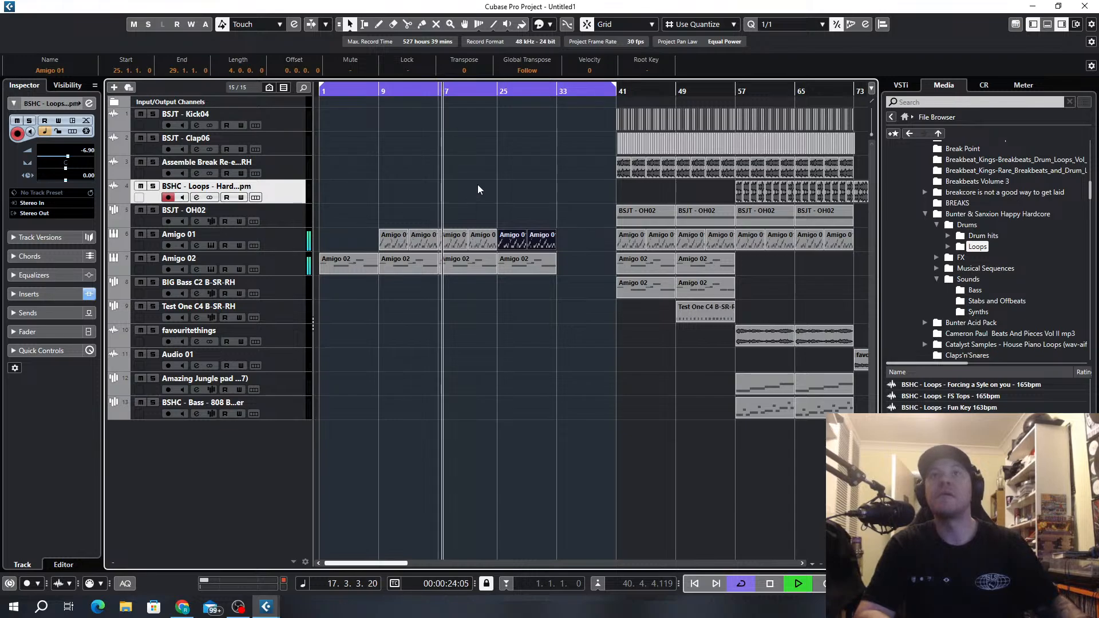
{"action": "key", "text": "space"}
Copy the Kick04, Clap06 and Assemble Break events from bars 41–57 to bars 17–33.
{"action": "scroll", "coordinate": [590, 149], "scroll_direction": "up", "scroll_amount": 2}
{"action": "scroll", "coordinate": [590, 148], "scroll_direction": "right", "scroll_amount": 3}
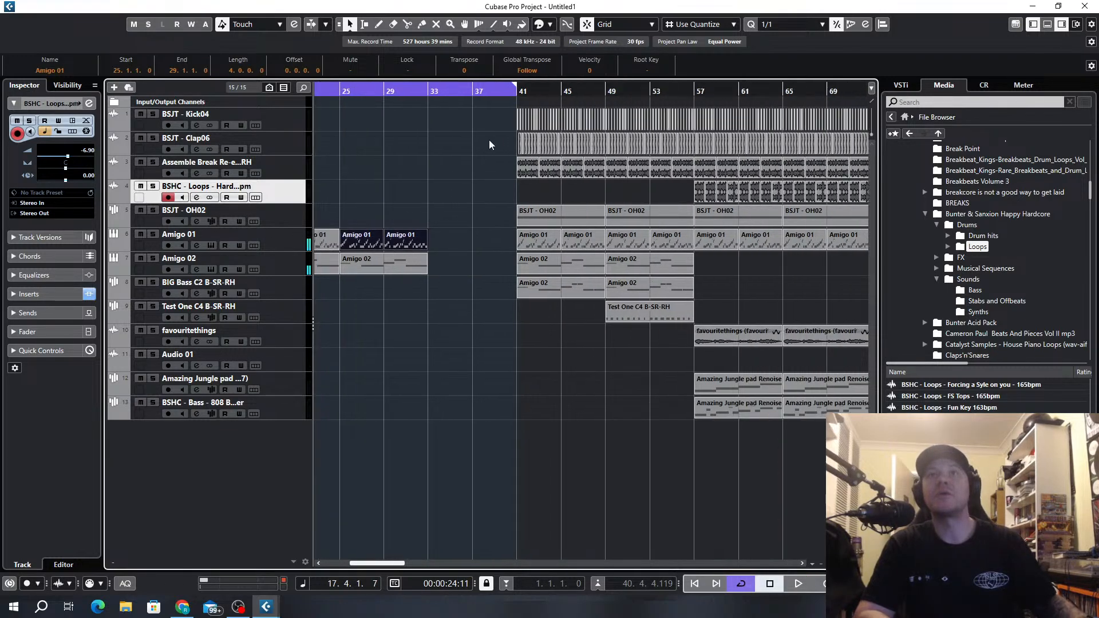
{"action": "left_click_drag", "start_coordinate": [475, 122], "coordinate": [698, 171]}
{"action": "scroll", "coordinate": [708, 137], "scroll_direction": "up", "scroll_amount": 6}
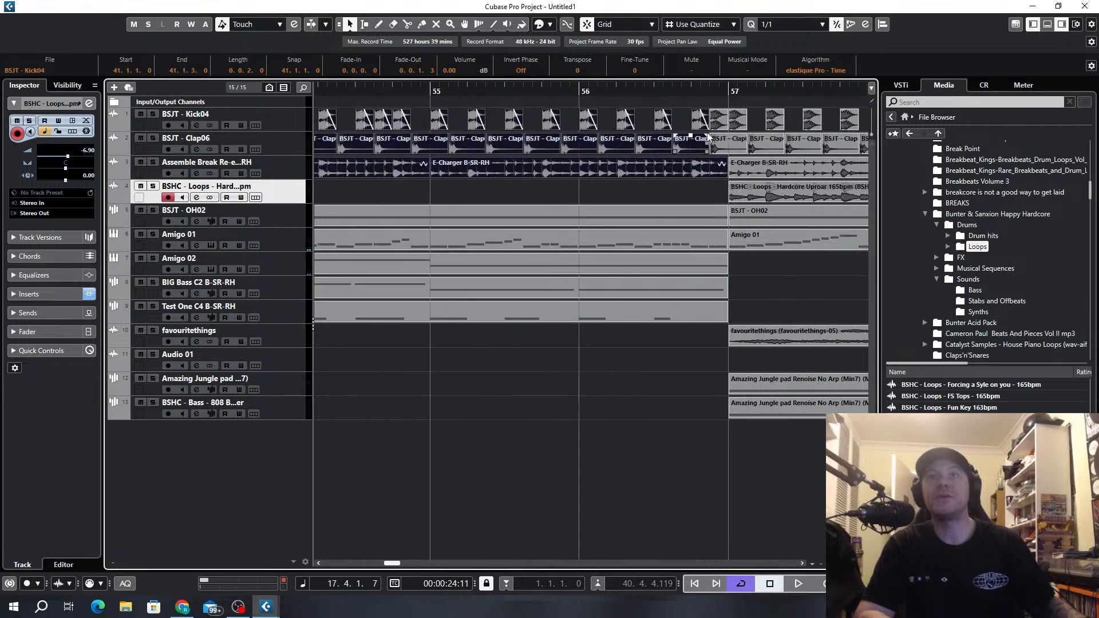
{"action": "scroll", "coordinate": [707, 138], "scroll_direction": "up", "scroll_amount": 3}
{"action": "scroll", "coordinate": [667, 167], "scroll_direction": "down", "scroll_amount": 11}
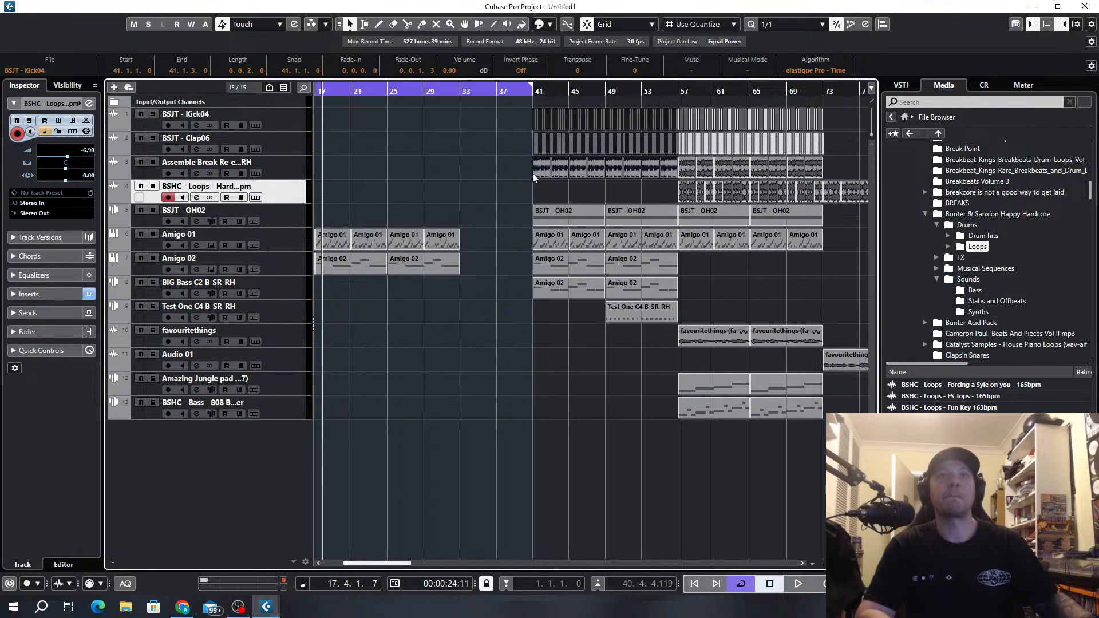
{"action": "left_click_drag", "start_coordinate": [537, 170], "coordinate": [351, 174]}
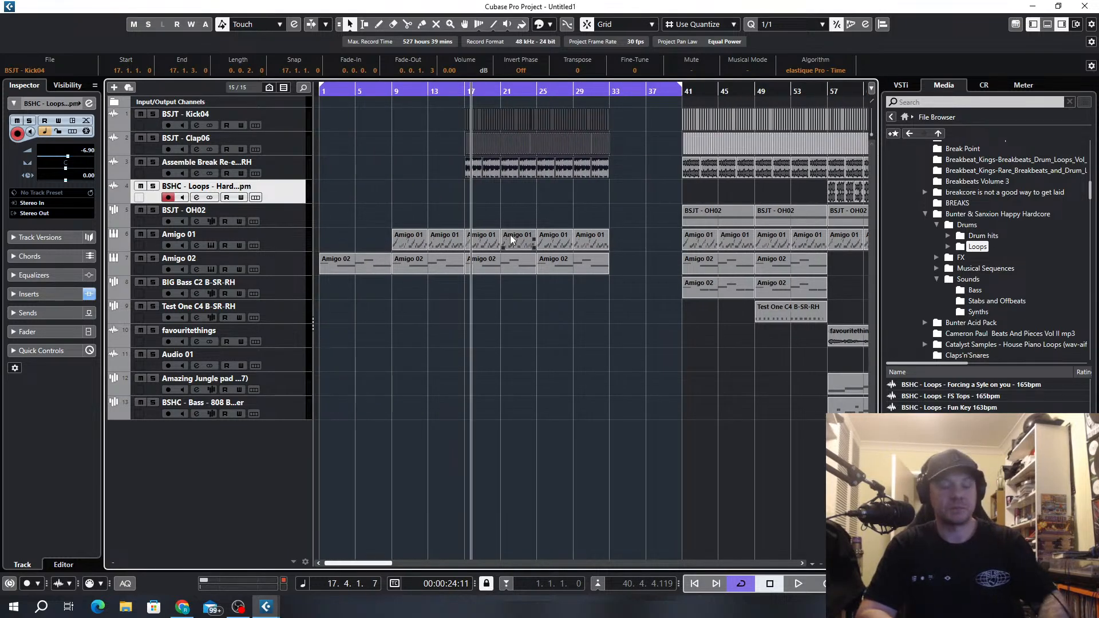
Play the new intro from the project start and examine where the kick, clap and break events end at bar 33.
{"action": "key", "text": "Home"}
{"action": "key", "text": "space"}
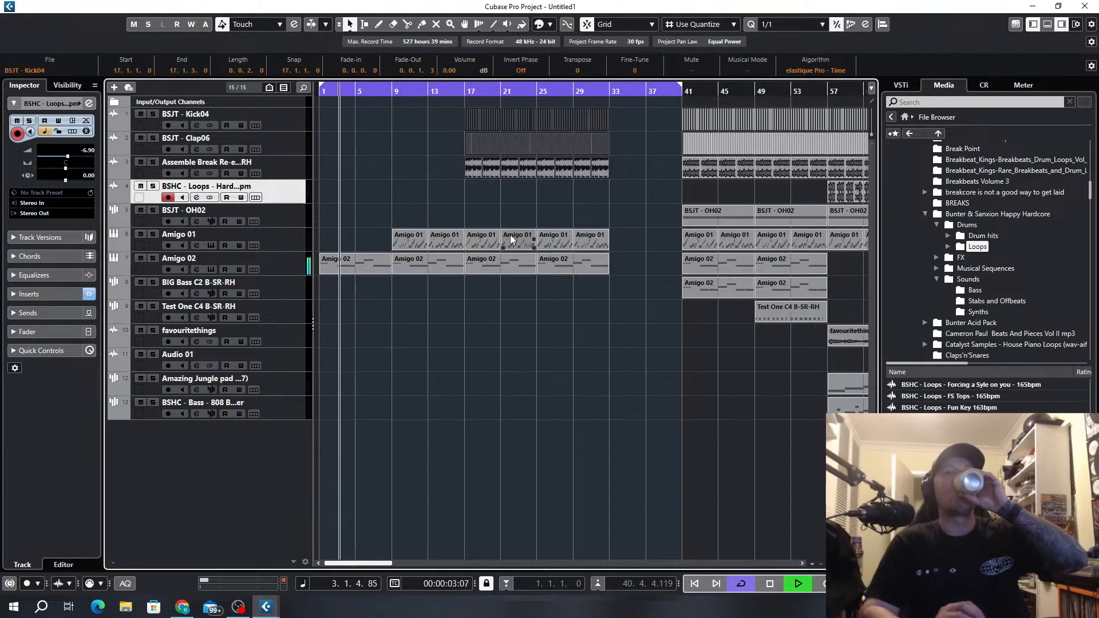
{"action": "left_click", "coordinate": [485, 203]}
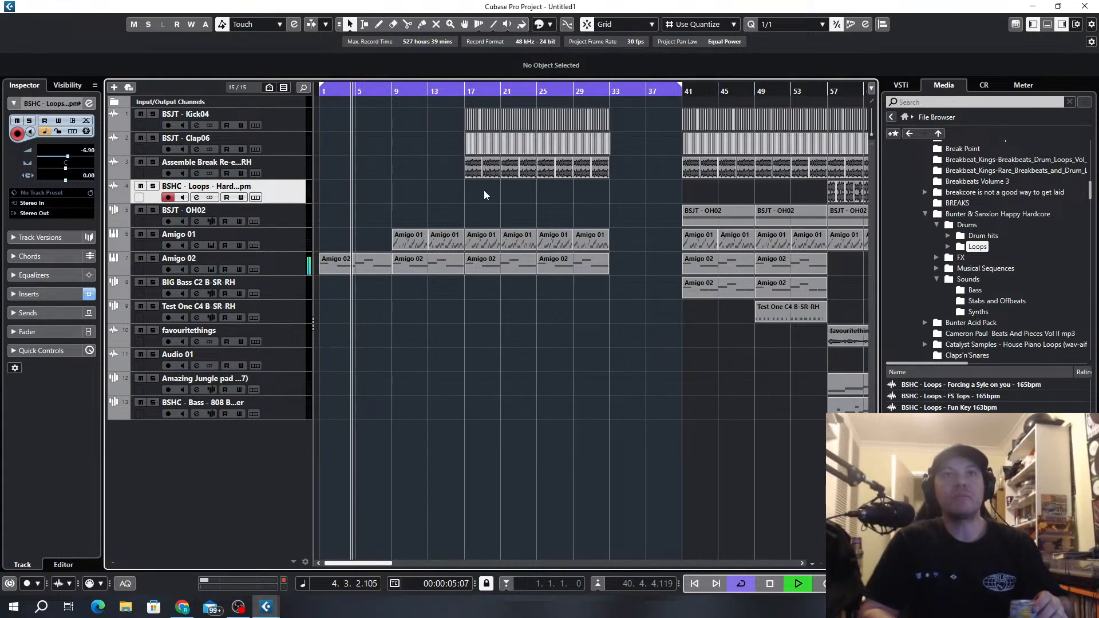
{"action": "scroll", "coordinate": [590, 163], "scroll_direction": "up", "scroll_amount": 3}
{"action": "scroll", "coordinate": [572, 158], "scroll_direction": "up", "scroll_amount": 3}
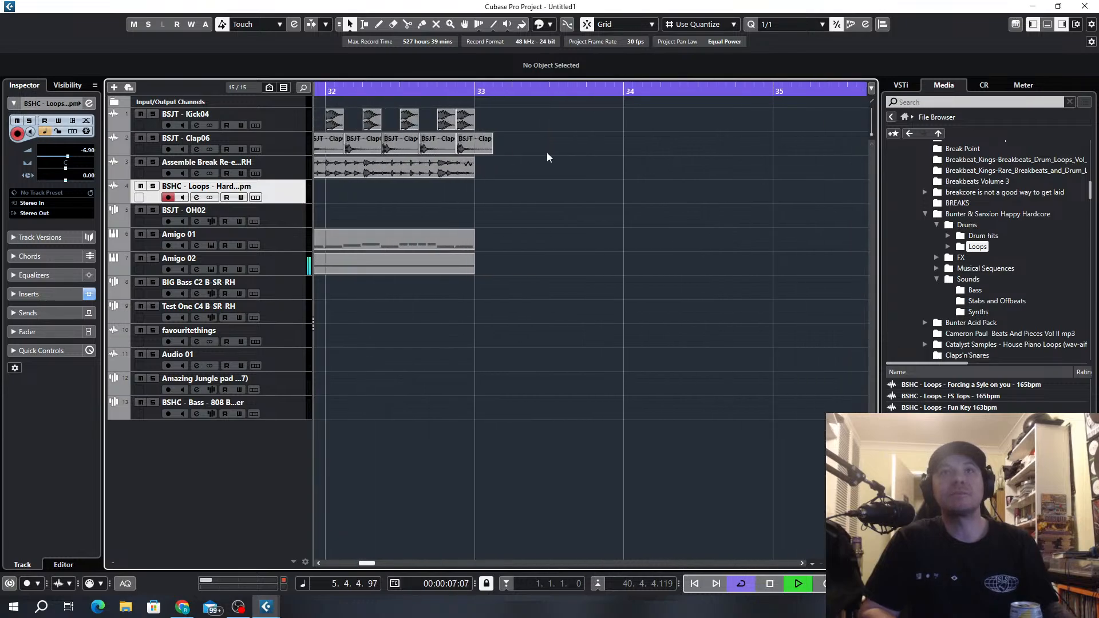
Trim the last clap event on the BSJT - Clap06 track to end at bar 33.
{"action": "scroll", "coordinate": [486, 151], "scroll_direction": "up", "scroll_amount": 2}
{"action": "left_click", "coordinate": [429, 147]}
{"action": "left_click_drag", "start_coordinate": [445, 150], "coordinate": [422, 150]}
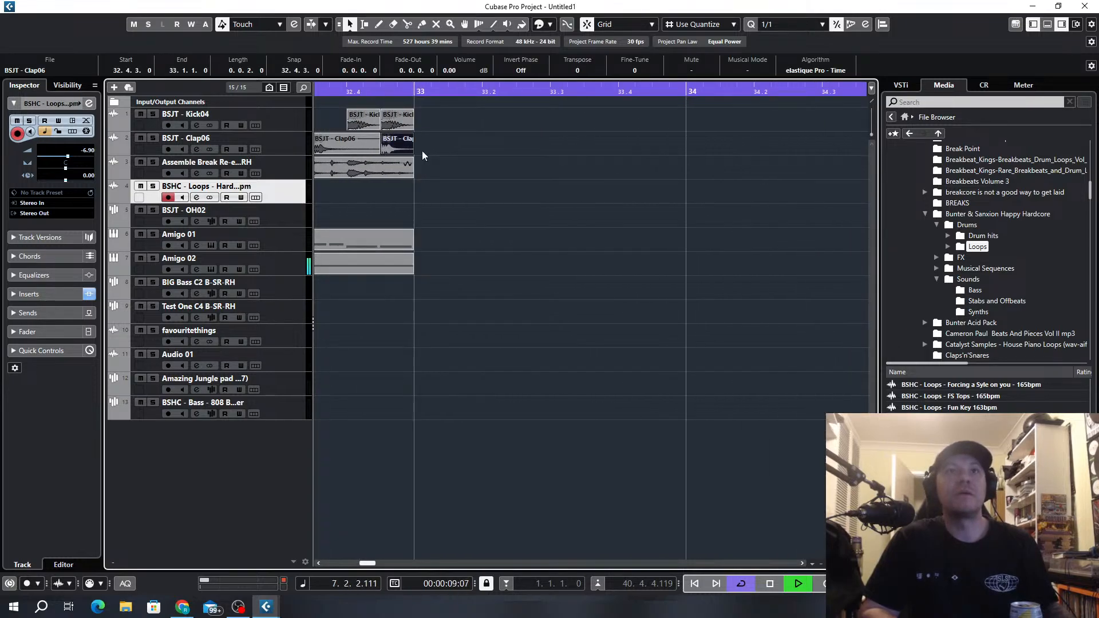
Load the EnvelopeShaper in the BSJT - Clap06 channel strip and adjust its attack.
{"action": "scroll", "coordinate": [465, 178], "scroll_direction": "down", "scroll_amount": 10}
{"action": "scroll", "coordinate": [479, 180], "scroll_direction": "down", "scroll_amount": 2}
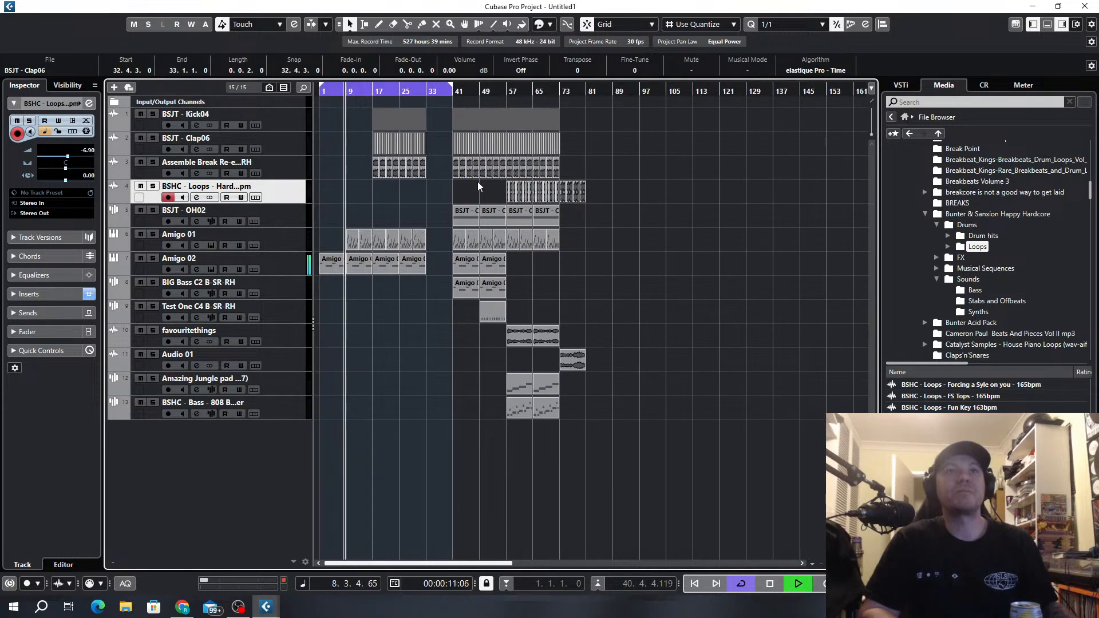
{"action": "left_click", "coordinate": [283, 143]}
{"action": "left_click", "coordinate": [199, 150]}
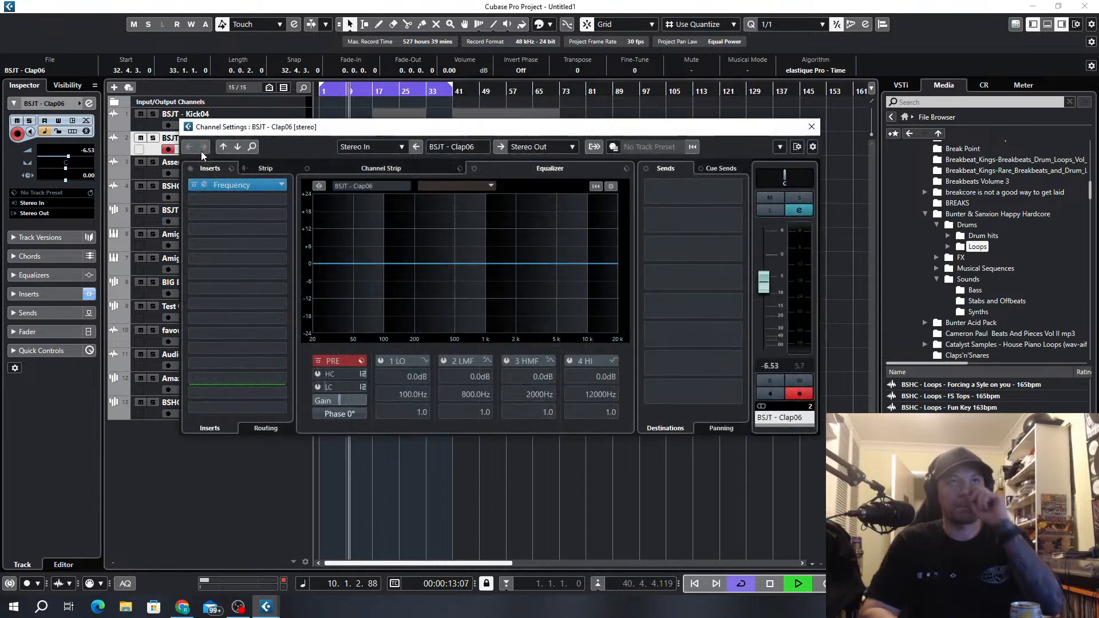
{"action": "left_click", "coordinate": [395, 170]}
{"action": "left_click", "coordinate": [513, 189]}
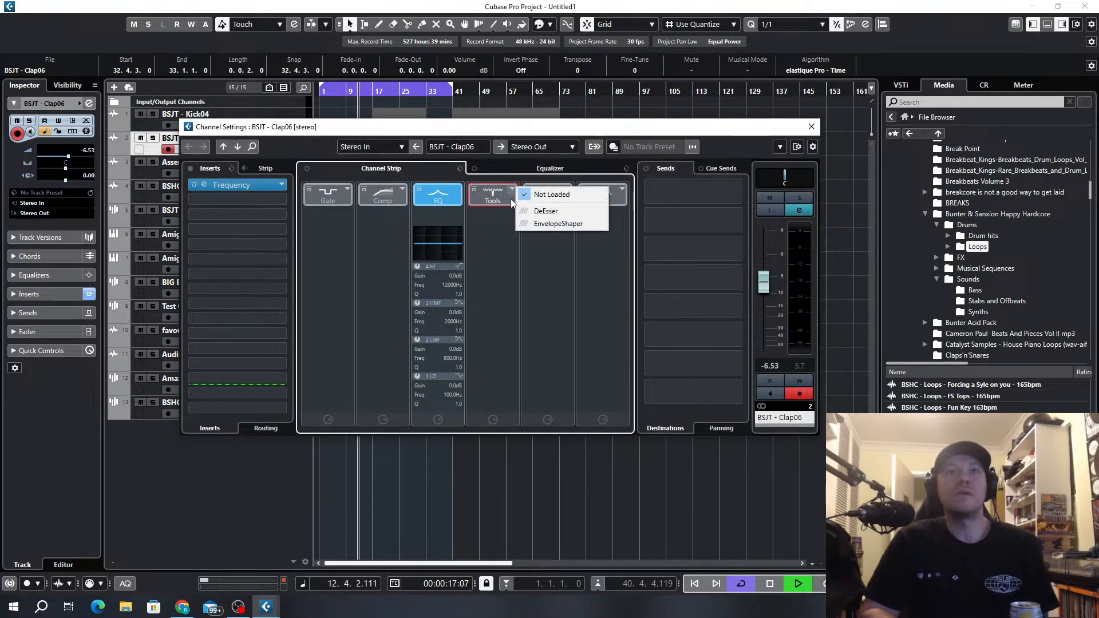
{"action": "left_click", "coordinate": [526, 225]}
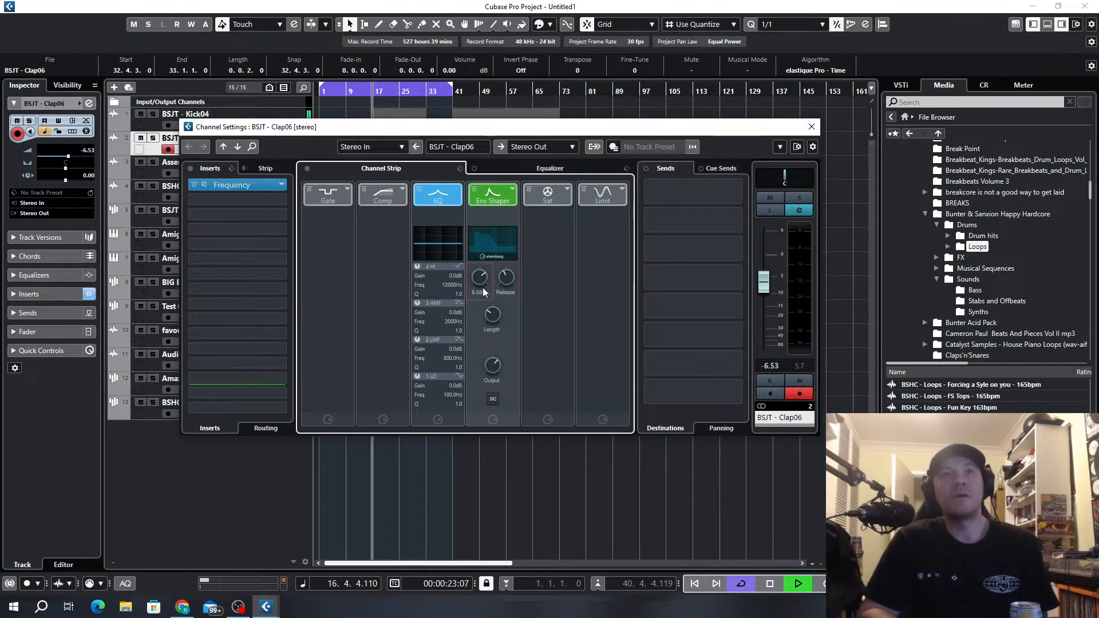
{"action": "left_click_drag", "start_coordinate": [483, 292], "coordinate": [480, 286]}
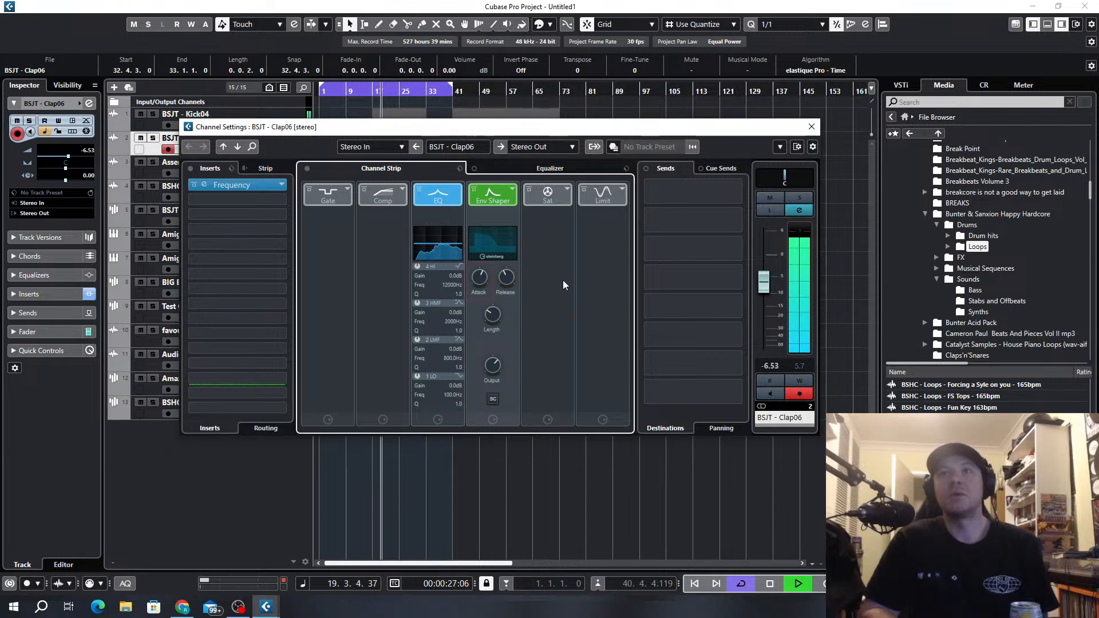
Load Magneto II saturation in the clap's channel strip and close the channel settings.
{"action": "left_click", "coordinate": [567, 188]}
{"action": "left_click", "coordinate": [589, 228]}
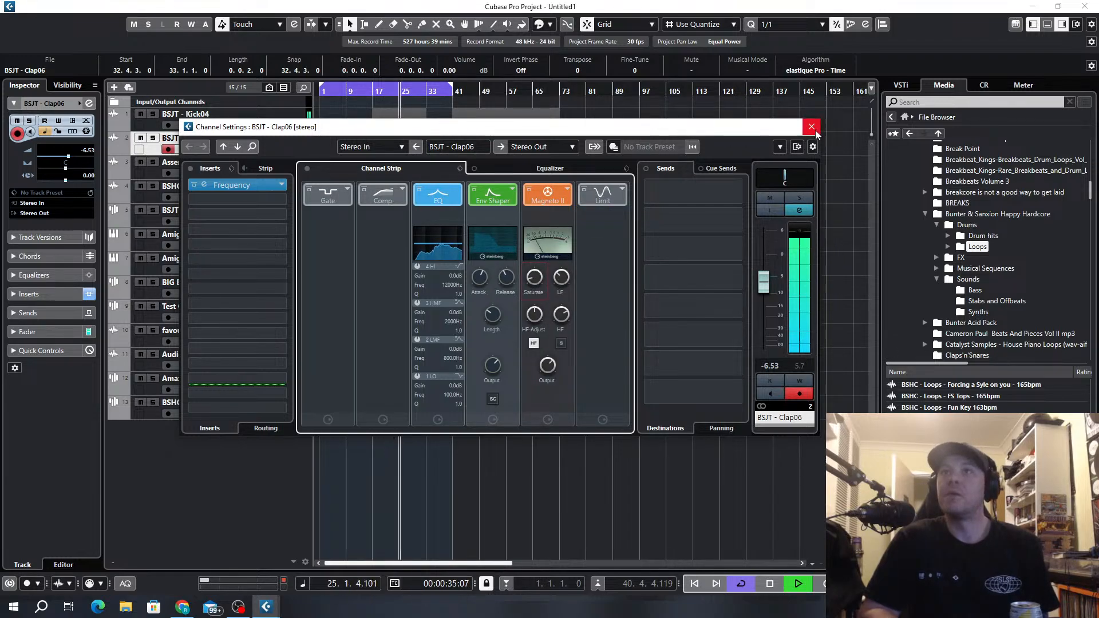
{"action": "left_click", "coordinate": [813, 128]}
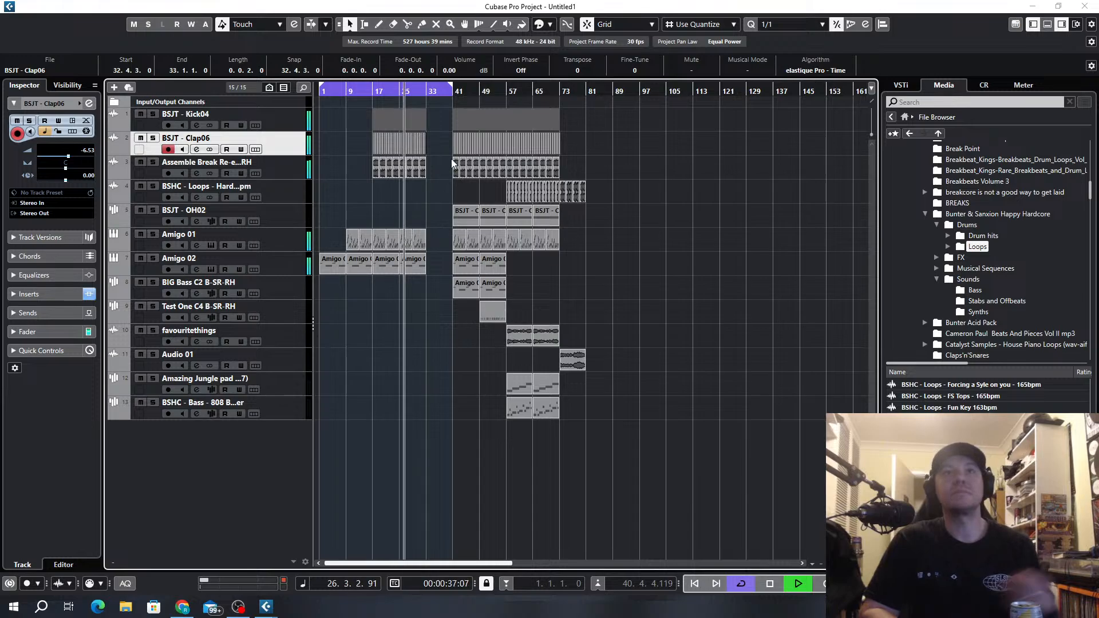
{"action": "scroll", "coordinate": [427, 241], "scroll_direction": "up", "scroll_amount": 3}
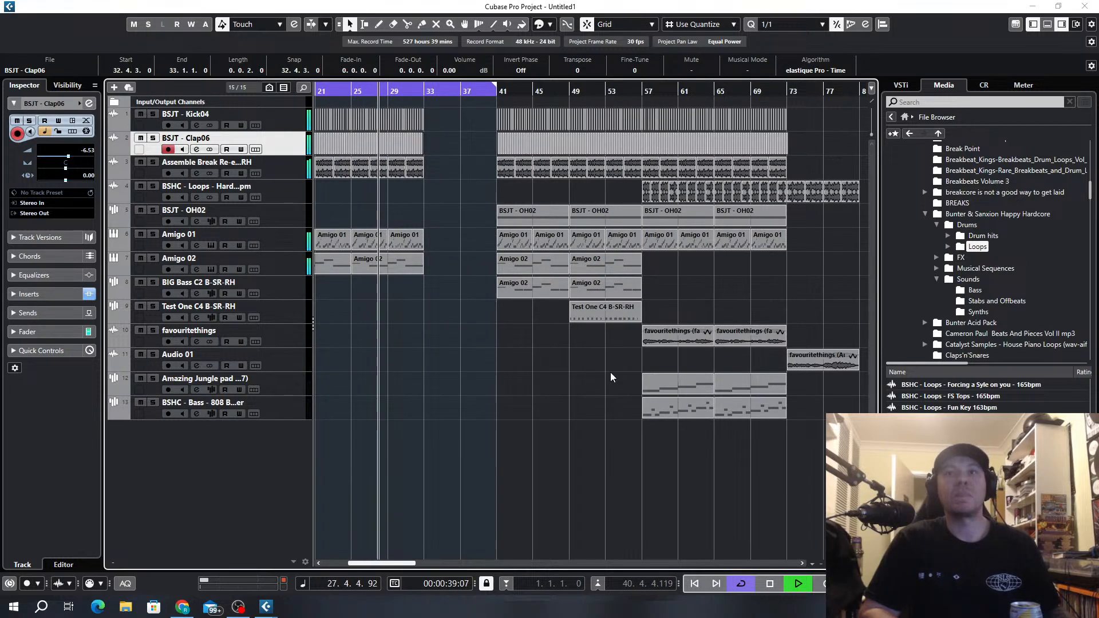
{"action": "scroll", "coordinate": [610, 372], "scroll_direction": "down", "scroll_amount": 3}
{"action": "left_click_drag", "start_coordinate": [751, 366], "coordinate": [463, 360]}
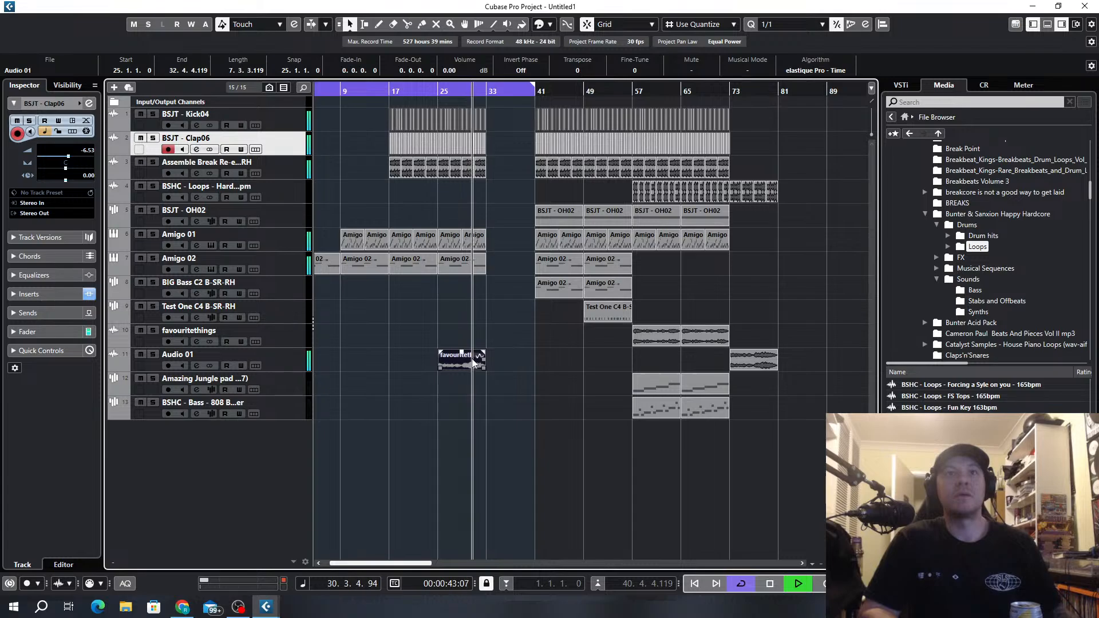
{"action": "key", "text": "Delete"}
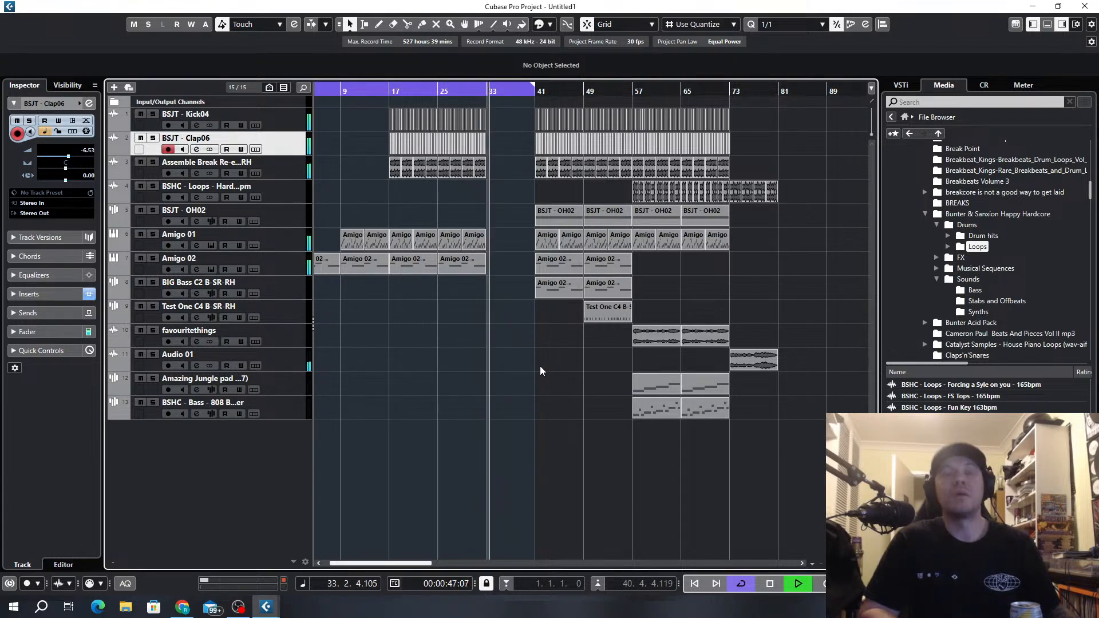
Stop playback at the project start and collapse the two expanded Bunter & Sanxion sample folders in the file browser.
{"action": "key", "text": "KP_Decimal"}
{"action": "key", "text": "space"}
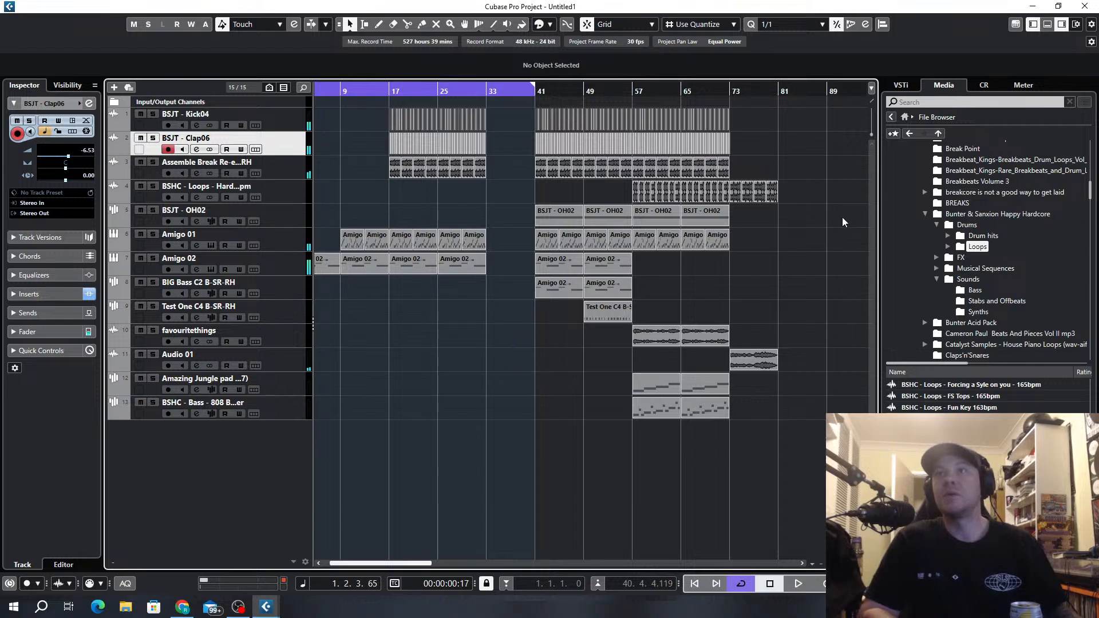
{"action": "left_click", "coordinate": [925, 213]}
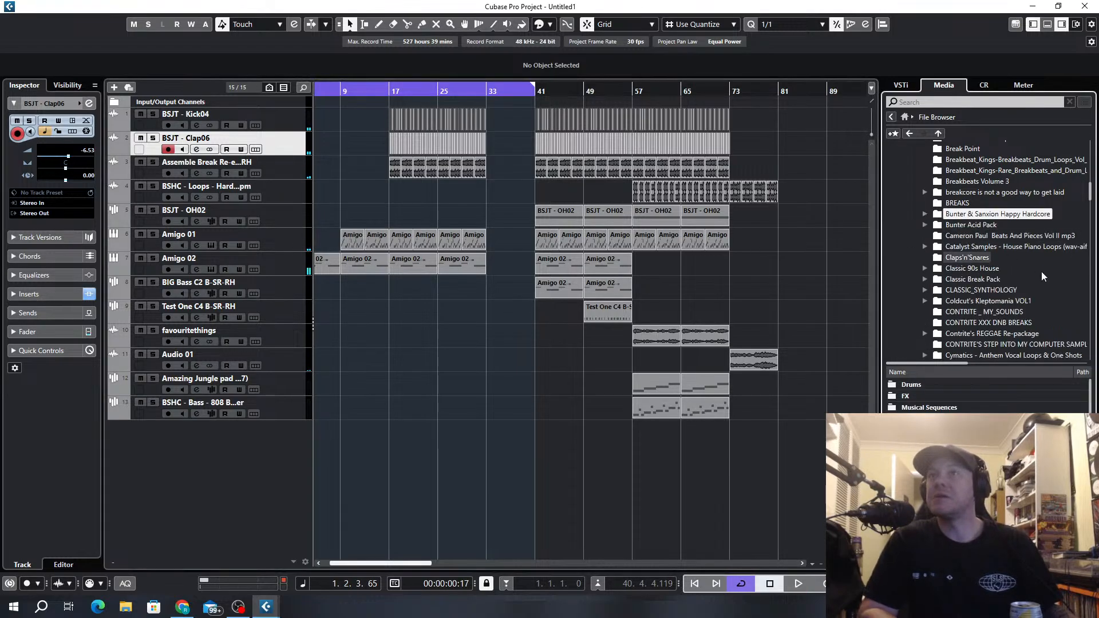
{"action": "scroll", "coordinate": [1031, 266], "scroll_direction": "up", "scroll_amount": 8}
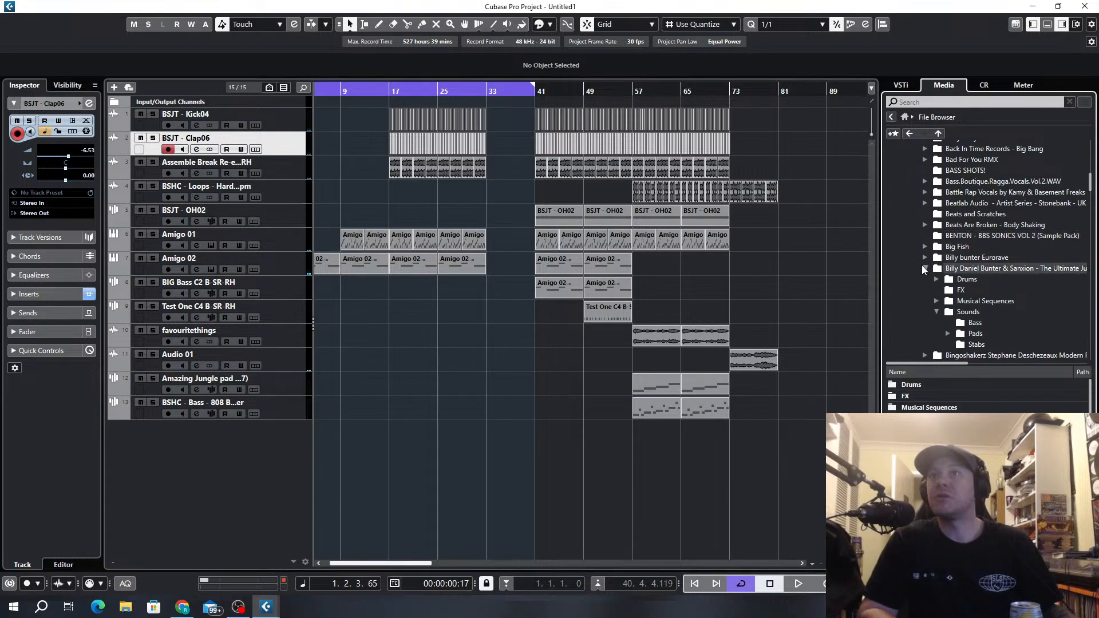
{"action": "left_click", "coordinate": [925, 268]}
Find DP_Sample_Library_Vol3 in the file browser and open its Vox folder.
{"action": "scroll", "coordinate": [1064, 236], "scroll_direction": "down", "scroll_amount": 4}
{"action": "scroll", "coordinate": [1055, 256], "scroll_direction": "down", "scroll_amount": 12}
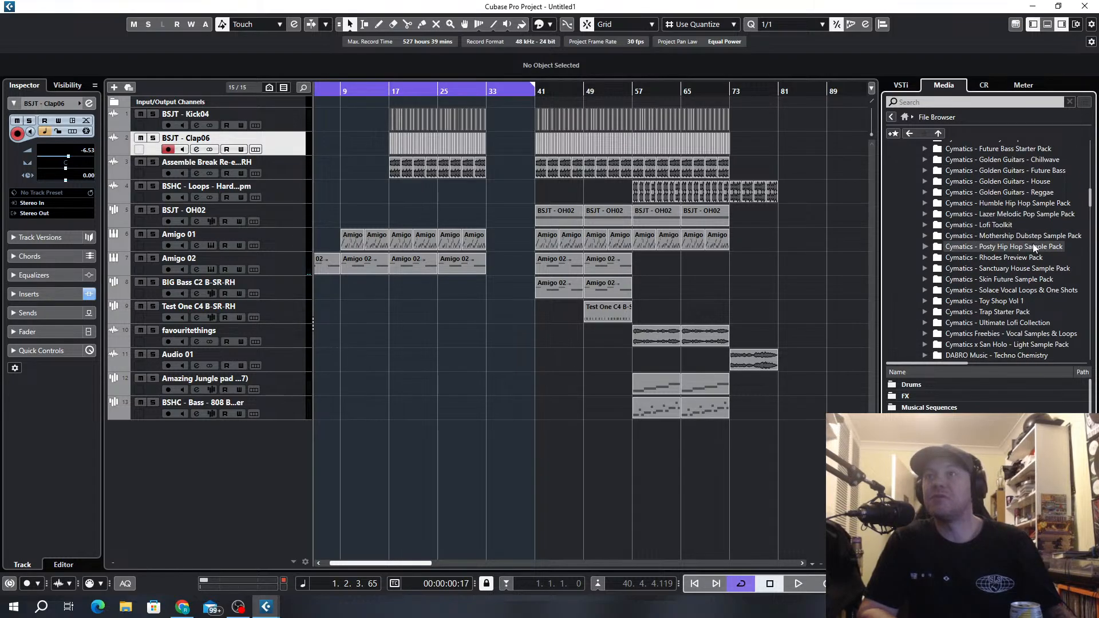
{"action": "scroll", "coordinate": [1033, 242], "scroll_direction": "down", "scroll_amount": 3}
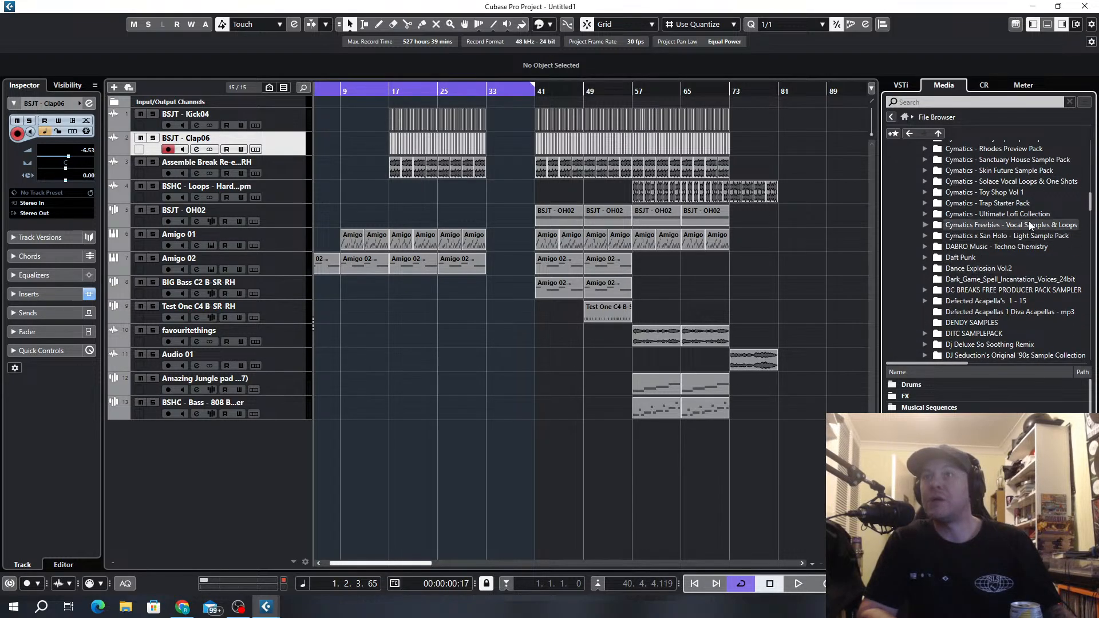
{"action": "scroll", "coordinate": [1028, 224], "scroll_direction": "down", "scroll_amount": 2}
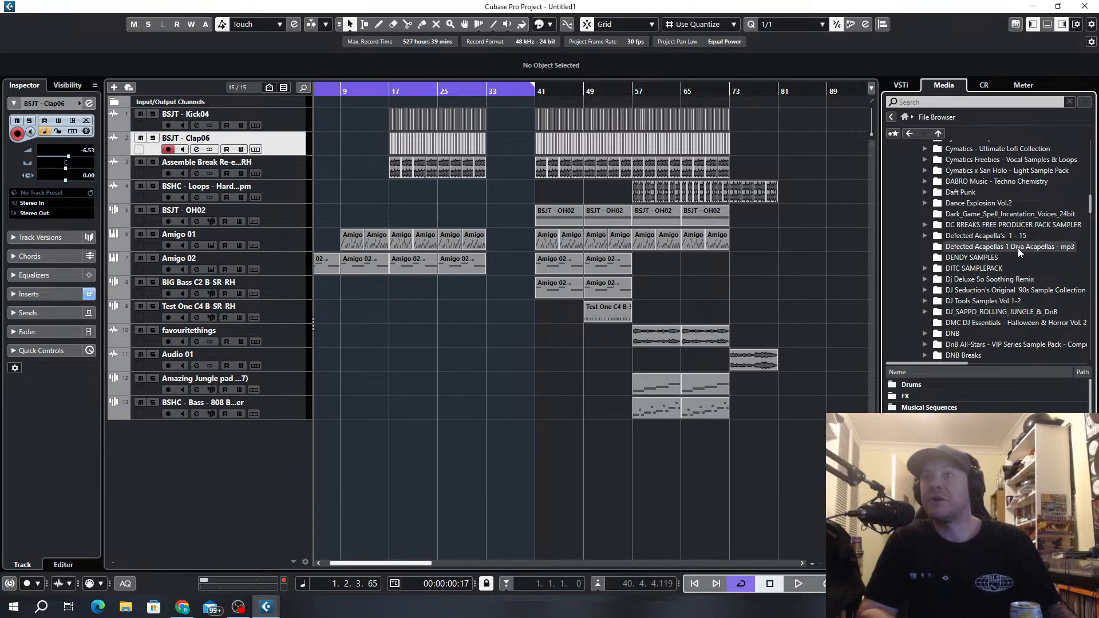
{"action": "scroll", "coordinate": [1018, 248], "scroll_direction": "down", "scroll_amount": 2}
{"action": "scroll", "coordinate": [1005, 179], "scroll_direction": "down", "scroll_amount": 1}
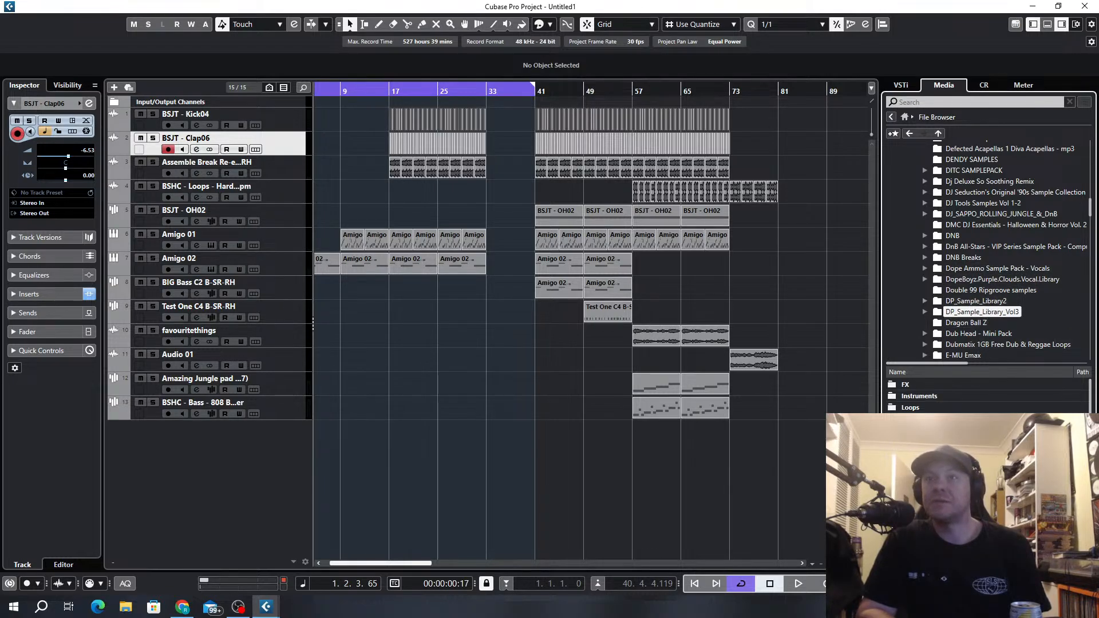
{"action": "double_click", "coordinate": [912, 419]}
{"action": "left_click", "coordinate": [930, 388]}
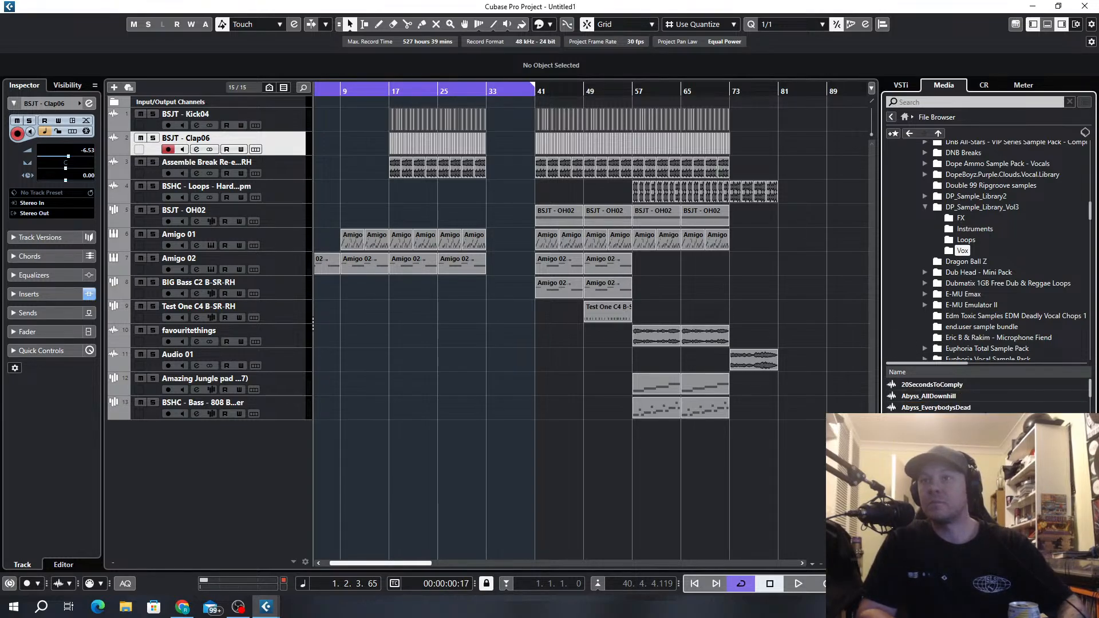
Import the CantKillWhatsDead vocal sample onto a new audio track between Amigo 02 and BIG Bass C2 B-SR-RH.
{"action": "scroll", "coordinate": [985, 386], "scroll_direction": "down", "scroll_amount": 1}
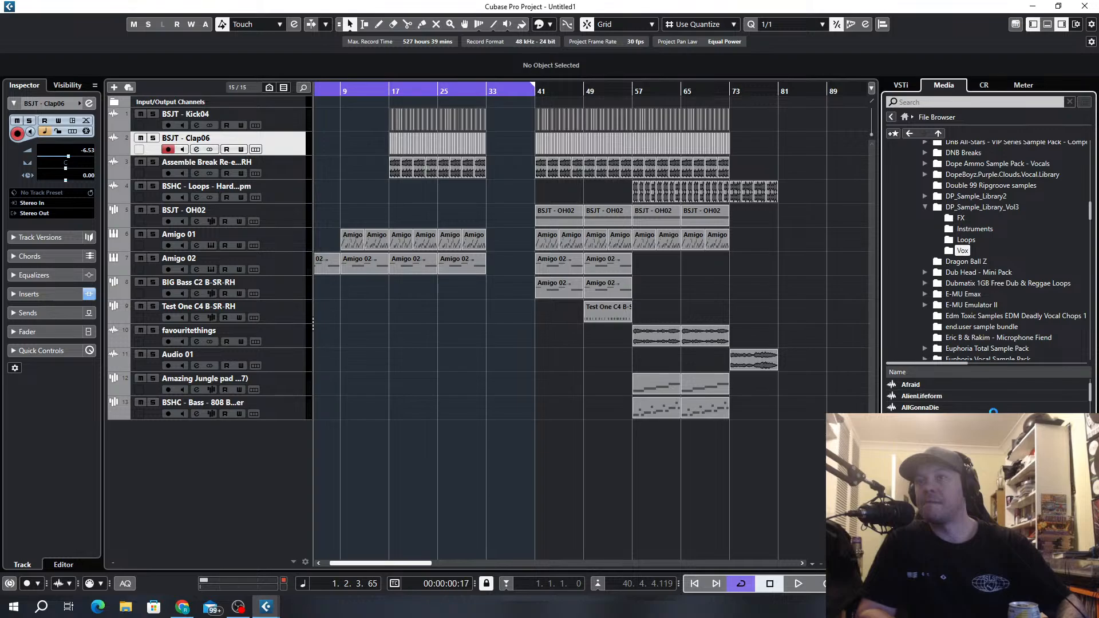
{"action": "scroll", "coordinate": [993, 411], "scroll_direction": "down", "scroll_amount": 3}
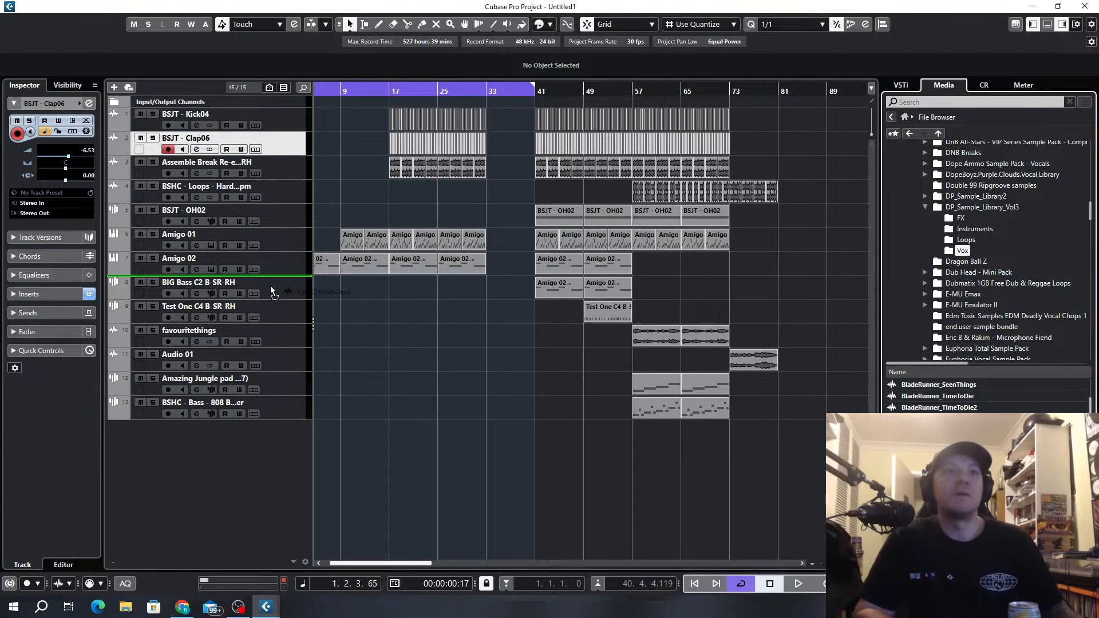
{"action": "left_click_drag", "start_coordinate": [270, 286], "coordinate": [271, 286]}
Move the CantKillWhatsDead event so that it starts at about bar 8 and ends at about bar 9.
{"action": "key", "text": "g"}
{"action": "key", "text": "g"}
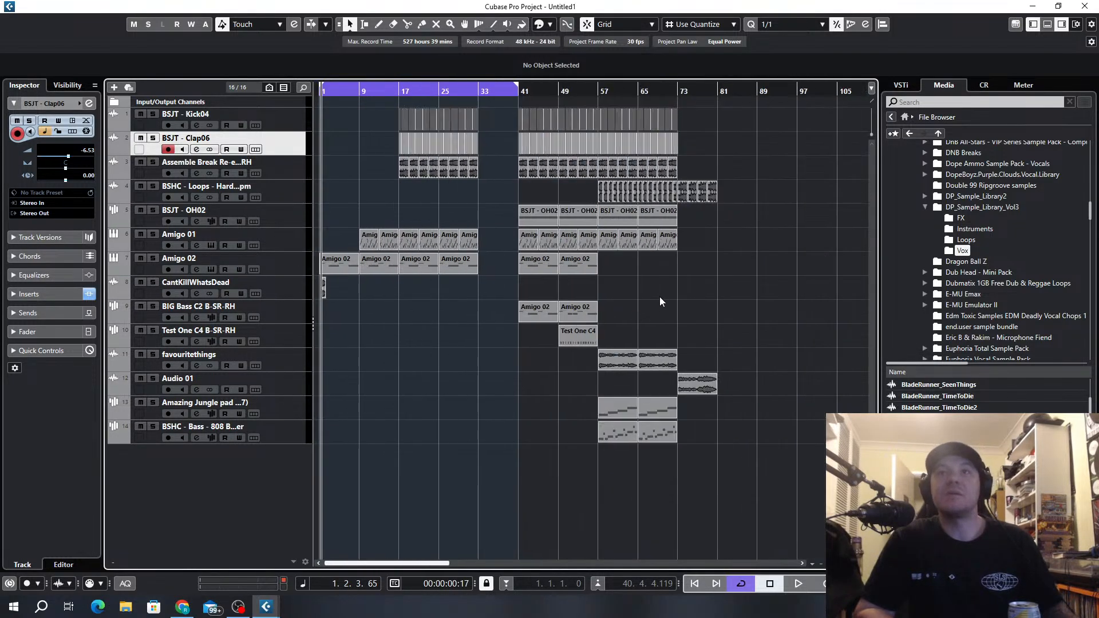
{"action": "key", "text": "h"}
{"action": "key", "text": "h"}
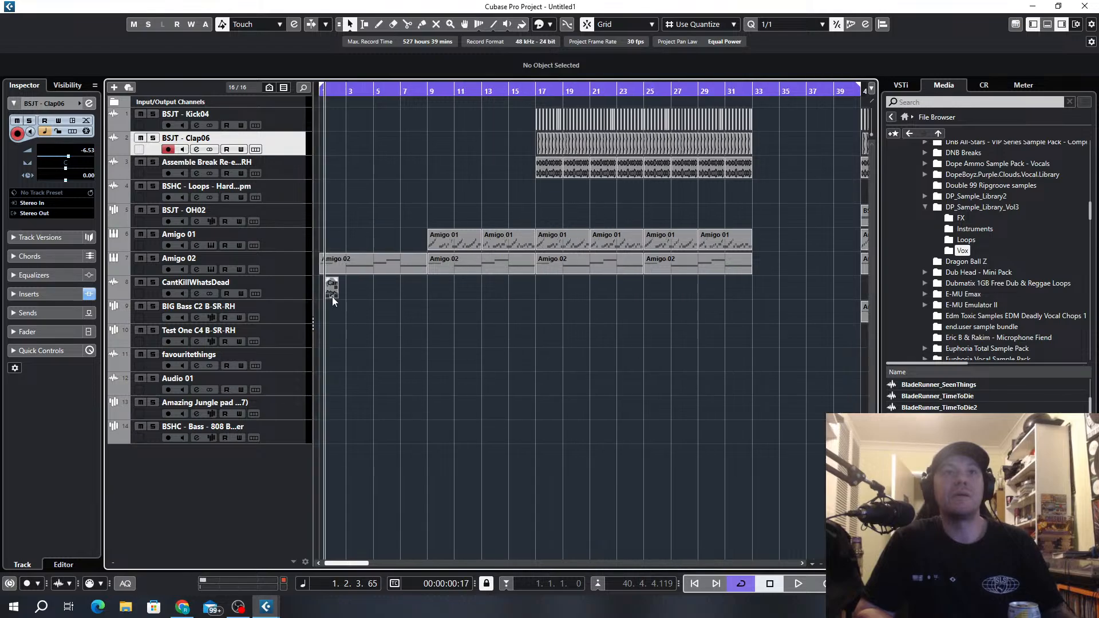
{"action": "left_click_drag", "start_coordinate": [332, 297], "coordinate": [418, 290]}
Enlarge the CantKillWhatsDead track's height to show the vocal waveform in detail.
{"action": "key", "text": "h"}
{"action": "key", "text": "h"}
{"action": "key", "text": "h"}
{"action": "key", "text": "h"}
{"action": "key", "text": "h"}
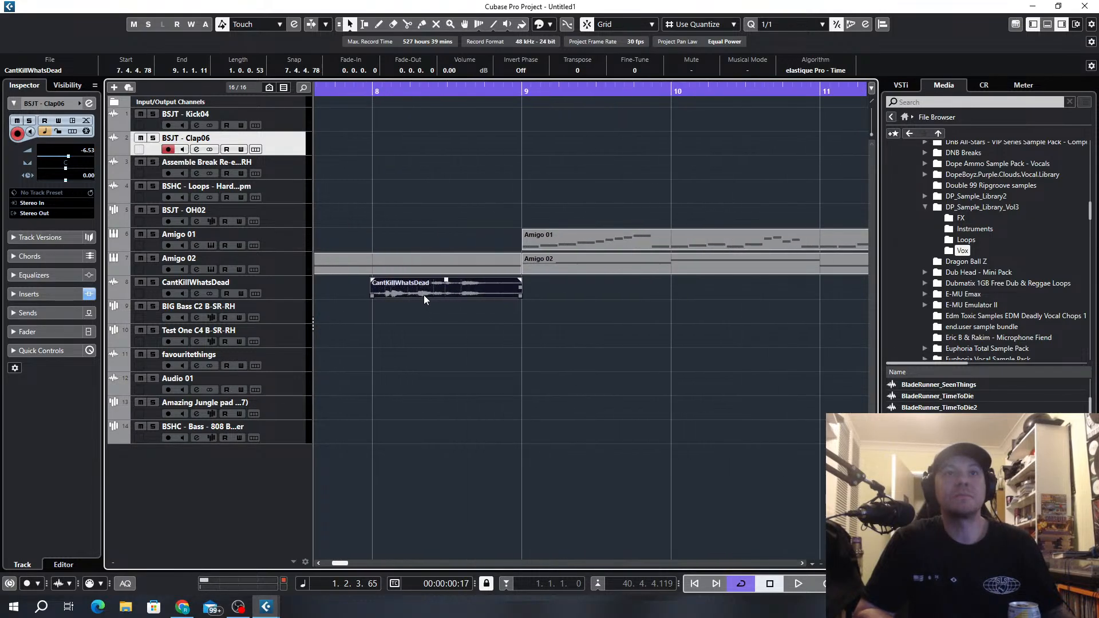
{"action": "left_click_drag", "start_coordinate": [279, 299], "coordinate": [307, 551]}
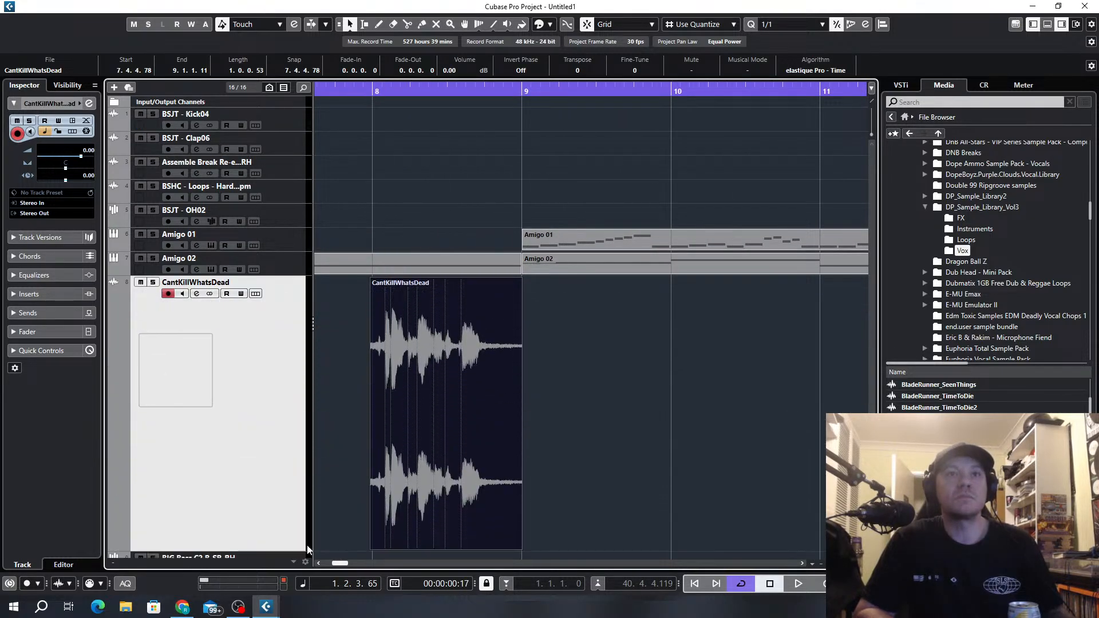
Trim the lead-in of the CantKillWhatsDead event and align its first transient with bar 8, starting the event at 8.1.1.0.
{"action": "key", "text": "h"}
{"action": "key", "text": "h"}
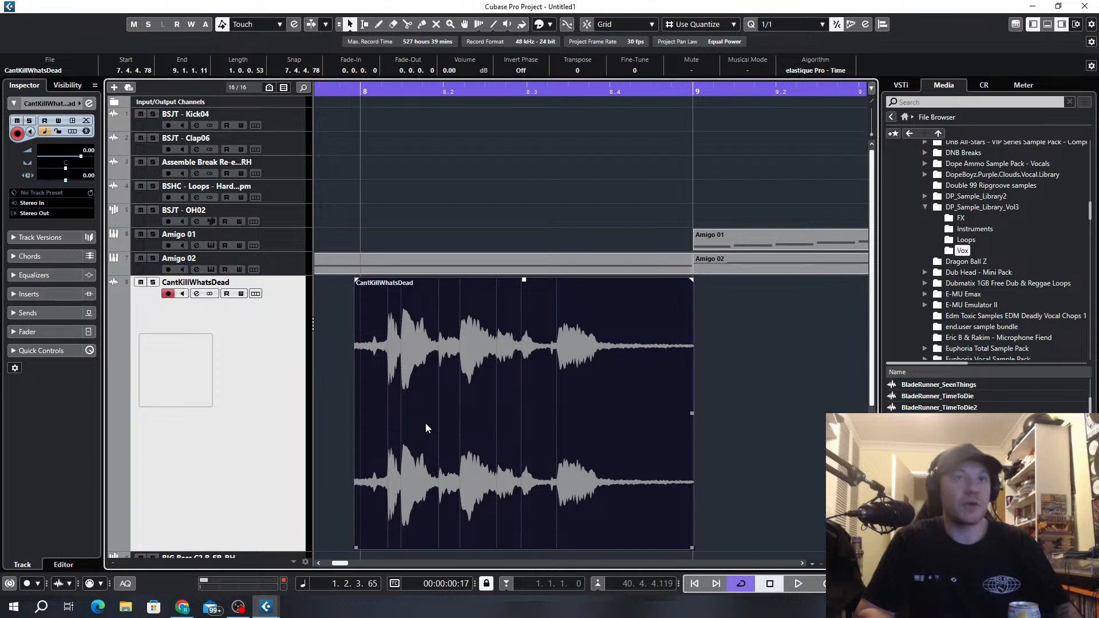
{"action": "left_click_drag", "start_coordinate": [425, 424], "coordinate": [413, 426]}
{"action": "key", "text": "h"}
{"action": "key", "text": "h"}
{"action": "key", "text": "h"}
{"action": "key", "text": "h"}
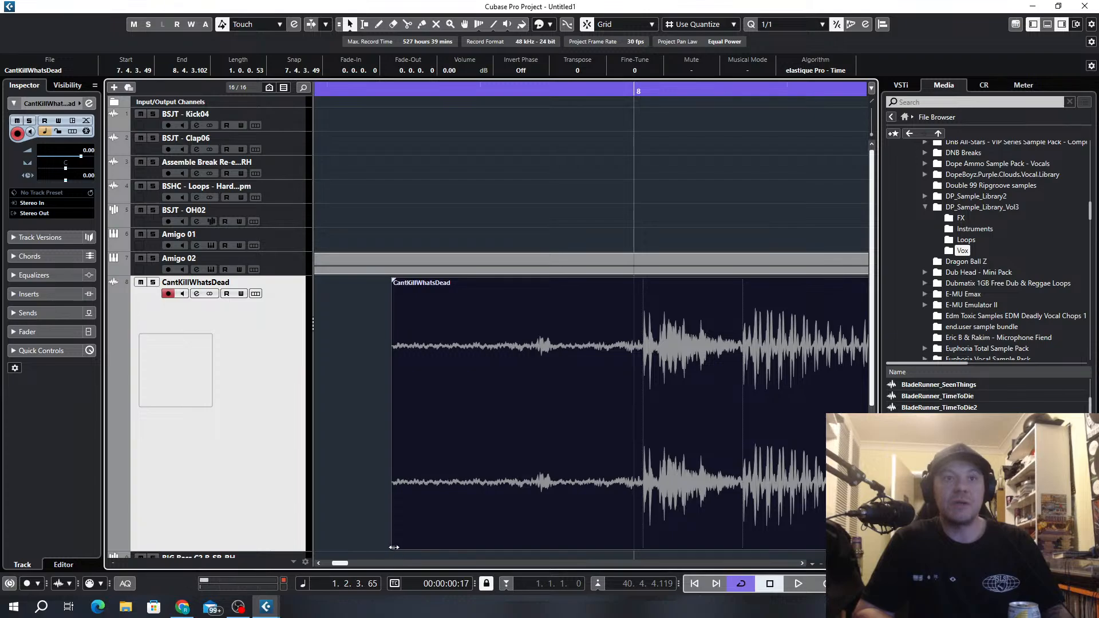
{"action": "left_click_drag", "start_coordinate": [394, 547], "coordinate": [658, 519]}
{"action": "mouse_move", "coordinate": [709, 423]}
{"action": "left_mouse_down"}
{"action": "mouse_move", "coordinate": [691, 428]}
{"action": "mouse_move", "coordinate": [702, 434]}
{"action": "left_mouse_up"}
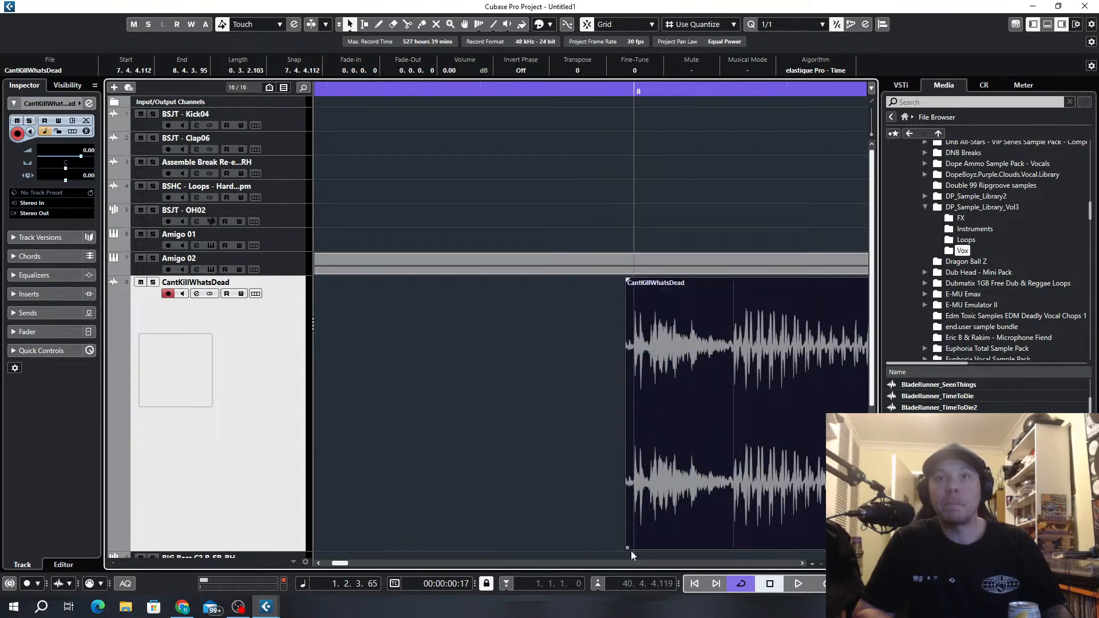
{"action": "left_click_drag", "start_coordinate": [627, 547], "coordinate": [635, 547]}
Switch to Sizing Applies Time Stretch and stretch the CantKillWhatsDead event's end to bar 9.
{"action": "scroll", "coordinate": [674, 484], "scroll_direction": "down", "scroll_amount": 3}
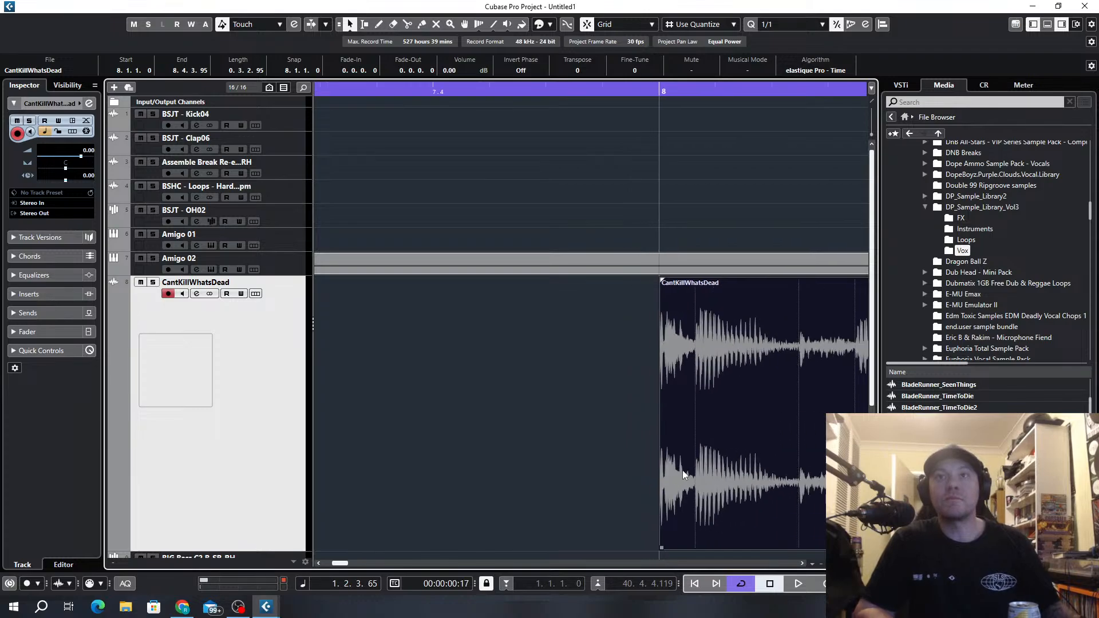
{"action": "scroll", "coordinate": [688, 448], "scroll_direction": "down", "scroll_amount": 5}
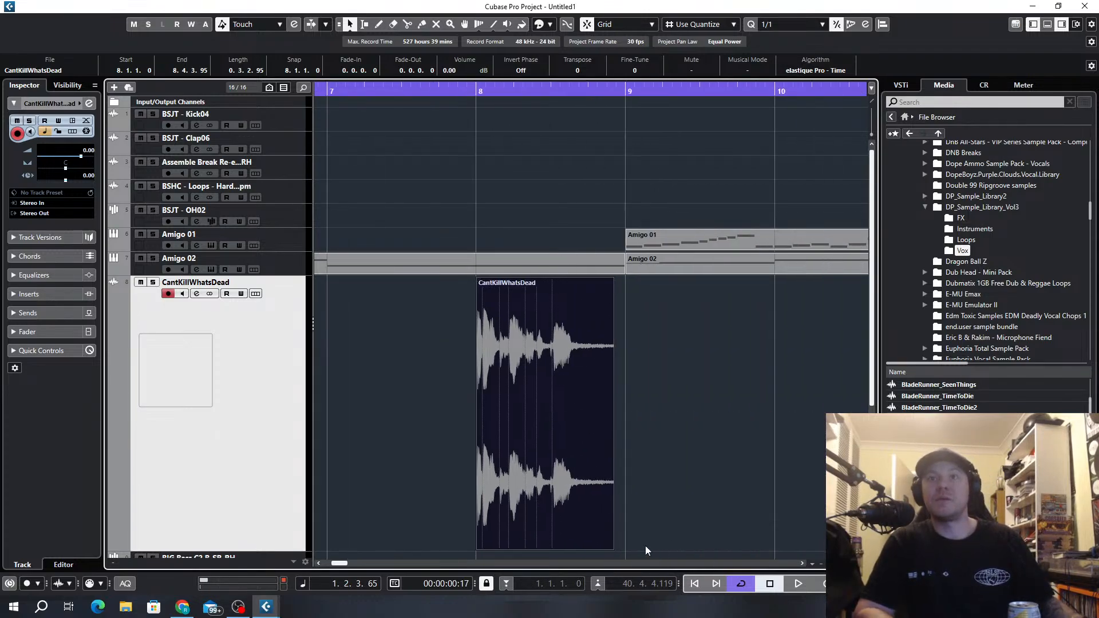
{"action": "left_click", "coordinate": [350, 24]}
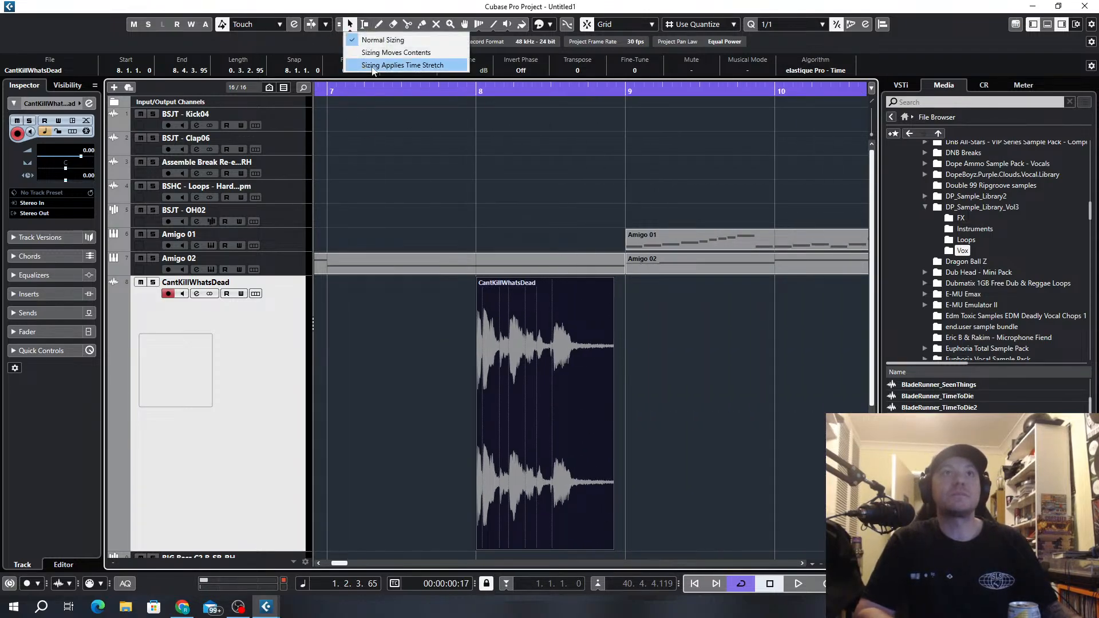
{"action": "left_click", "coordinate": [389, 67]}
{"action": "left_click_drag", "start_coordinate": [608, 551], "coordinate": [625, 550]}
Shorten the last note of the first Amigo 02 part to end at bar 8 and close the editor.
{"action": "key", "text": "g"}
{"action": "key", "text": "g"}
{"action": "key", "text": "g"}
{"action": "key", "text": "g"}
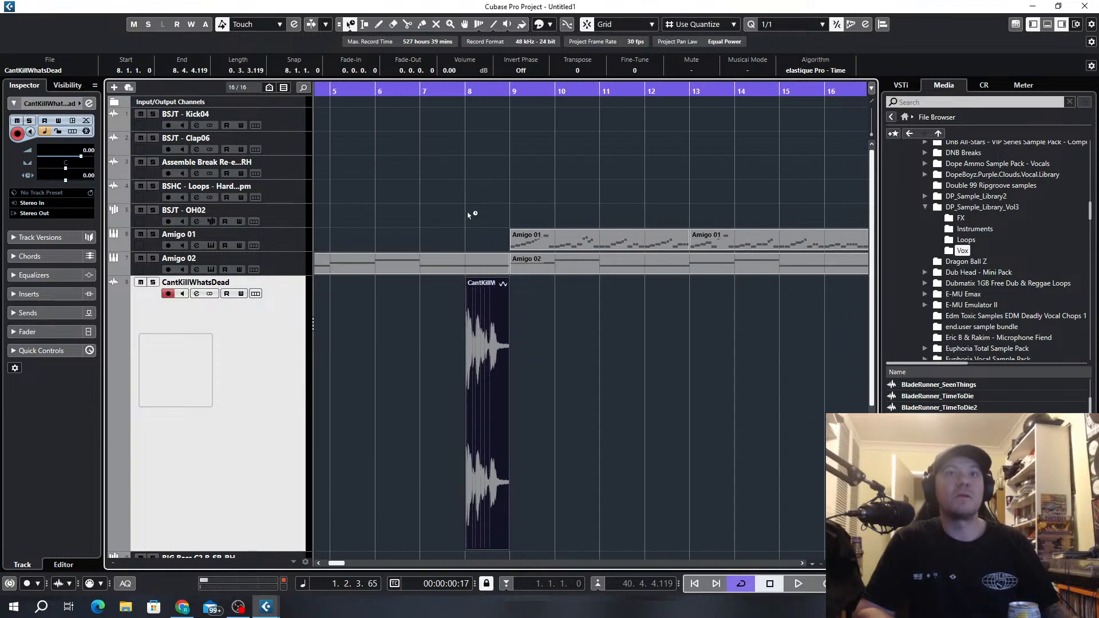
{"action": "left_click", "coordinate": [438, 269]}
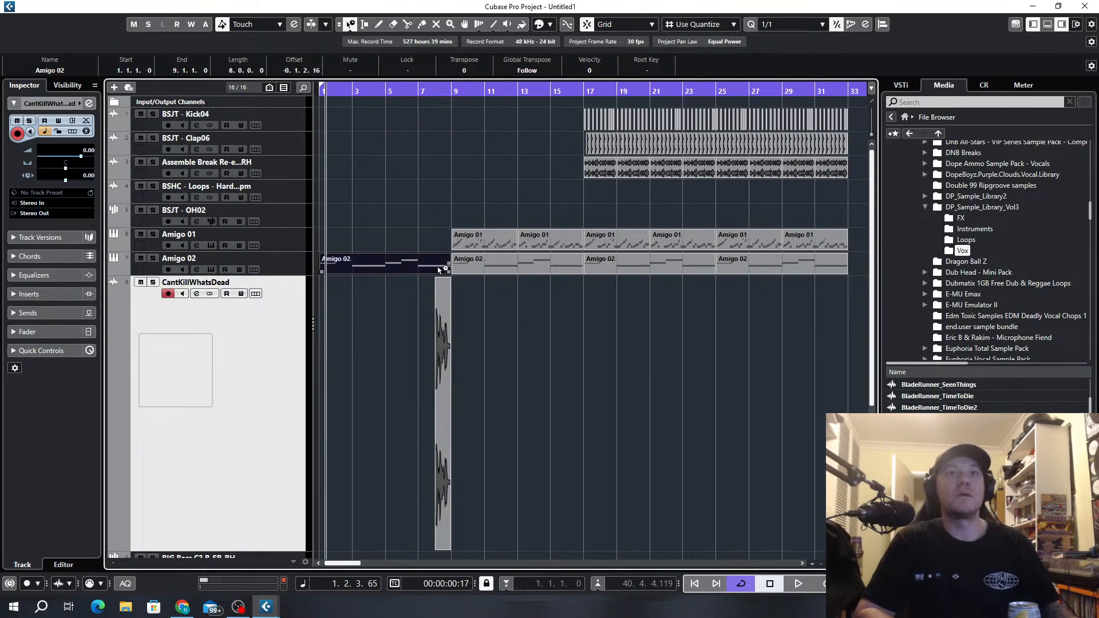
{"action": "double_click", "coordinate": [438, 269]}
{"action": "left_click_drag", "start_coordinate": [927, 313], "coordinate": [829, 313]}
{"action": "left_click", "coordinate": [1085, 6]}
Play the arrangement from the start to audition the intro leading into the vocal at bar 8.
{"action": "scroll", "coordinate": [682, 238], "scroll_direction": "down", "scroll_amount": 1}
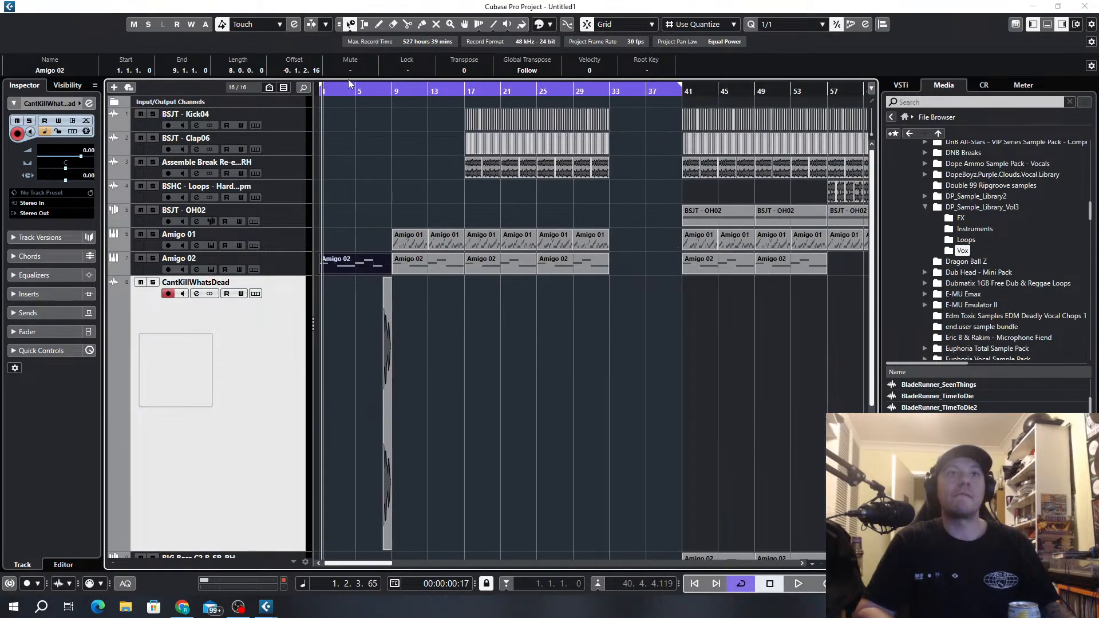
{"action": "key", "text": "space"}
{"action": "scroll", "coordinate": [370, 323], "scroll_direction": "up", "scroll_amount": 2}
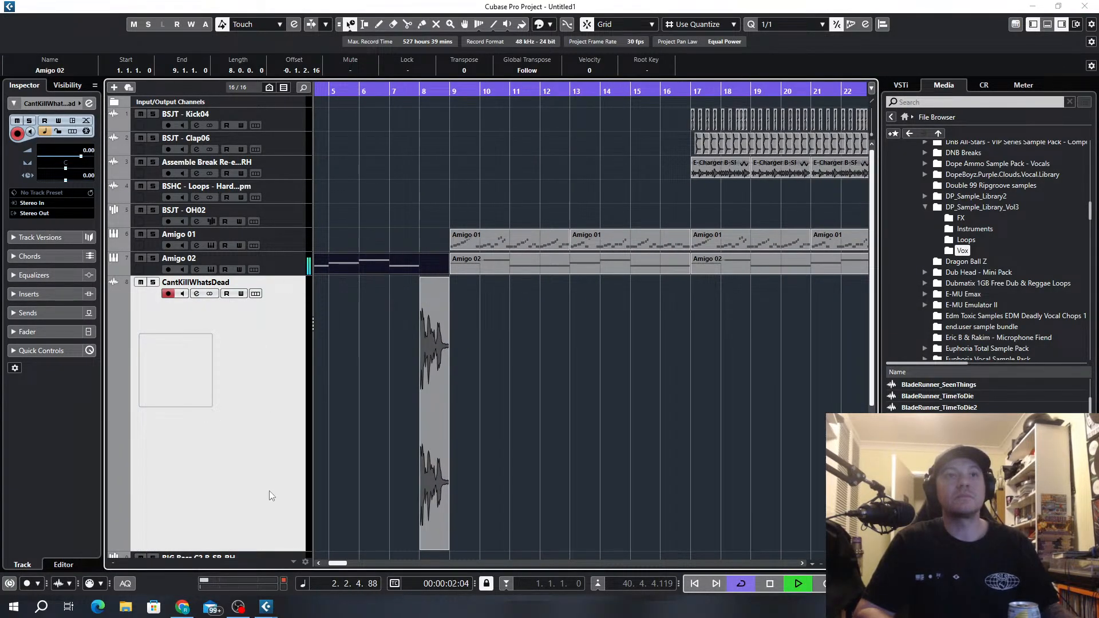
Shrink the CantKillWhatsDead track to the height of the other tracks and return the selection tool to Normal Sizing.
{"action": "left_click_drag", "start_coordinate": [260, 551], "coordinate": [258, 295]}
{"action": "left_click", "coordinate": [501, 408]}
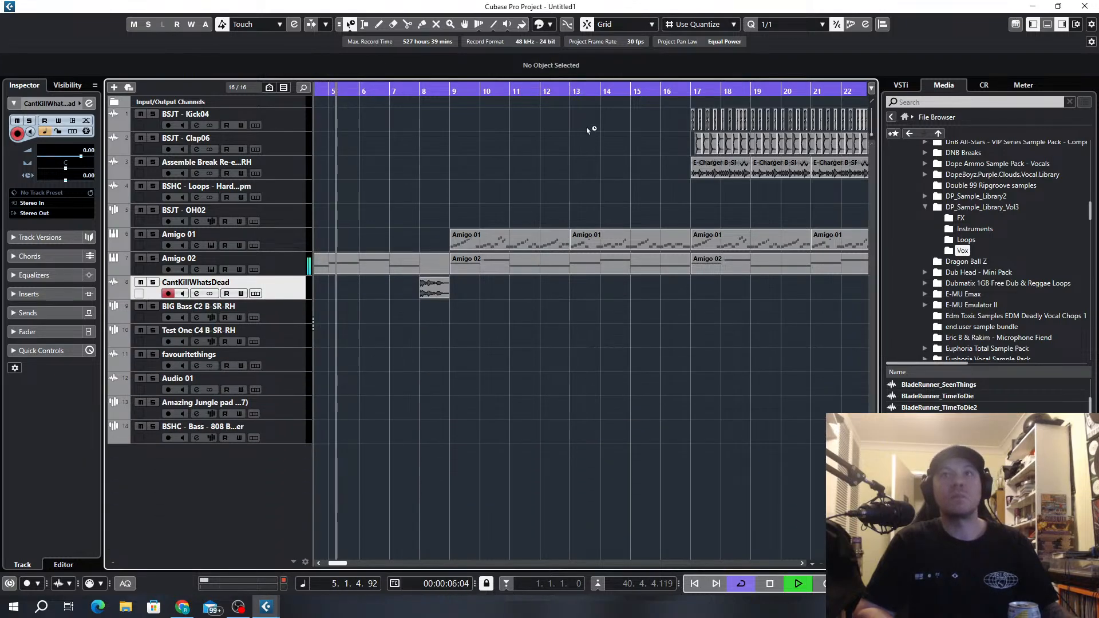
{"action": "scroll", "coordinate": [589, 128], "scroll_direction": "down", "scroll_amount": 1}
{"action": "left_click", "coordinate": [349, 24]}
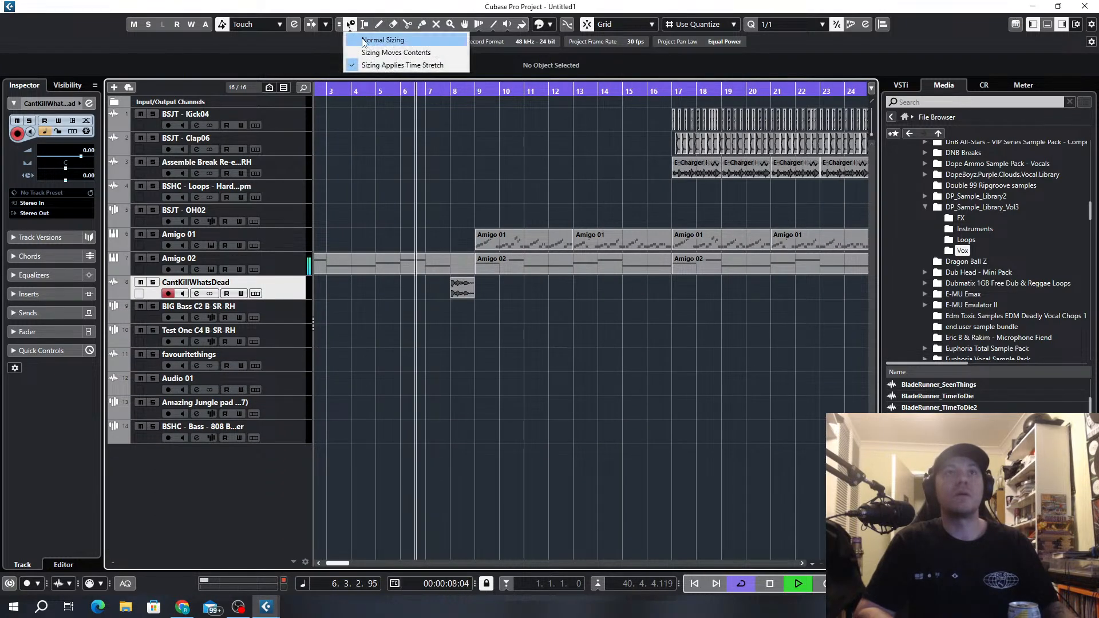
{"action": "left_click", "coordinate": [372, 36]}
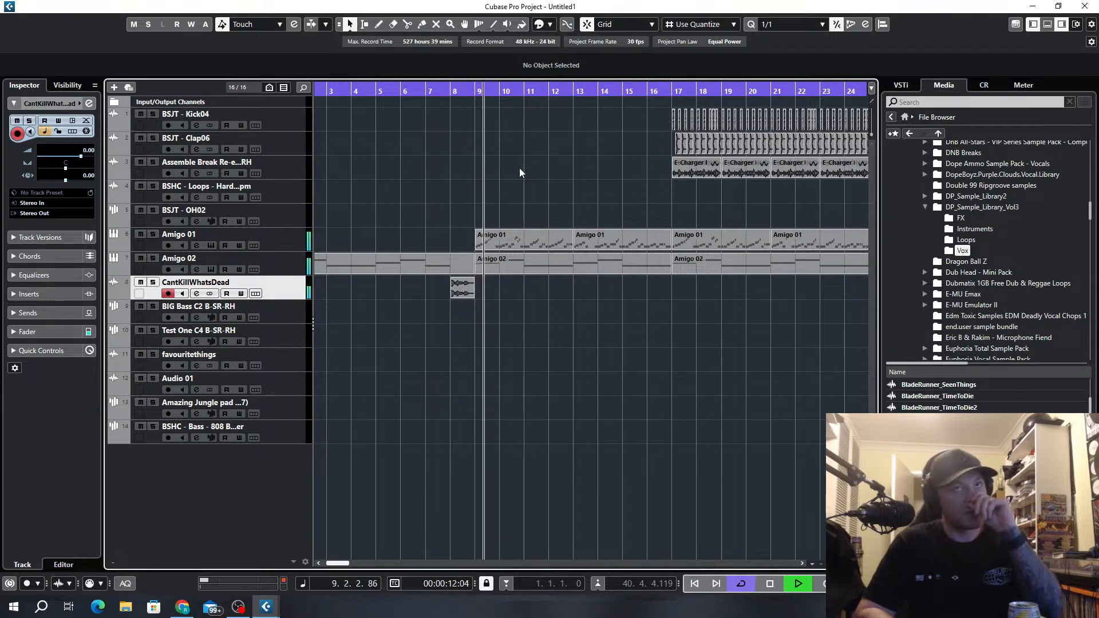
Stop playback, move the CantKillWhatsDead event to start at 16.1.1.0, and resume playing the arrangement.
{"action": "key", "text": "space"}
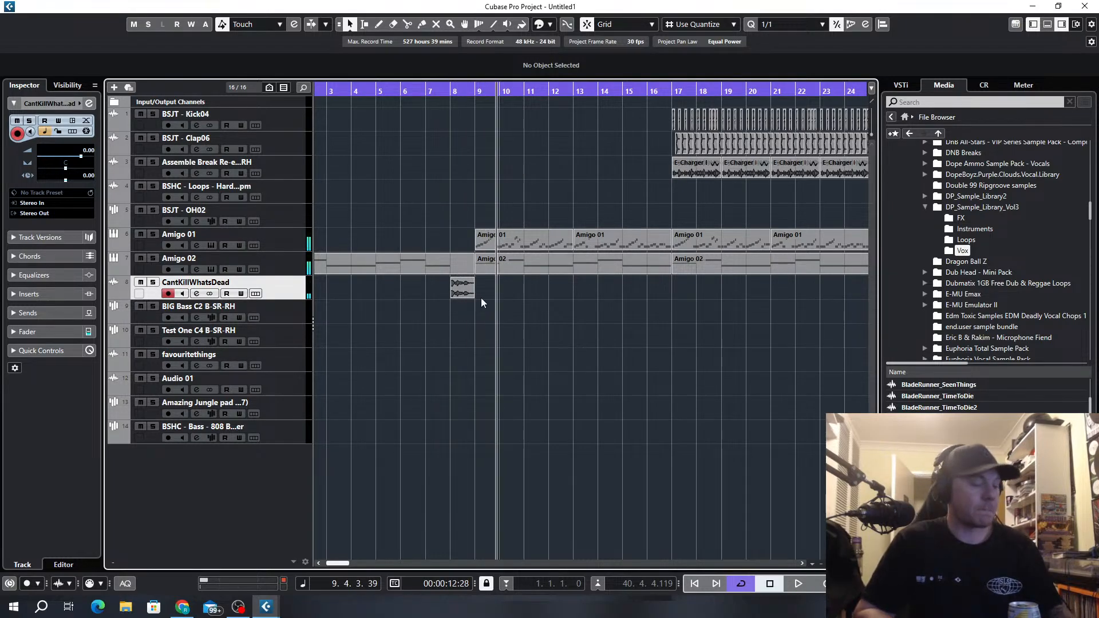
{"action": "left_click_drag", "start_coordinate": [473, 295], "coordinate": [666, 305]}
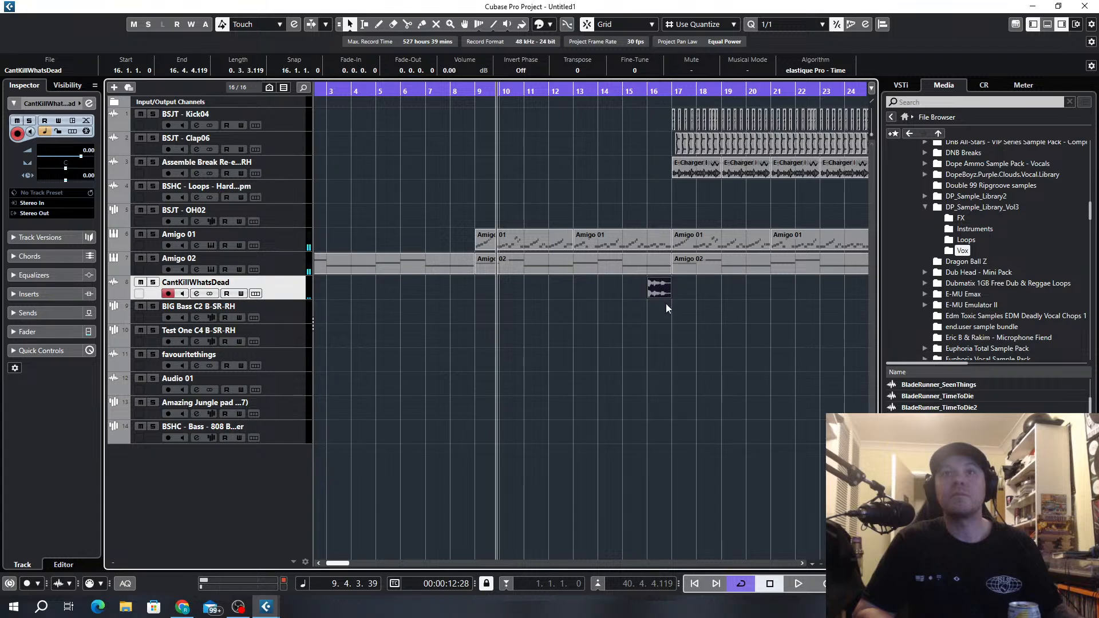
{"action": "key", "text": "space"}
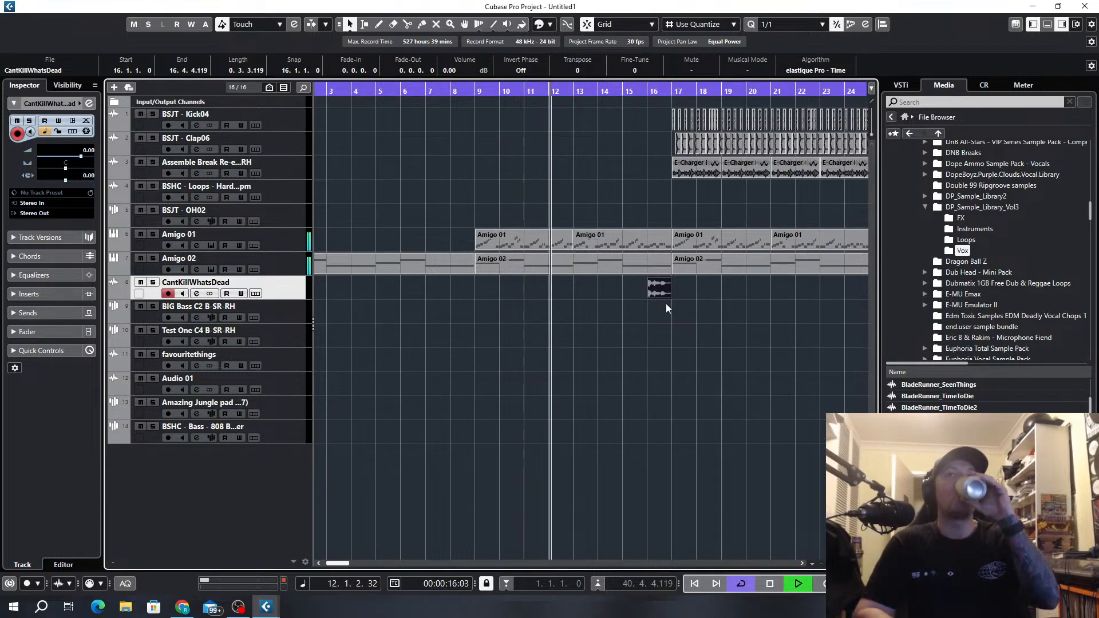
Insert the EchoBoy delay in the first insert slot of the CantKillWhatsDead channel.
{"action": "left_click", "coordinate": [197, 294]}
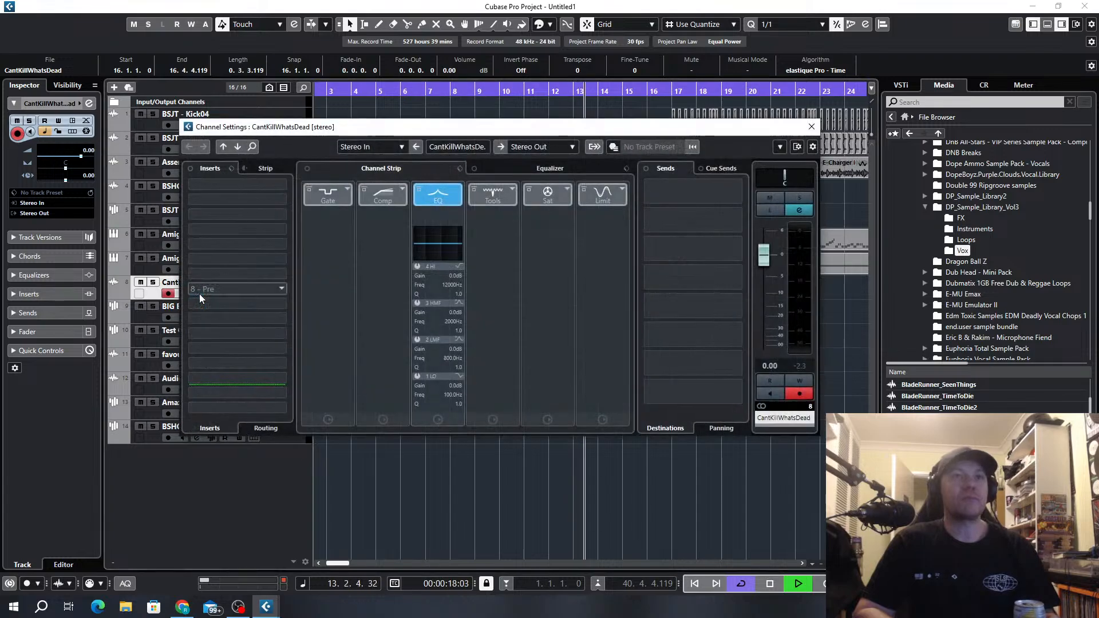
{"action": "left_click", "coordinate": [267, 187]}
{"action": "type", "text": "ech"}
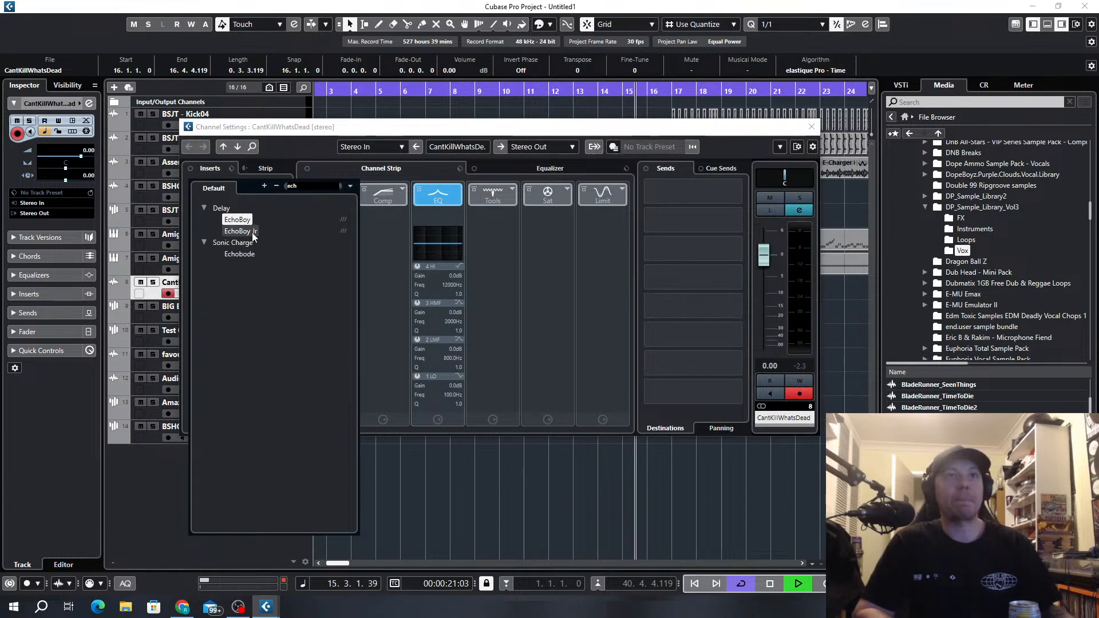
{"action": "left_click", "coordinate": [243, 220]}
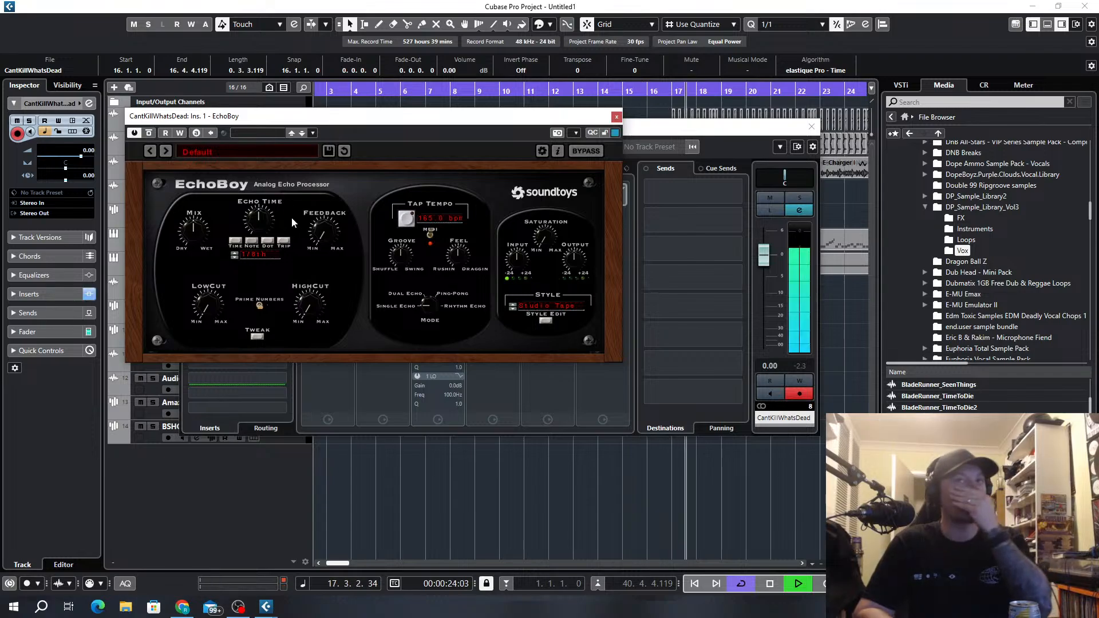
Load EchoBoy's DarkeningPingPong preset from the Vocal FX category, replay from bar 13, and adjust its dry/wet mix.
{"action": "left_click", "coordinate": [255, 154]}
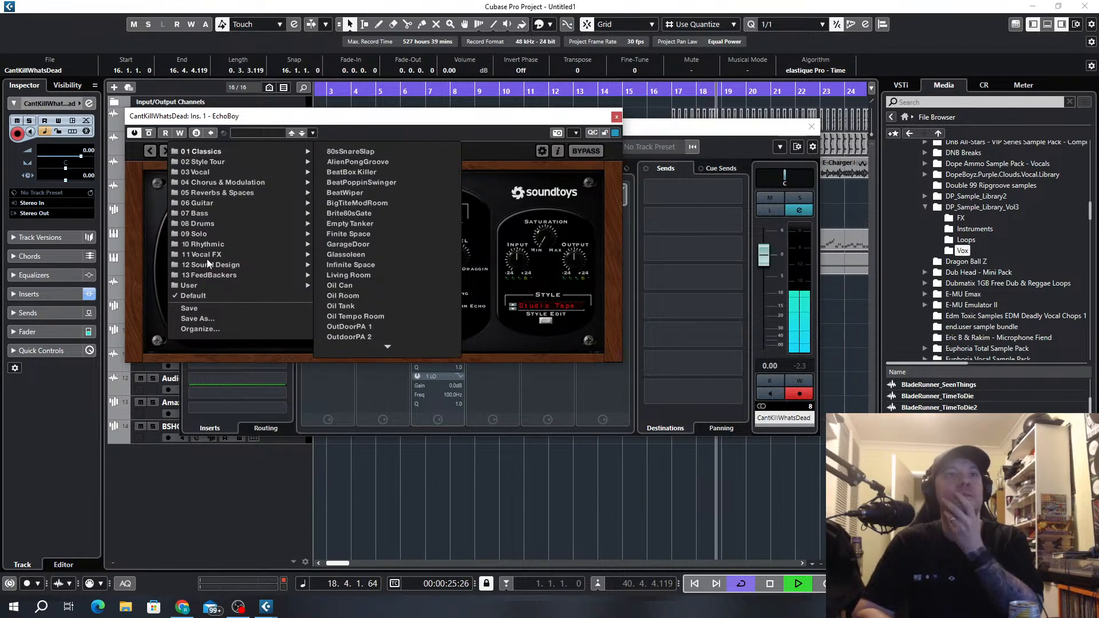
{"action": "mouse_move", "coordinate": [216, 256]}
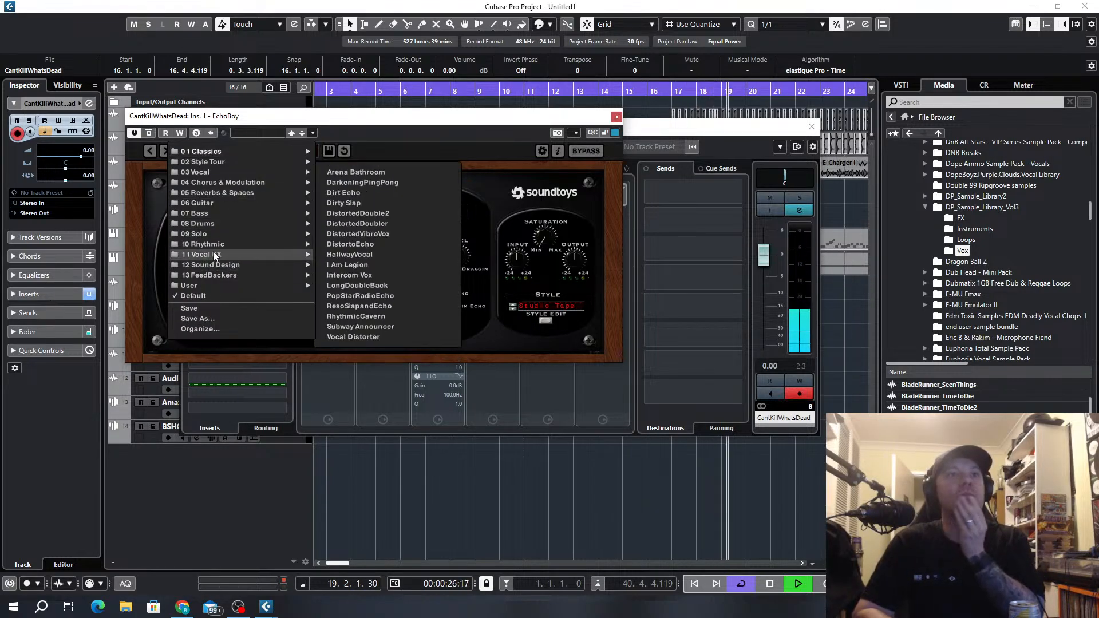
{"action": "left_click", "coordinate": [365, 182]}
{"action": "left_click", "coordinate": [574, 92]}
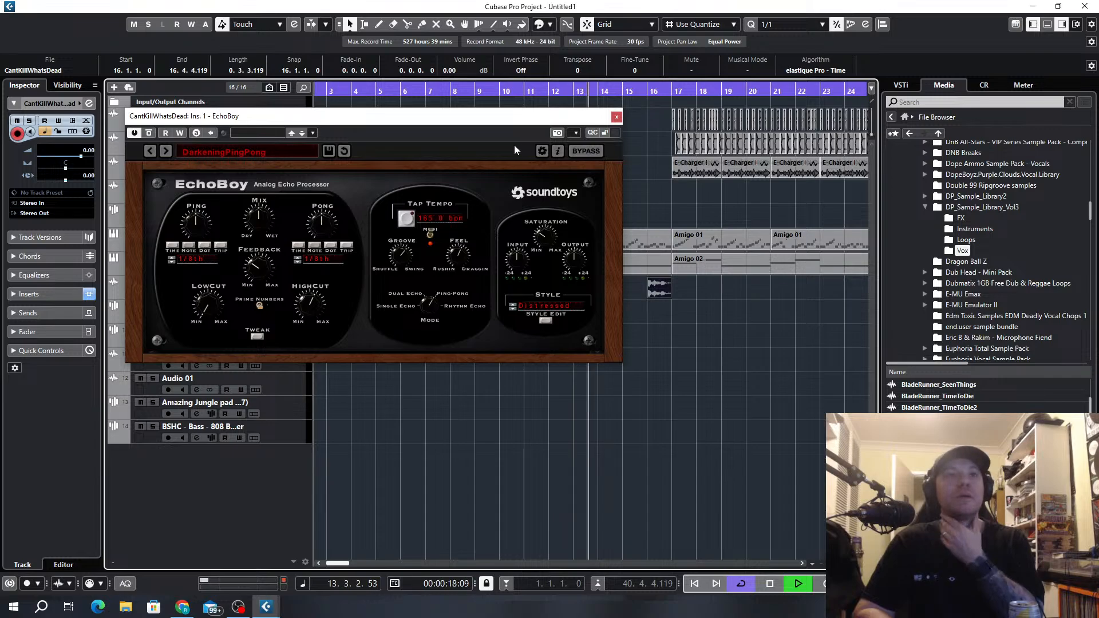
{"action": "left_click_drag", "start_coordinate": [260, 218], "coordinate": [259, 213]}
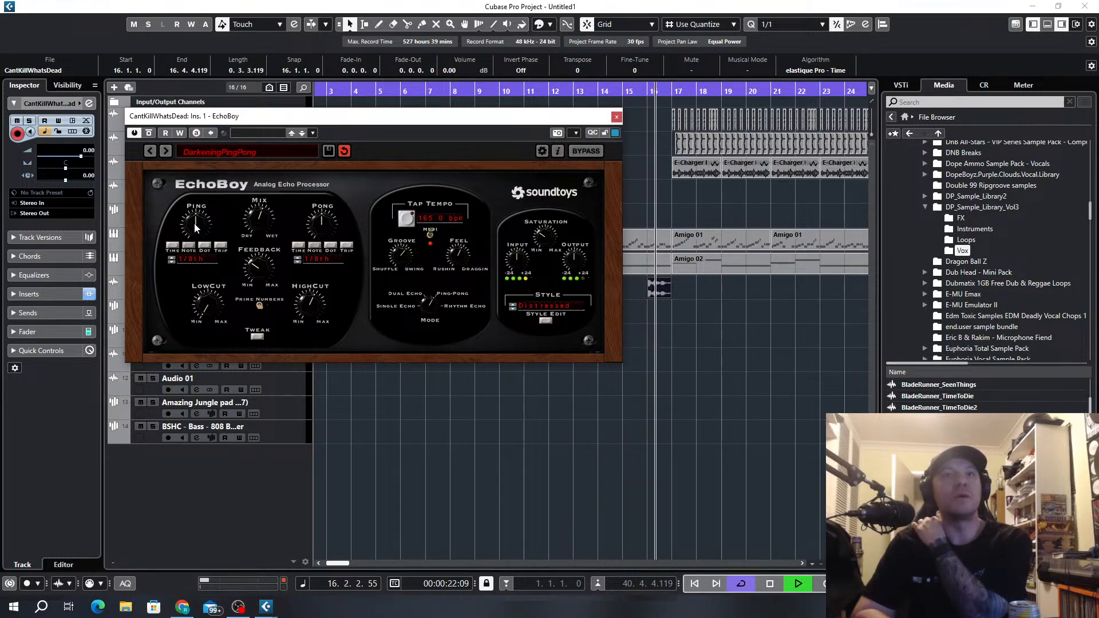
Load EchoBoy's EchoPlex preset from the Classics category, replay the lead-up to the vocal, and adjust its dry/wet mix.
{"action": "left_click", "coordinate": [231, 149]}
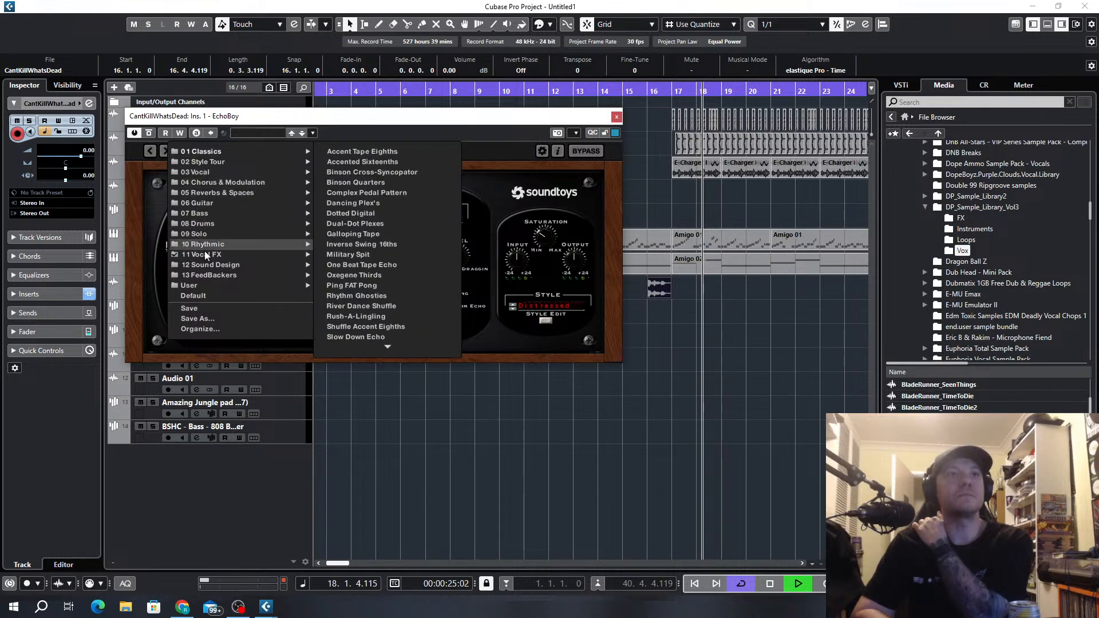
{"action": "mouse_move", "coordinate": [200, 215]}
{"action": "mouse_move", "coordinate": [202, 172]}
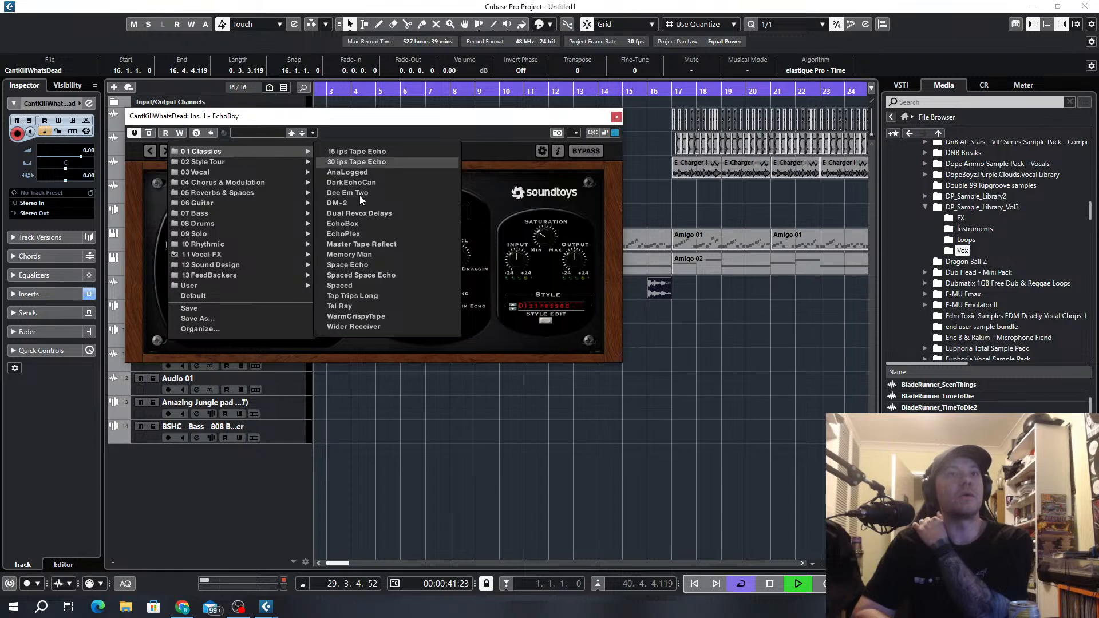
{"action": "left_click", "coordinate": [350, 232]}
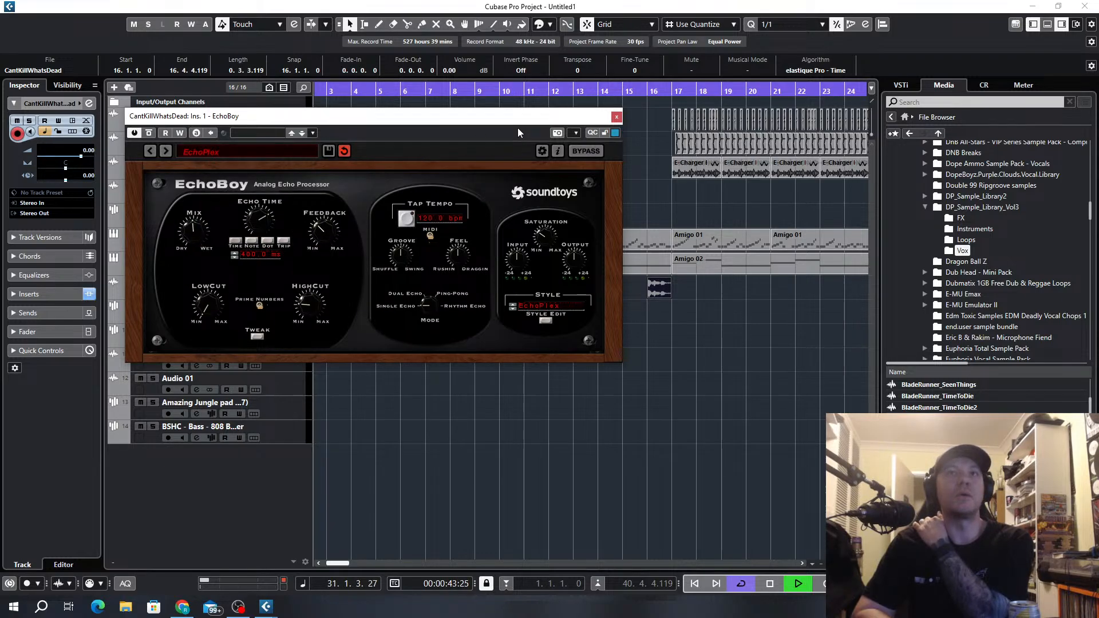
{"action": "left_click", "coordinate": [565, 92]}
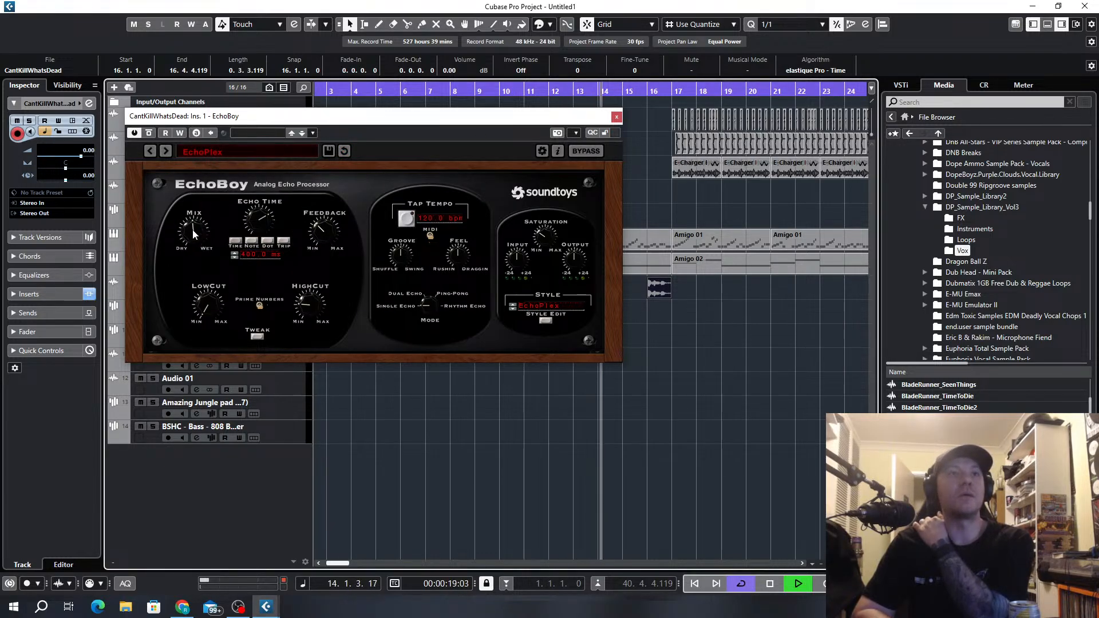
{"action": "left_click_drag", "start_coordinate": [192, 230], "coordinate": [190, 242]}
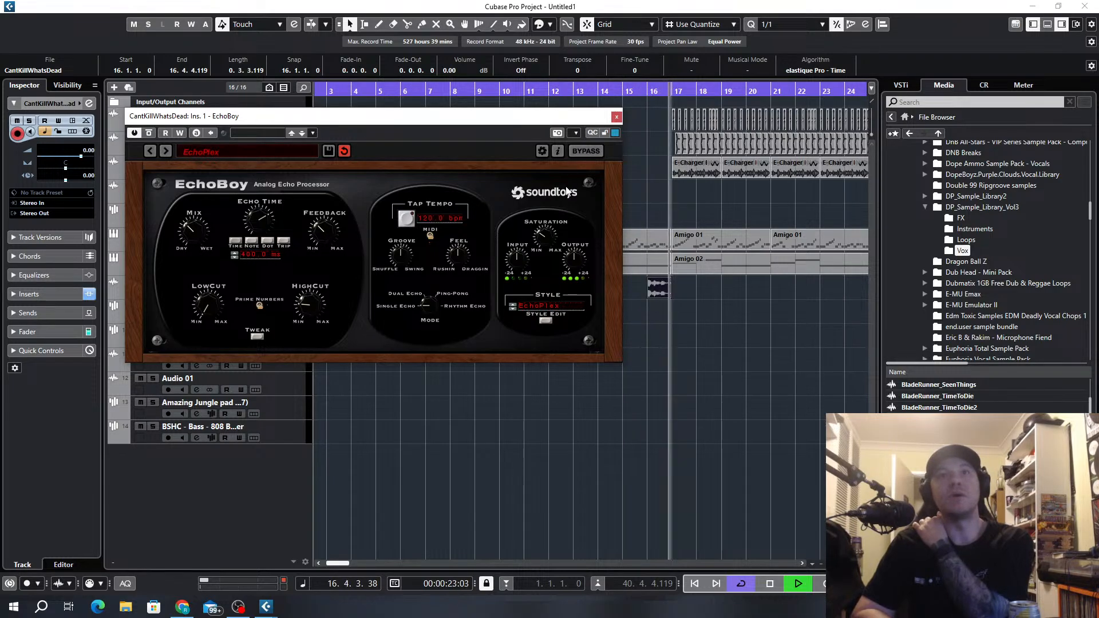
Load EchoBoy's Broken Dream preset from the Sound Design category and audition the vocal from bar 15, including with its track soloed.
{"action": "left_click", "coordinate": [200, 152]}
{"action": "mouse_move", "coordinate": [201, 163]}
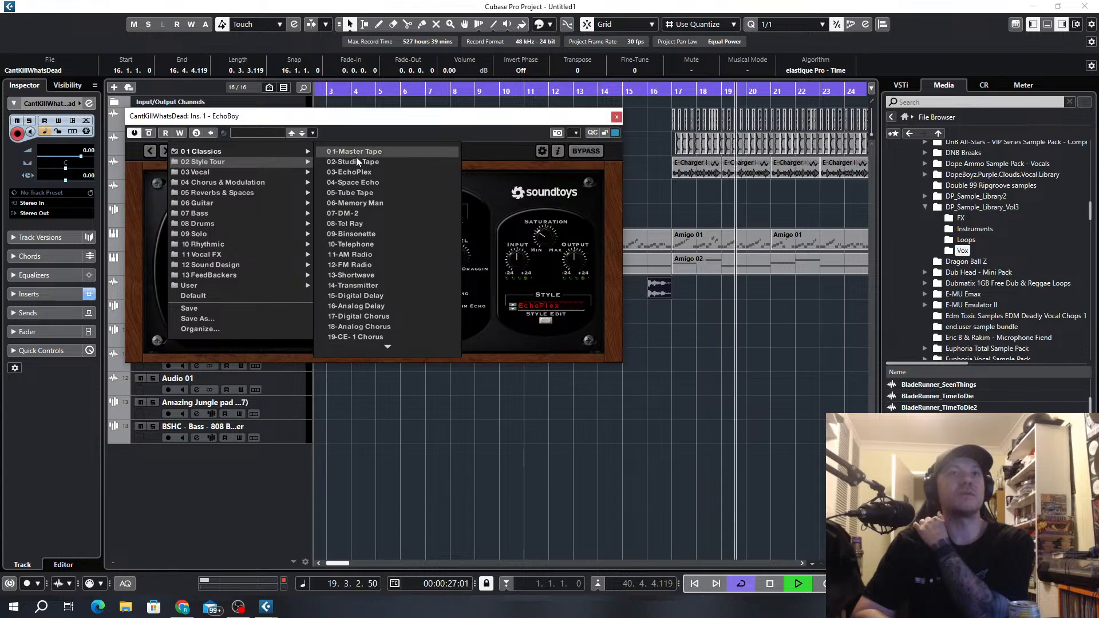
{"action": "mouse_move", "coordinate": [212, 275]}
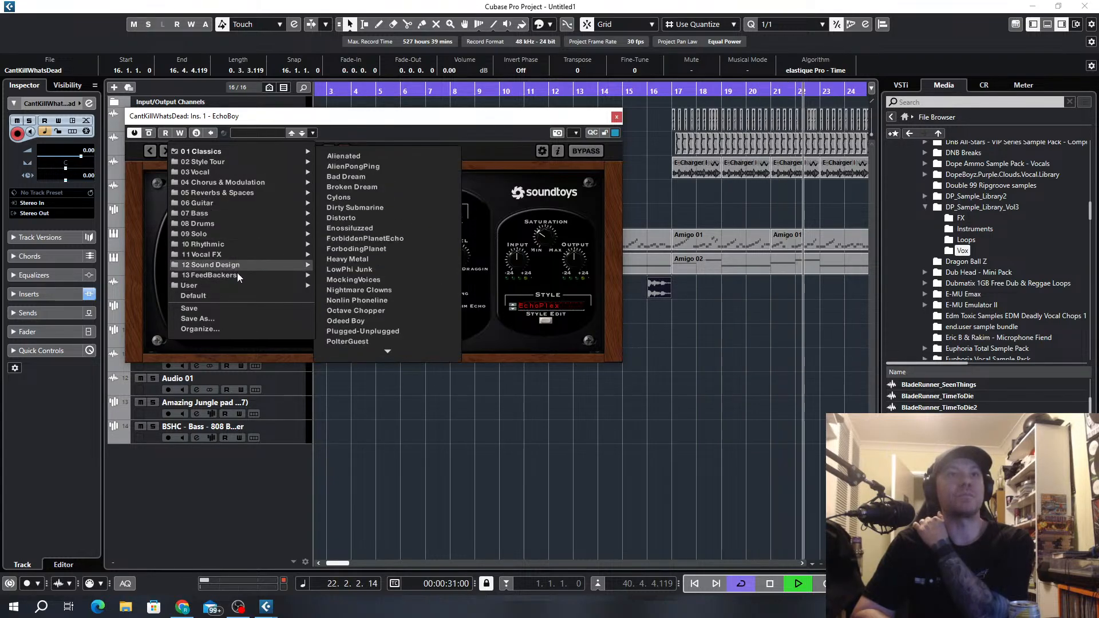
{"action": "left_click", "coordinate": [359, 185]}
{"action": "left_click", "coordinate": [633, 95]}
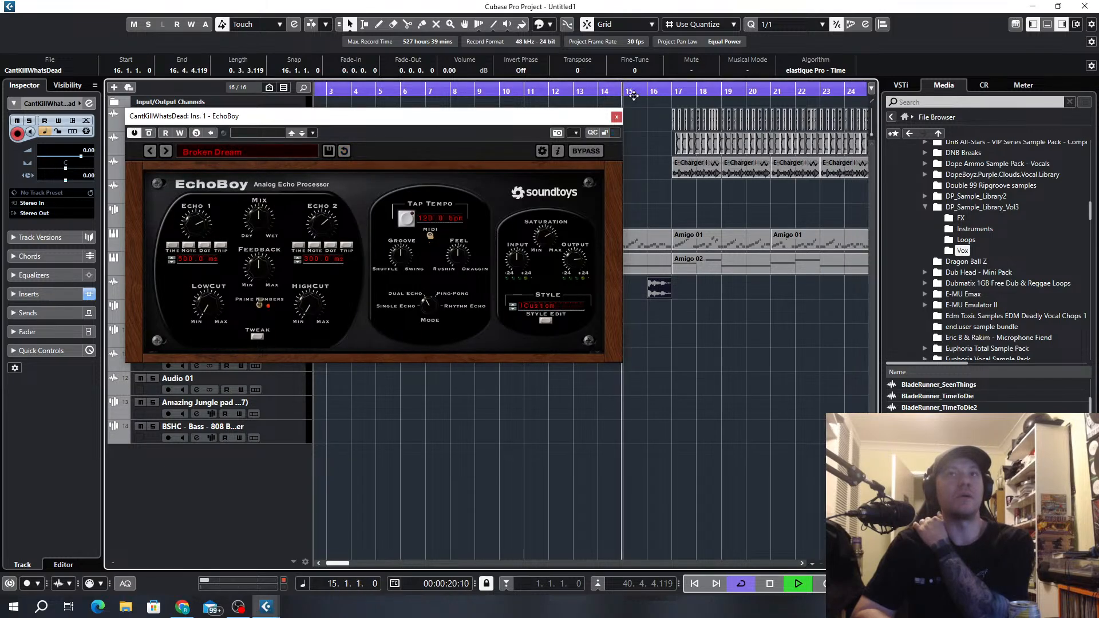
{"action": "left_click", "coordinate": [616, 117]}
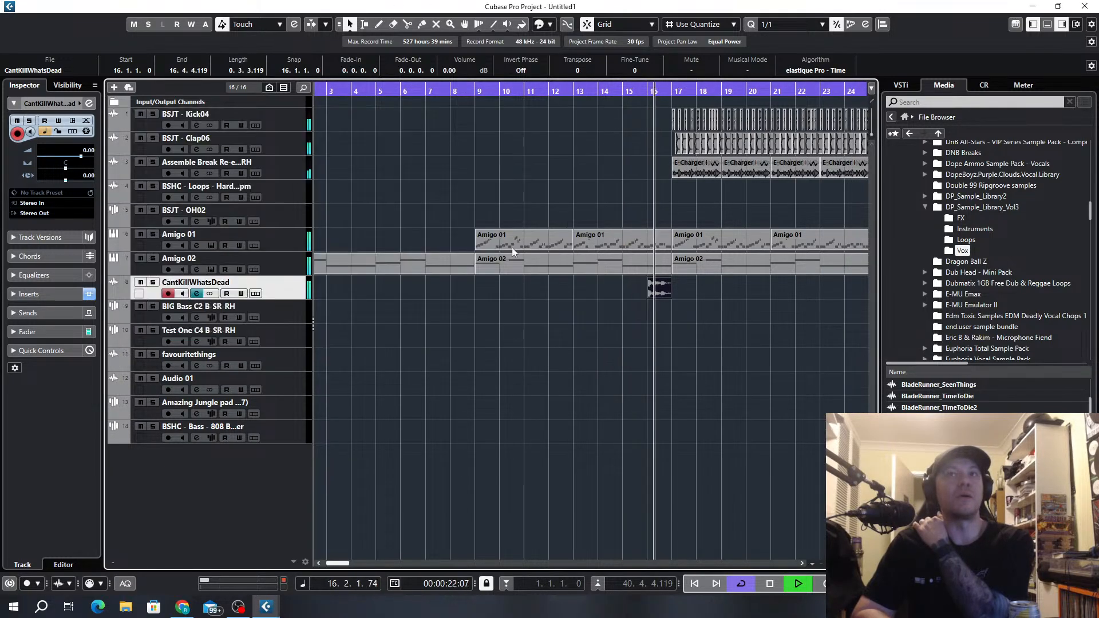
{"action": "left_click", "coordinate": [153, 283]}
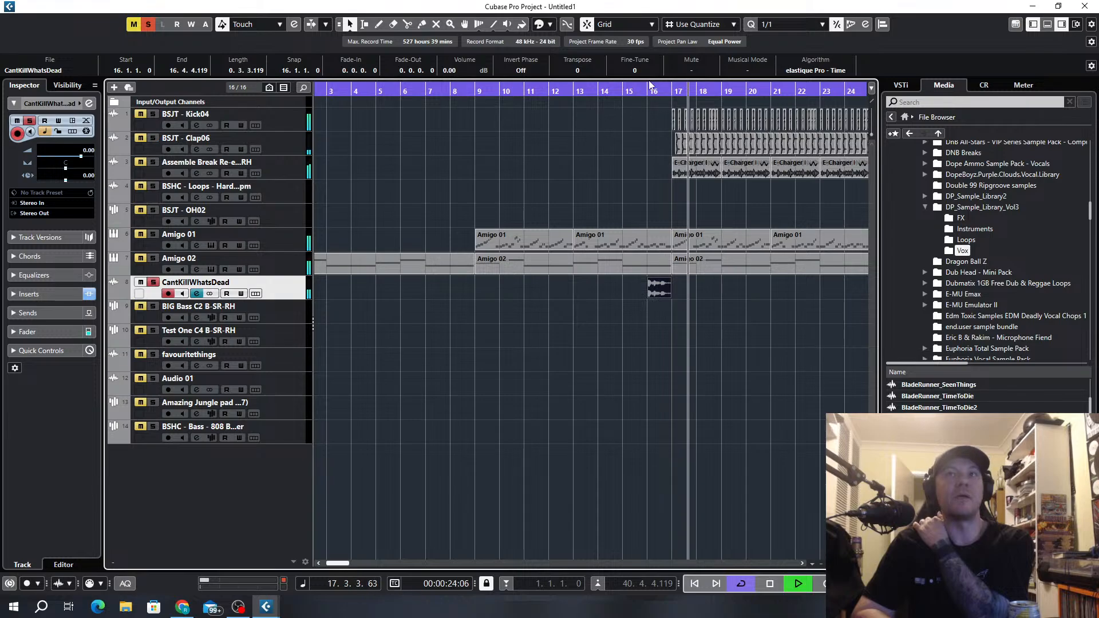
{"action": "left_click", "coordinate": [631, 92]}
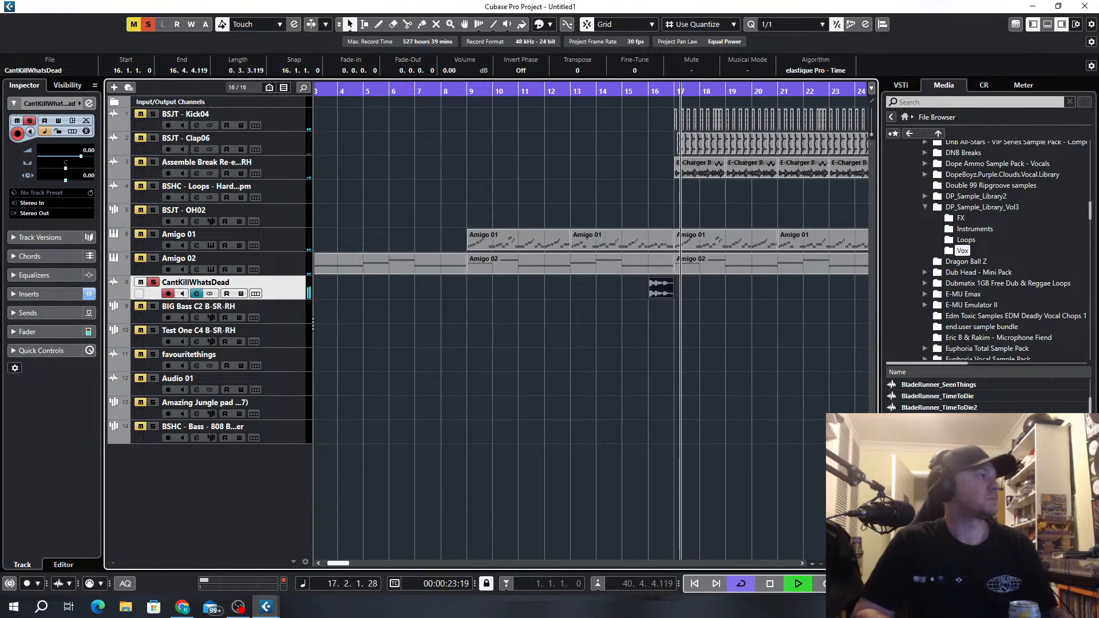
Change EchoBoy to the Cylons preset, audition the soloed vocal, then close the plug-in and unsolo the track.
{"action": "left_click", "coordinate": [198, 293]}
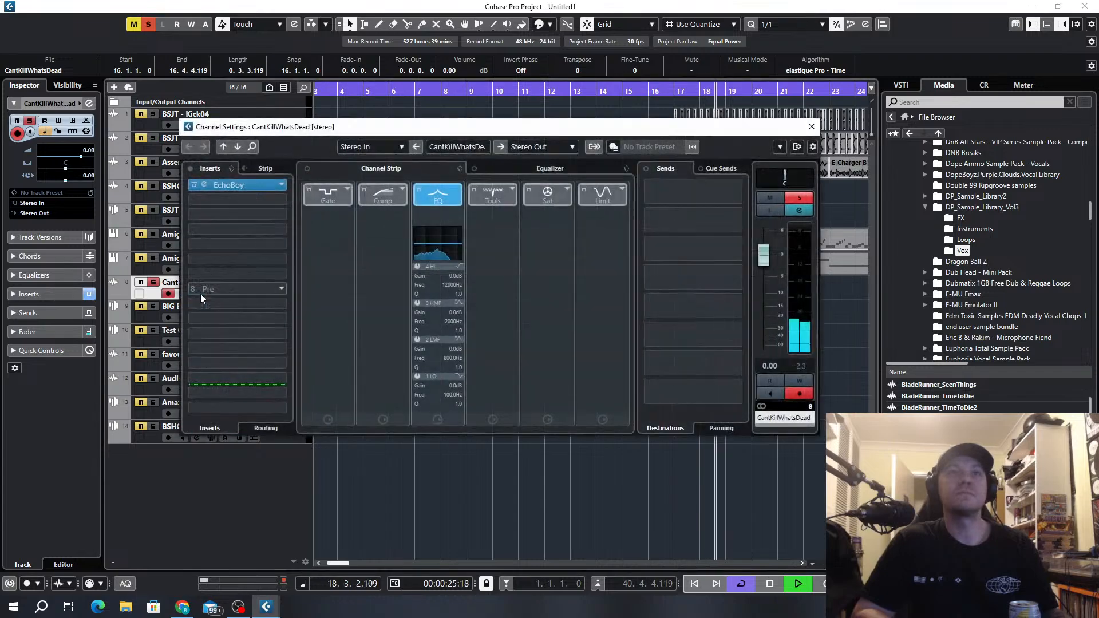
{"action": "left_click", "coordinate": [240, 186]}
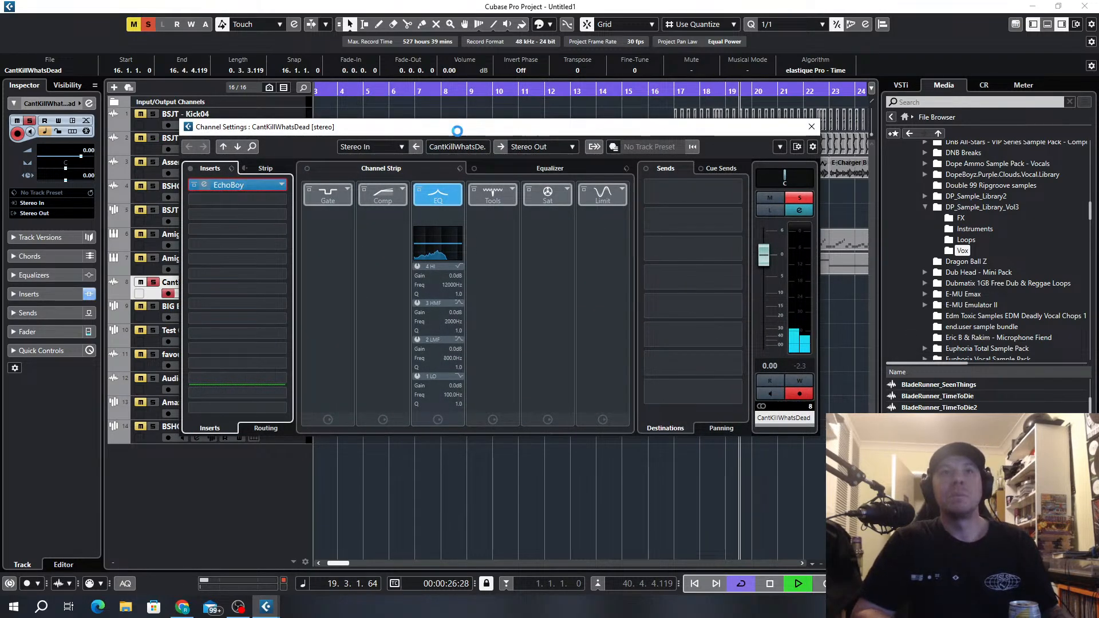
{"action": "left_click", "coordinate": [239, 185]}
{"action": "left_click", "coordinate": [166, 151]}
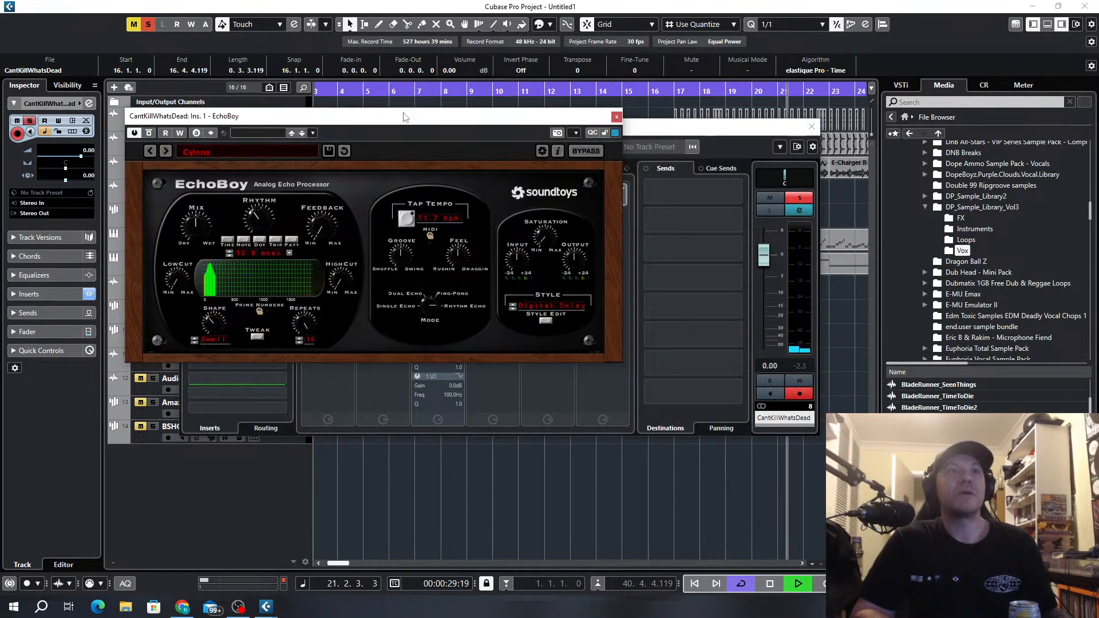
{"action": "left_click", "coordinate": [598, 94]}
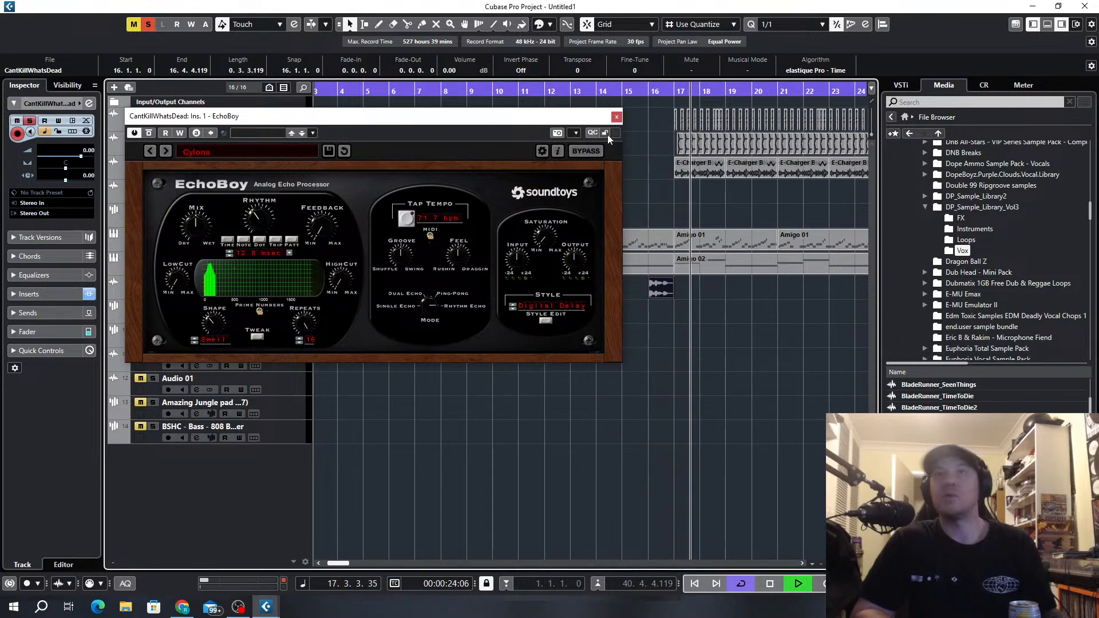
{"action": "left_click", "coordinate": [616, 117]}
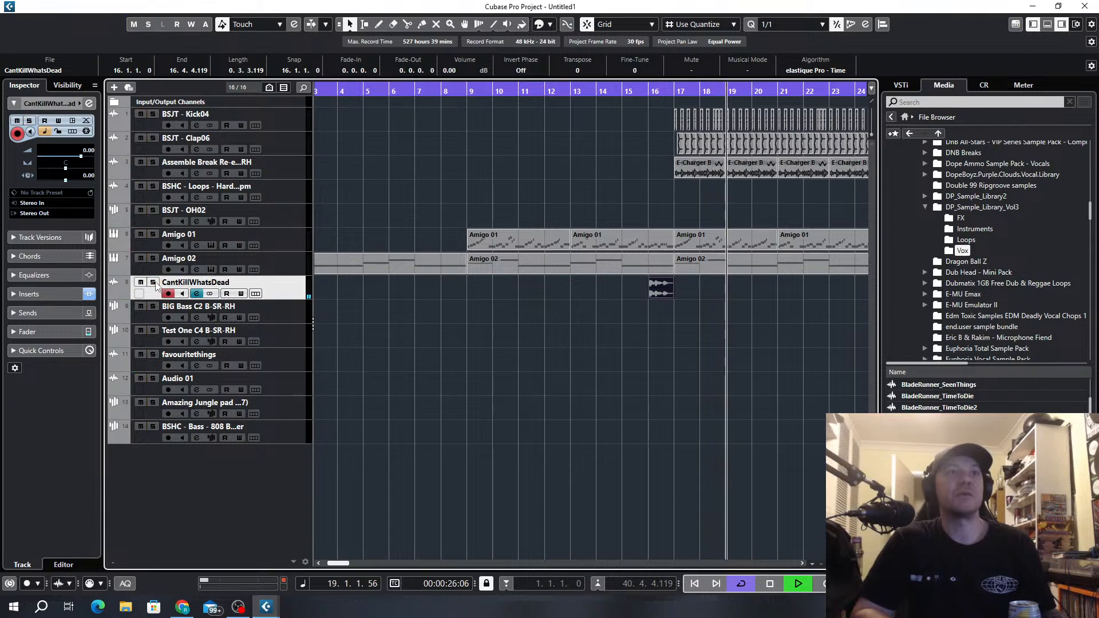
Replay the section before the vocal and shorten the Amigo 01 part starting at bar 13 to end at 16.1.1.0.
{"action": "left_click", "coordinate": [564, 91]}
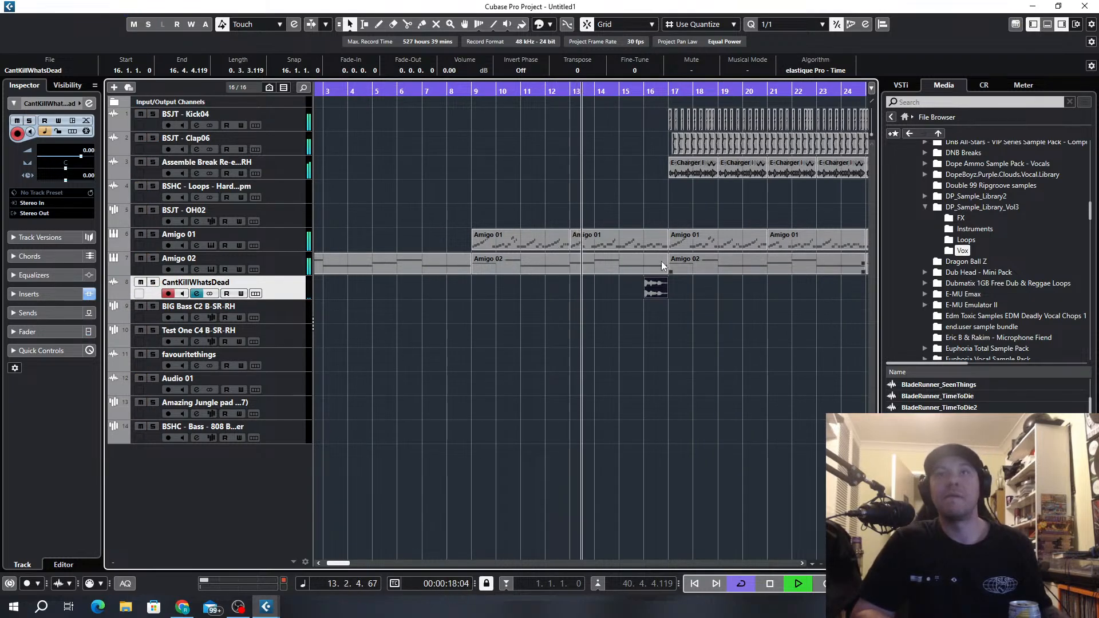
{"action": "scroll", "coordinate": [653, 247], "scroll_direction": "up", "scroll_amount": 4}
{"action": "left_click", "coordinate": [667, 240]}
{"action": "left_click_drag", "start_coordinate": [682, 248], "coordinate": [631, 247]}
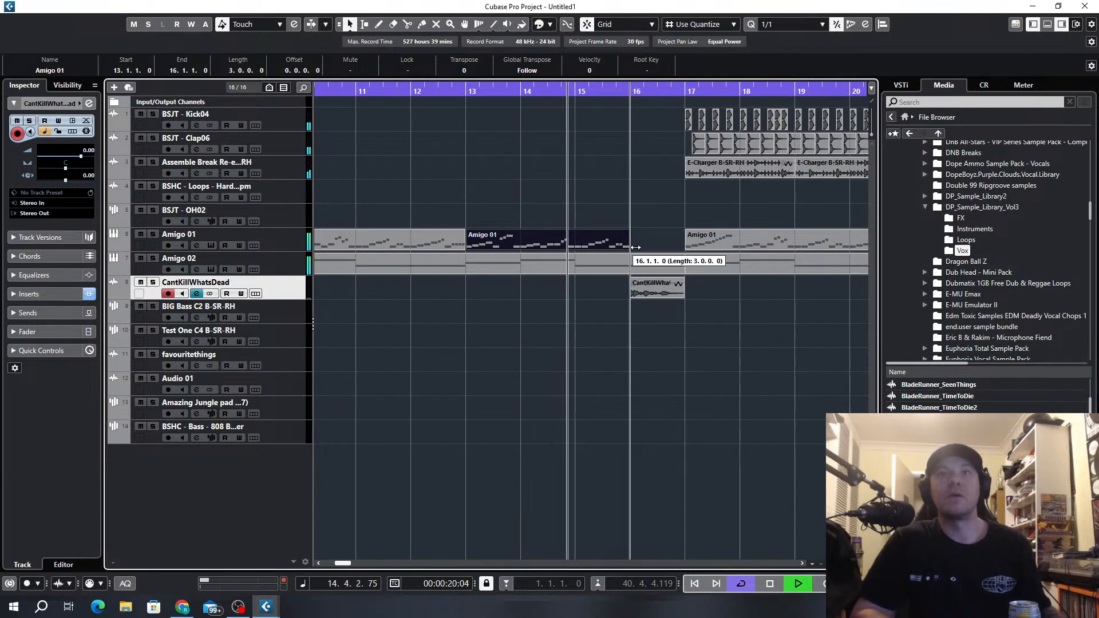
{"action": "left_click", "coordinate": [657, 265]}
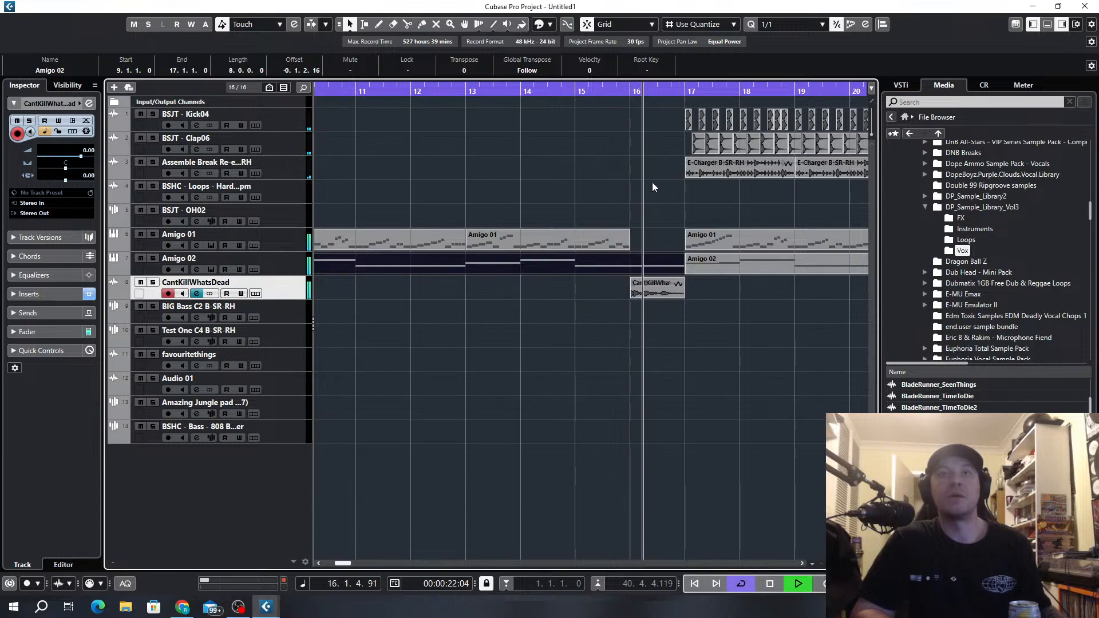
Audition the vocal samples in the DP_Sample_Library_Vol3 Vox folder from ChristVox through to Crazy.
{"action": "scroll", "coordinate": [652, 183], "scroll_direction": "down", "scroll_amount": 6}
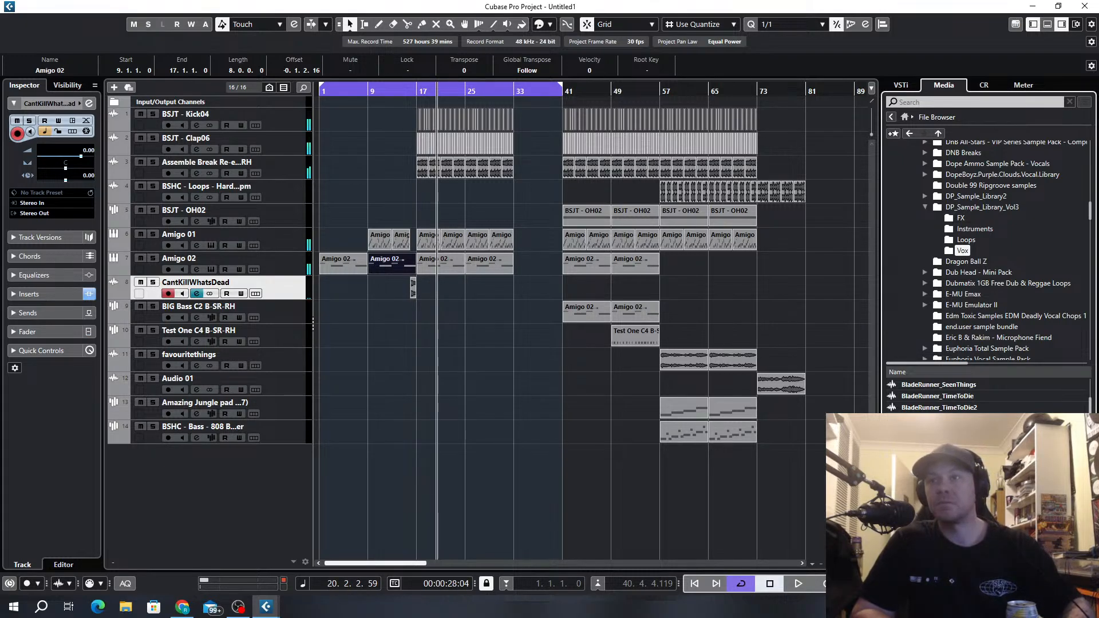
{"action": "scroll", "coordinate": [987, 458], "scroll_direction": "down", "scroll_amount": 3}
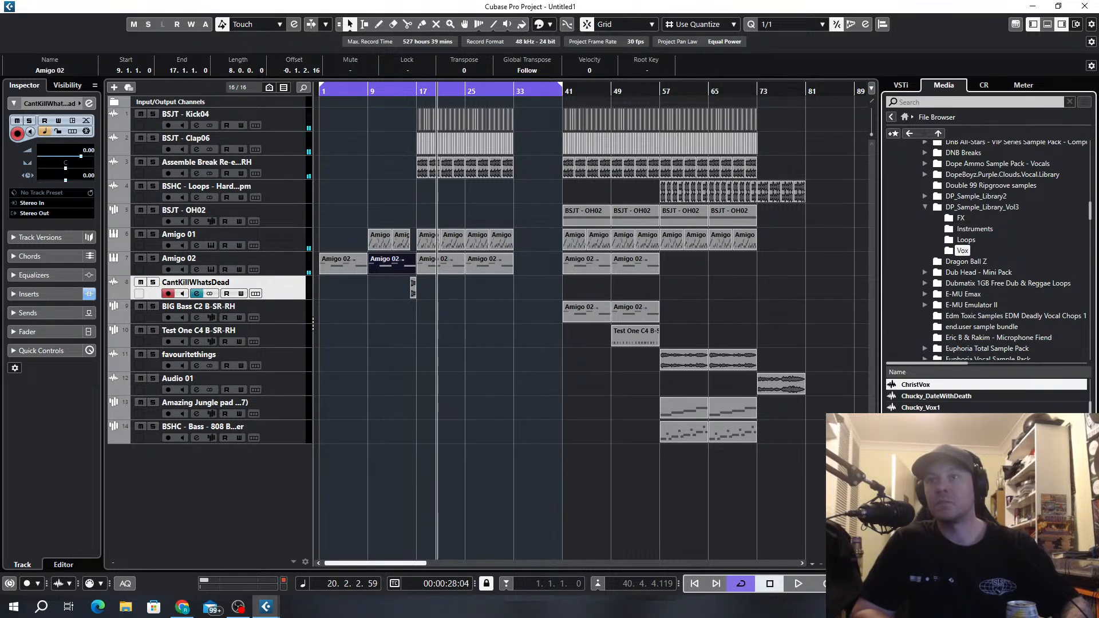
{"action": "key", "text": "Down"}
{"action": "key", "text": "Down"}
{"action": "key", "text": "Down"}
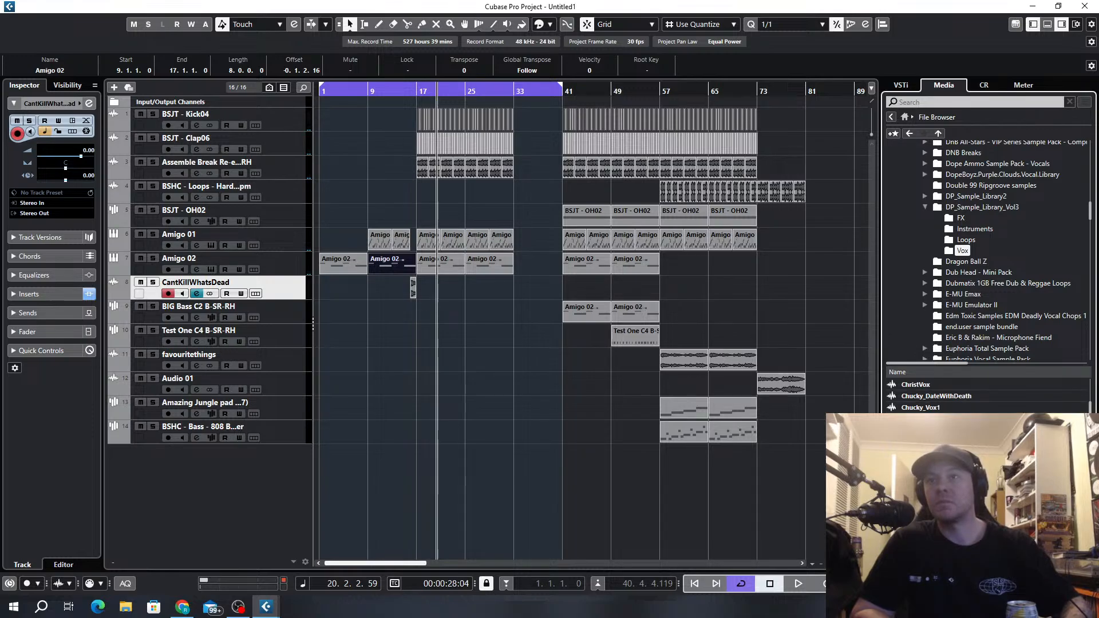
{"action": "key", "text": "Down"}
{"action": "key", "text": "Down"}
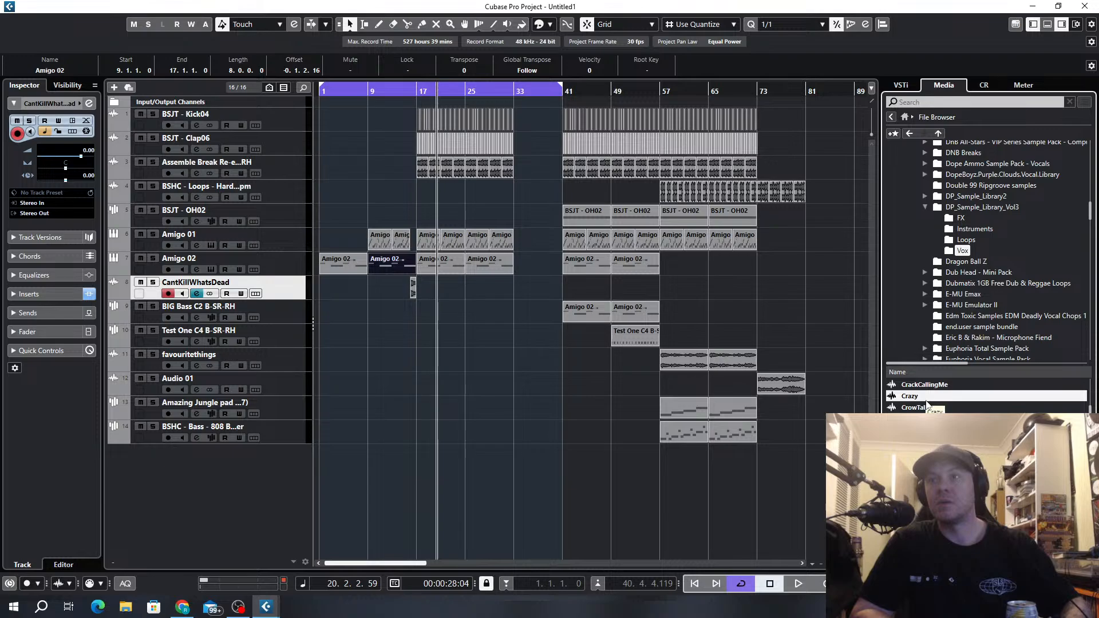
Place the Crazy sample on its own new track starting at bar 31 and enlarge the track's height.
{"action": "left_click_drag", "start_coordinate": [663, 252], "coordinate": [234, 310]}
{"action": "scroll", "coordinate": [454, 327], "scroll_direction": "up", "scroll_amount": 3}
{"action": "left_click_drag", "start_coordinate": [423, 317], "coordinate": [563, 319]}
{"action": "scroll", "coordinate": [565, 317], "scroll_direction": "up", "scroll_amount": 6}
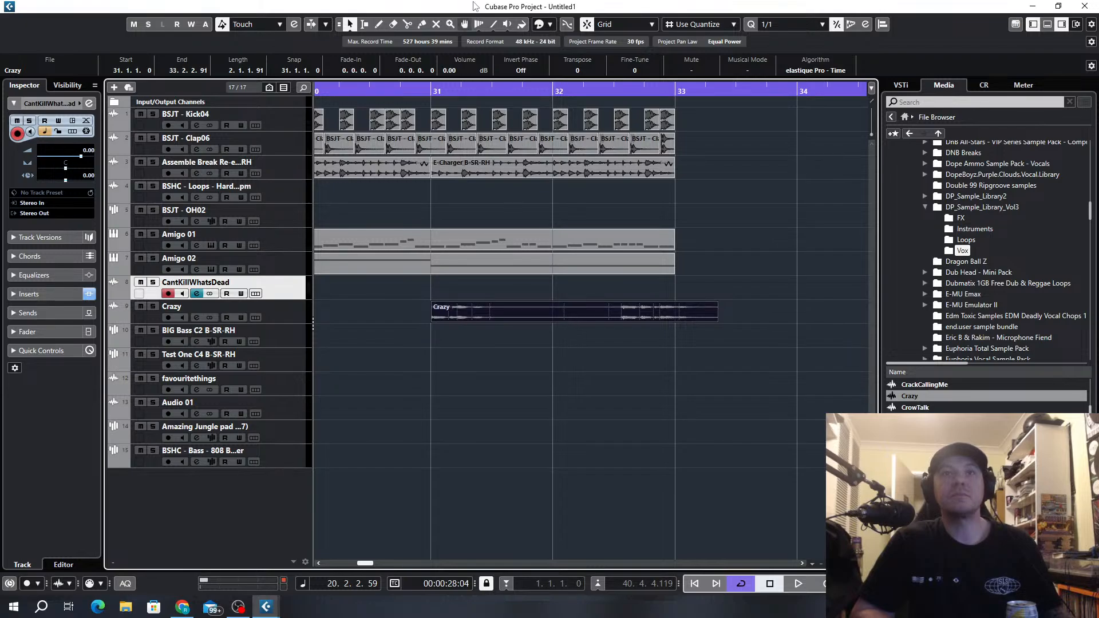
{"action": "left_click_drag", "start_coordinate": [284, 325], "coordinate": [302, 515]}
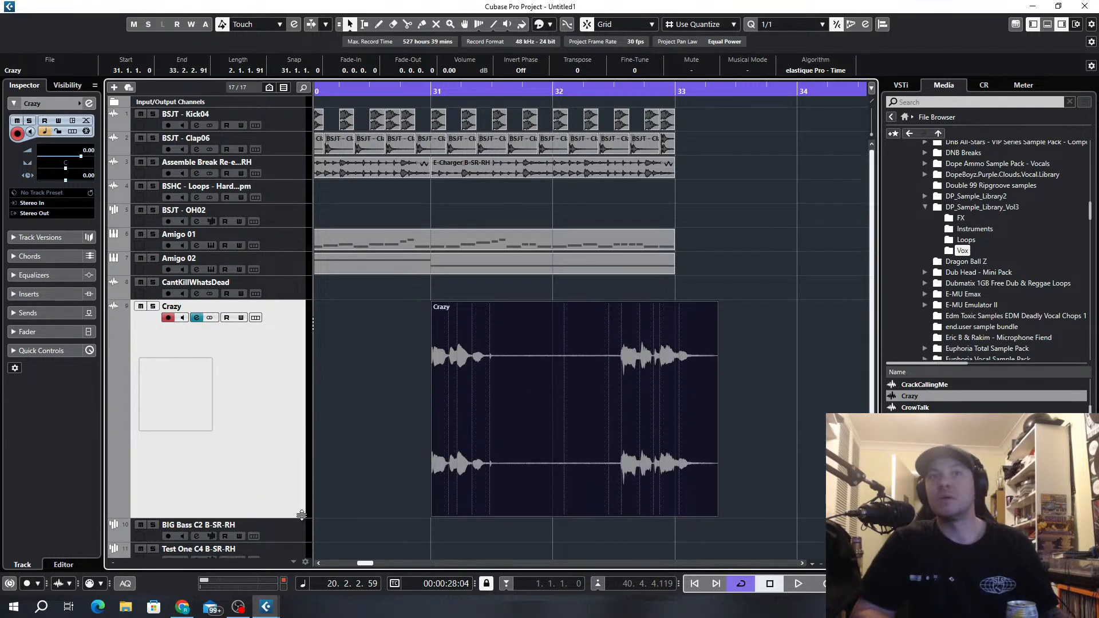
Split the Crazy vocal at bar 32 and trim the second part's start to 32.3.1.97.
{"action": "left_click", "coordinate": [407, 24]}
{"action": "left_click", "coordinate": [554, 332]}
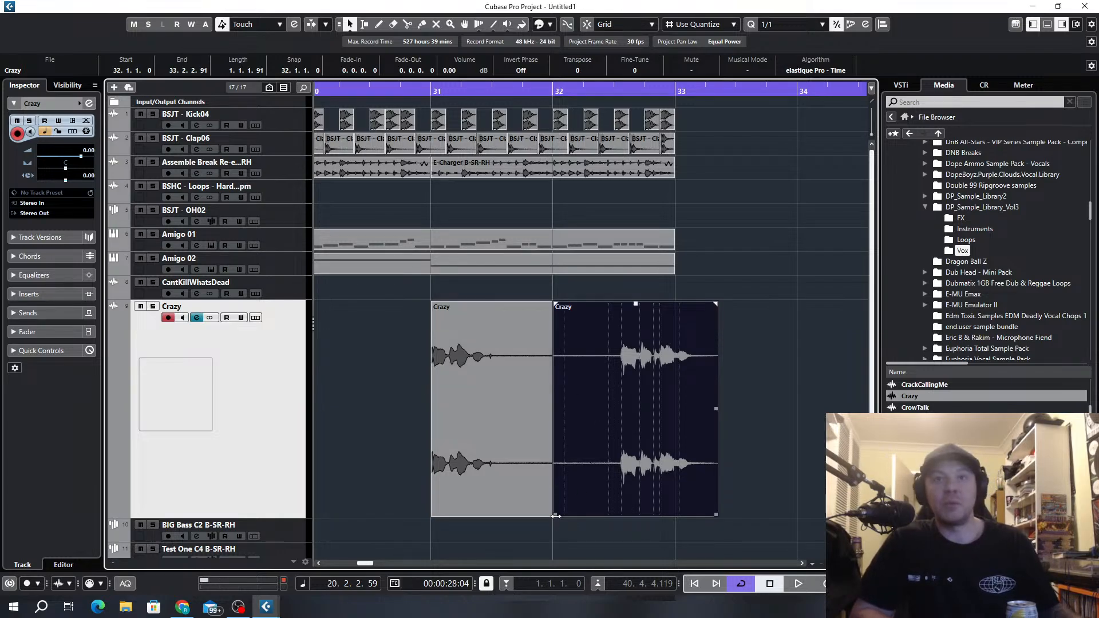
{"action": "left_click_drag", "start_coordinate": [603, 510], "coordinate": [633, 525]}
{"action": "scroll", "coordinate": [619, 512], "scroll_direction": "up", "scroll_amount": 5}
{"action": "scroll", "coordinate": [620, 512], "scroll_direction": "down", "scroll_amount": 5}
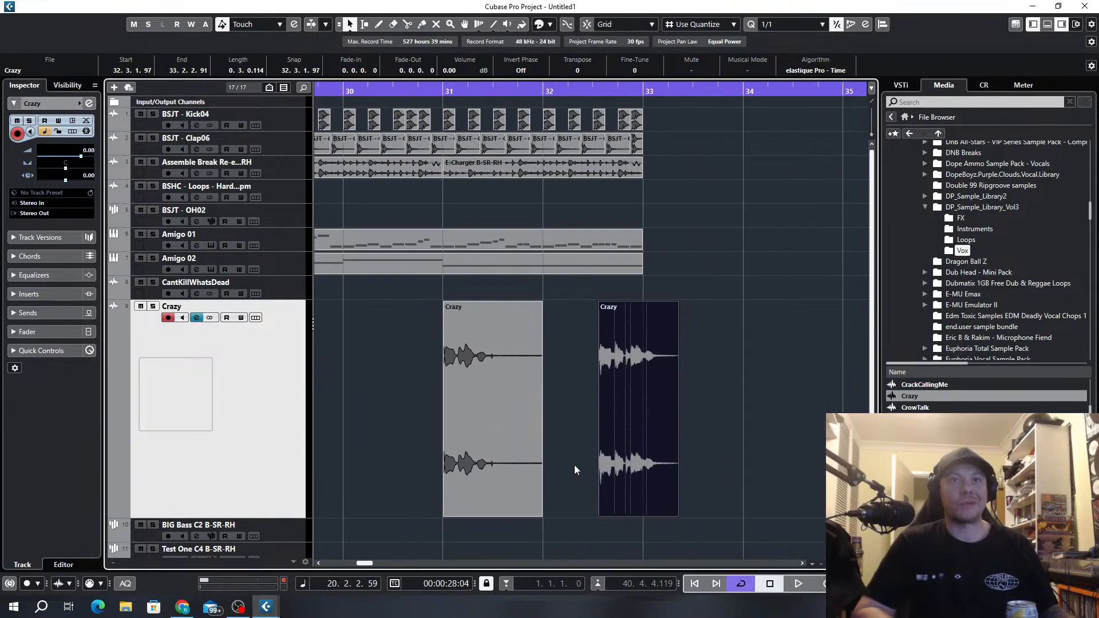
Move the second Crazy part to 32.1.1.0 and raise the volume of both parts to 7.63 dB.
{"action": "left_click_drag", "start_coordinate": [634, 435], "coordinate": [579, 435]}
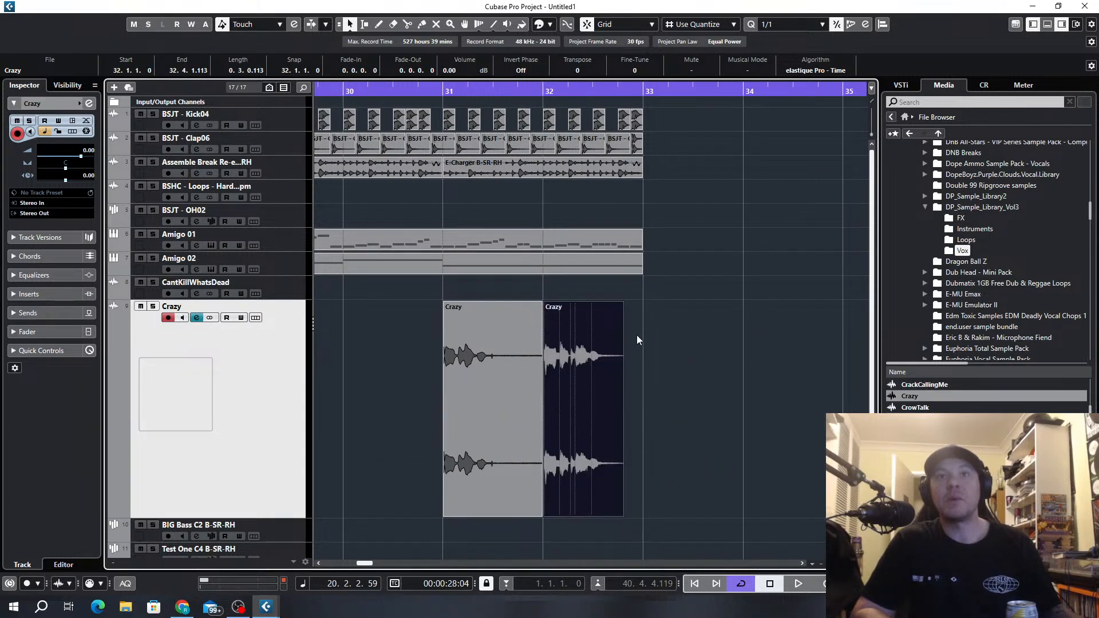
{"action": "left_click_drag", "start_coordinate": [662, 363], "coordinate": [488, 379]}
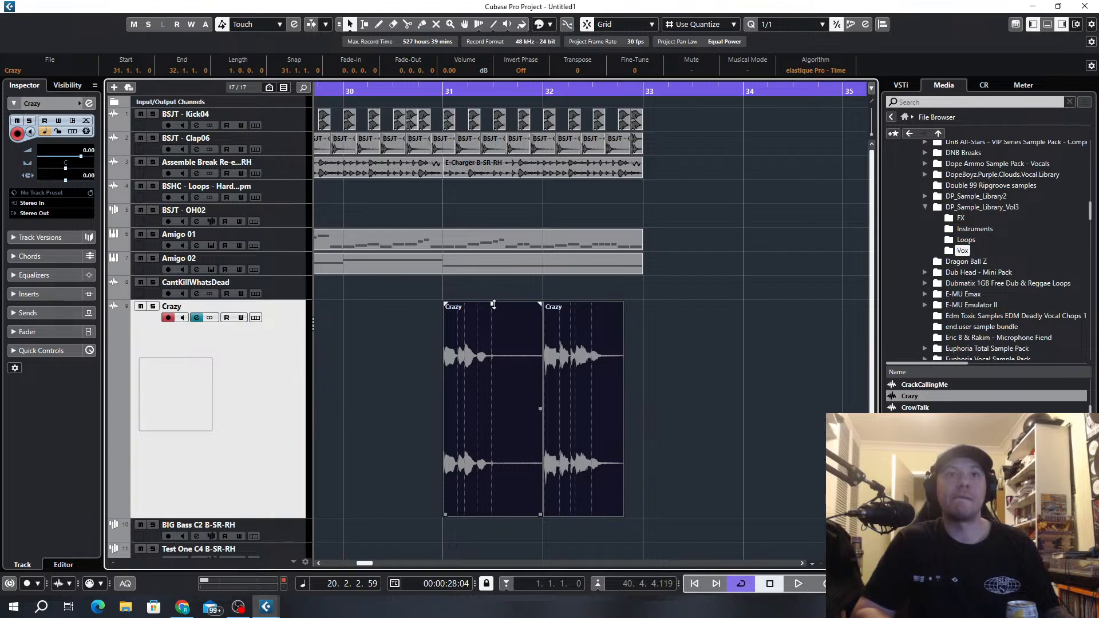
{"action": "left_click_drag", "start_coordinate": [493, 304], "coordinate": [466, 4]}
{"action": "scroll", "coordinate": [702, 327], "scroll_direction": "down", "scroll_amount": 3}
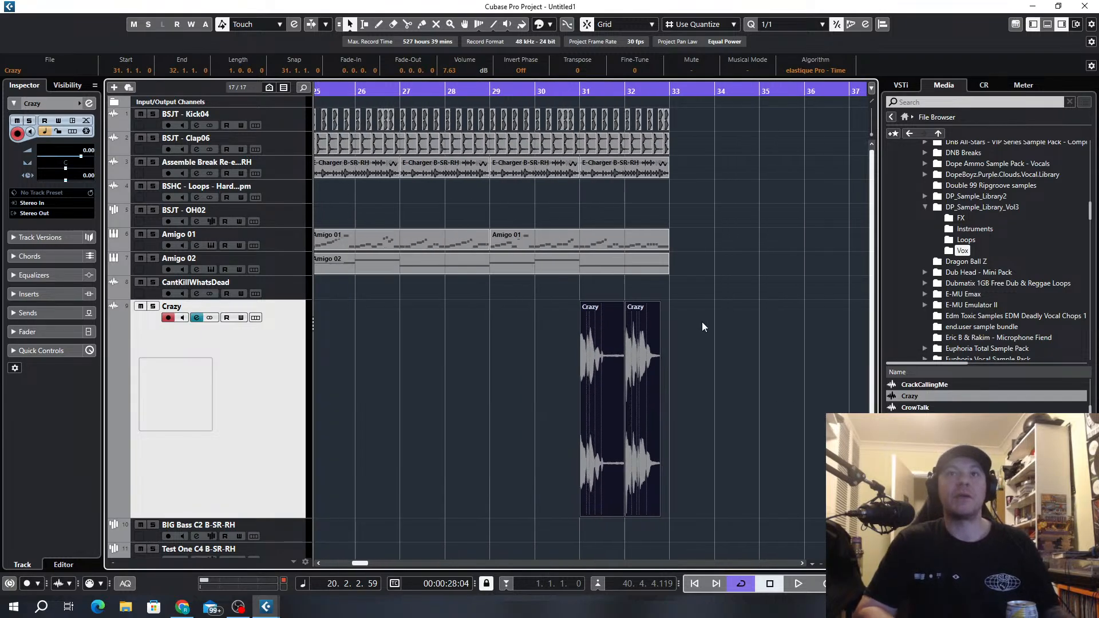
Cut the Amigo 01, Amigo 02 and Assemble Break tracks back to end at bar 31 before the Crazy vocal.
{"action": "left_click_drag", "start_coordinate": [665, 267], "coordinate": [579, 247]}
{"action": "left_click", "coordinate": [655, 246]}
{"action": "left_click", "coordinate": [658, 170]}
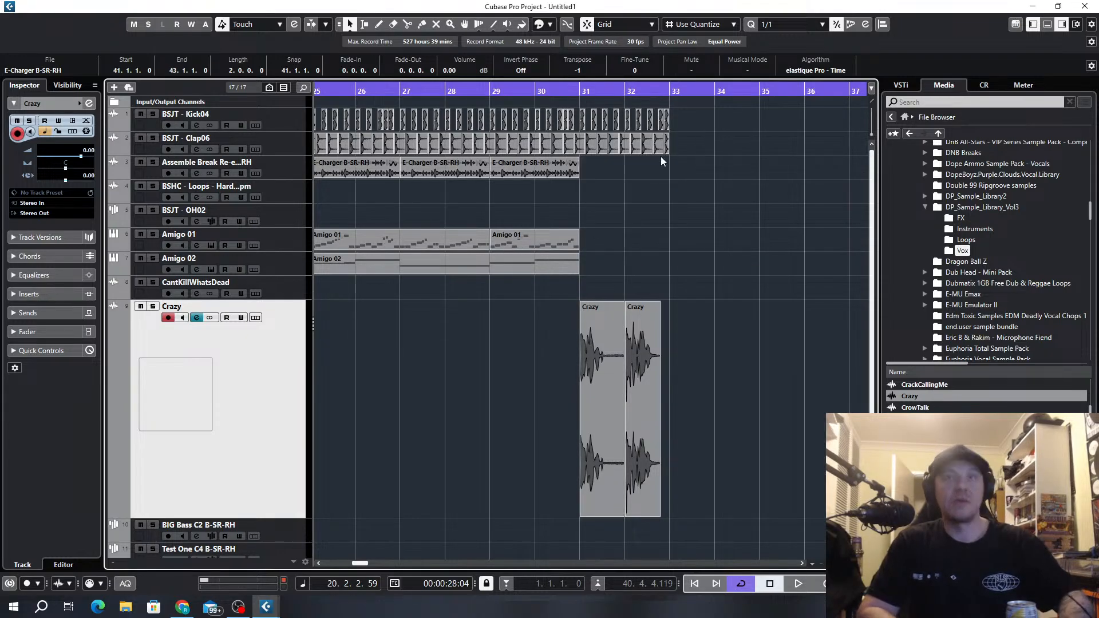
Delete the claps beneath the Crazy vocal in bars 31 and 32, and the last kicks at the end of bar 32.
{"action": "left_click_drag", "start_coordinate": [693, 136], "coordinate": [588, 150]}
{"action": "key", "text": "Delete"}
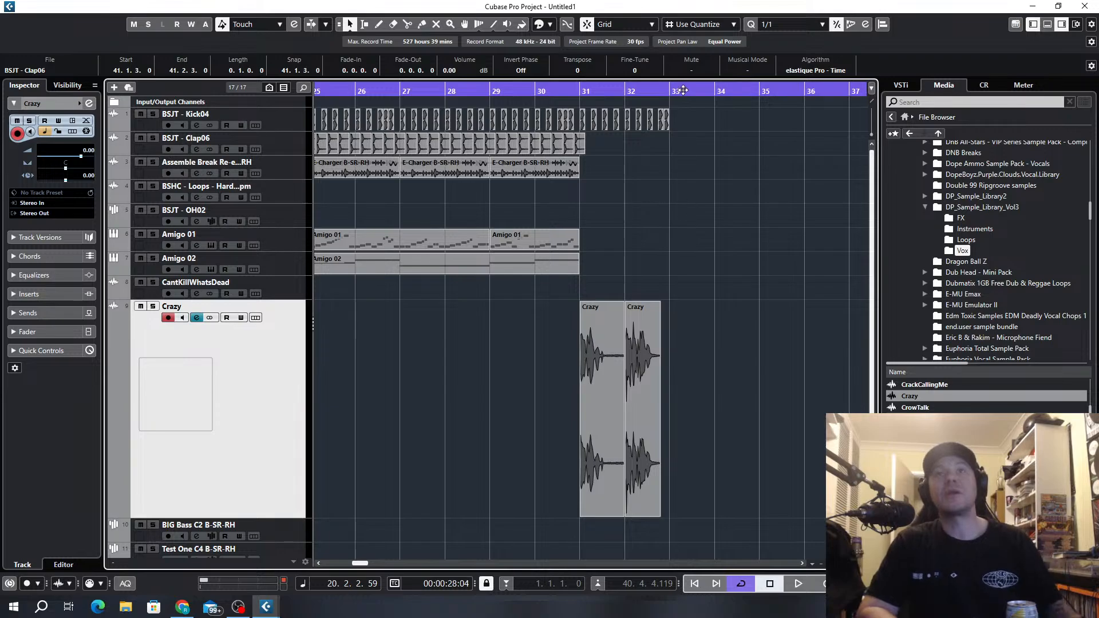
{"action": "left_click", "coordinate": [681, 119]}
{"action": "left_click_drag", "start_coordinate": [653, 125], "coordinate": [654, 125]}
{"action": "key", "text": "Delete"}
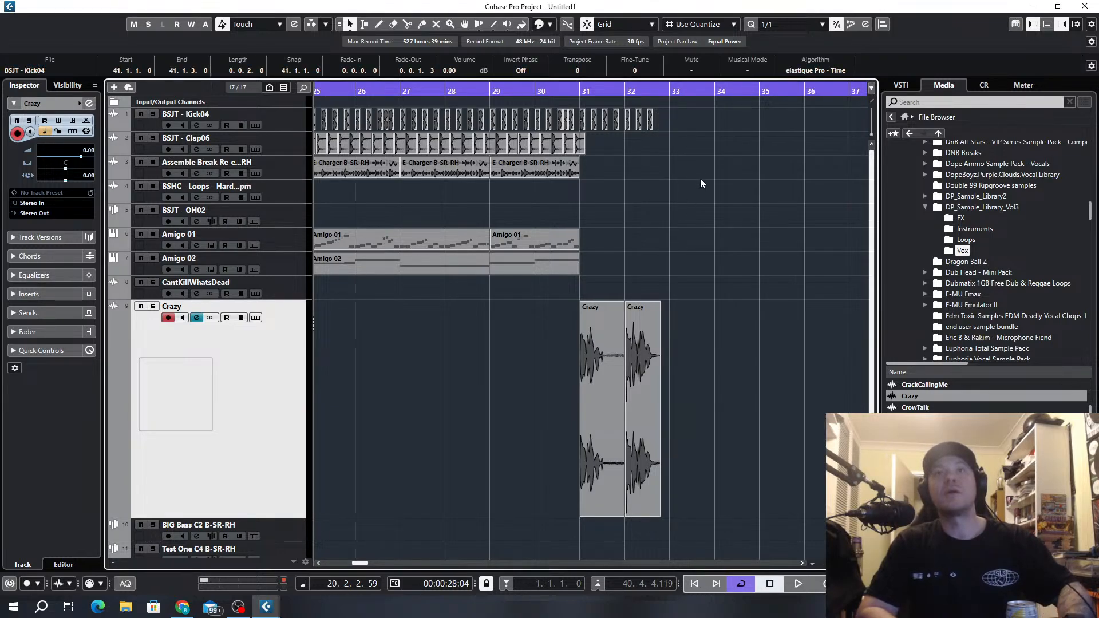
Play the section leading into the Crazy vocal and shrink the Crazy track back to normal height.
{"action": "key", "text": "g"}
{"action": "key", "text": "g"}
{"action": "key", "text": "g"}
{"action": "key", "text": "g"}
{"action": "key", "text": "space"}
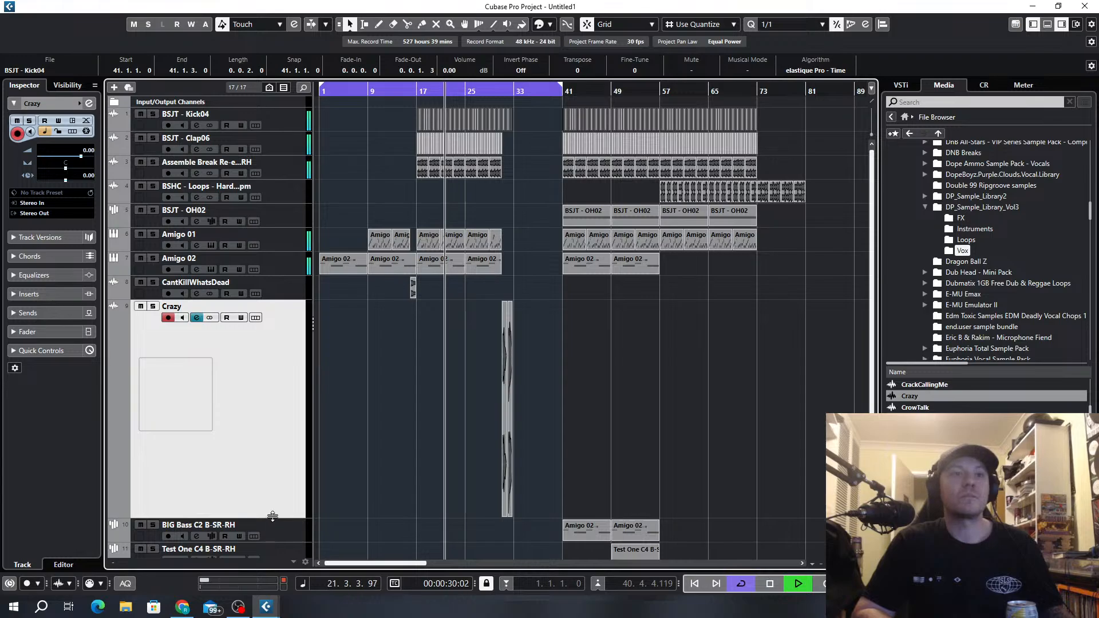
{"action": "left_click_drag", "start_coordinate": [272, 517], "coordinate": [282, 325]}
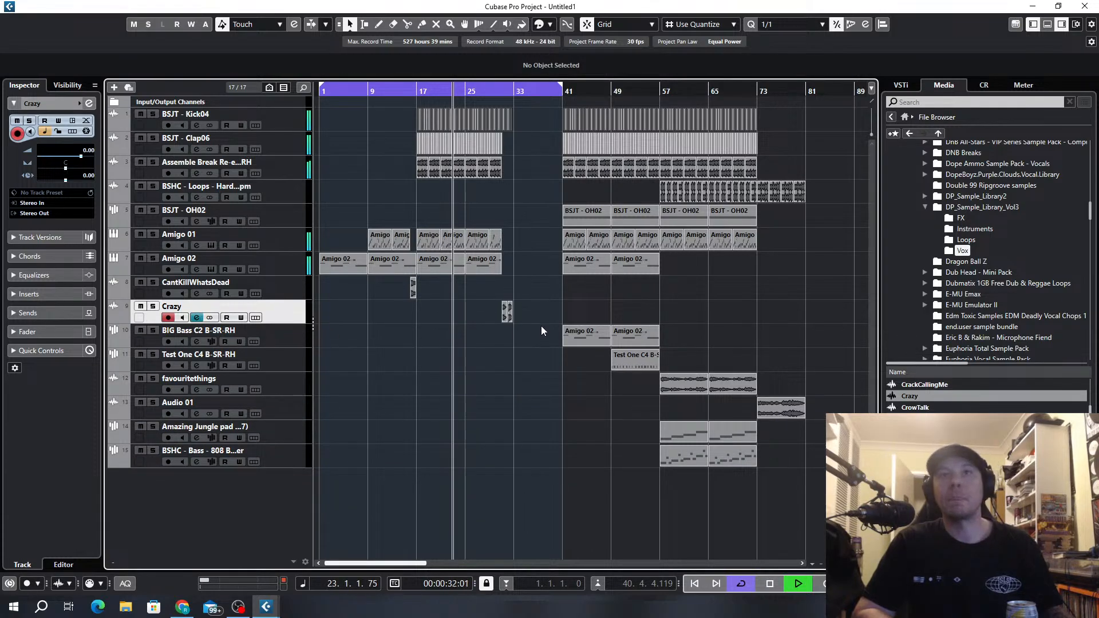
{"action": "scroll", "coordinate": [540, 325], "scroll_direction": "up", "scroll_amount": 2}
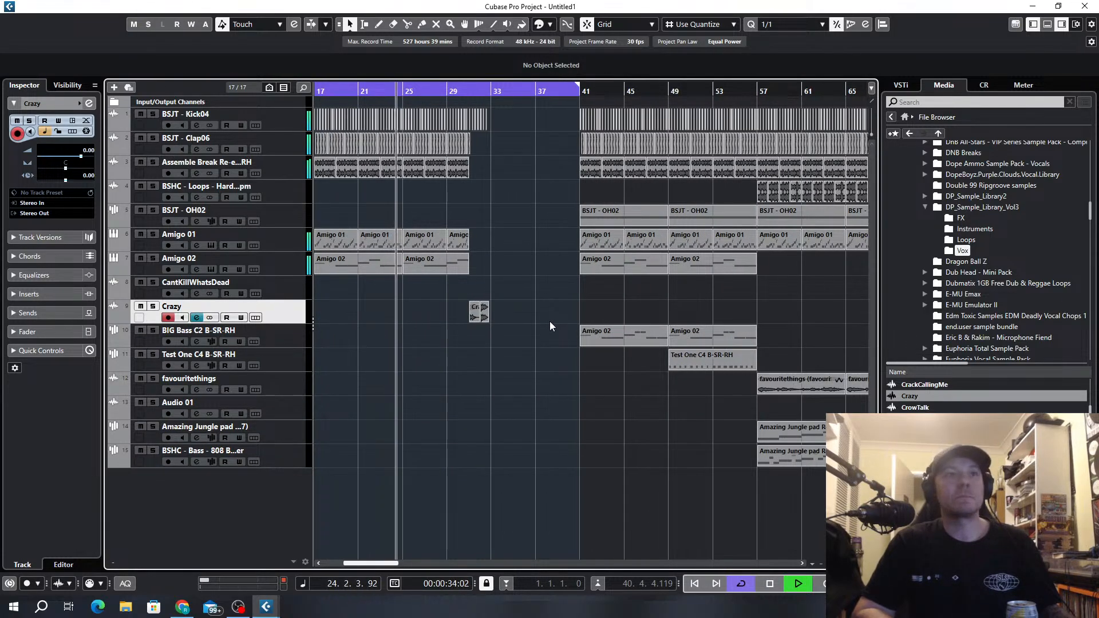
{"action": "scroll", "coordinate": [549, 322], "scroll_direction": "down", "scroll_amount": 1}
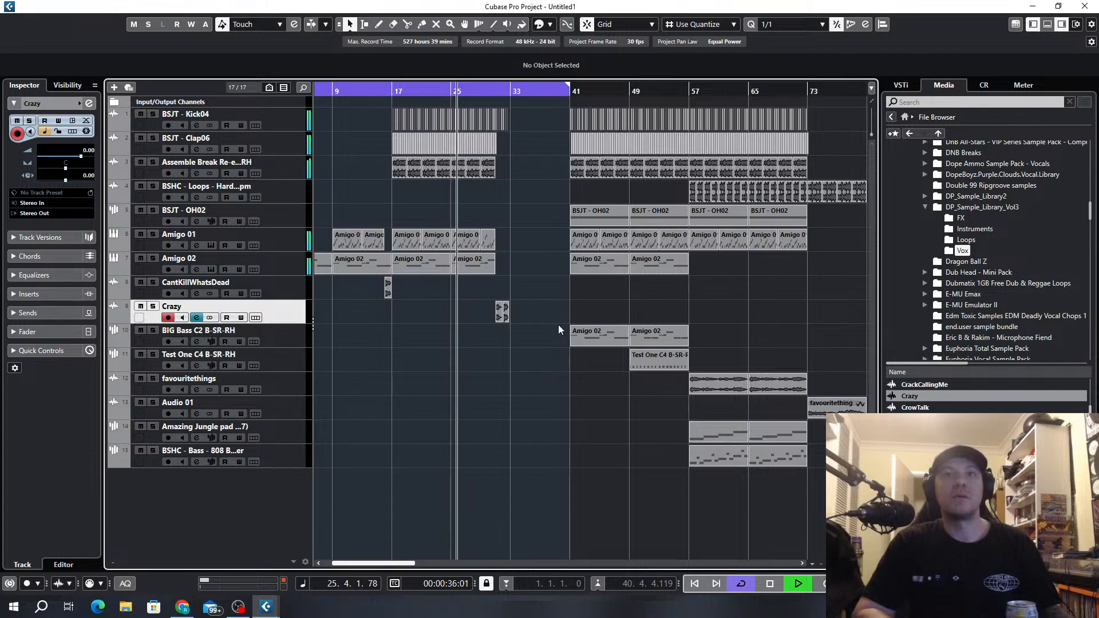
Copy the BIG Bass C2 track's Amigo 02 parts to bars 17 and 25, extending the second to end at 33.1.1.0.
{"action": "left_click_drag", "start_coordinate": [606, 334], "coordinate": [502, 353]}
{"action": "scroll", "coordinate": [500, 354], "scroll_direction": "up", "scroll_amount": 3}
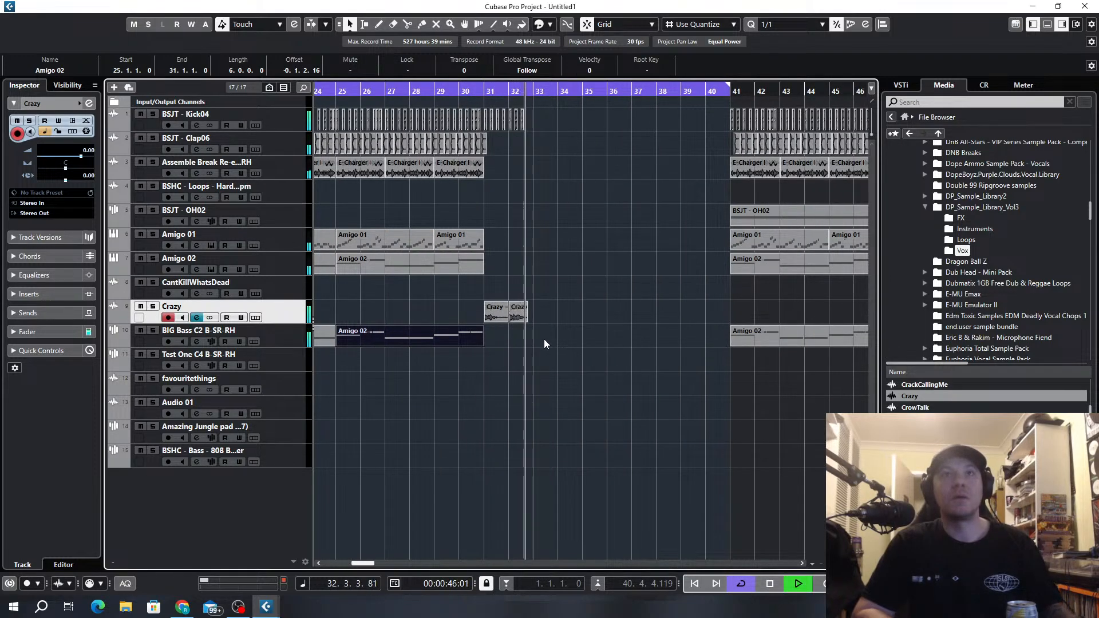
{"action": "key", "text": "space"}
{"action": "left_click_drag", "start_coordinate": [484, 343], "coordinate": [536, 342]}
{"action": "scroll", "coordinate": [562, 355], "scroll_direction": "down", "scroll_amount": 7}
{"action": "key", "text": "KP_Decimal"}
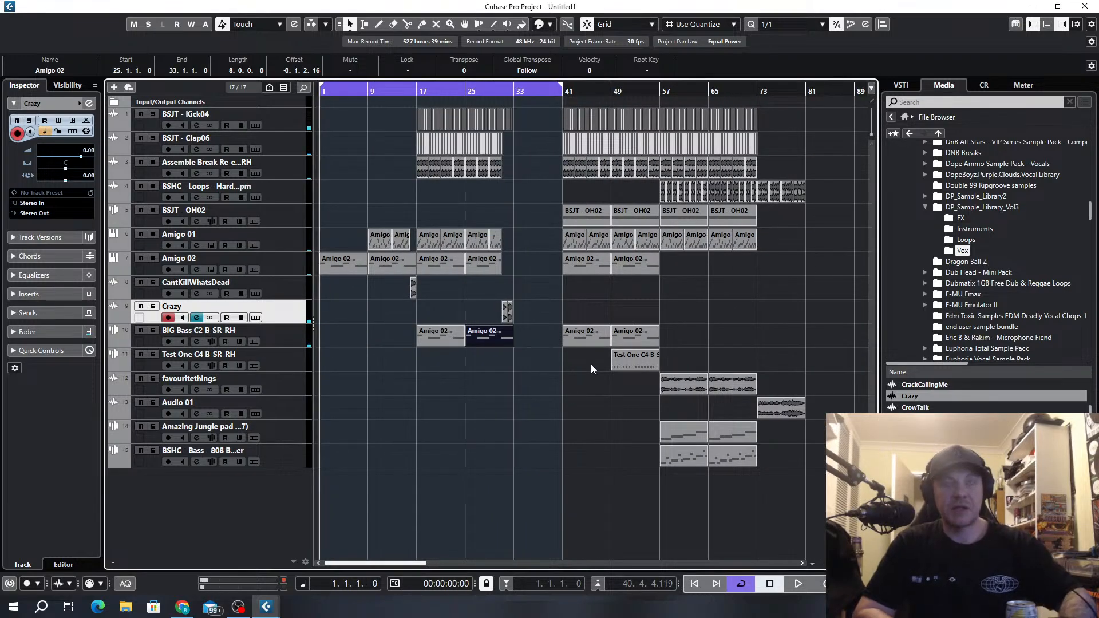
Play from the start and, with a 1/8 grid, copy the three kicks in bar 32 to the eighth notes between them.
{"action": "key", "text": "space"}
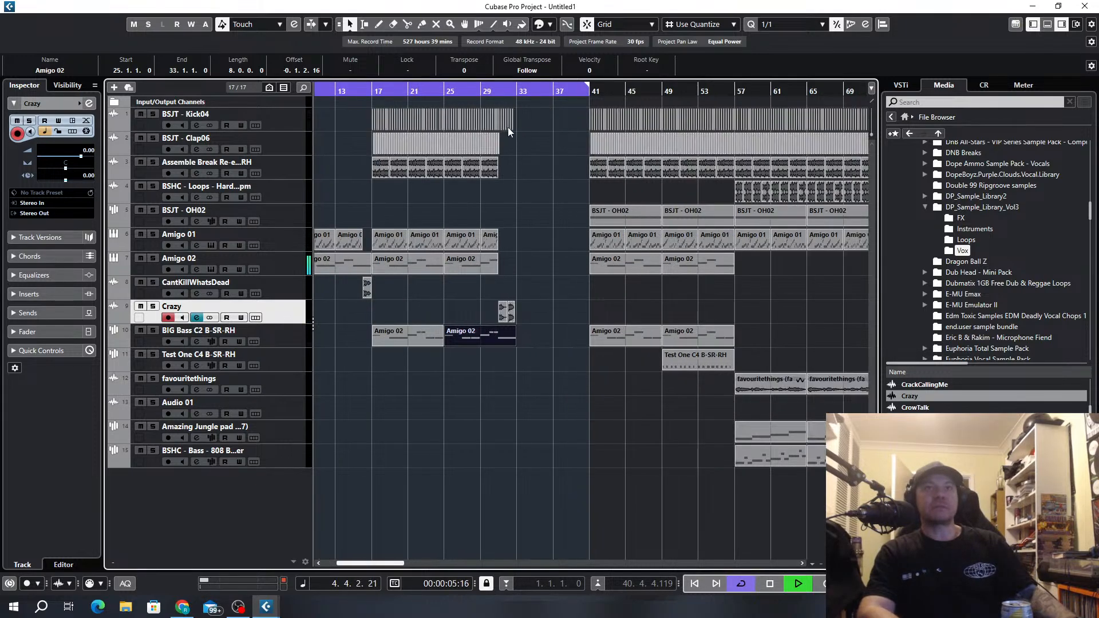
{"action": "scroll", "coordinate": [507, 127], "scroll_direction": "up", "scroll_amount": 4}
{"action": "left_click", "coordinate": [509, 132]}
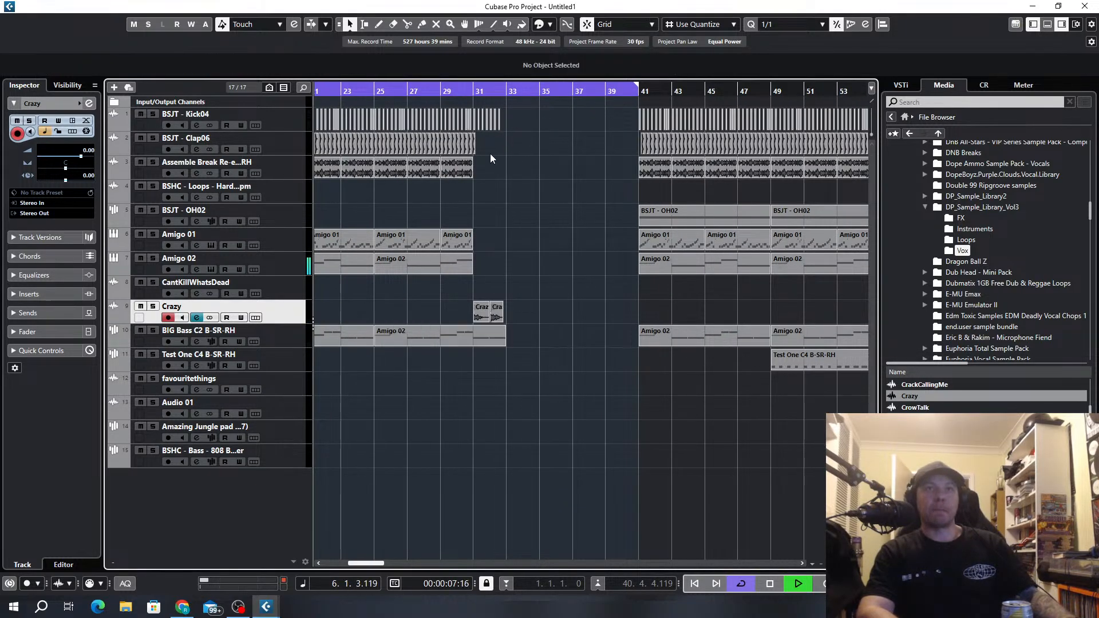
{"action": "scroll", "coordinate": [490, 153], "scroll_direction": "up", "scroll_amount": 10}
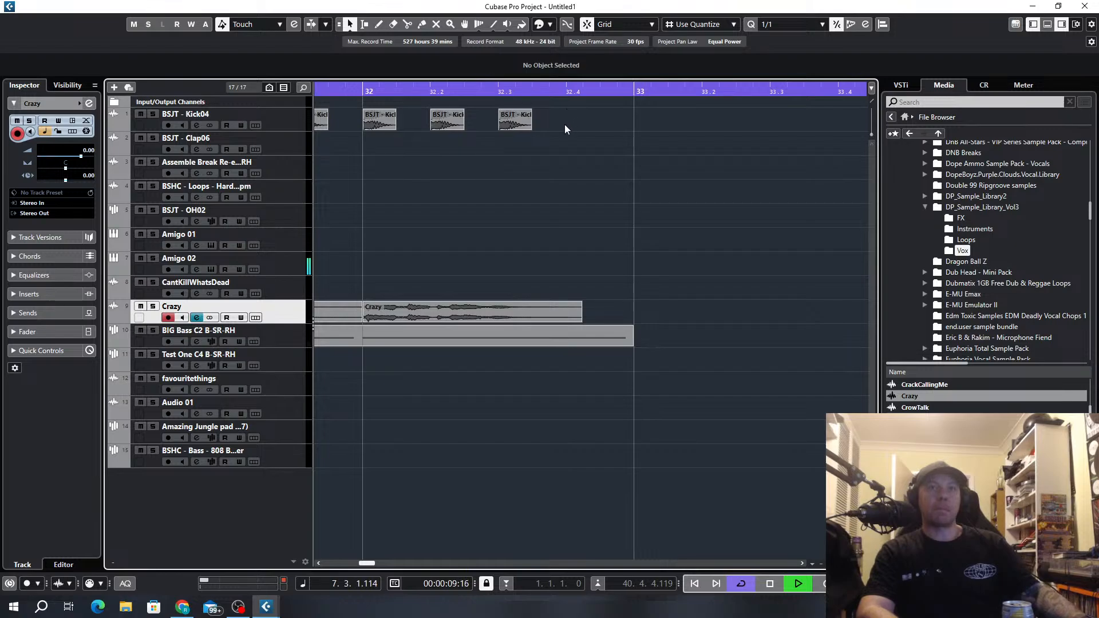
{"action": "left_click_drag", "start_coordinate": [565, 130], "coordinate": [341, 140]}
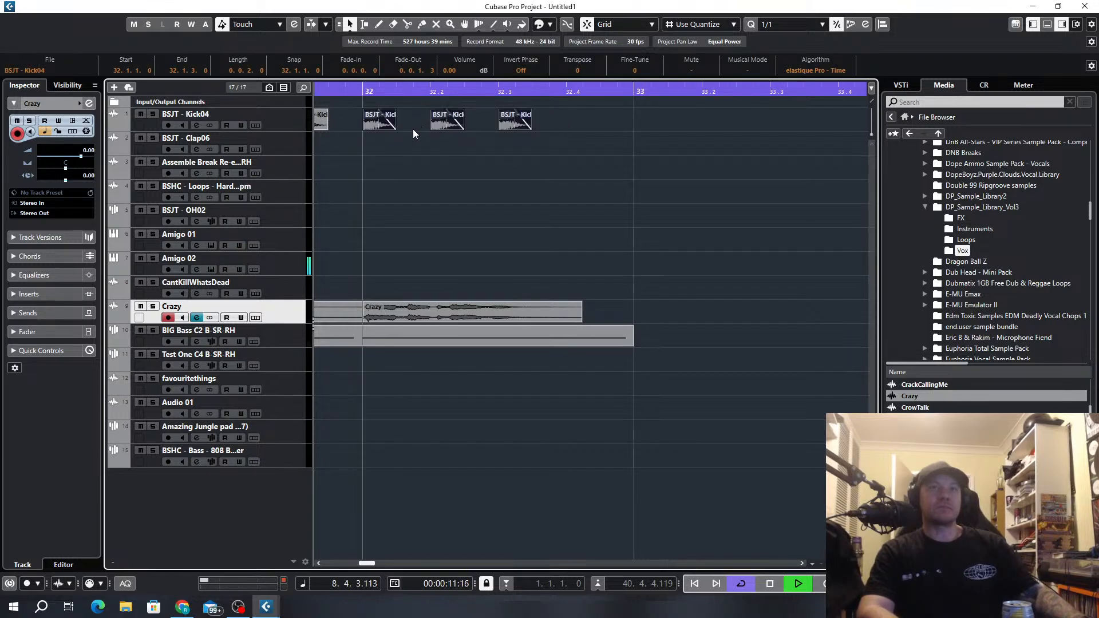
{"action": "key", "text": "ctrl+z"}
{"action": "key", "text": "alt+4"}
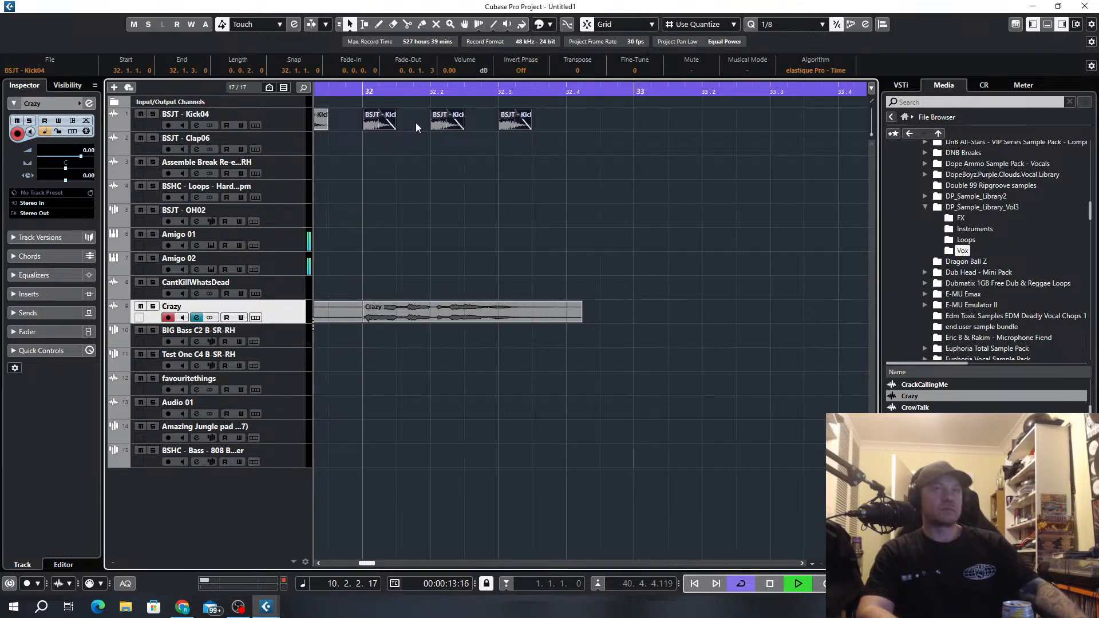
{"action": "left_click_drag", "start_coordinate": [568, 123], "coordinate": [367, 136]}
{"action": "left_click_drag", "start_coordinate": [383, 121], "coordinate": [417, 119]}
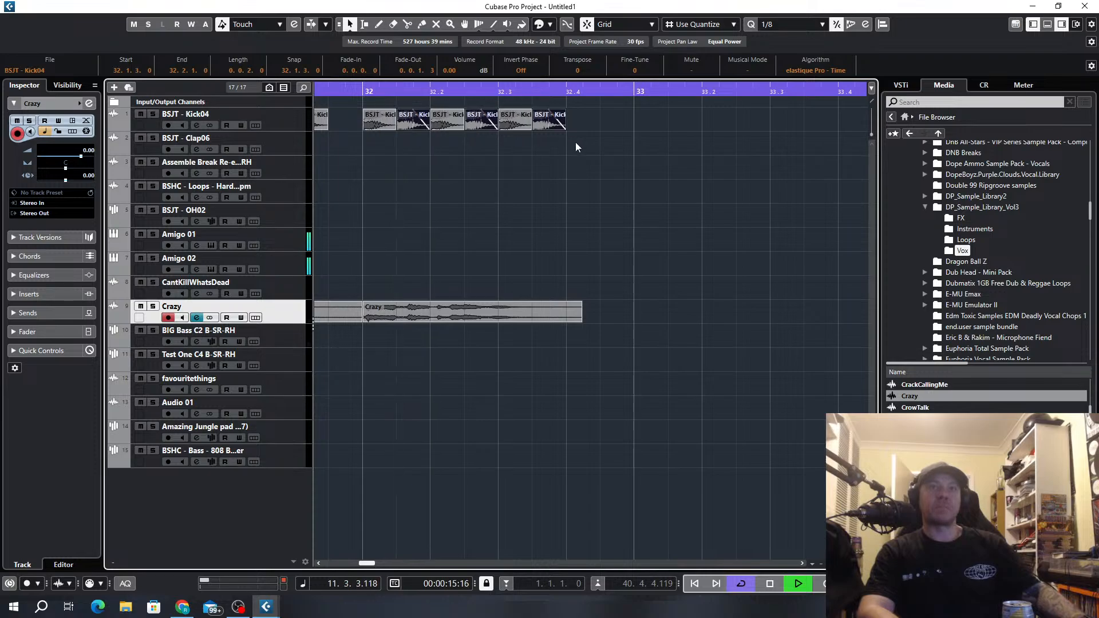
Fill beat 4 of bar 32 with four shortened kicks on a 1/16 grid.
{"action": "left_click", "coordinate": [586, 128]}
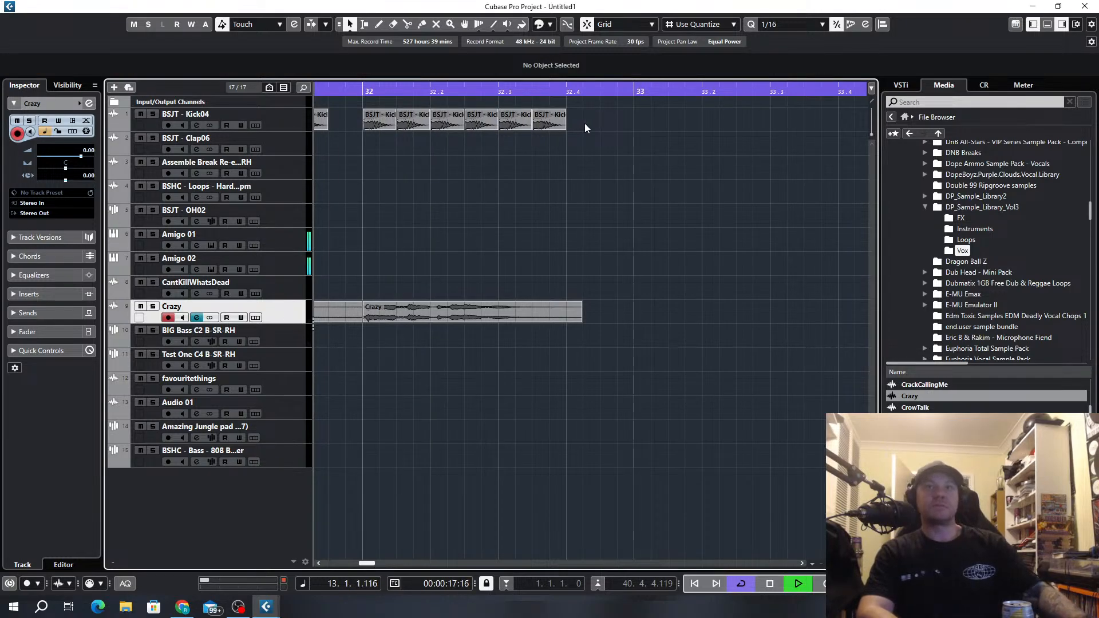
{"action": "left_click", "coordinate": [551, 125]}
{"action": "key", "text": "ctrl+d"}
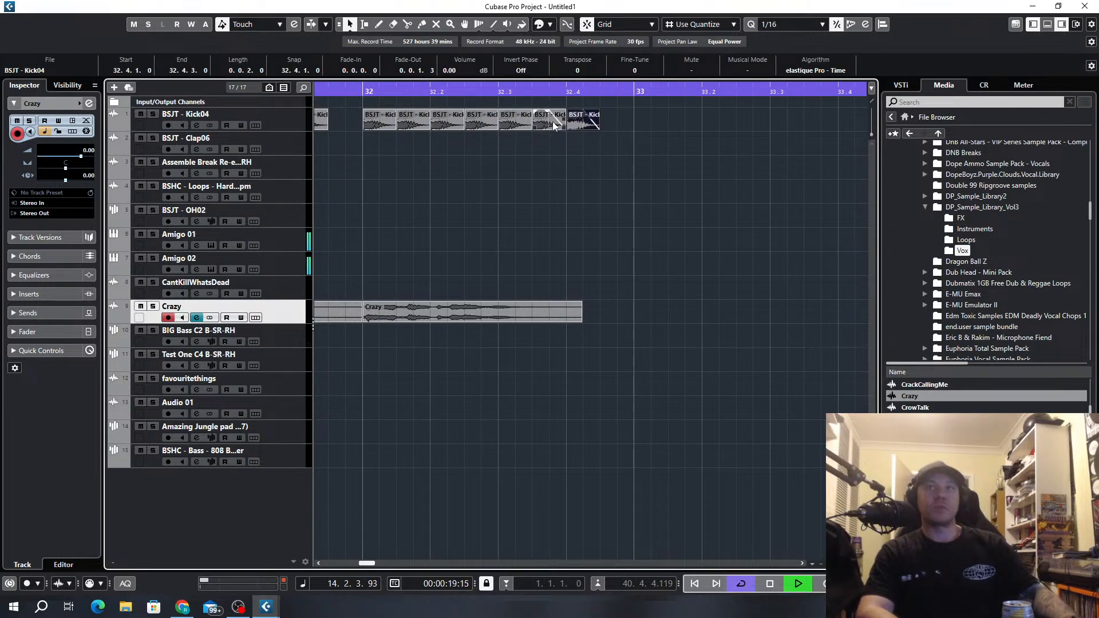
{"action": "left_click_drag", "start_coordinate": [657, 117], "coordinate": [592, 132]}
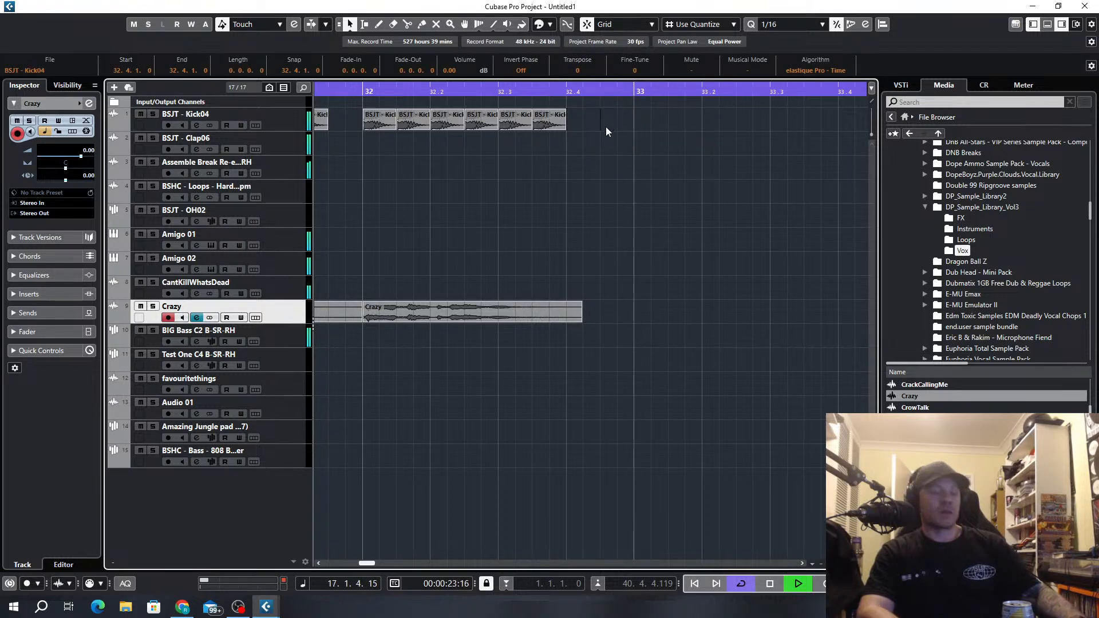
{"action": "key", "text": "ctrl+z"}
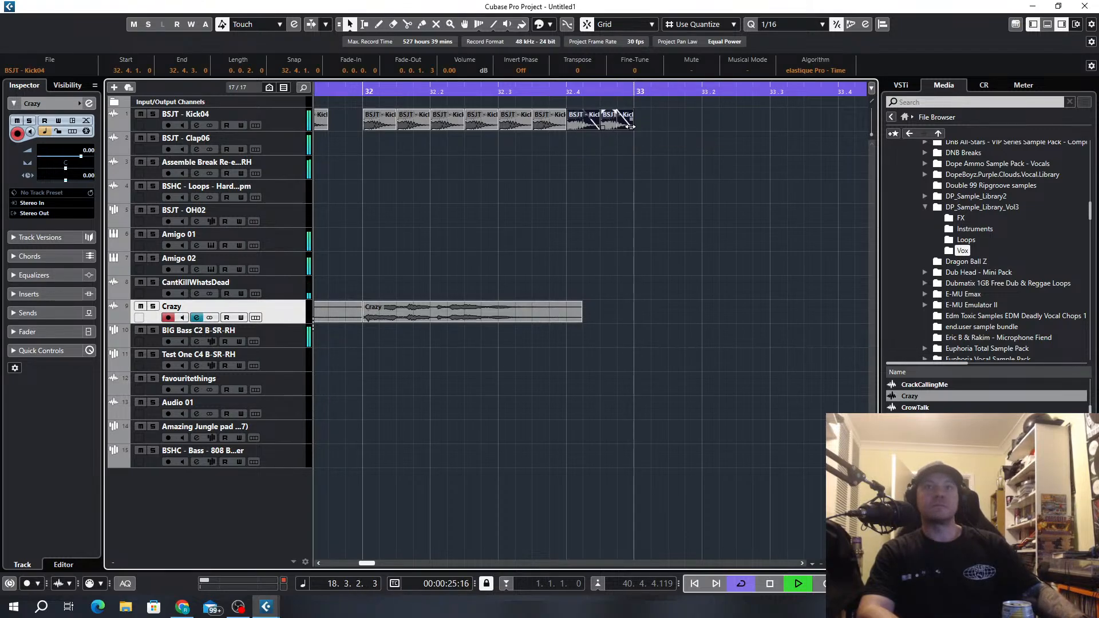
{"action": "left_click_drag", "start_coordinate": [631, 127], "coordinate": [566, 116]}
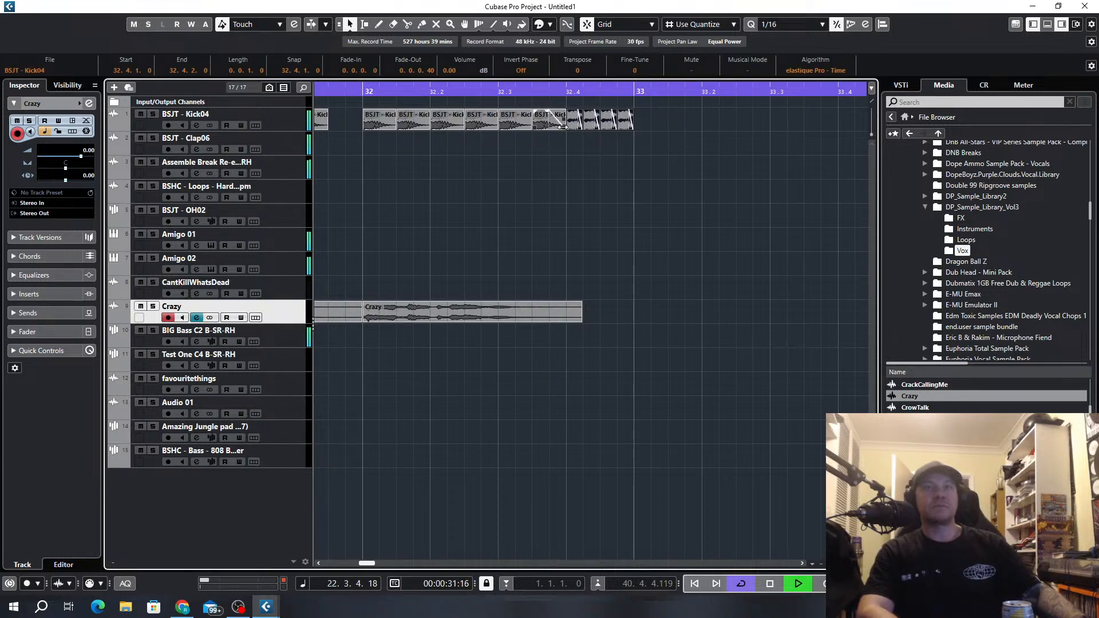
Replace the kicks on beat 3 of bar 32 with copies of the 1/16 kicks from 32.3.1.0.
{"action": "left_click_drag", "start_coordinate": [508, 102], "coordinate": [544, 127]}
{"action": "key", "text": "Delete"}
{"action": "left_click_drag", "start_coordinate": [672, 113], "coordinate": [505, 122]}
Listen to the kick roll transition and extend the BIG Bass C2 part starting at bar 25 to end at 33.1.1.0.
{"action": "scroll", "coordinate": [527, 192], "scroll_direction": "down", "scroll_amount": 10}
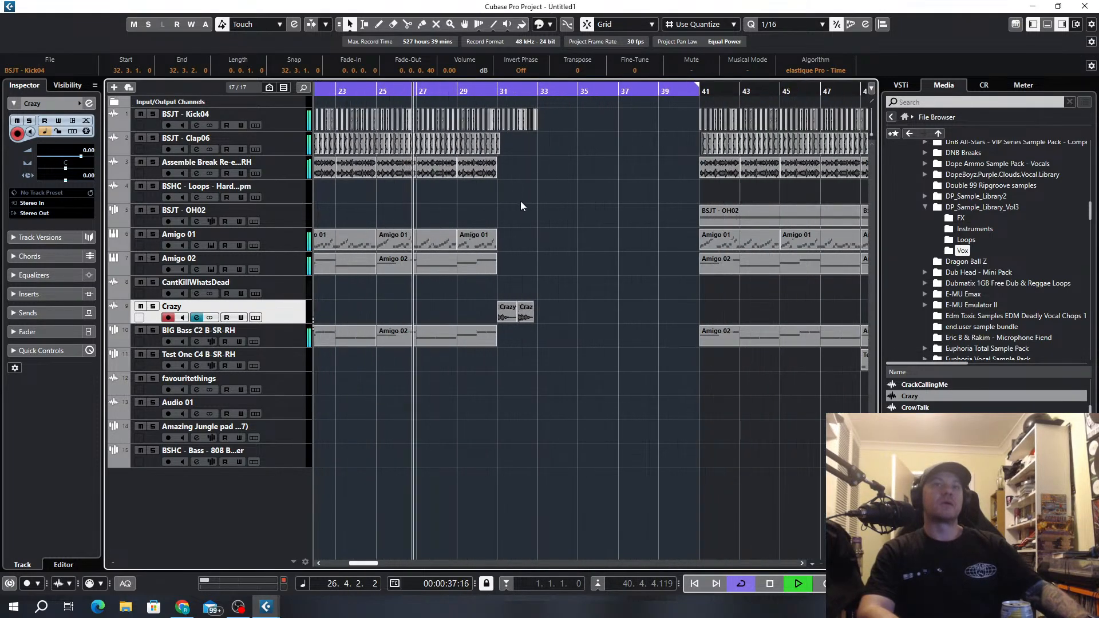
{"action": "scroll", "coordinate": [523, 209], "scroll_direction": "down", "scroll_amount": 1}
{"action": "scroll", "coordinate": [523, 208], "scroll_direction": "left", "scroll_amount": 2}
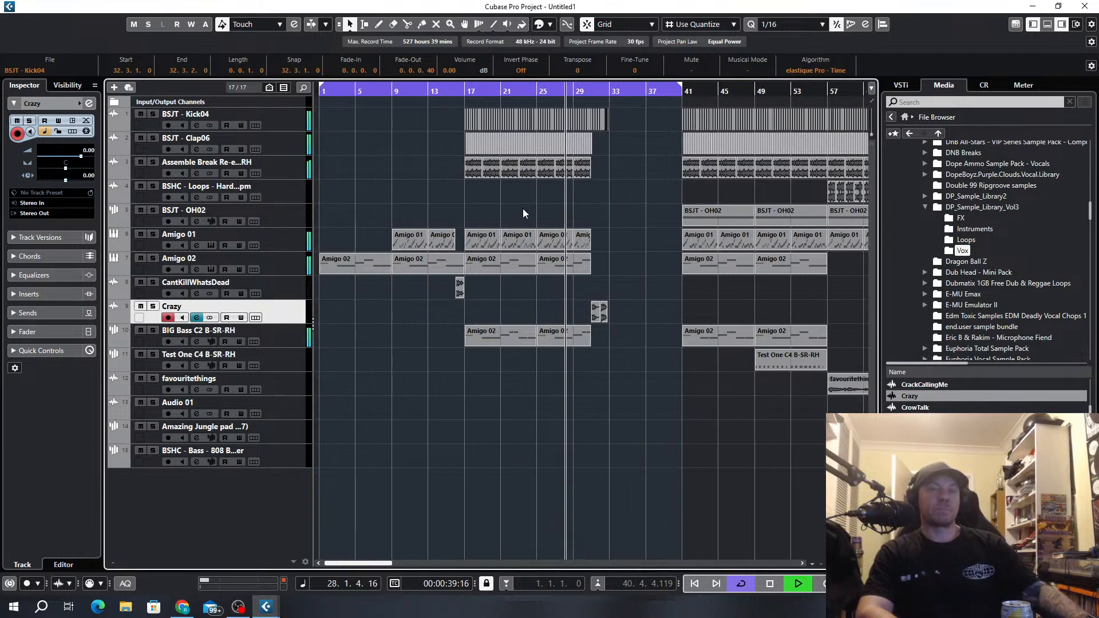
{"action": "scroll", "coordinate": [581, 234], "scroll_direction": "up", "scroll_amount": 2}
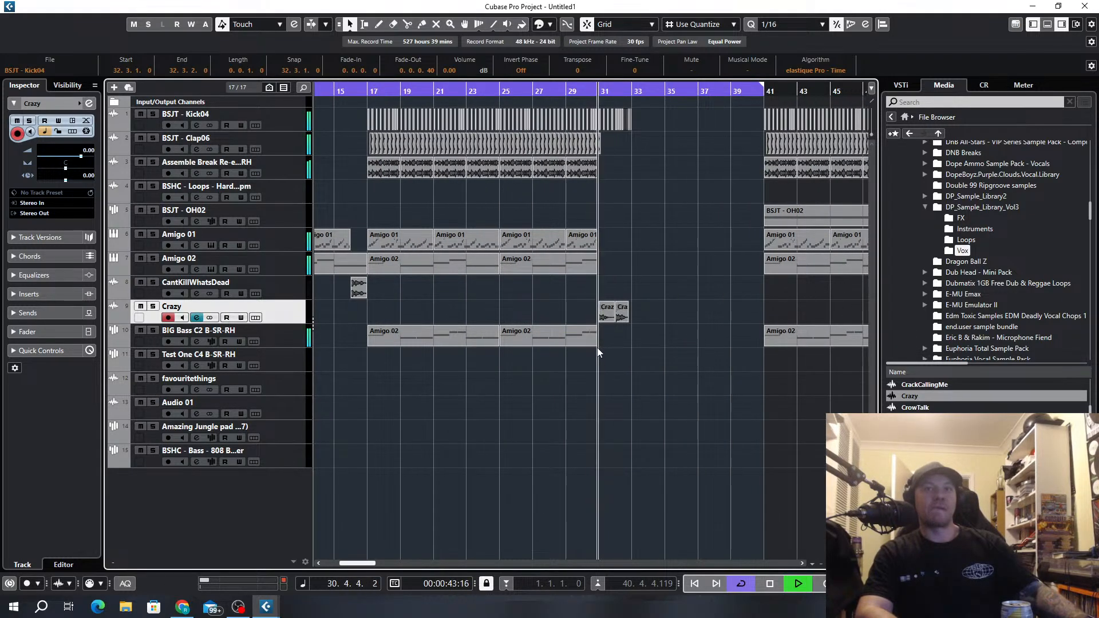
{"action": "left_click_drag", "start_coordinate": [598, 349], "coordinate": [634, 345]}
{"action": "scroll", "coordinate": [632, 345], "scroll_direction": "up", "scroll_amount": 3}
{"action": "scroll", "coordinate": [644, 358], "scroll_direction": "down", "scroll_amount": 5}
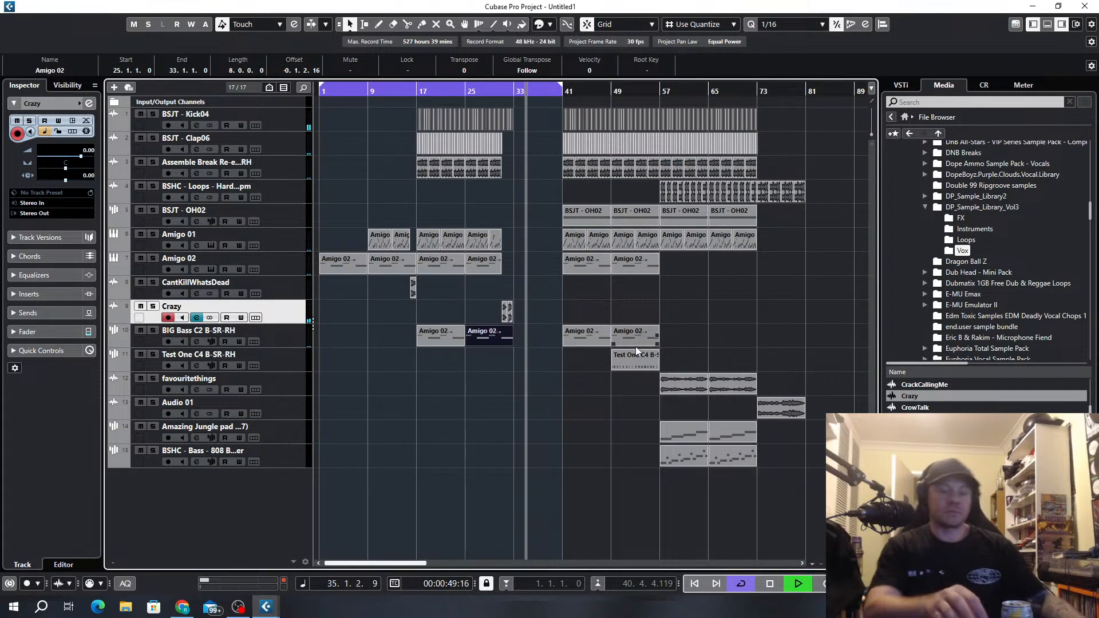
Play from the start and move all events from bar 41 onward to begin at bar 57, on a 1/1 grid.
{"action": "key", "text": "period"}
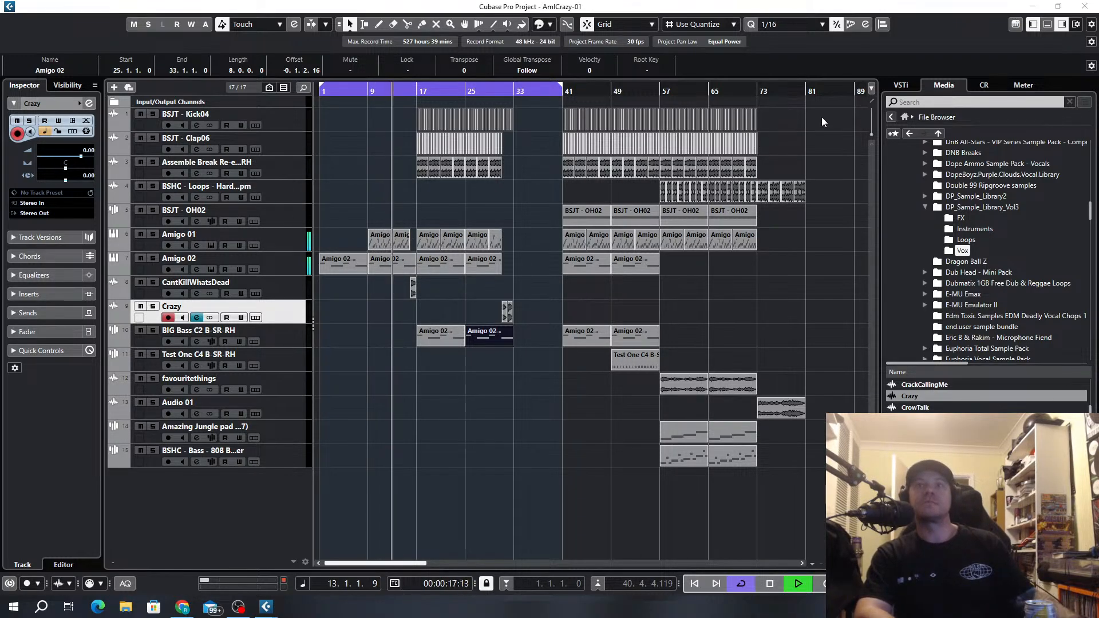
{"action": "left_click_drag", "start_coordinate": [834, 111], "coordinate": [541, 537]}
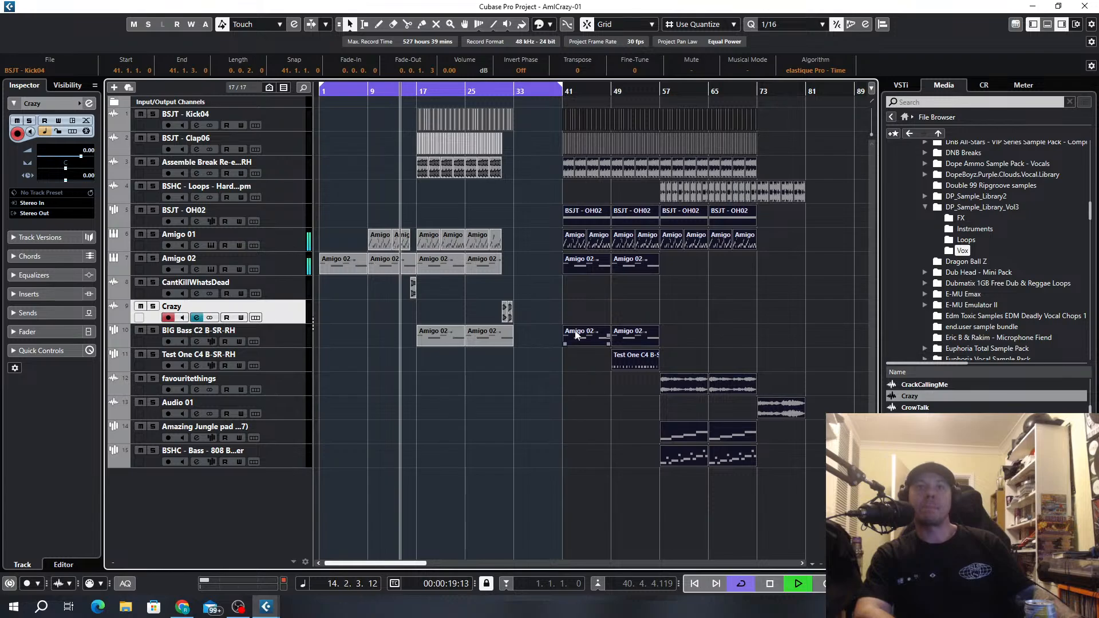
{"action": "left_click_drag", "start_coordinate": [583, 338], "coordinate": [670, 336]}
{"action": "left_click", "coordinate": [675, 338]}
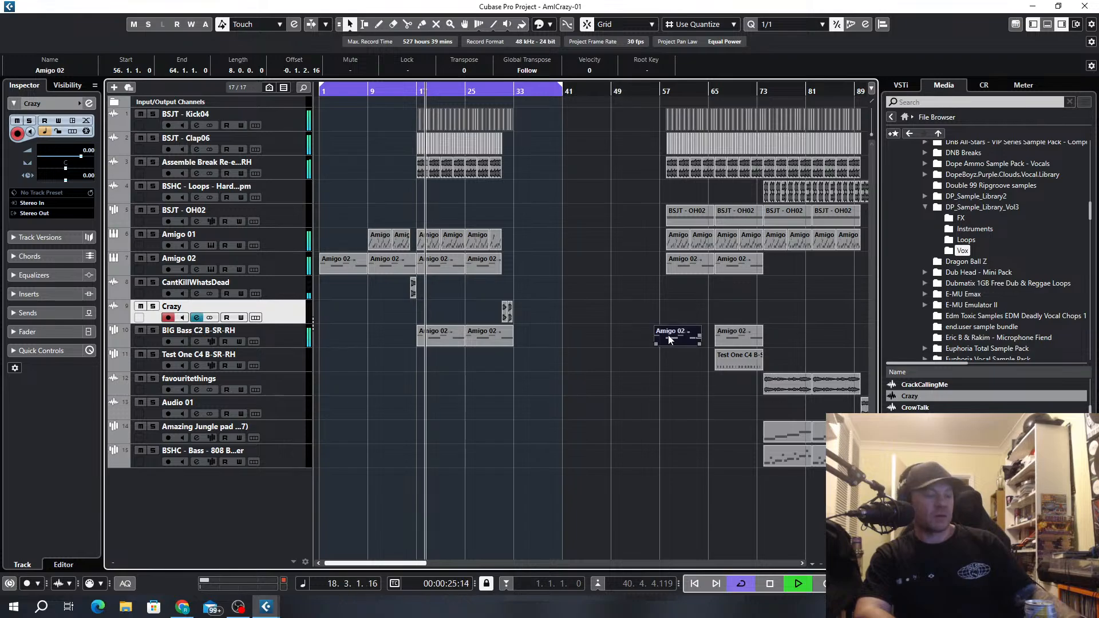
{"action": "key", "text": "ctrl+z"}
{"action": "key", "text": "g"}
{"action": "left_click_drag", "start_coordinate": [467, 102], "coordinate": [627, 555]}
{"action": "scroll", "coordinate": [481, 400], "scroll_direction": "up", "scroll_amount": 4}
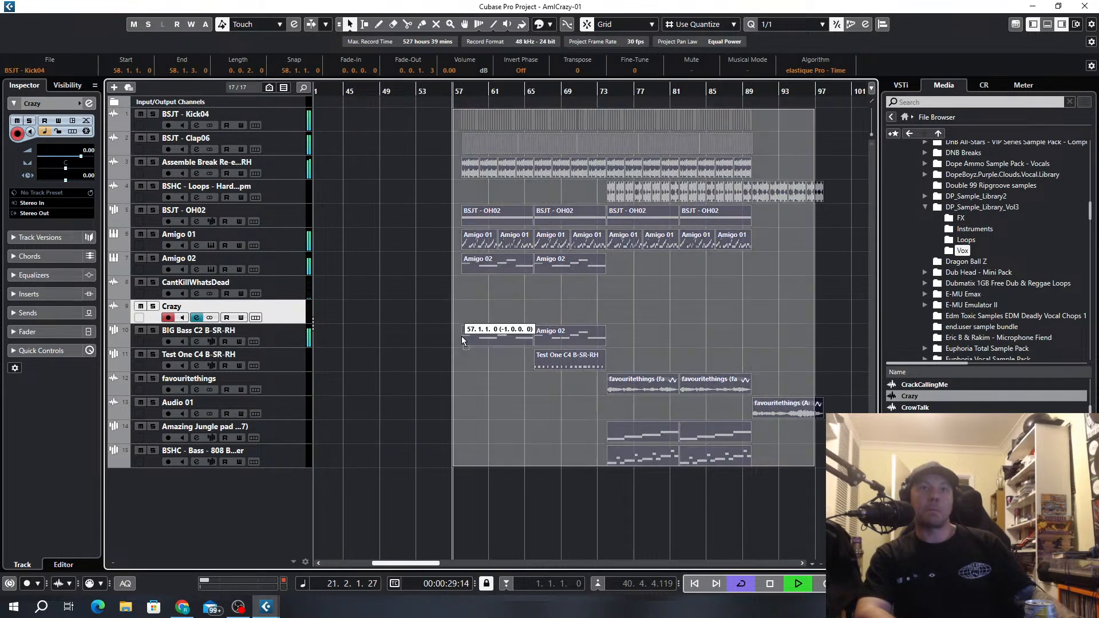
{"action": "left_click", "coordinate": [446, 410]}
{"action": "scroll", "coordinate": [474, 423], "scroll_direction": "down", "scroll_amount": 3}
{"action": "scroll", "coordinate": [474, 427], "scroll_direction": "up", "scroll_amount": 3}
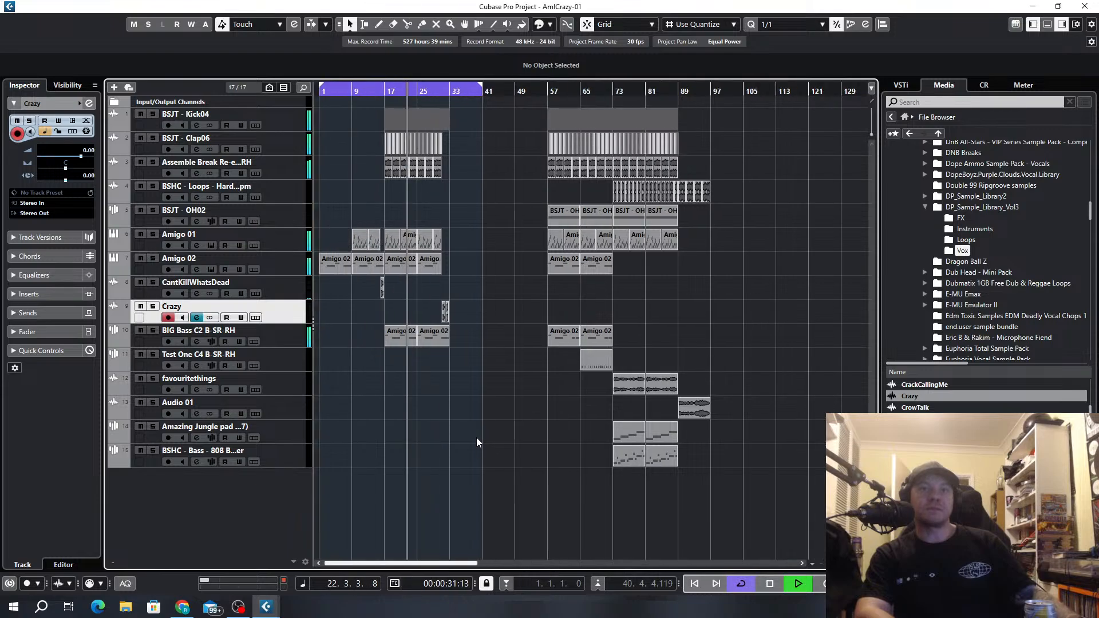
Copy the jungle pad, 808 bass and favouritethings events from bar 73 to bar 33, and extend the cycle range to bar 49.
{"action": "left_click_drag", "start_coordinate": [653, 424], "coordinate": [777, 471]}
{"action": "left_click_drag", "start_coordinate": [696, 458], "coordinate": [452, 451]}
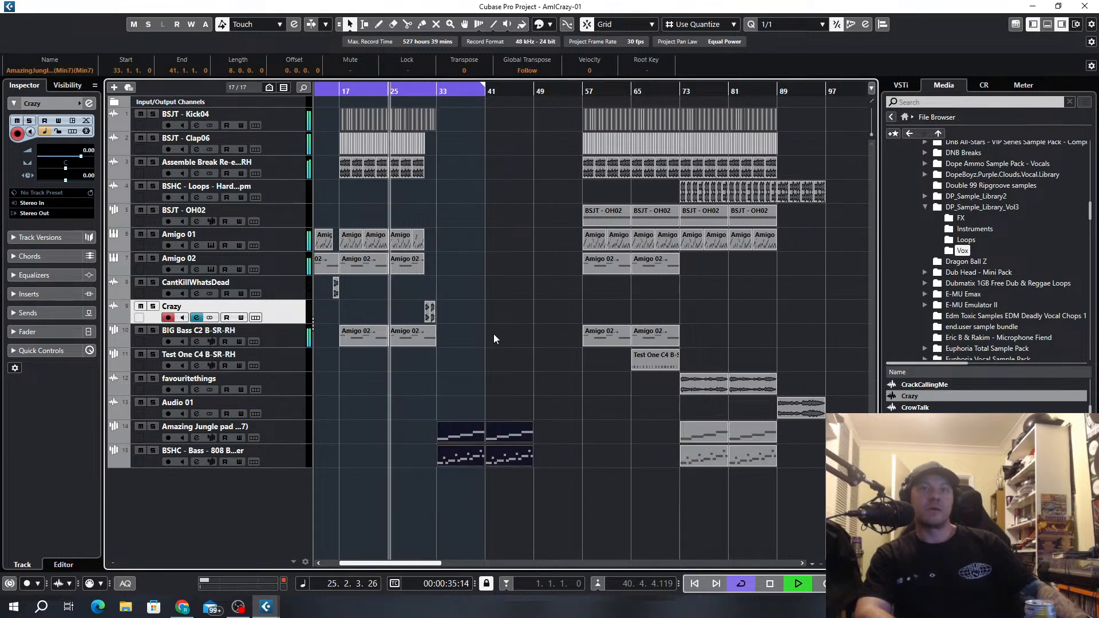
{"action": "left_click_drag", "start_coordinate": [648, 388], "coordinate": [458, 377]}
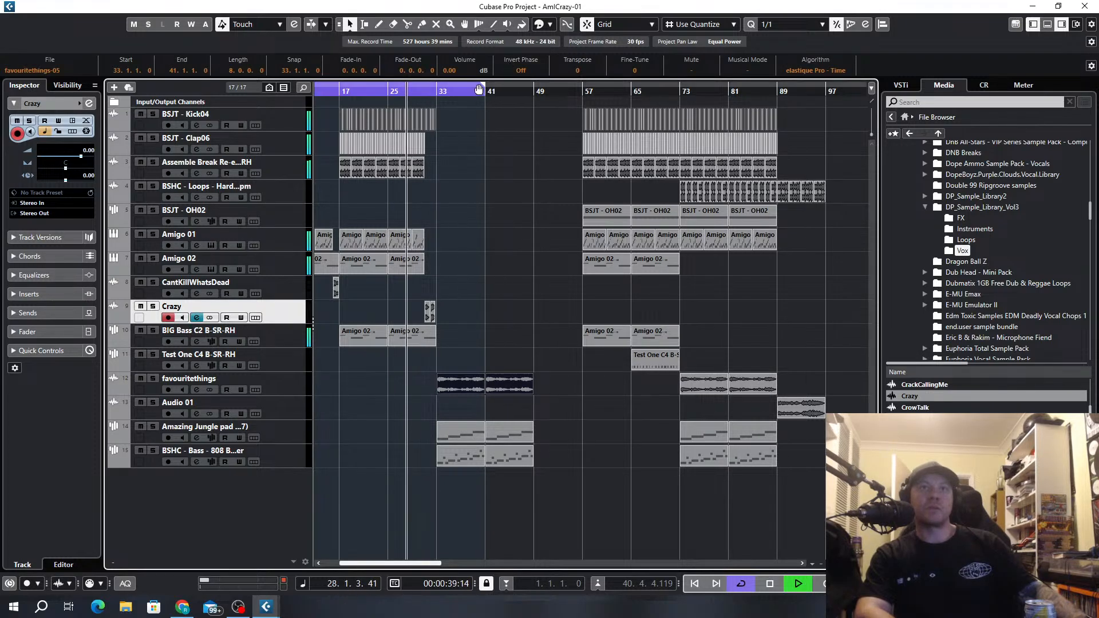
{"action": "left_click_drag", "start_coordinate": [490, 90], "coordinate": [536, 90]}
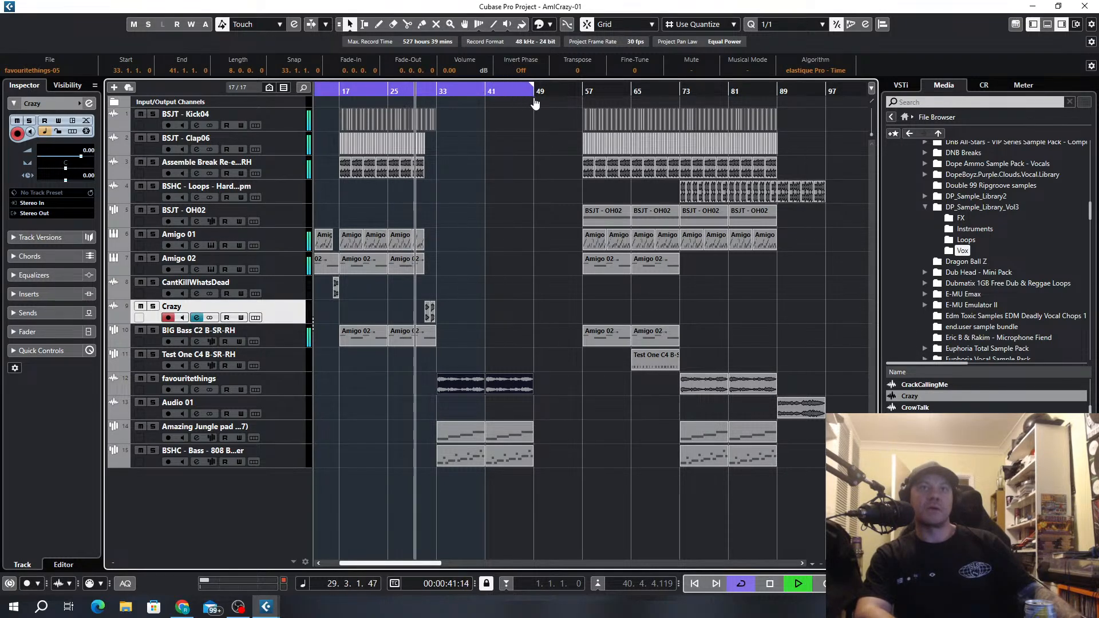
Copy the kick, clap, break, hardcore loop, OH02 and Amigo 01 events starting at bar 73 to bar 33.
{"action": "scroll", "coordinate": [757, 142], "scroll_direction": "up", "scroll_amount": 2}
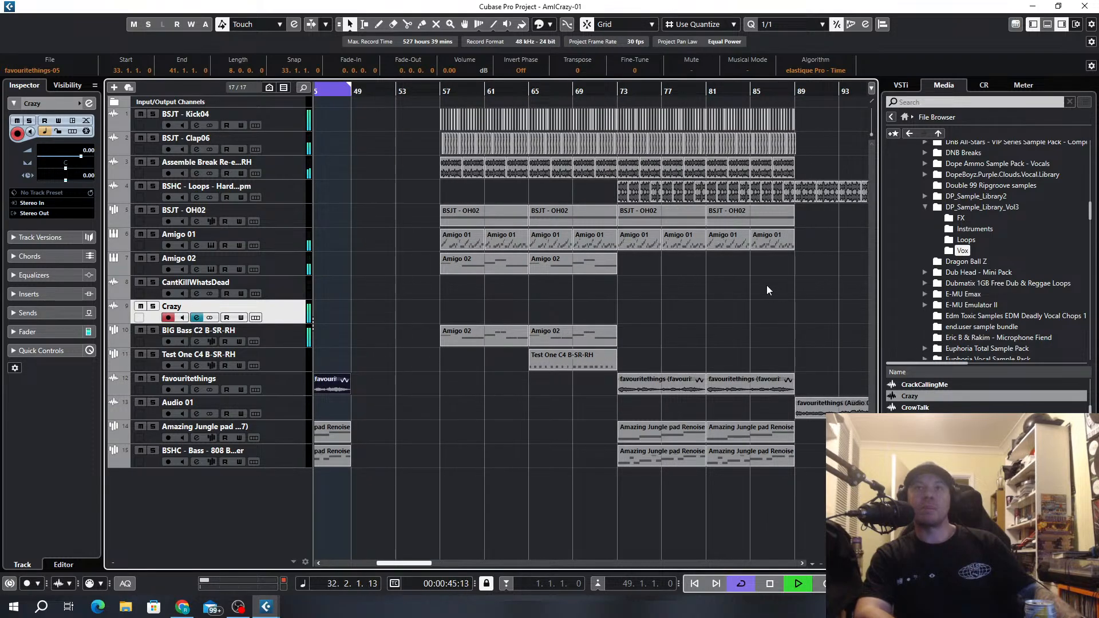
{"action": "left_click_drag", "start_coordinate": [795, 303], "coordinate": [619, 87]}
{"action": "scroll", "coordinate": [633, 130], "scroll_direction": "up", "scroll_amount": 3}
{"action": "scroll", "coordinate": [595, 146], "scroll_direction": "up", "scroll_amount": 3}
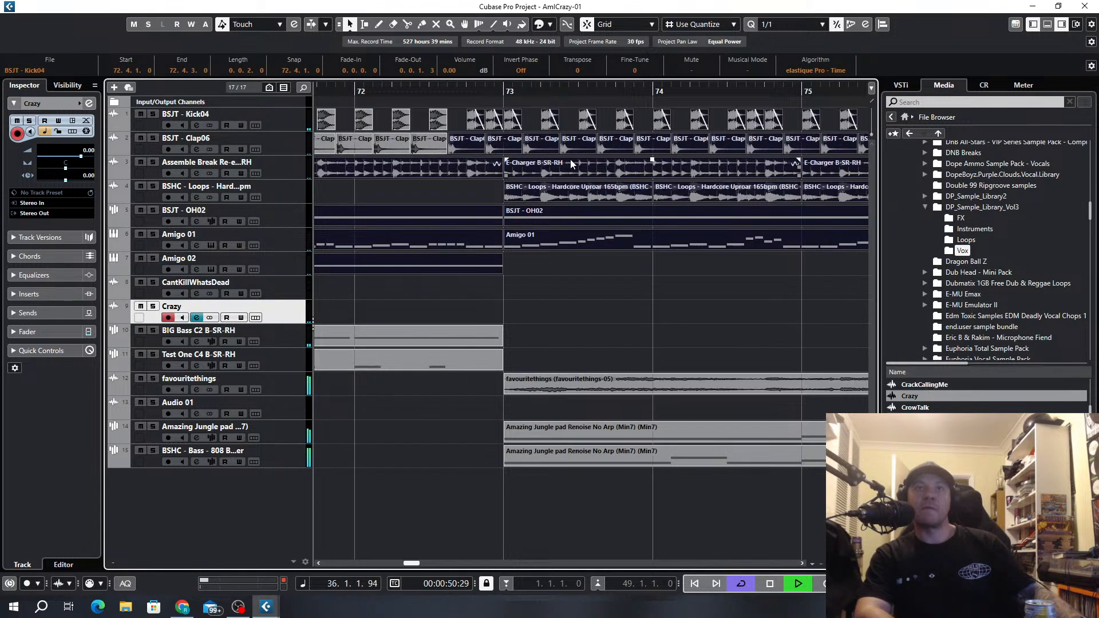
{"action": "left_click", "coordinate": [481, 244], "text": "shift"}
{"action": "left_click", "coordinate": [482, 263], "text": "shift"}
{"action": "left_click", "coordinate": [481, 221], "text": "shift"}
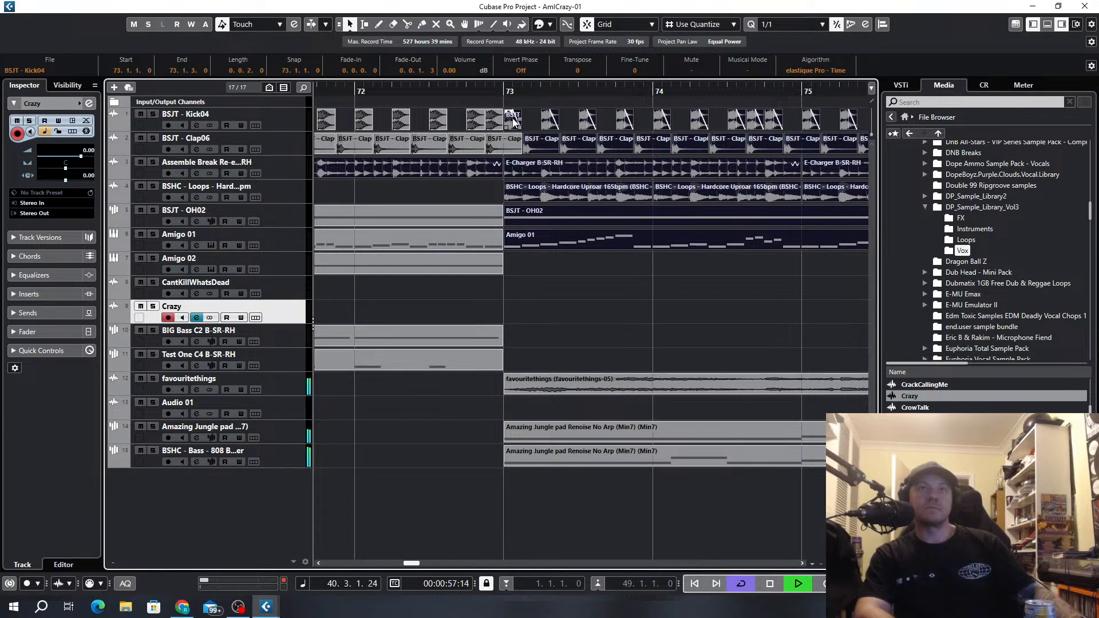
{"action": "left_click", "coordinate": [472, 165], "text": "shift"}
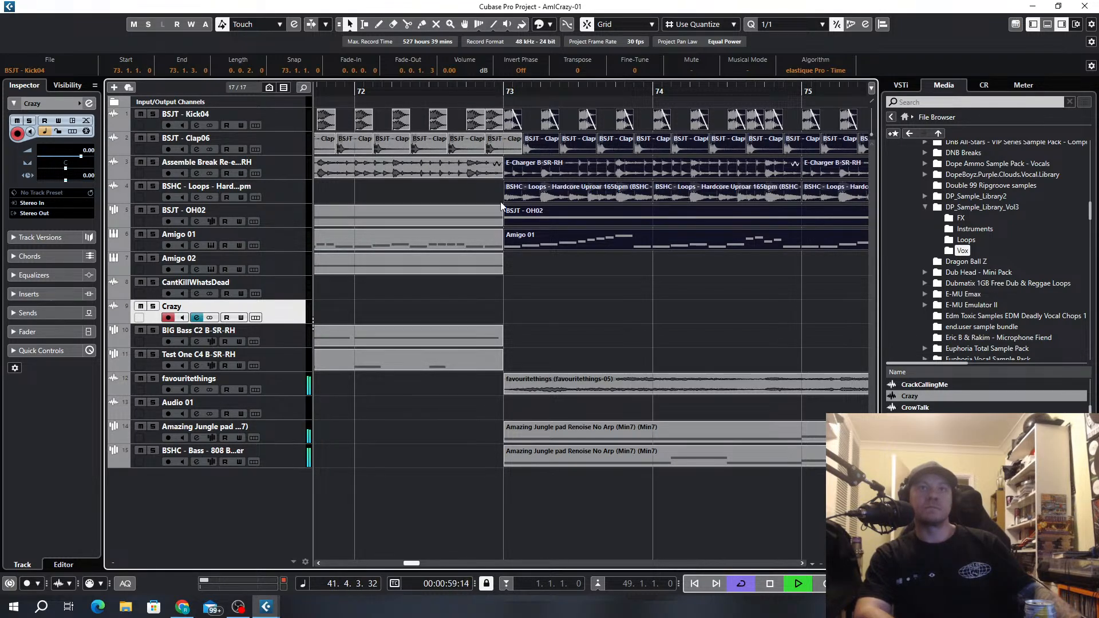
{"action": "scroll", "coordinate": [500, 201], "scroll_direction": "down", "scroll_amount": 6}
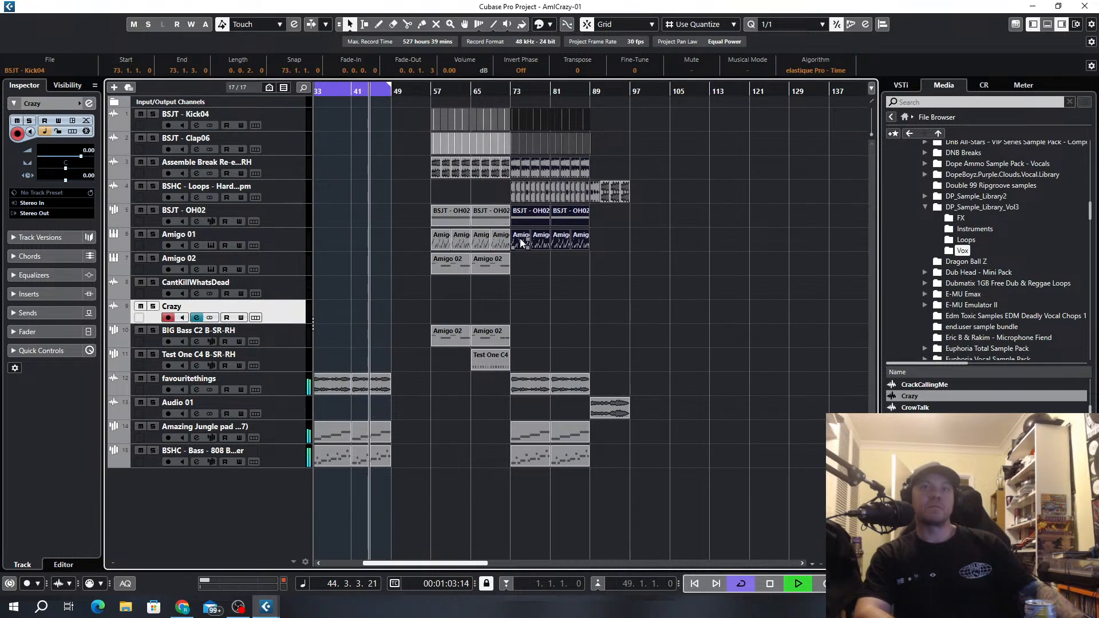
{"action": "left_click_drag", "start_coordinate": [519, 238], "coordinate": [383, 241]}
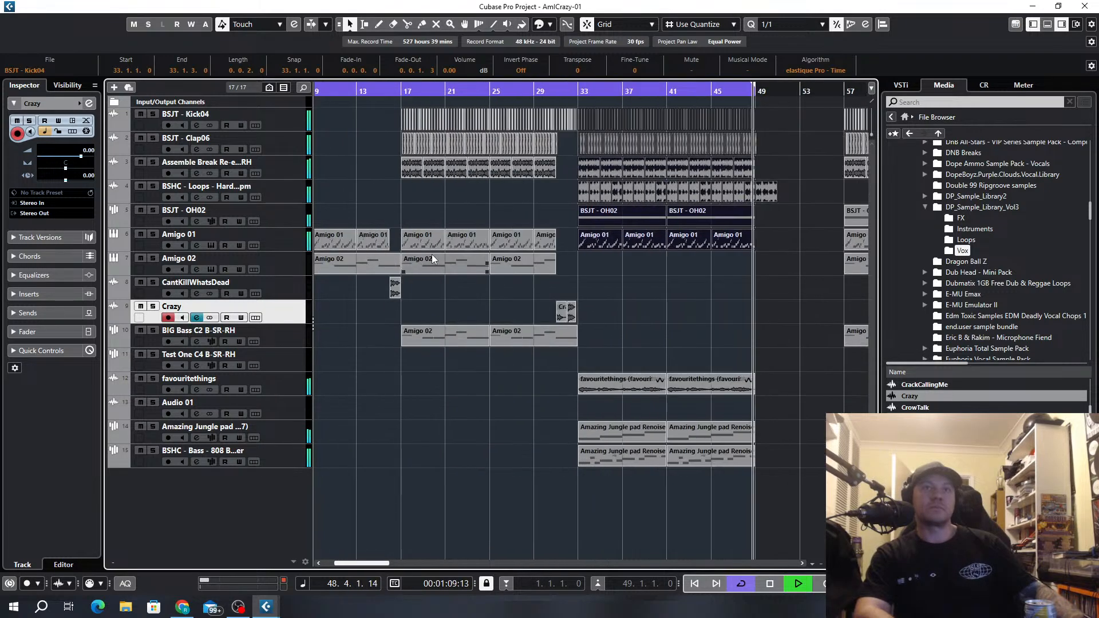
Delete the first favouritethings event, spanning bars 33 to 41.
{"action": "scroll", "coordinate": [561, 204], "scroll_direction": "up", "scroll_amount": 4}
{"action": "scroll", "coordinate": [664, 269], "scroll_direction": "right", "scroll_amount": 2}
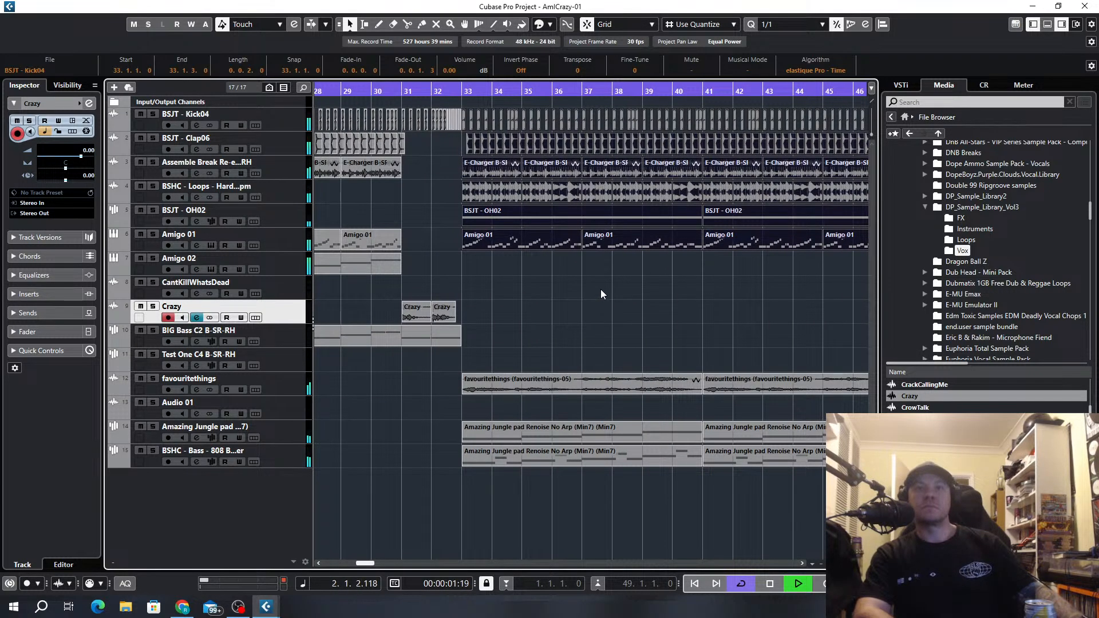
{"action": "scroll", "coordinate": [601, 292], "scroll_direction": "down", "scroll_amount": 3}
{"action": "left_click", "coordinate": [596, 389]}
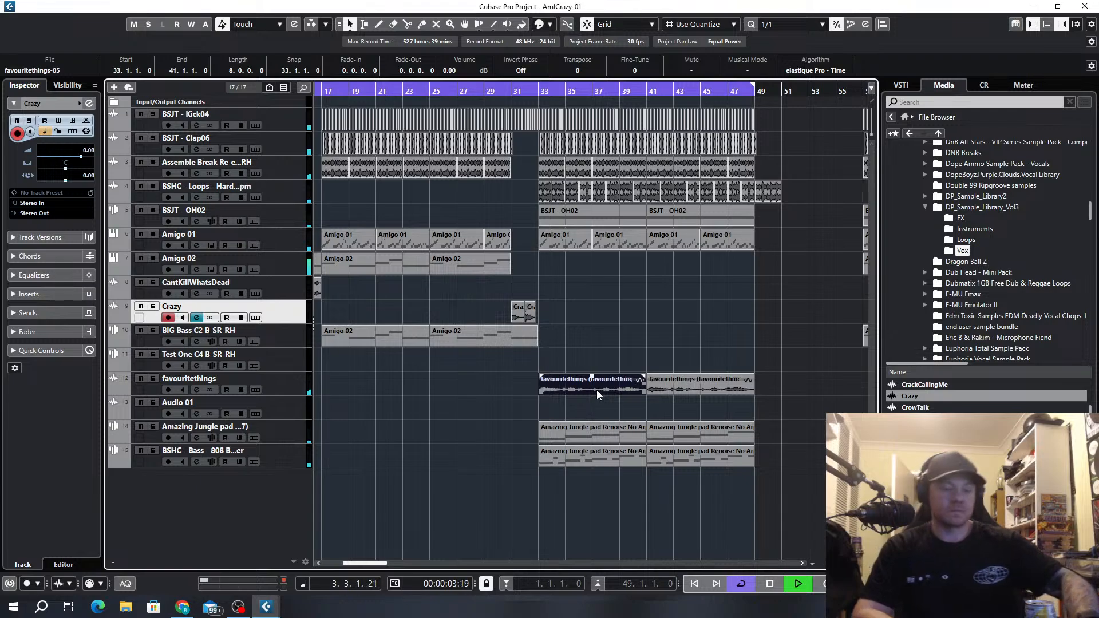
{"action": "key", "text": "Delete"}
Delete the kick, clap, break, hardcore loop, OH02 and Amigo 01 events between bars 33 and 41.
{"action": "scroll", "coordinate": [548, 145], "scroll_direction": "up", "scroll_amount": 4}
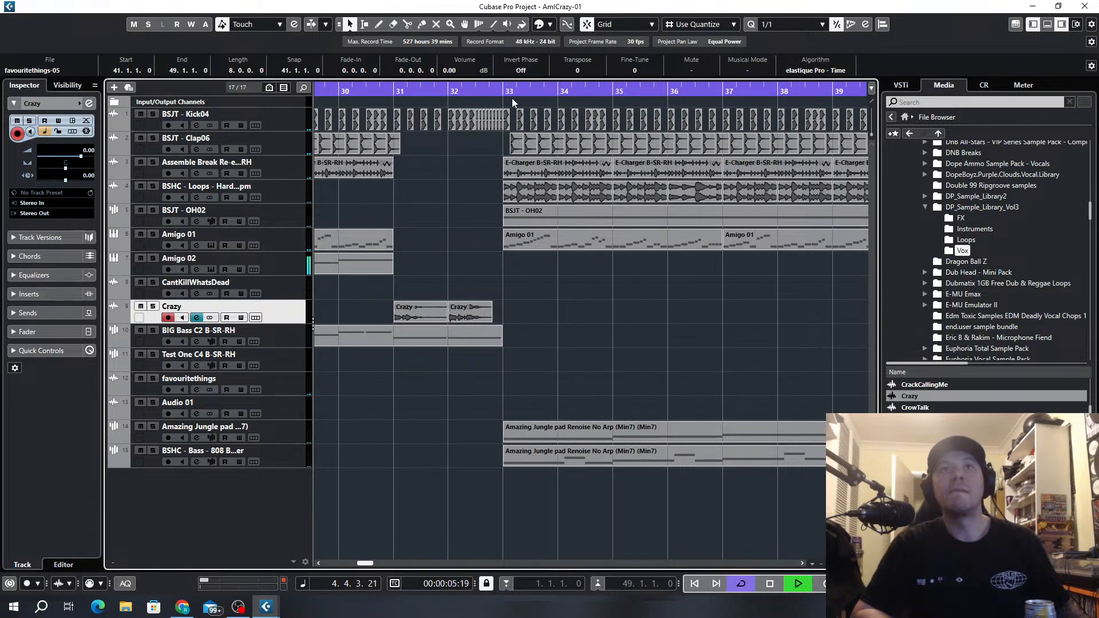
{"action": "left_click_drag", "start_coordinate": [507, 98], "coordinate": [826, 288]}
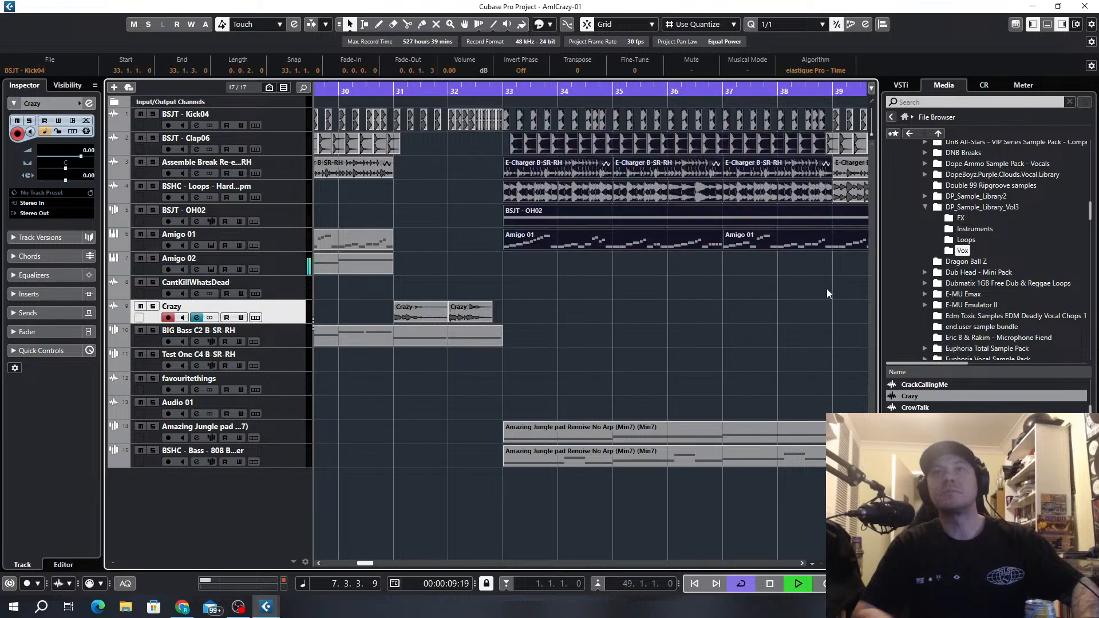
{"action": "key", "text": "Delete"}
{"action": "scroll", "coordinate": [668, 283], "scroll_direction": "down", "scroll_amount": 3}
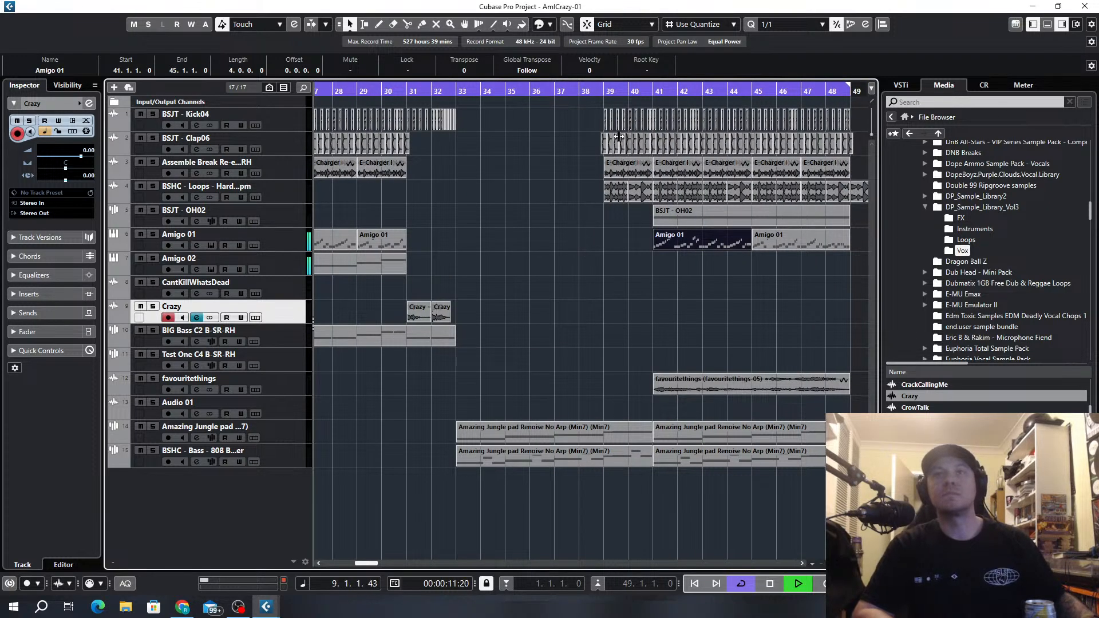
{"action": "left_click_drag", "start_coordinate": [593, 97], "coordinate": [648, 236]}
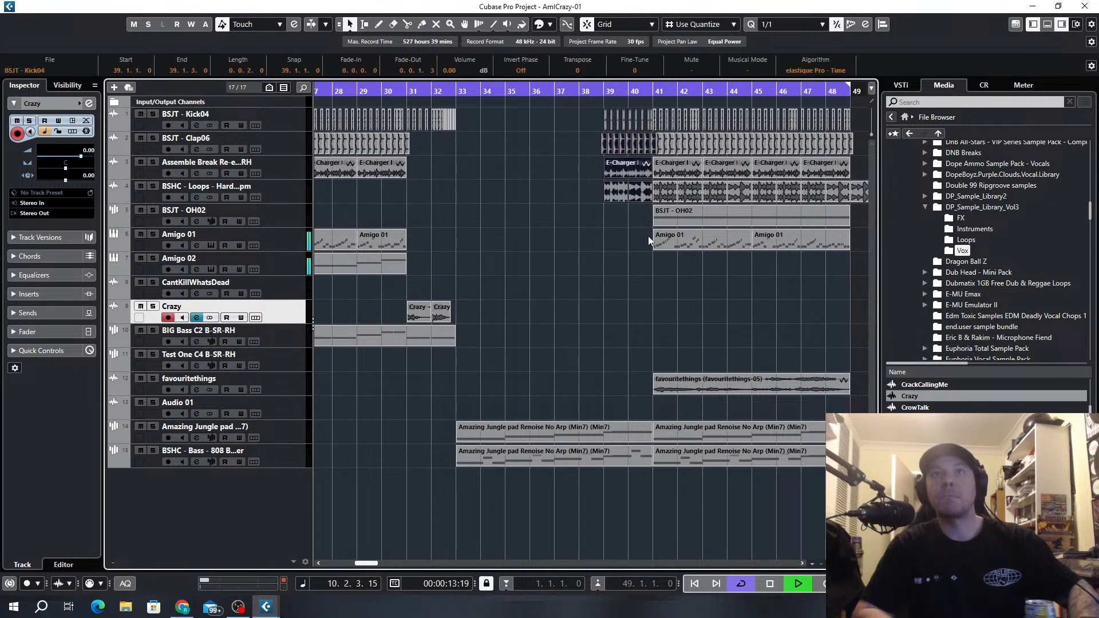
{"action": "key", "text": "Delete"}
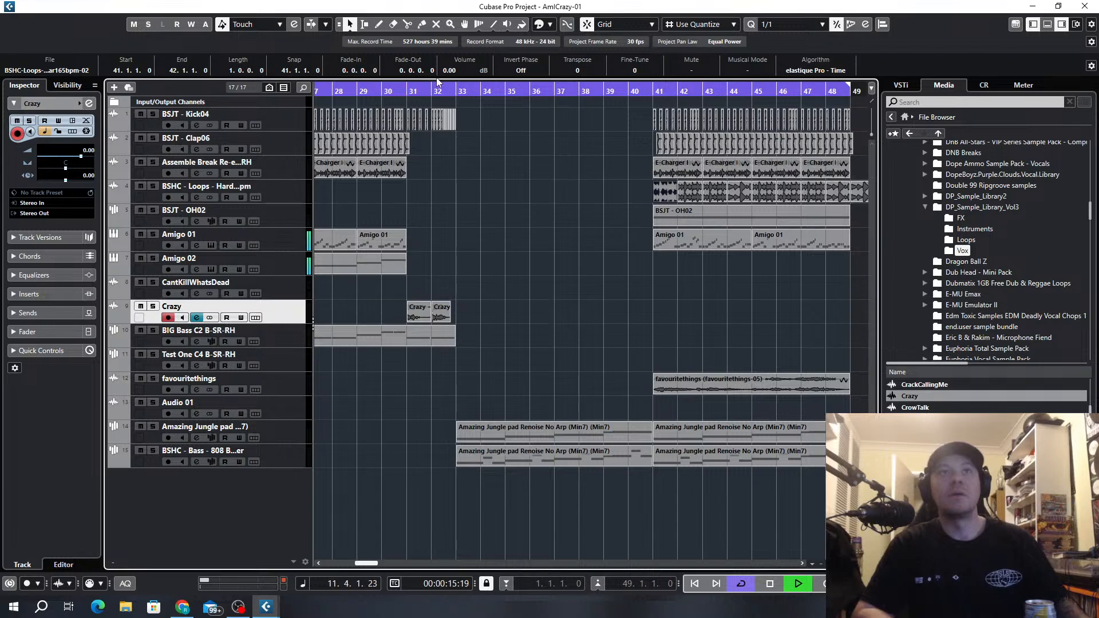
Try deleting the BSHC bass part at bars 33 to 41, and undo the deletion.
{"action": "left_click", "coordinate": [538, 458]}
{"action": "key", "text": "Delete"}
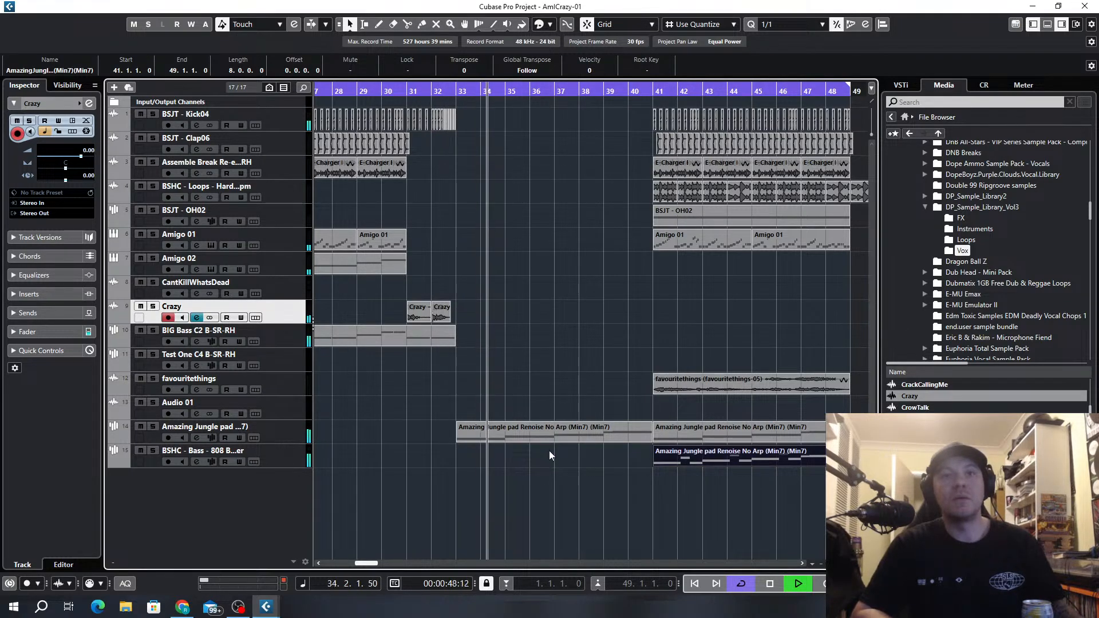
{"action": "key", "text": "ctrl+z"}
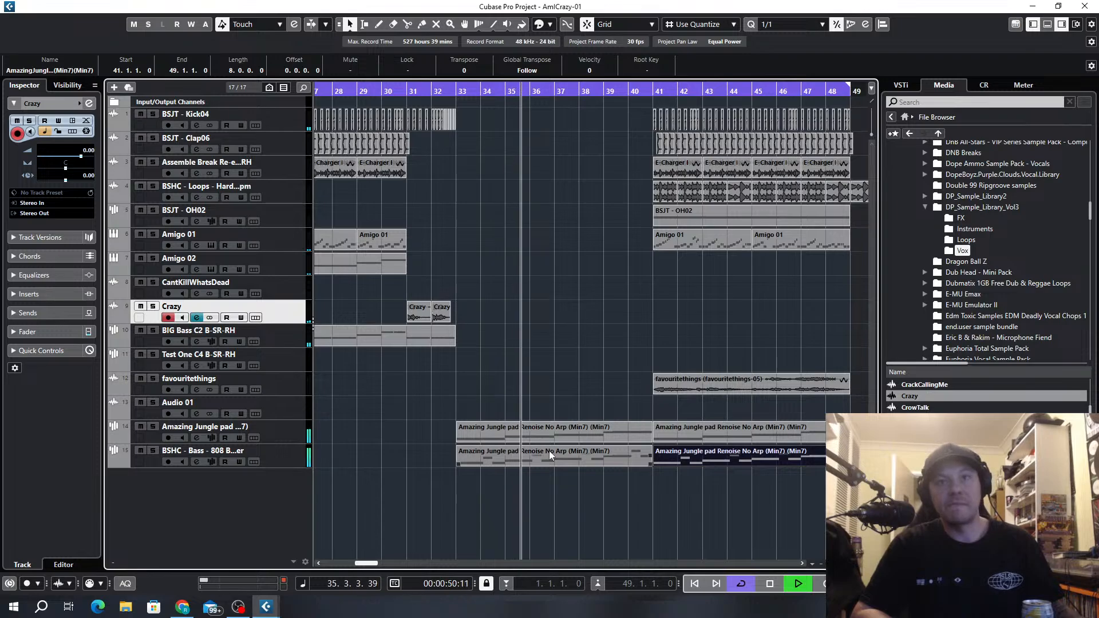
Listen to the section from bar 33, stop playback and open the favouritethings event at bar 41 in the Sample Editor.
{"action": "key", "text": "g"}
{"action": "key", "text": "g"}
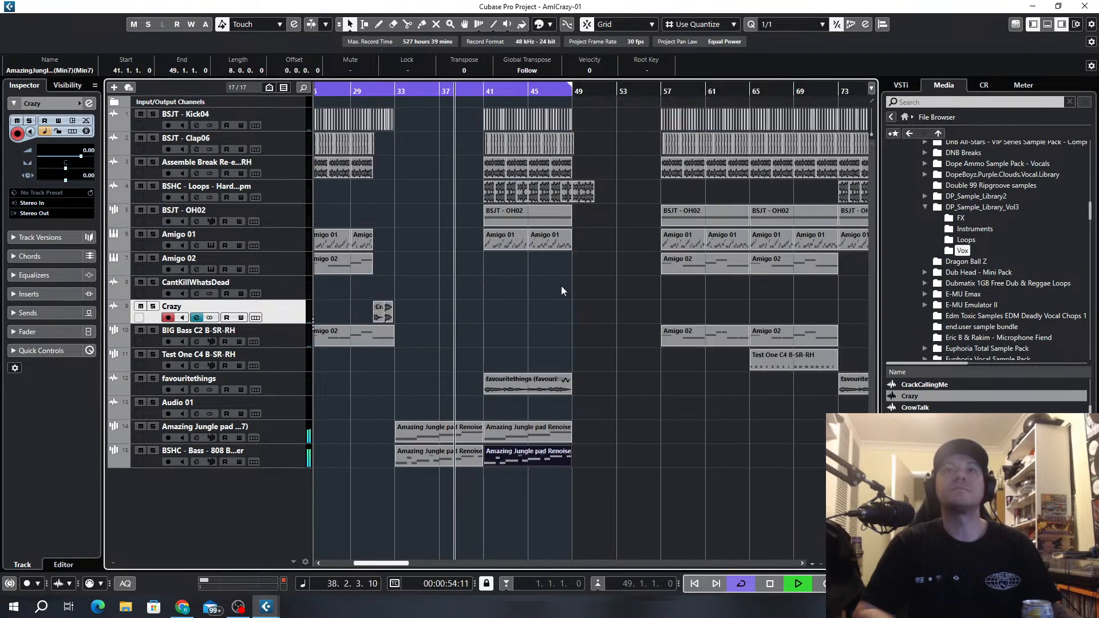
{"action": "scroll", "coordinate": [561, 286], "scroll_direction": "right", "scroll_amount": 2}
{"action": "scroll", "coordinate": [512, 264], "scroll_direction": "down", "scroll_amount": 2}
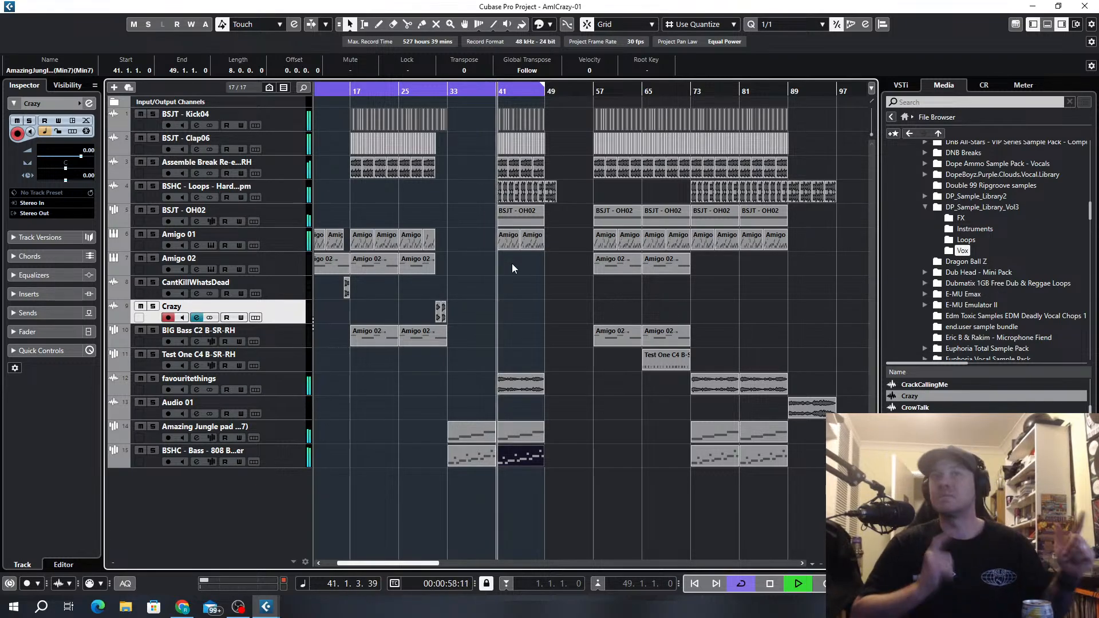
{"action": "scroll", "coordinate": [499, 391], "scroll_direction": "up", "scroll_amount": 5}
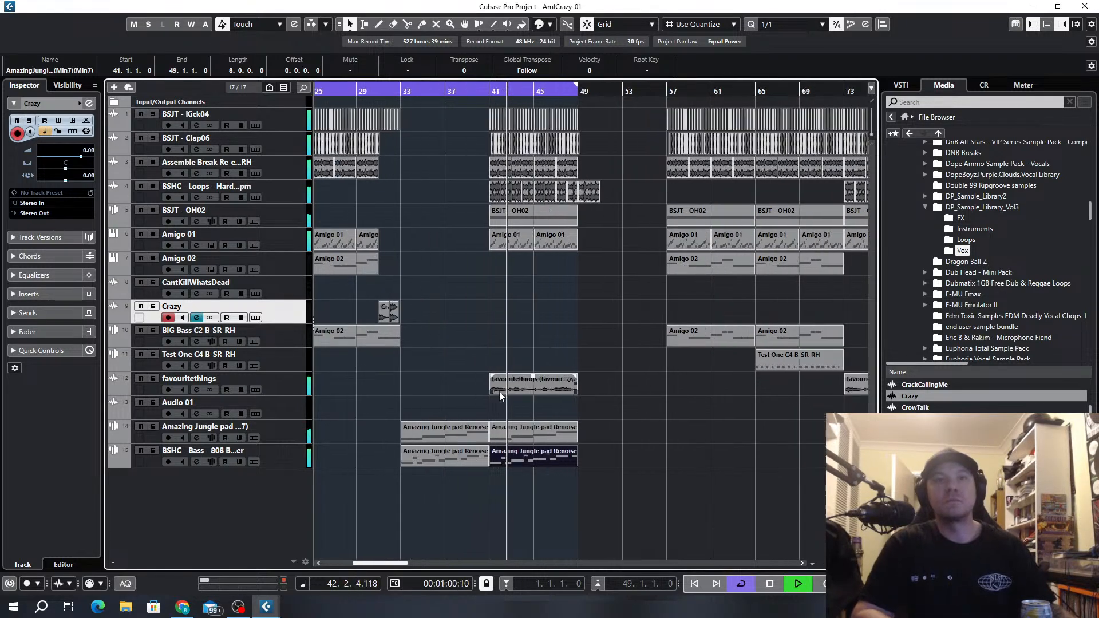
{"action": "left_click", "coordinate": [510, 380]}
{"action": "key", "text": "space"}
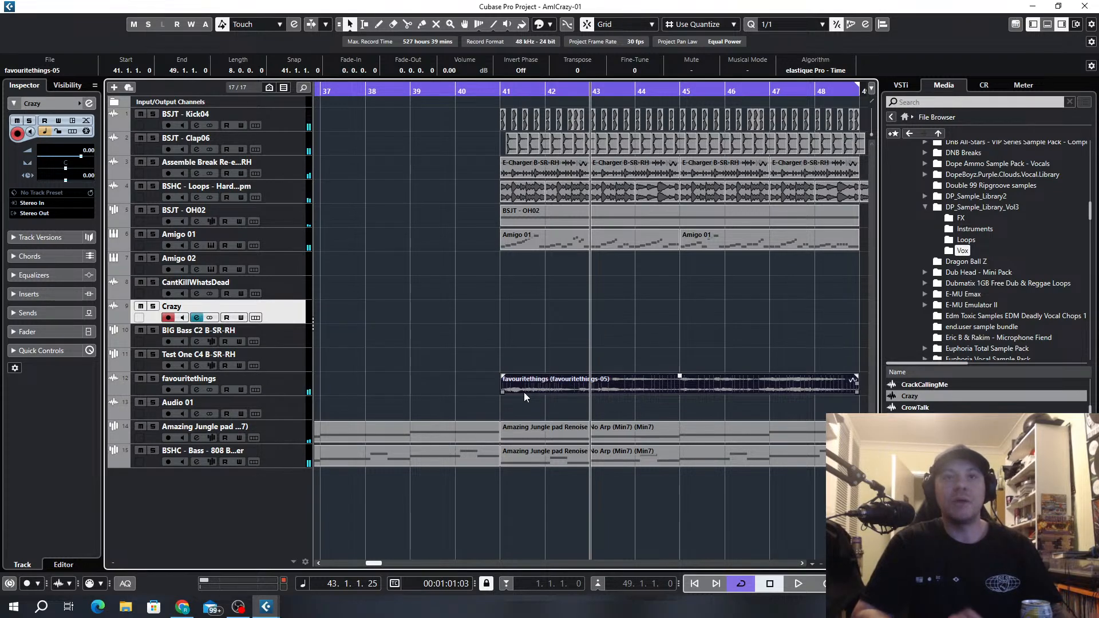
{"action": "double_click", "coordinate": [555, 384]}
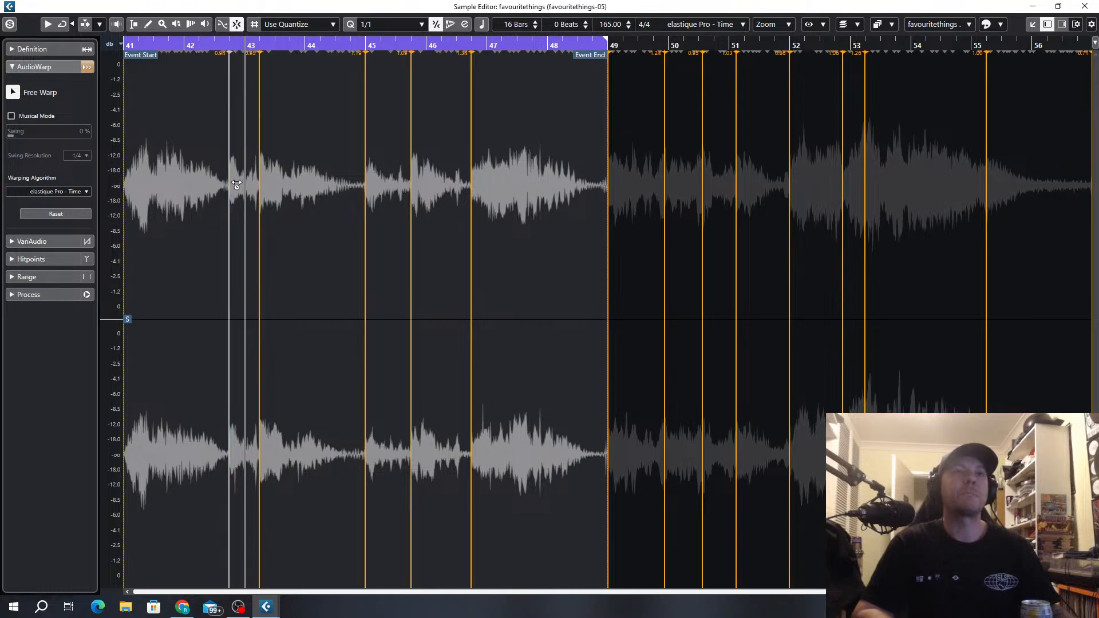
Try moving the warp marker before bar 43 earlier and adding one early in bar 41, and undo both warp edits.
{"action": "left_click_drag", "start_coordinate": [232, 187], "coordinate": [221, 186]}
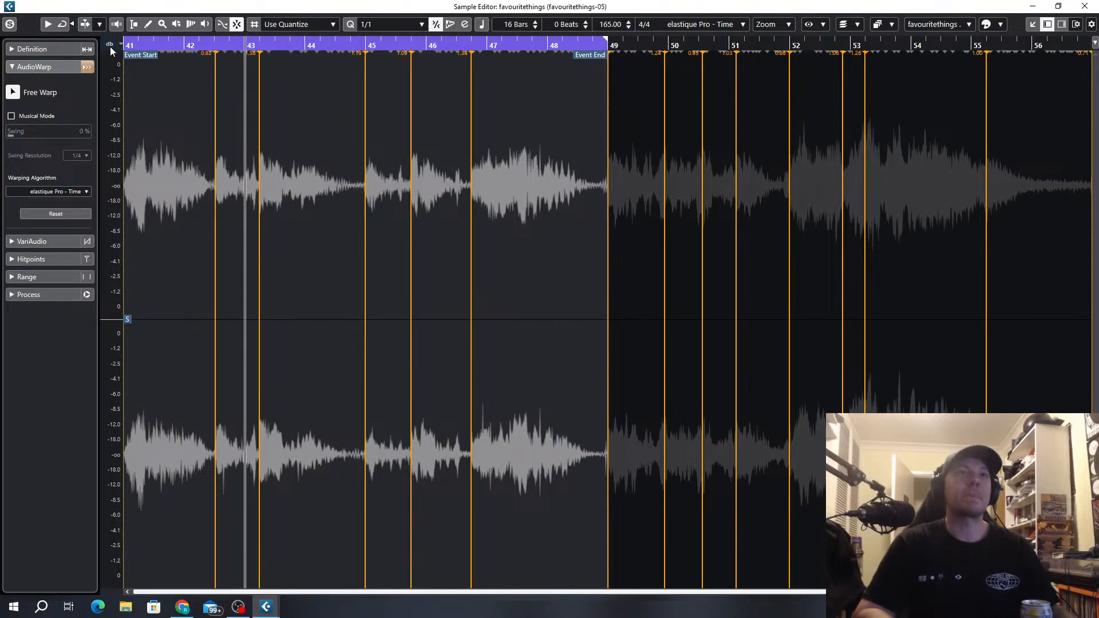
{"action": "left_click", "coordinate": [126, 45]}
{"action": "key", "text": "space"}
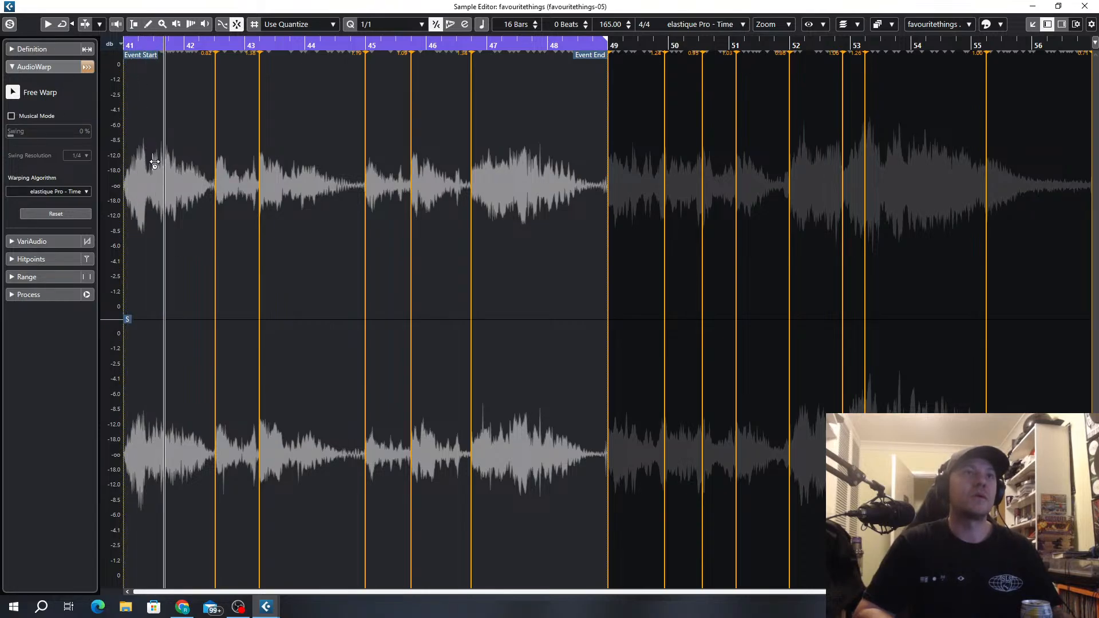
{"action": "left_click_drag", "start_coordinate": [150, 158], "coordinate": [150, 158]}
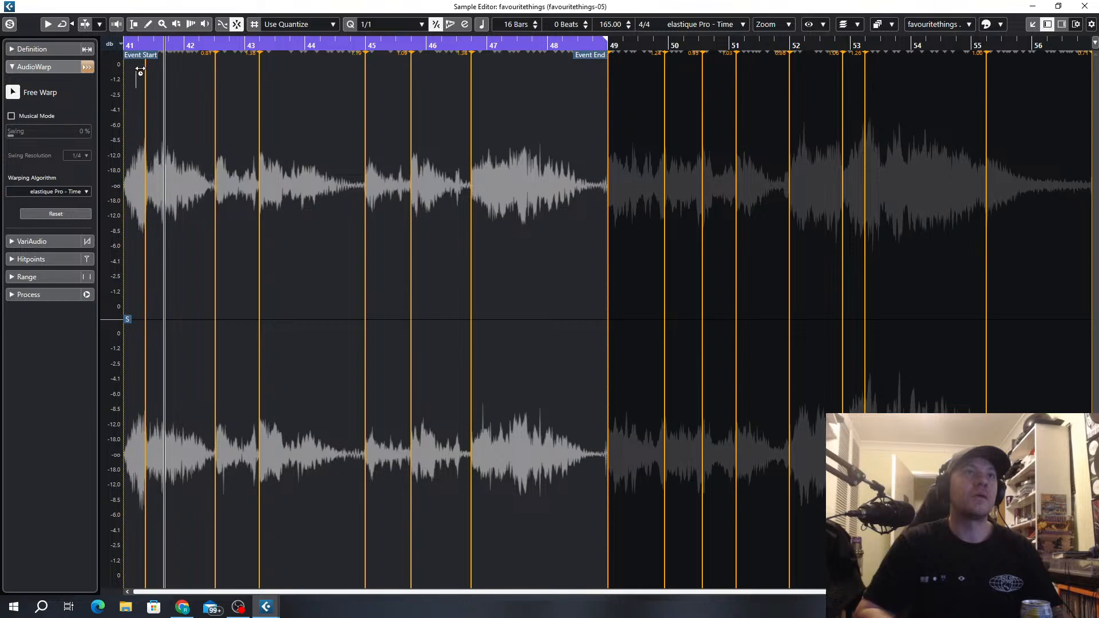
{"action": "left_click", "coordinate": [137, 46]}
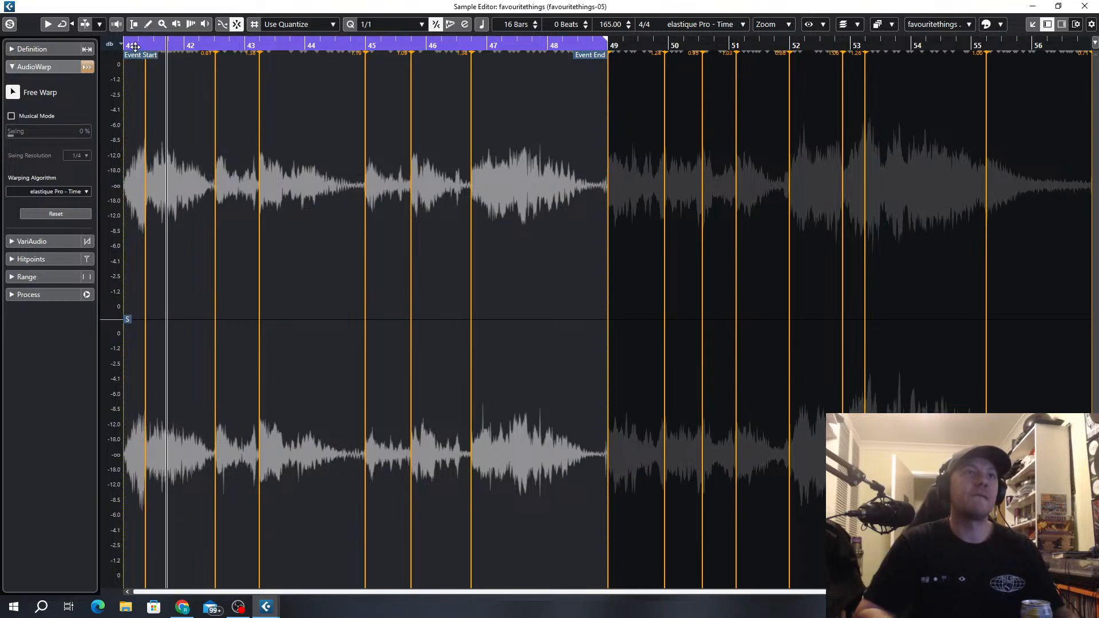
{"action": "key", "text": "ctrl+z"}
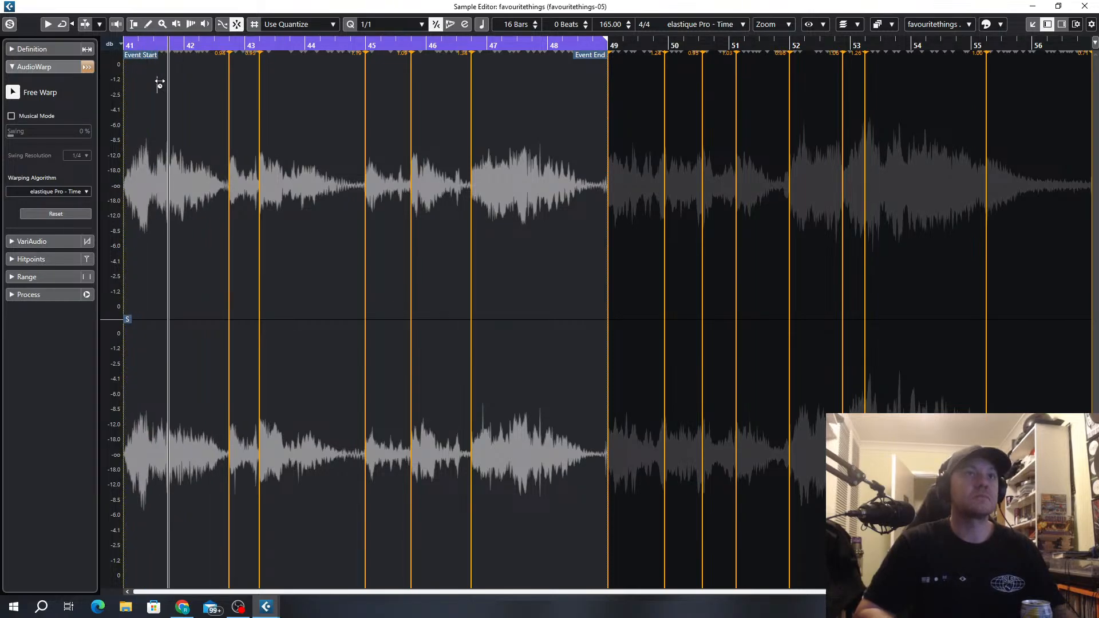
Play the sample from bar 41 and add a warp marker that pulls the early transient in bar 41 slightly forward in time.
{"action": "left_click_drag", "start_coordinate": [126, 44], "coordinate": [126, 47]}
{"action": "key", "text": "space"}
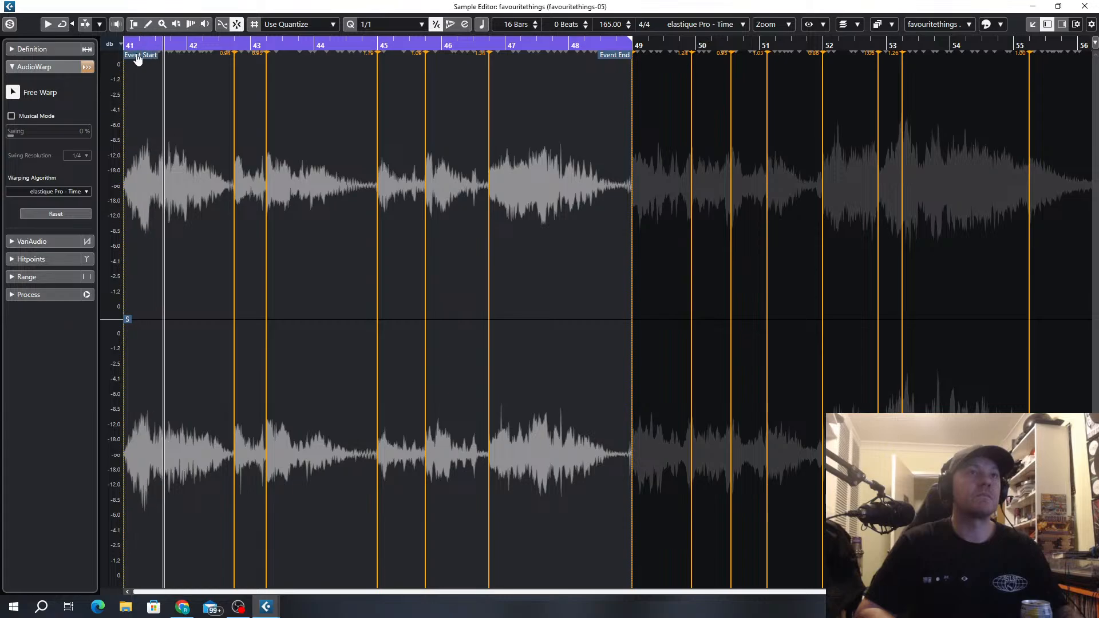
{"action": "key", "text": "space"}
{"action": "left_click_drag", "start_coordinate": [155, 162], "coordinate": [146, 163]}
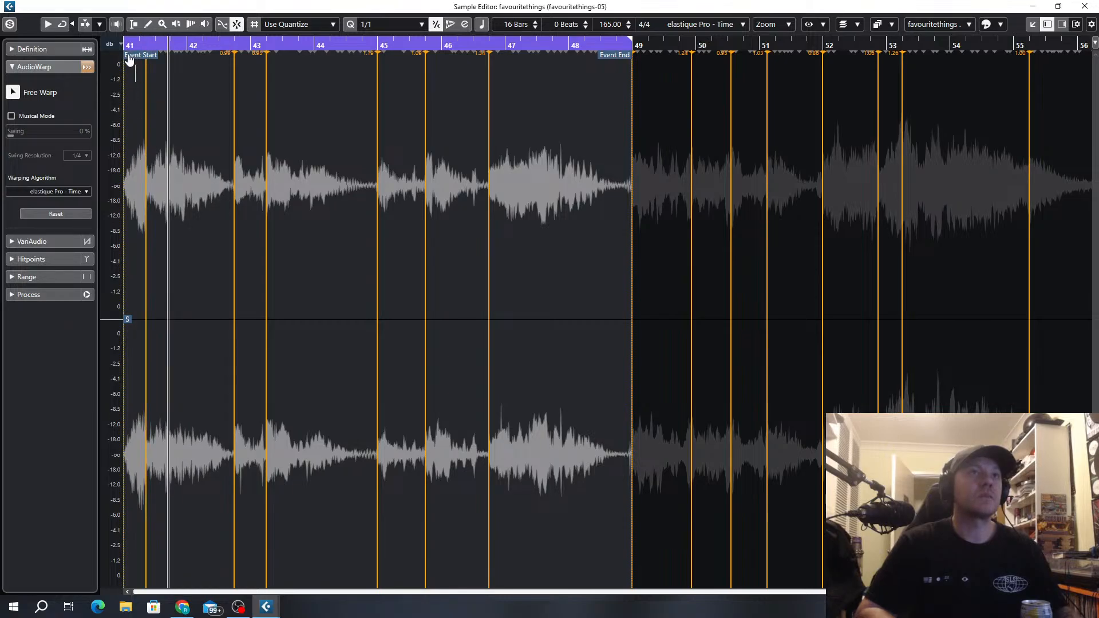
Play the warped favouritethings sample from bar 41 and close the Sample Editor.
{"action": "left_click", "coordinate": [125, 46]}
{"action": "key", "text": "space"}
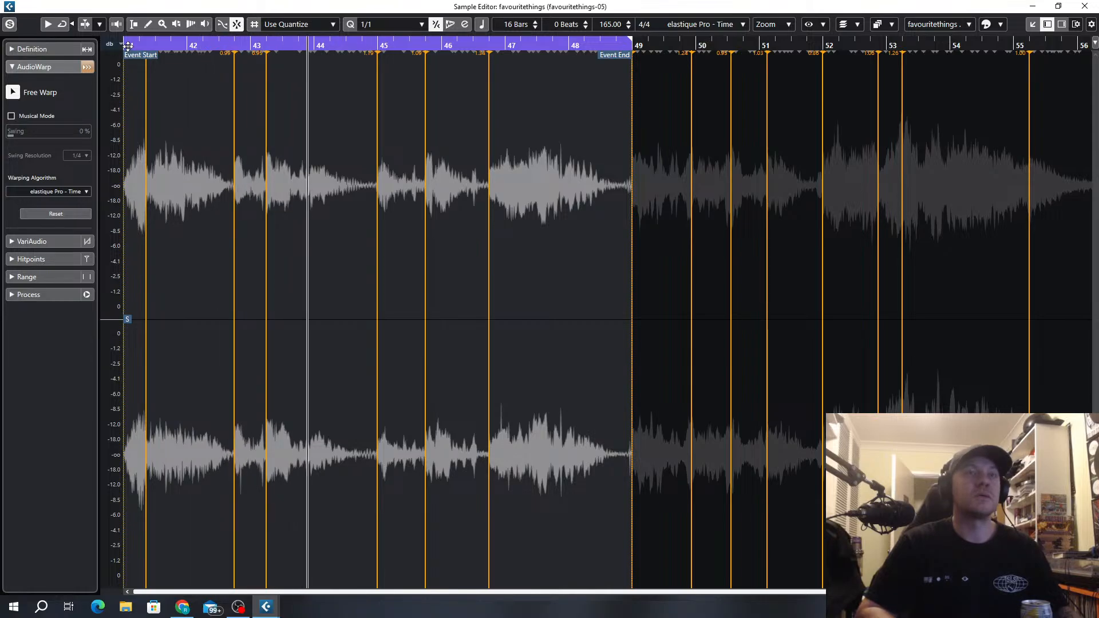
{"action": "left_click", "coordinate": [1084, 7]}
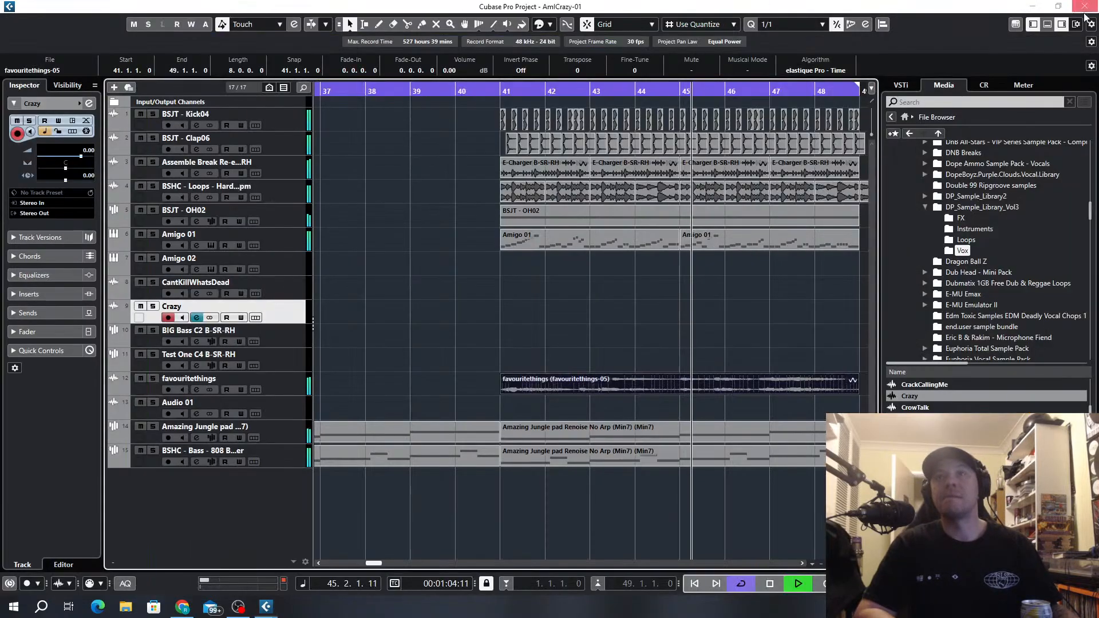
Remove the BSHC loop that overhangs past the end of the section at bar 49.
{"action": "key", "text": "g"}
{"action": "key", "text": "g"}
{"action": "key", "text": "g"}
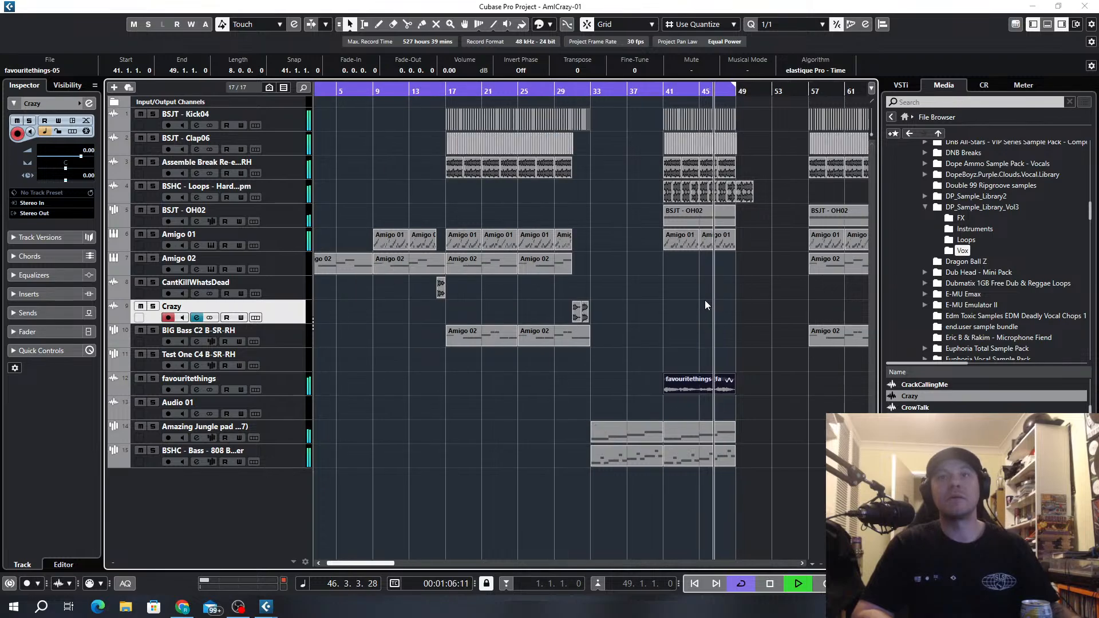
{"action": "scroll", "coordinate": [588, 318], "scroll_direction": "right", "scroll_amount": 2}
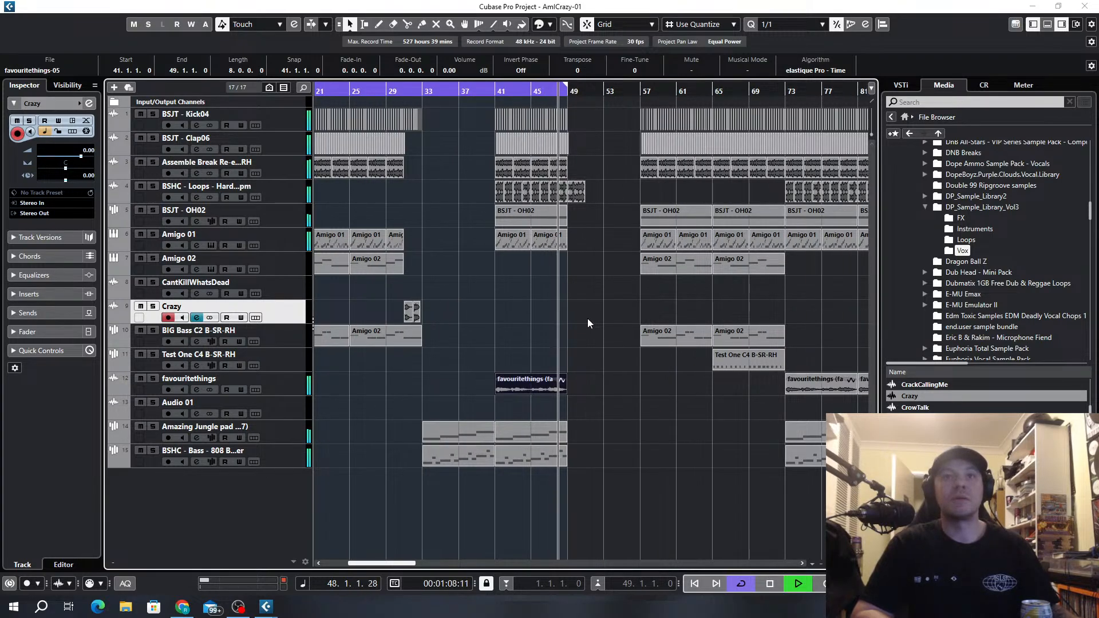
{"action": "scroll", "coordinate": [553, 344], "scroll_direction": "right", "scroll_amount": 3}
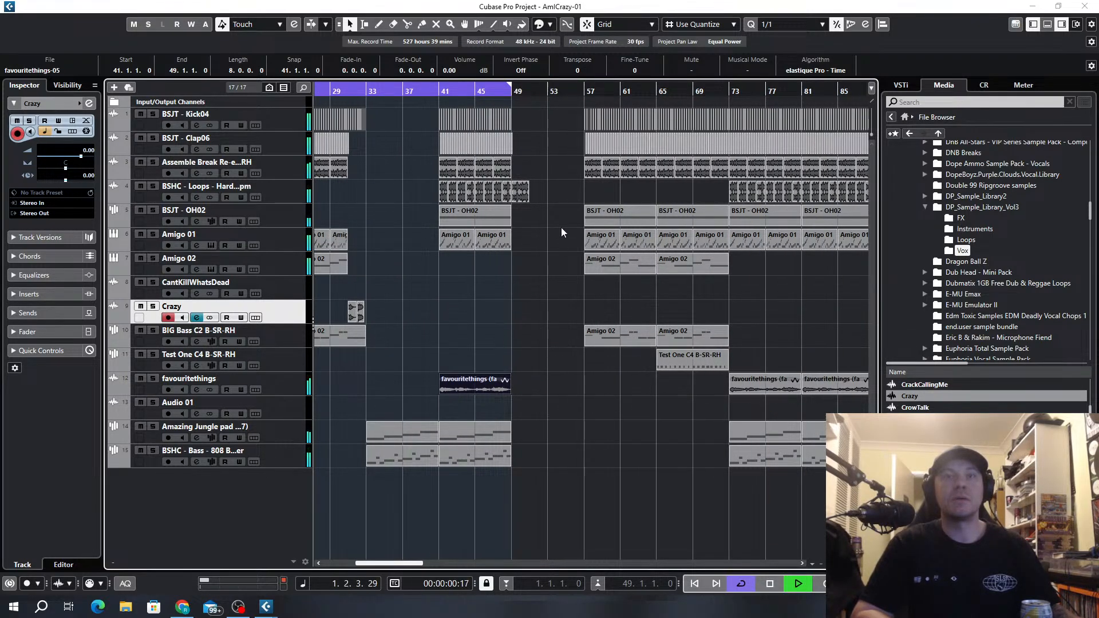
{"action": "left_click", "coordinate": [522, 193]}
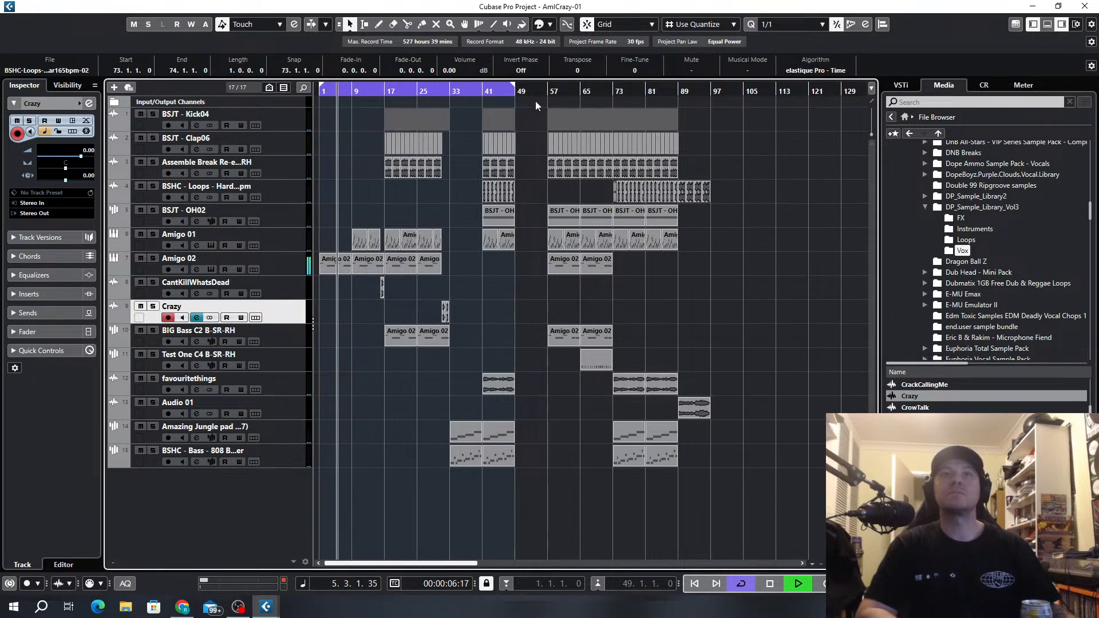
Move all events from bar 57 onward to start at bar 89, and clear the selection.
{"action": "left_click_drag", "start_coordinate": [534, 101], "coordinate": [832, 519]}
{"action": "left_click_drag", "start_coordinate": [562, 339], "coordinate": [689, 343]}
{"action": "left_click", "coordinate": [457, 342]}
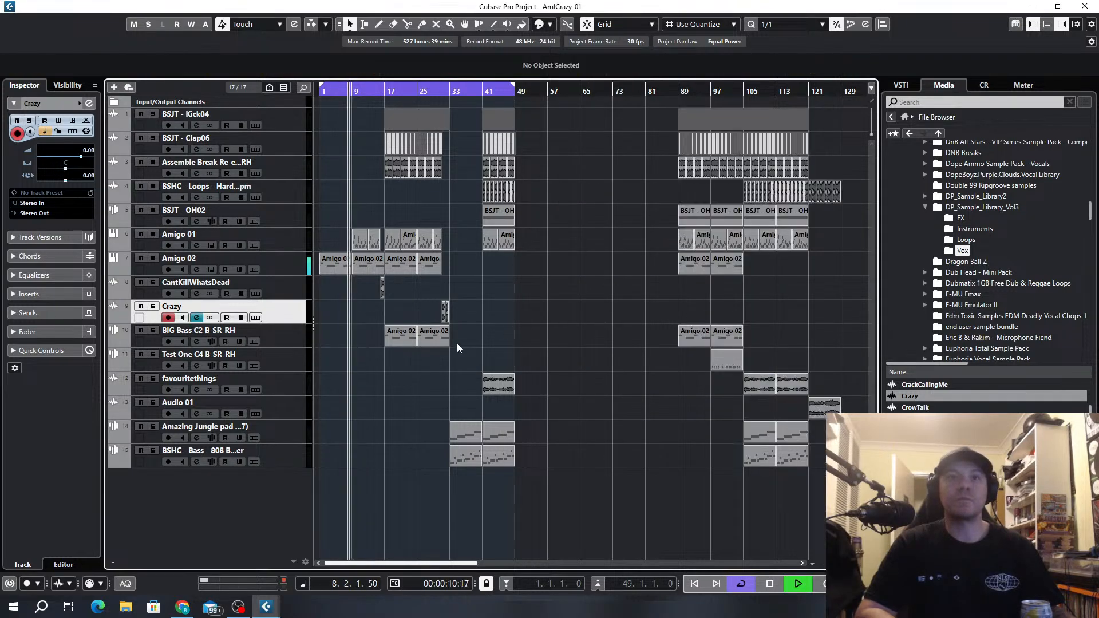
Move the BSHC loops and the Audio 01 event from bar 121 to bar 49, and extend the cycle range to bar 57.
{"action": "scroll", "coordinate": [457, 342], "scroll_direction": "up", "scroll_amount": 2}
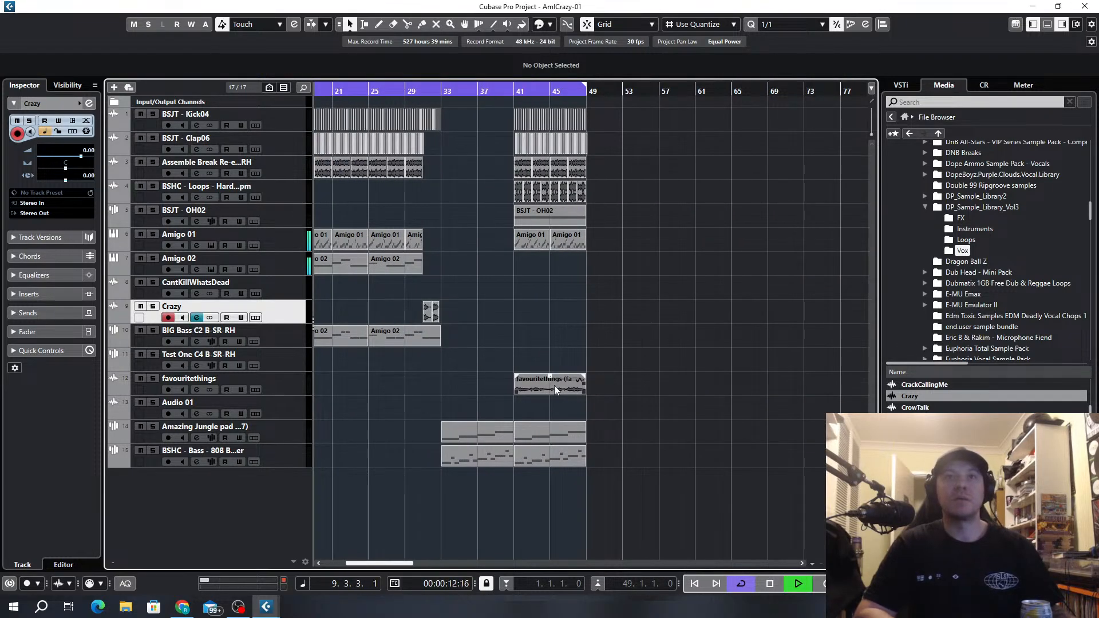
{"action": "key", "text": "g"}
{"action": "key", "text": "g"}
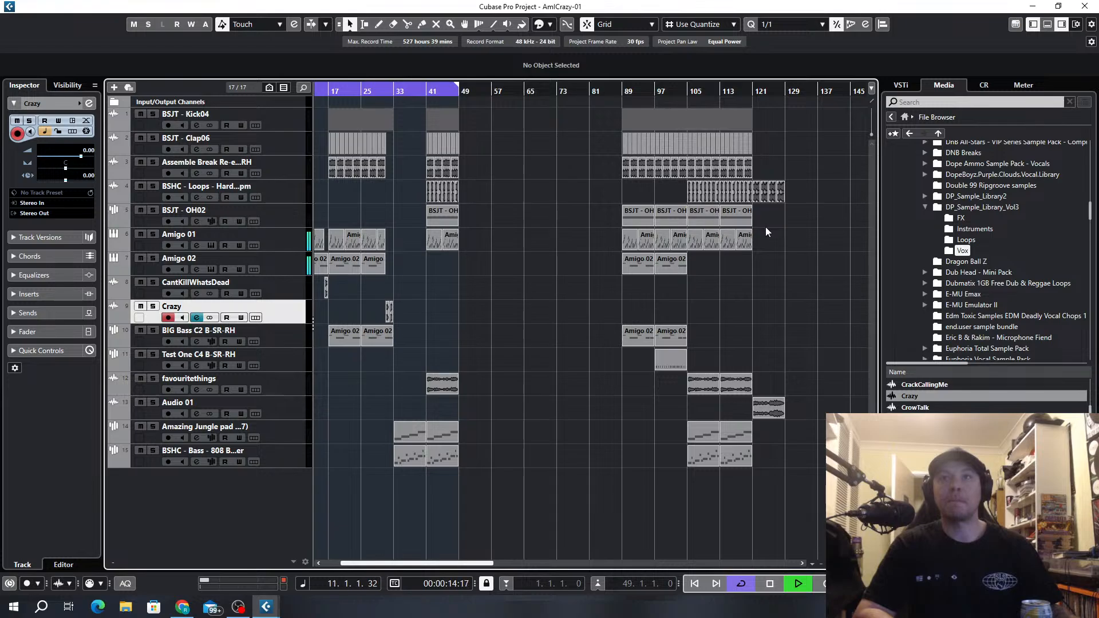
{"action": "scroll", "coordinate": [756, 195], "scroll_direction": "right", "scroll_amount": 2}
{"action": "left_click_drag", "start_coordinate": [702, 284], "coordinate": [425, 407]}
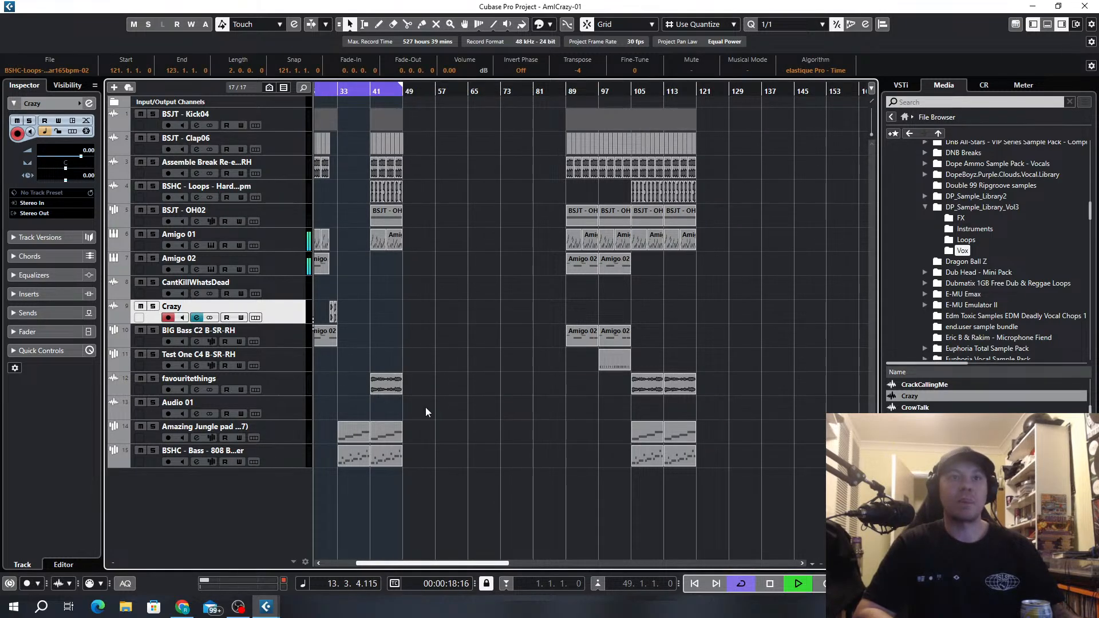
{"action": "left_click_drag", "start_coordinate": [399, 90], "coordinate": [428, 99]}
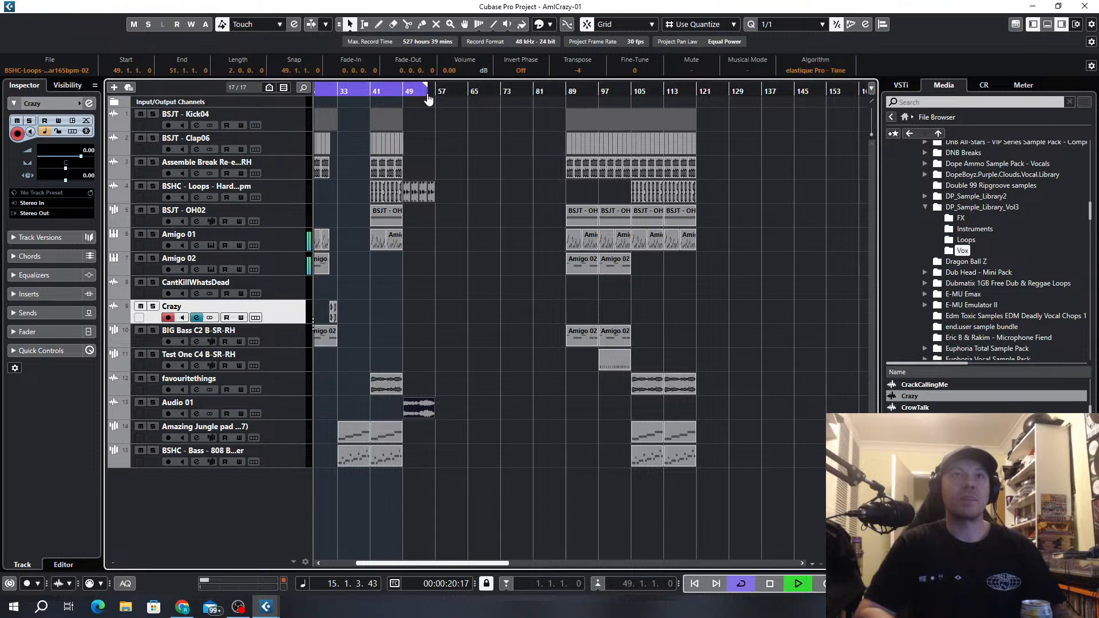
{"action": "left_click_drag", "start_coordinate": [343, 96], "coordinate": [581, 117]}
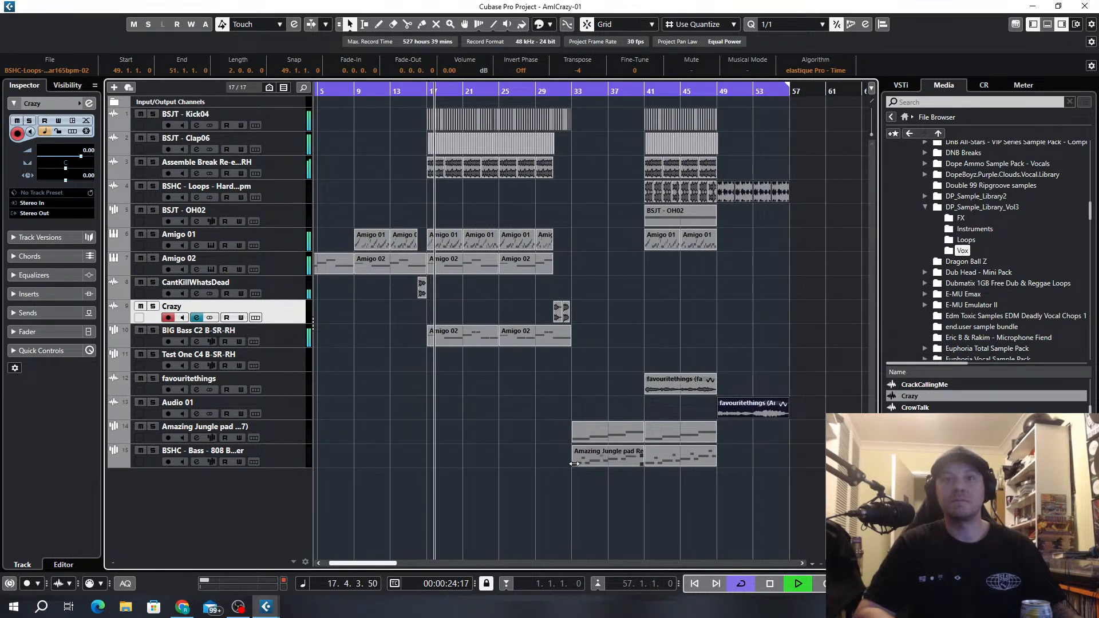
Try trimming the BSHC bass part's start from bar 33 to bar 37, and extend it back to bar 33.
{"action": "left_click_drag", "start_coordinate": [572, 464], "coordinate": [609, 466]}
{"action": "left_click", "coordinate": [613, 499]}
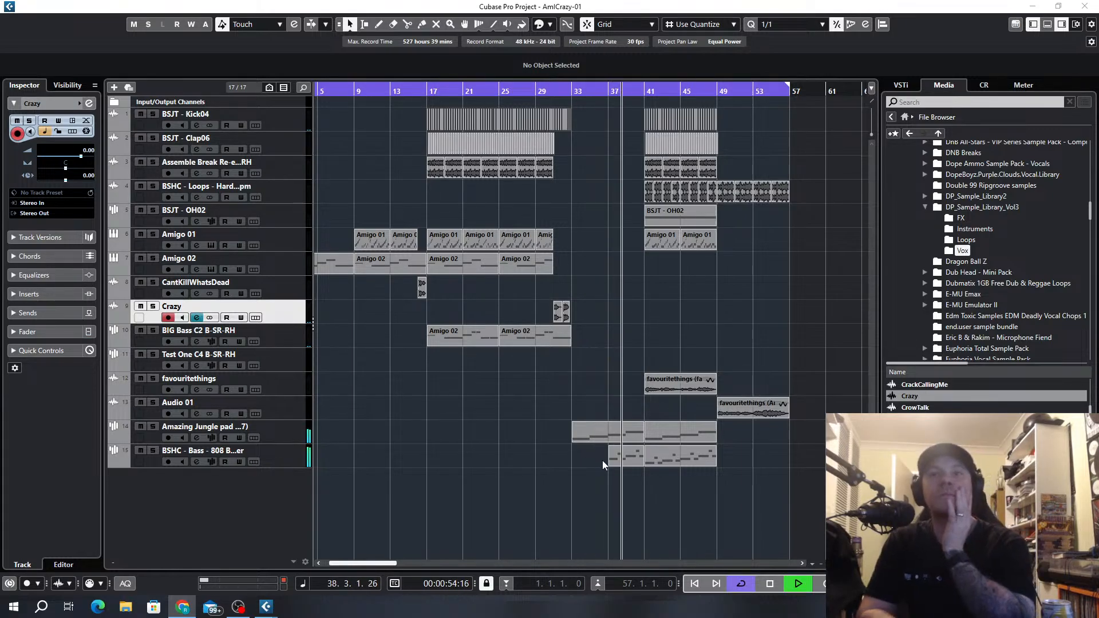
{"action": "left_click_drag", "start_coordinate": [608, 462], "coordinate": [573, 462]}
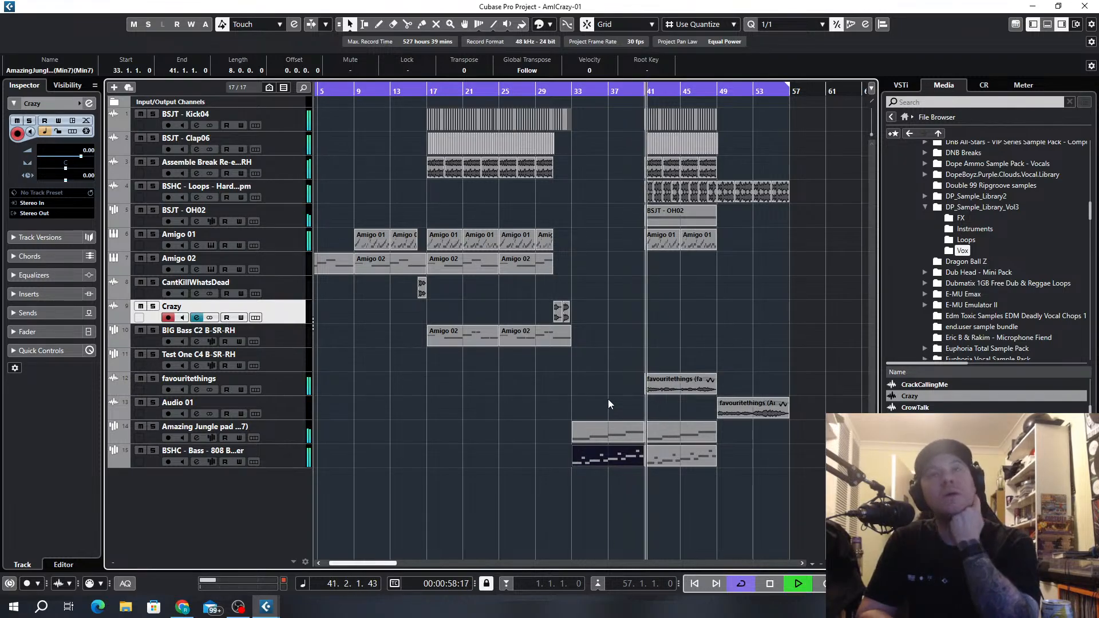
Delete the pad and bass parts at bars 33 to 41, move the favouritethings event to bar 33, and listen to its lead-in.
{"action": "left_click_drag", "start_coordinate": [613, 396], "coordinate": [589, 493]}
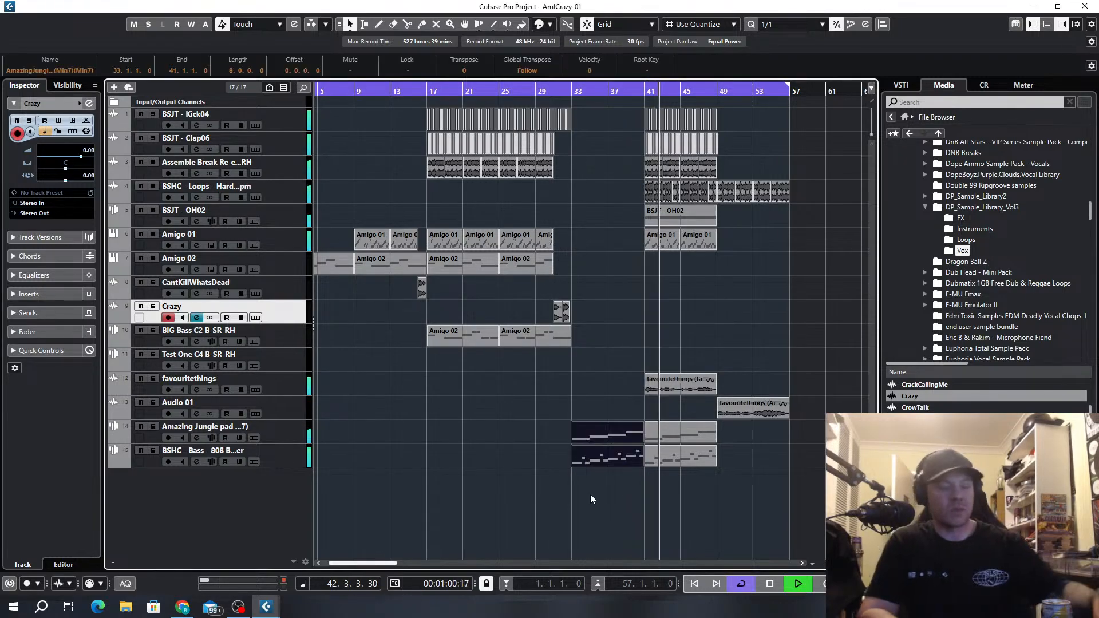
{"action": "key", "text": "Delete"}
{"action": "left_click_drag", "start_coordinate": [695, 393], "coordinate": [619, 395]}
{"action": "left_click", "coordinate": [552, 91]}
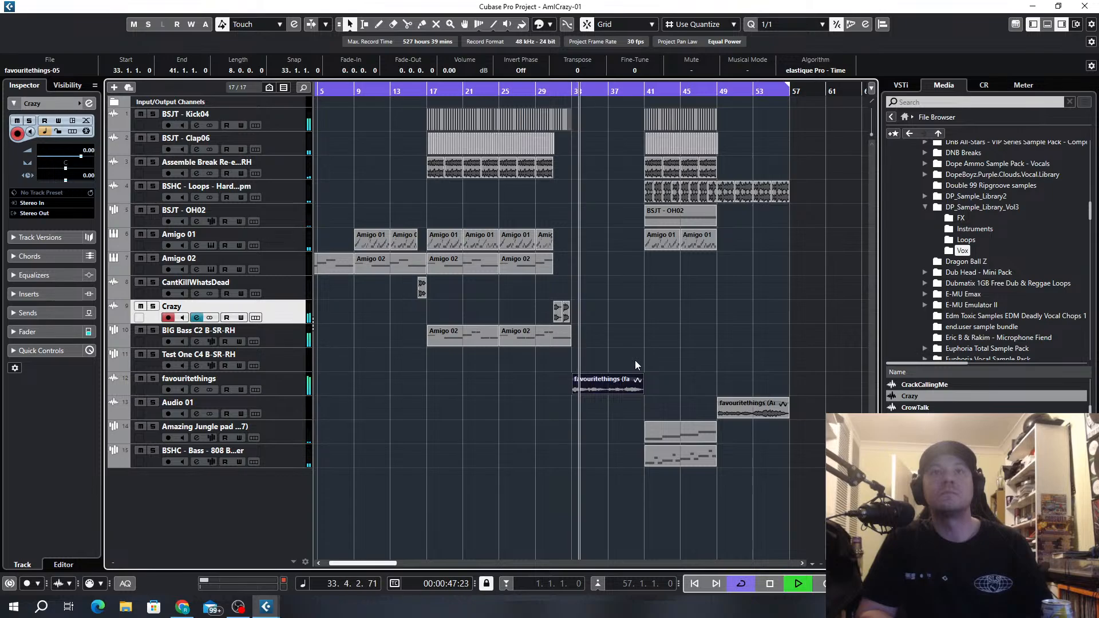
{"action": "left_click", "coordinate": [277, 384]}
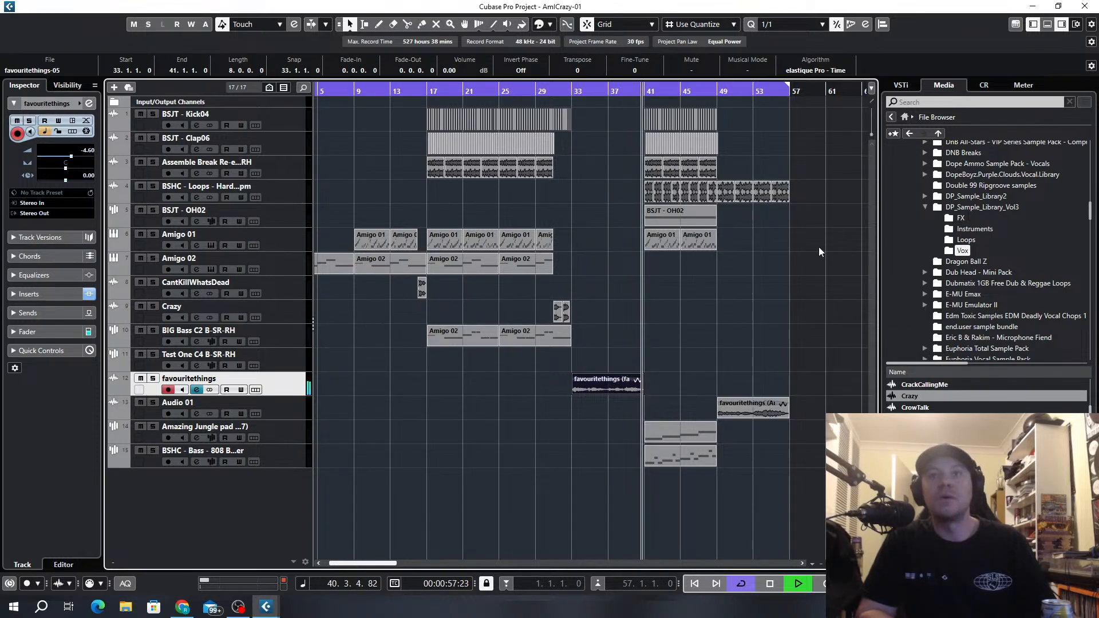
Move the Audio 01 event from bar 49 to bar 41, and the pad and bass parts from bar 41 to bar 49.
{"action": "key", "text": "g"}
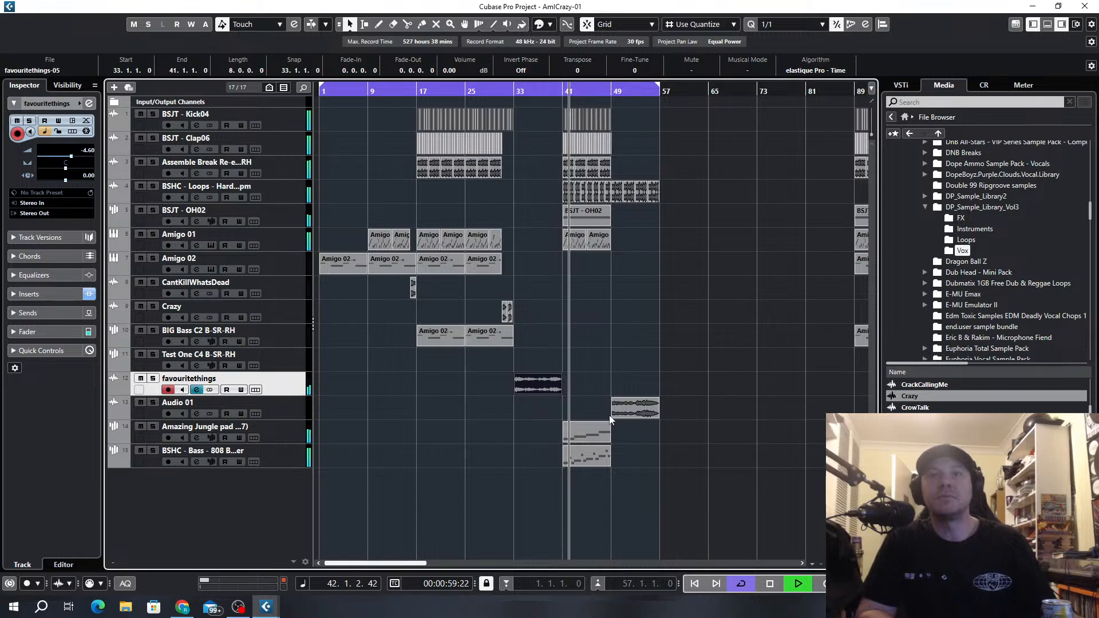
{"action": "left_click_drag", "start_coordinate": [644, 408], "coordinate": [597, 410]}
{"action": "mouse_move", "coordinate": [642, 438]}
{"action": "left_mouse_down"}
{"action": "mouse_move", "coordinate": [574, 458]}
{"action": "mouse_move", "coordinate": [628, 437]}
{"action": "left_mouse_up"}
{"action": "left_click", "coordinate": [702, 286]}
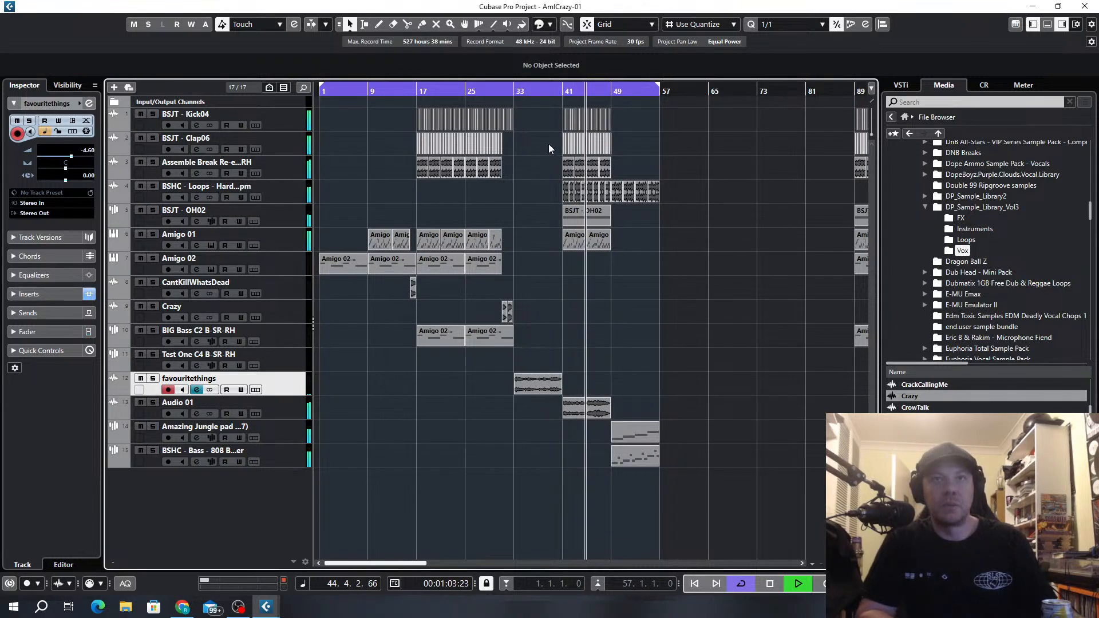
Move the drum, loop and Amigo 01 events from bar 41 to bar 49, and listen to the vocal section from bar 33.
{"action": "left_click", "coordinate": [519, 92]}
{"action": "left_click_drag", "start_coordinate": [644, 118], "coordinate": [585, 243]}
{"action": "left_click", "coordinate": [580, 258]}
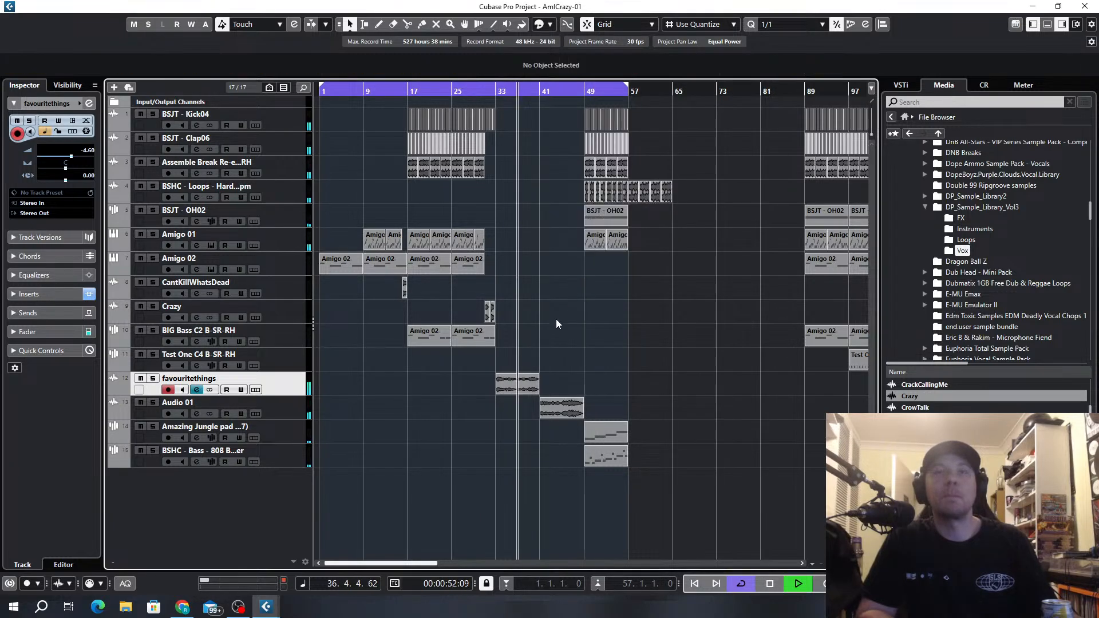
{"action": "scroll", "coordinate": [547, 317], "scroll_direction": "up", "scroll_amount": 3}
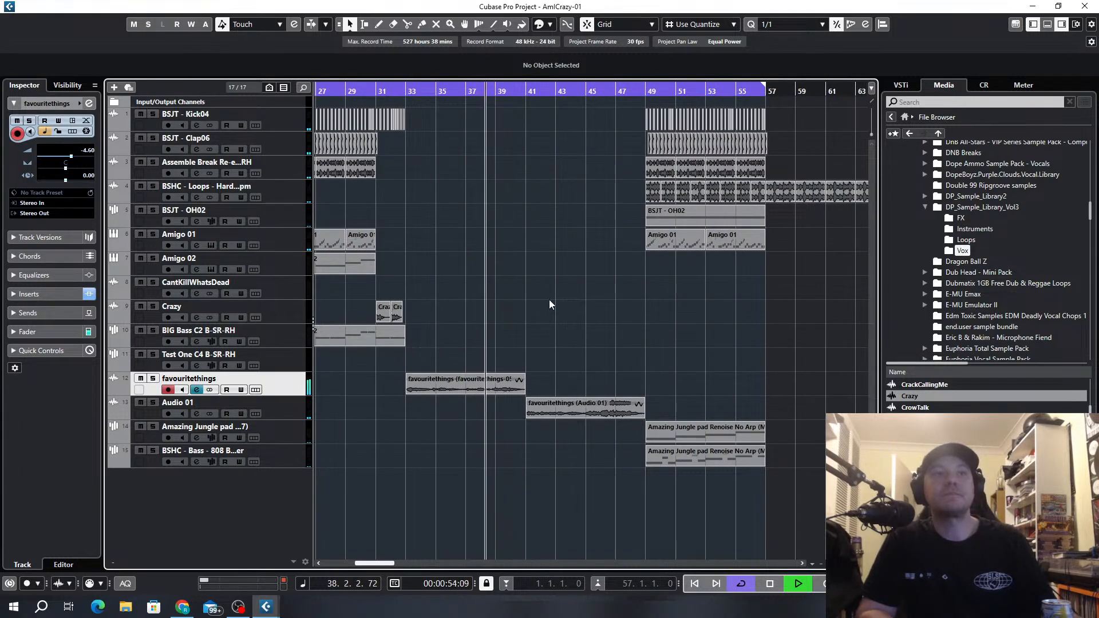
{"action": "left_click", "coordinate": [301, 409]}
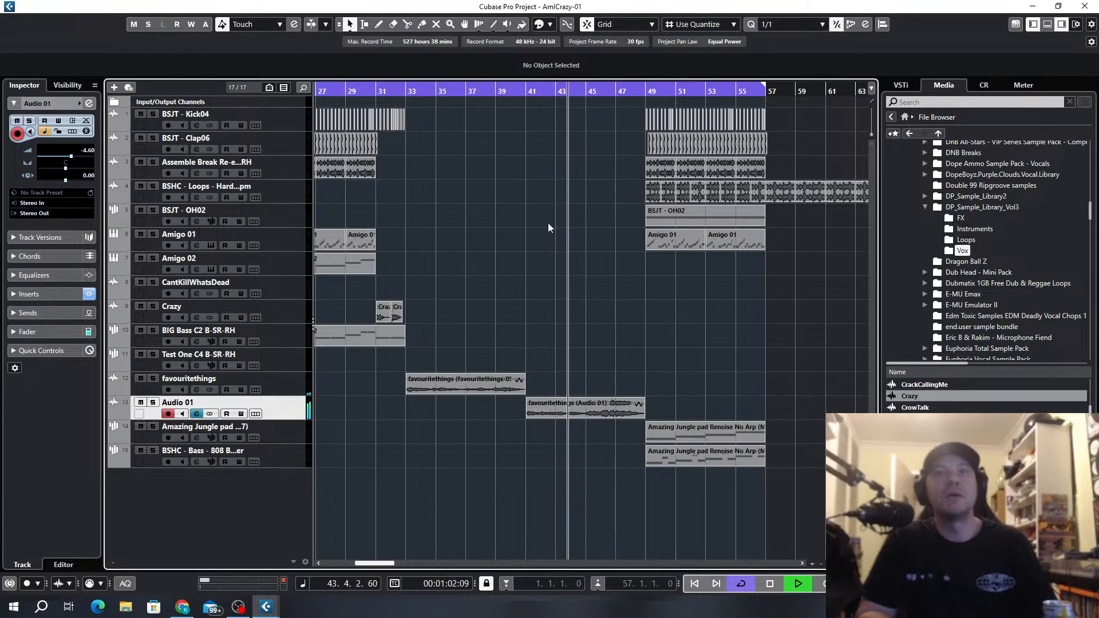
Move the BSHC loops at bar 57 to bar 65 and the Amazing Jungle pad part from bar 49 to bar 57.
{"action": "scroll", "coordinate": [619, 233], "scroll_direction": "down", "scroll_amount": 2}
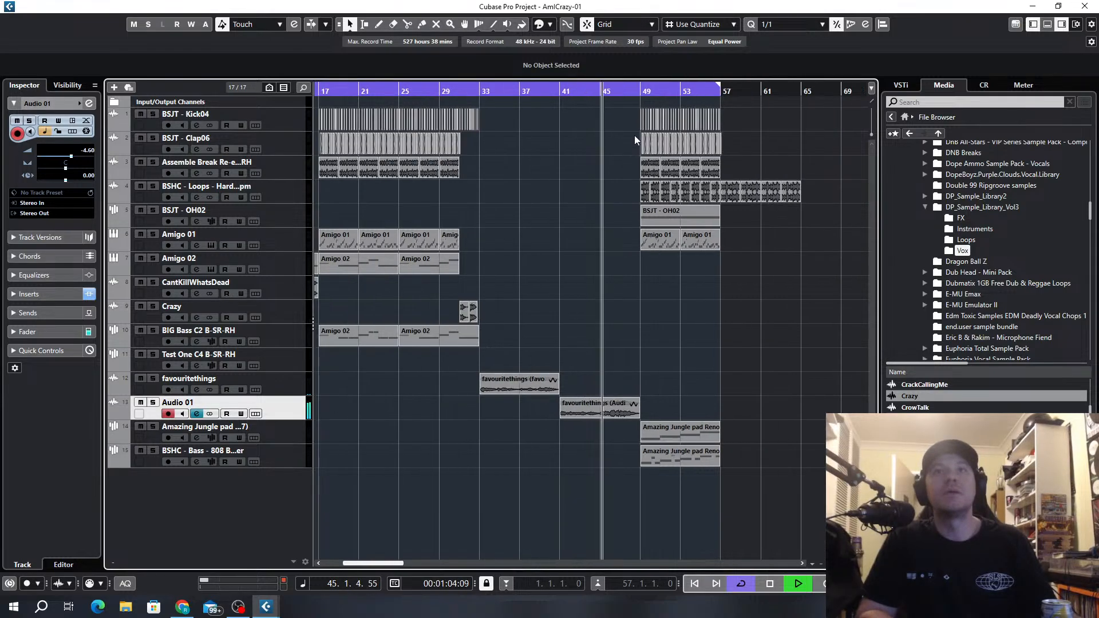
{"action": "scroll", "coordinate": [664, 286], "scroll_direction": "down", "scroll_amount": 3}
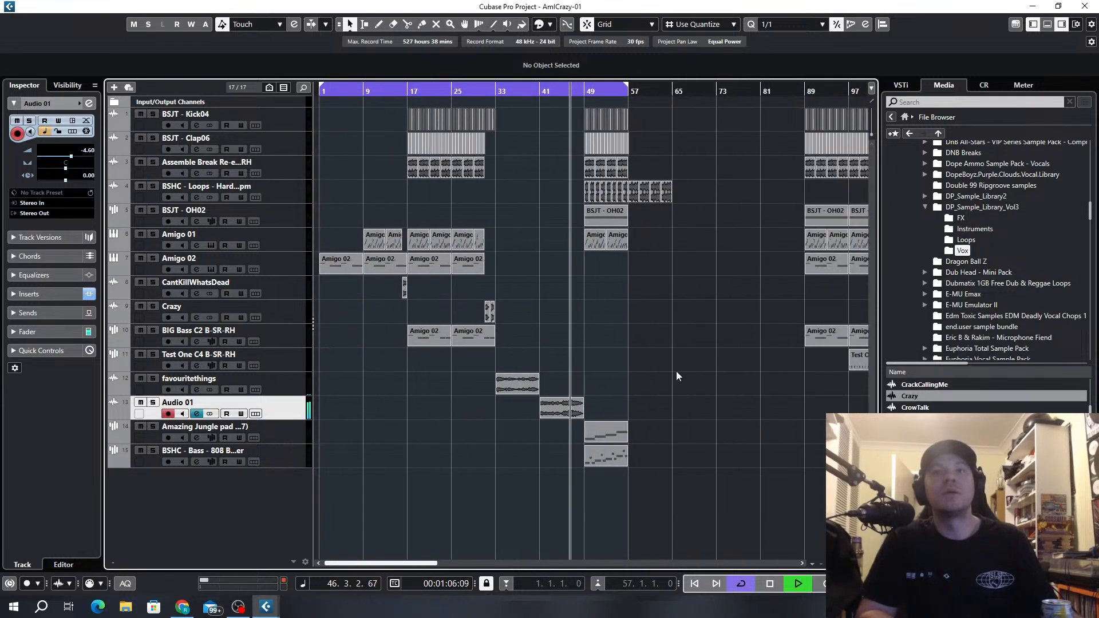
{"action": "left_click_drag", "start_coordinate": [629, 206], "coordinate": [675, 197]}
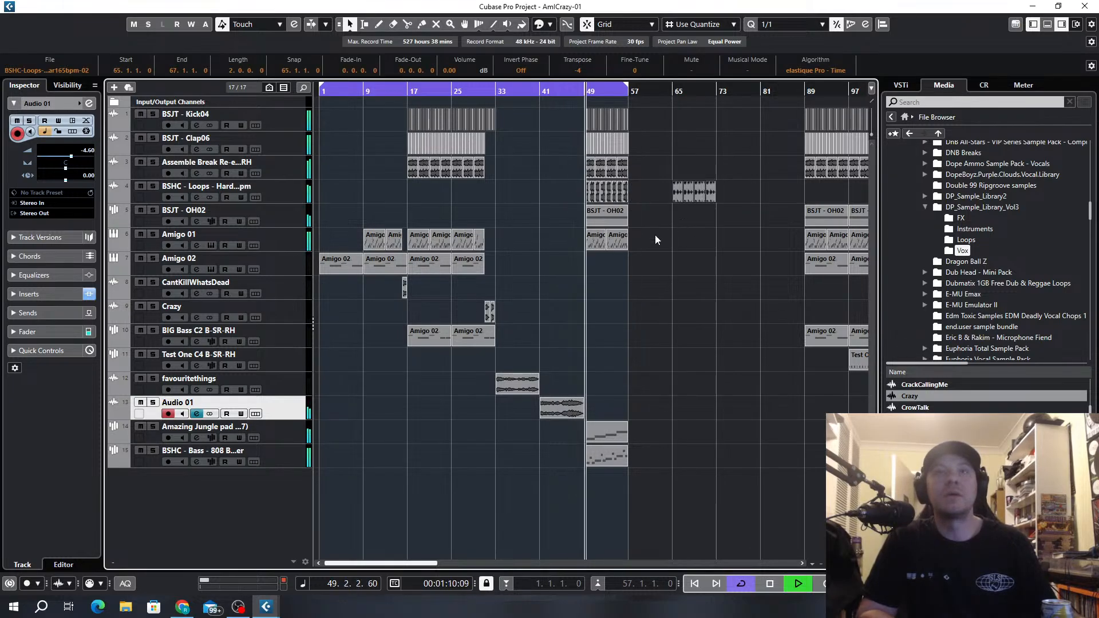
{"action": "scroll", "coordinate": [650, 243], "scroll_direction": "up", "scroll_amount": 2}
{"action": "scroll", "coordinate": [602, 315], "scroll_direction": "down", "scroll_amount": 1}
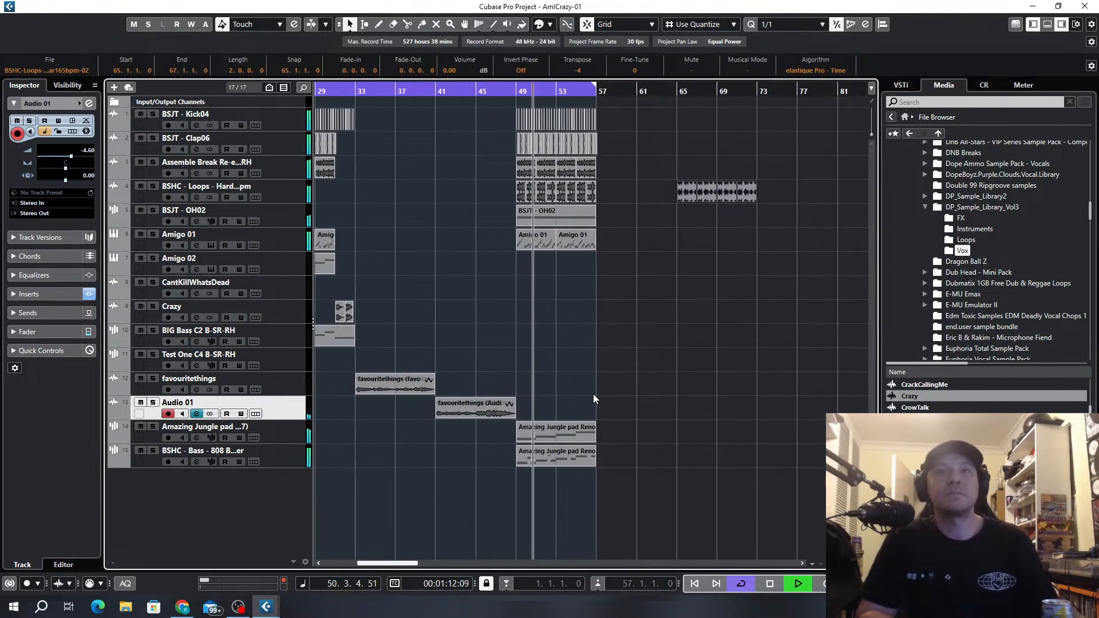
{"action": "left_click_drag", "start_coordinate": [573, 432], "coordinate": [647, 432]}
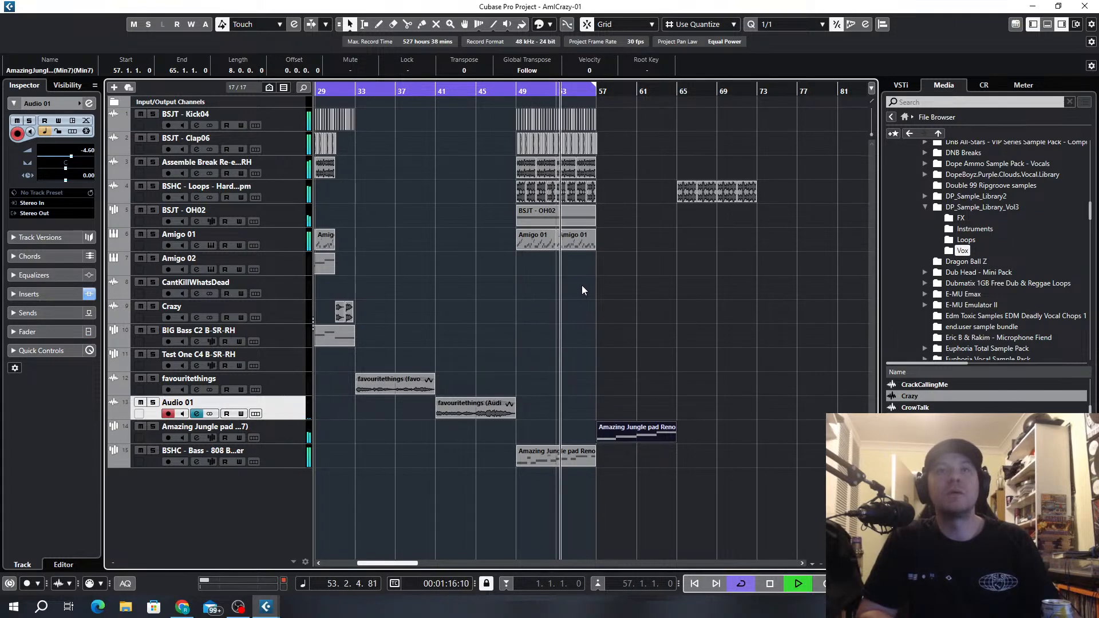
Copy the favouritethings event to bar 49 and the Audio 01 event to bar 57, and restart playback just before bar 33.
{"action": "scroll", "coordinate": [581, 286], "scroll_direction": "down", "scroll_amount": 3}
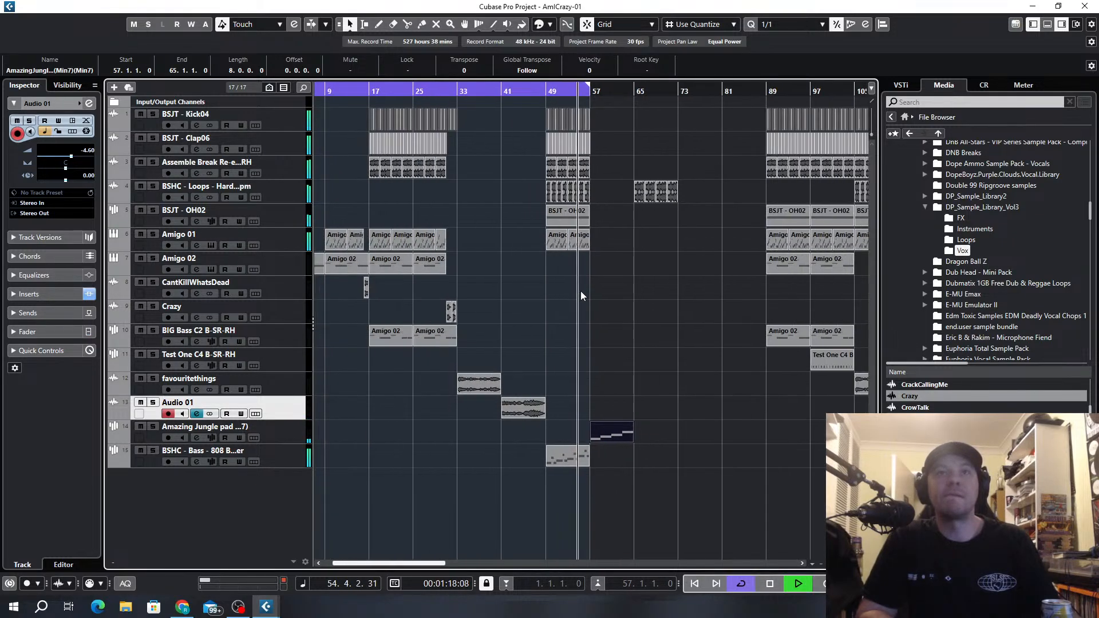
{"action": "left_click_drag", "start_coordinate": [554, 415], "coordinate": [578, 388]}
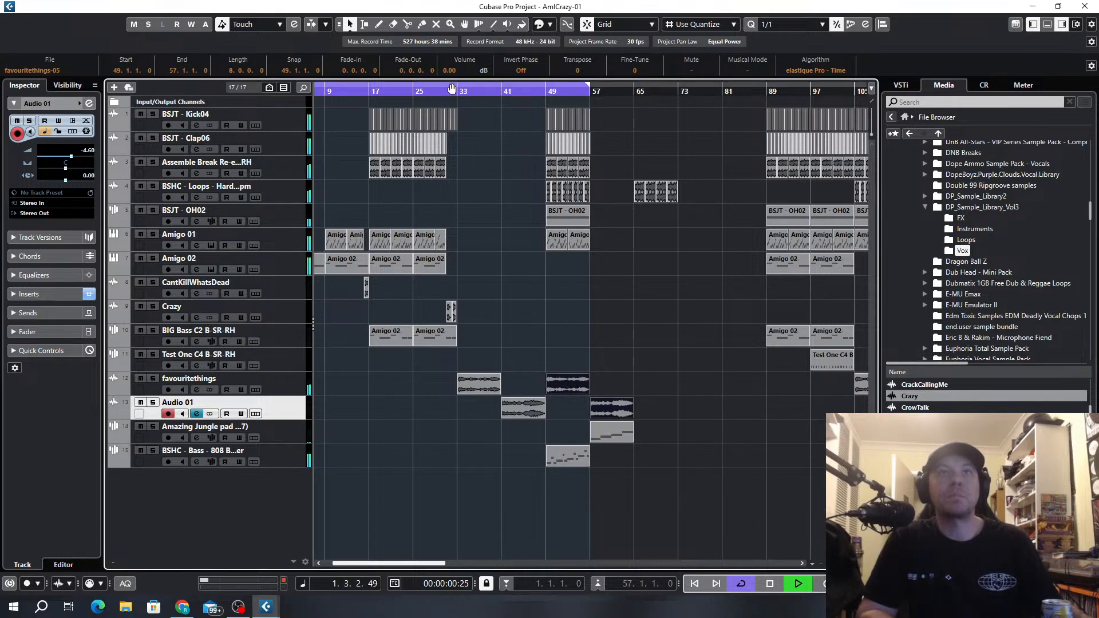
{"action": "left_click", "coordinate": [452, 89]}
Copy the BSJT - OH02 part from bar 49 to bar 41, and select its track.
{"action": "scroll", "coordinate": [543, 191], "scroll_direction": "up", "scroll_amount": 3}
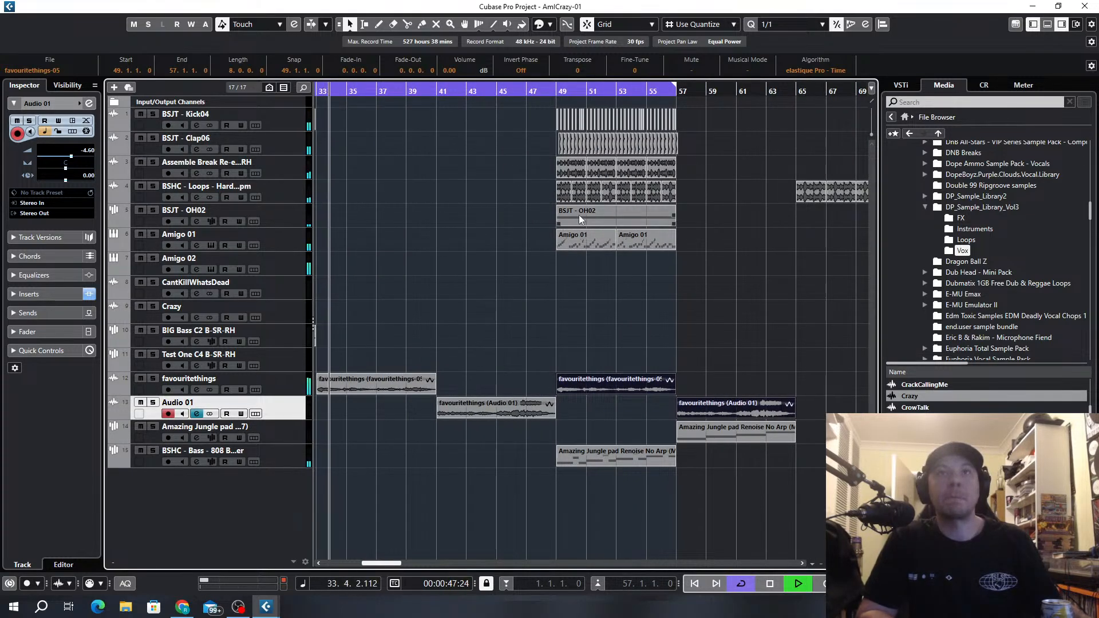
{"action": "left_click_drag", "start_coordinate": [579, 218], "coordinate": [486, 221]}
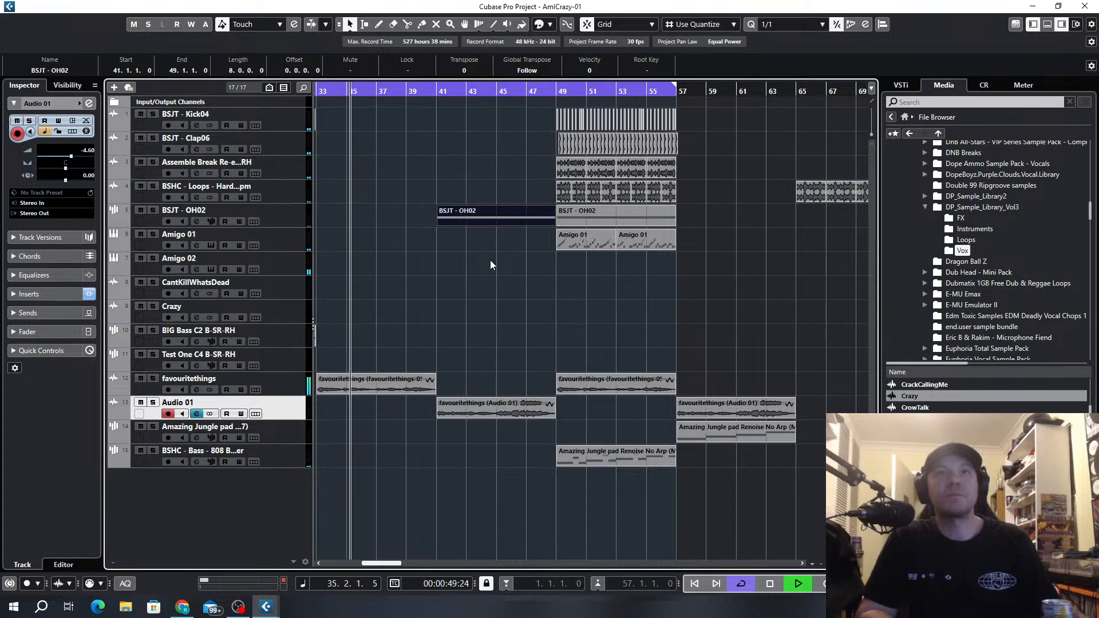
{"action": "scroll", "coordinate": [468, 243], "scroll_direction": "down", "scroll_amount": 3}
{"action": "left_click", "coordinate": [293, 217]}
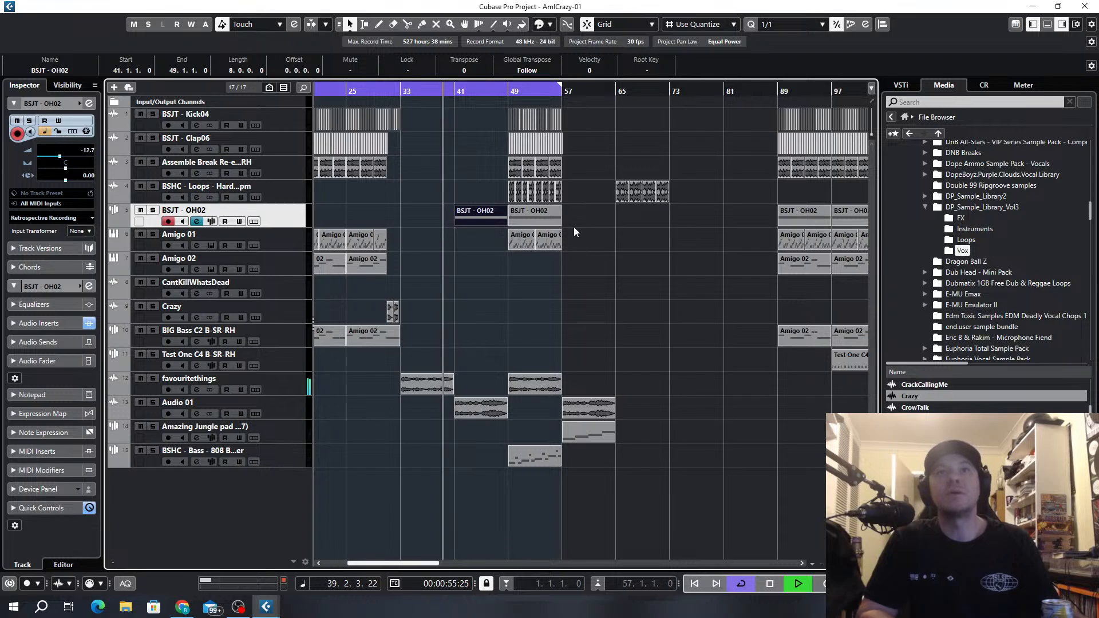
Copy the BSHC loops from bar 65 to bar 41 to fill bars 41 to 49.
{"action": "scroll", "coordinate": [573, 227], "scroll_direction": "up", "scroll_amount": 3}
{"action": "left_click", "coordinate": [739, 194]}
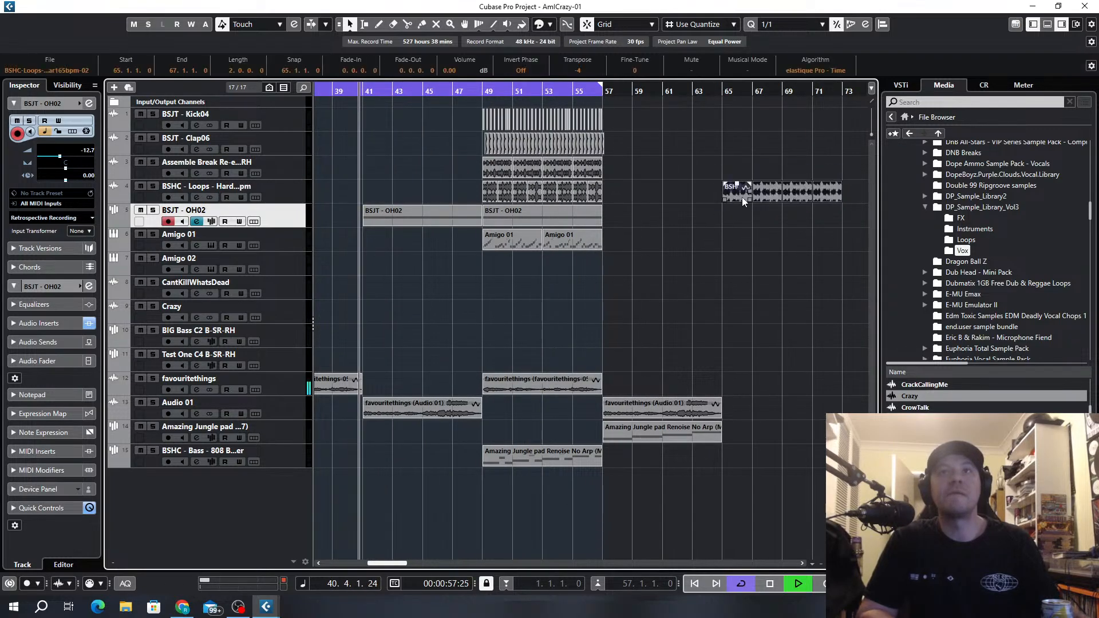
{"action": "left_click_drag", "start_coordinate": [742, 197], "coordinate": [382, 191]}
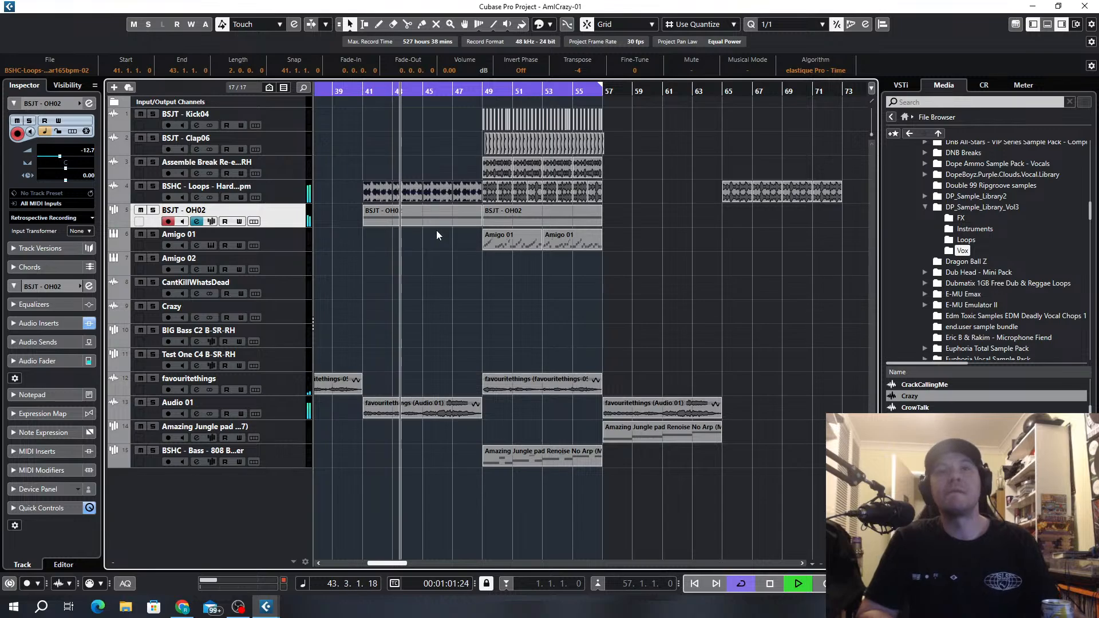
{"action": "scroll", "coordinate": [436, 234], "scroll_direction": "down", "scroll_amount": 3}
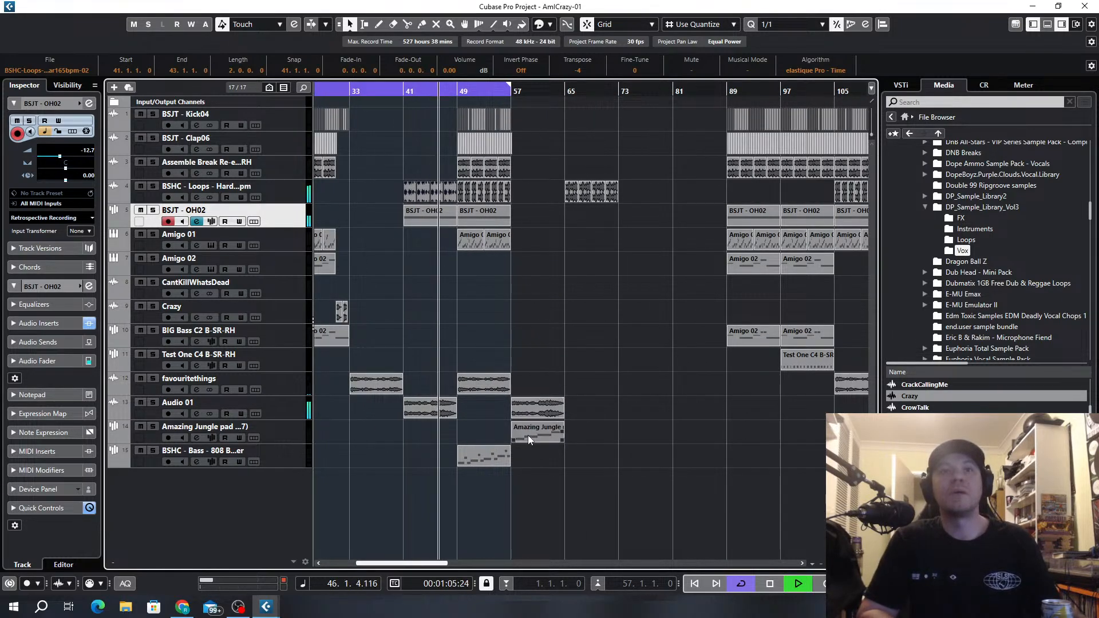
Move the Amazing Jungle pad part to bar 65, and duplicate the BSHC Bass part from bar 49 to bar 57.
{"action": "left_click_drag", "start_coordinate": [528, 435], "coordinate": [581, 431]}
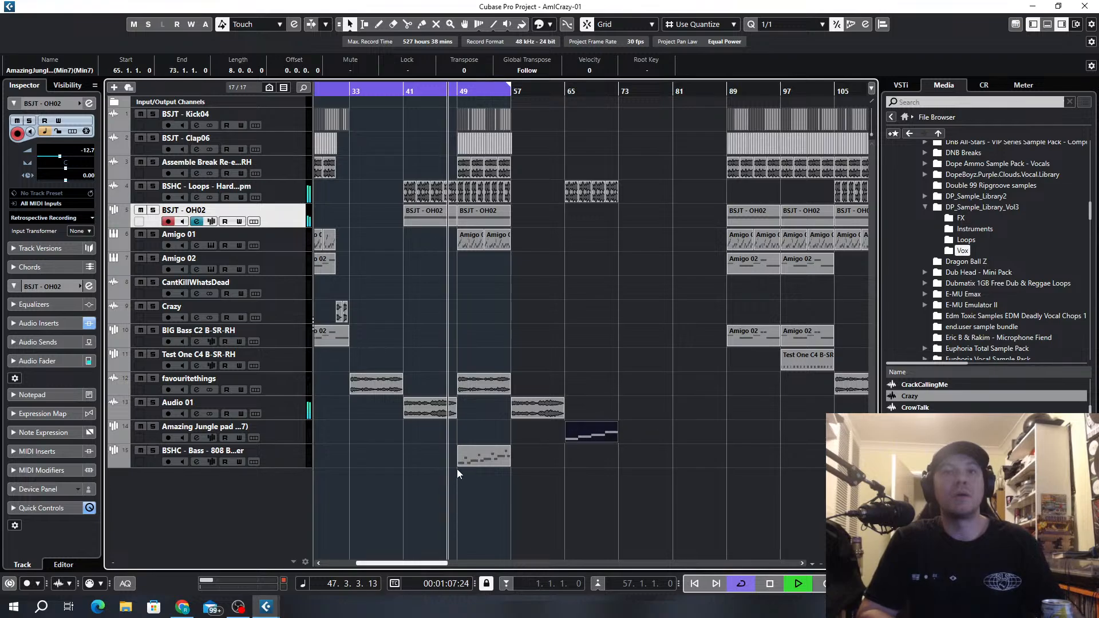
{"action": "left_click", "coordinate": [471, 459]}
{"action": "key", "text": "ctrl+d"}
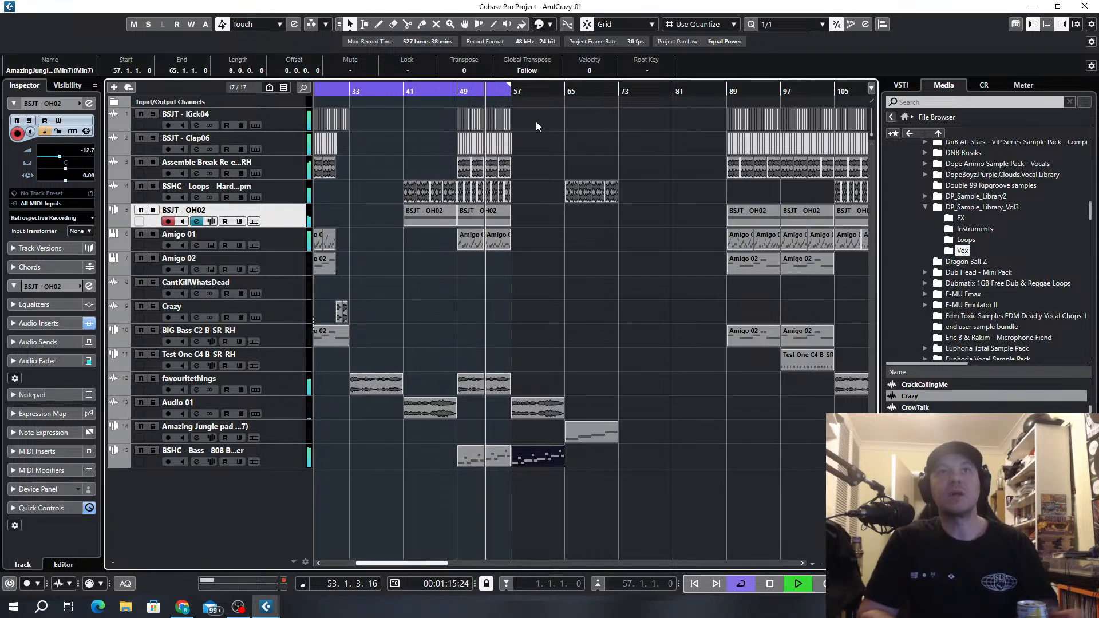
Duplicate the kick, clap, break, BSHC loops, BSJT - OH02 and Amigo 01 material of bars 49 to 57, aligning the copies to bar 57.
{"action": "left_click_drag", "start_coordinate": [536, 121], "coordinate": [465, 195]}
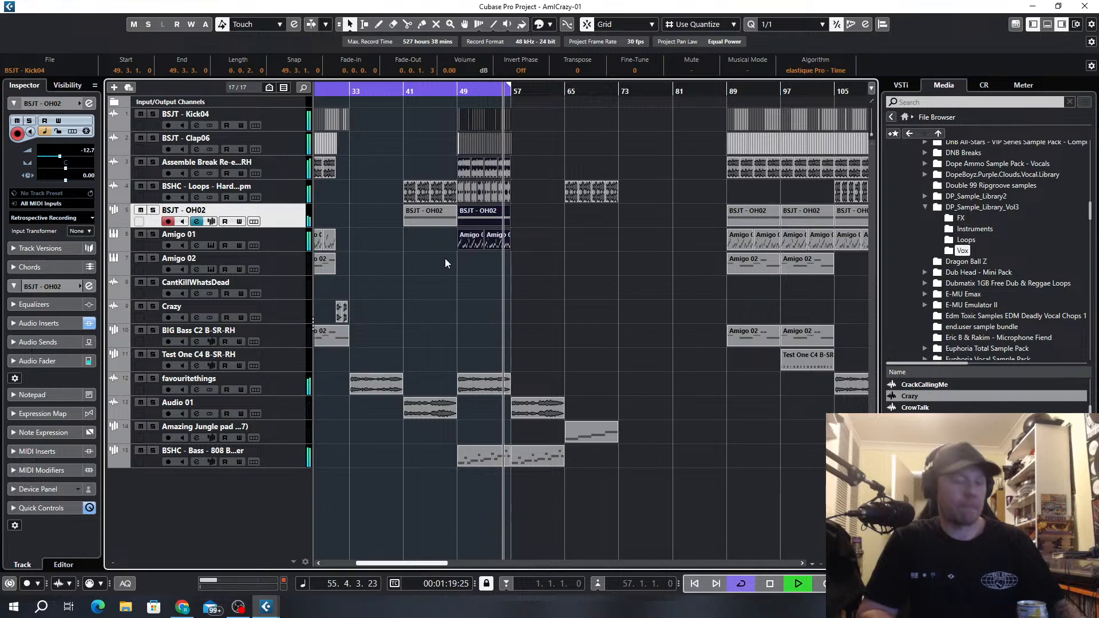
{"action": "key", "text": "ctrl+d"}
{"action": "scroll", "coordinate": [519, 161], "scroll_direction": "up", "scroll_amount": 7}
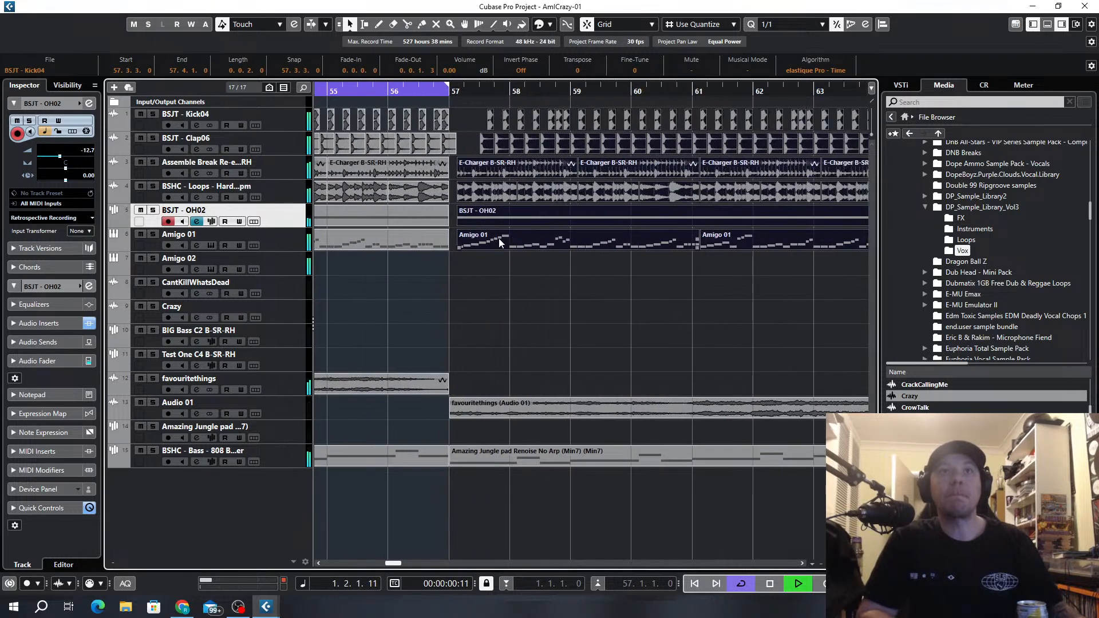
{"action": "left_click_drag", "start_coordinate": [499, 239], "coordinate": [492, 234]}
{"action": "left_click", "coordinate": [469, 106]}
{"action": "scroll", "coordinate": [462, 108], "scroll_direction": "down", "scroll_amount": 2}
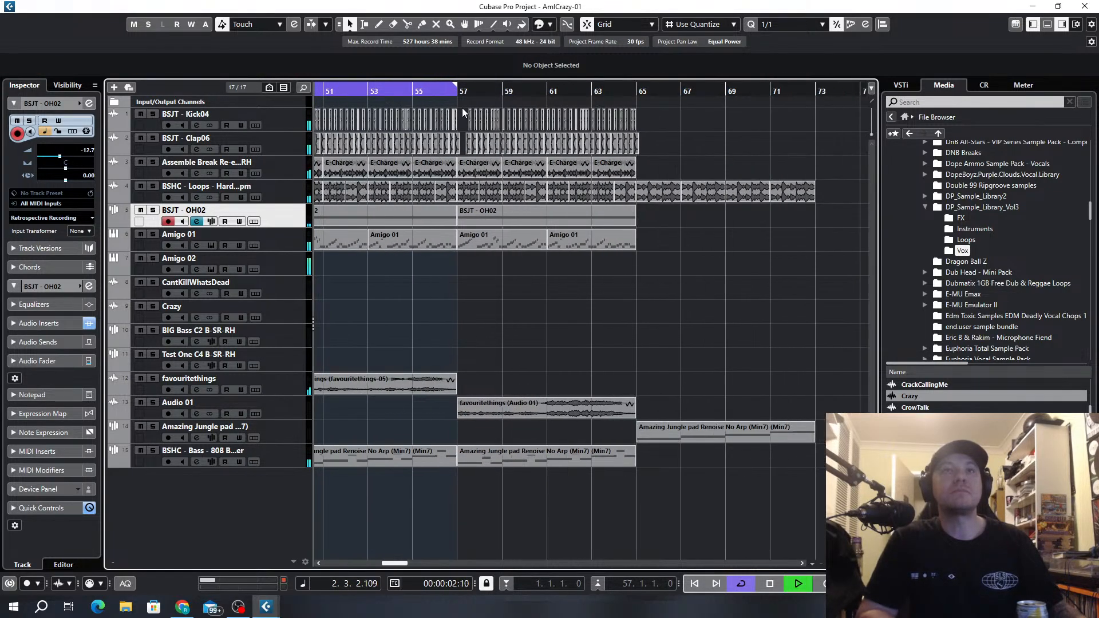
Fill the gap at the start of bar 57 with copies of the preceding clap and kick events, using a 1/32 quantize value.
{"action": "scroll", "coordinate": [465, 127], "scroll_direction": "up", "scroll_amount": 7}
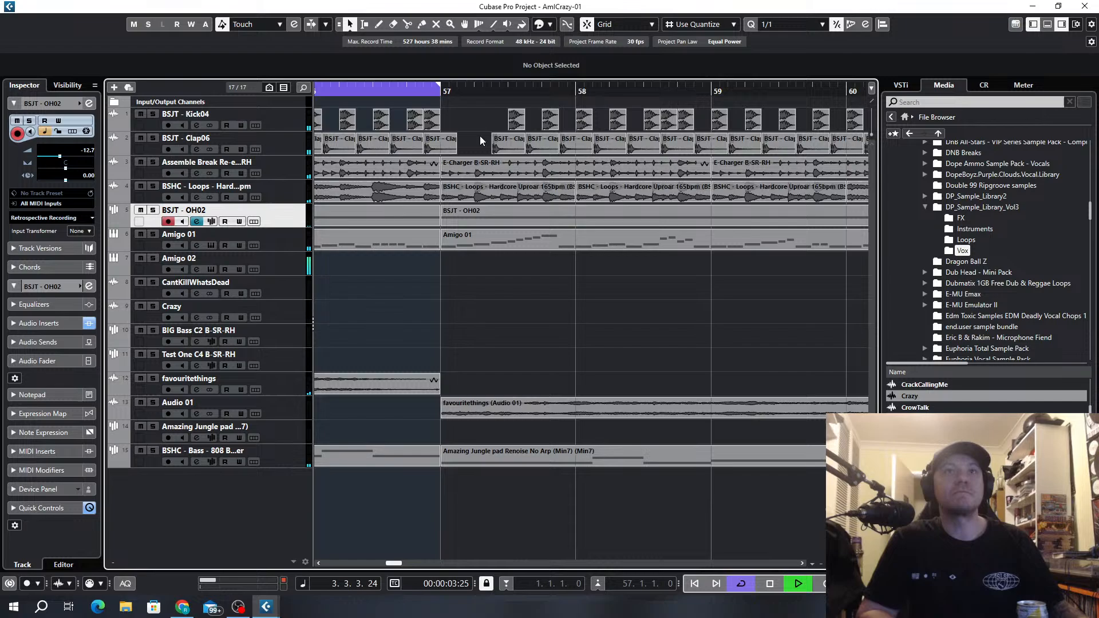
{"action": "left_click", "coordinate": [424, 140]}
{"action": "key", "text": "ctrl+d"}
{"action": "left_click", "coordinate": [416, 125]}
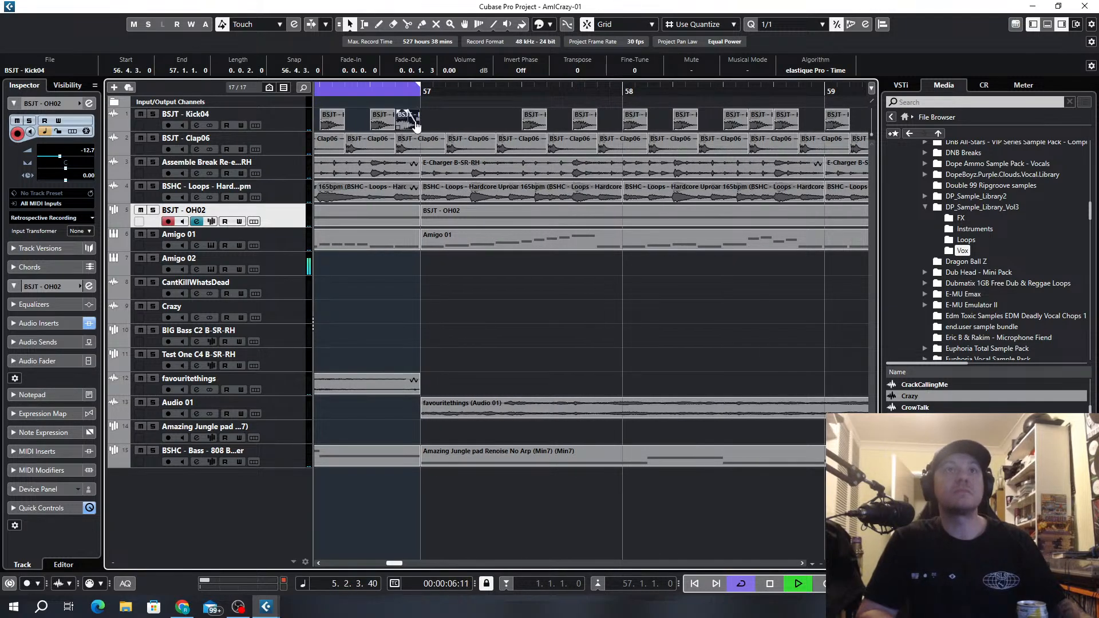
{"action": "key", "text": "alt+6"}
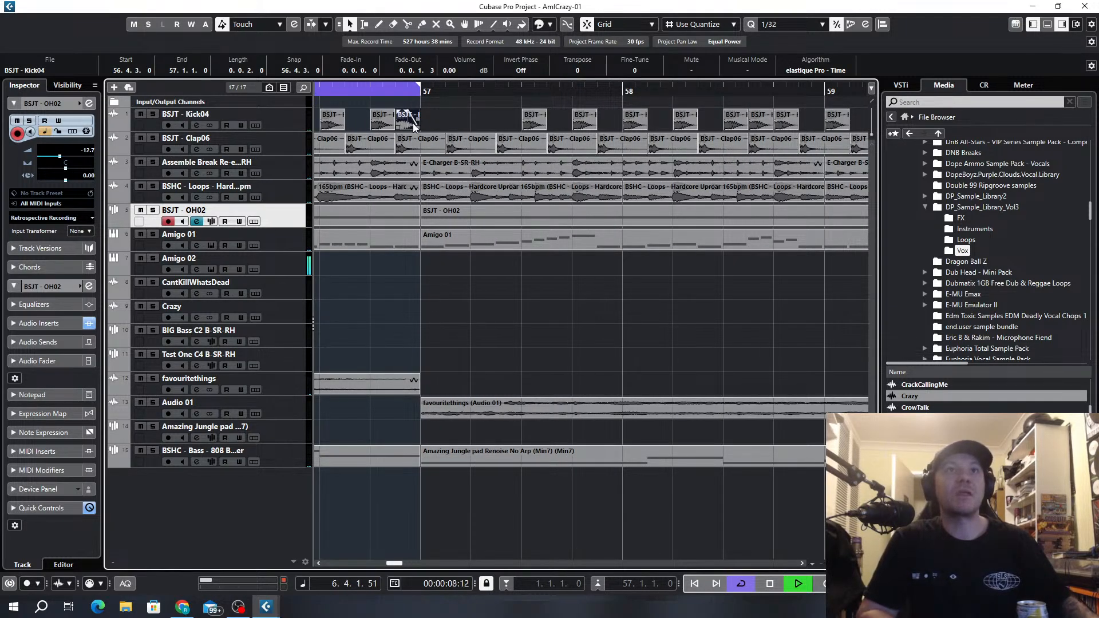
{"action": "left_click_drag", "start_coordinate": [410, 124], "coordinate": [433, 123]}
Extend the cycle range so that it ends at bar 65.
{"action": "left_click_drag", "start_coordinate": [432, 122], "coordinate": [525, 99]}
{"action": "scroll", "coordinate": [497, 182], "scroll_direction": "down", "scroll_amount": 5}
{"action": "scroll", "coordinate": [489, 142], "scroll_direction": "down", "scroll_amount": 5}
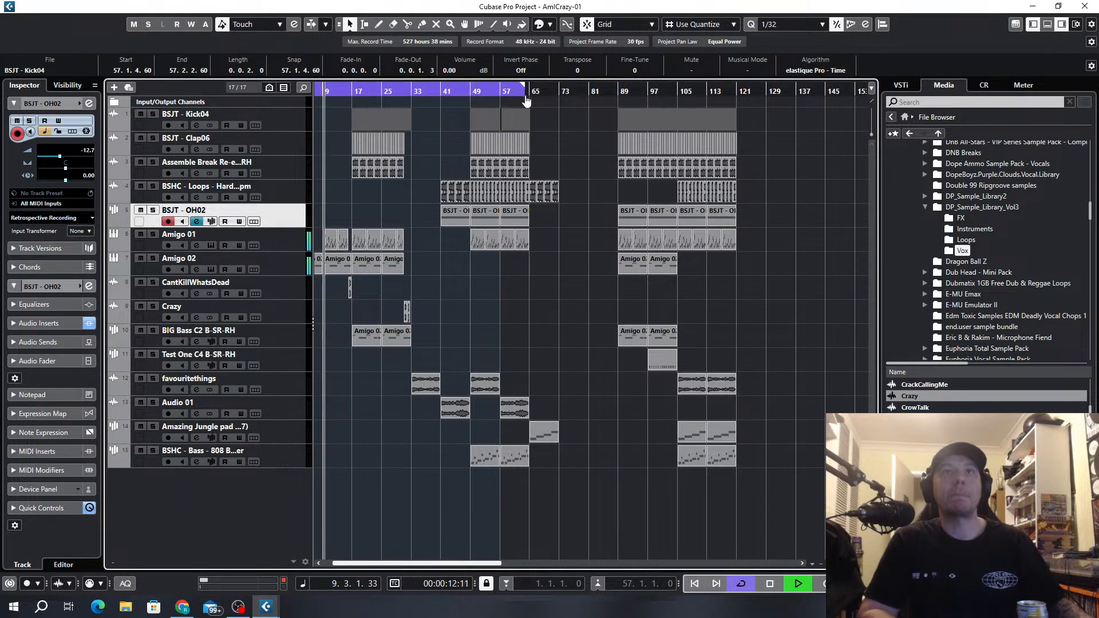
{"action": "scroll", "coordinate": [526, 100], "scroll_direction": "up", "scroll_amount": 10}
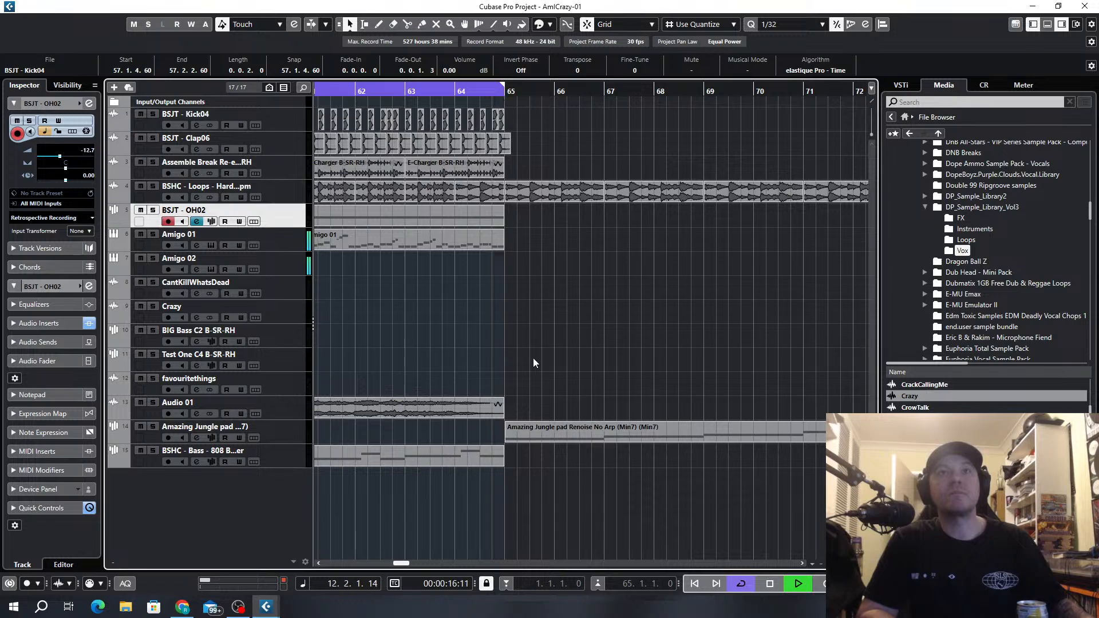
{"action": "scroll", "coordinate": [530, 344], "scroll_direction": "down", "scroll_amount": 10}
Delete the BSHC loops from bar 65 to bar 73.
{"action": "left_click", "coordinate": [537, 239]}
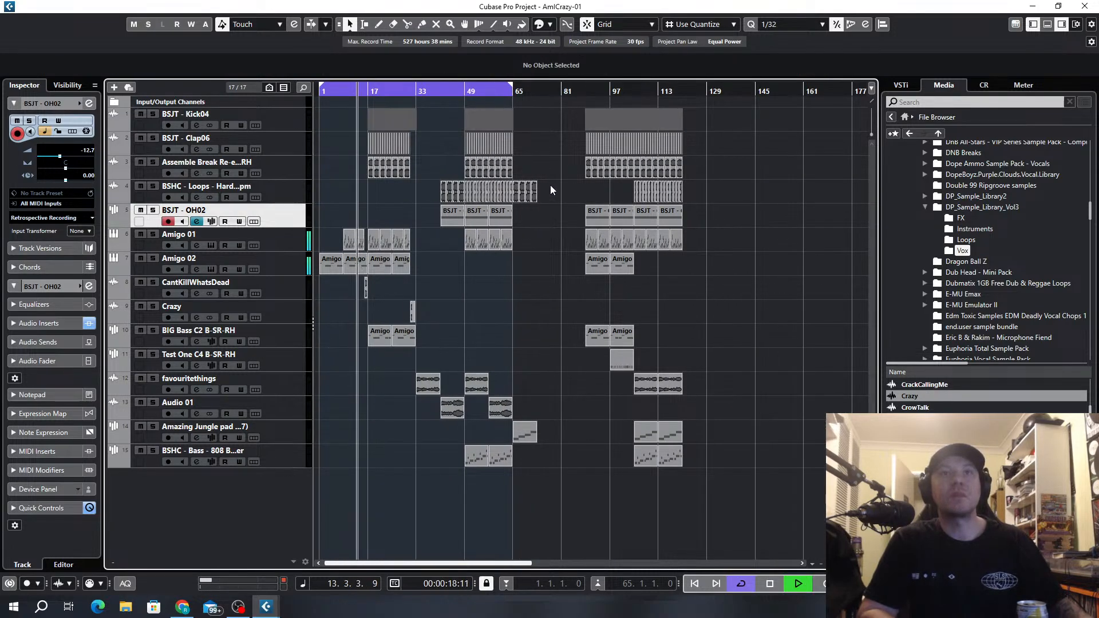
{"action": "left_click_drag", "start_coordinate": [550, 186], "coordinate": [518, 218]}
{"action": "key", "text": "Delete"}
{"action": "key", "text": "KP_Subtract"}
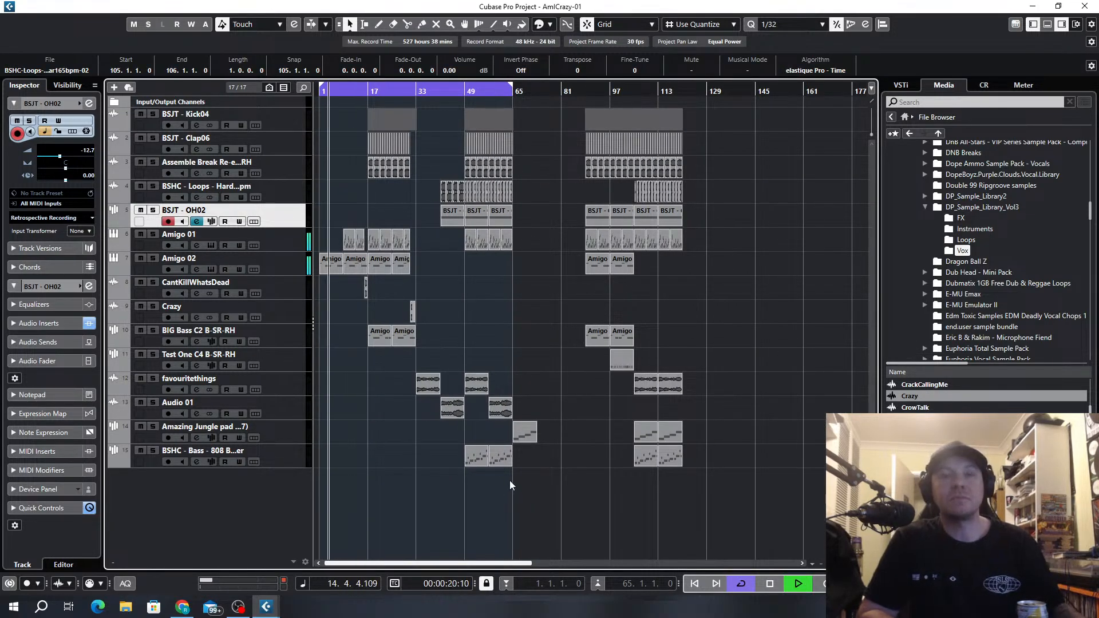
Duplicate the Amazing Jungle pad part to bar 73 and both BSHC Bass parts to bar 65, filling up to bar 81.
{"action": "scroll", "coordinate": [511, 486], "scroll_direction": "up", "scroll_amount": 3}
{"action": "left_click", "coordinate": [536, 430]}
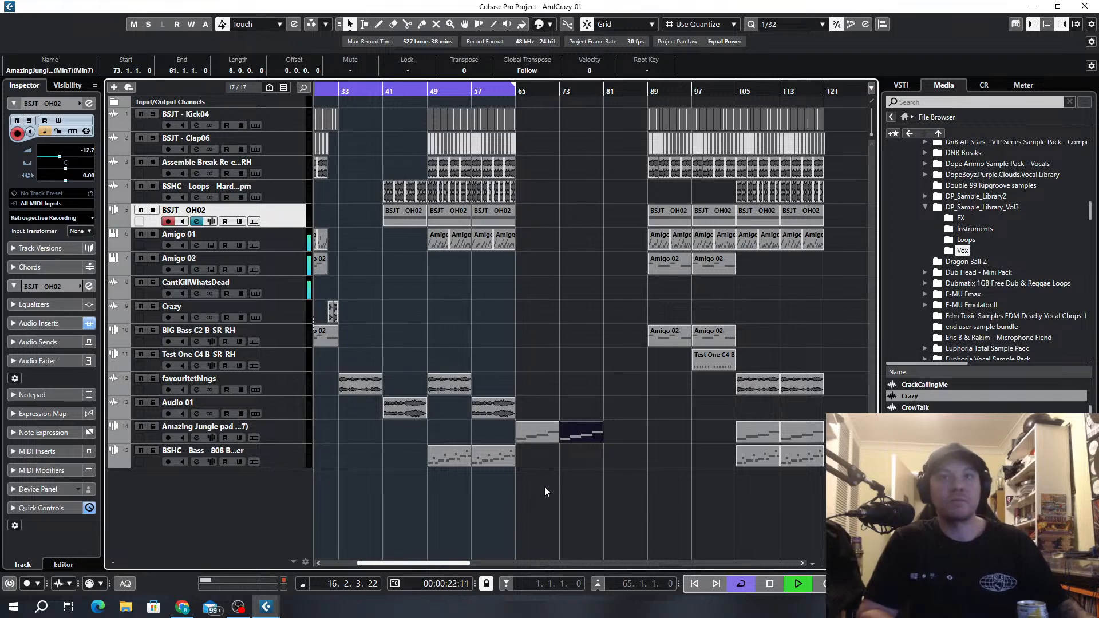
{"action": "scroll", "coordinate": [547, 469], "scroll_direction": "down", "scroll_amount": 3}
{"action": "left_click_drag", "start_coordinate": [538, 456], "coordinate": [452, 480]}
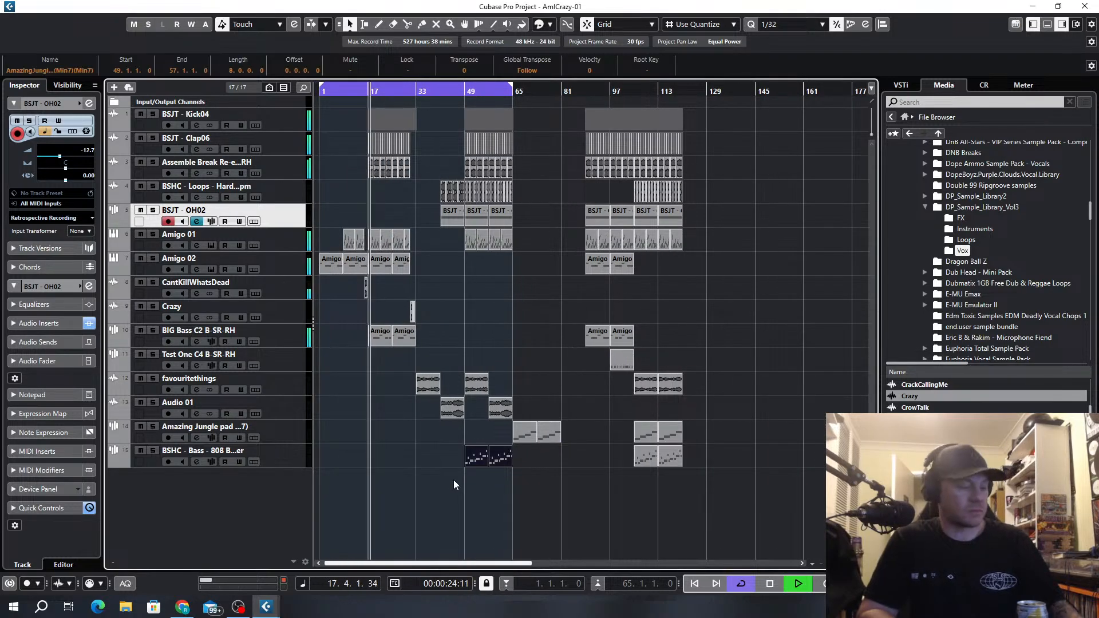
{"action": "key", "text": "ctrl+d"}
Move the Amigo 01 track above the BSHC loops track, and duplicate the break, Amigo 01 and BSHC loops of bars 49 to 65 to bar 65.
{"action": "scroll", "coordinate": [504, 233], "scroll_direction": "up", "scroll_amount": 3}
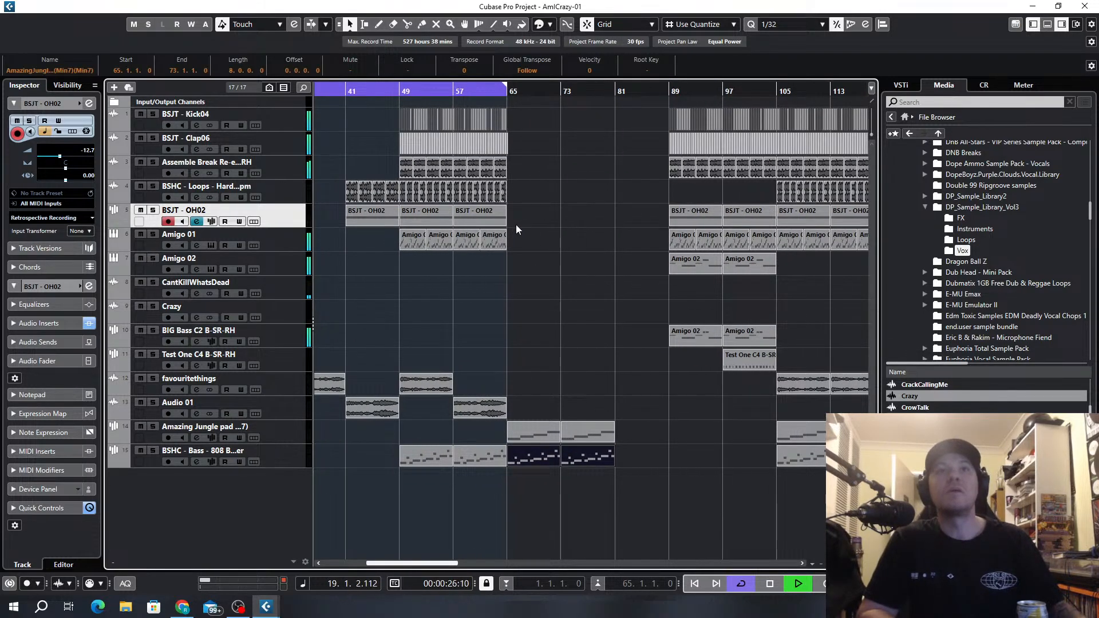
{"action": "left_click_drag", "start_coordinate": [294, 241], "coordinate": [283, 188]}
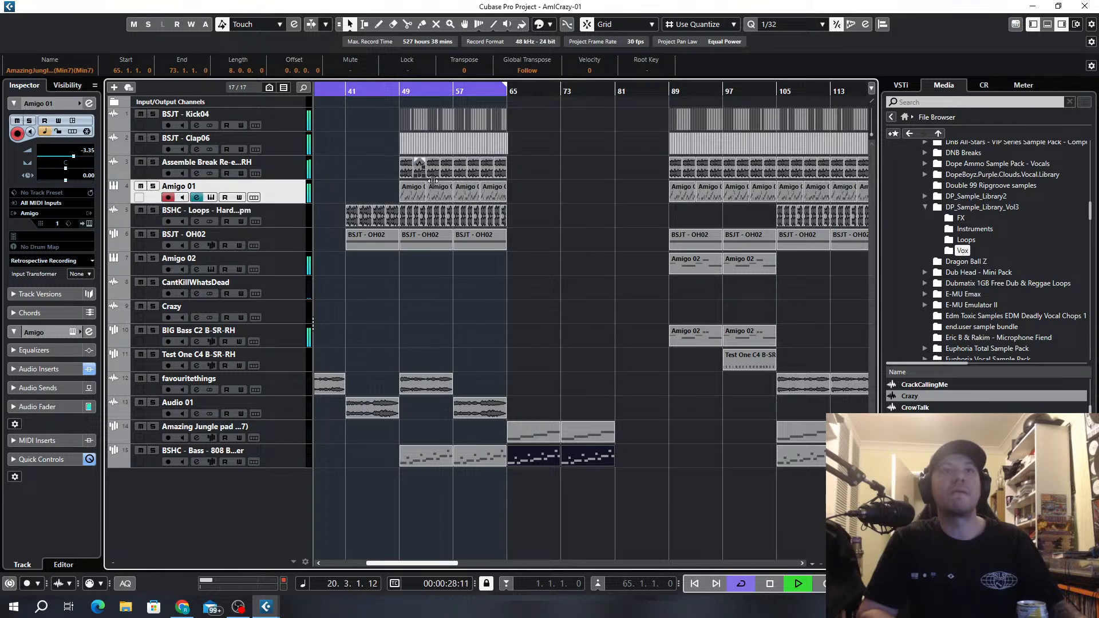
{"action": "scroll", "coordinate": [494, 184], "scroll_direction": "up", "scroll_amount": 3}
{"action": "left_click_drag", "start_coordinate": [558, 167], "coordinate": [408, 227]}
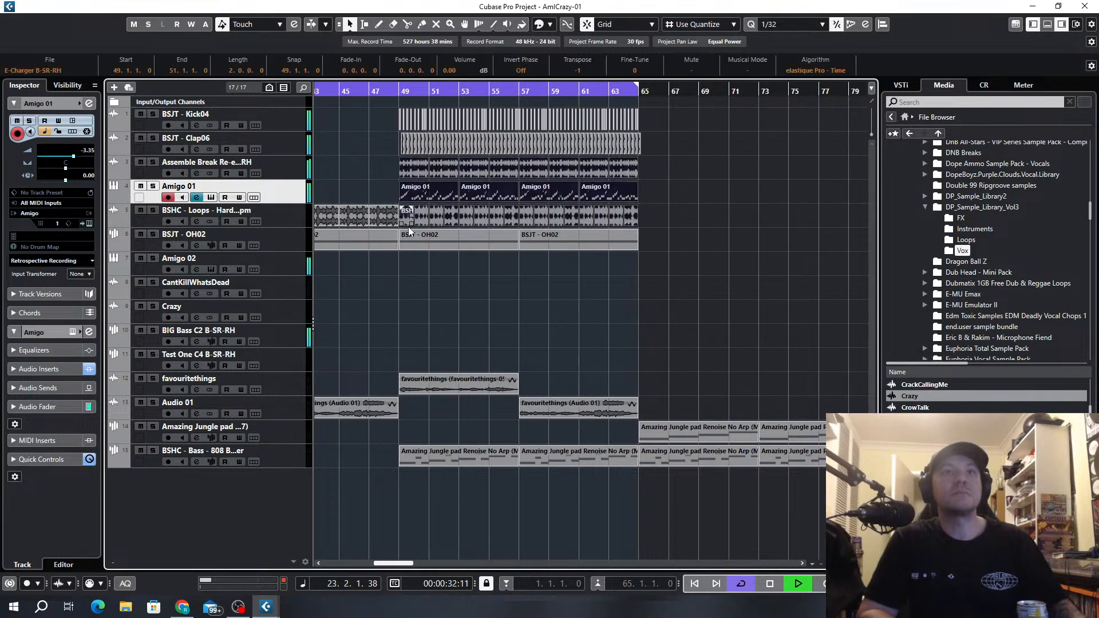
{"action": "key", "text": "ctrl+d"}
{"action": "scroll", "coordinate": [526, 239], "scroll_direction": "down", "scroll_amount": 3}
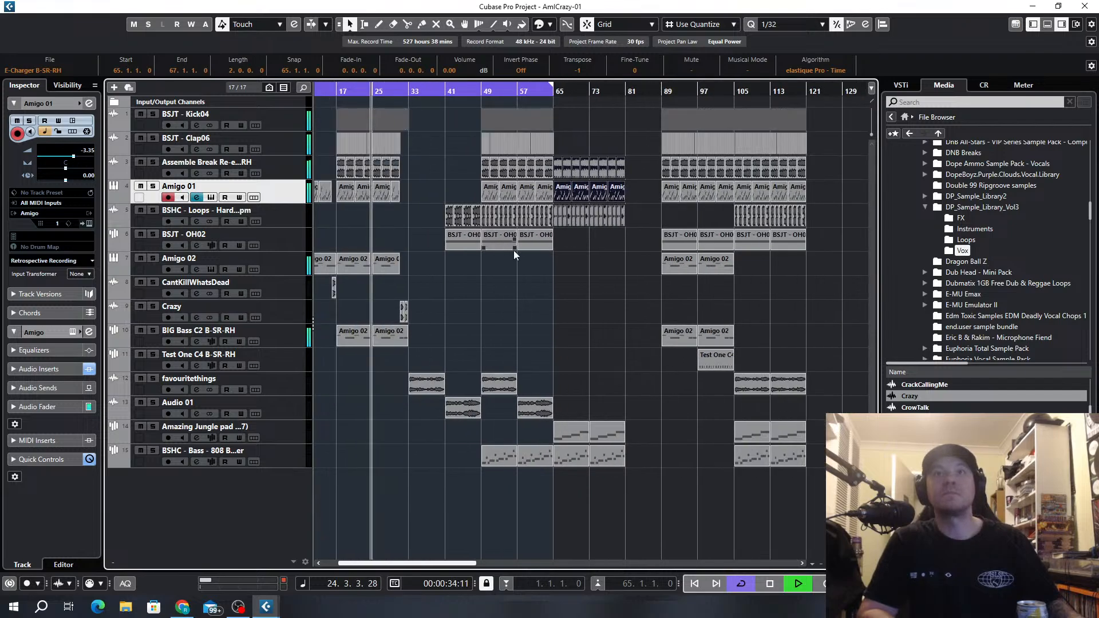
Extend the cycle range so that it ends exactly at bar 81.
{"action": "left_click_drag", "start_coordinate": [547, 99], "coordinate": [625, 97]}
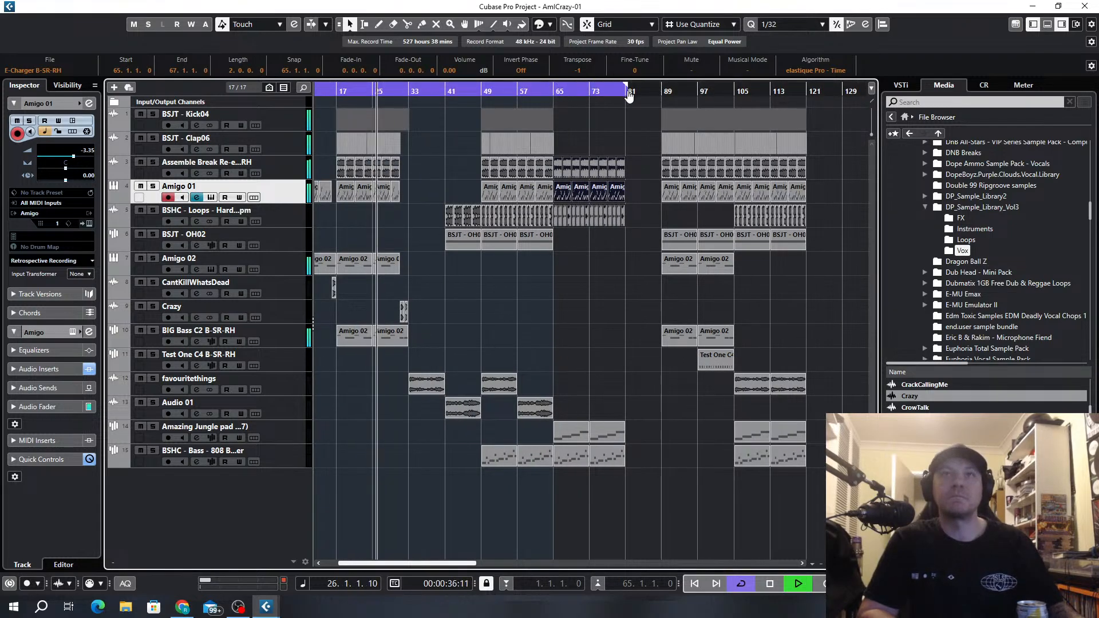
{"action": "scroll", "coordinate": [622, 100], "scroll_direction": "up", "scroll_amount": 5}
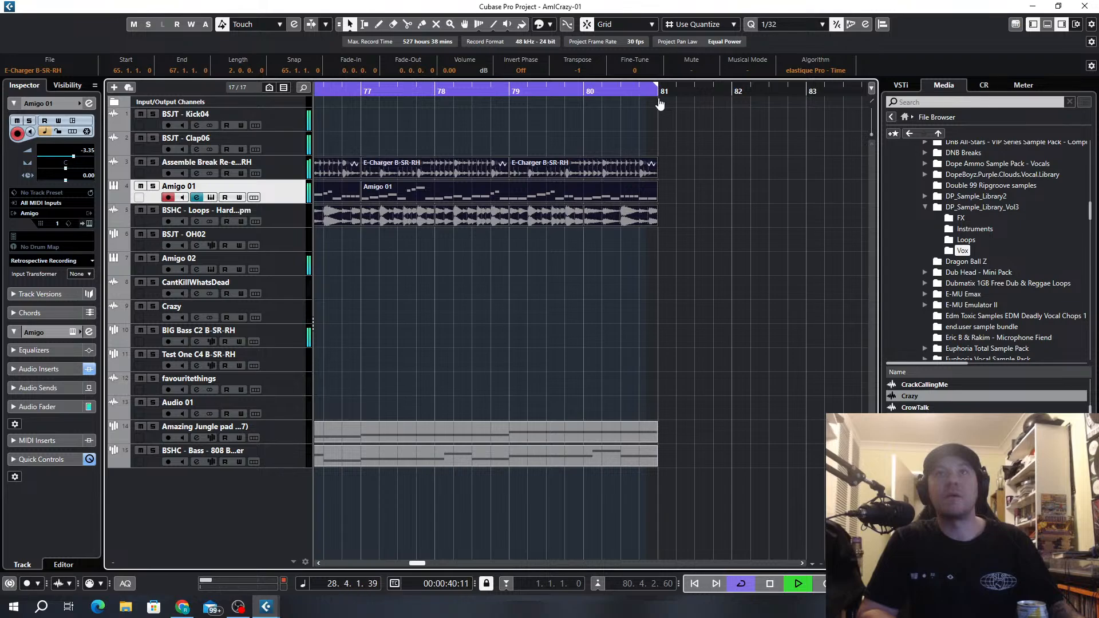
{"action": "left_click", "coordinate": [657, 103]}
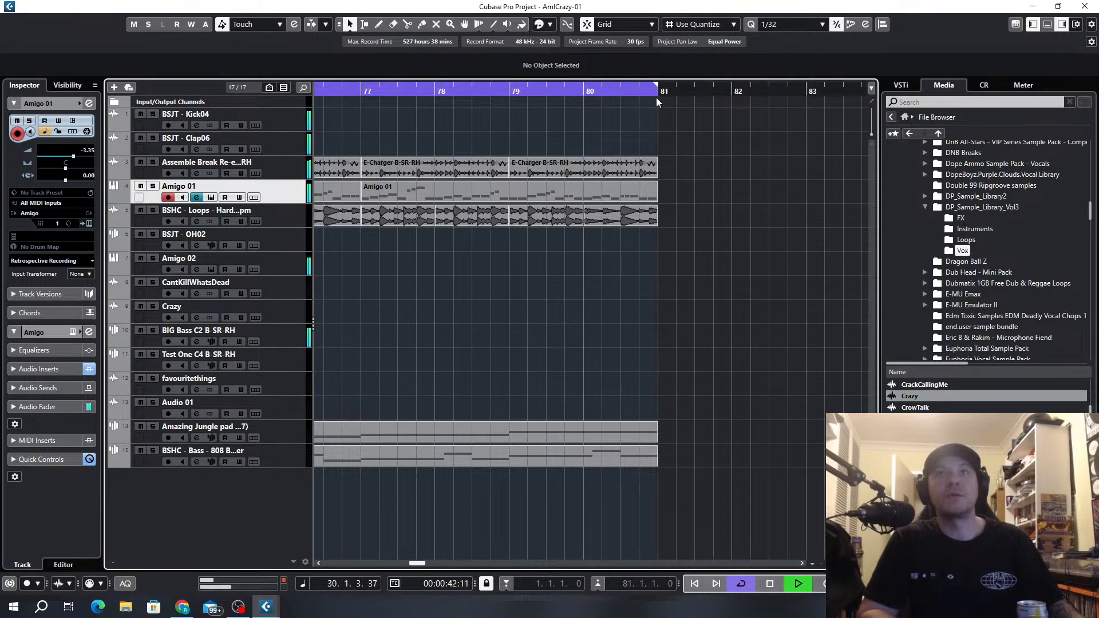
{"action": "scroll", "coordinate": [684, 283], "scroll_direction": "down", "scroll_amount": 5}
{"action": "scroll", "coordinate": [671, 293], "scroll_direction": "down", "scroll_amount": 2}
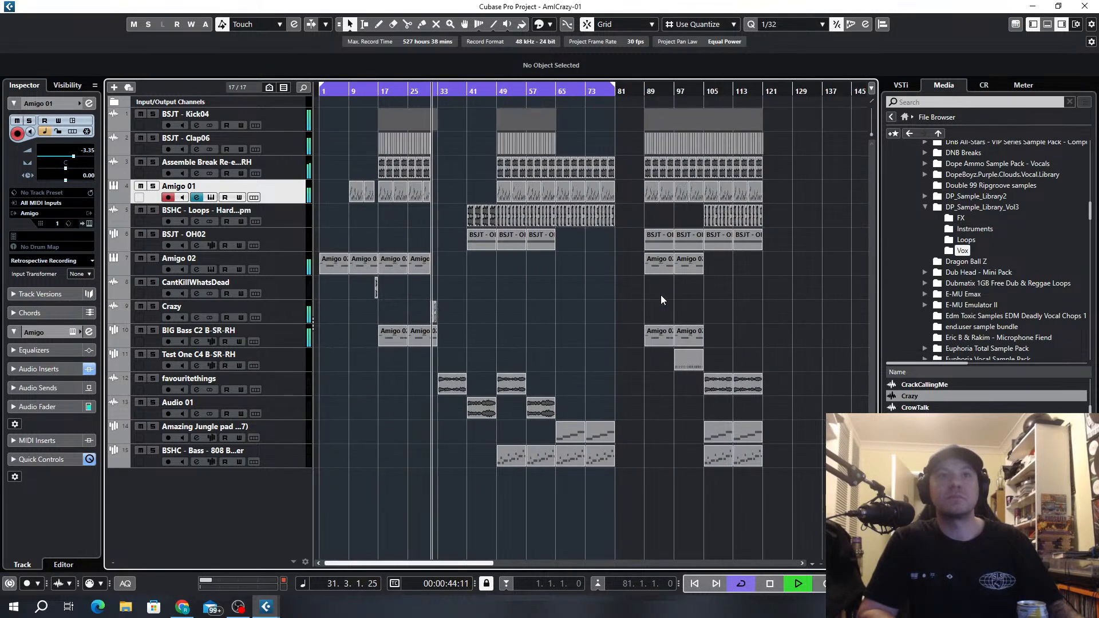
Copy the Test One C4 part from bar 97 to bar 33, and duplicate it to bar 41.
{"action": "left_click_drag", "start_coordinate": [692, 362], "coordinate": [483, 362]}
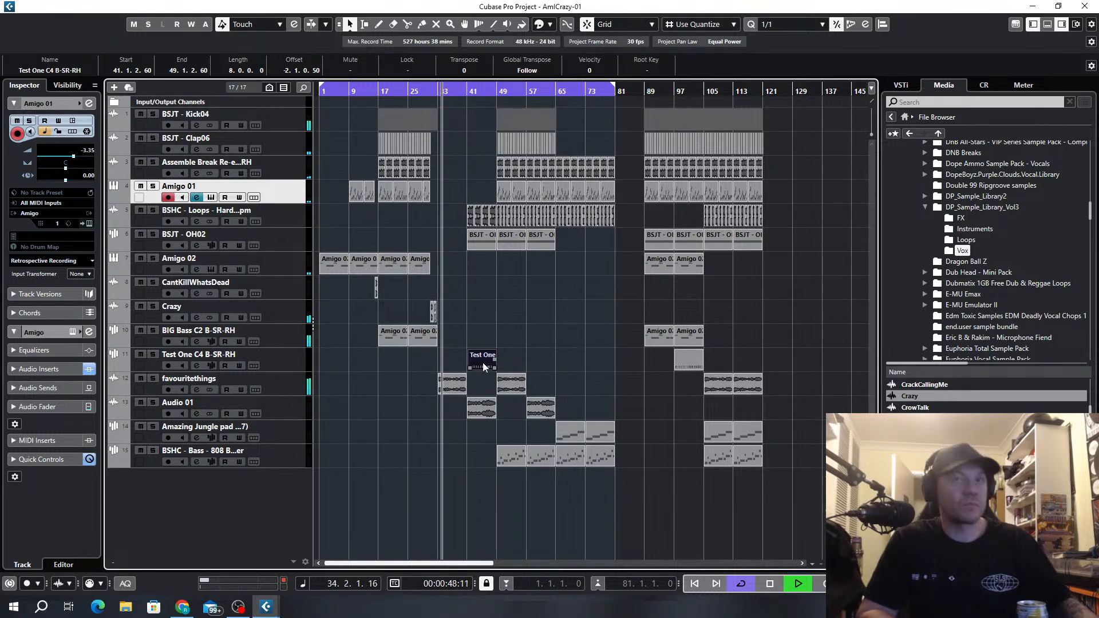
{"action": "scroll", "coordinate": [476, 366], "scroll_direction": "up", "scroll_amount": 4}
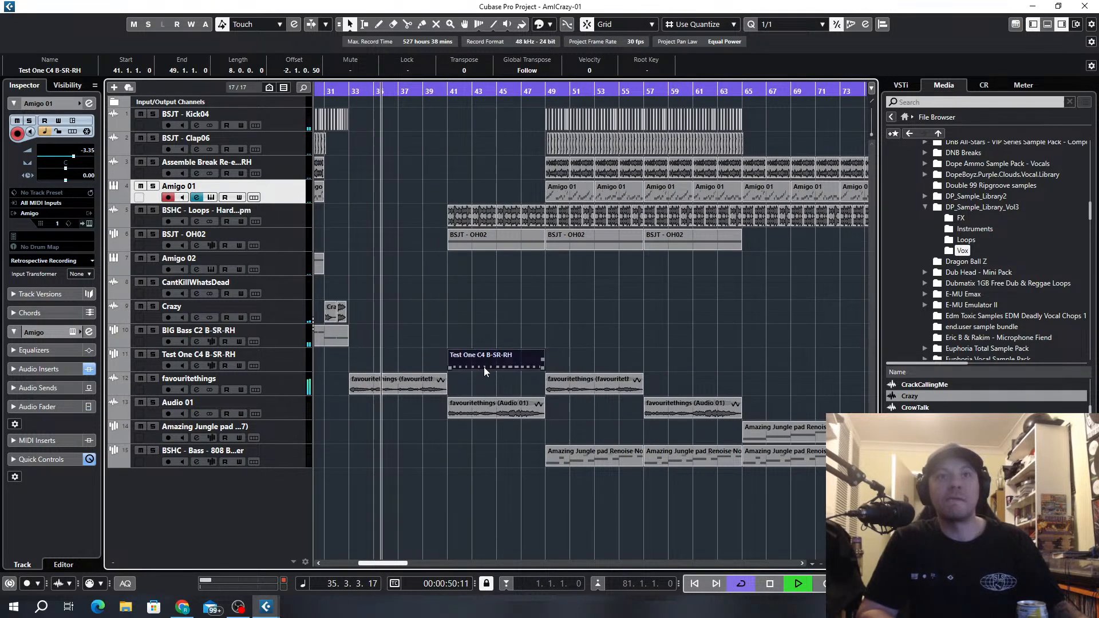
{"action": "left_click_drag", "start_coordinate": [483, 367], "coordinate": [380, 358]}
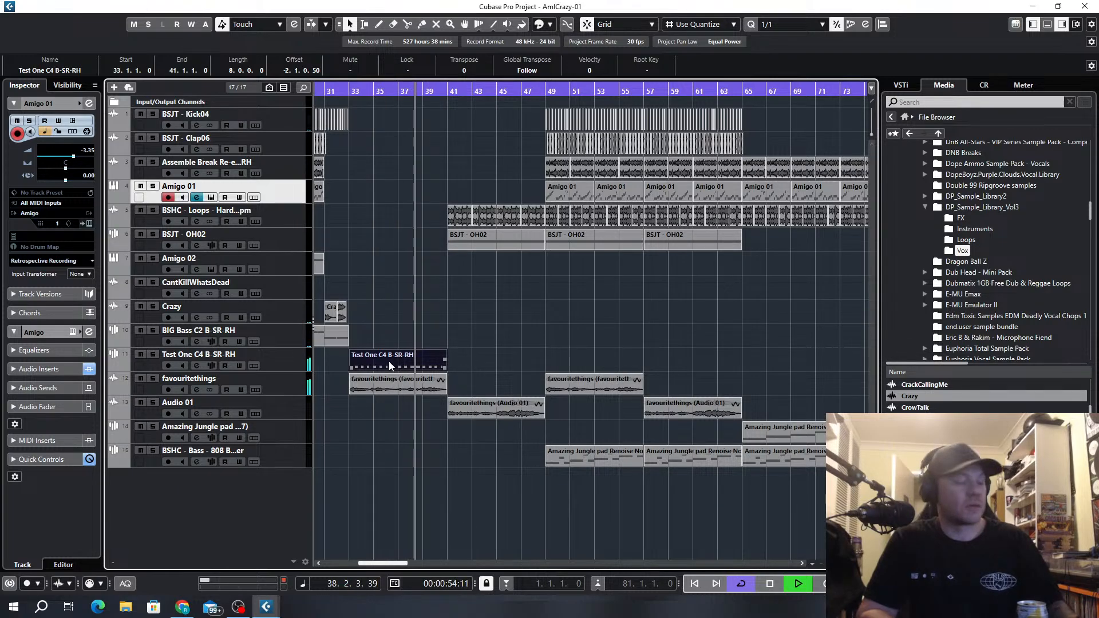
{"action": "key", "text": "ctrl+d"}
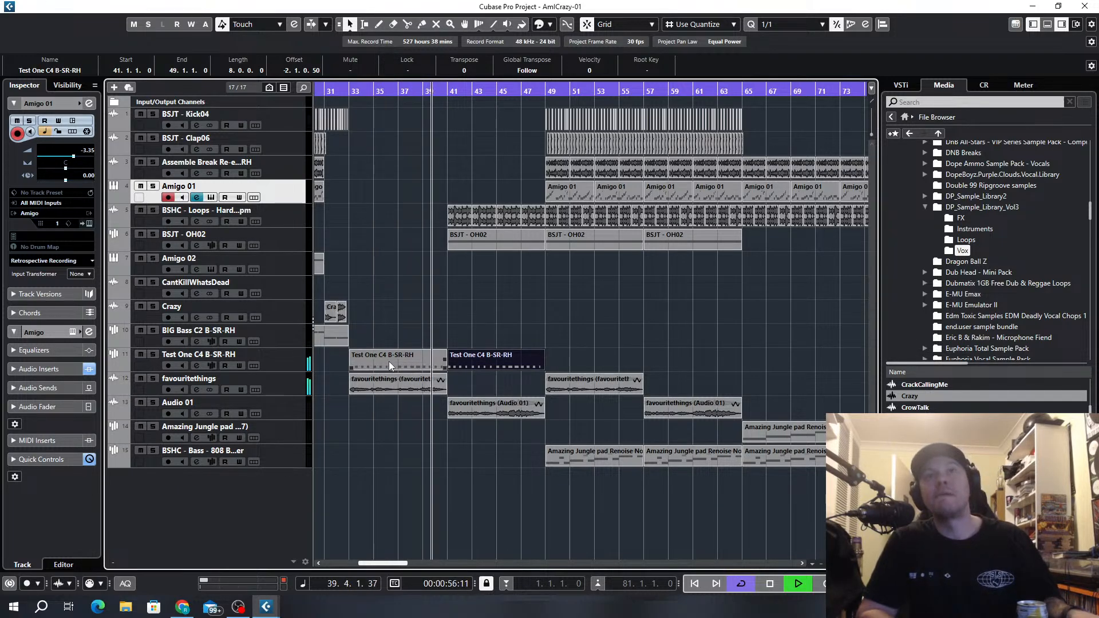
Duplicate both Test One C4 parts of bars 33 to 49 so they also fill bars 49 to 65.
{"action": "key", "text": "g"}
{"action": "key", "text": "g"}
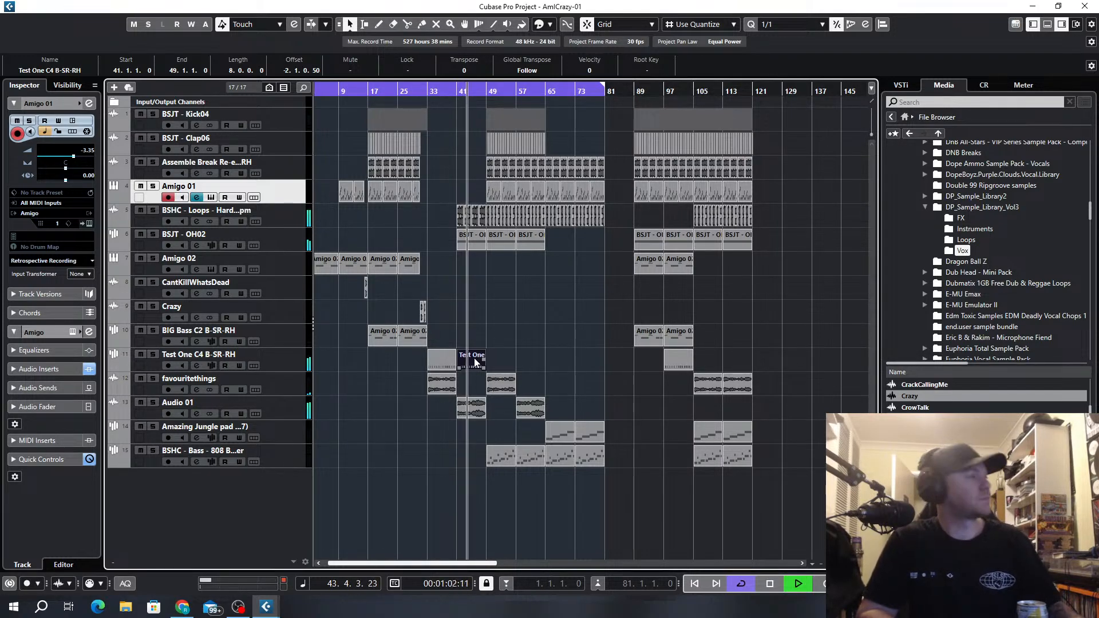
{"action": "mouse_move", "coordinate": [475, 362]}
{"action": "left_mouse_down"}
{"action": "mouse_move", "coordinate": [430, 369]}
{"action": "mouse_move", "coordinate": [440, 360]}
{"action": "left_mouse_up"}
{"action": "key", "text": "ctrl+d"}
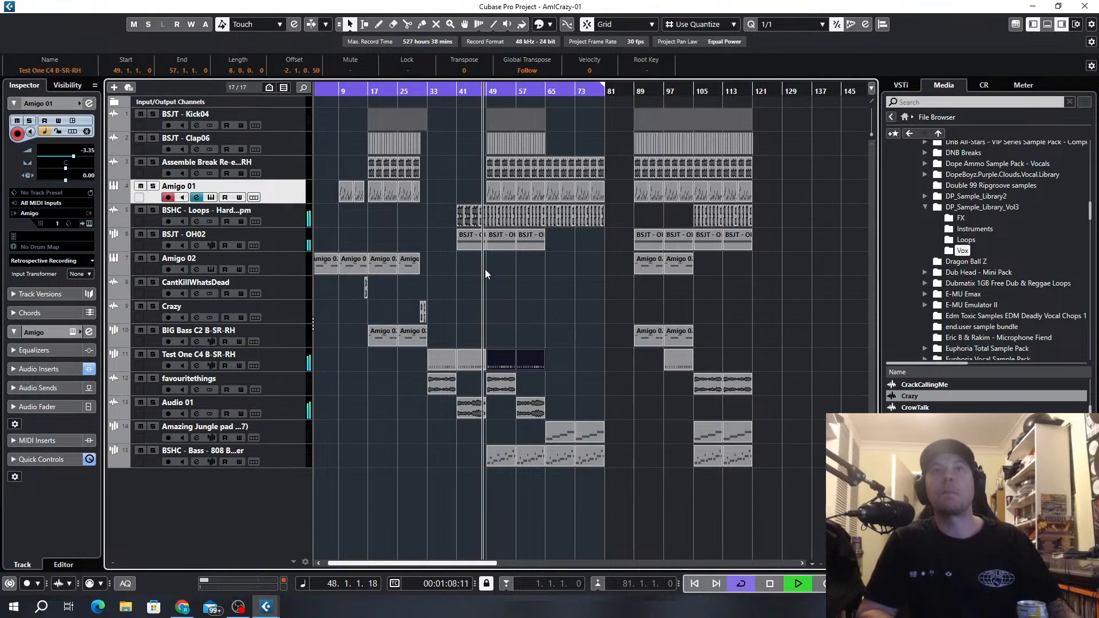
{"action": "key", "text": "h"}
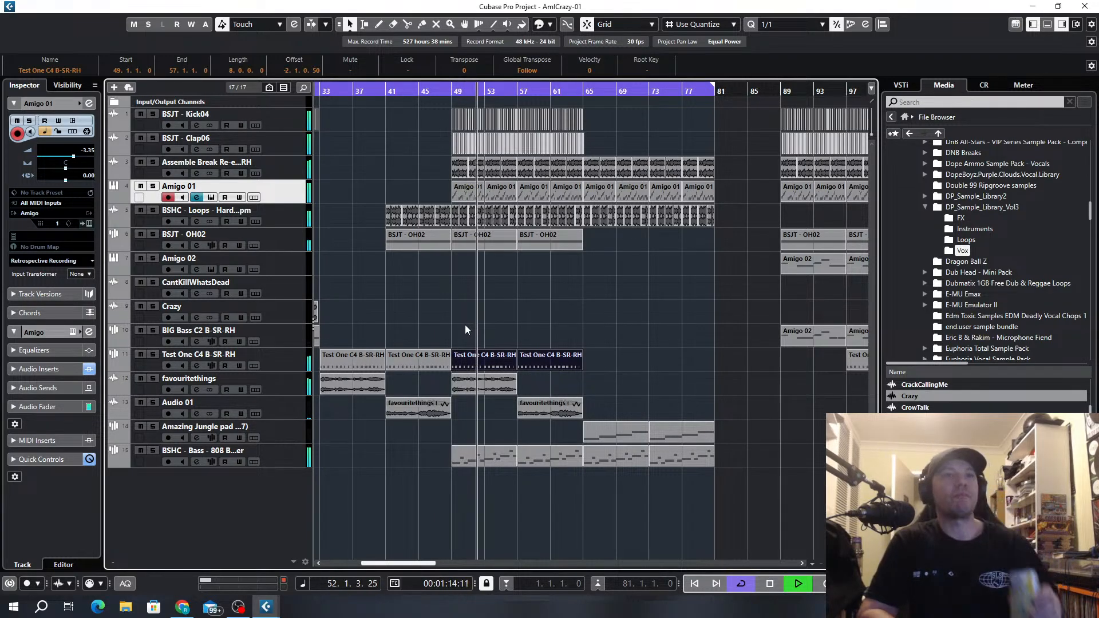
Place the Crazy vocal events from bar 31 at bar 63.
{"action": "key", "text": "g"}
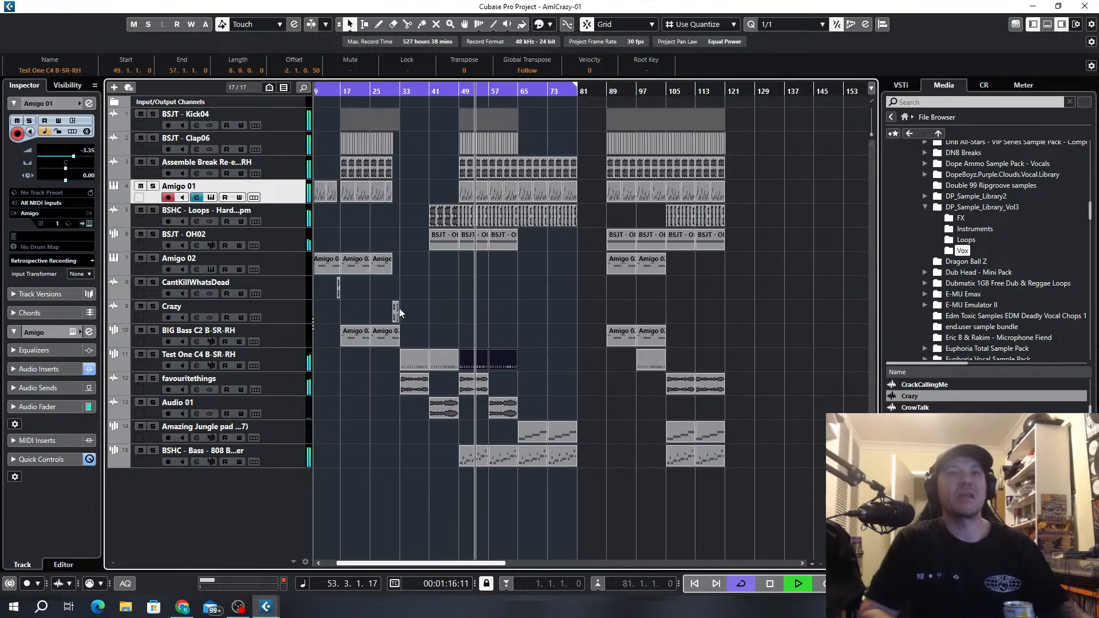
{"action": "left_click_drag", "start_coordinate": [395, 310], "coordinate": [511, 311]}
{"action": "key", "text": "h"}
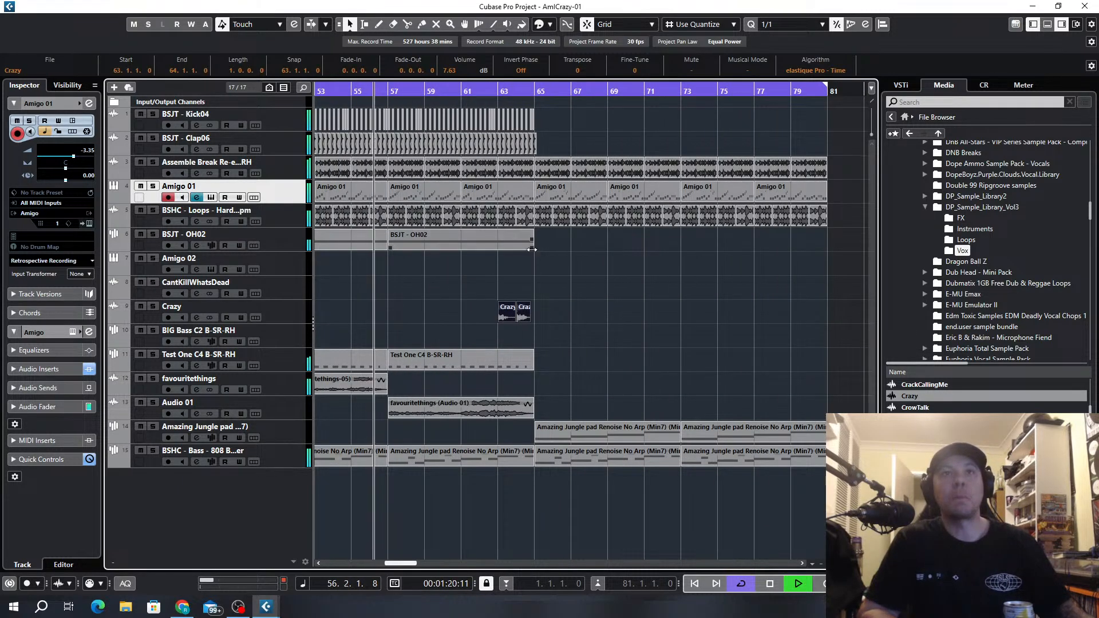
Shorten the BSJT - OH02 part to bar 63, and clear the Amigo 01, BSHC loops, break, kick and clap material from bars 63 to 65.
{"action": "left_click_drag", "start_coordinate": [531, 250], "coordinate": [502, 196]}
{"action": "key", "text": "Delete"}
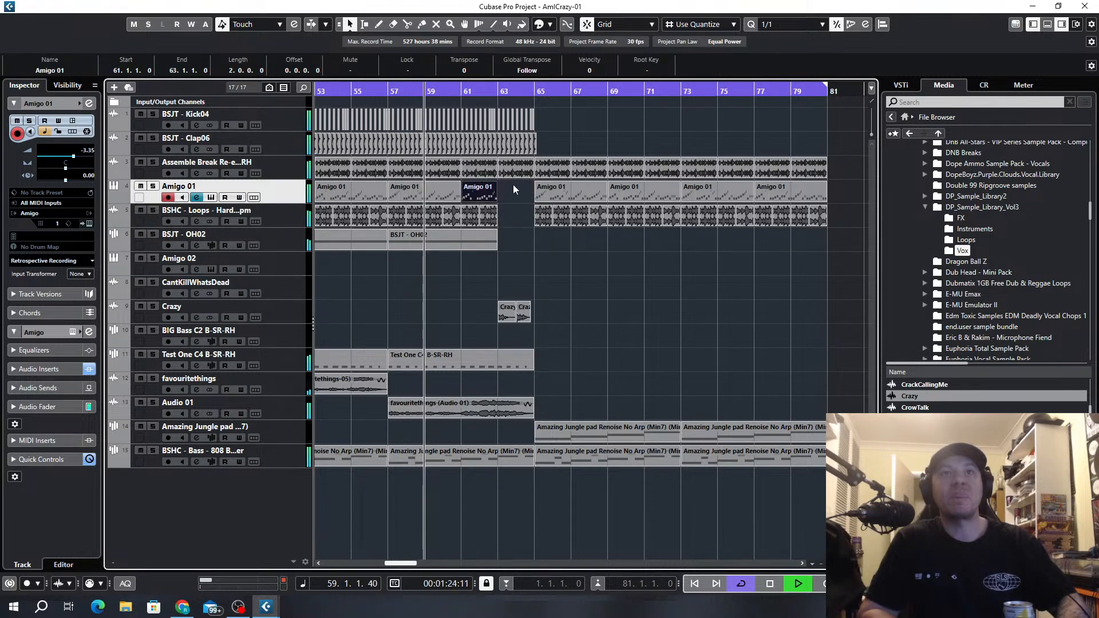
{"action": "left_click", "coordinate": [515, 168]}
{"action": "key", "text": "Delete"}
{"action": "left_click_drag", "start_coordinate": [558, 116], "coordinate": [498, 147]}
{"action": "key", "text": "Delete"}
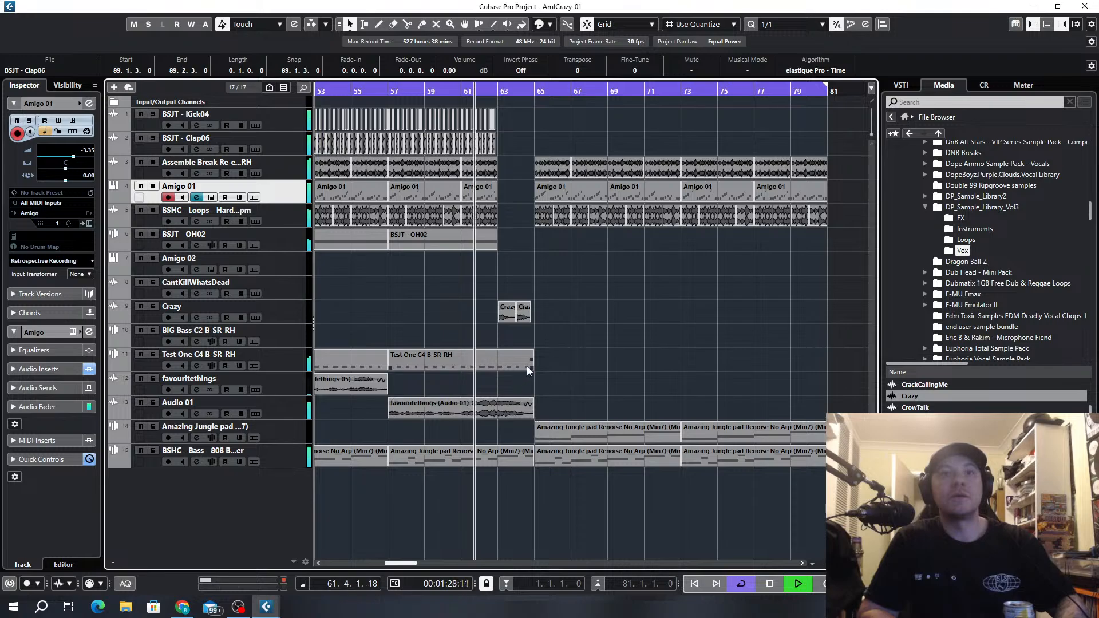
Shorten the Test One C4 and BSHC Bass parts starting at bar 57 to end at bar 63.
{"action": "left_click_drag", "start_coordinate": [529, 367], "coordinate": [509, 384]}
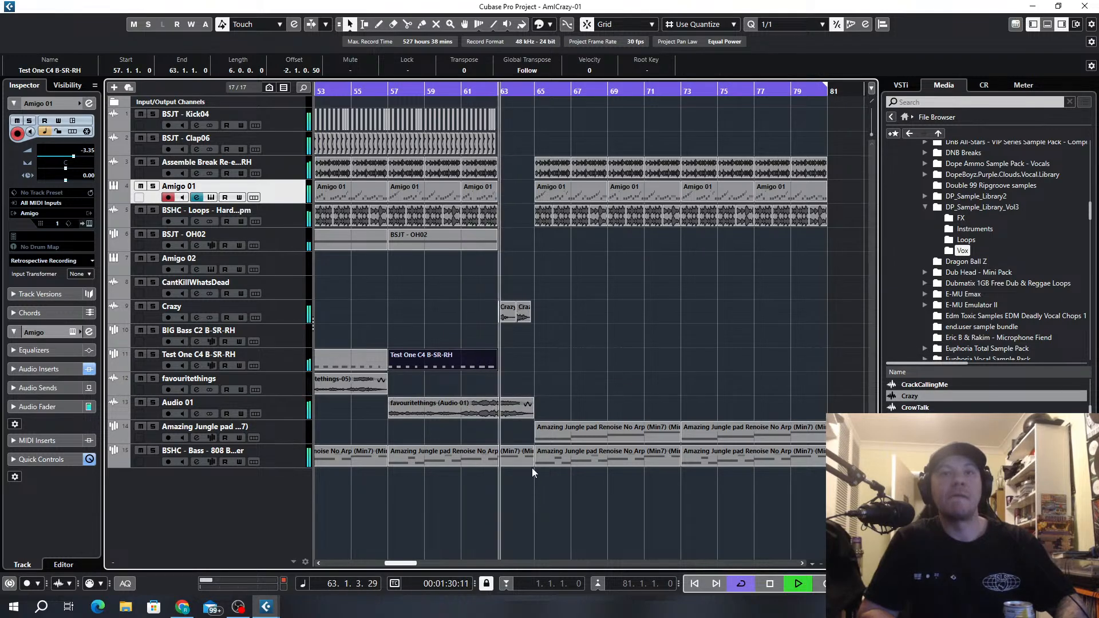
{"action": "left_click_drag", "start_coordinate": [532, 468], "coordinate": [497, 468]}
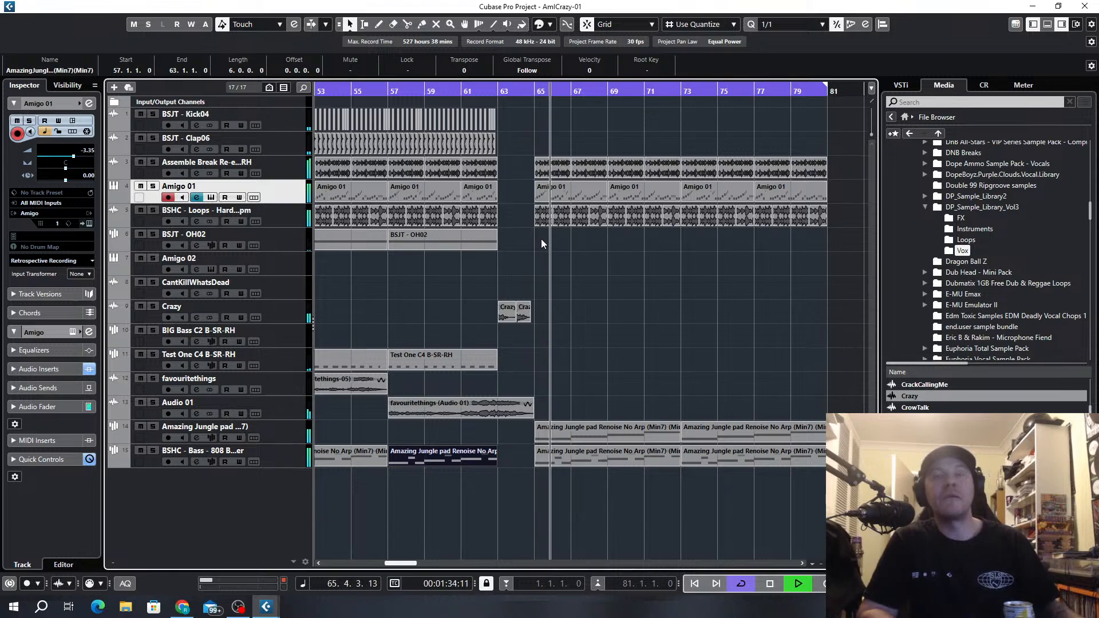
Place a copy of the CantKillWhatsDead vocal event from before bar 17 at bar 72.
{"action": "left_click", "coordinate": [647, 296]}
{"action": "scroll", "coordinate": [650, 294], "scroll_direction": "down", "scroll_amount": 4}
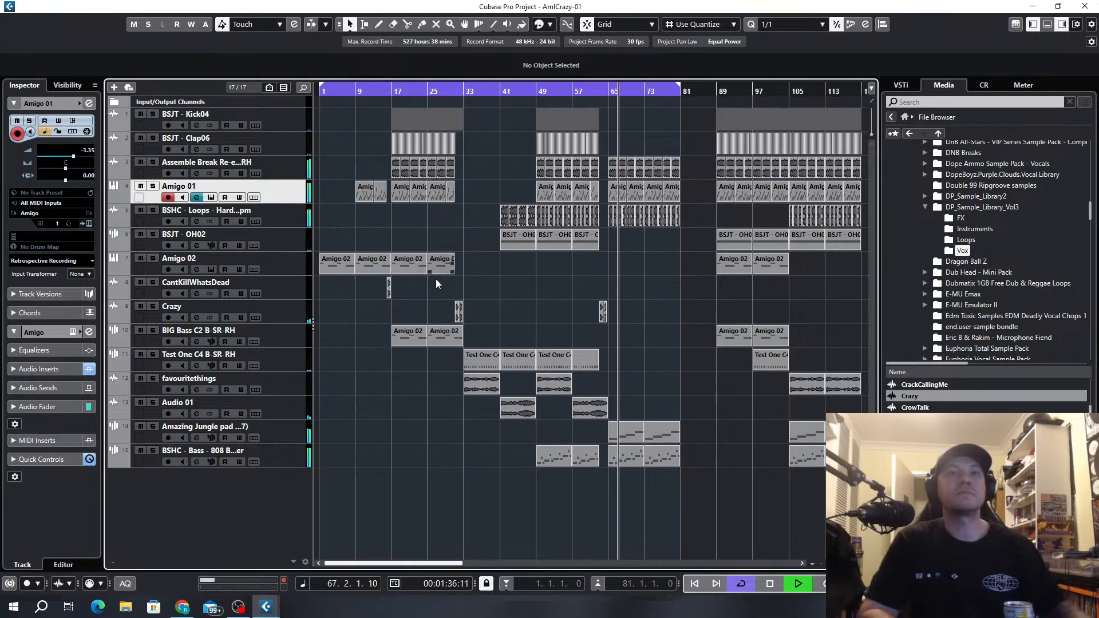
{"action": "left_click_drag", "start_coordinate": [389, 288], "coordinate": [618, 291]}
{"action": "scroll", "coordinate": [645, 304], "scroll_direction": "up", "scroll_amount": 6}
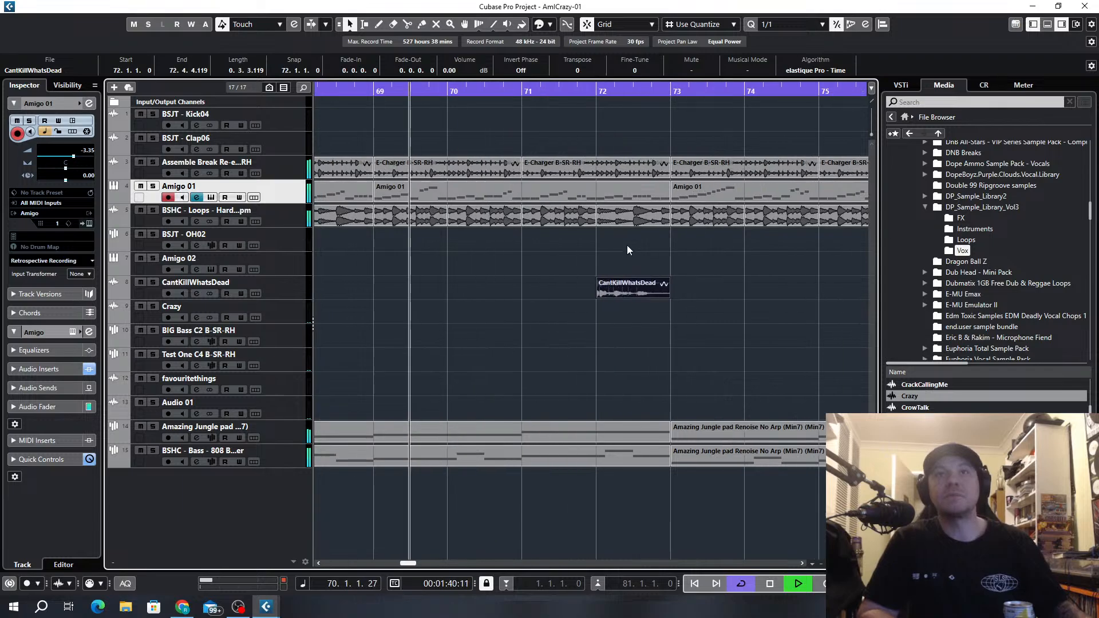
Clear the break and BSHC loop material from bar 72, and delete the Amigo 01 part of bars 69 to 73.
{"action": "scroll", "coordinate": [626, 246], "scroll_direction": "up", "scroll_amount": 1}
{"action": "left_click_drag", "start_coordinate": [677, 176], "coordinate": [596, 177]}
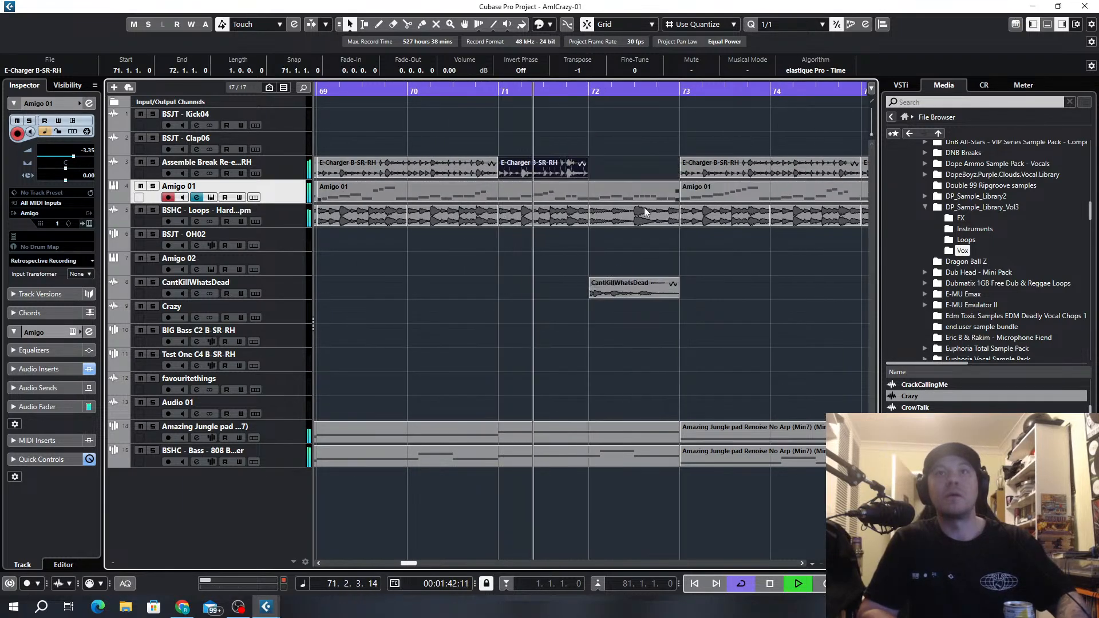
{"action": "left_click", "coordinate": [665, 218]}
{"action": "key", "text": "Delete"}
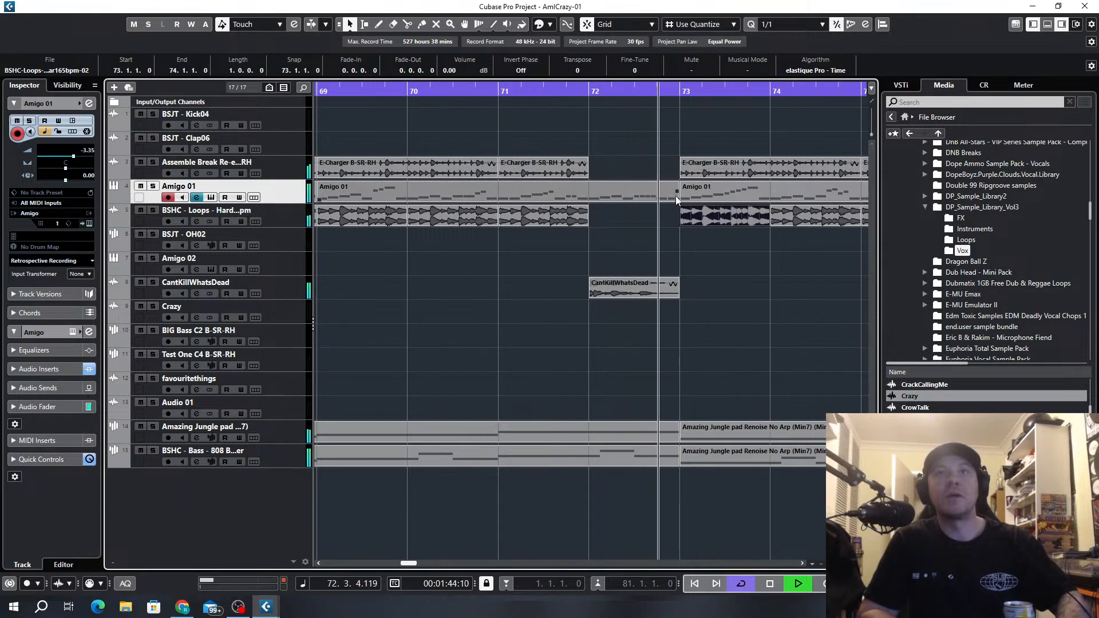
{"action": "left_click", "coordinate": [646, 198]}
{"action": "key", "text": "Delete"}
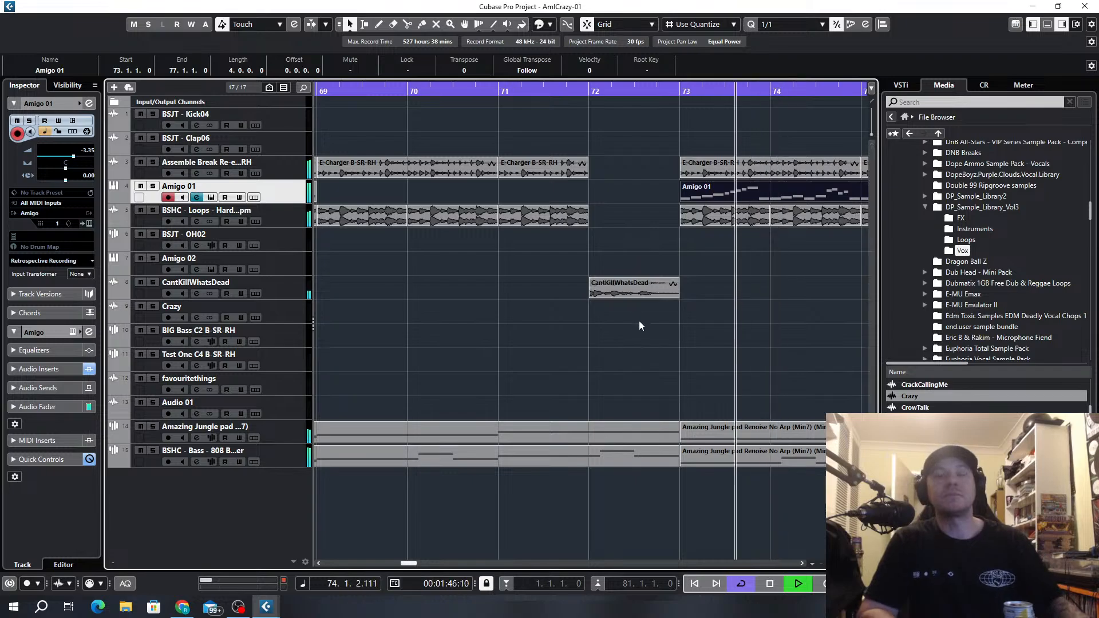
Duplicate the two Crazy vocal events from bar 63 so they also start at bar 79.
{"action": "scroll", "coordinate": [638, 324], "scroll_direction": "down", "scroll_amount": 5}
{"action": "left_click", "coordinate": [550, 312]}
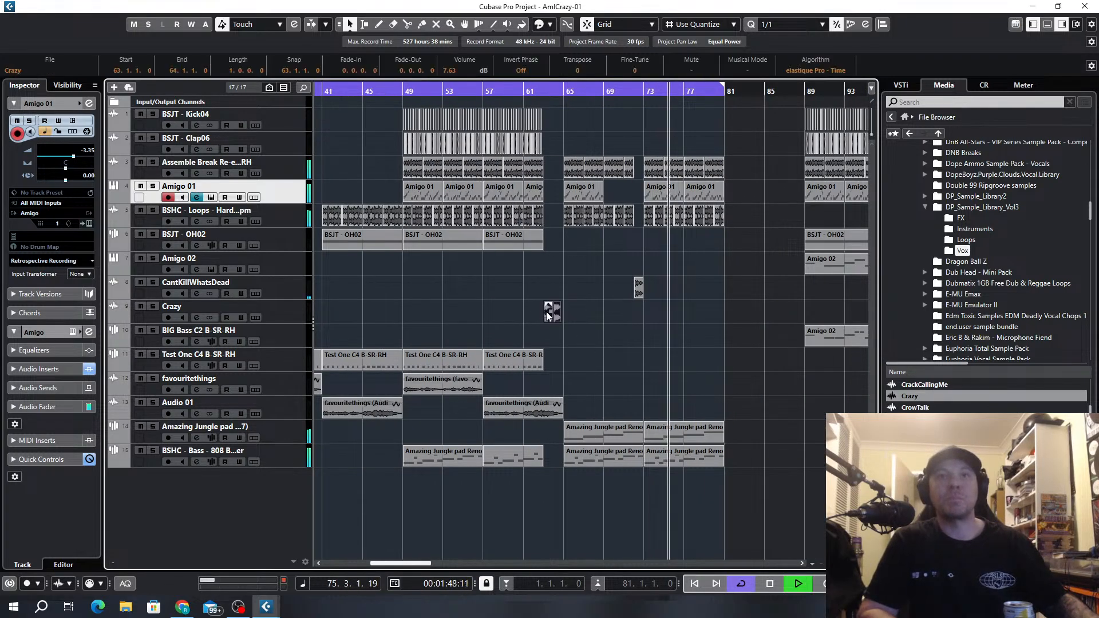
{"action": "left_click_drag", "start_coordinate": [548, 315], "coordinate": [713, 314]}
{"action": "scroll", "coordinate": [723, 292], "scroll_direction": "up", "scroll_amount": 5}
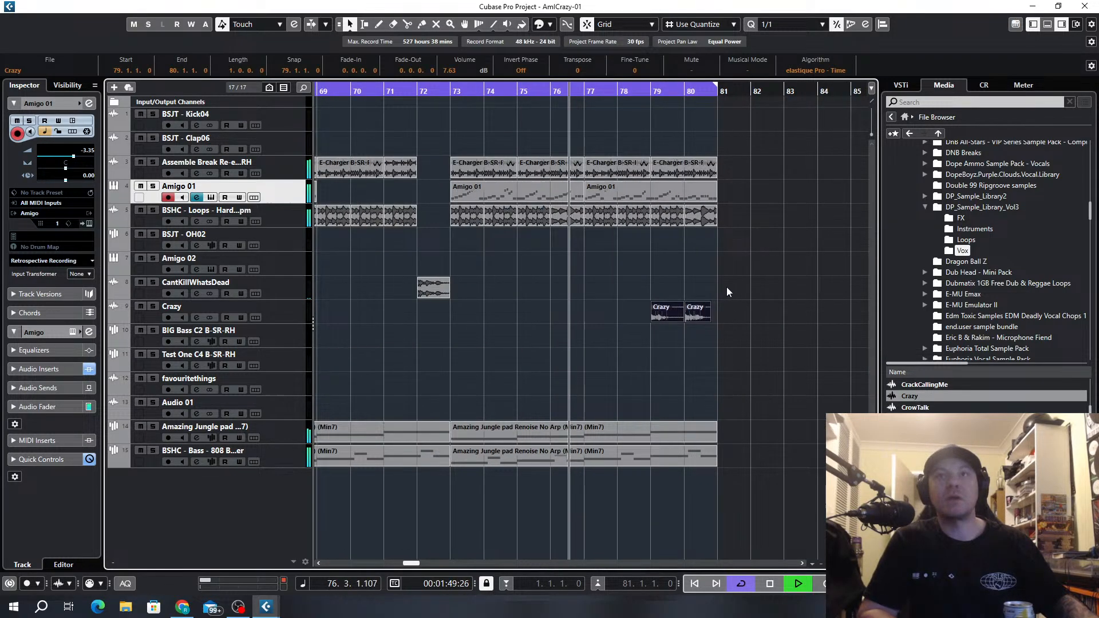
Remove the BSHC loop and break material from bar 80, and shorten the last Amigo 01 part to end at bar 80.
{"action": "left_click", "coordinate": [712, 222]}
{"action": "key", "text": "Delete"}
{"action": "left_click", "coordinate": [704, 199]}
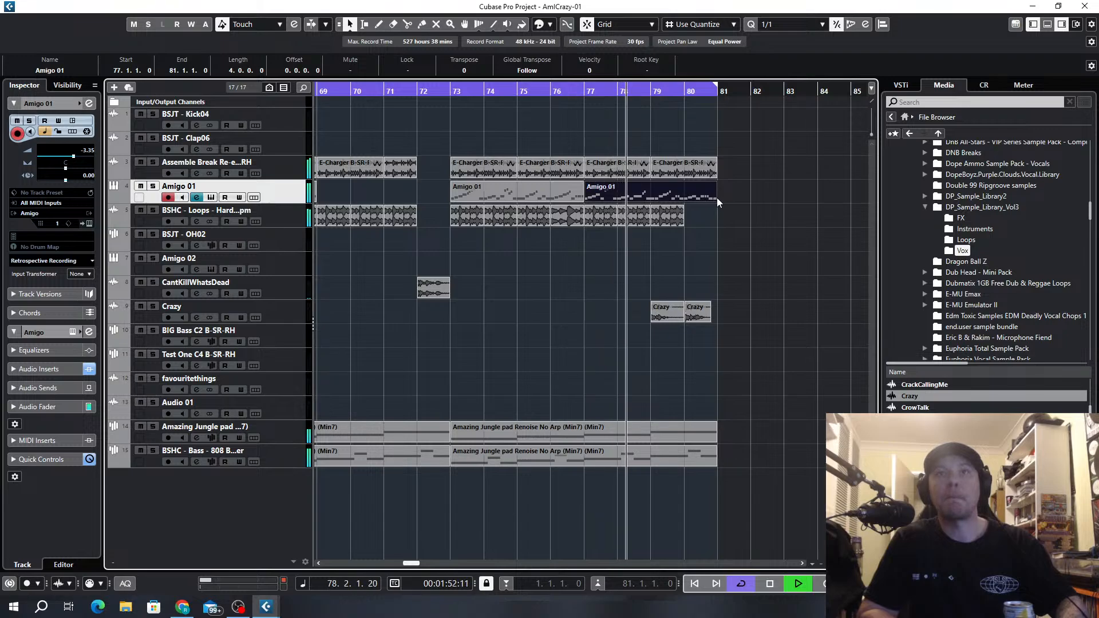
{"action": "left_click_drag", "start_coordinate": [717, 197], "coordinate": [687, 179]}
{"action": "left_click", "coordinate": [716, 171]}
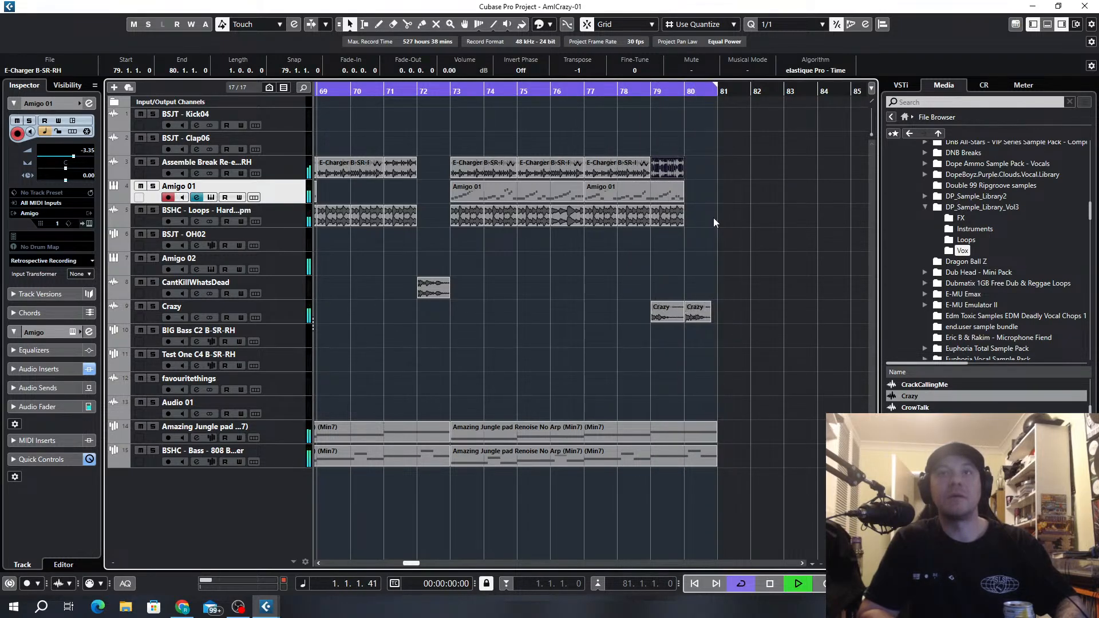
{"action": "key", "text": "space"}
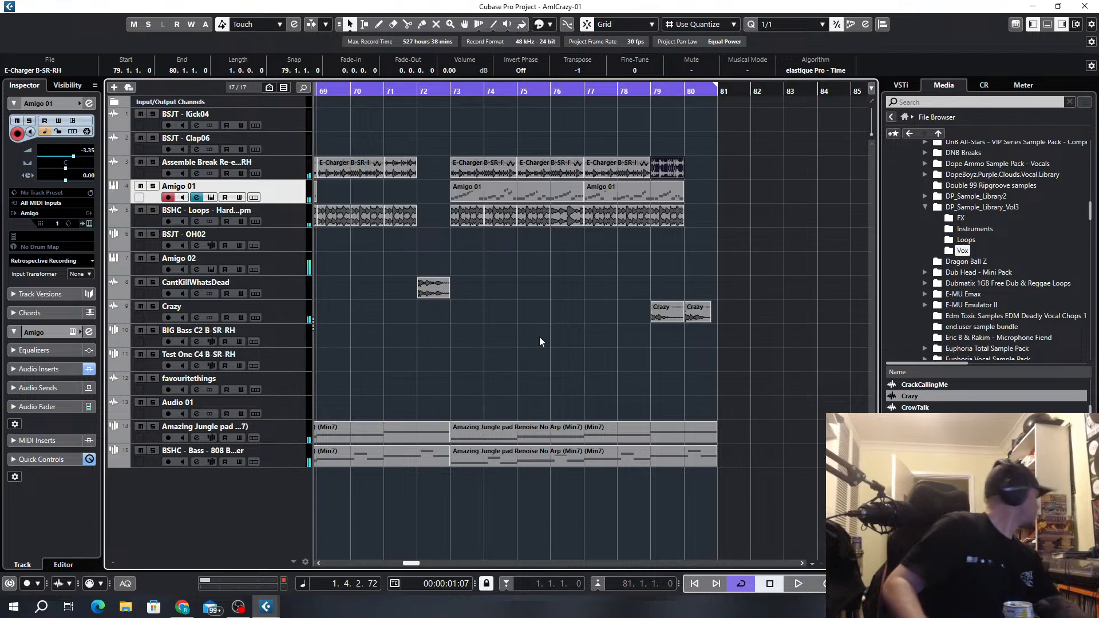
{"action": "scroll", "coordinate": [548, 297], "scroll_direction": "down", "scroll_amount": 5}
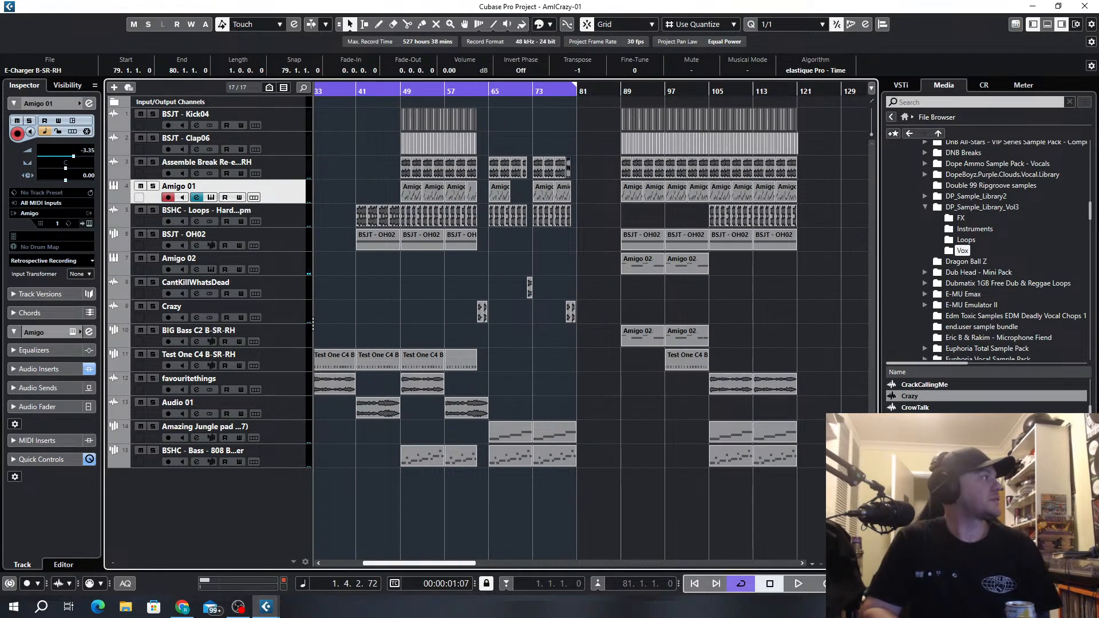
{"action": "key", "text": "alt+Tab"}
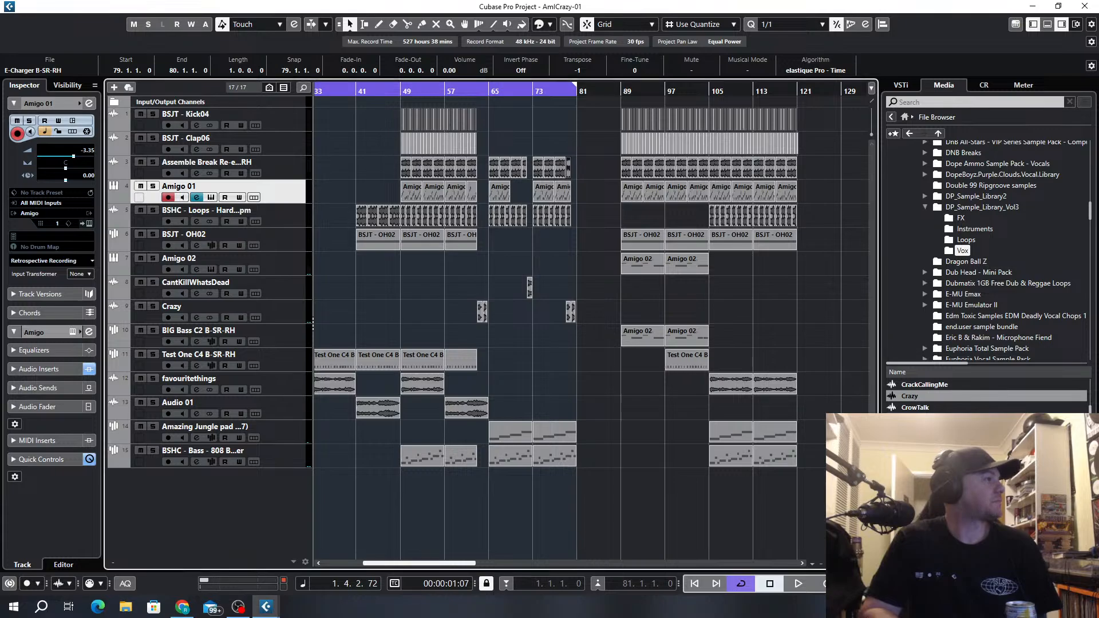
{"action": "key", "text": "alt+Tab"}
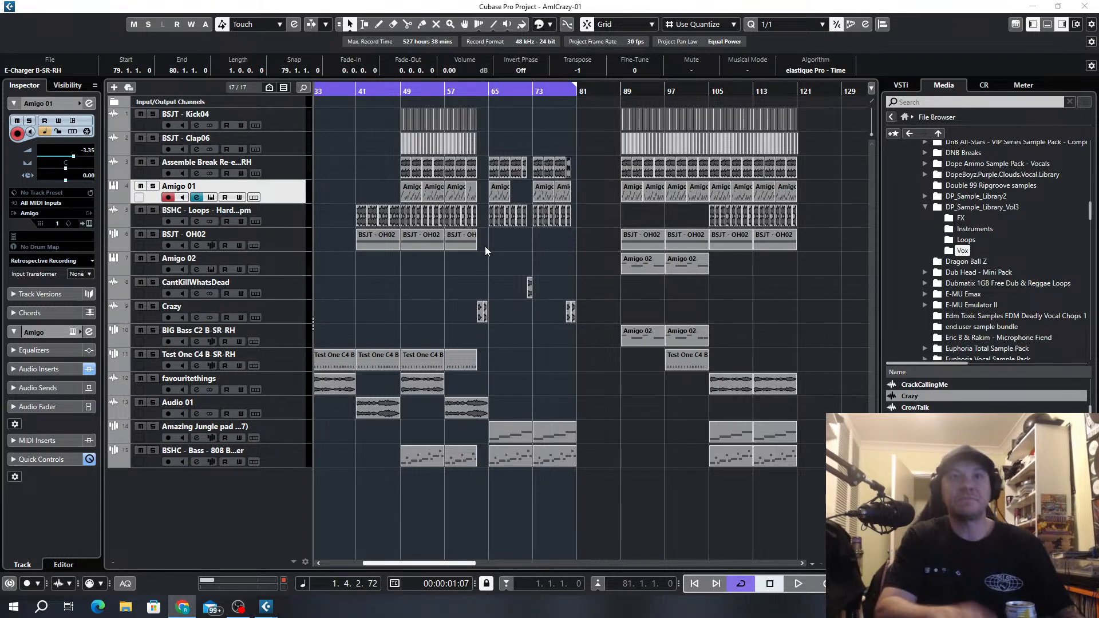
Play the whole arrangement from the start to review it.
{"action": "left_click", "coordinate": [375, 158]}
{"action": "scroll", "coordinate": [400, 207], "scroll_direction": "down", "scroll_amount": 4}
{"action": "key", "text": "space"}
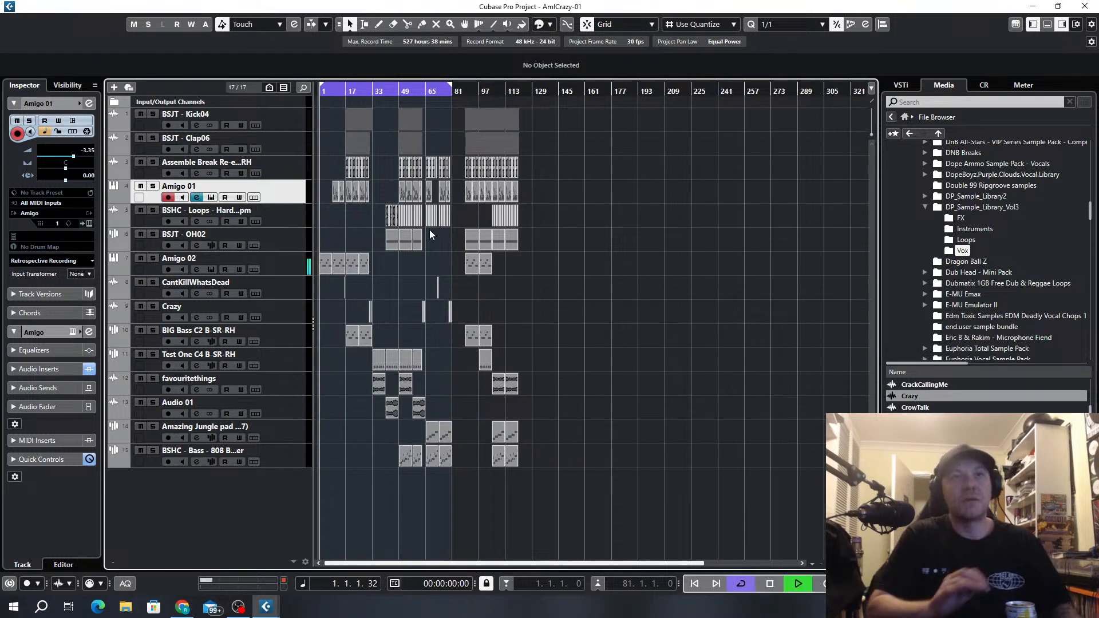
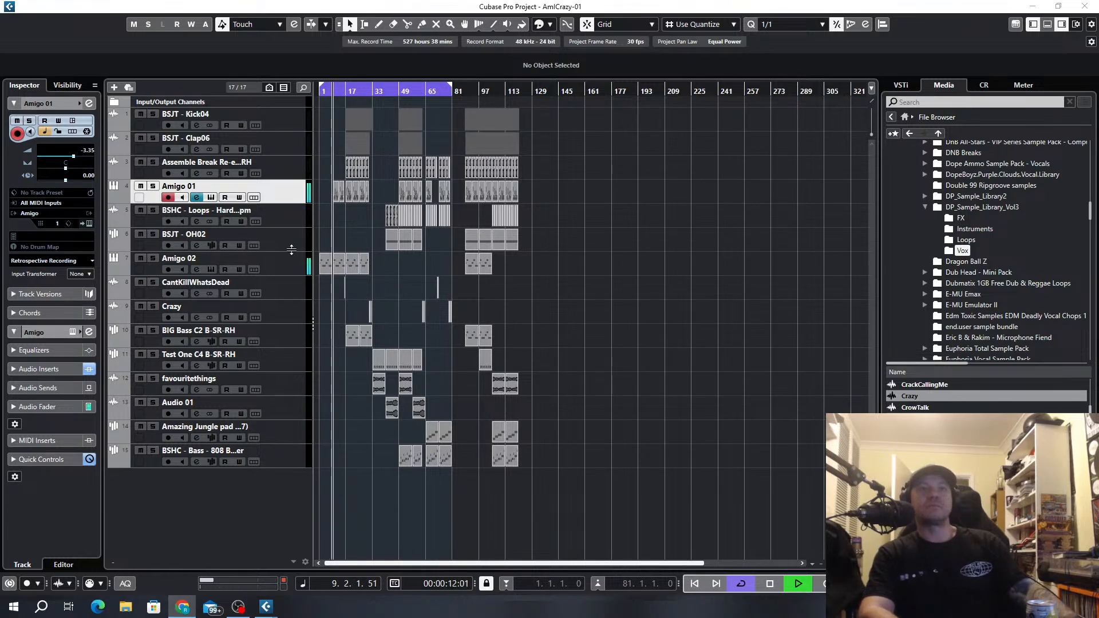
Add the Frequency EQ as the second insert effect on the Amigo 01 track.
{"action": "left_click", "coordinate": [347, 222]}
{"action": "scroll", "coordinate": [342, 222], "scroll_direction": "up", "scroll_amount": 4}
{"action": "scroll", "coordinate": [390, 224], "scroll_direction": "up", "scroll_amount": 3}
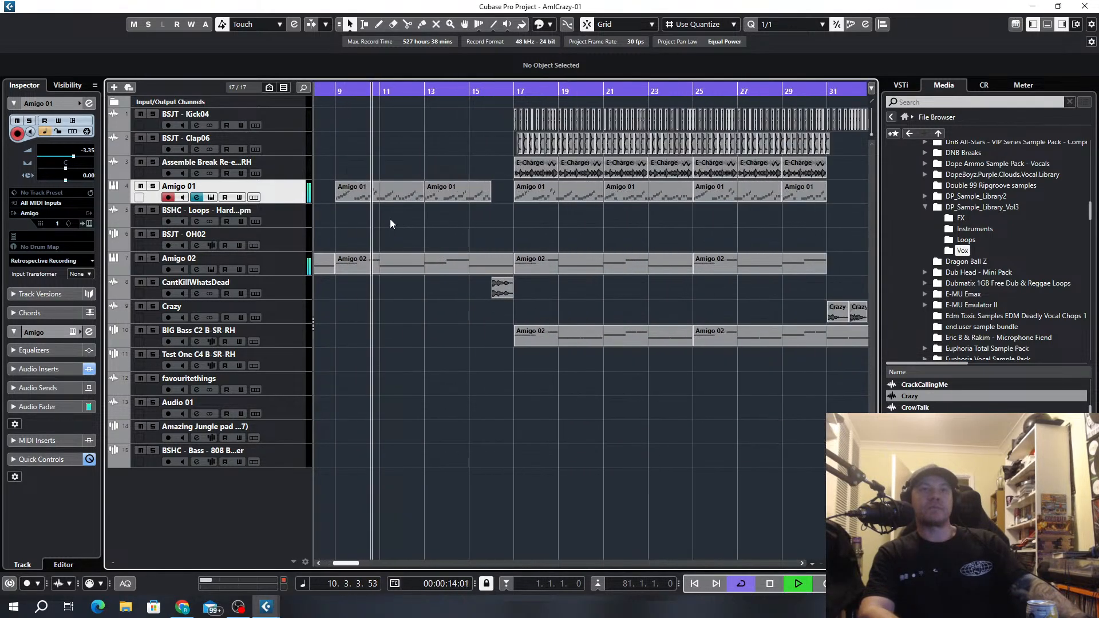
{"action": "left_click", "coordinate": [199, 198]}
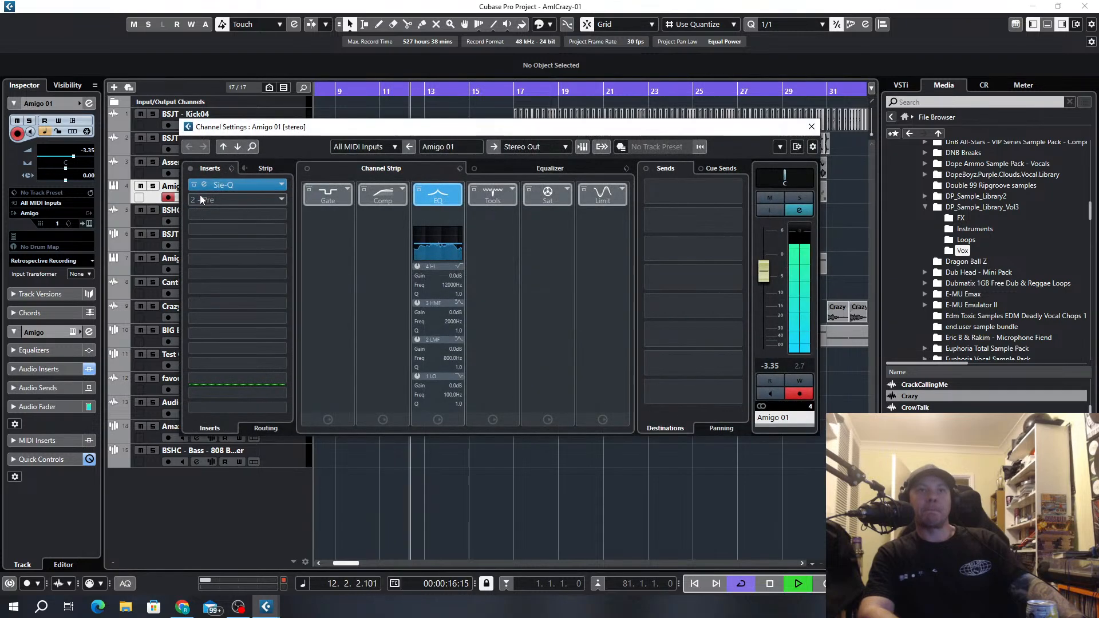
{"action": "left_click", "coordinate": [280, 199]}
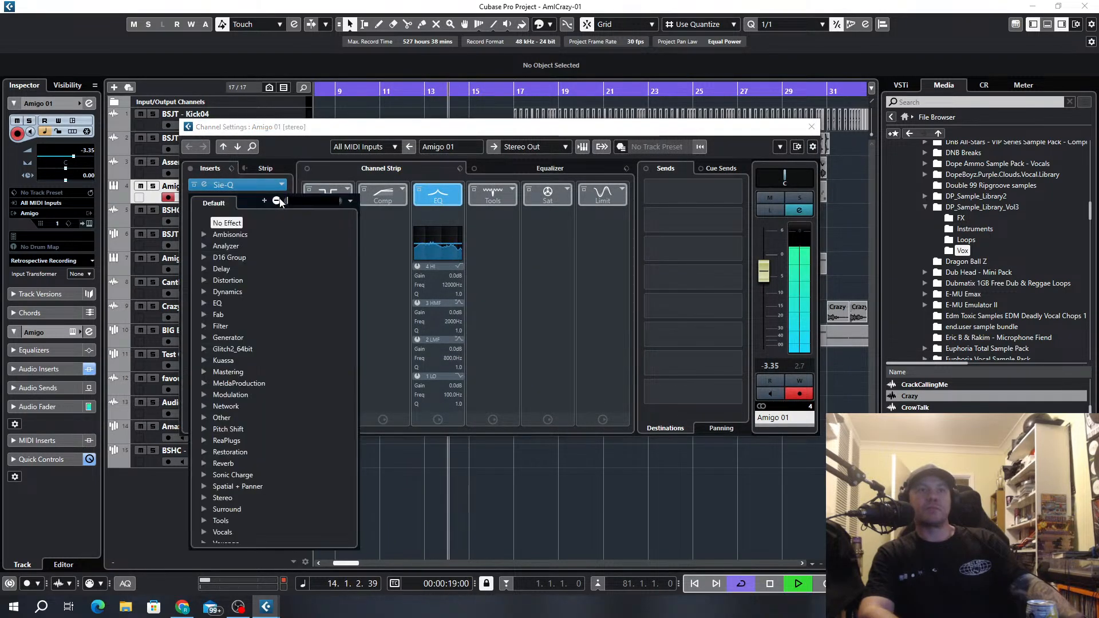
{"action": "left_click", "coordinate": [204, 302]}
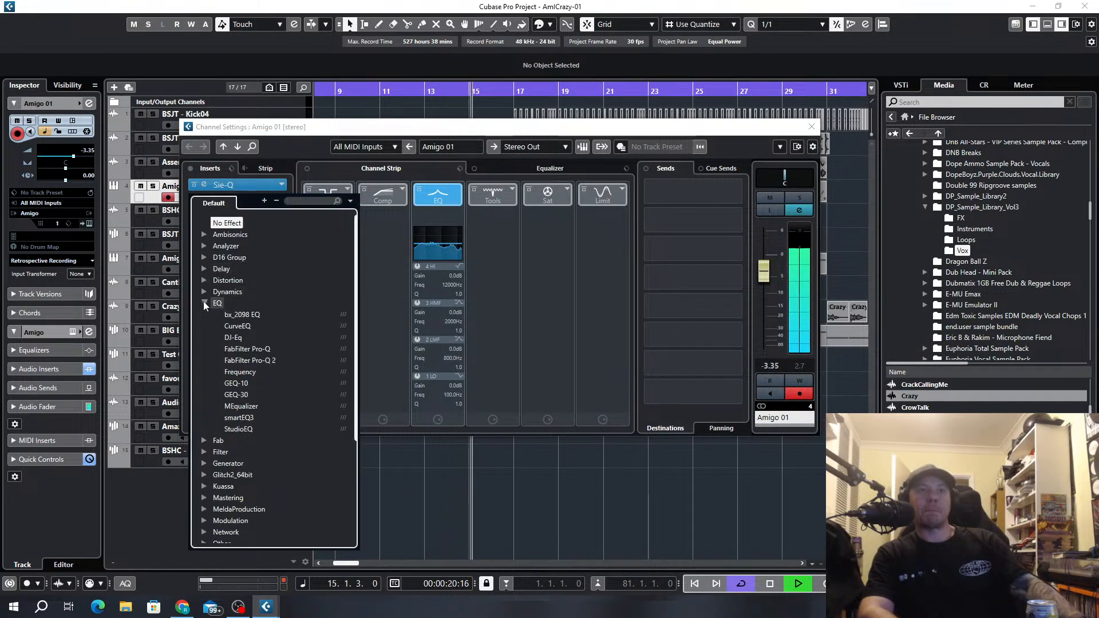
{"action": "left_click", "coordinate": [239, 372]}
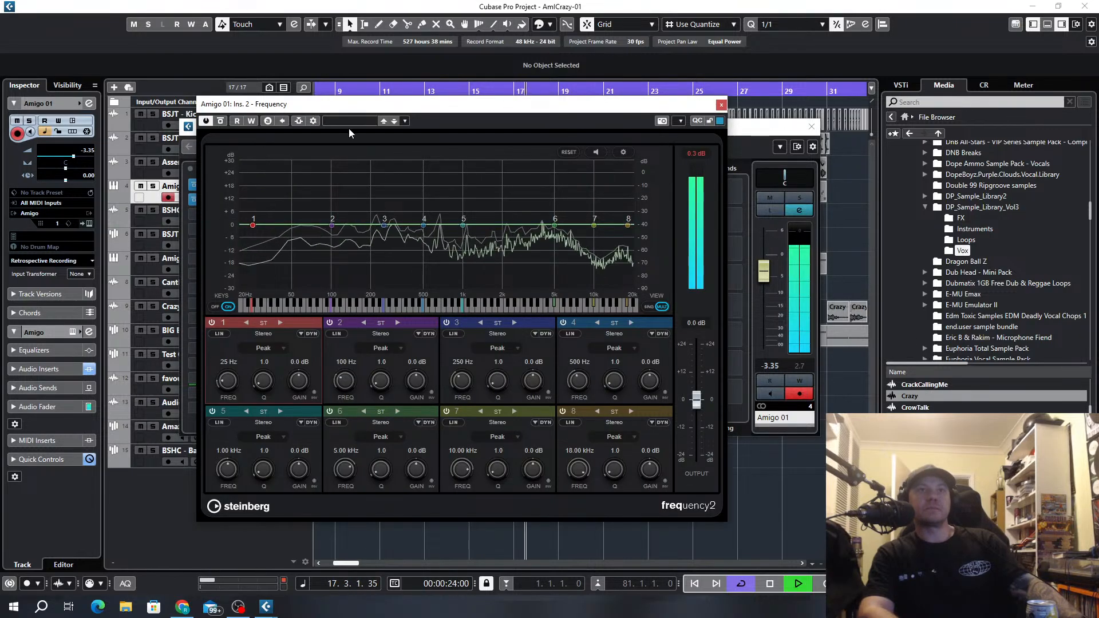
Load the AmenToThat preset in Frequency and set the gains of band 5 to 2.4 dB, band 7 to 2.9 dB and band 8 to 2.4 dB.
{"action": "left_click", "coordinate": [350, 124]}
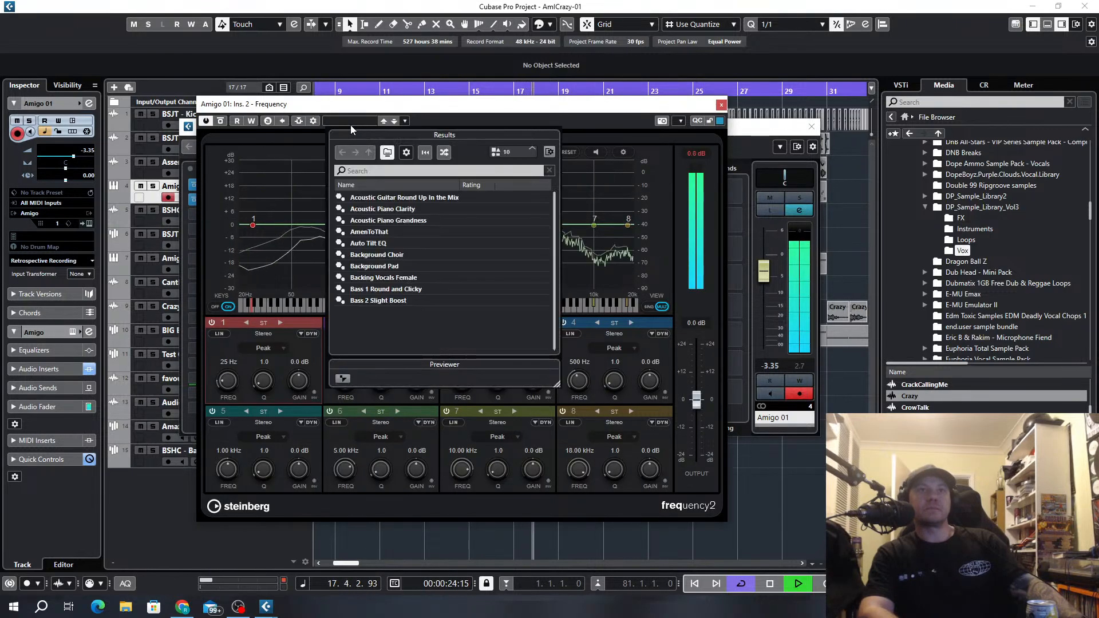
{"action": "double_click", "coordinate": [380, 233]}
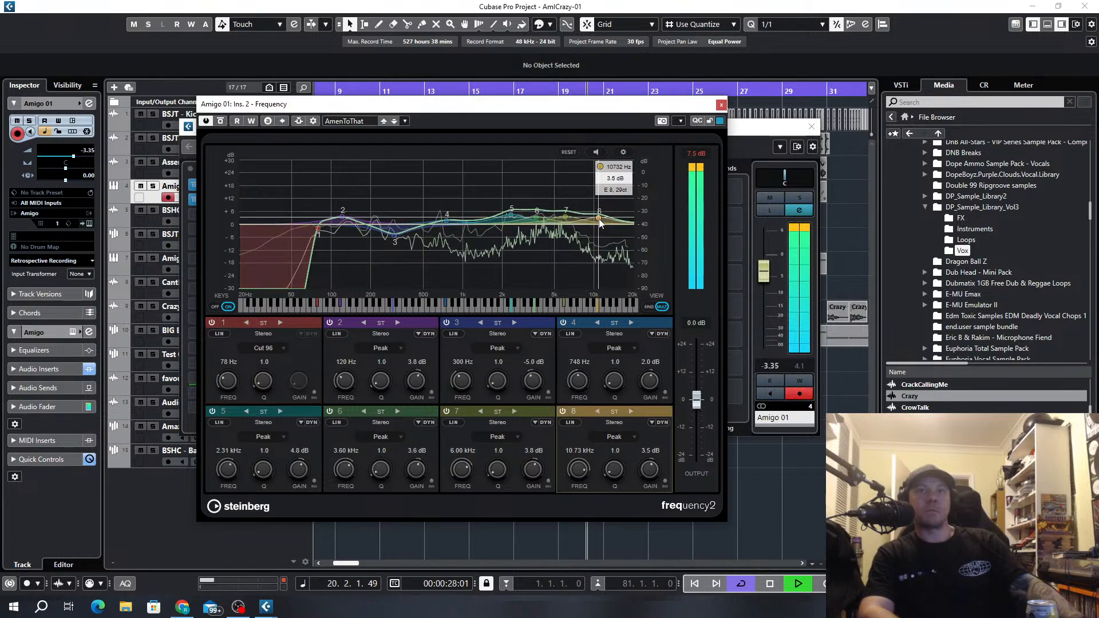
{"action": "left_click_drag", "start_coordinate": [598, 219], "coordinate": [512, 219]}
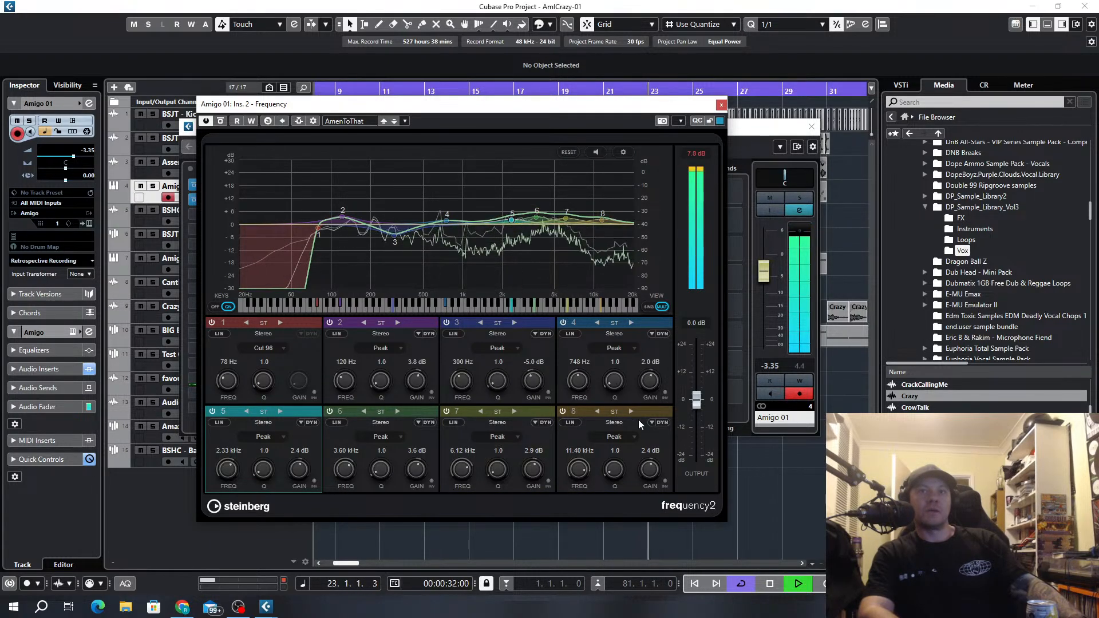
{"action": "left_click", "coordinate": [721, 106]}
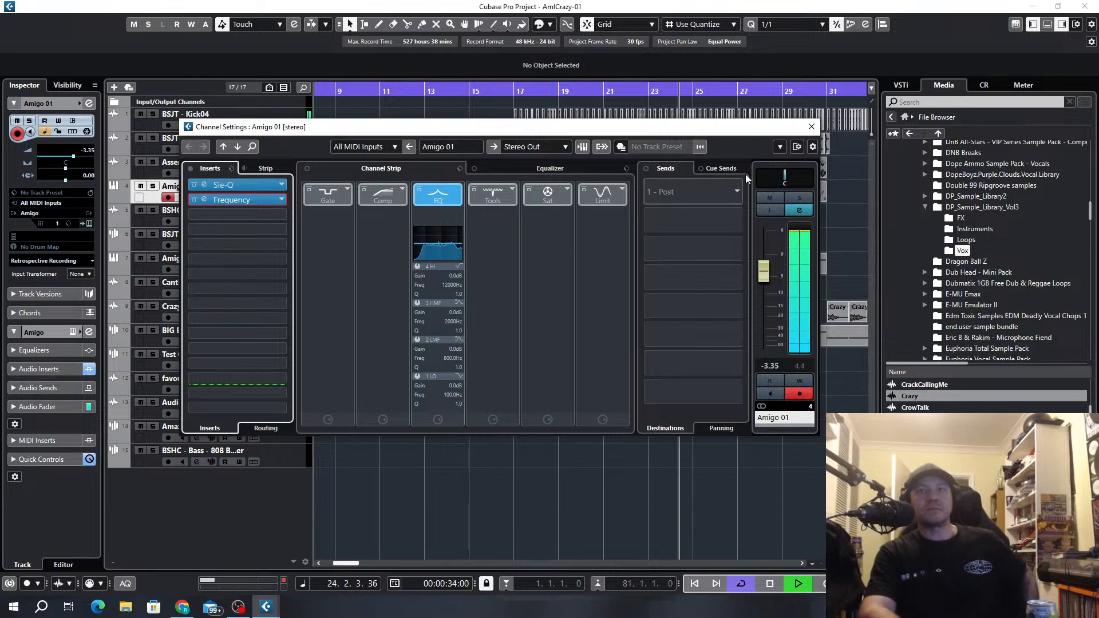
{"action": "left_click", "coordinate": [811, 126]}
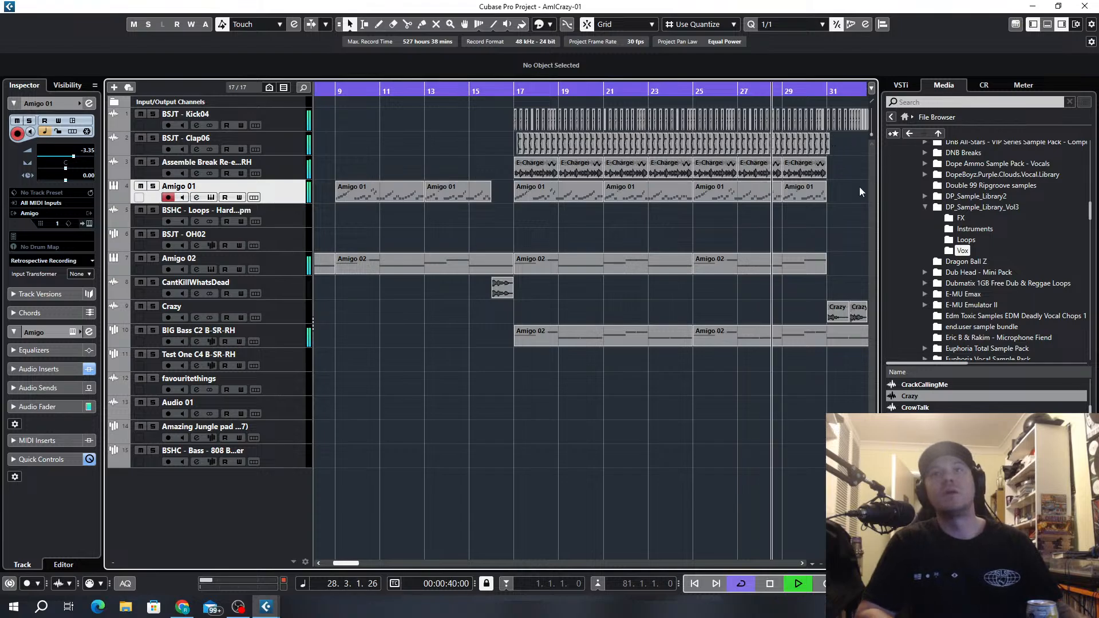
Select the Test One C4 track and open its ValhallaSupermassive insert.
{"action": "scroll", "coordinate": [710, 273], "scroll_direction": "down", "scroll_amount": 4}
{"action": "scroll", "coordinate": [453, 256], "scroll_direction": "up", "scroll_amount": 3}
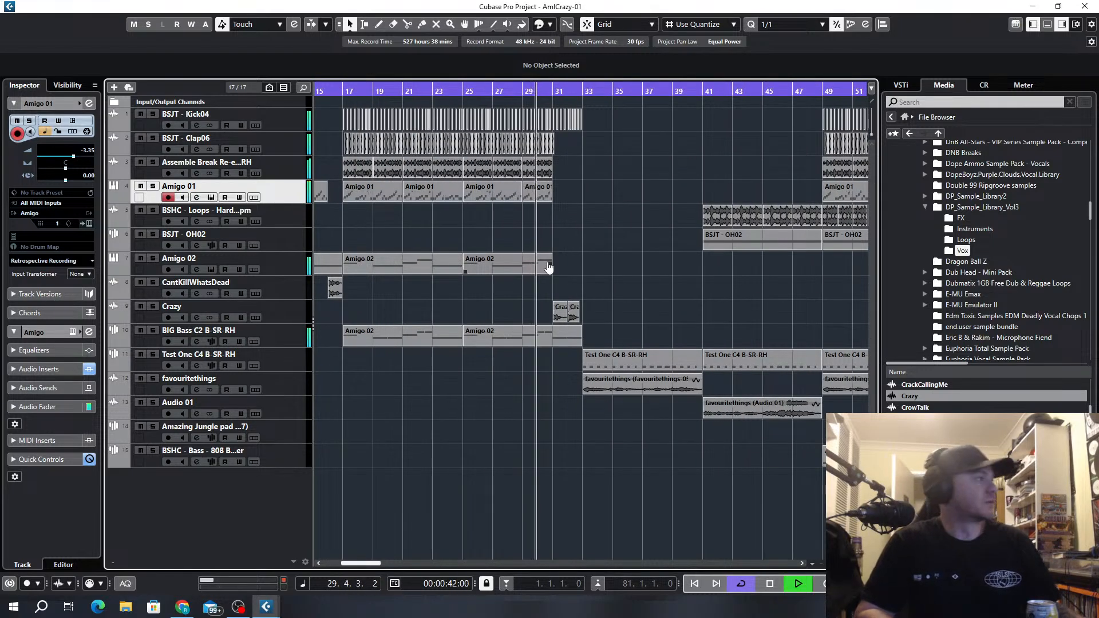
{"action": "scroll", "coordinate": [496, 315], "scroll_direction": "right", "scroll_amount": 4}
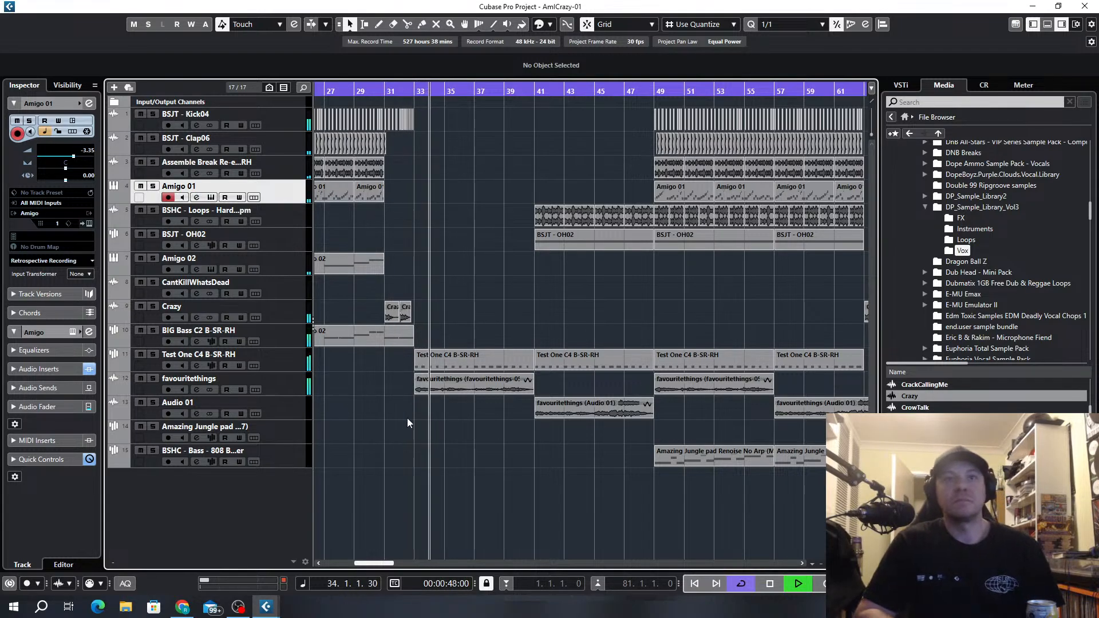
{"action": "left_click", "coordinate": [290, 356]}
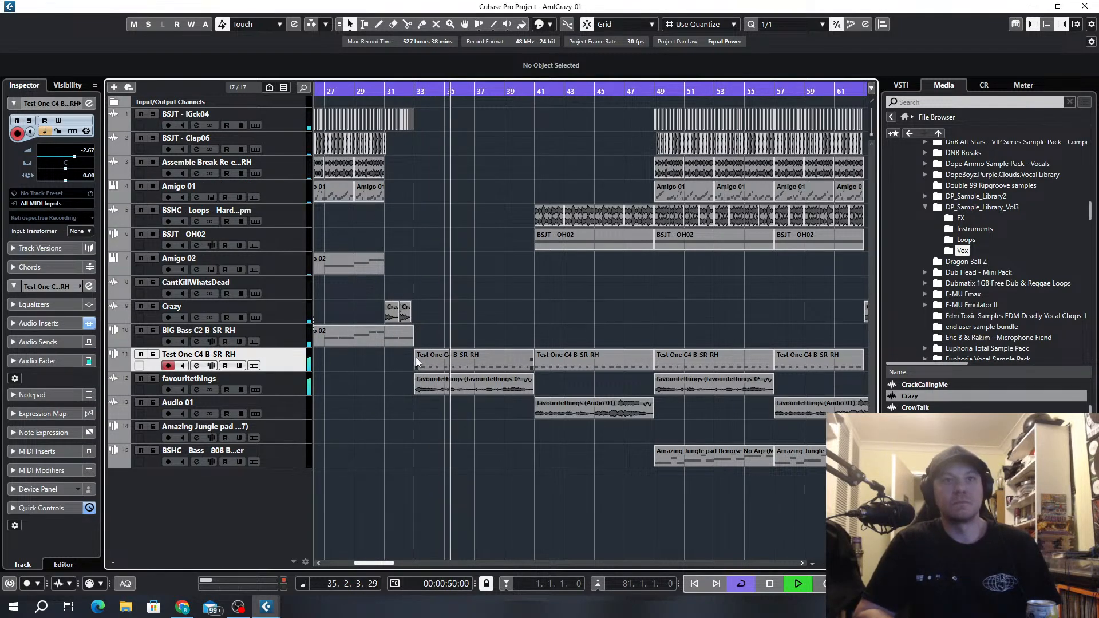
{"action": "left_click", "coordinate": [197, 365]}
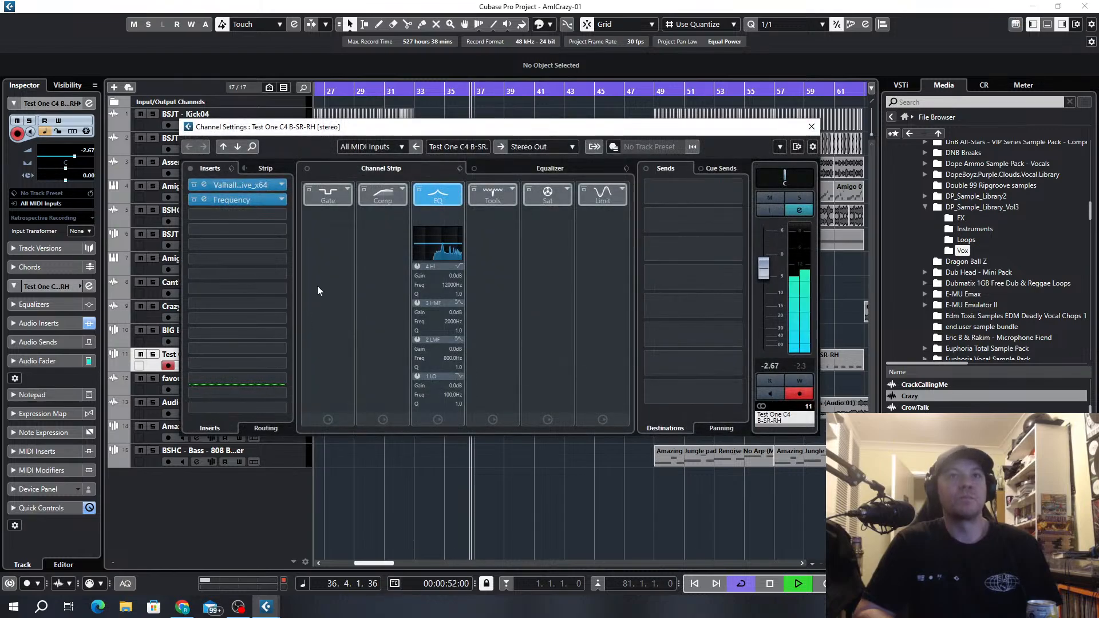
{"action": "left_click", "coordinate": [246, 187]}
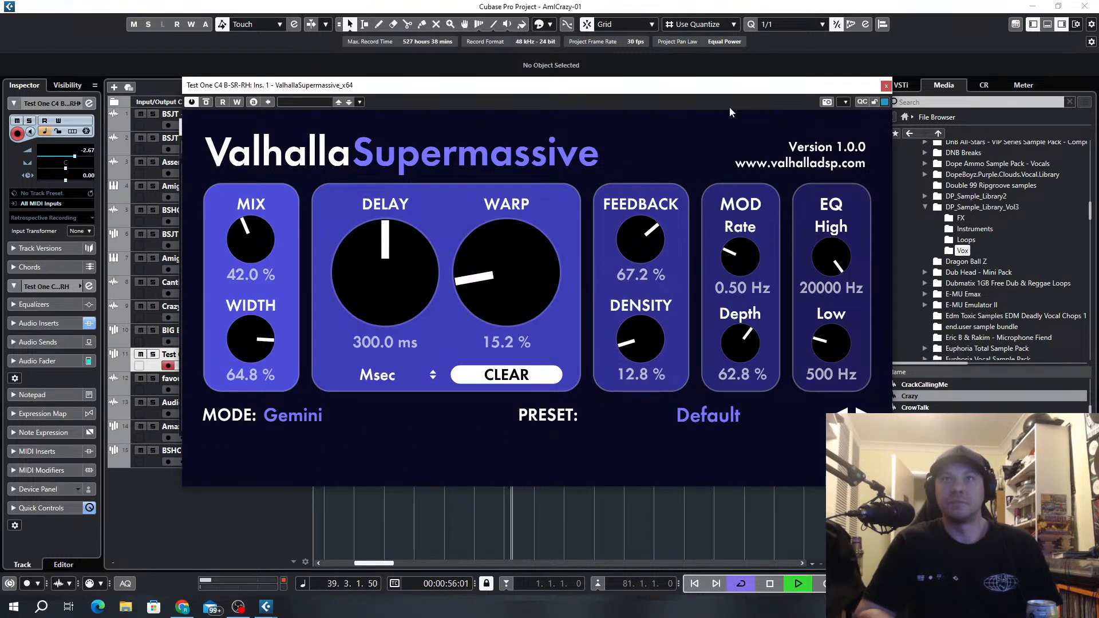
Write Supermassive Mix automation on Test One C4 during playback, and set the automation point at bar 33 to 0.00.
{"action": "left_click", "coordinate": [237, 103]}
{"action": "left_click_drag", "start_coordinate": [247, 240], "coordinate": [180, 252]}
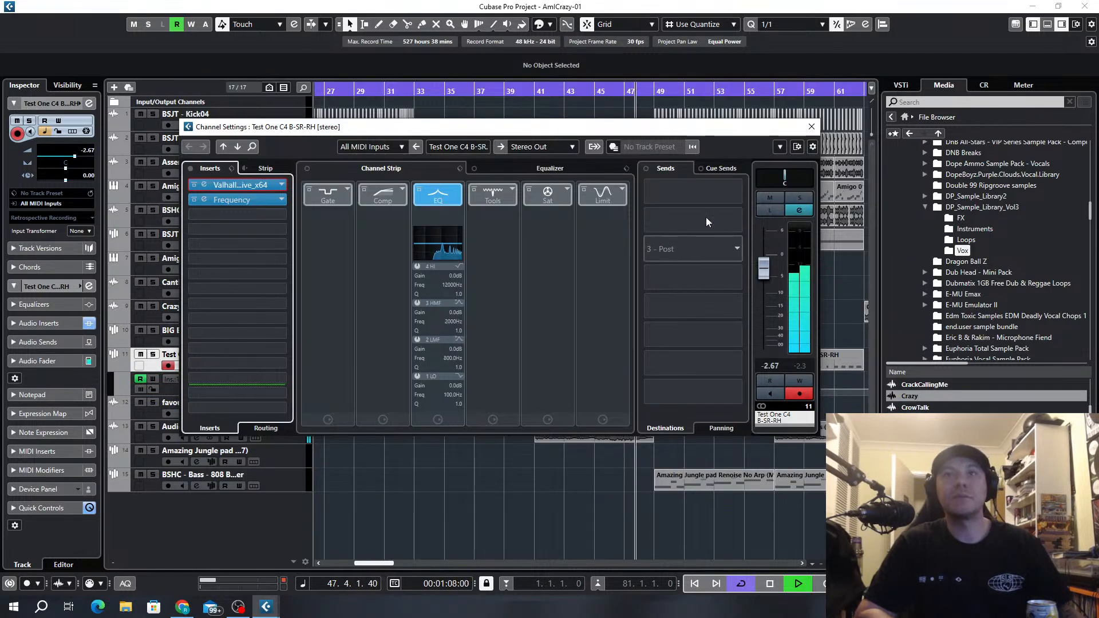
{"action": "left_click", "coordinate": [811, 127]}
{"action": "key", "text": "space"}
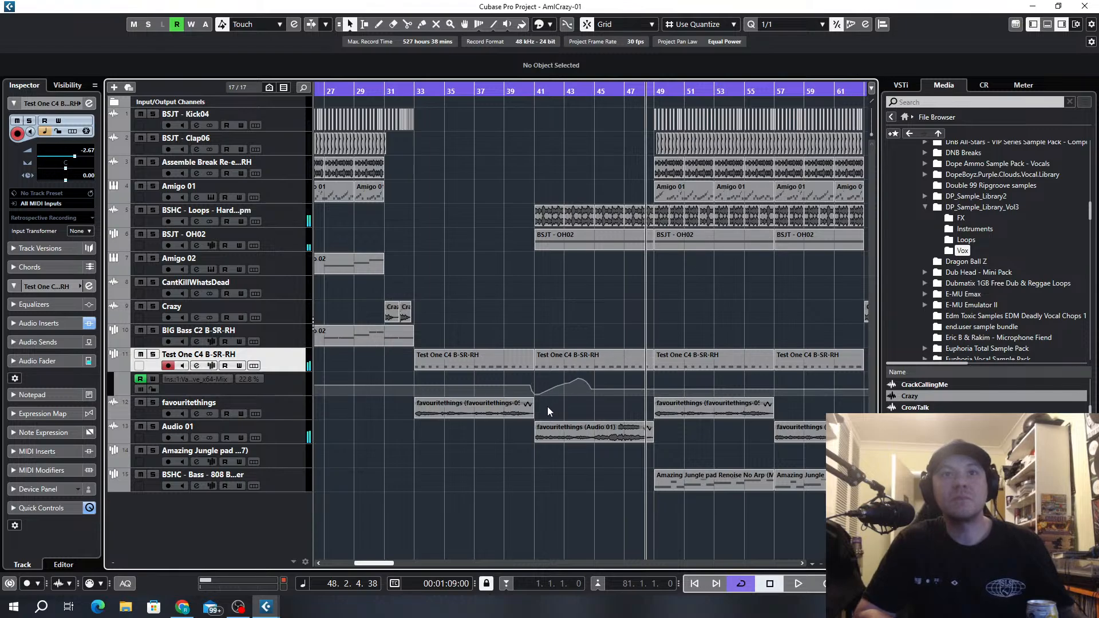
{"action": "left_click_drag", "start_coordinate": [530, 393], "coordinate": [421, 405]}
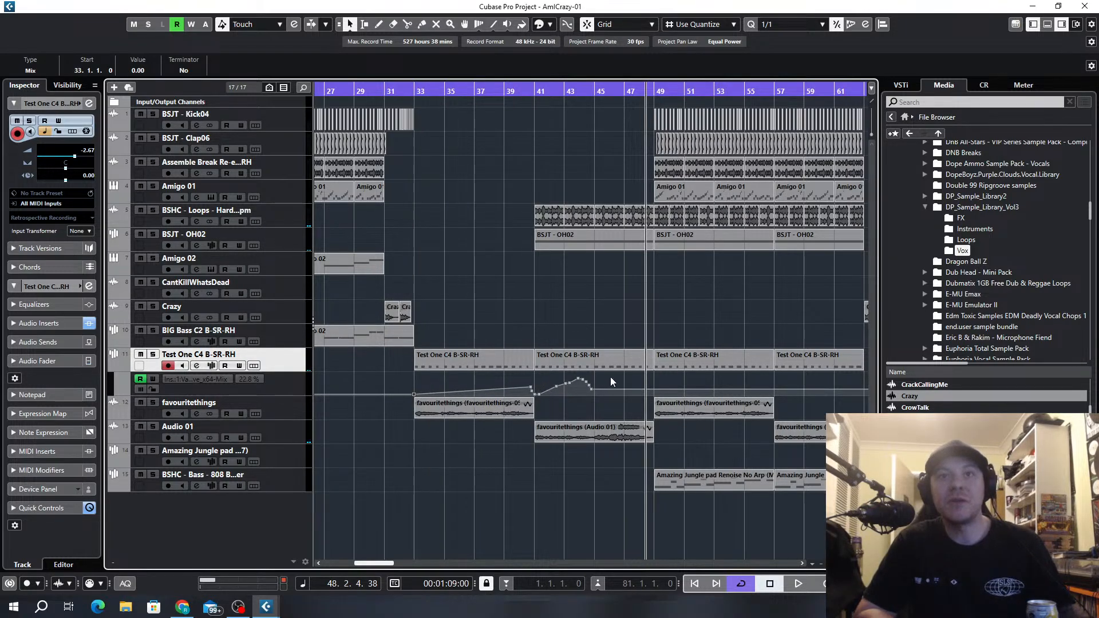
{"action": "left_click", "coordinate": [527, 401]}
{"action": "key", "text": "Delete"}
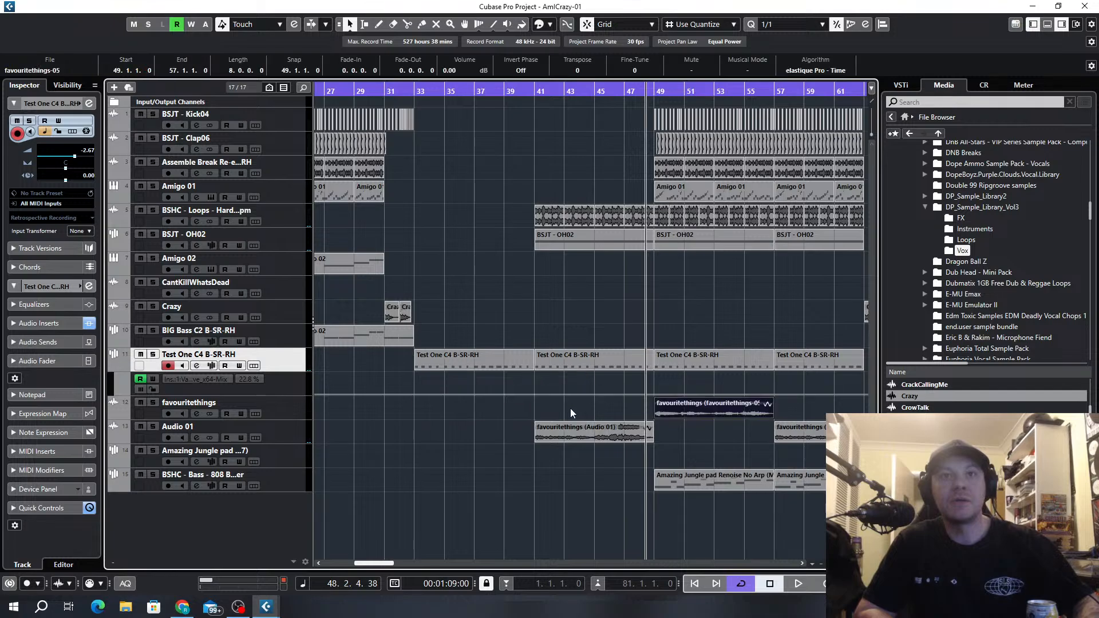
{"action": "key", "text": "ctrl+z"}
{"action": "key", "text": "z"}
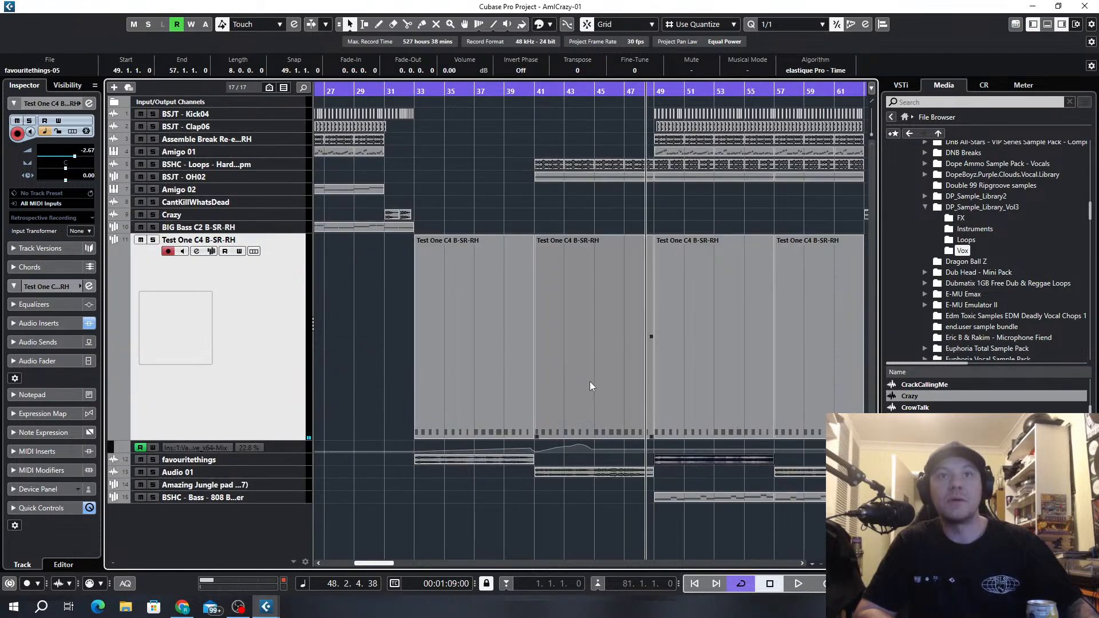
Shrink the Test One C4 track's height and delete its Mix automation points between bars 41 and 45.
{"action": "left_click_drag", "start_coordinate": [297, 438], "coordinate": [240, 274]}
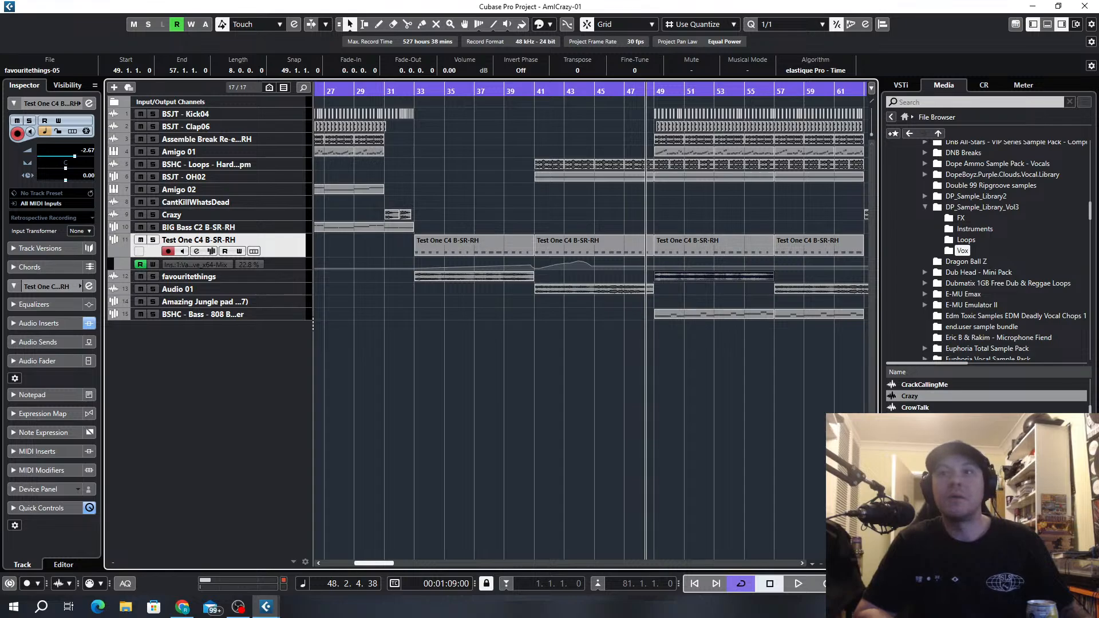
{"action": "key", "text": "shift+h"}
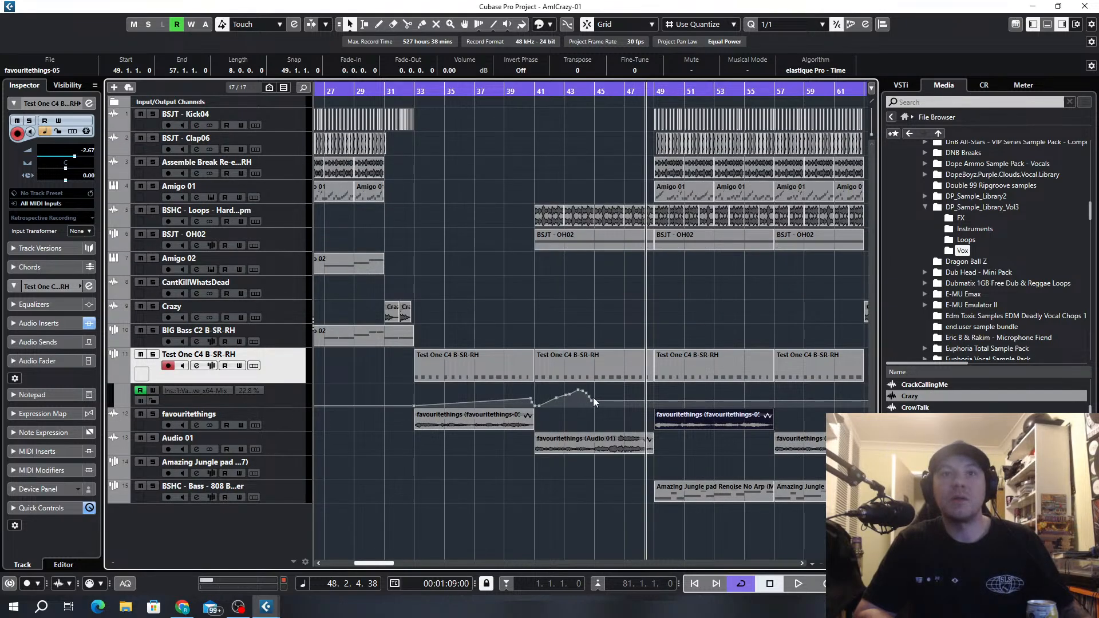
{"action": "left_click_drag", "start_coordinate": [602, 387], "coordinate": [555, 404]}
{"action": "key", "text": "Delete"}
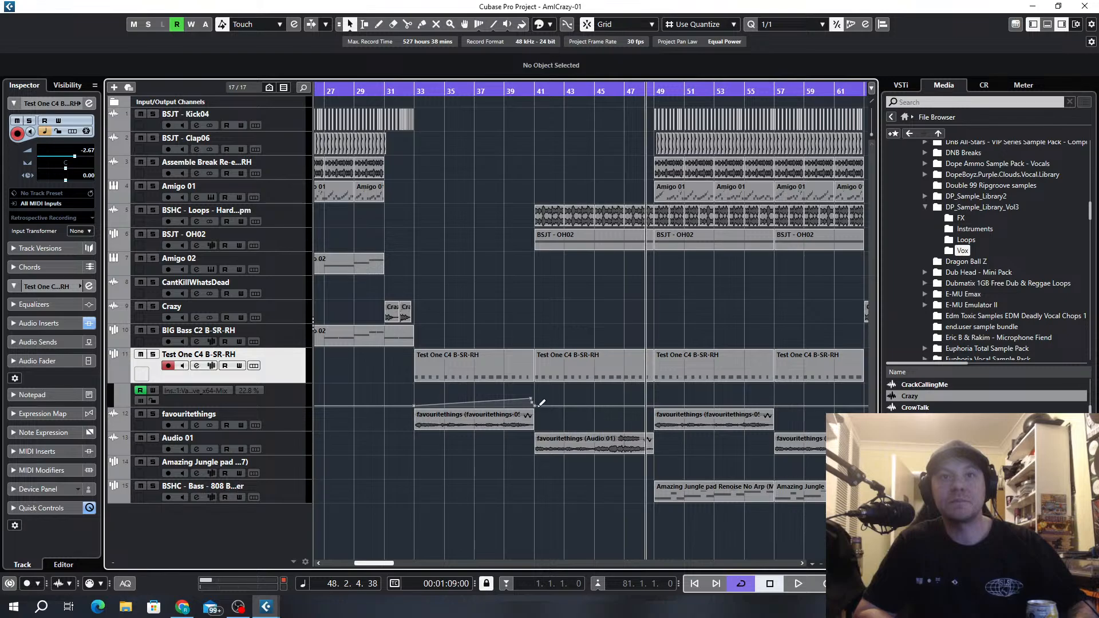
Set the Test One C4 Mix automation point at bar 41 to 61.11 and play back from bar 33.
{"action": "left_click", "coordinate": [532, 403]}
{"action": "left_click_drag", "start_coordinate": [533, 407], "coordinate": [534, 394]}
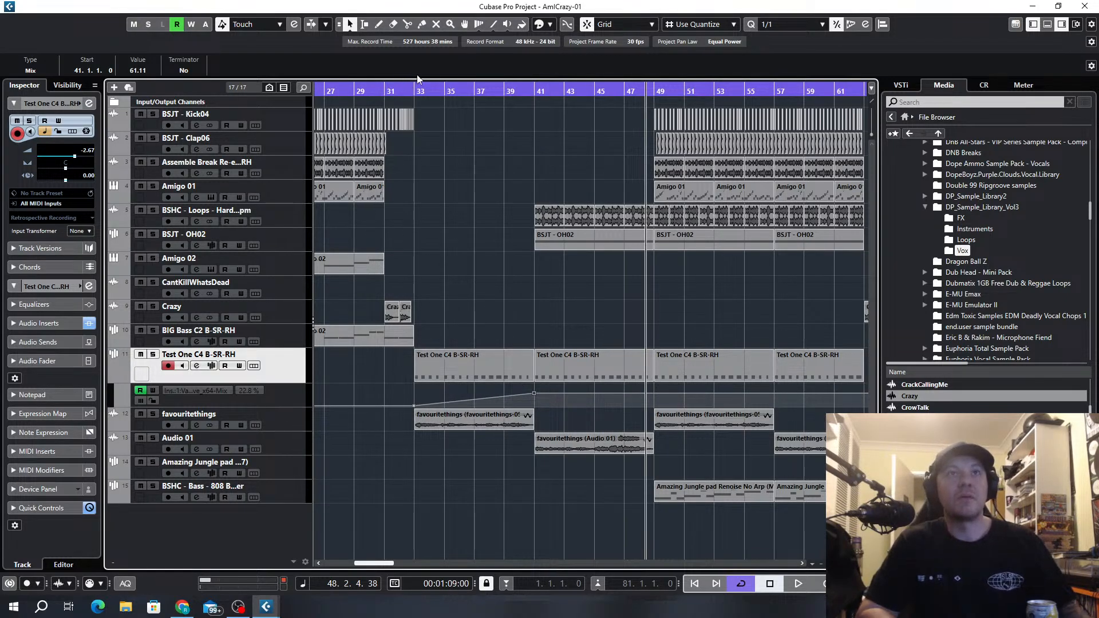
{"action": "left_click_drag", "start_coordinate": [406, 87], "coordinate": [415, 96]}
{"action": "key", "text": "space"}
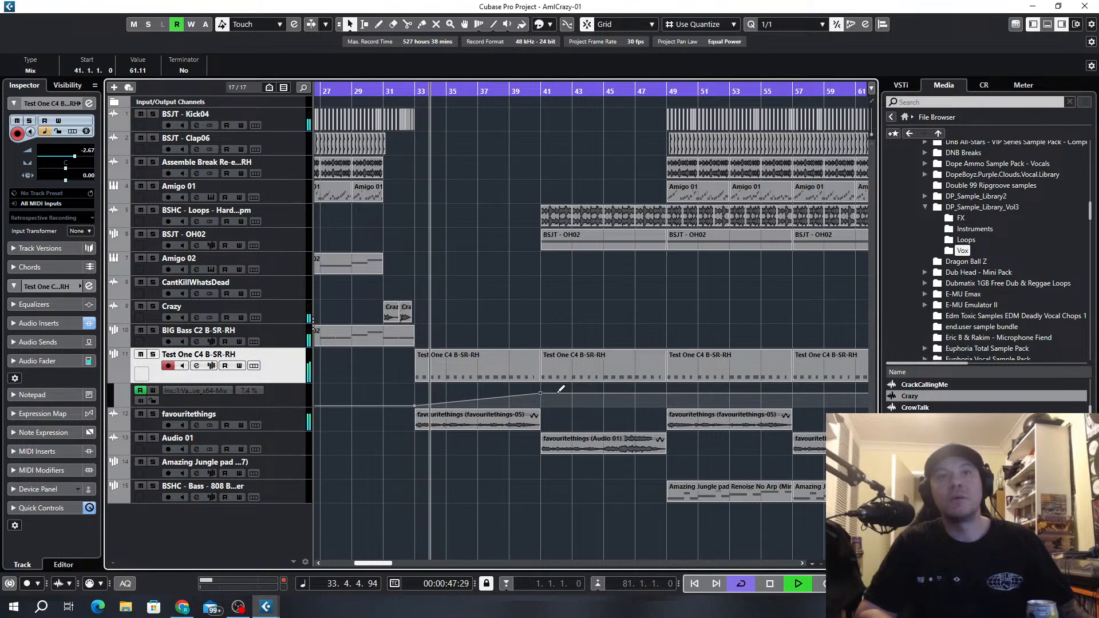
Move the Mix automation point from bar 41 to bar 49 and set its value to 25.00.
{"action": "left_click_drag", "start_coordinate": [540, 391], "coordinate": [675, 380]}
{"action": "key", "text": "g"}
{"action": "key", "text": "g"}
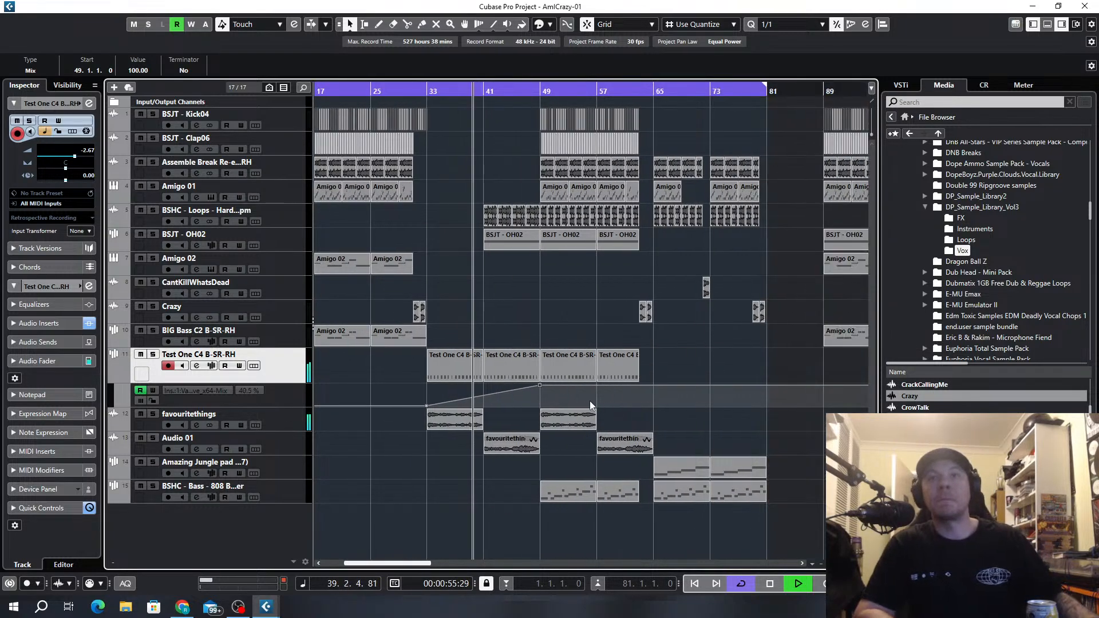
{"action": "left_click_drag", "start_coordinate": [541, 392], "coordinate": [541, 401]}
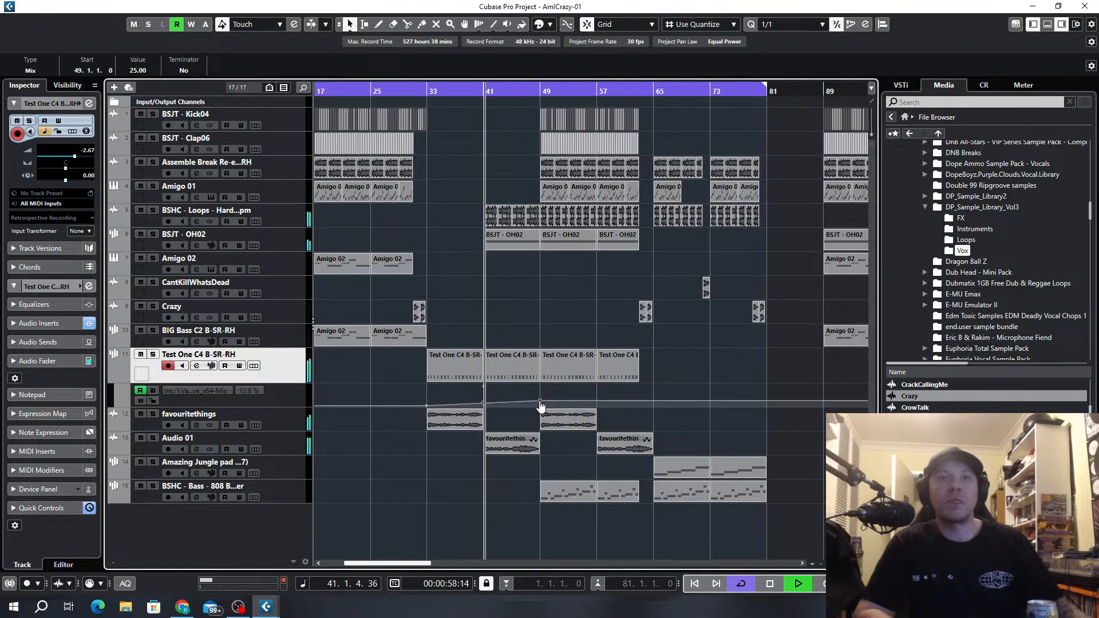
{"action": "left_click", "coordinate": [706, 356]}
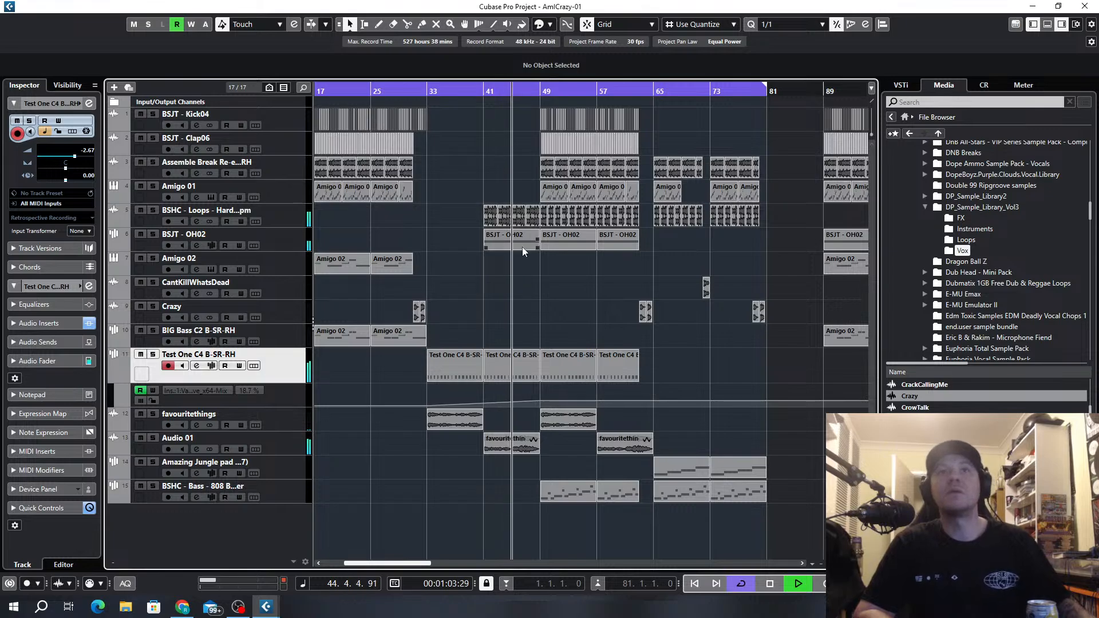
Copy the CantKillWhatsDead vocal clip from bar 72 to bar 48 on the same track.
{"action": "key", "text": "h"}
{"action": "key", "text": "h"}
{"action": "key", "text": "g"}
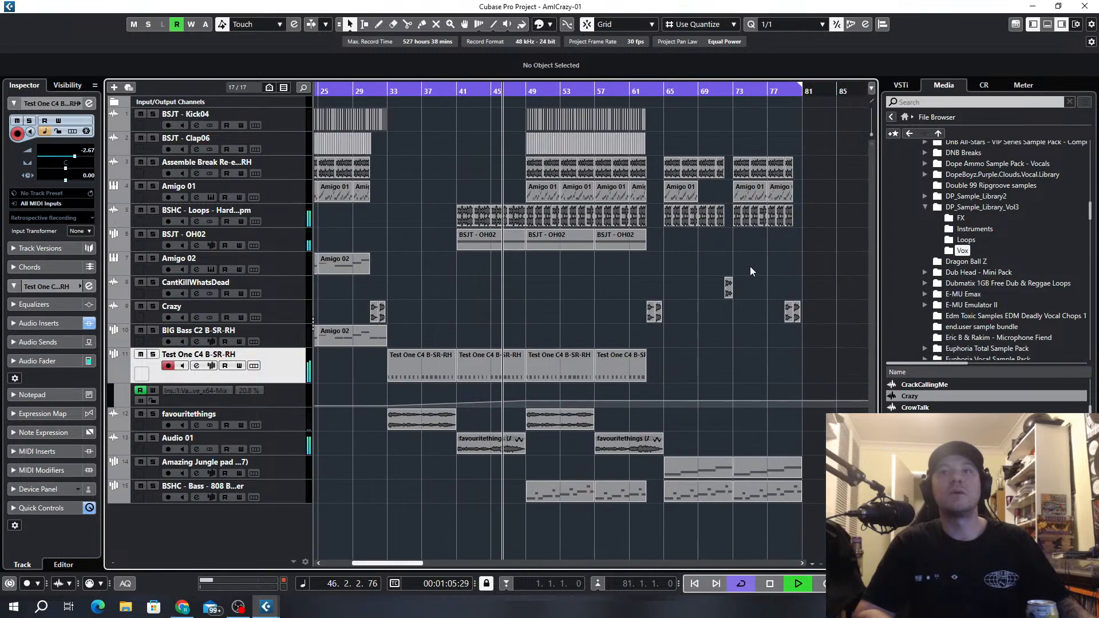
{"action": "left_click_drag", "start_coordinate": [724, 286], "coordinate": [519, 294]}
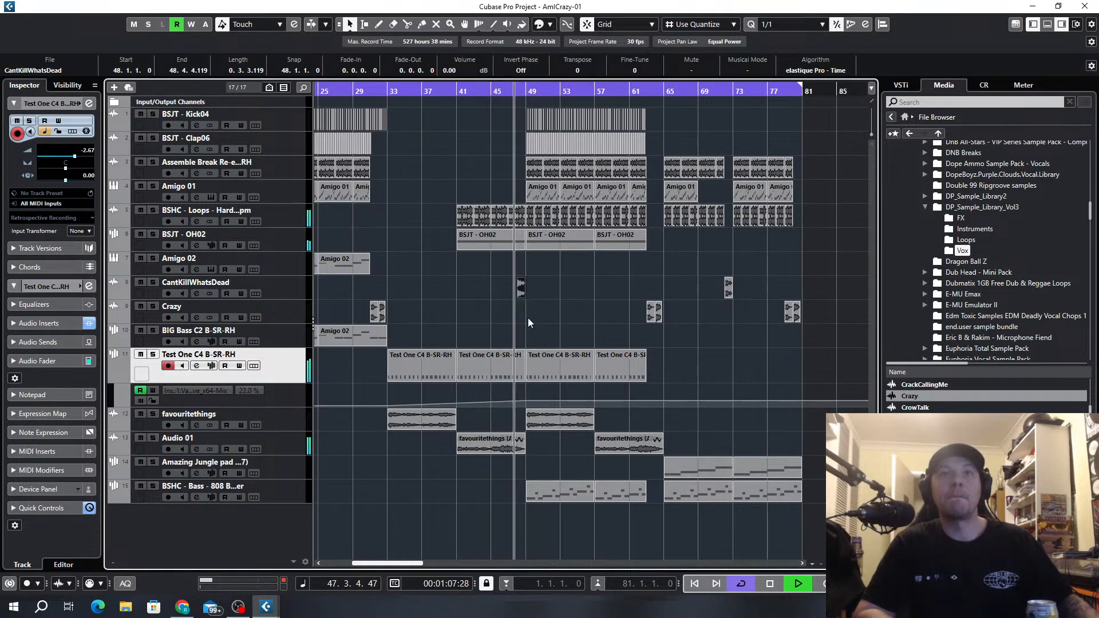
Trim the BSHC Loops, BSJT OH02 and Test One C4 events before bar 49 so they end at bar 48.
{"action": "key", "text": "h"}
{"action": "key", "text": "h"}
{"action": "key", "text": "h"}
{"action": "key", "text": "h"}
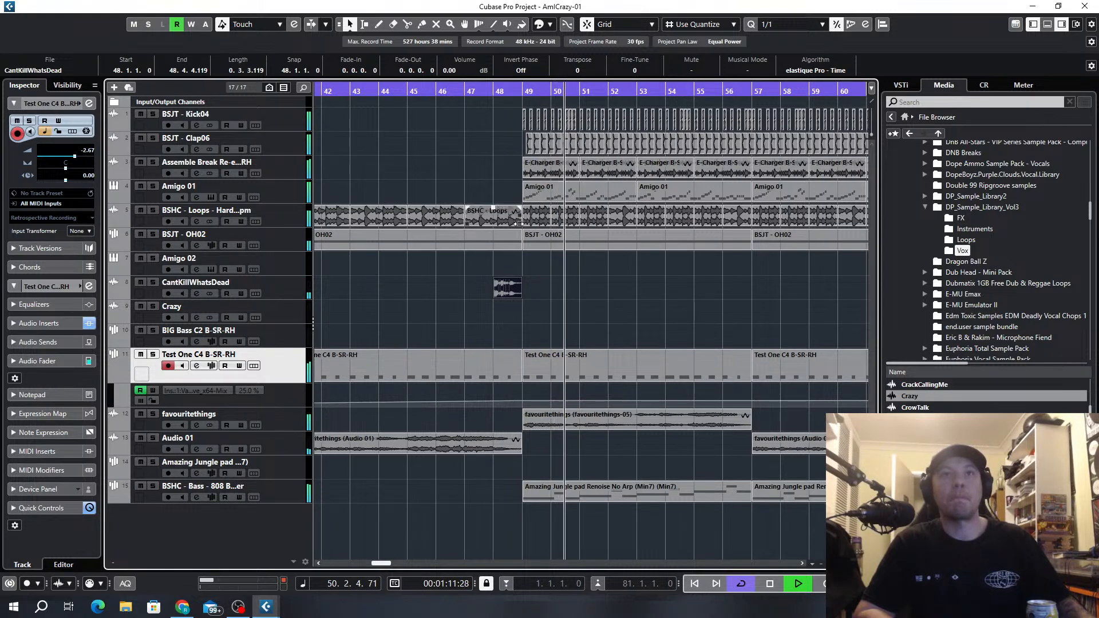
{"action": "left_click", "coordinate": [508, 243]}
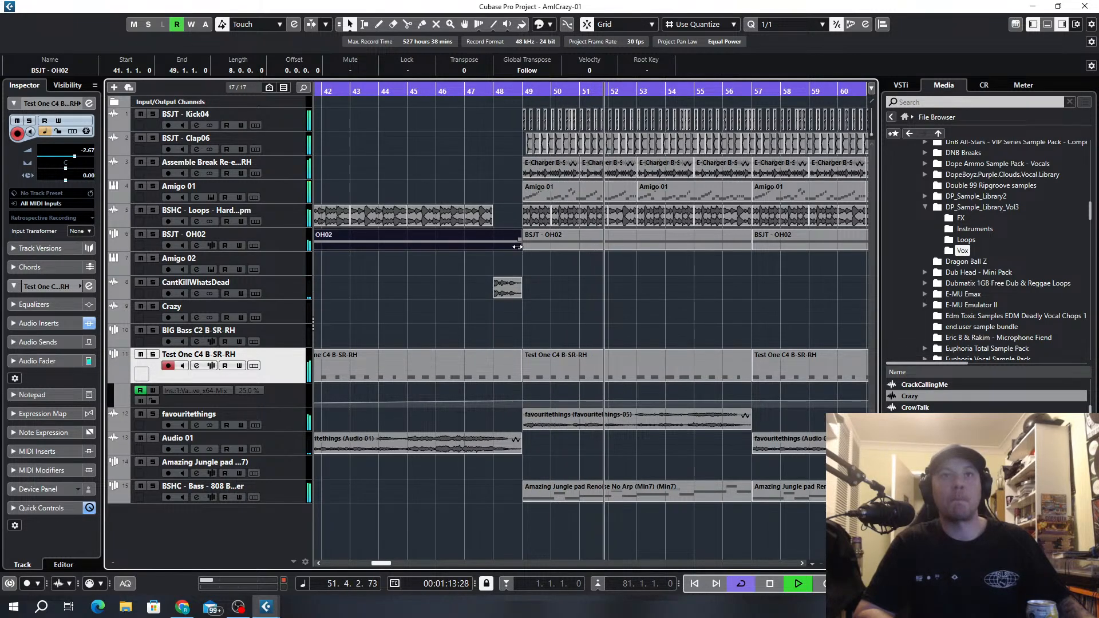
{"action": "left_click_drag", "start_coordinate": [513, 251], "coordinate": [494, 249]}
{"action": "left_click_drag", "start_coordinate": [519, 381], "coordinate": [496, 381]}
Set the grid quantize value to 1/16 and review the arrangement around bars 55 to 63 during playback.
{"action": "scroll", "coordinate": [519, 375], "scroll_direction": "down", "scroll_amount": 6}
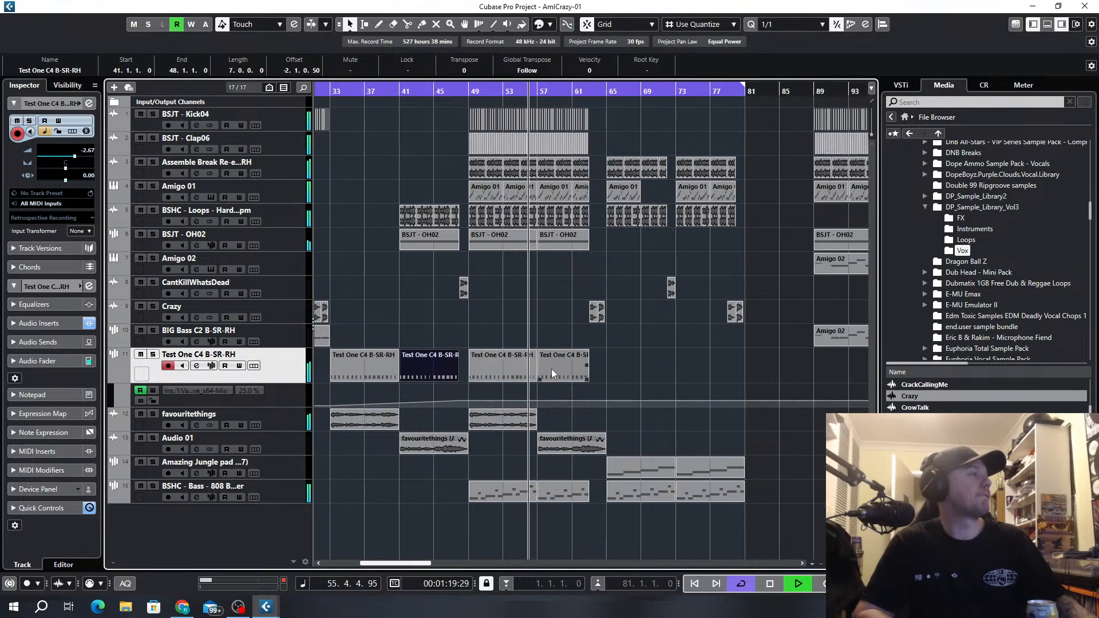
{"action": "scroll", "coordinate": [561, 367], "scroll_direction": "up", "scroll_amount": 3}
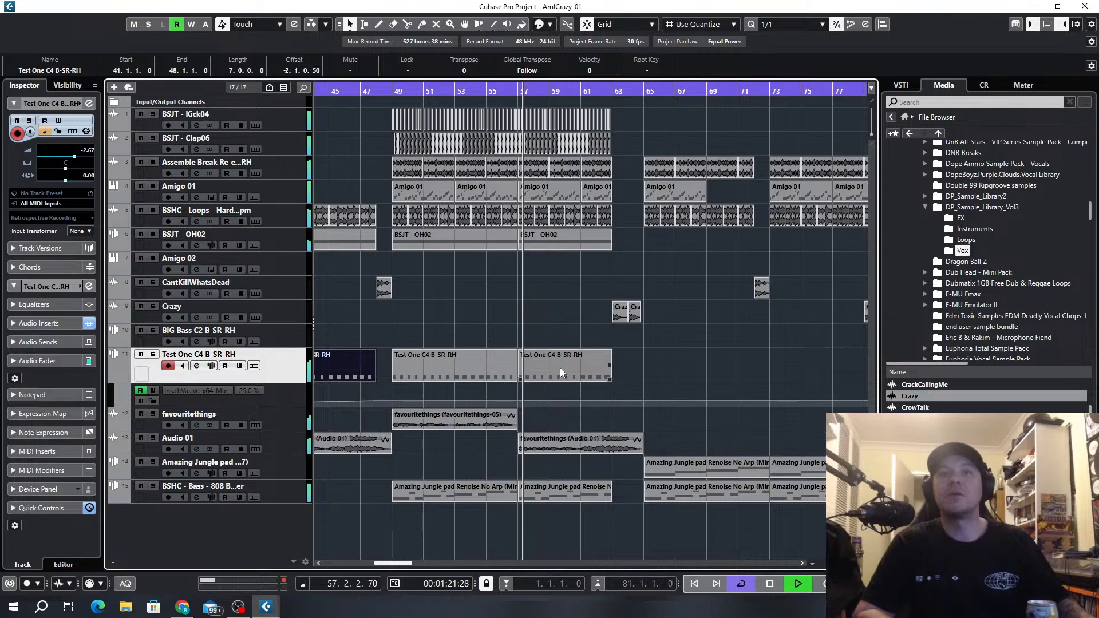
{"action": "scroll", "coordinate": [560, 367], "scroll_direction": "down", "scroll_amount": 3}
{"action": "scroll", "coordinate": [543, 218], "scroll_direction": "up", "scroll_amount": 10}
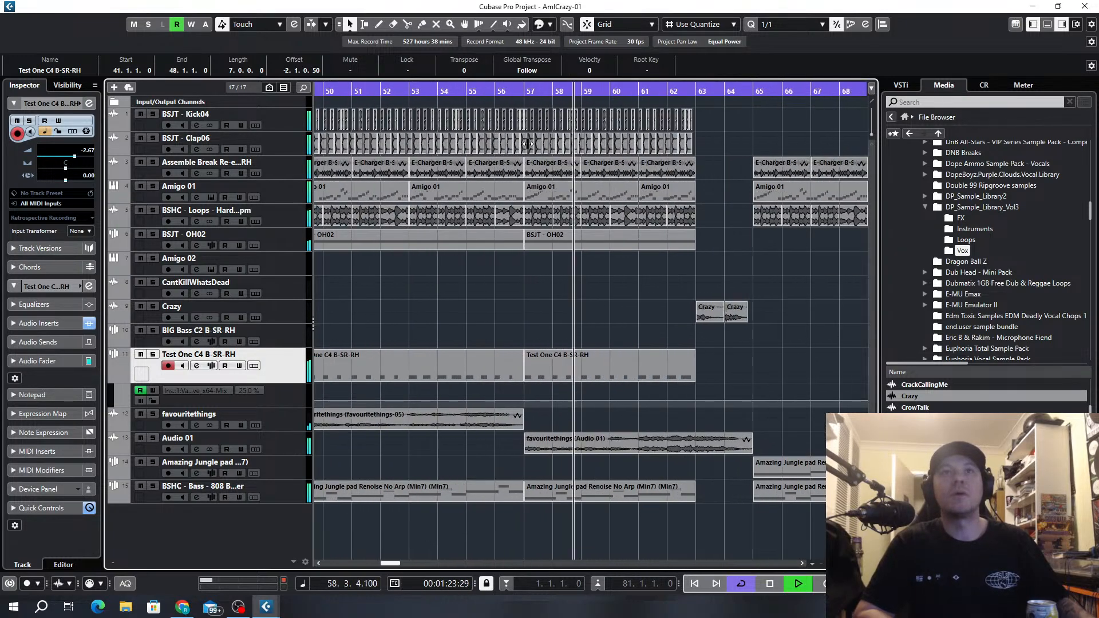
{"action": "key", "text": "alt+5"}
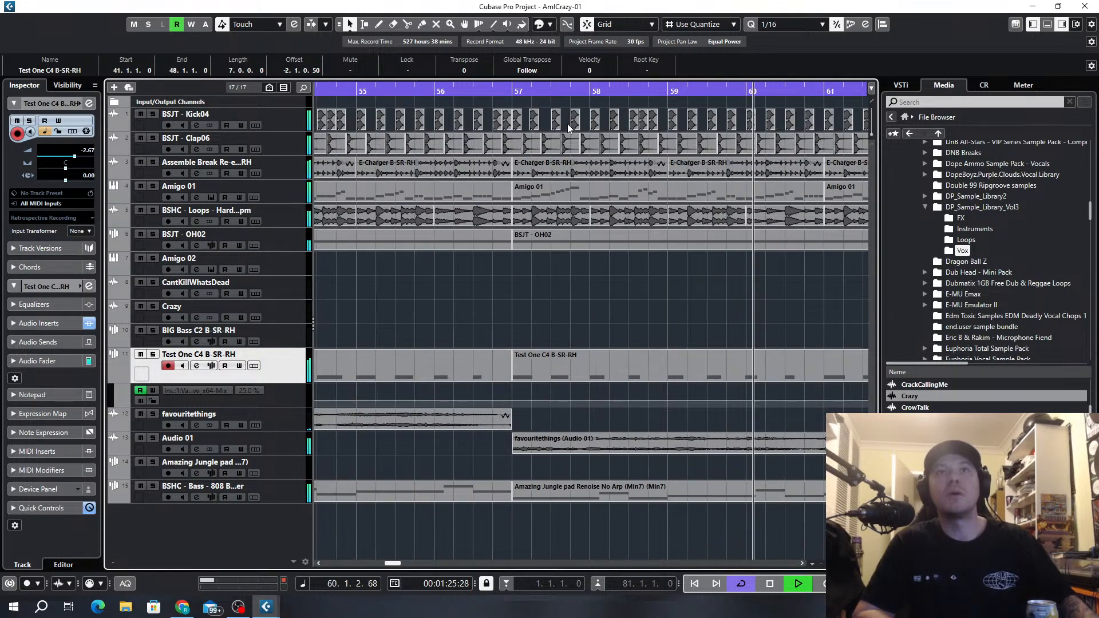
{"action": "scroll", "coordinate": [610, 162], "scroll_direction": "right", "scroll_amount": 3}
{"action": "scroll", "coordinate": [610, 162], "scroll_direction": "down", "scroll_amount": 2}
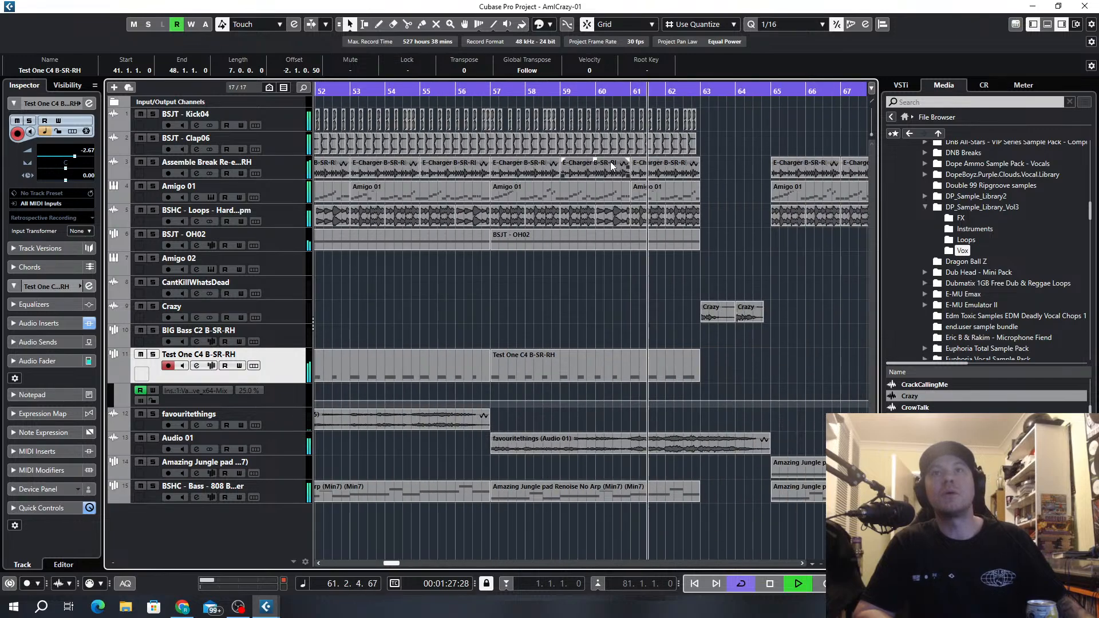
{"action": "scroll", "coordinate": [610, 161], "scroll_direction": "down", "scroll_amount": 2}
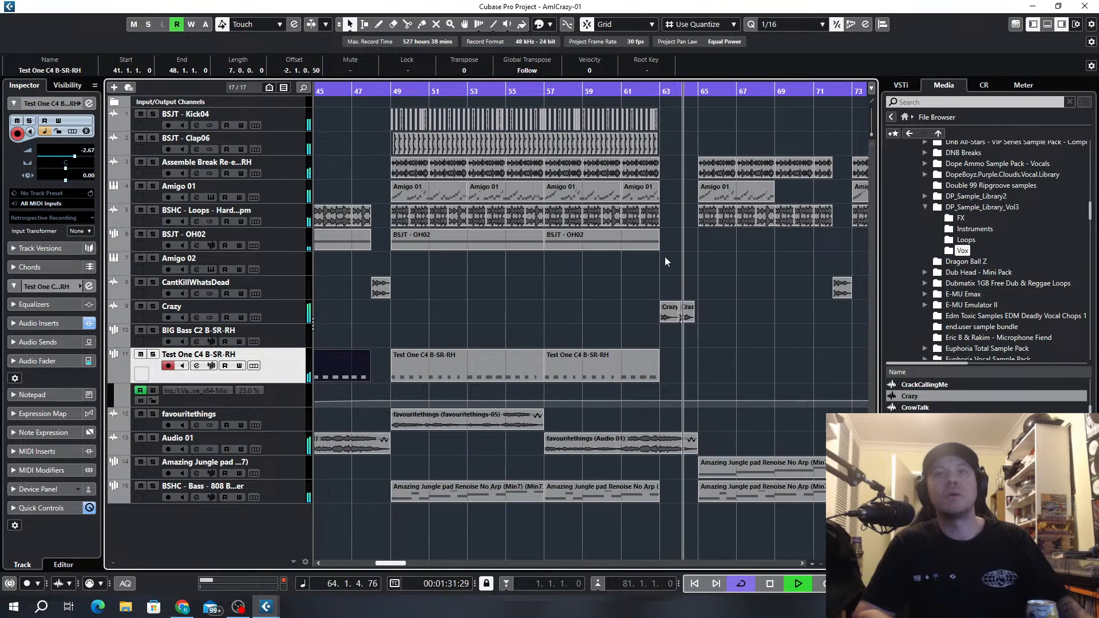
Delete the first Crazy vocal clip at bar 63 and replay the break from about bar 62.
{"action": "left_click_drag", "start_coordinate": [700, 294], "coordinate": [660, 319]}
{"action": "left_click", "coordinate": [669, 313]}
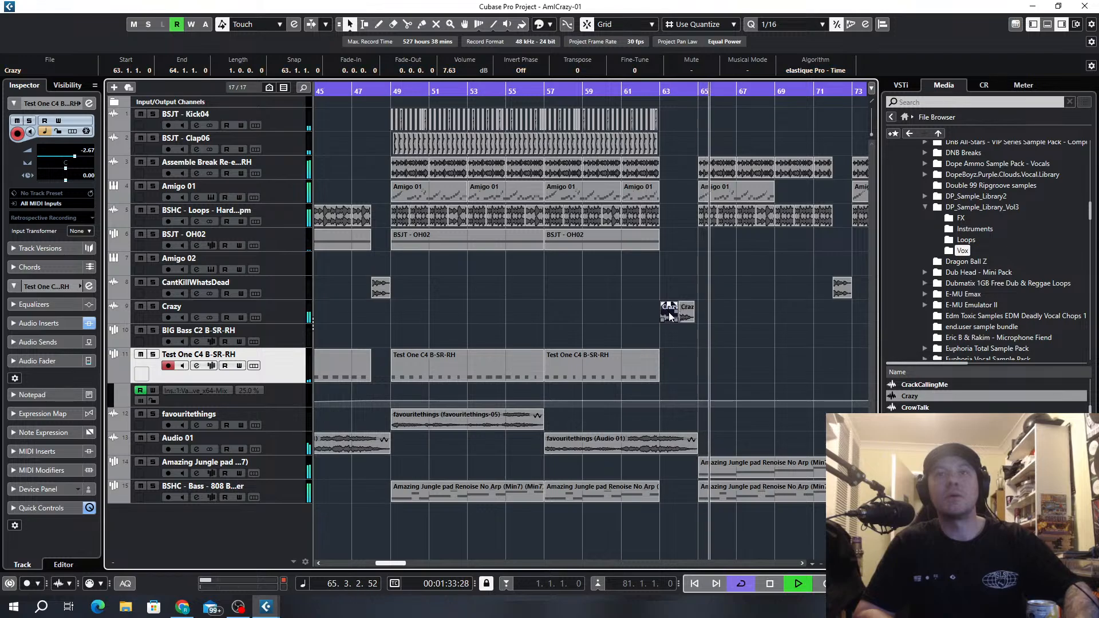
{"action": "key", "text": "Delete"}
{"action": "left_click", "coordinate": [646, 89]}
{"action": "left_click_drag", "start_coordinate": [647, 90], "coordinate": [647, 92]}
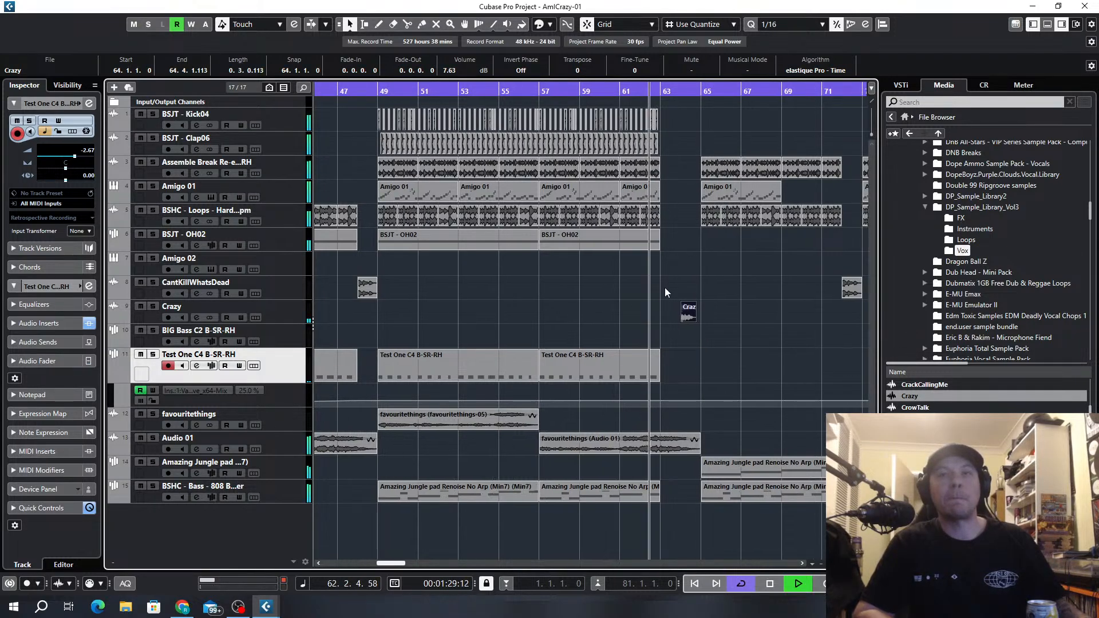
Copy the BSJT Kick04 and Clap06 patterns into the section from bar 65 to bar 79.
{"action": "scroll", "coordinate": [663, 289], "scroll_direction": "down", "scroll_amount": 3}
{"action": "scroll", "coordinate": [572, 350], "scroll_direction": "right", "scroll_amount": 4}
{"action": "scroll", "coordinate": [397, 330], "scroll_direction": "up", "scroll_amount": 4}
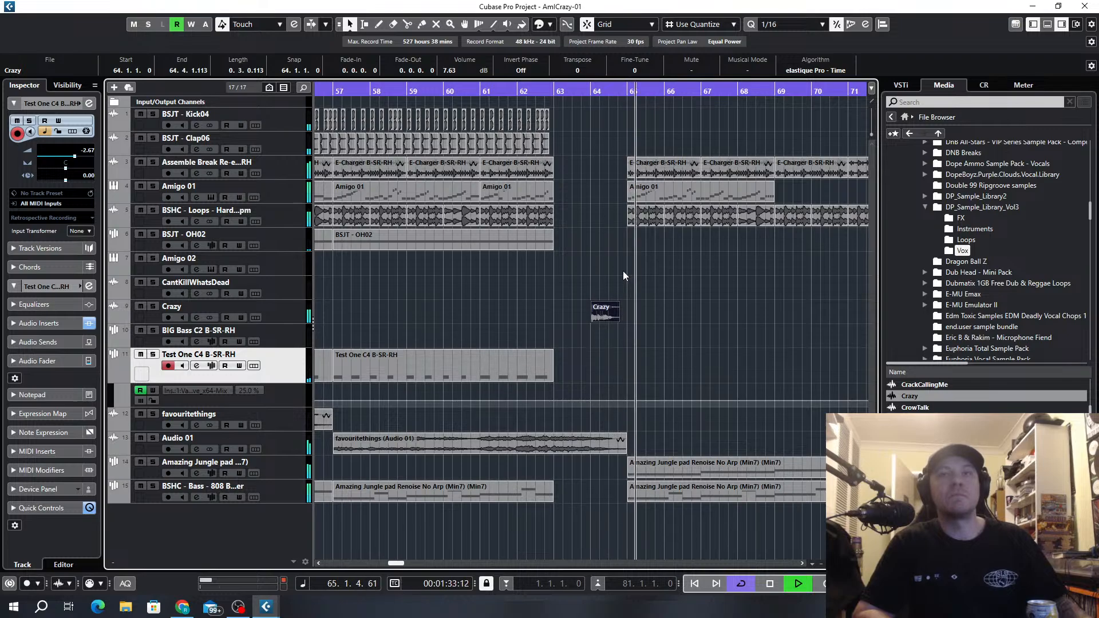
{"action": "scroll", "coordinate": [624, 269], "scroll_direction": "down", "scroll_amount": 2}
{"action": "mouse_move", "coordinate": [621, 124]}
{"action": "left_mouse_down"}
{"action": "mouse_move", "coordinate": [351, 148]}
{"action": "mouse_move", "coordinate": [637, 129]}
{"action": "mouse_move", "coordinate": [627, 127]}
{"action": "left_mouse_up"}
{"action": "scroll", "coordinate": [607, 114], "scroll_direction": "up", "scroll_amount": 5}
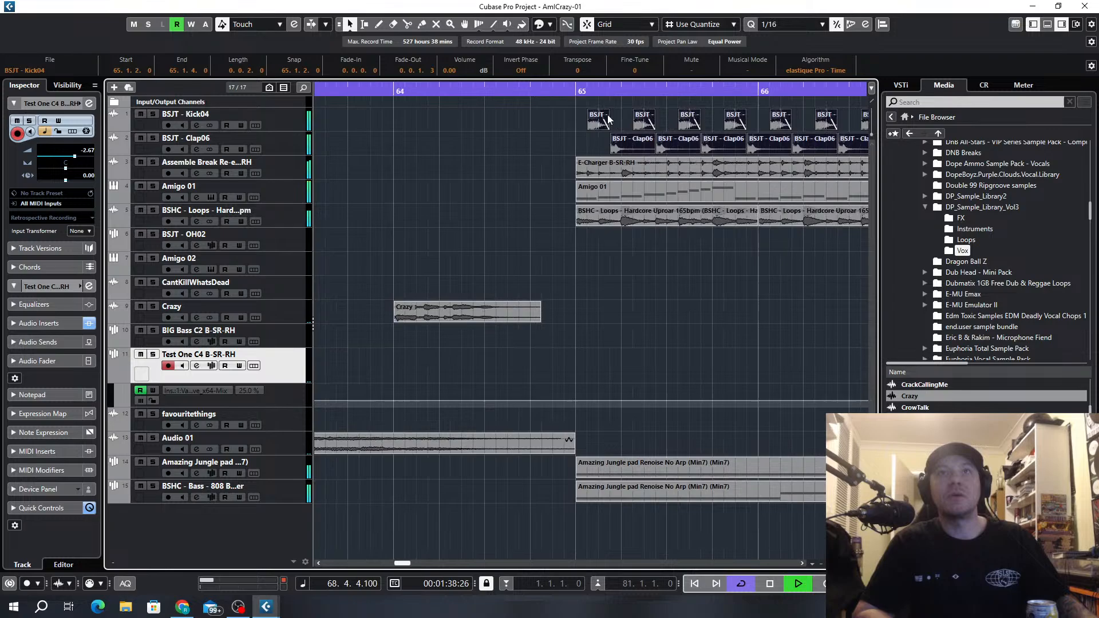
{"action": "left_click", "coordinate": [573, 118]}
{"action": "scroll", "coordinate": [492, 149], "scroll_direction": "down", "scroll_amount": 3}
{"action": "scroll", "coordinate": [492, 150], "scroll_direction": "down", "scroll_amount": 4}
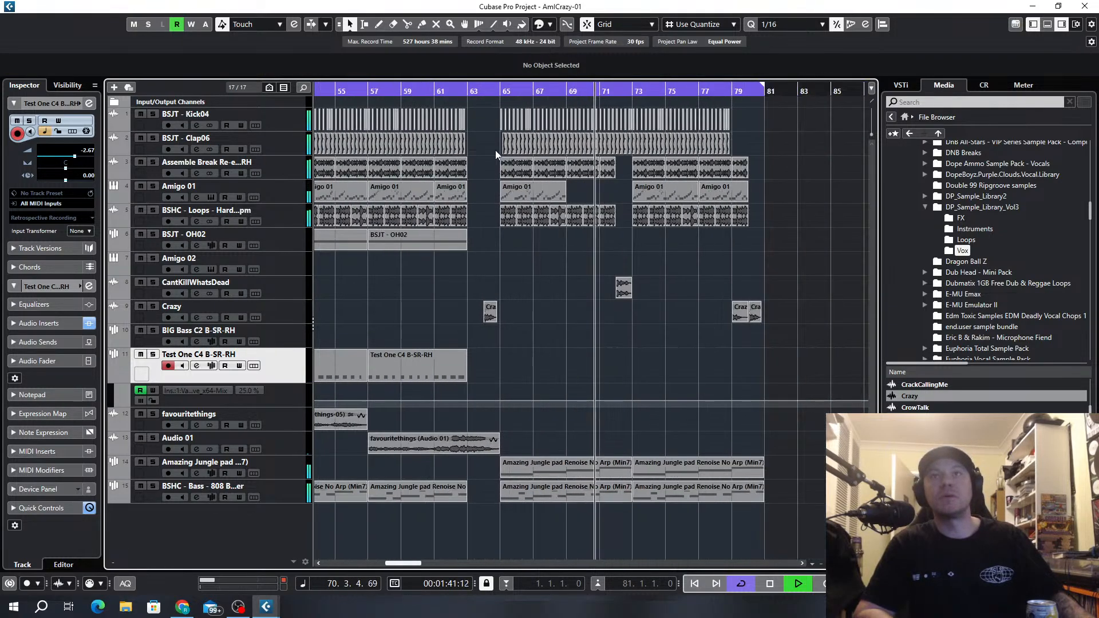
Duplicate the Amigo 01 clip at bar 65 to bar 69 and trim the copy to end at bar 72.
{"action": "left_click", "coordinate": [516, 195]}
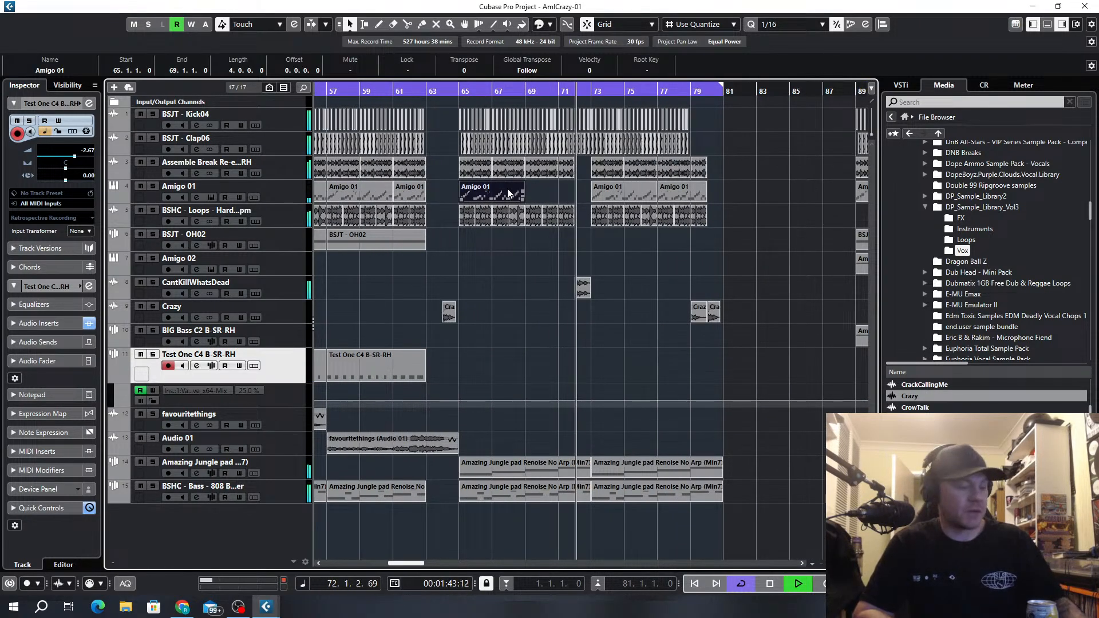
{"action": "key", "text": "ctrl+d"}
{"action": "scroll", "coordinate": [613, 198], "scroll_direction": "up", "scroll_amount": 4}
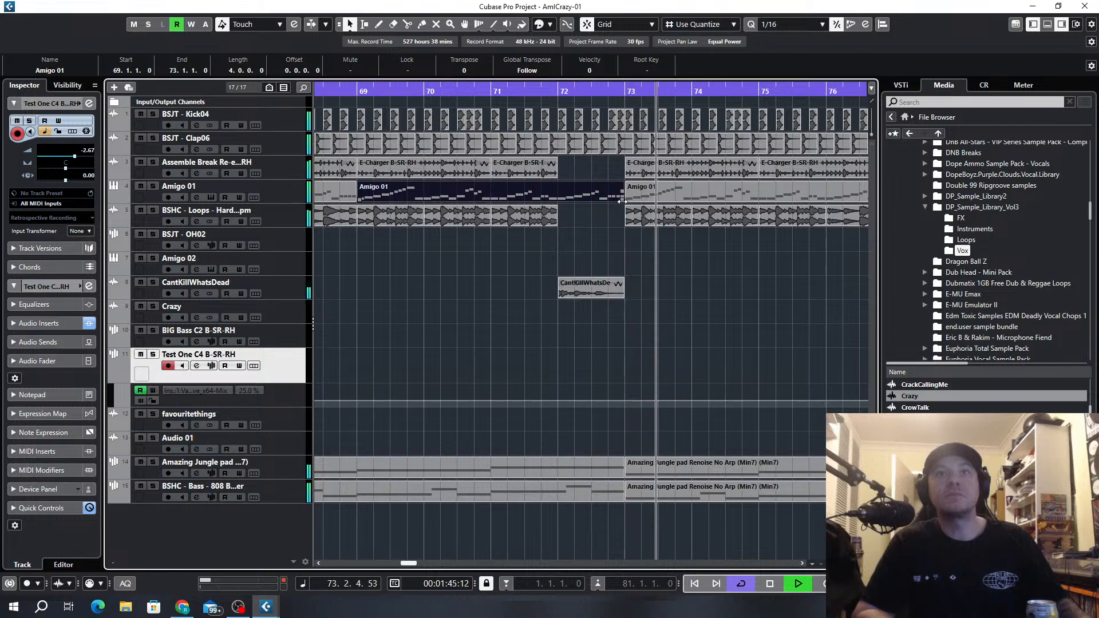
{"action": "left_click_drag", "start_coordinate": [613, 198], "coordinate": [557, 196]}
Delete the kick and clap clips in bar 72 to clear space for the vocal.
{"action": "left_click_drag", "start_coordinate": [611, 171], "coordinate": [568, 123]}
{"action": "key", "text": "Delete"}
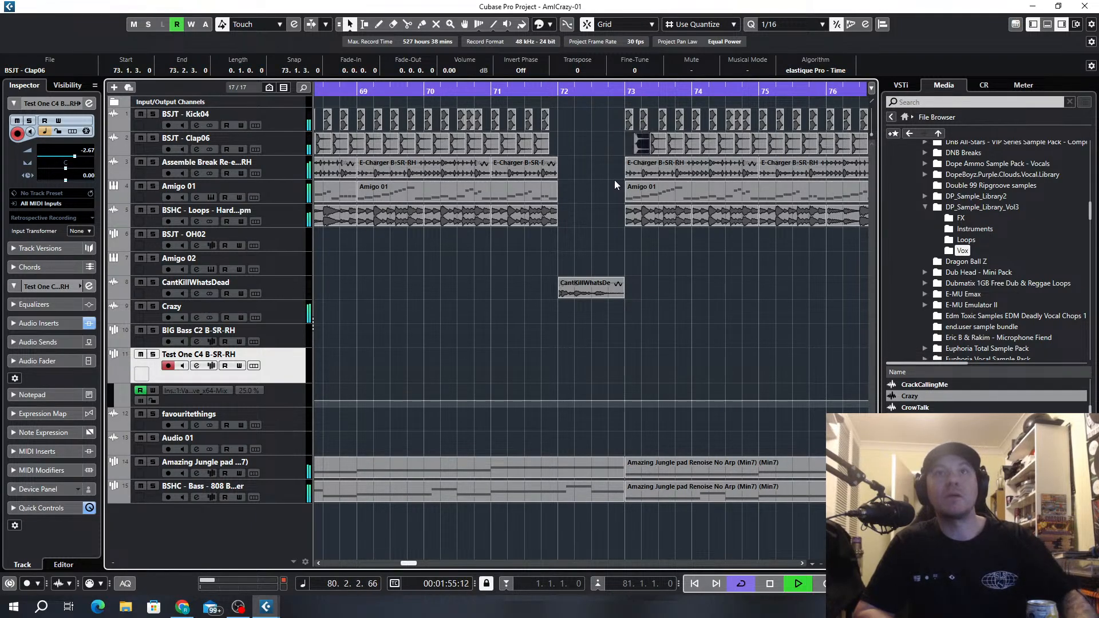
Delete the Test One C4 events between bars 49 and 63.
{"action": "key", "text": "g"}
{"action": "key", "text": "g"}
{"action": "key", "text": "g"}
{"action": "key", "text": "g"}
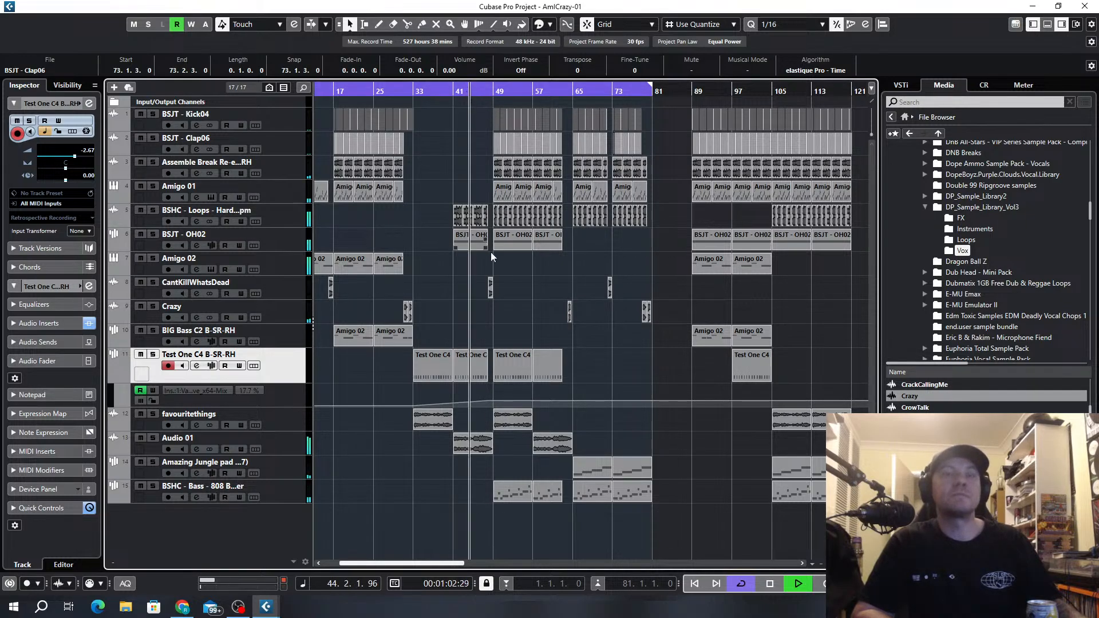
{"action": "left_click", "coordinate": [532, 291]}
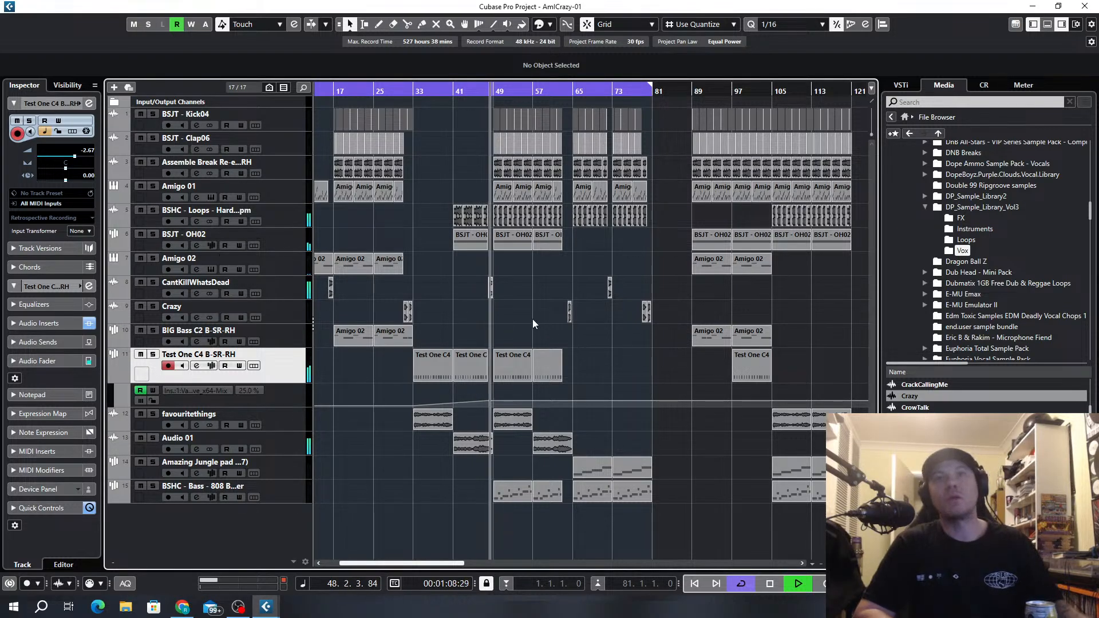
{"action": "scroll", "coordinate": [522, 328], "scroll_direction": "up", "scroll_amount": 4}
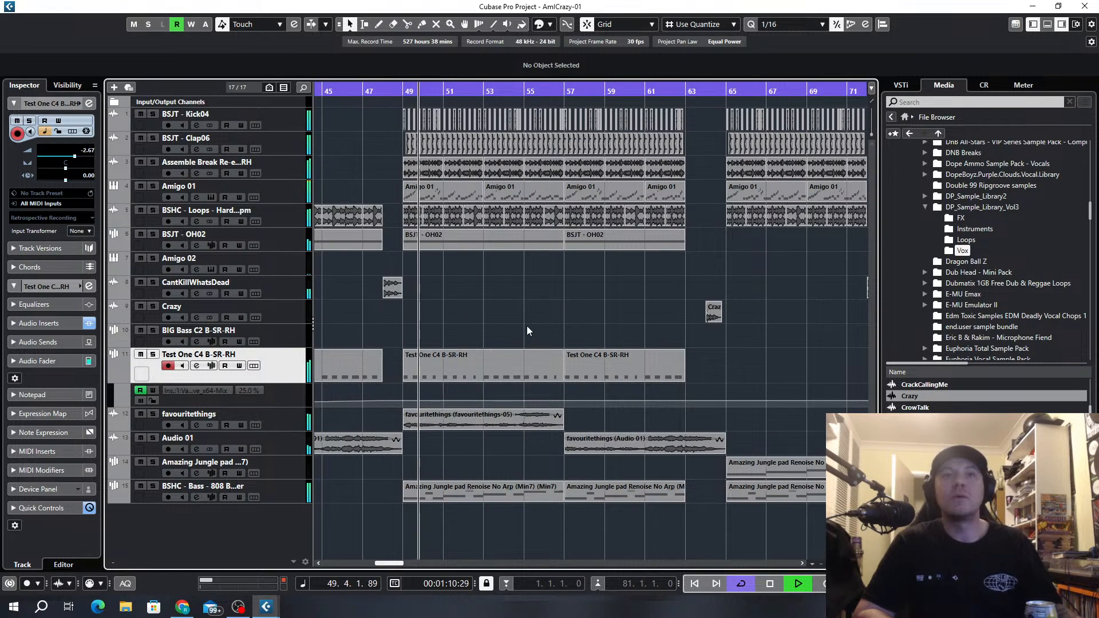
{"action": "left_click_drag", "start_coordinate": [622, 325], "coordinate": [472, 360]}
{"action": "key", "text": "Delete"}
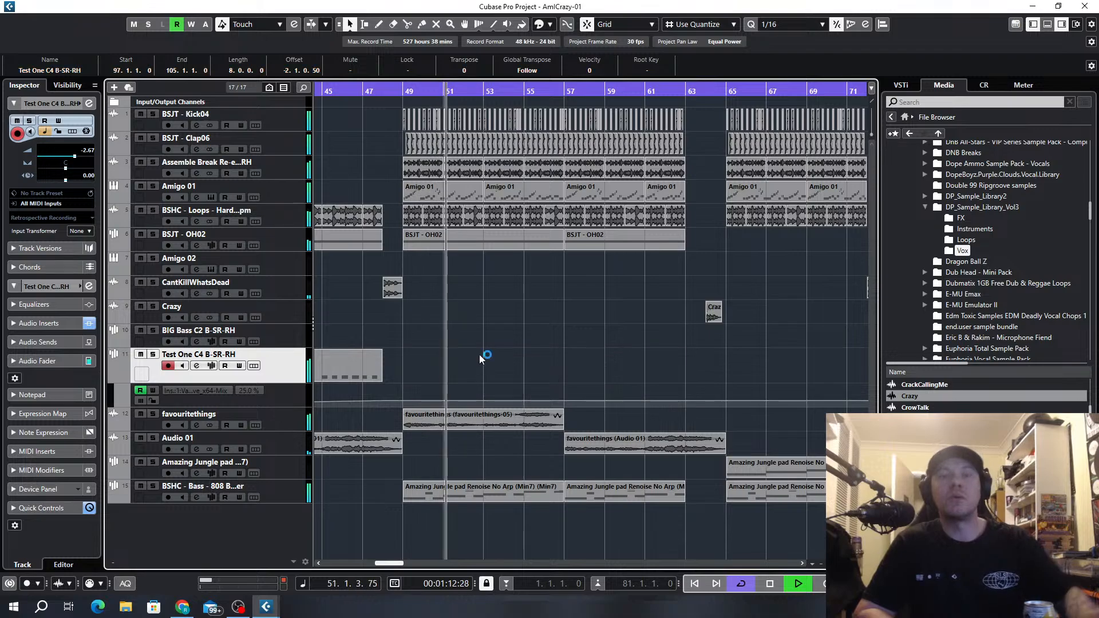
Check the arrangement after bar 49 and play back the transition into bar 57.
{"action": "scroll", "coordinate": [560, 316], "scroll_direction": "down", "scroll_amount": 3}
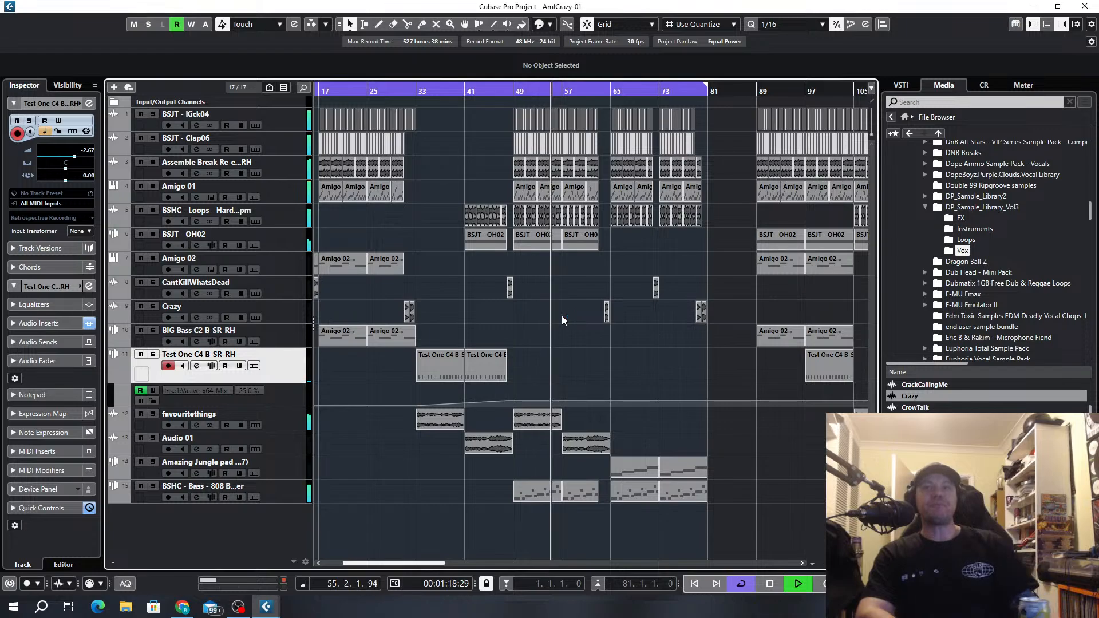
{"action": "scroll", "coordinate": [630, 386], "scroll_direction": "down", "scroll_amount": 2}
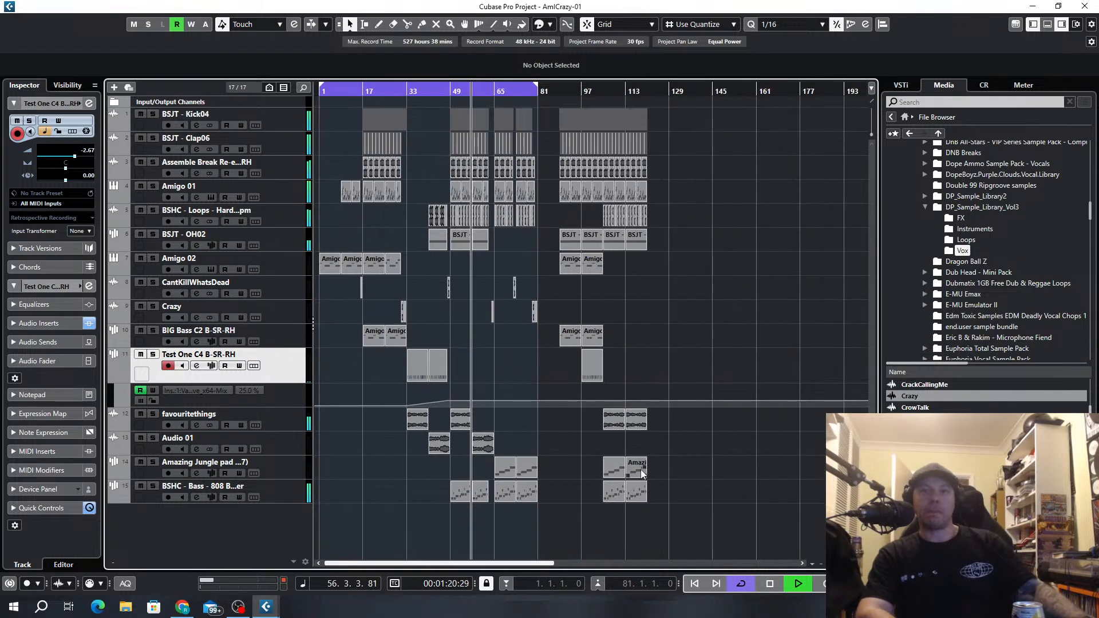
{"action": "scroll", "coordinate": [472, 364], "scroll_direction": "up", "scroll_amount": 8}
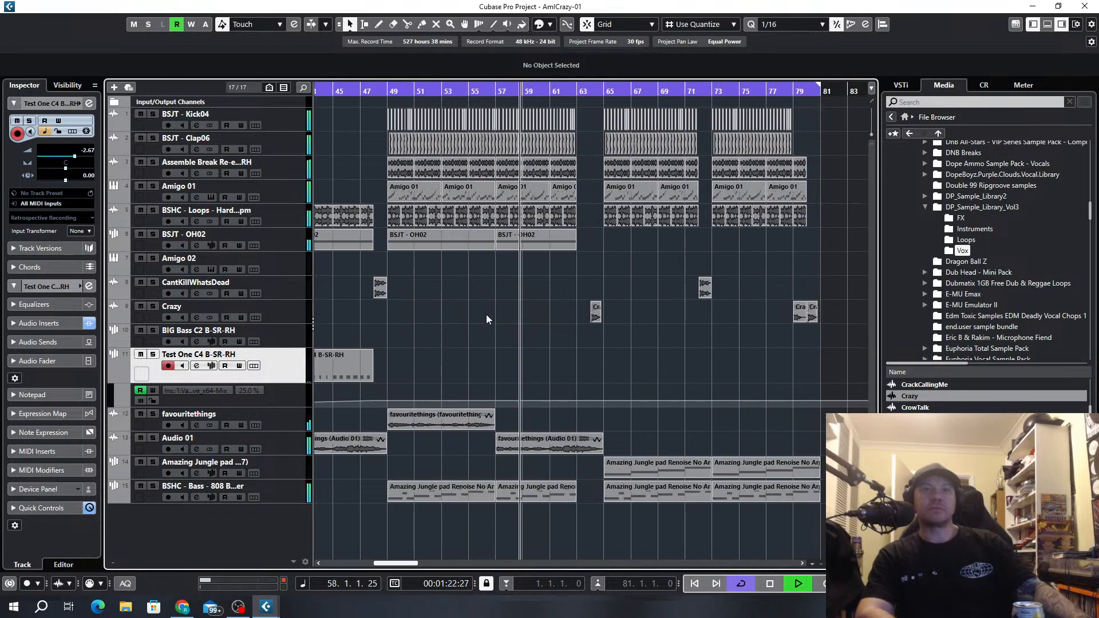
{"action": "scroll", "coordinate": [524, 127], "scroll_direction": "up", "scroll_amount": 2}
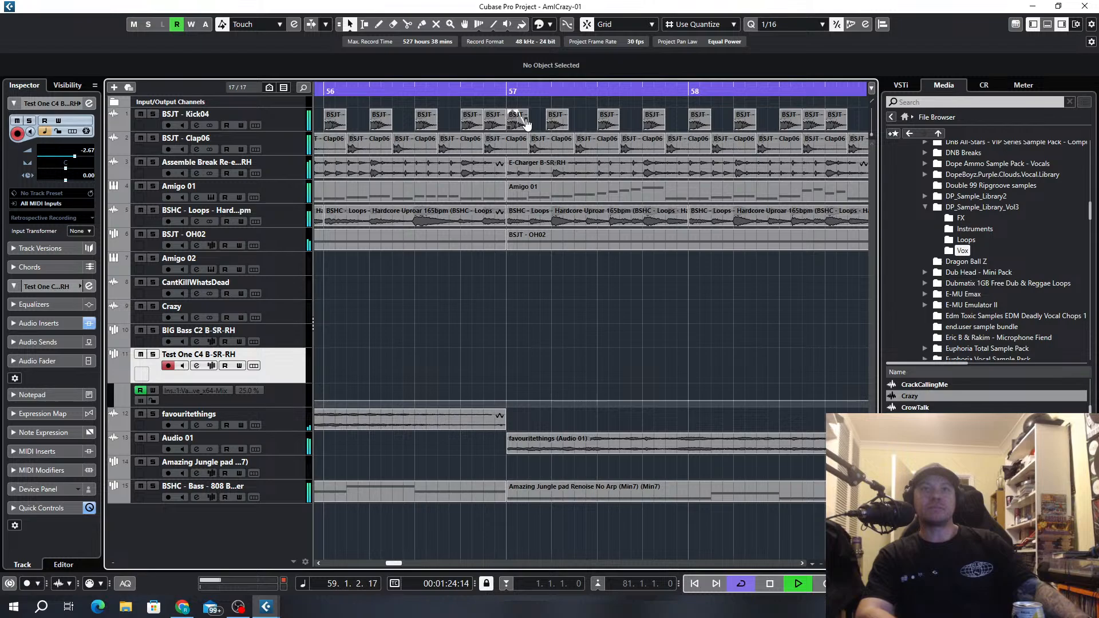
{"action": "left_click", "coordinate": [487, 95]}
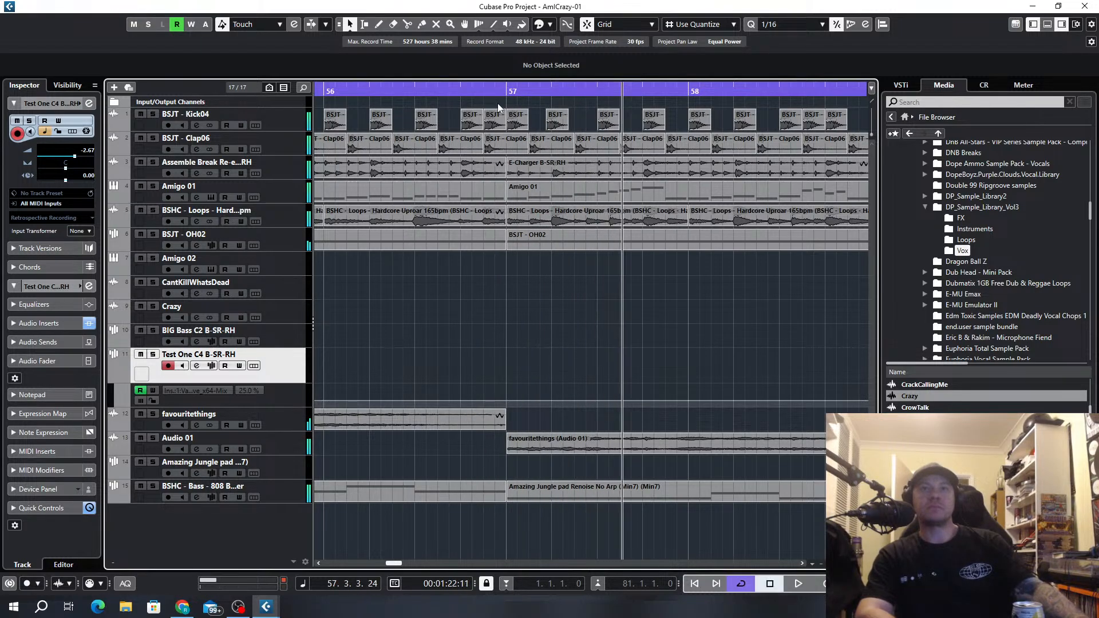
Replace the off-grid kicks at the start of bar 57 with BSJT - Kick04 hits on beats 1 and 2.
{"action": "left_click", "coordinate": [518, 118]}
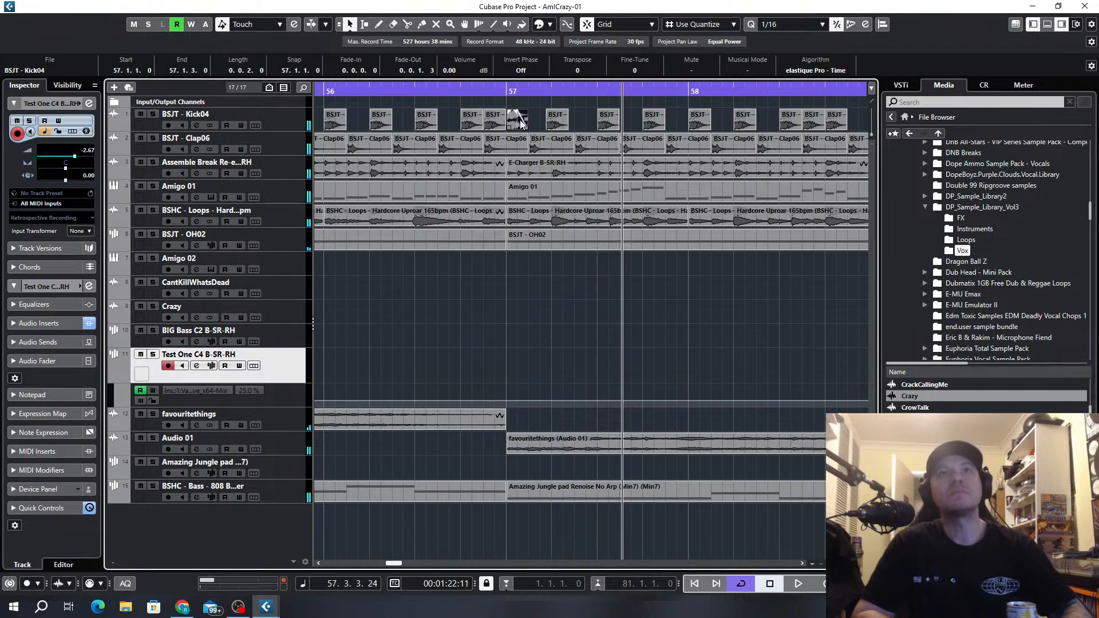
{"action": "key", "text": "Delete"}
{"action": "key", "text": "Delete"}
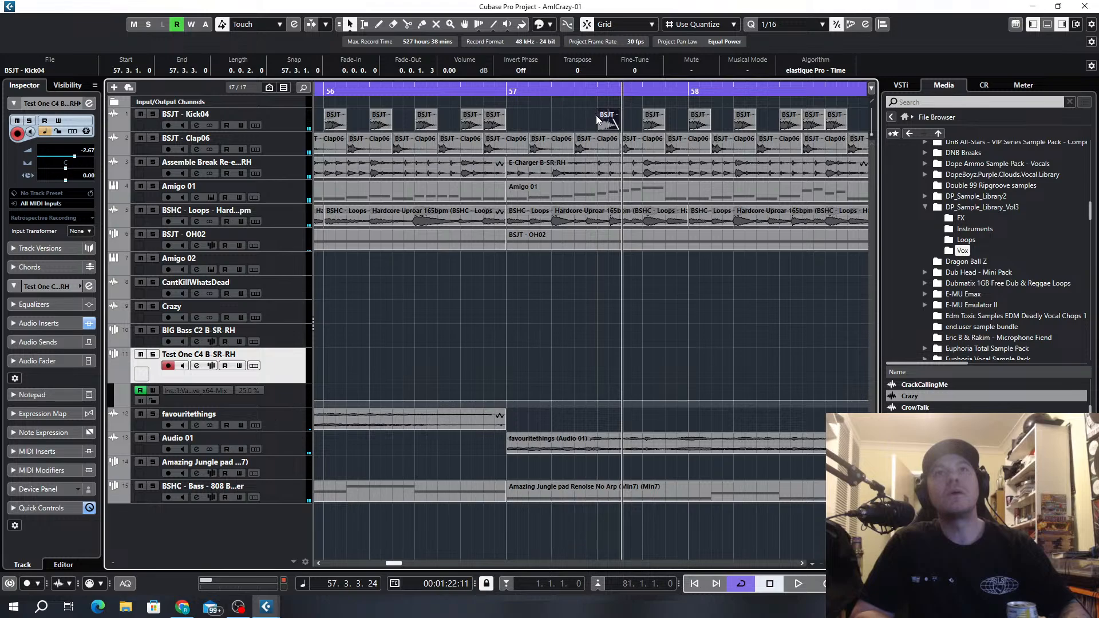
{"action": "left_click_drag", "start_coordinate": [580, 126], "coordinate": [518, 116]}
Play back from bar 56 through the bar 64 vocal break, briefly muting and unmuting the Crazy track.
{"action": "left_click_drag", "start_coordinate": [360, 92], "coordinate": [362, 90]}
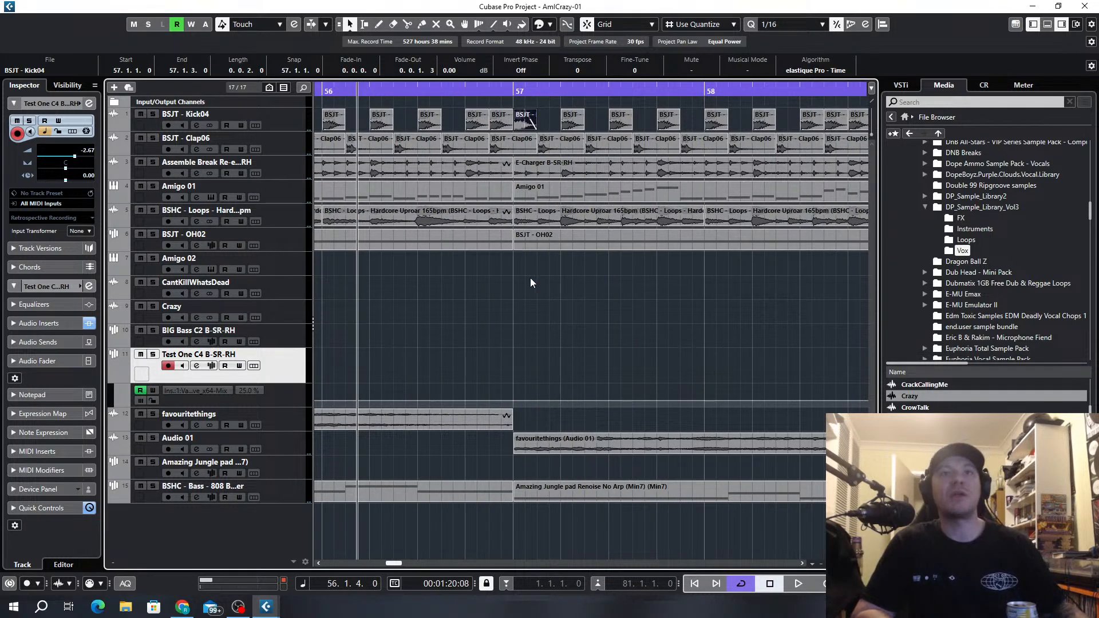
{"action": "key", "text": "space"}
{"action": "scroll", "coordinate": [534, 283], "scroll_direction": "down", "scroll_amount": 5}
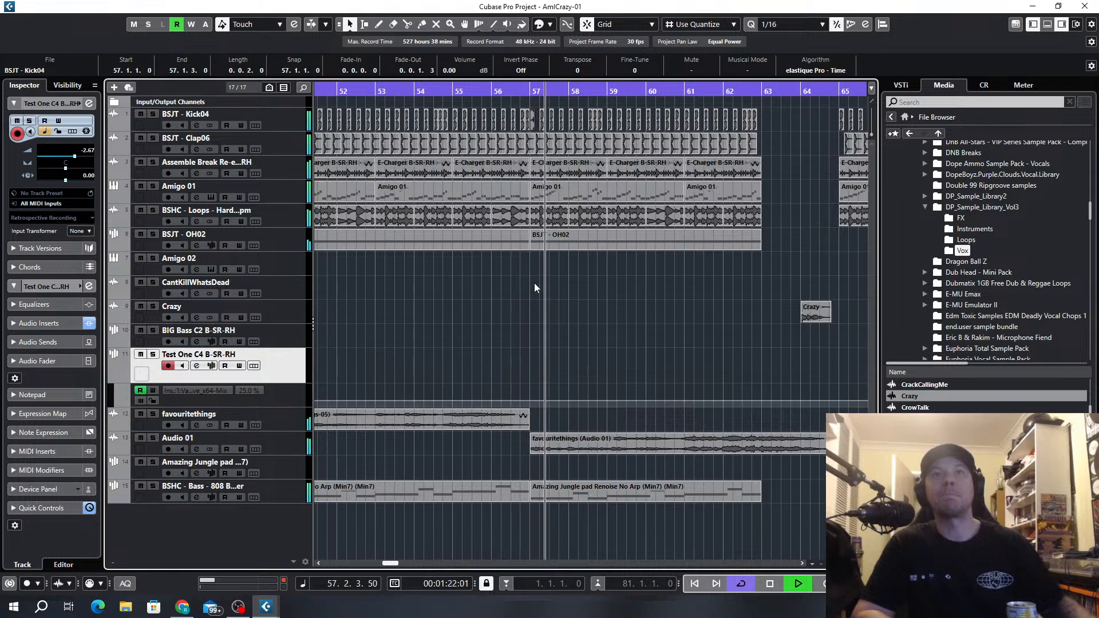
{"action": "scroll", "coordinate": [533, 283], "scroll_direction": "down", "scroll_amount": 2}
{"action": "scroll", "coordinate": [548, 284], "scroll_direction": "down", "scroll_amount": 2}
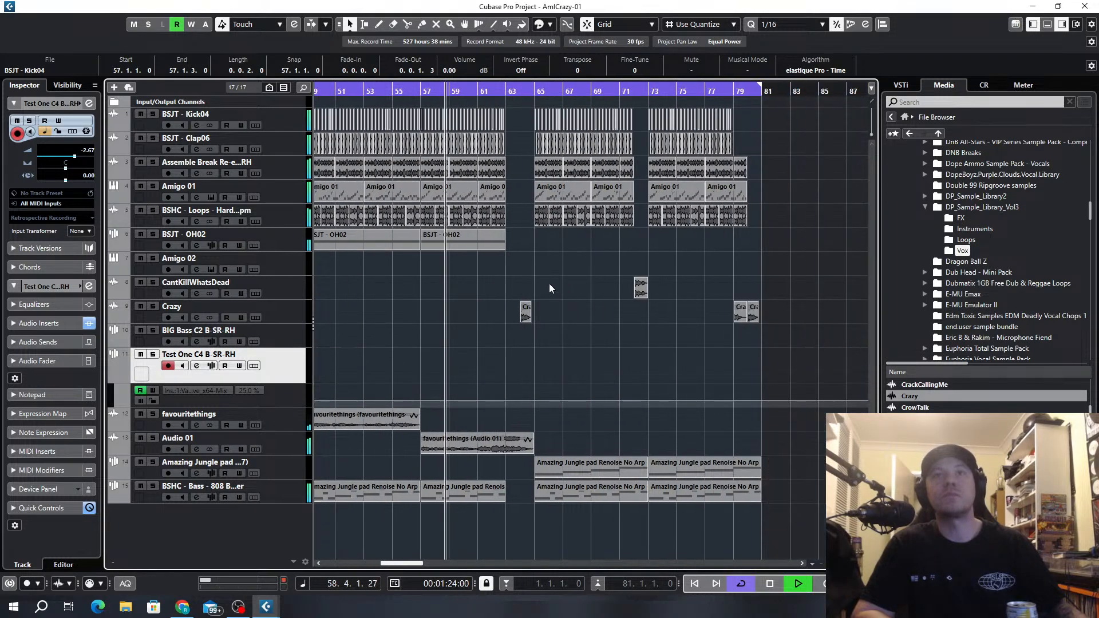
{"action": "scroll", "coordinate": [502, 321], "scroll_direction": "up", "scroll_amount": 2}
{"action": "scroll", "coordinate": [536, 306], "scroll_direction": "up", "scroll_amount": 2}
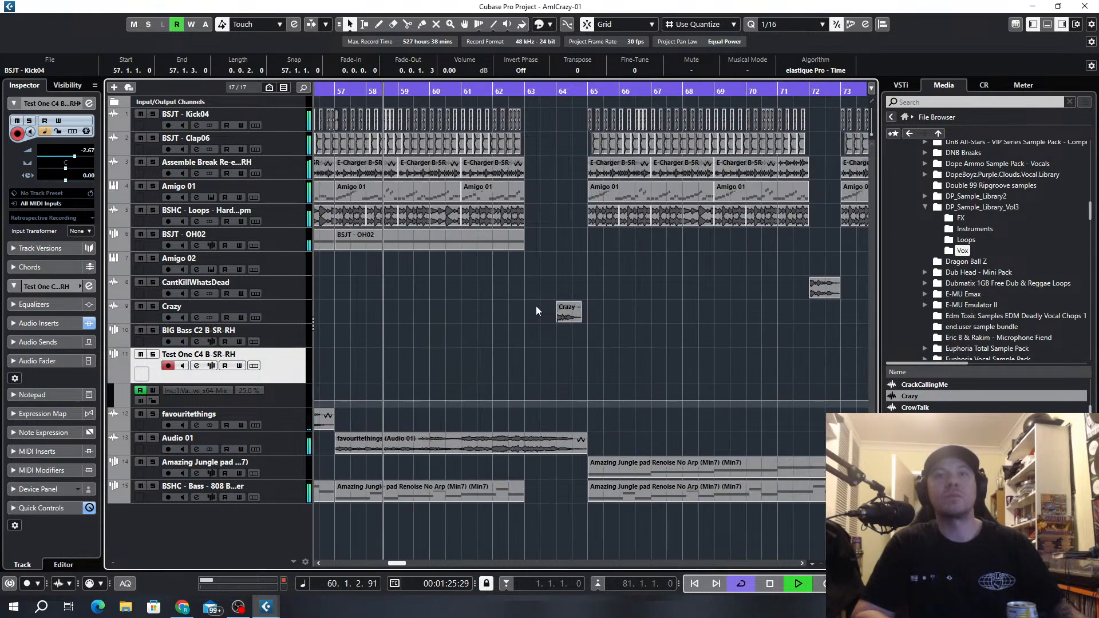
{"action": "scroll", "coordinate": [535, 305], "scroll_direction": "up", "scroll_amount": 3}
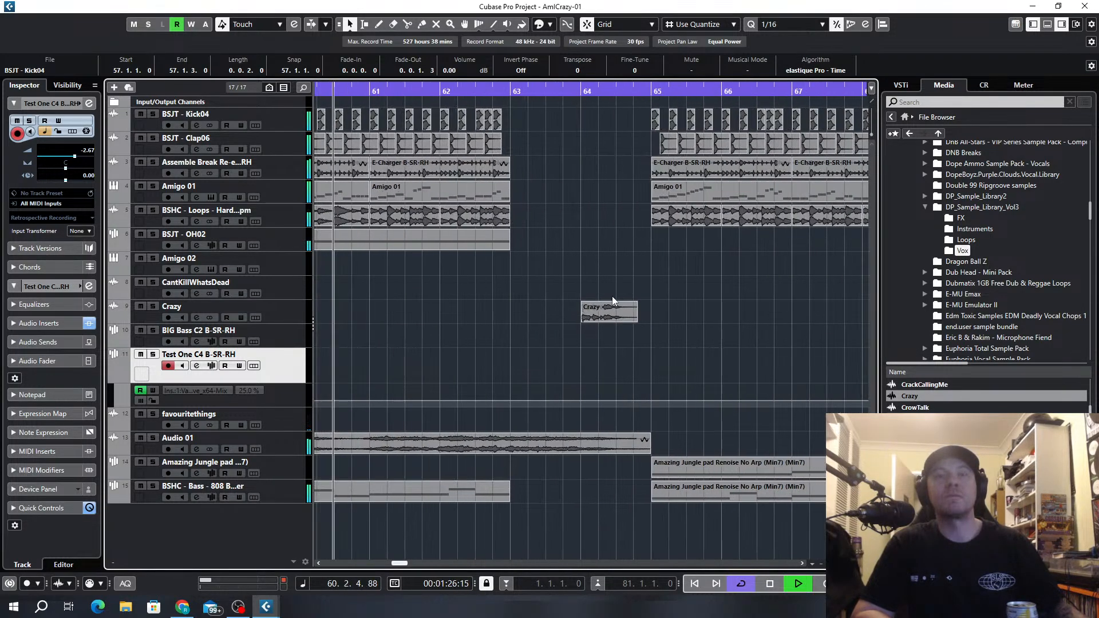
{"action": "left_click", "coordinate": [141, 306]}
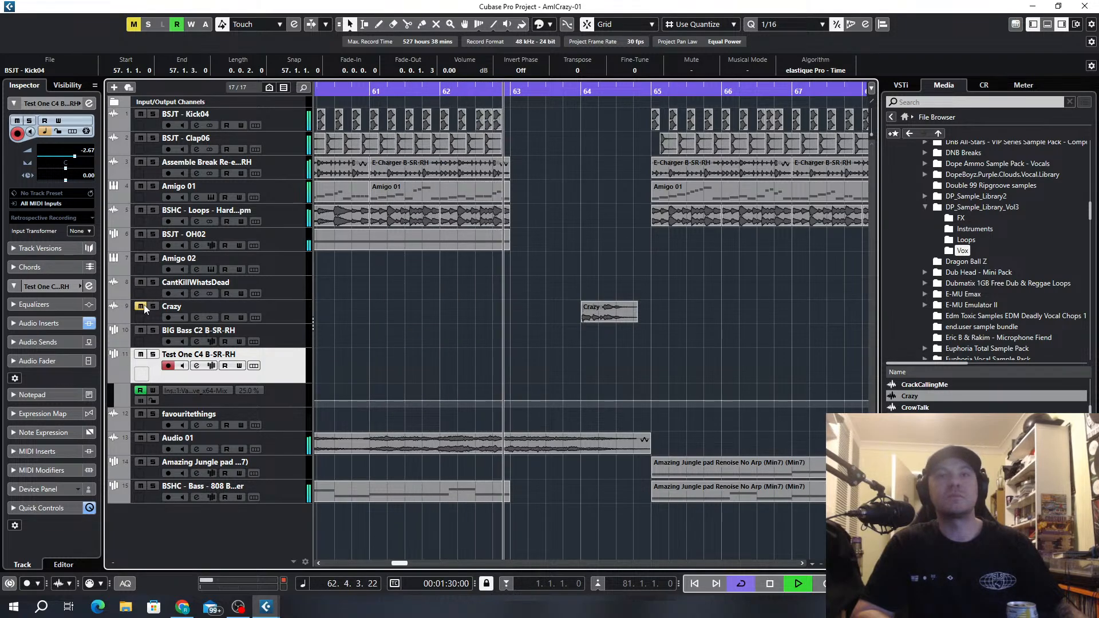
{"action": "left_click", "coordinate": [140, 306]}
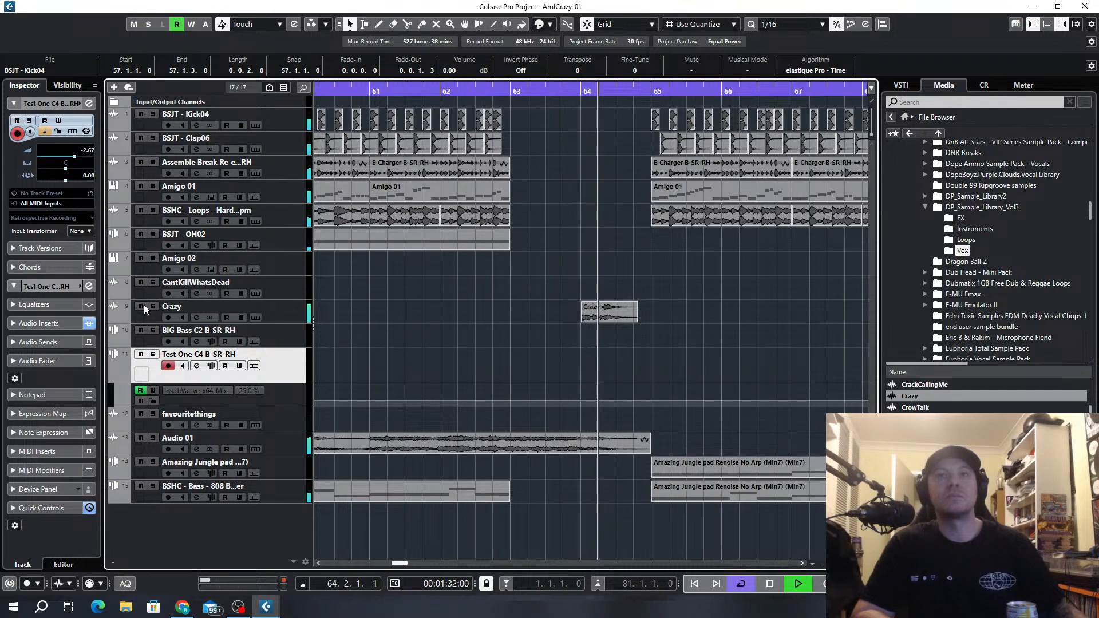
{"action": "scroll", "coordinate": [709, 323], "scroll_direction": "down", "scroll_amount": 3}
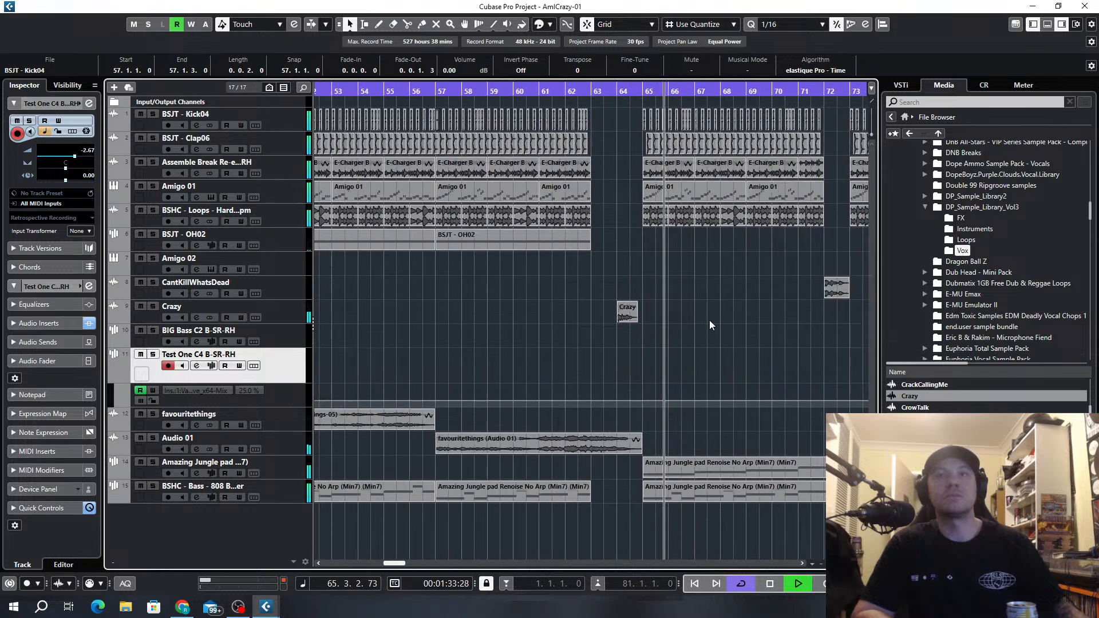
{"action": "scroll", "coordinate": [715, 338], "scroll_direction": "down", "scroll_amount": 3}
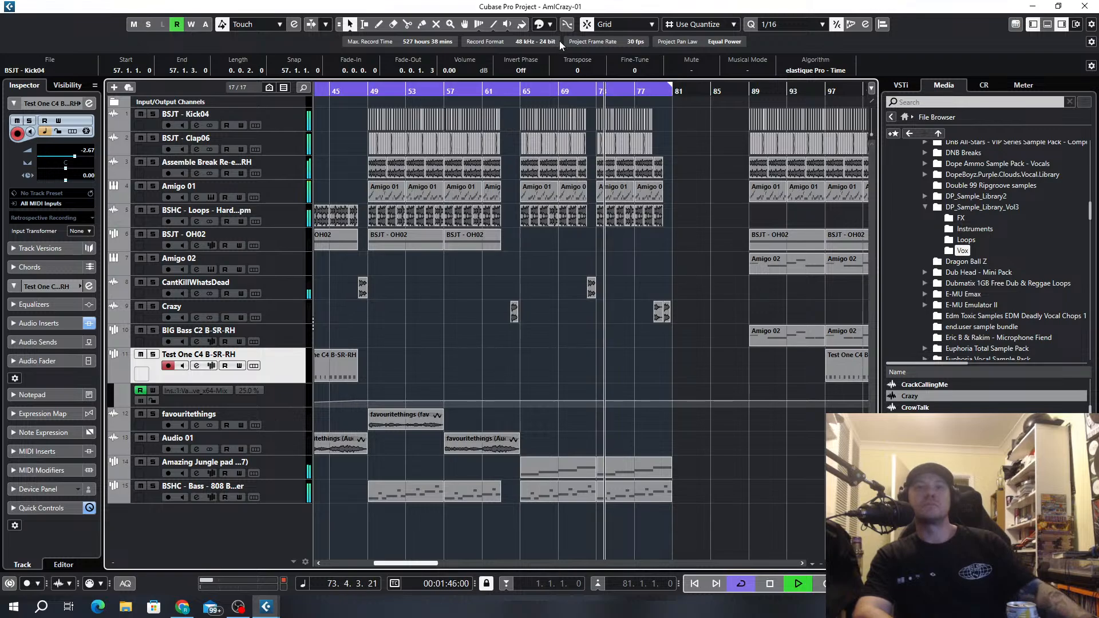
Move the second kick in bar 73 onto the grid at 73.2.1.
{"action": "scroll", "coordinate": [585, 119], "scroll_direction": "up", "scroll_amount": 3}
{"action": "scroll", "coordinate": [682, 121], "scroll_direction": "up", "scroll_amount": 2}
{"action": "scroll", "coordinate": [623, 132], "scroll_direction": "up", "scroll_amount": 2}
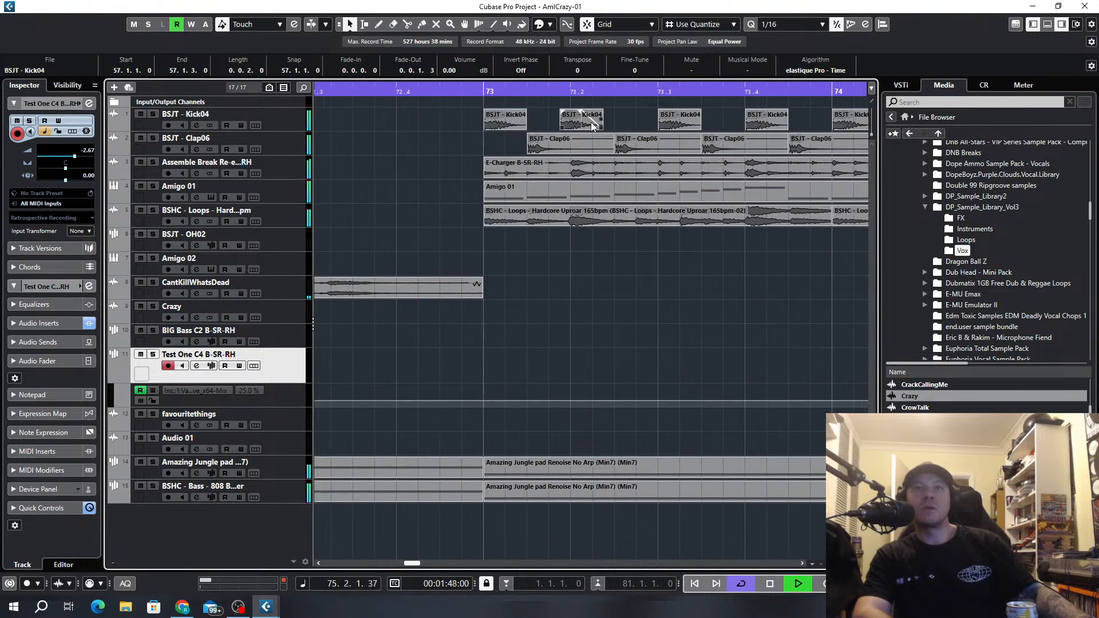
{"action": "left_click_drag", "start_coordinate": [599, 122], "coordinate": [599, 125]}
Delete the E-Charger break and Hardcore Uproar loop clips in bar 79 to clear space for the Crazy vocal.
{"action": "scroll", "coordinate": [607, 123], "scroll_direction": "down", "scroll_amount": 3}
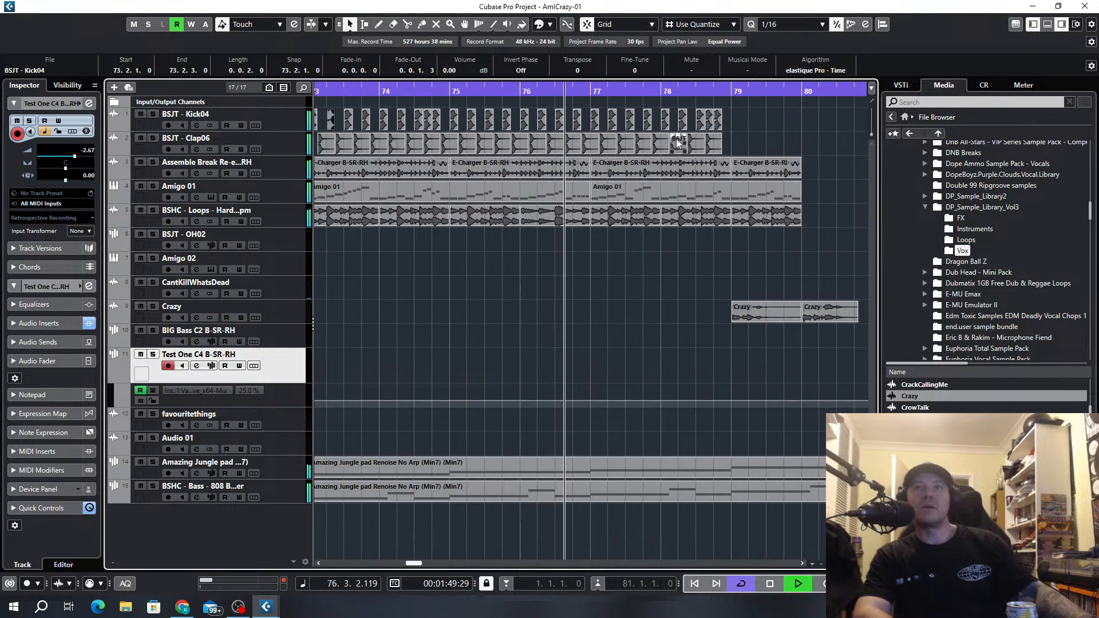
{"action": "scroll", "coordinate": [715, 143], "scroll_direction": "up", "scroll_amount": 3}
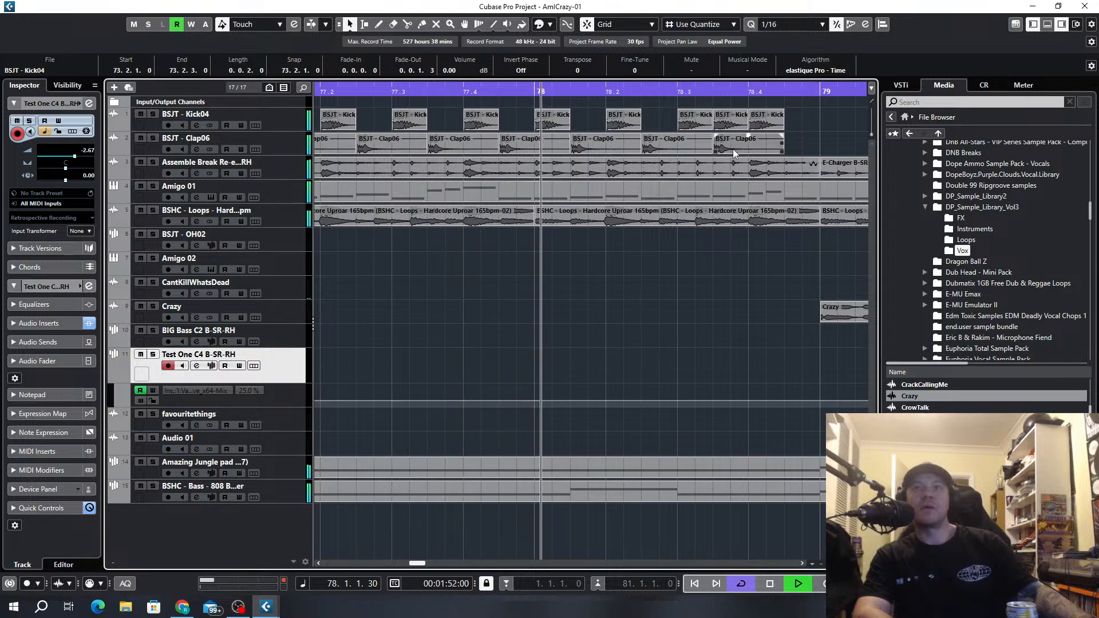
{"action": "scroll", "coordinate": [686, 166], "scroll_direction": "down", "scroll_amount": 4}
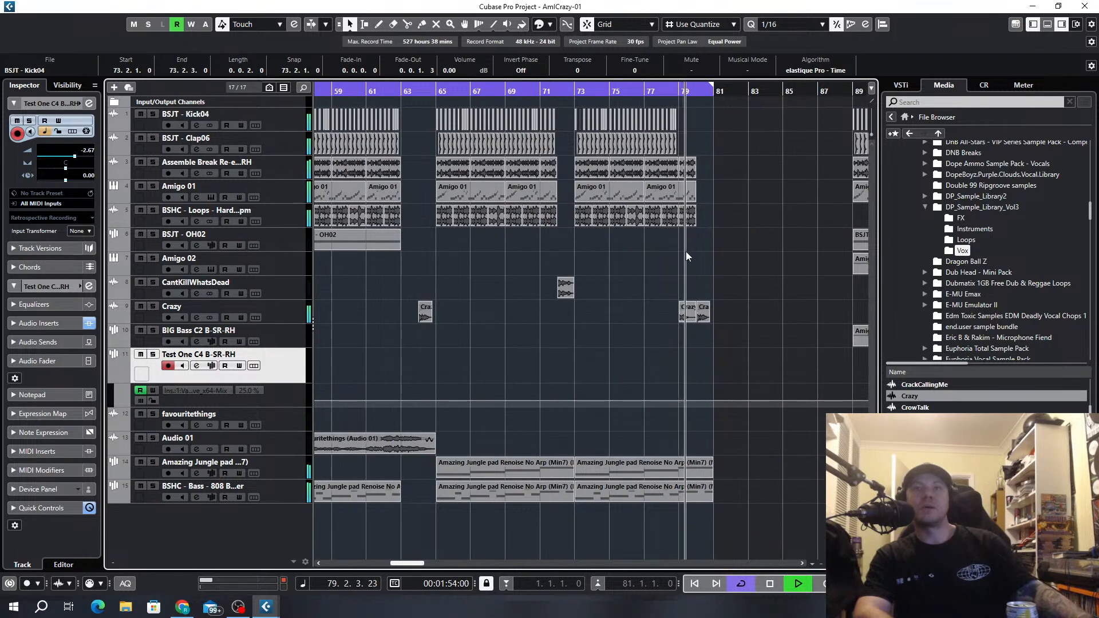
{"action": "scroll", "coordinate": [486, 222], "scroll_direction": "down", "scroll_amount": 2}
{"action": "scroll", "coordinate": [490, 220], "scroll_direction": "up", "scroll_amount": 3}
{"action": "left_click_drag", "start_coordinate": [654, 144], "coordinate": [624, 167]}
{"action": "key", "text": "Delete"}
{"action": "left_click", "coordinate": [632, 224]}
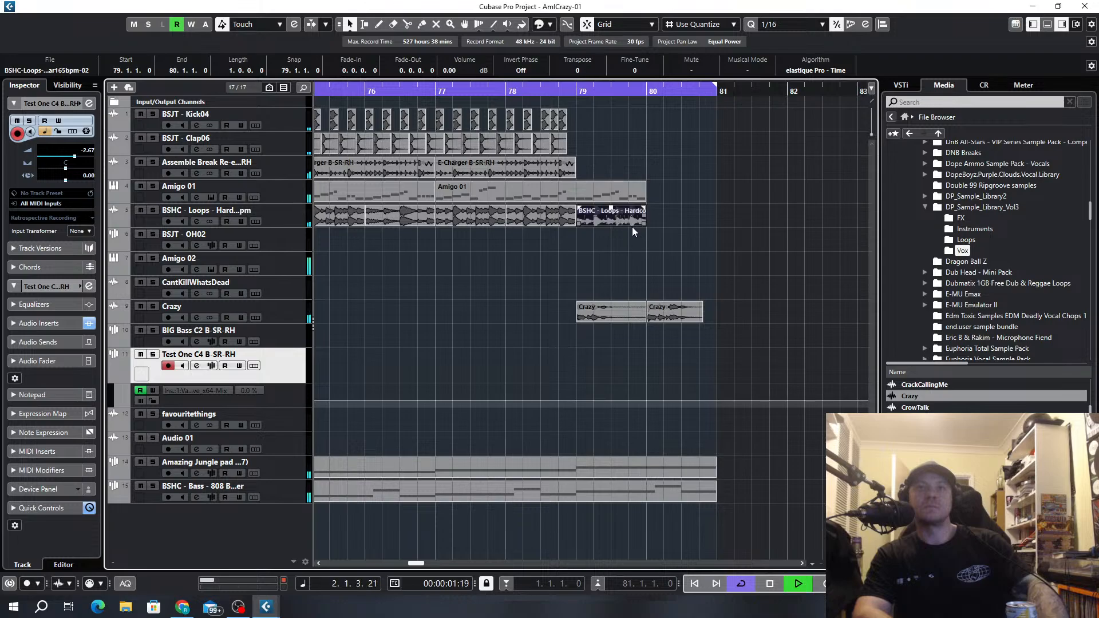
{"action": "key", "text": "Delete"}
Trim the last Amigo 01, 808 bass and Amazing Jungle pad clips before the Crazy vocal to end at bar 79.
{"action": "left_click", "coordinate": [628, 197]}
{"action": "left_click_drag", "start_coordinate": [644, 198], "coordinate": [576, 192]}
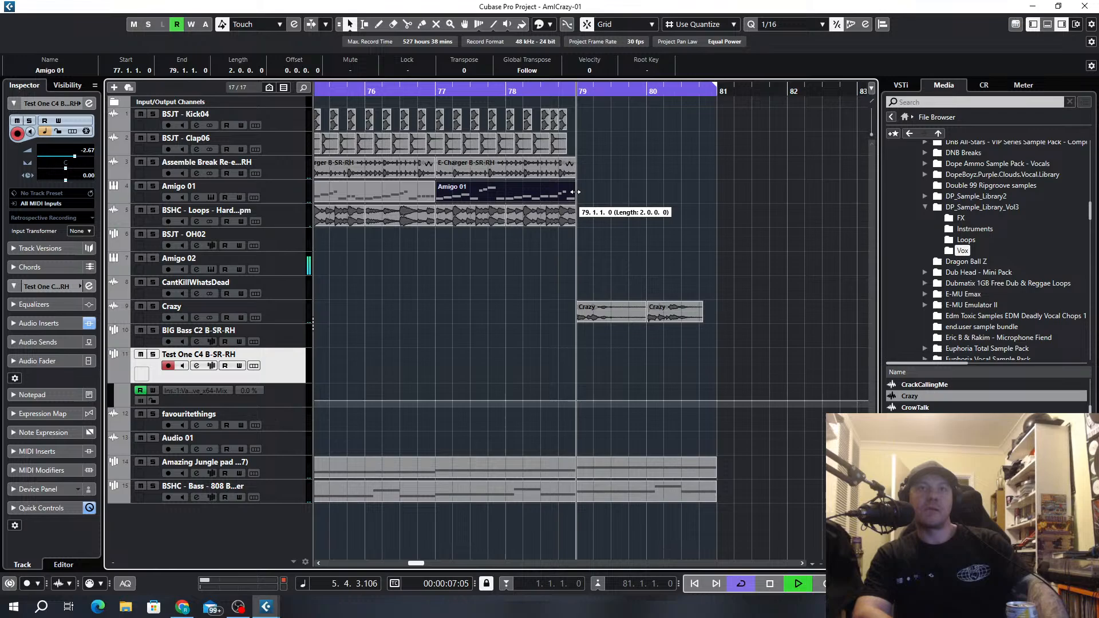
{"action": "left_click", "coordinate": [636, 486]}
{"action": "left_click_drag", "start_coordinate": [713, 499], "coordinate": [571, 515]}
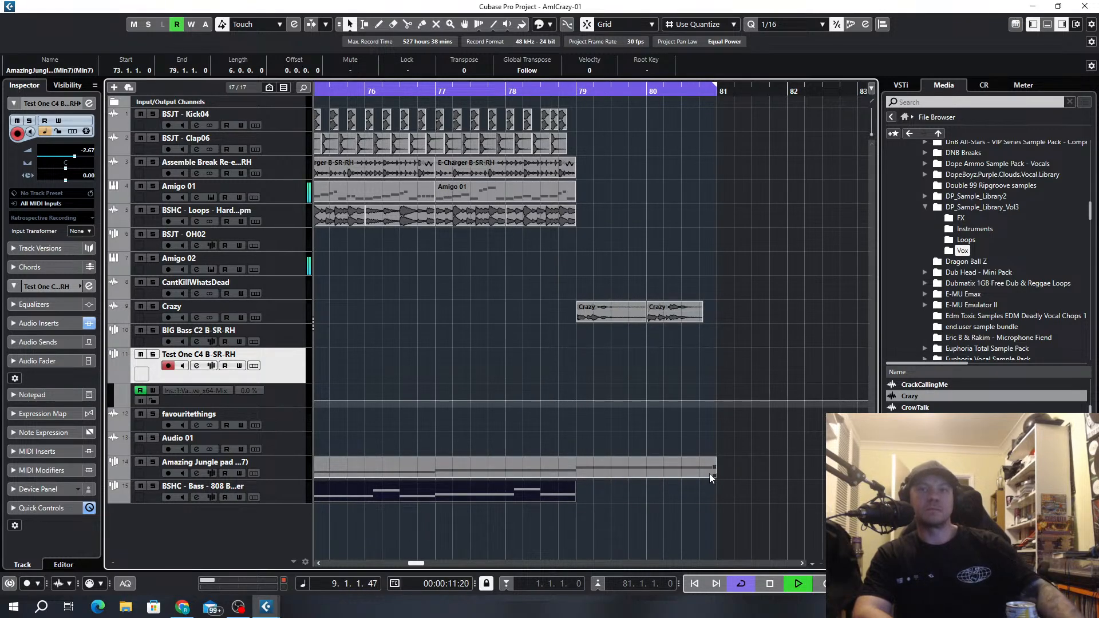
{"action": "left_click_drag", "start_coordinate": [713, 473], "coordinate": [574, 491]}
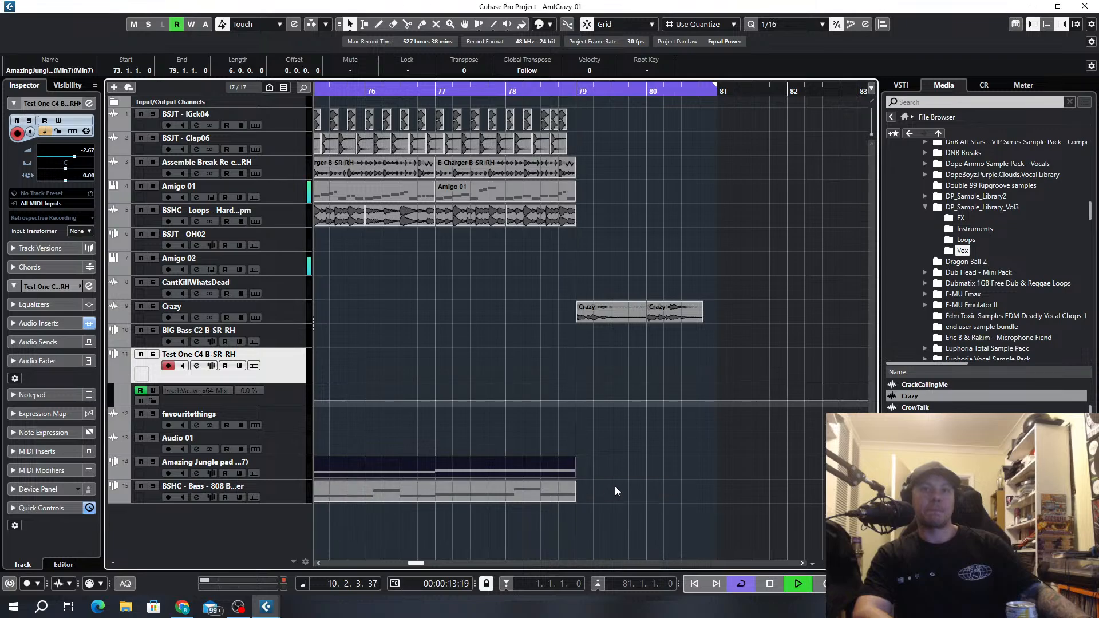
Play back from bar 37 and copy the Test One C4 clip at bar 33 to bar 73.
{"action": "scroll", "coordinate": [643, 395], "scroll_direction": "down", "scroll_amount": 6}
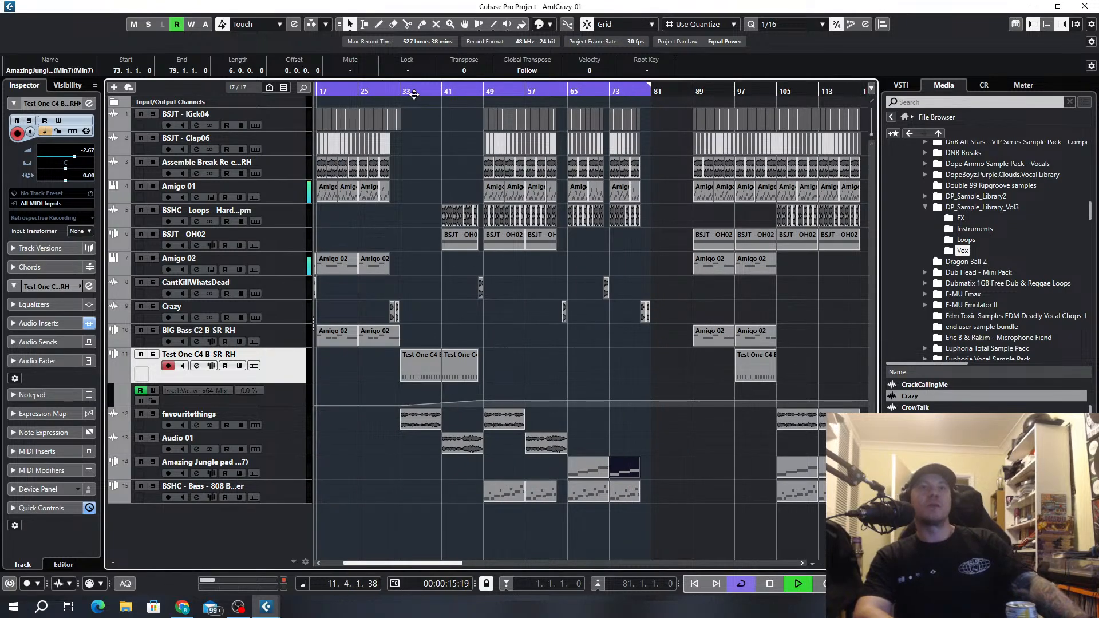
{"action": "left_click", "coordinate": [414, 93]}
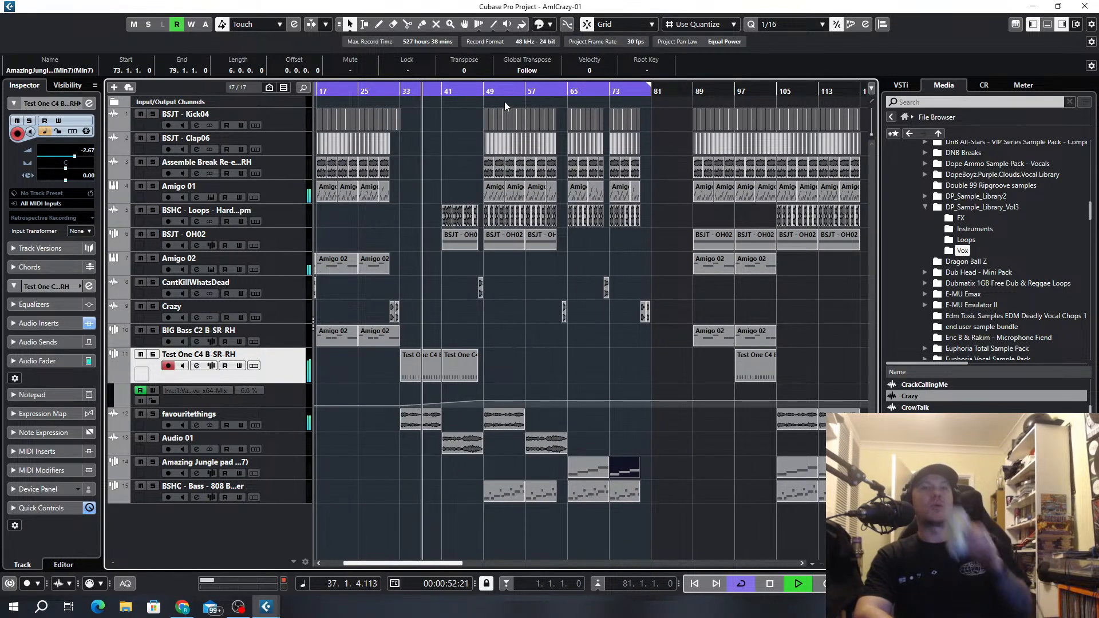
{"action": "left_click", "coordinate": [562, 357]}
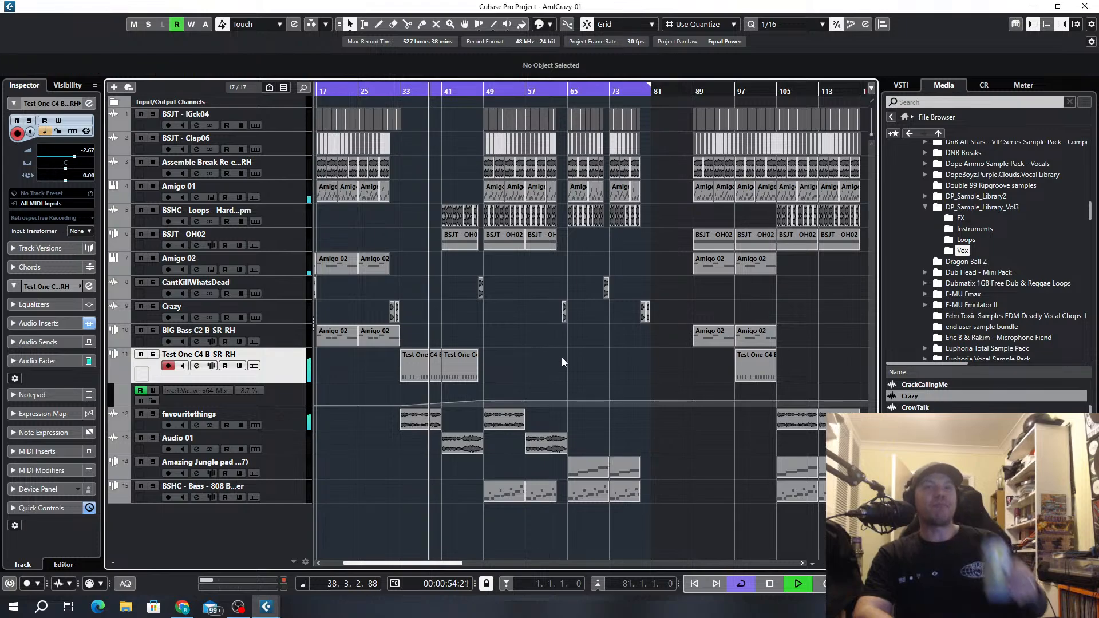
{"action": "left_click", "coordinate": [424, 362]}
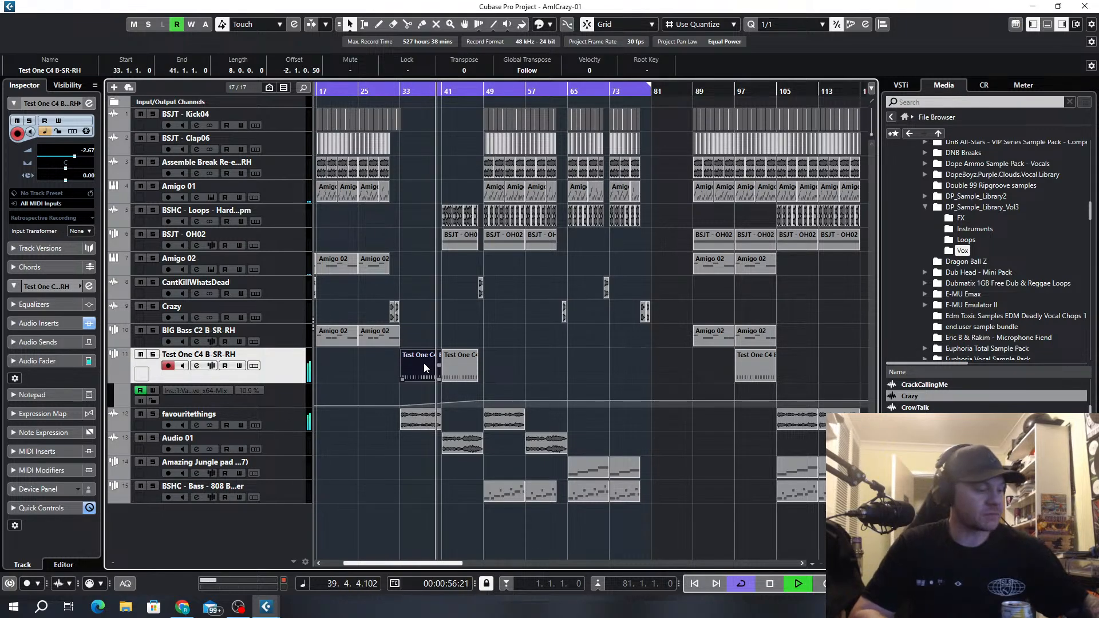
{"action": "left_click_drag", "start_coordinate": [424, 363], "coordinate": [634, 364]}
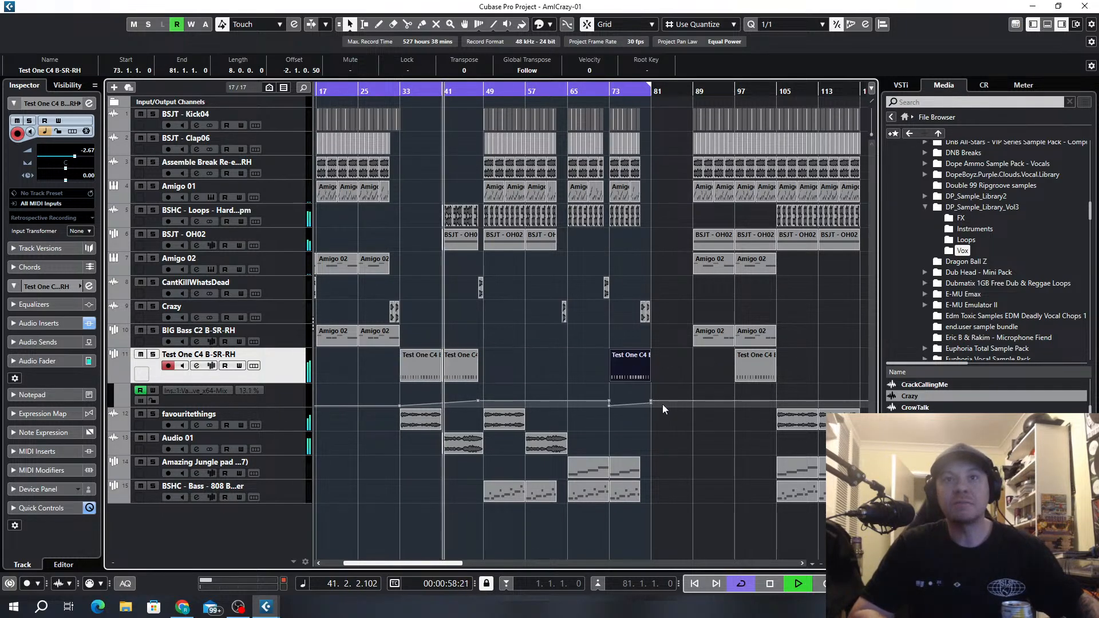
Ramp the Test One C4 Mix automation up from bar 73 to bar 81 and drop it to 0.00 at bar 81.
{"action": "scroll", "coordinate": [658, 405], "scroll_direction": "up", "scroll_amount": 4}
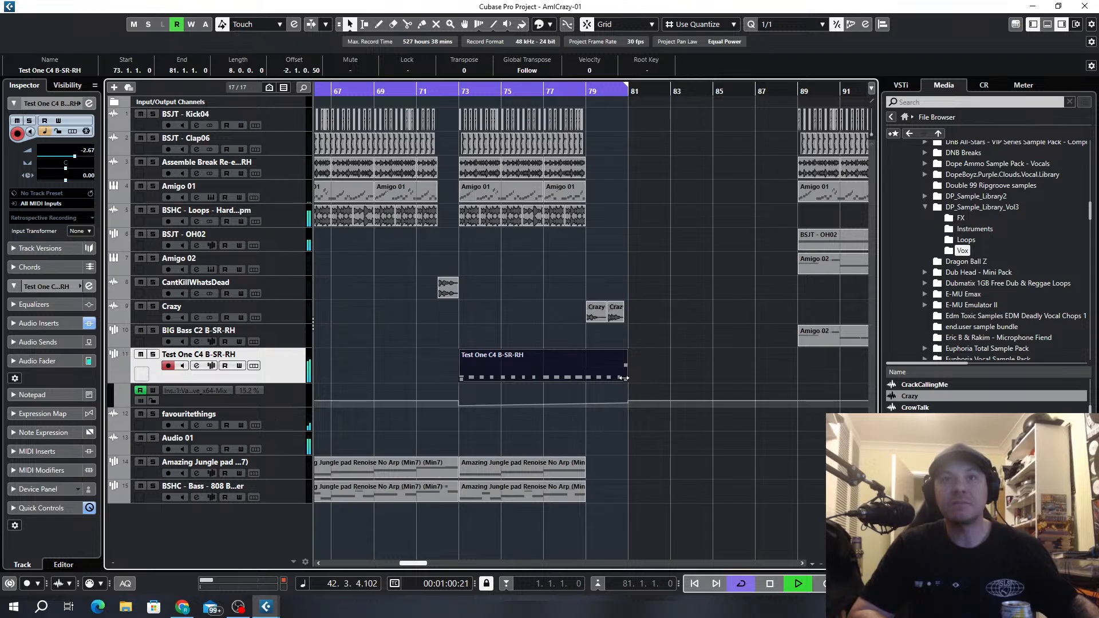
{"action": "mouse_move", "coordinate": [624, 379]}
{"action": "left_mouse_down"}
{"action": "mouse_move", "coordinate": [590, 372]}
{"action": "mouse_move", "coordinate": [632, 373]}
{"action": "left_mouse_up"}
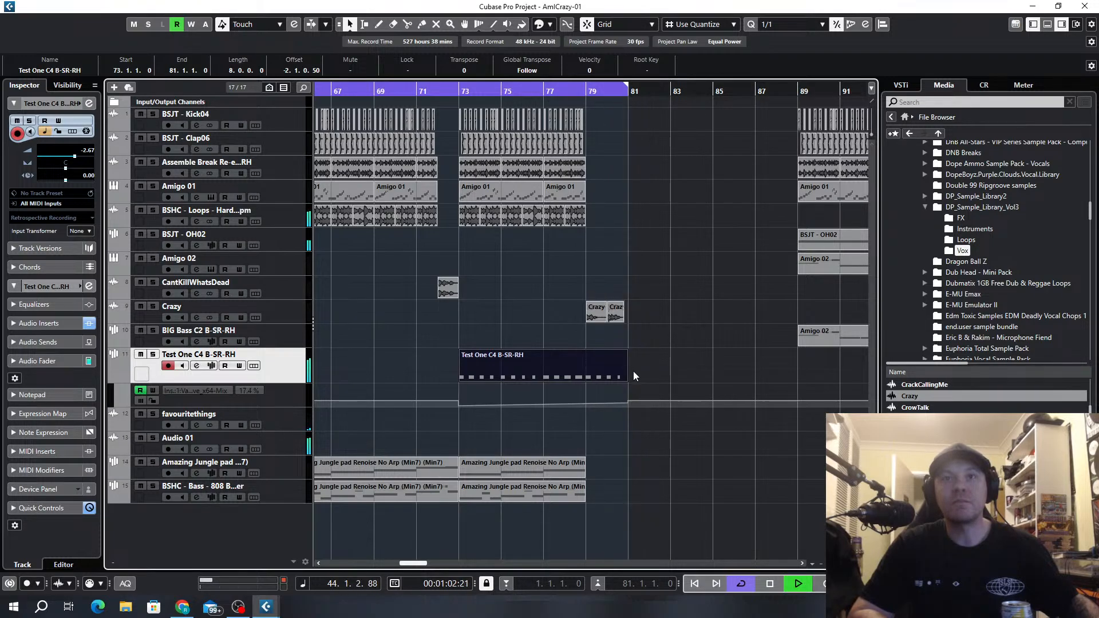
{"action": "scroll", "coordinate": [648, 375], "scroll_direction": "down", "scroll_amount": 4}
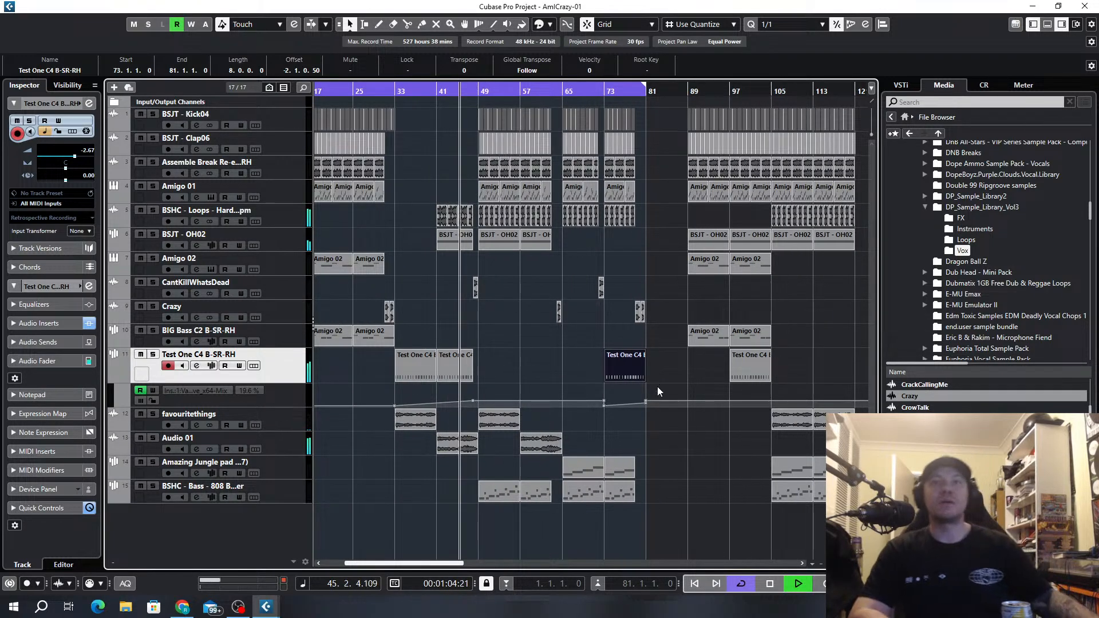
{"action": "left_click_drag", "start_coordinate": [646, 402], "coordinate": [641, 426]}
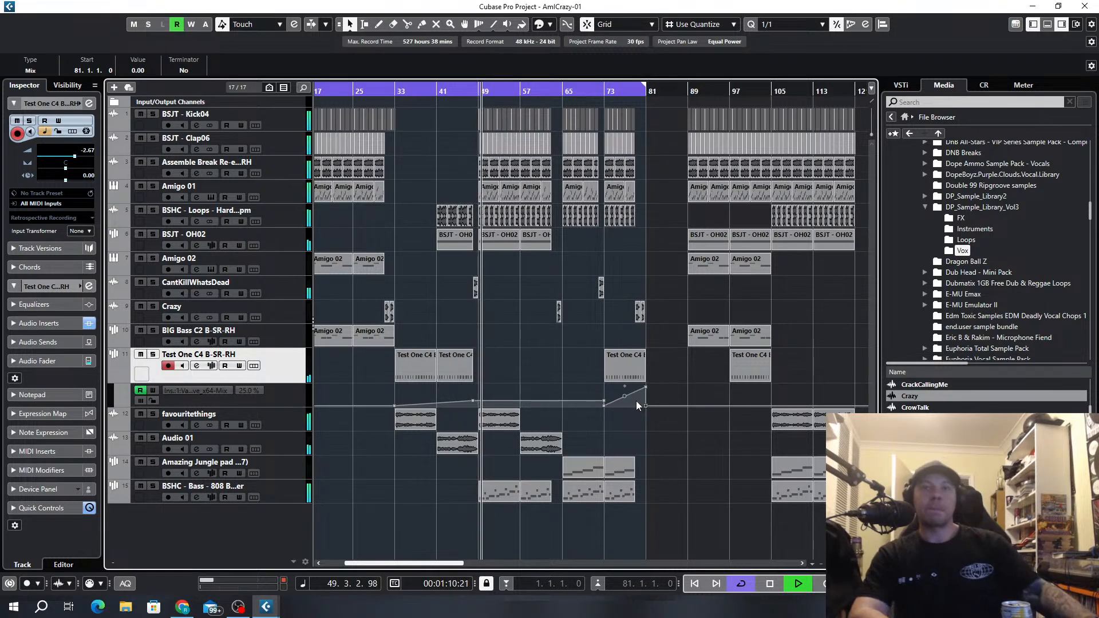
Select the DP_Sample_Library_Vol3 folder in the file browser and collapse it.
{"action": "scroll", "coordinate": [625, 405], "scroll_direction": "up", "scroll_amount": 2}
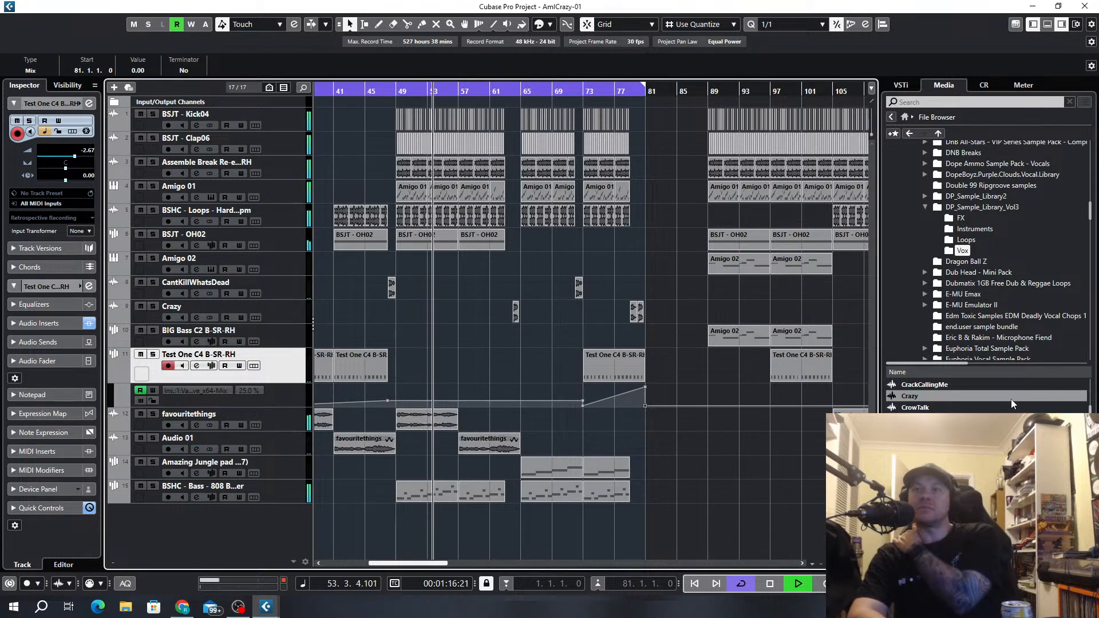
{"action": "left_click", "coordinate": [922, 204]}
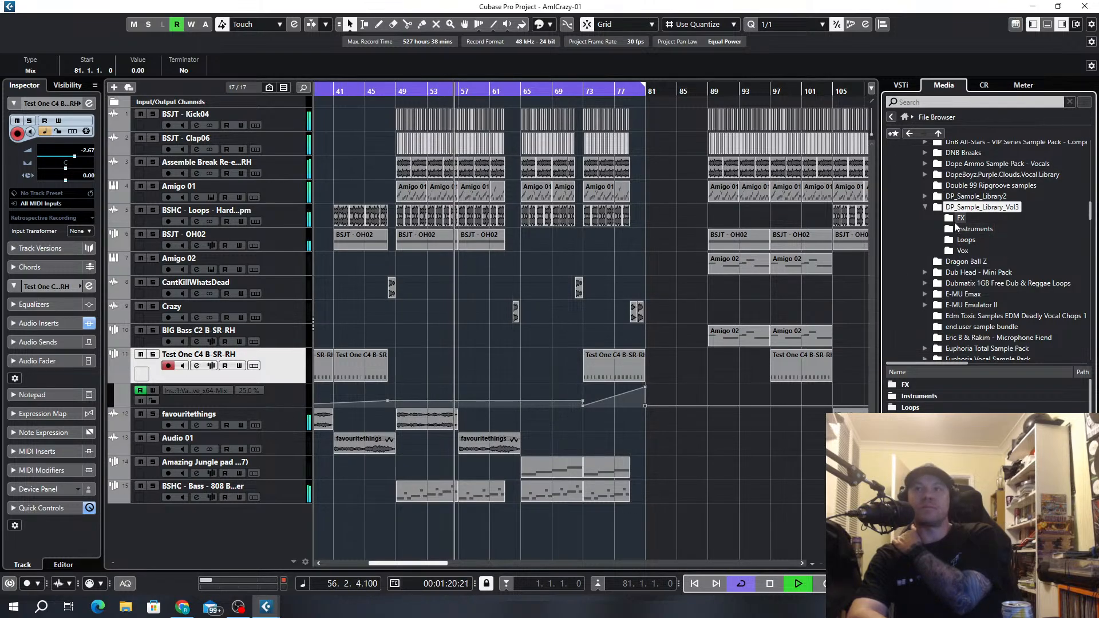
{"action": "left_click", "coordinate": [925, 207]}
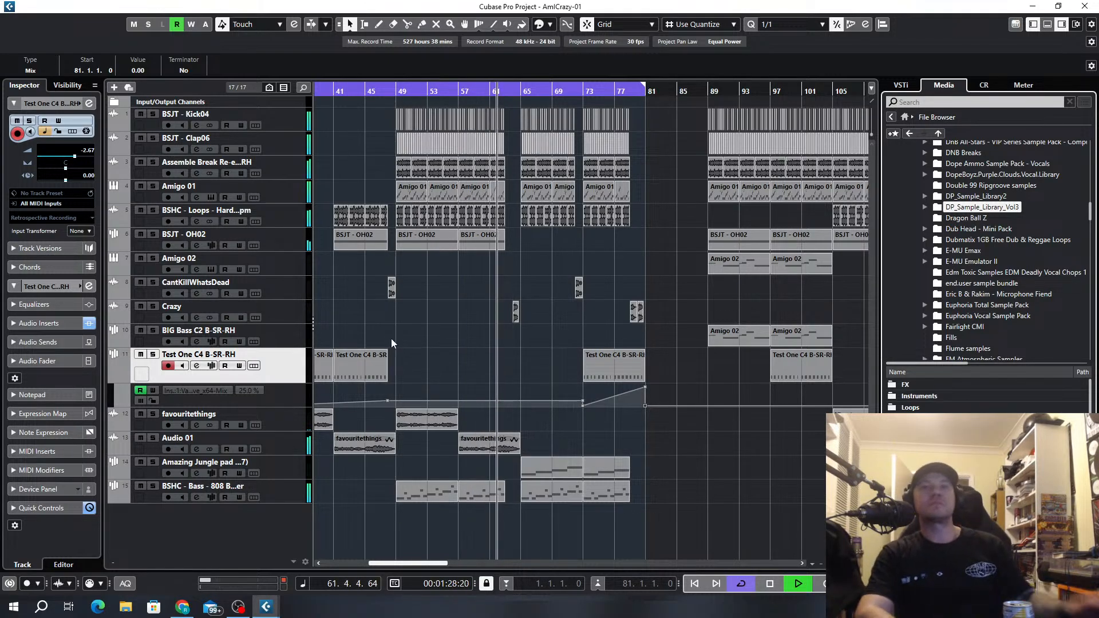
Check the bar 64 vocal break during playback and review the full arrangement.
{"action": "scroll", "coordinate": [495, 335], "scroll_direction": "up", "scroll_amount": 3}
{"action": "scroll", "coordinate": [526, 335], "scroll_direction": "down", "scroll_amount": 3}
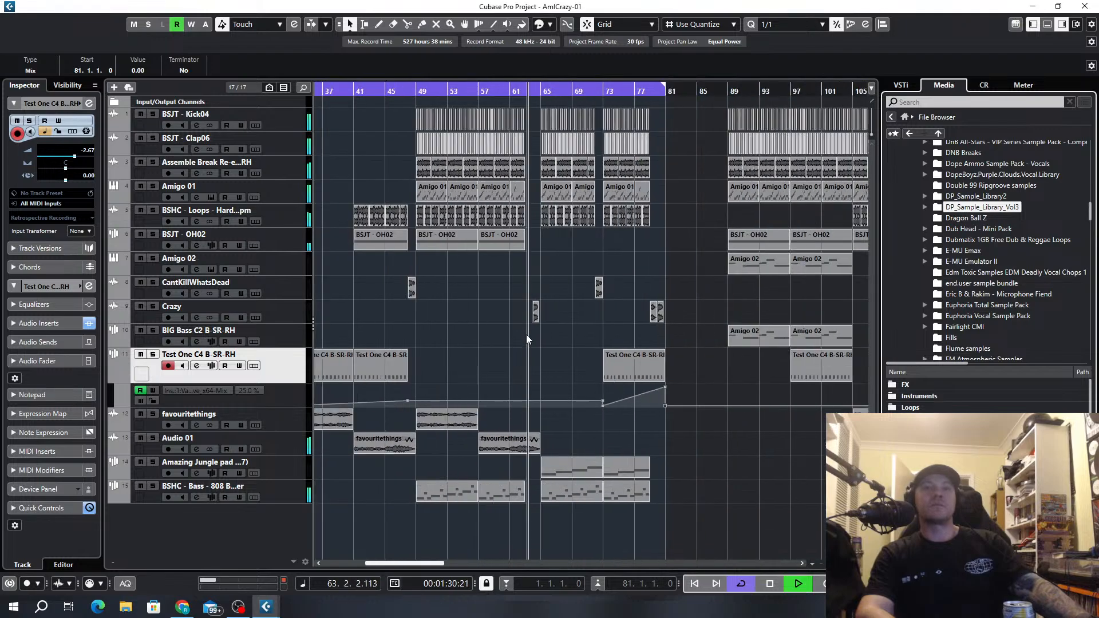
{"action": "scroll", "coordinate": [526, 334], "scroll_direction": "up", "scroll_amount": 2}
{"action": "scroll", "coordinate": [696, 277], "scroll_direction": "up", "scroll_amount": 2}
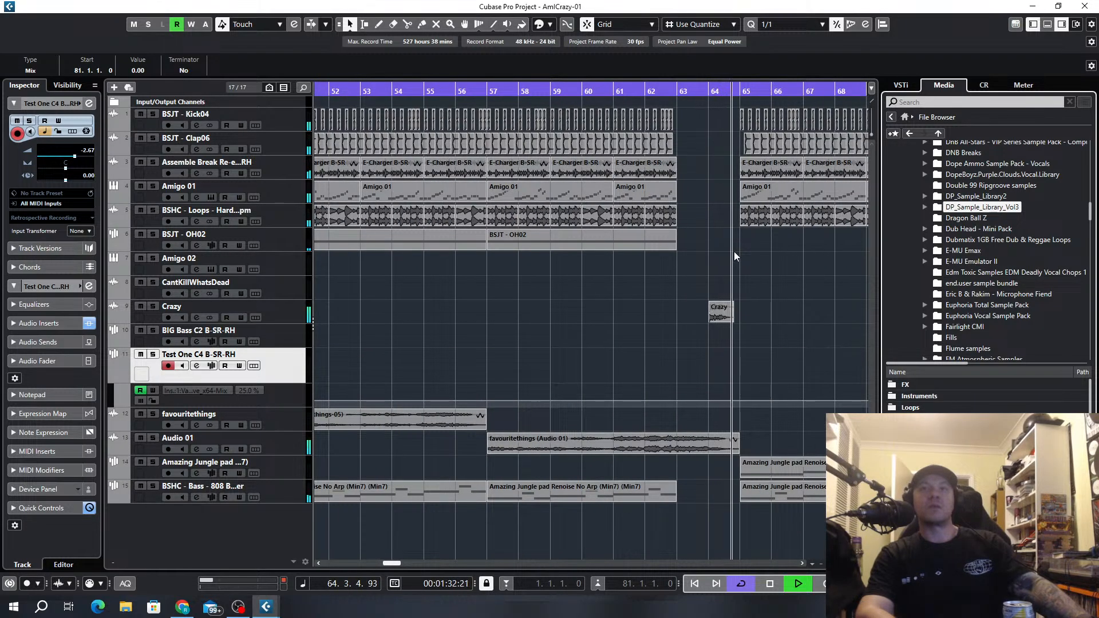
{"action": "scroll", "coordinate": [733, 264], "scroll_direction": "down", "scroll_amount": 2}
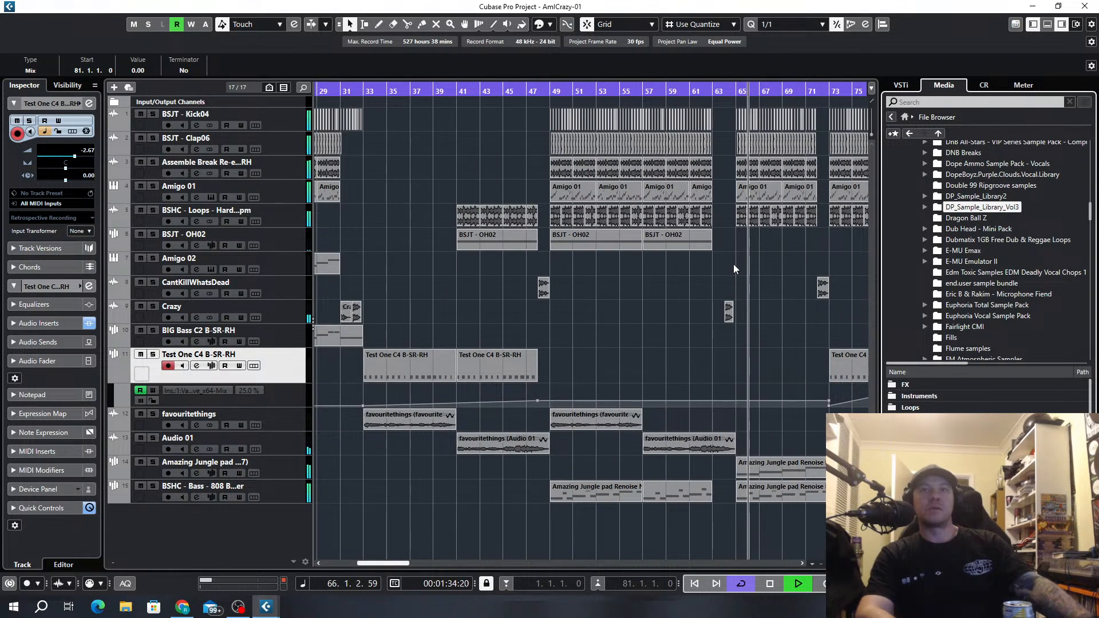
{"action": "scroll", "coordinate": [733, 263], "scroll_direction": "down", "scroll_amount": 4}
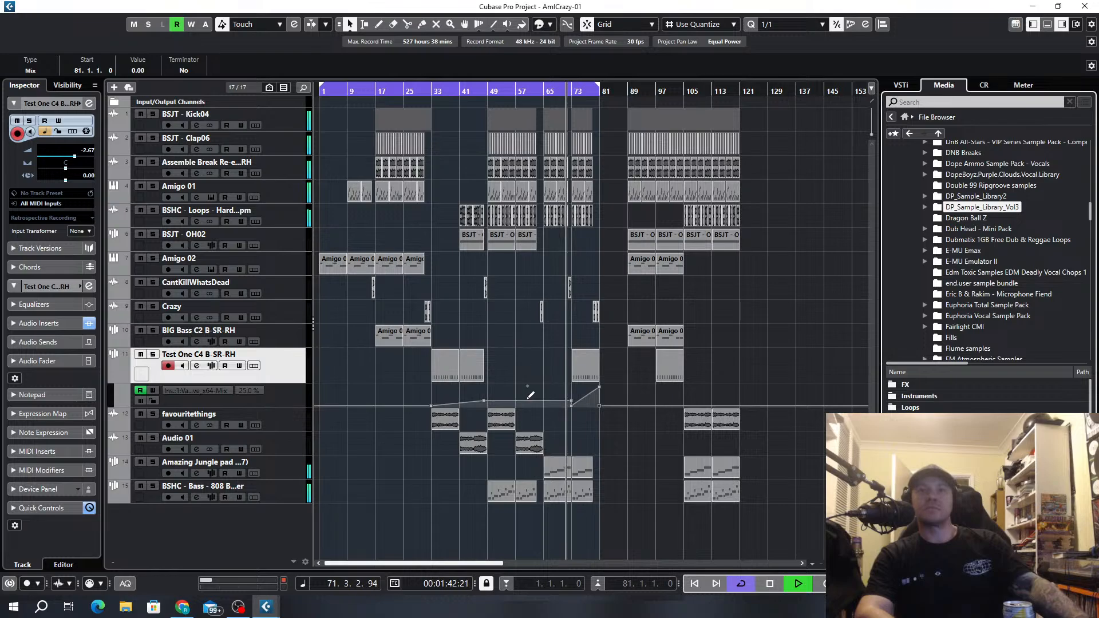
Lower the end point of the Test One C4 Mix automation ramp just before bar 81 to 58.33.
{"action": "key", "text": "h"}
{"action": "key", "text": "h"}
{"action": "key", "text": "h"}
{"action": "key", "text": "h"}
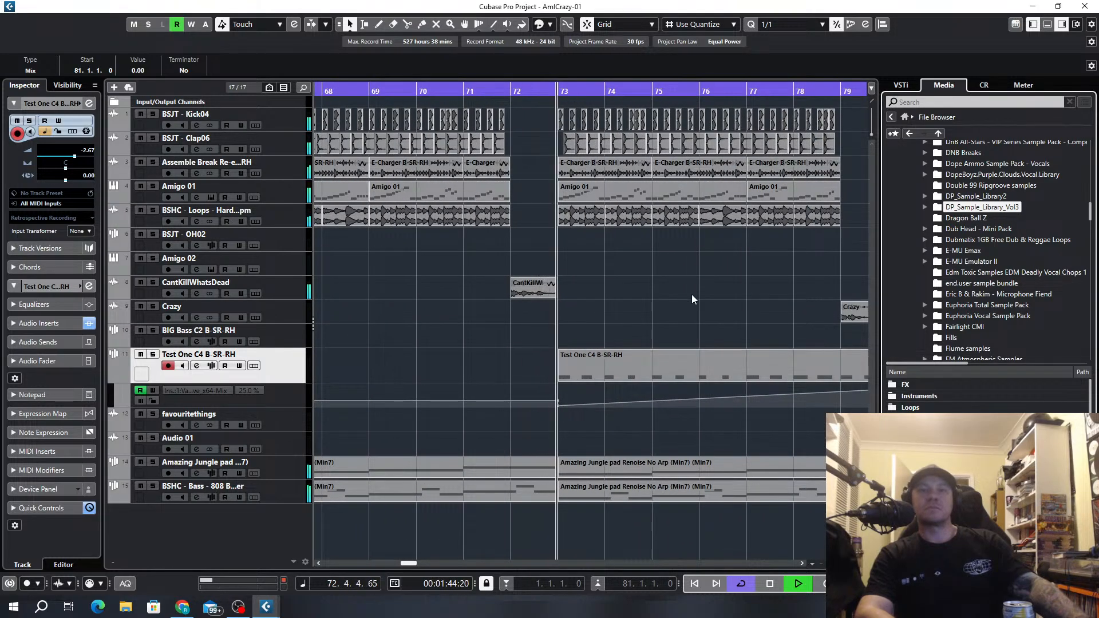
{"action": "key", "text": "g"}
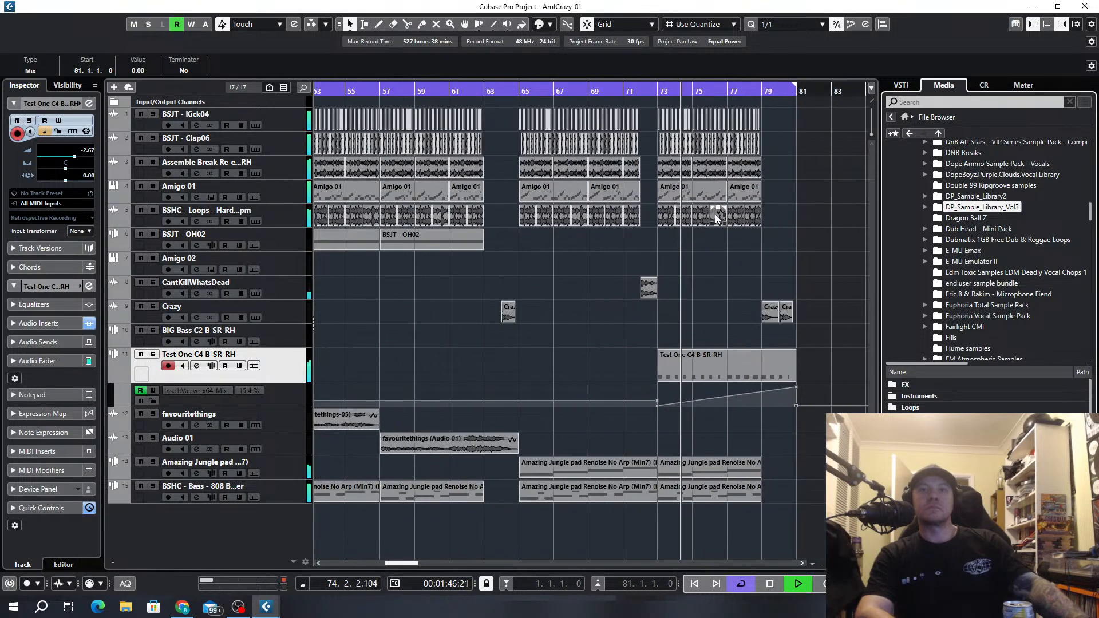
{"action": "left_click_drag", "start_coordinate": [796, 388], "coordinate": [798, 395]}
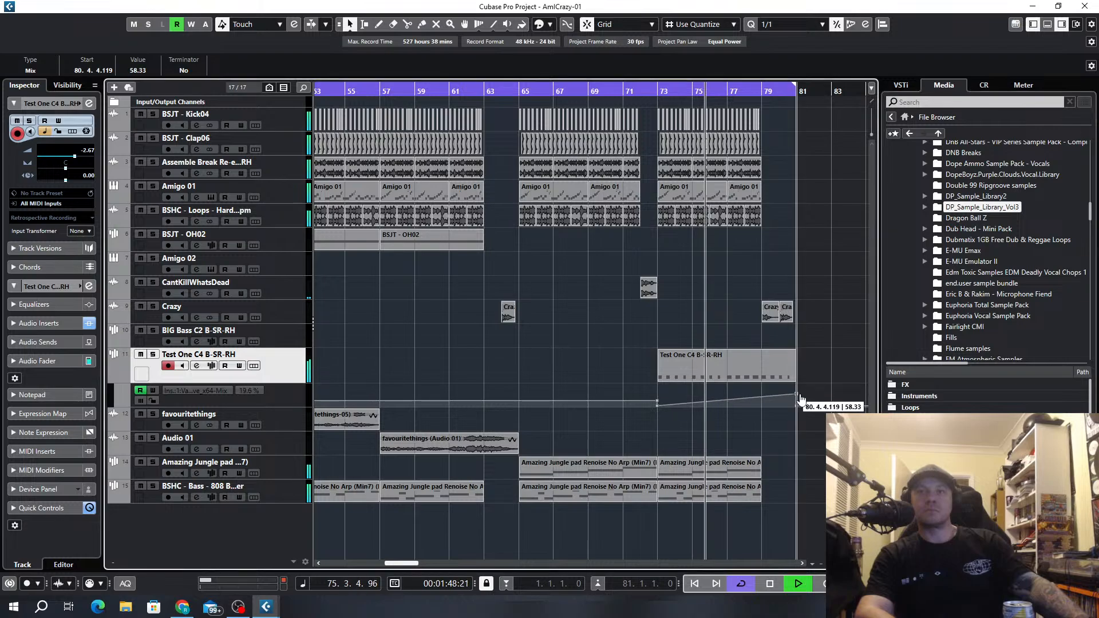
{"action": "scroll", "coordinate": [787, 333], "scroll_direction": "right", "scroll_amount": 3}
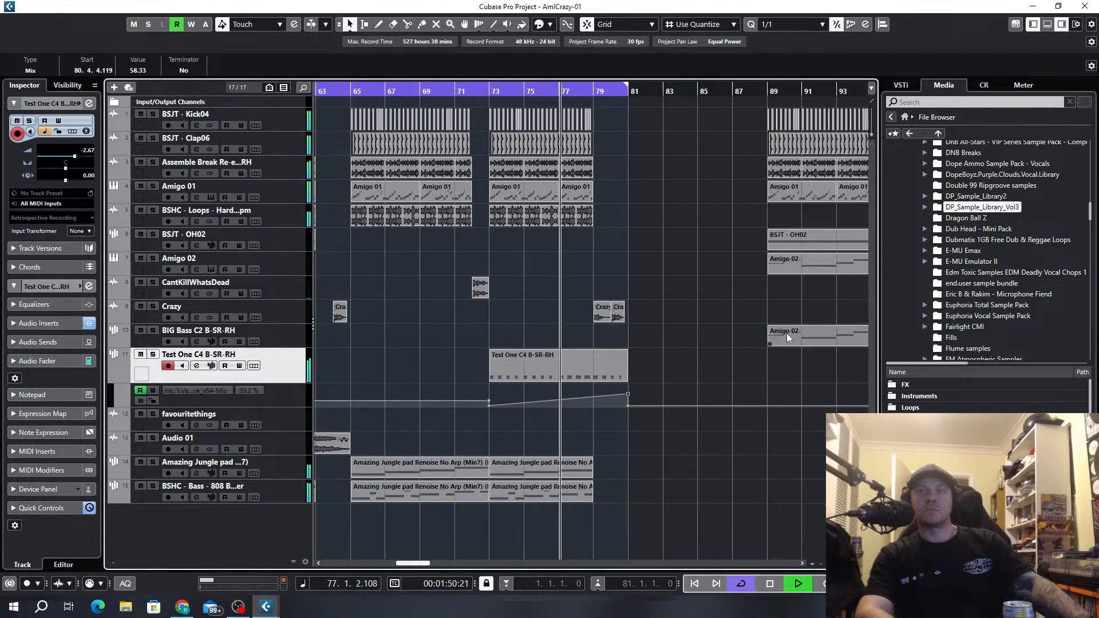
Duplicate the Test One C4 clip at bar 73 so the copy starts at bar 81.
{"action": "key", "text": "g"}
{"action": "key", "text": "g"}
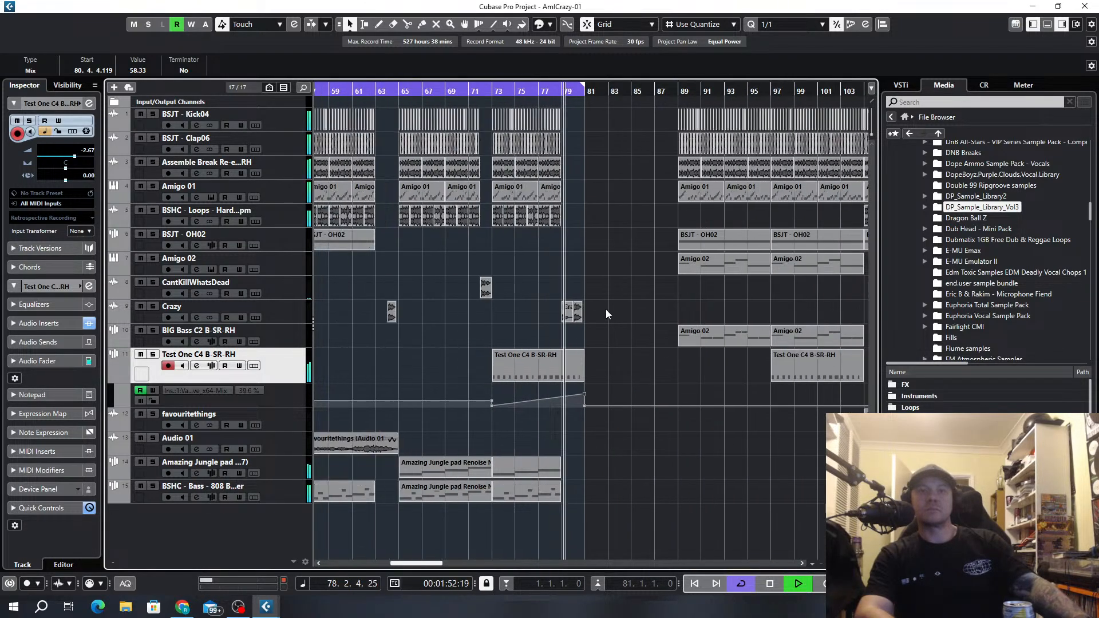
{"action": "key", "text": "g"}
{"action": "left_click", "coordinate": [562, 375]}
{"action": "key", "text": "ctrl+d"}
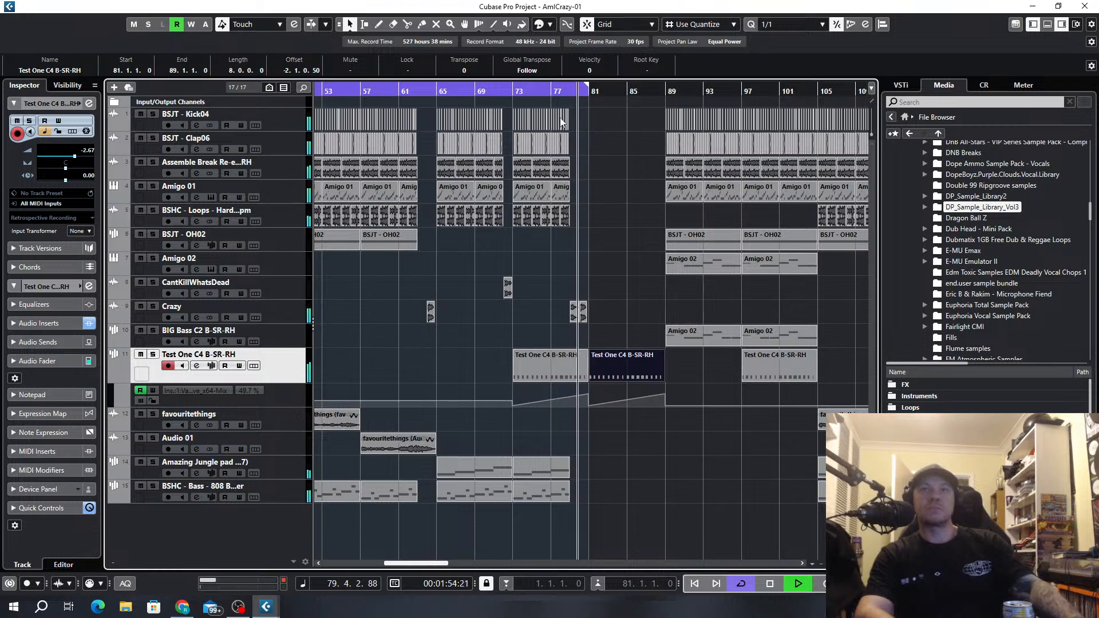
Extend the end of the cycle range to bar 89 and play back from bar 81.
{"action": "left_click_drag", "start_coordinate": [588, 86], "coordinate": [626, 92]}
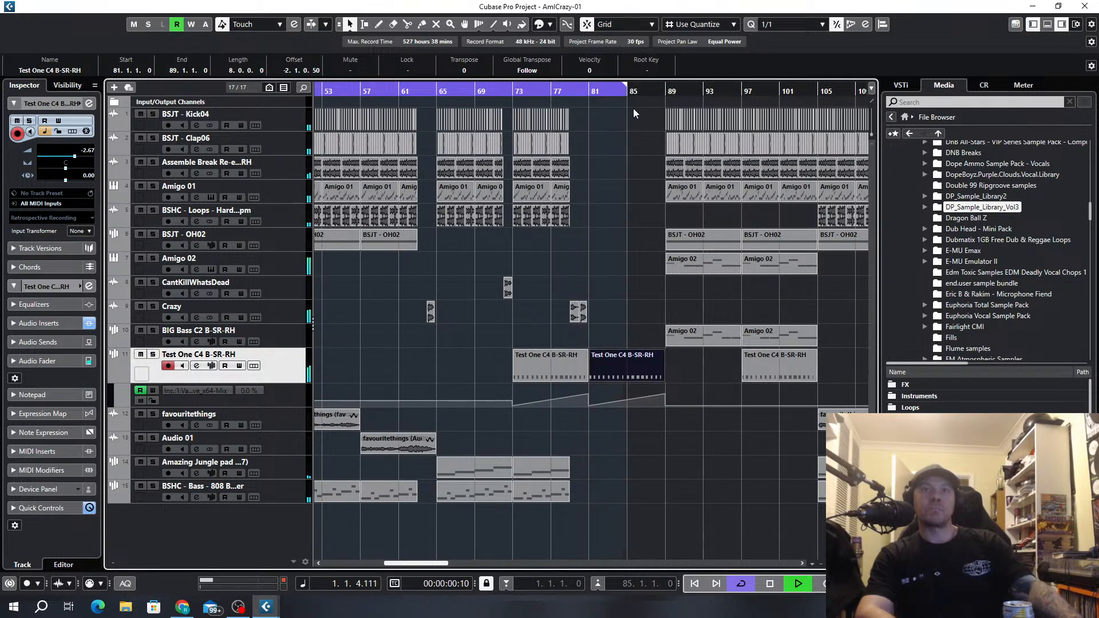
{"action": "left_click", "coordinate": [586, 87]}
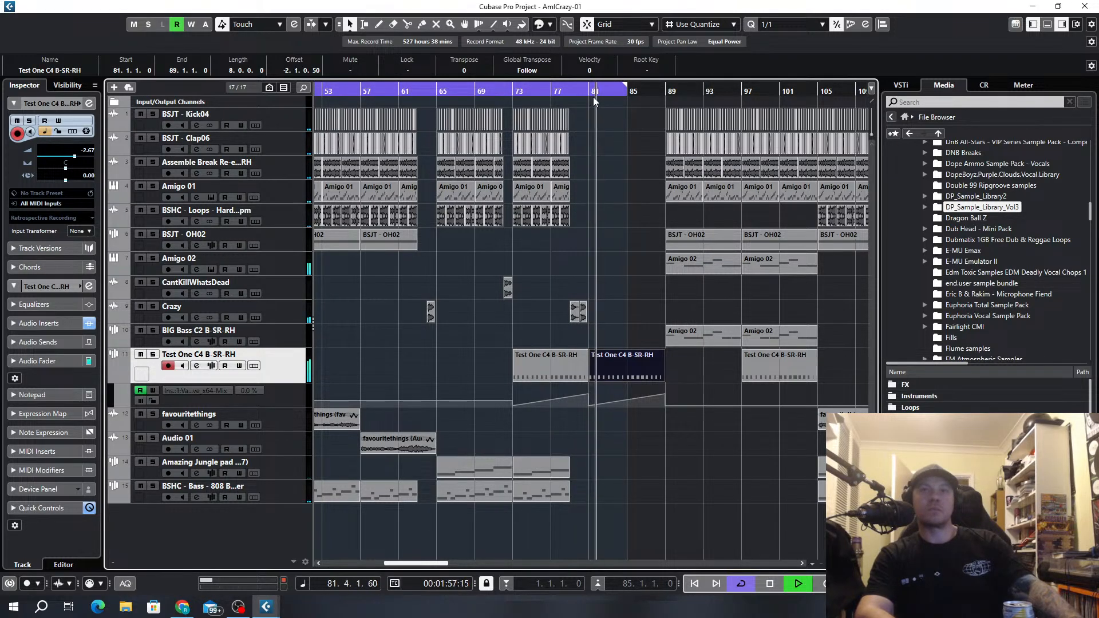
{"action": "left_click_drag", "start_coordinate": [622, 87], "coordinate": [664, 91]}
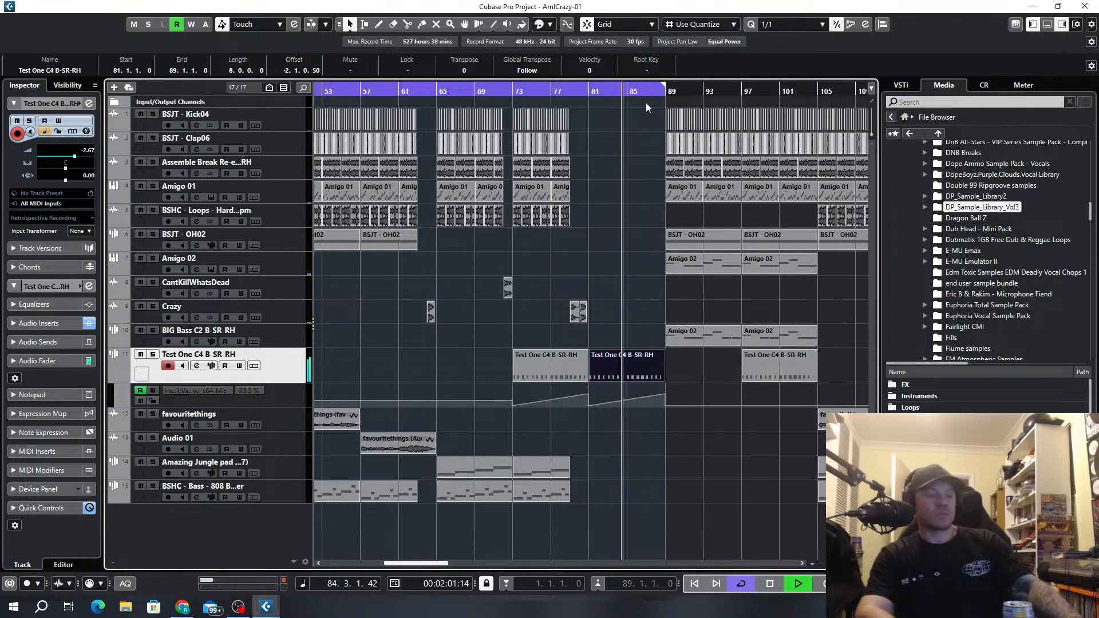
Delete the duplicate Test One C4 clip at bar 81, set the Mix ramp's end point to 61.11 and stop playback.
{"action": "key", "text": "Delete"}
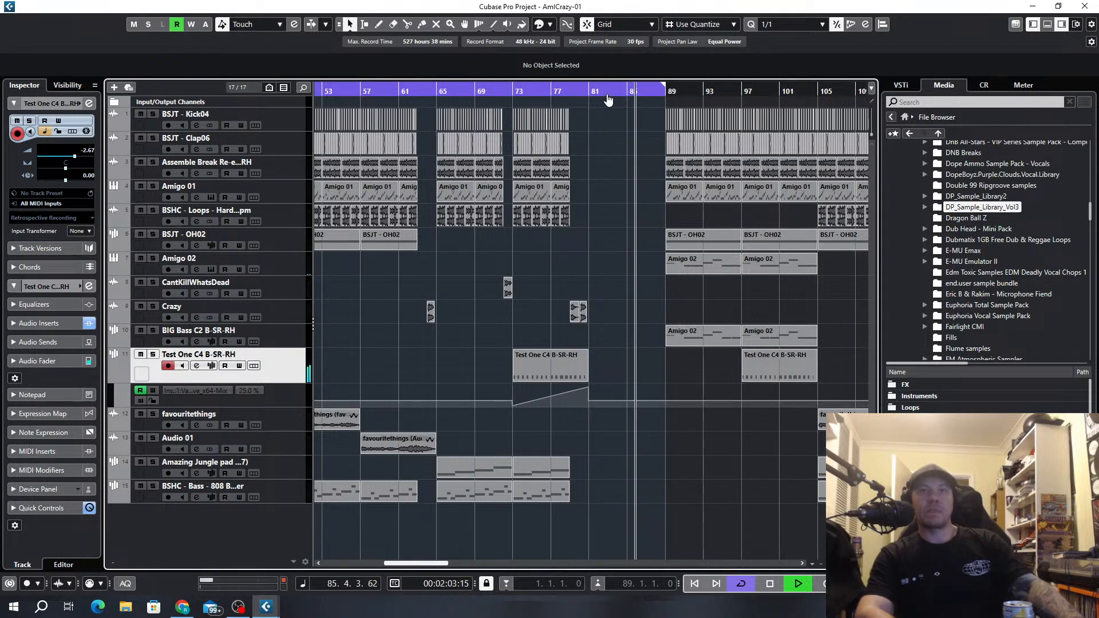
{"action": "scroll", "coordinate": [599, 278], "scroll_direction": "up", "scroll_amount": 3}
{"action": "left_click", "coordinate": [598, 387]}
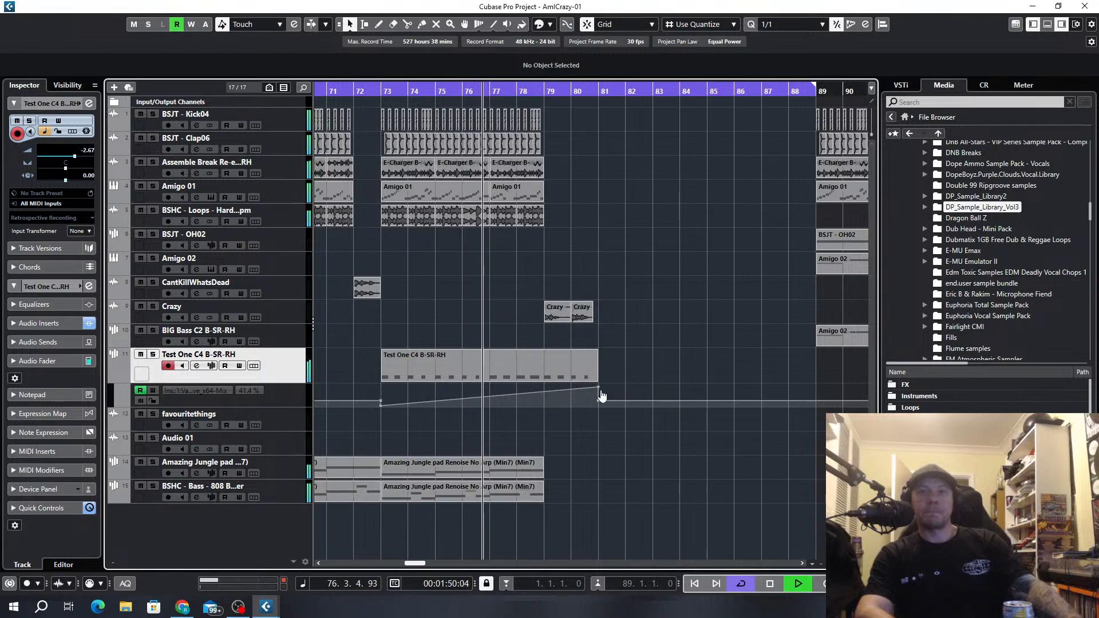
{"action": "left_click_drag", "start_coordinate": [600, 394], "coordinate": [599, 400]}
{"action": "scroll", "coordinate": [610, 341], "scroll_direction": "down", "scroll_amount": 4}
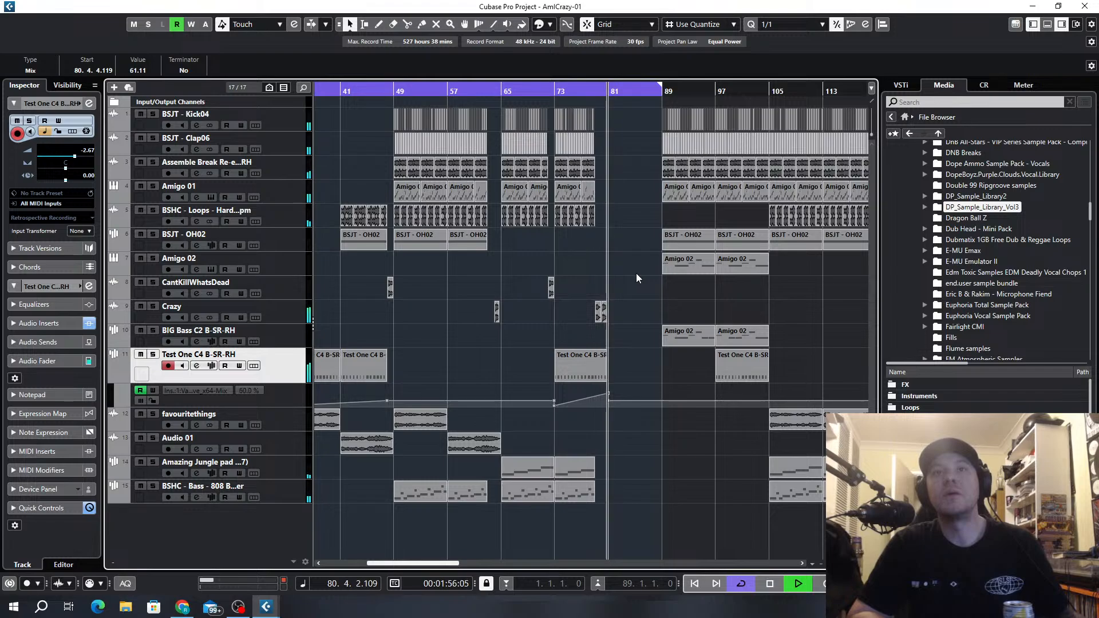
{"action": "key", "text": "space"}
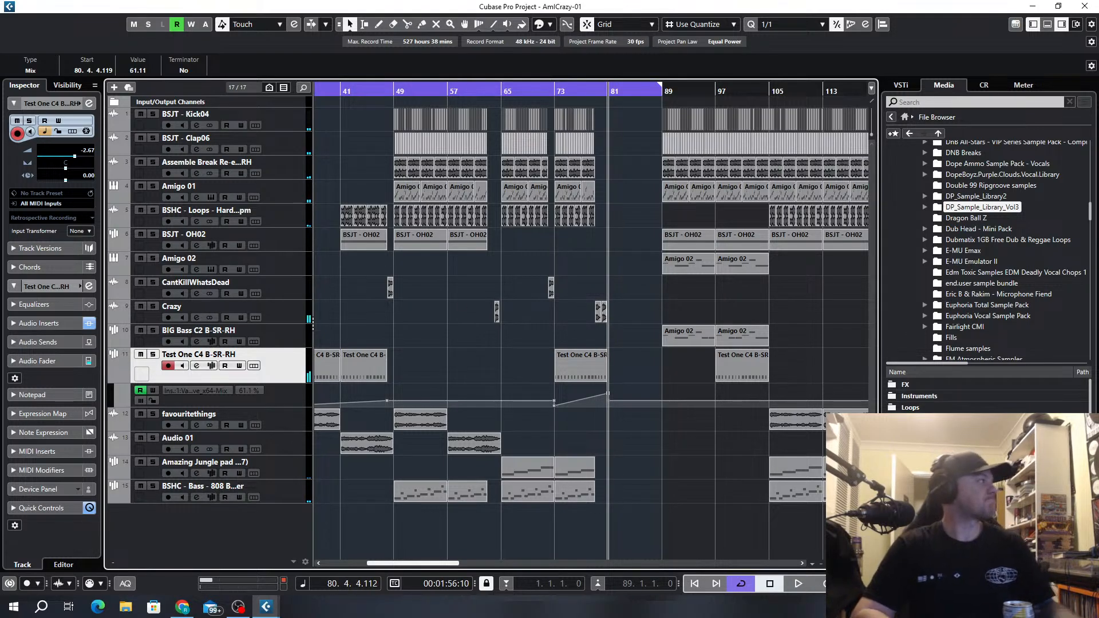